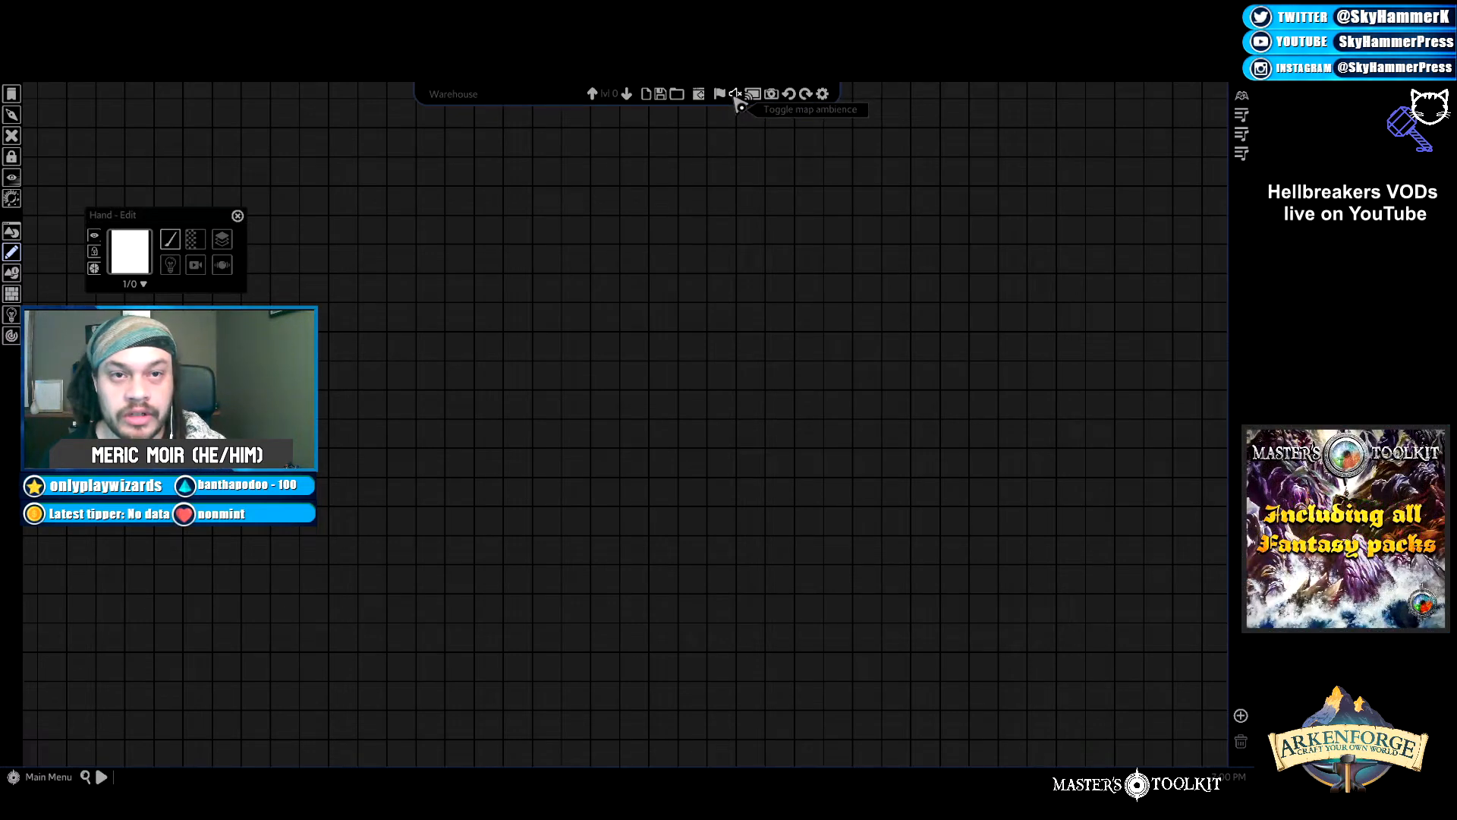
# Set the music volume to 2 in the audio settings and leave the settings.
pyautogui.click(735, 93)
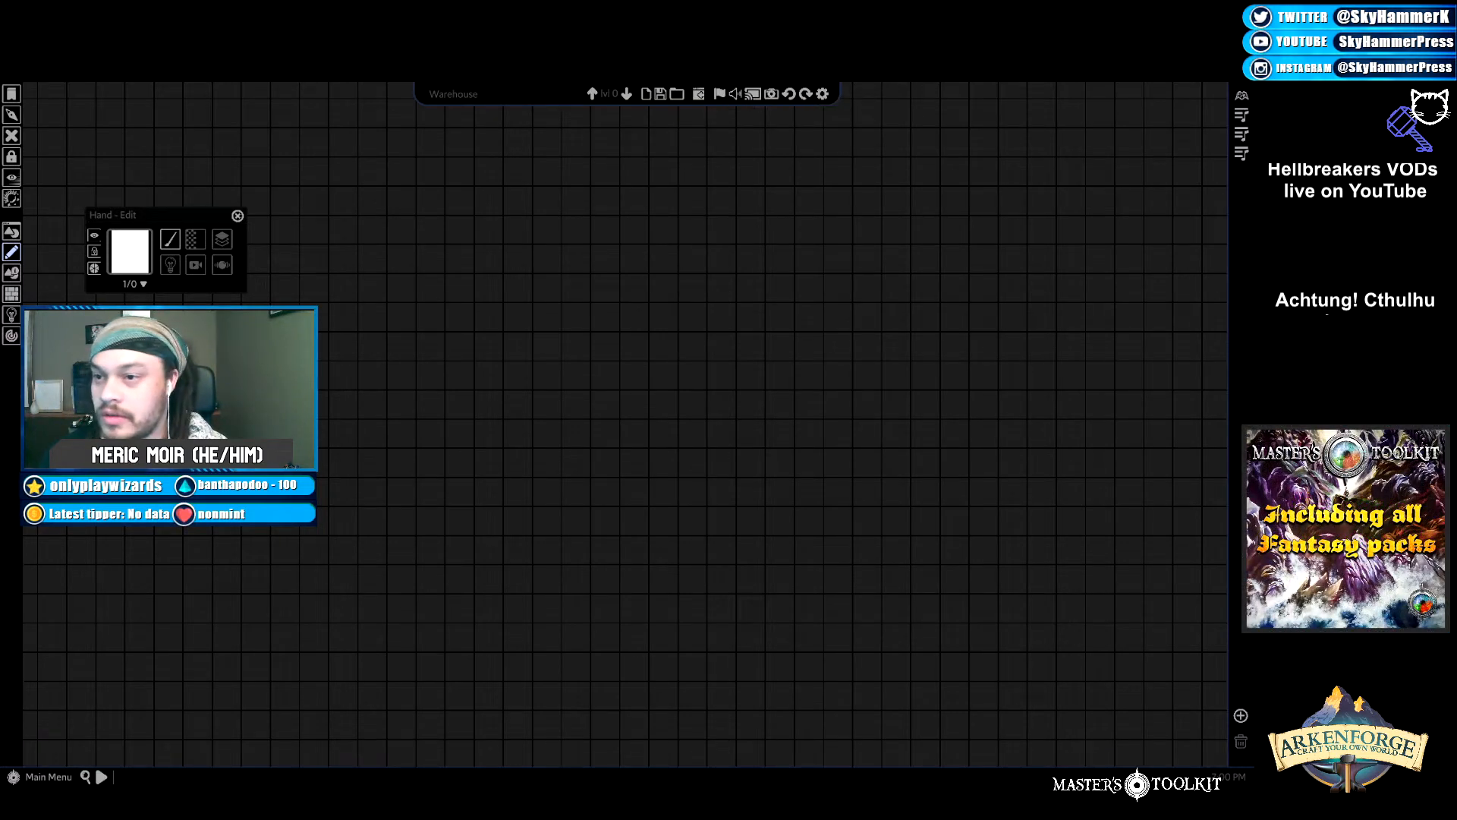
pyautogui.click(34, 776)
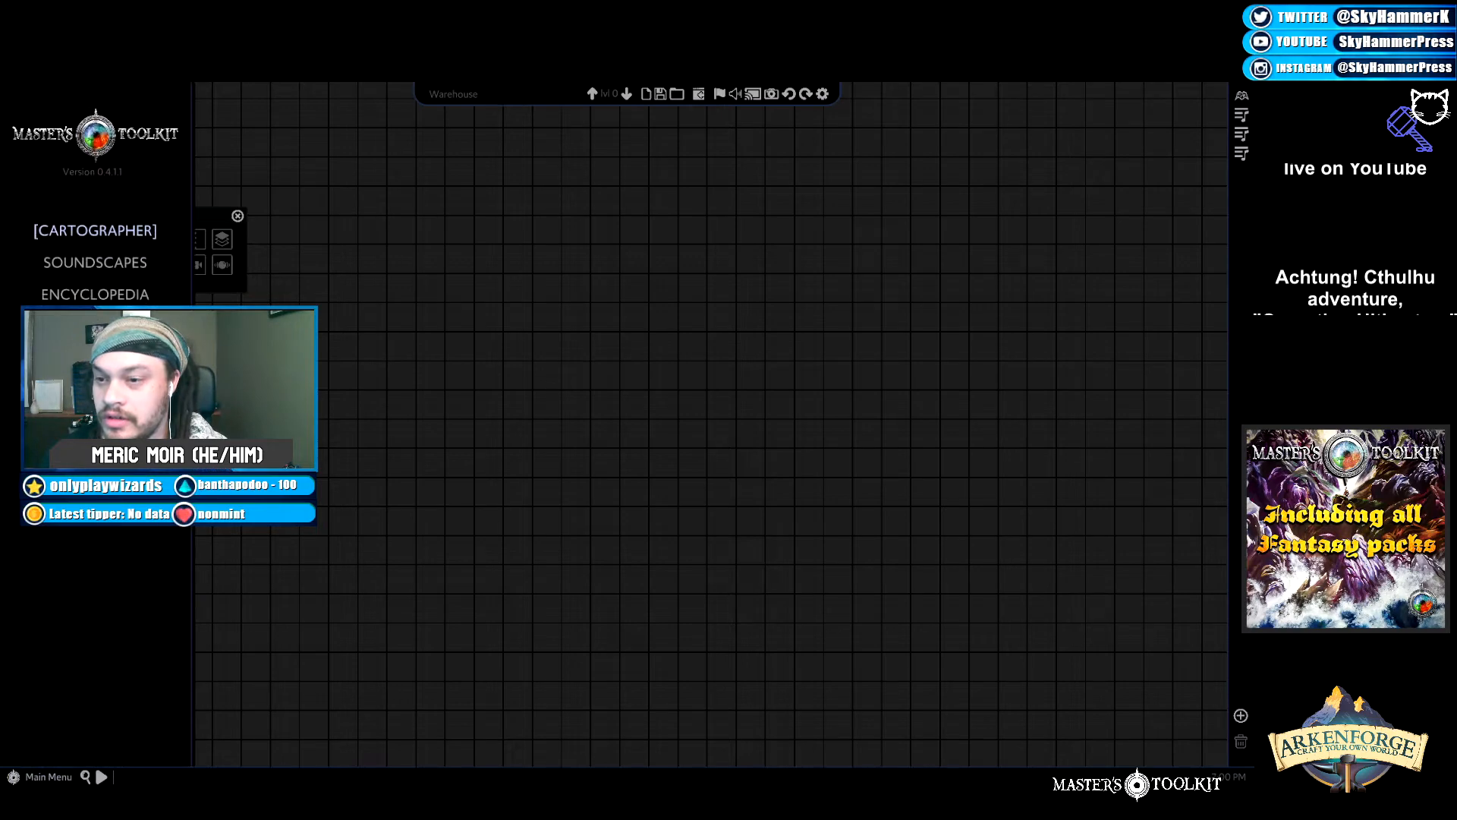
pyautogui.click(95, 359)
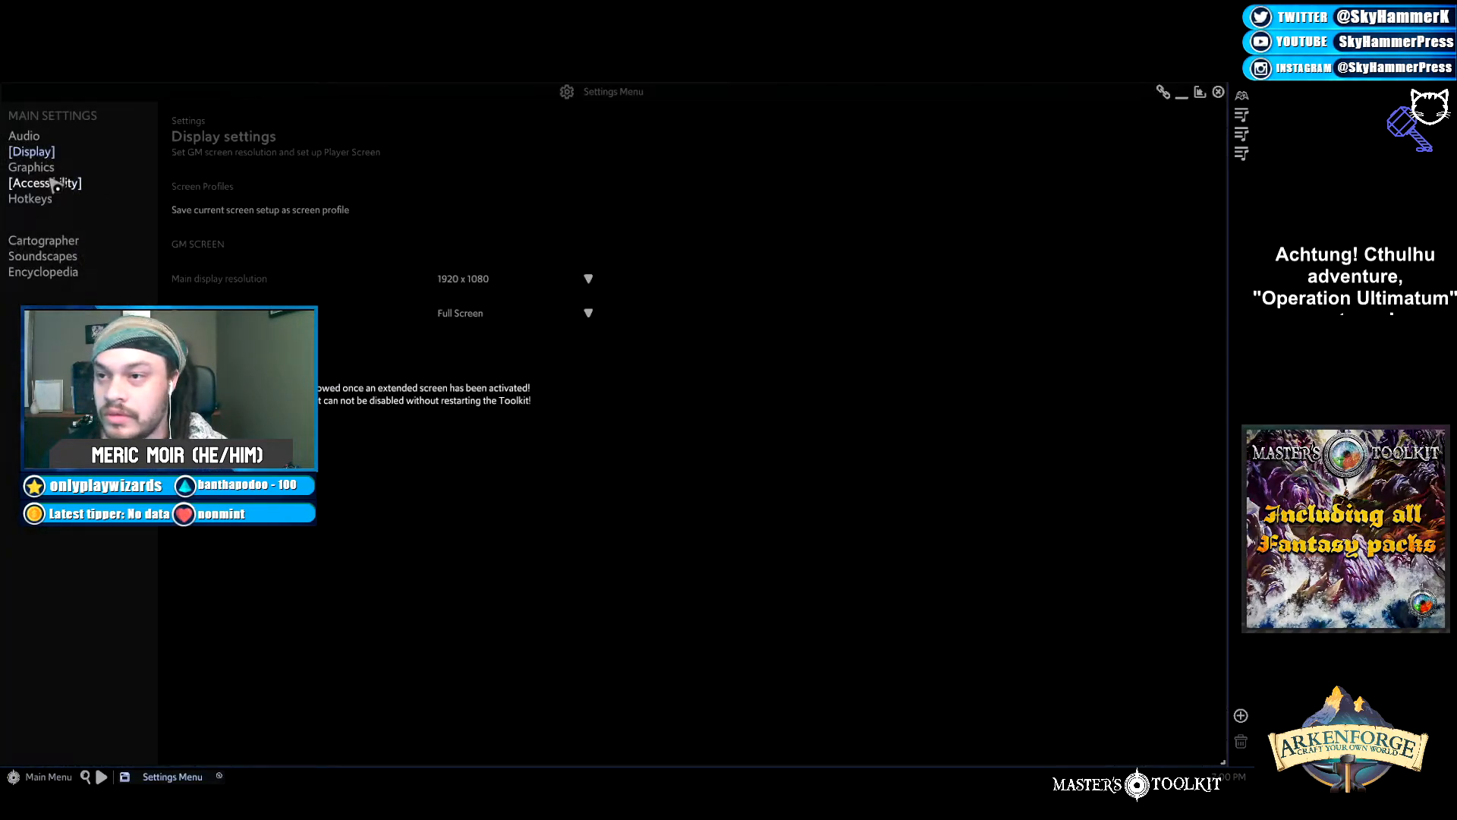
pyautogui.click(24, 136)
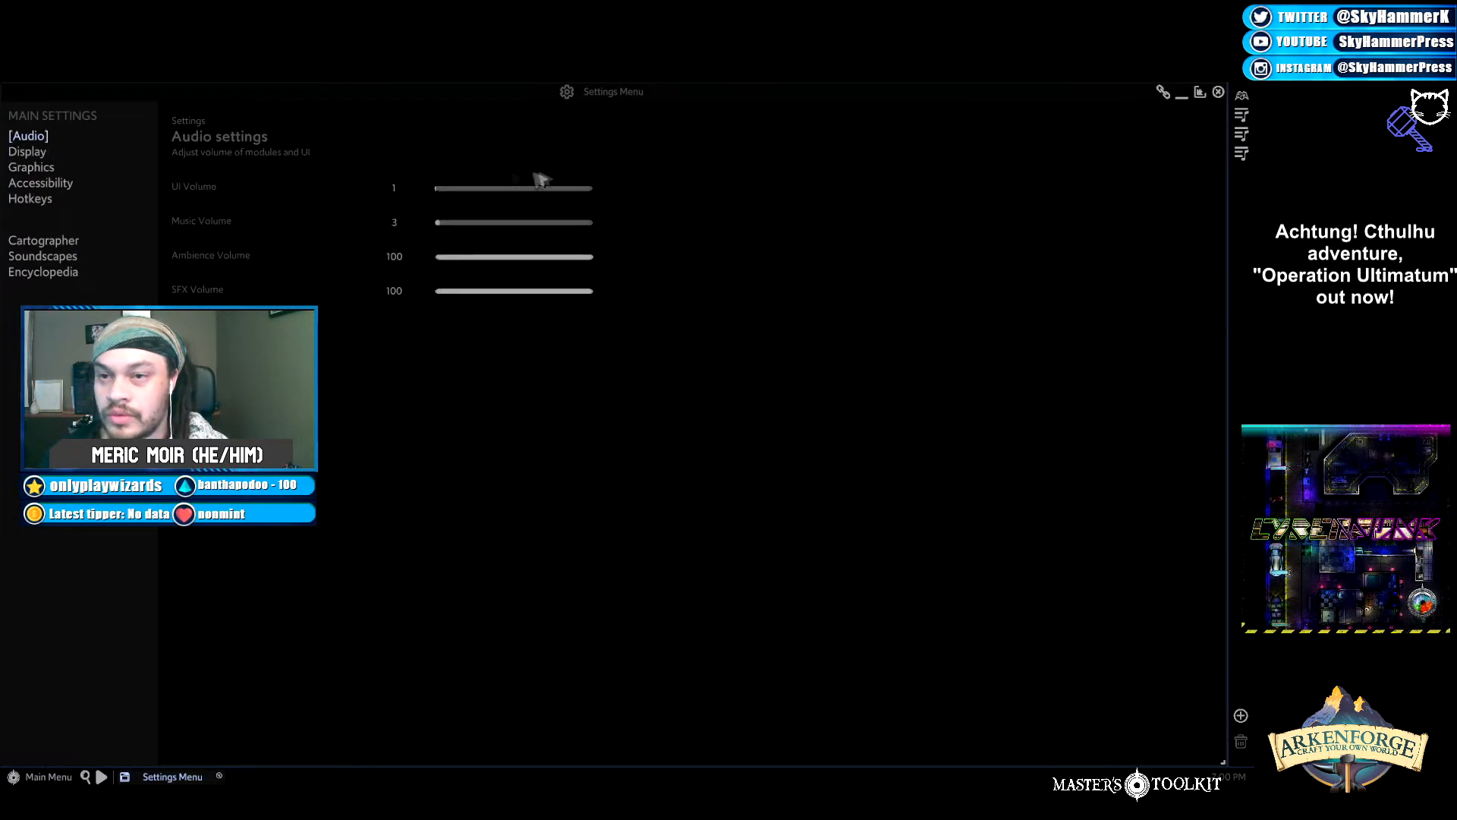
pyautogui.click(392, 222)
pyautogui.write('2')
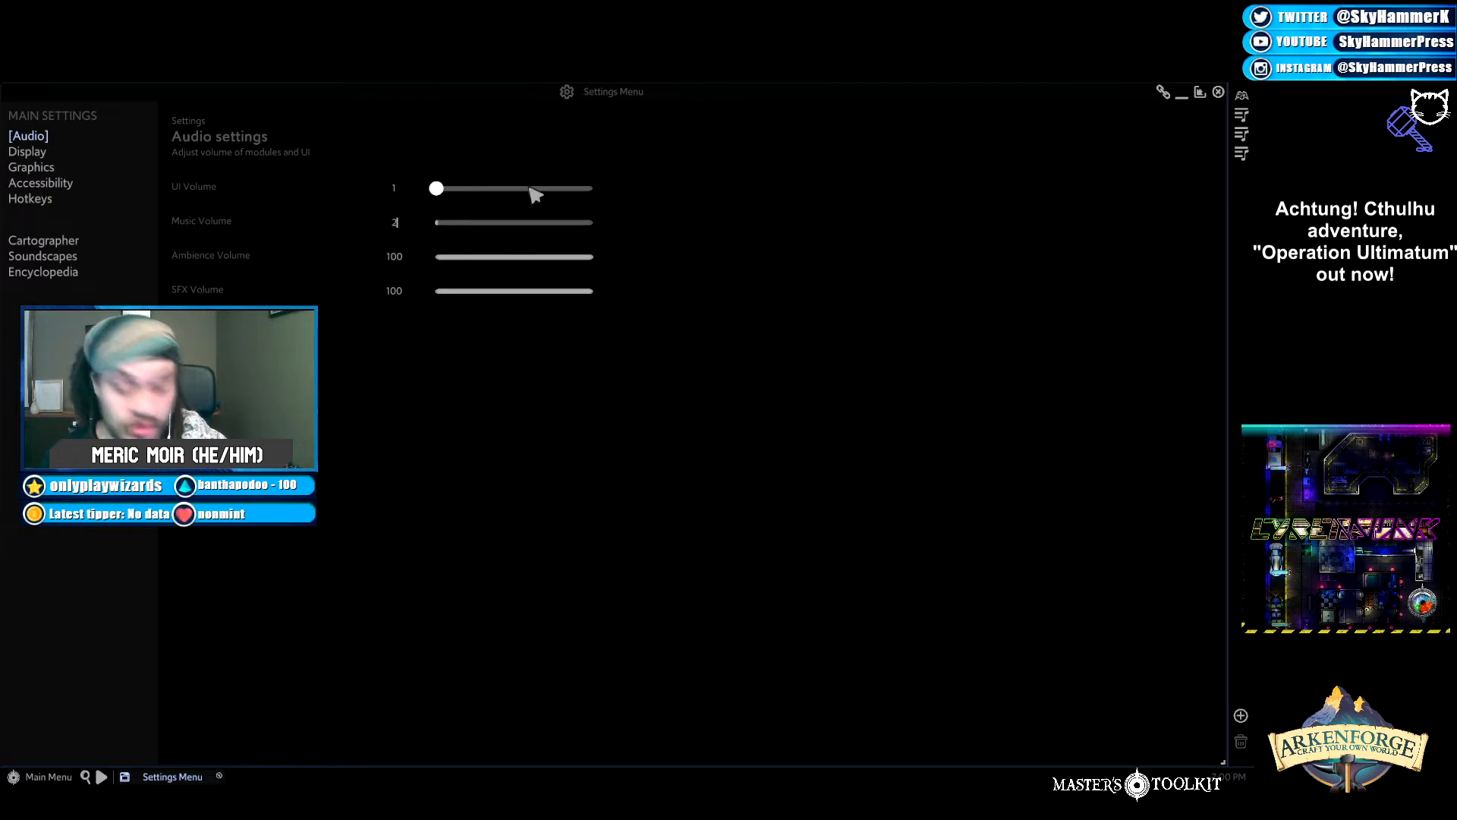
pyautogui.click(1218, 92)
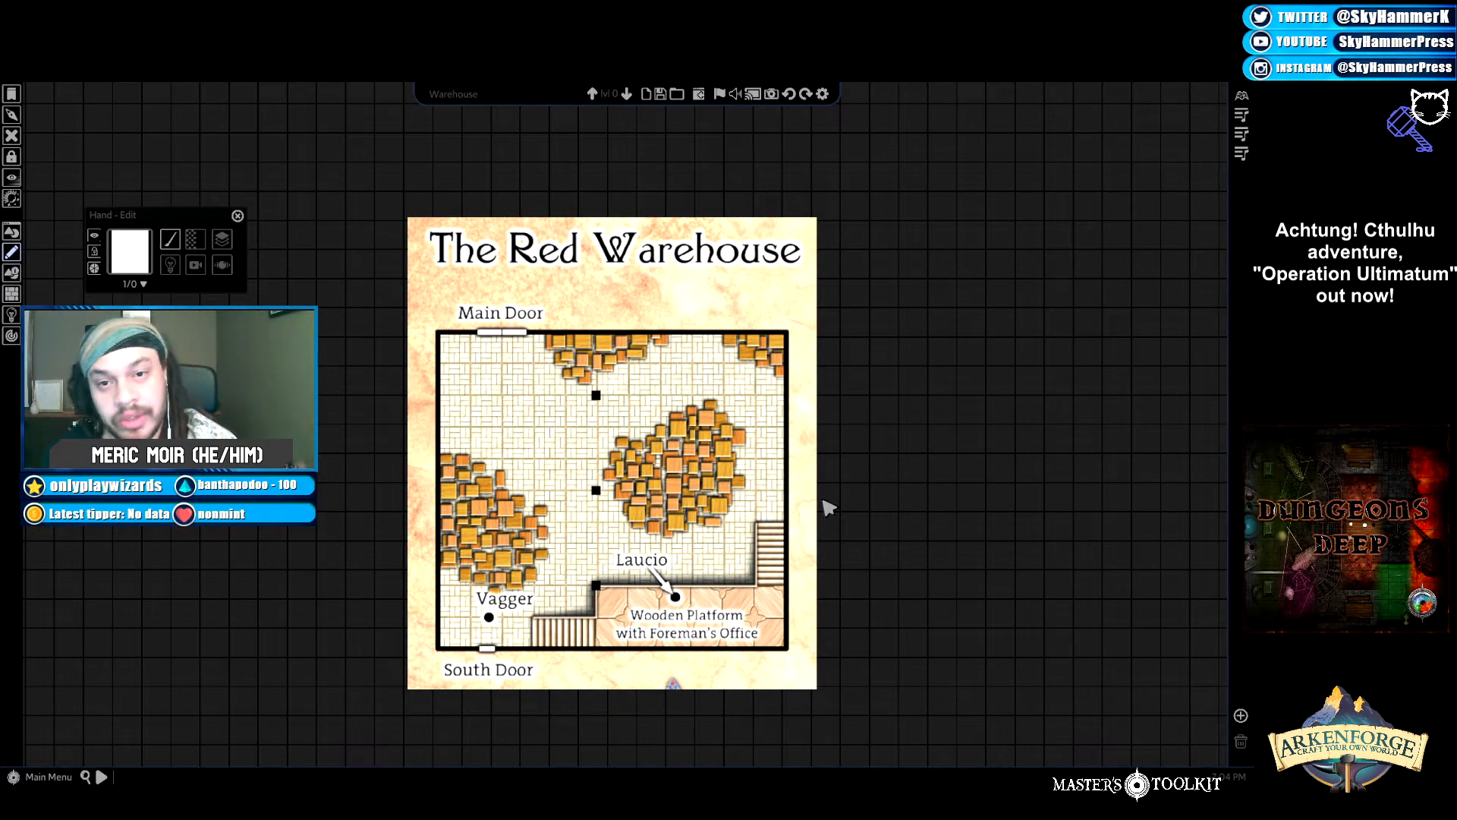
# Move the Red Warehouse reference image right beside the finished warehouse map for a side-by-side comparison.
pyautogui.press('a')
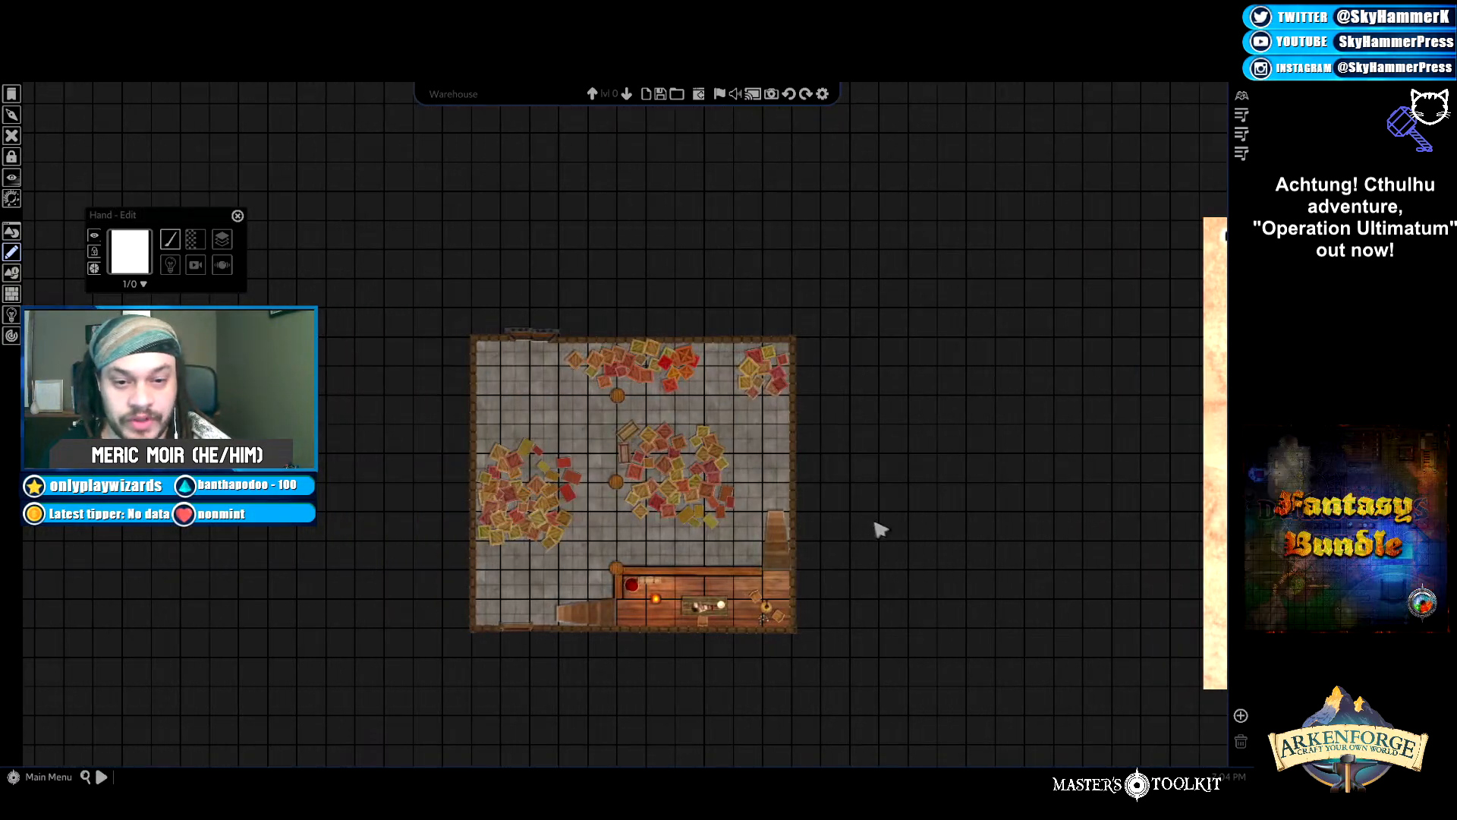
pyautogui.press('s')
pyautogui.press('d')
pyautogui.scroll(-5, 864, 549)
pyautogui.press('d')
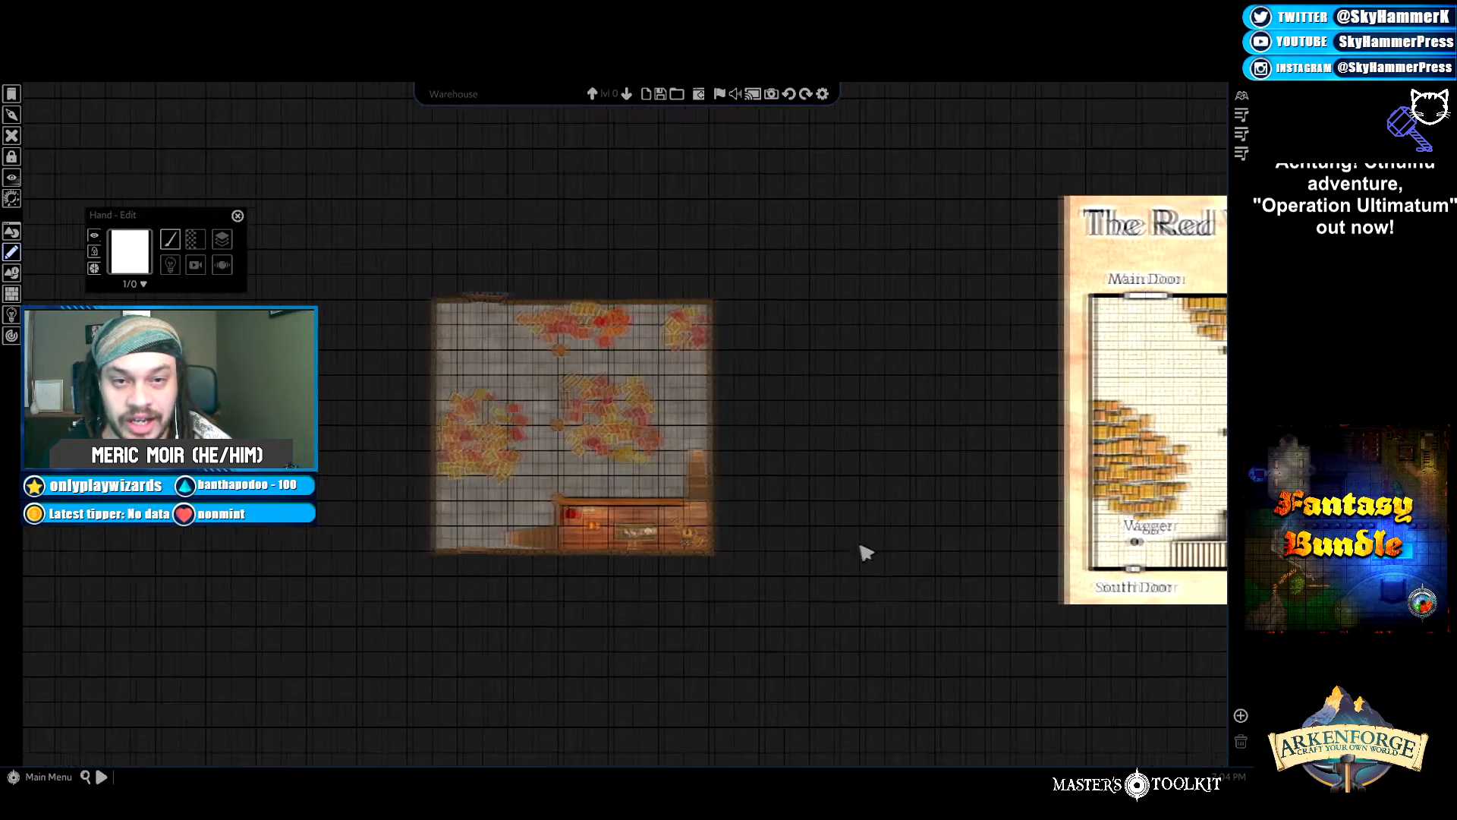
pyautogui.moveTo(1150, 410); pyautogui.dragTo(880, 448)
pyautogui.scroll(3, 872, 456)
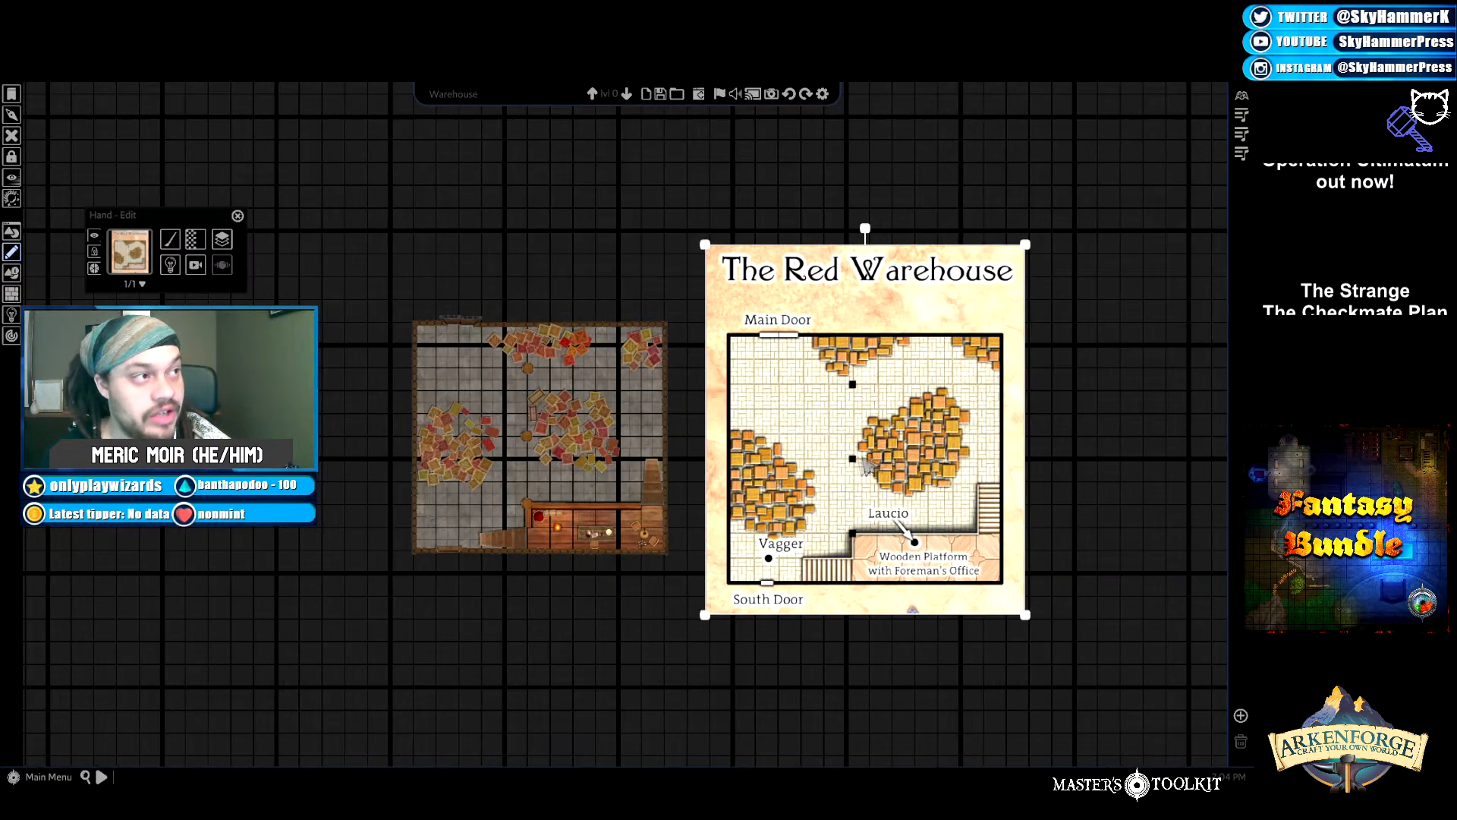
pyautogui.scroll(2, 858, 464)
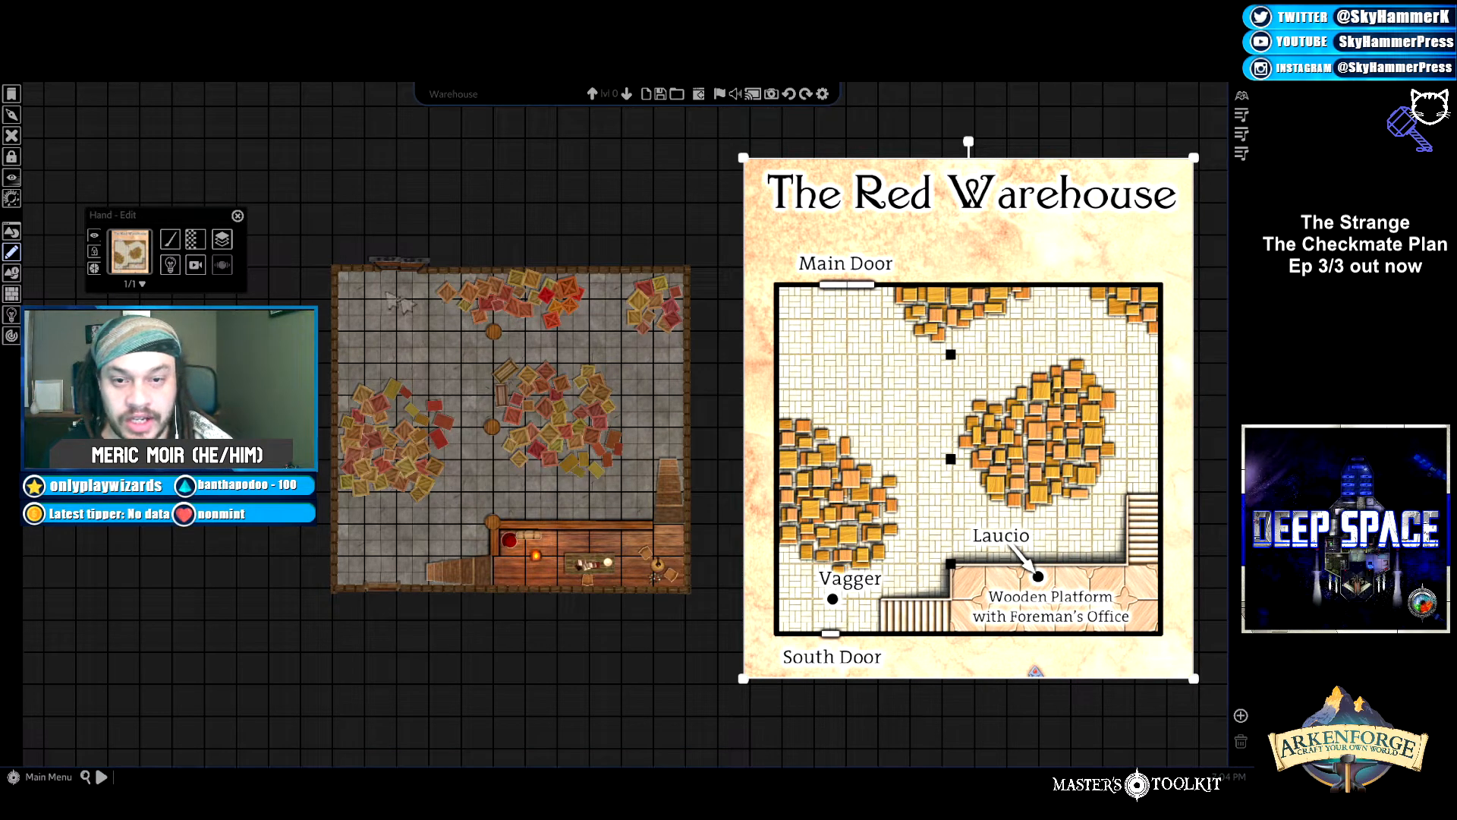
pyautogui.rightClick(898, 421)
pyautogui.moveTo(902, 425); pyautogui.dragTo(892, 380)
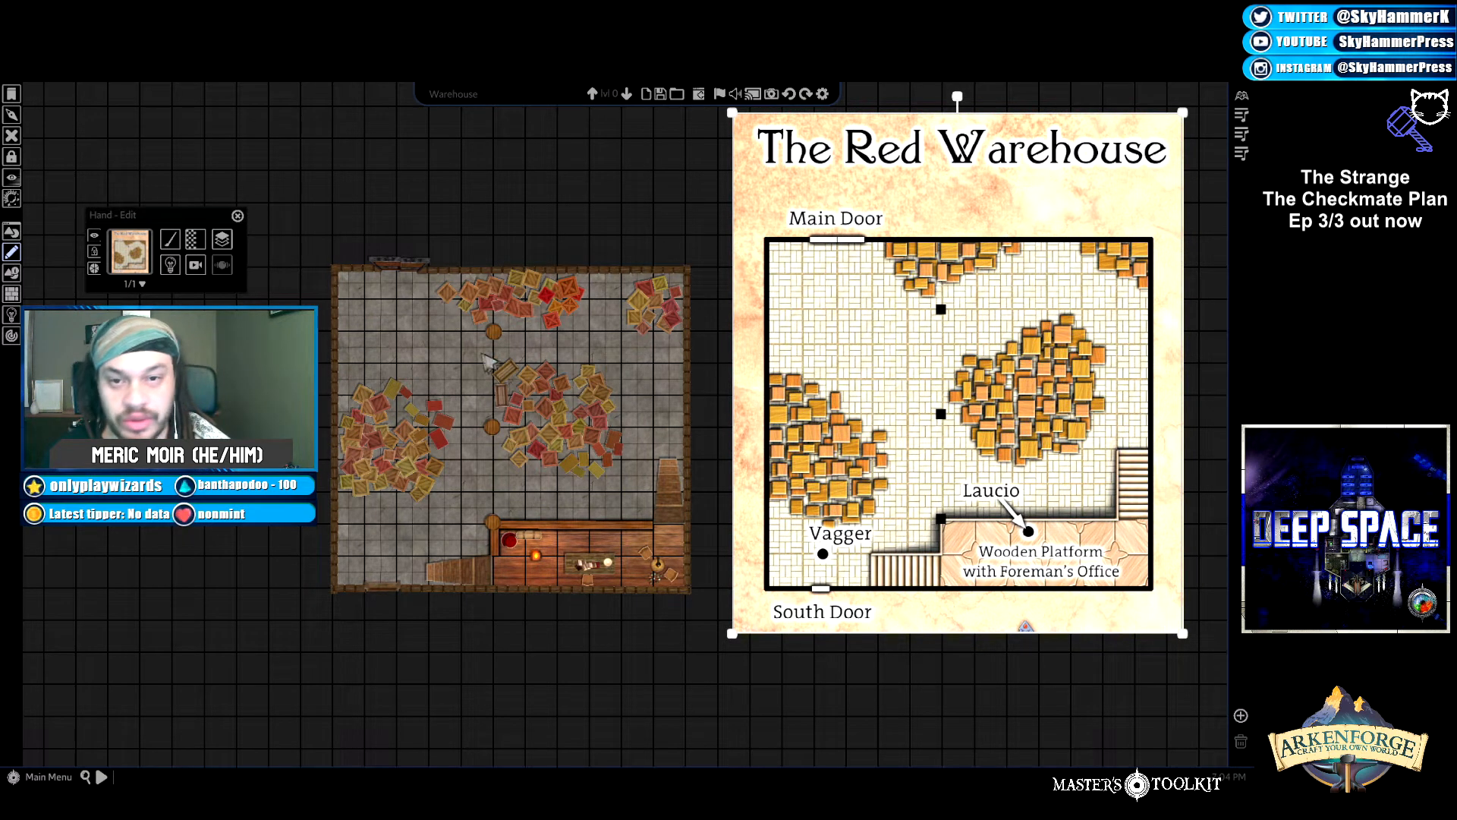
# Delete crates from the pile along the warehouse's wall beside the main door.
pyautogui.click(526, 287)
pyautogui.press('Delete')
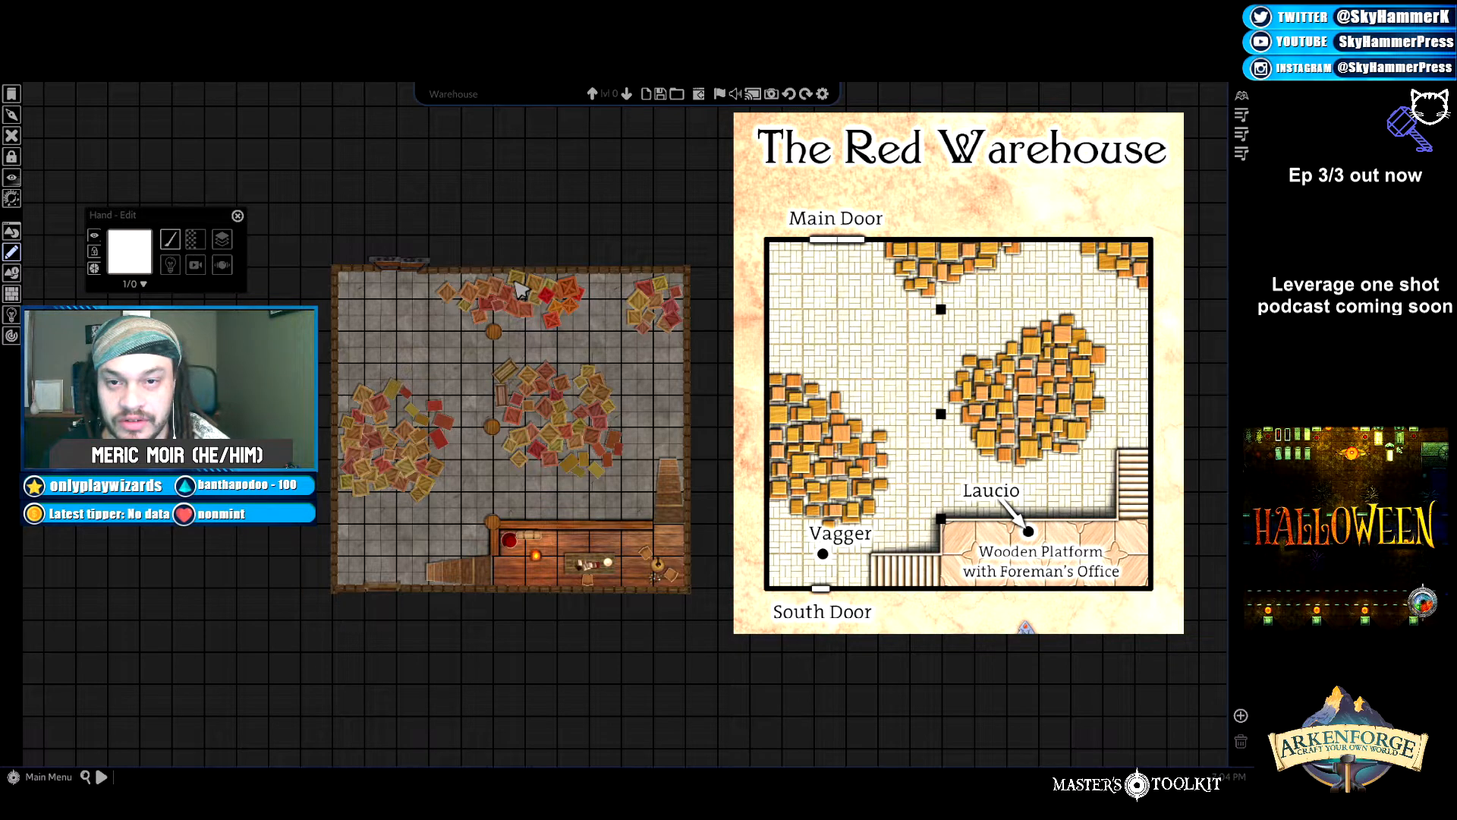
pyautogui.click(522, 289)
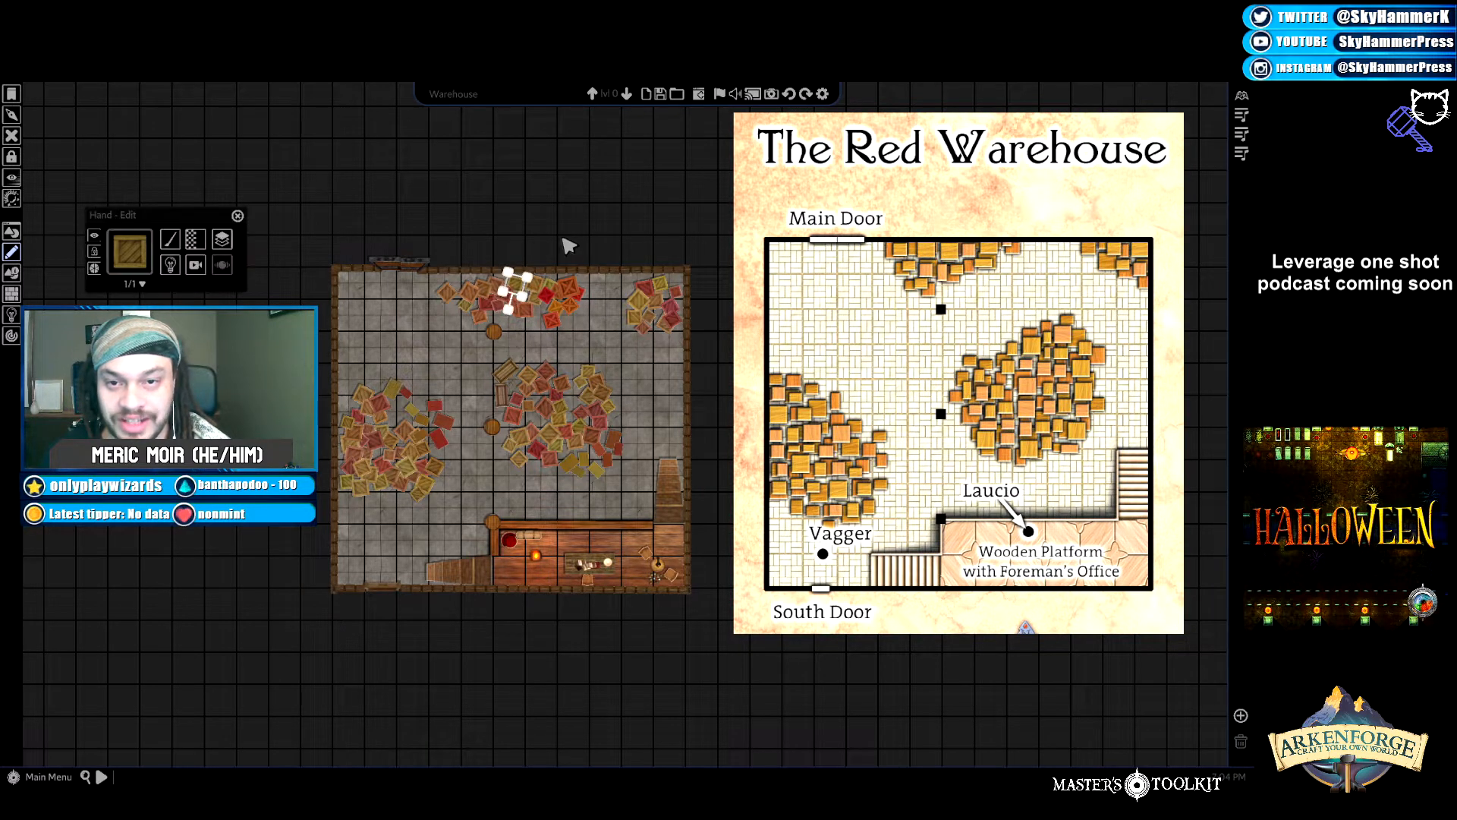
pyautogui.press('Delete')
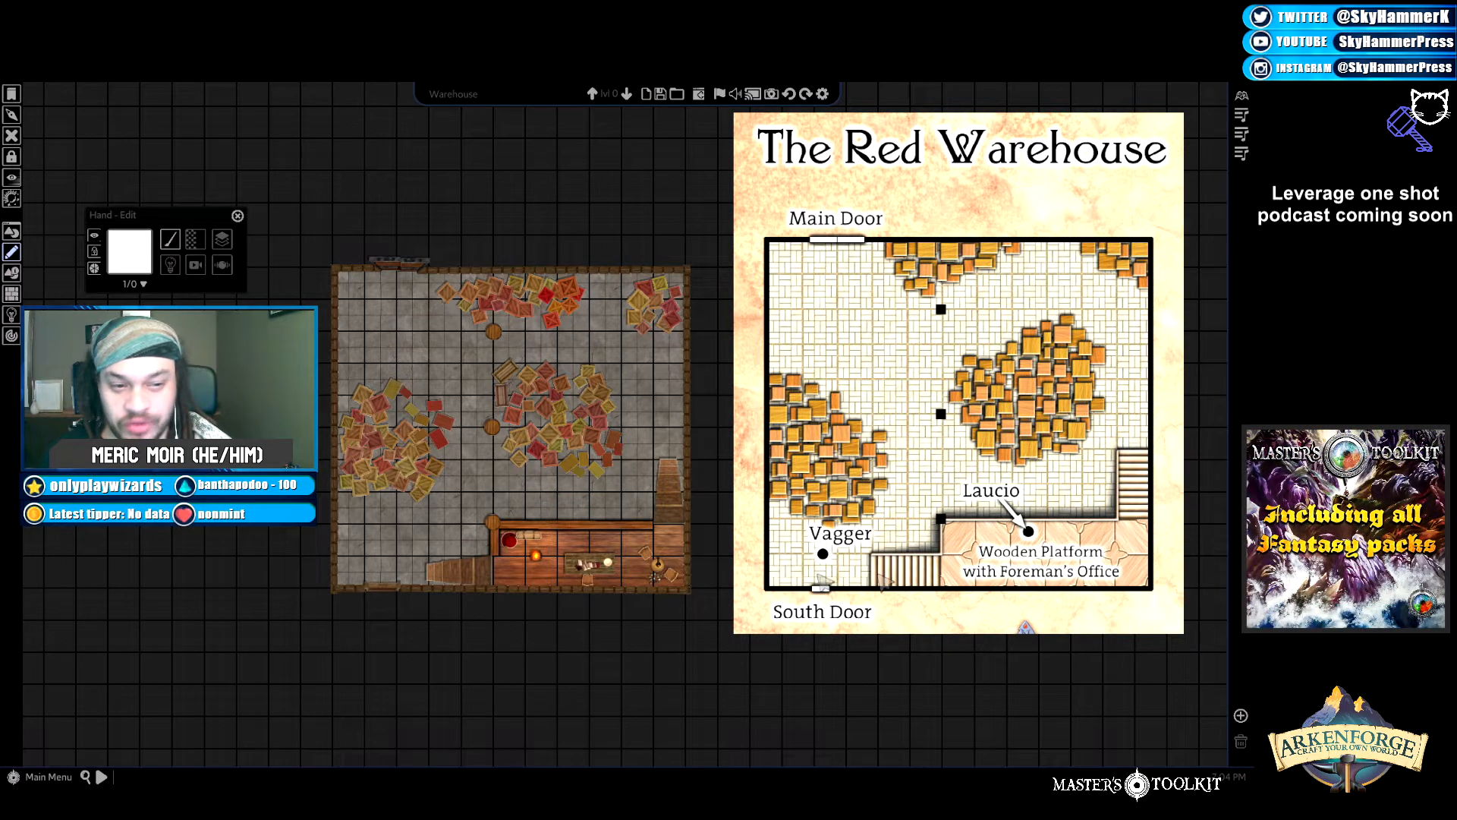
# Examine the furnishings of the foreman's office up close, including the fire, the desk and the round table.
pyautogui.scroll(3, 621, 615)
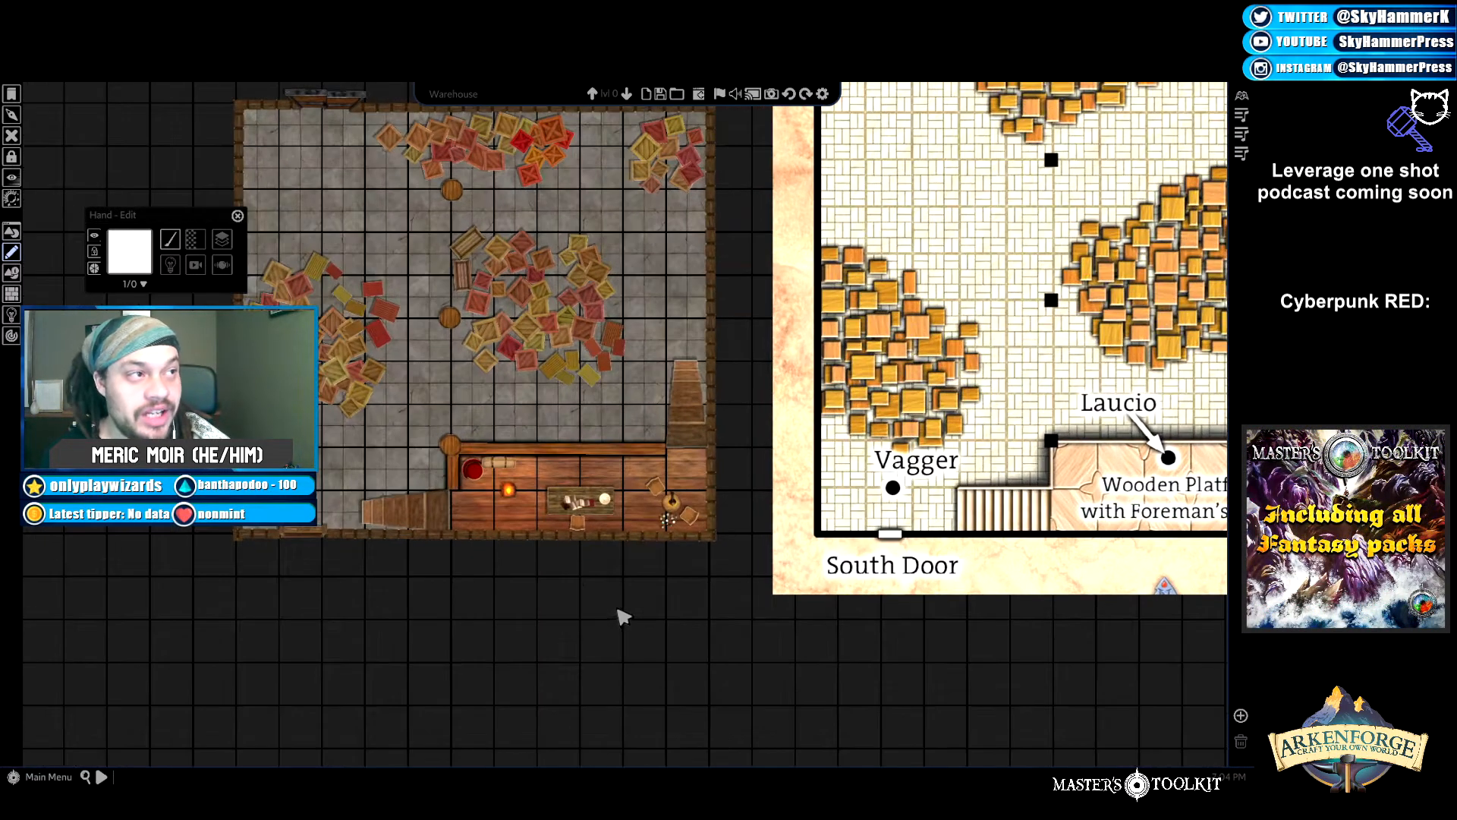
pyautogui.scroll(5, 621, 615)
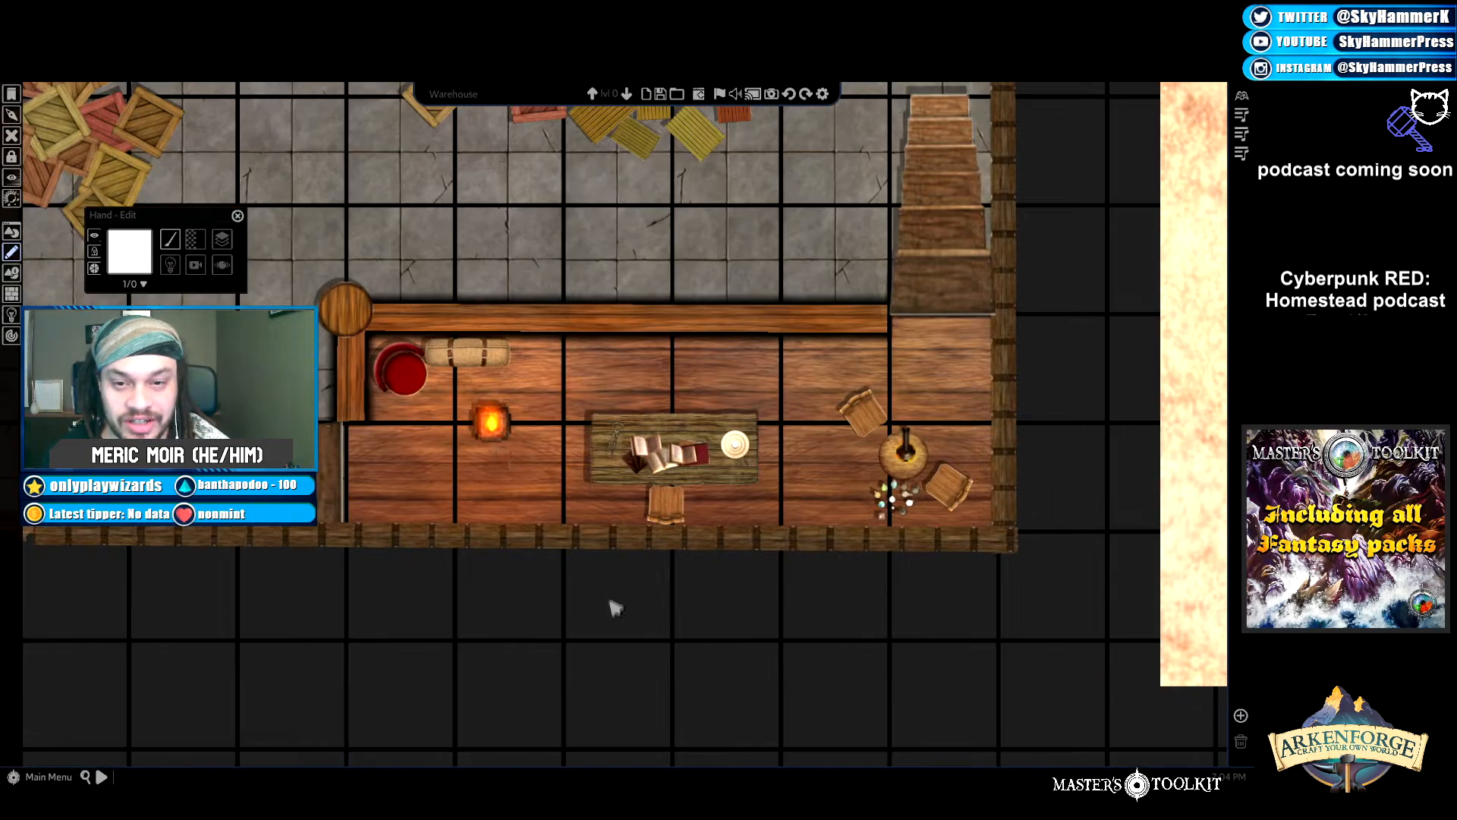
pyautogui.press('w')
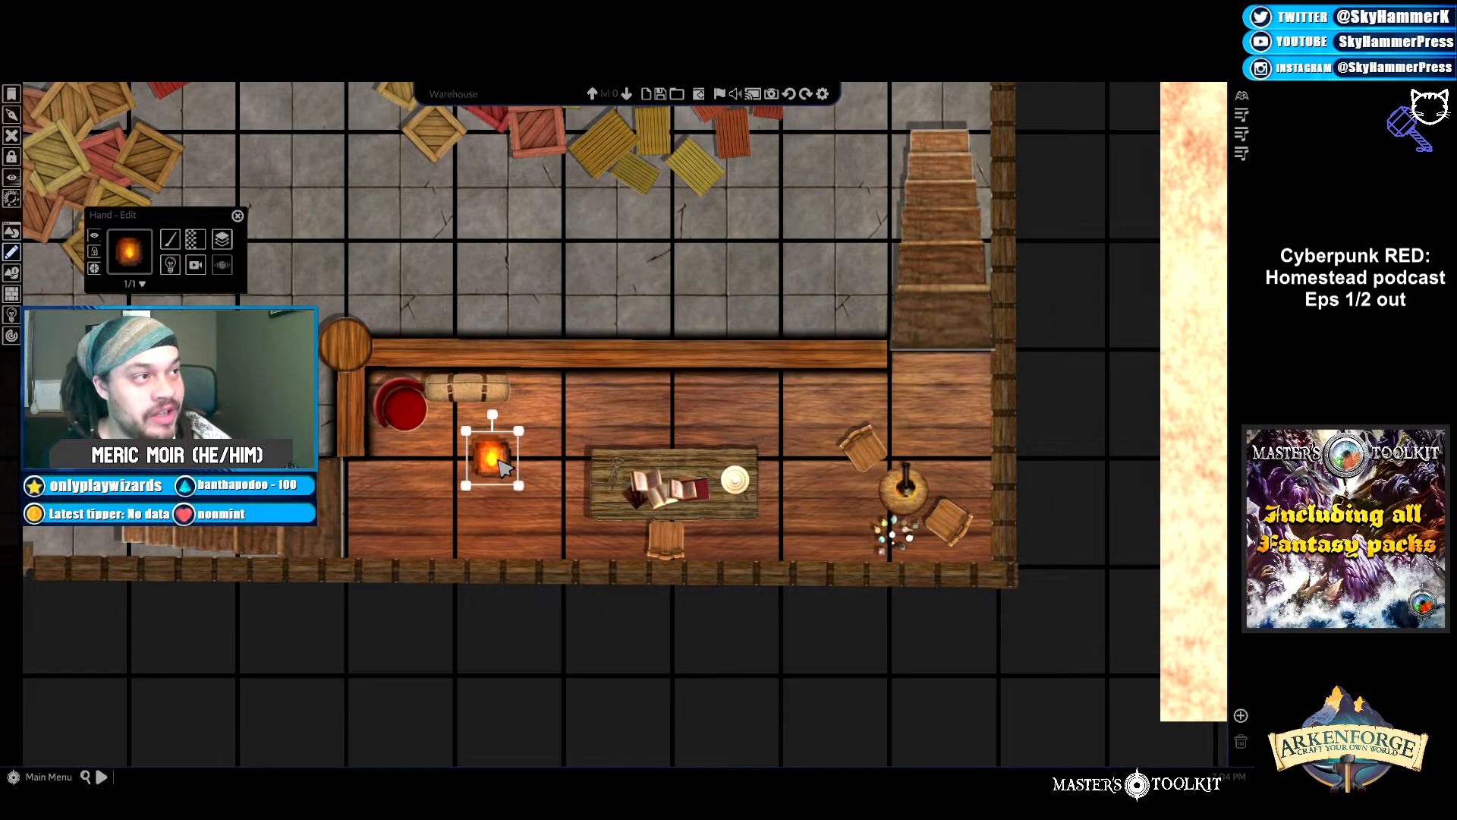
pyautogui.rightClick(501, 480)
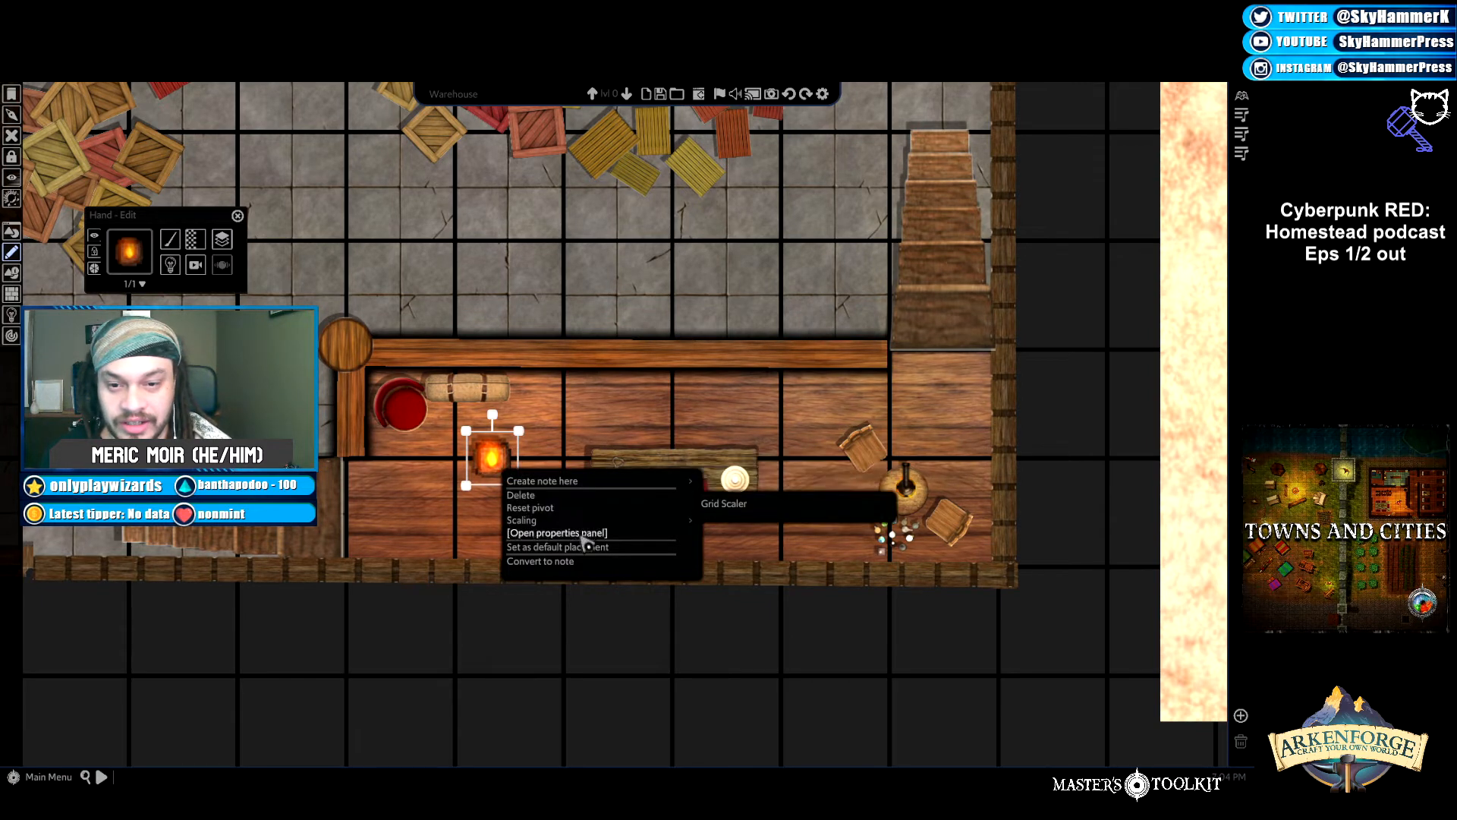
pyautogui.click(592, 259)
pyautogui.click(488, 399)
pyautogui.click(605, 318)
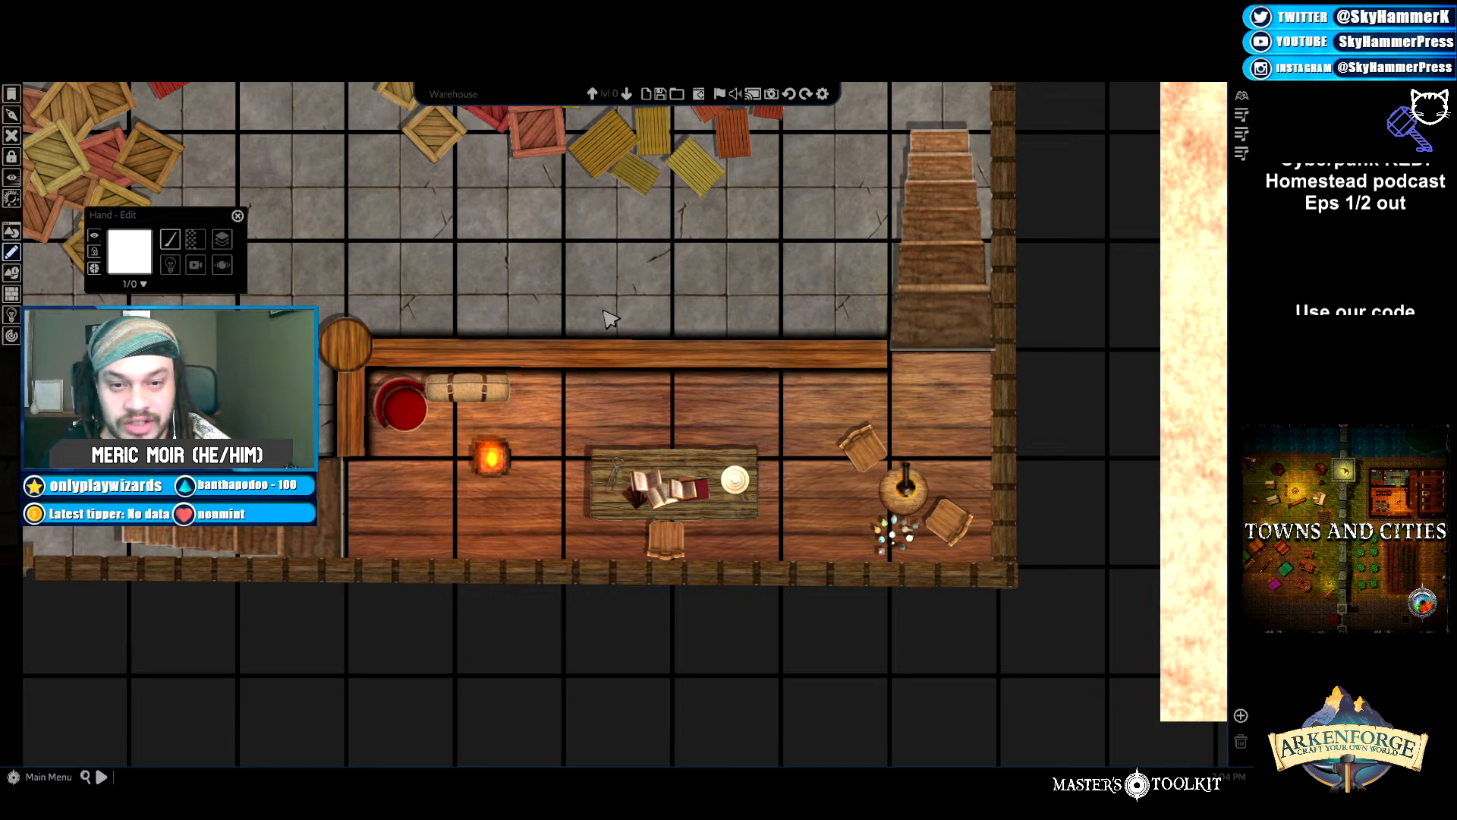
pyautogui.click(914, 488)
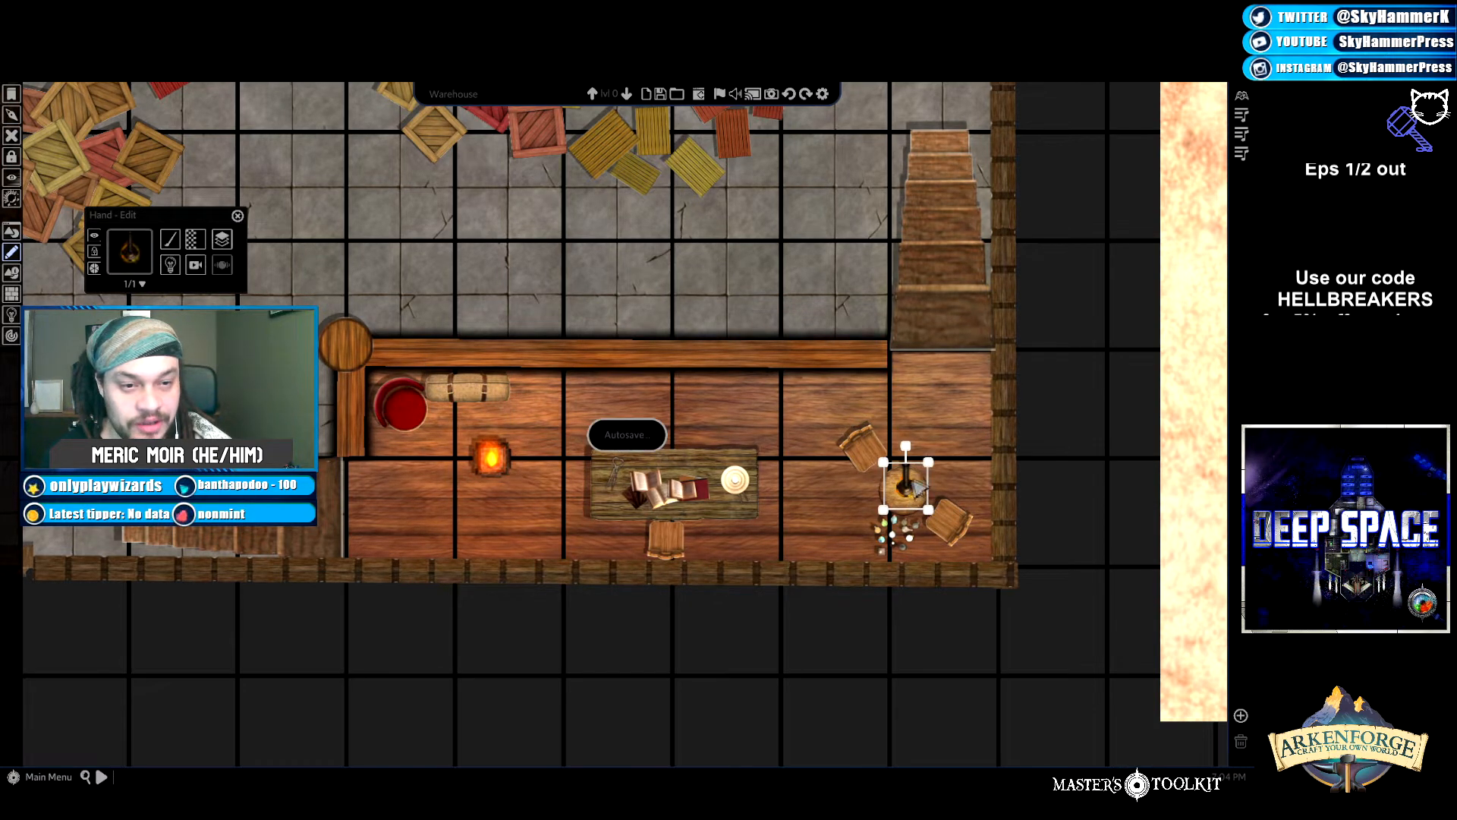
pyautogui.click(702, 275)
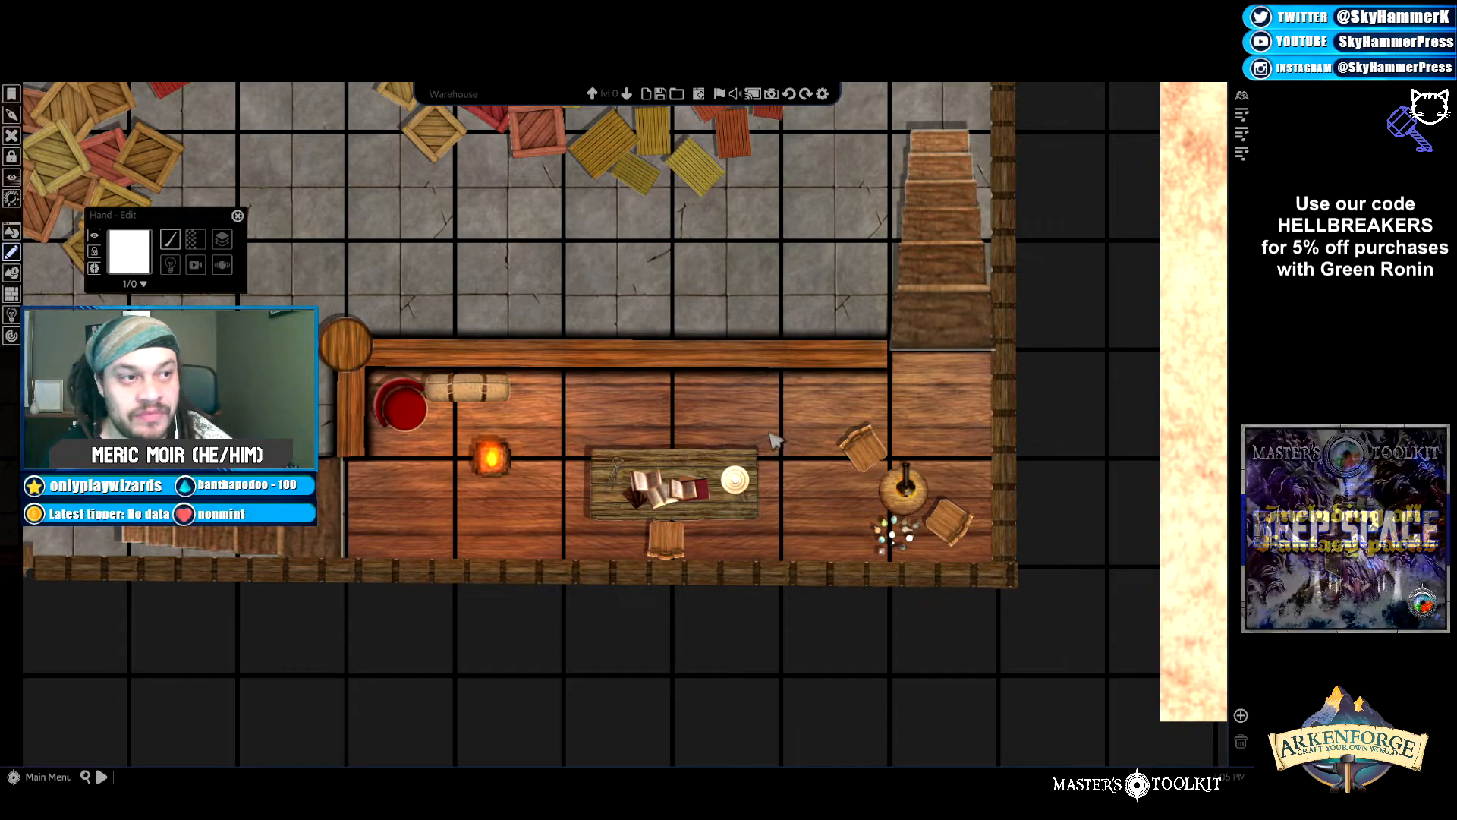
pyautogui.scroll(-4, 698, 478)
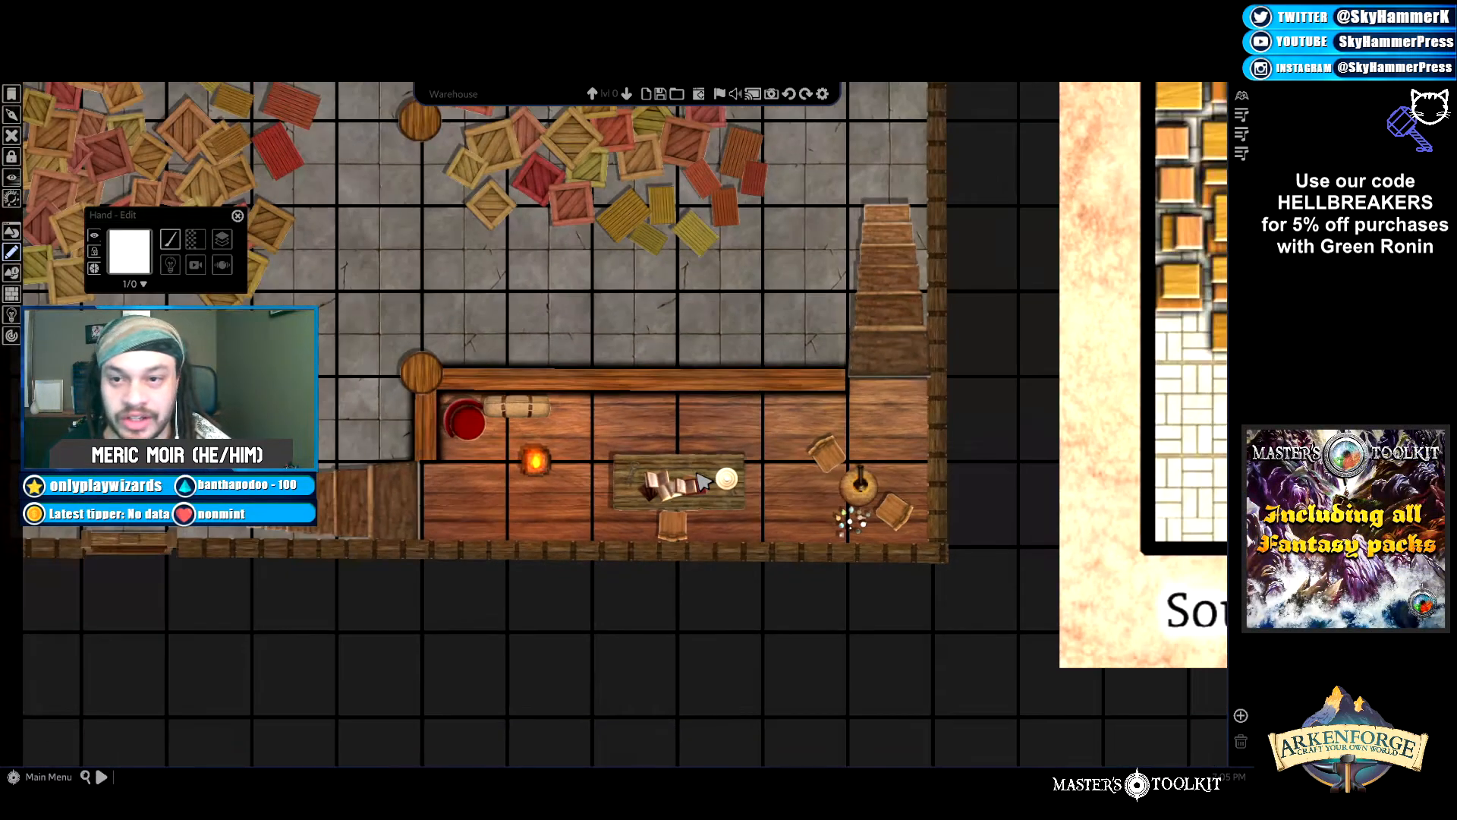
pyautogui.scroll(-5, 698, 477)
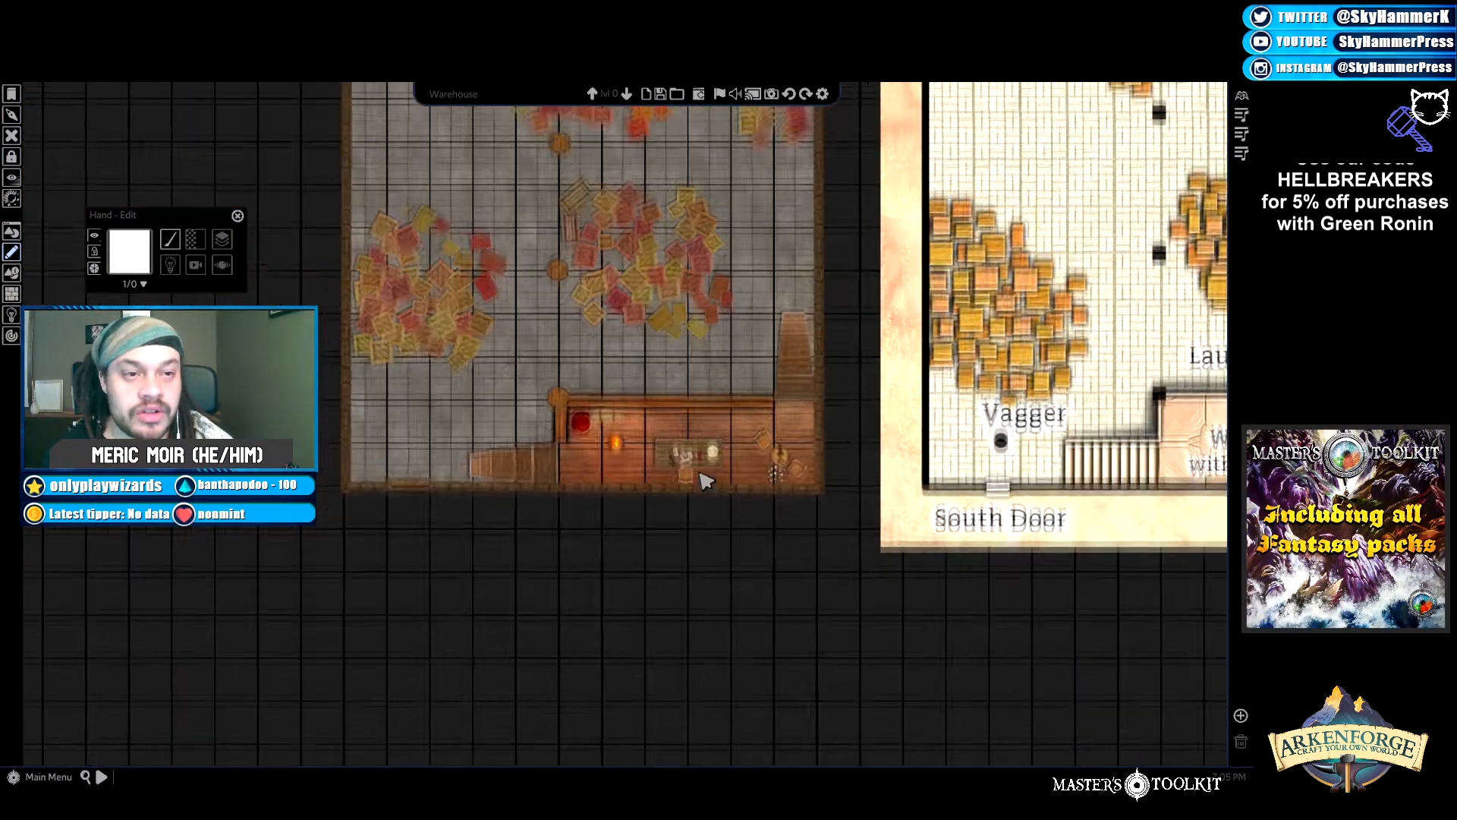
pyautogui.scroll(-2, 699, 478)
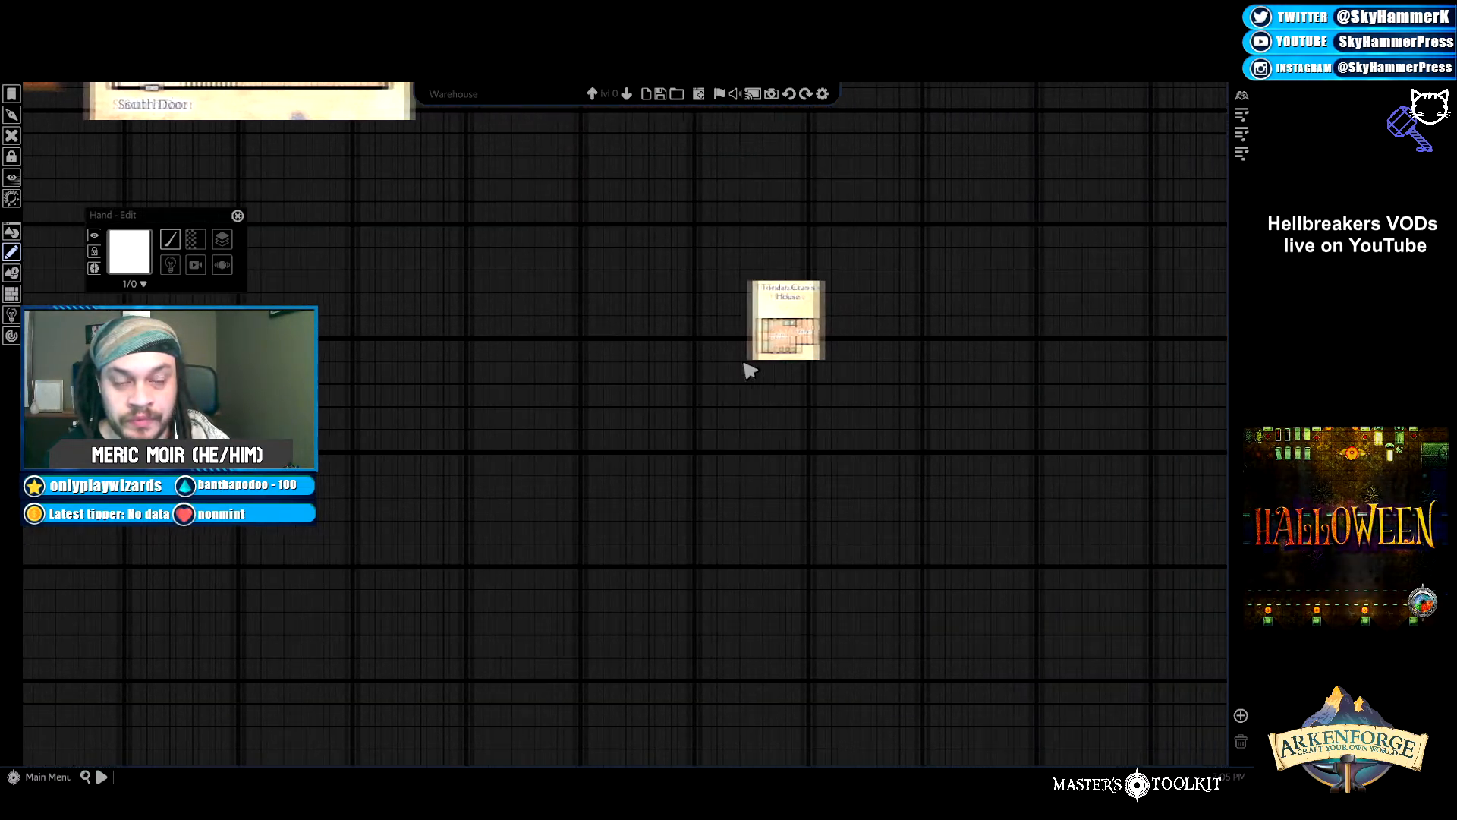
# Enlarge the Toridan Cran's House reference image so that its floor tiles match the map grid.
pyautogui.click(704, 358)
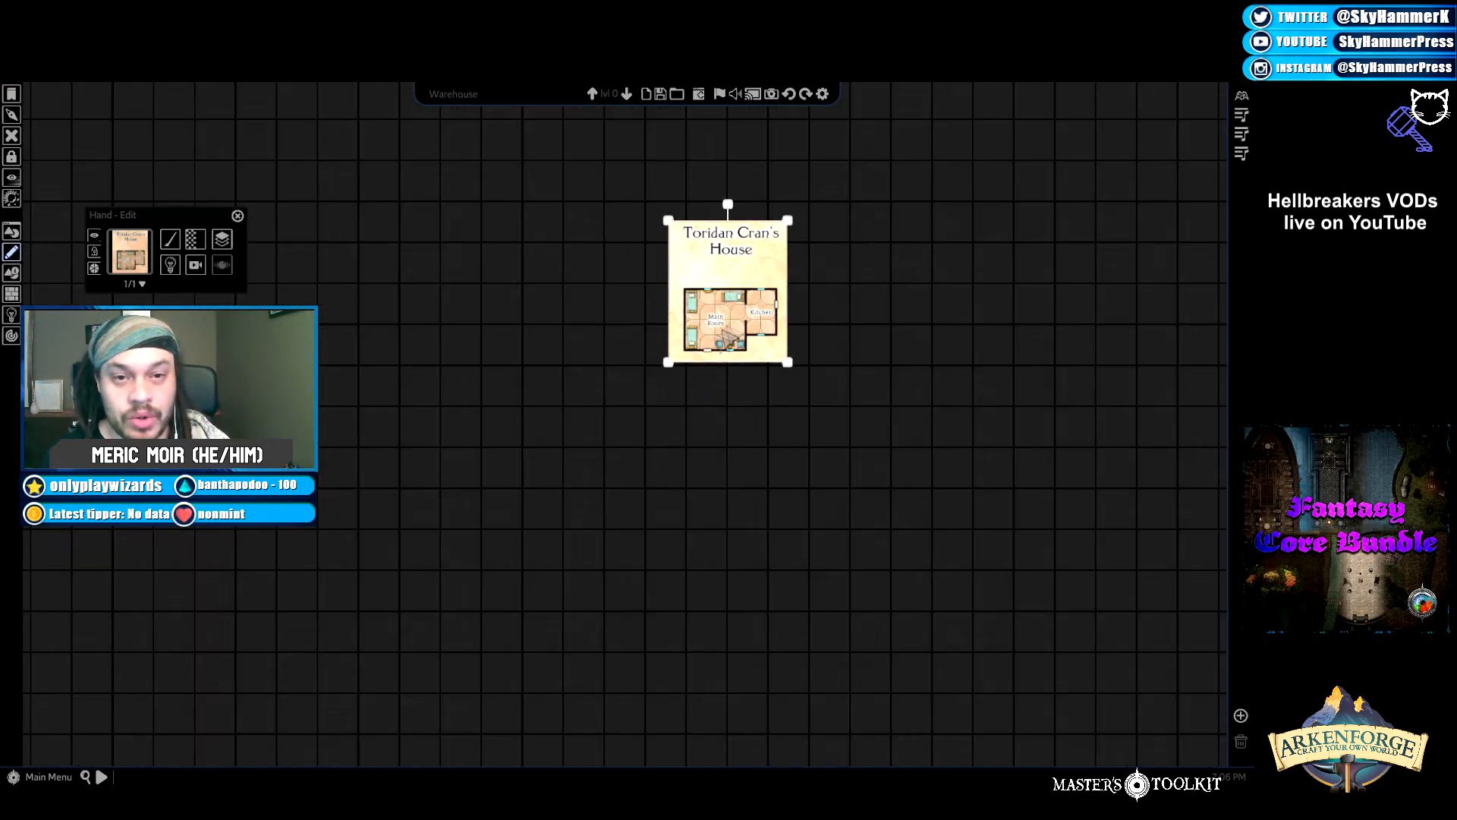
pyautogui.moveTo(681, 295); pyautogui.dragTo(505, 503)
pyautogui.press('w')
pyautogui.press('a')
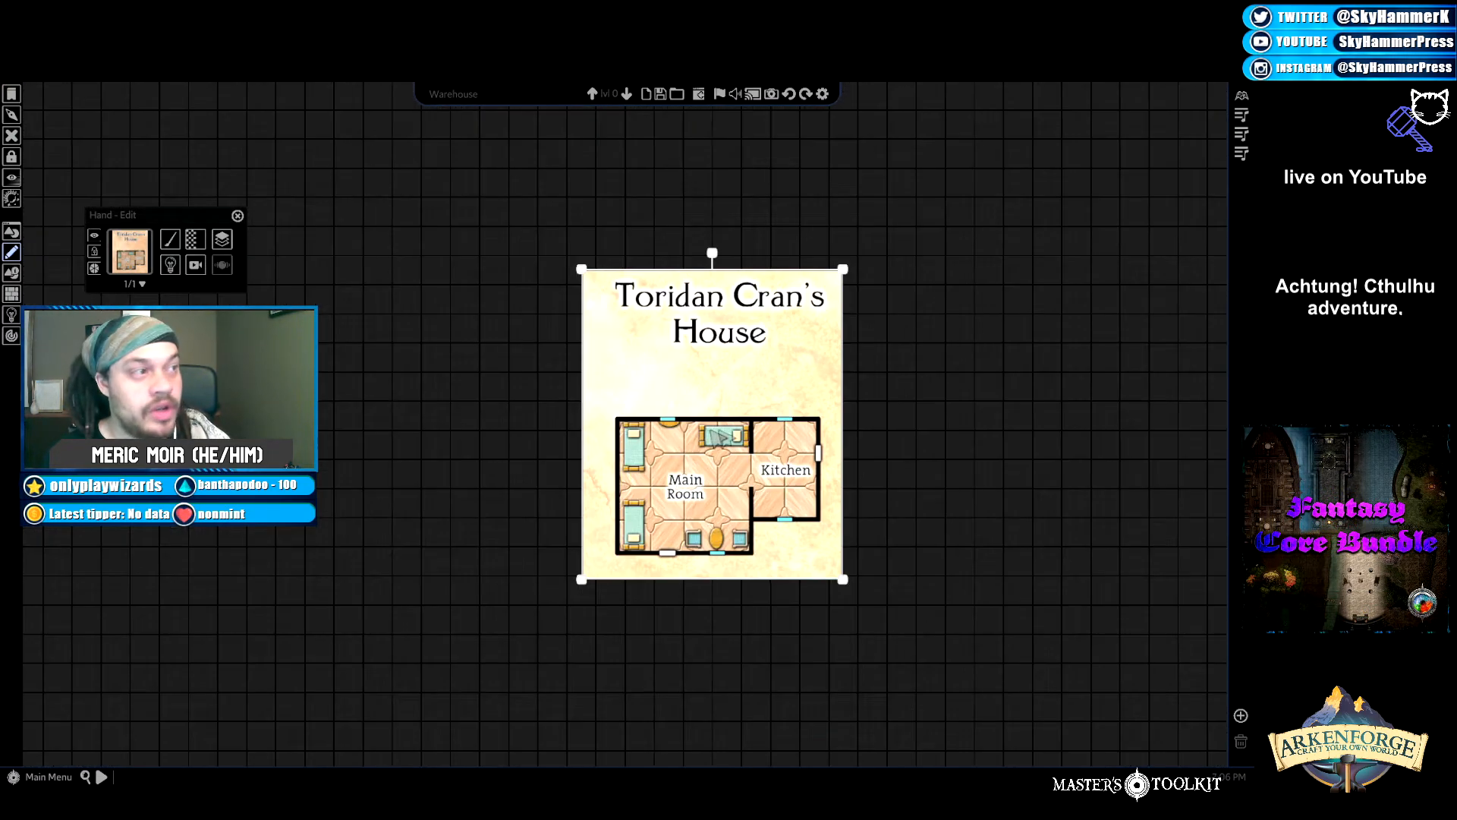
pyautogui.click(938, 415)
# Compare the layout of the Red Warehouse reference with the Toridan Cran's House reference.
pyautogui.press('a')
pyautogui.press('a')
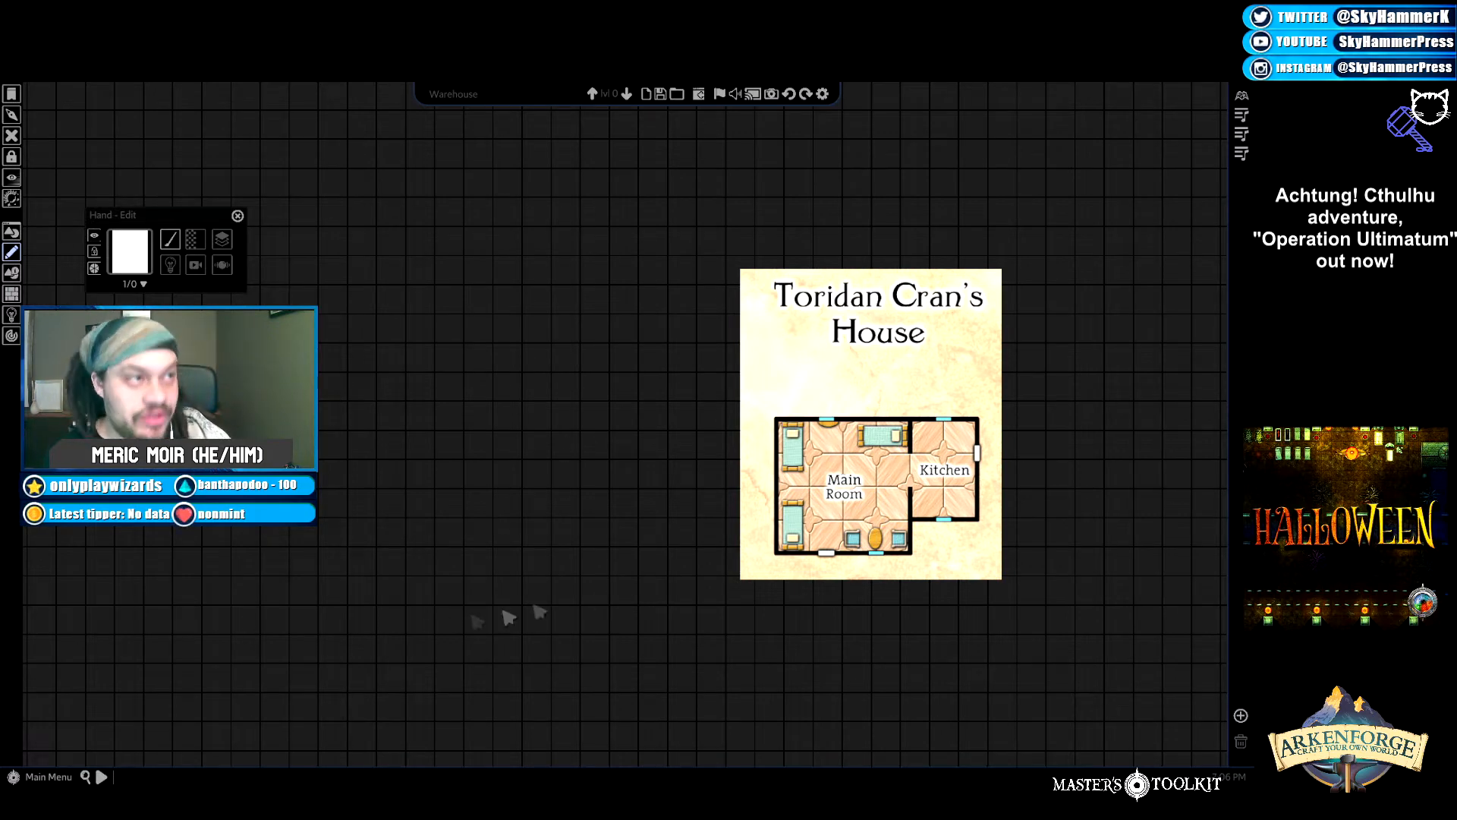
pyautogui.scroll(-1, 547, 479)
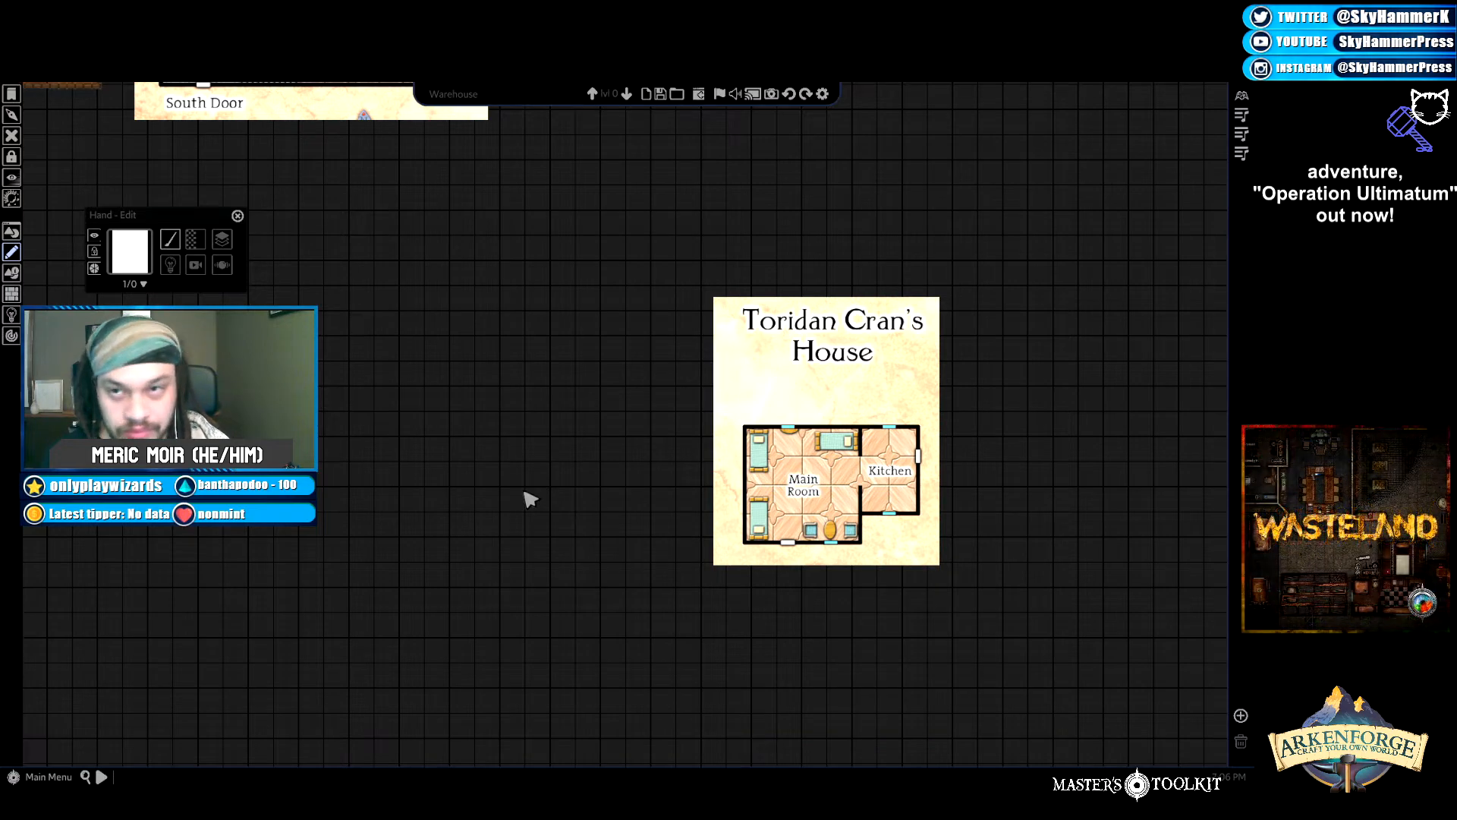
pyautogui.press('w')
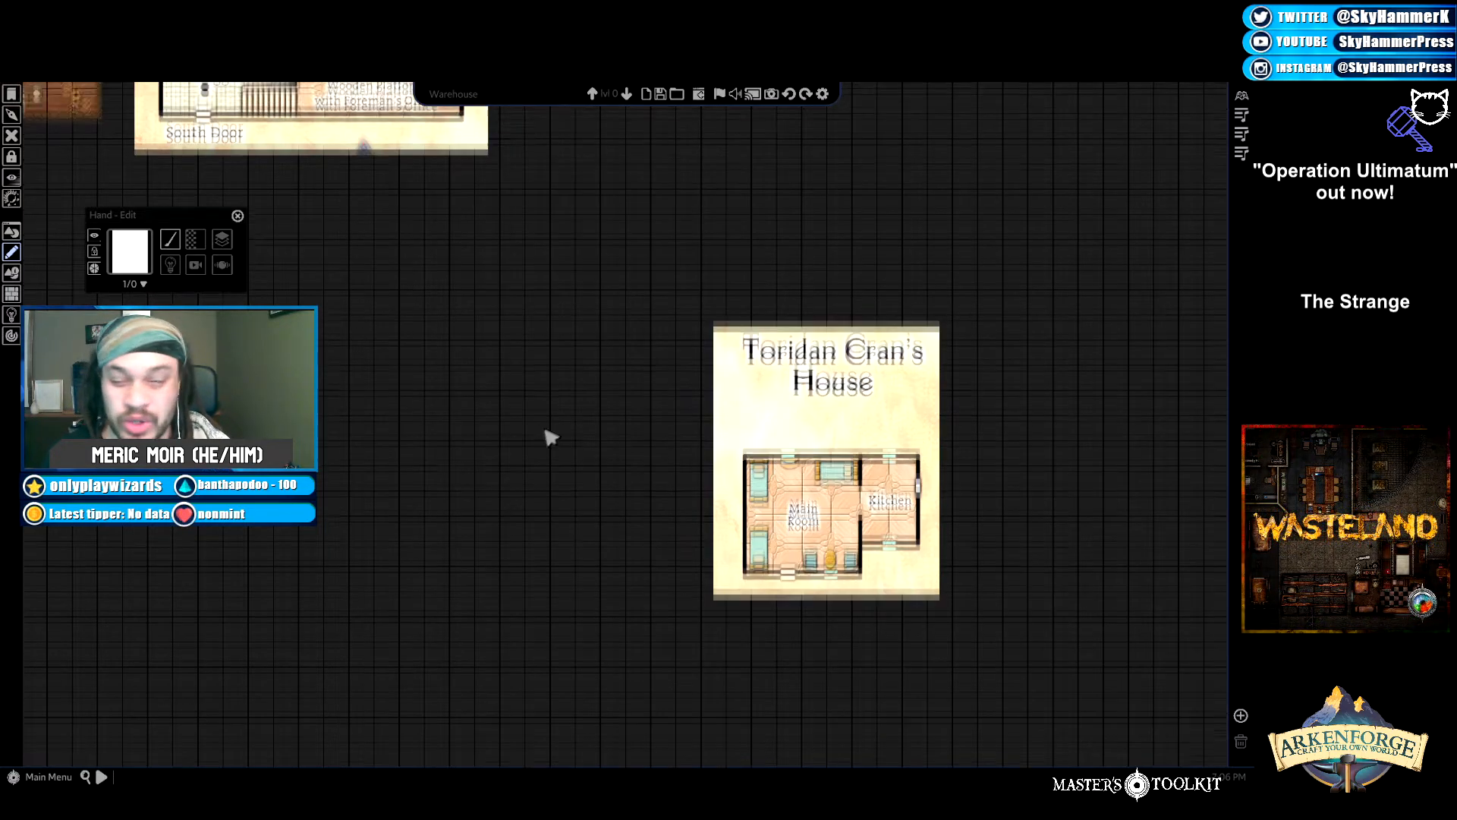
pyautogui.press('a')
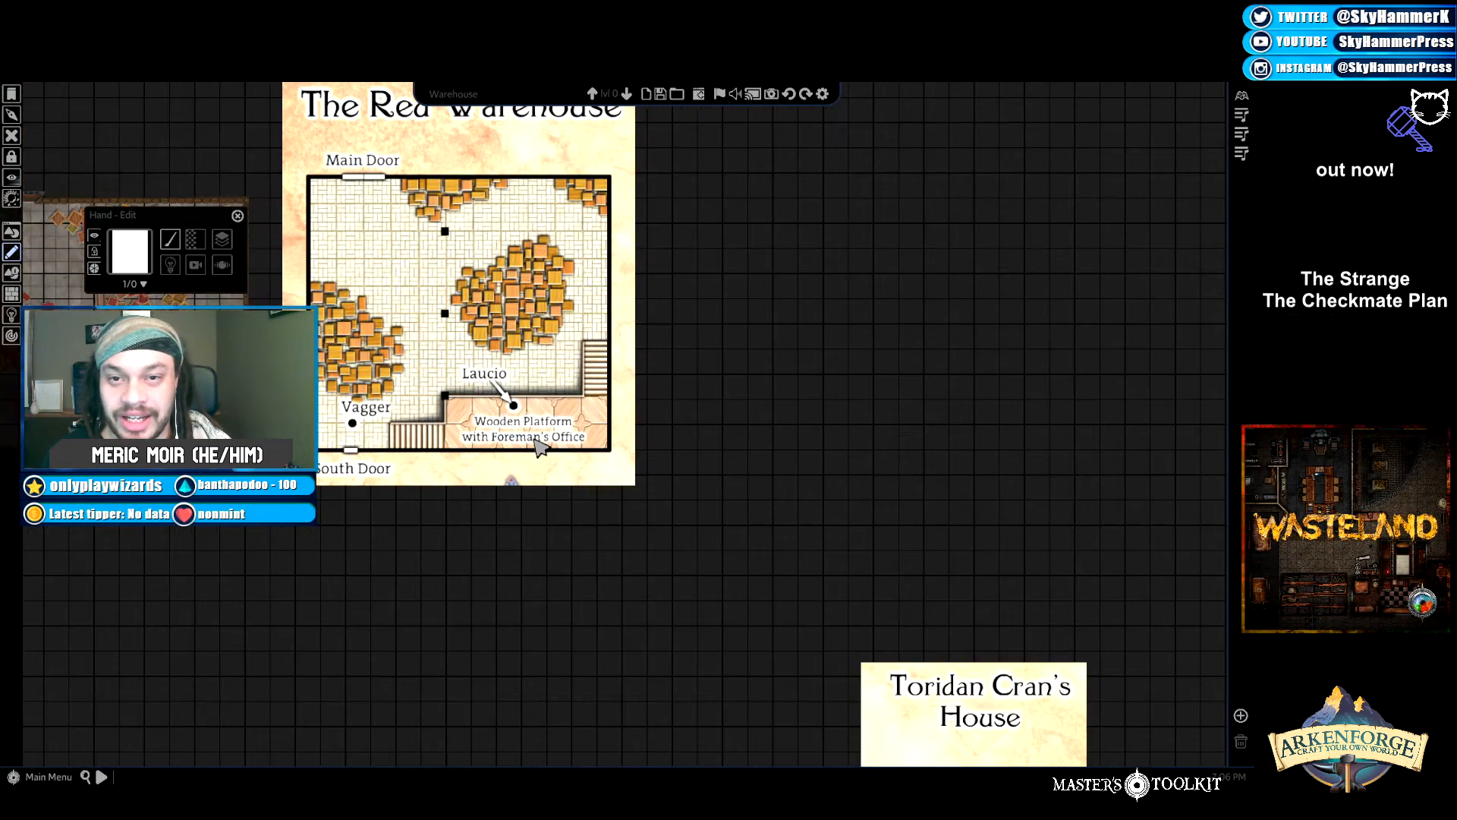
pyautogui.press('w')
pyautogui.press('a')
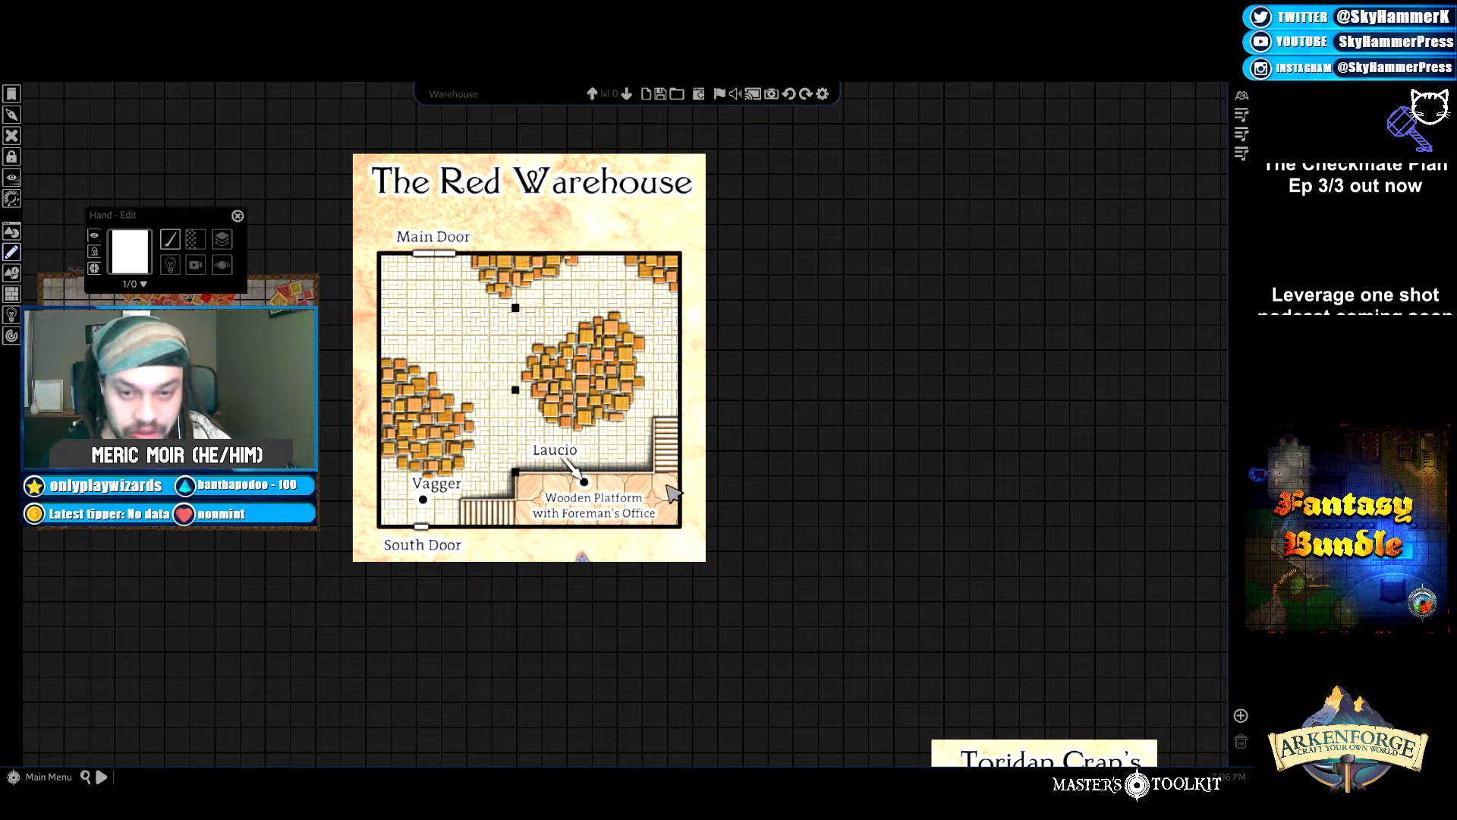
pyautogui.press('s')
pyautogui.press('d')
pyautogui.press('d')
pyautogui.press('s')
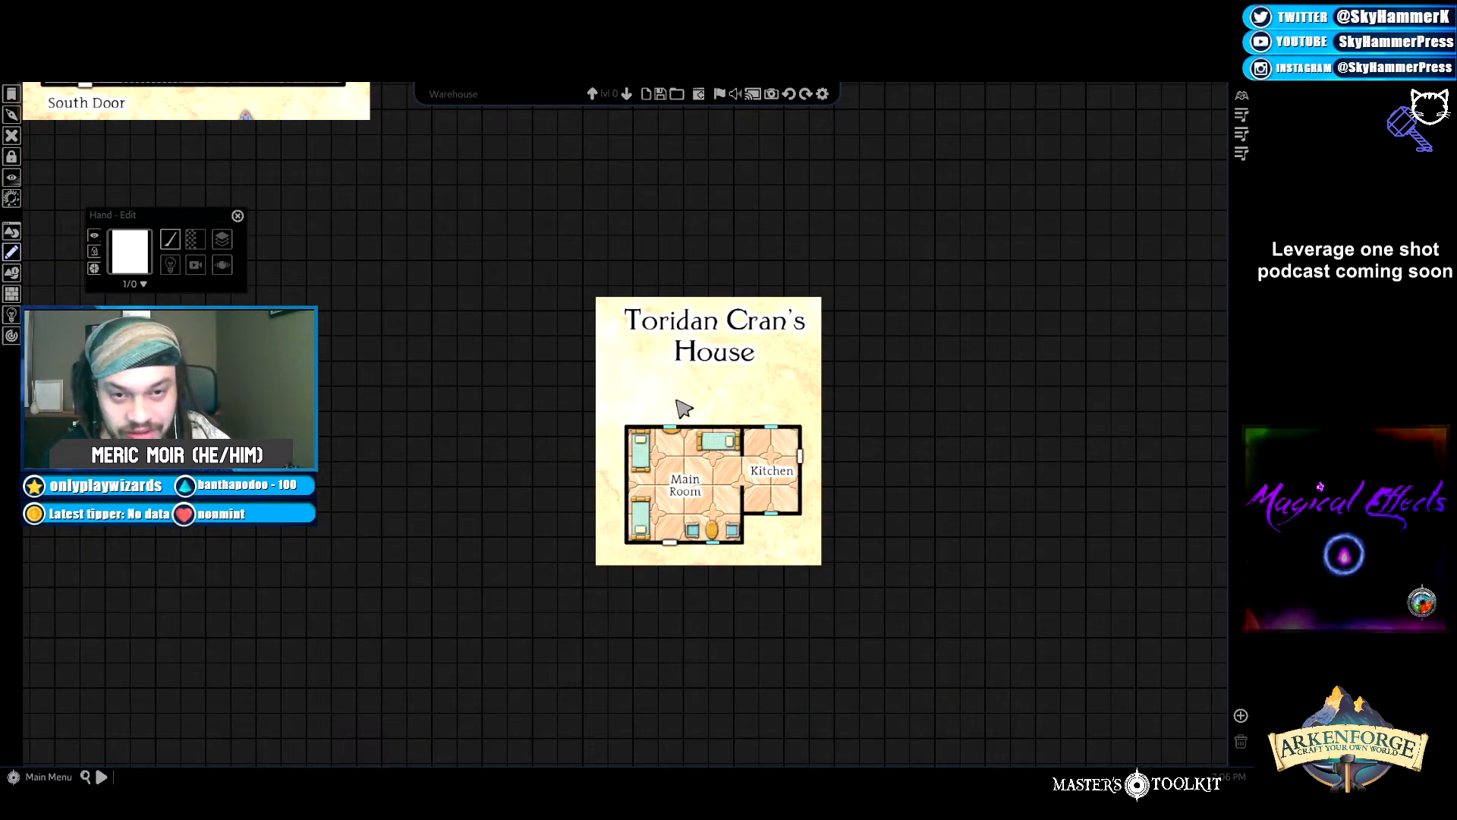
# Open the Asset Browser, expand Official Creators > Arkenforge > Fantasy > Textures, and move the browser away from the empty build area.
pyautogui.press('a')
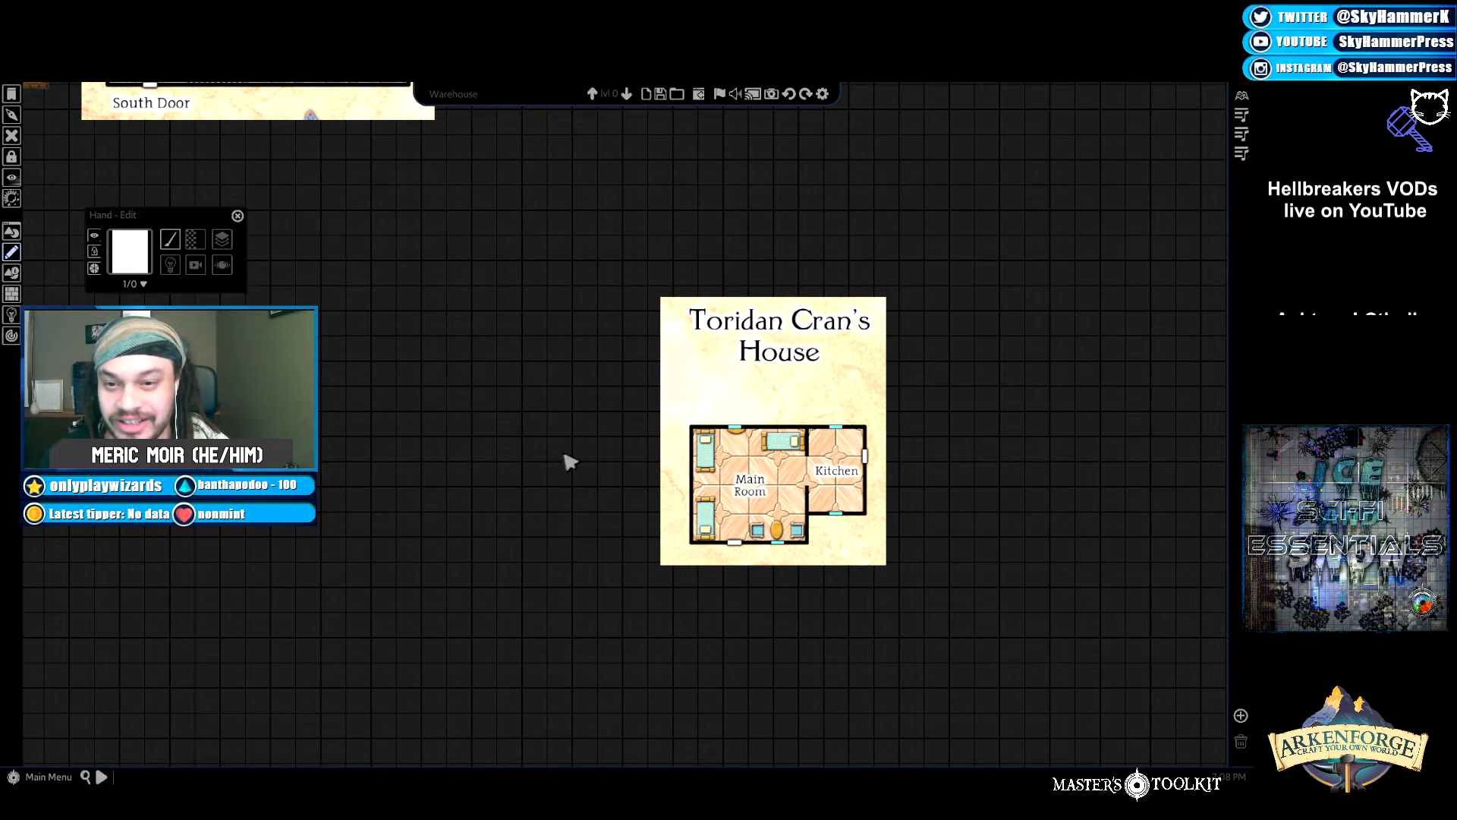
pyautogui.press('a')
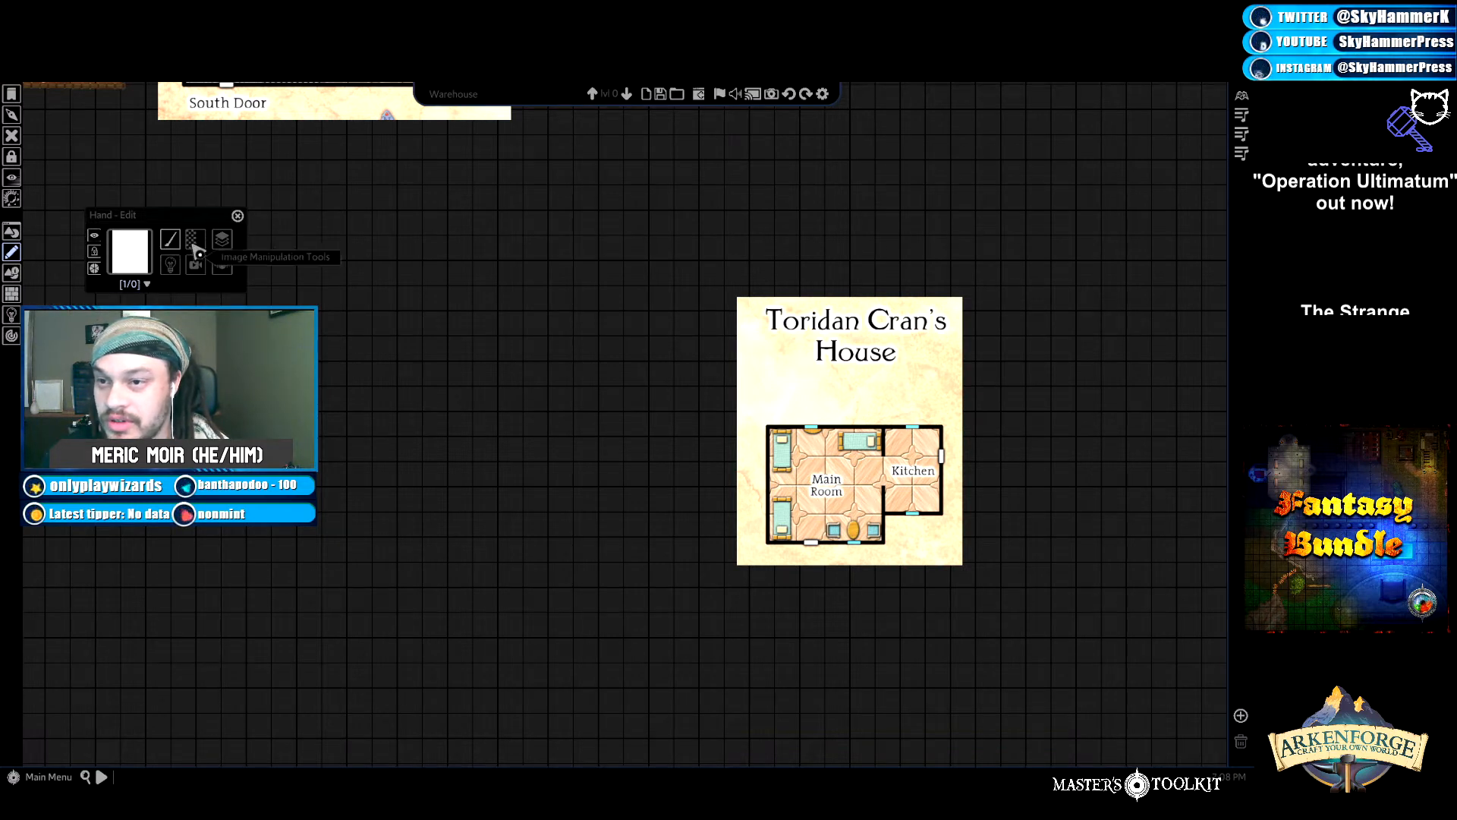
pyautogui.click(12, 233)
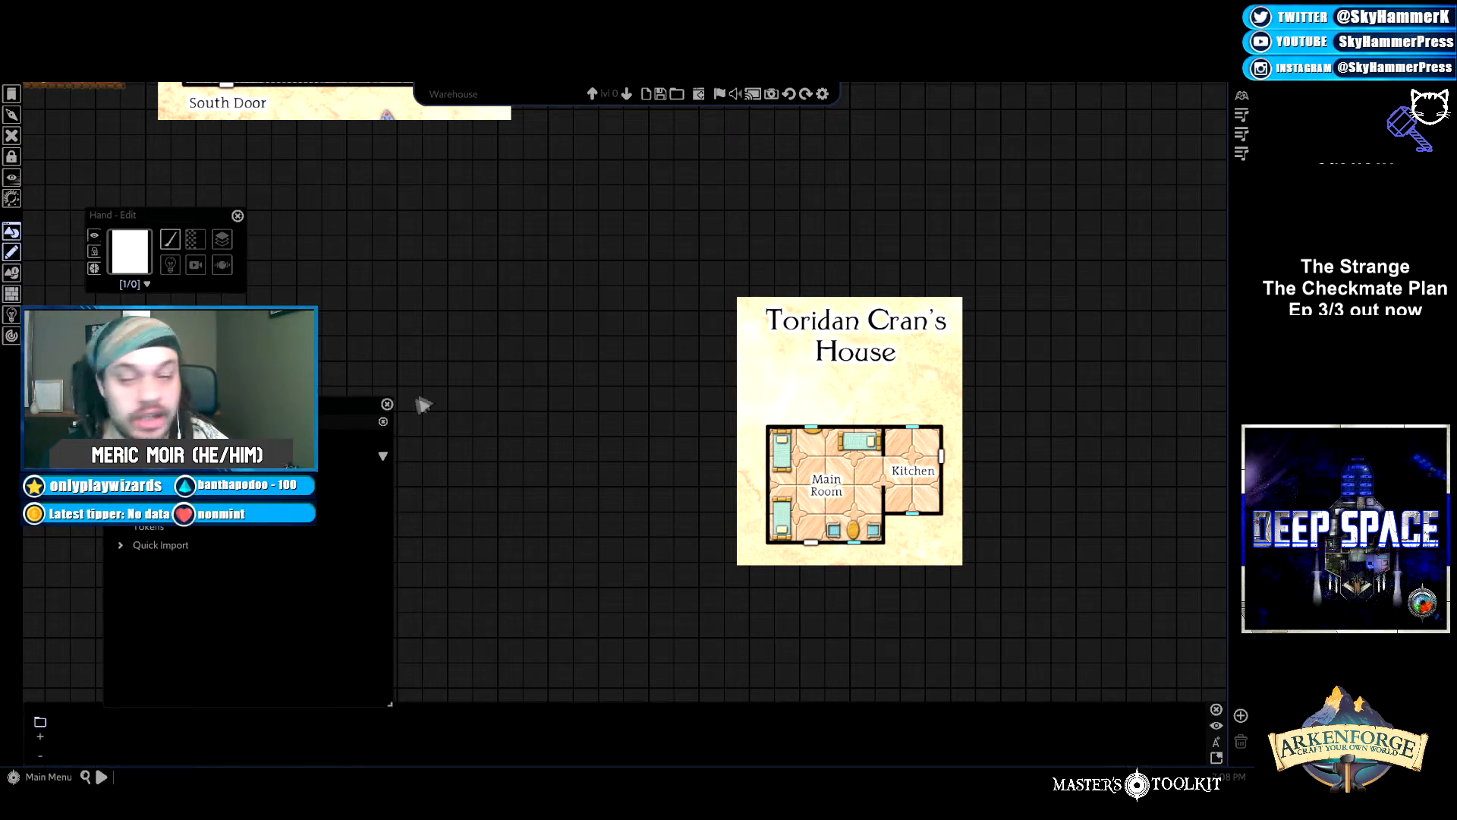
pyautogui.moveTo(312, 406); pyautogui.dragTo(580, 279)
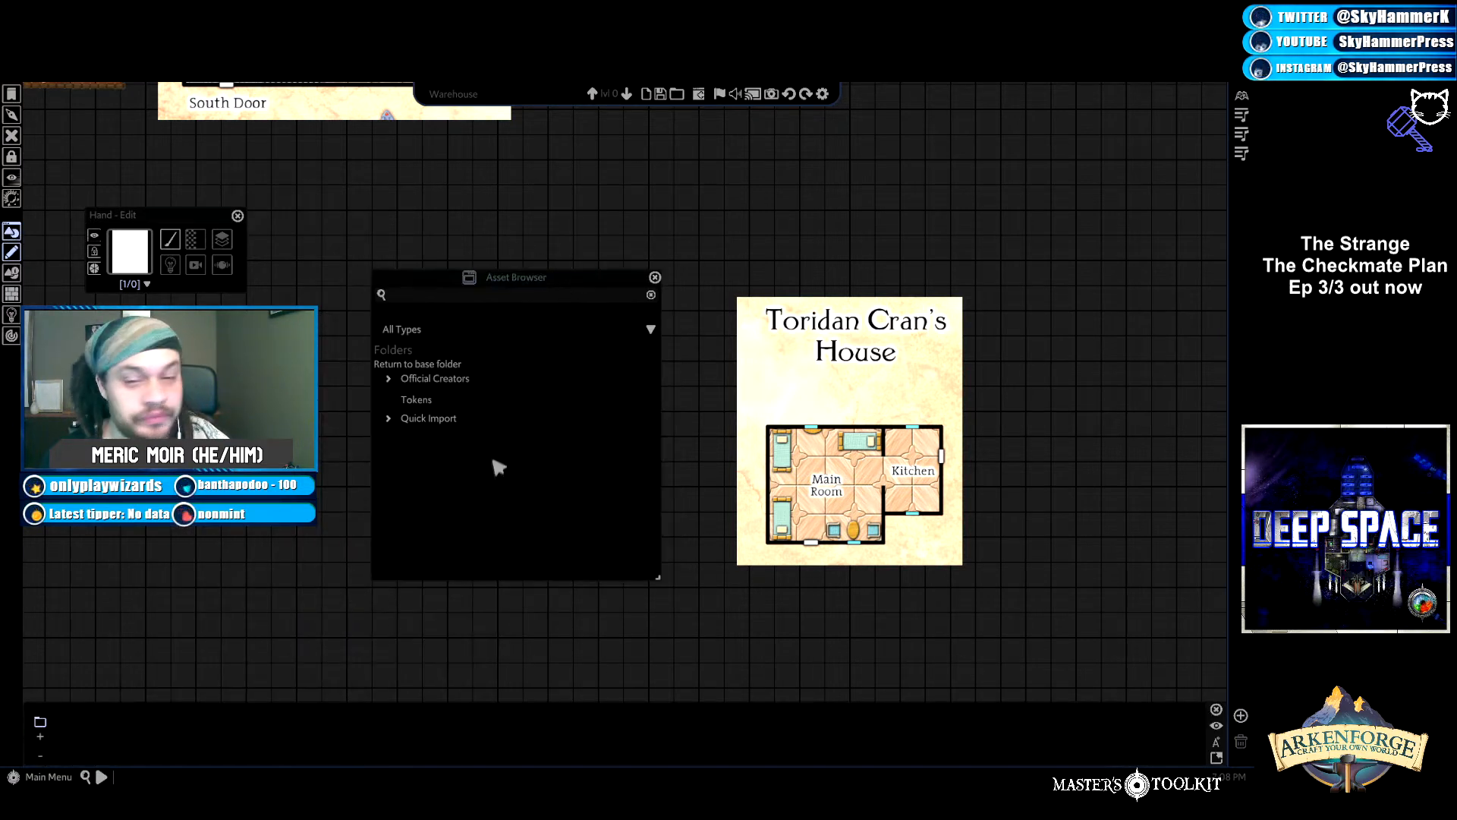
pyautogui.click(390, 379)
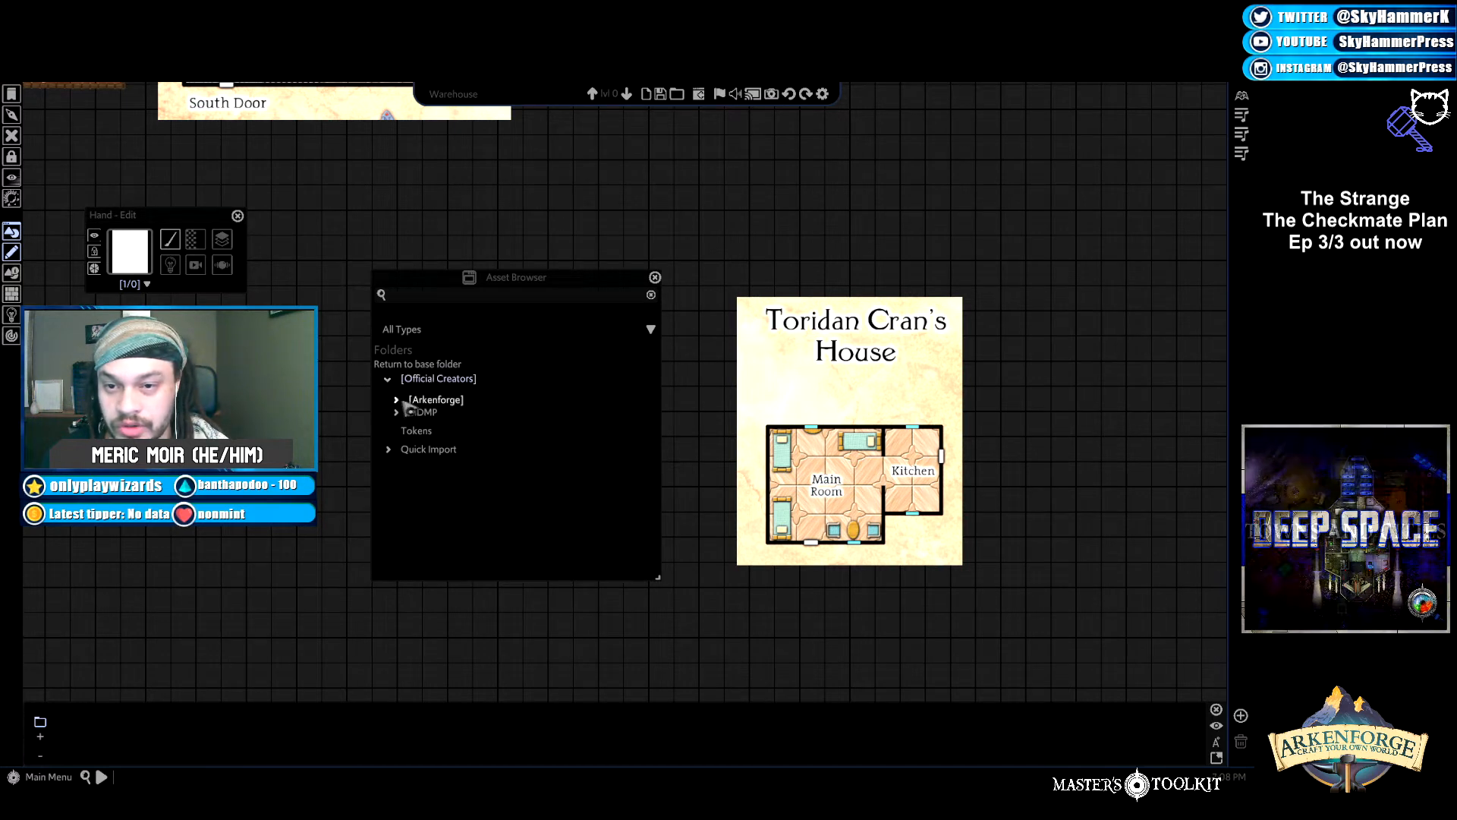
pyautogui.click(396, 400)
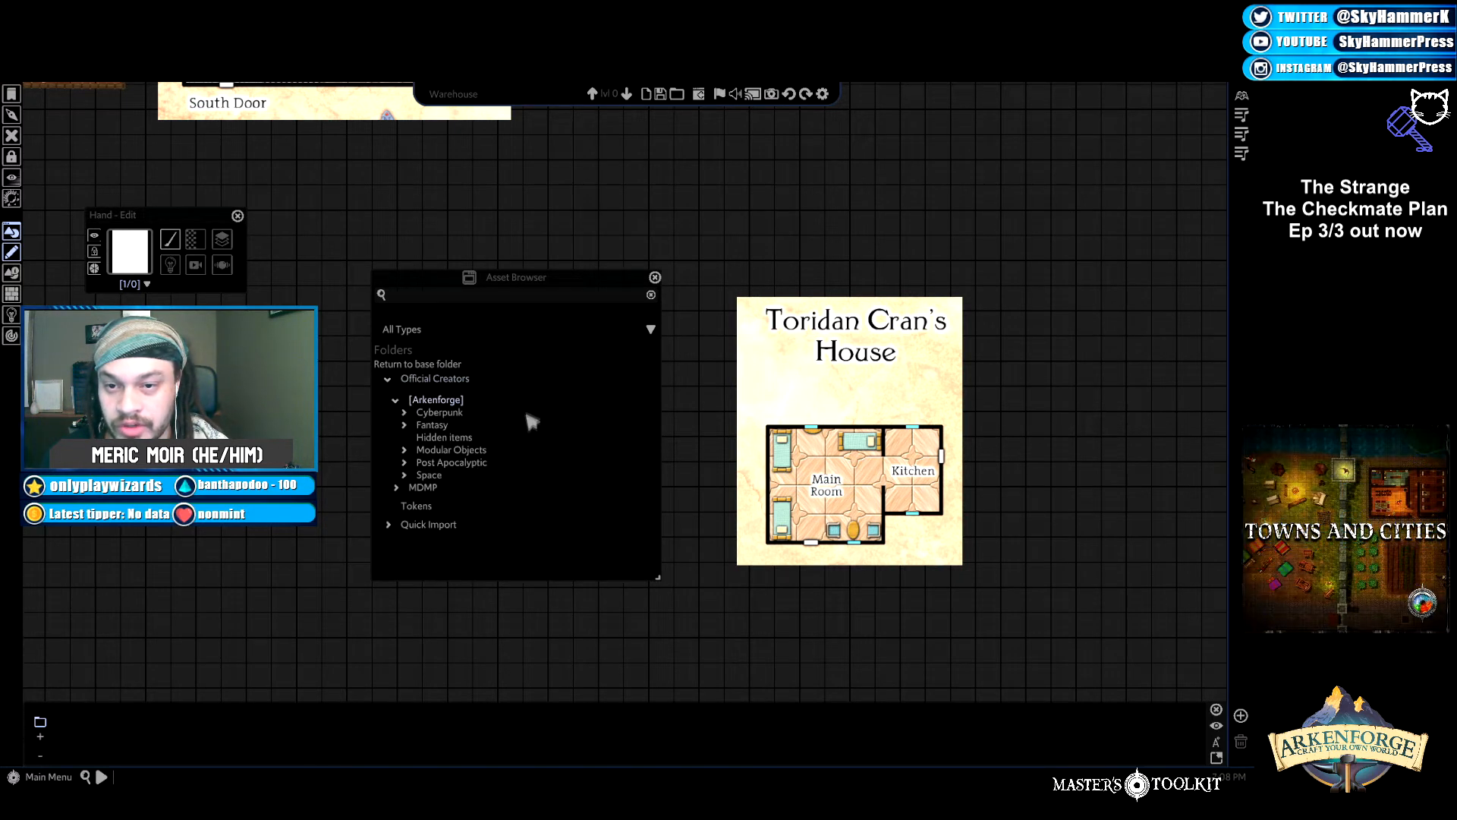
pyautogui.click(405, 425)
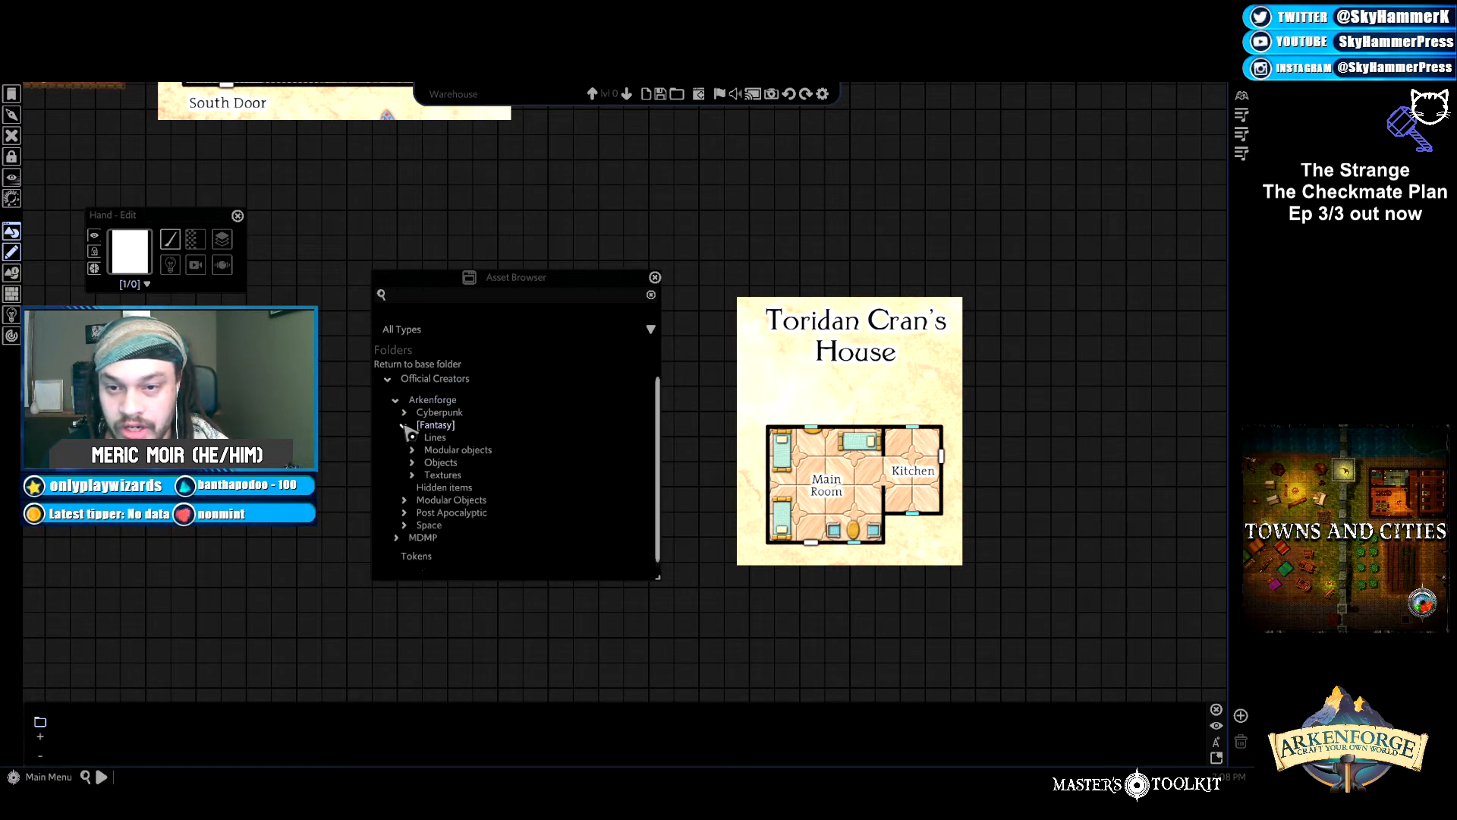
pyautogui.click(412, 476)
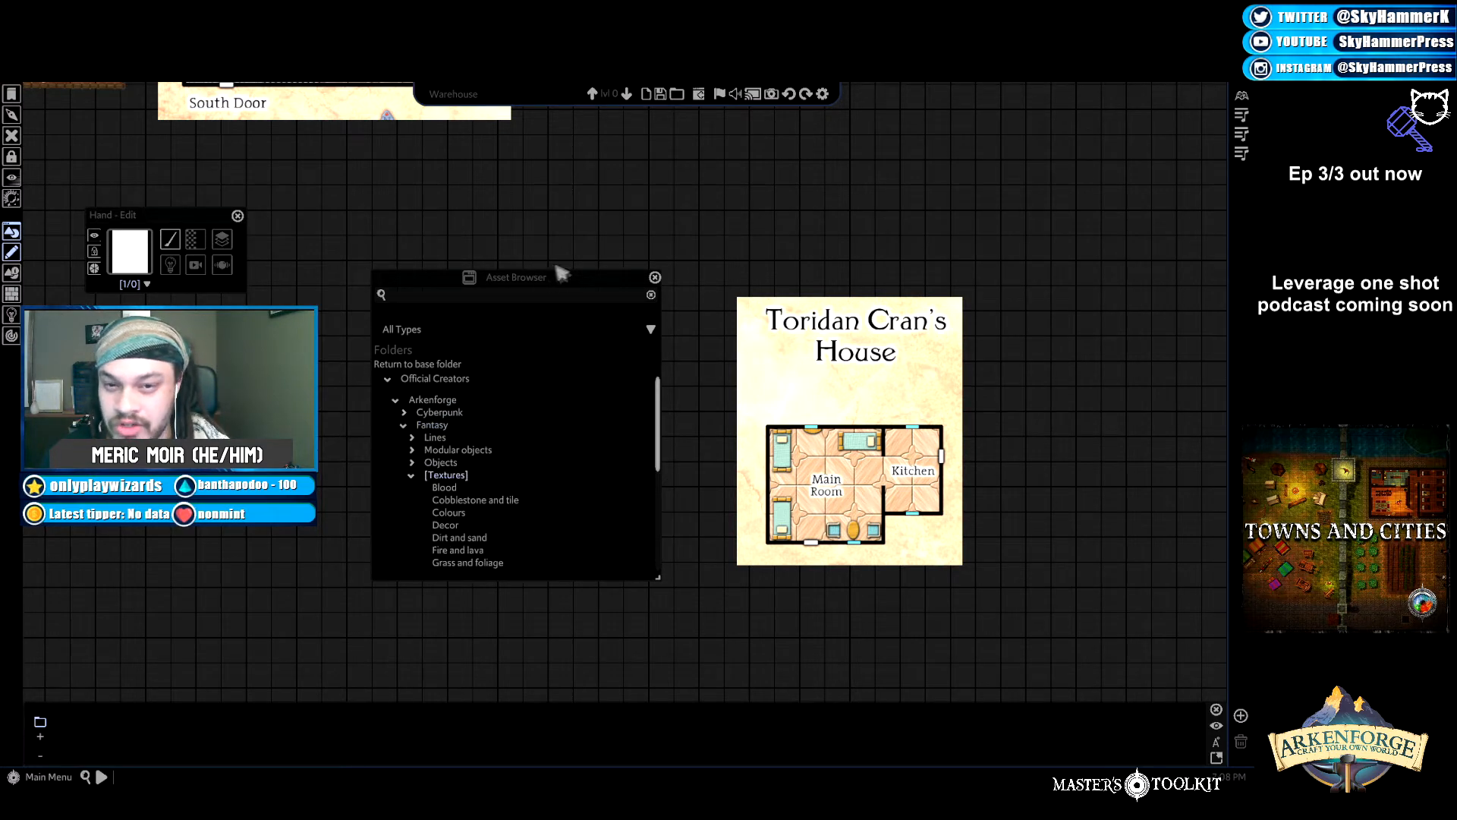
pyautogui.moveTo(575, 293); pyautogui.dragTo(1108, 154)
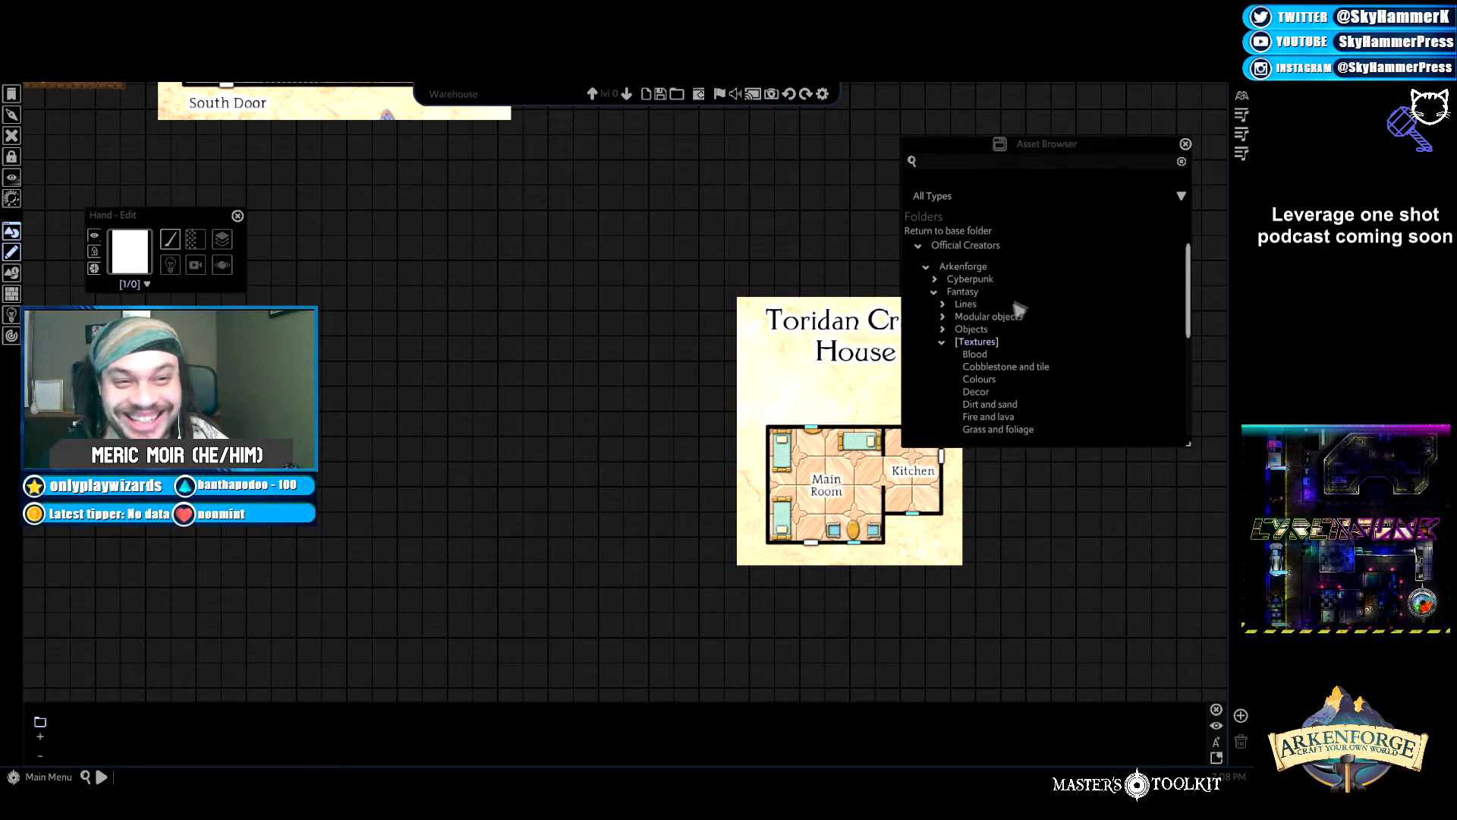
# Look through the Fantasy texture folders and open the Wood textures.
pyautogui.scroll(-1, 1038, 391)
pyautogui.scroll(-4, 1040, 391)
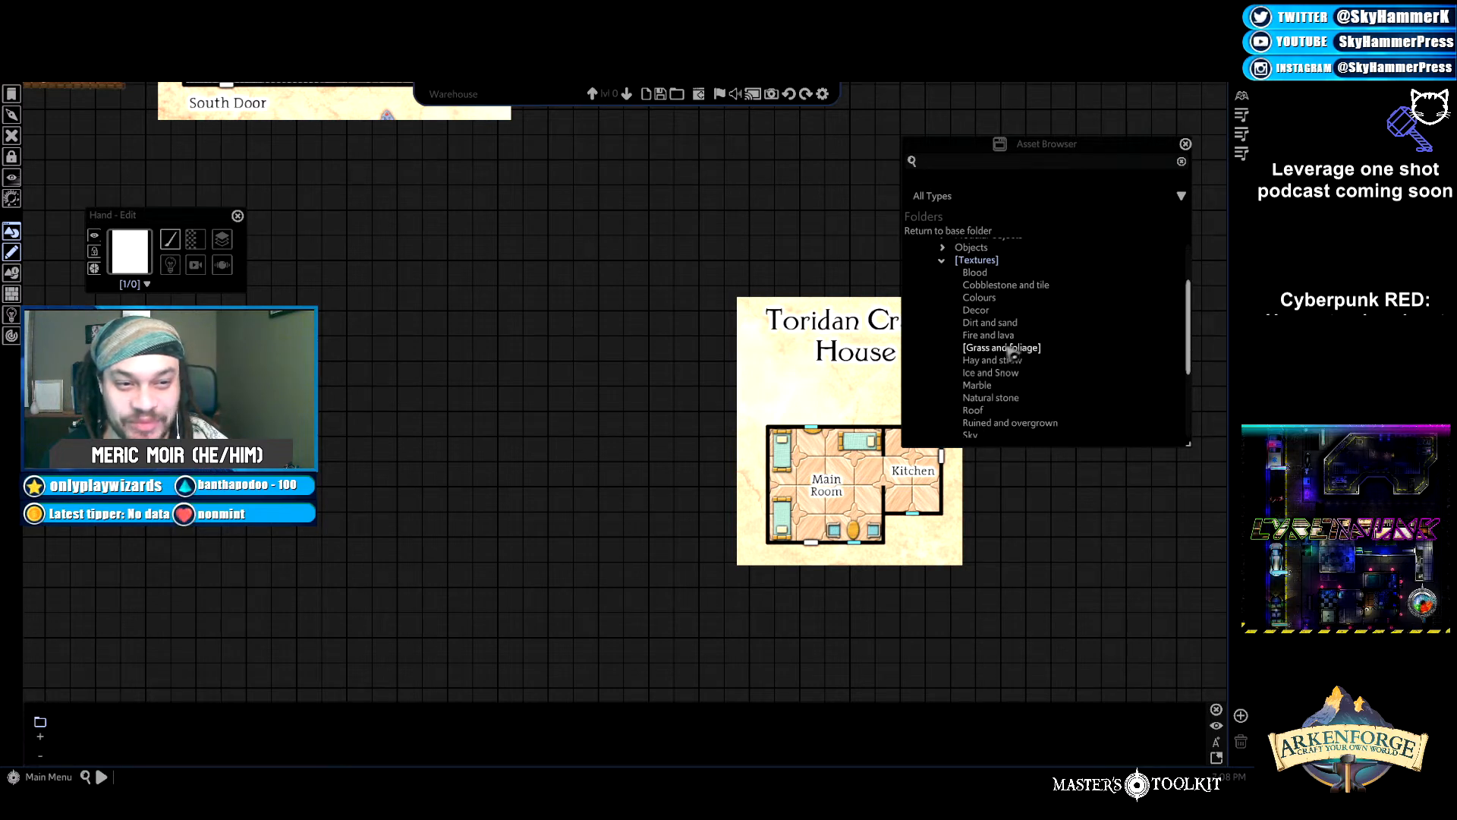
pyautogui.click(1013, 360)
pyautogui.click(1017, 269)
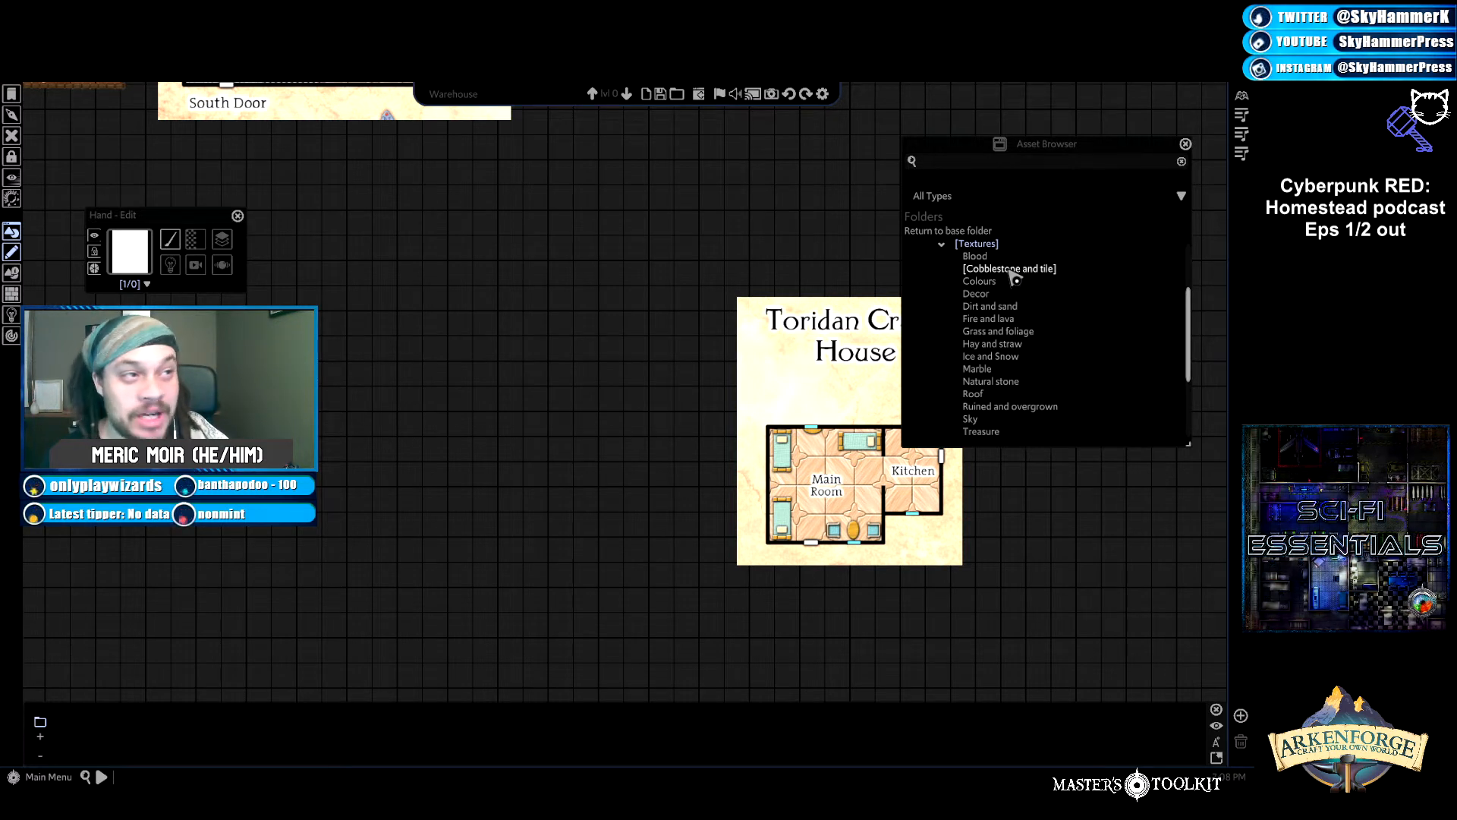
pyautogui.click(996, 319)
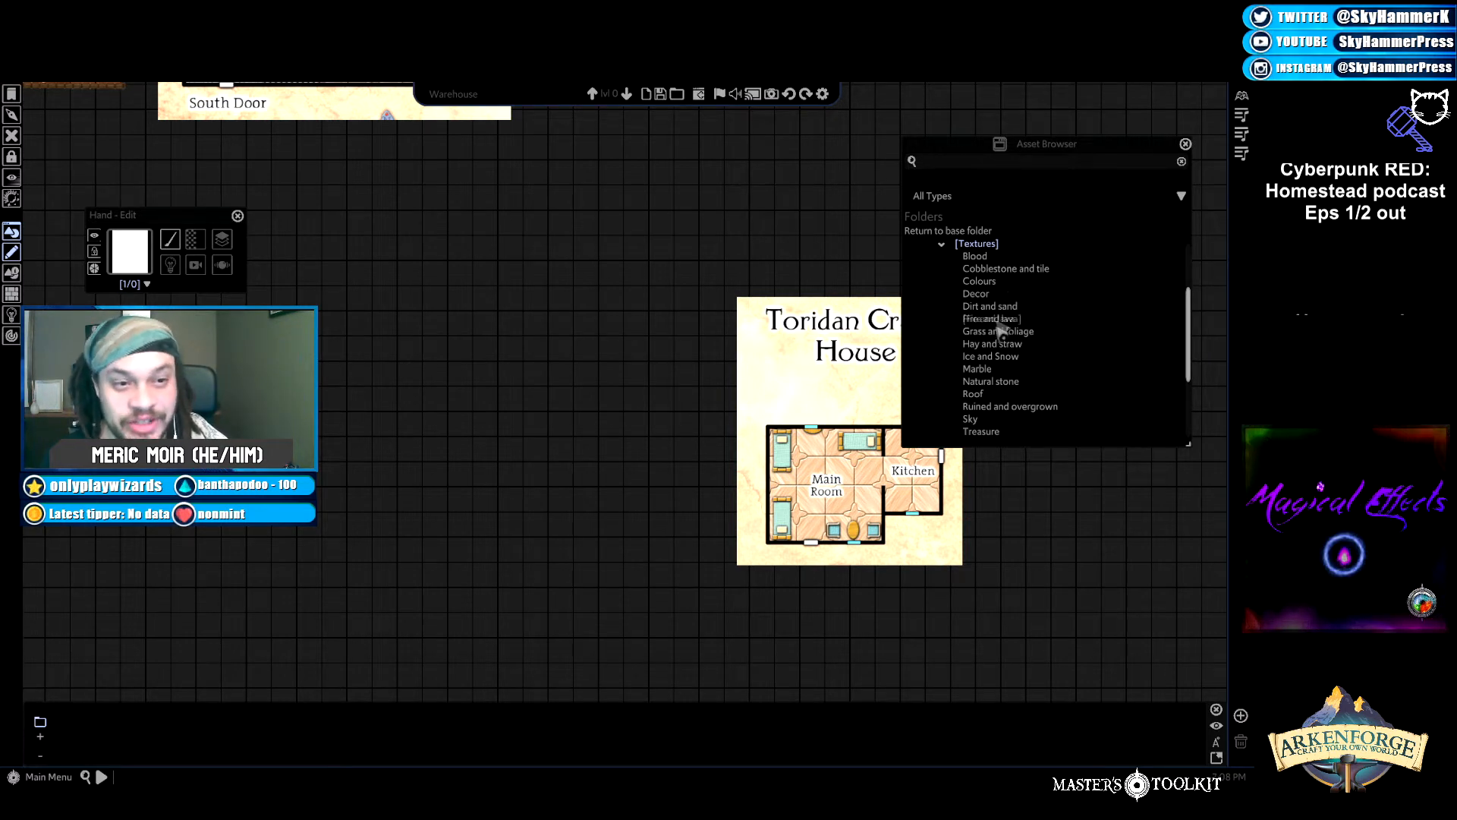
pyautogui.click(1015, 406)
pyautogui.scroll(-1, 1017, 402)
pyautogui.scroll(-1, 1017, 400)
pyautogui.click(986, 423)
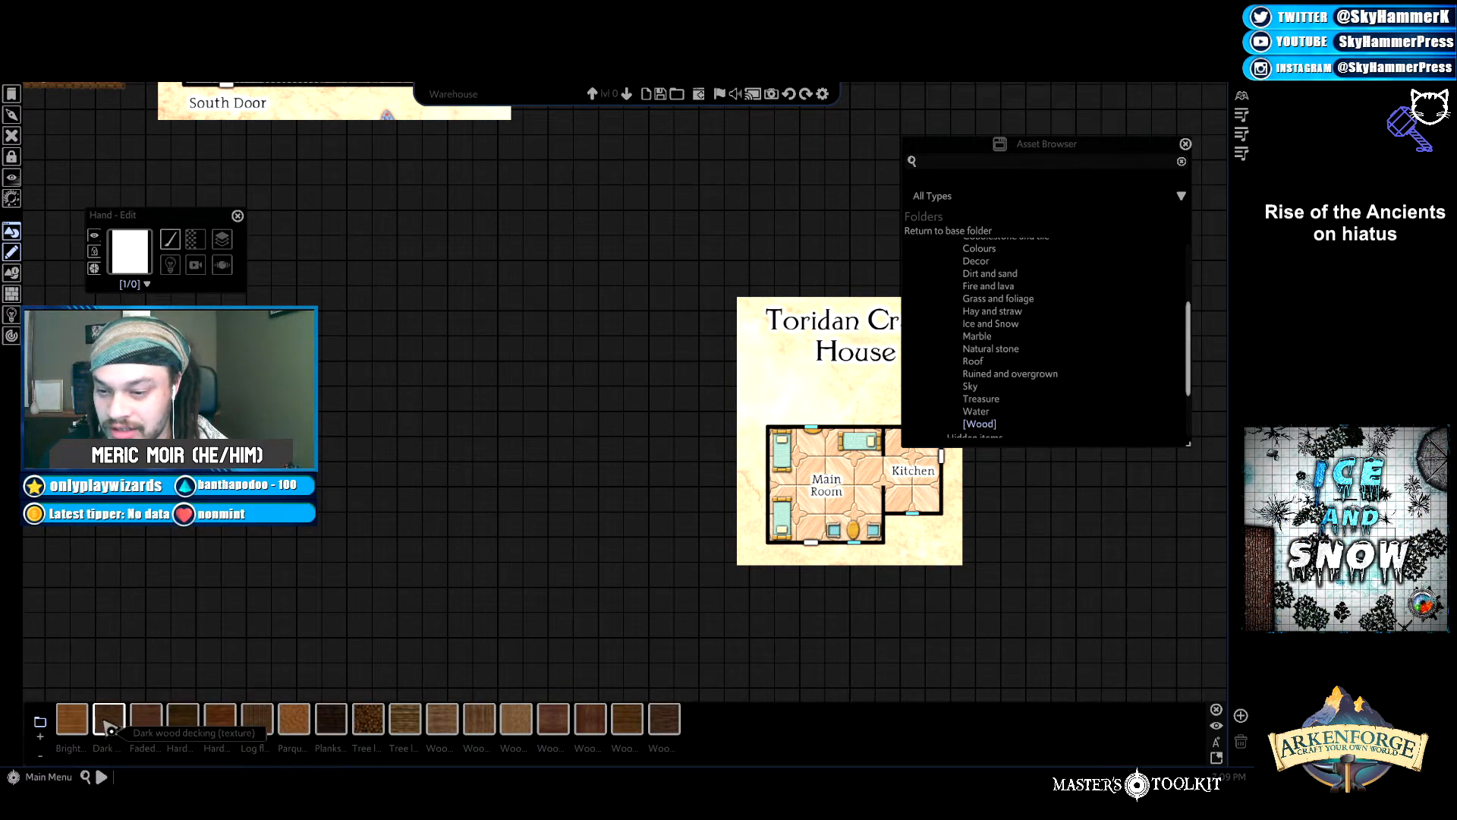
# Lay two adjoining four-by-four tile samples beside the house reference, one in Hardwood floor and one in Faded hardwood floor.
pyautogui.click(182, 718)
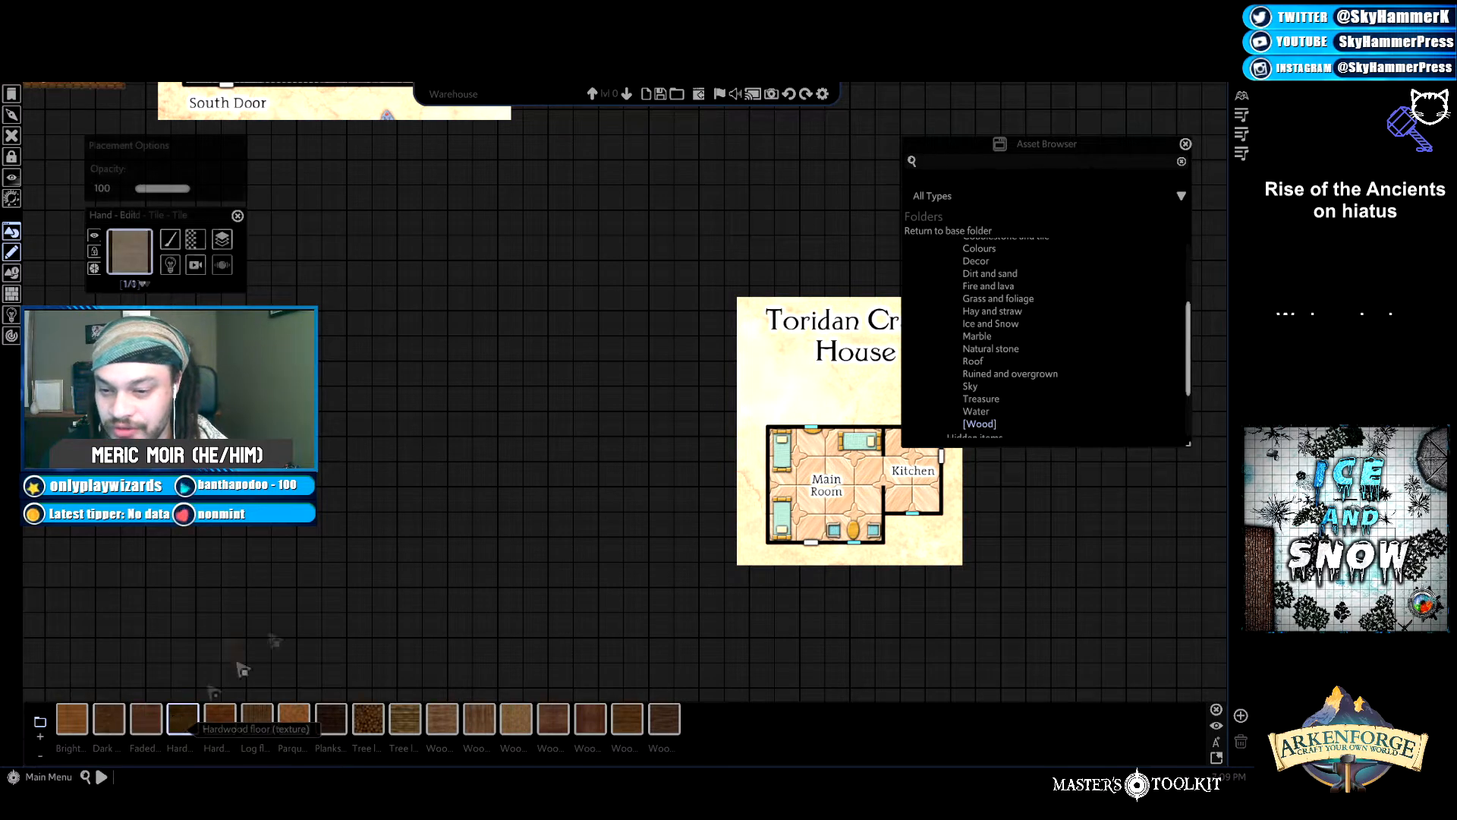
pyautogui.moveTo(507, 376)
pyautogui.mouseDown()
pyautogui.moveTo(605, 416)
pyautogui.moveTo(595, 456)
pyautogui.mouseUp()
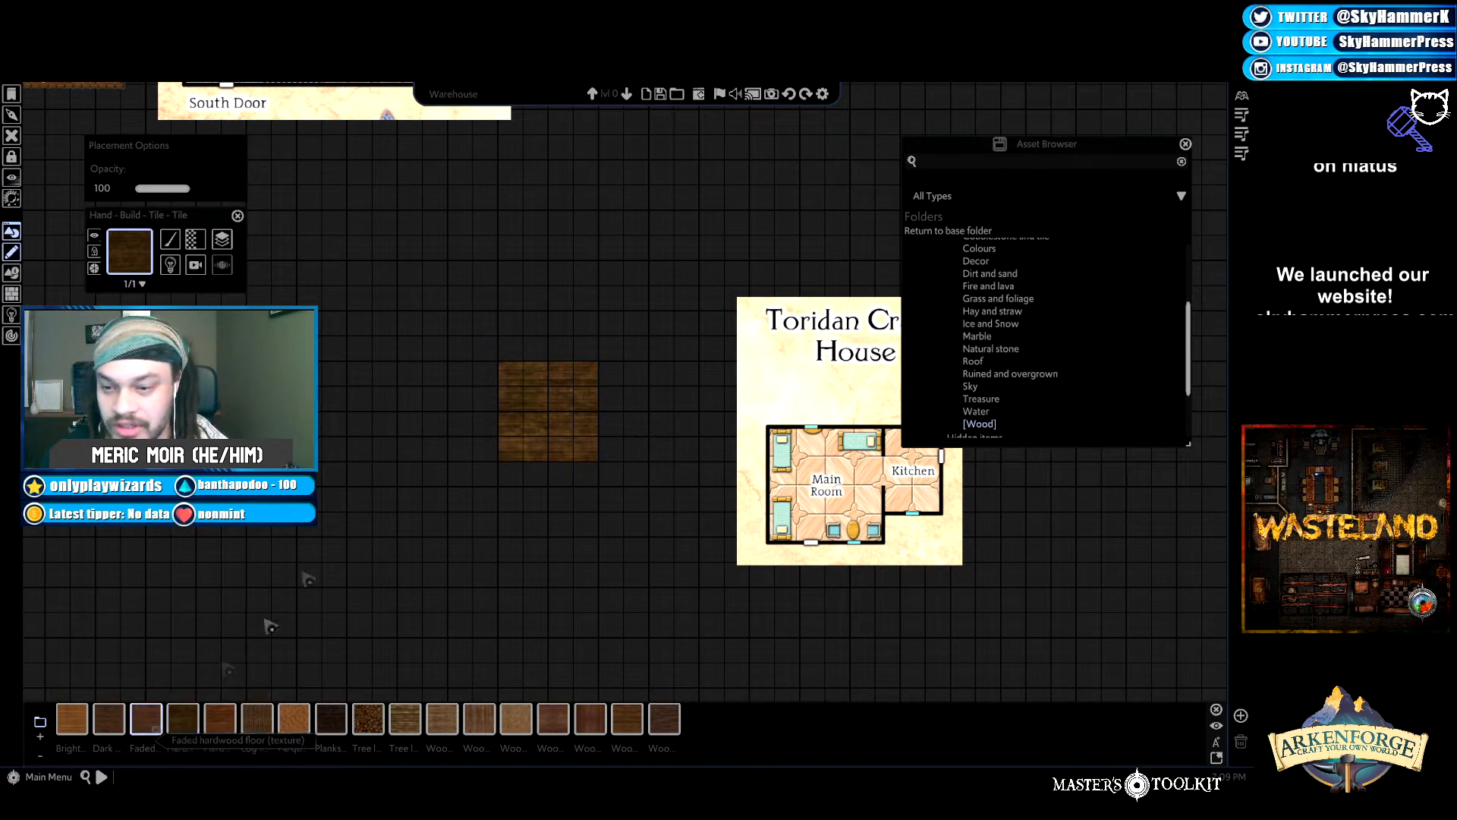
pyautogui.click(146, 718)
pyautogui.moveTo(418, 378)
pyautogui.mouseDown()
pyautogui.moveTo(523, 459)
pyautogui.moveTo(489, 456)
pyautogui.mouseUp()
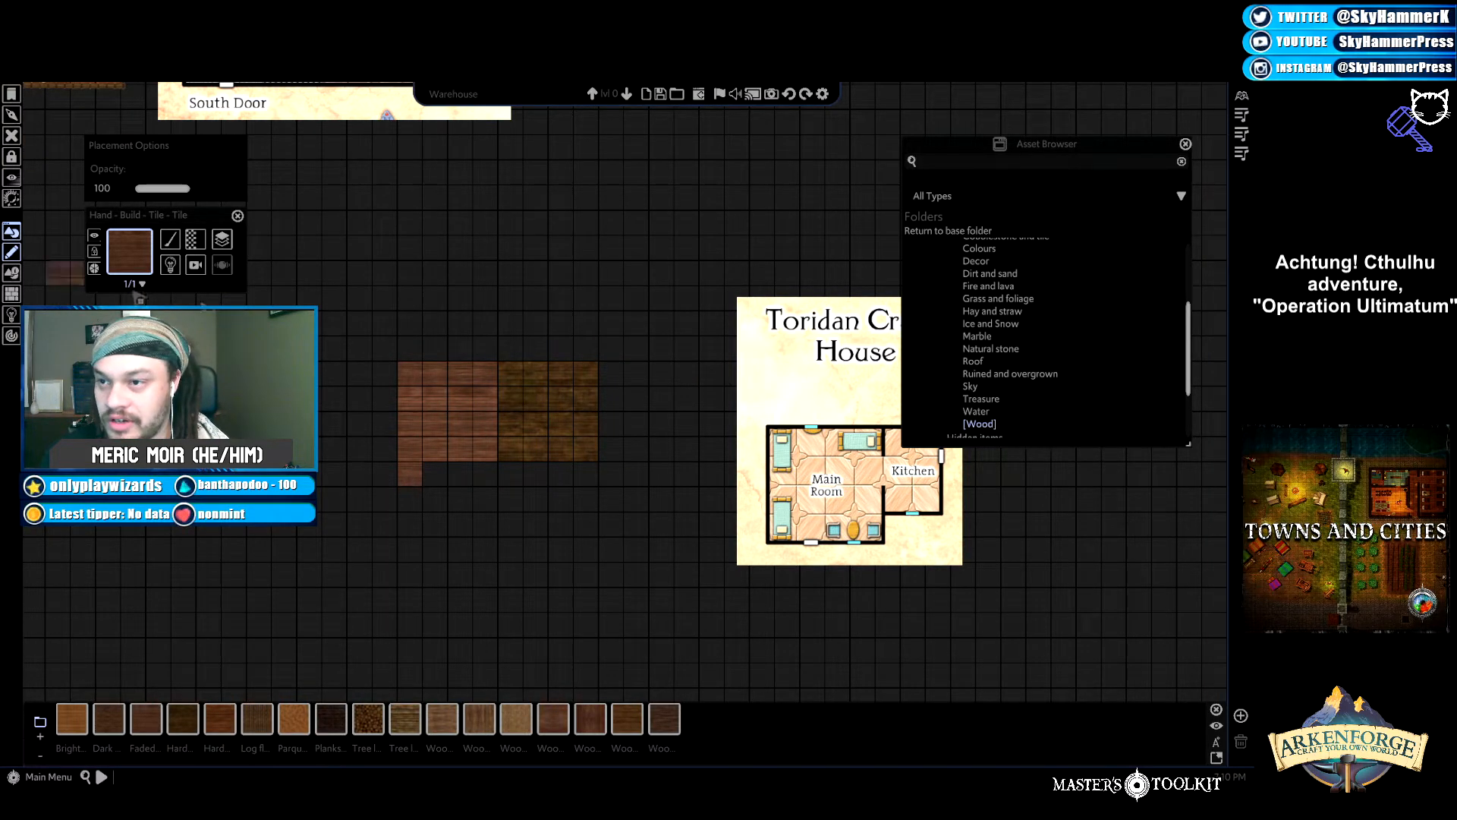
# Delete both wooden floor samples from the map.
pyautogui.rightClick(442, 316)
pyautogui.moveTo(376, 335); pyautogui.dragTo(599, 502)
pyautogui.press('Delete')
# Lay a four-by-four tile patch of Hardwood floor beside the house reference and move the Asset Browser off the reference's floor plan.
pyautogui.click(185, 724)
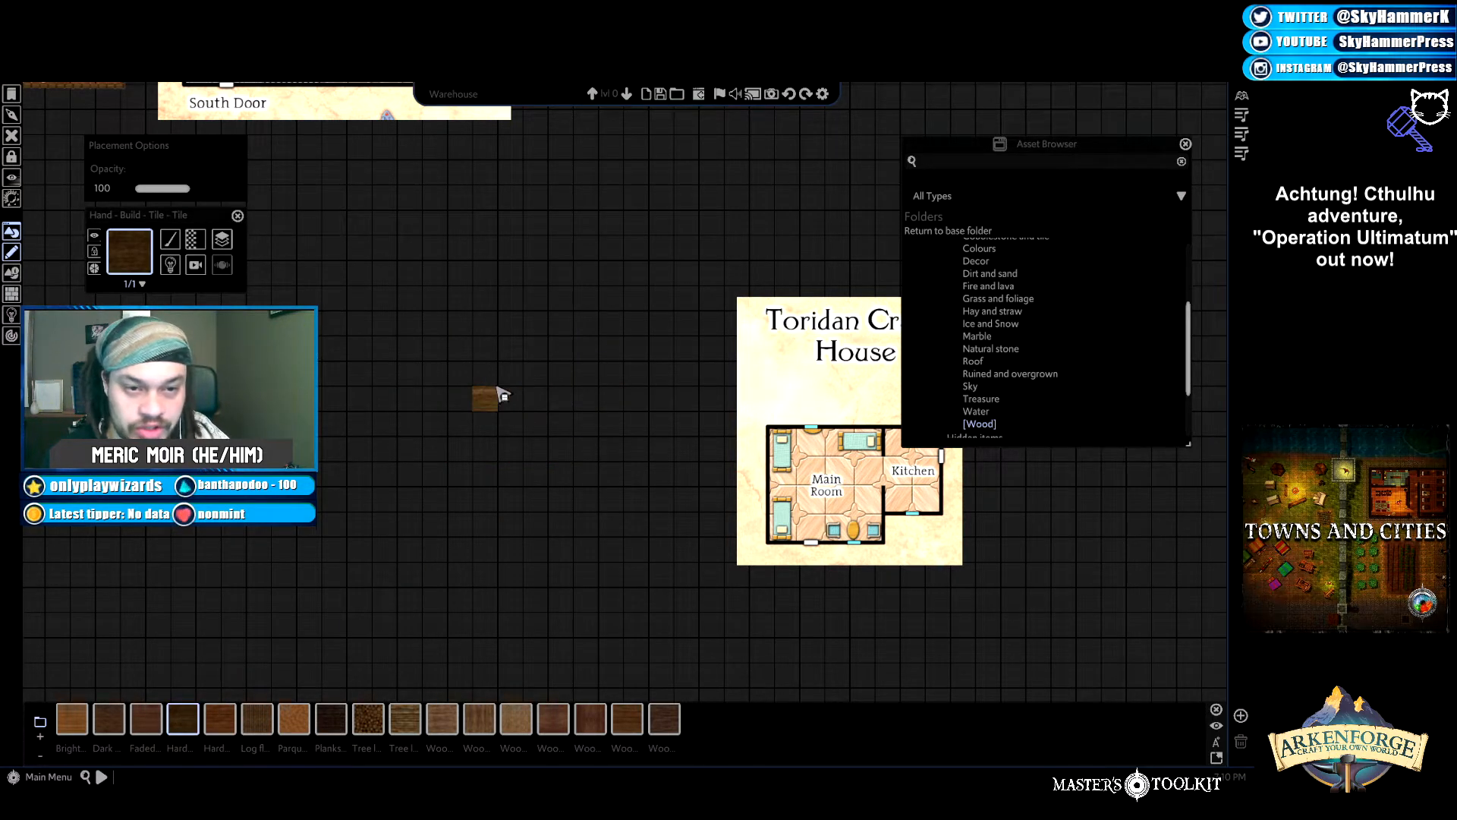
pyautogui.moveTo(465, 401); pyautogui.dragTo(545, 493)
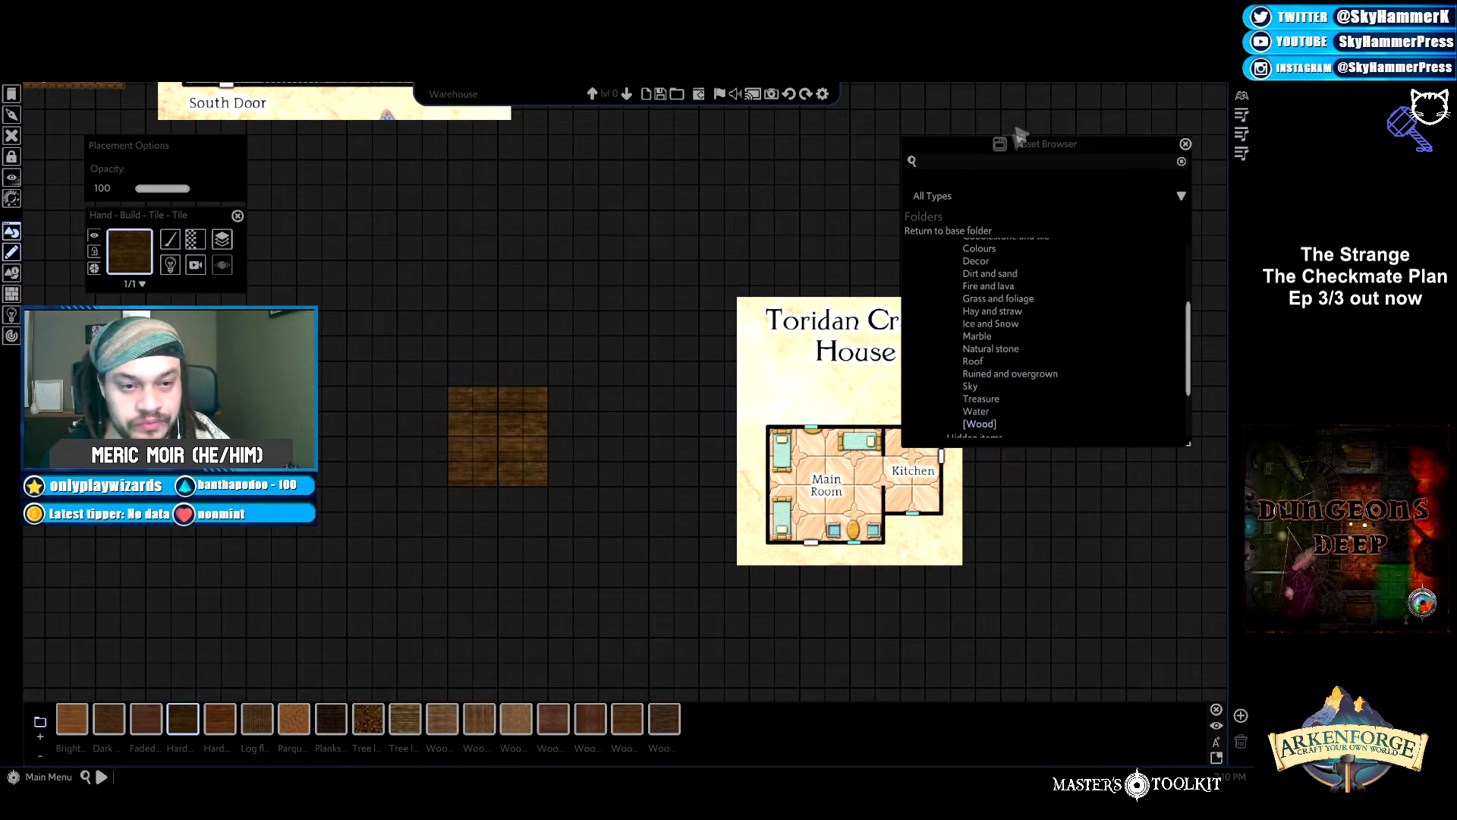
pyautogui.moveTo(985, 146); pyautogui.dragTo(1003, 112)
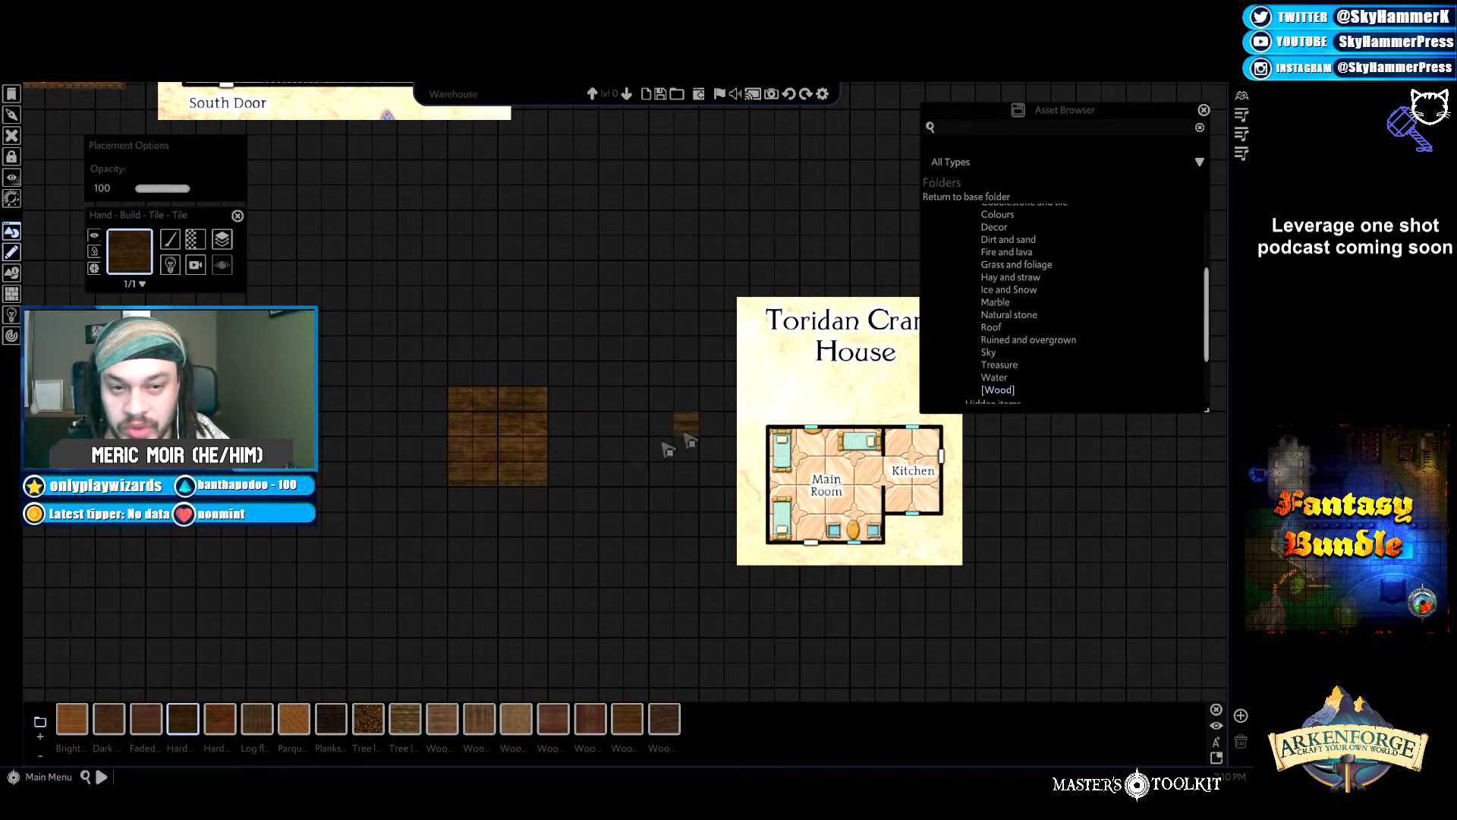
# Examine the flooring of the finished Red Warehouse map for comparison with the new hardwood patch.
pyautogui.scroll(2, 566, 486)
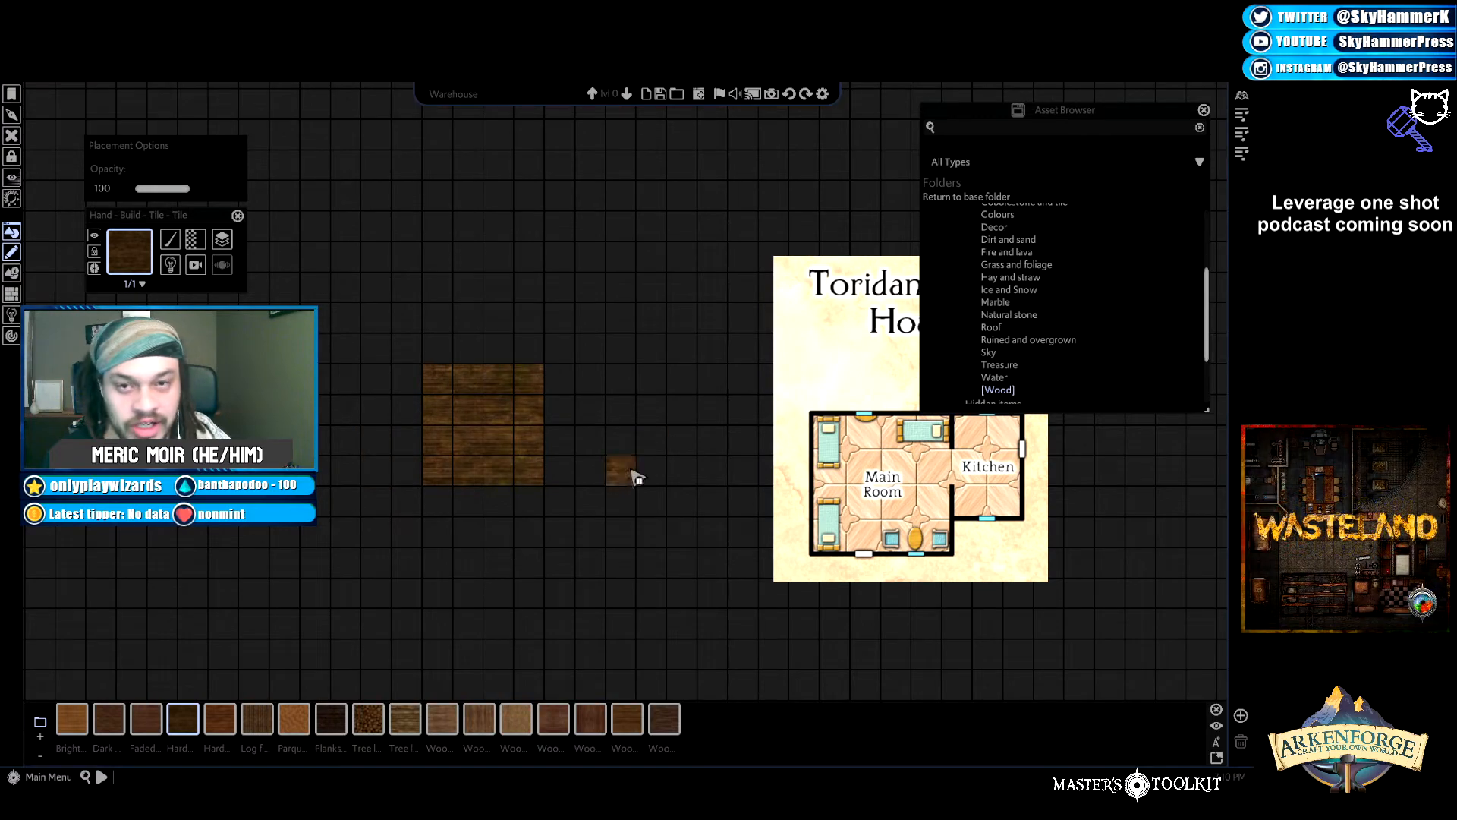
pyautogui.scroll(-2, 631, 472)
pyautogui.press('w')
pyautogui.press('a')
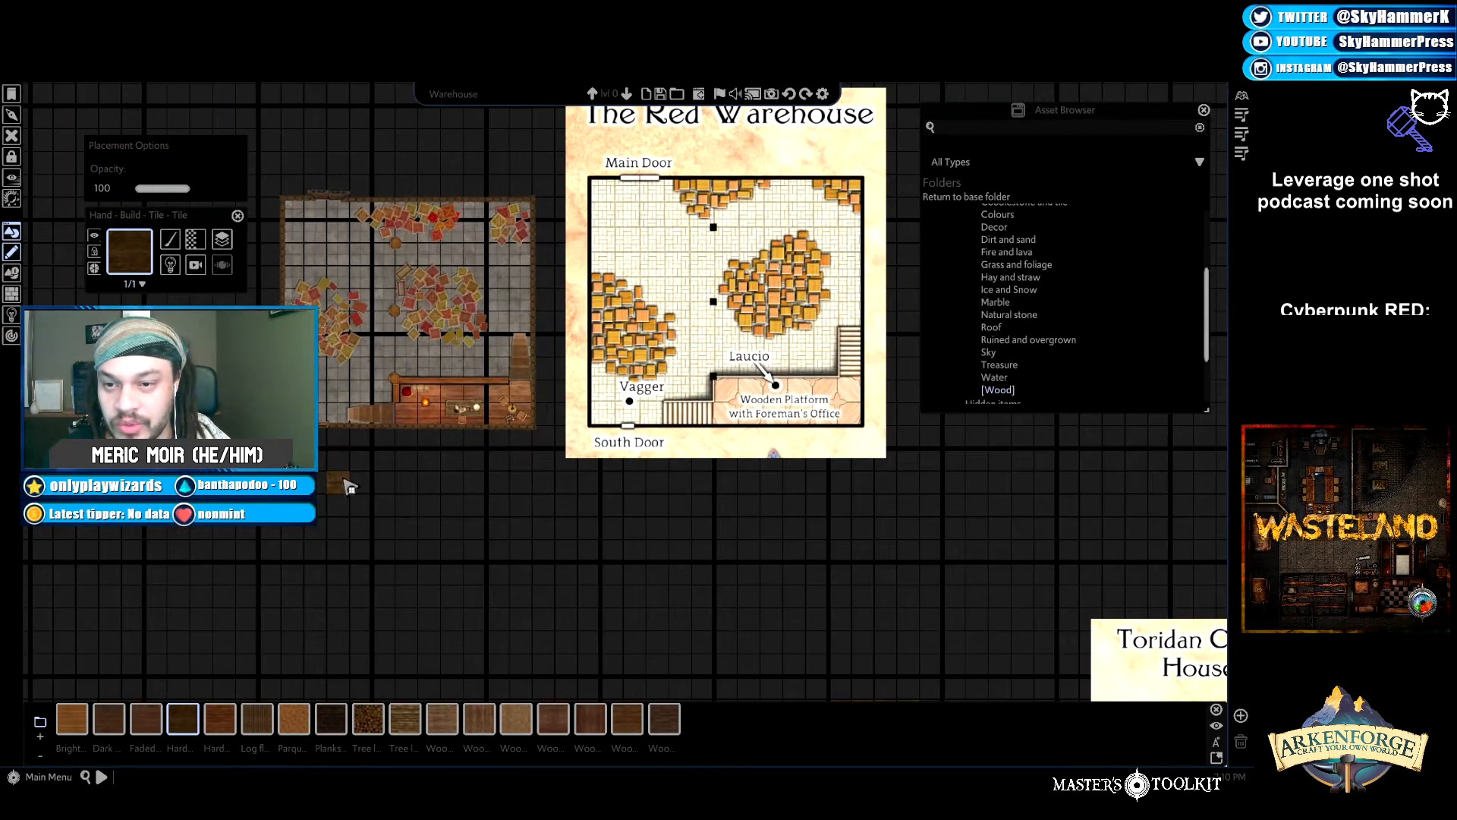
pyautogui.scroll(4, 349, 487)
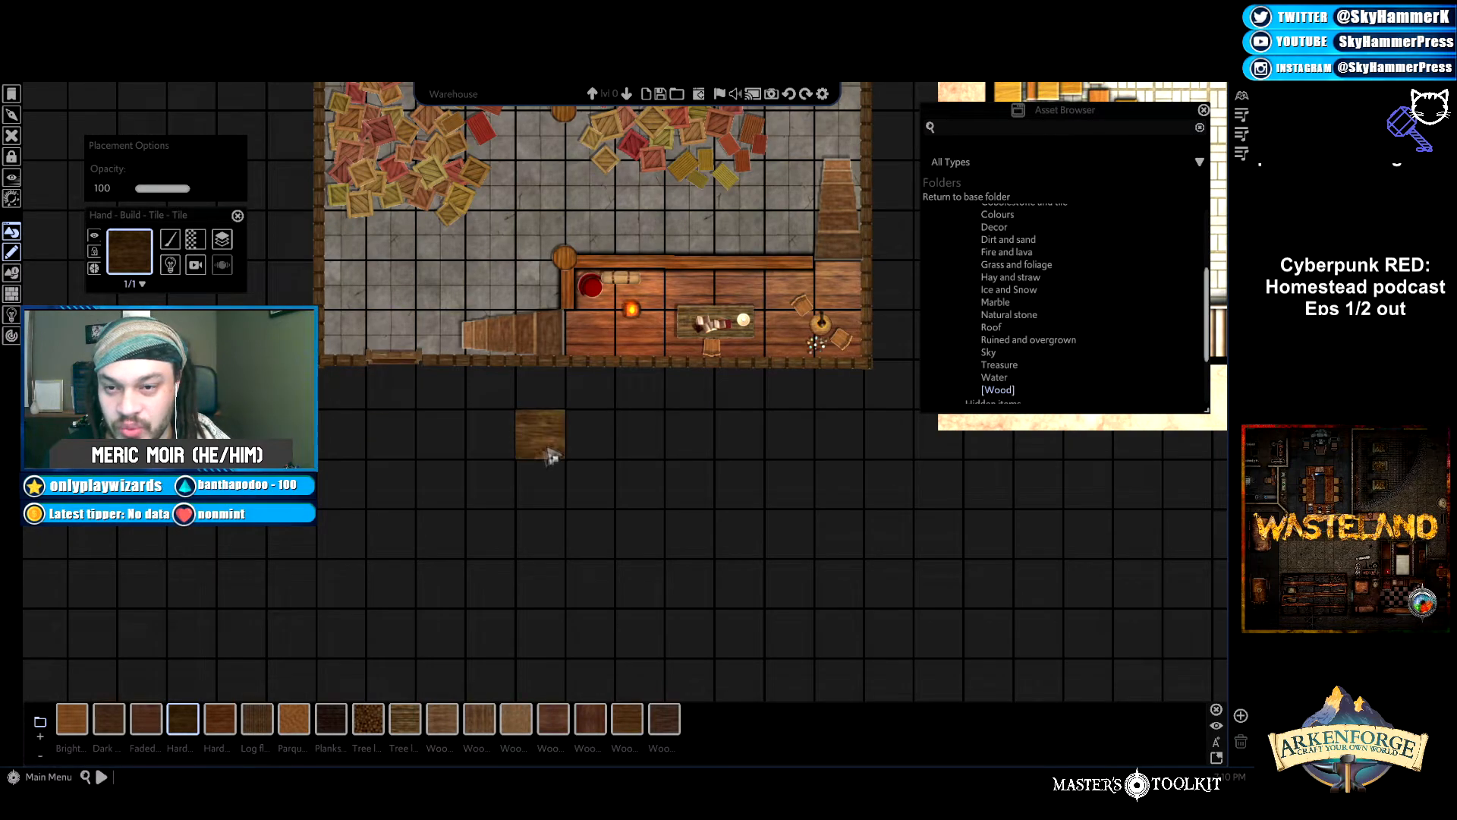
pyautogui.scroll(-2, 674, 510)
pyautogui.press('s')
pyautogui.press('d')
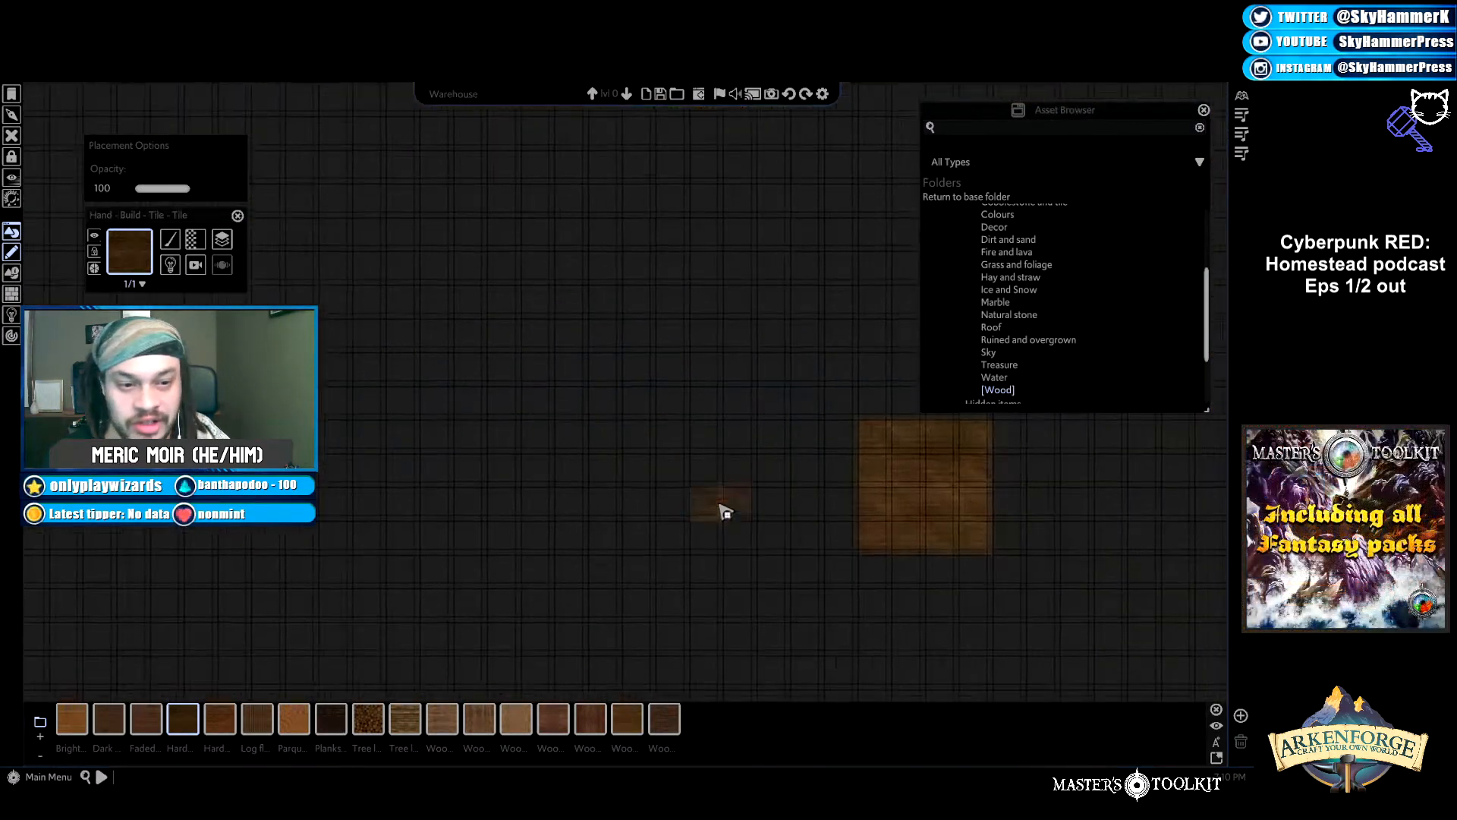
pyautogui.press('d')
pyautogui.press('d')
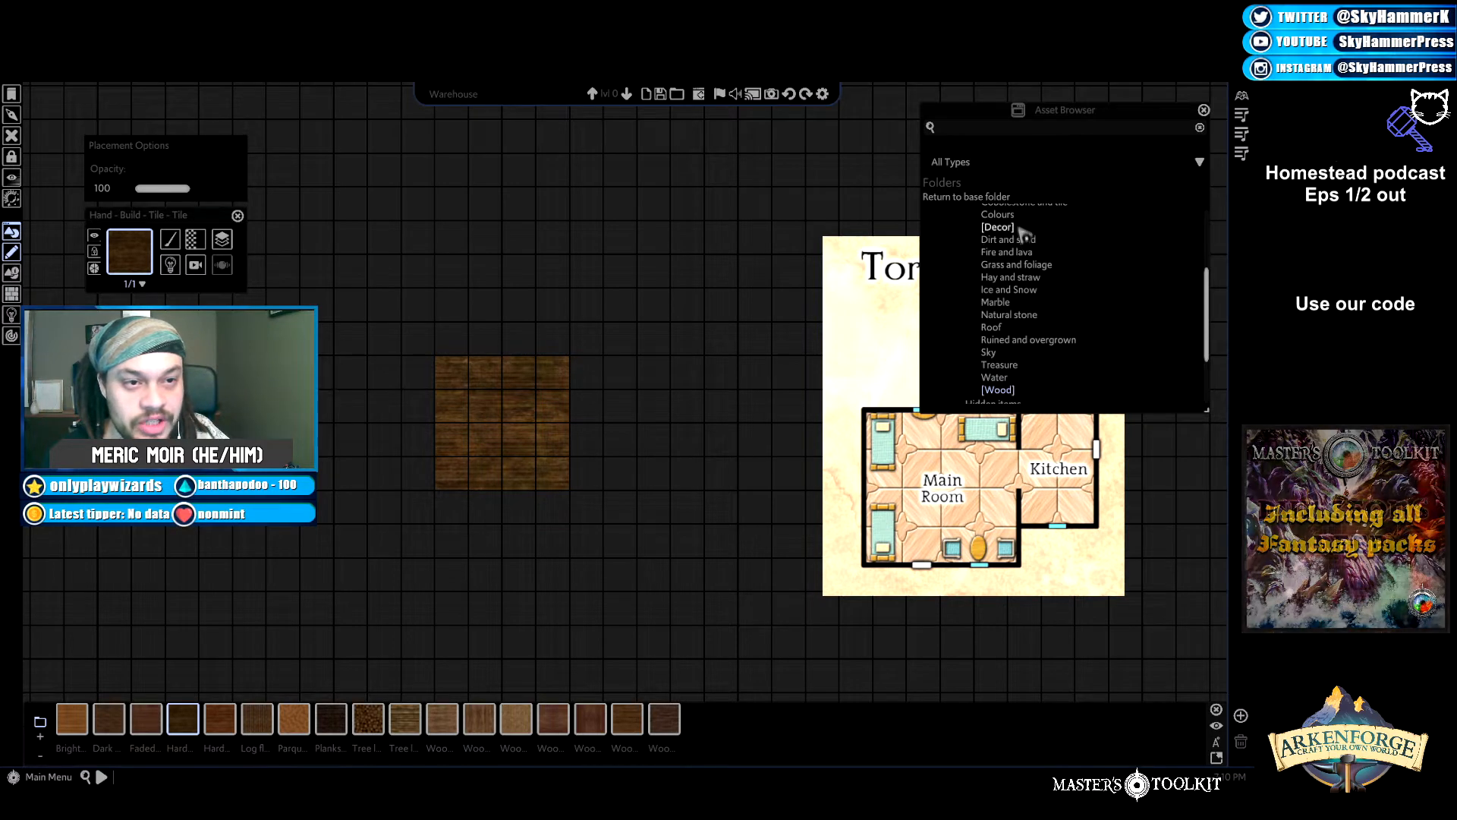
# Open the Cobblestone and tile textures and browse to the end of the set.
pyautogui.scroll(1, 1033, 250)
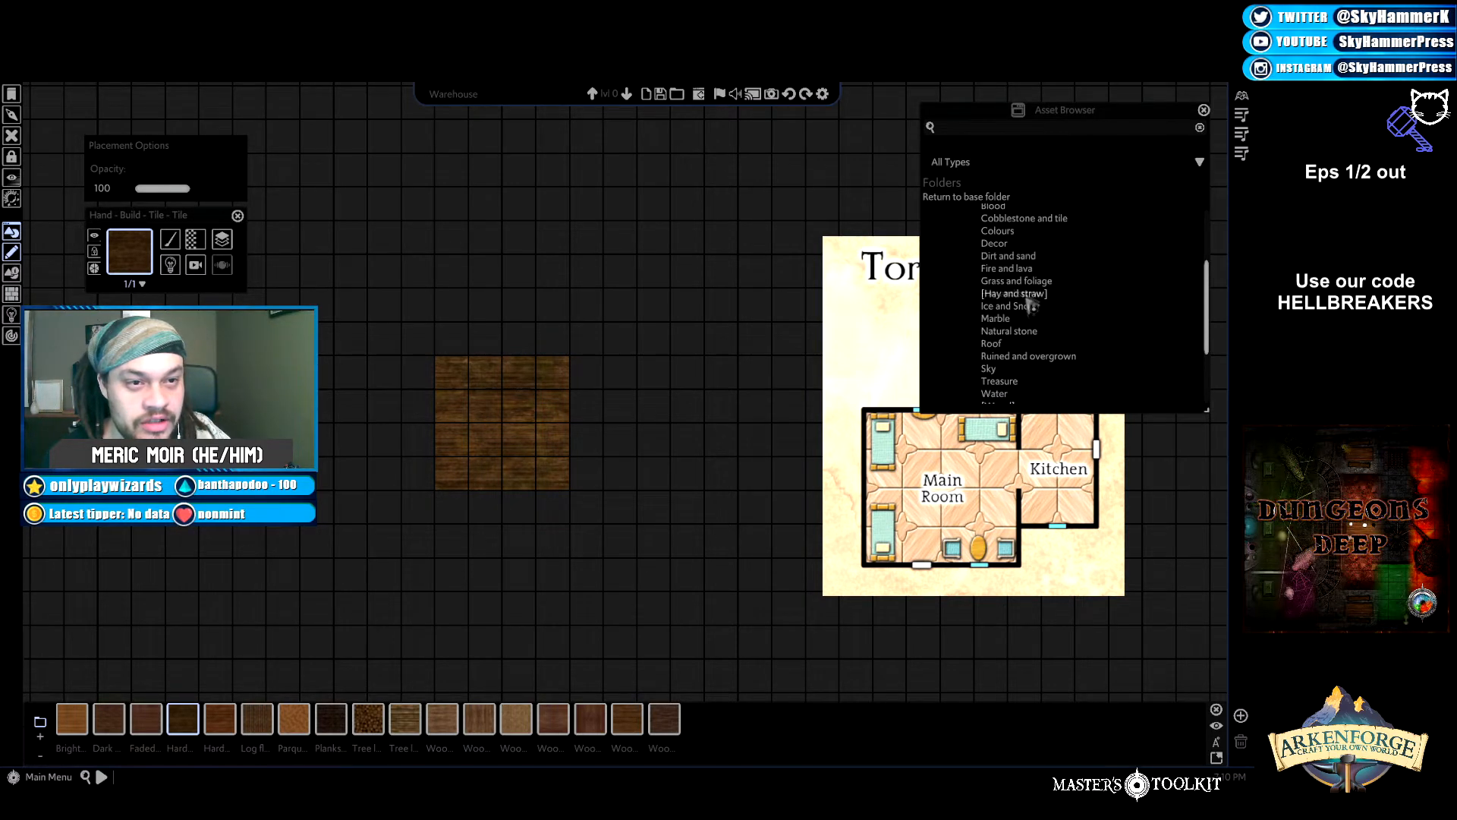
pyautogui.click(1024, 218)
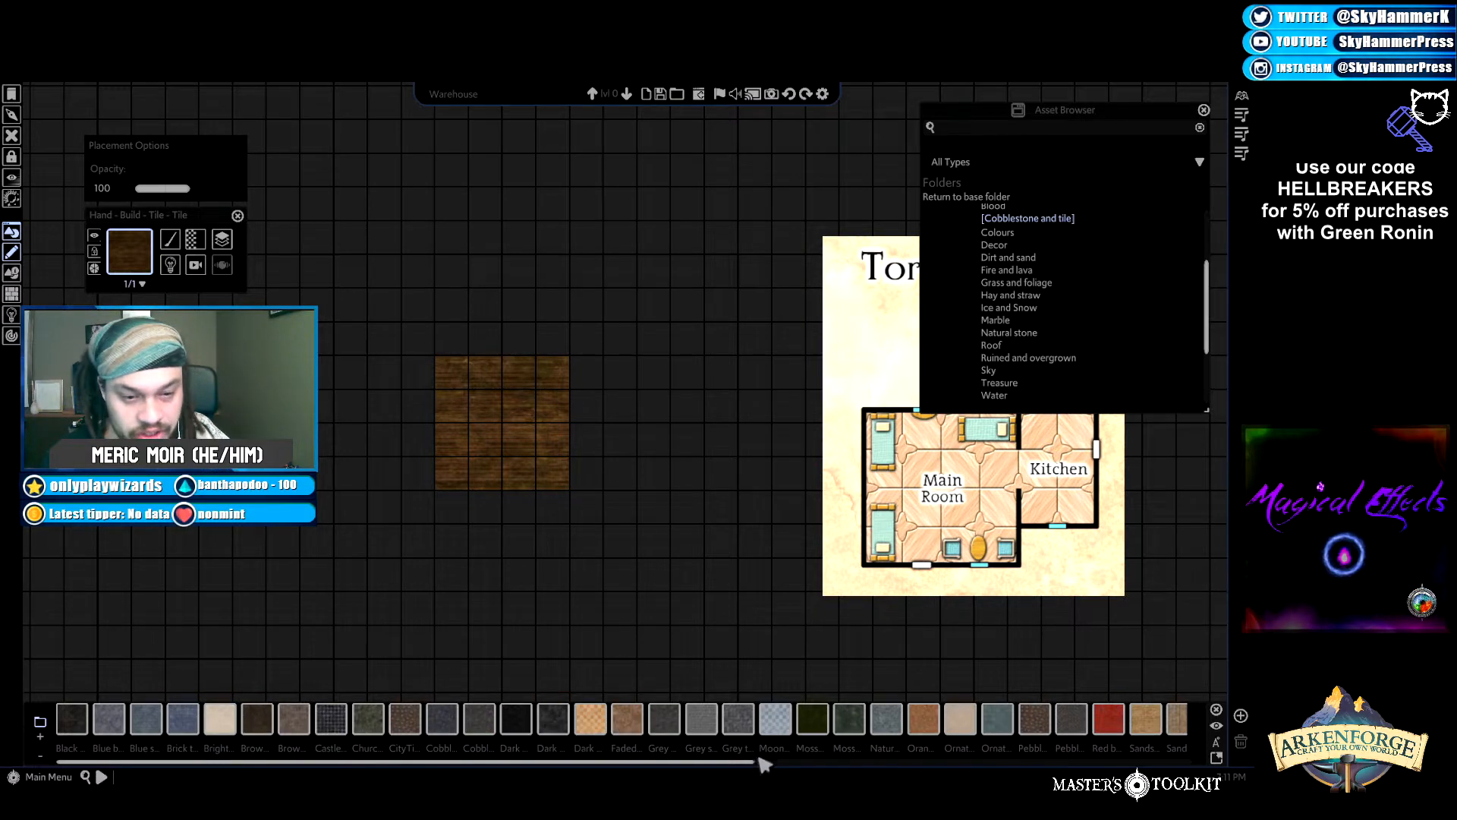
pyautogui.moveTo(747, 768); pyautogui.dragTo(1227, 761)
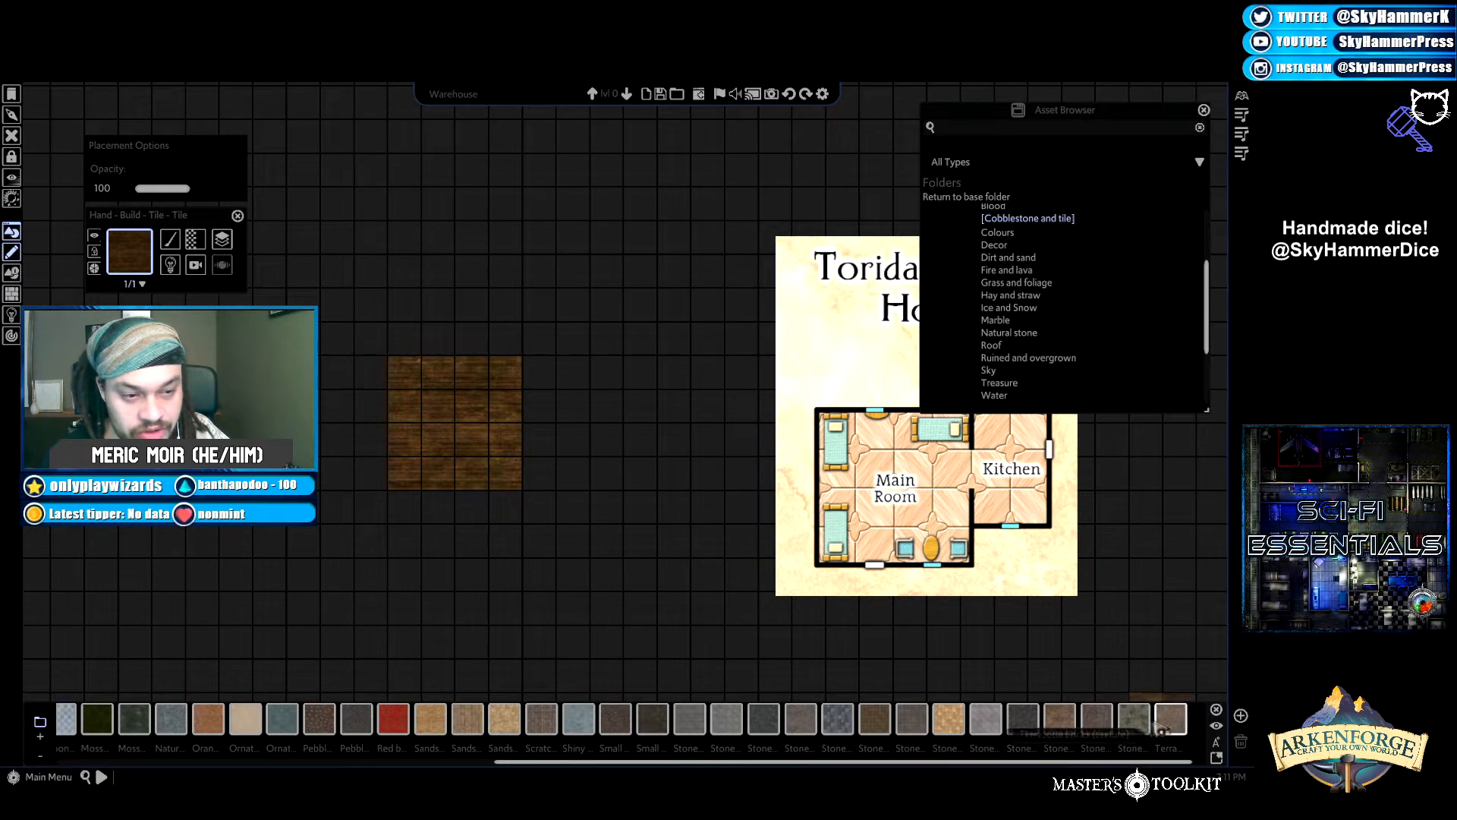
# Lay three adjoining two-by-two tile samples near the hardwood floor: mossy grey stone, reddish stone and Stone (tile_sand).
pyautogui.click(1145, 725)
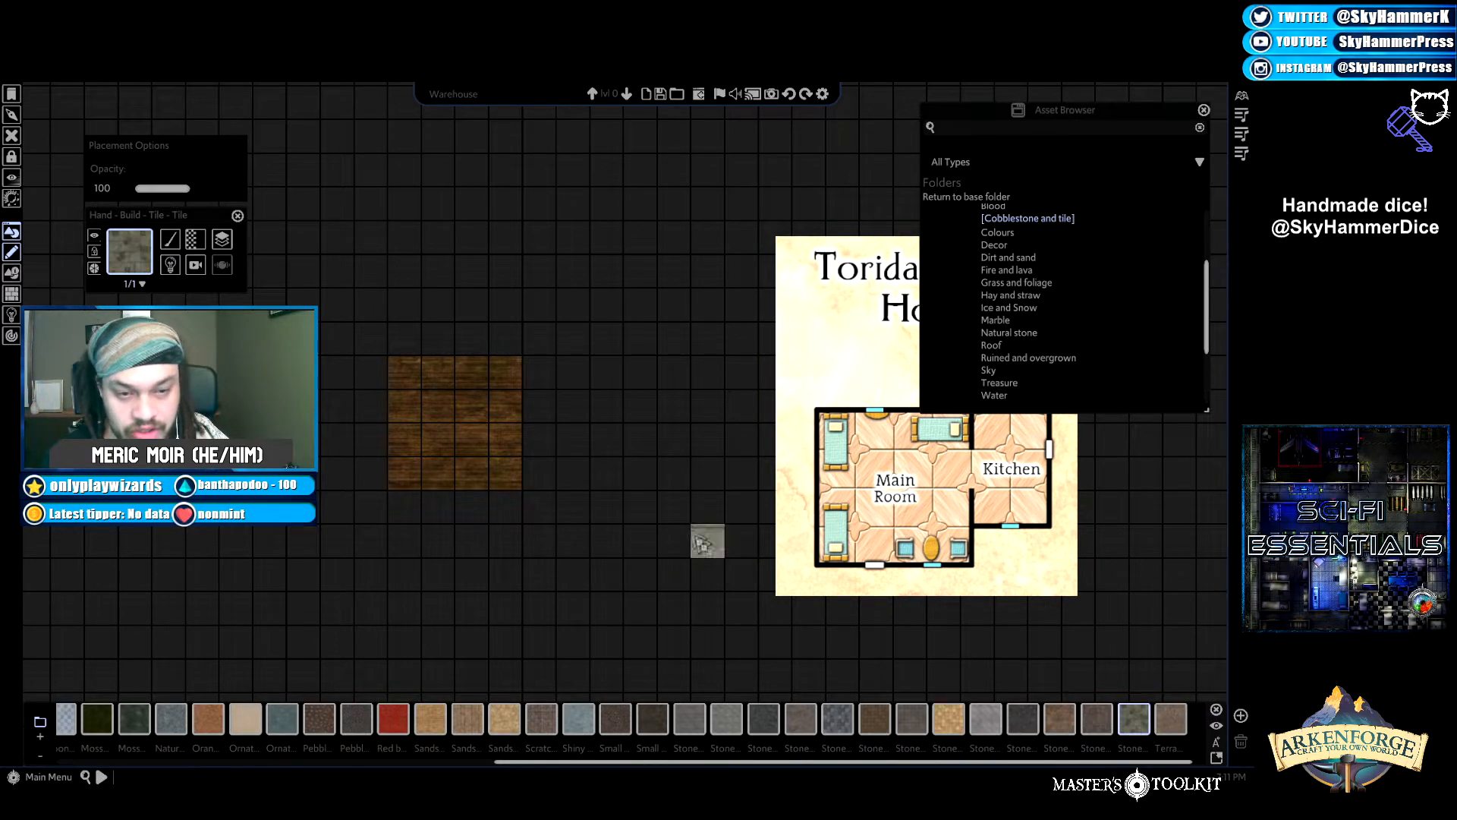
pyautogui.moveTo(605, 474); pyautogui.dragTo(639, 507)
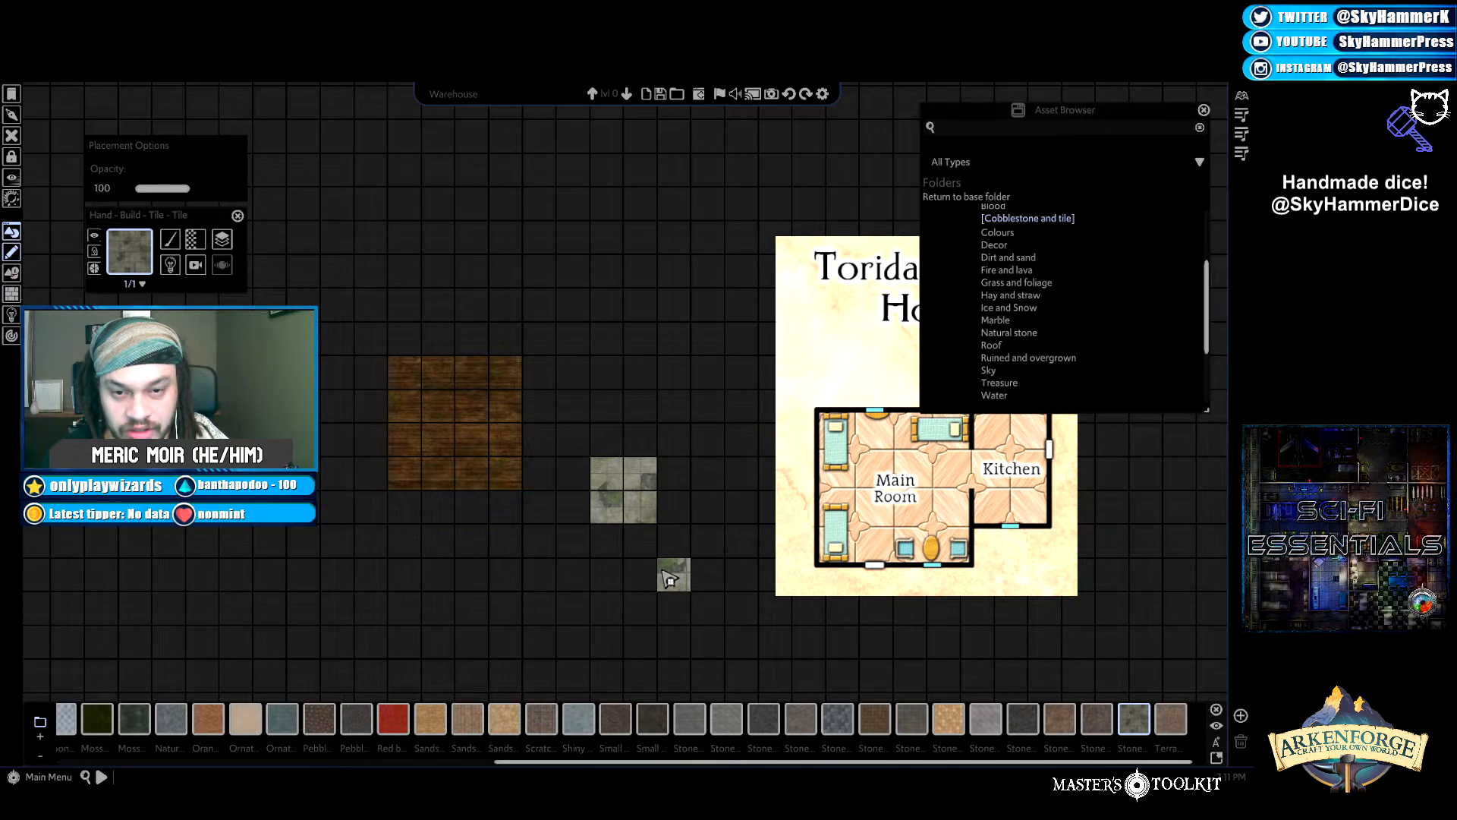
pyautogui.click(1097, 719)
pyautogui.moveTo(607, 404); pyautogui.dragTo(642, 440)
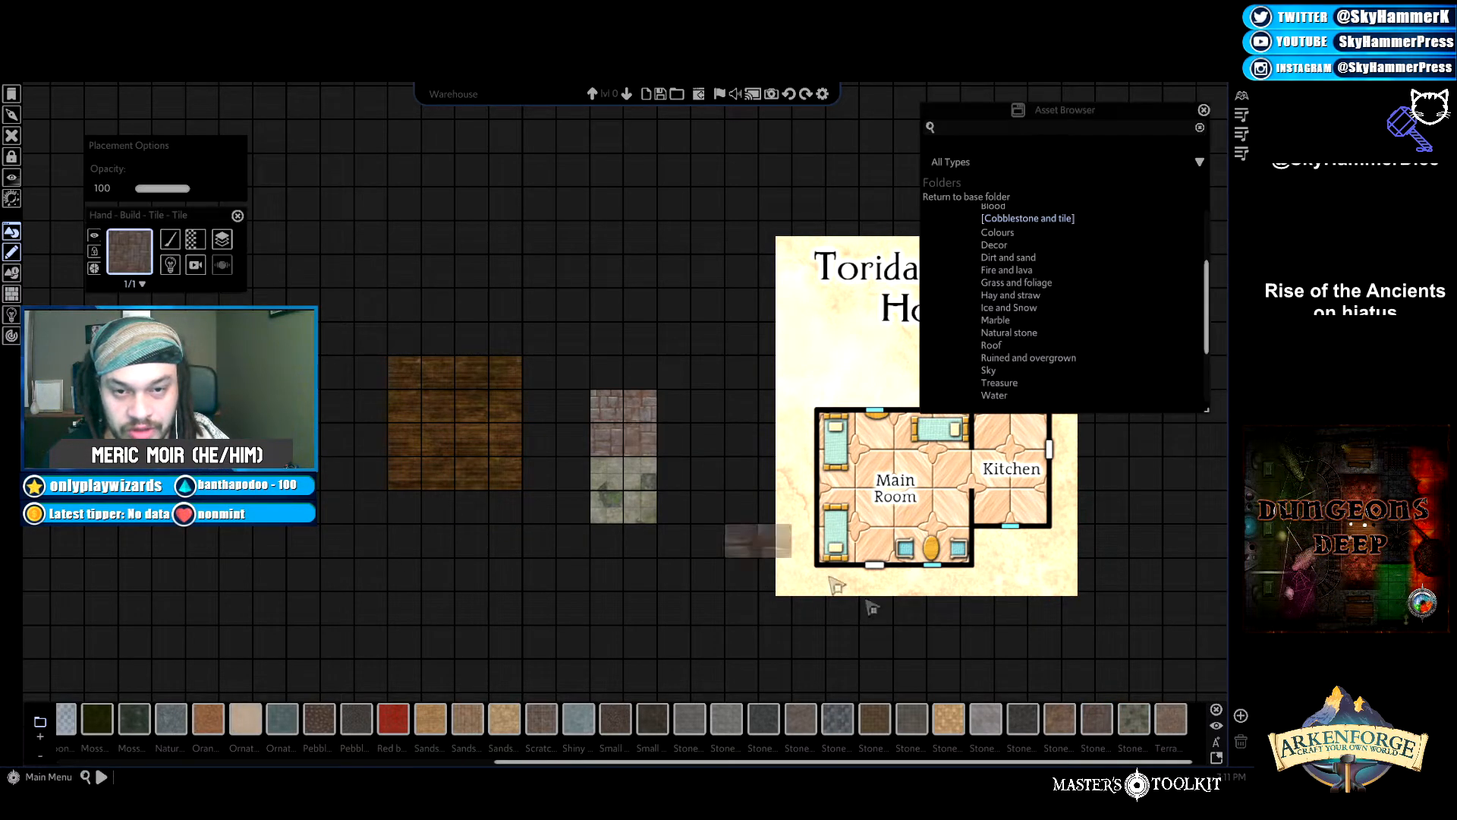
pyautogui.click(953, 735)
pyautogui.moveTo(607, 540); pyautogui.dragTo(642, 574)
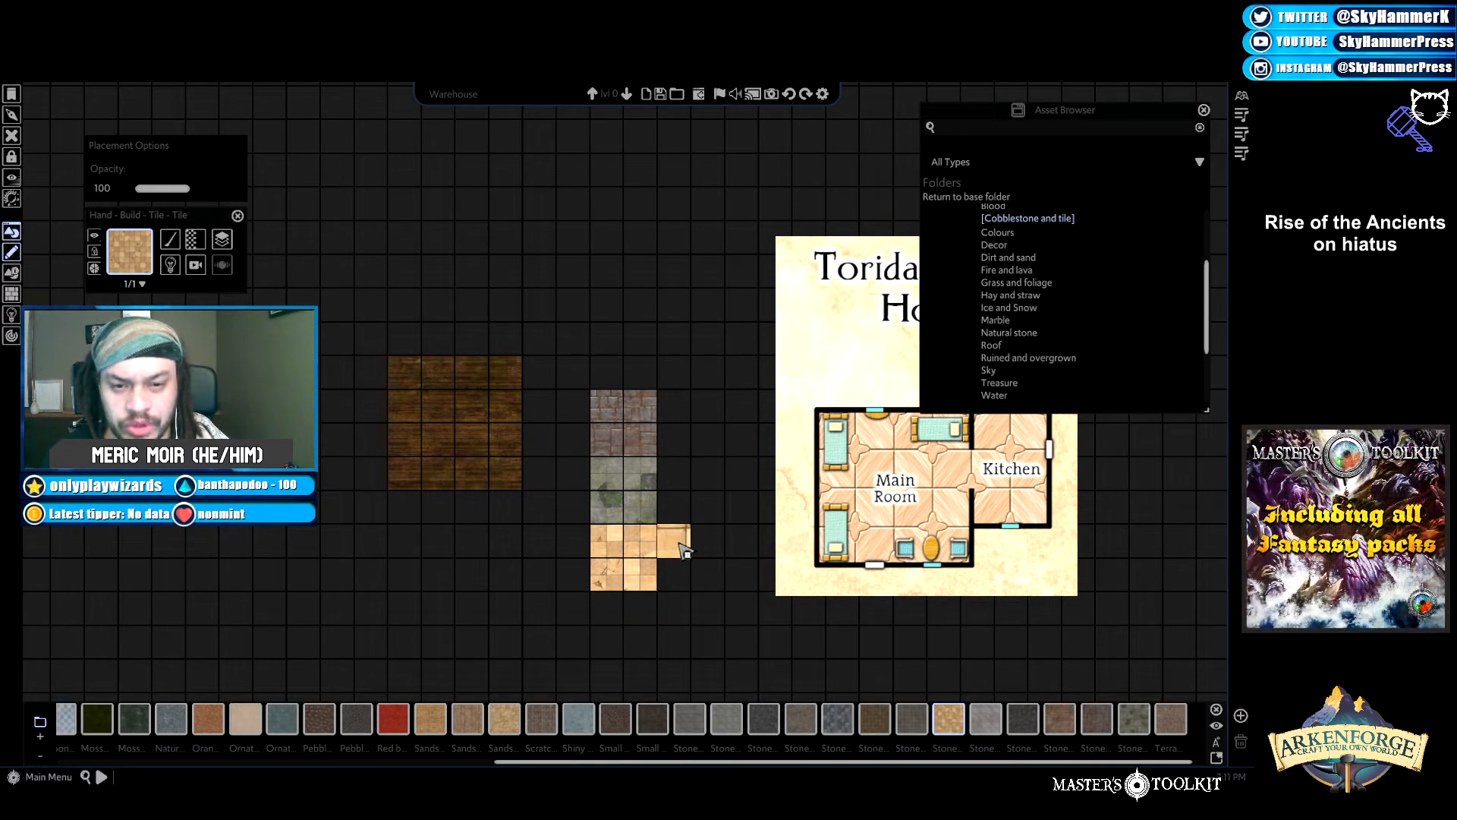
# Delete the reddish and mossy grey stone samples.
pyautogui.rightClick(543, 548)
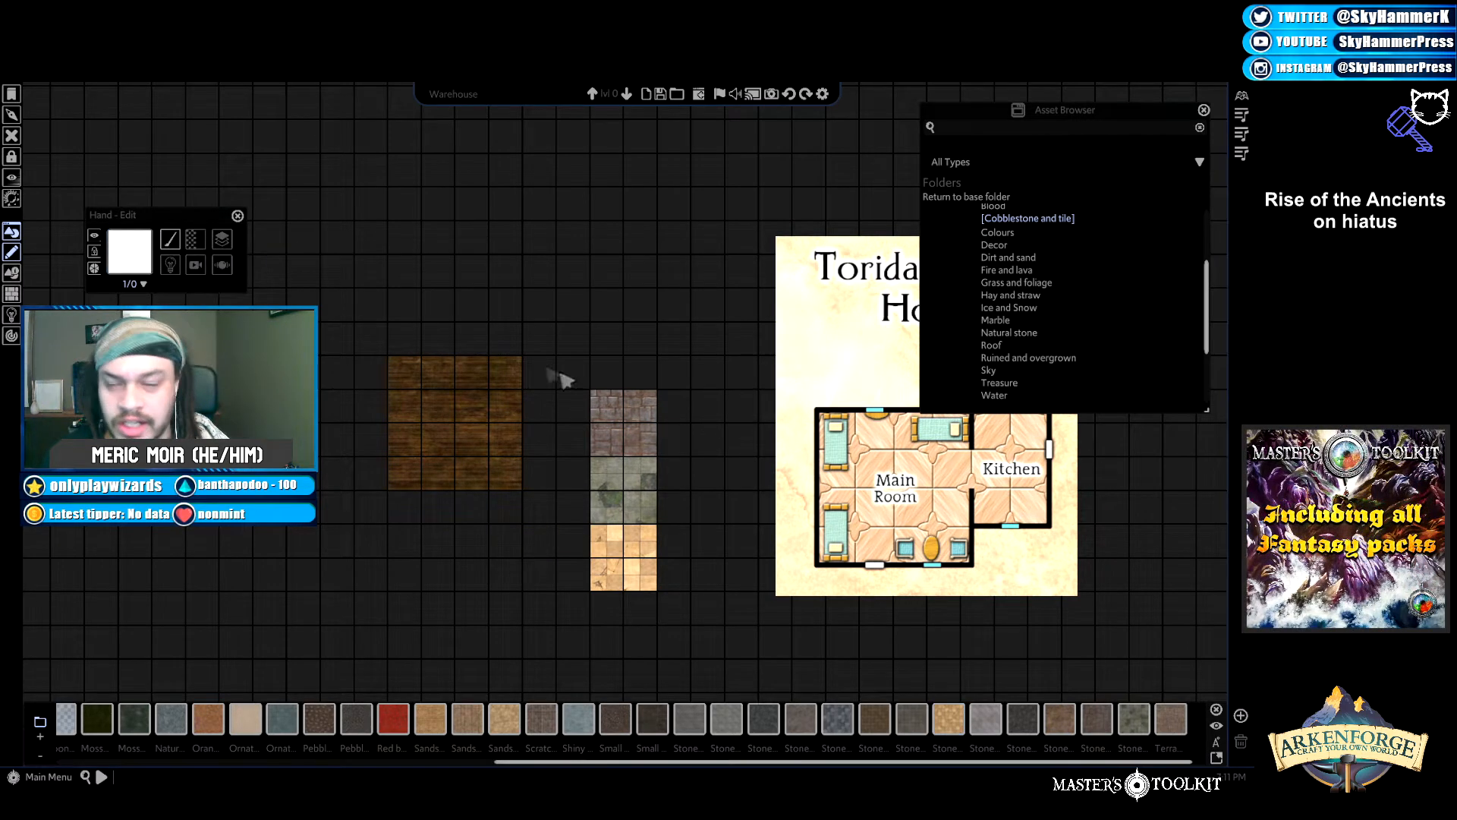
pyautogui.moveTo(608, 416); pyautogui.dragTo(672, 502)
pyautogui.press('Delete')
# Move the sand tile sample beside the hardwood floor and delete it.
pyautogui.click(637, 574)
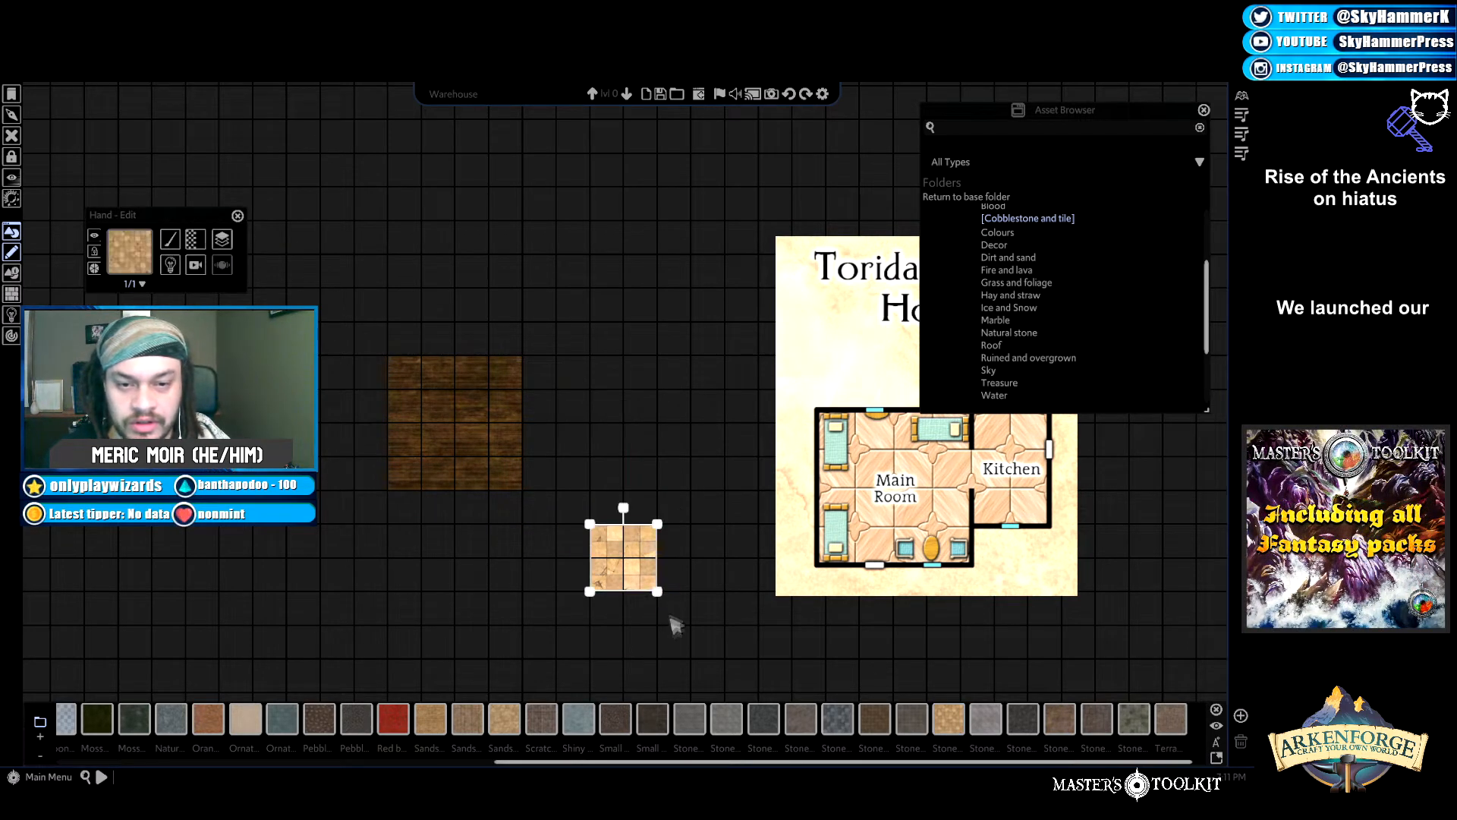
pyautogui.moveTo(637, 575); pyautogui.dragTo(561, 408)
pyautogui.press('Delete')
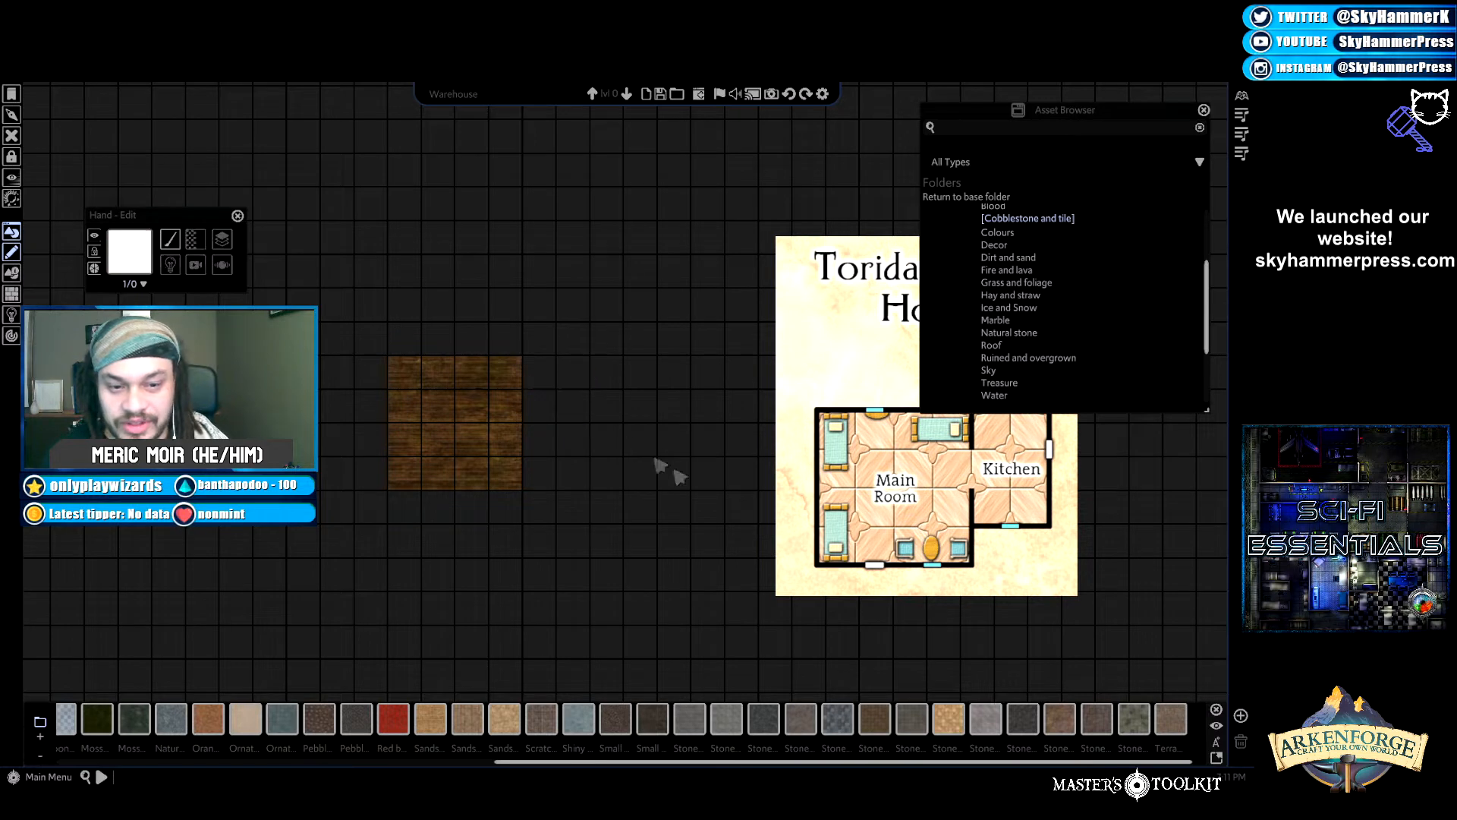
# Lay a Stone (tile_sand) floor two squares wide and three high against the hardwood floor's upper right side.
pyautogui.click(947, 725)
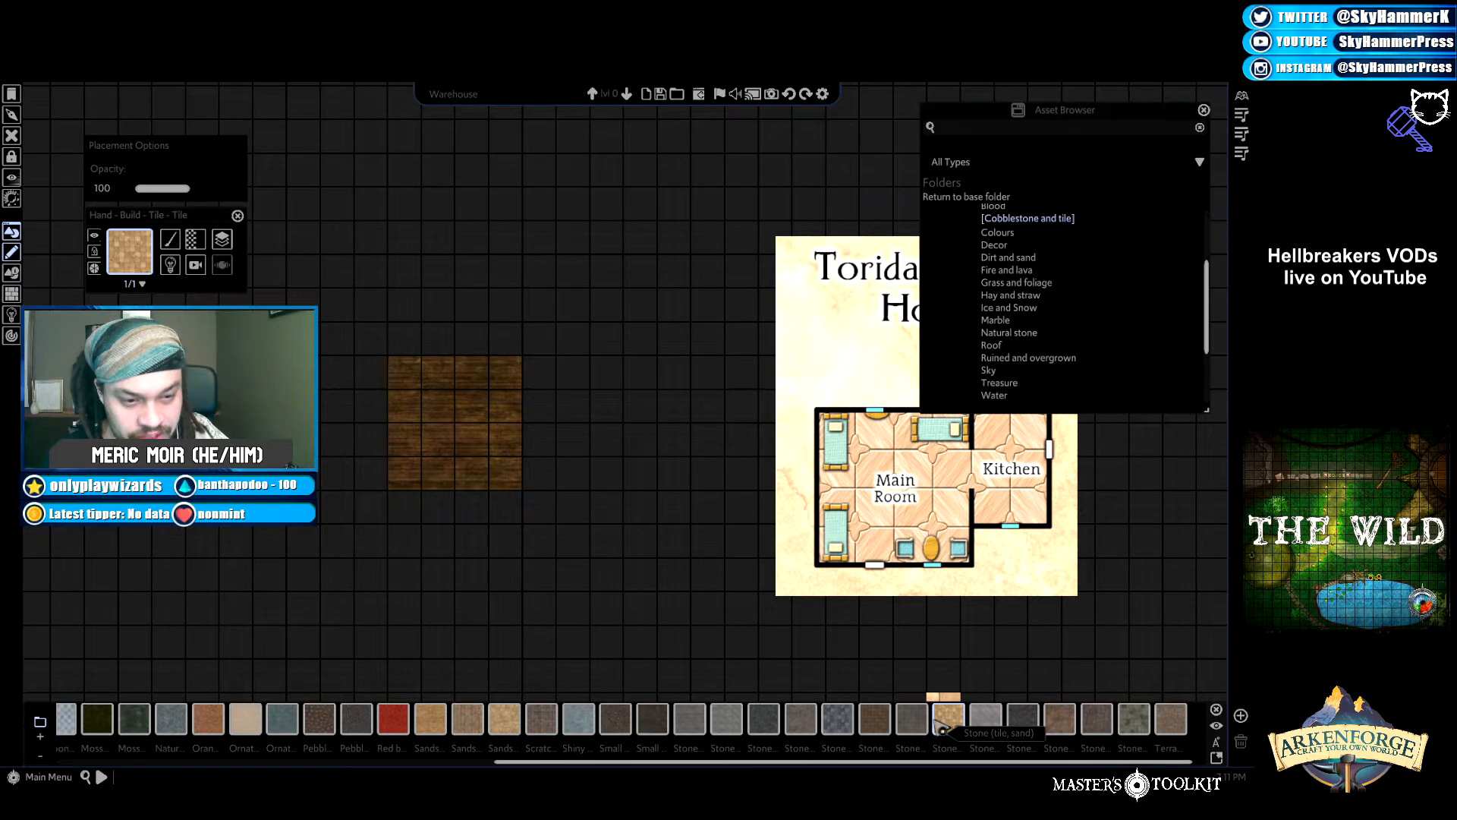
pyautogui.moveTo(548, 374); pyautogui.dragTo(584, 440)
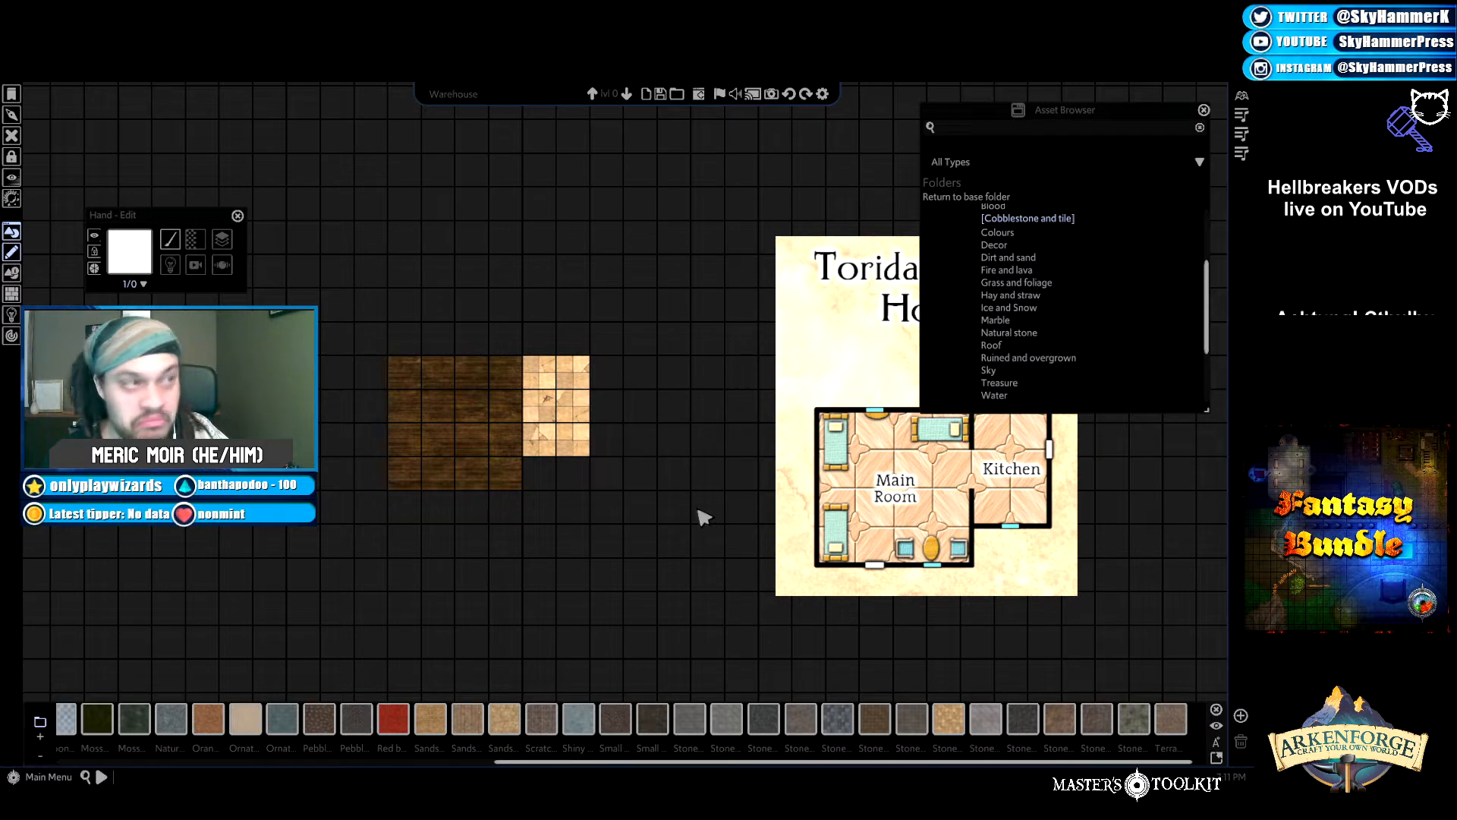
pyautogui.click(581, 448)
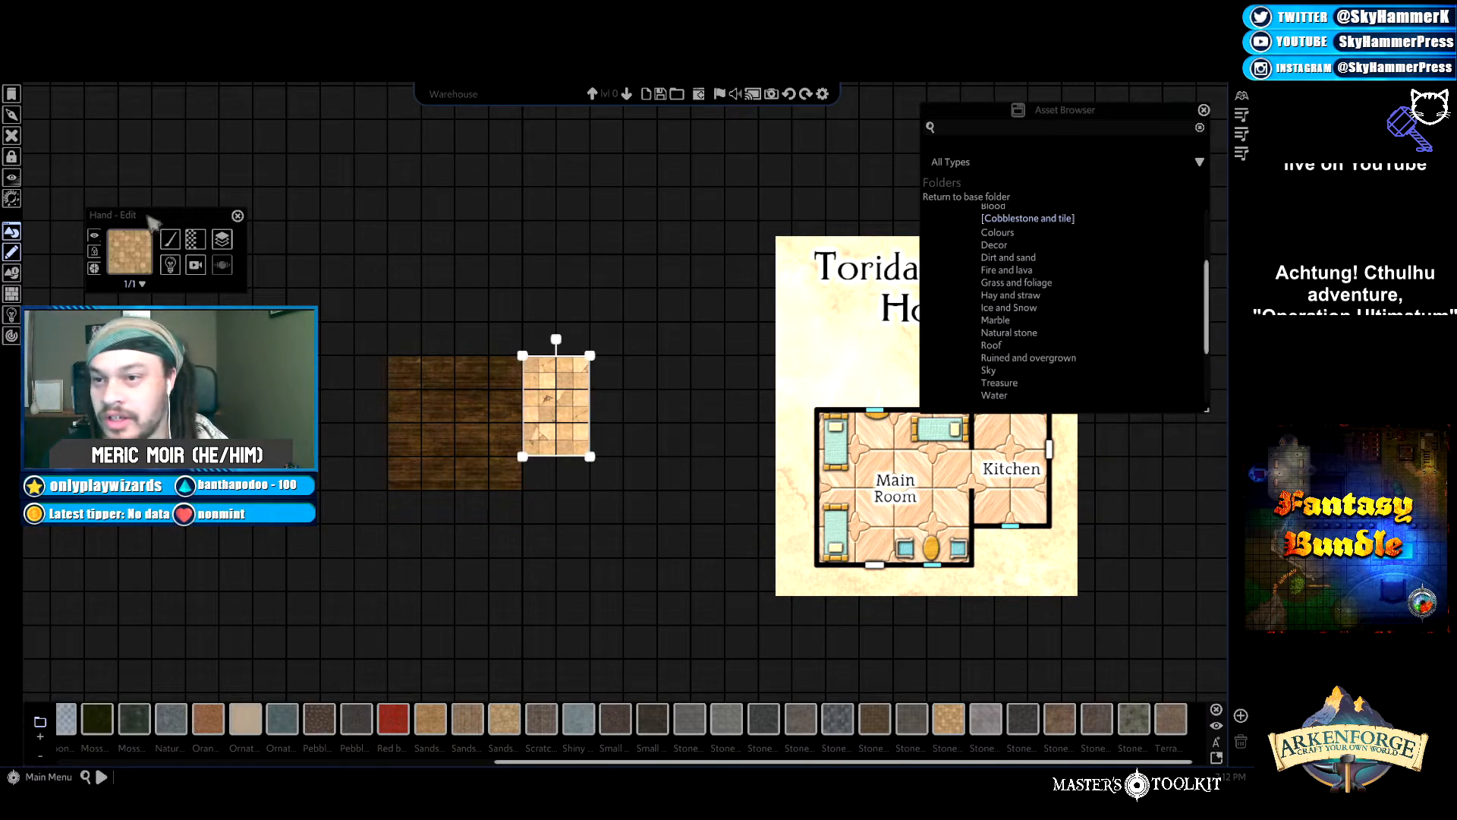
pyautogui.click(172, 265)
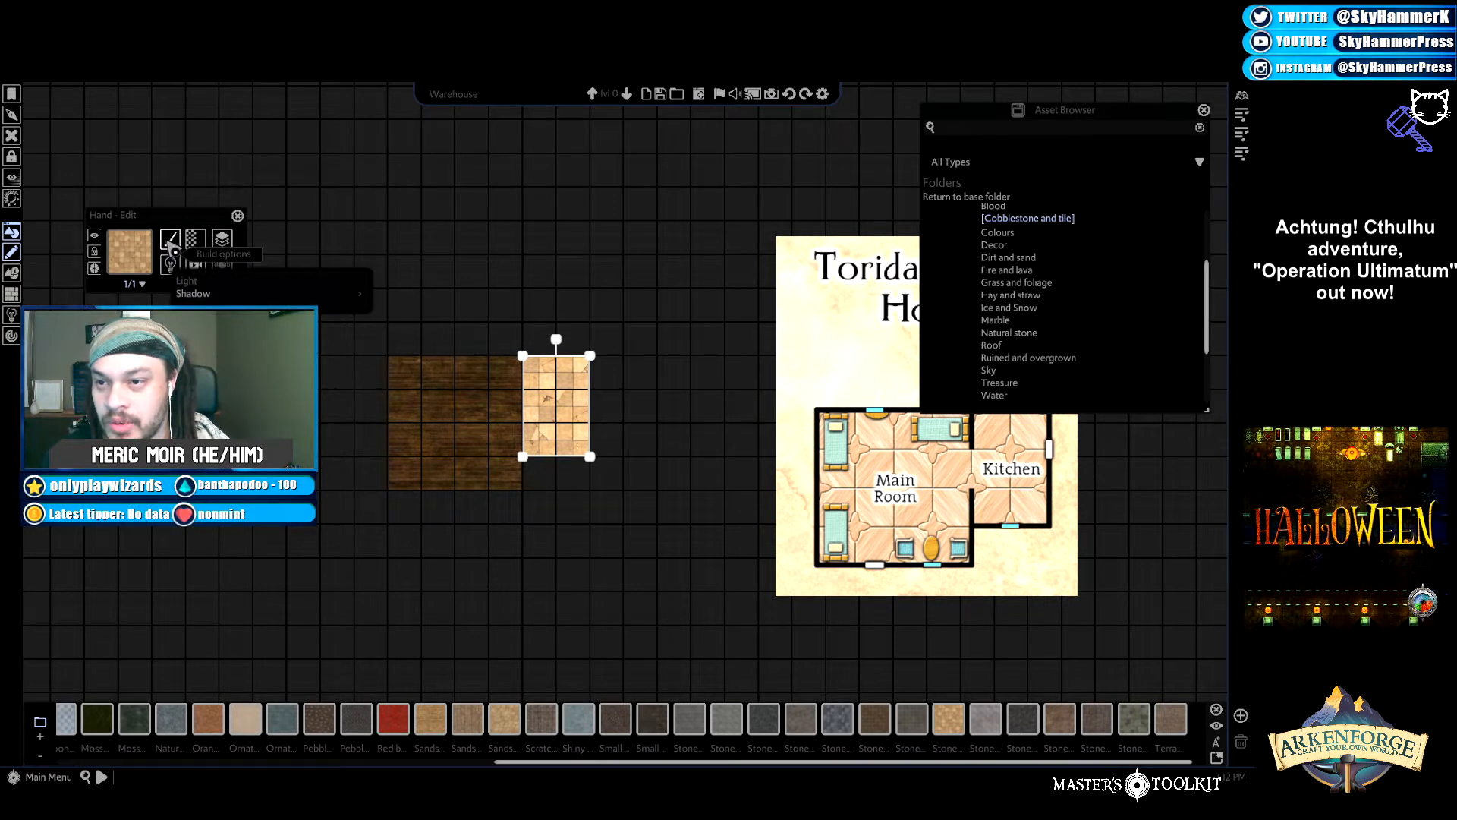
pyautogui.click(171, 248)
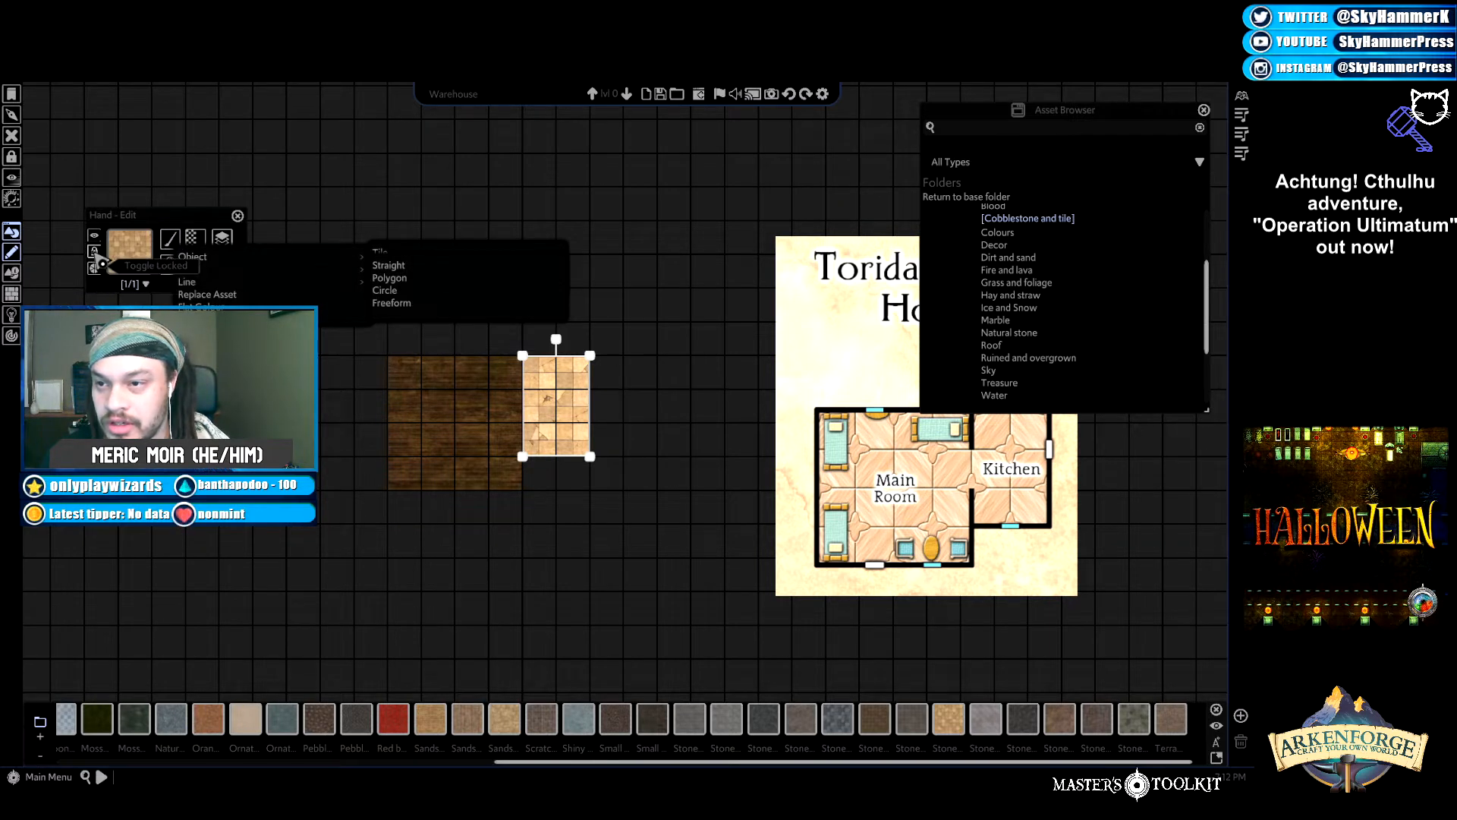
pyautogui.click(536, 386)
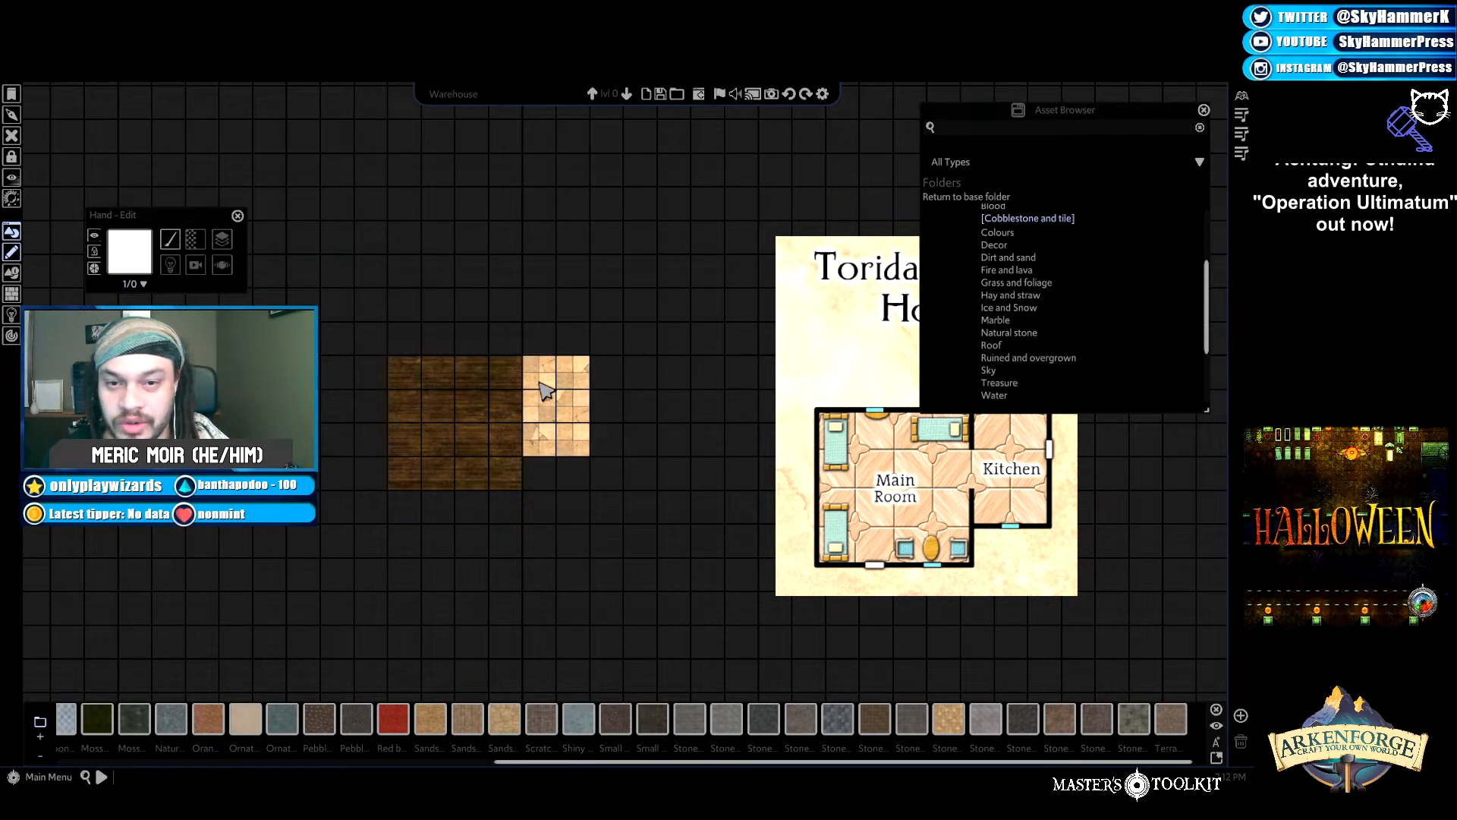
pyautogui.click(567, 377)
pyautogui.click(575, 403)
# Darken the sand tile floor beside the hardwood by setting its brightness to 32.
pyautogui.click(566, 396)
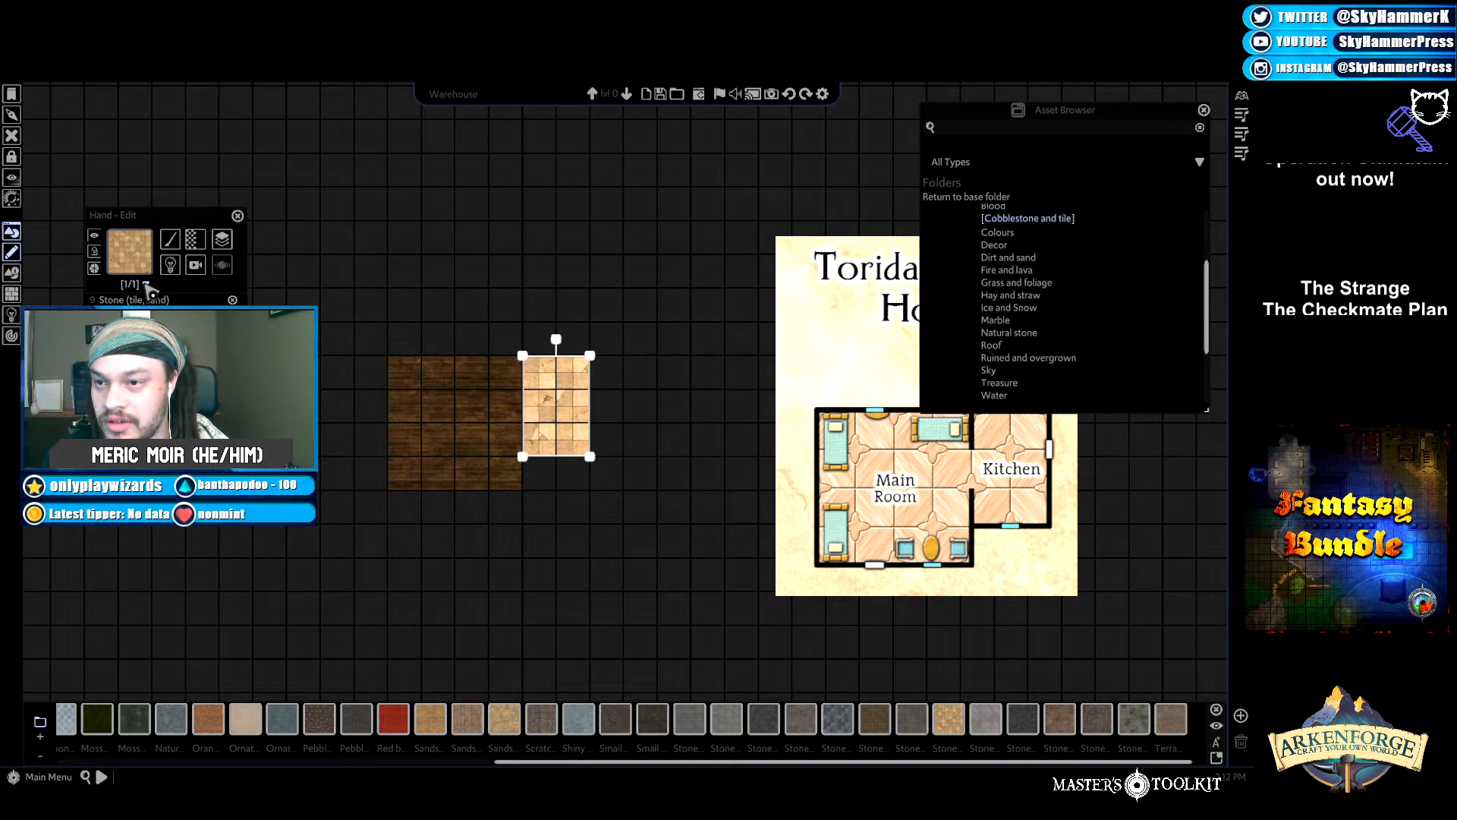
pyautogui.click(196, 242)
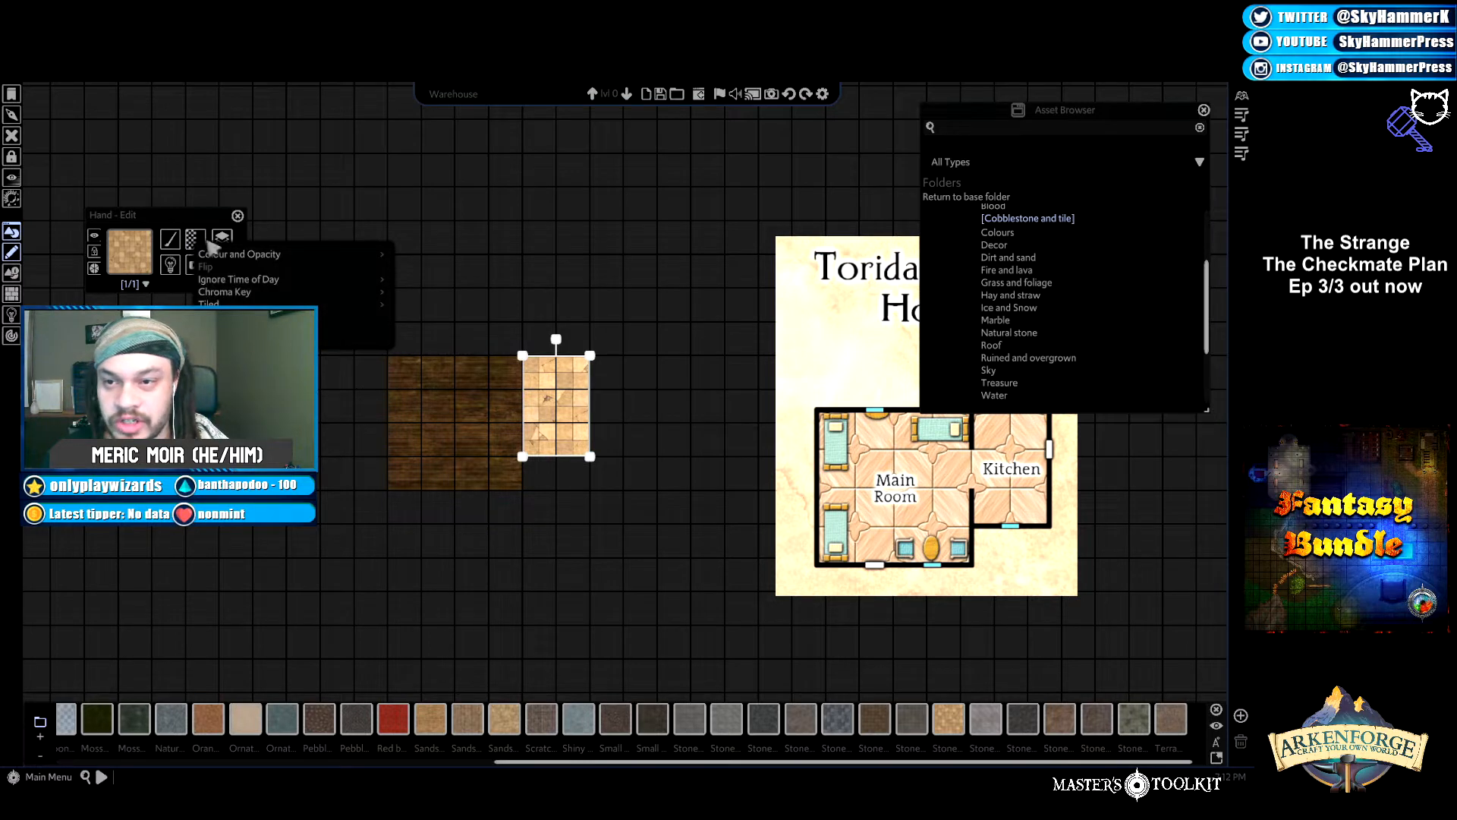
pyautogui.click(254, 295)
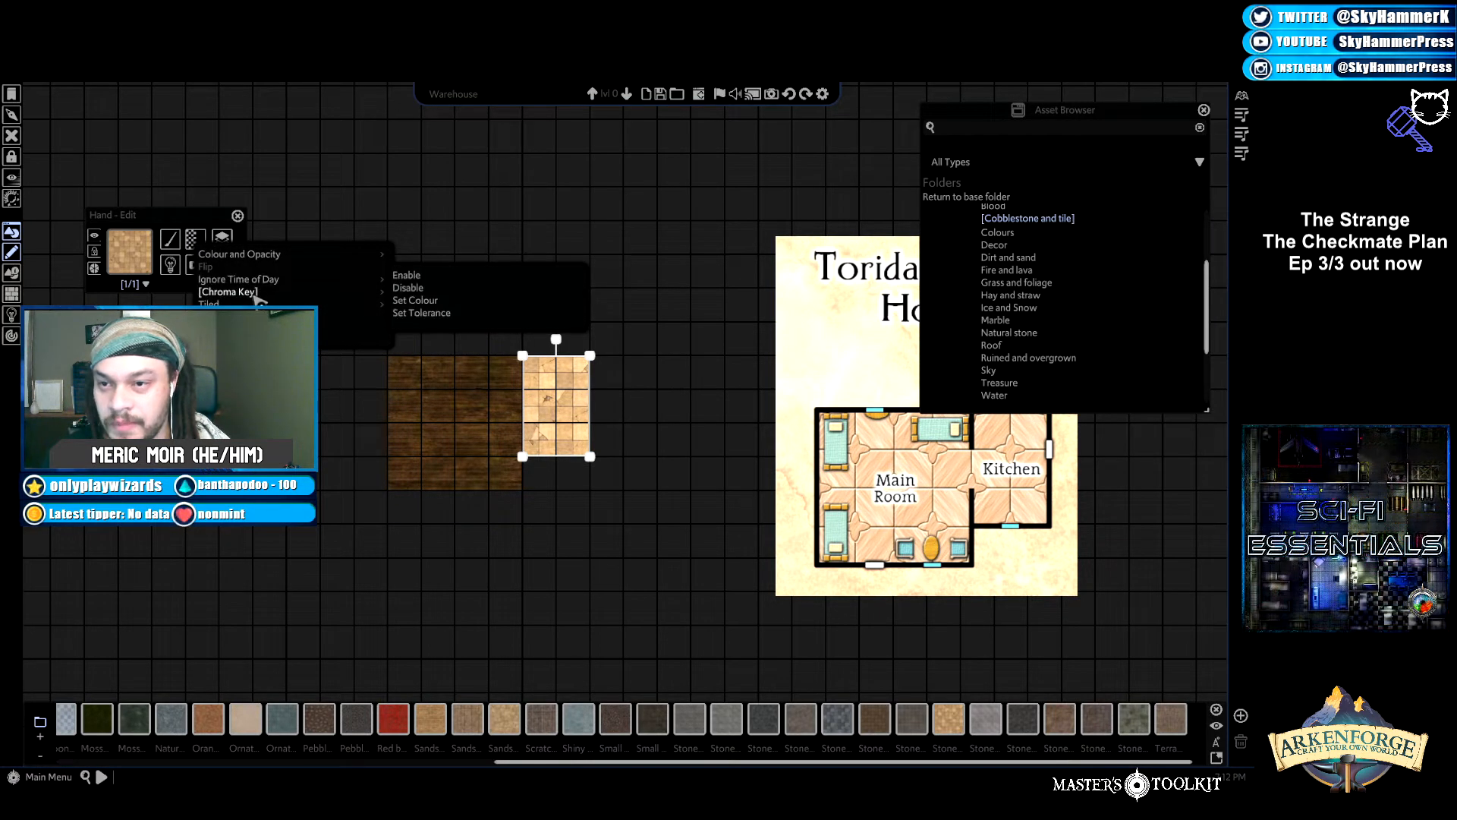
pyautogui.moveTo(254, 302)
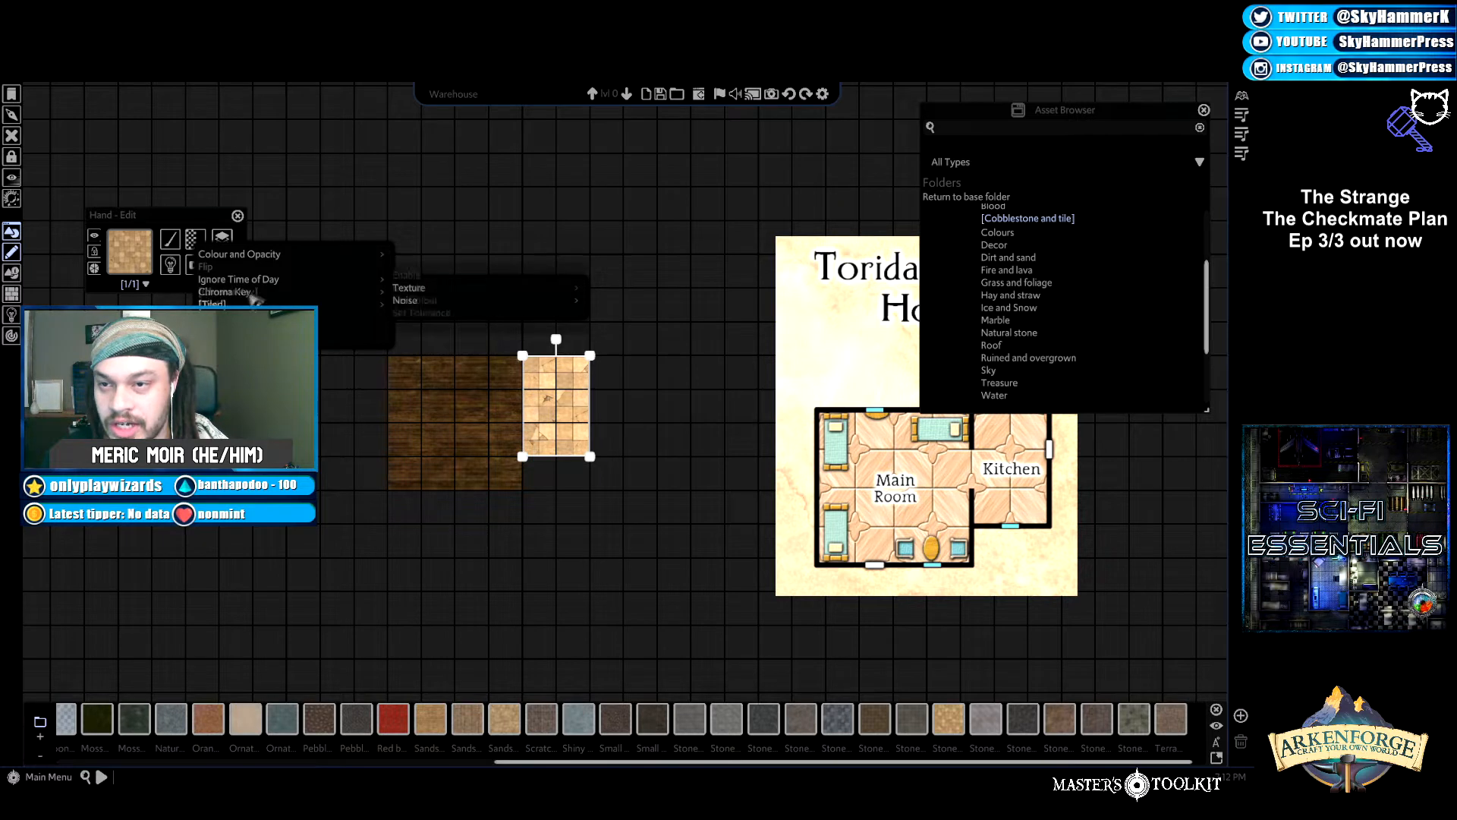
pyautogui.moveTo(263, 257)
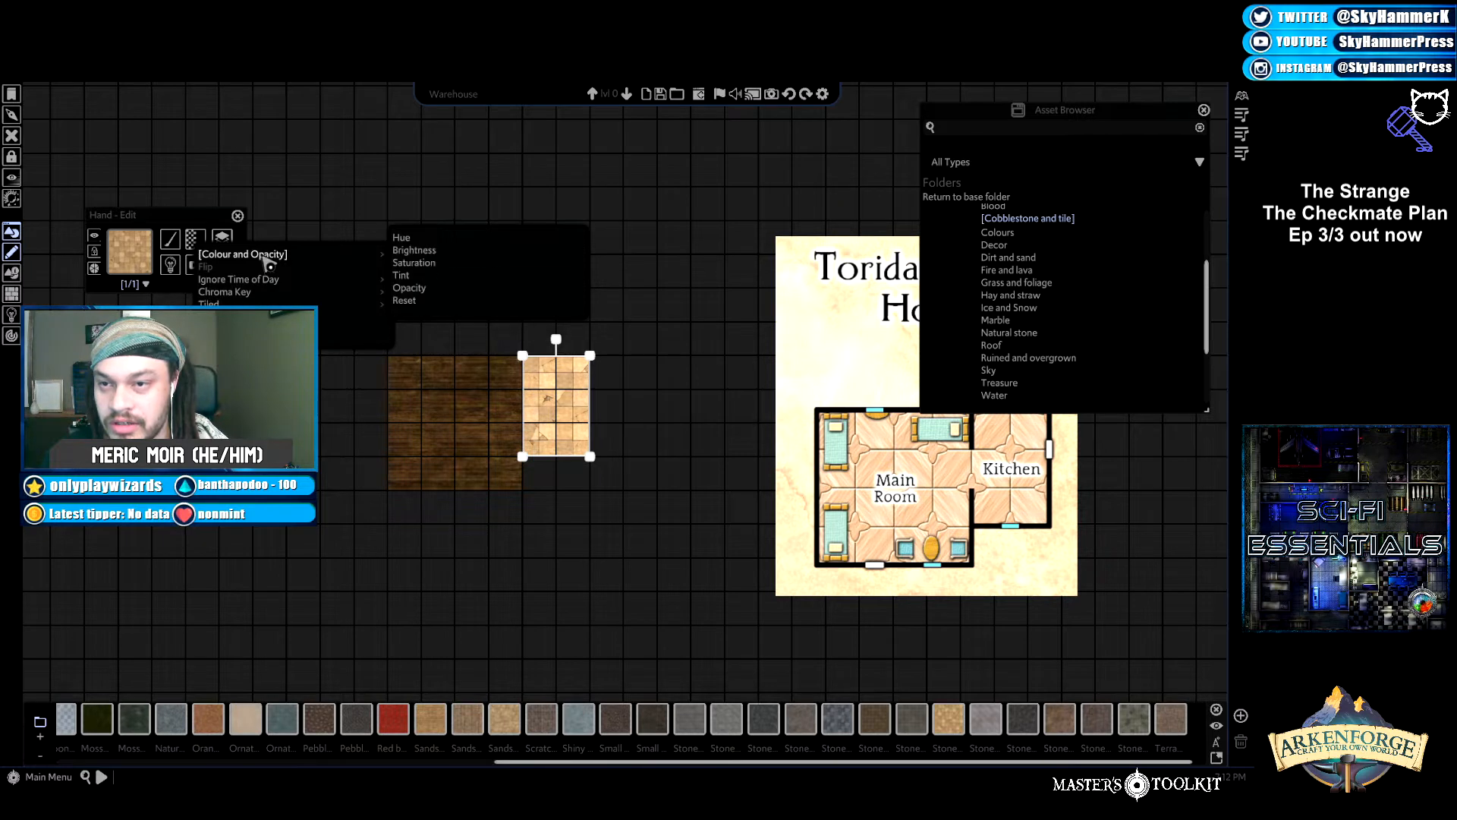
pyautogui.click(432, 252)
pyautogui.moveTo(634, 424); pyautogui.dragTo(688, 372)
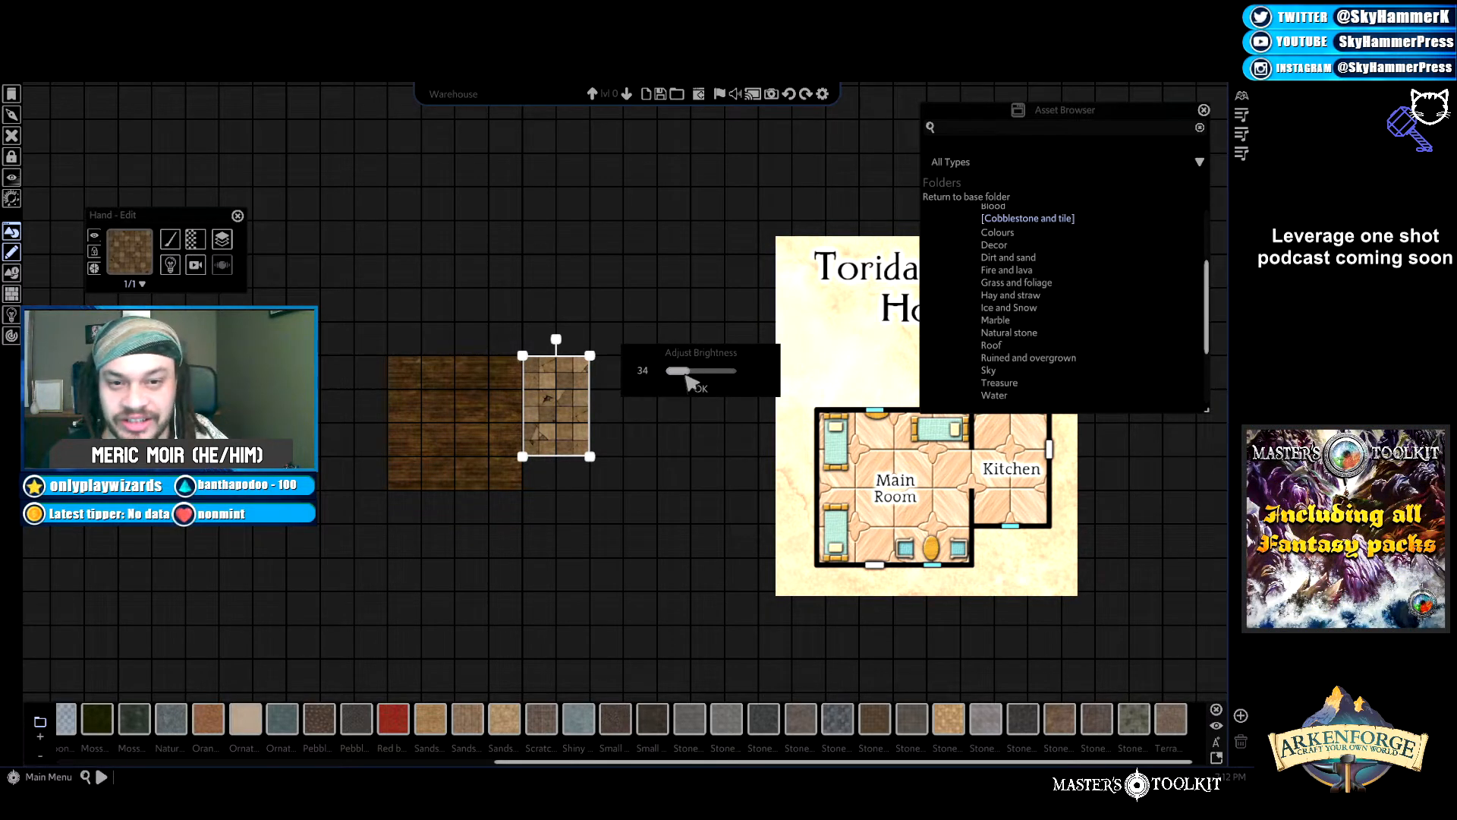
pyautogui.moveTo(691, 375); pyautogui.dragTo(688, 375)
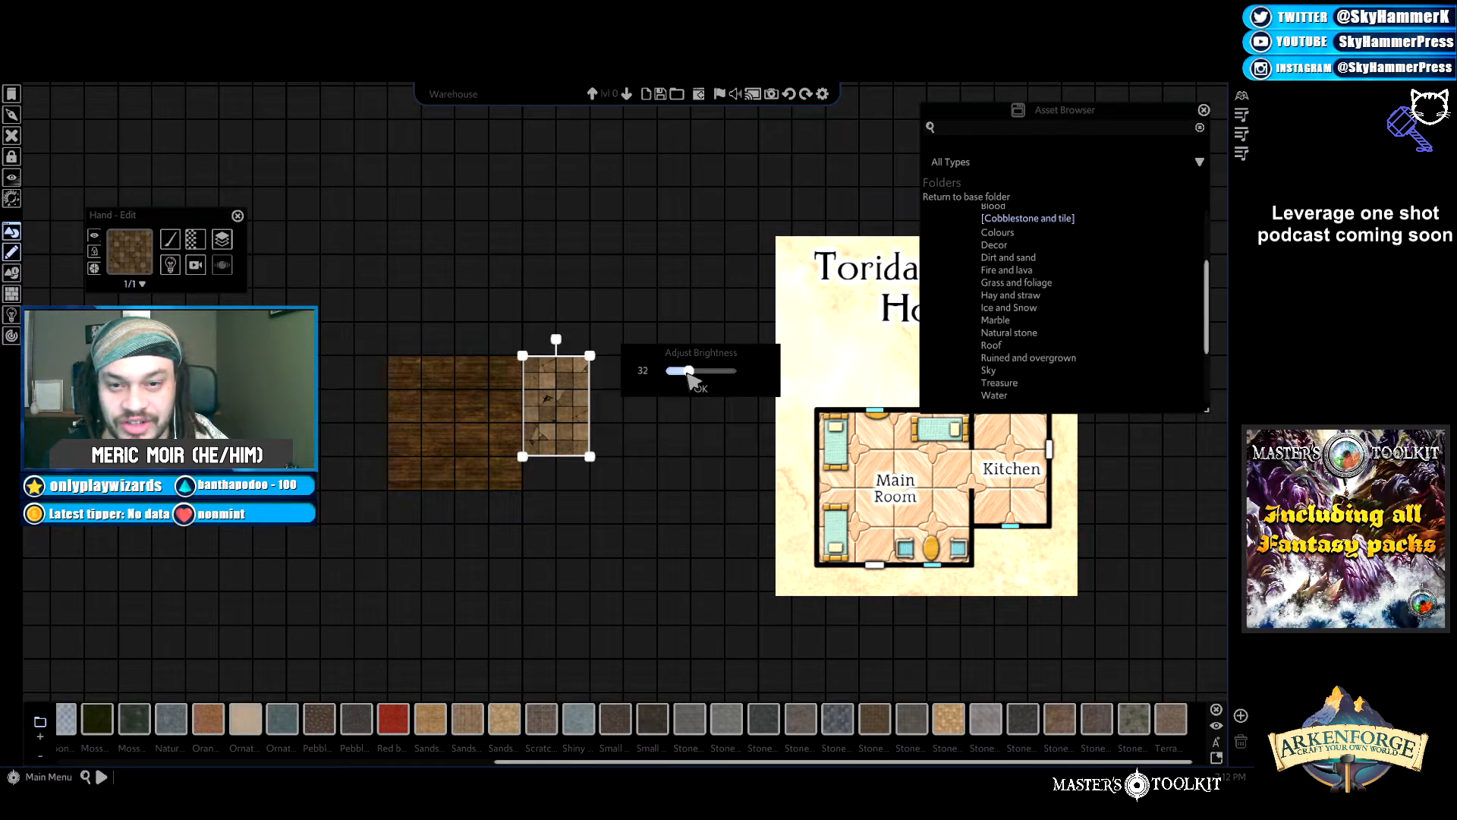
pyautogui.click(705, 390)
pyautogui.click(641, 548)
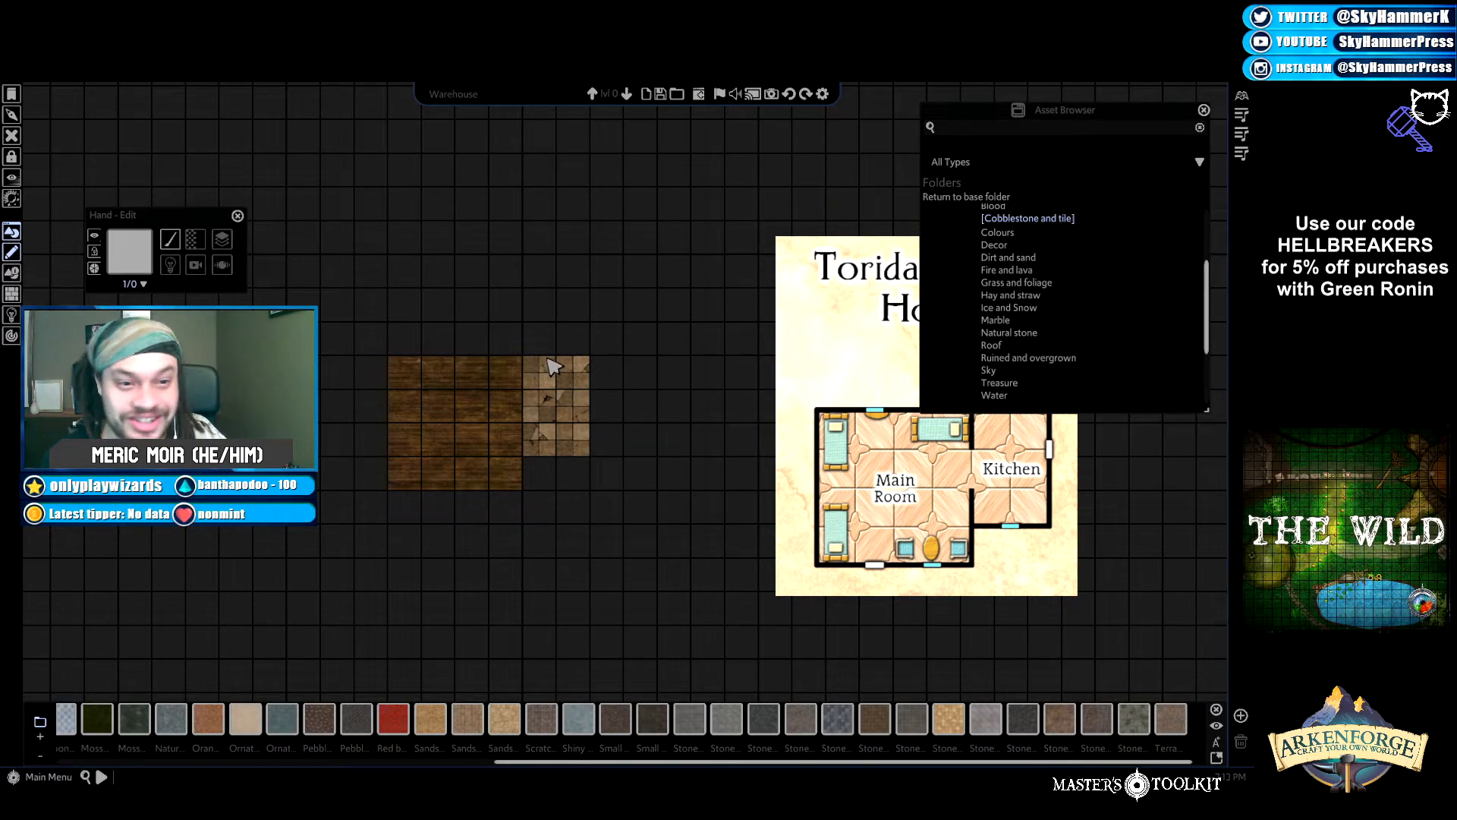
# Close the Textures folder and show the Thin walls set among the Fantasy lines.
pyautogui.scroll(2, 1000, 256)
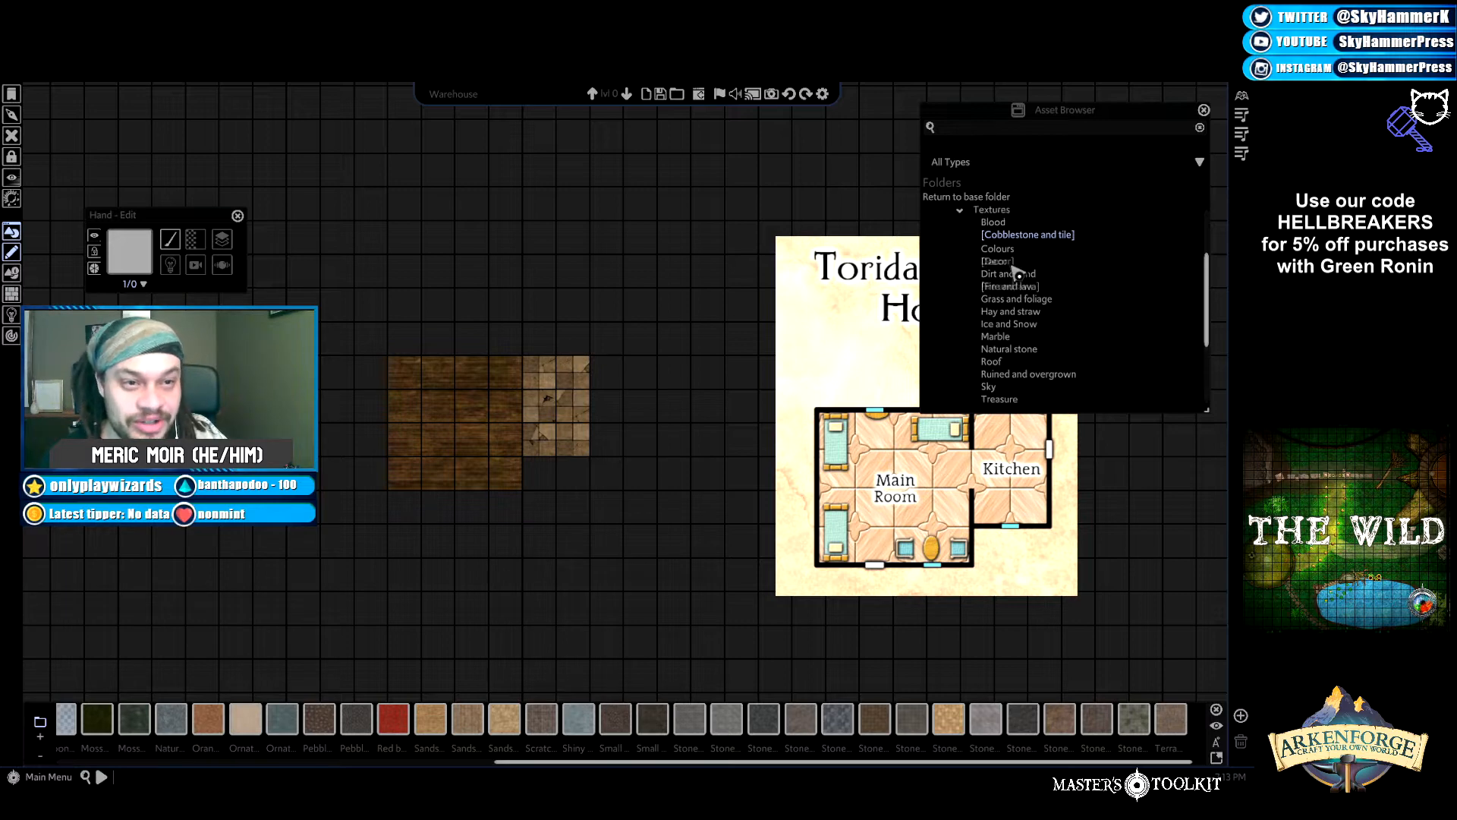
pyautogui.click(979, 226)
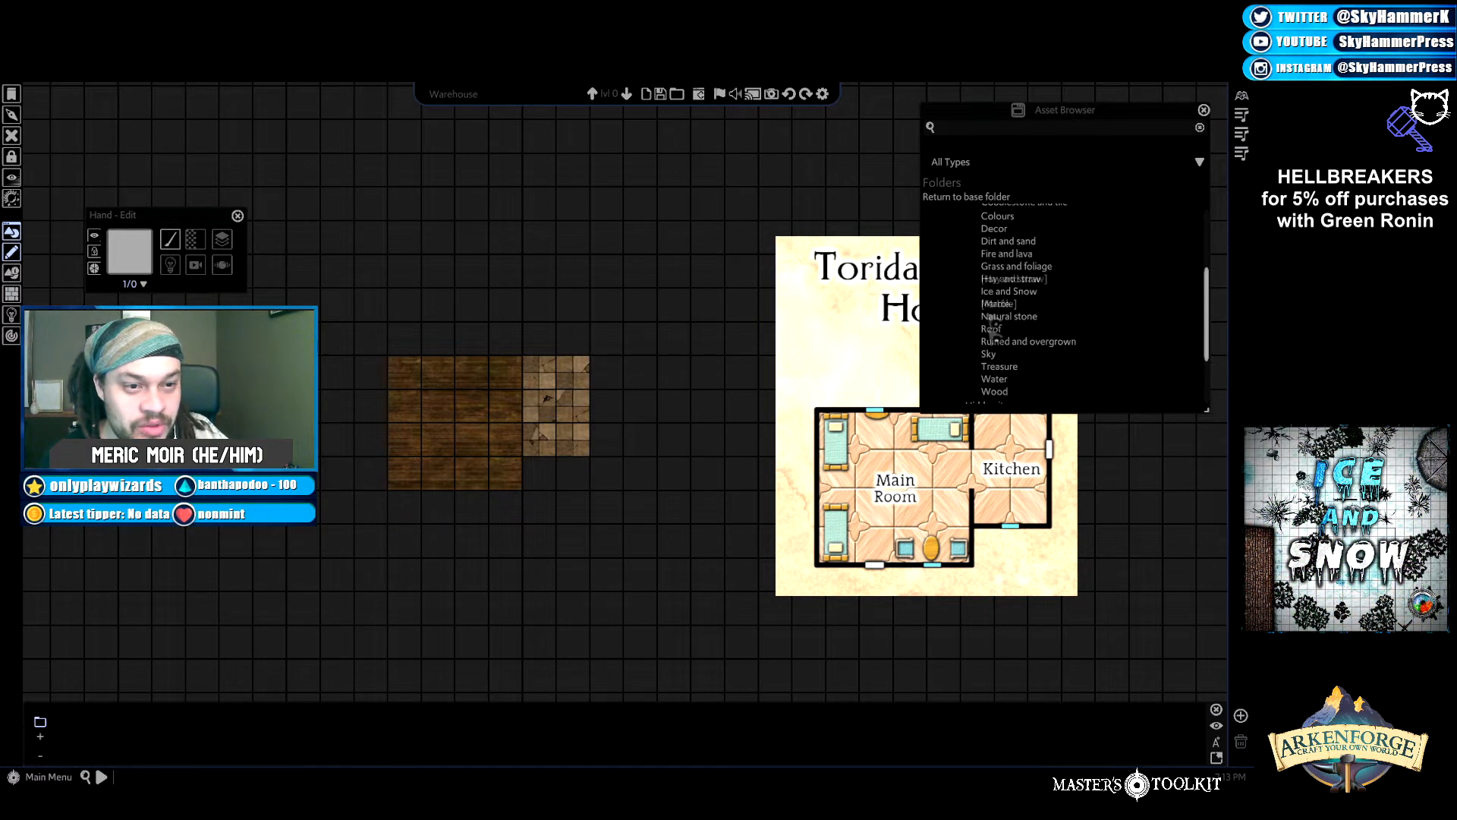
pyautogui.scroll(3, 994, 334)
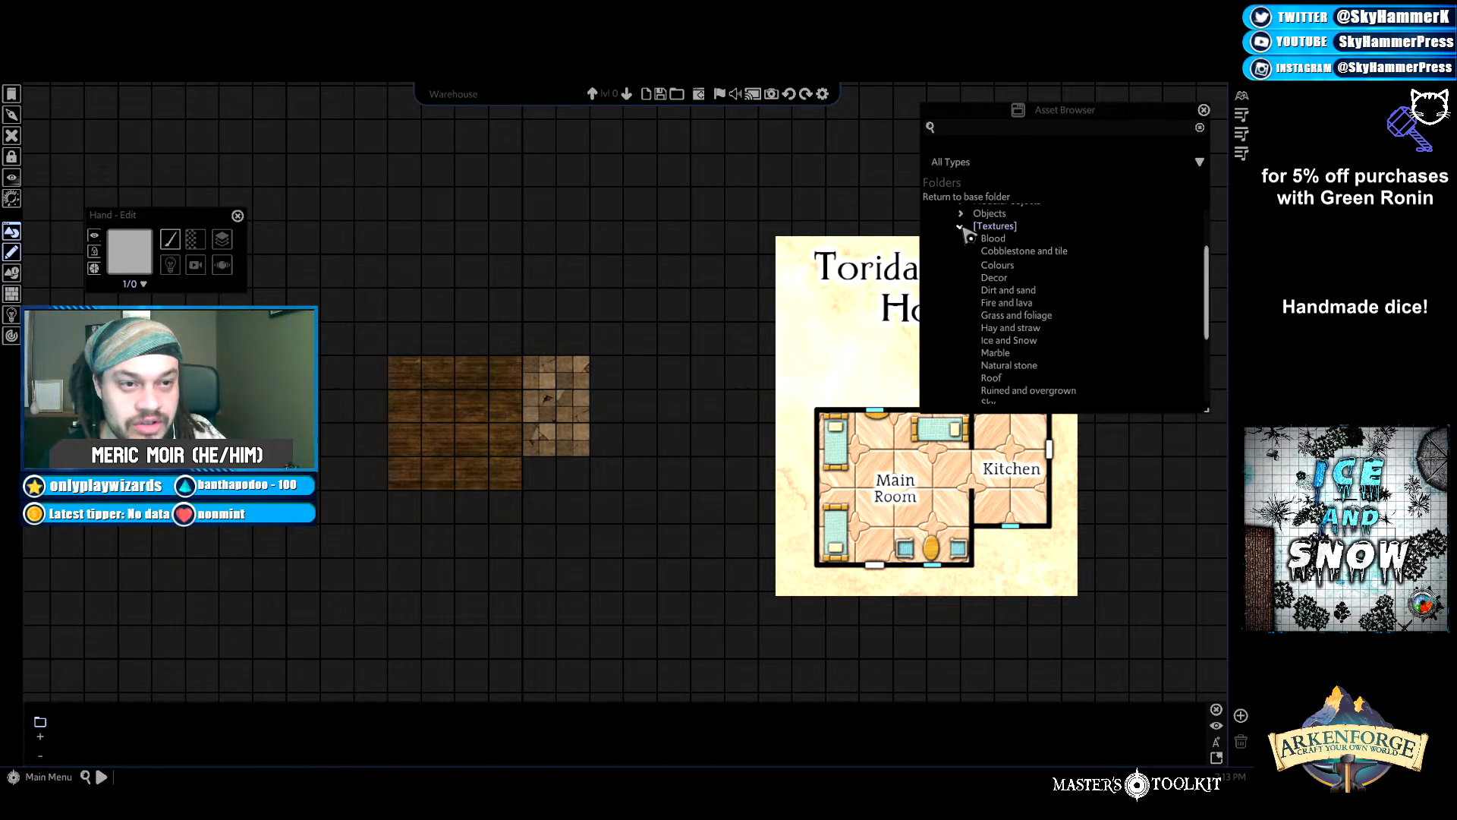
pyautogui.click(961, 226)
pyautogui.click(963, 261)
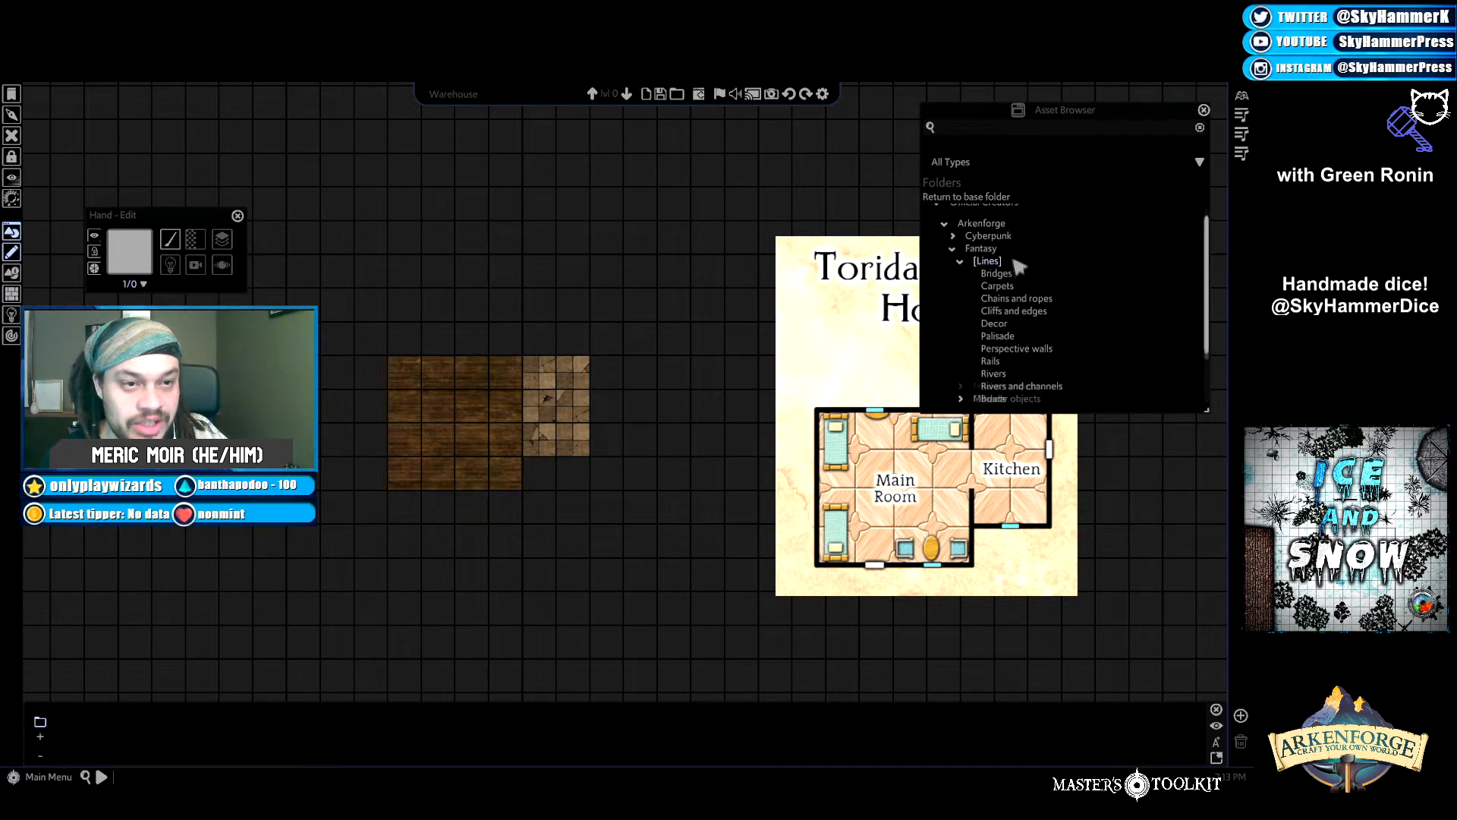
pyautogui.scroll(-2, 1021, 363)
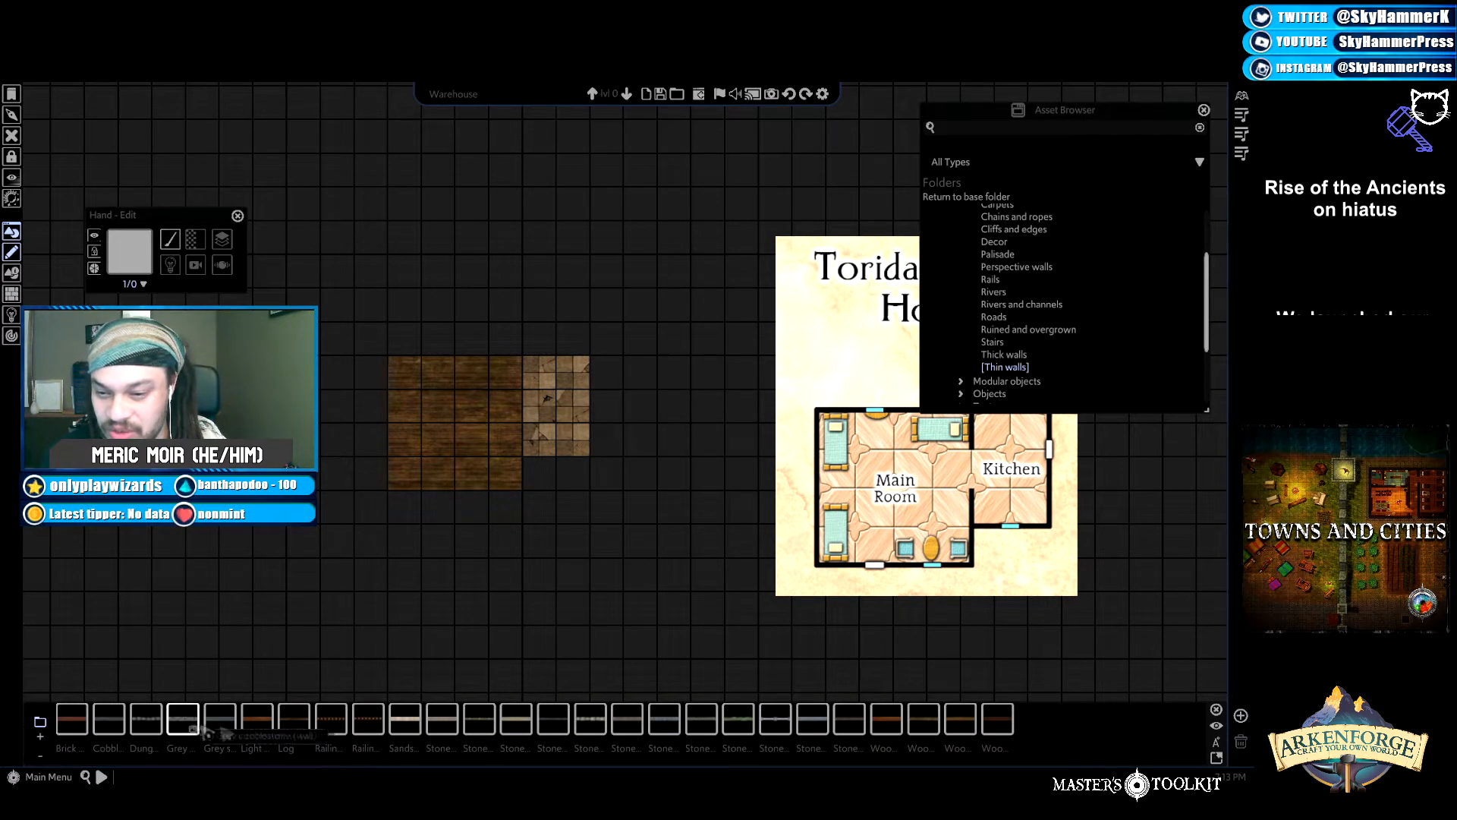
pyautogui.click(257, 721)
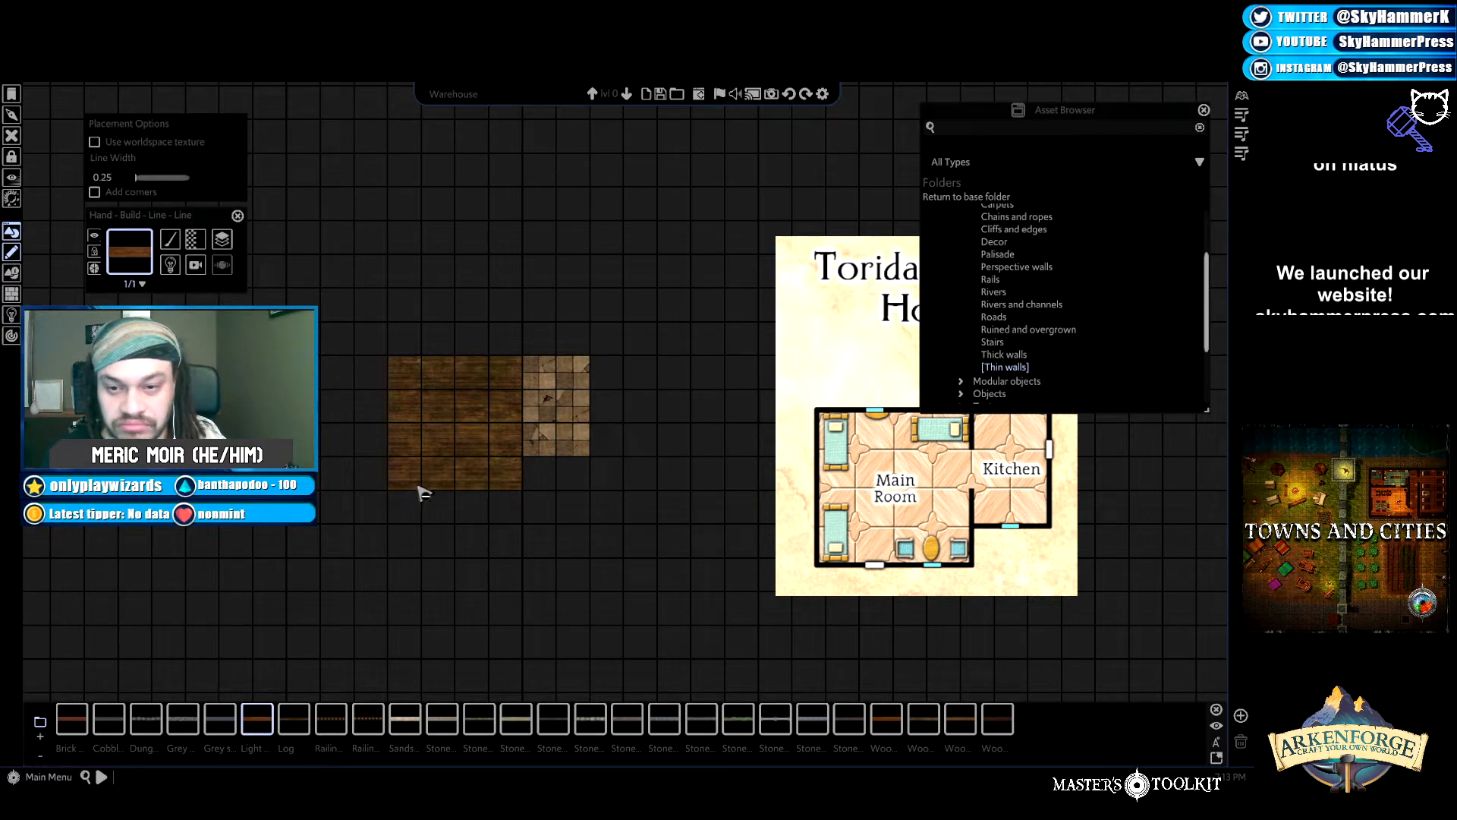
pyautogui.moveTo(426, 495); pyautogui.dragTo(407, 568)
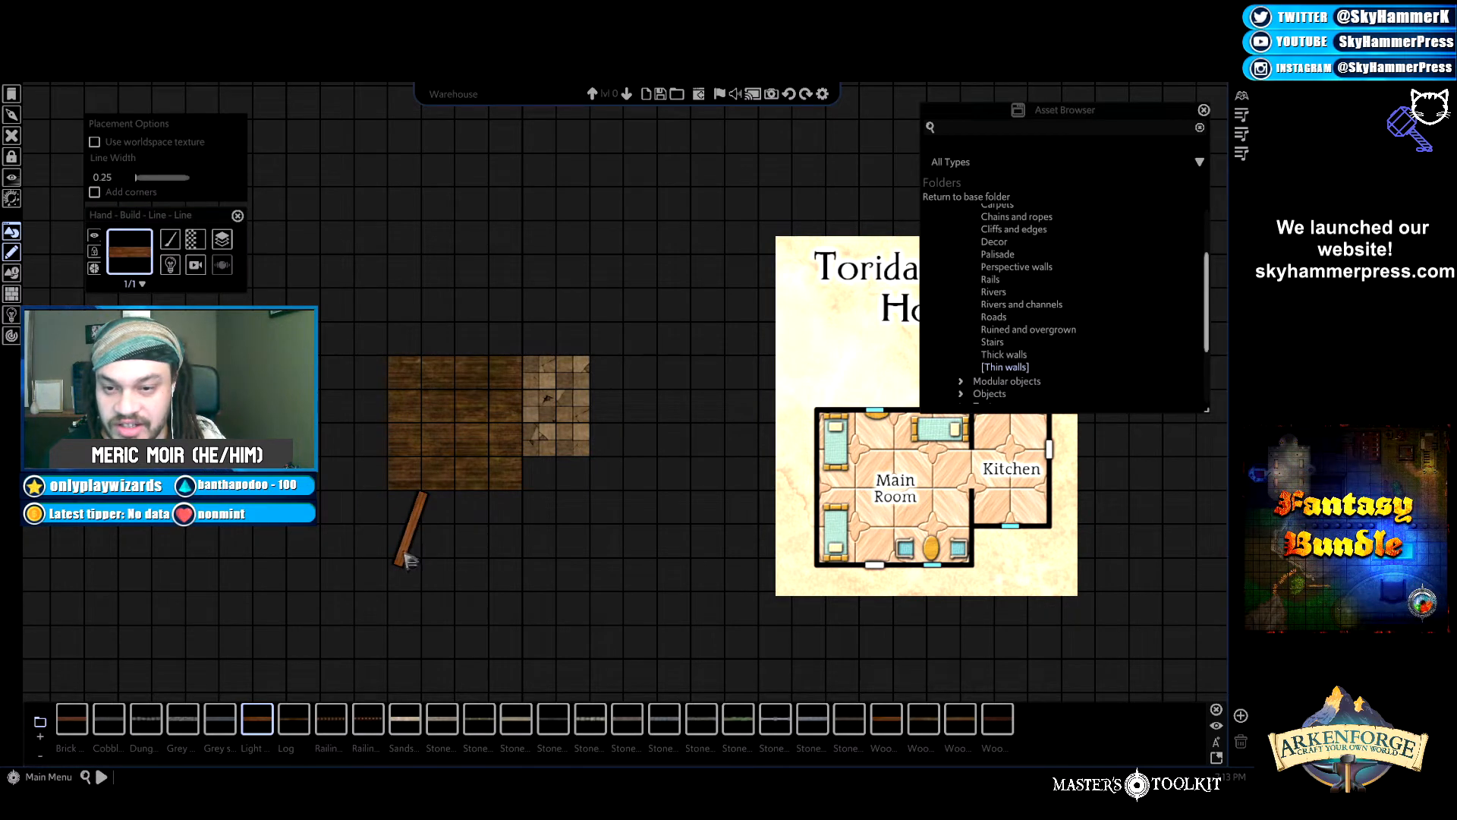
pyautogui.hotkey('ctrl', 'z')
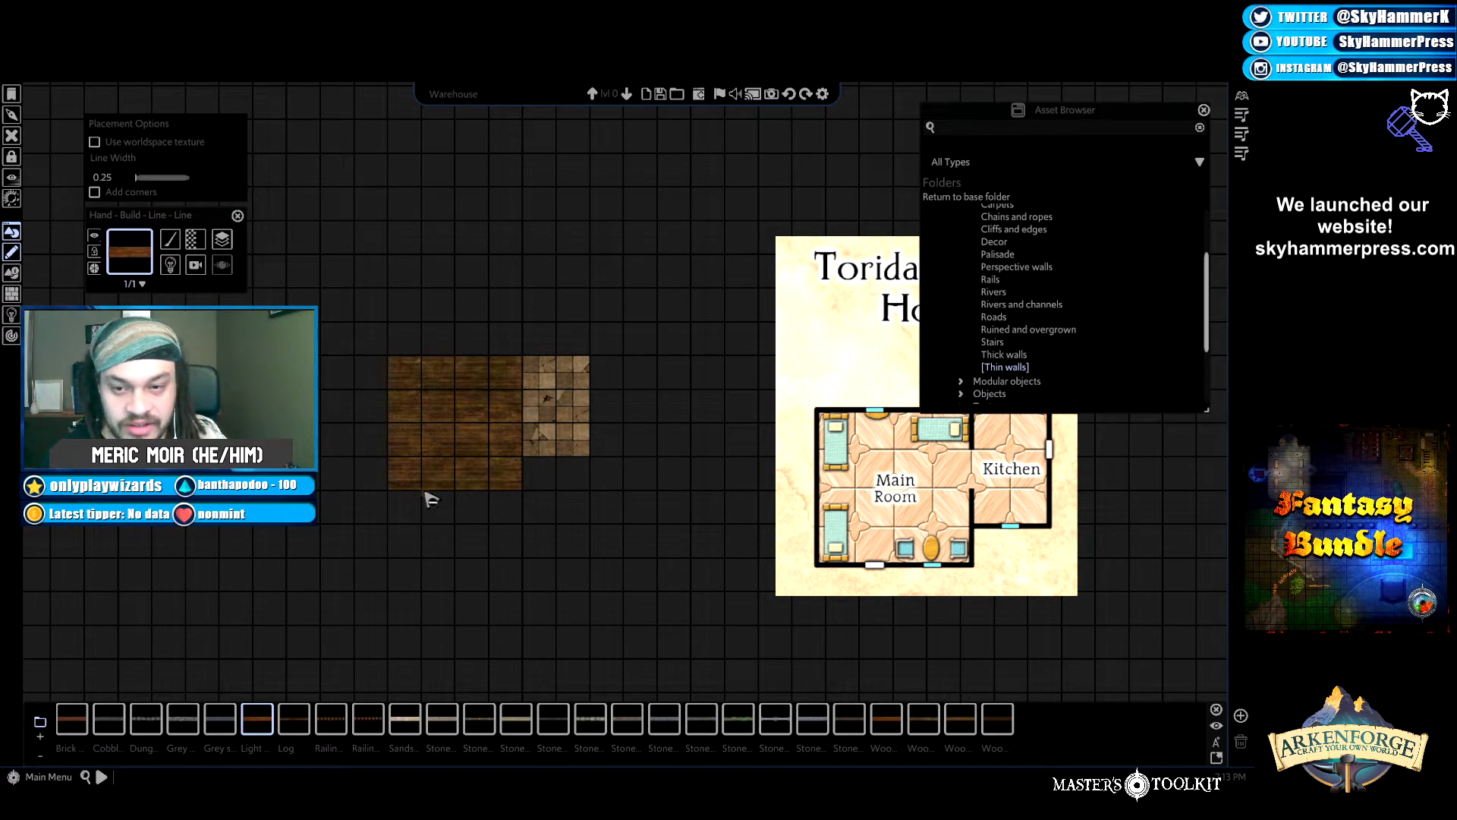
pyautogui.moveTo(422, 492)
pyautogui.mouseDown()
pyautogui.moveTo(388, 493)
pyautogui.moveTo(388, 356)
pyautogui.mouseUp()
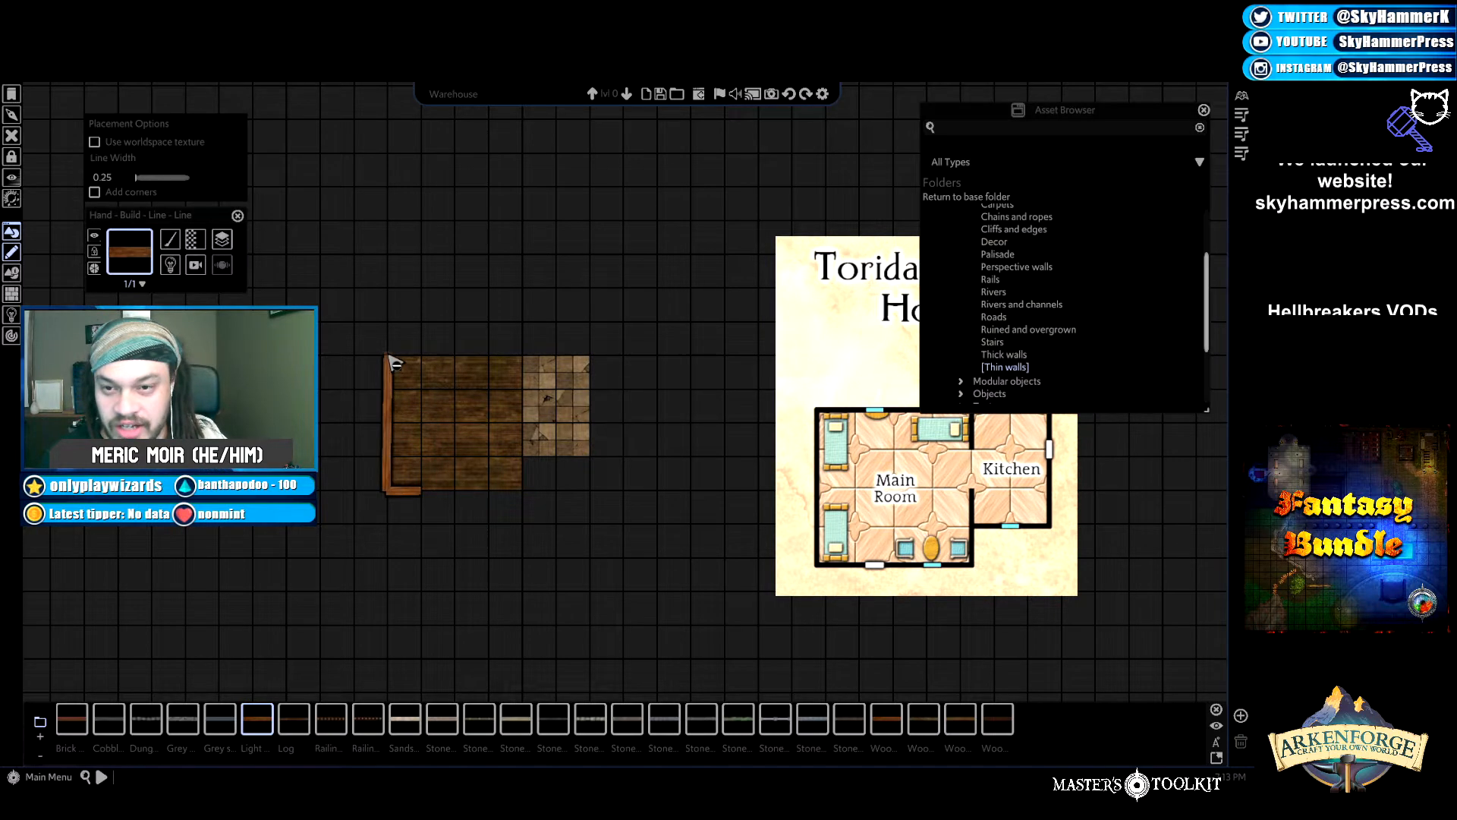
pyautogui.click(437, 419)
pyautogui.click(412, 501)
pyautogui.click(404, 492)
pyautogui.press('Delete')
pyautogui.click(388, 463)
pyautogui.press('Delete')
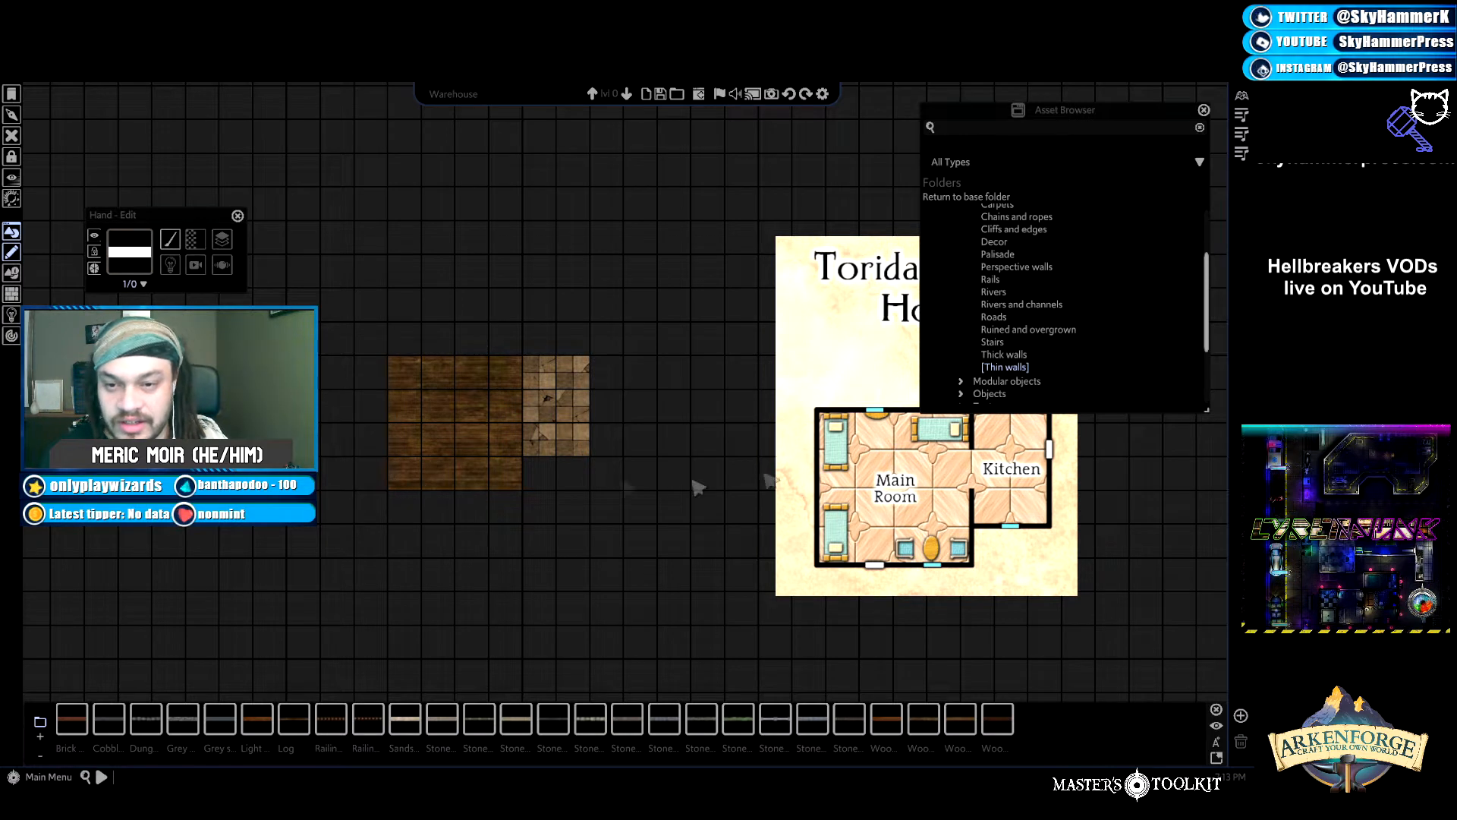
# Close the Lines folder and look through the subfolders of the Fantasy Objects folder.
pyautogui.scroll(2, 1014, 277)
pyautogui.scroll(1, 1014, 277)
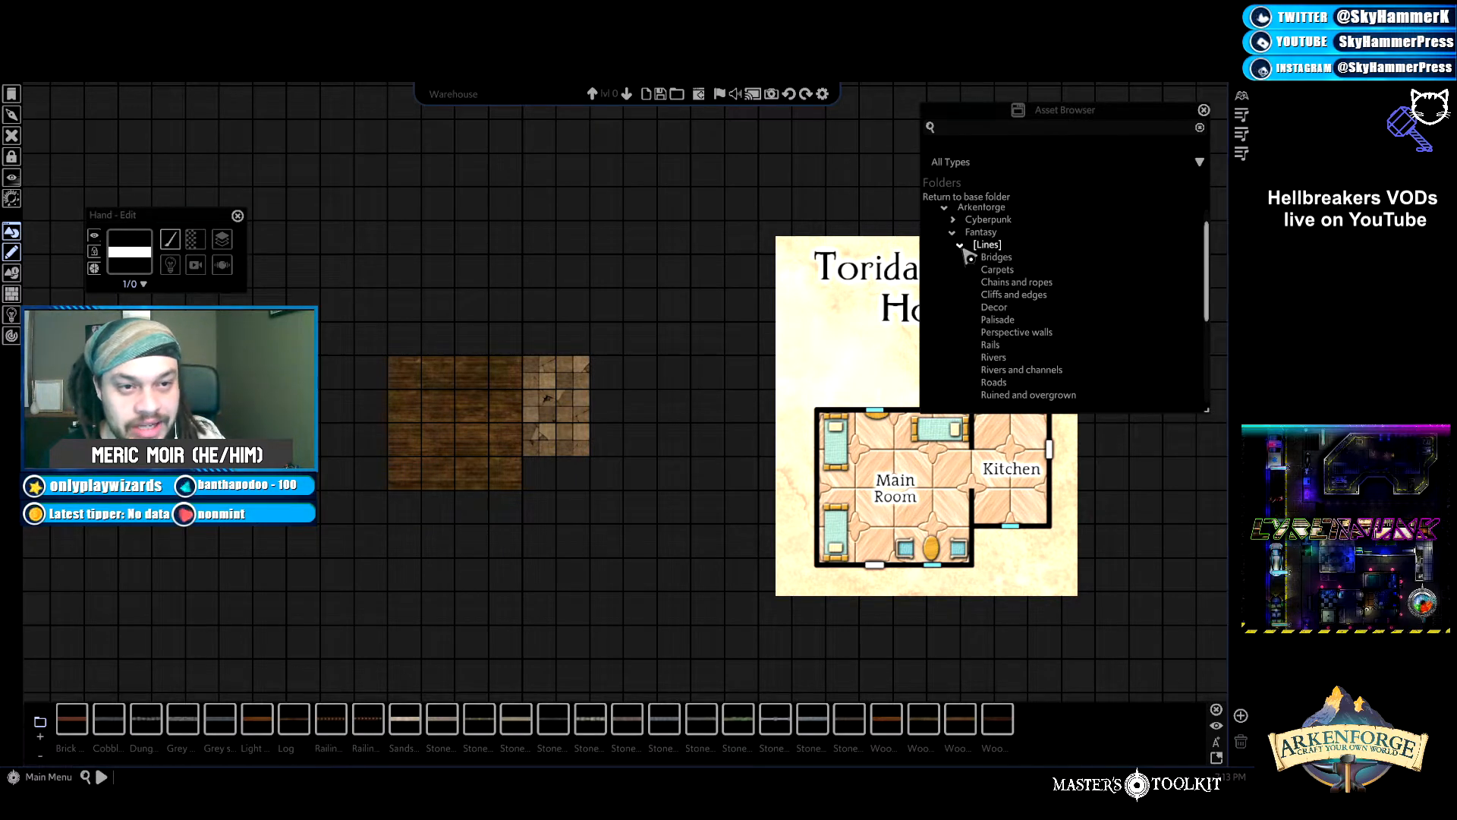
pyautogui.click(964, 249)
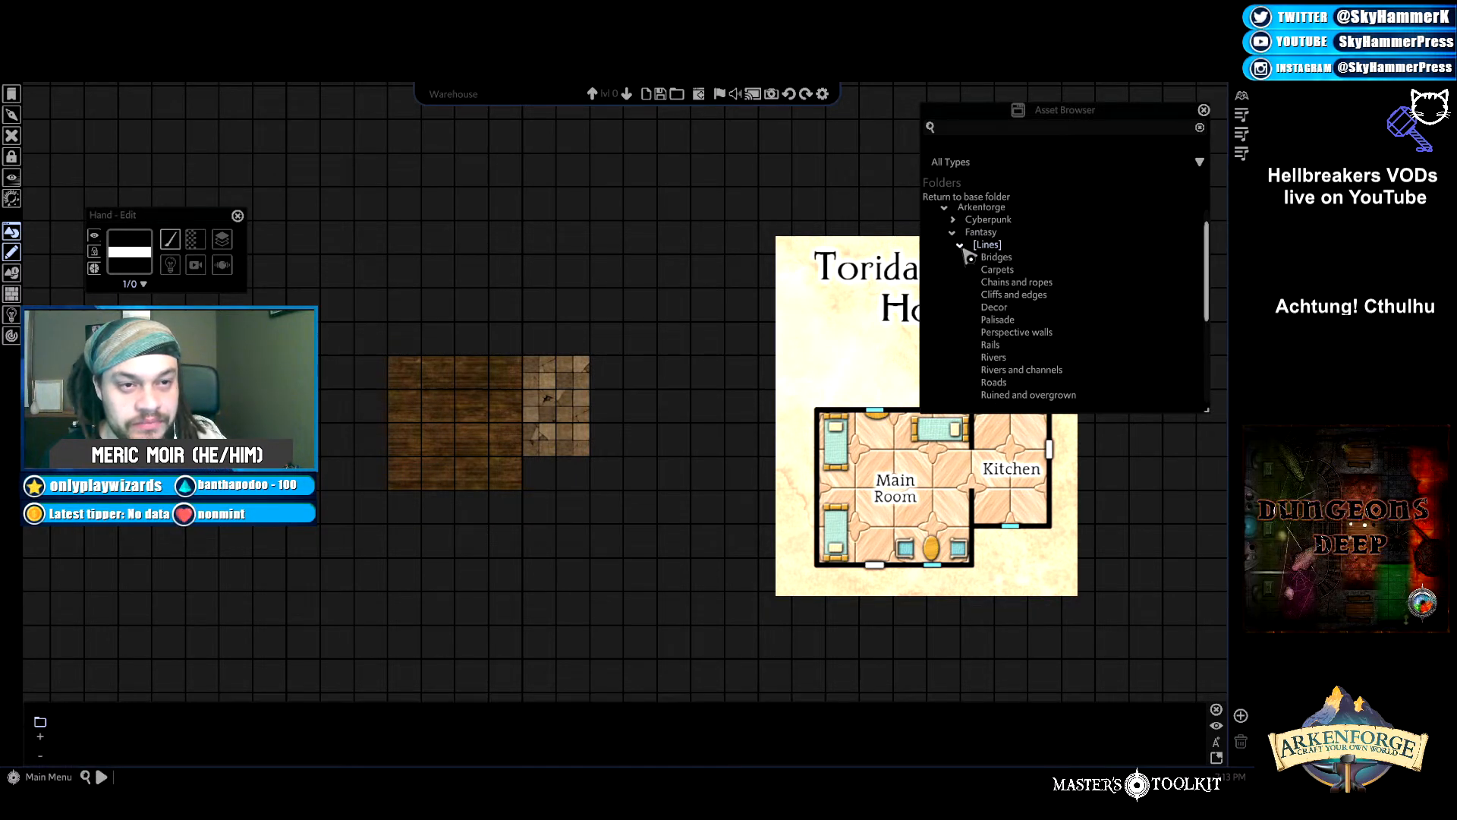
pyautogui.click(960, 246)
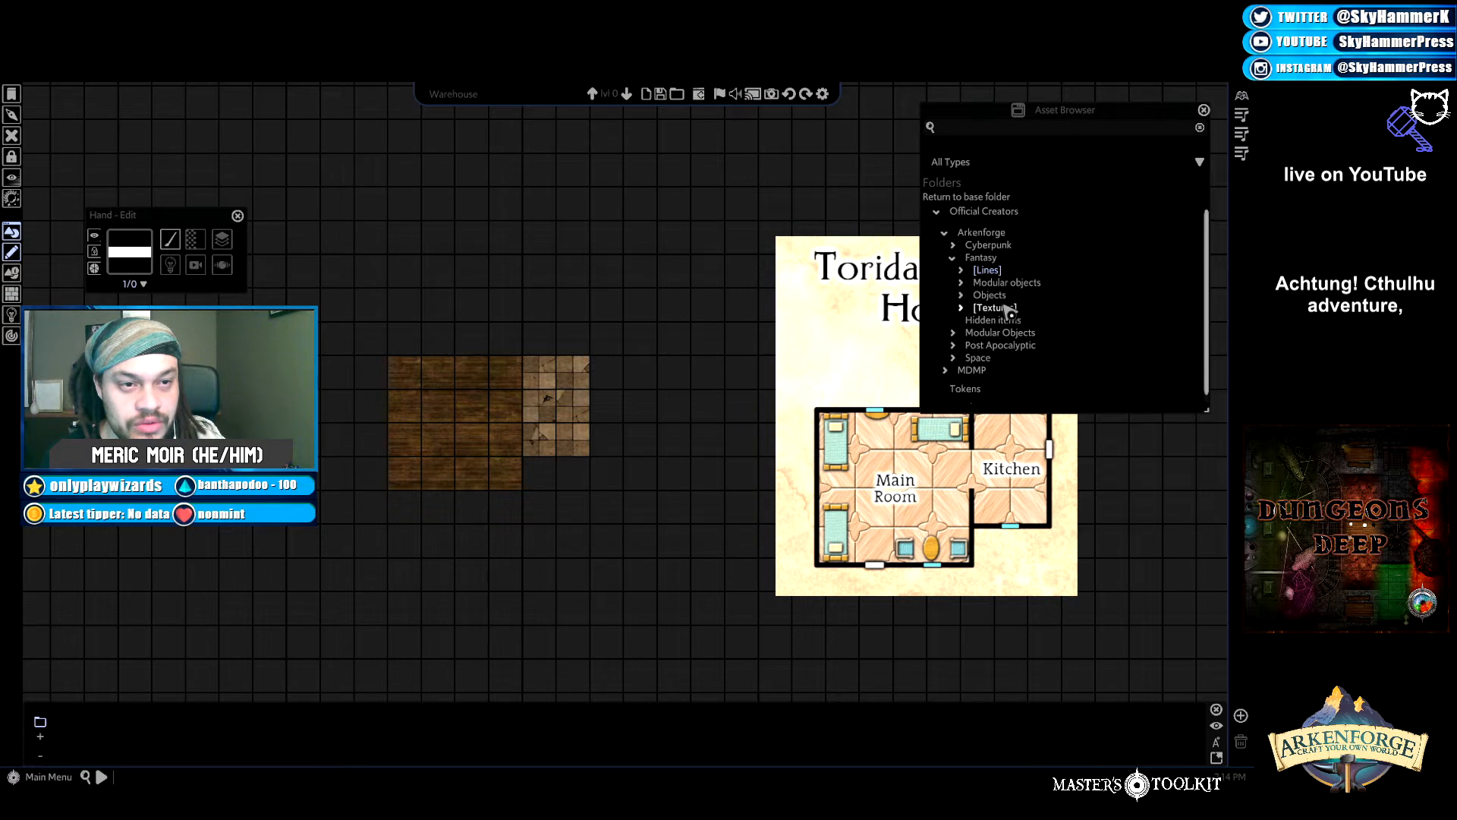
pyautogui.click(995, 281)
pyautogui.click(967, 296)
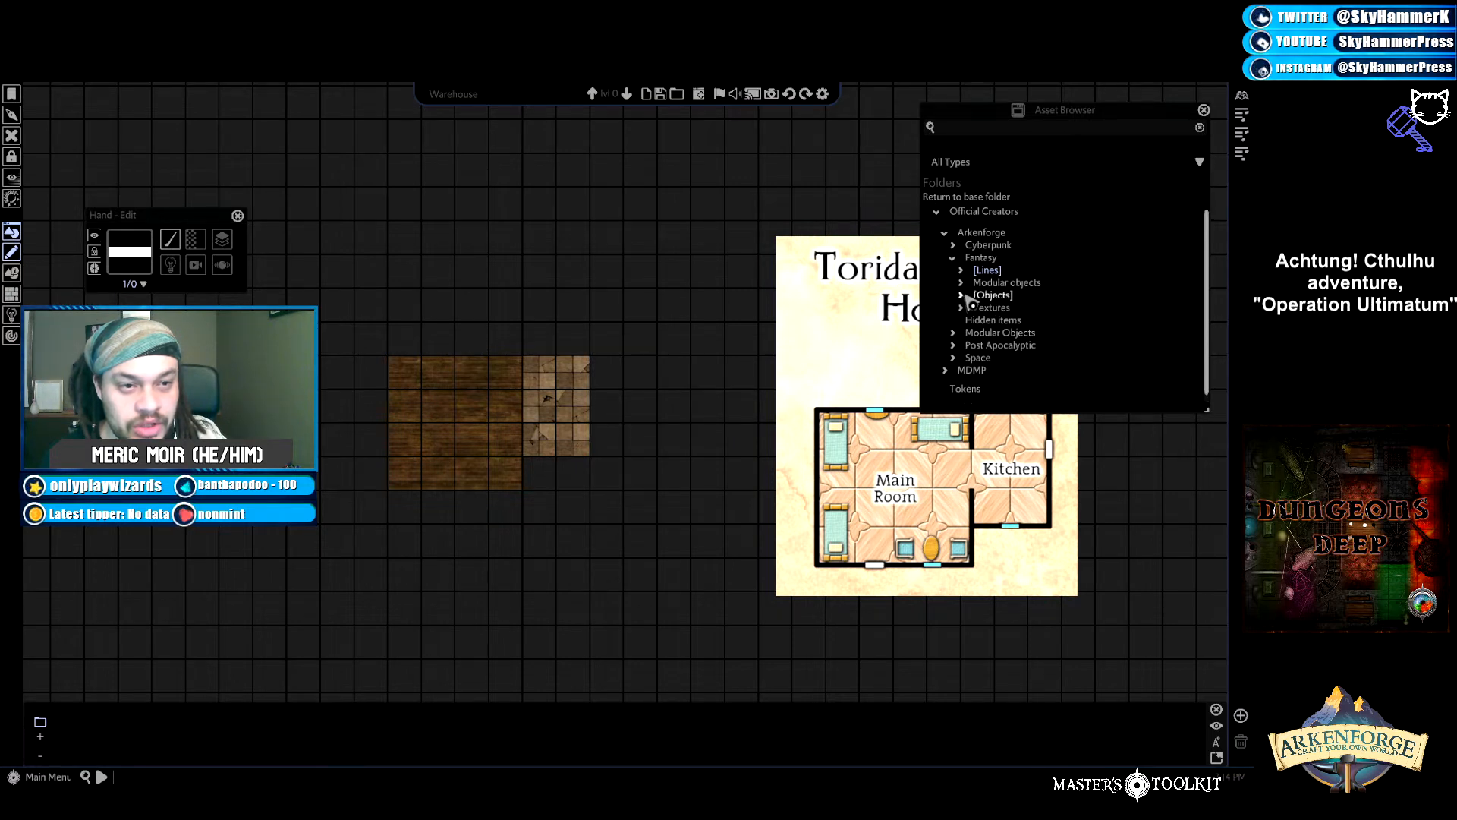
pyautogui.scroll(-10, 1019, 322)
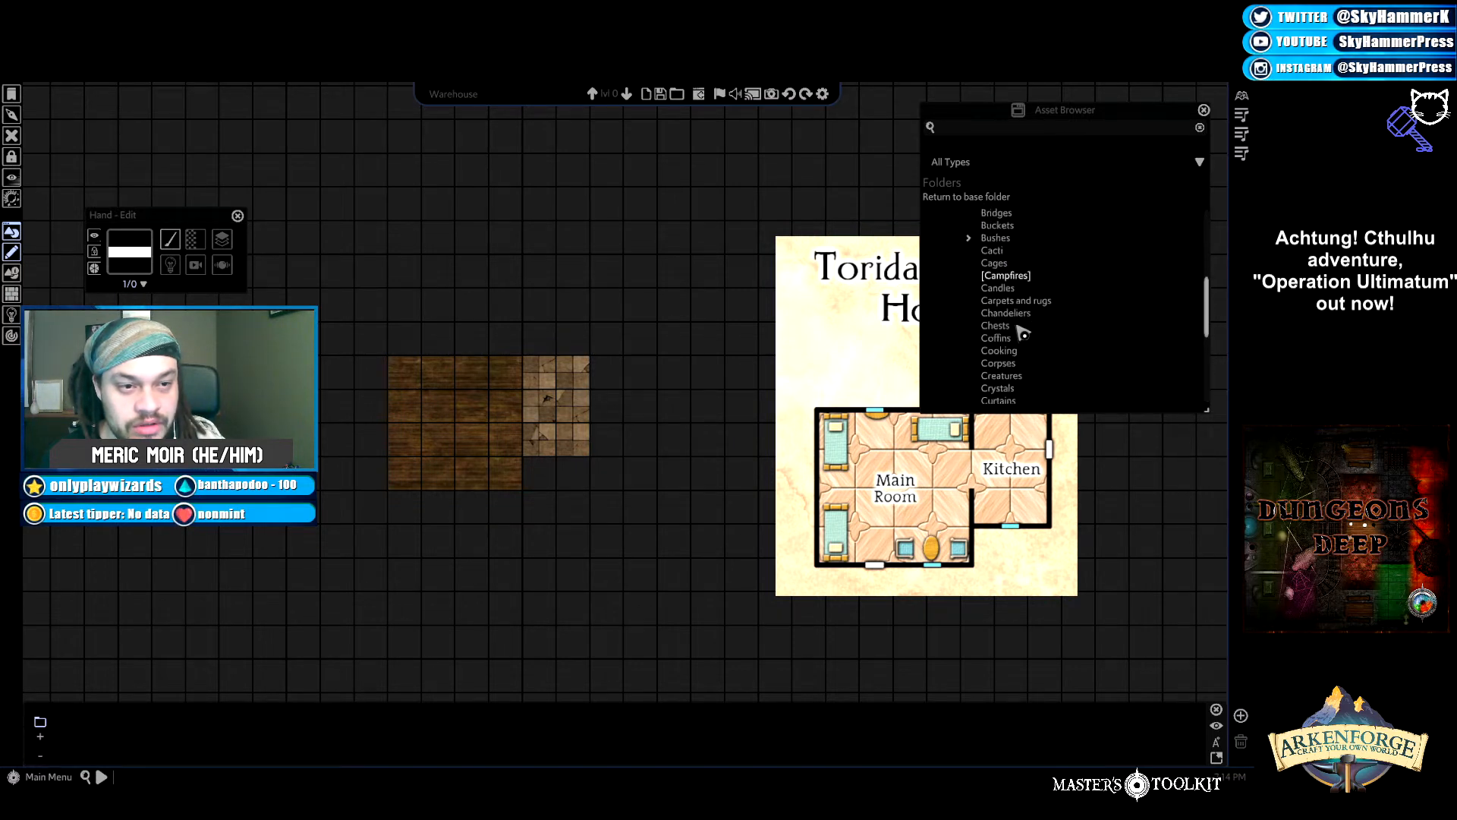
pyautogui.scroll(-10, 1025, 328)
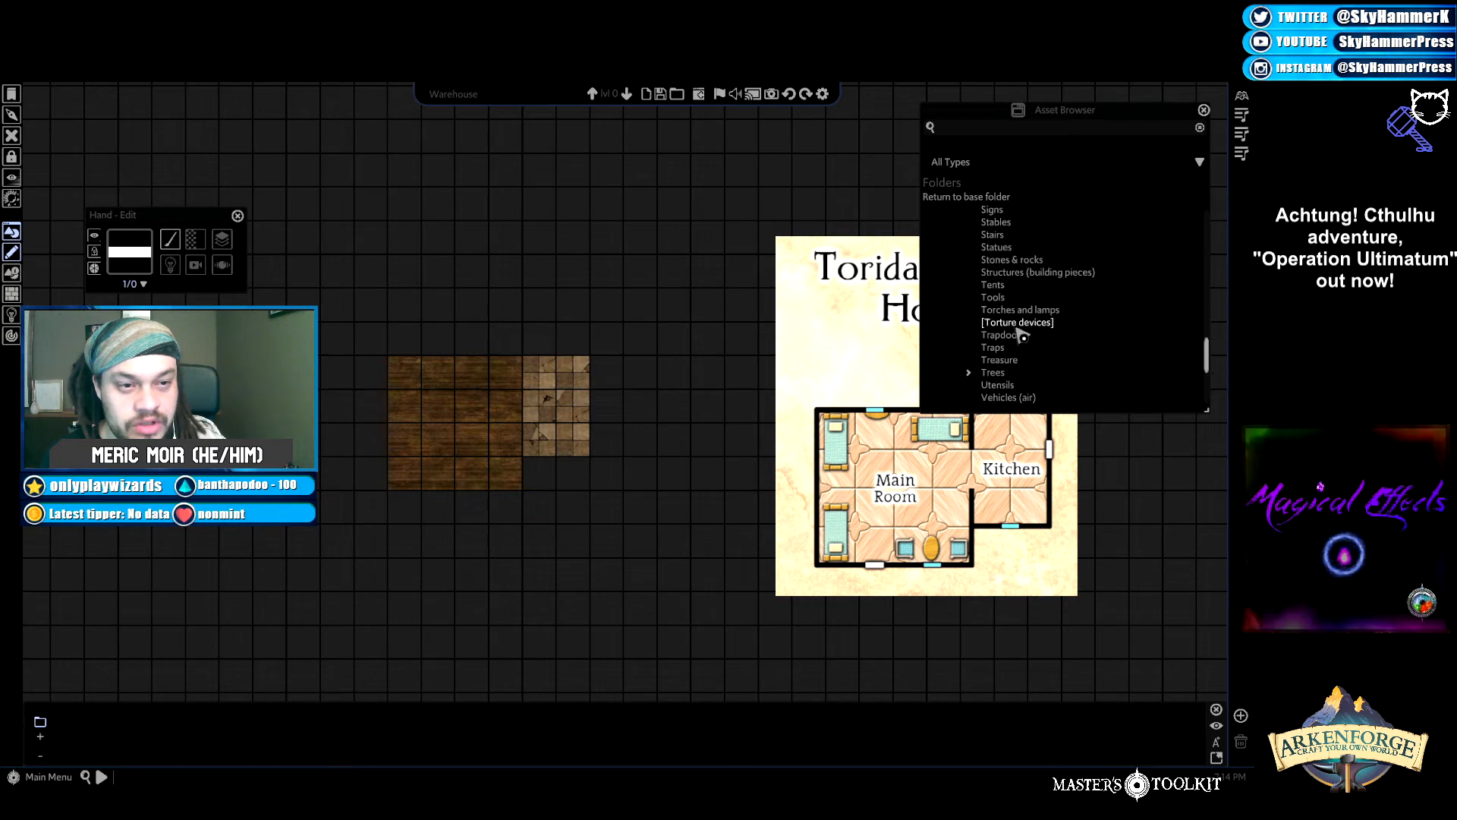
pyautogui.click(1021, 284)
pyautogui.scroll(2, 1029, 325)
pyautogui.scroll(10, 1030, 325)
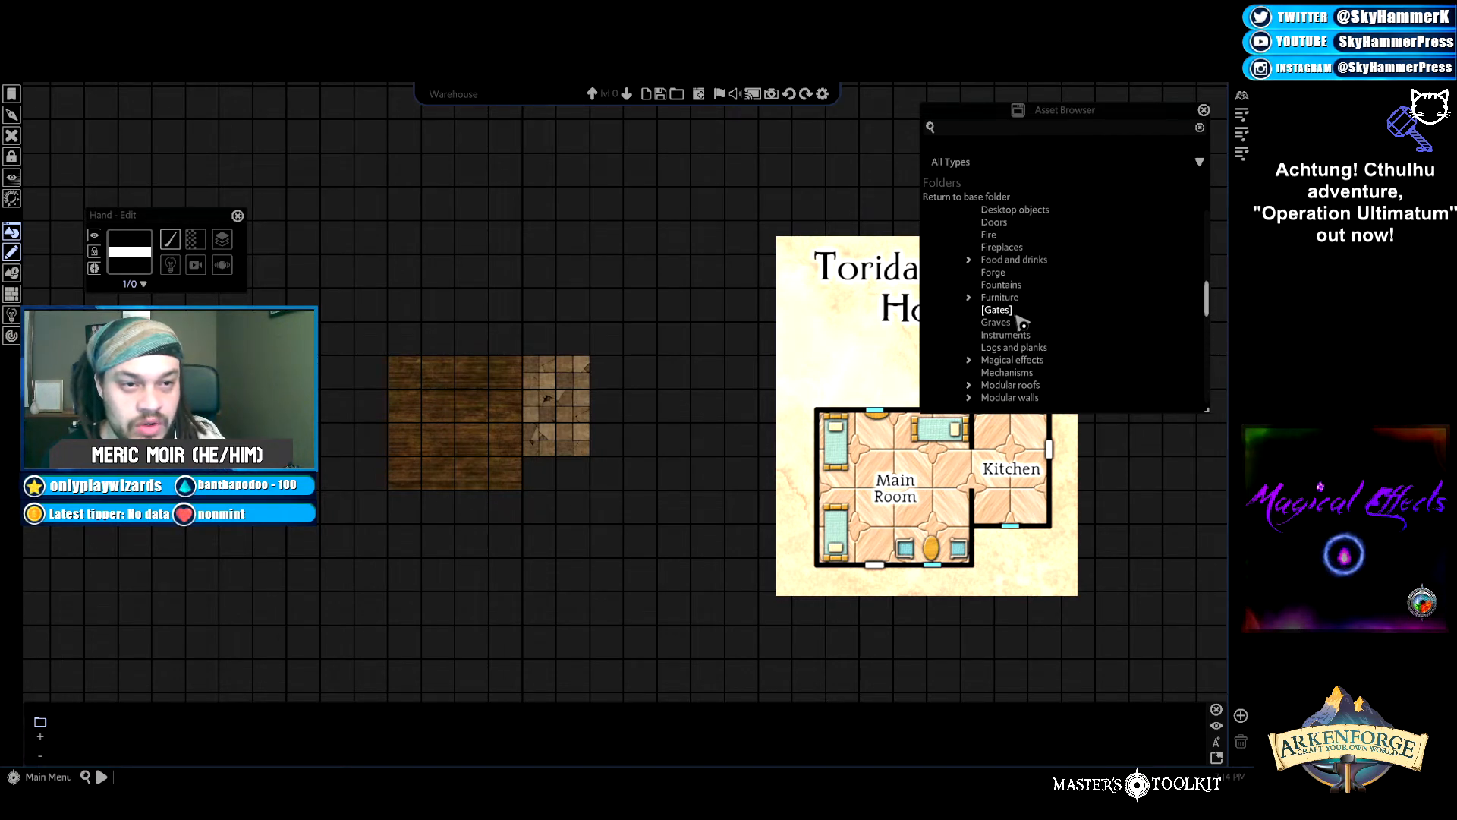
pyautogui.scroll(8, 1021, 325)
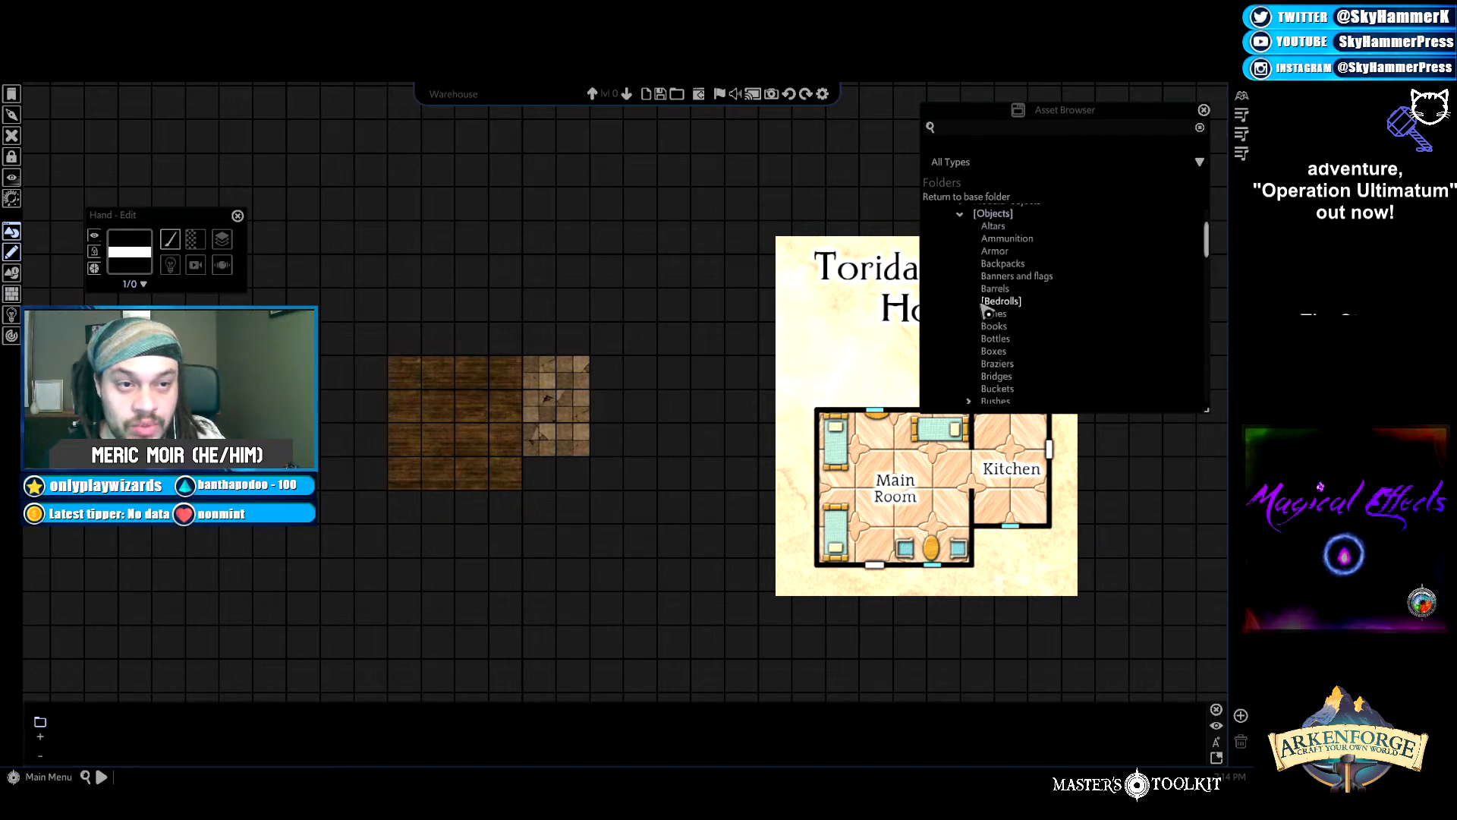
pyautogui.click(961, 295)
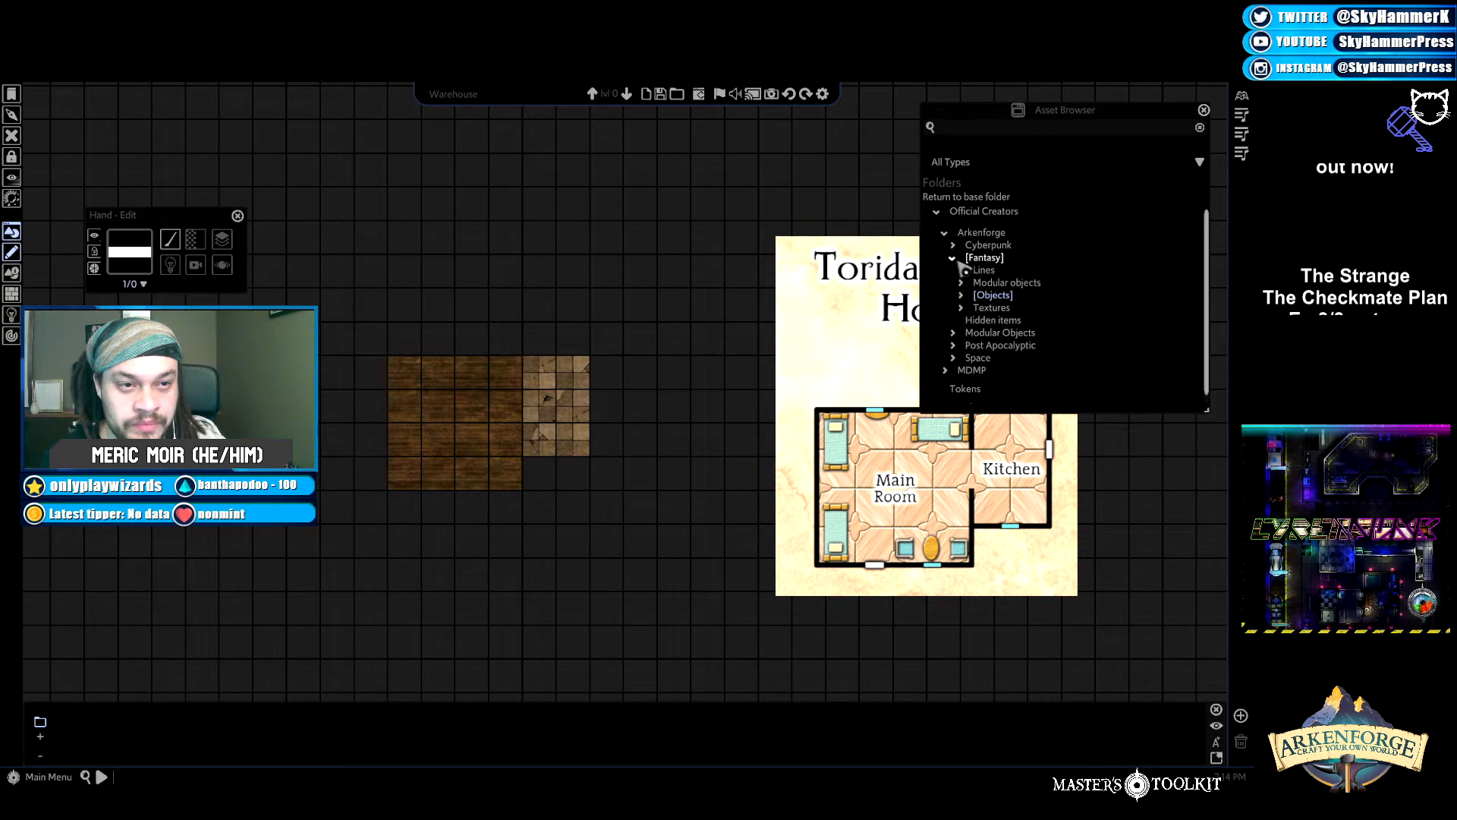
# Check the Fantasy Textures folder and reopen the Thin walls set in the Lines folder.
pyautogui.click(962, 309)
pyautogui.scroll(-5, 994, 305)
pyautogui.scroll(5, 996, 304)
pyautogui.click(962, 278)
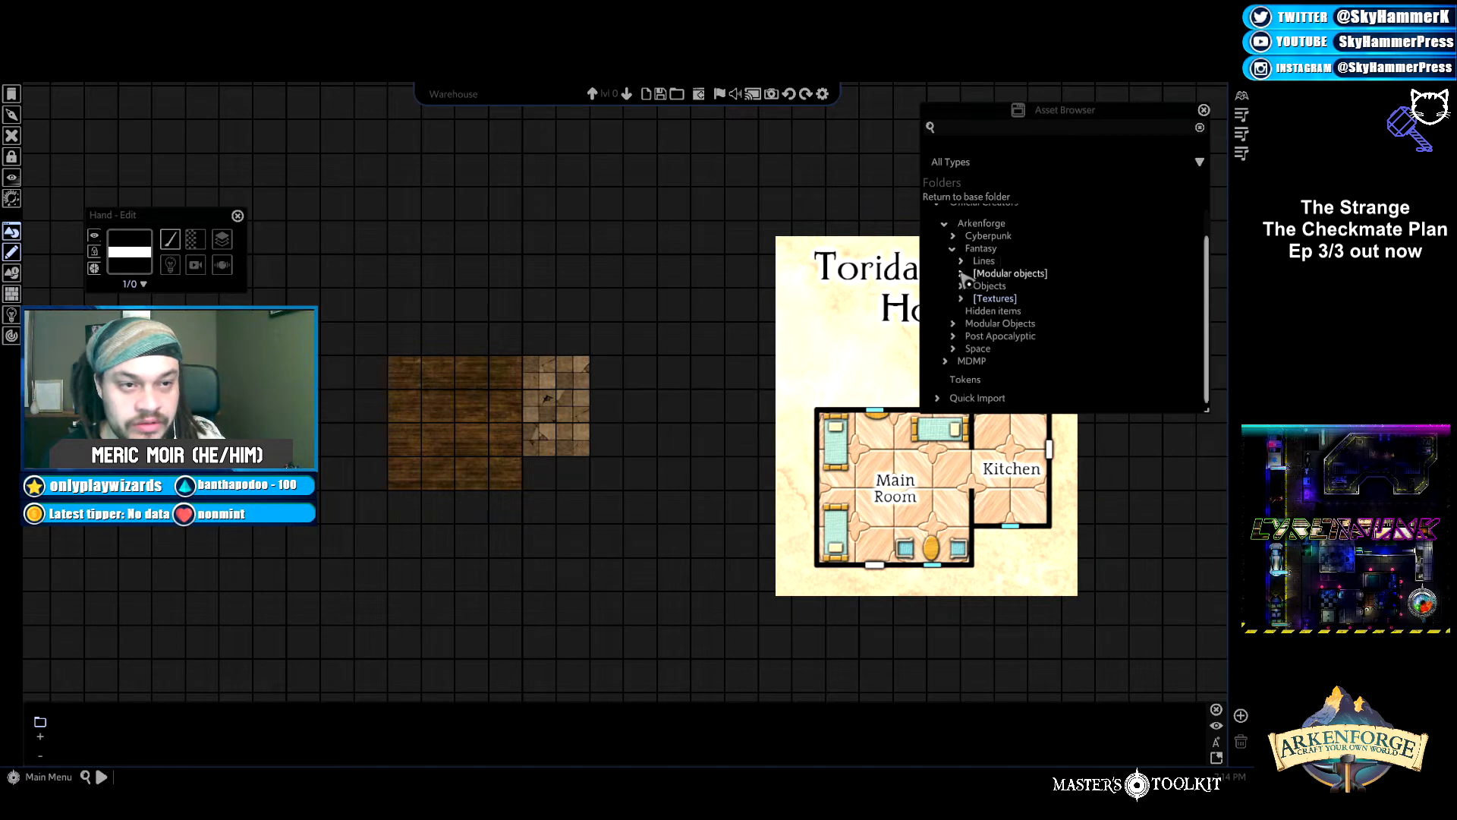
pyautogui.click(962, 260)
pyautogui.scroll(-3, 1016, 363)
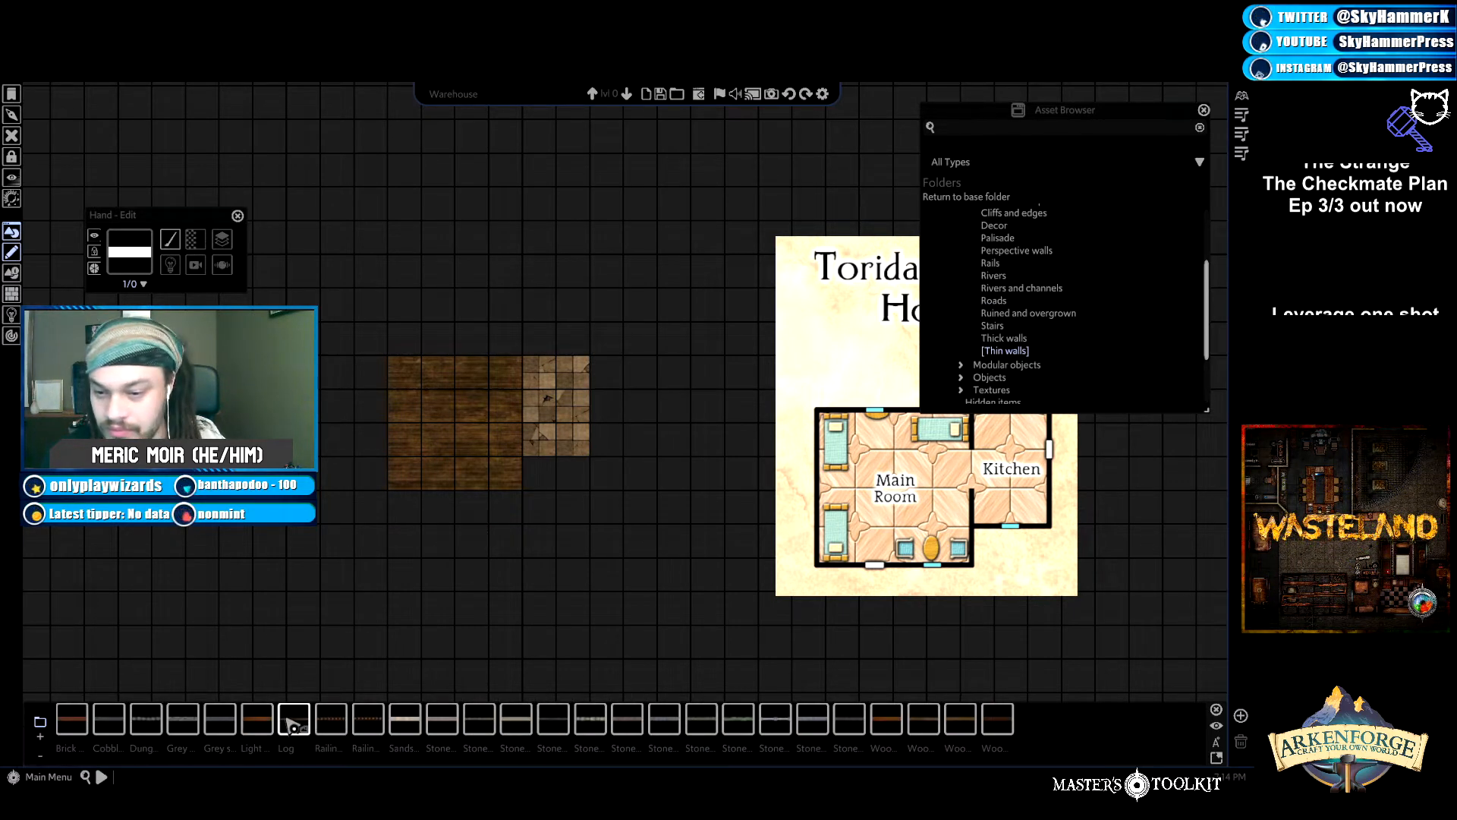
# Draw a straight wall along the left edge of the hardwood floor with the Light thin wall, leaving worldspace texture off.
pyautogui.click(257, 718)
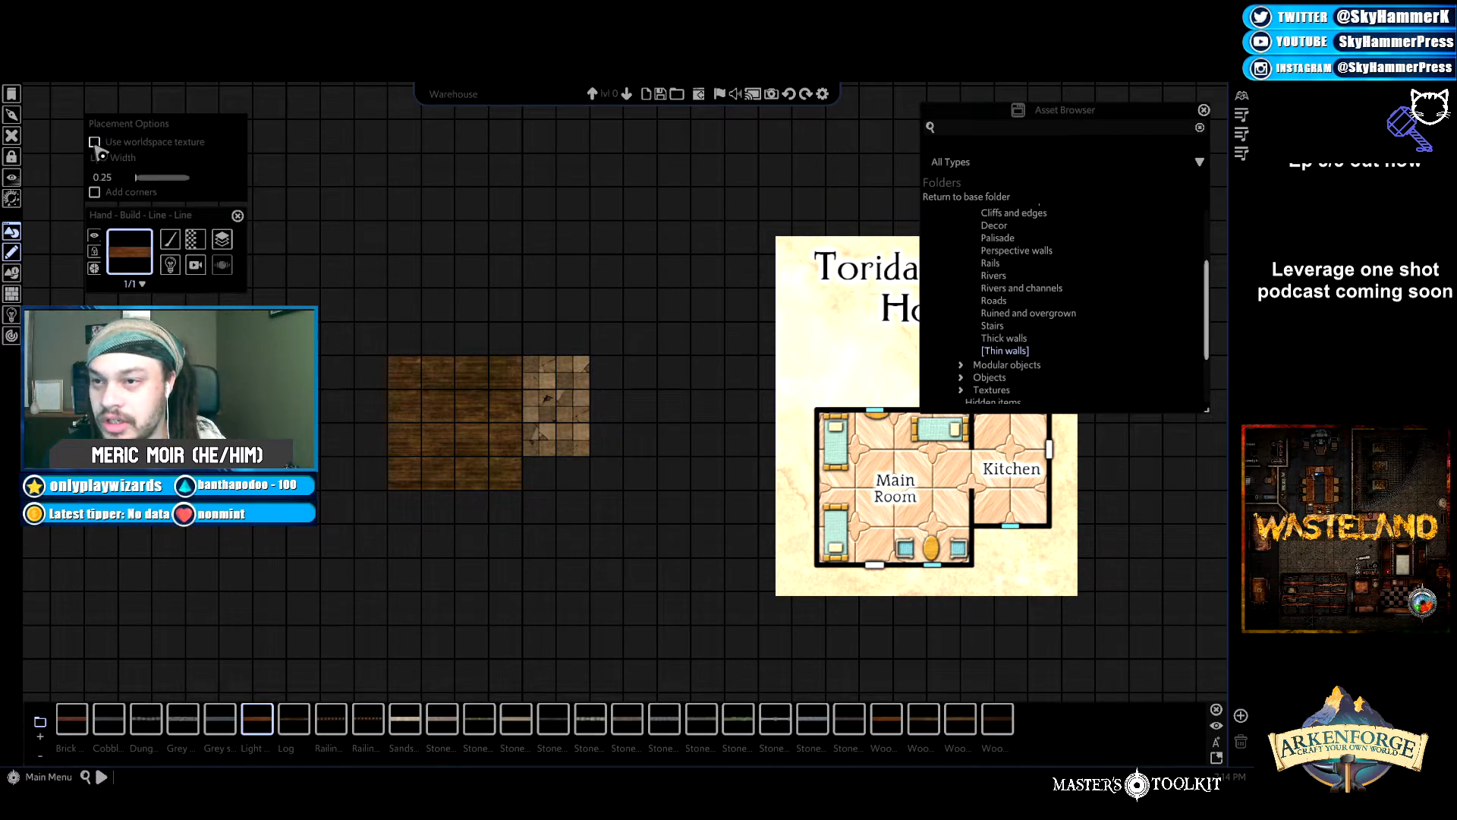
pyautogui.moveTo(387, 492); pyautogui.dragTo(600, 359)
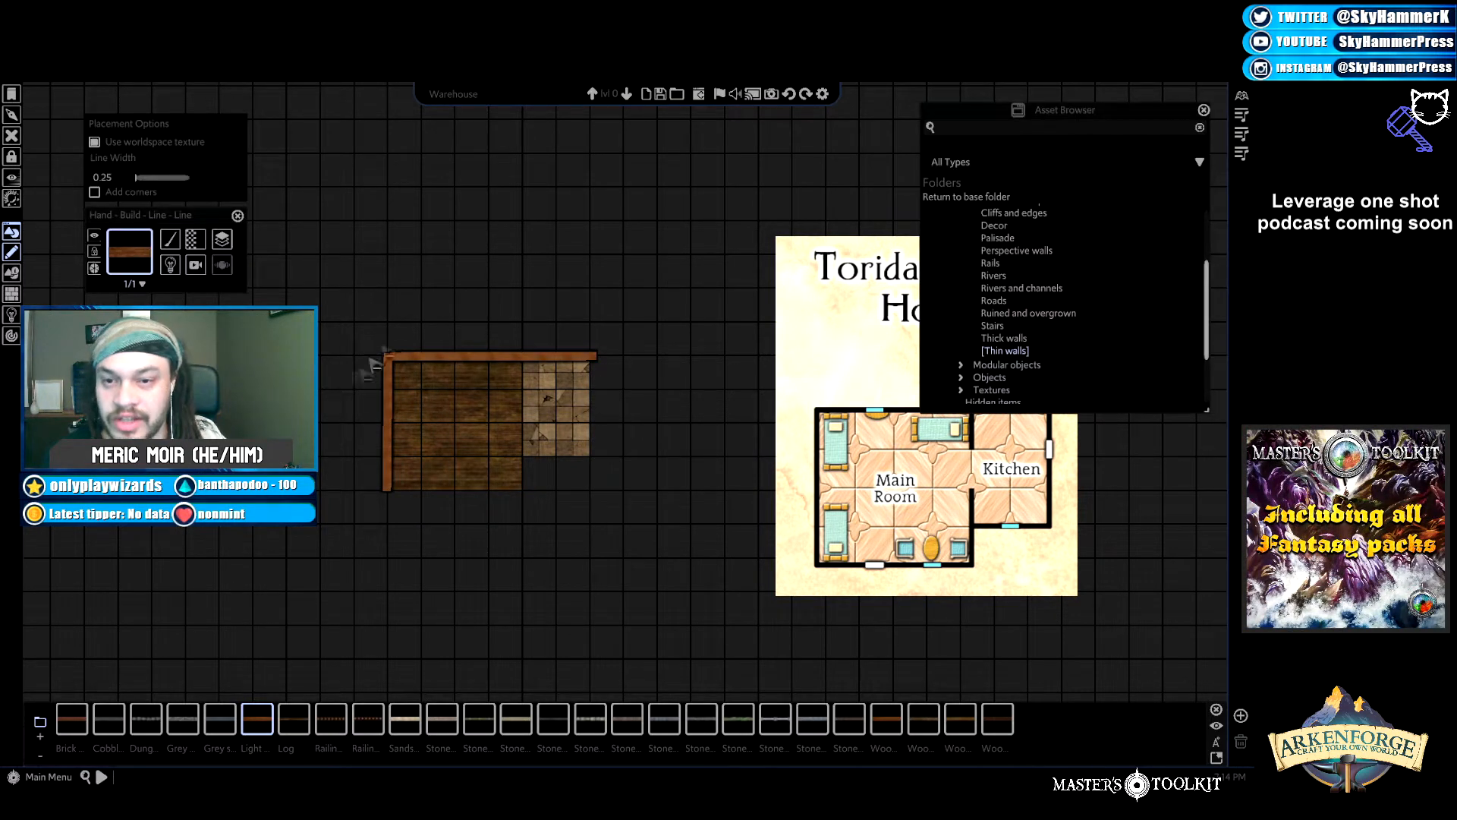
pyautogui.hotkey('ctrl', 'z')
pyautogui.hotkey('ctrl', 'z')
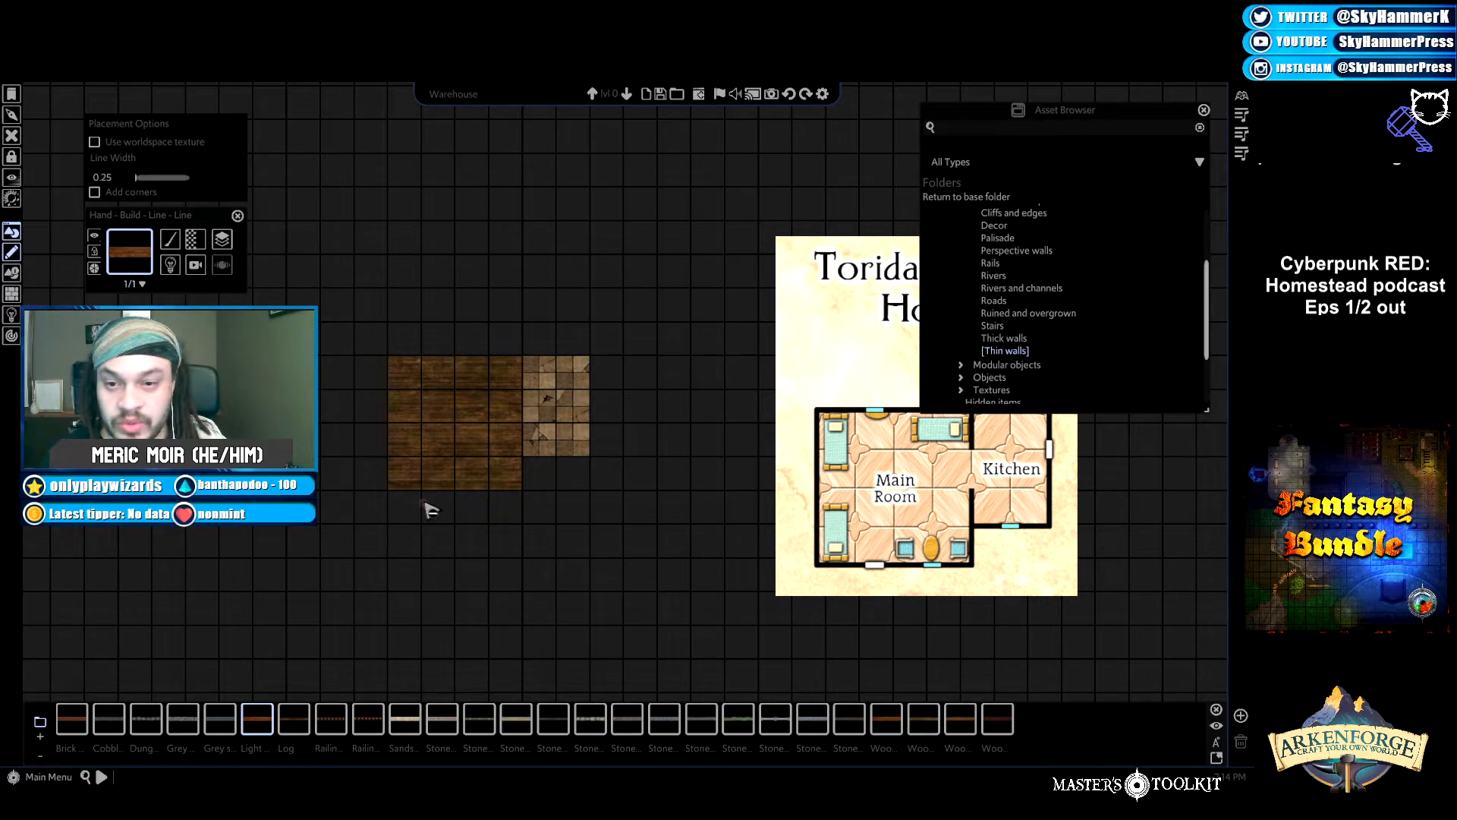
pyautogui.moveTo(389, 491); pyautogui.dragTo(395, 361)
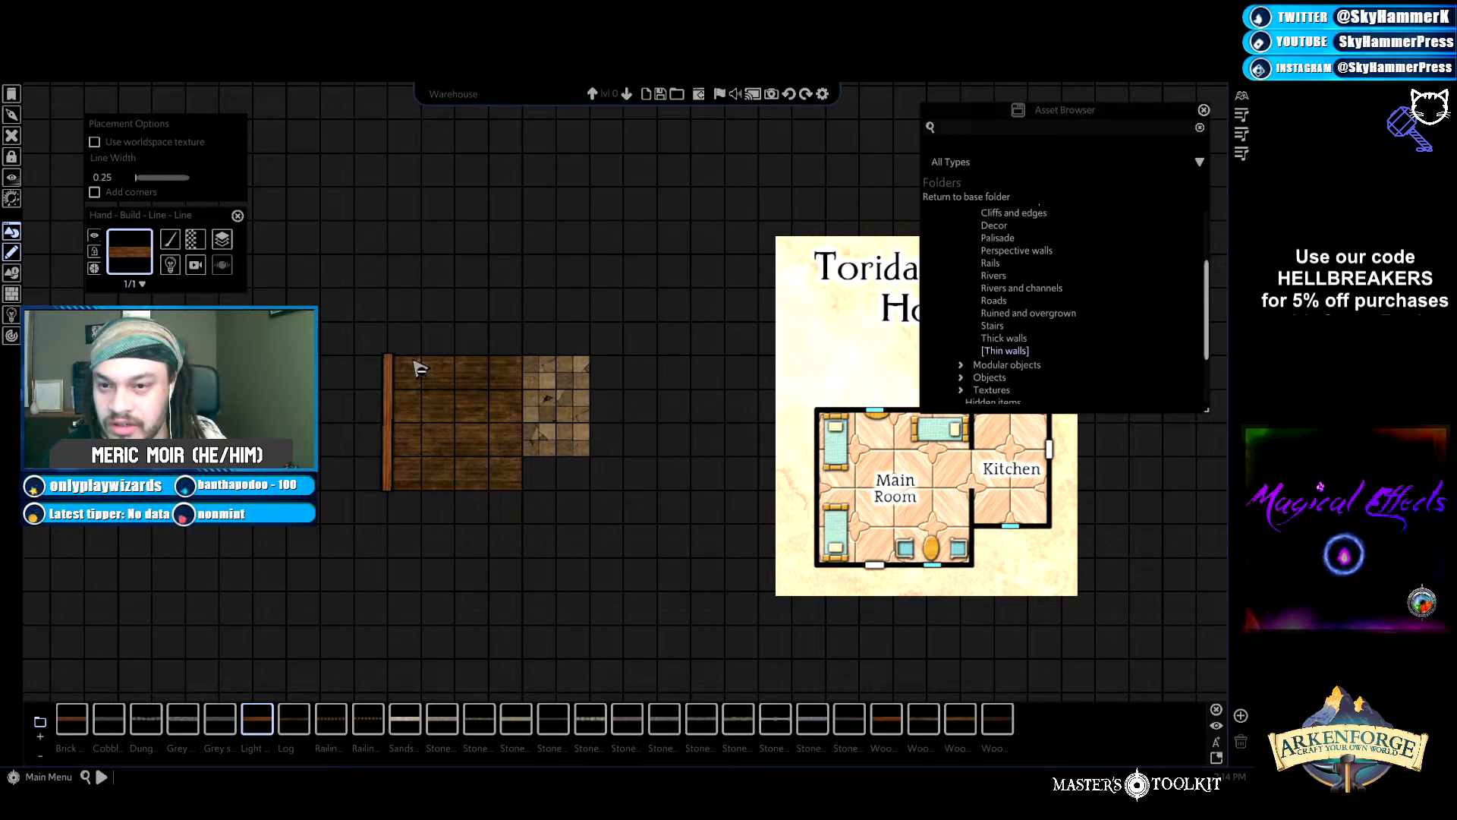
pyautogui.press('Escape')
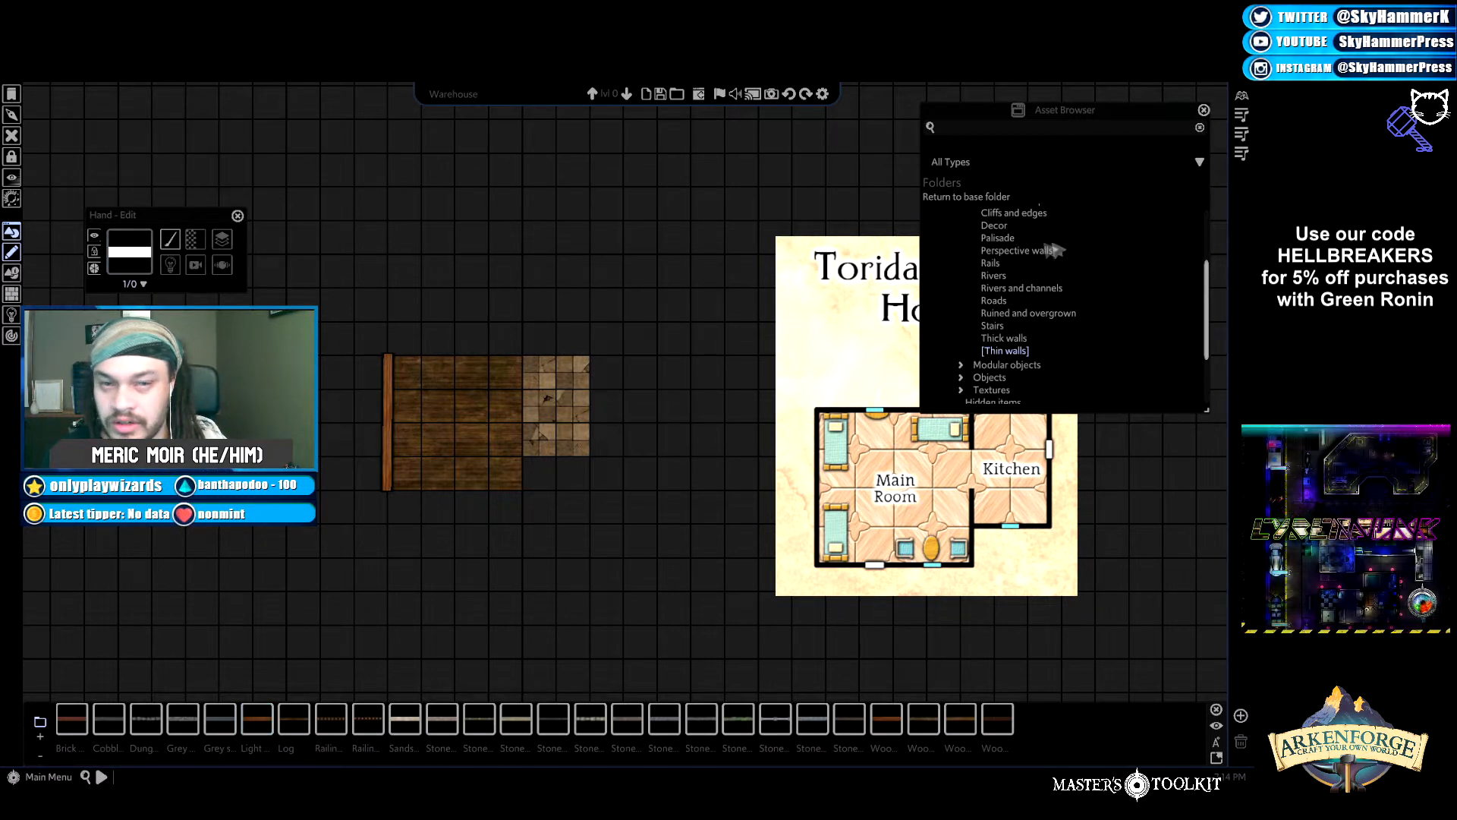
# Close the Fantasy Lines folder and open the Doors set in the Fantasy Objects folder.
pyautogui.scroll(3, 1052, 328)
pyautogui.click(983, 283)
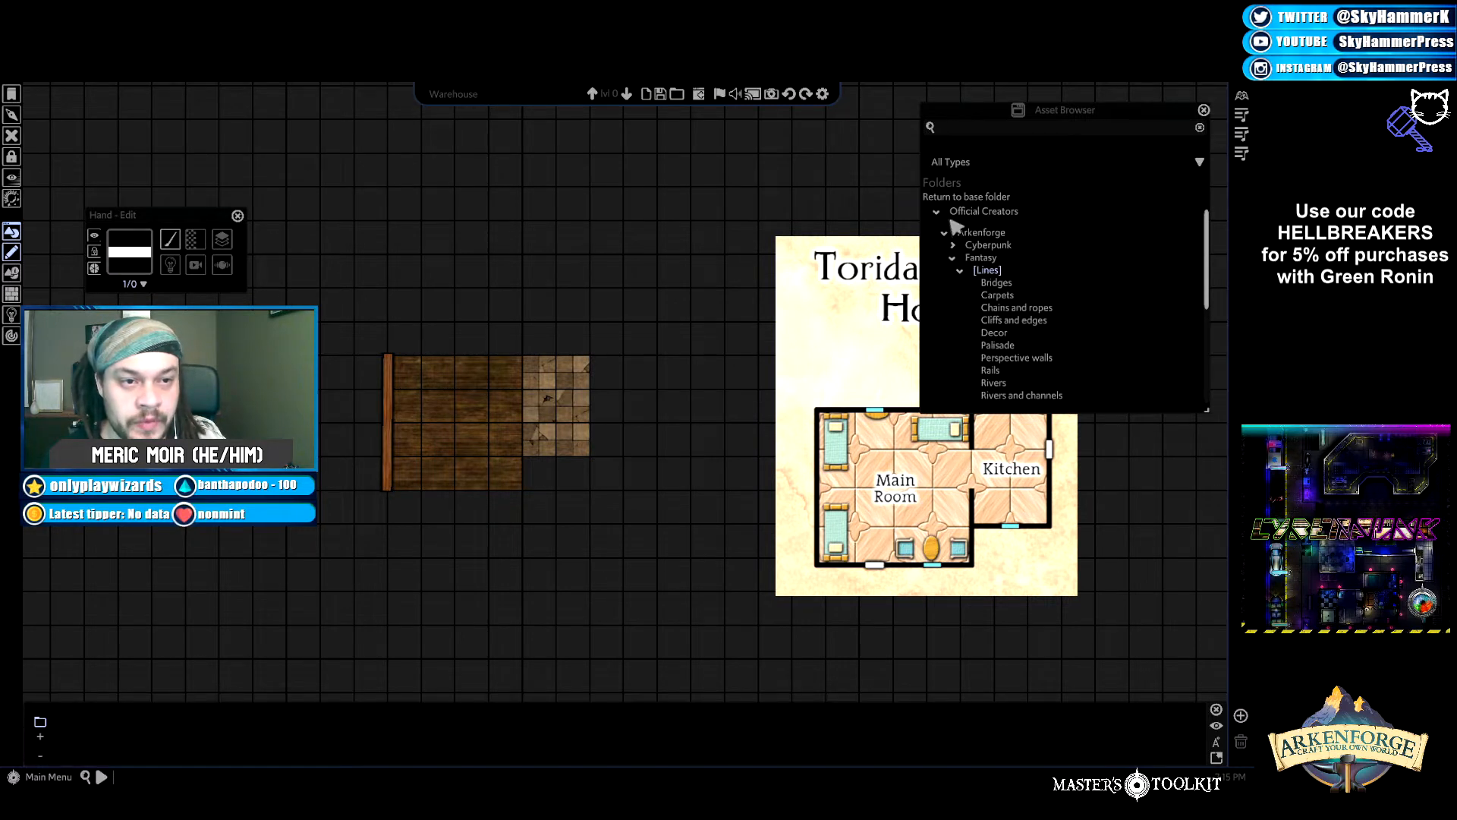
pyautogui.scroll(-3, 987, 303)
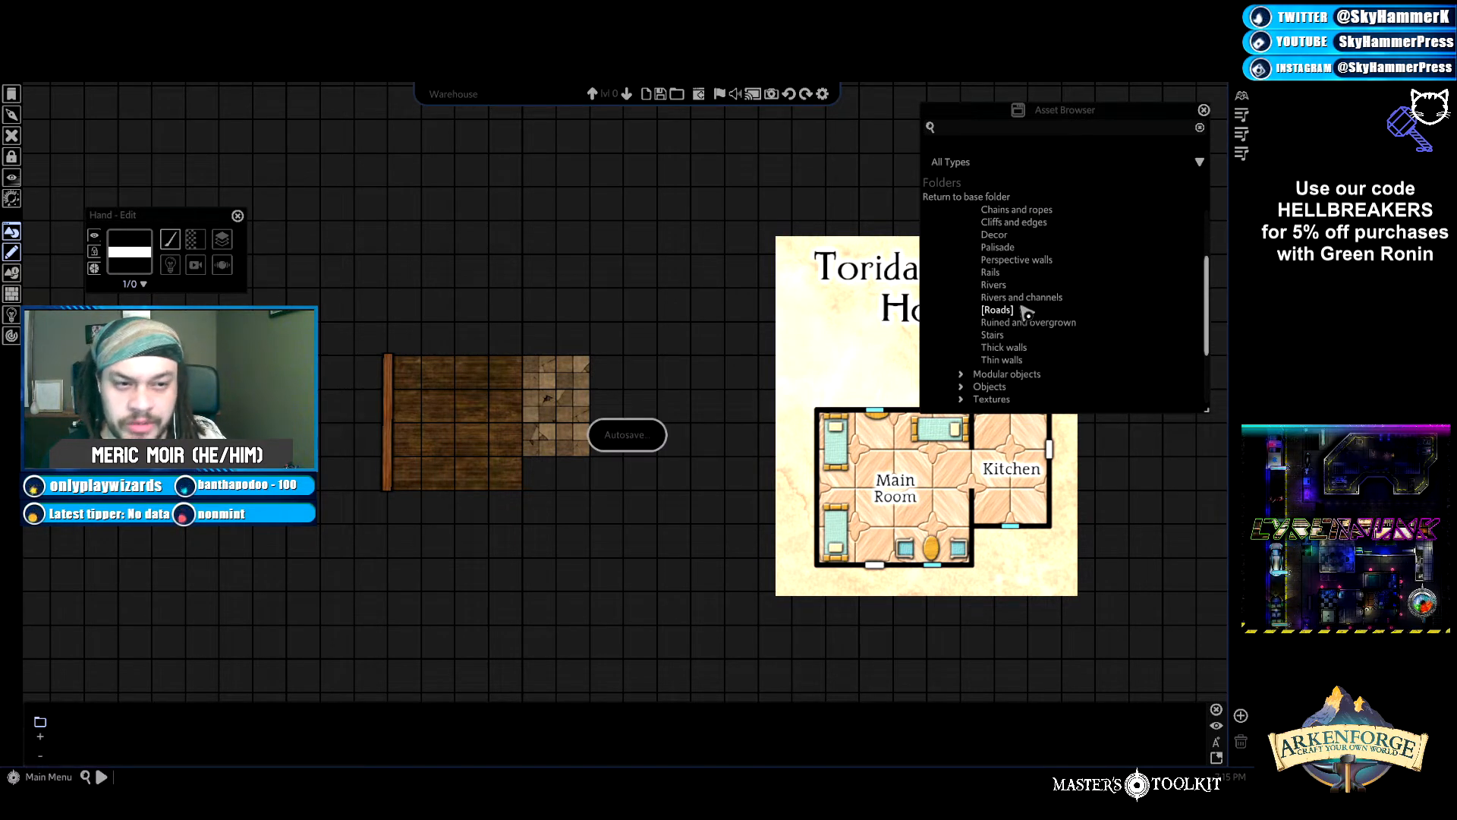
pyautogui.scroll(2, 1002, 334)
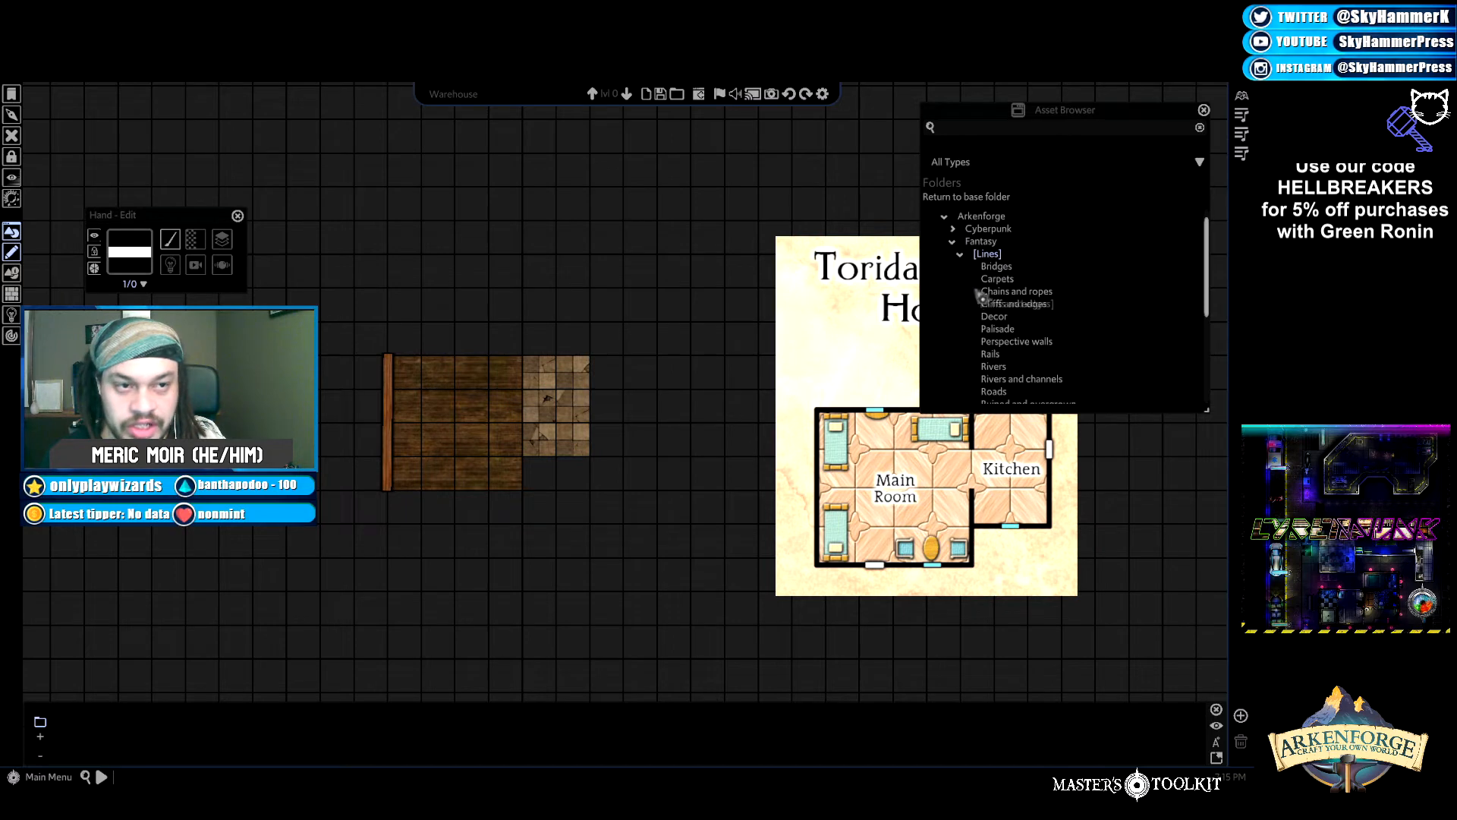
pyautogui.click(960, 255)
pyautogui.click(987, 286)
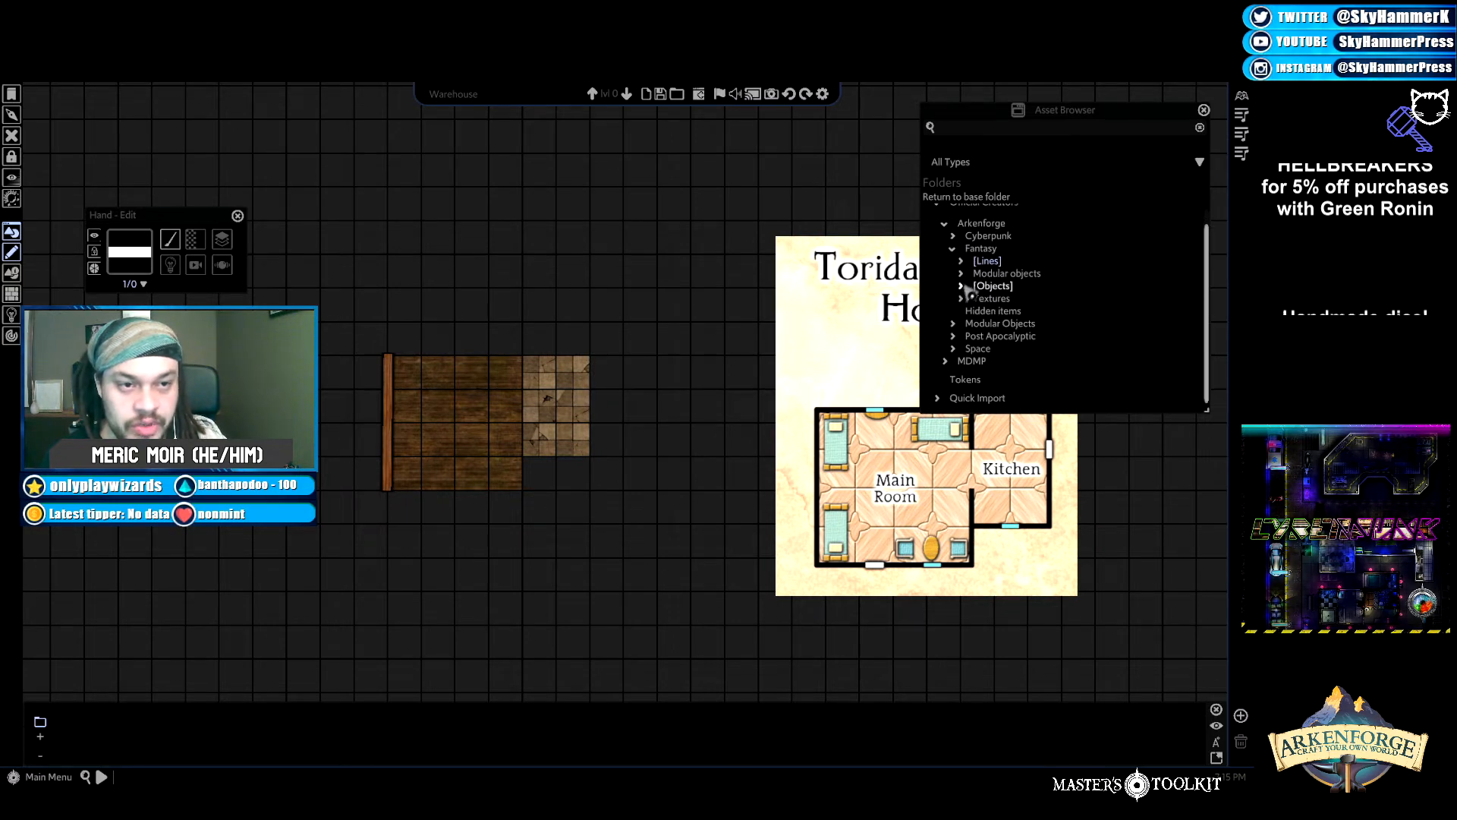
pyautogui.click(1043, 349)
pyautogui.scroll(-2, 1046, 351)
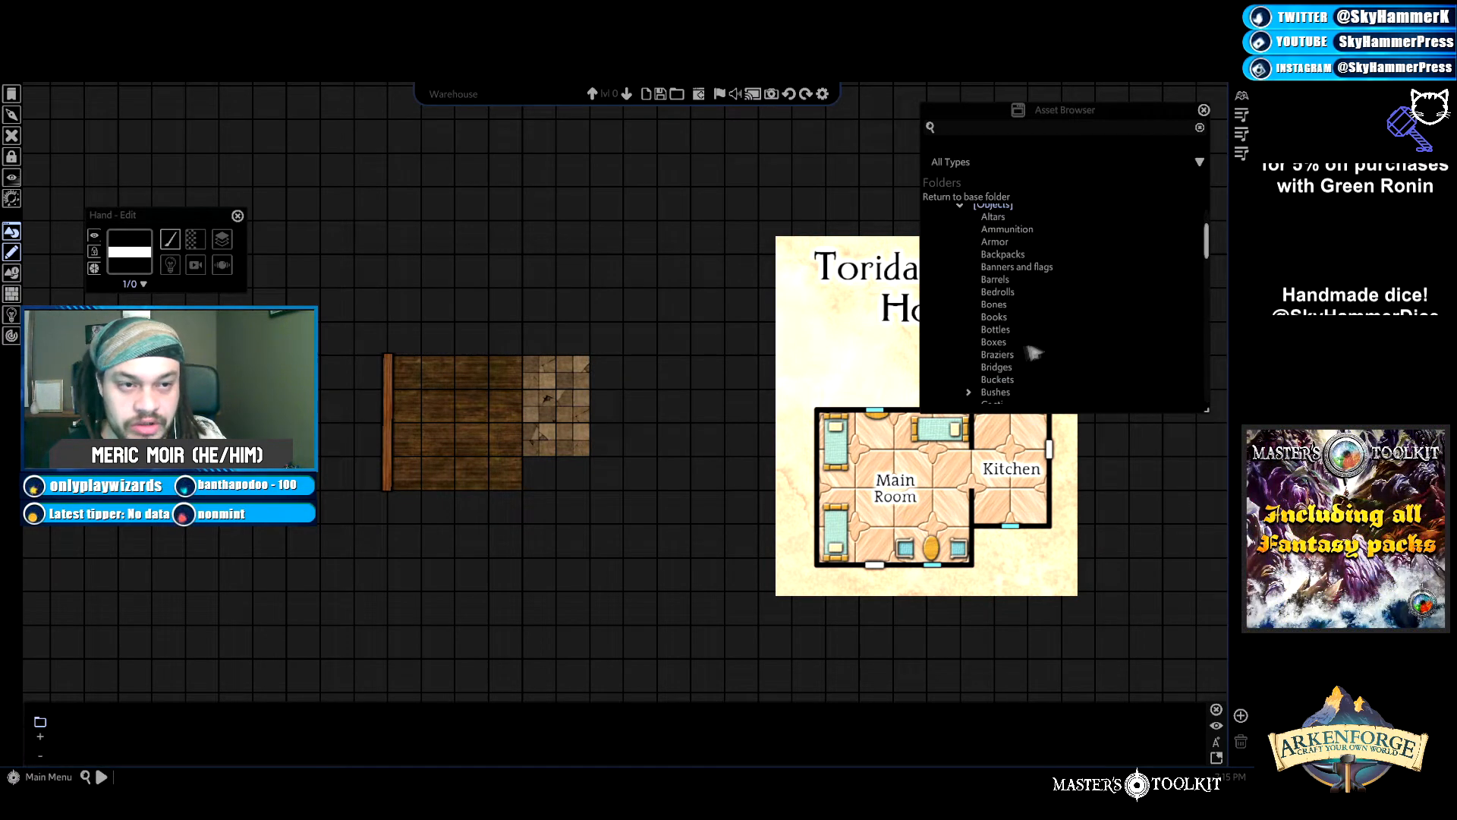
pyautogui.click(1002, 318)
pyautogui.scroll(-2, 1027, 325)
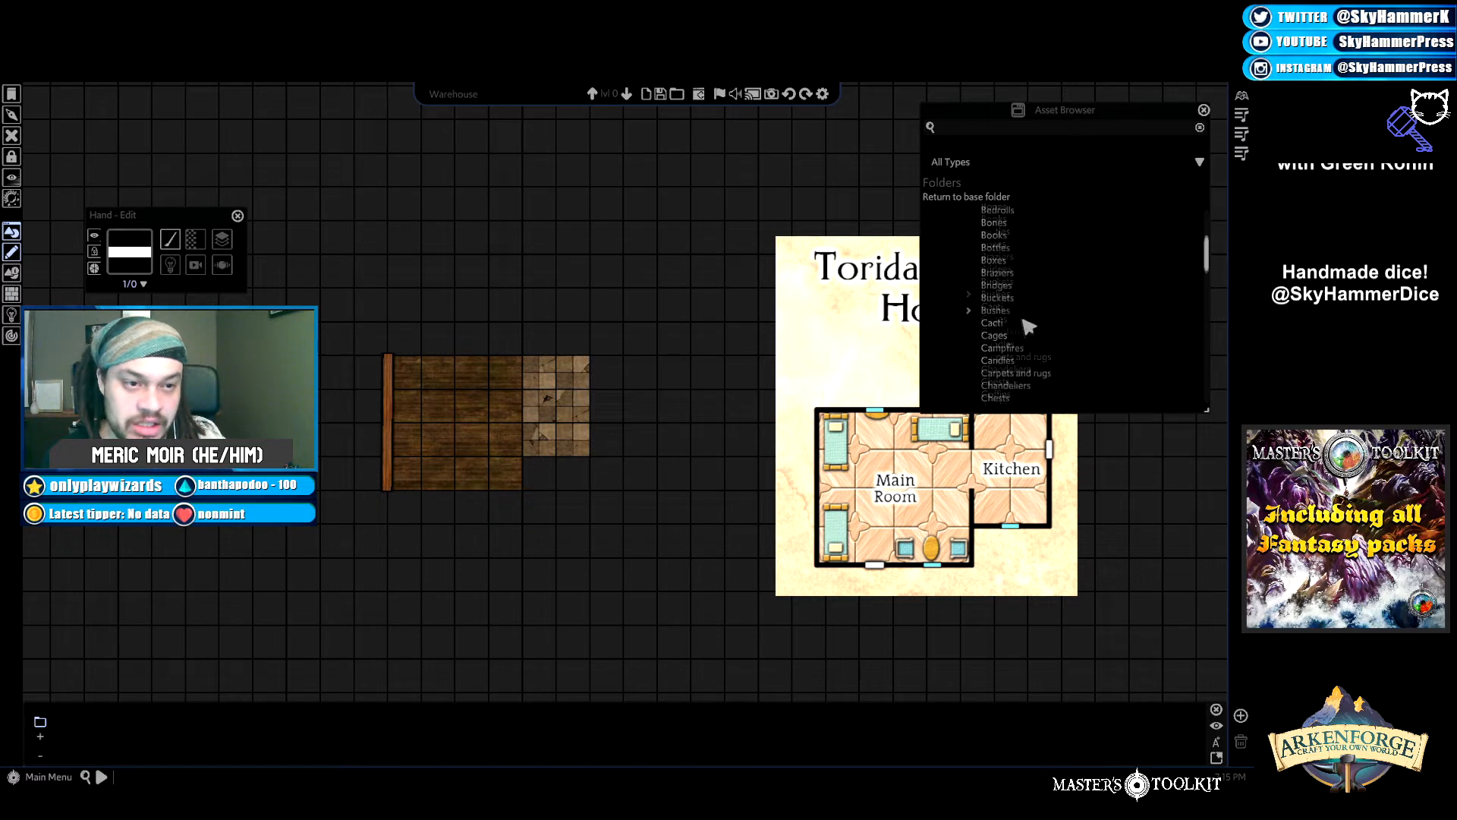
pyautogui.scroll(-4, 1000, 356)
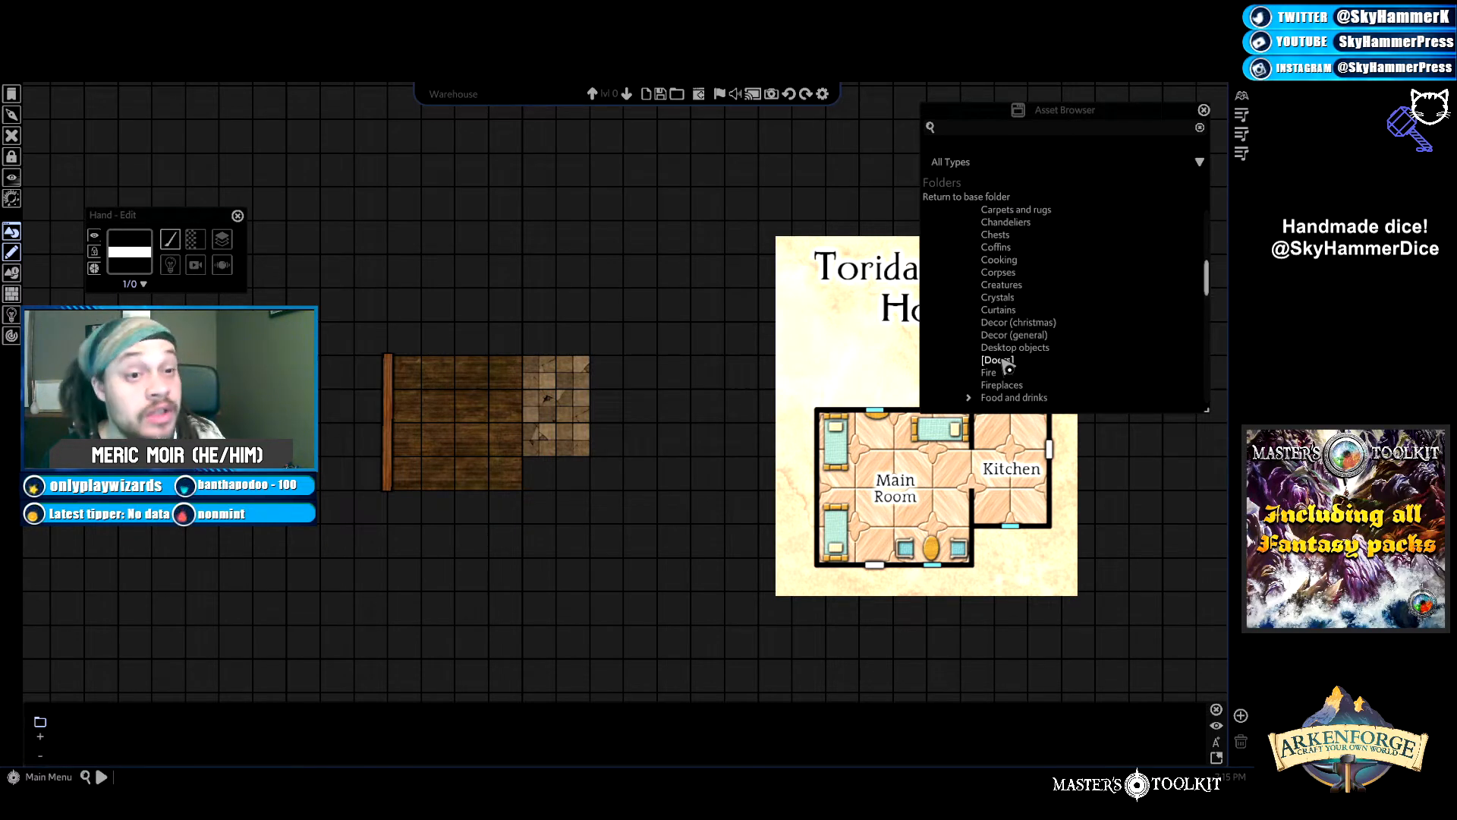
pyautogui.scroll(-1, 1008, 367)
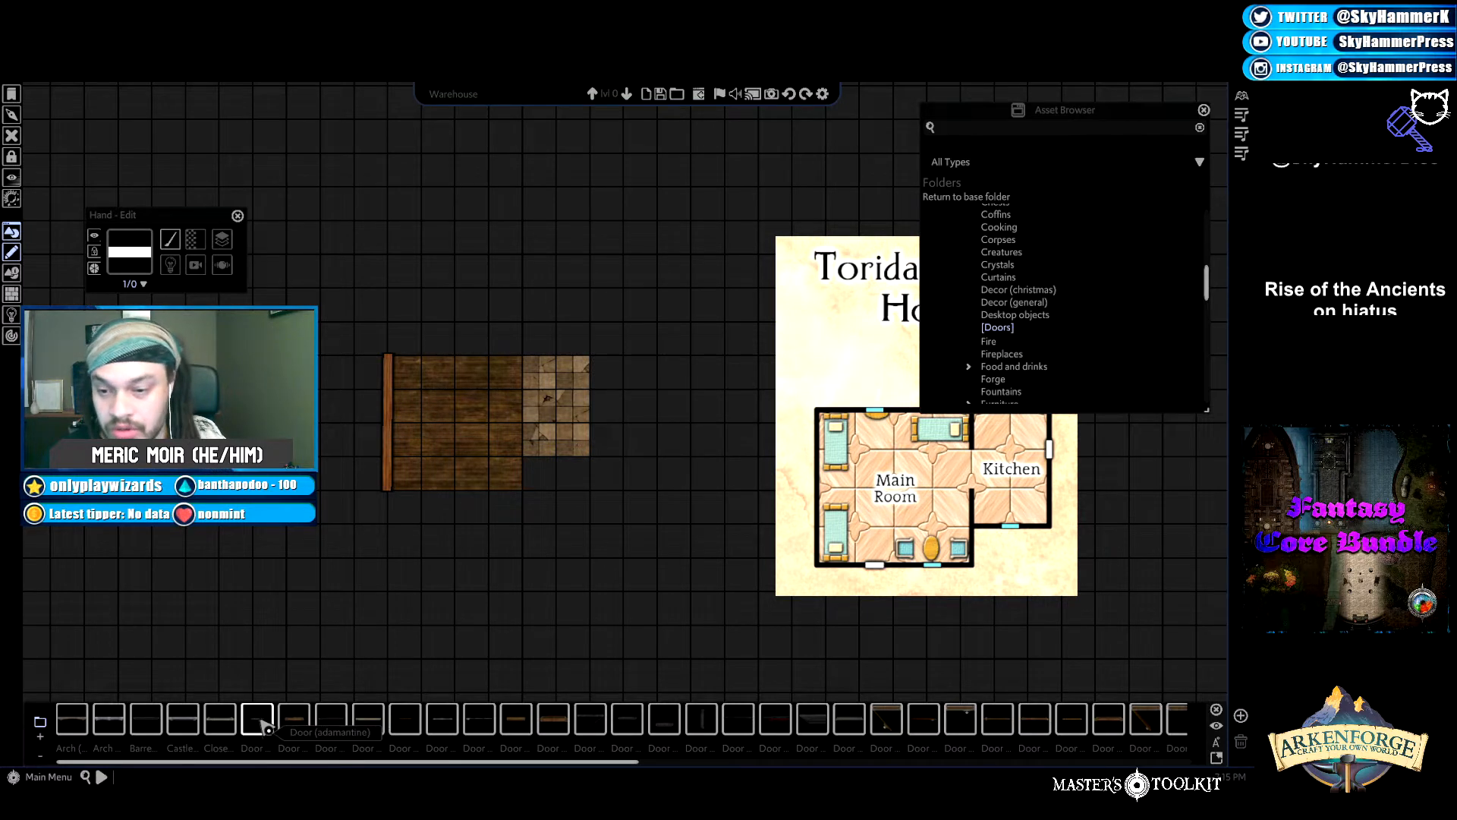
# Place one Door (broken) on the bottom edge of the hardwood floor, in its second grid square.
pyautogui.click(295, 719)
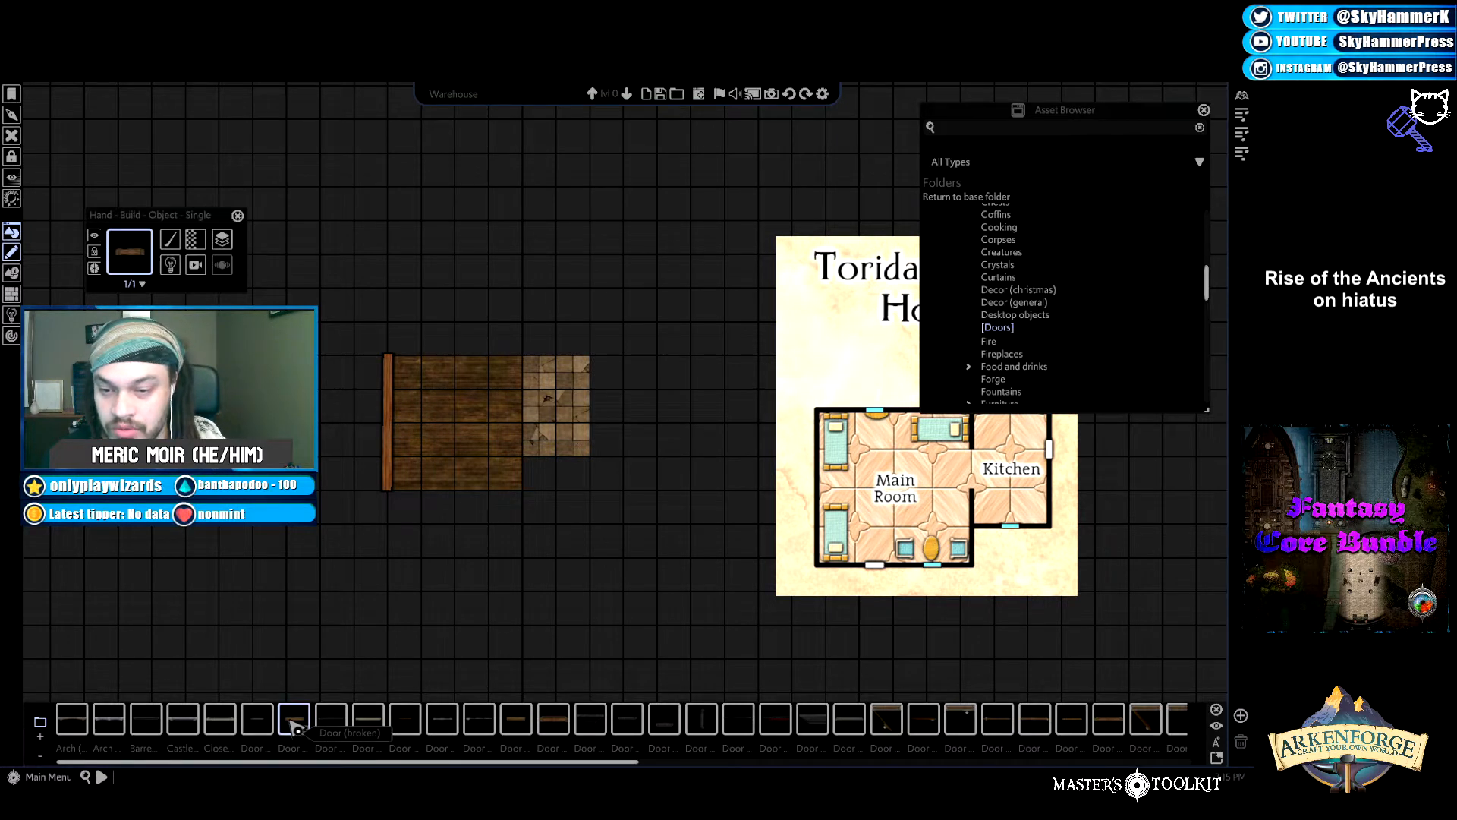
pyautogui.click(446, 495)
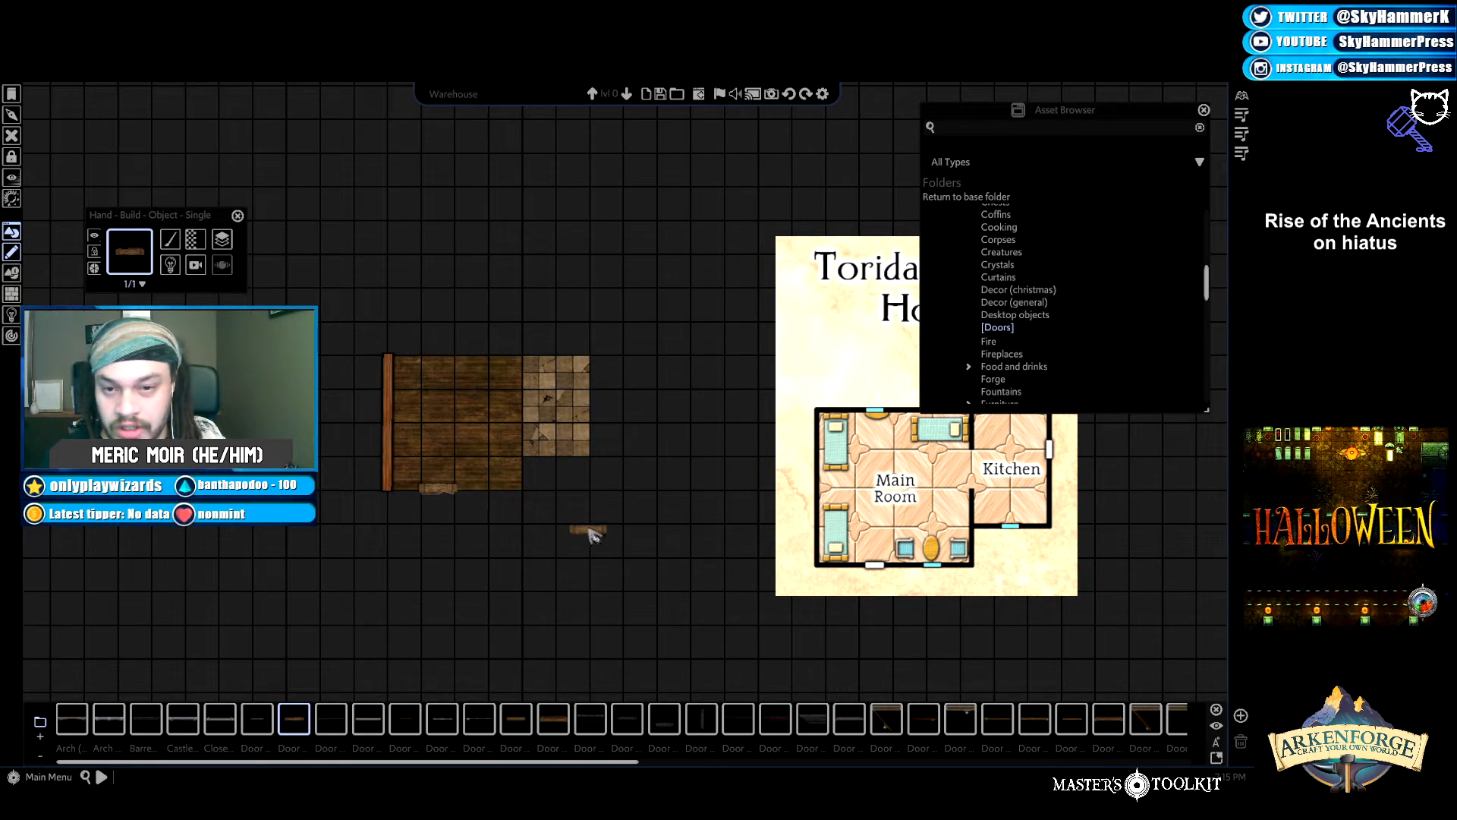
pyautogui.rightClick(608, 479)
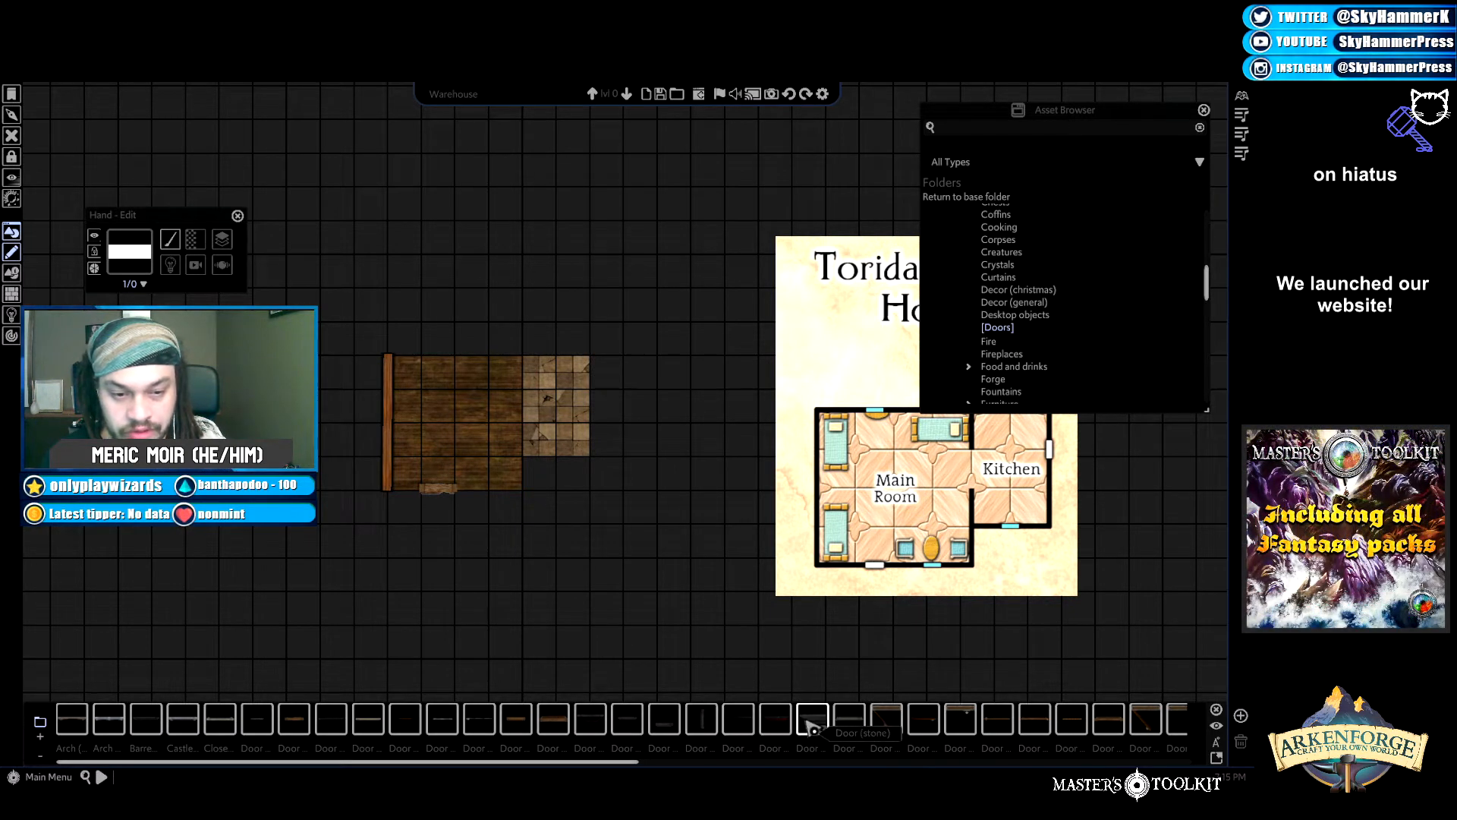
# Place a plain wooden door on the tile floor and rotate it to stand vertically.
pyautogui.click(1025, 725)
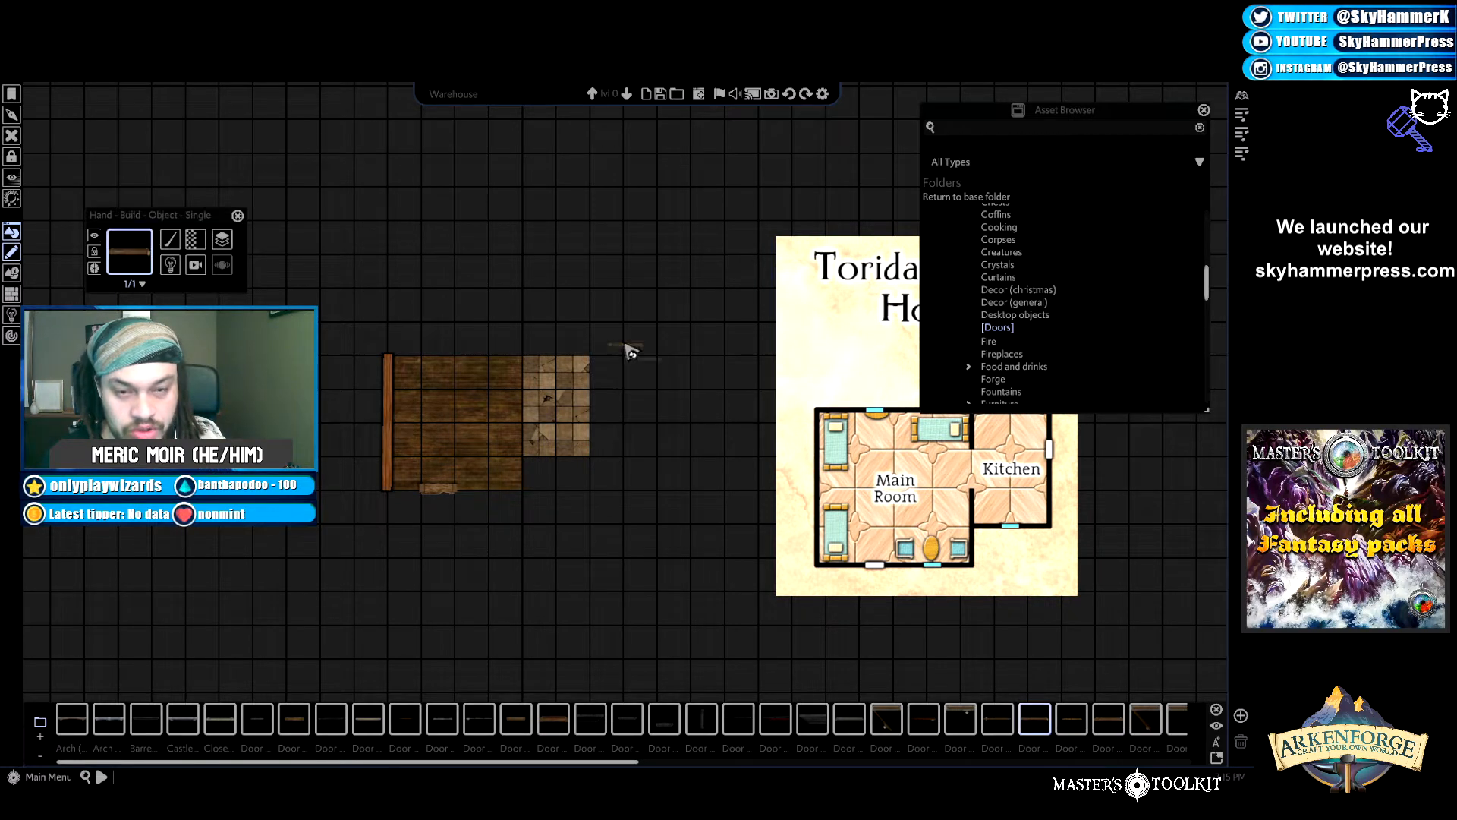
pyautogui.rightClick(591, 410)
pyautogui.click(580, 427)
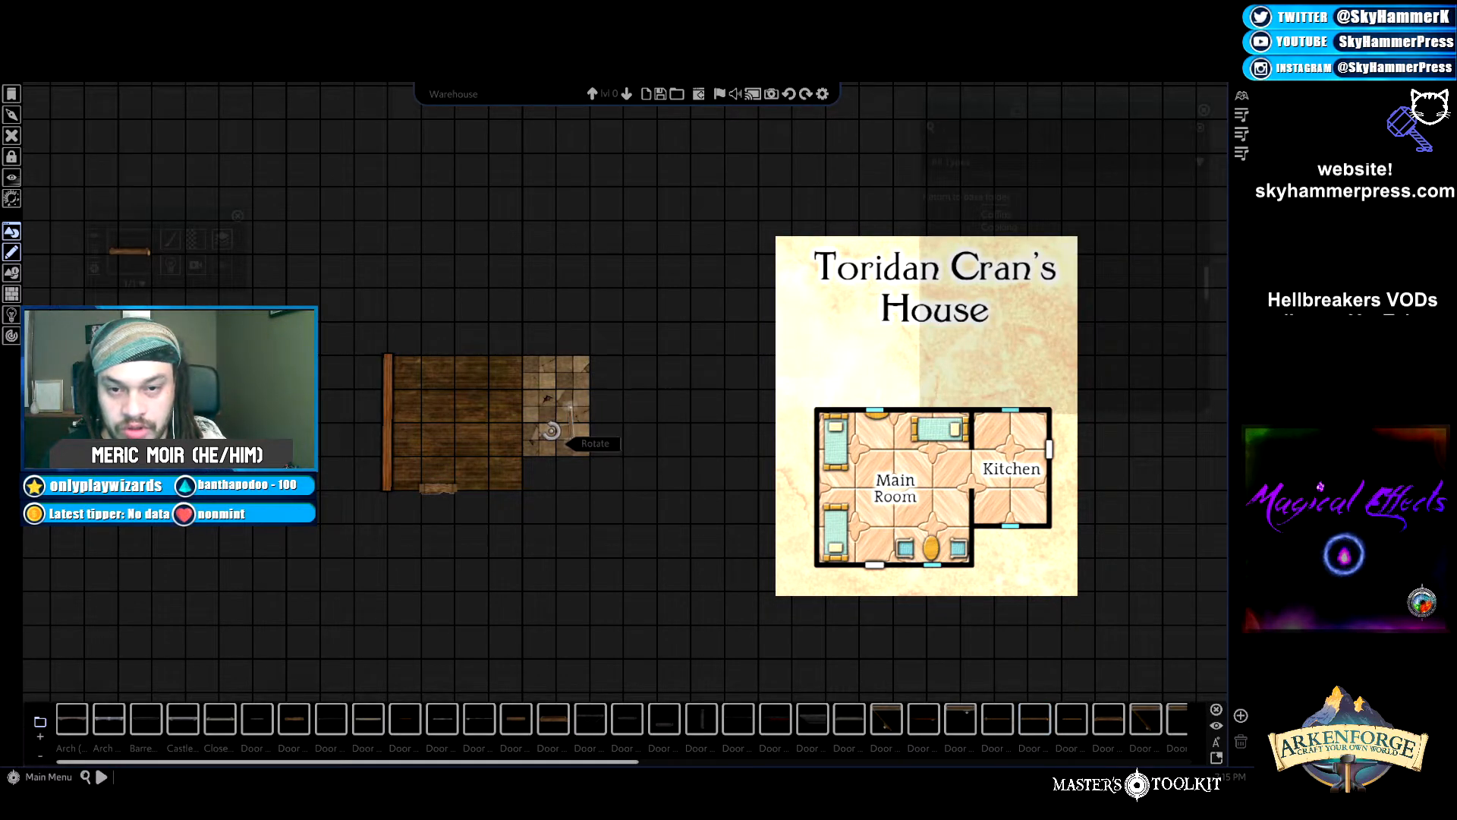
pyautogui.click(548, 429)
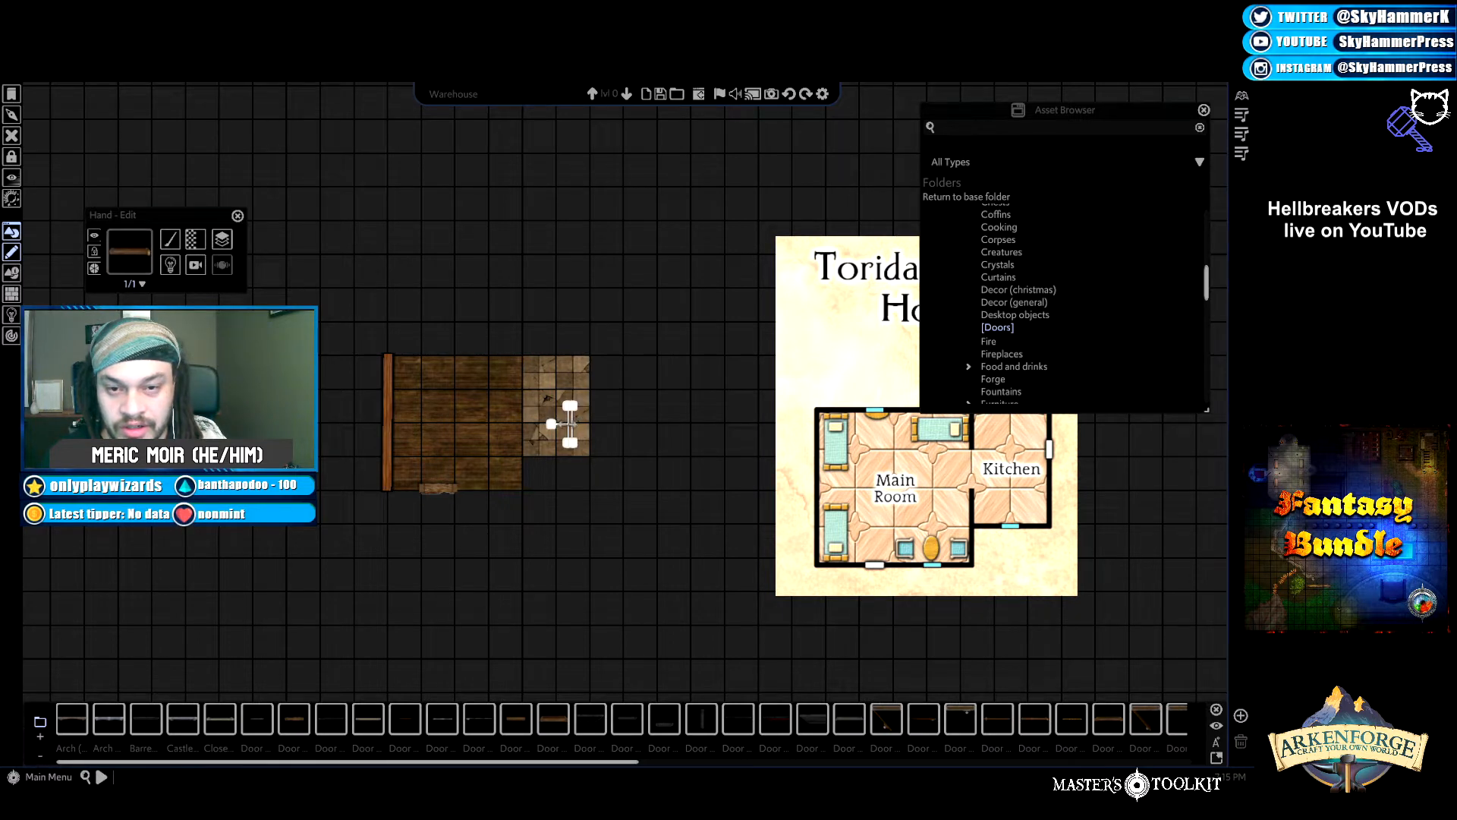
# Move the vertical door onto the right edge of the tile floor, aligned with its middle grid square.
pyautogui.moveTo(568, 427)
pyautogui.mouseDown()
pyautogui.moveTo(687, 436)
pyautogui.moveTo(581, 435)
pyautogui.mouseUp()
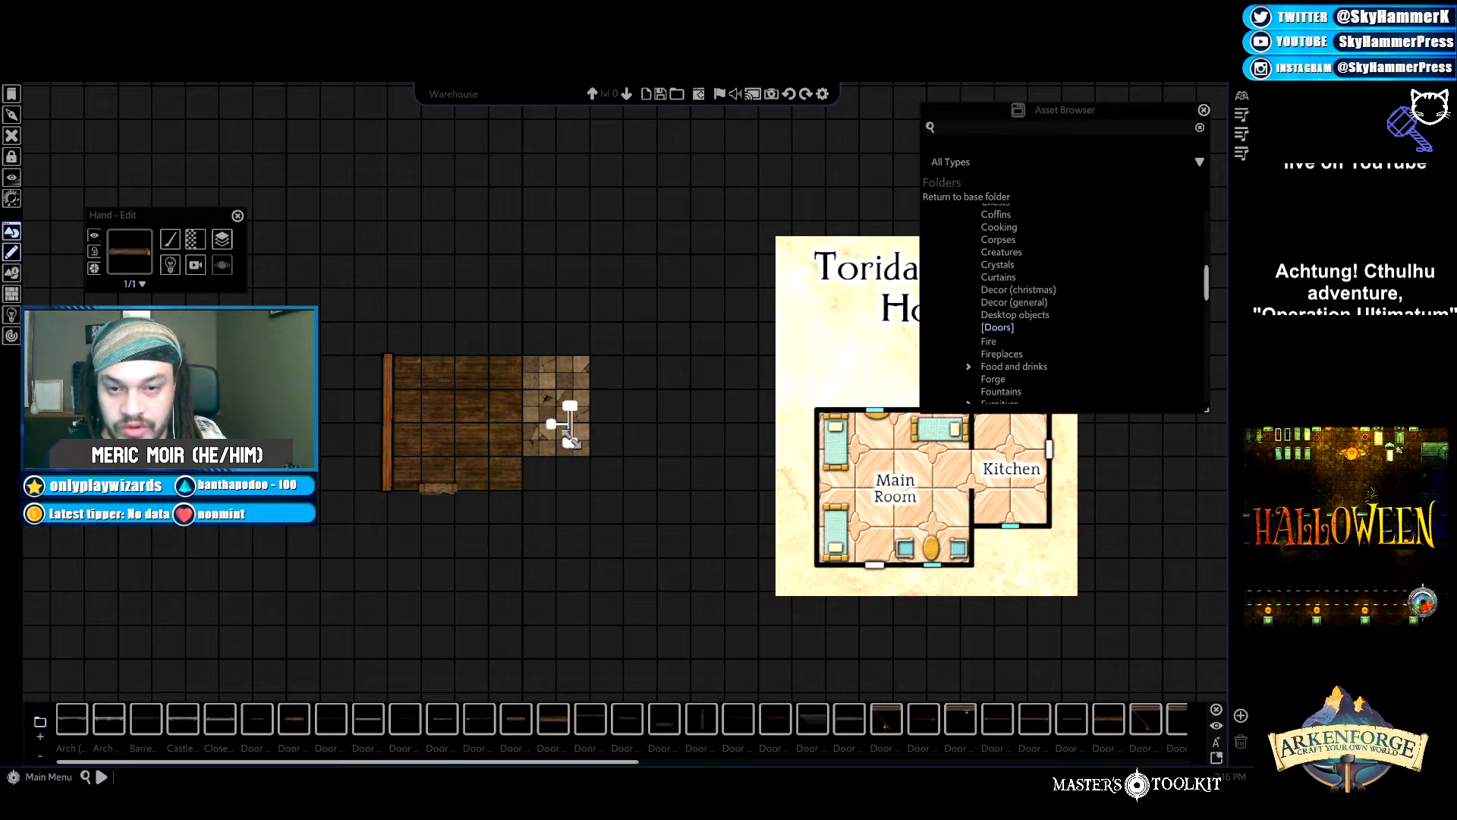
pyautogui.press('Right')
pyautogui.press('Up')
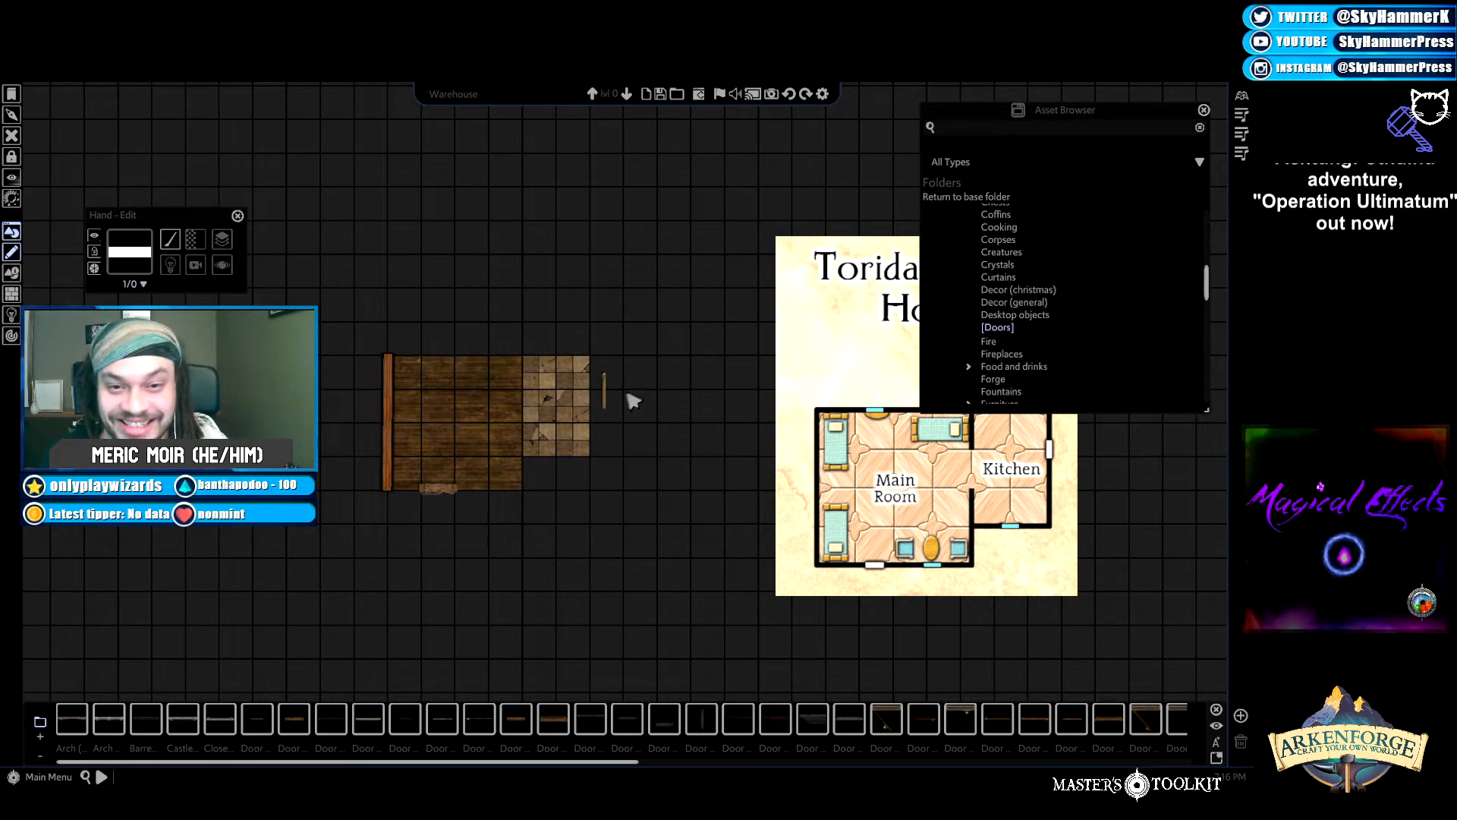
pyautogui.moveTo(603, 393); pyautogui.dragTo(639, 347)
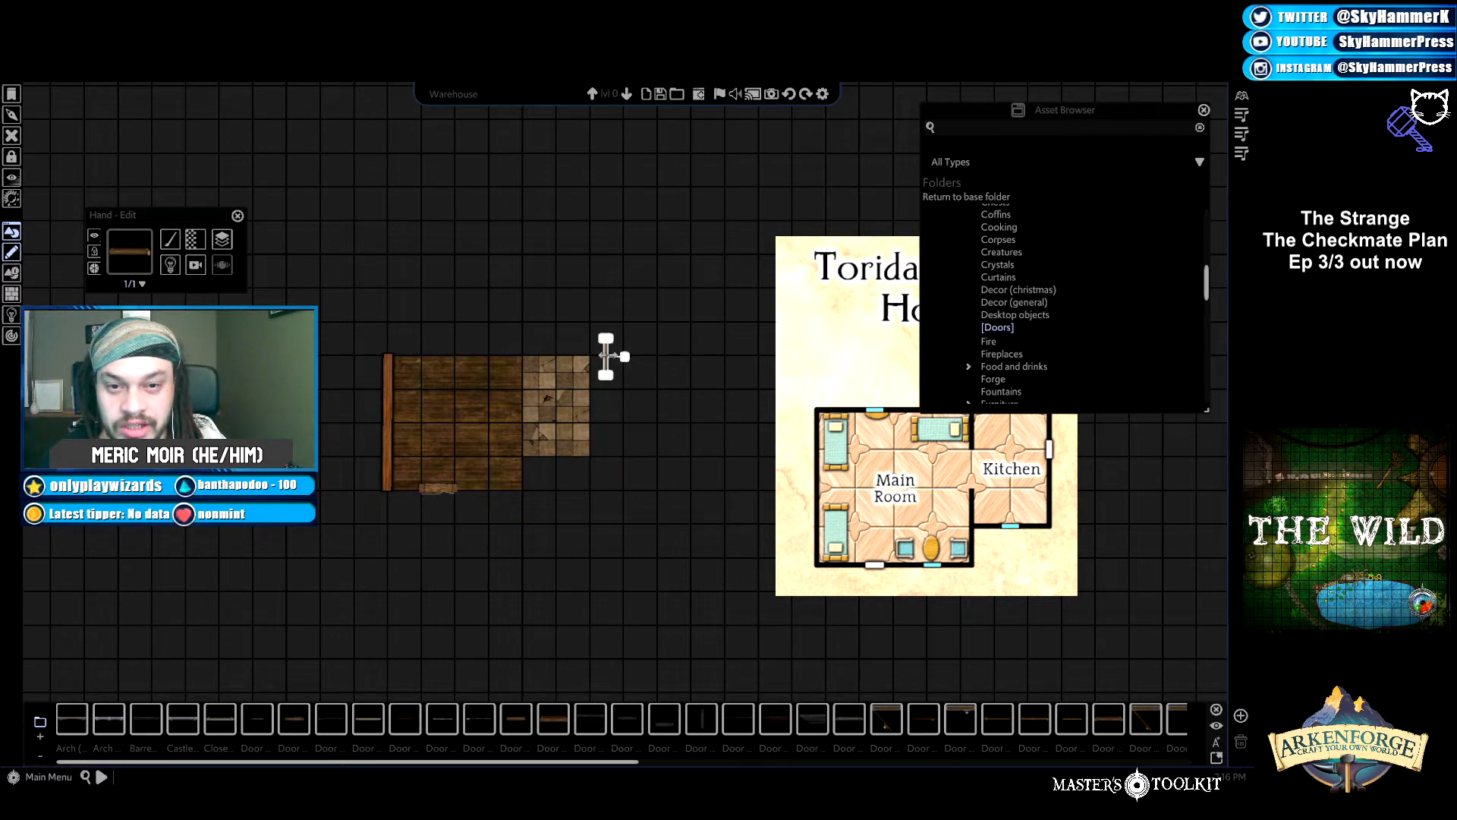
pyautogui.scroll(5, 603, 359)
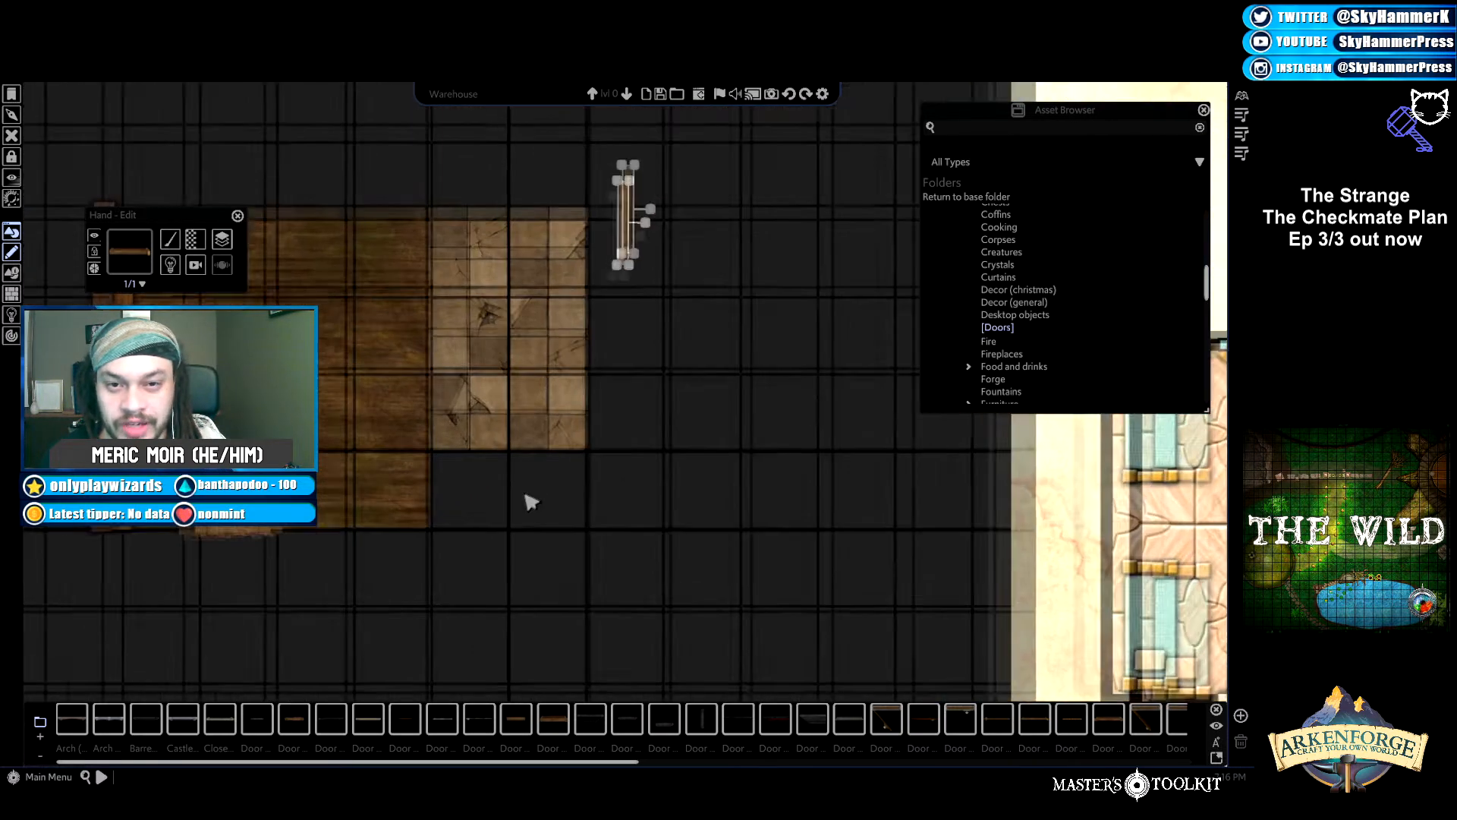
pyautogui.scroll(1, 670, 393)
pyautogui.press('w')
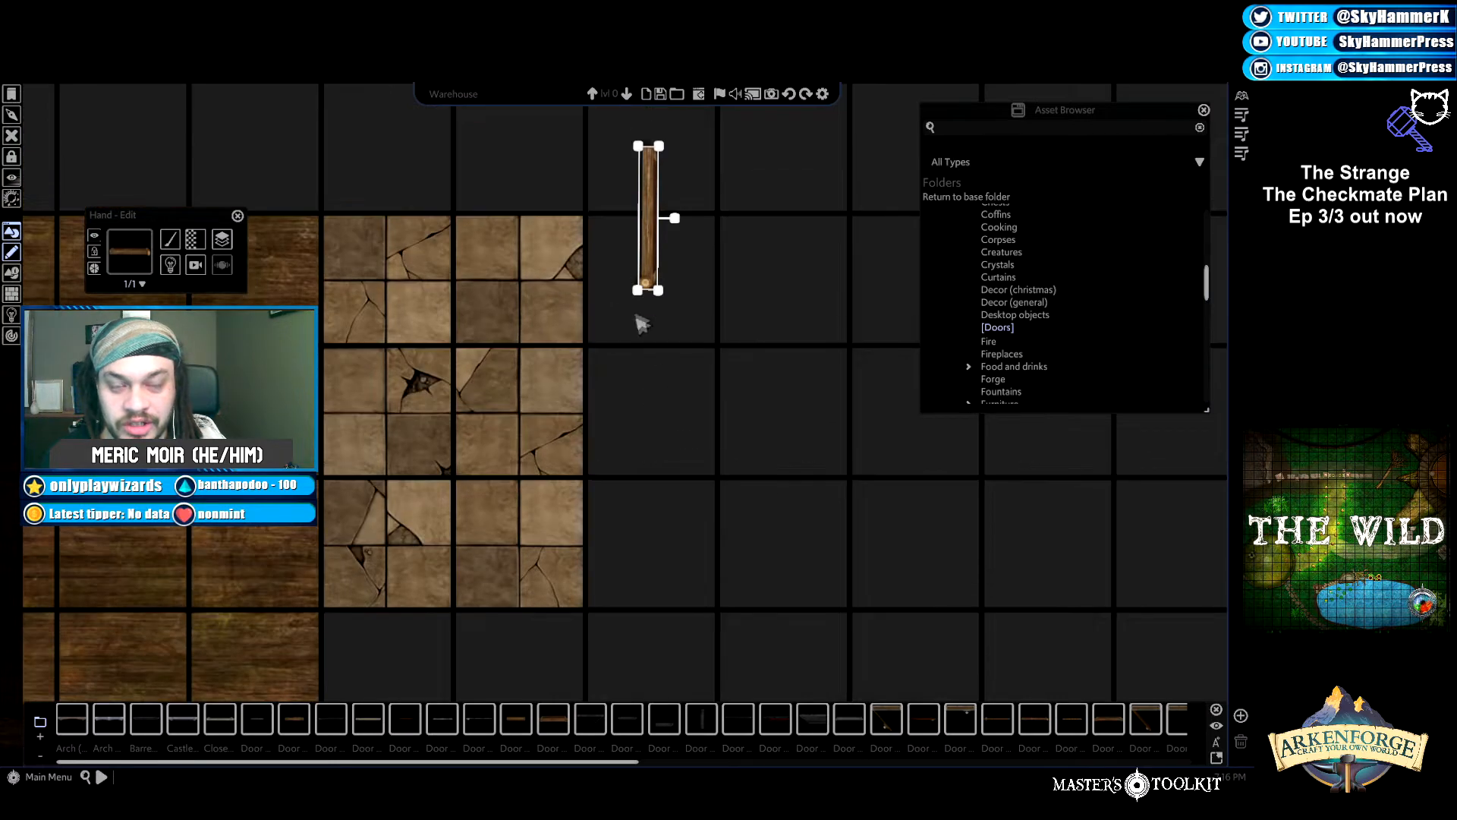
pyautogui.moveTo(645, 260); pyautogui.dragTo(644, 269)
pyautogui.moveTo(595, 432); pyautogui.dragTo(585, 429)
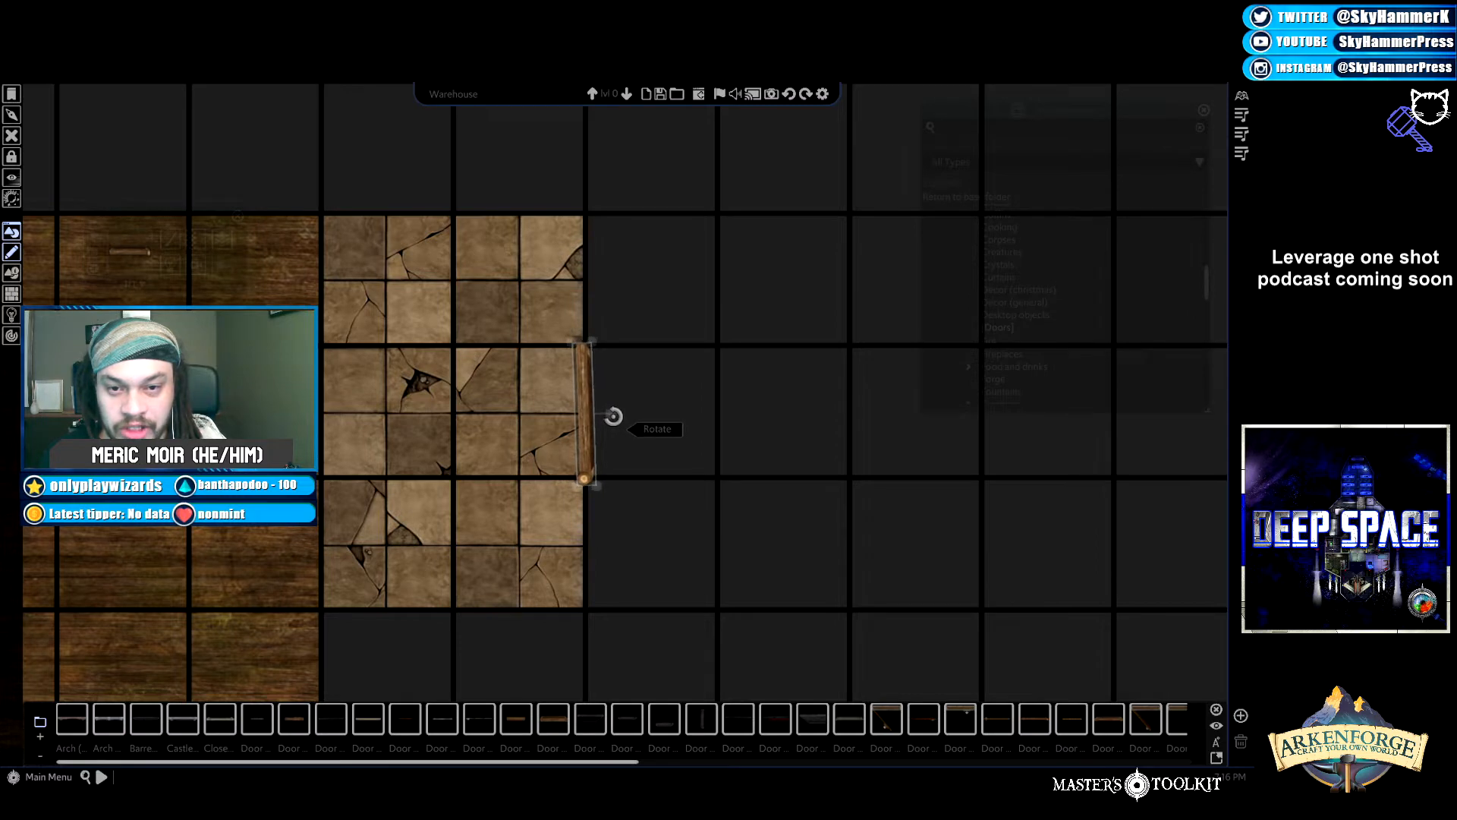
pyautogui.click(669, 510)
pyautogui.scroll(-5, 664, 527)
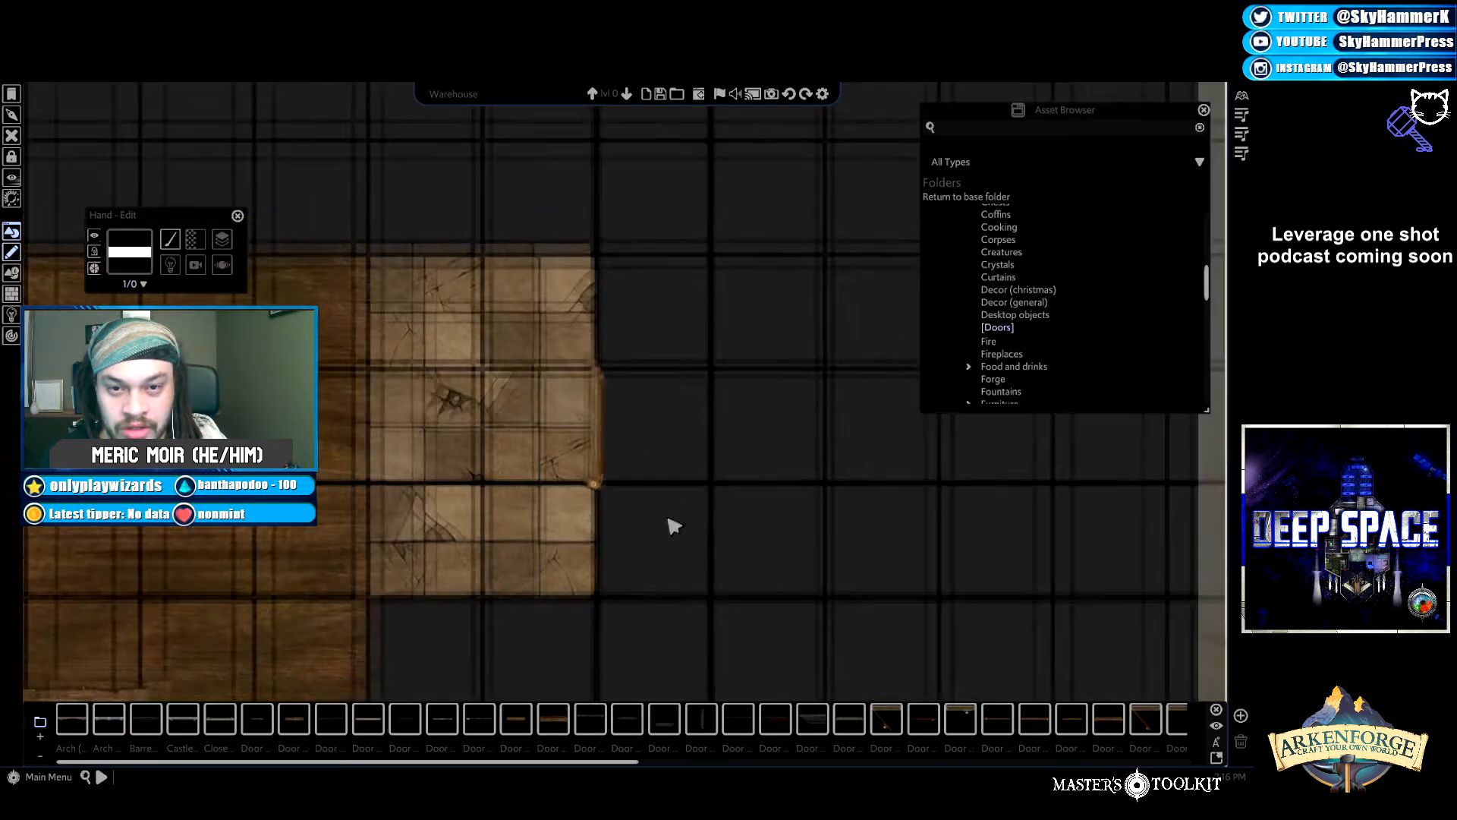
pyautogui.press('a')
pyautogui.press('s')
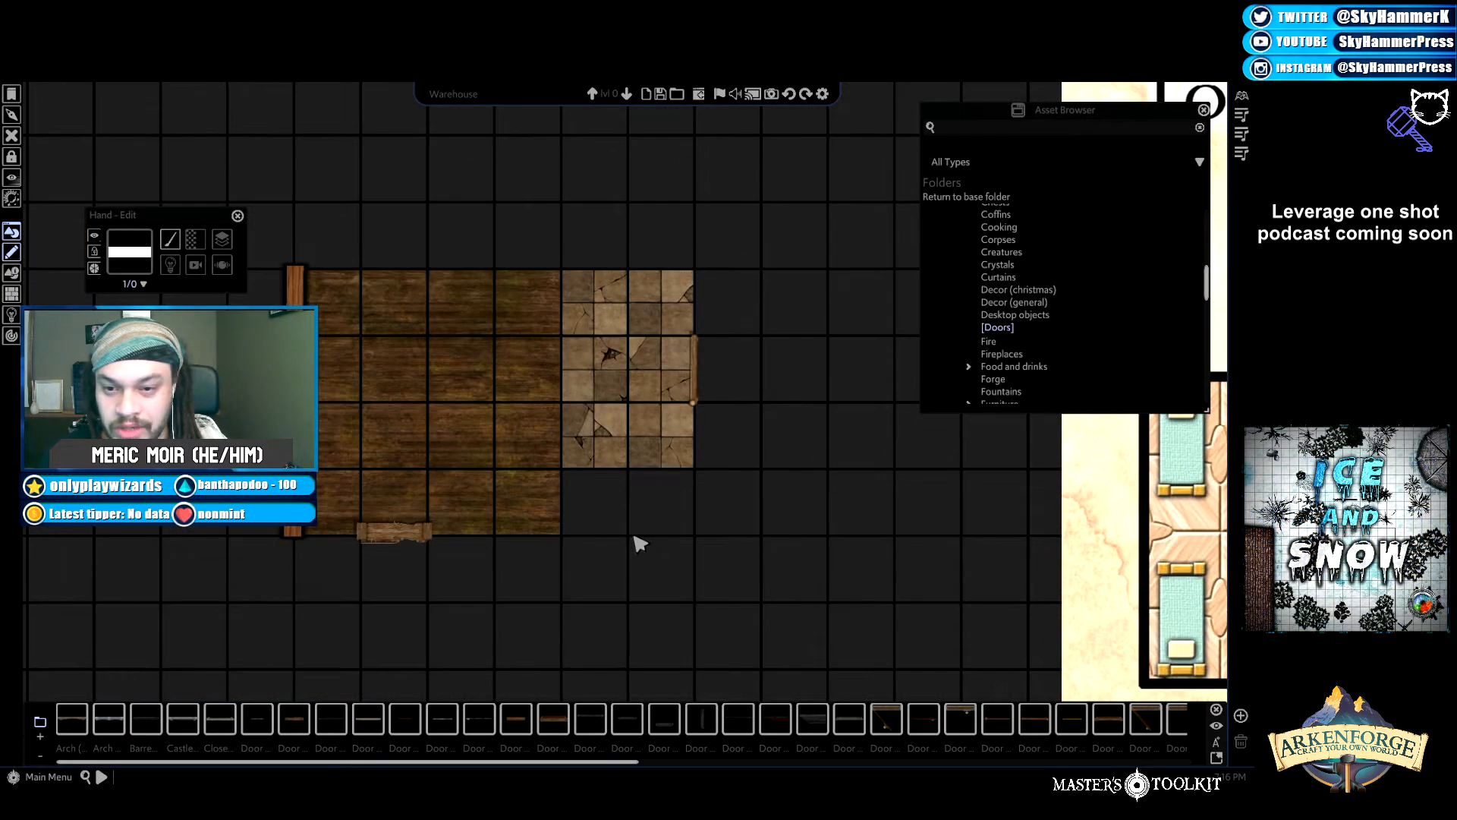
pyautogui.press('s')
pyautogui.press('a')
pyautogui.press('w')
pyautogui.press('d')
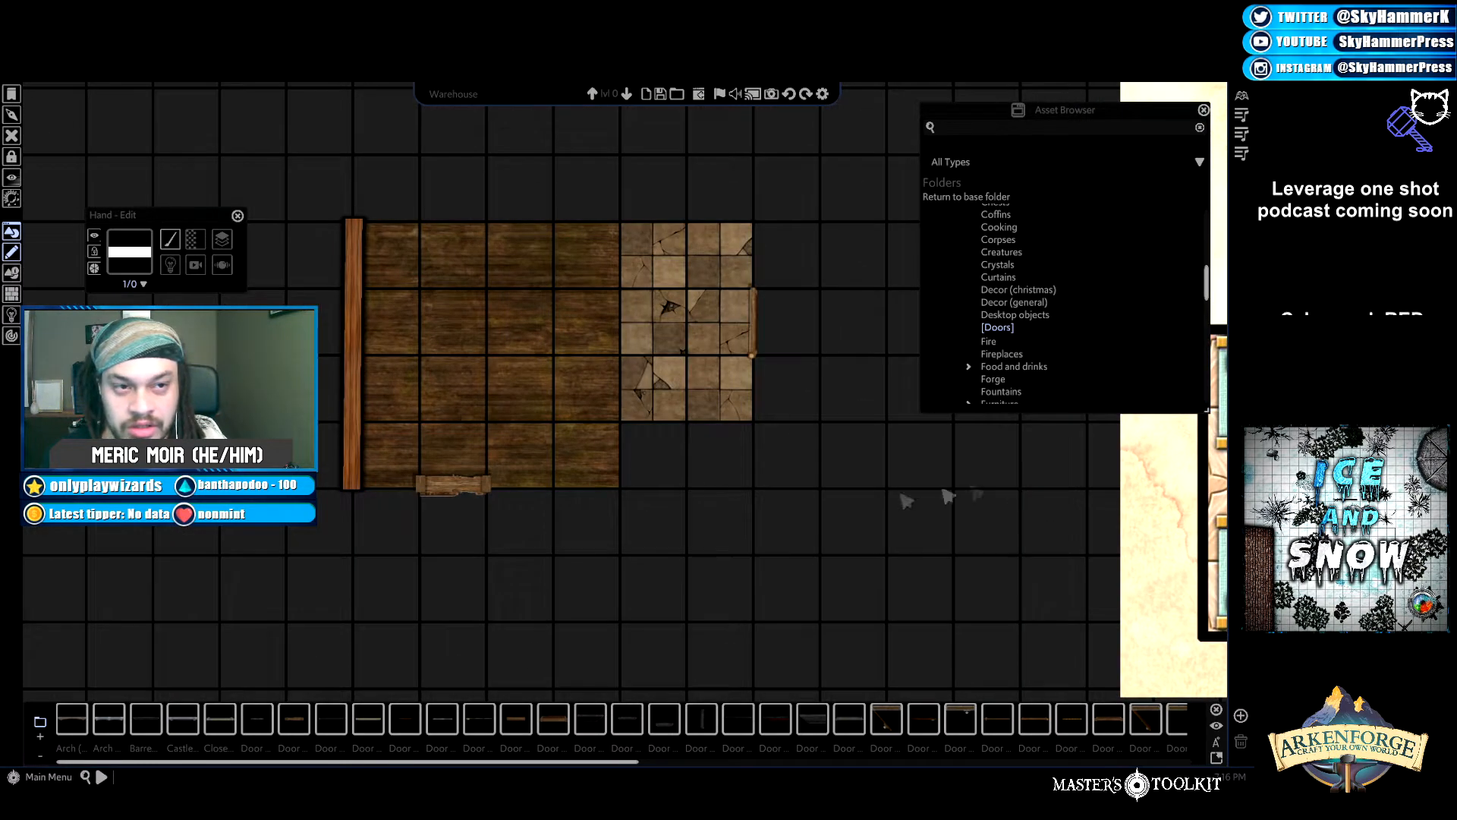
# Open the Windows set in the Fantasy Objects folder, keeping the floors and the reference plan in view.
pyautogui.scroll(-1, 1024, 339)
pyautogui.scroll(-6, 1023, 339)
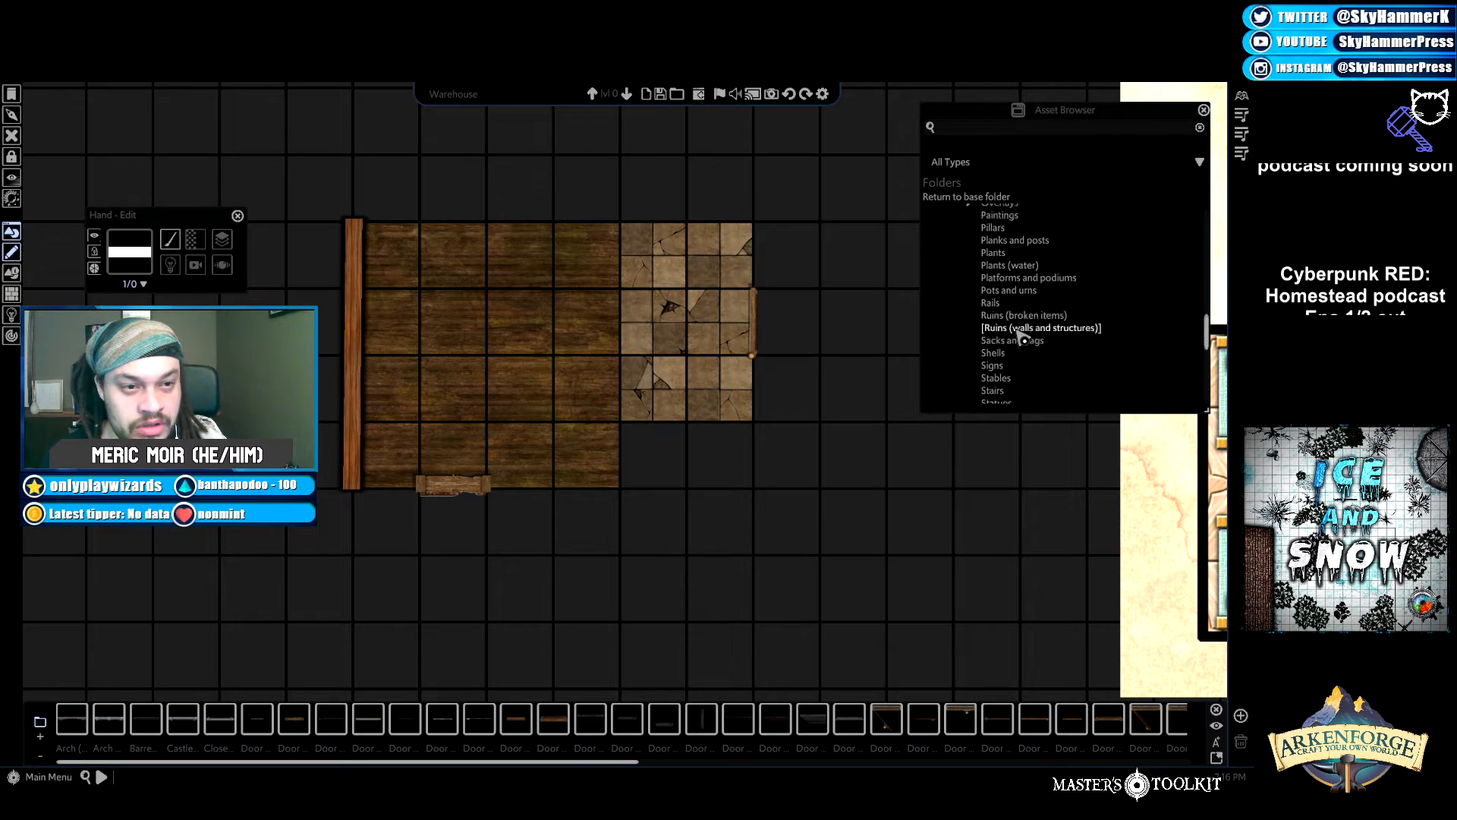
pyautogui.scroll(-4, 1024, 346)
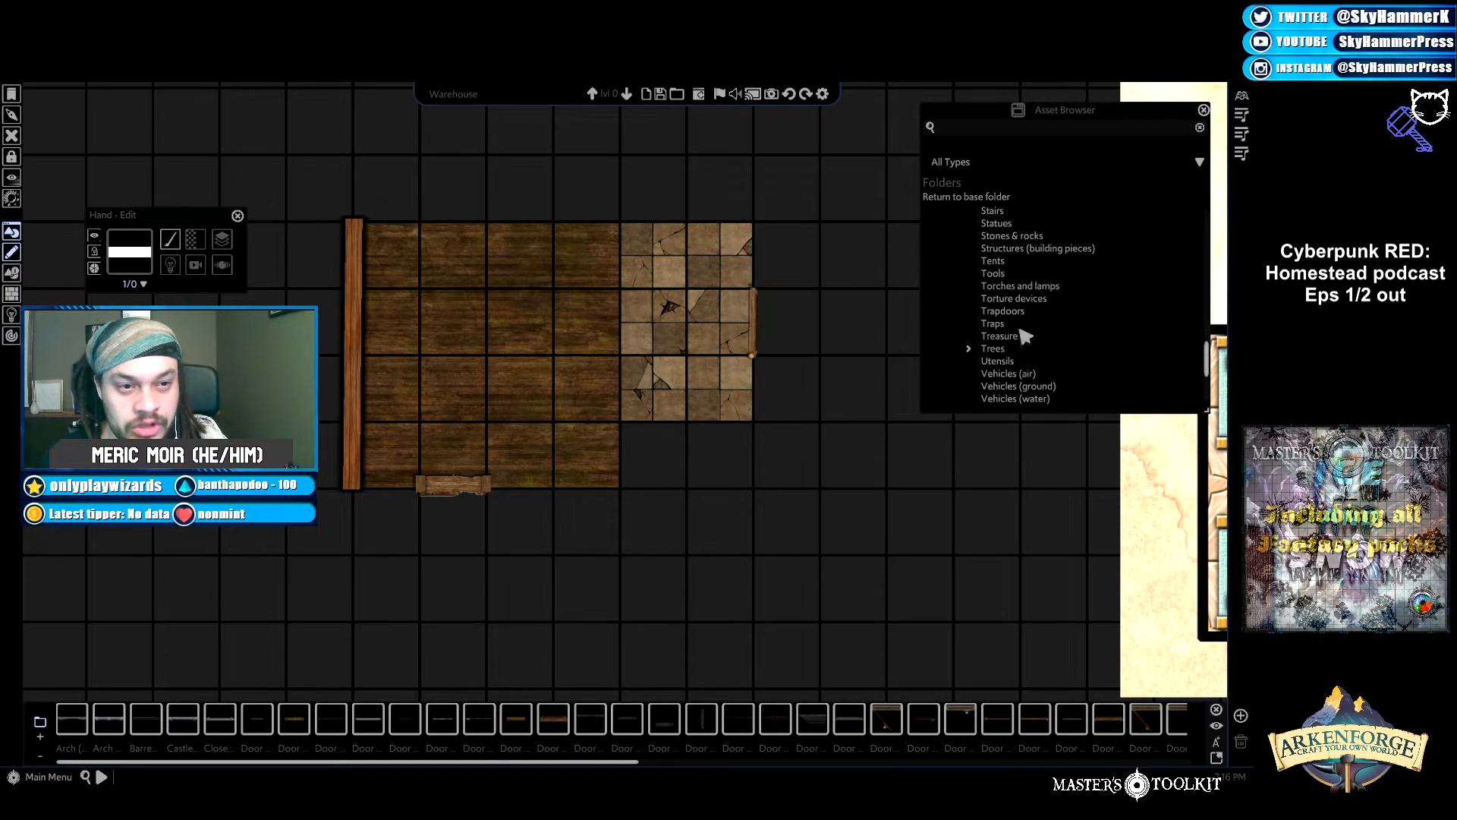
pyautogui.scroll(-2, 1030, 372)
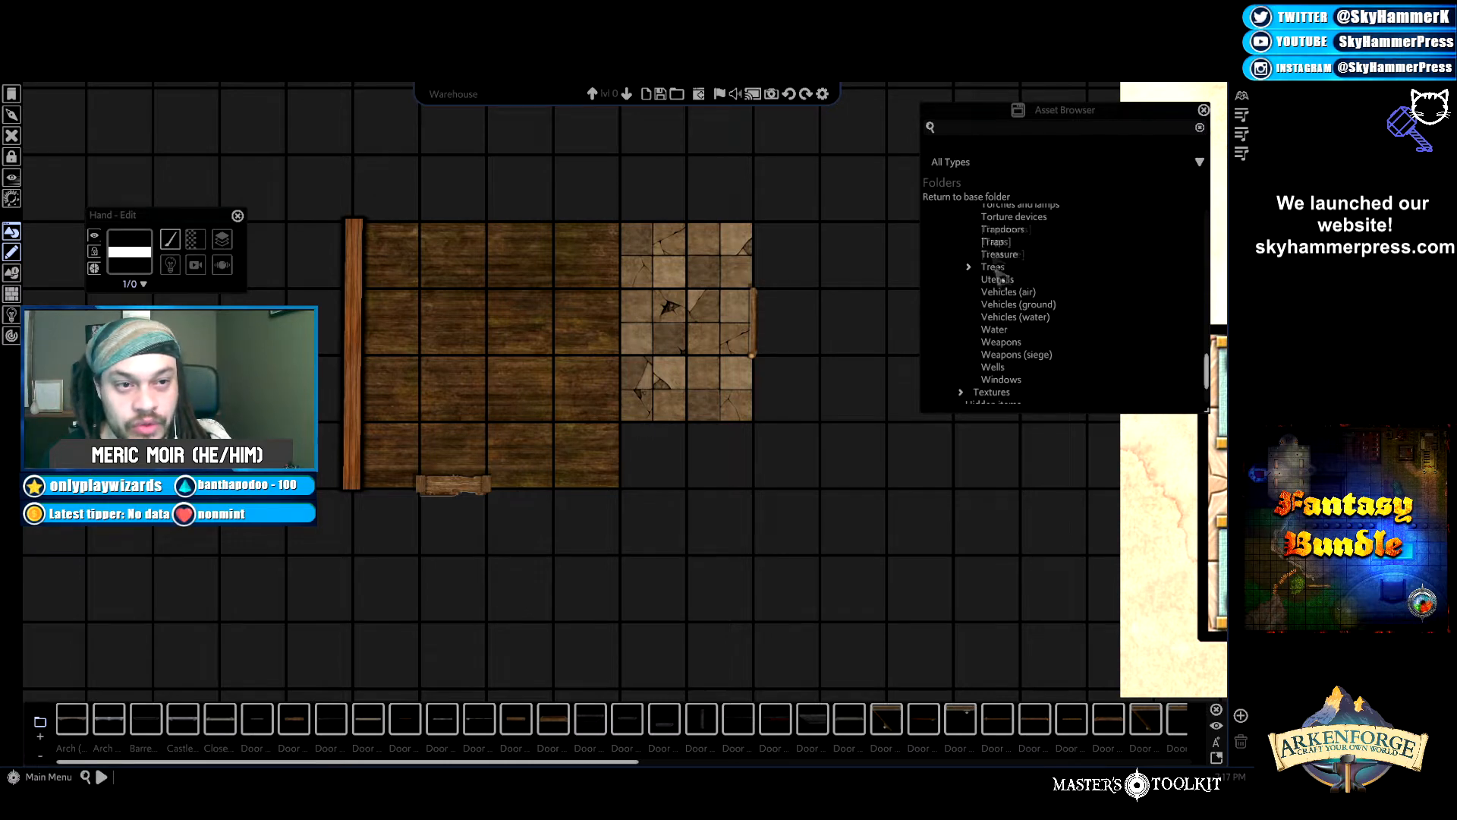
pyautogui.scroll(-2, 889, 440)
pyautogui.press('d')
pyautogui.press('w')
pyautogui.scroll(-3, 889, 440)
pyautogui.moveTo(1047, 114)
pyautogui.mouseDown()
pyautogui.moveTo(927, 95)
pyautogui.moveTo(1074, 121)
pyautogui.mouseUp()
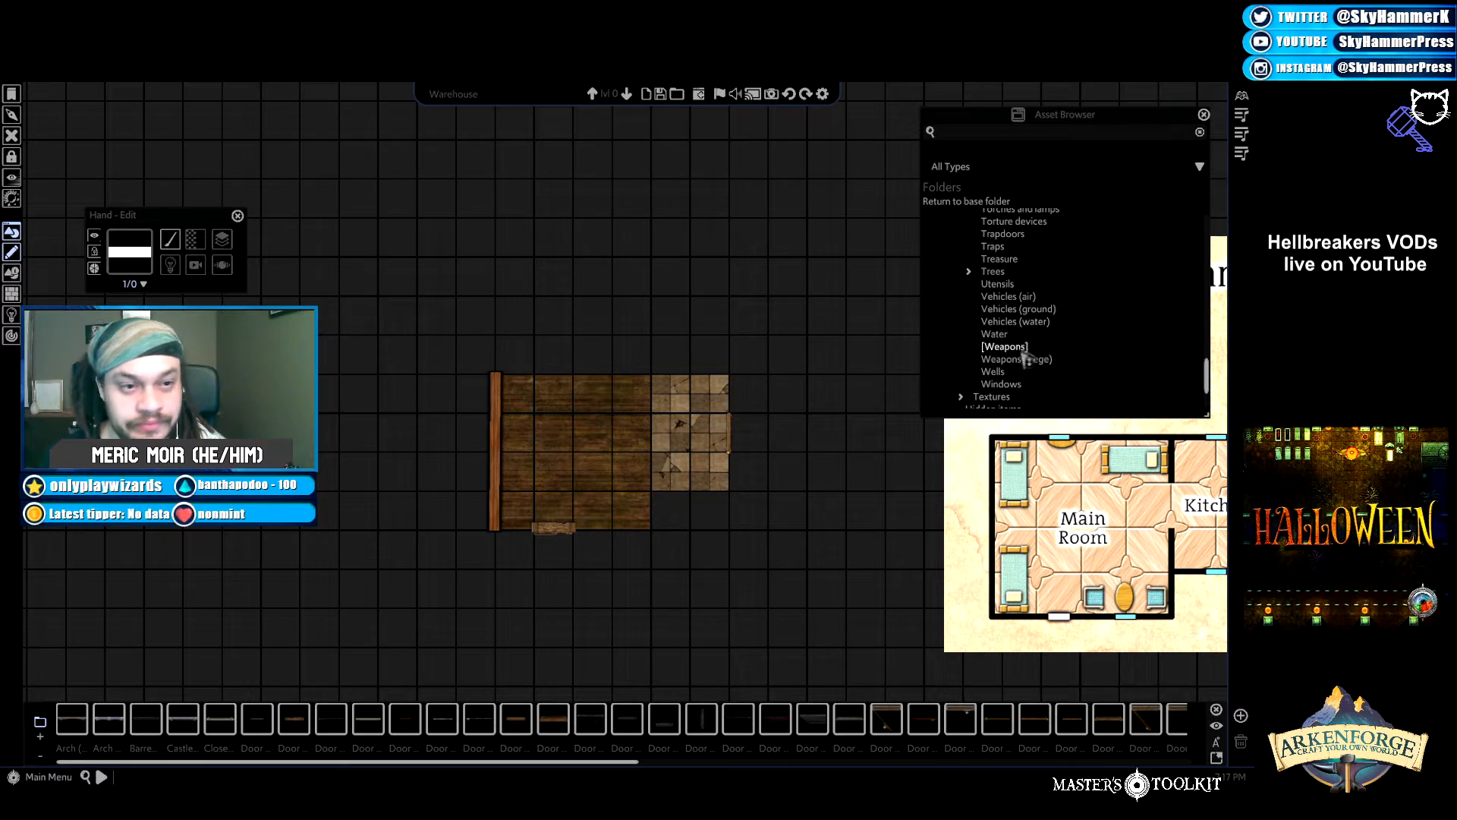
pyautogui.scroll(2, 1013, 315)
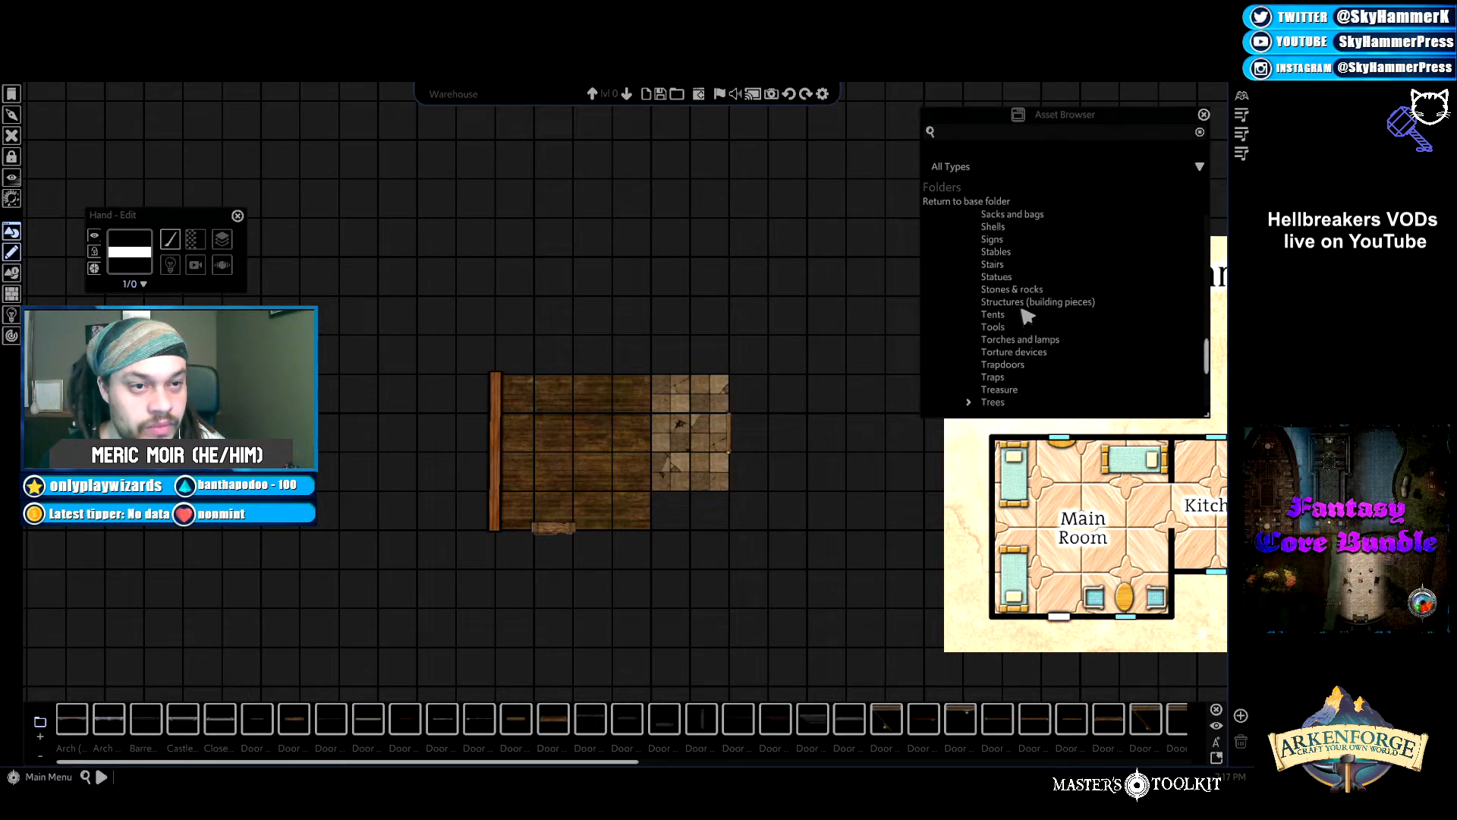
pyautogui.scroll(-2, 1025, 322)
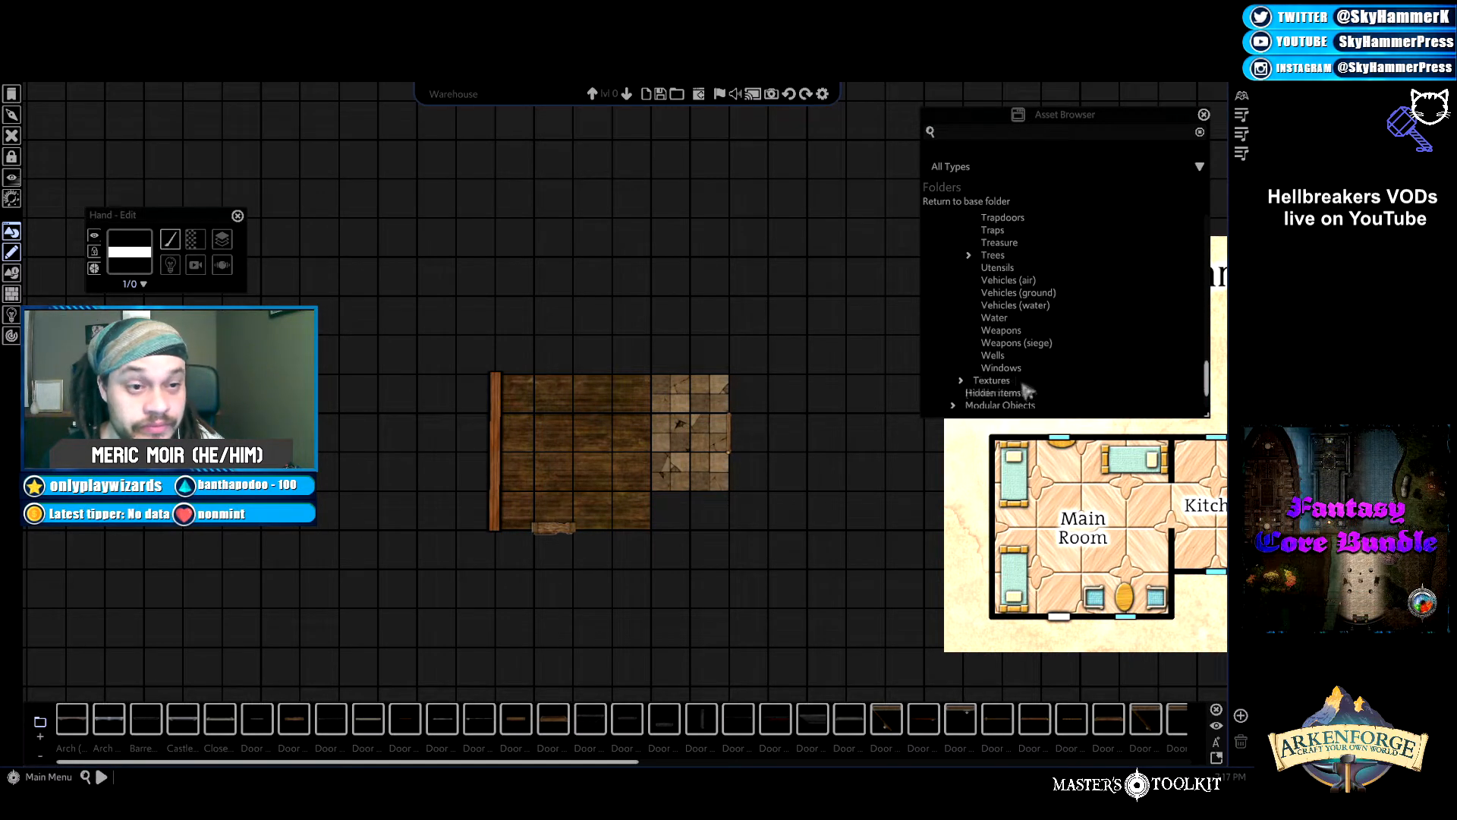
pyautogui.click(1004, 368)
pyautogui.press('d')
pyautogui.press('a')
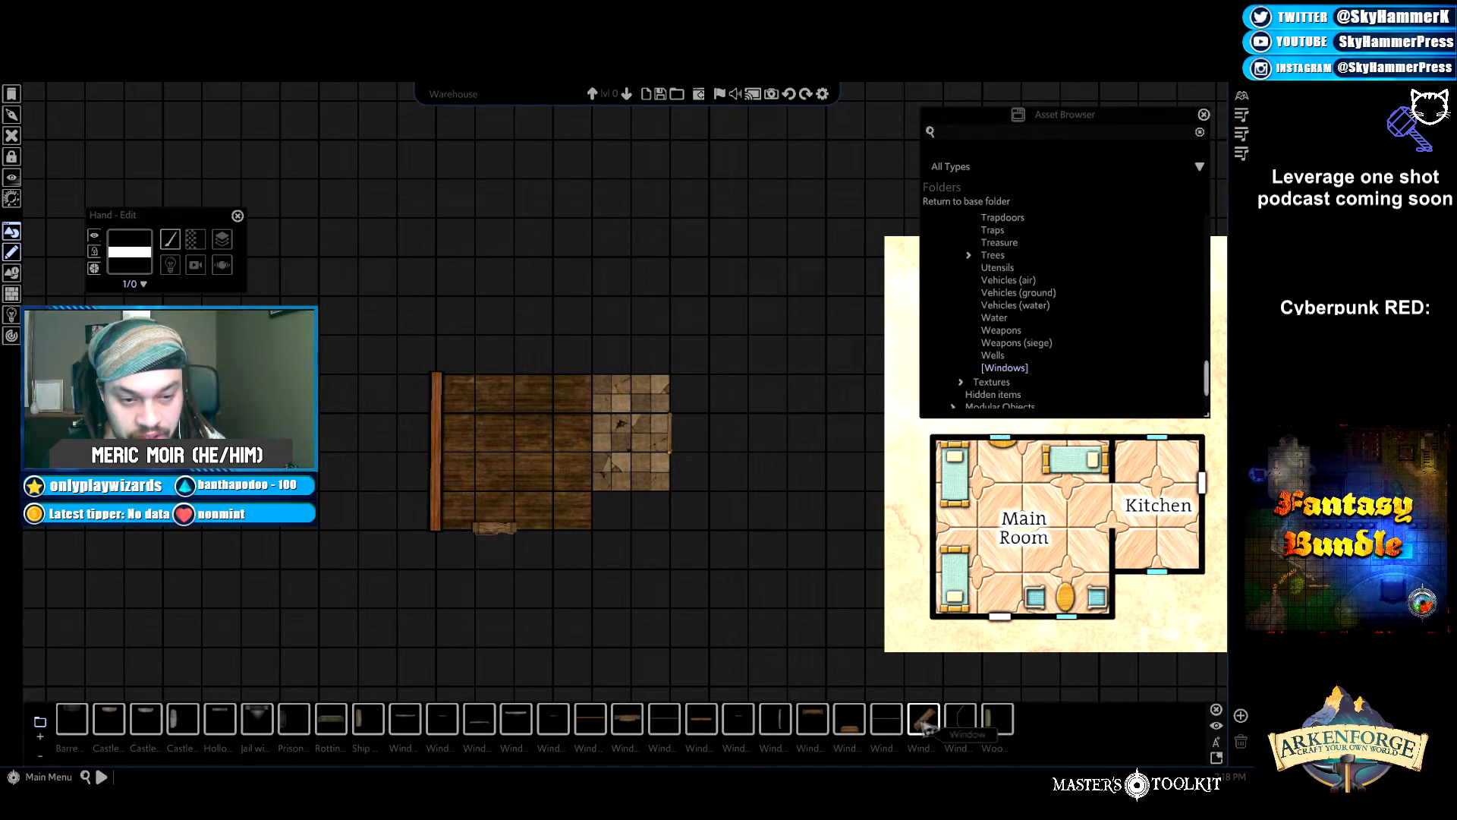
# Place a Window (wood) on the top edge of the hardwood floor, in its second grid square, and rotate it 180 degrees.
pyautogui.click(926, 723)
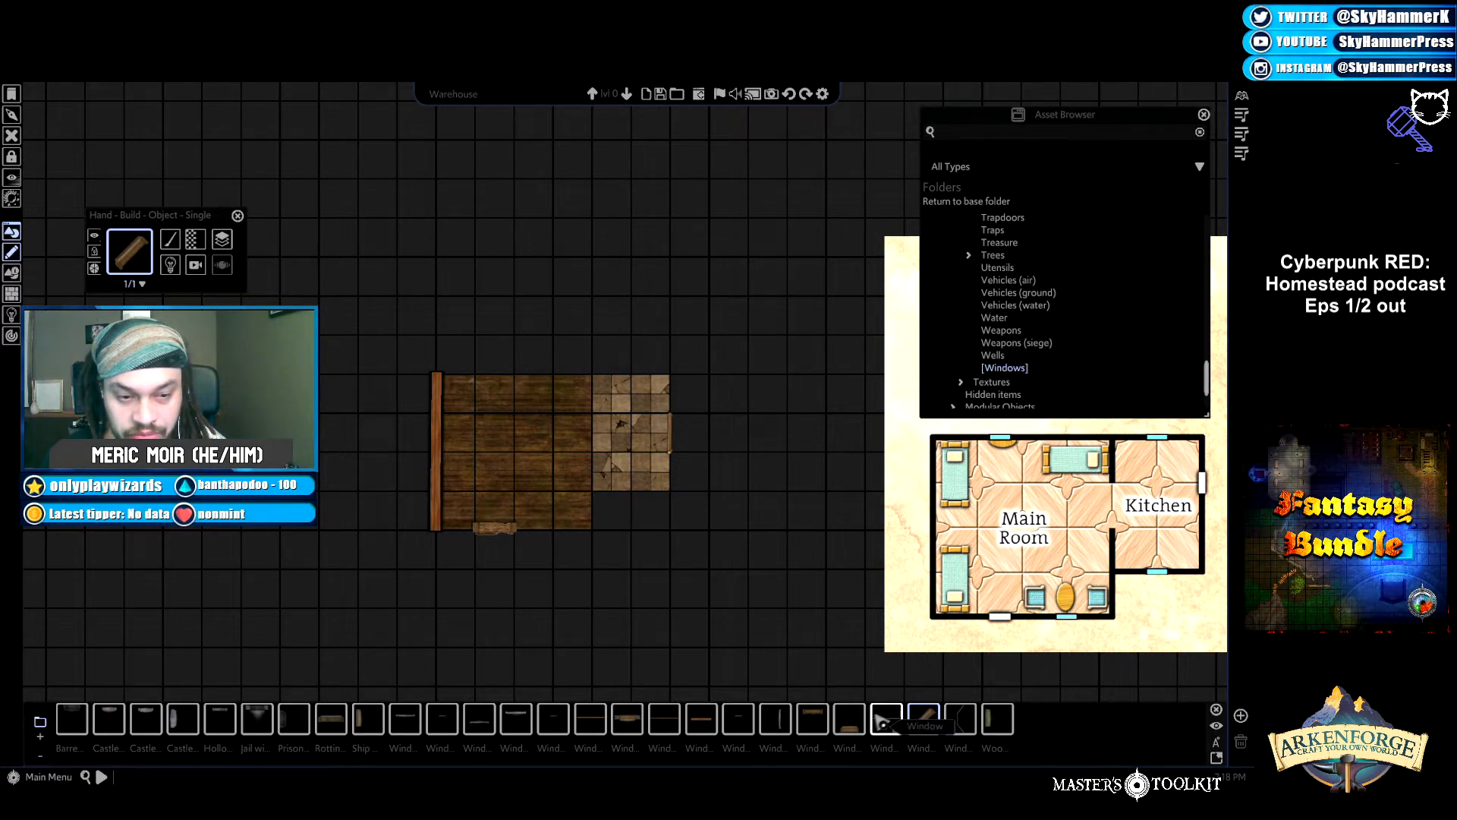
pyautogui.click(852, 721)
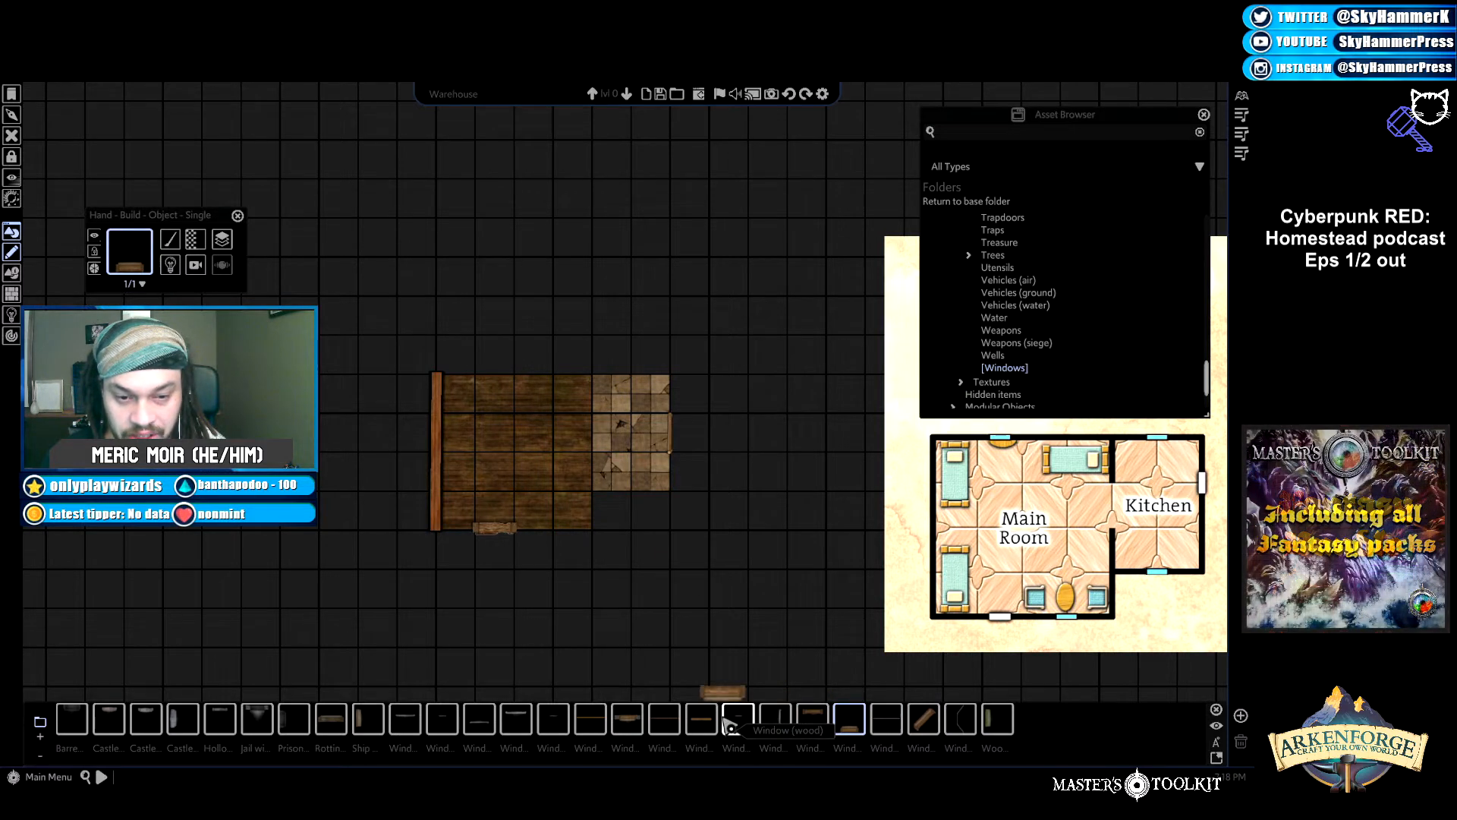
pyautogui.click(737, 721)
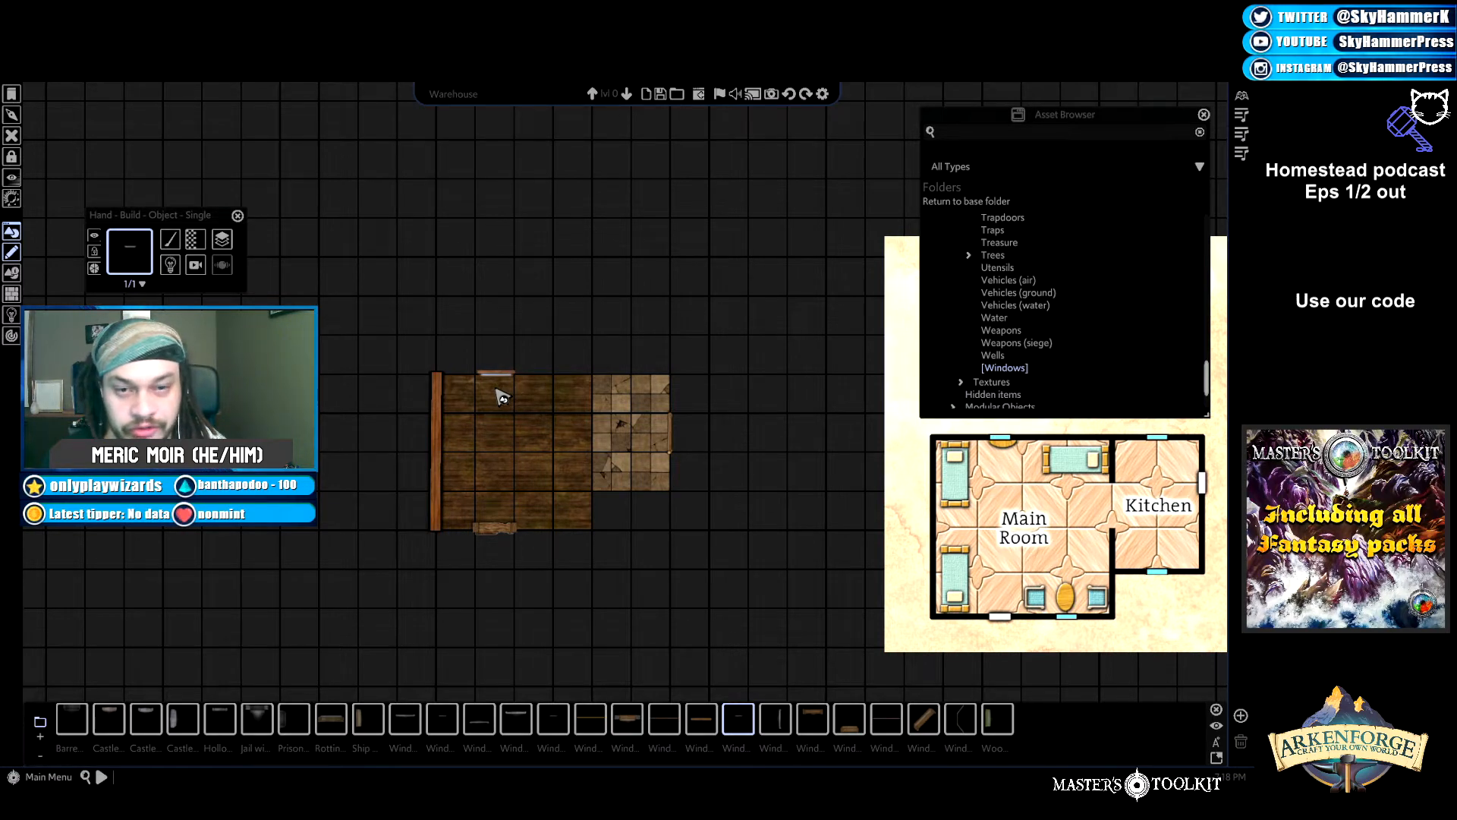
pyautogui.click(499, 376)
pyautogui.moveTo(497, 343); pyautogui.dragTo(497, 437)
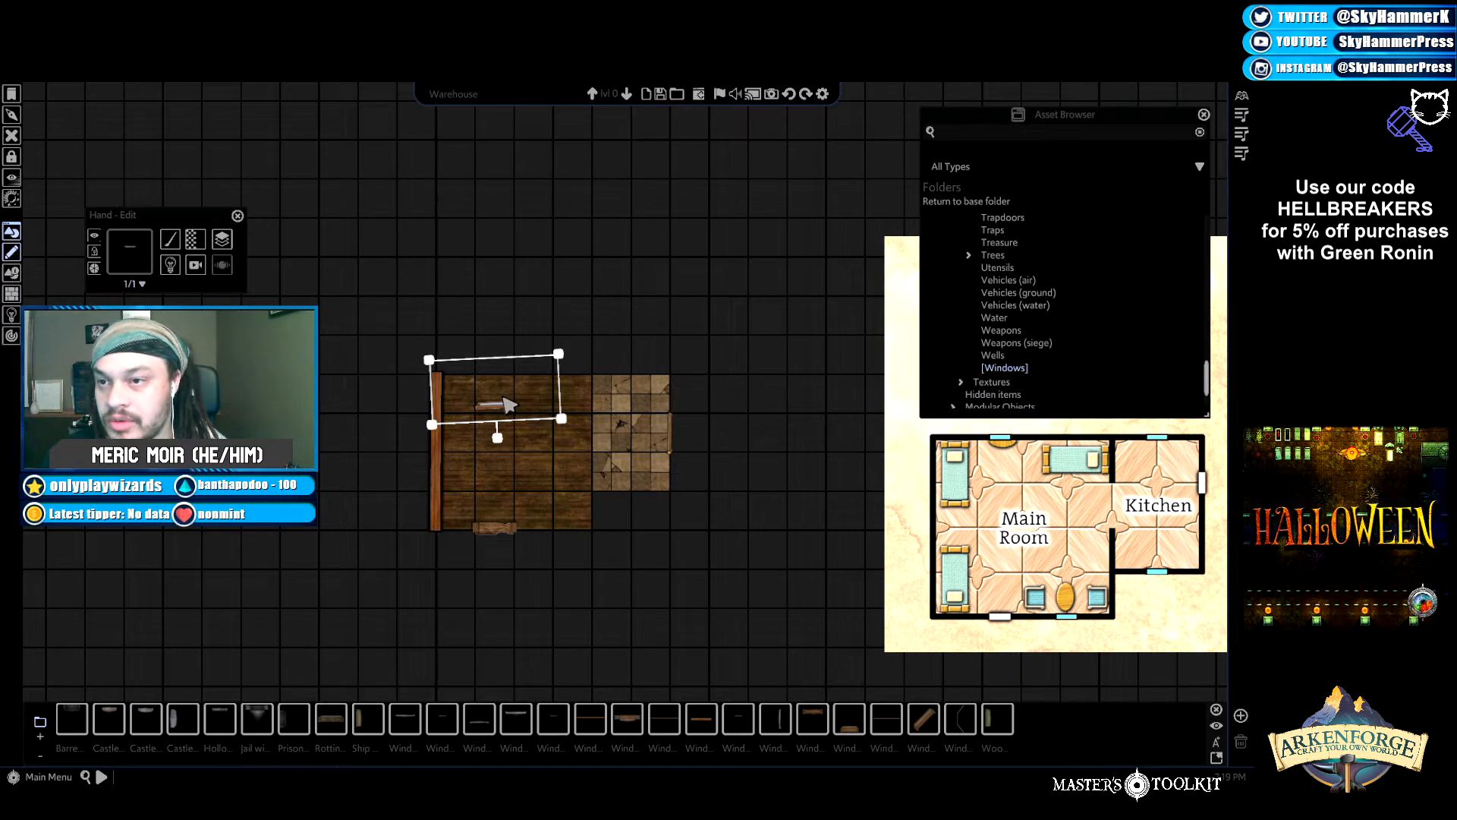
pyautogui.moveTo(497, 437); pyautogui.dragTo(495, 438)
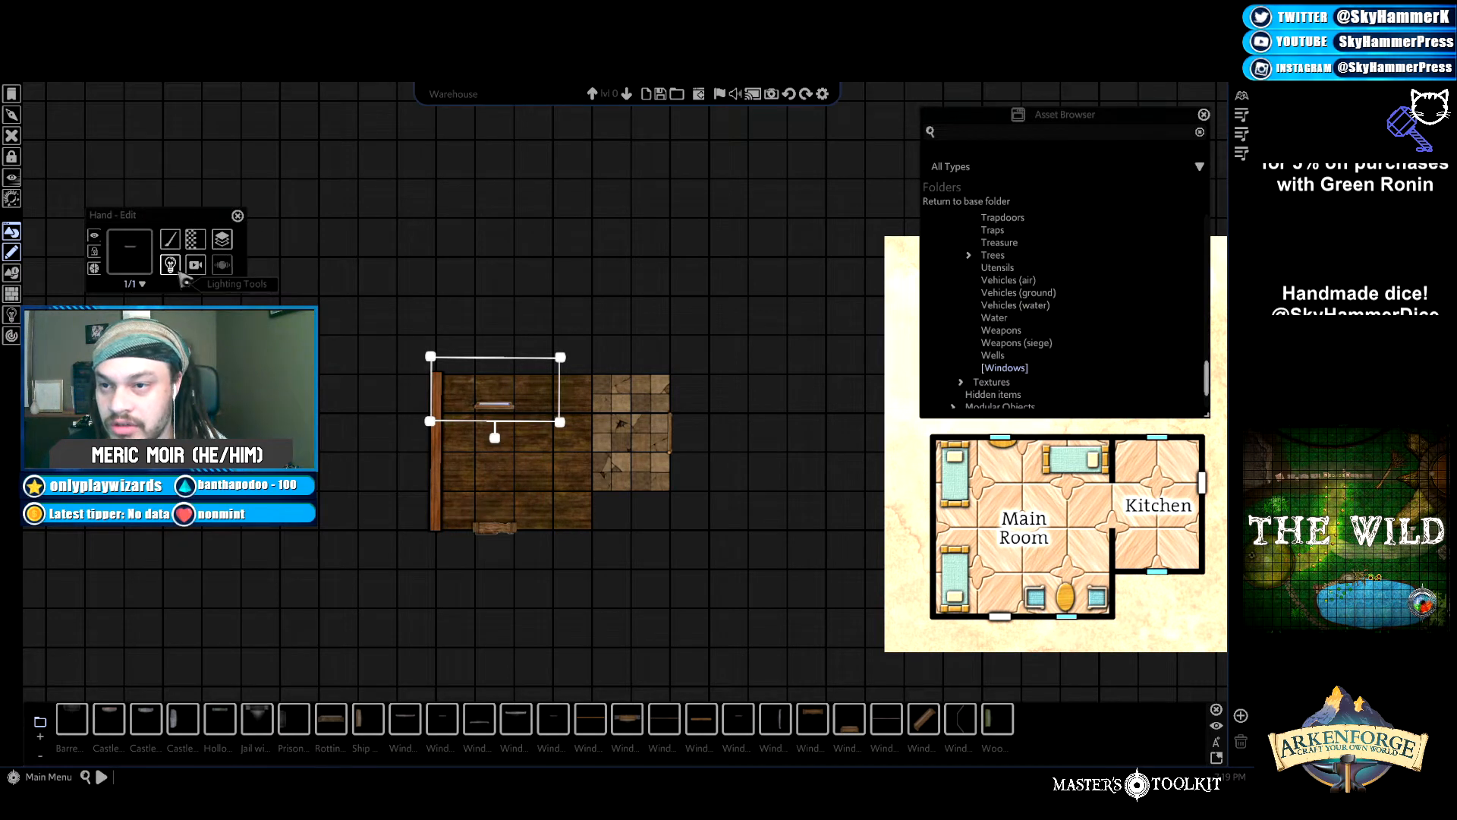
# Move the rotated window back up onto the hardwood floor's top edge, in the second grid square.
pyautogui.click(94, 269)
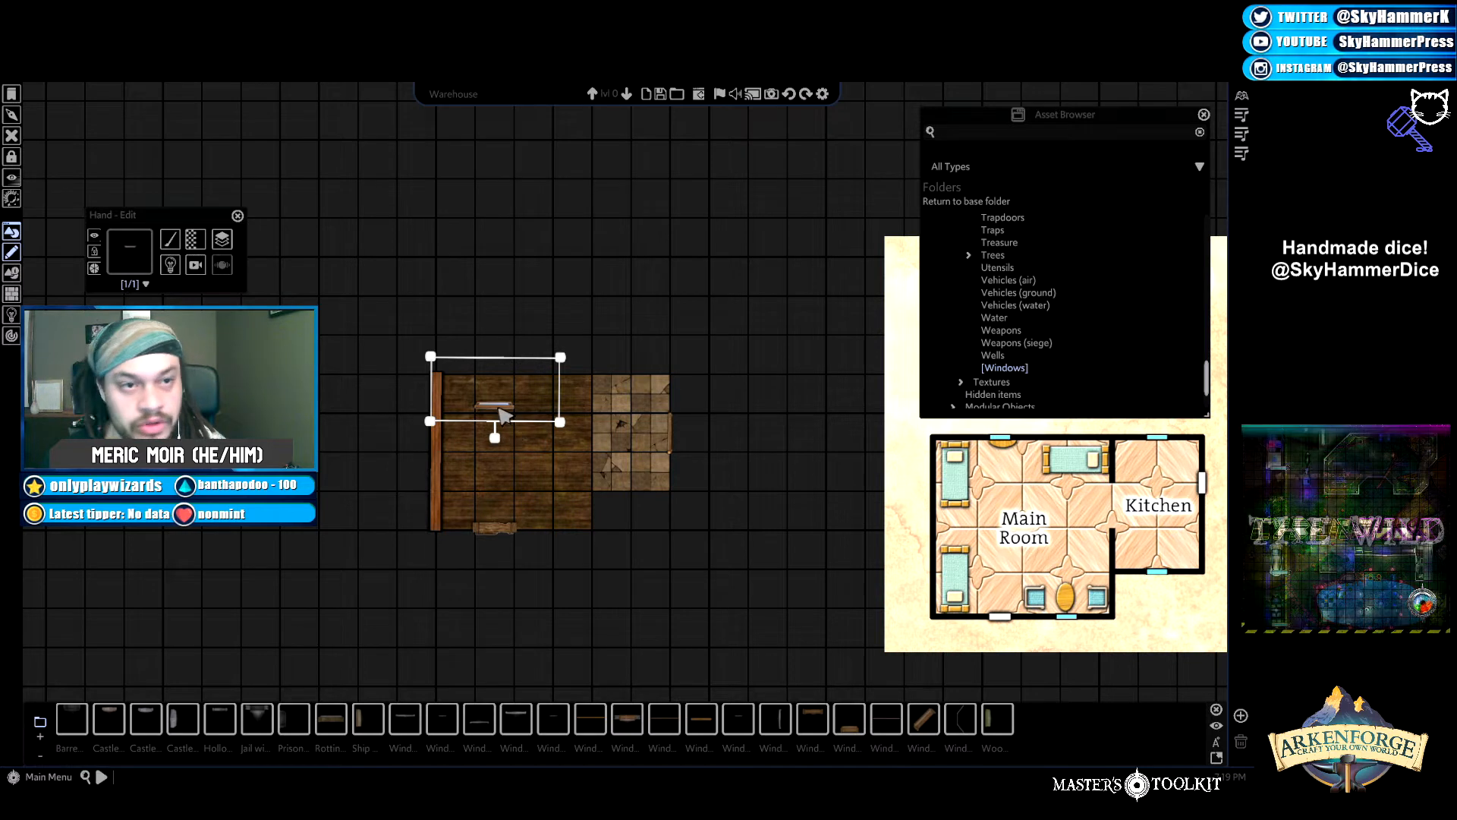
pyautogui.rightClick(495, 405)
pyautogui.click(490, 405)
pyautogui.rightClick(490, 405)
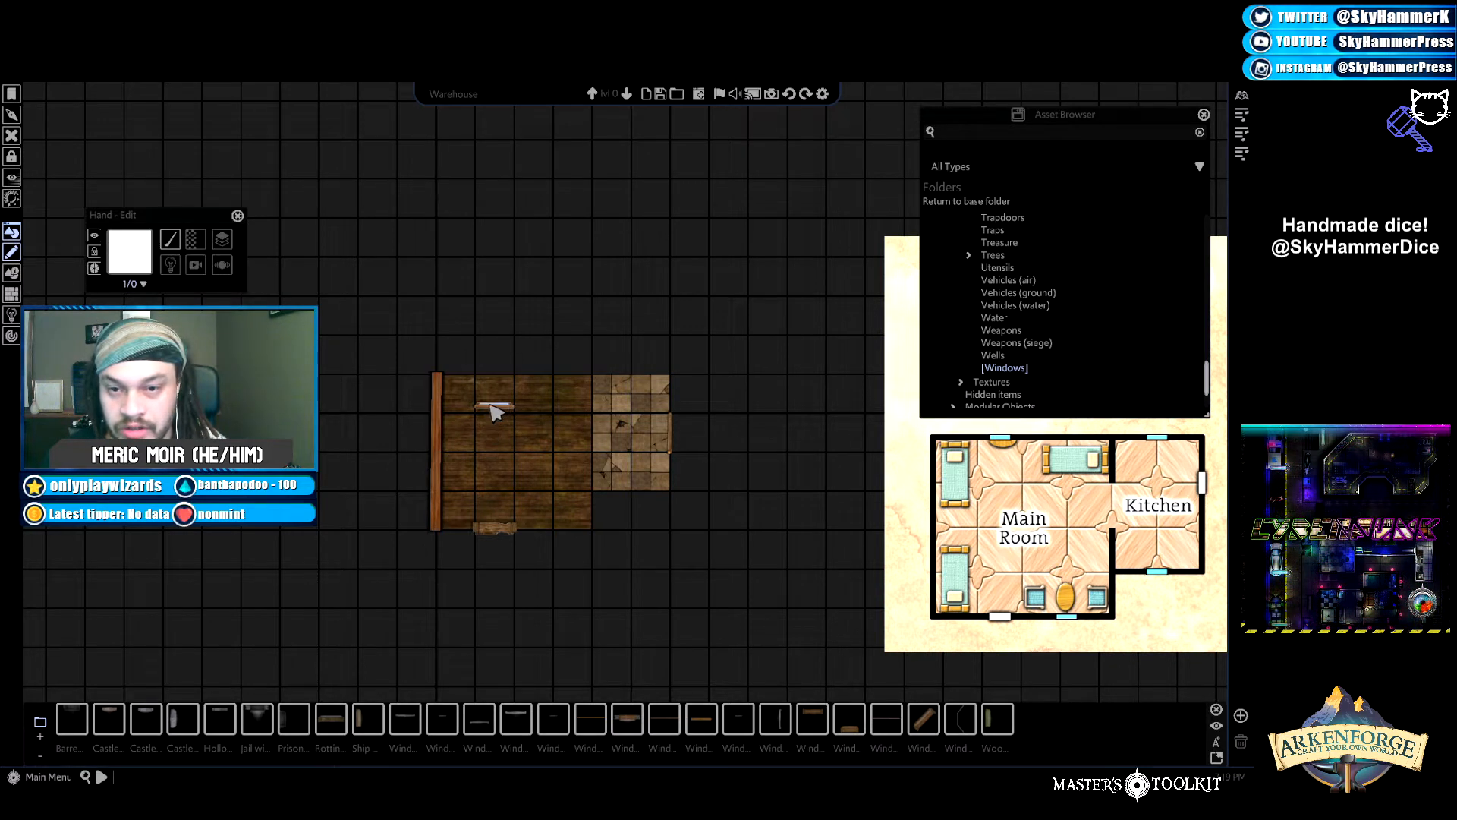
pyautogui.click(501, 416)
pyautogui.click(494, 409)
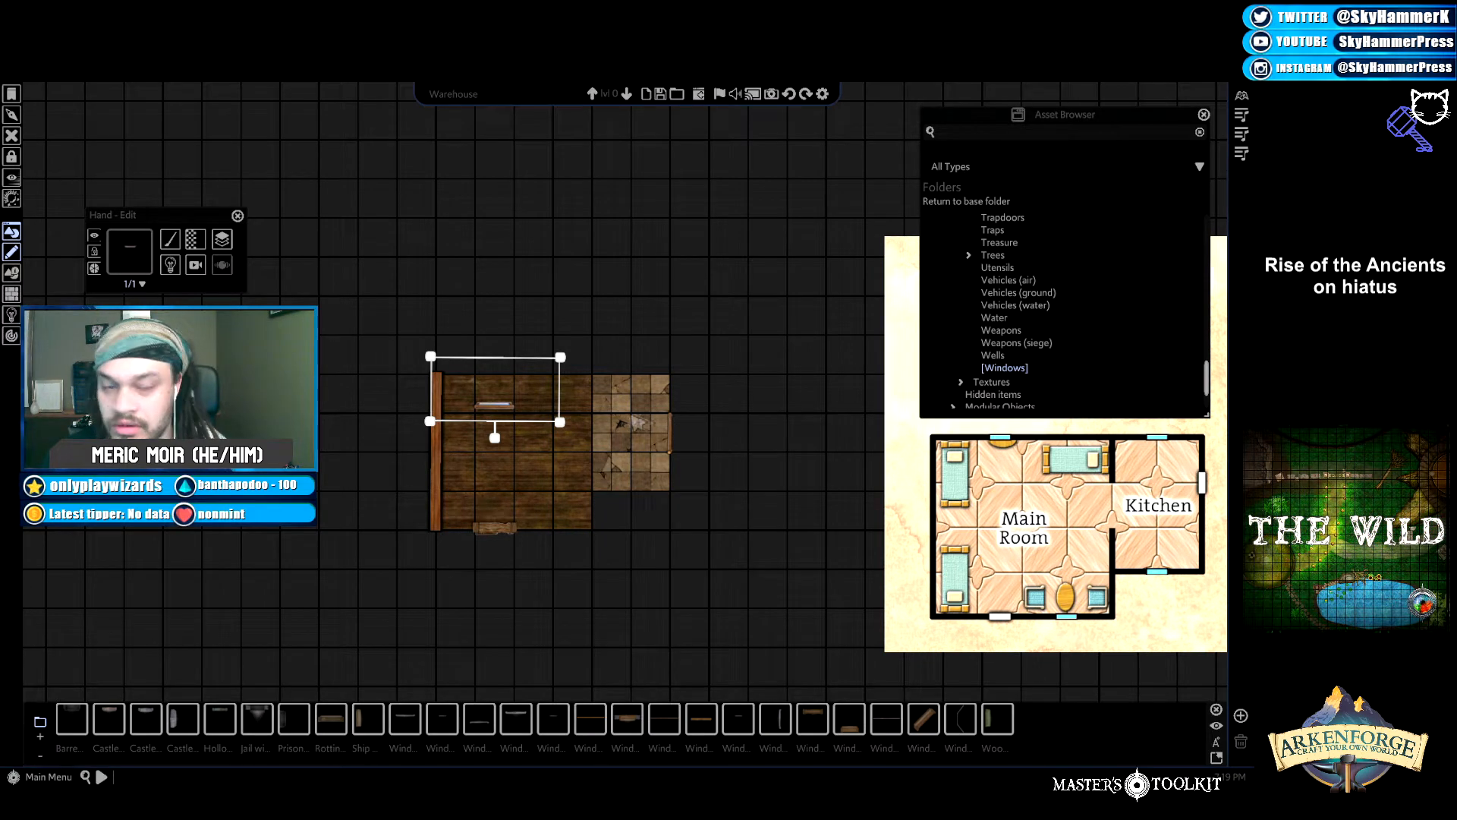
pyautogui.moveTo(505, 412); pyautogui.dragTo(569, 378)
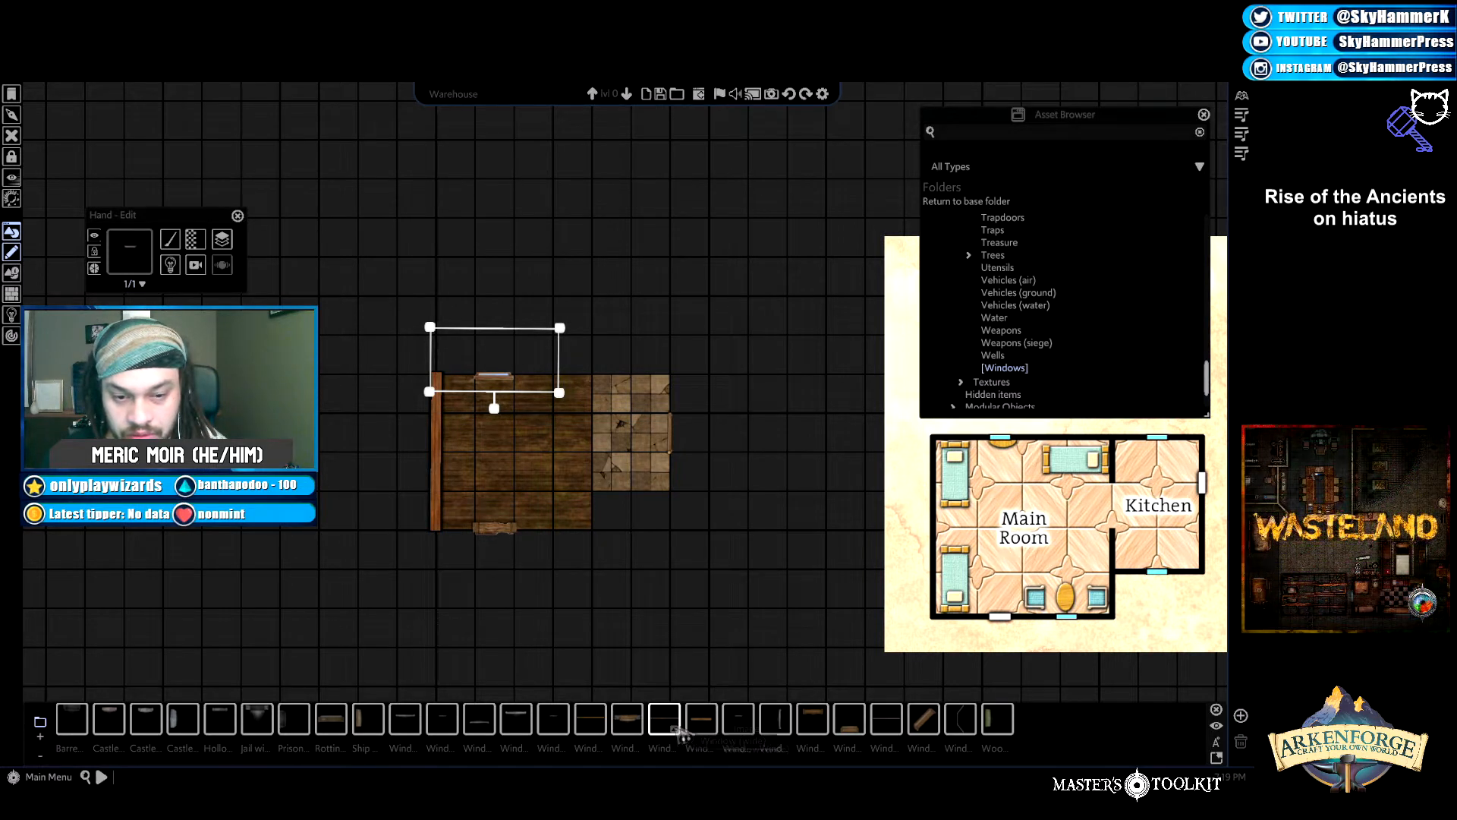
# Place Window (wood) copies between the third and fourth squares of the hardwood floor's bottom edge and midway along the tile floor's bottom edge.
pyautogui.click(737, 721)
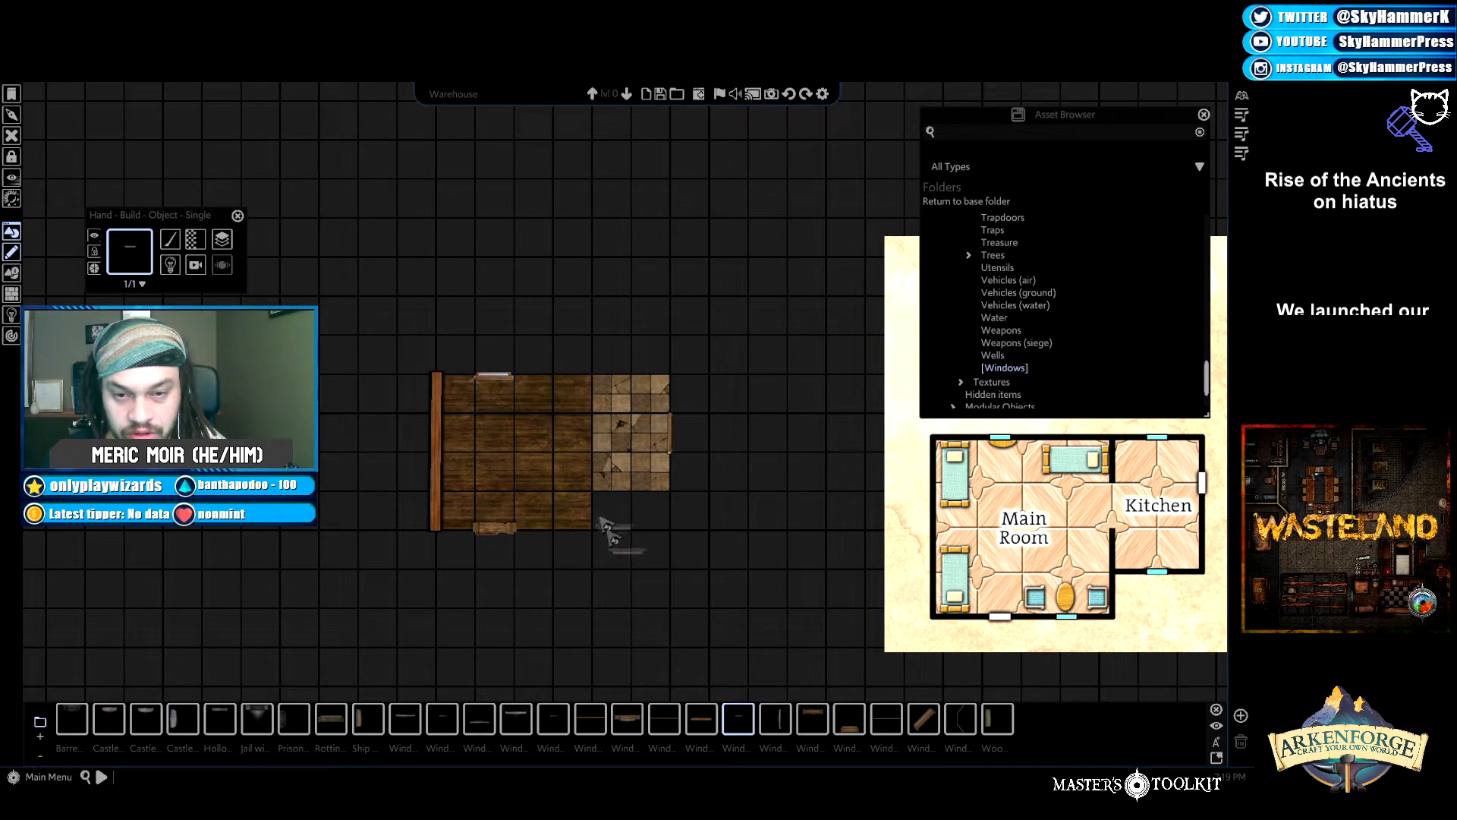
pyautogui.click(560, 551)
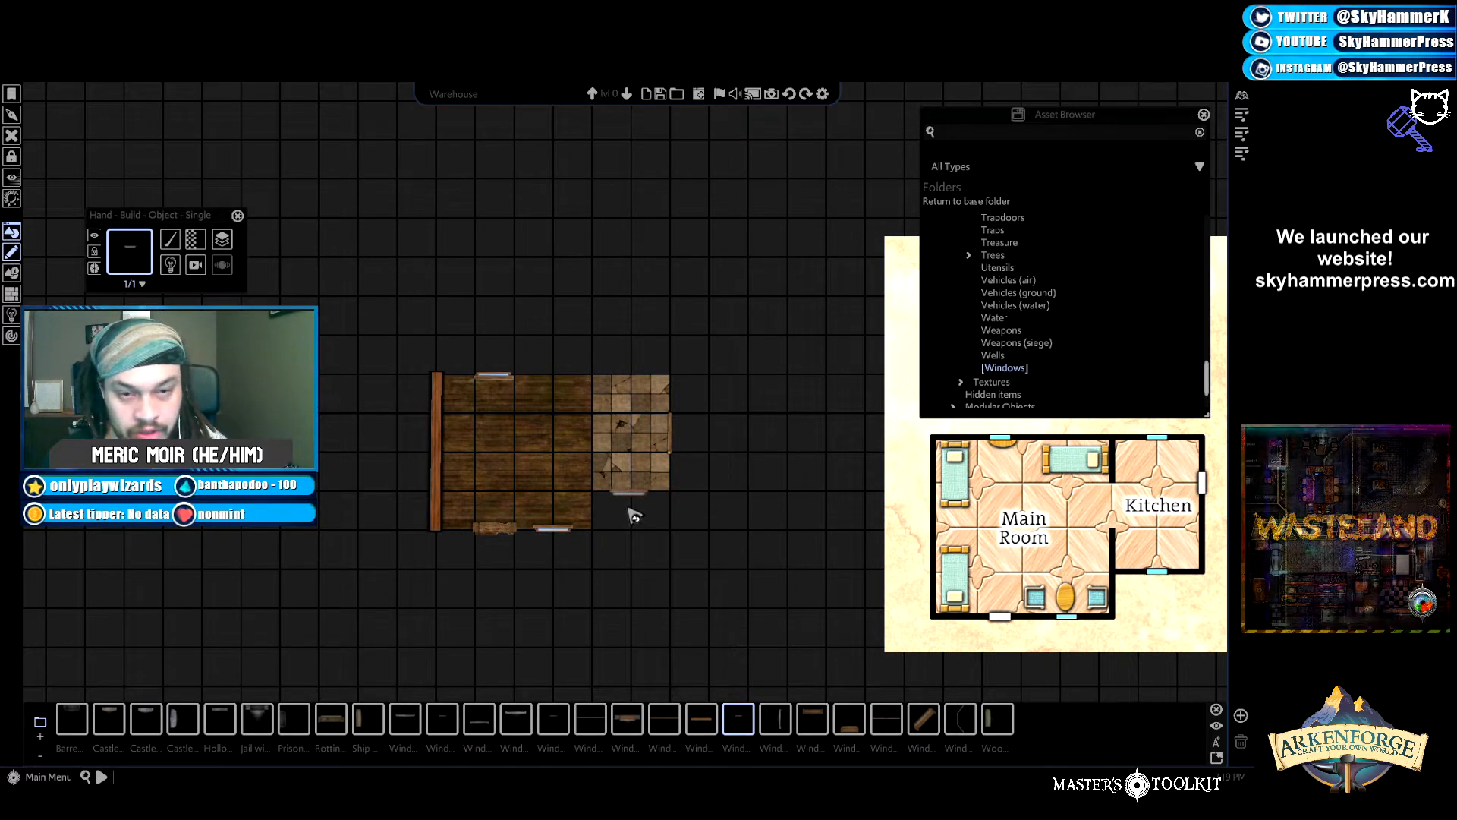
pyautogui.click(638, 514)
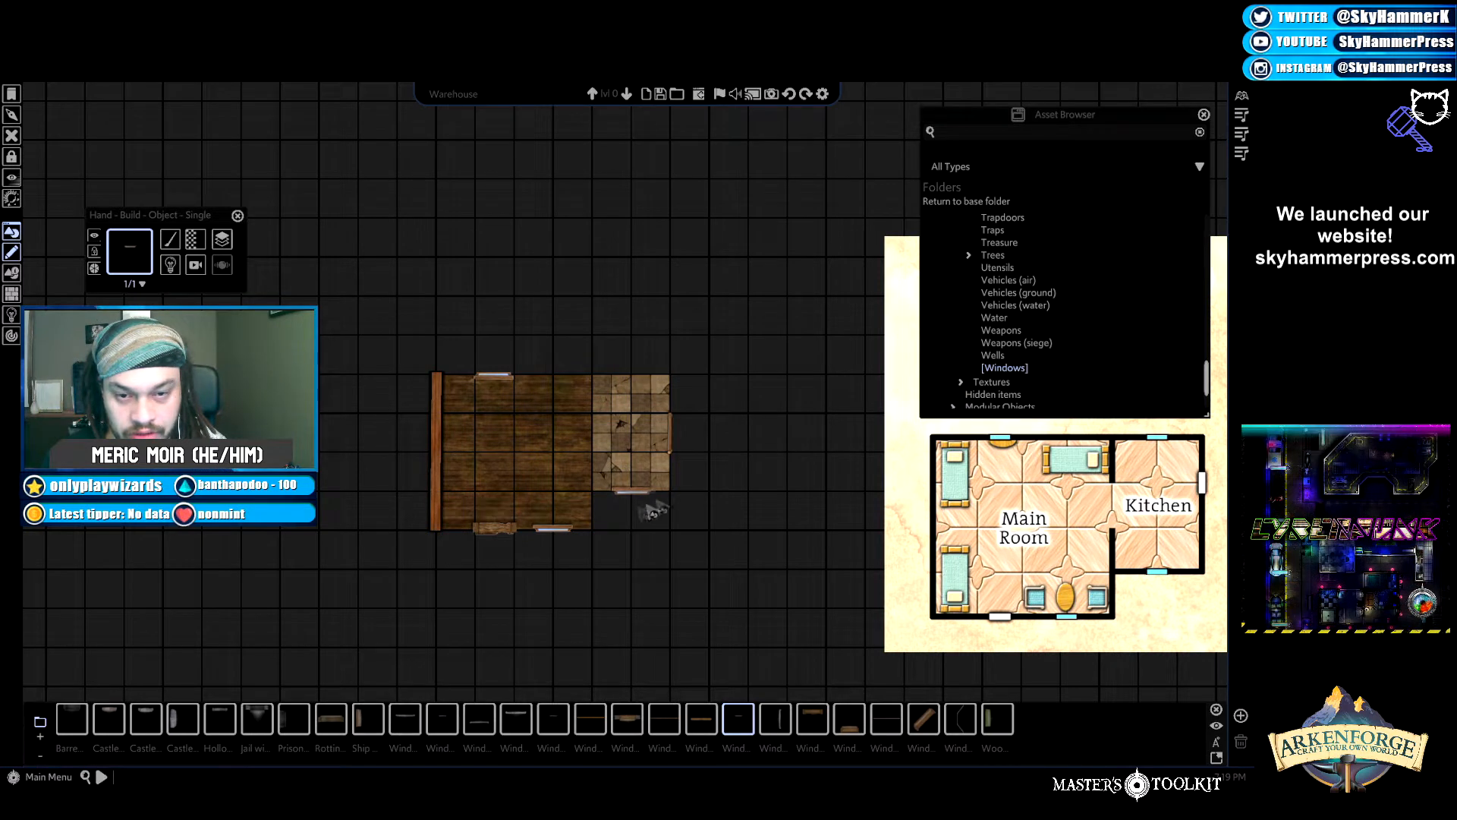
# Place another Window (wood) at the middle of the tile floor's top edge, rotated 180 degrees and aligned with that edge.
pyautogui.click(632, 387)
pyautogui.rightClick(693, 364)
pyautogui.click(636, 370)
pyautogui.moveTo(631, 335); pyautogui.dragTo(632, 450)
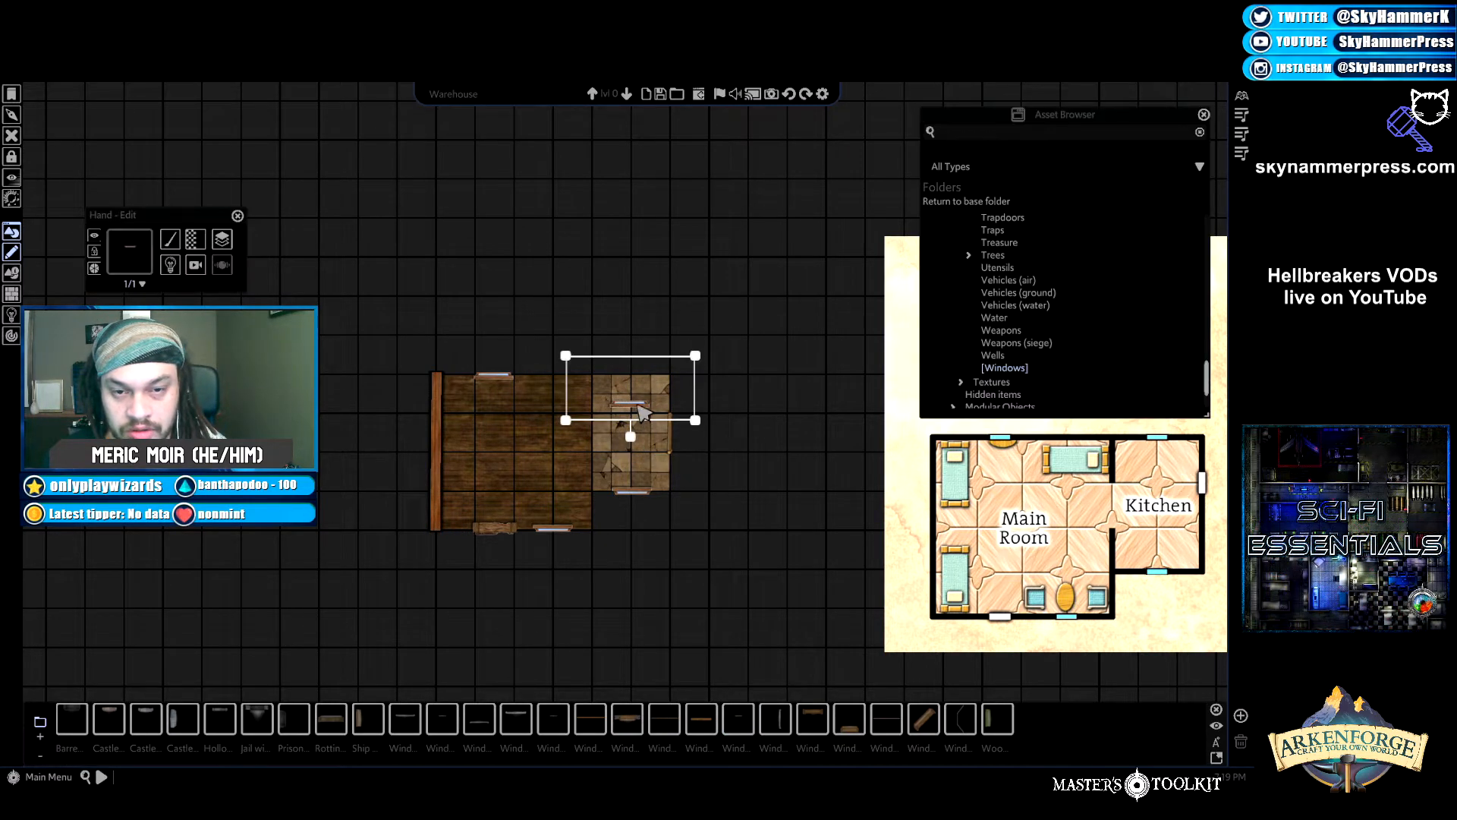
pyautogui.moveTo(643, 412); pyautogui.dragTo(643, 383)
pyautogui.click(808, 363)
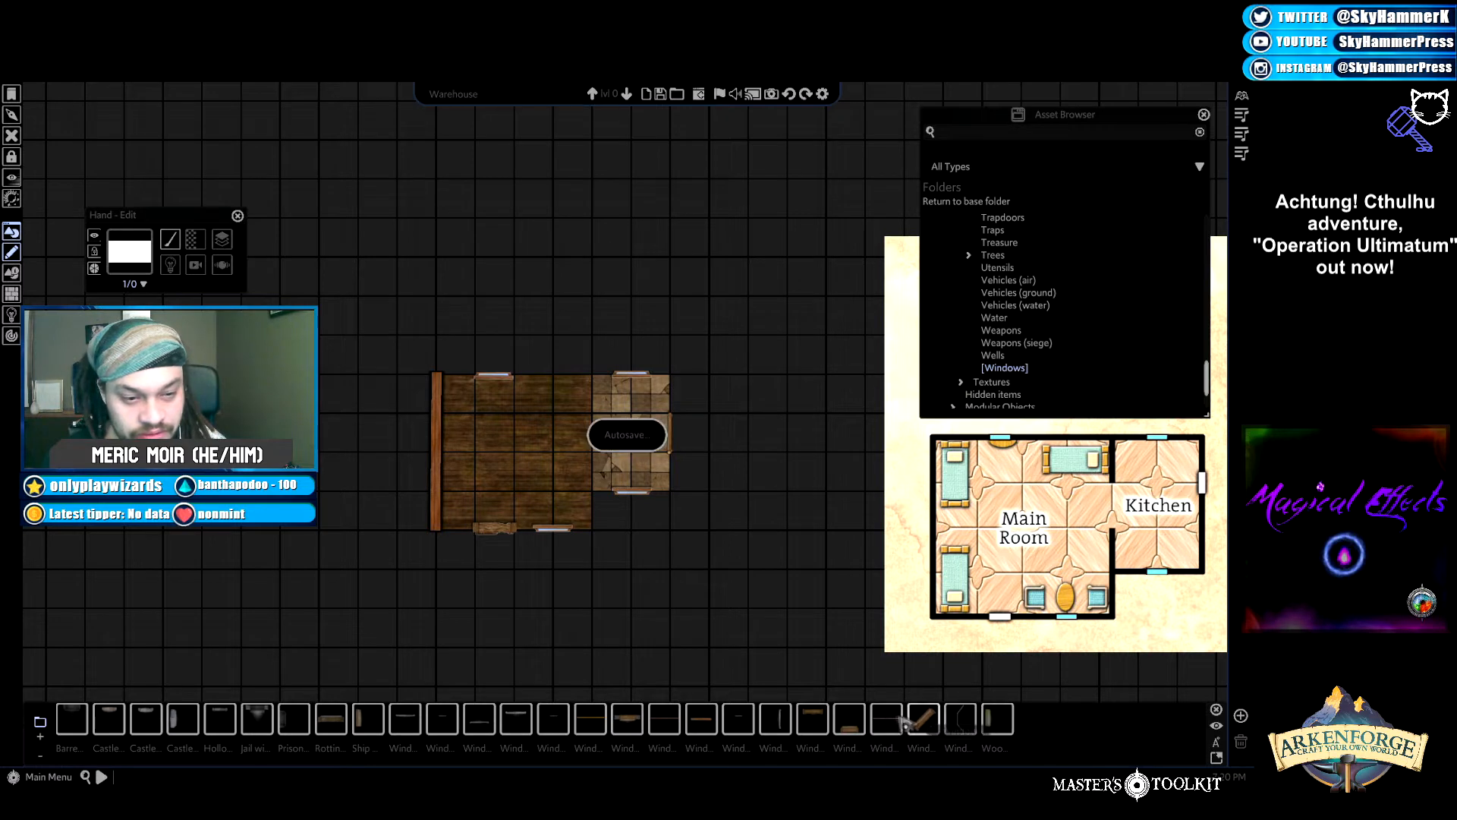
# Try out a Window side (church) on the empty grid beside the tile floor, inspect it up close and delete it.
pyautogui.click(768, 730)
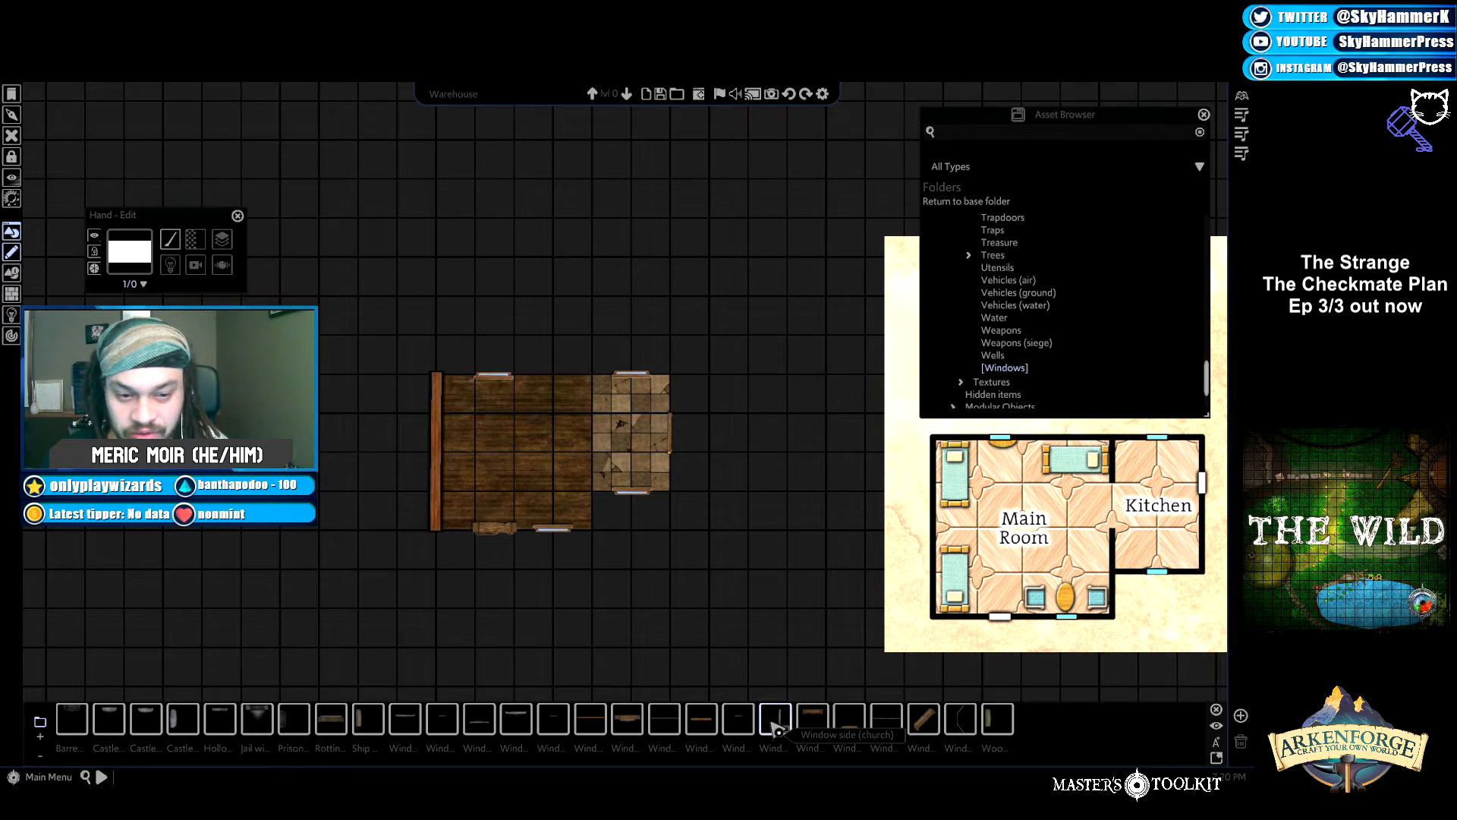
pyautogui.click(752, 451)
pyautogui.rightClick(806, 558)
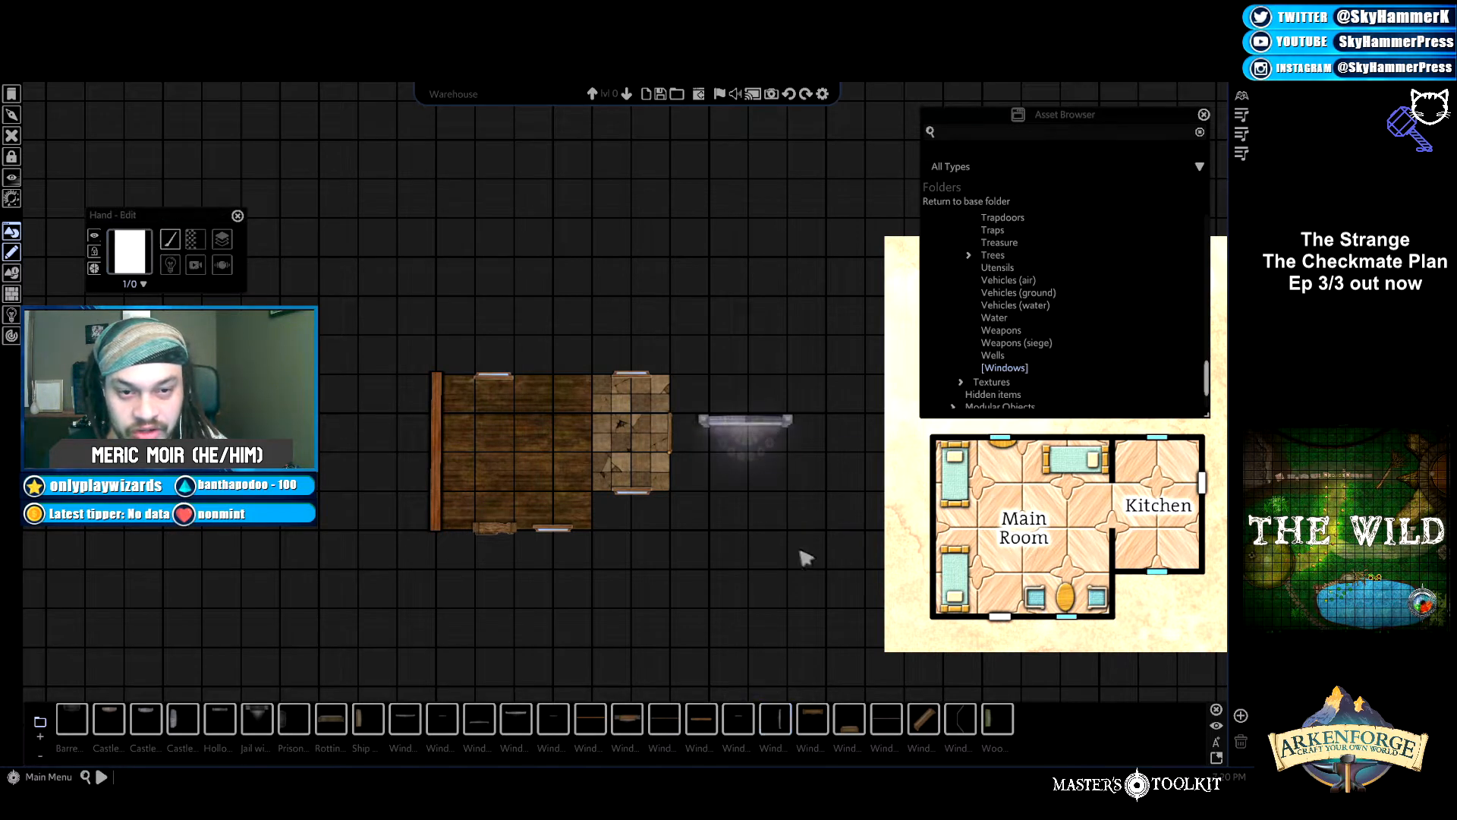
pyautogui.click(767, 435)
pyautogui.scroll(5, 771, 562)
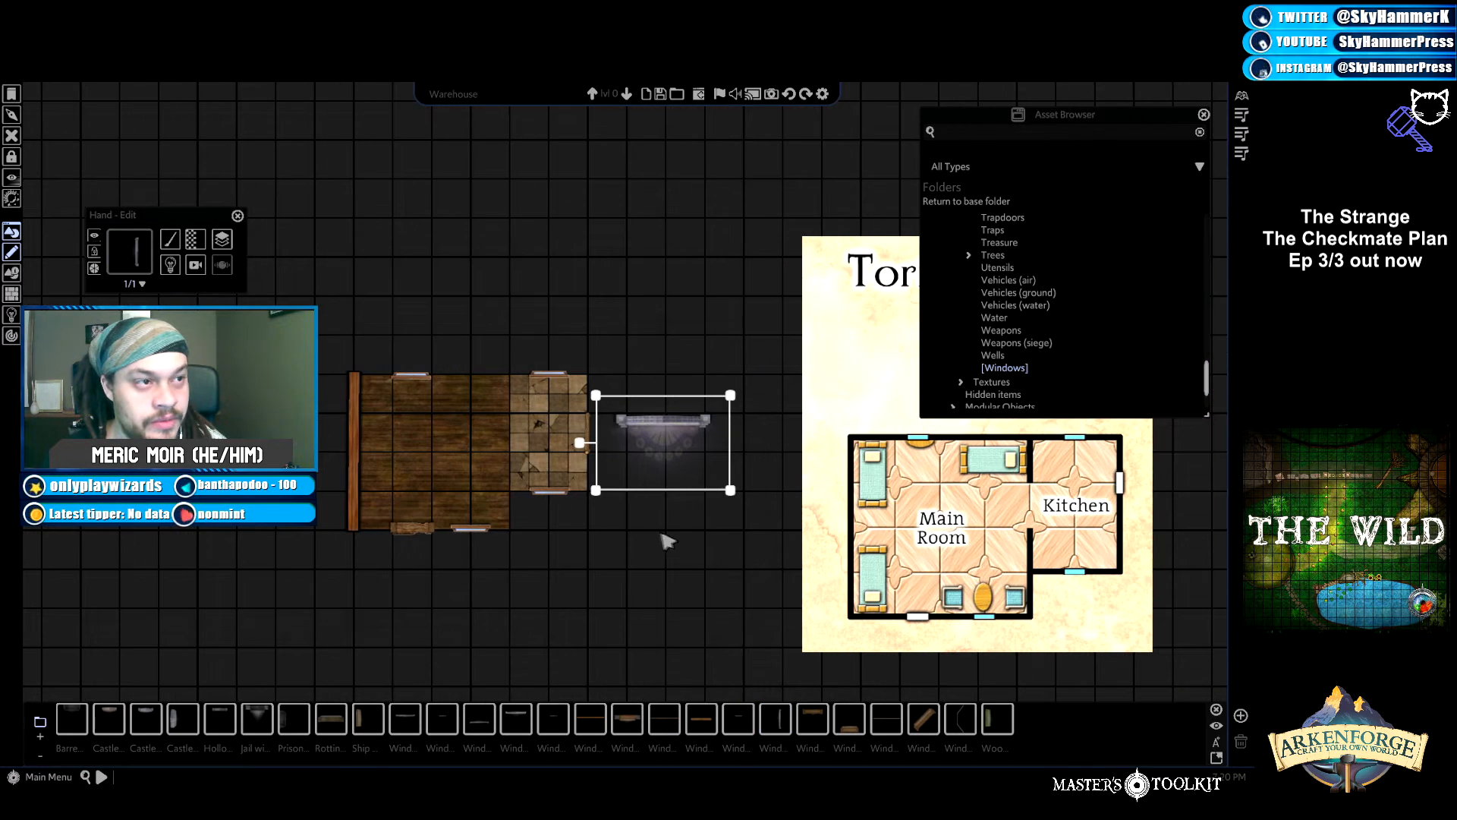
pyautogui.scroll(4, 684, 543)
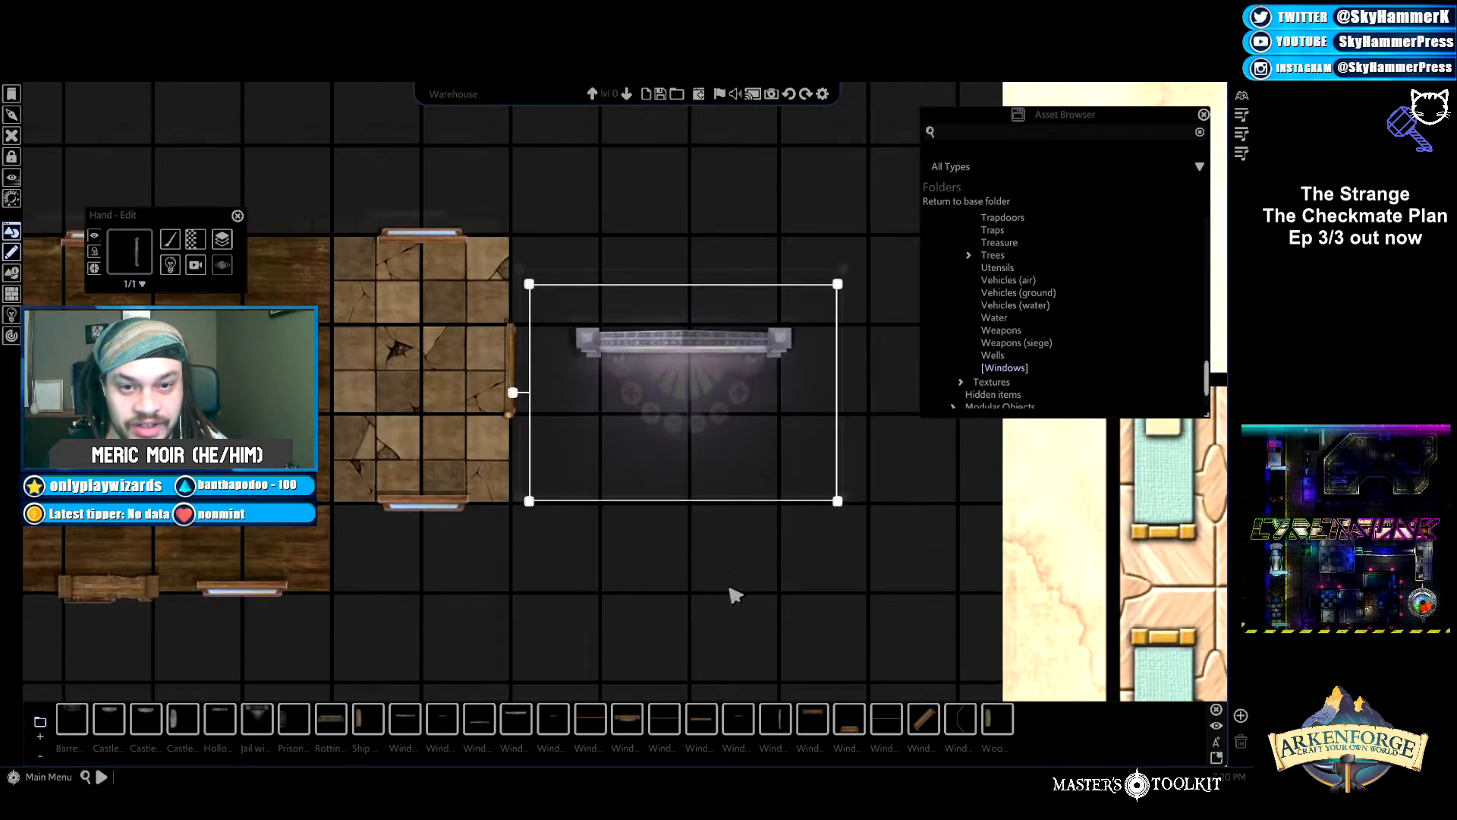
pyautogui.scroll(2, 671, 519)
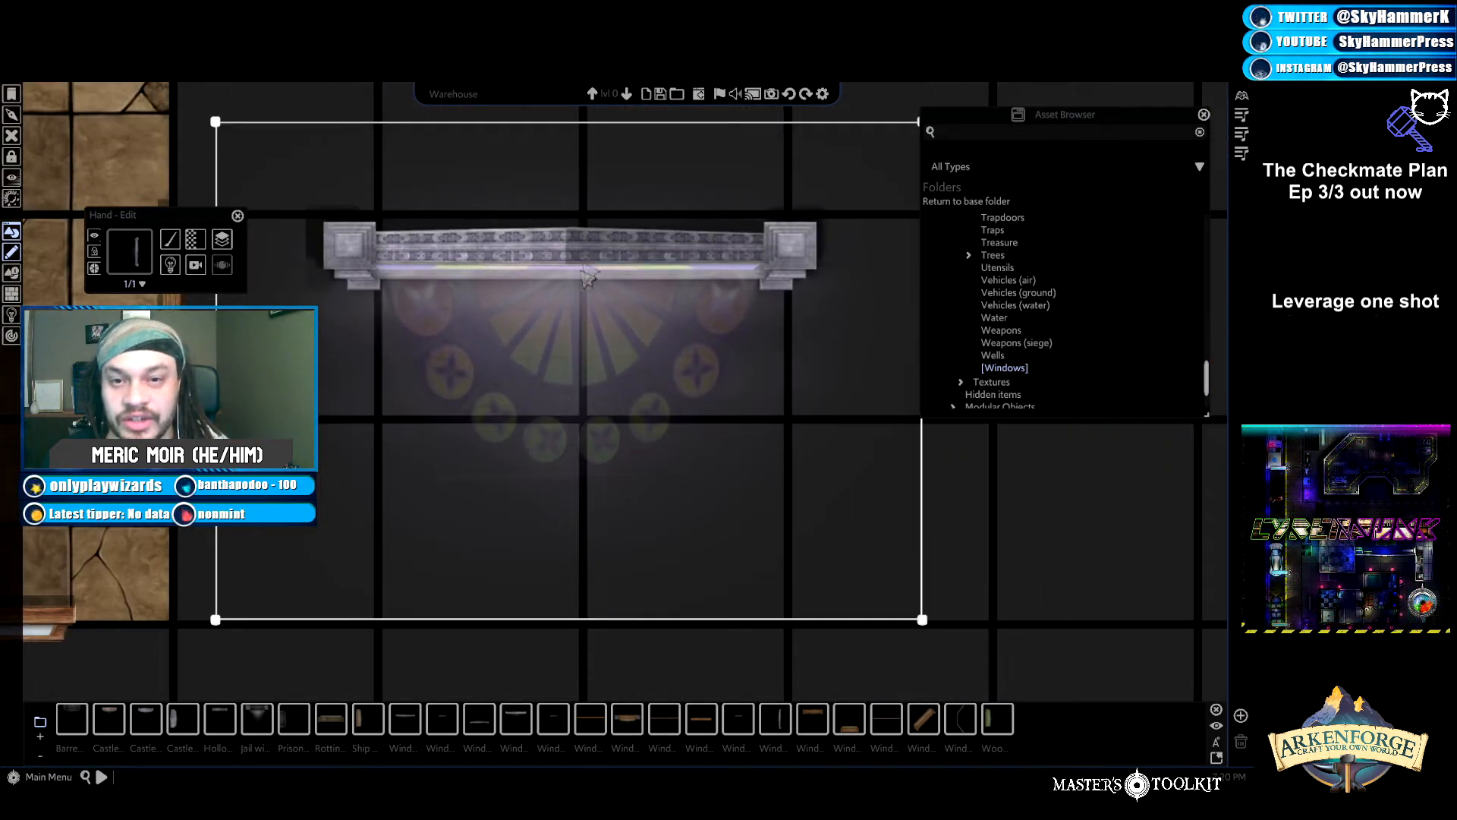
pyautogui.scroll(-6, 607, 342)
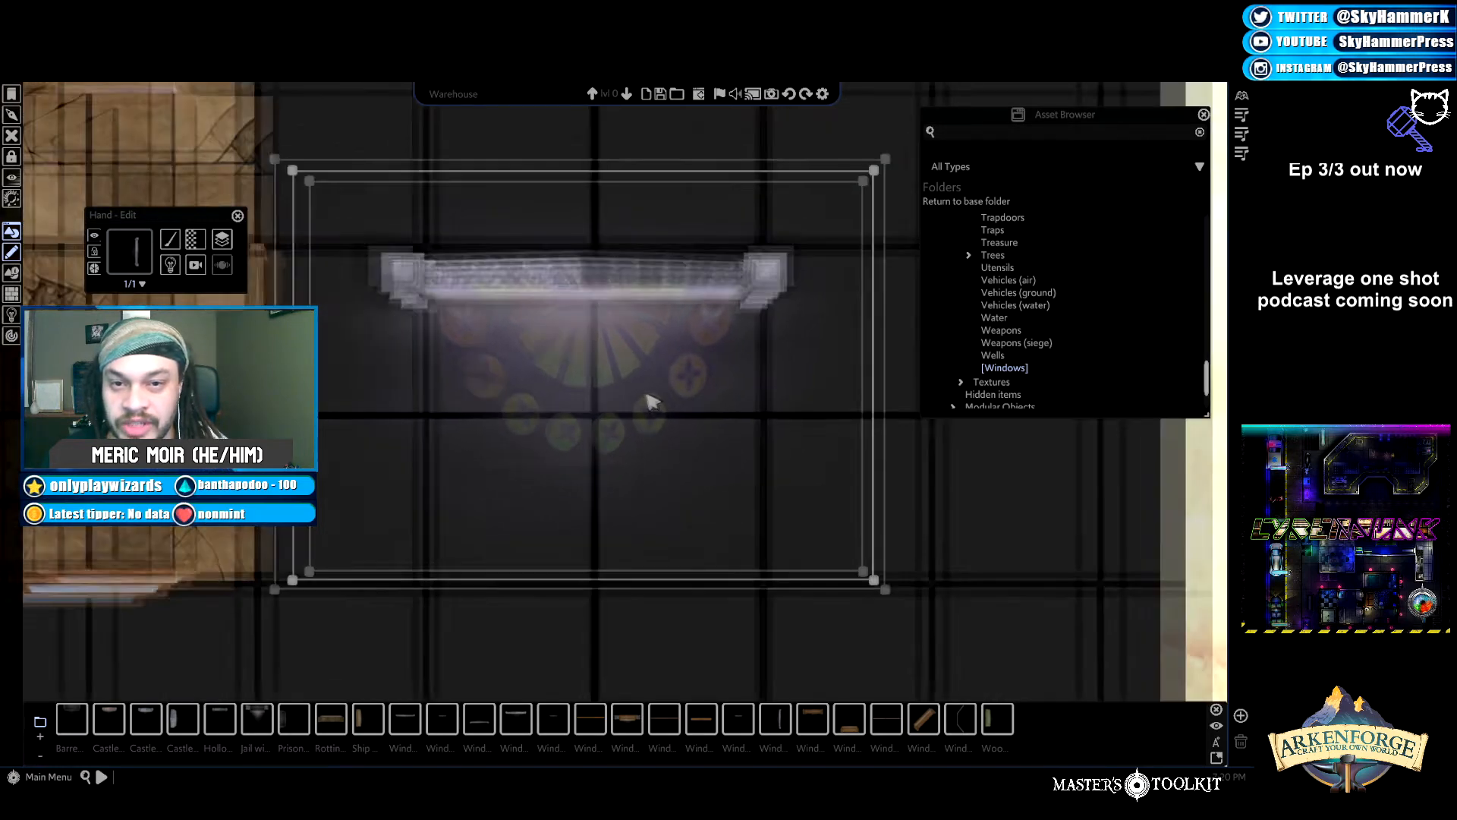
pyautogui.press('a')
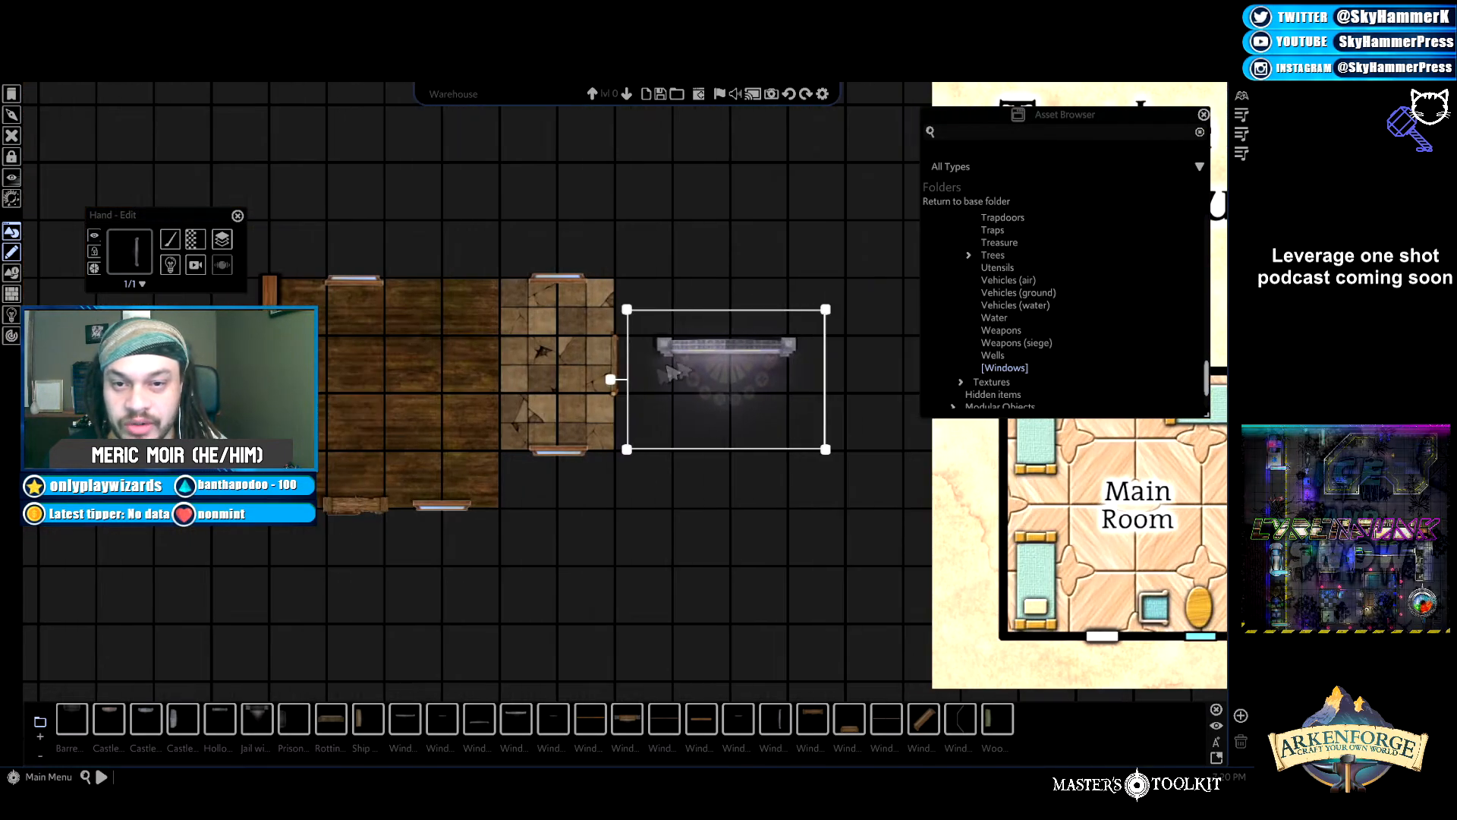
pyautogui.press('Delete')
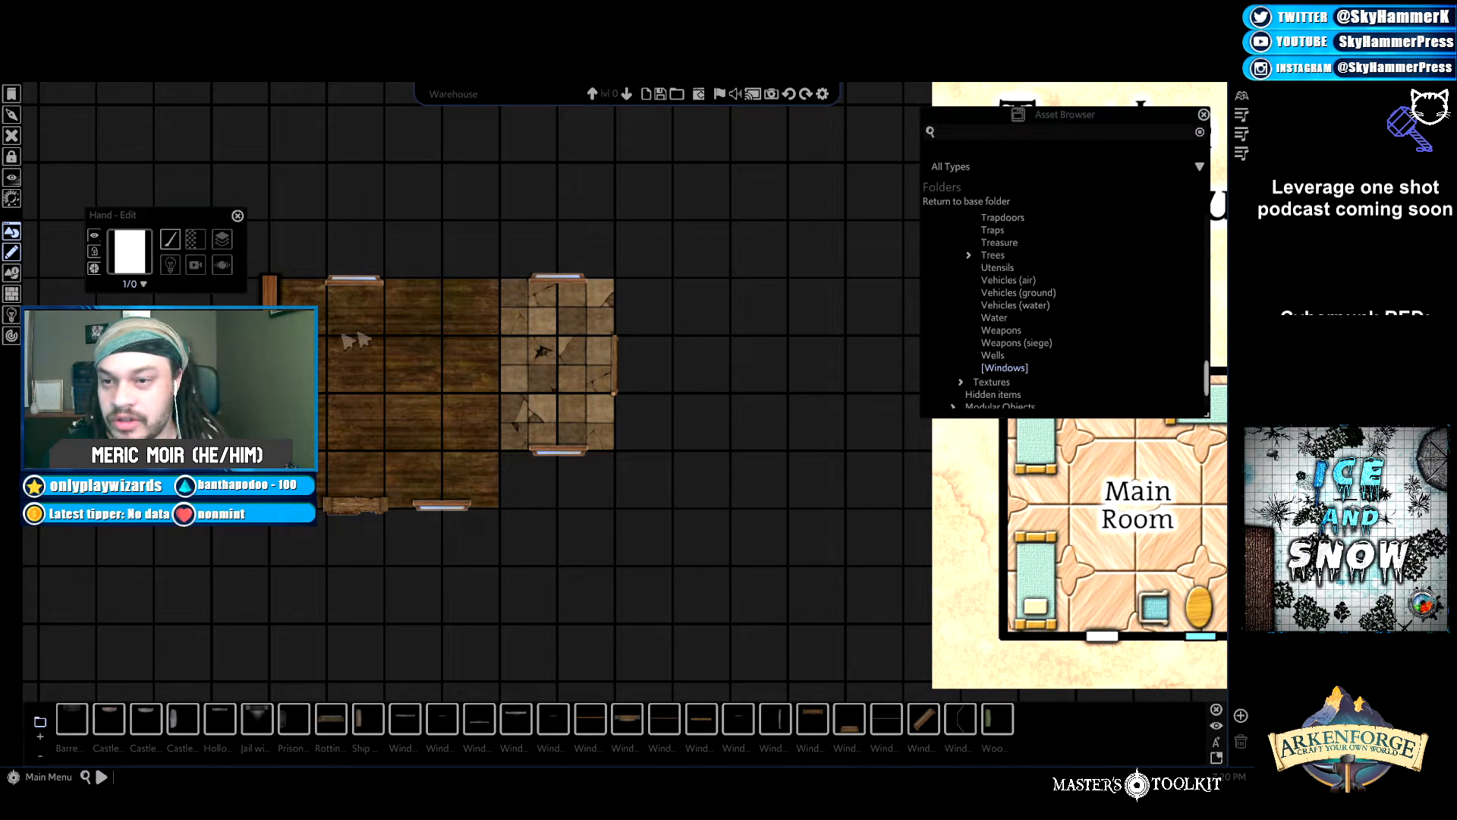
pyautogui.press('a')
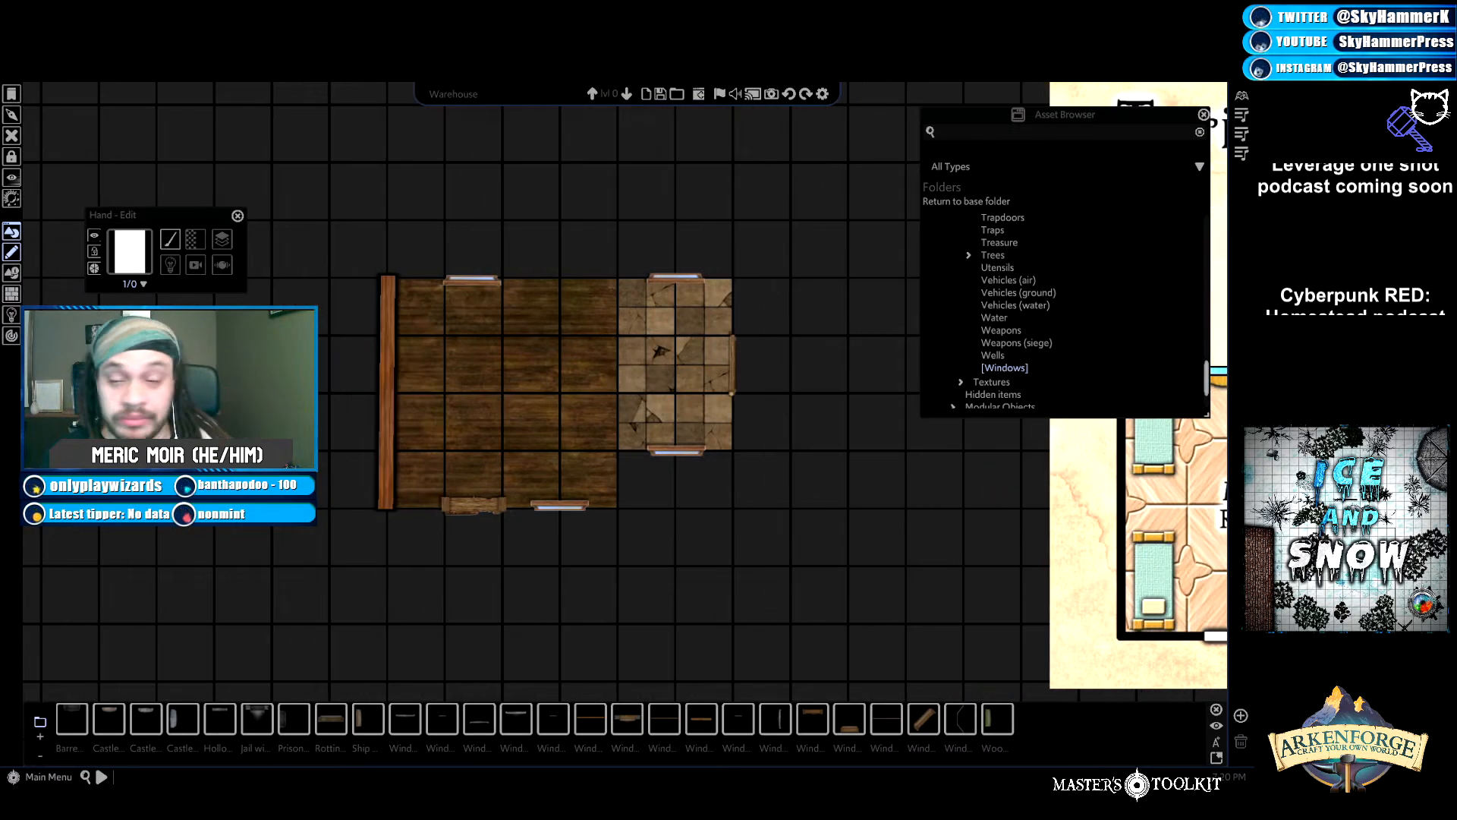
pyautogui.click(394, 385)
pyautogui.moveTo(152, 220)
pyautogui.mouseDown()
pyautogui.moveTo(190, 202)
pyautogui.moveTo(188, 220)
pyautogui.moveTo(151, 212)
pyautogui.mouseUp()
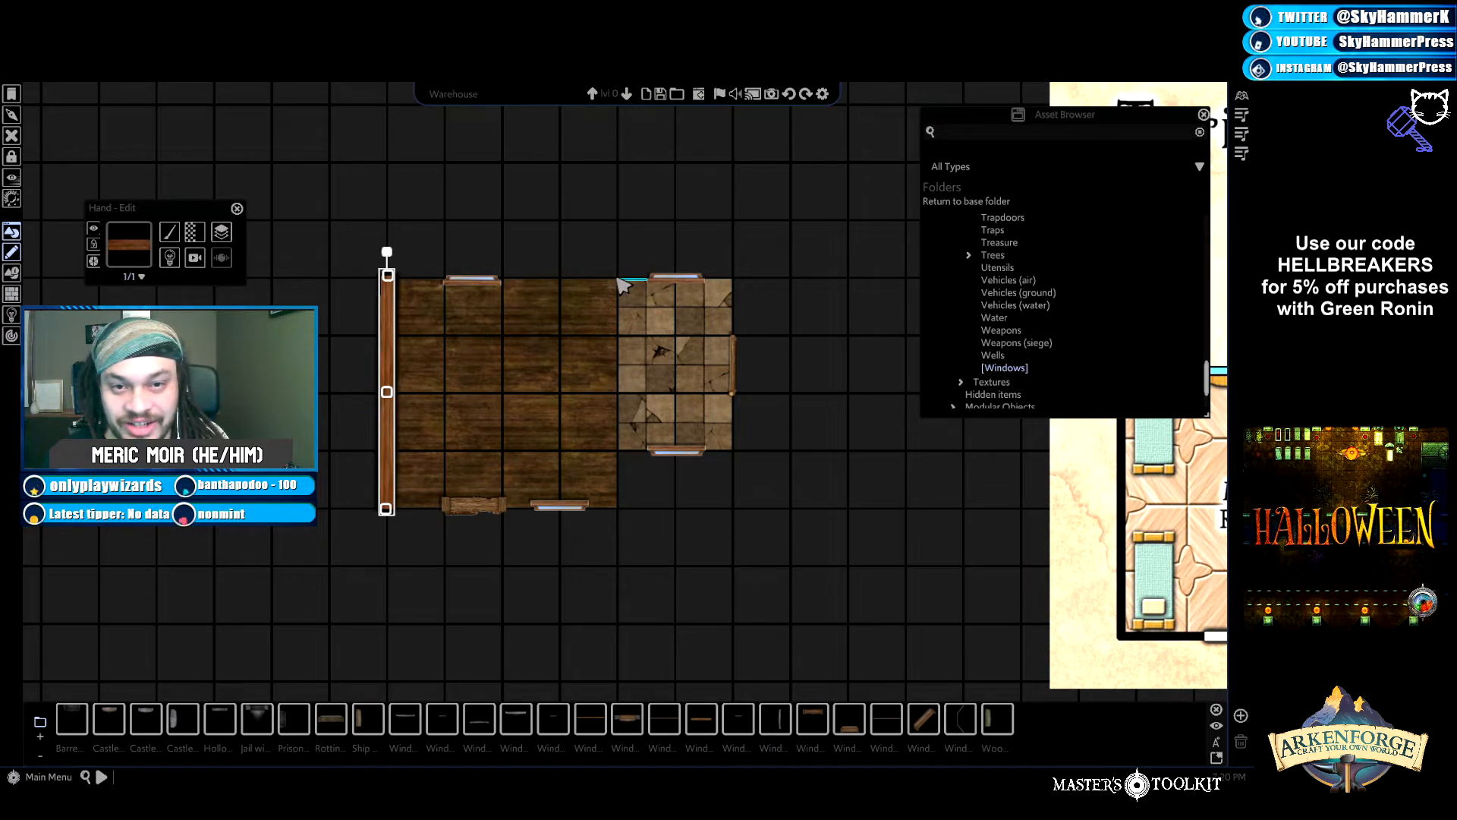
pyautogui.click(409, 291)
pyautogui.click(380, 312)
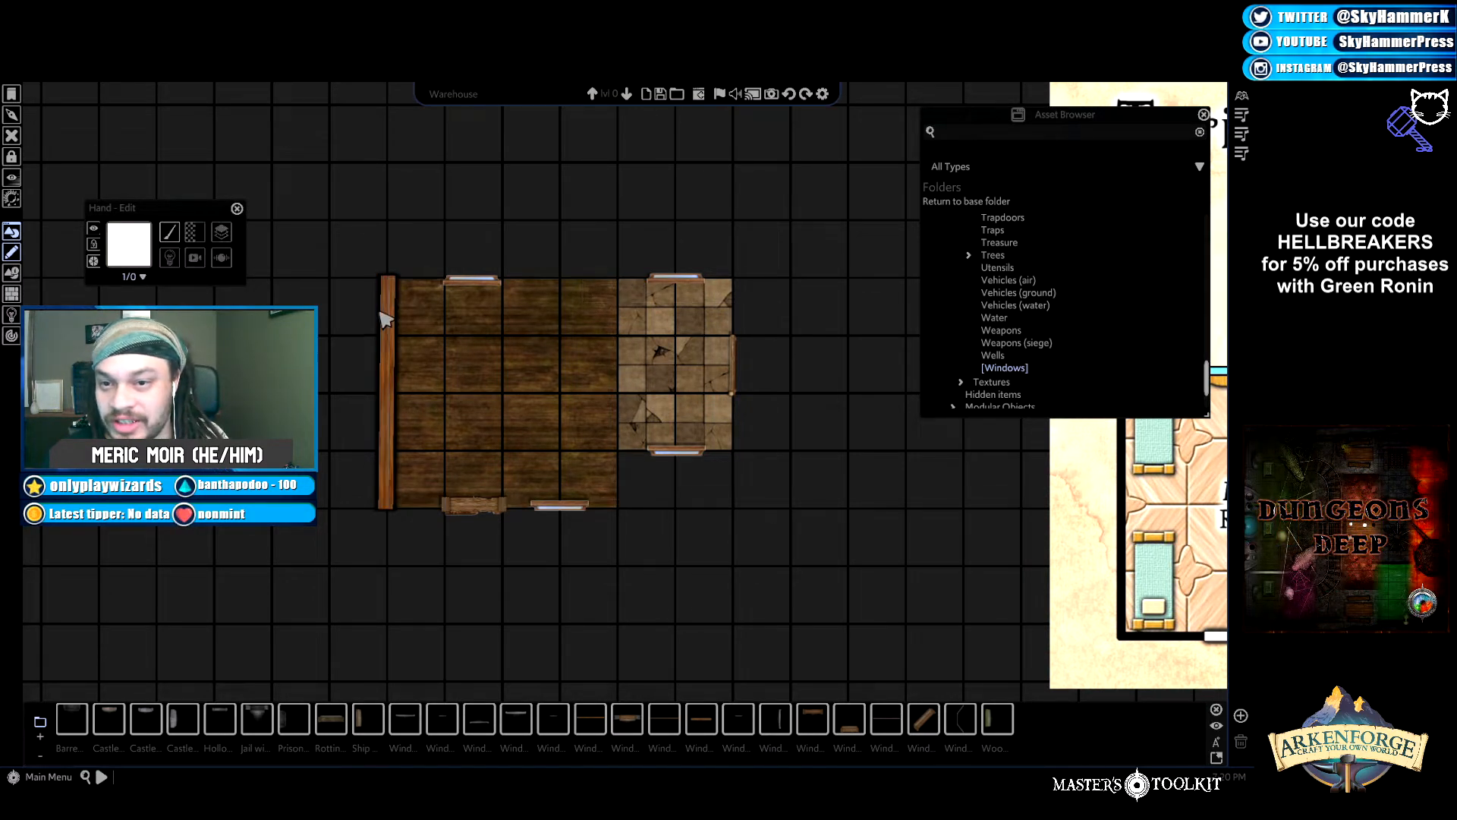
pyautogui.click(387, 322)
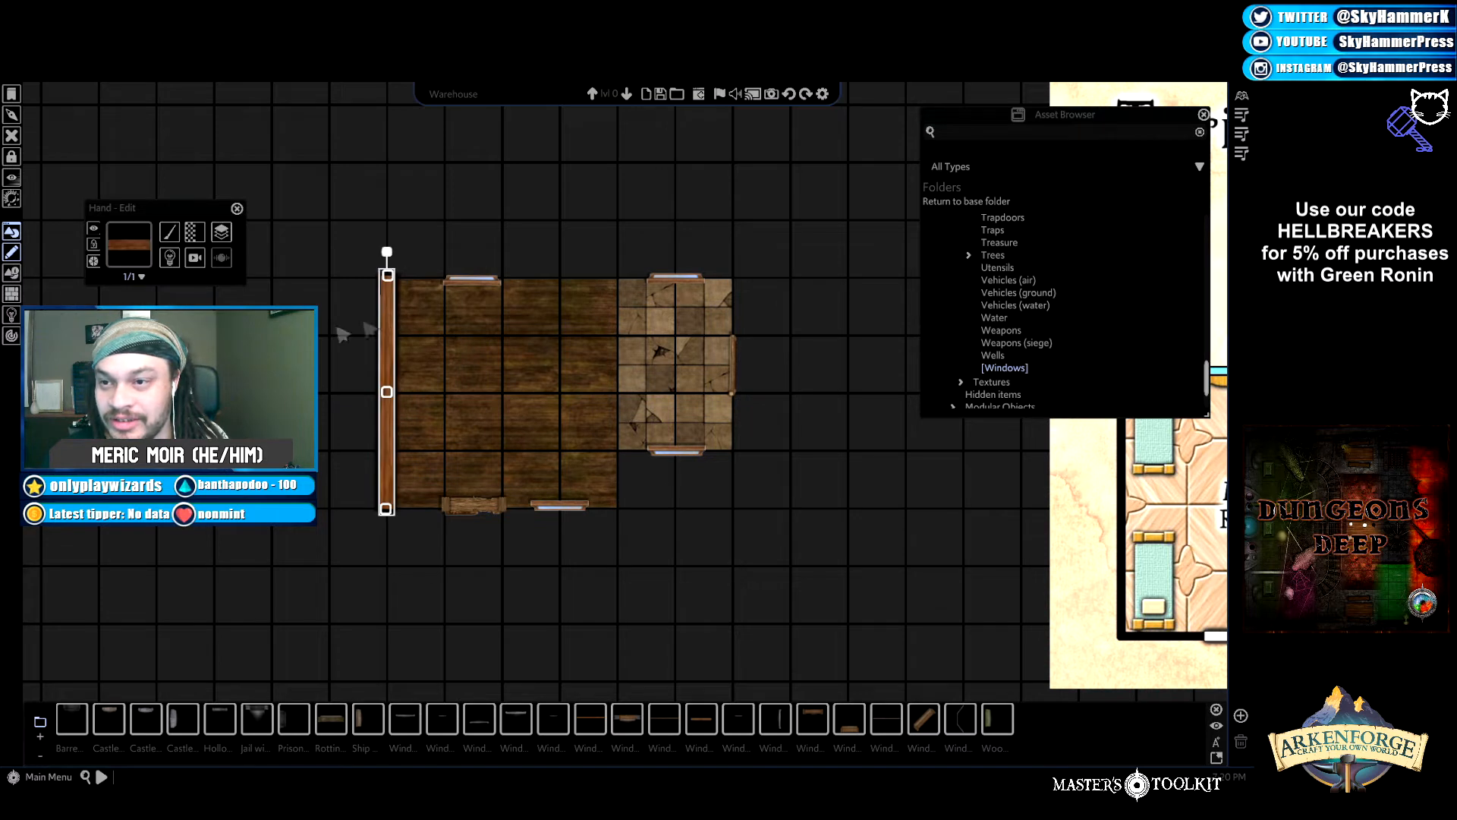
pyautogui.click(176, 241)
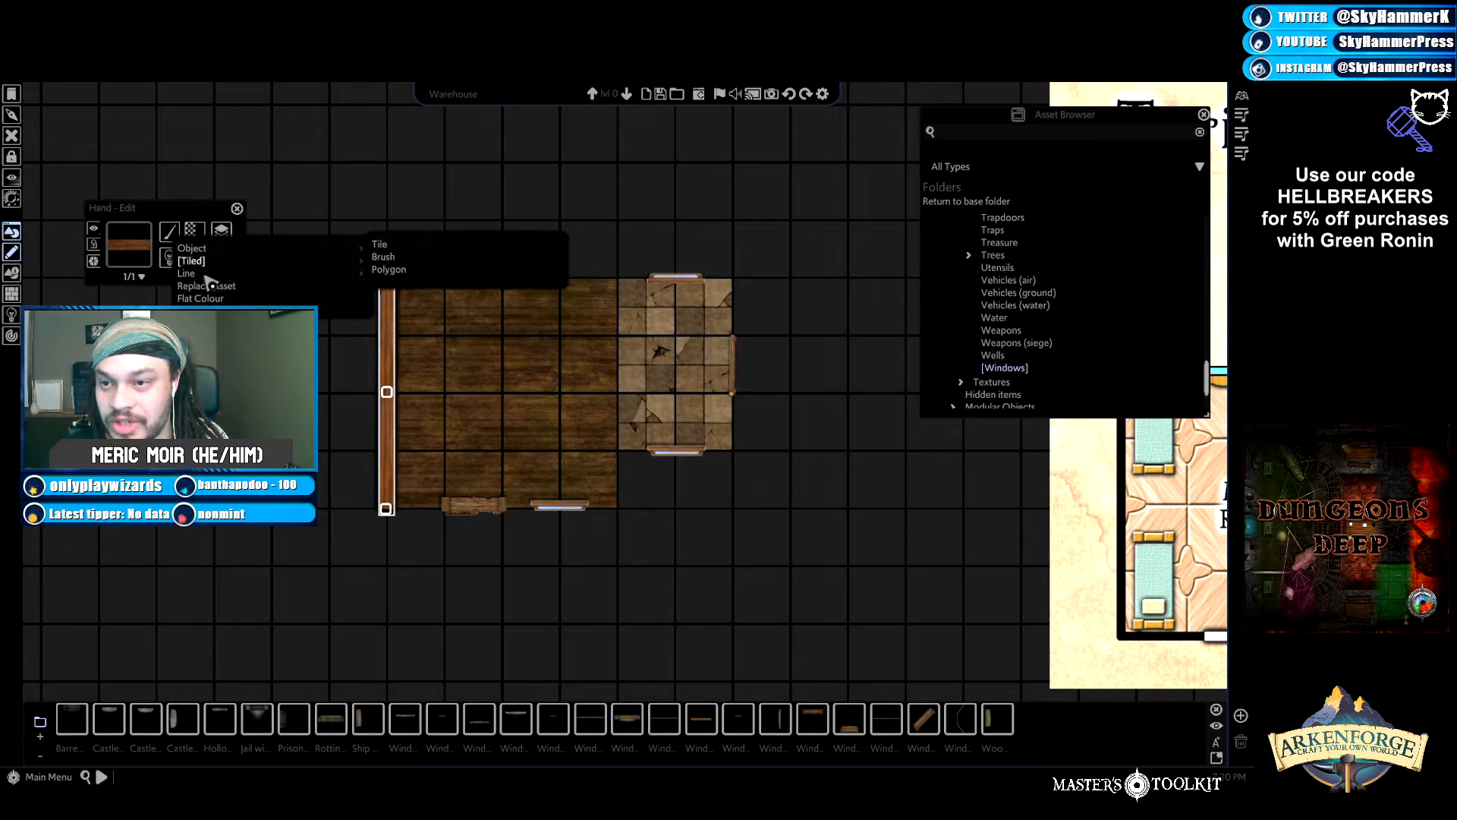
pyautogui.moveTo(195, 263)
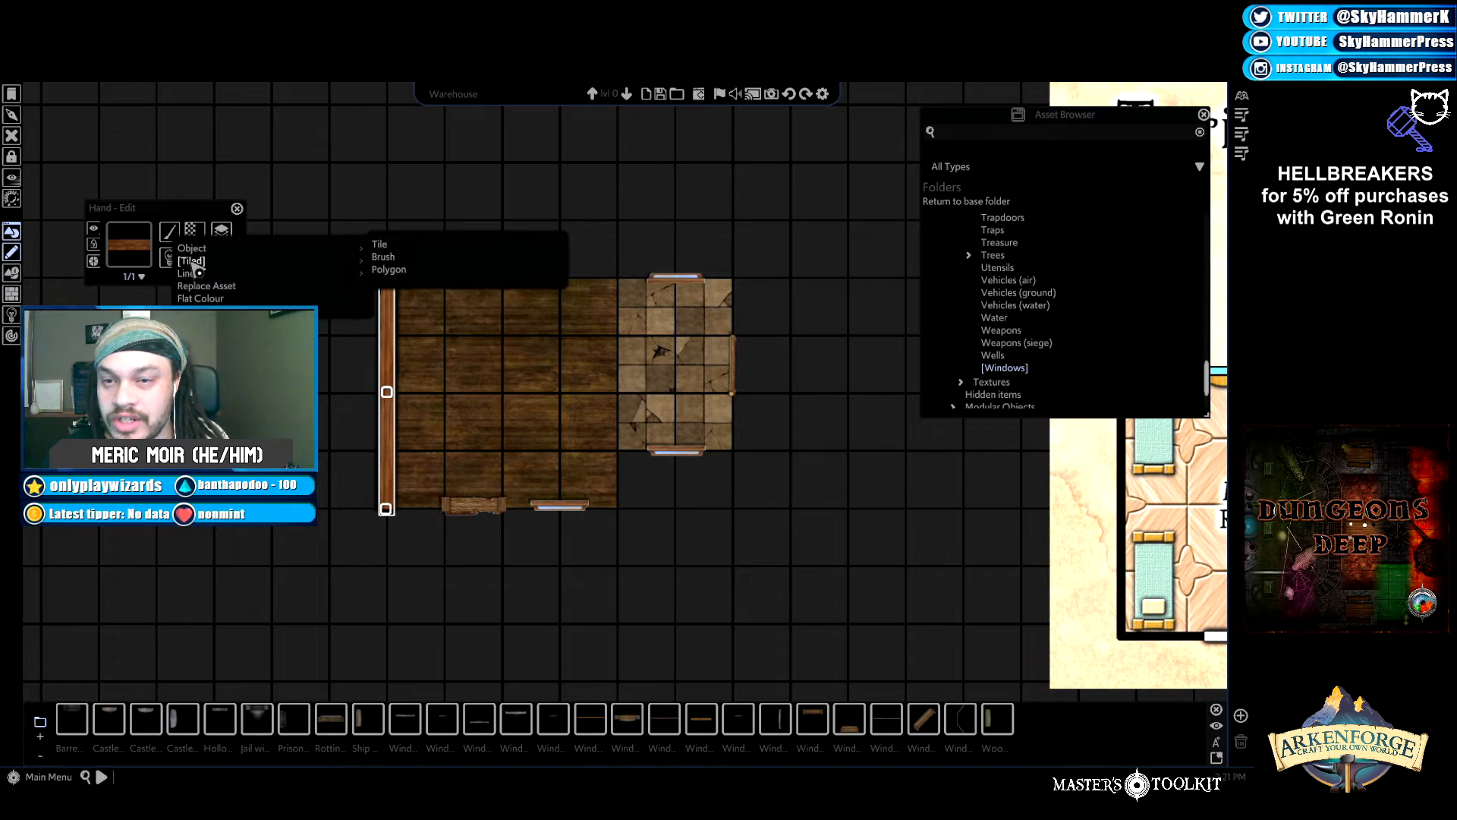
pyautogui.click(383, 244)
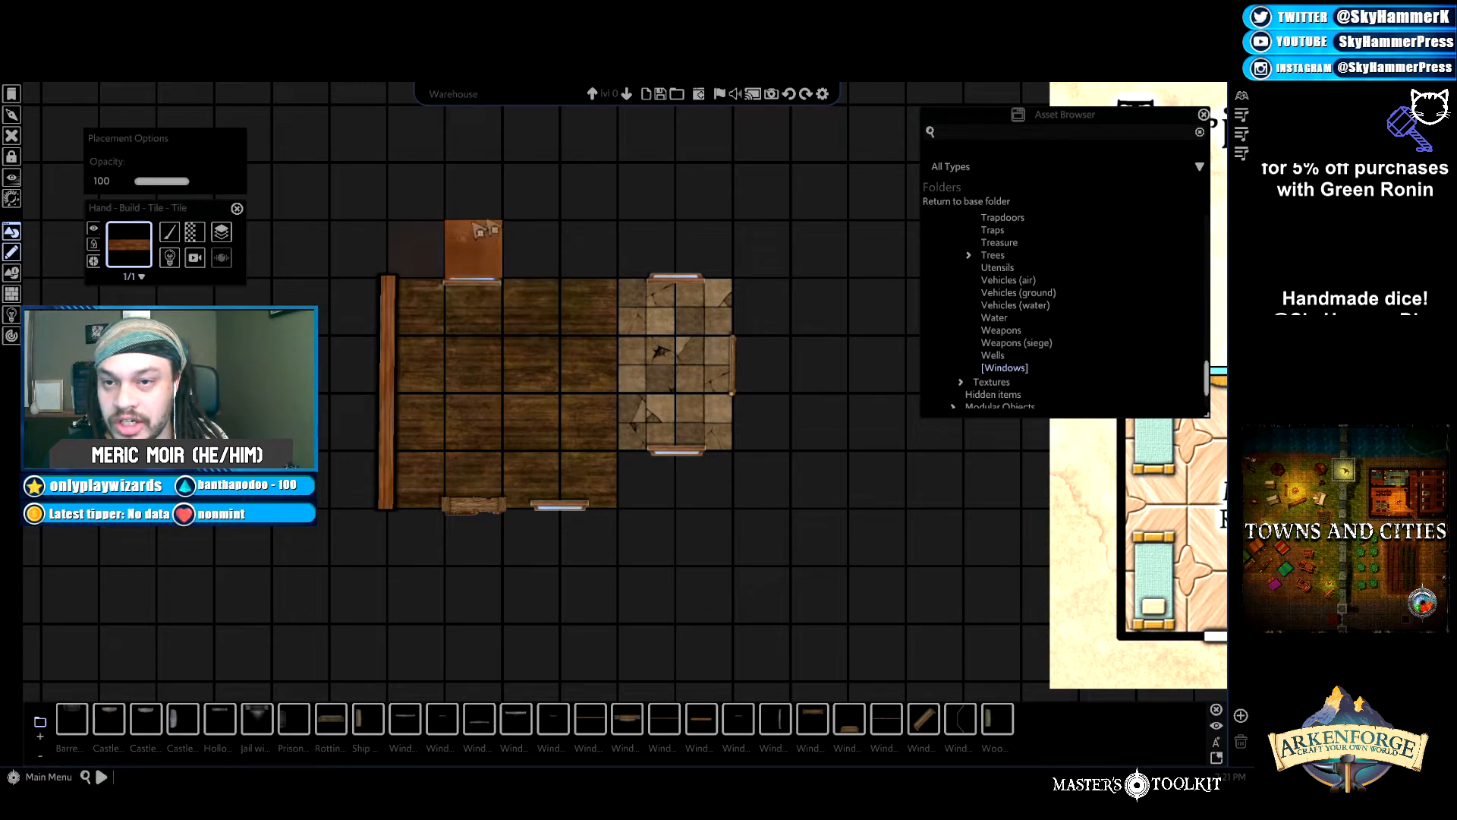
# Try placing the wooden wall beam as a single object along the hardwood floor's top edge, and delete it.
pyautogui.click(170, 232)
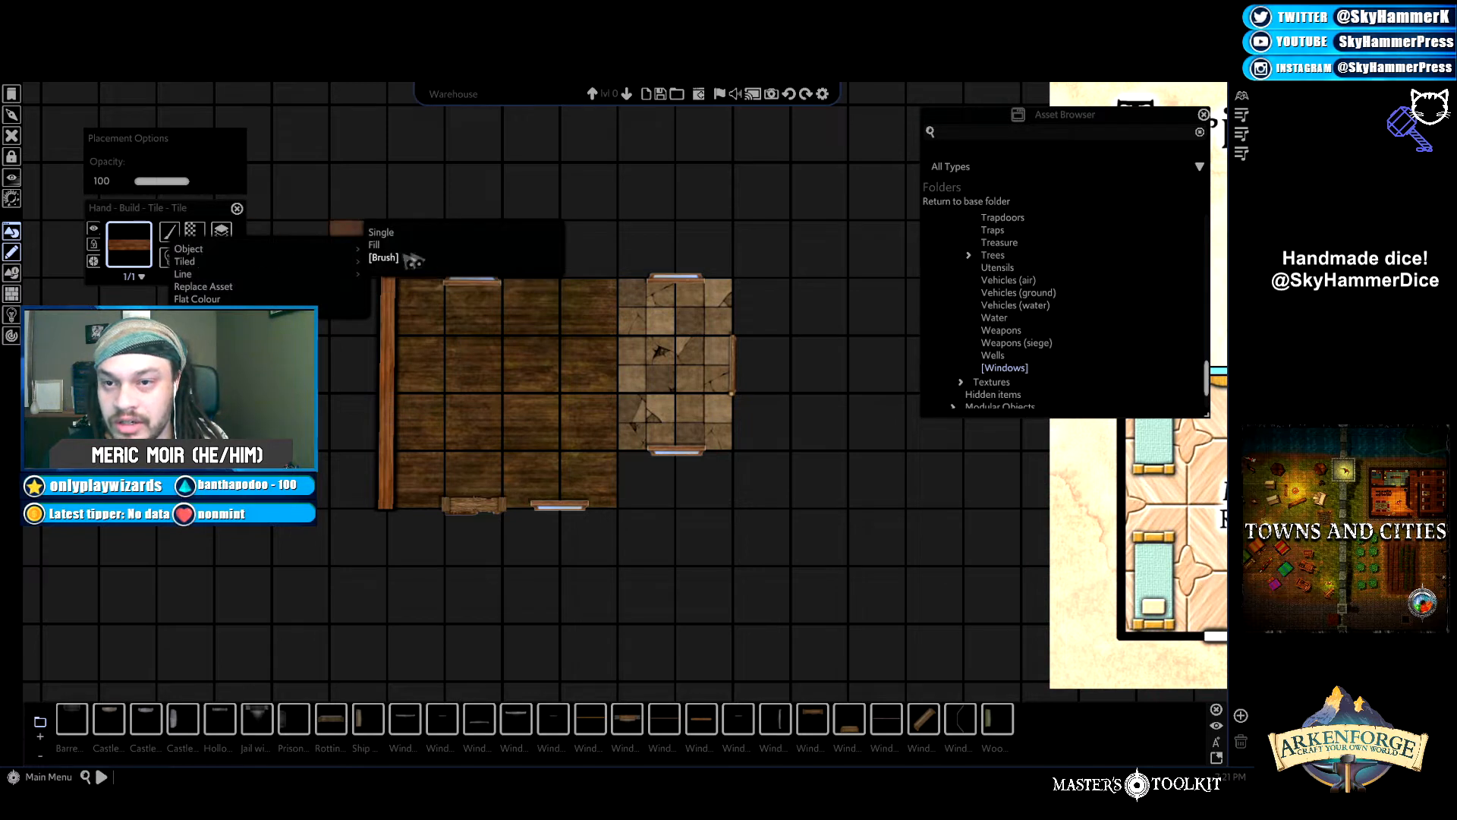
pyautogui.click(379, 235)
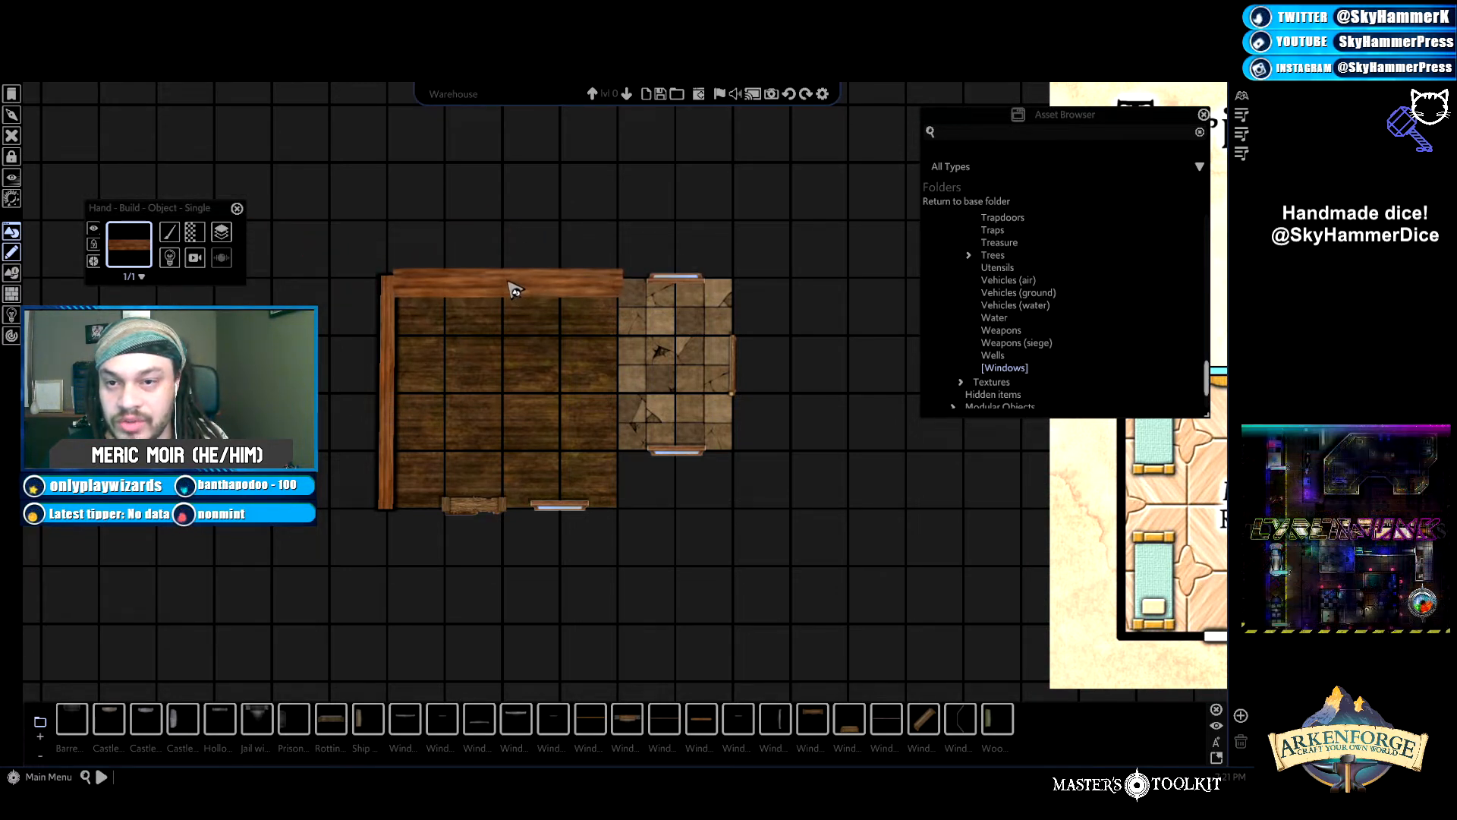
pyautogui.click(516, 282)
pyautogui.rightClick(577, 182)
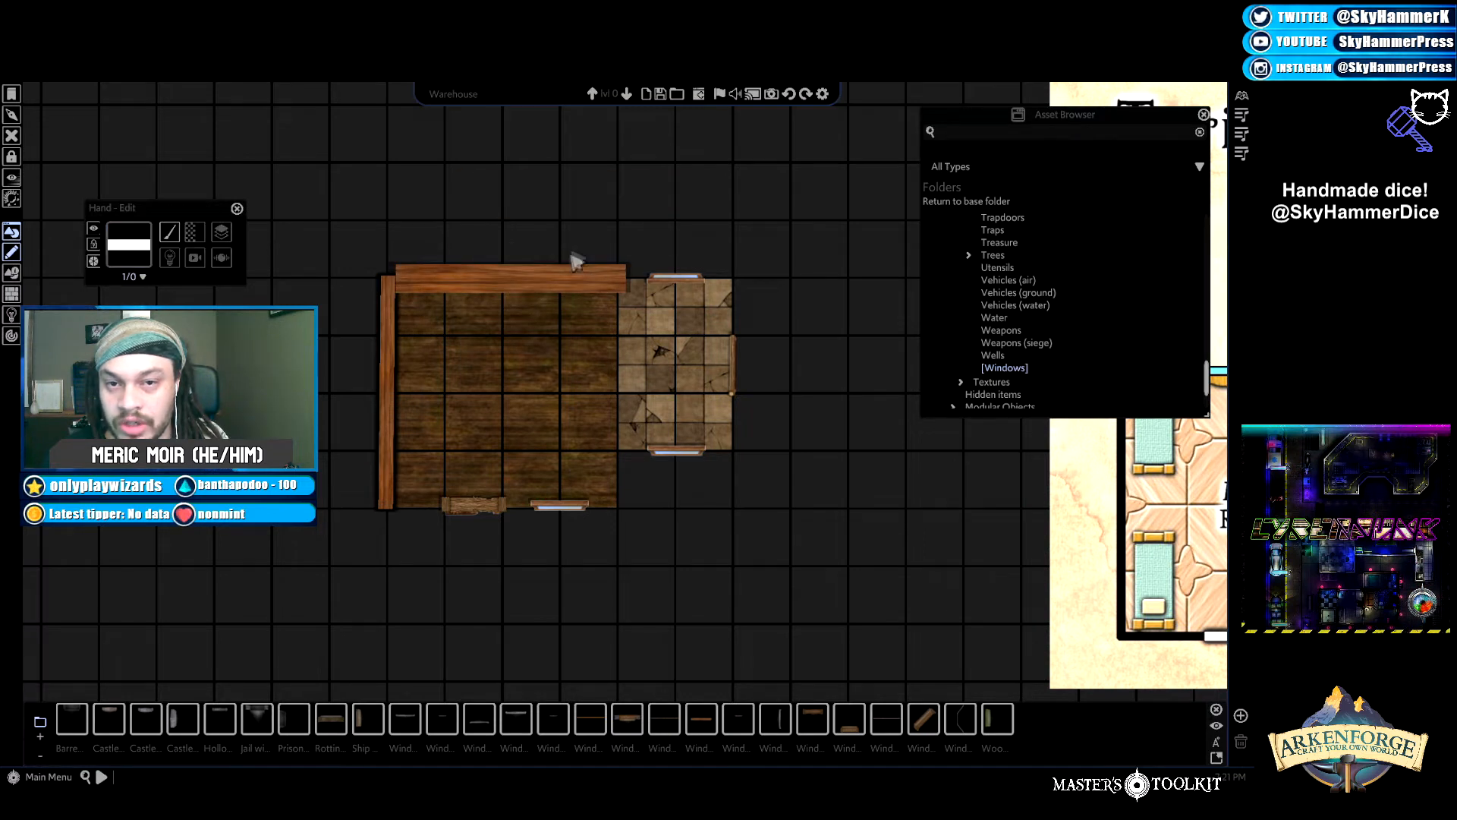
pyautogui.click(615, 285)
pyautogui.moveTo(626, 292); pyautogui.dragTo(717, 302)
pyautogui.press('Delete')
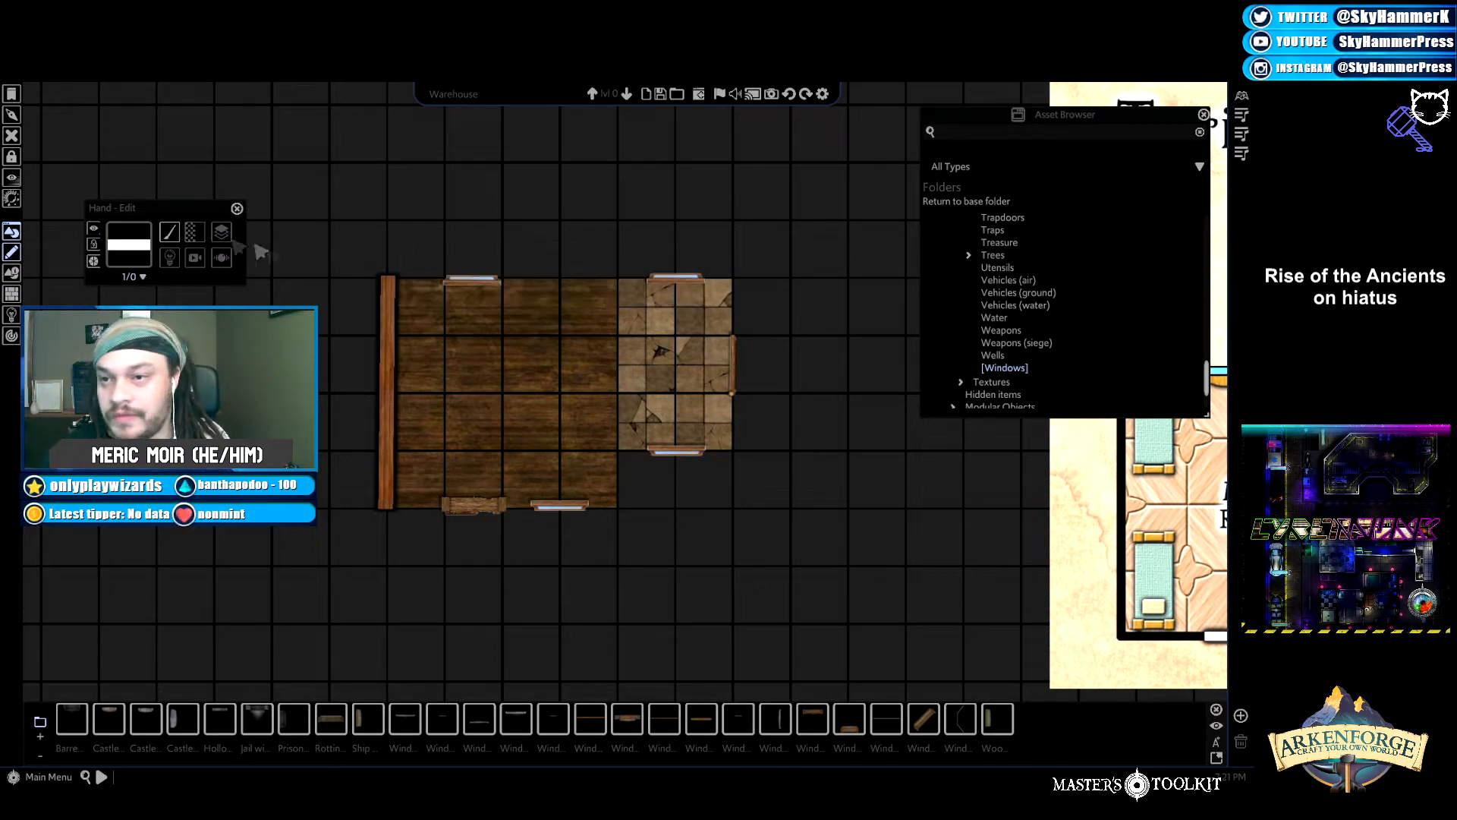
# Try placing single copies of the left wall's beam on the empty grid above the house, and delete them.
pyautogui.click(390, 309)
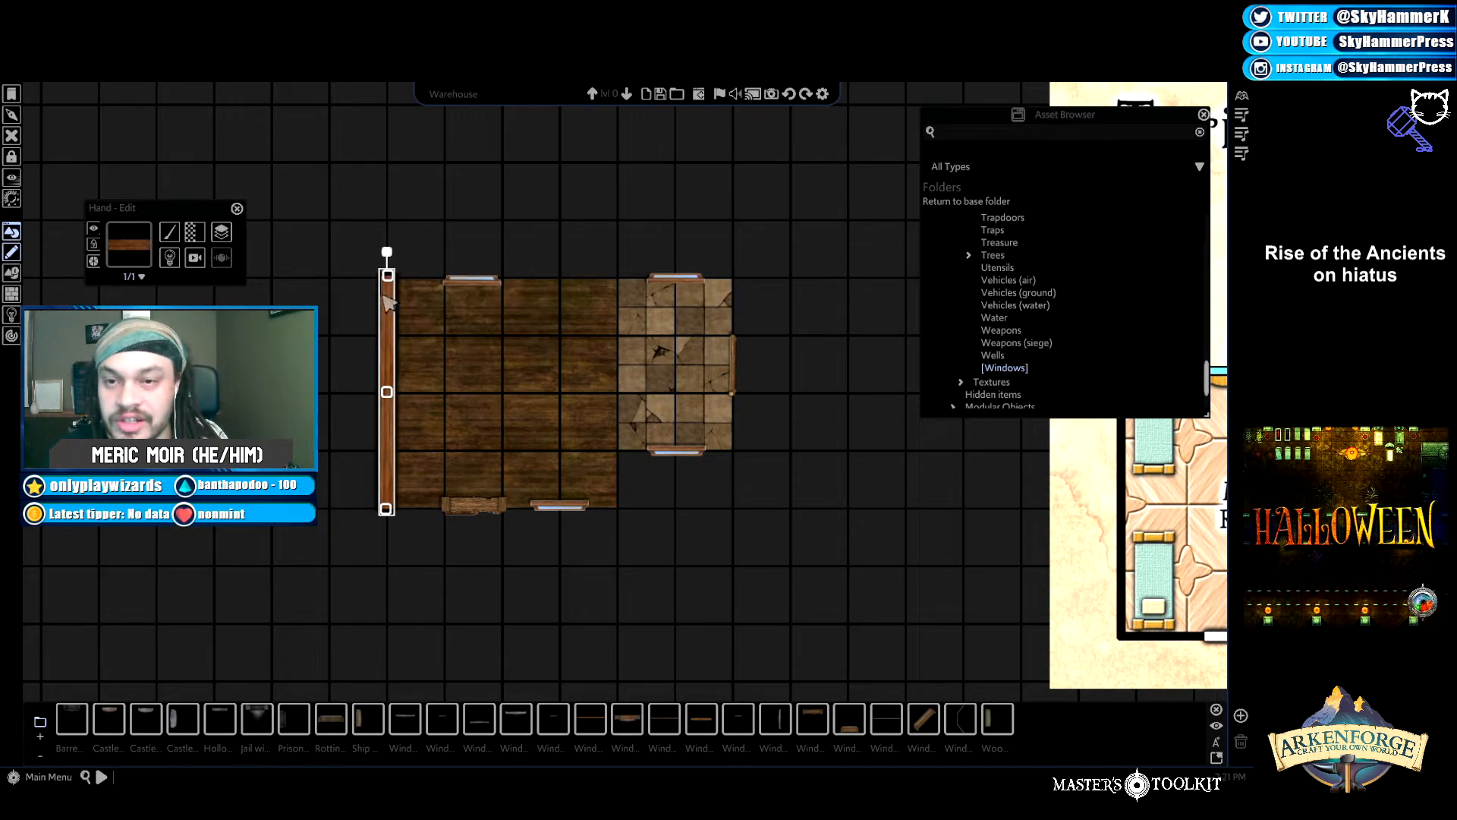
pyautogui.click(169, 232)
pyautogui.moveTo(190, 248)
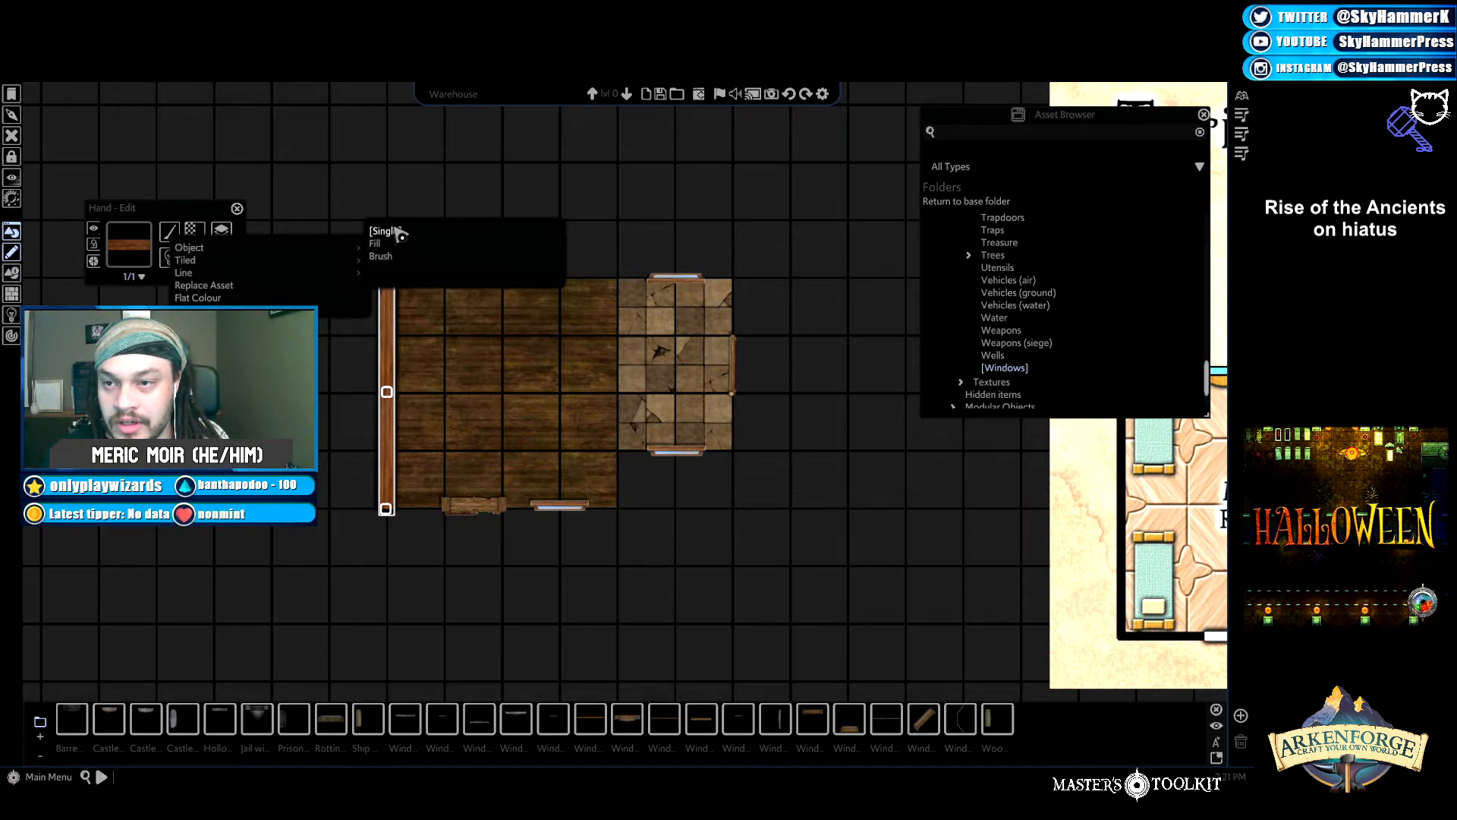
pyautogui.click(398, 234)
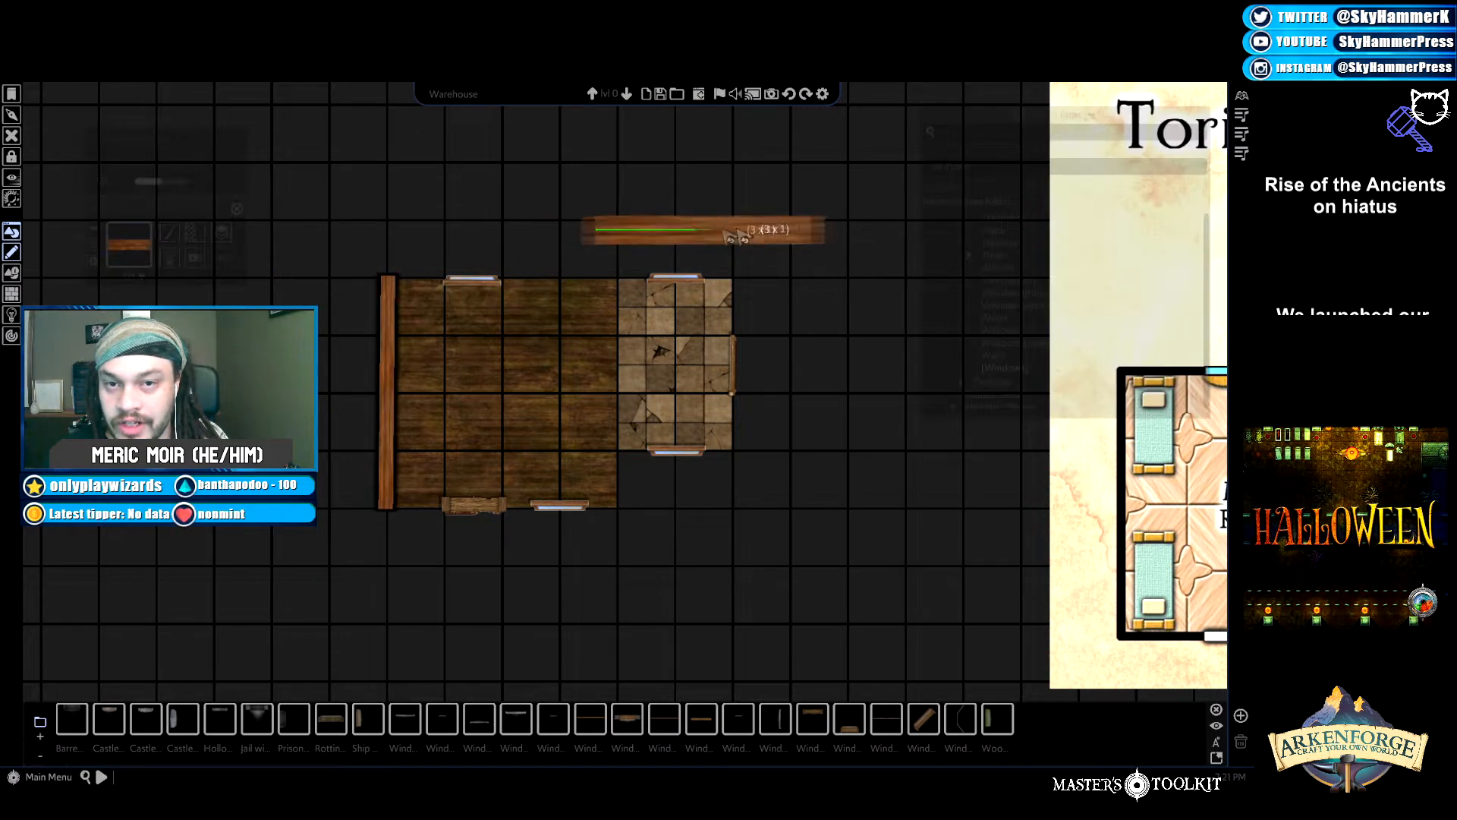
pyautogui.moveTo(712, 235); pyautogui.dragTo(884, 233)
pyautogui.rightClick(542, 205)
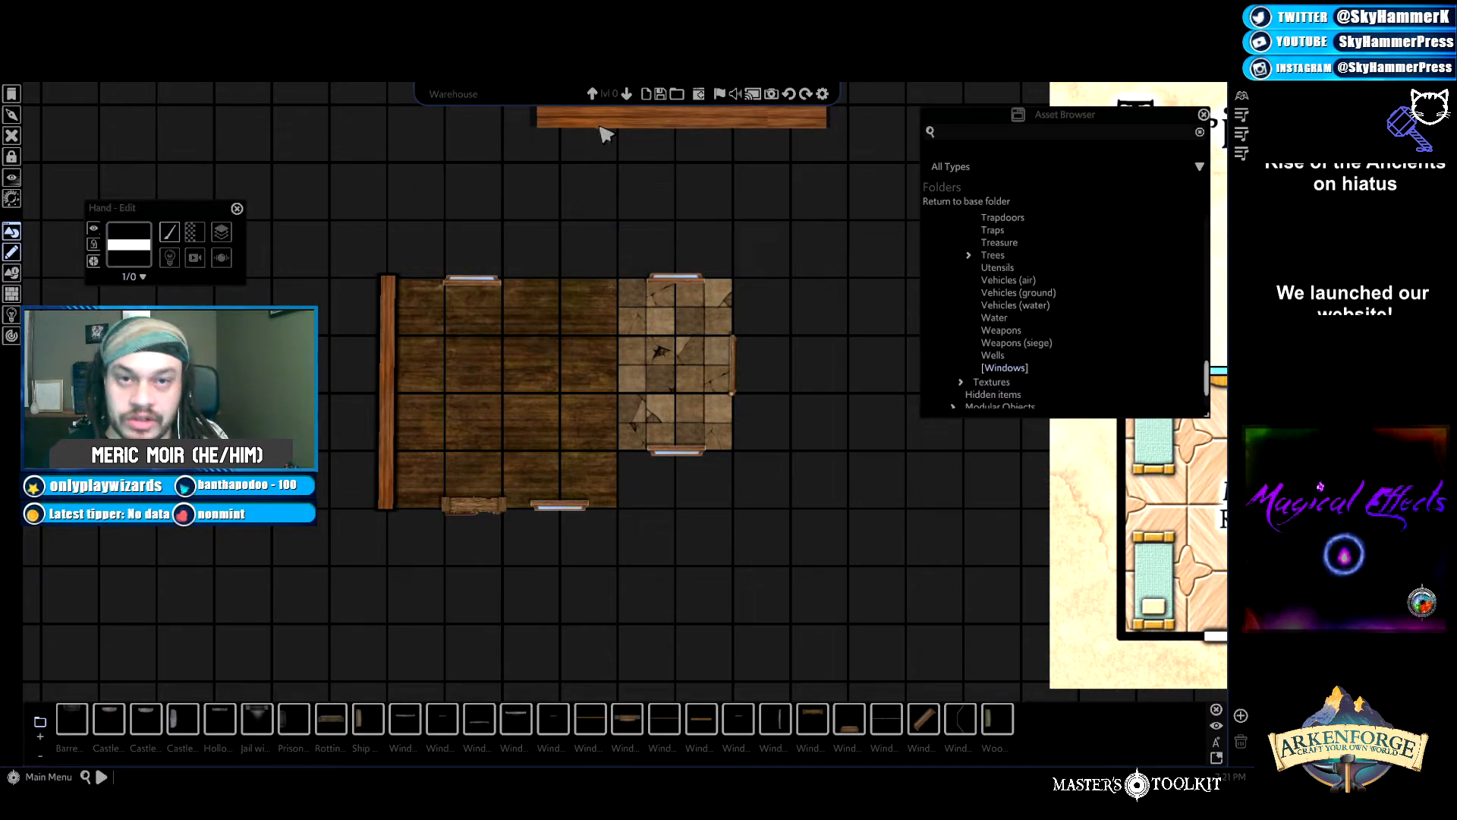
pyautogui.click(600, 126)
pyautogui.press('Delete')
pyautogui.click(678, 125)
pyautogui.press('Delete')
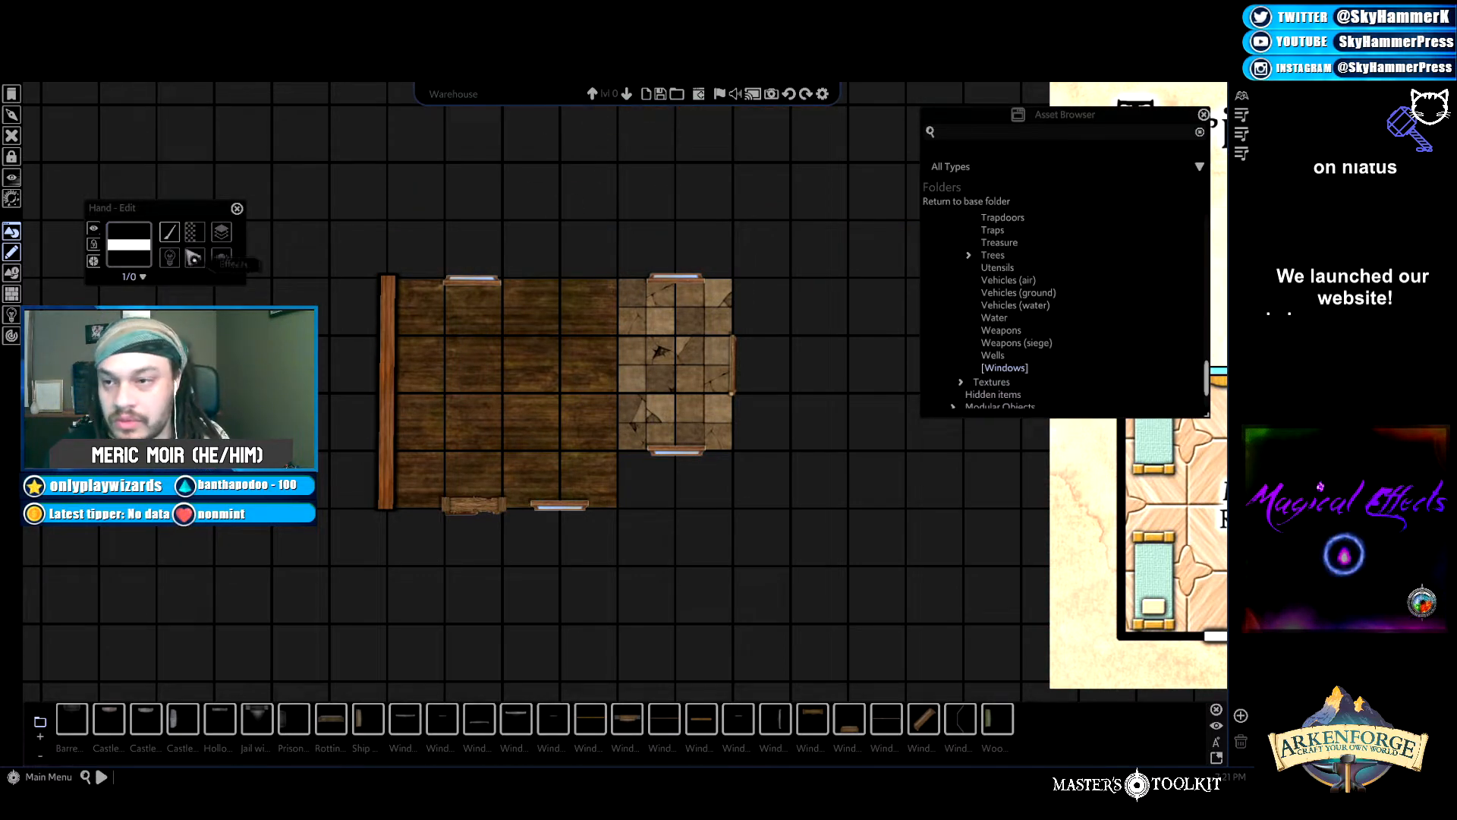
# Try scattering the wall beam above the hardwood floor with the Object Brush, and undo the placed beams.
pyautogui.click(402, 320)
pyautogui.click(170, 232)
pyautogui.moveTo(192, 247)
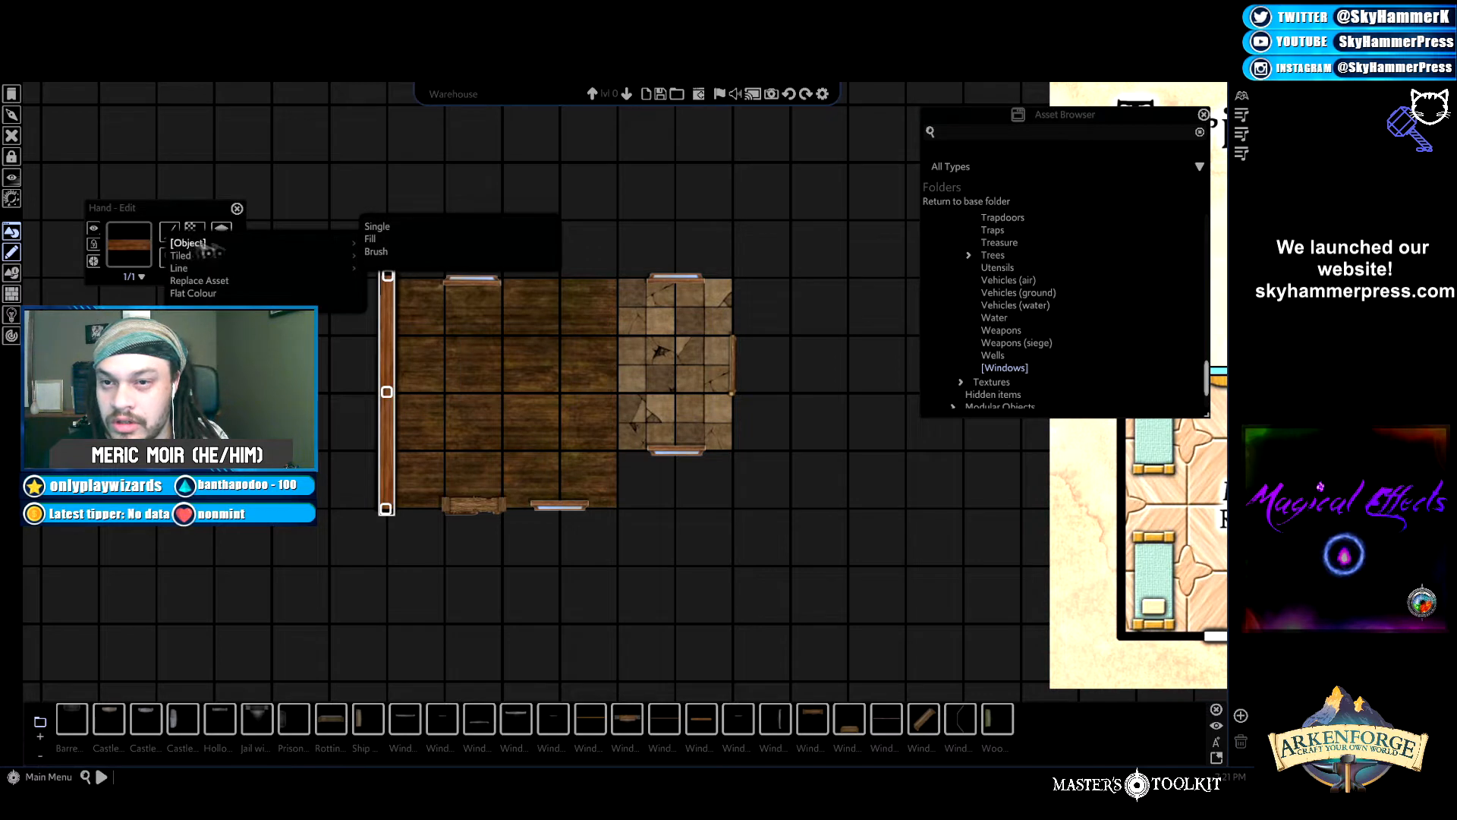
pyautogui.click(376, 251)
pyautogui.click(170, 233)
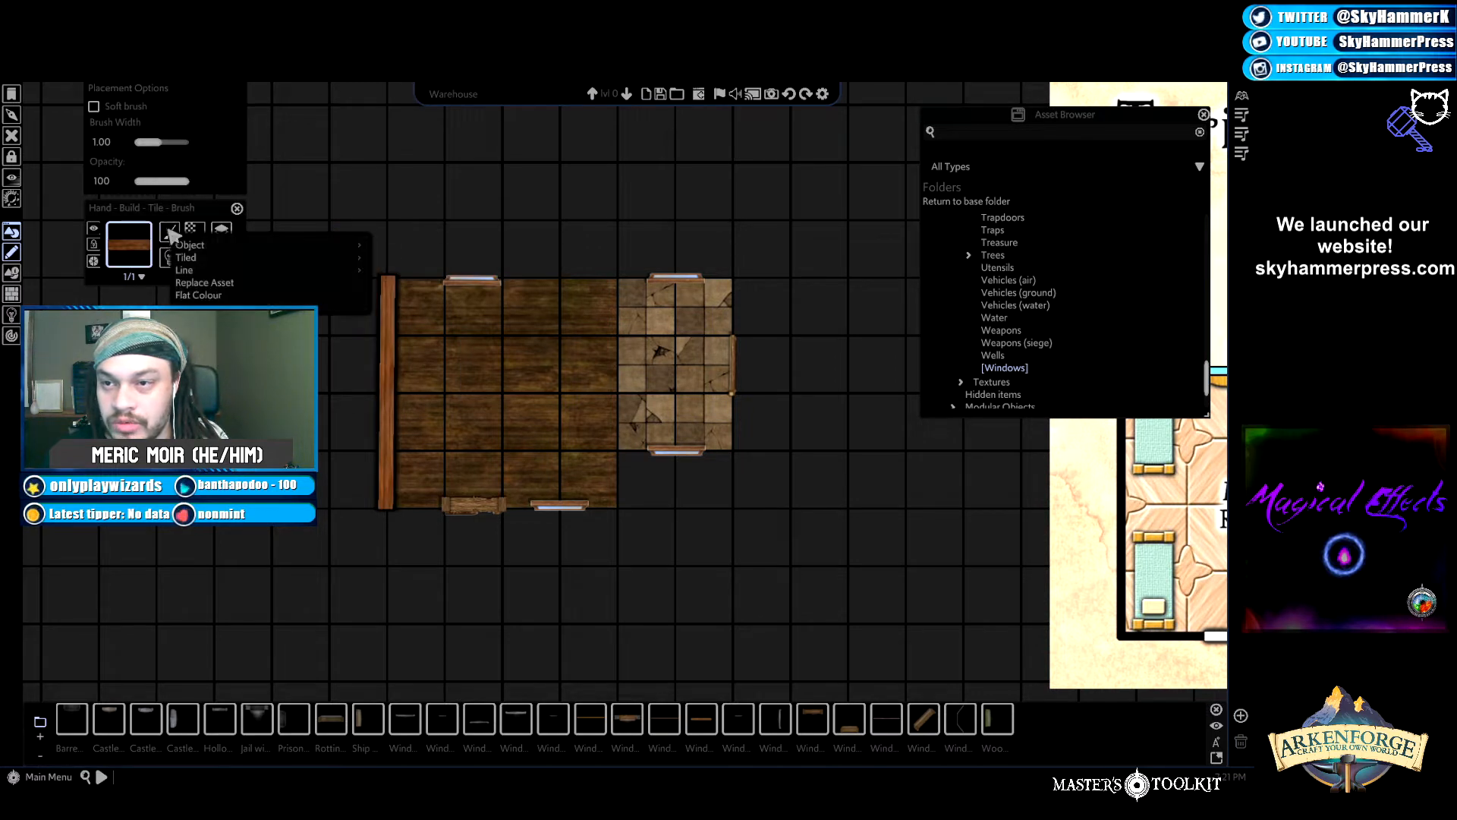
pyautogui.moveTo(192, 244)
pyautogui.click(379, 252)
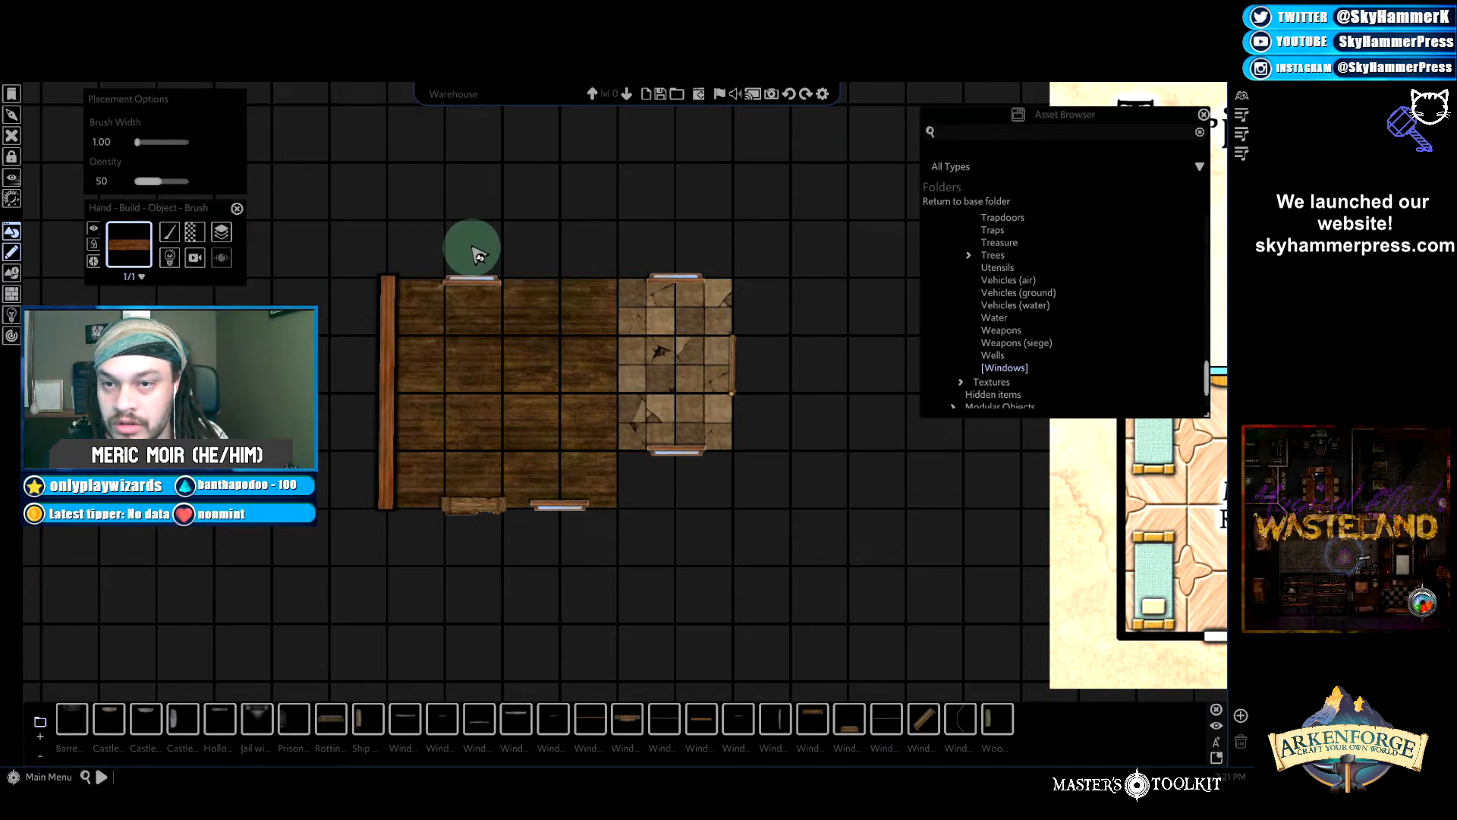
pyautogui.moveTo(452, 247)
pyautogui.mouseDown()
pyautogui.moveTo(563, 206)
pyautogui.moveTo(605, 210)
pyautogui.mouseUp()
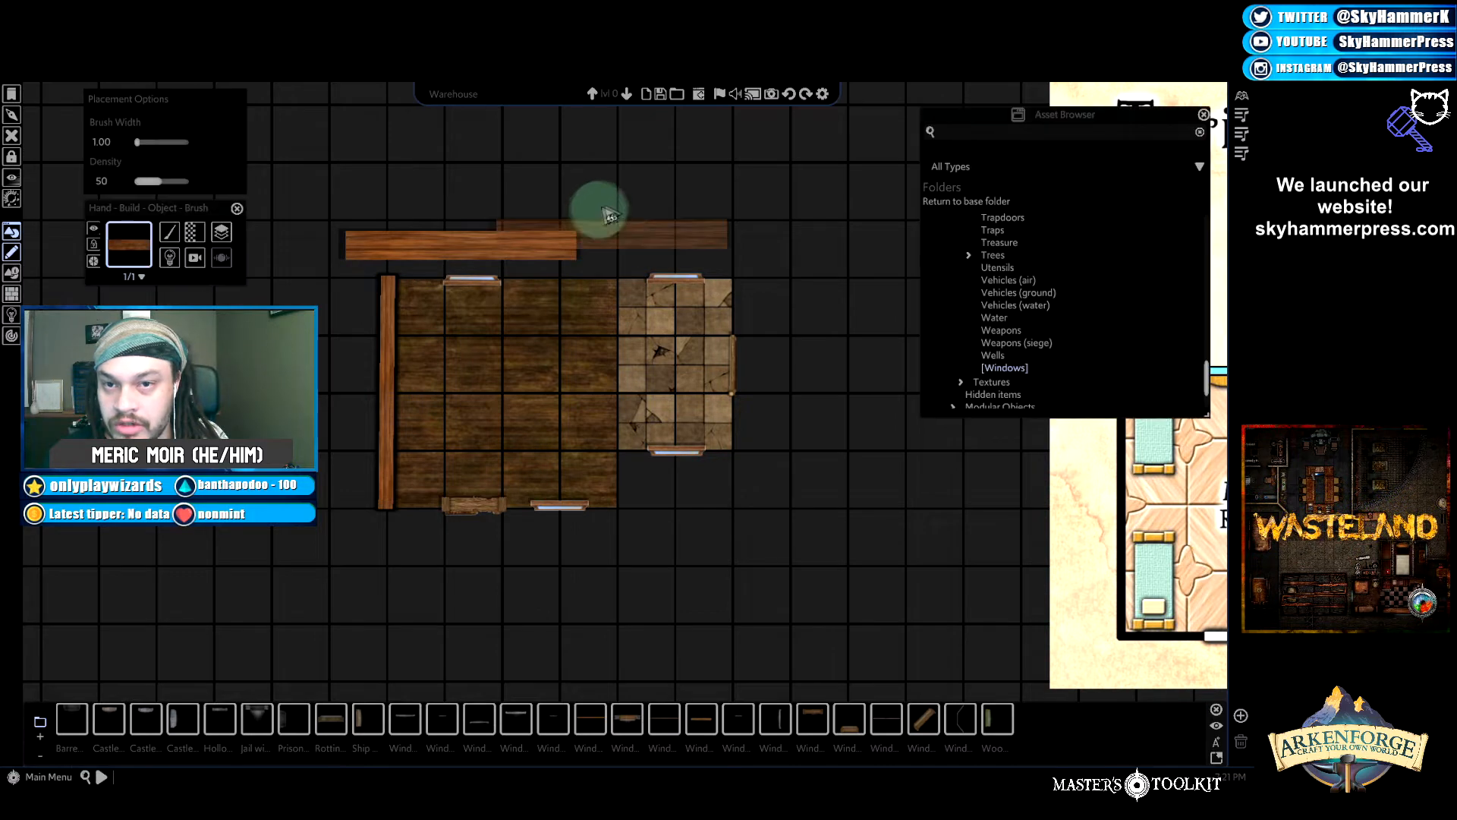
pyautogui.rightClick(555, 242)
pyautogui.hotkey('ctrl', 'z')
pyautogui.hotkey('ctrl', 'z')
# Try painting the beam texture along the floors' top edge with the Tiled Brush, and undo the stroke.
pyautogui.click(169, 235)
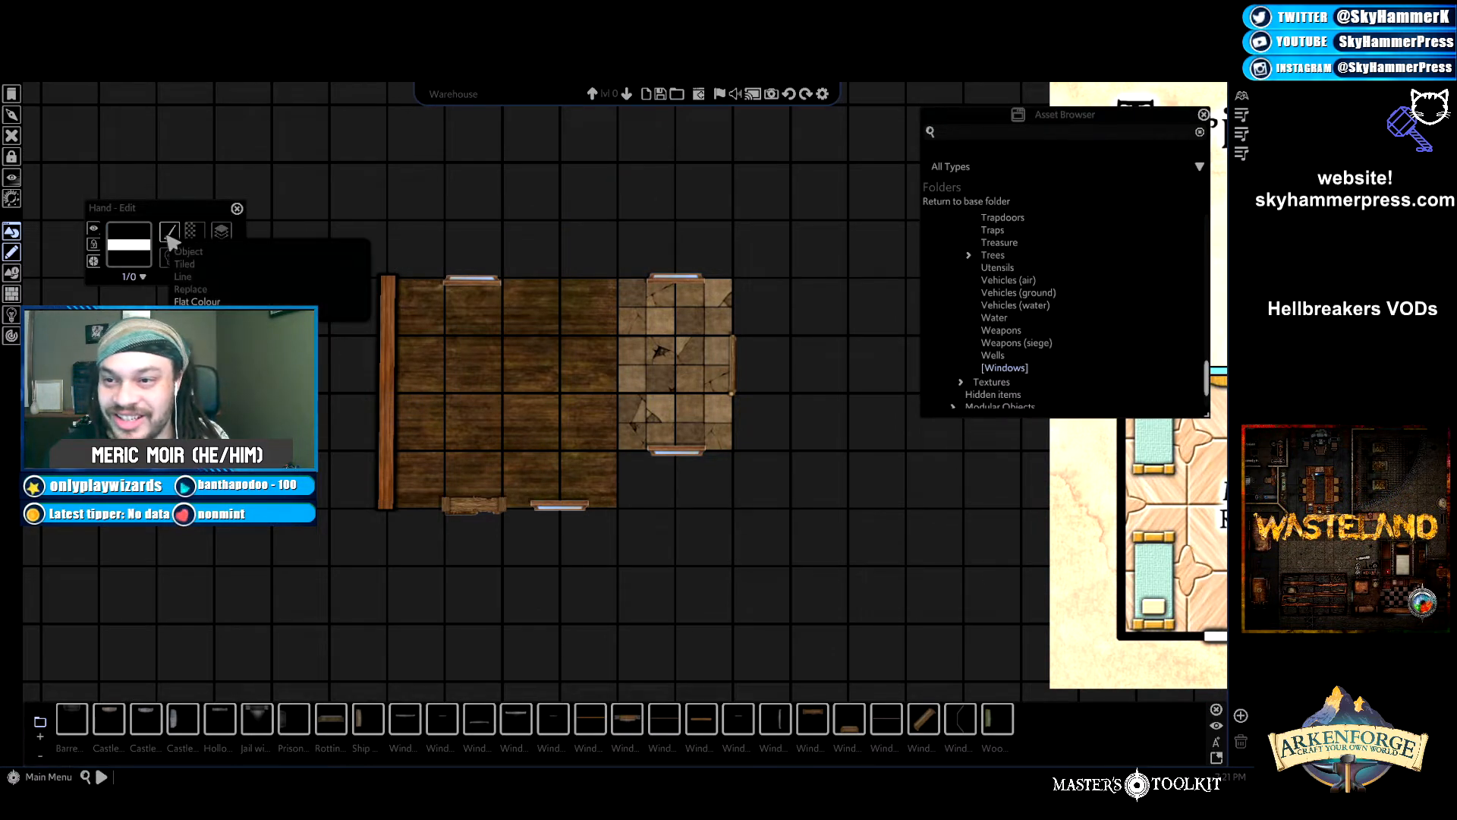
pyautogui.click(389, 327)
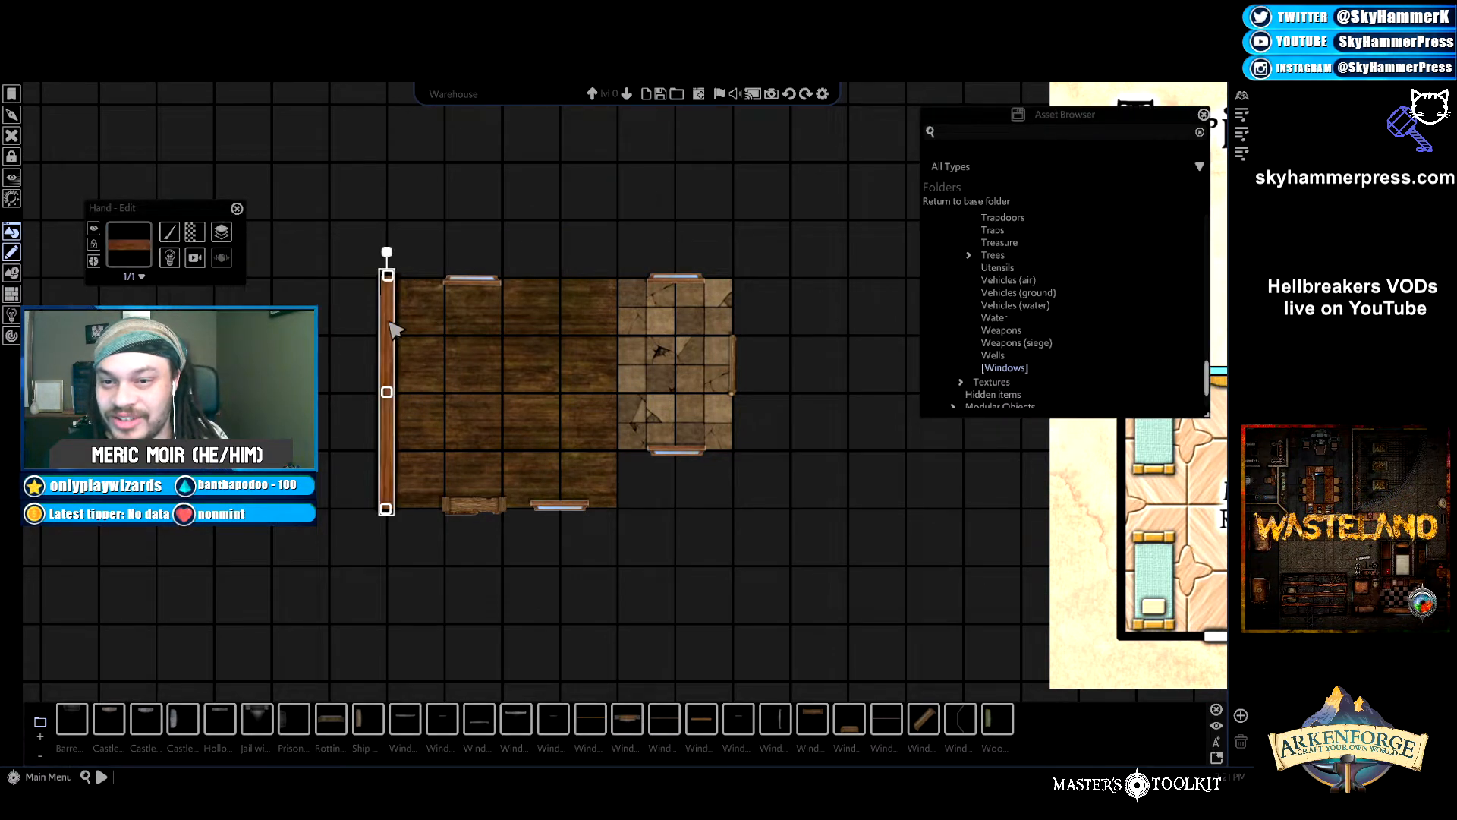
pyautogui.click(170, 231)
pyautogui.moveTo(230, 271)
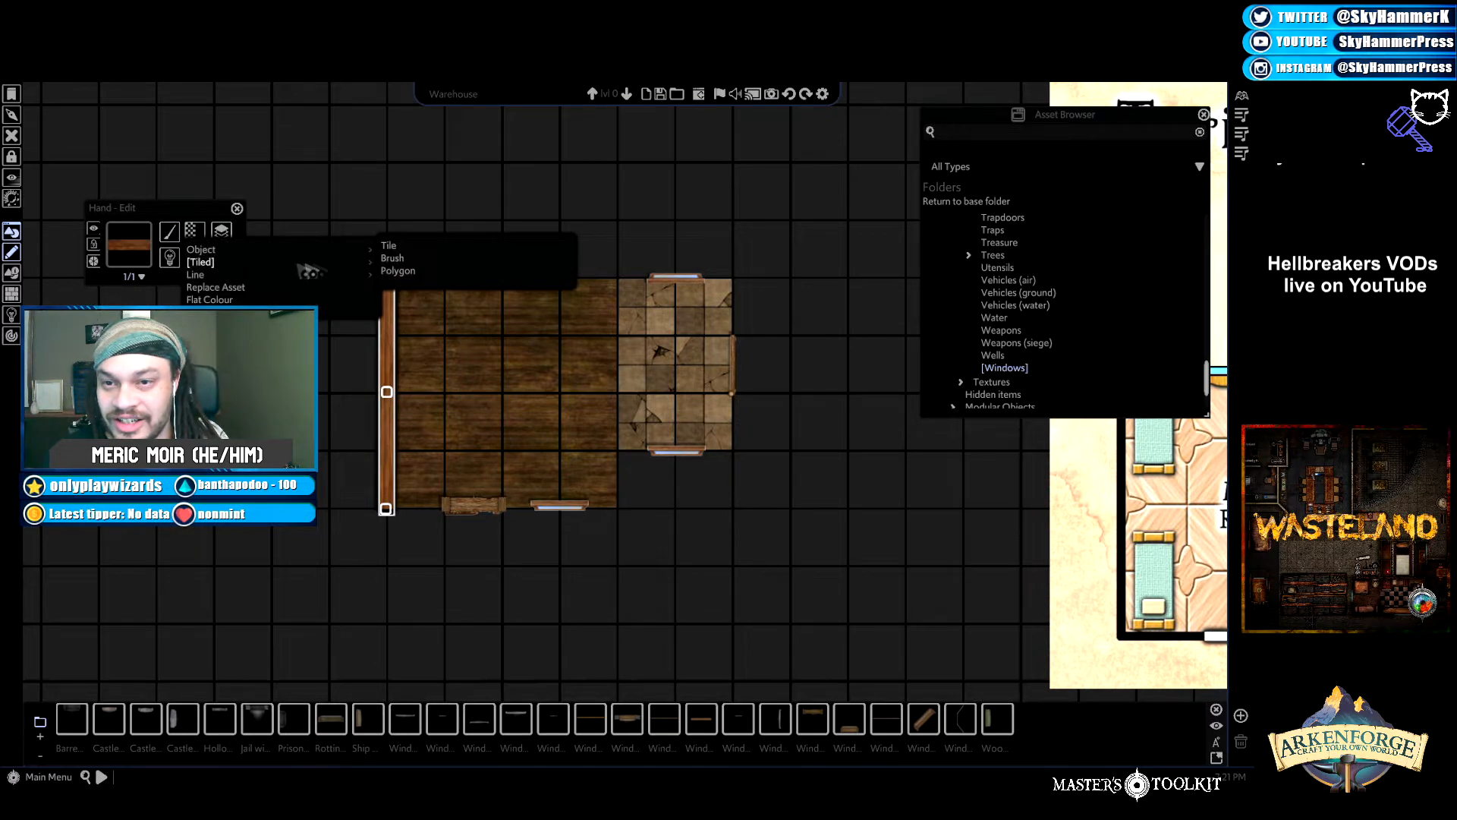
pyautogui.click(392, 258)
pyautogui.moveTo(400, 276)
pyautogui.mouseDown()
pyautogui.moveTo(479, 246)
pyautogui.moveTo(536, 269)
pyautogui.moveTo(763, 275)
pyautogui.mouseUp()
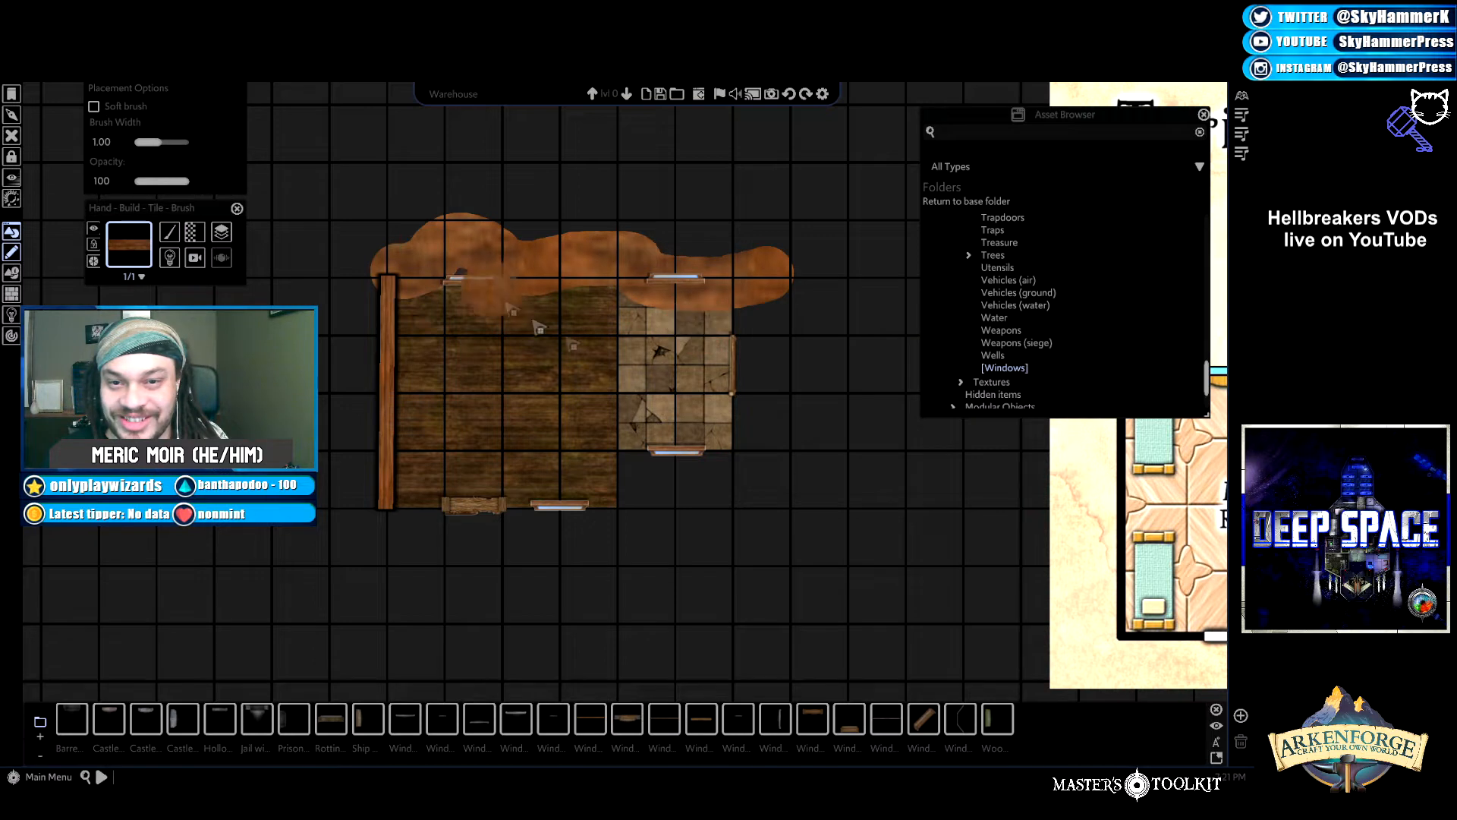
pyautogui.hotkey('ctrl', 'z')
pyautogui.rightClick(469, 218)
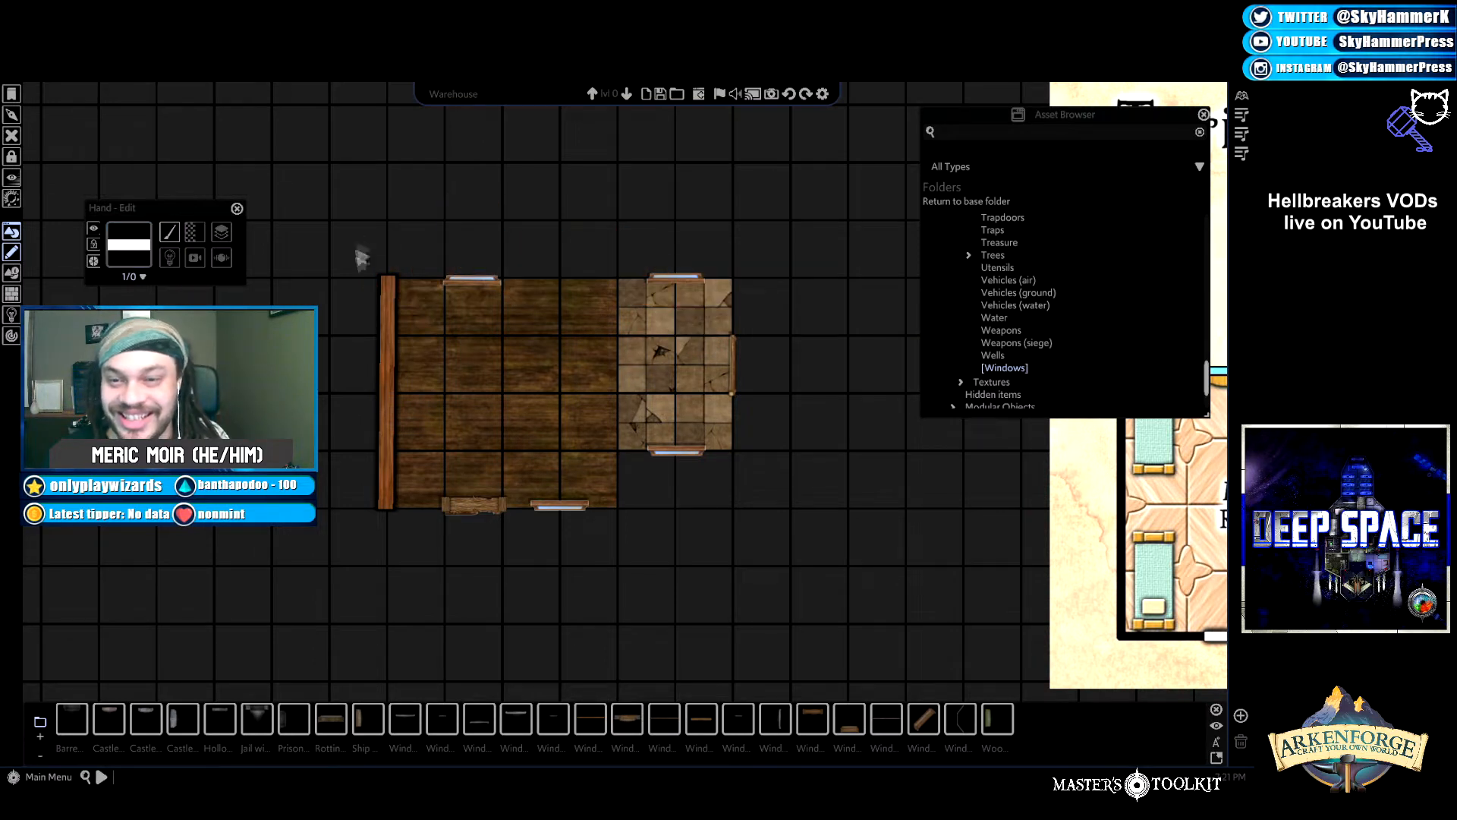
# Draw wooden walls with the Polygon line along the top edge, from the left corner to the first window and between the two windows.
pyautogui.click(393, 312)
pyautogui.click(169, 232)
pyautogui.moveTo(212, 275)
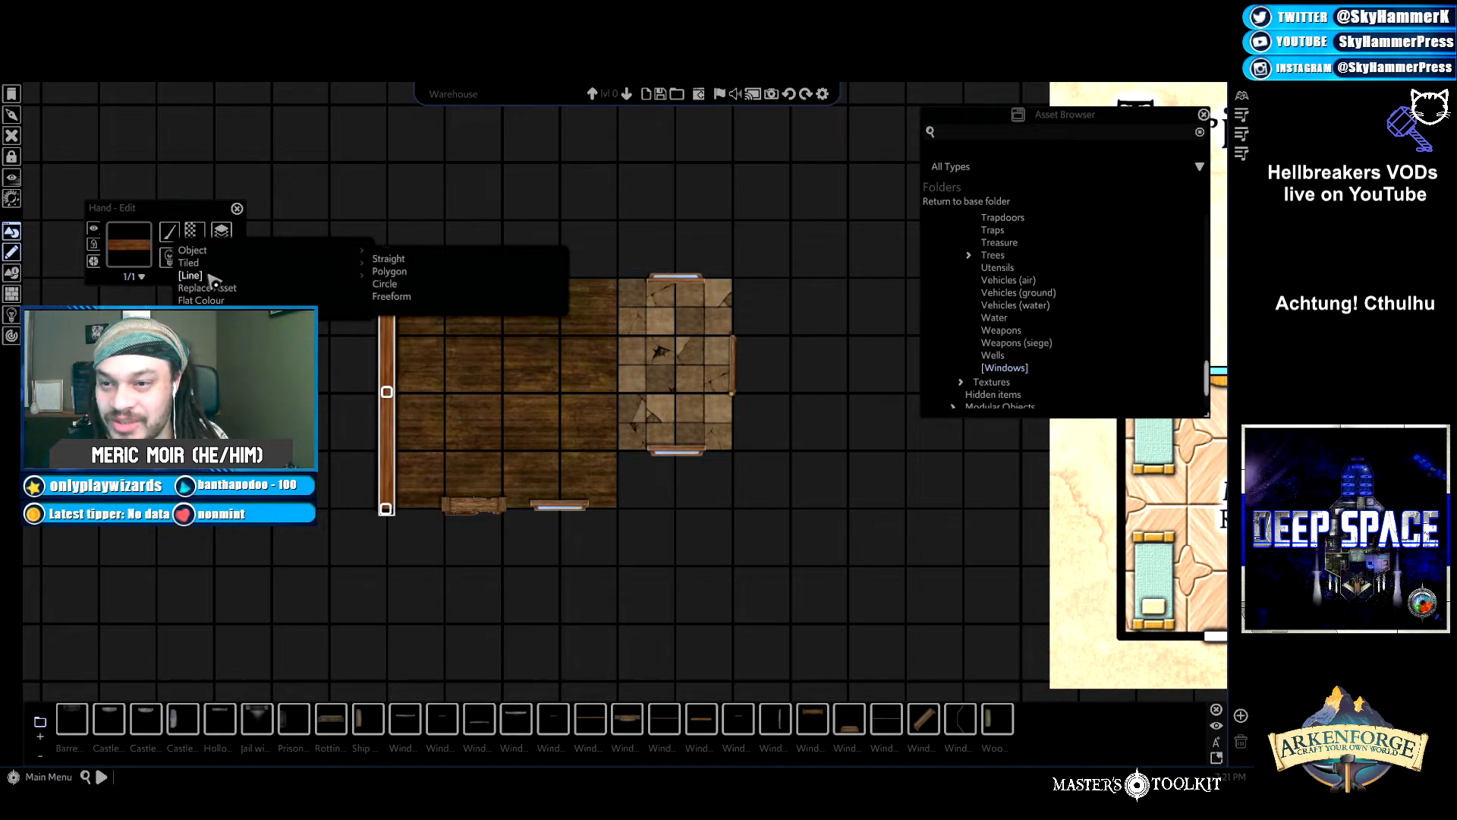
pyautogui.click(395, 271)
pyautogui.click(392, 282)
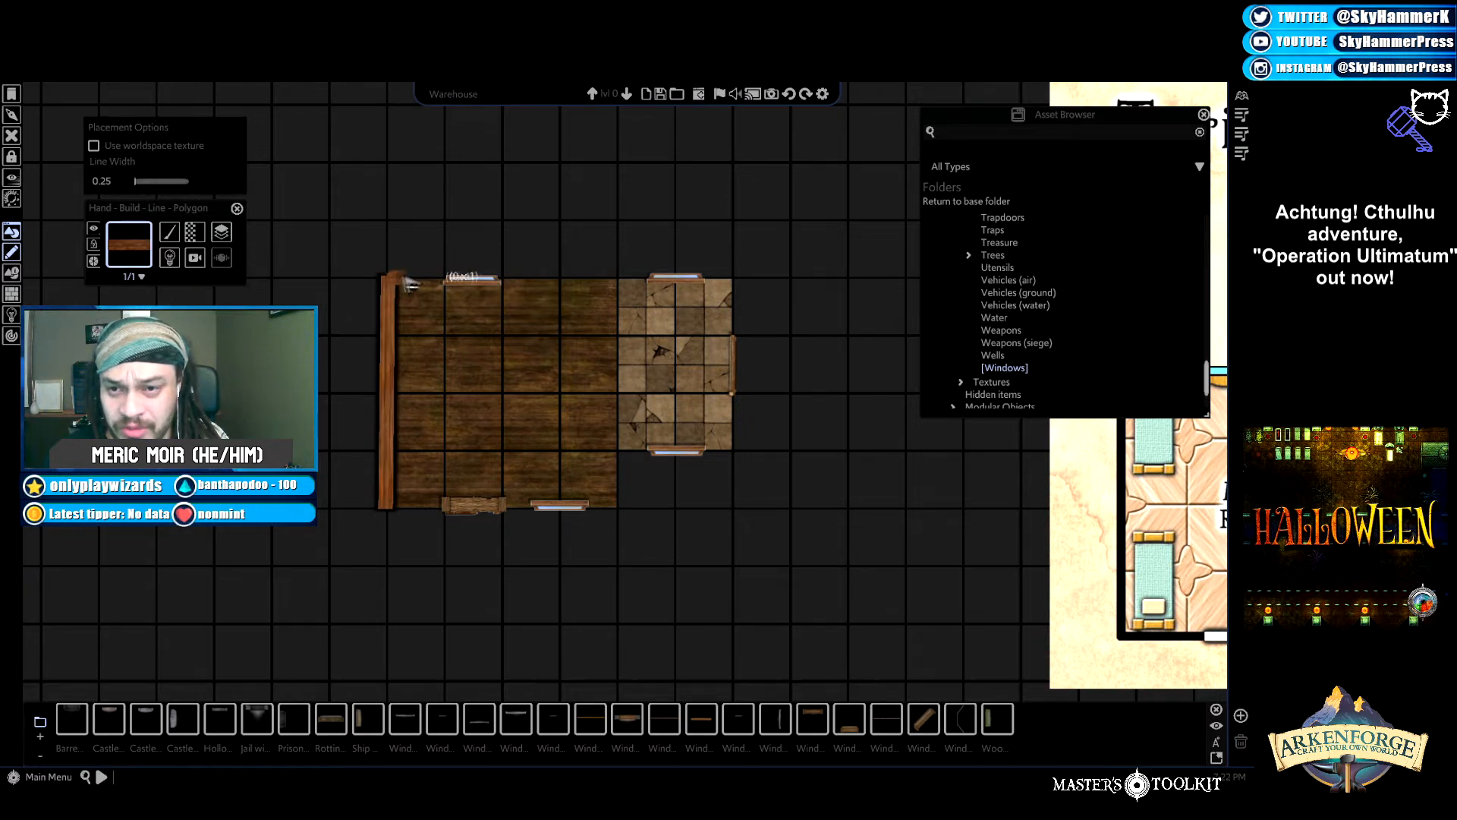
pyautogui.click(448, 279)
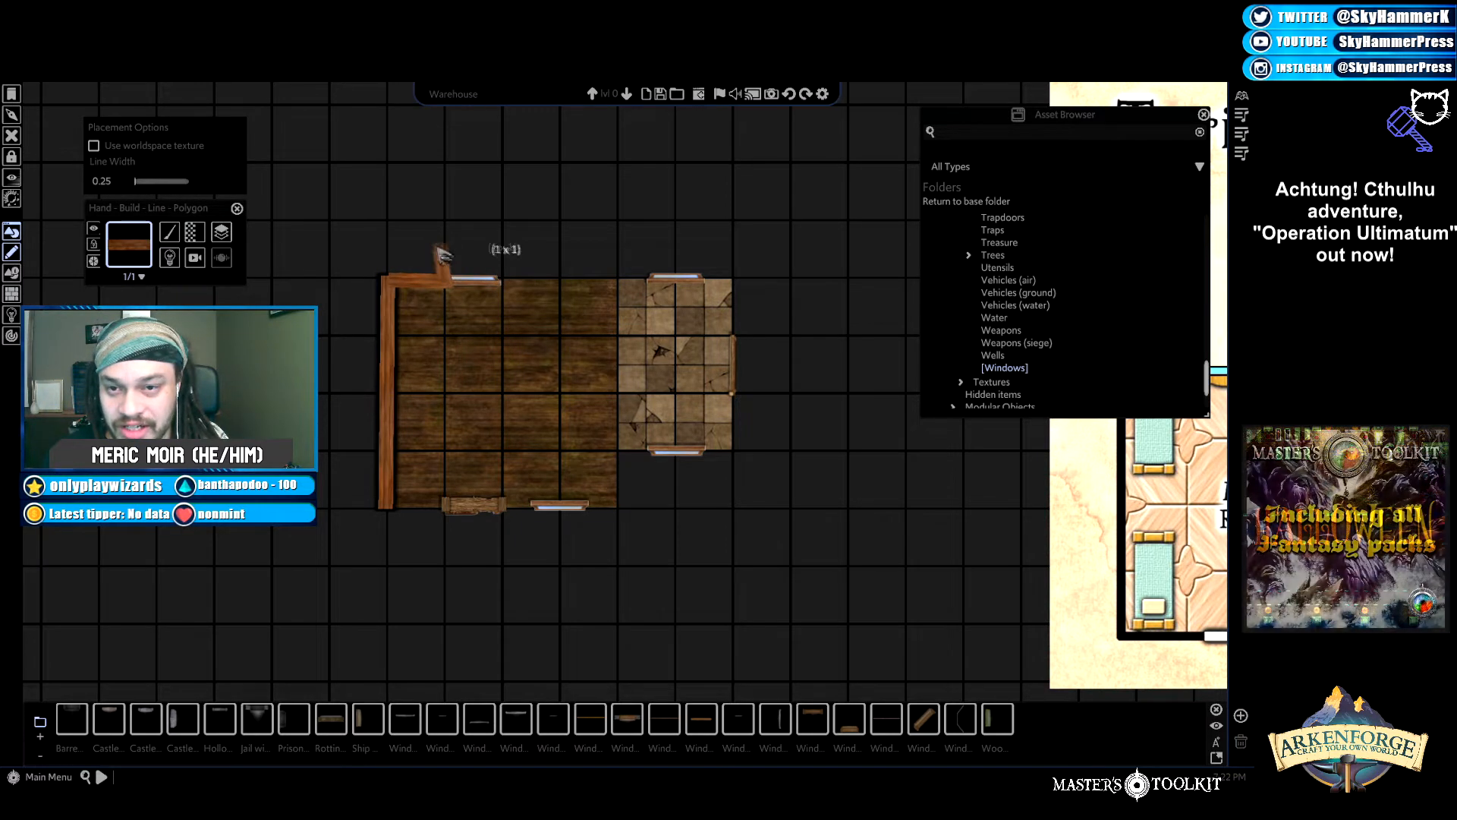
pyautogui.rightClick(461, 233)
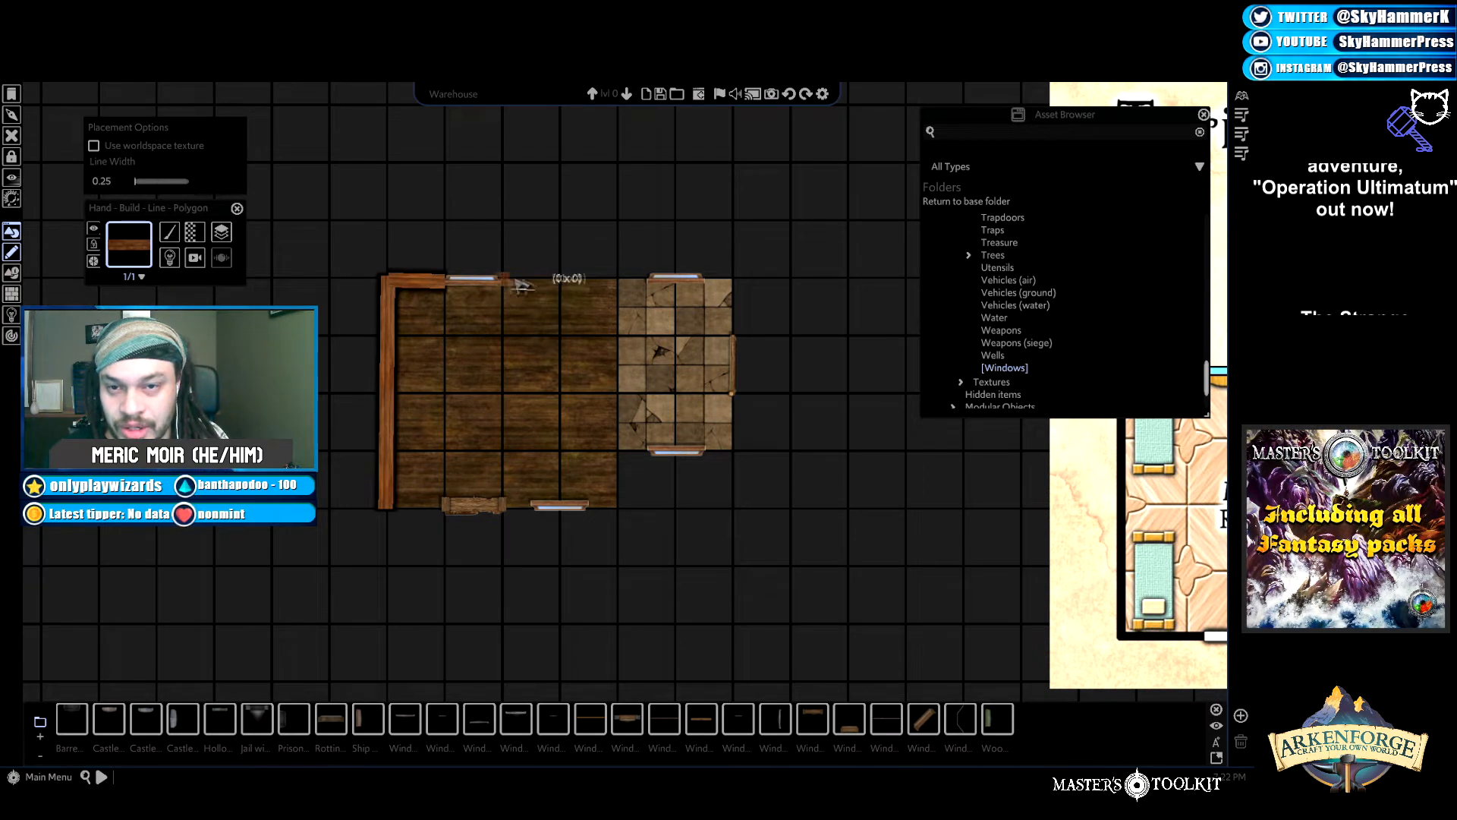
pyautogui.click(659, 281)
pyautogui.rightClick(660, 285)
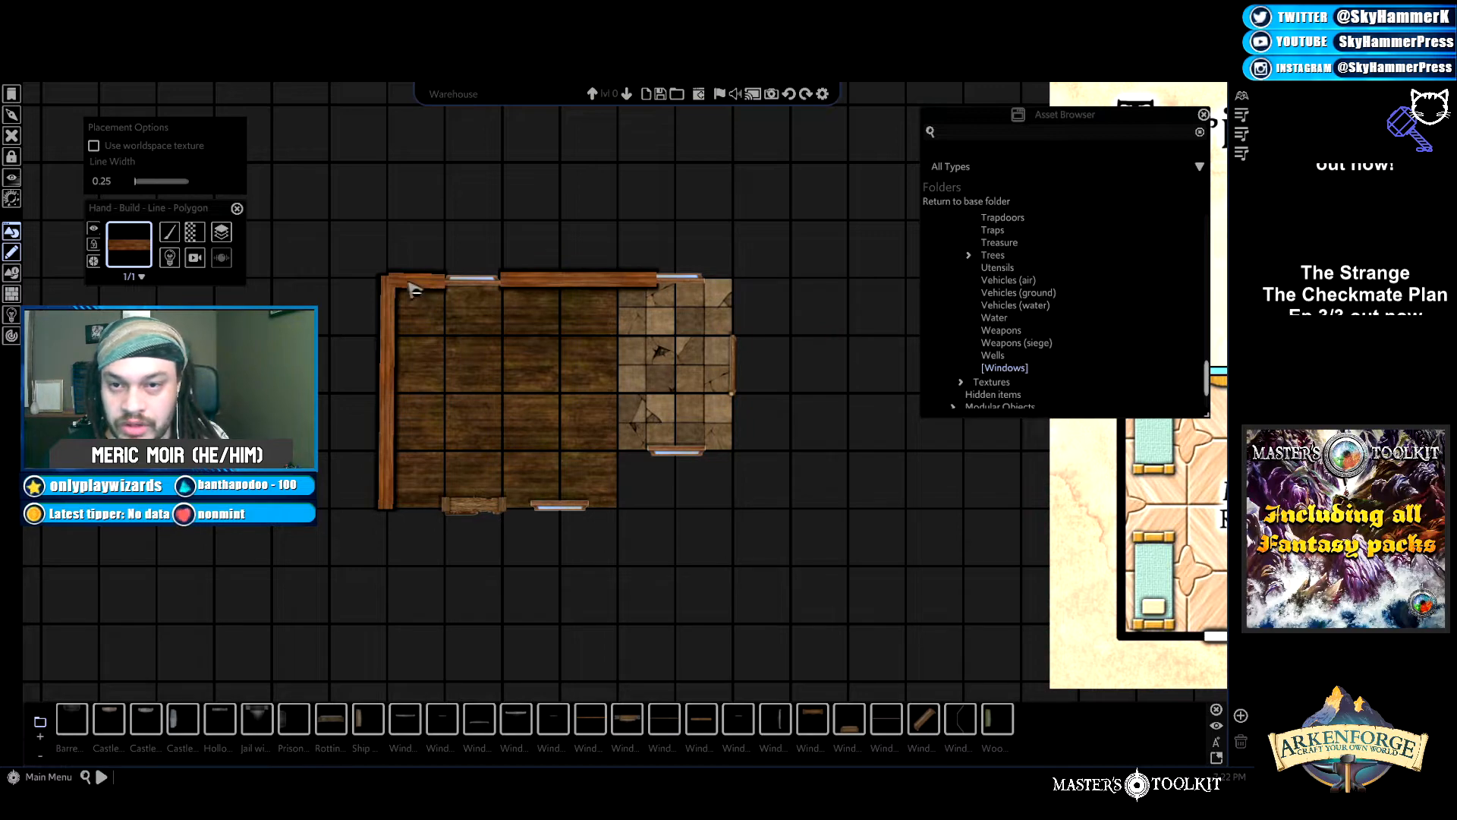
# Extend the short wall piece at the top-left corner so its end overlaps the hardwood floor's window.
pyautogui.rightClick(419, 258)
pyautogui.click(419, 285)
pyautogui.moveTo(447, 282); pyautogui.dragTo(457, 282)
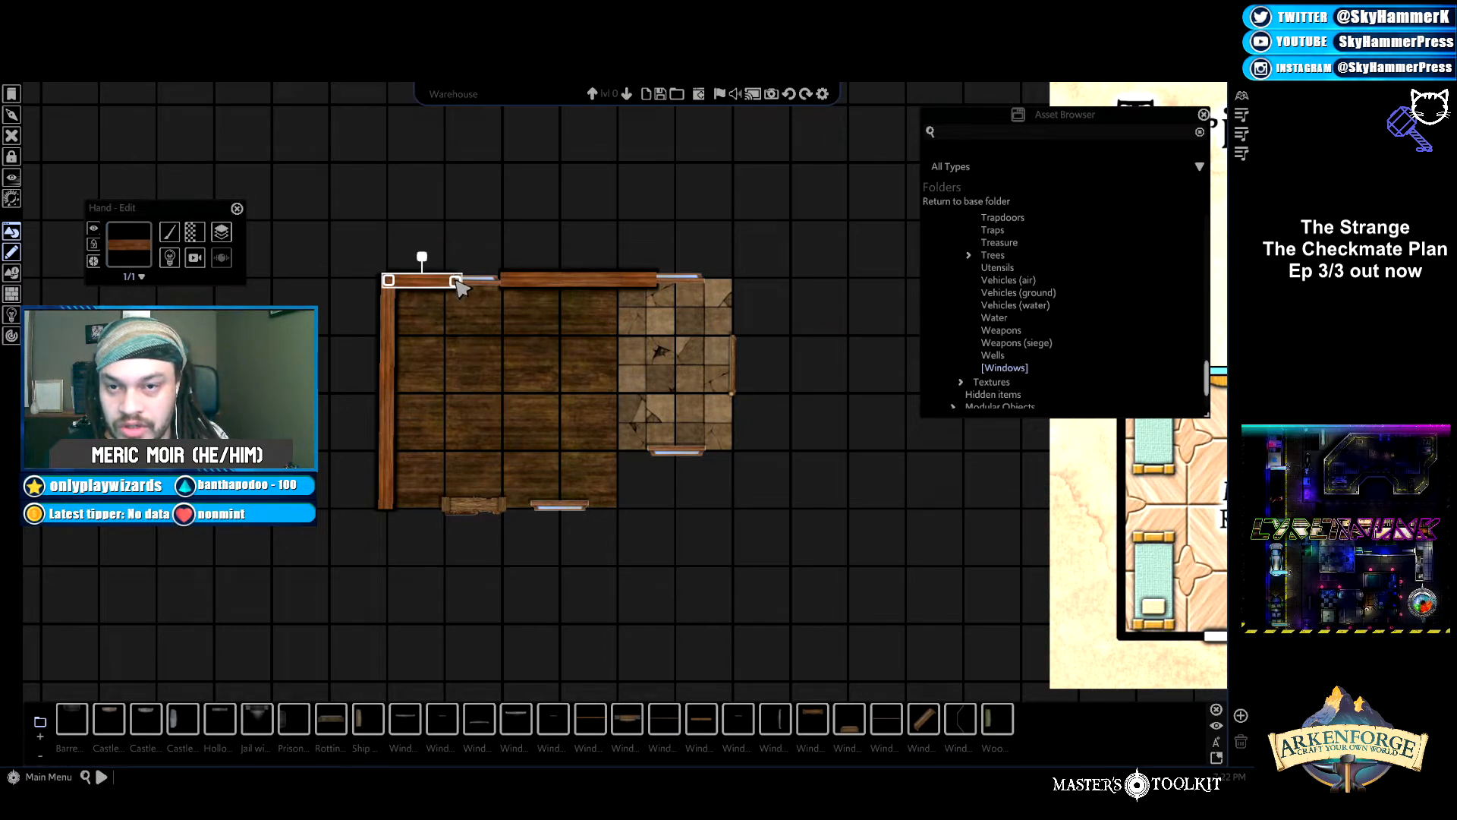
# Lock the hardwood floor, and move its top-edge window to the top of the layer order.
pyautogui.click(475, 278)
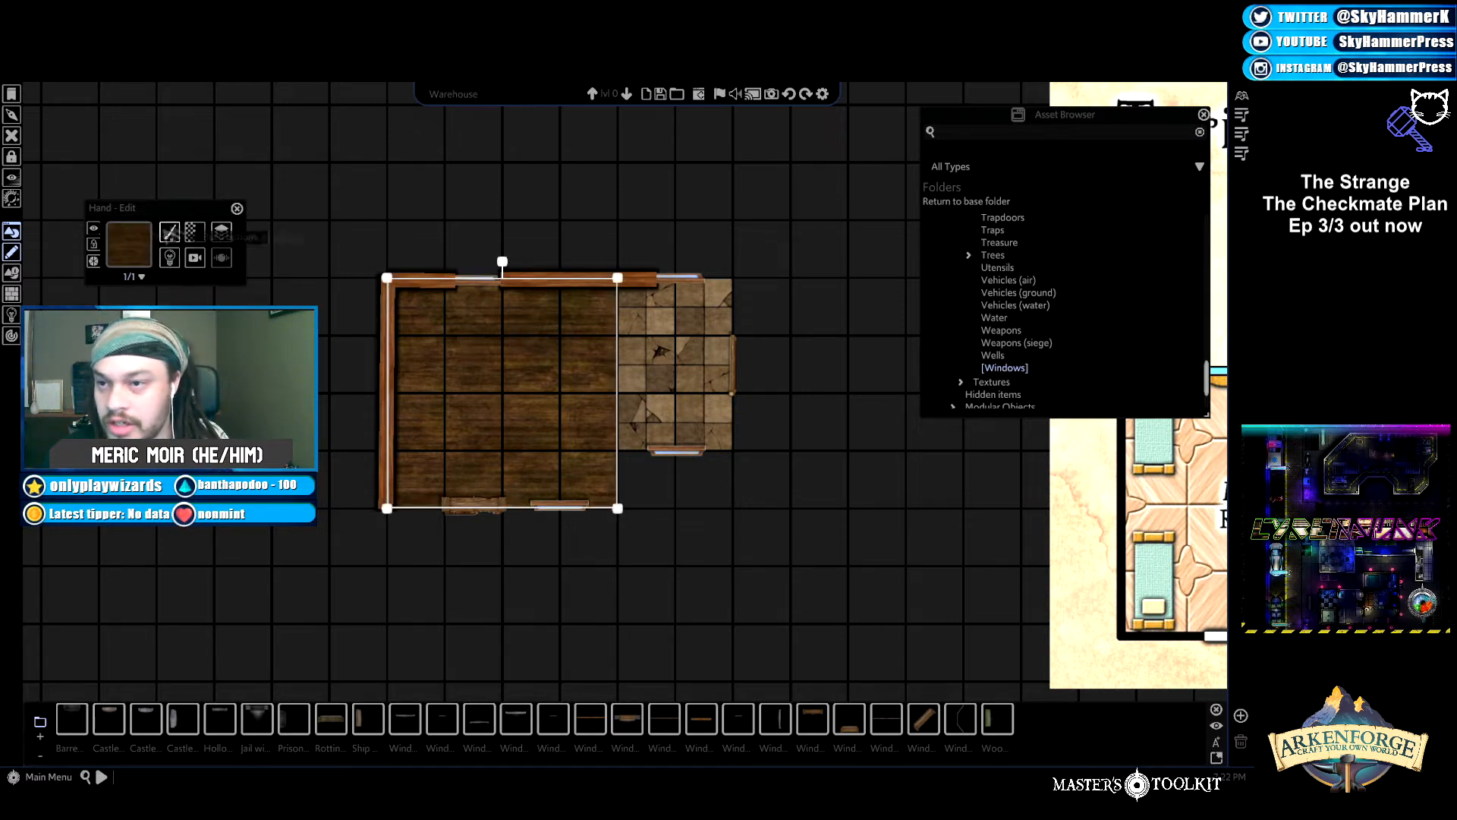
pyautogui.click(94, 245)
pyautogui.click(531, 225)
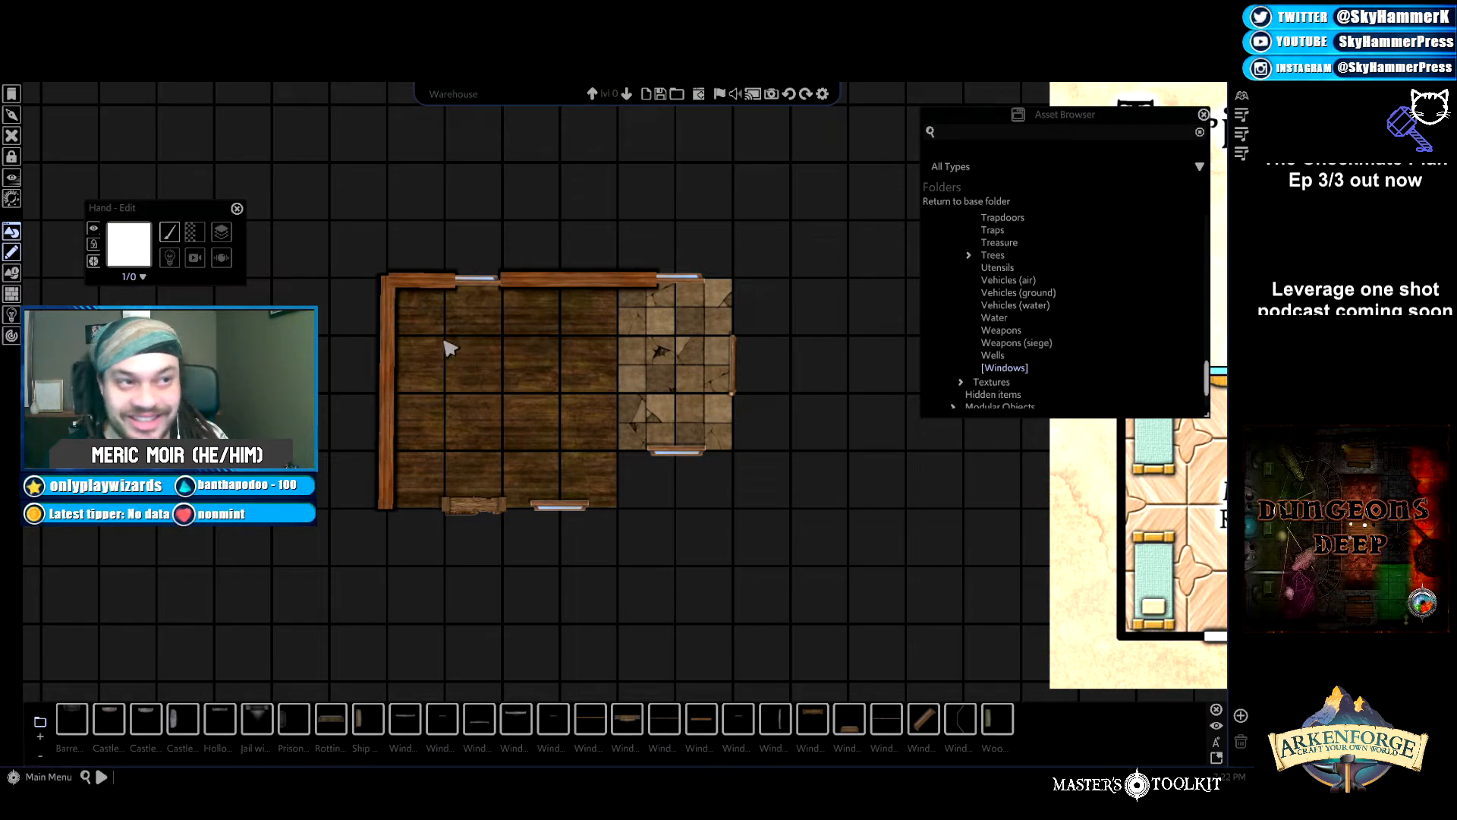
pyautogui.click(477, 291)
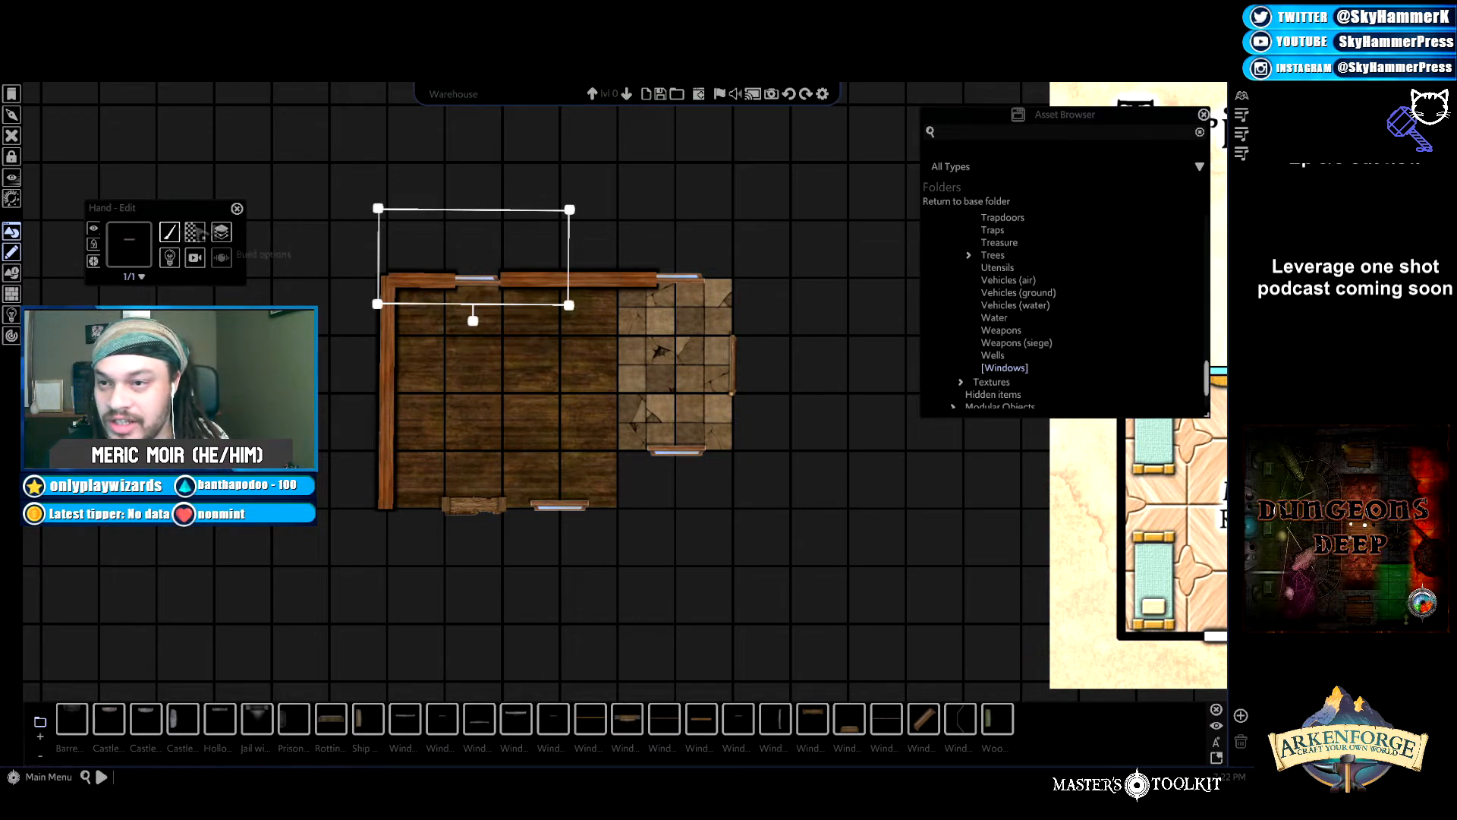
pyautogui.click(221, 232)
pyautogui.moveTo(282, 243)
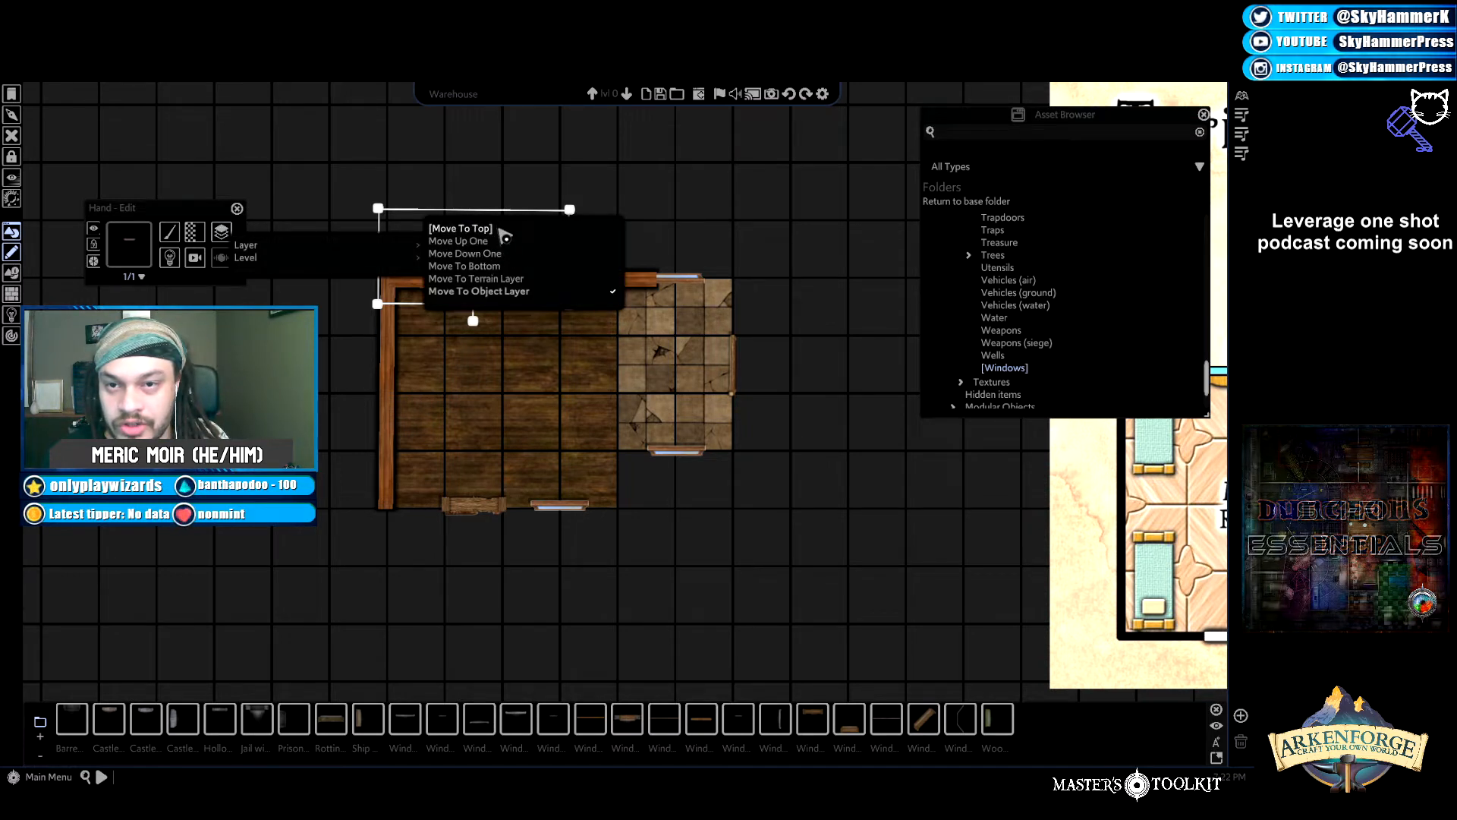
pyautogui.click(486, 228)
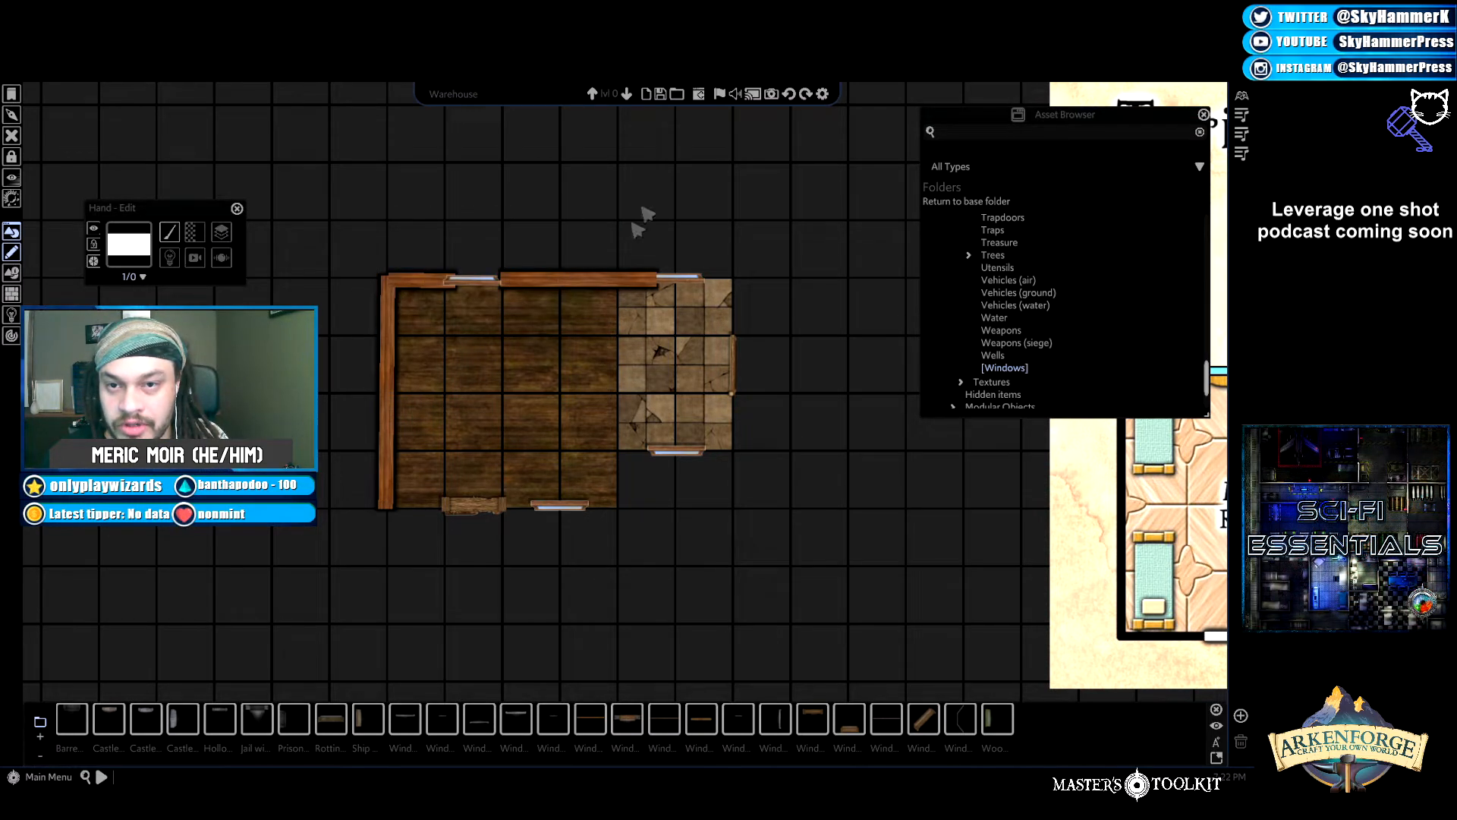
# Try extending the longer top wall's left end underneath the hardwood floor's window.
pyautogui.click(527, 289)
pyautogui.moveTo(504, 287); pyautogui.dragTo(493, 285)
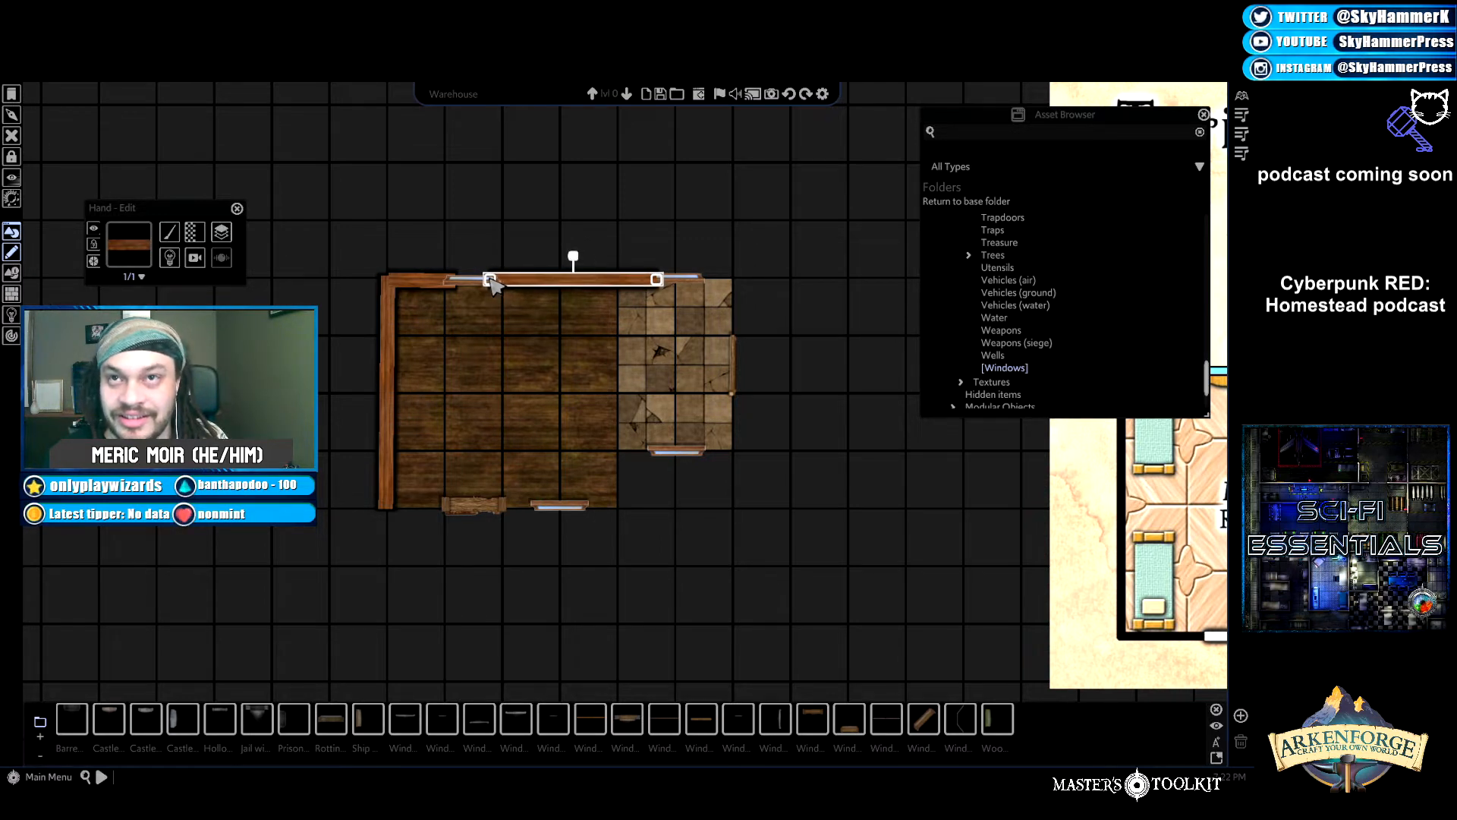
pyautogui.click(649, 224)
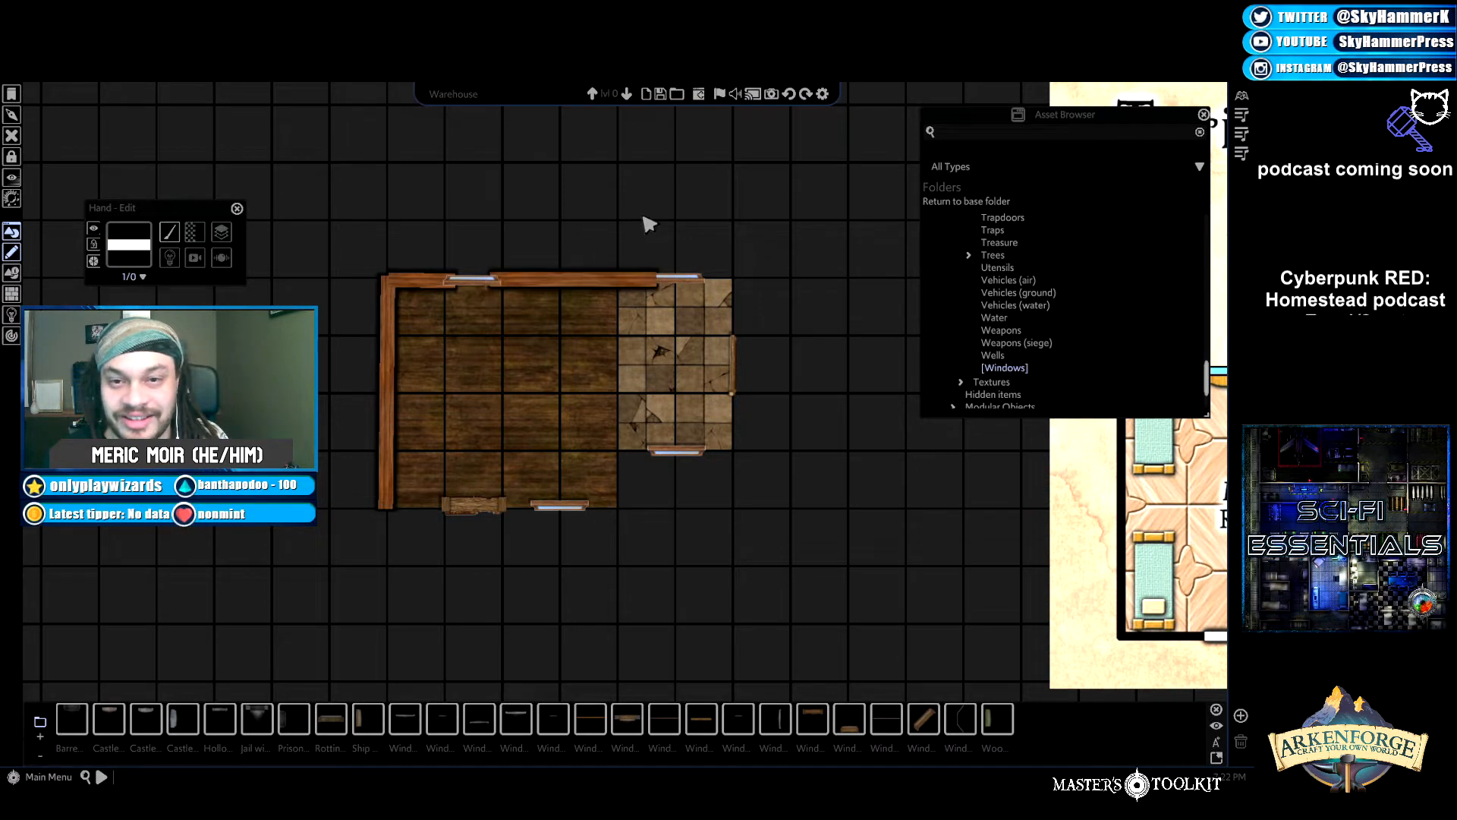
# Pull both wall ends back to the hardwood floor's window edges, and fit the longer wall's other end to the tile floor's window.
pyautogui.click(444, 285)
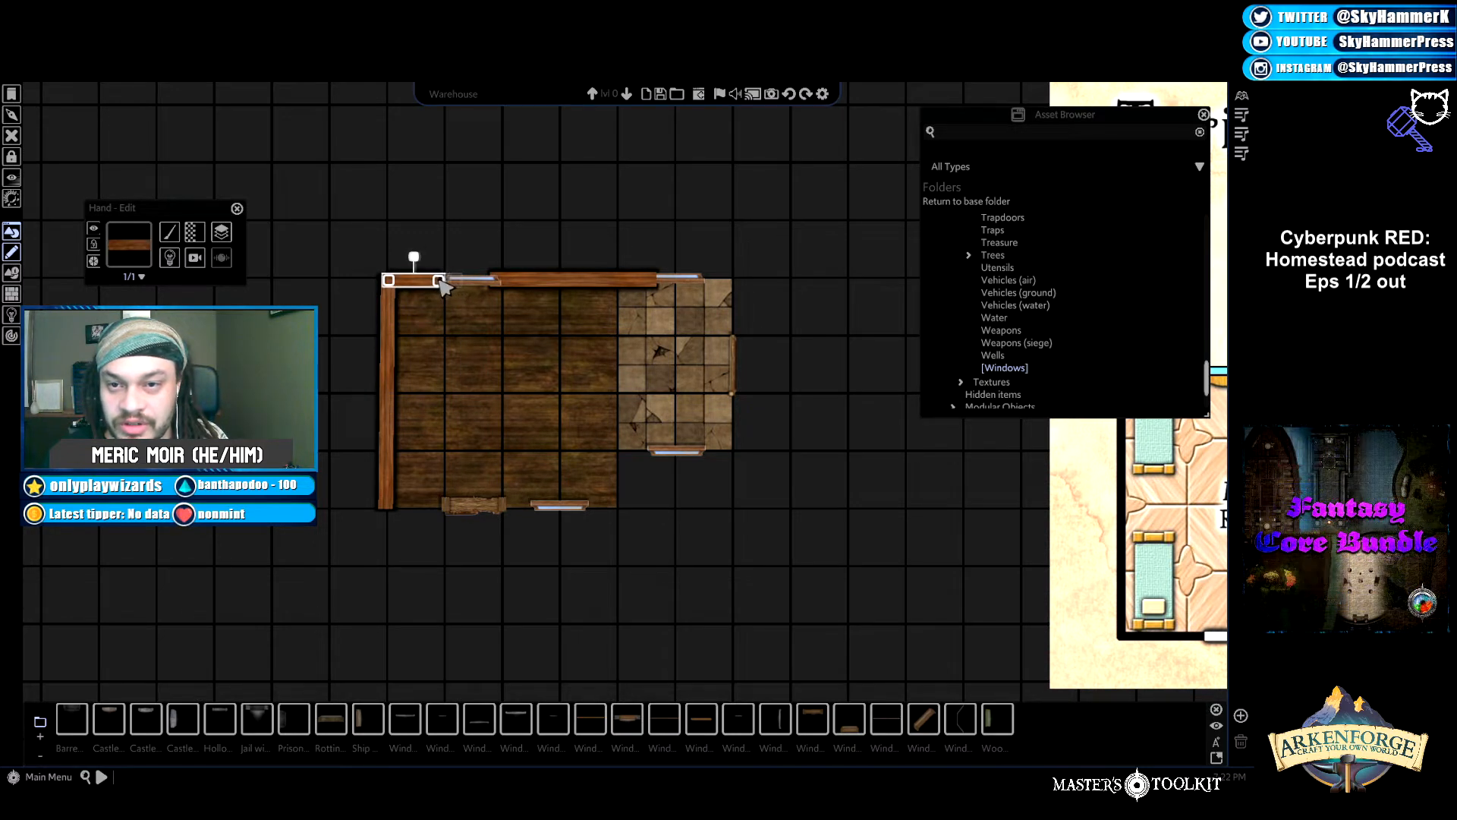
pyautogui.click(511, 286)
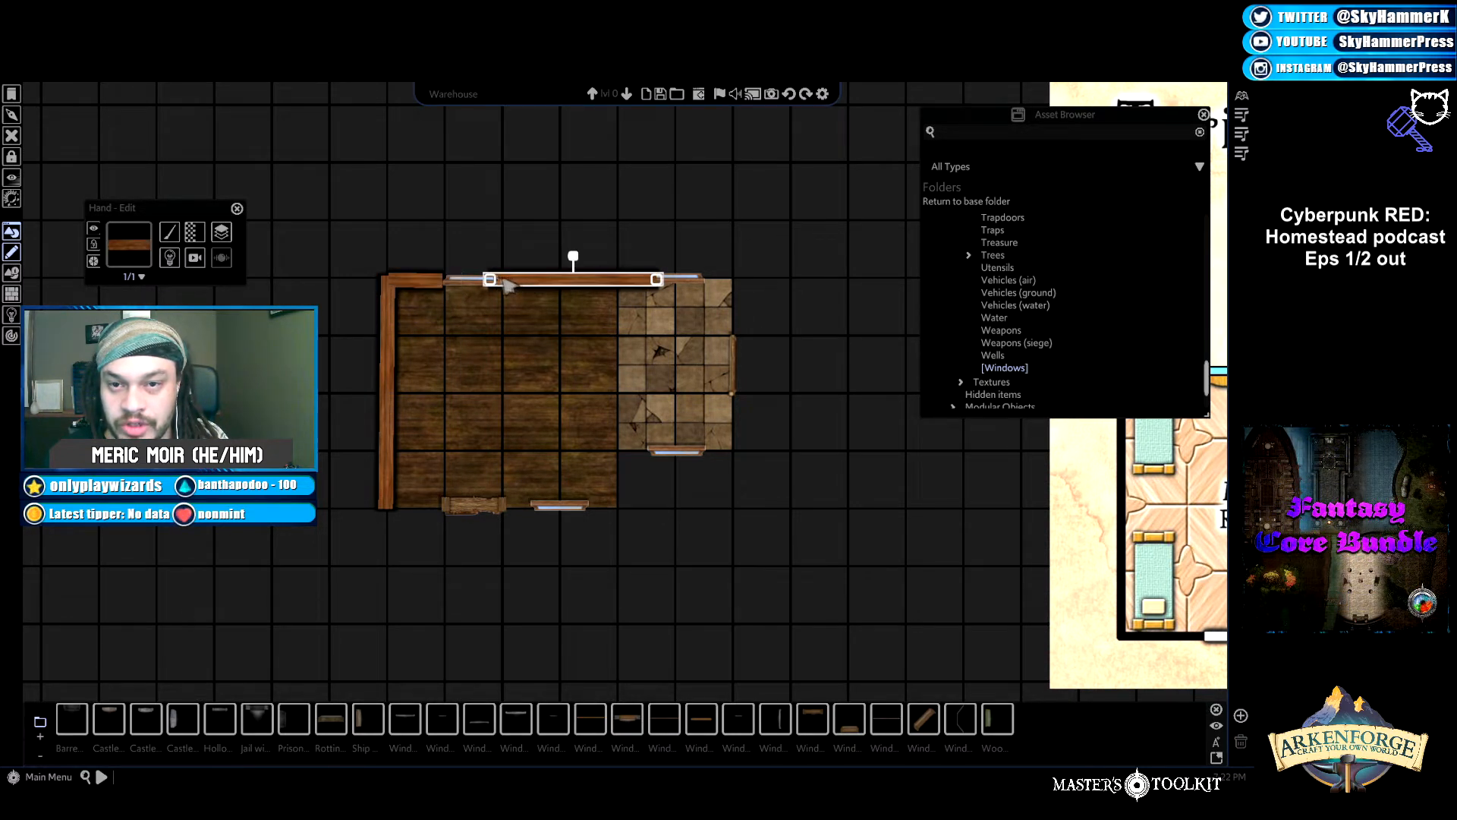
pyautogui.moveTo(493, 283); pyautogui.dragTo(504, 286)
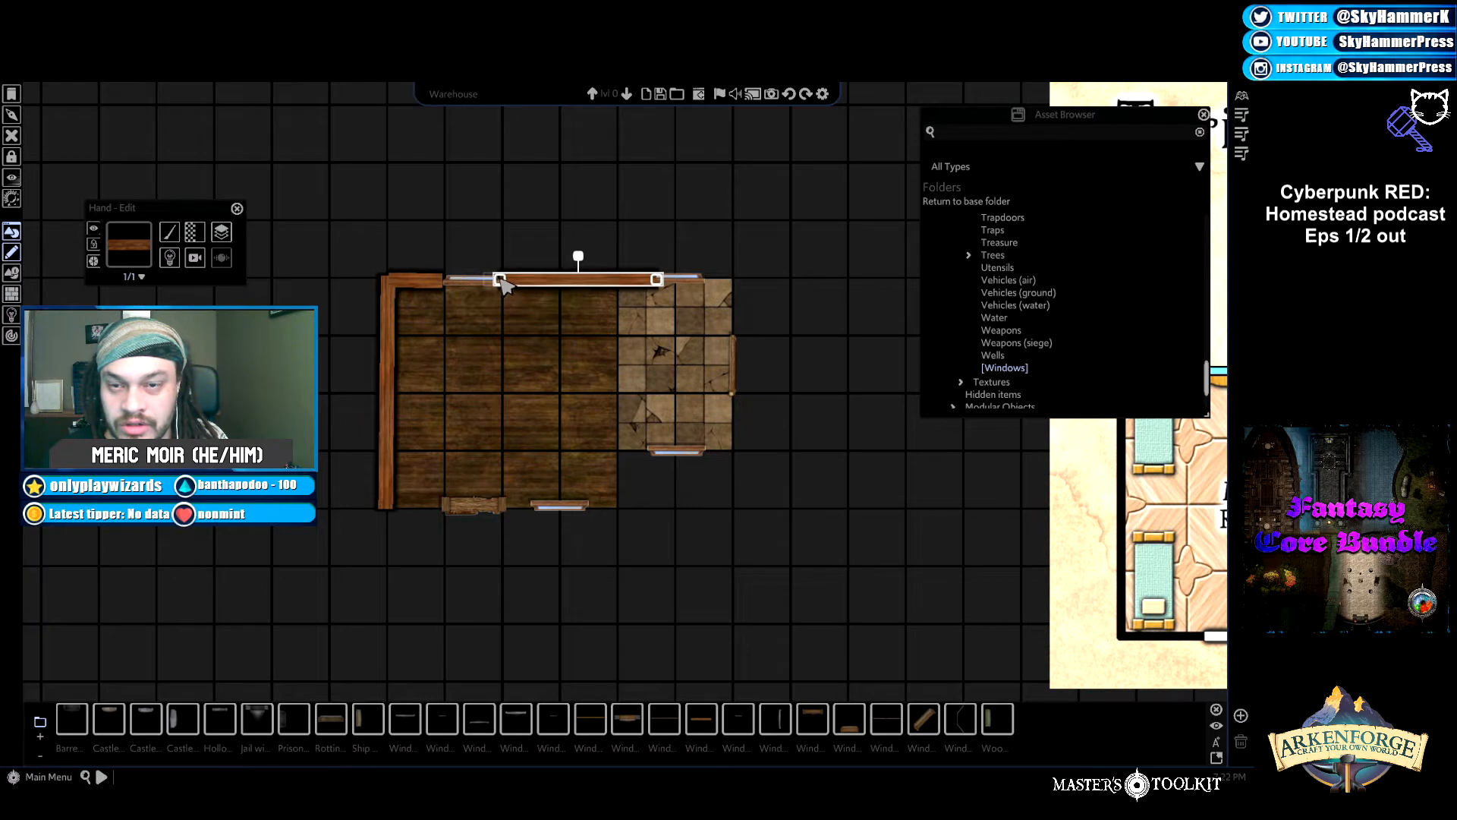
pyautogui.click(522, 253)
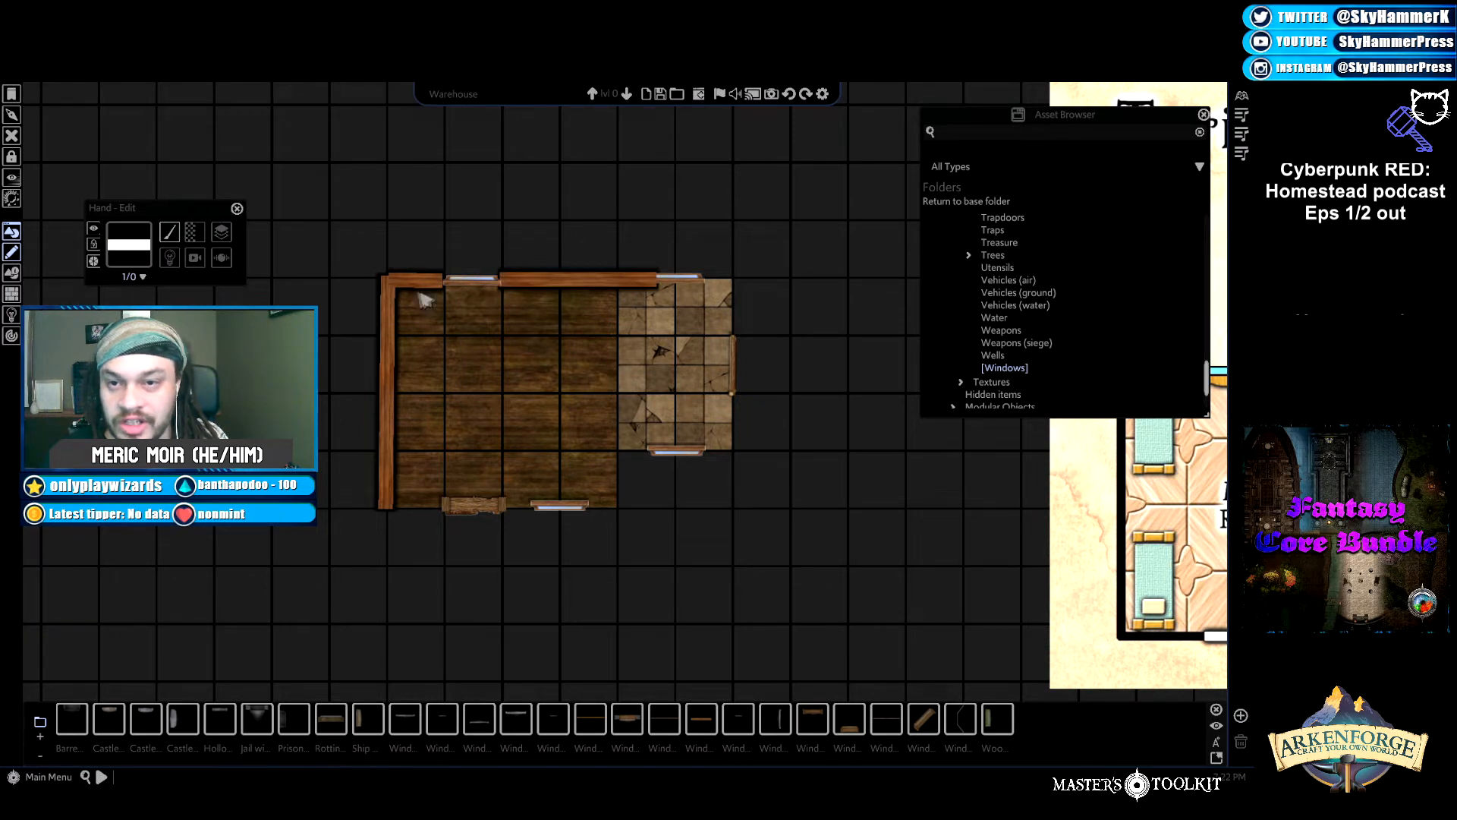
pyautogui.click(650, 286)
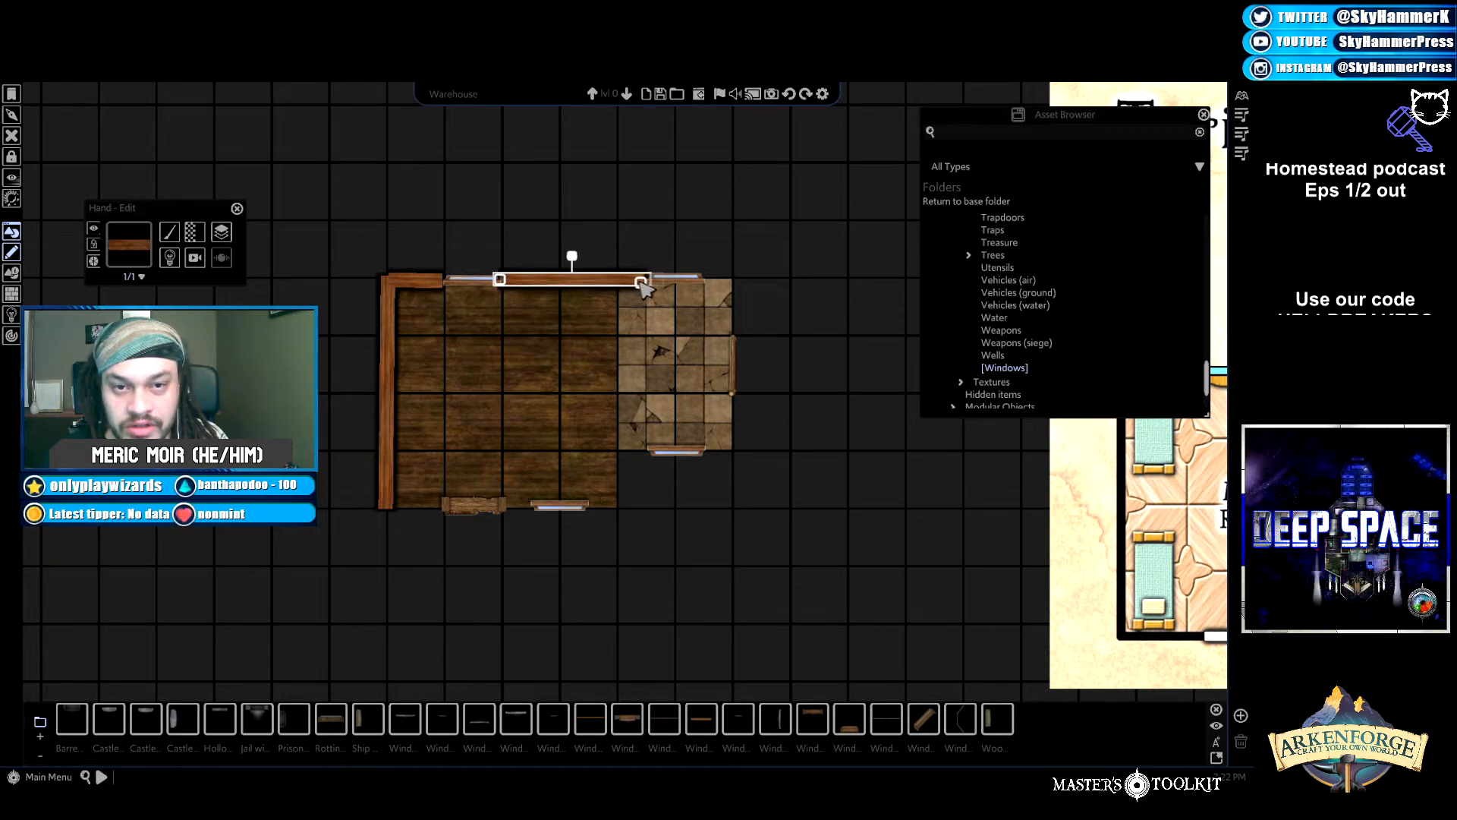
pyautogui.moveTo(651, 287); pyautogui.dragTo(660, 286)
pyautogui.click(716, 251)
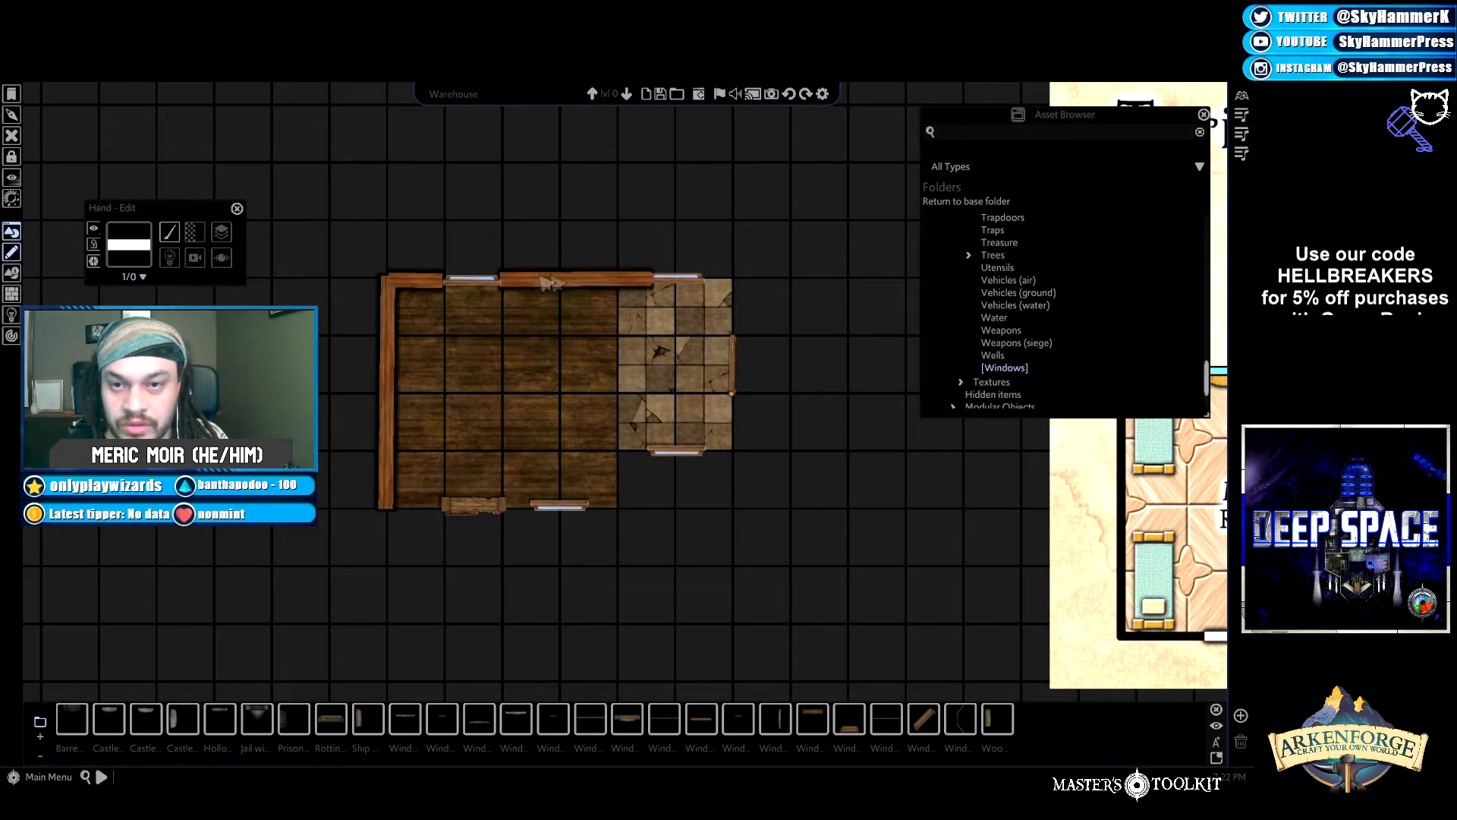
# Draw straight wooden walls along the hardwood floor's bottom edge, from the lower-left corner to the door and from the door to the window.
pyautogui.click(391, 350)
pyautogui.click(169, 254)
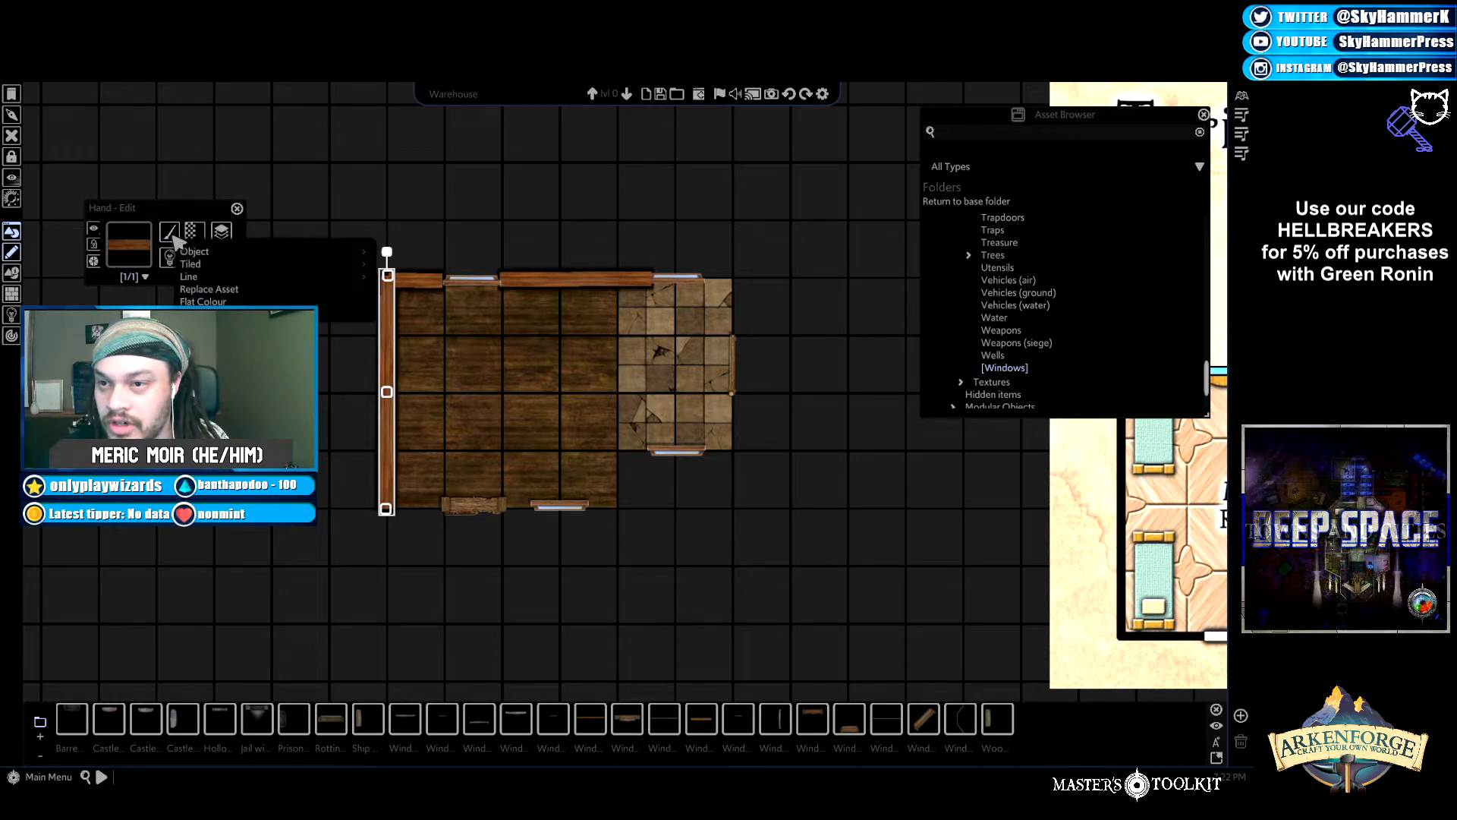
pyautogui.moveTo(209, 278)
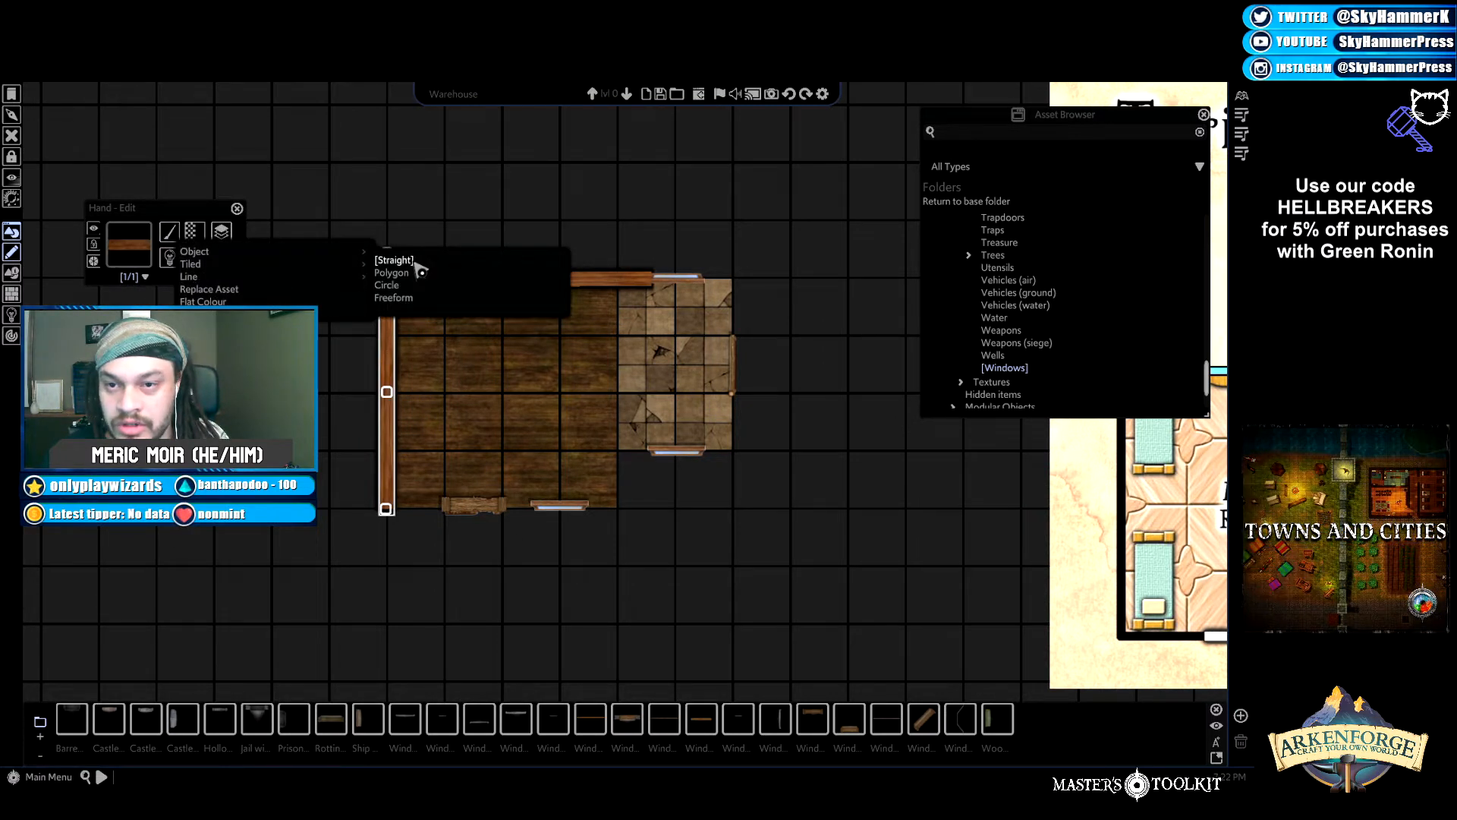
pyautogui.click(417, 264)
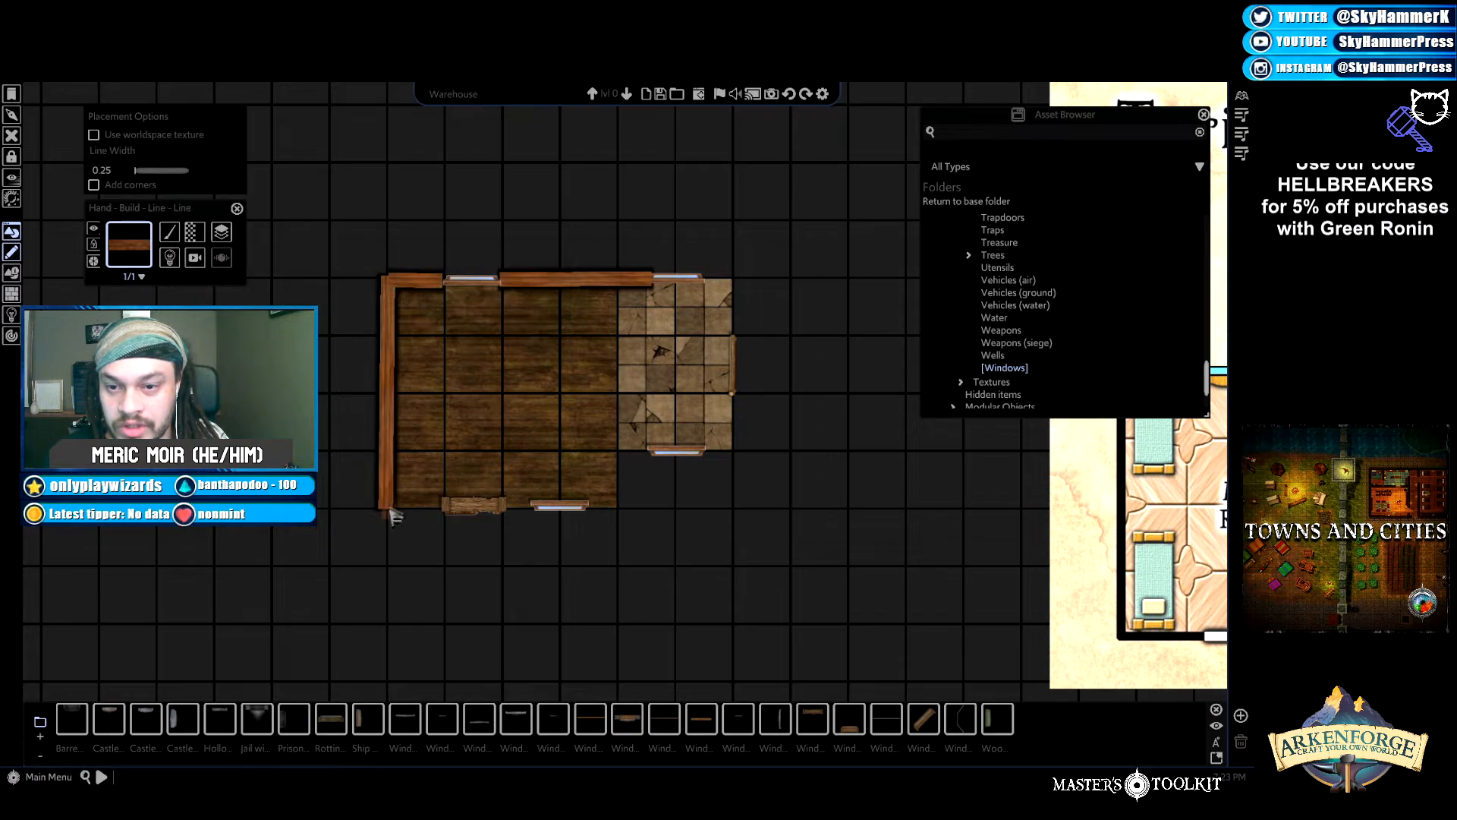
pyautogui.moveTo(389, 510); pyautogui.dragTo(534, 510)
pyautogui.moveTo(535, 507); pyautogui.dragTo(621, 510)
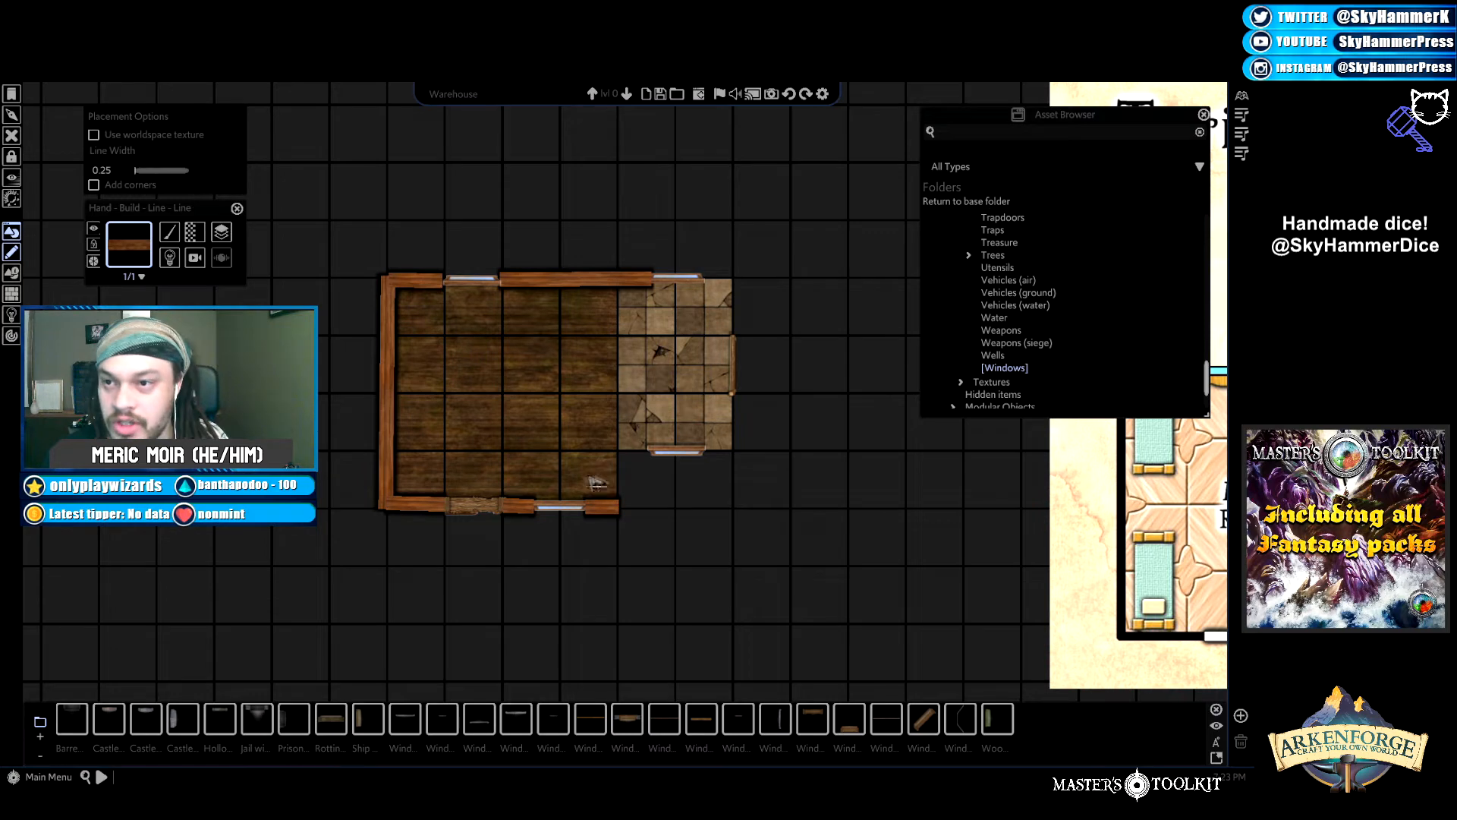
pyautogui.hotkey('ctrl', 'z')
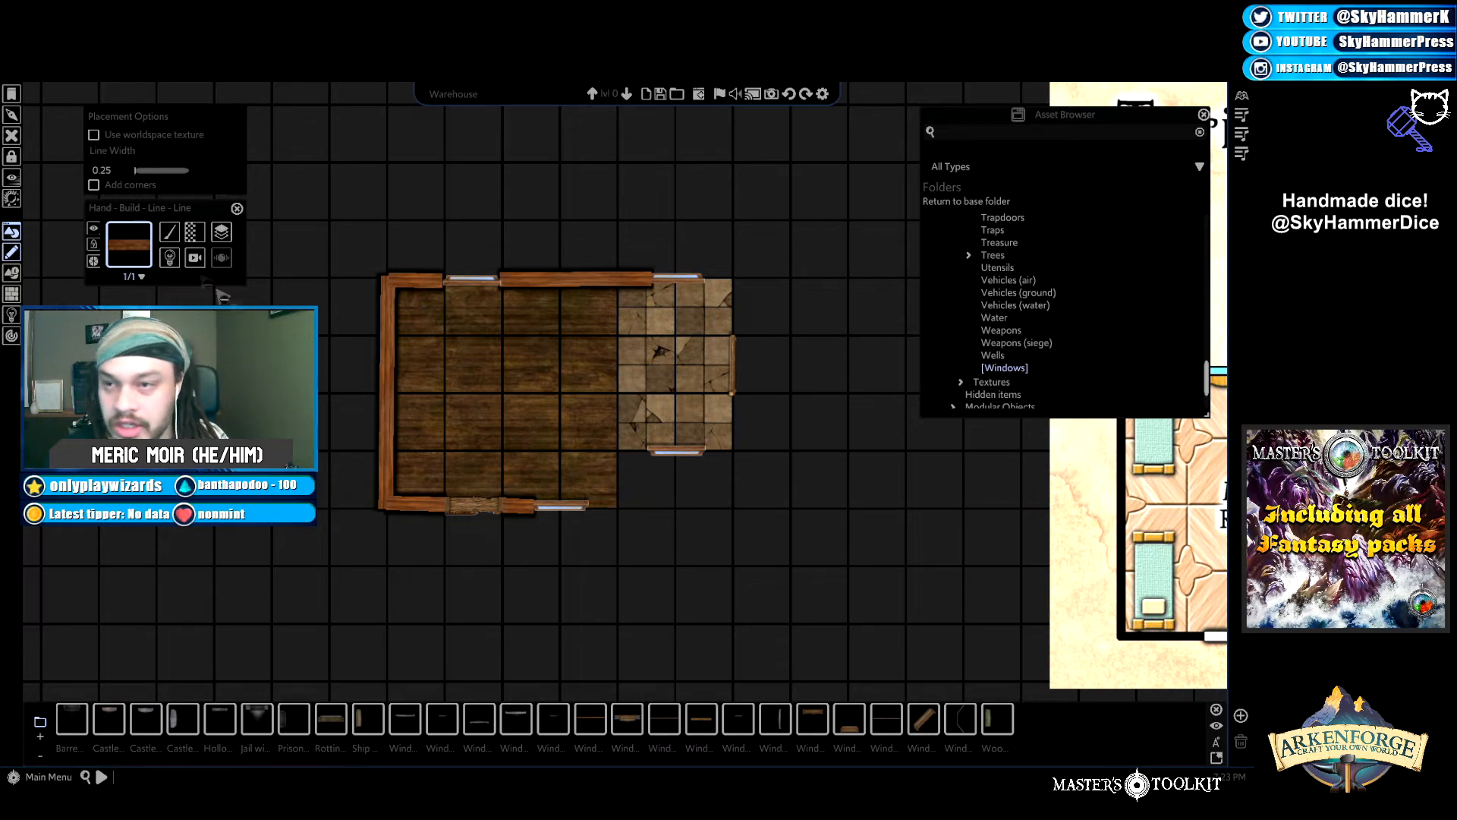
# Draw a polygon-line wall from the hardwood floor's bottom window around the stepped corner to the tile floor's bottom window.
pyautogui.click(170, 232)
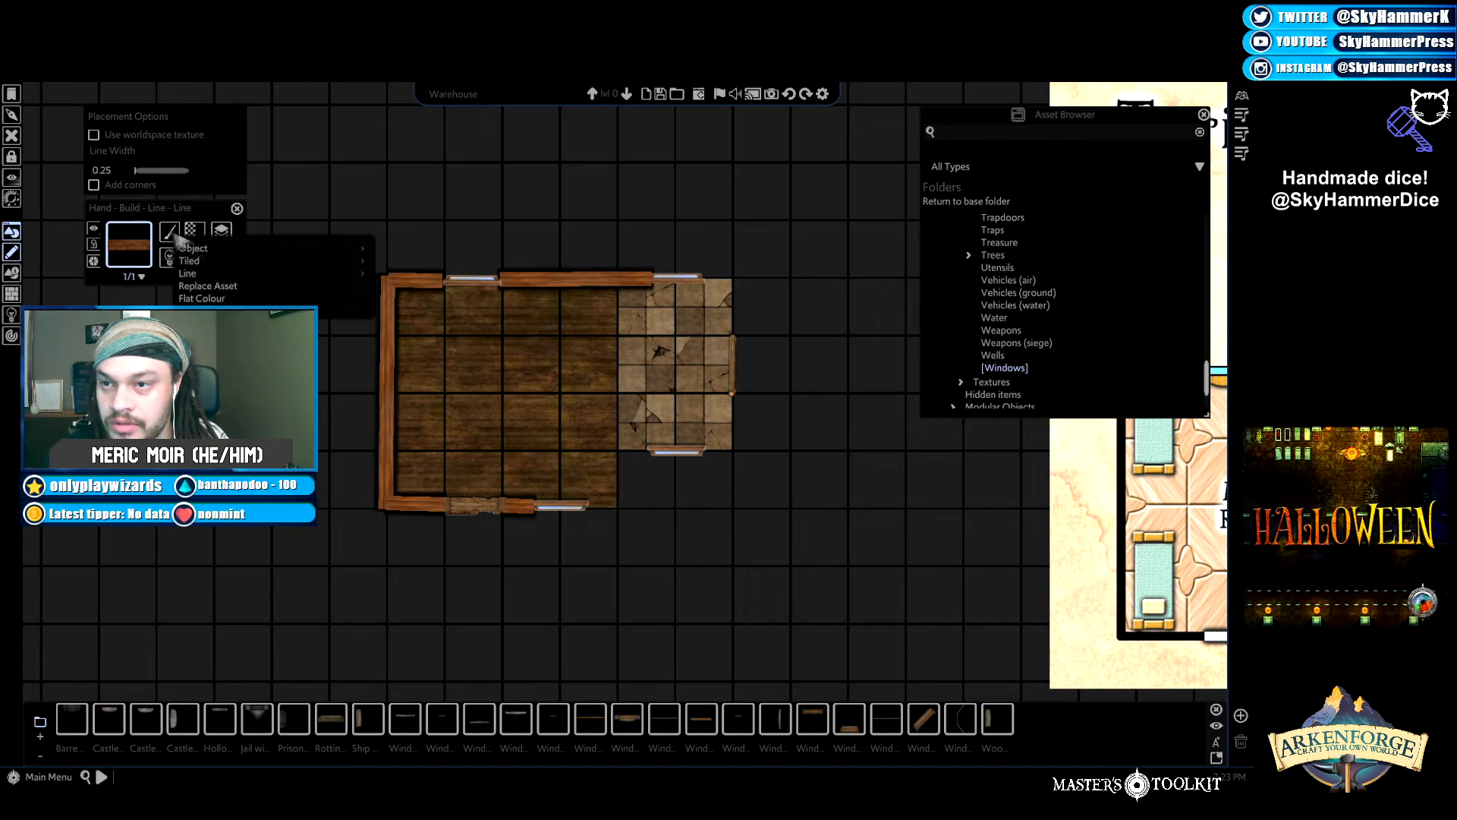
pyautogui.moveTo(209, 275)
pyautogui.click(390, 270)
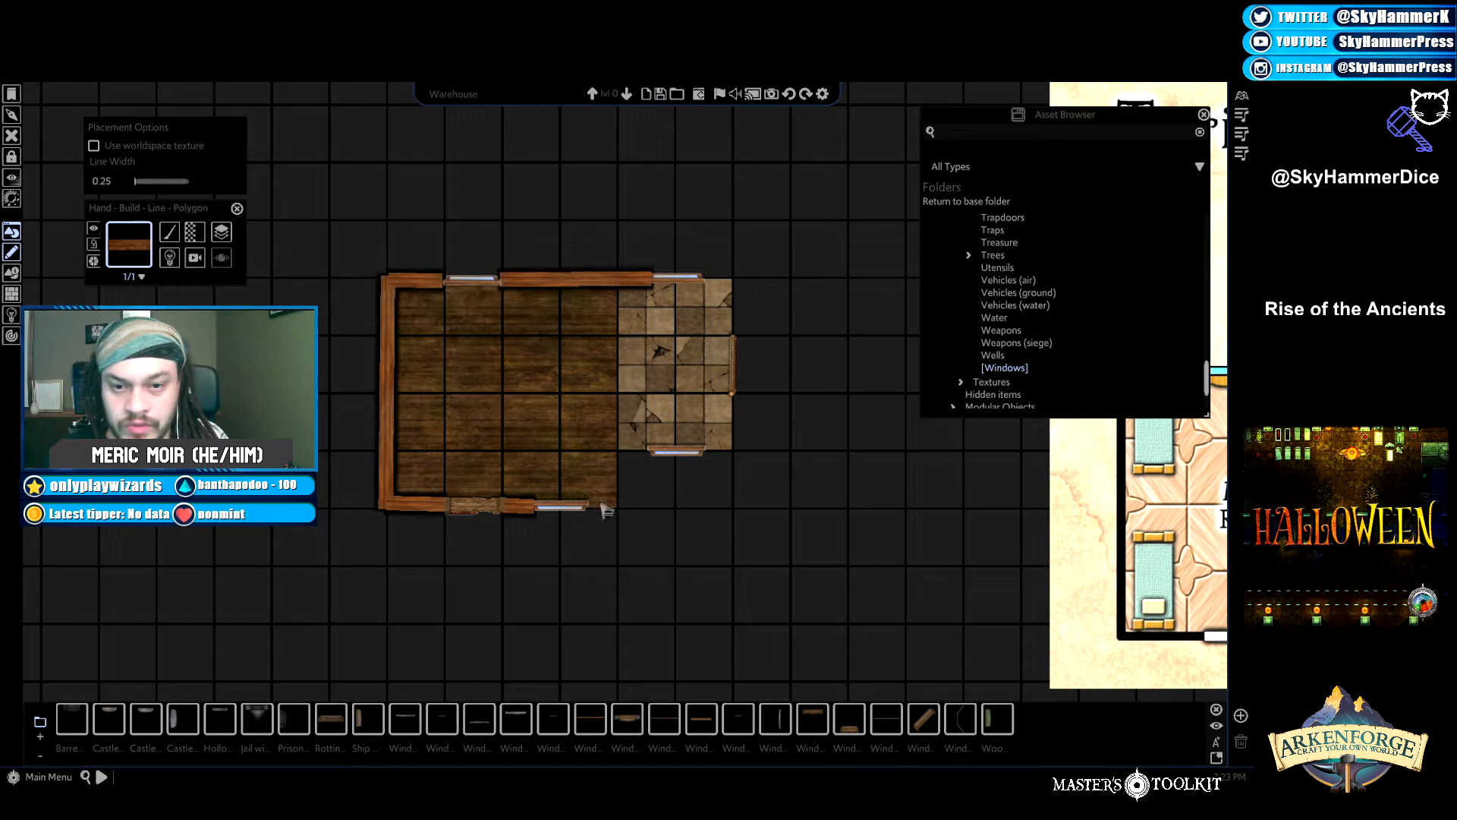
pyautogui.click(591, 515)
pyautogui.click(620, 508)
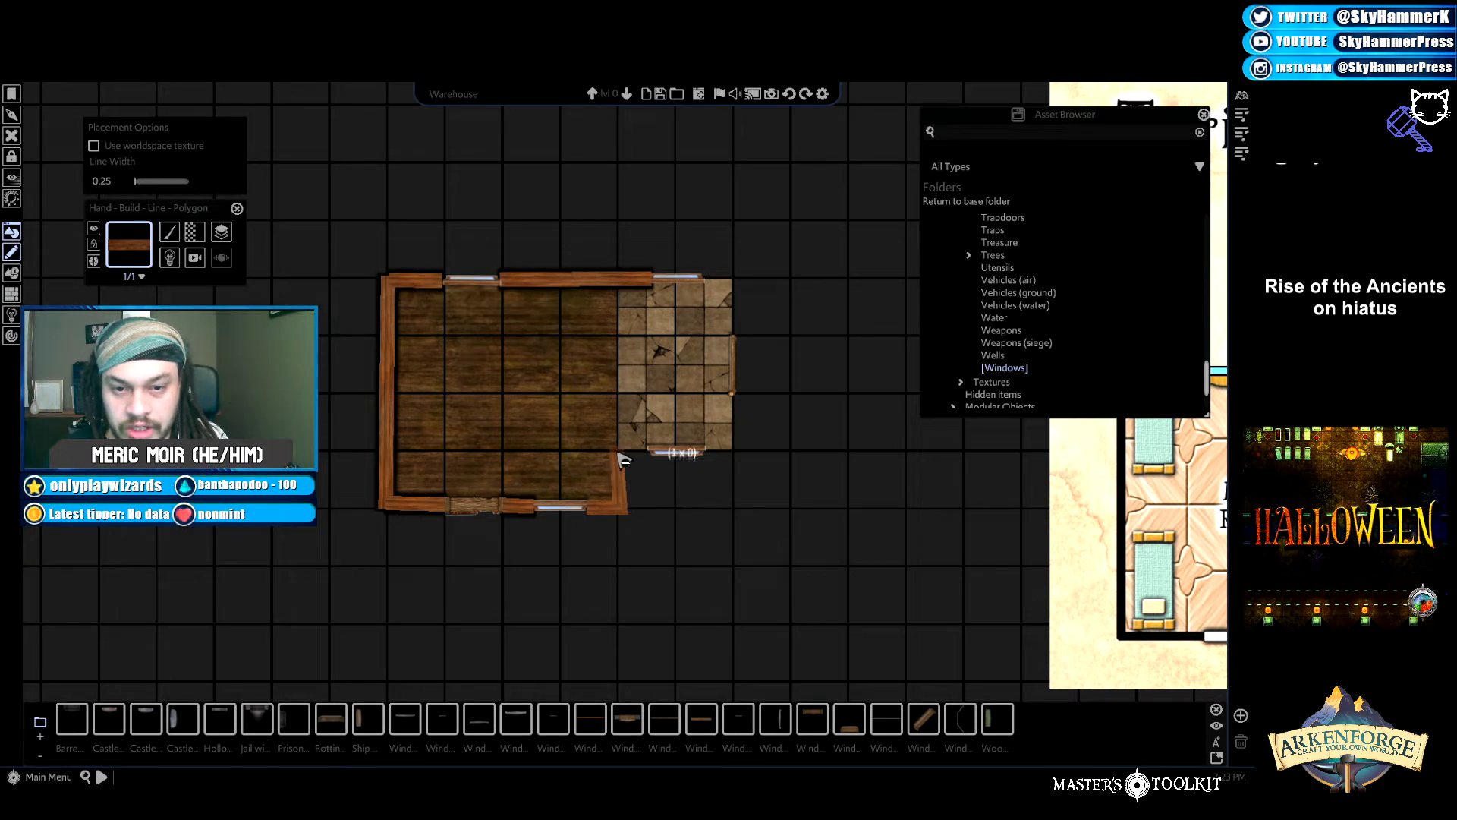
pyautogui.click(621, 454)
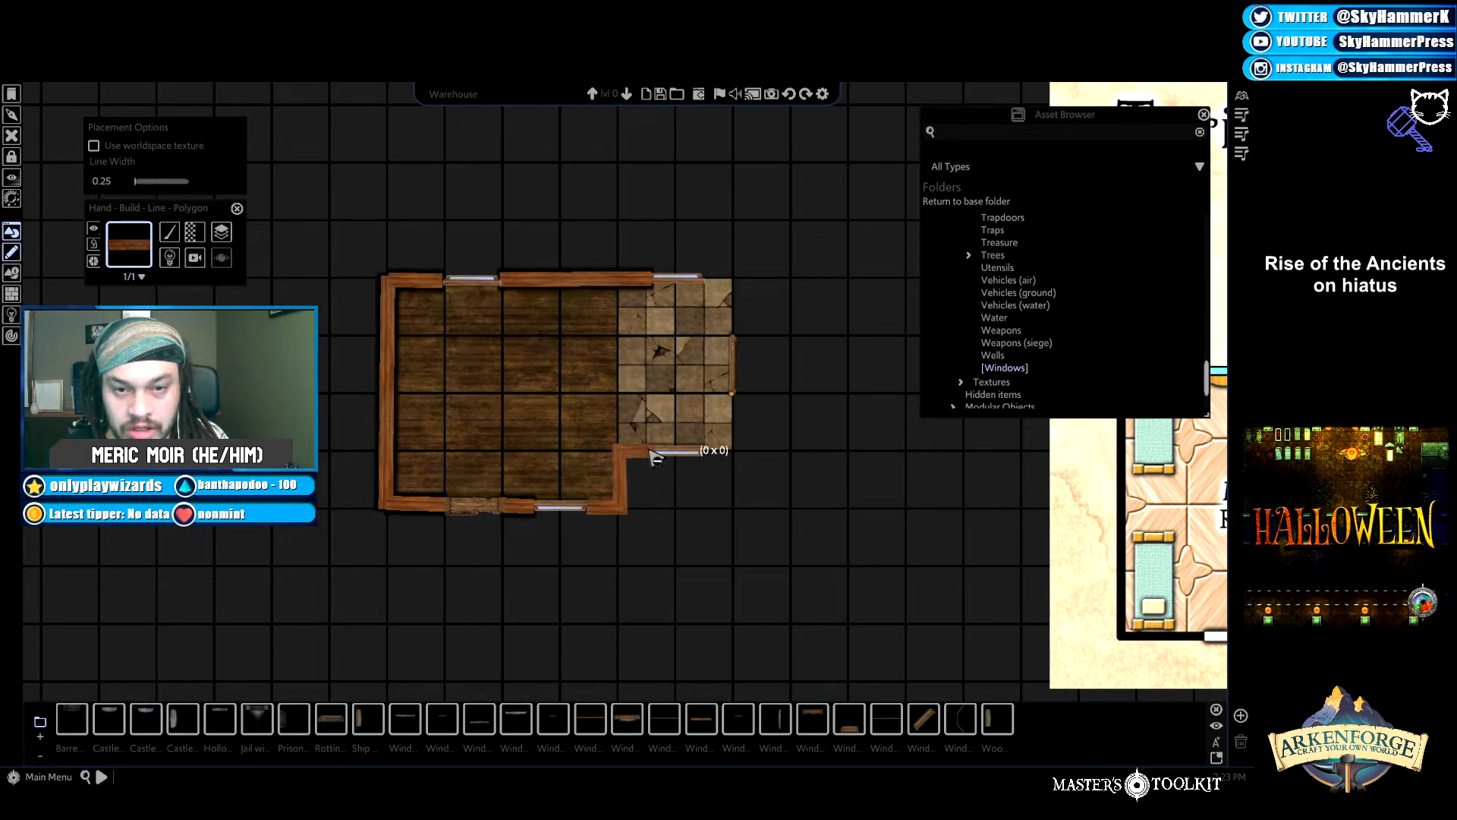
pyautogui.doubleClick(657, 455)
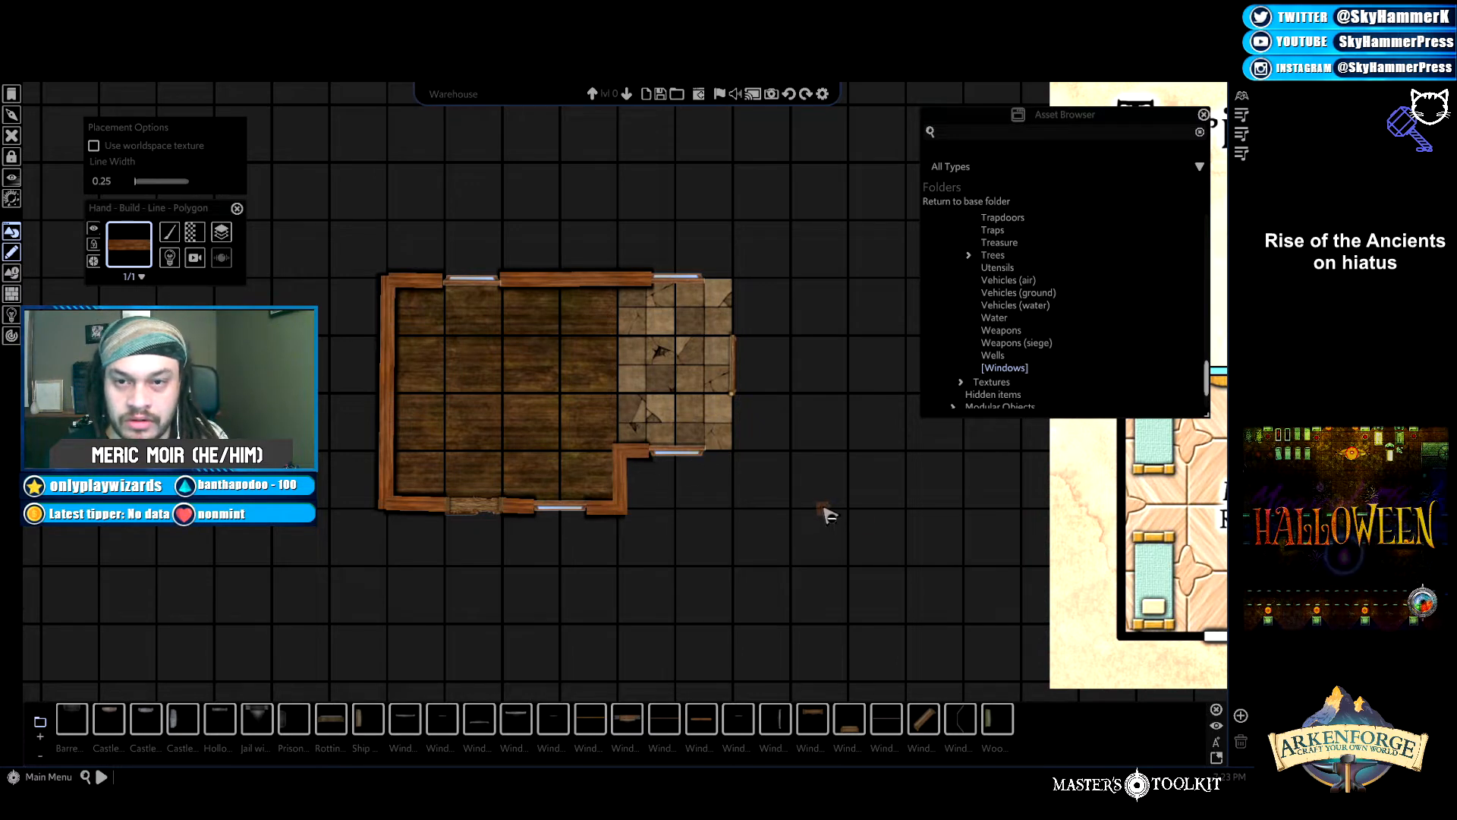
# Wall the tile floor's two right-hand corners with polygon lines, running from its bottom and top windows to the right-edge door.
pyautogui.click(711, 456)
pyautogui.click(740, 456)
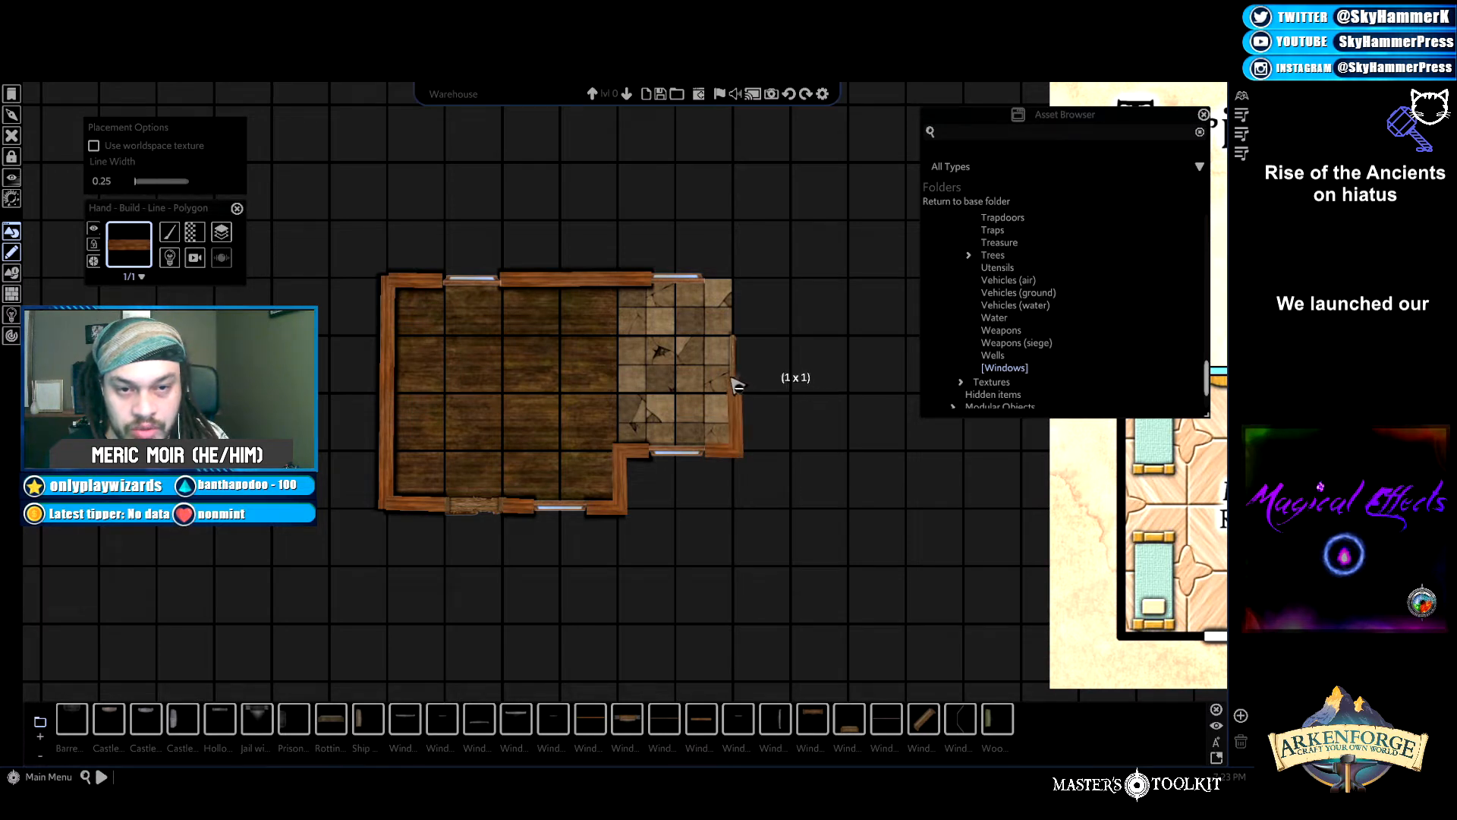
pyautogui.doubleClick(735, 391)
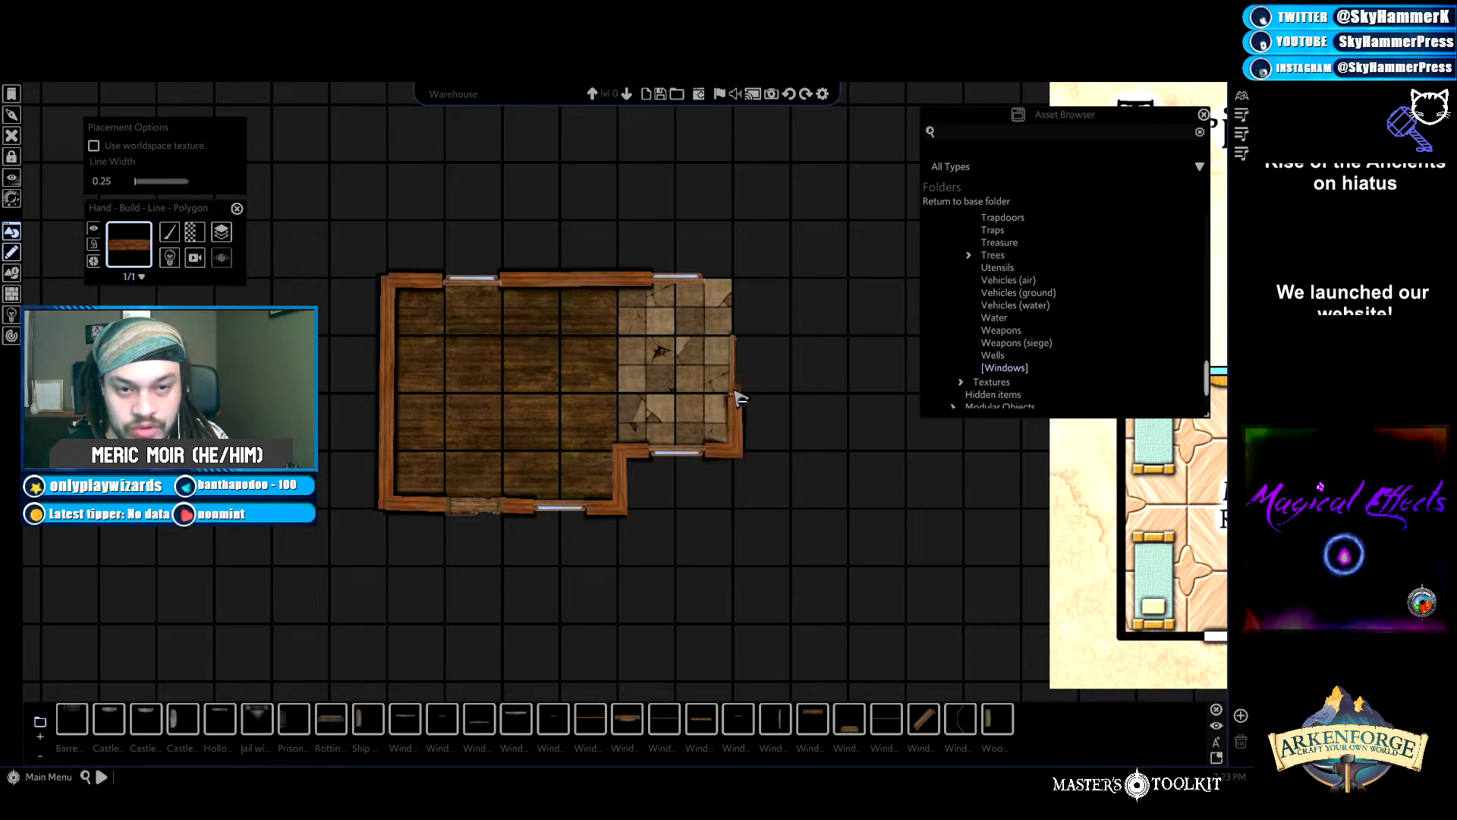
pyautogui.click(734, 336)
pyautogui.click(733, 276)
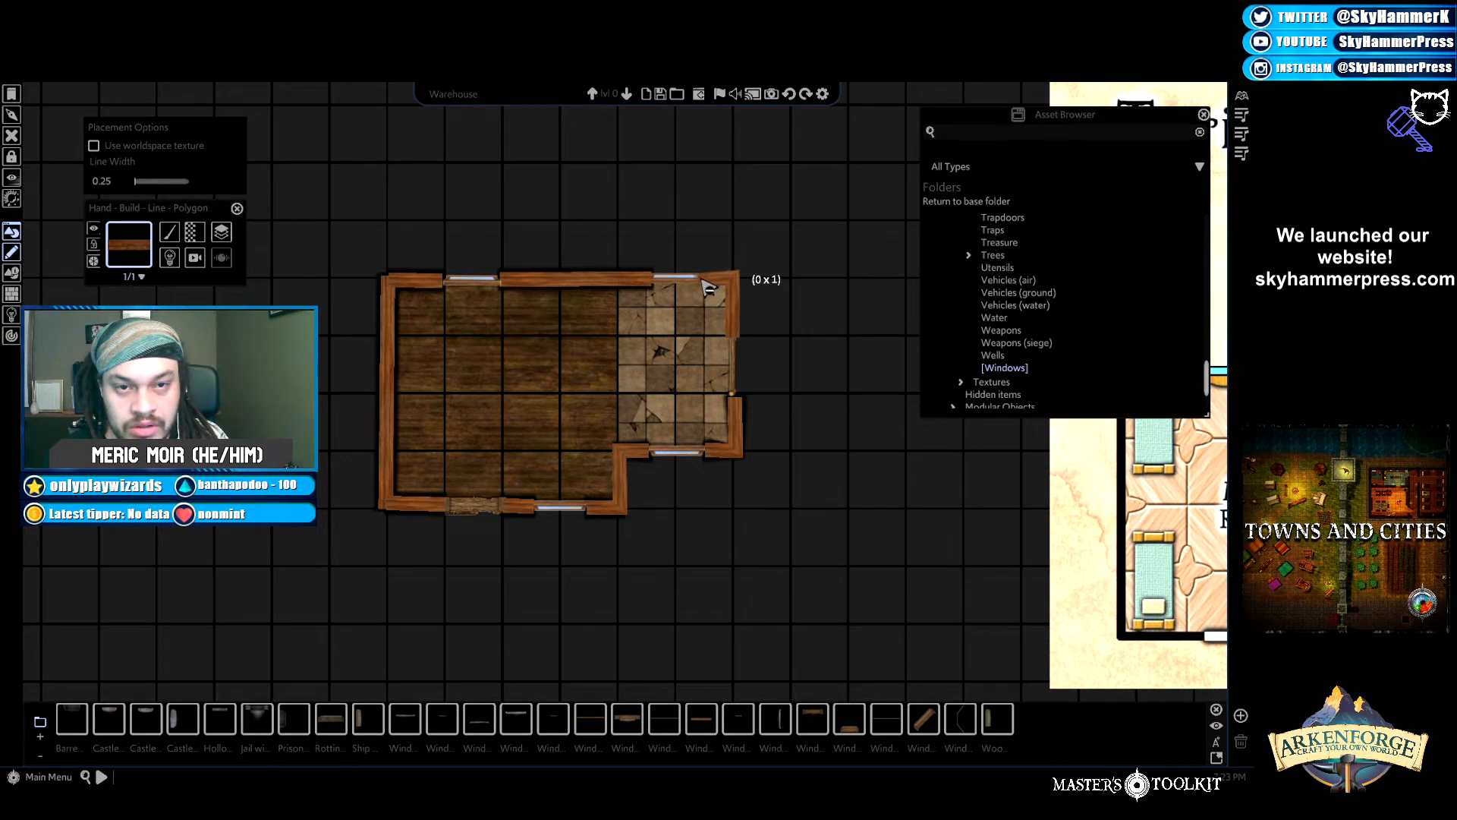
pyautogui.doubleClick(703, 278)
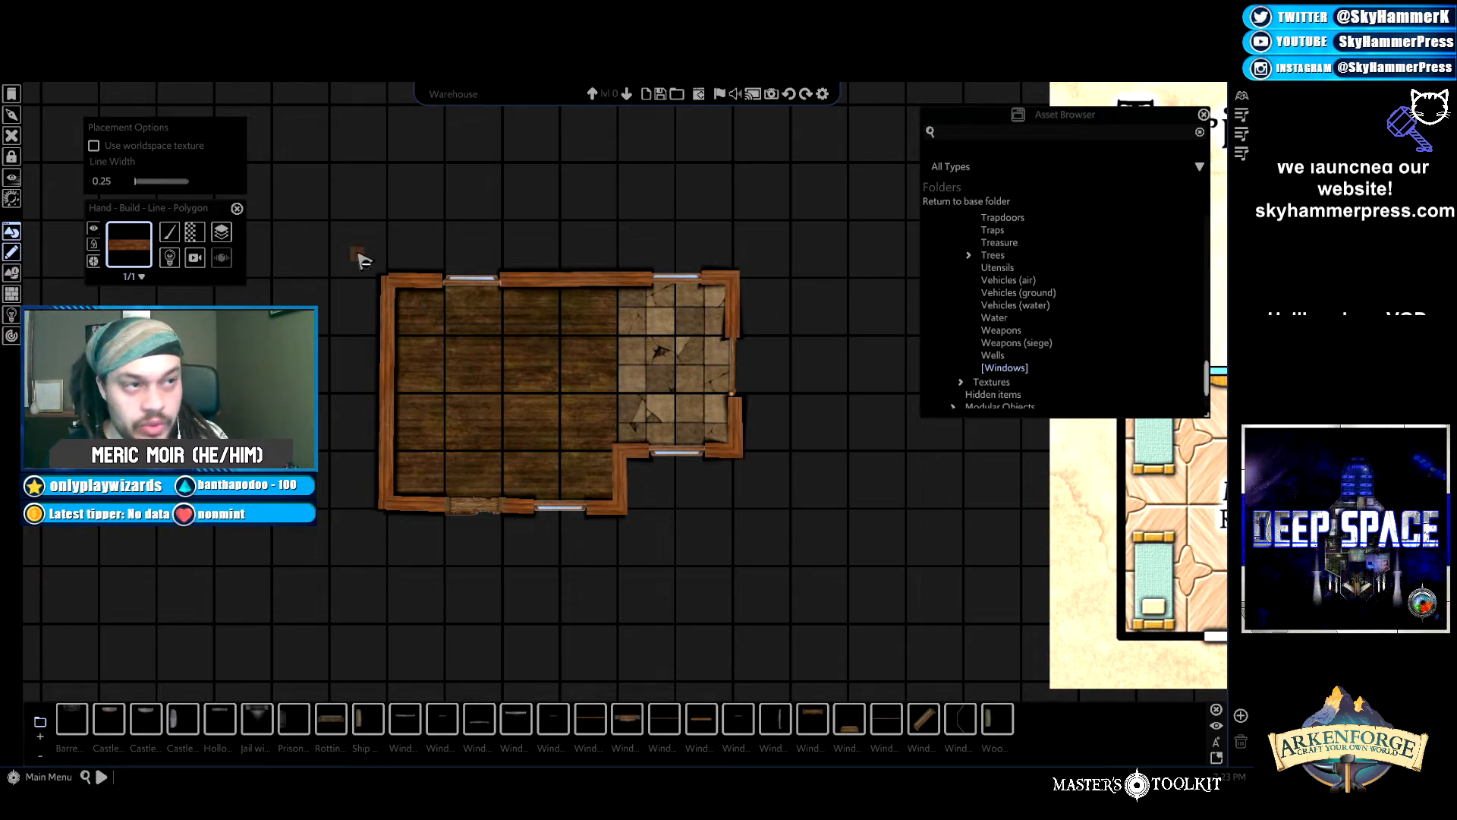
pyautogui.click(170, 231)
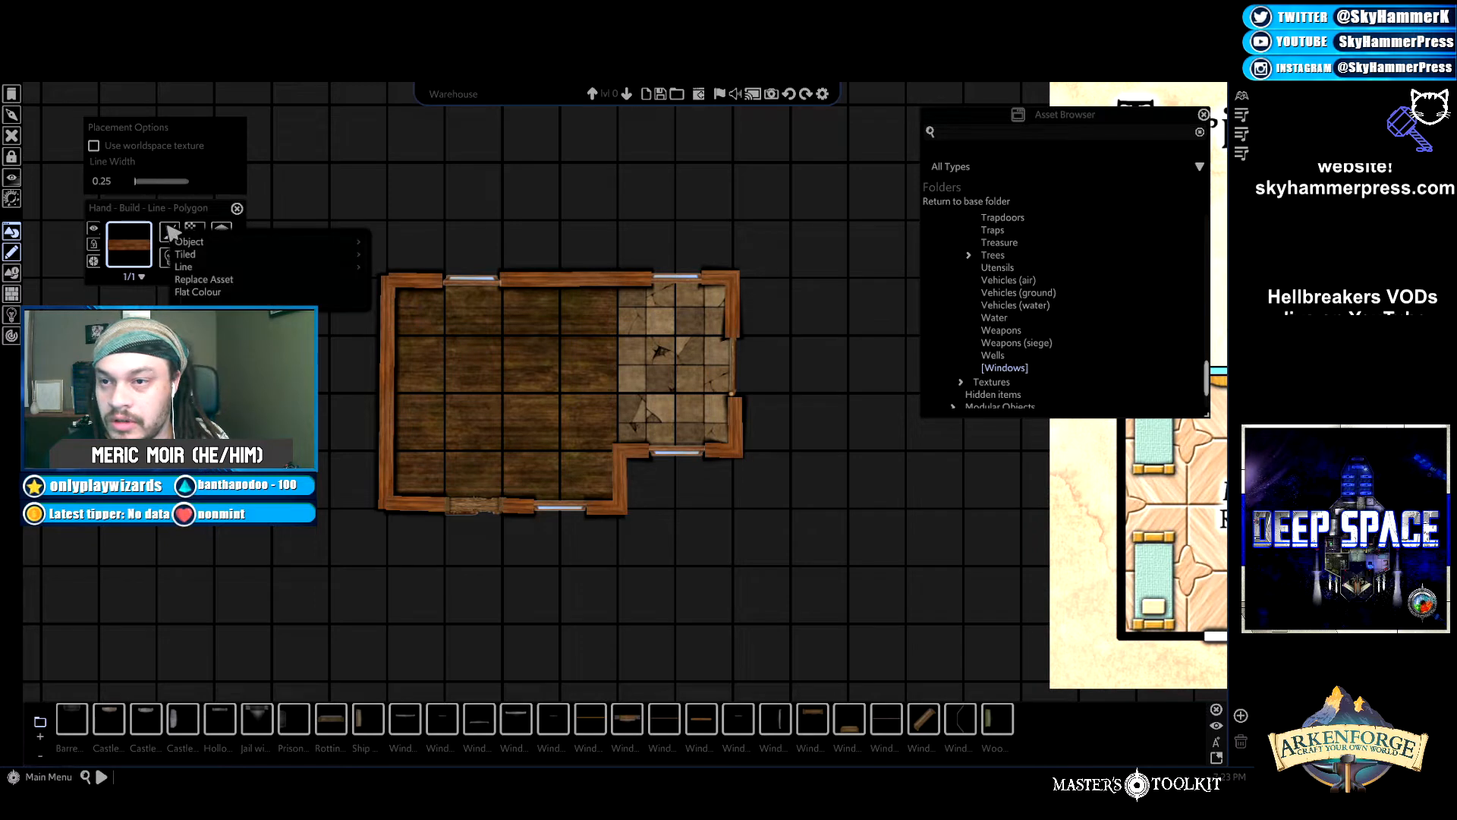
pyautogui.moveTo(228, 267)
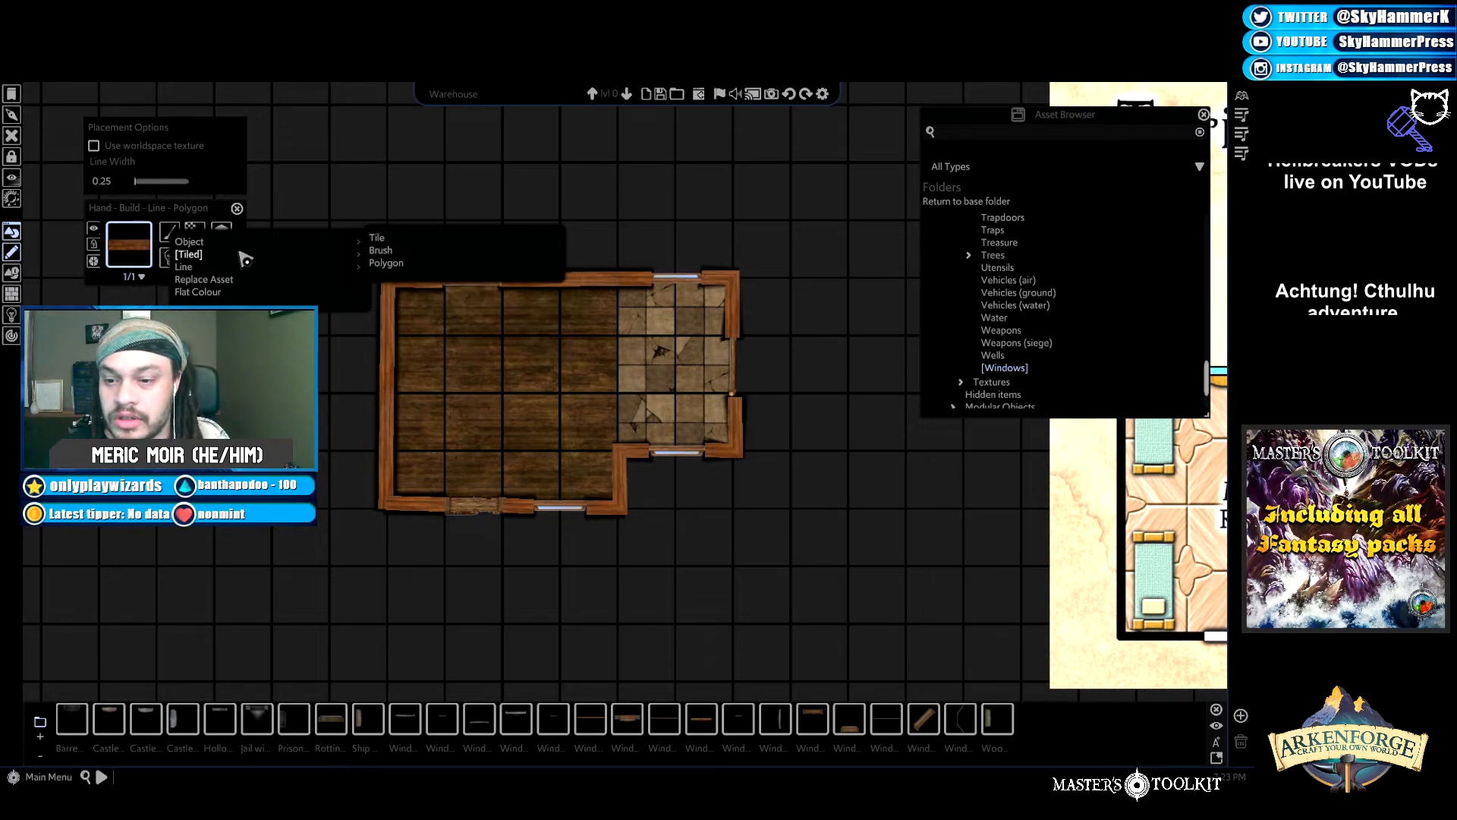
pyautogui.scroll(-4, 803, 407)
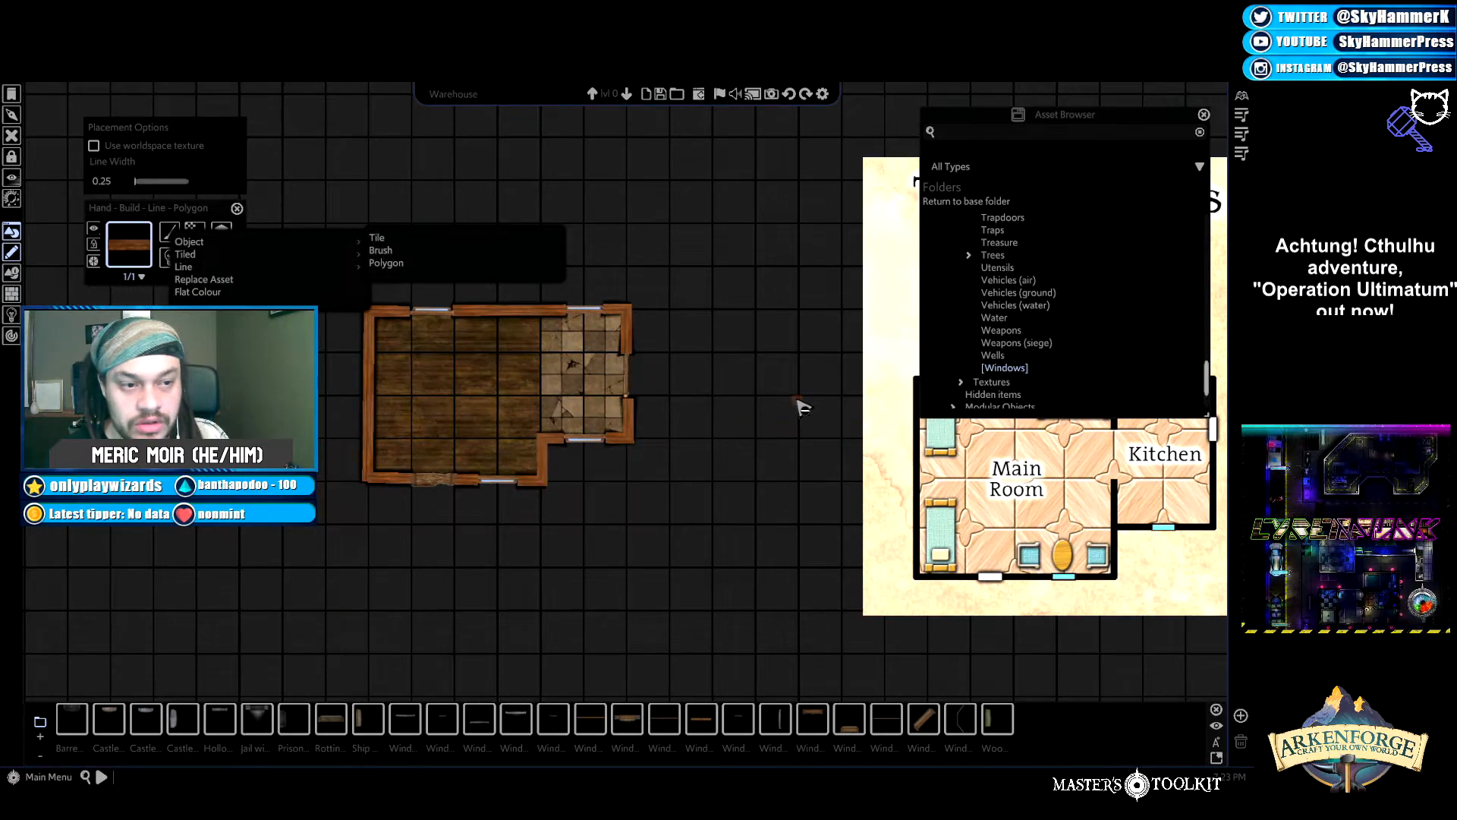
pyautogui.press('w')
pyautogui.press('a')
pyautogui.press('s')
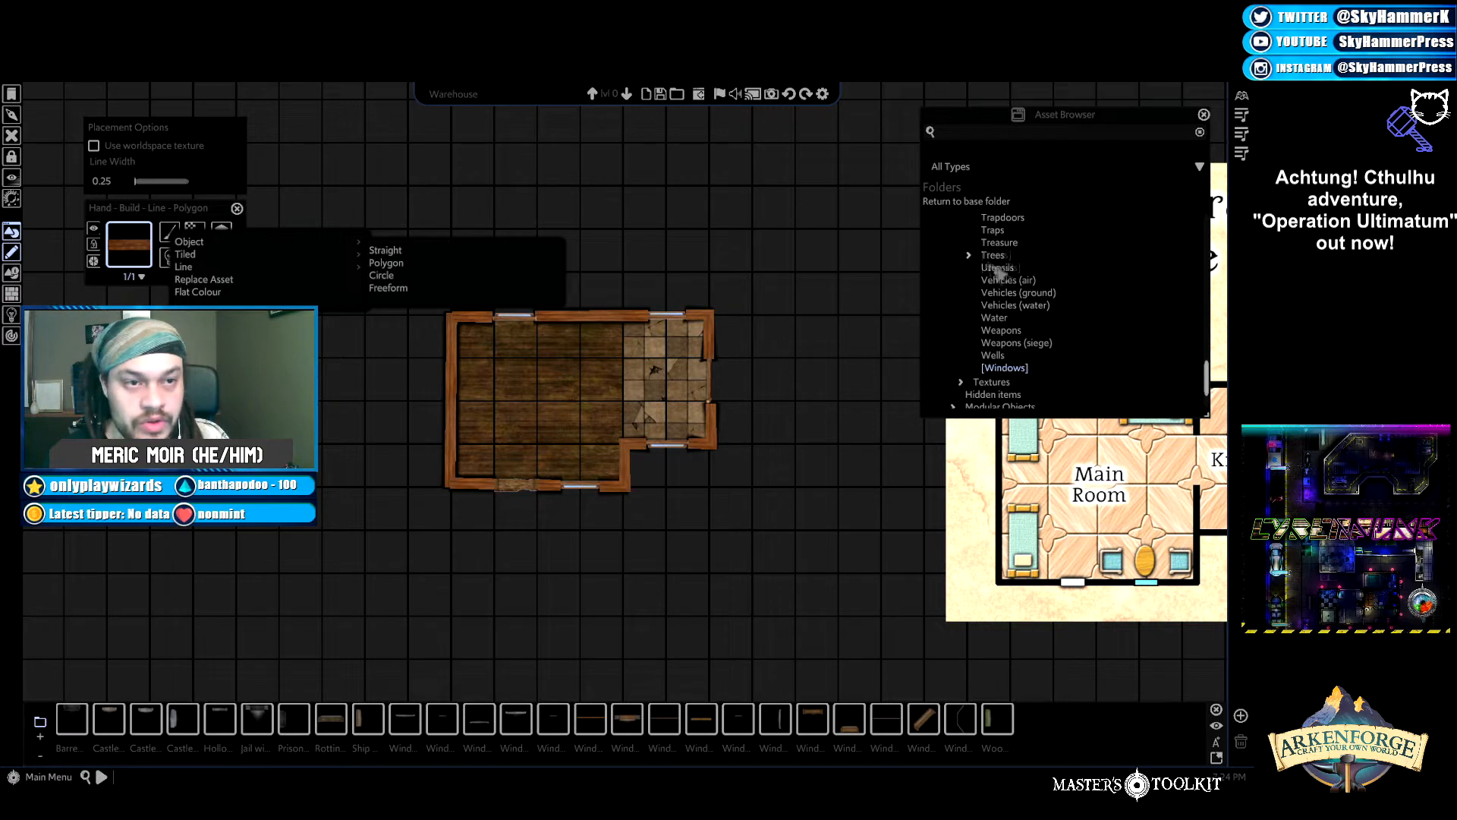
pyautogui.scroll(3, 1053, 313)
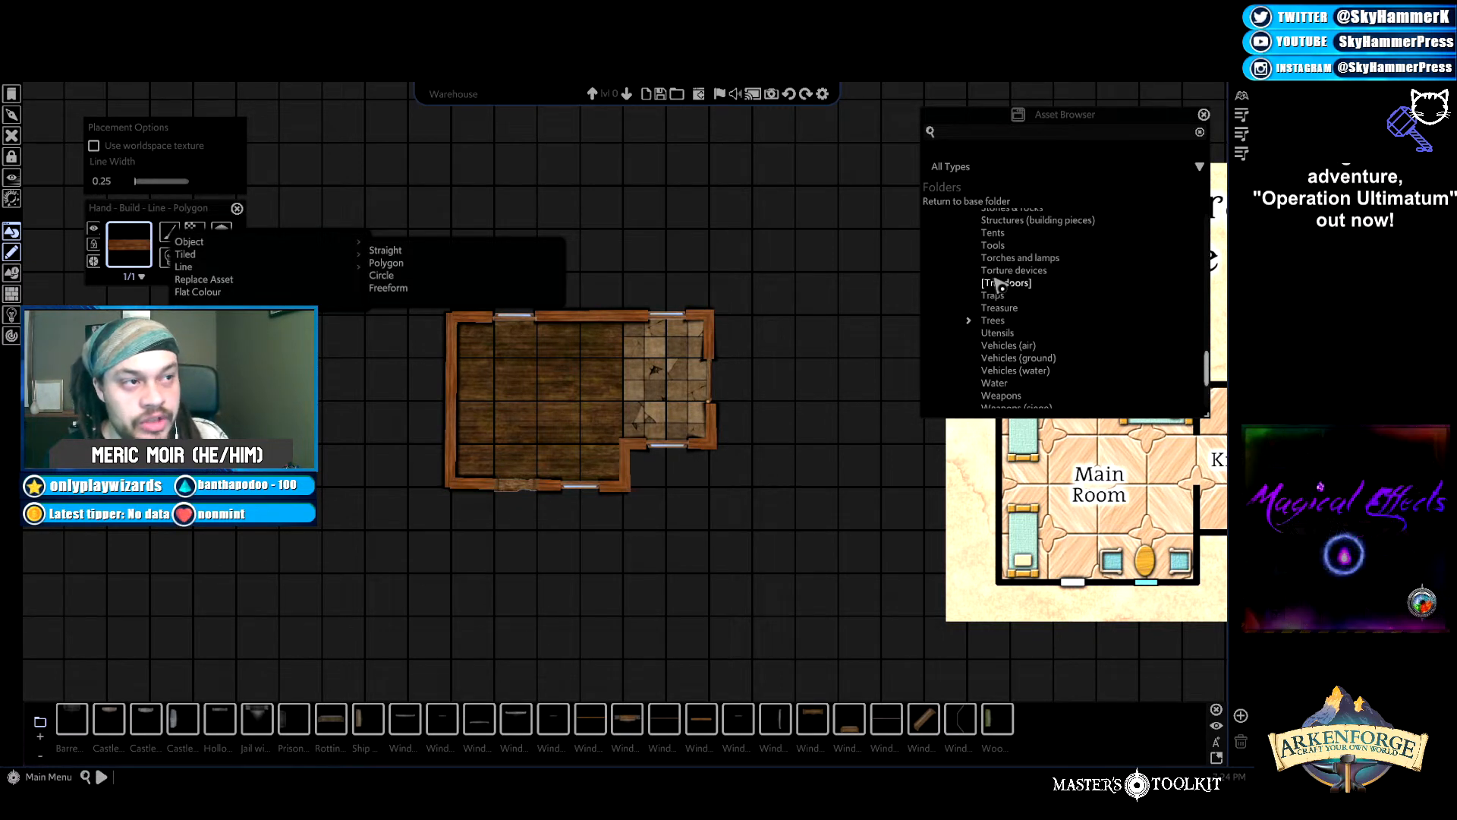
# Draw two angled multi-point test walls in the empty area above the house with the polygon line.
pyautogui.click(626, 226)
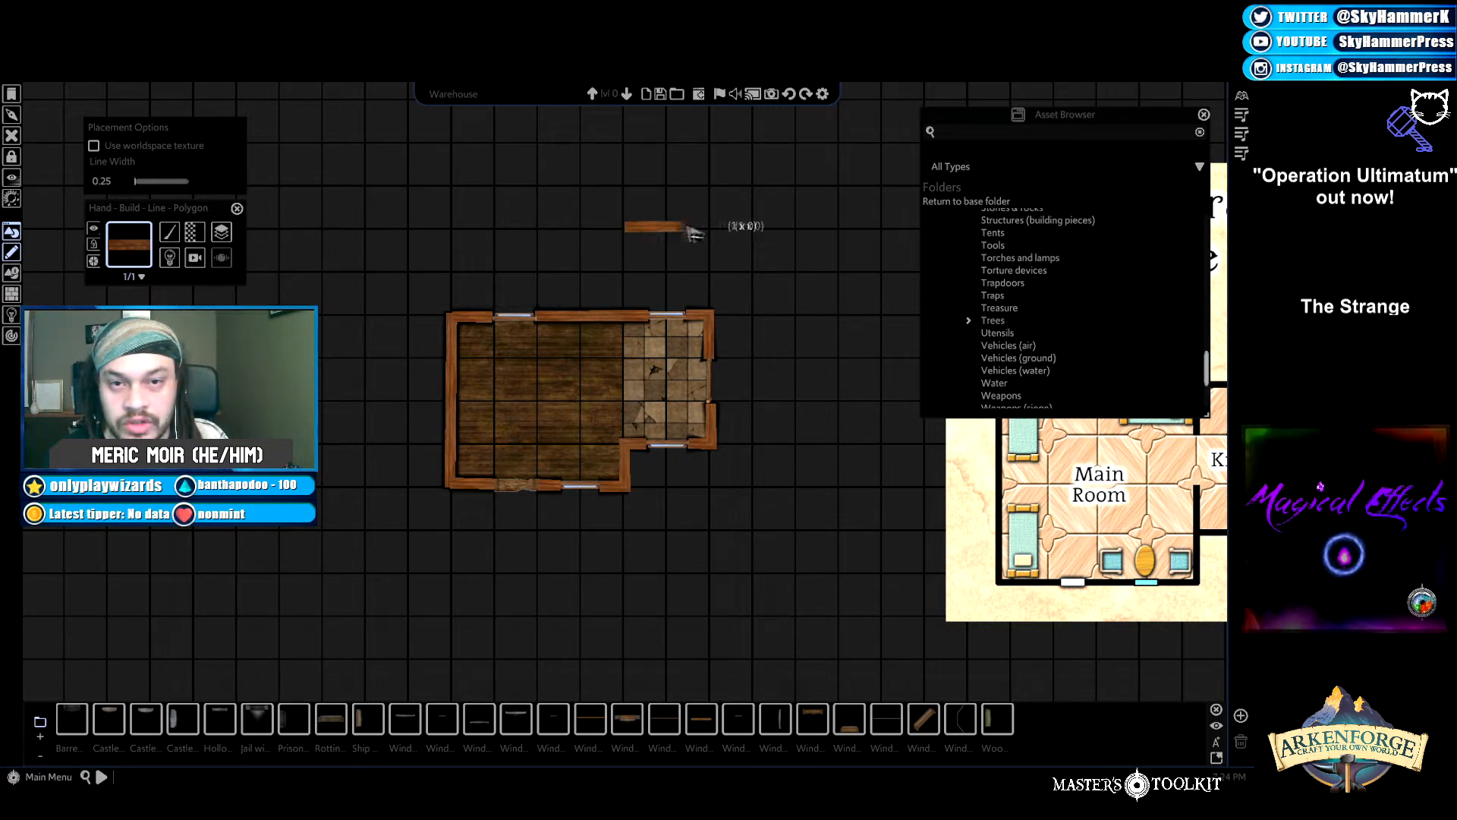
pyautogui.click(850, 225)
pyautogui.click(812, 360)
pyautogui.click(608, 158)
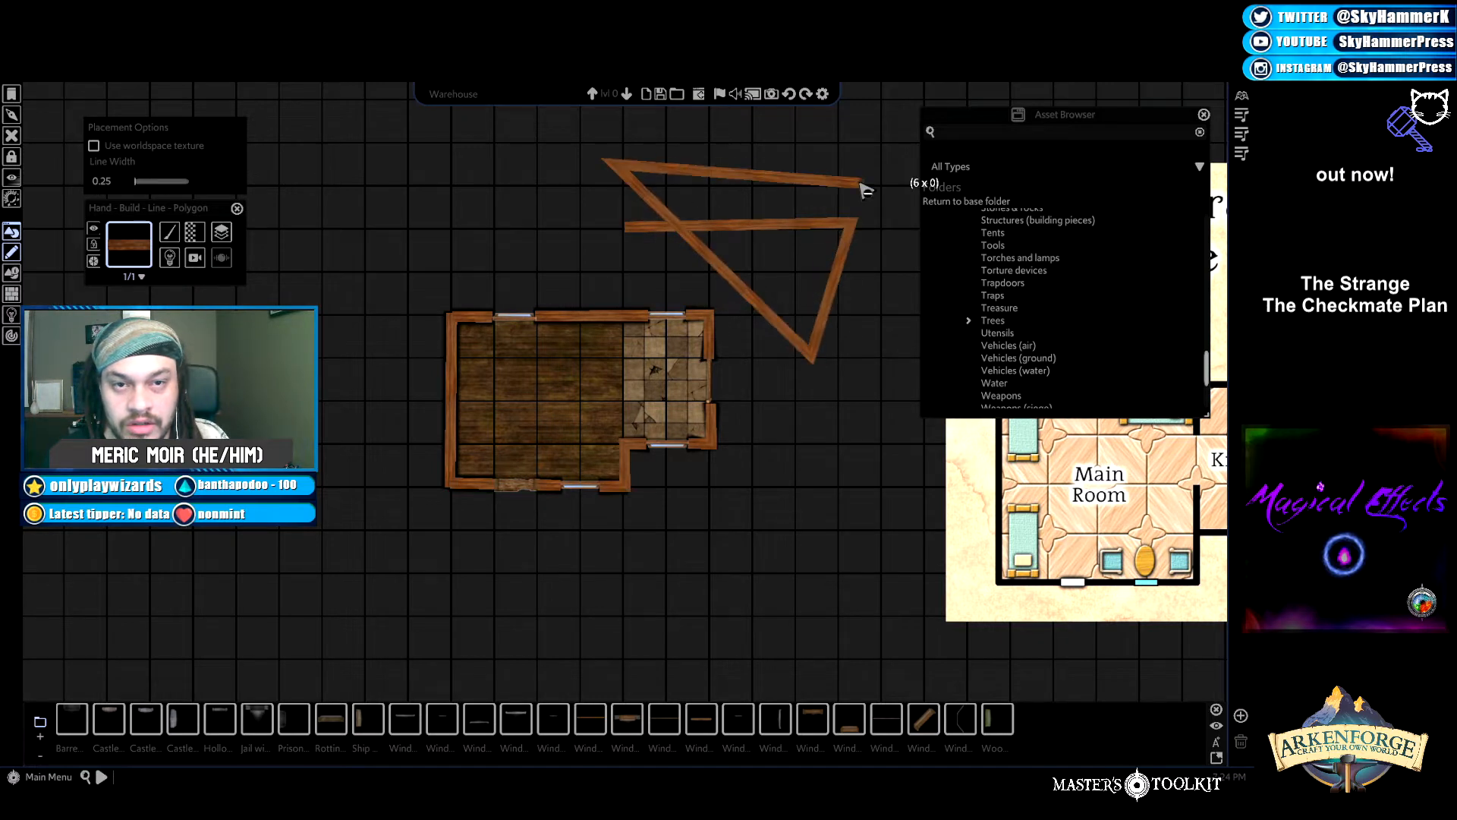
pyautogui.doubleClick(862, 184)
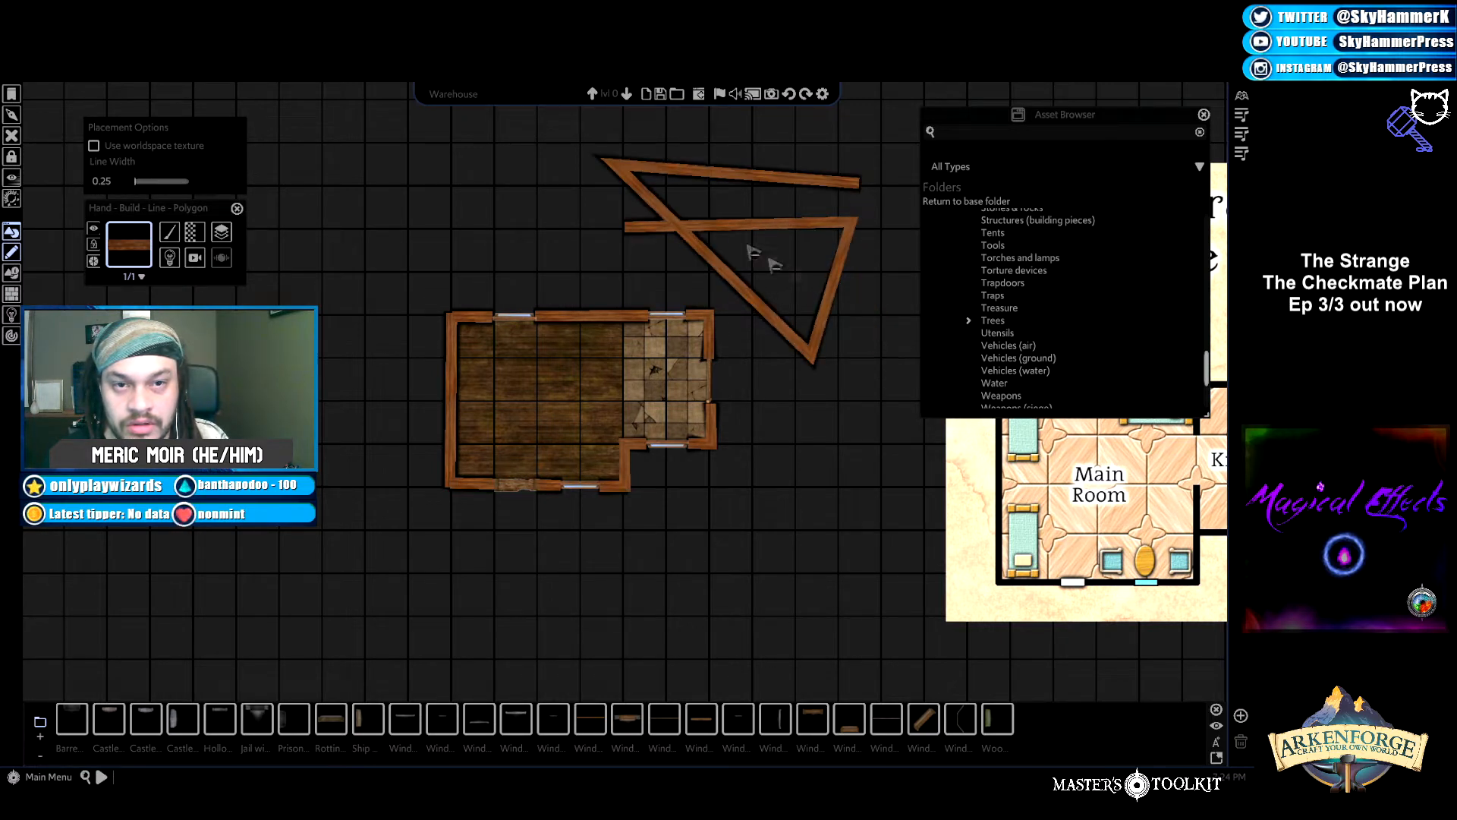
pyautogui.click(402, 253)
pyautogui.click(429, 182)
pyautogui.click(517, 161)
pyautogui.click(583, 271)
pyautogui.rightClick(628, 265)
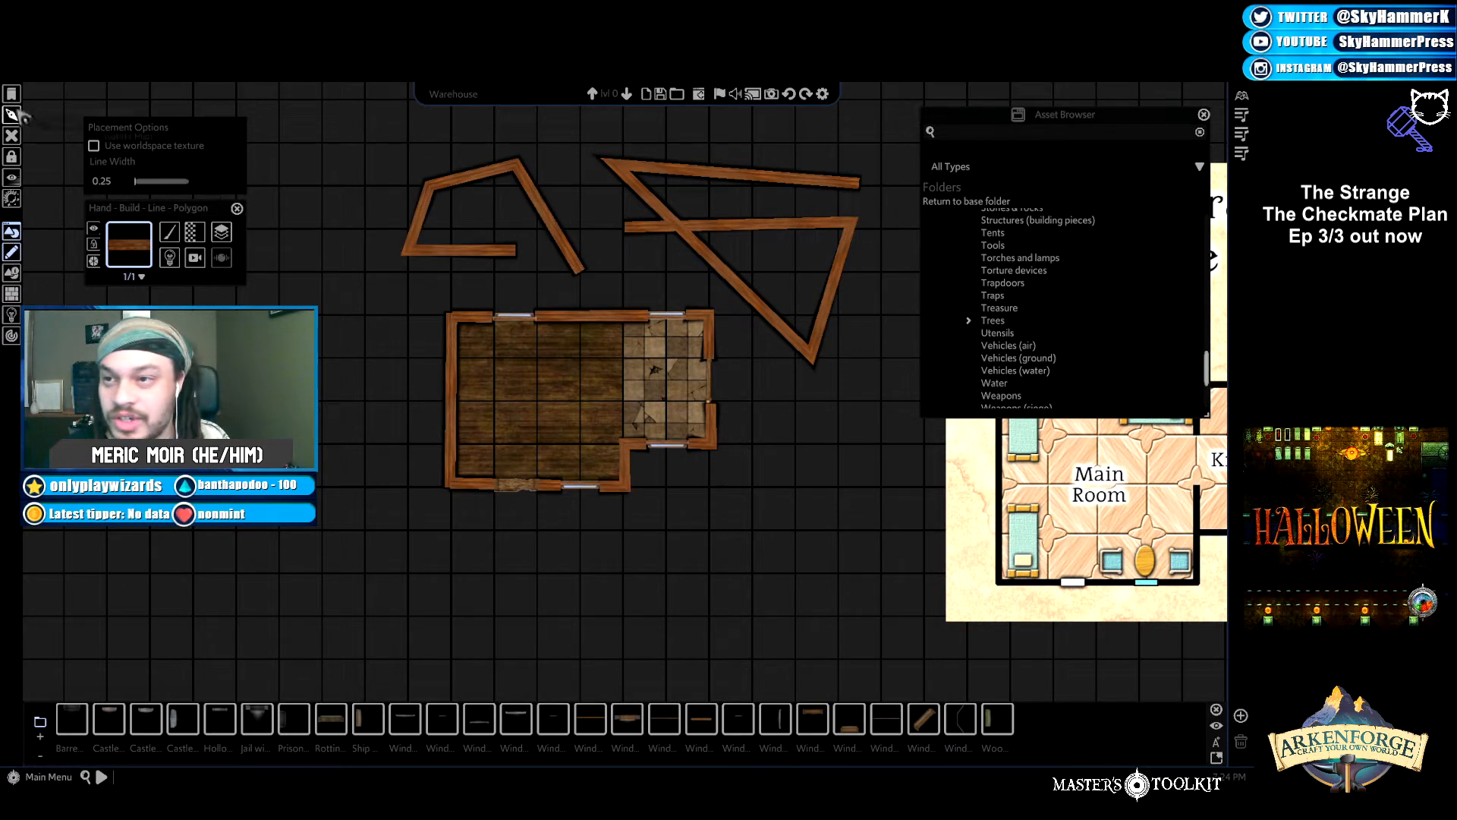
# Delete both test walls above the house.
pyautogui.press('Escape')
pyautogui.moveTo(375, 134); pyautogui.dragTo(864, 362)
pyautogui.press('Delete')
# Delete the short wall piece at the top-left corner and the straight wall along the hardwood floor's left edge.
pyautogui.scroll(4, 564, 374)
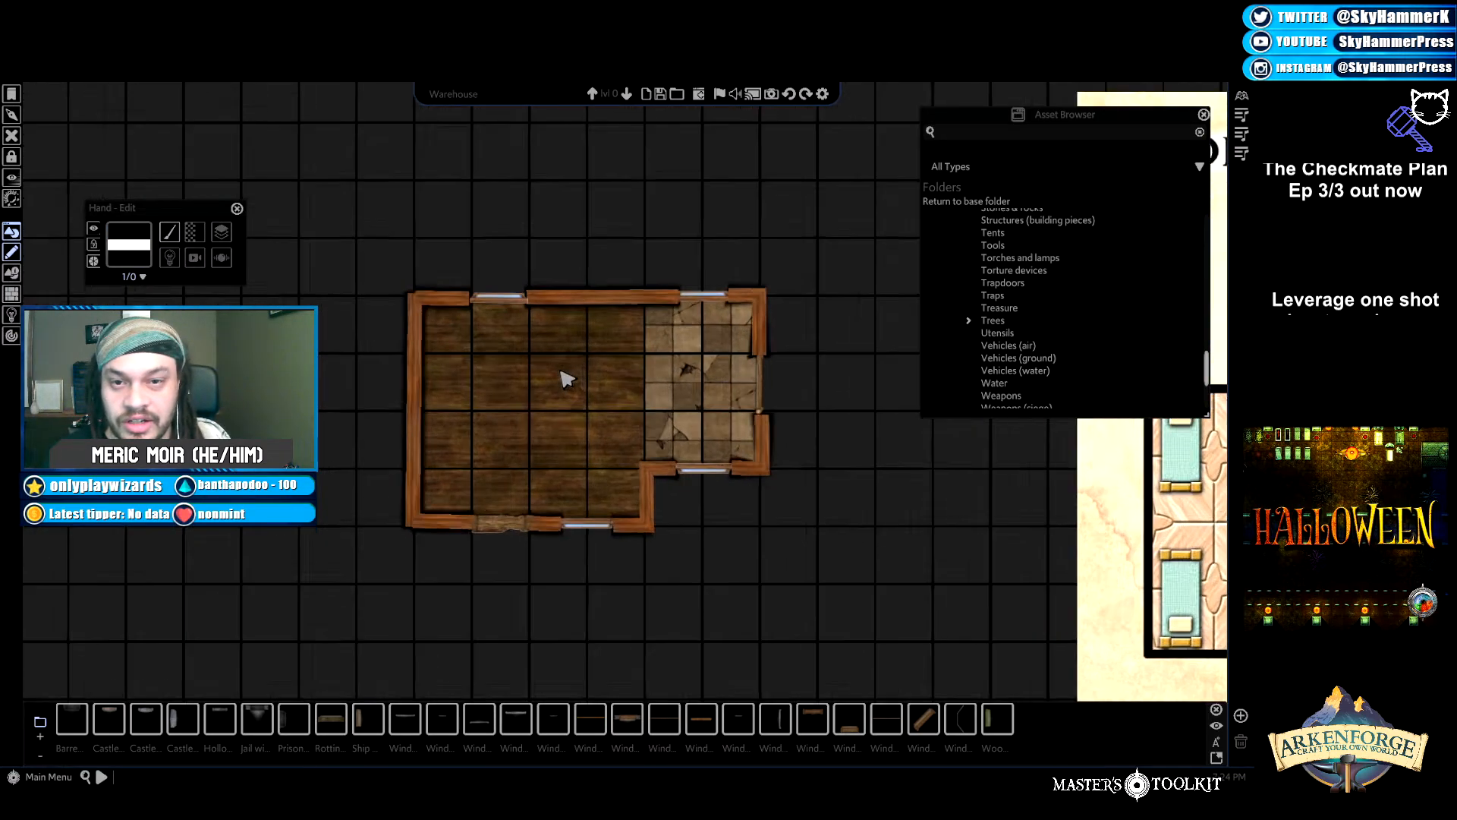
pyautogui.click(425, 289)
pyautogui.press('Delete')
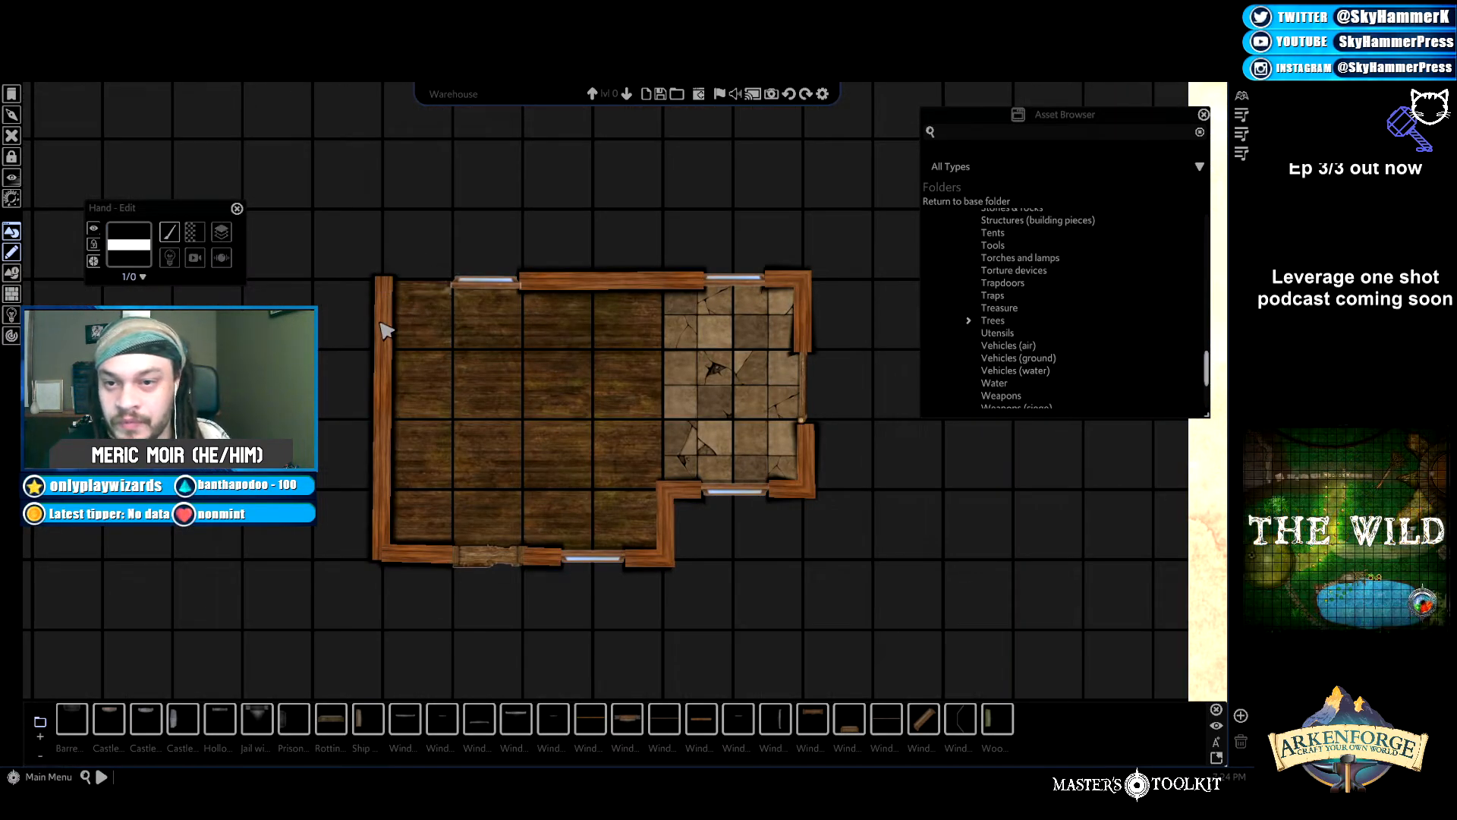
pyautogui.click(383, 325)
pyautogui.press('Delete')
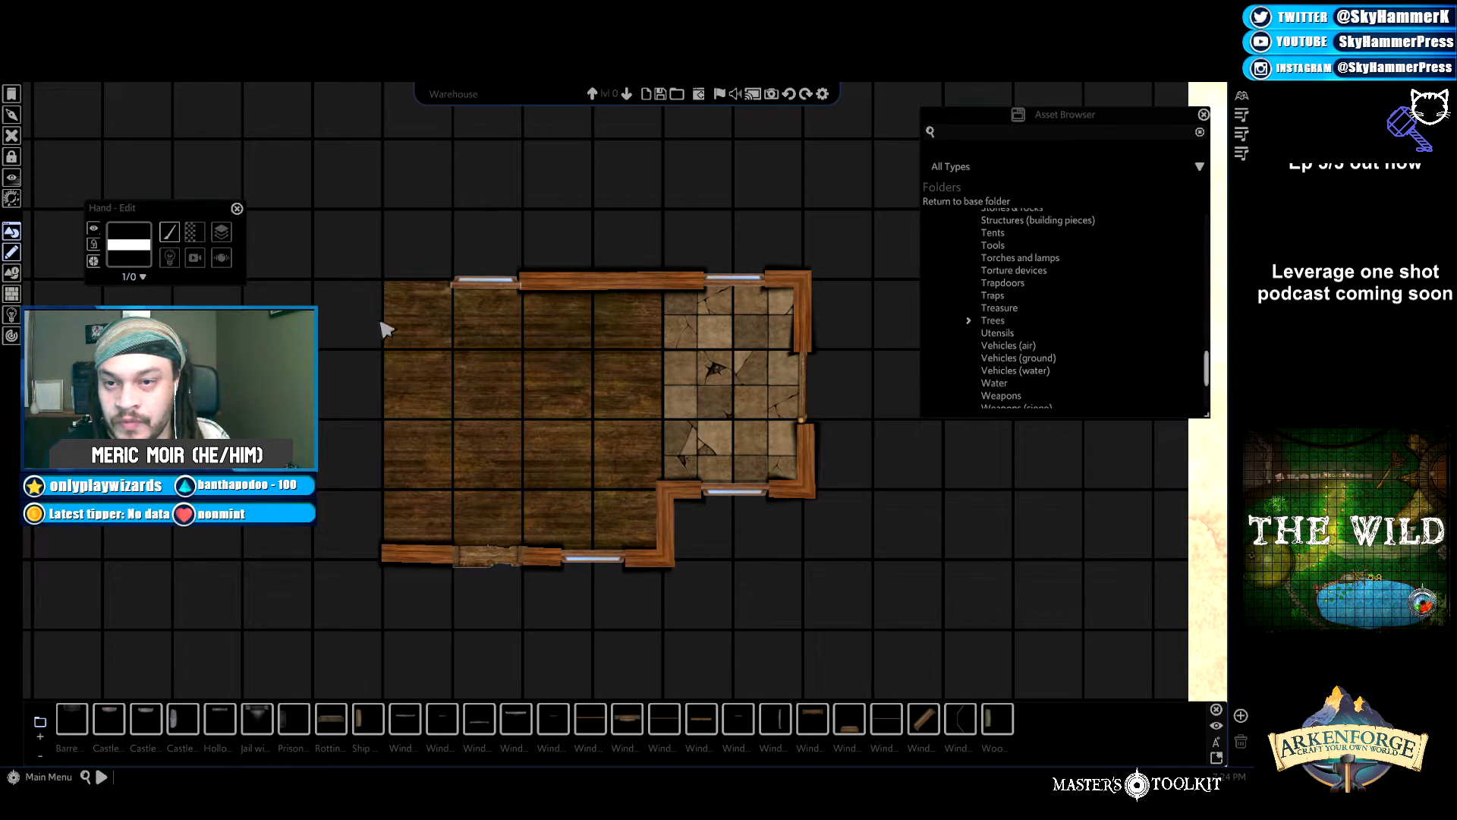
# Draw one polygon-line wall from the hardwood floor's top window around both left corners to the bottom door.
pyautogui.click(444, 558)
pyautogui.click(169, 231)
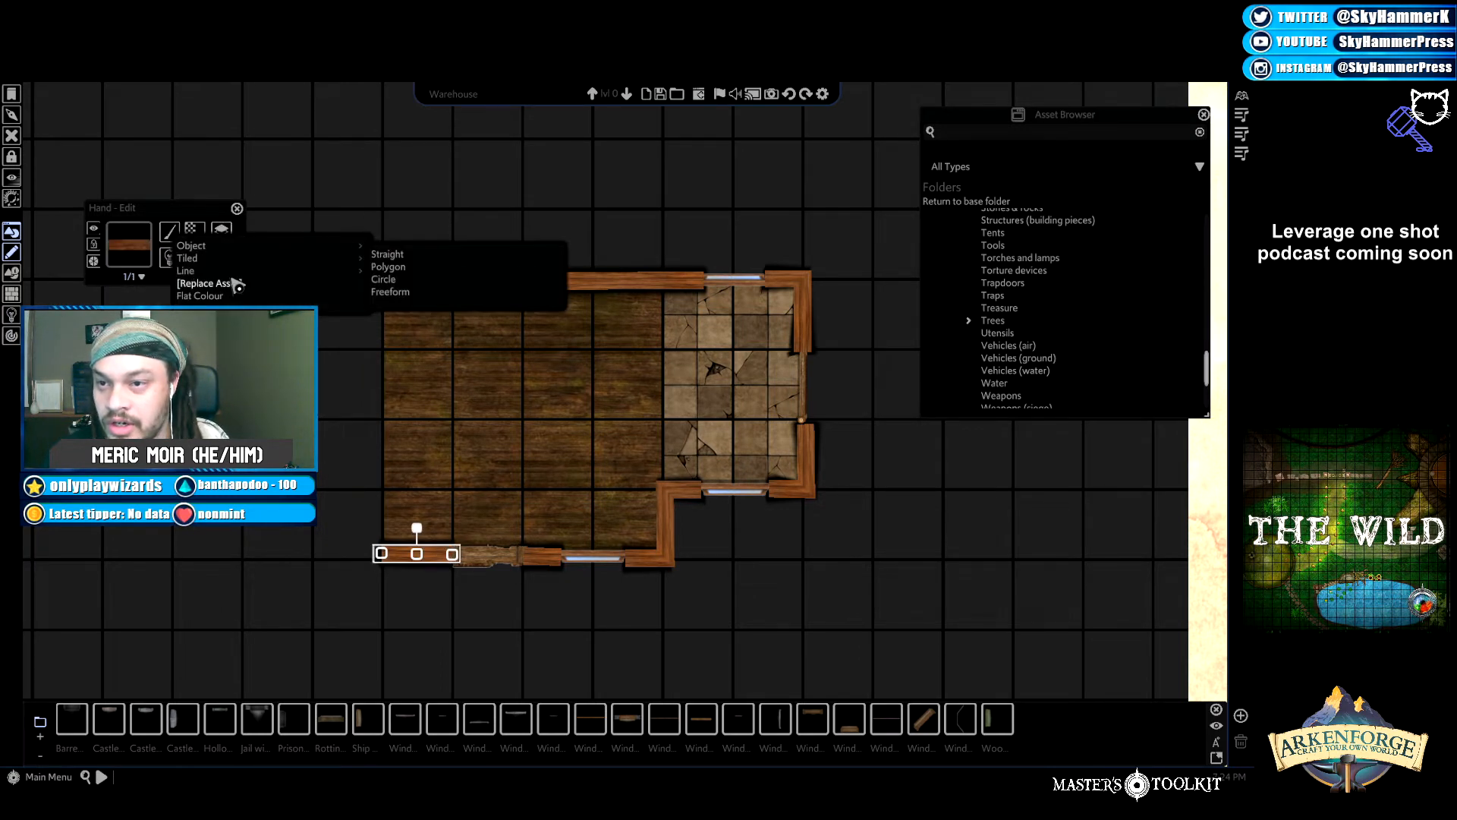
pyautogui.click(389, 267)
pyautogui.click(458, 285)
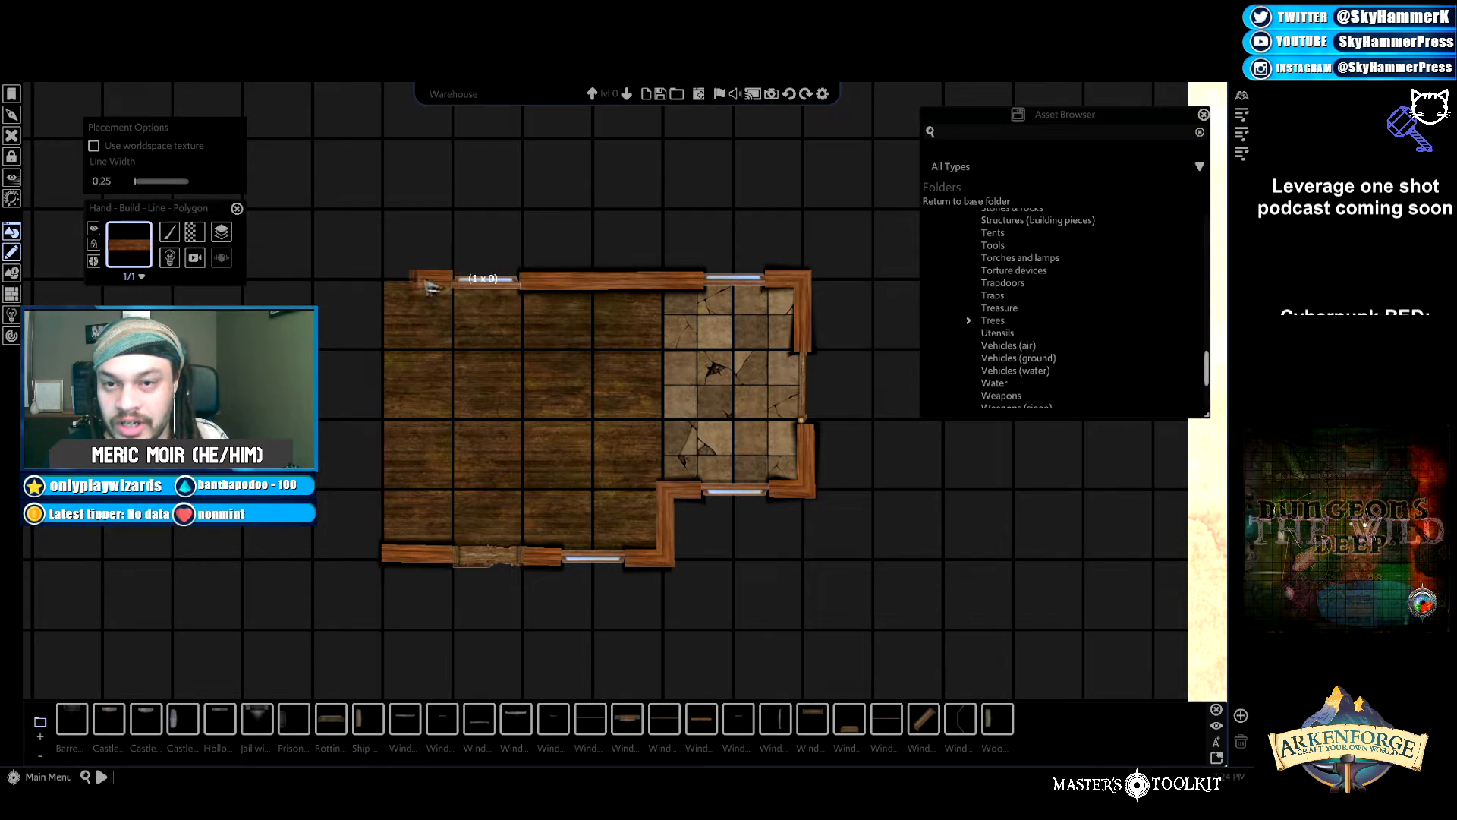
pyautogui.click(387, 284)
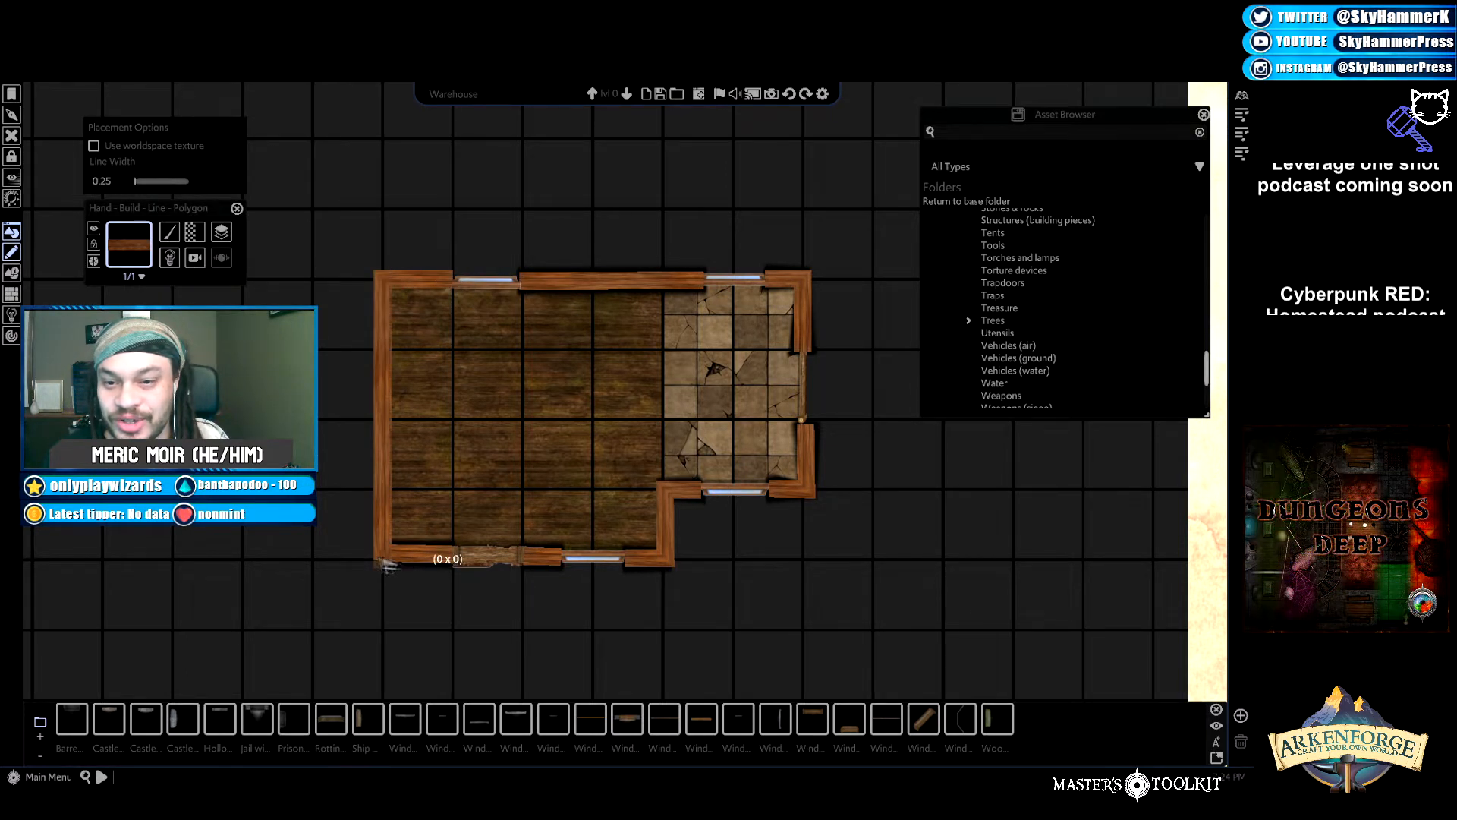
pyautogui.rightClick(569, 437)
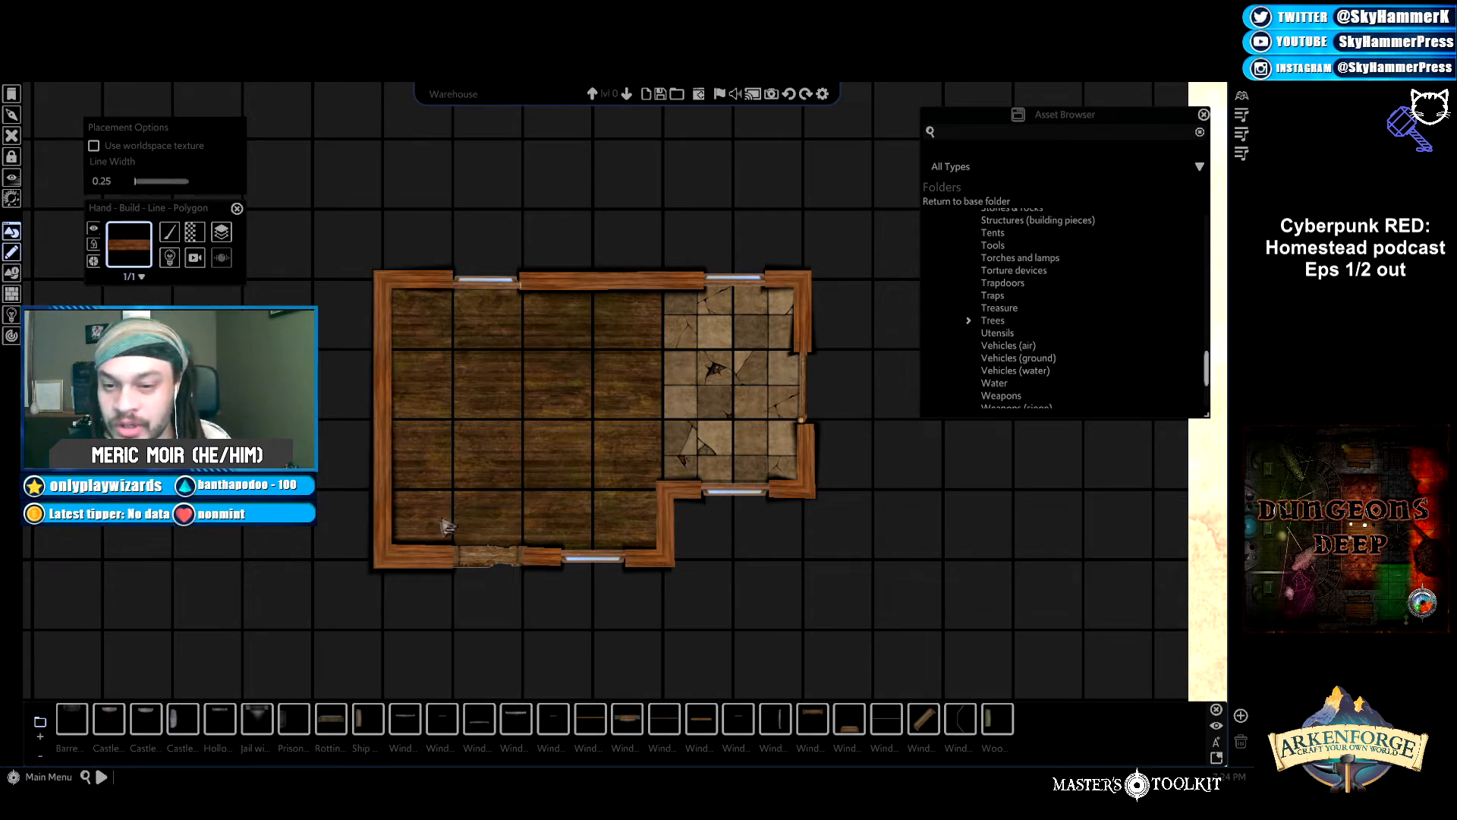
pyautogui.rightClick(450, 553)
# Move the new left wall off the floor and delete the old straight piece beneath its bottom section.
pyautogui.click(430, 557)
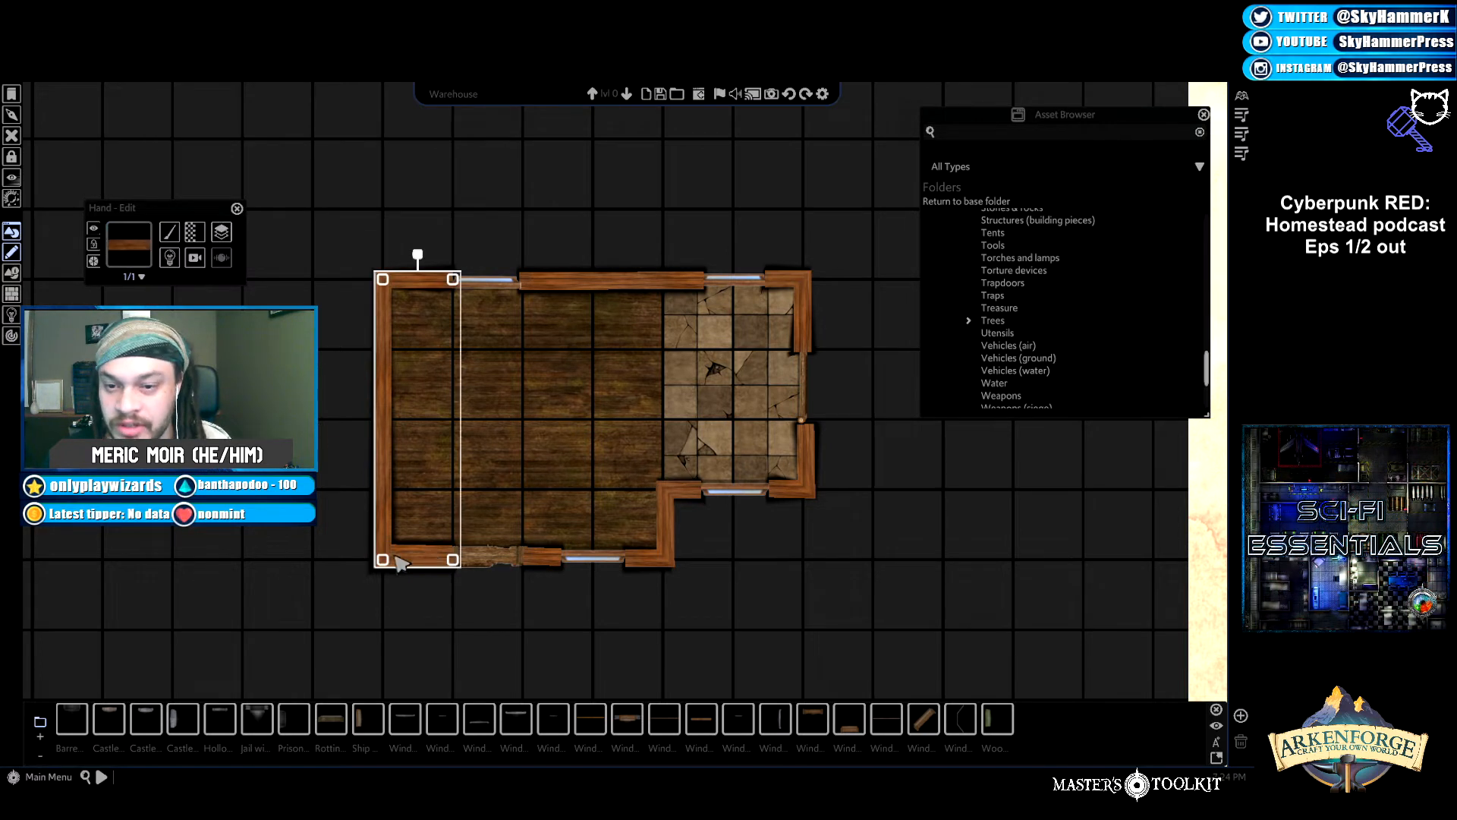
pyautogui.moveTo(400, 561); pyautogui.dragTo(288, 562)
pyautogui.click(377, 562)
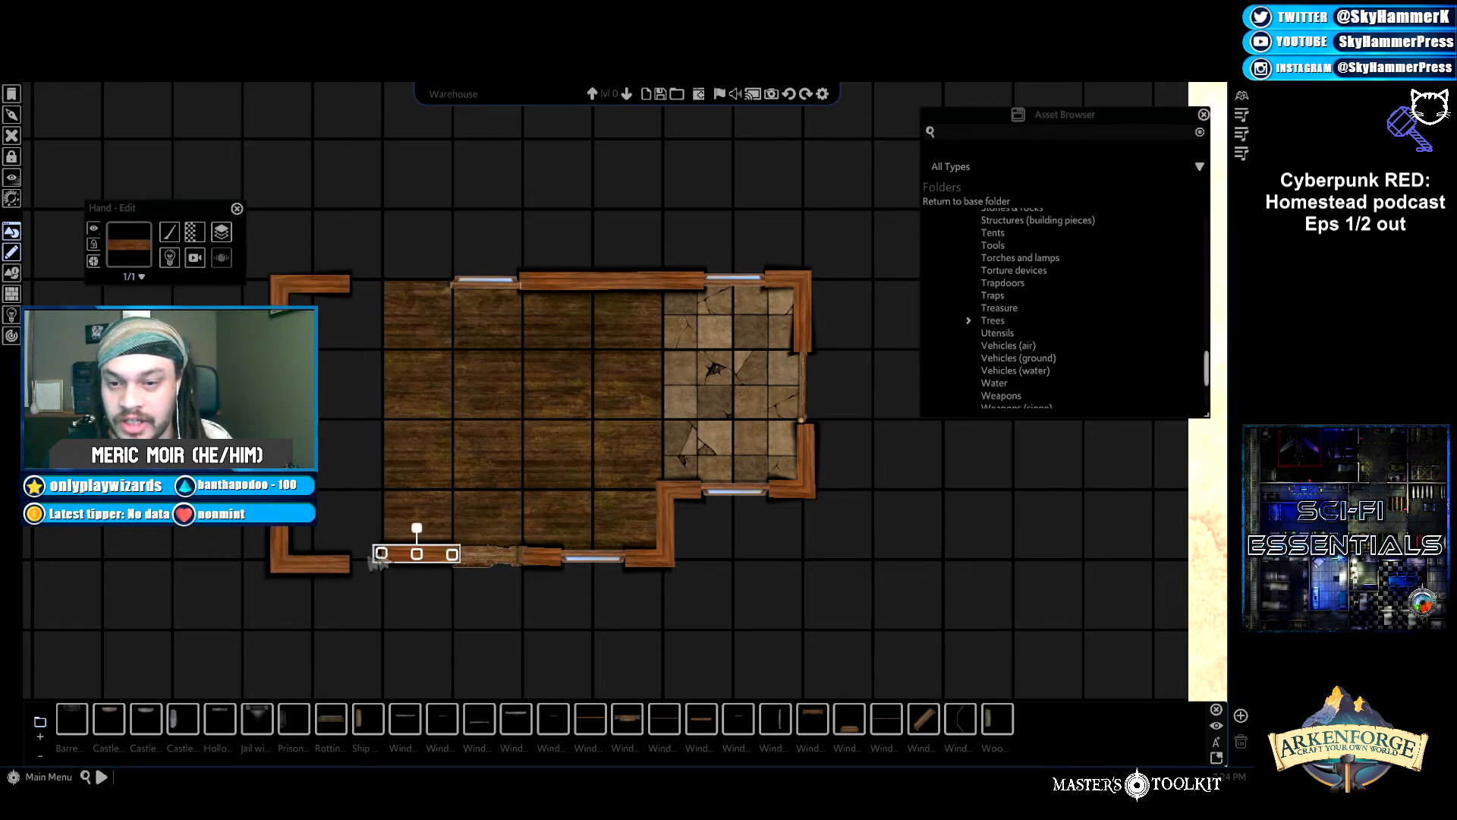
pyautogui.press('Delete')
# Move the three-sided left wall back against the hardwood floor so its ends meet the top window and bottom door.
pyautogui.click(311, 570)
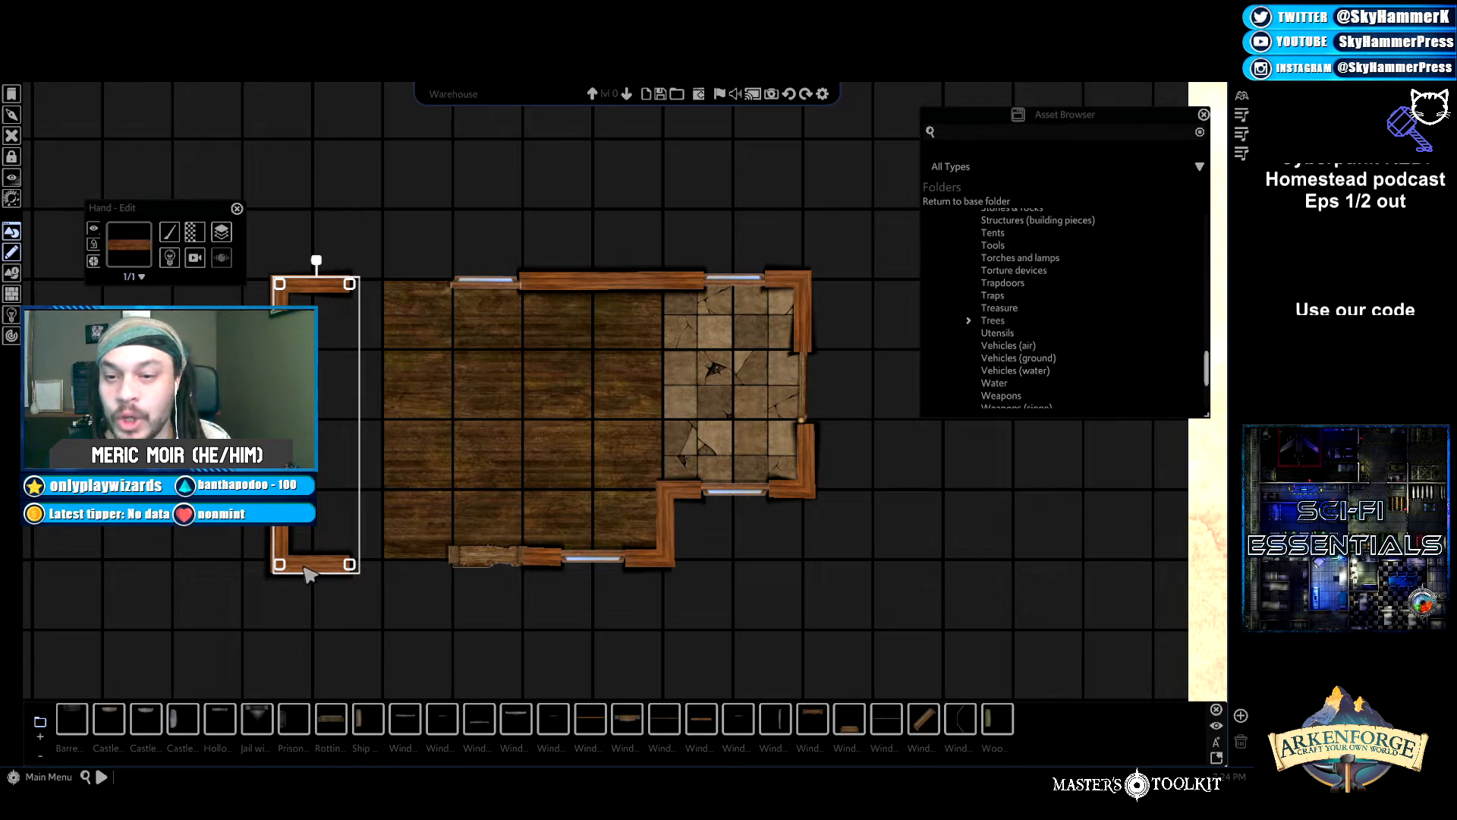
pyautogui.moveTo(303, 571); pyautogui.dragTo(399, 566)
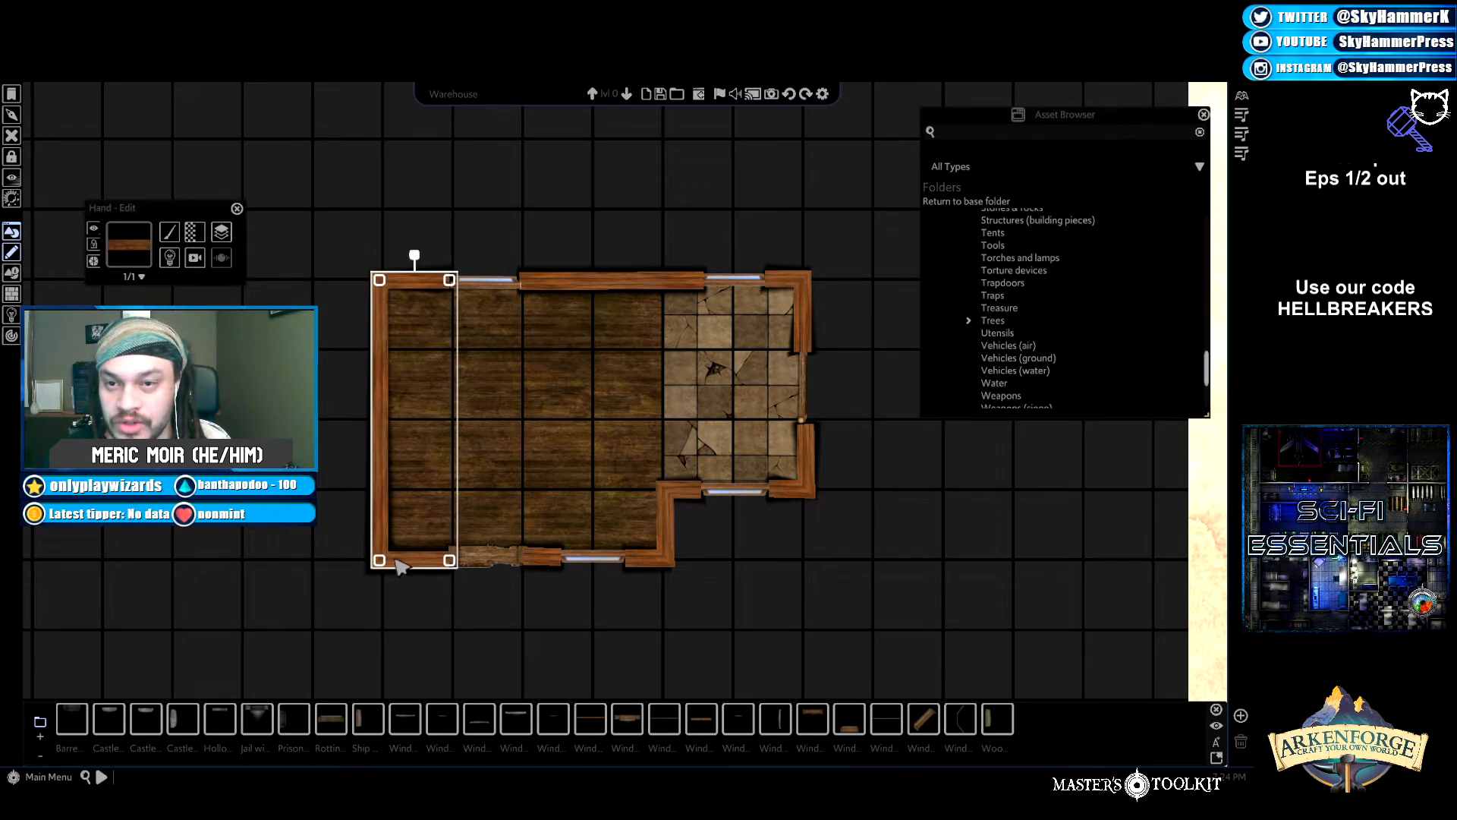
pyautogui.click(425, 625)
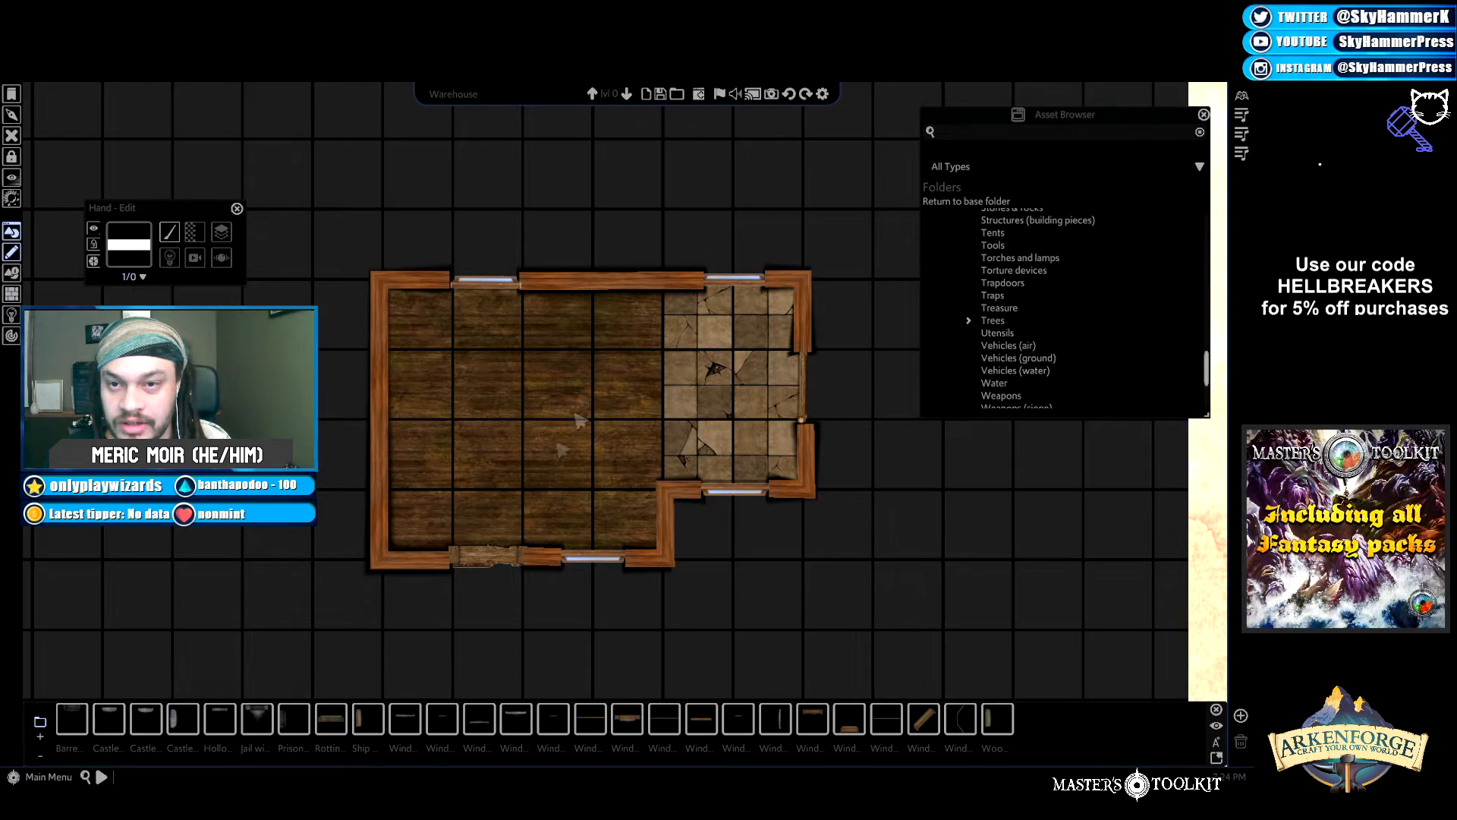
# Delete the remaining straight wall pieces along the top, right and bottom of both floors, keeping the three-sided left wall.
pyautogui.click(576, 279)
pyautogui.press('Delete')
pyautogui.click(803, 285)
pyautogui.press('Delete')
pyautogui.click(806, 469)
pyautogui.press('Delete')
pyautogui.click(650, 560)
pyautogui.press('Delete')
pyautogui.click(543, 559)
pyautogui.press('Delete')
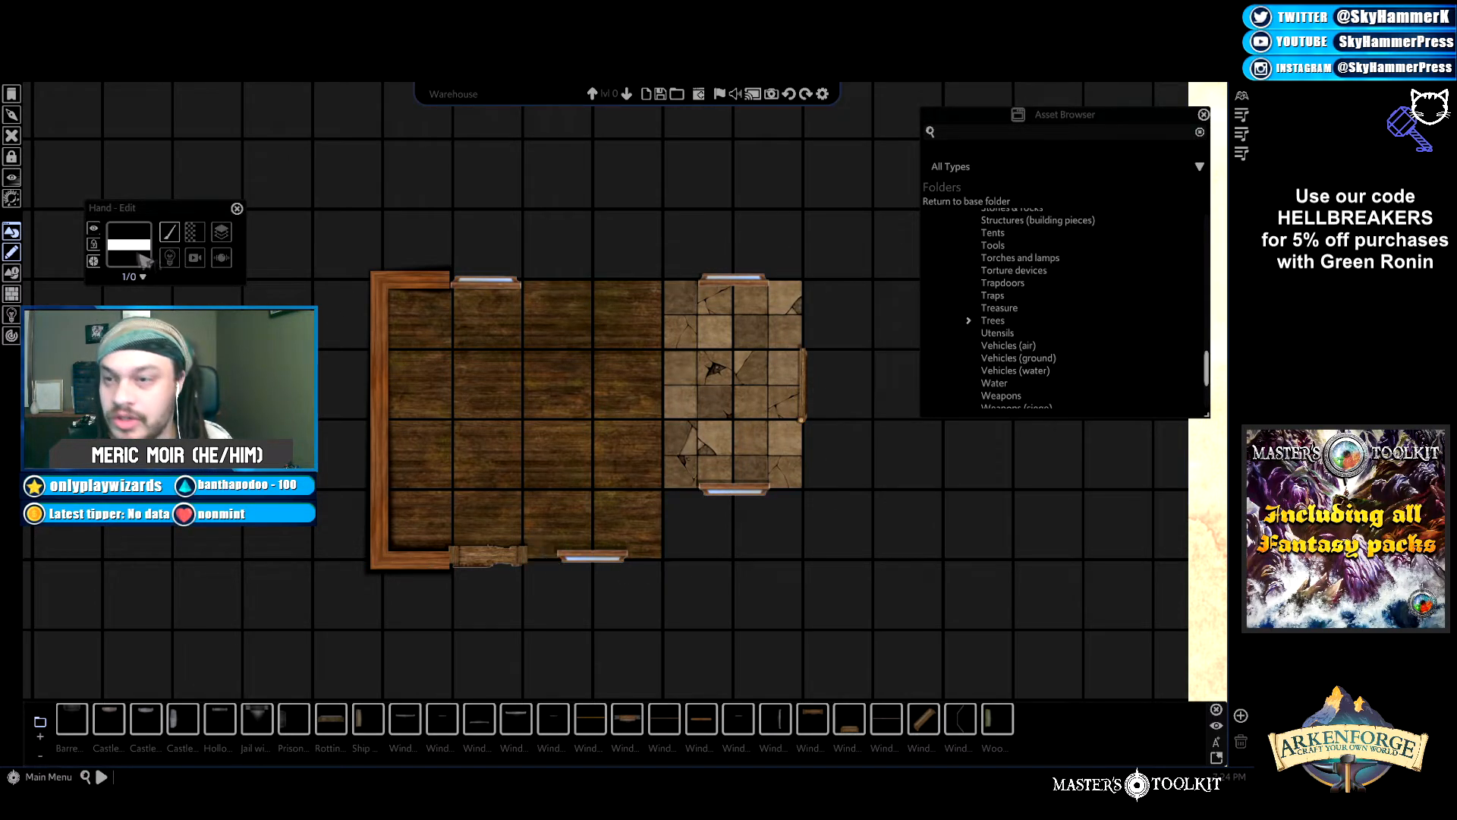
# Draw a short polygon-line wall between the bottom door and the bottom window, reusing the left wall's wood texture.
pyautogui.click(387, 361)
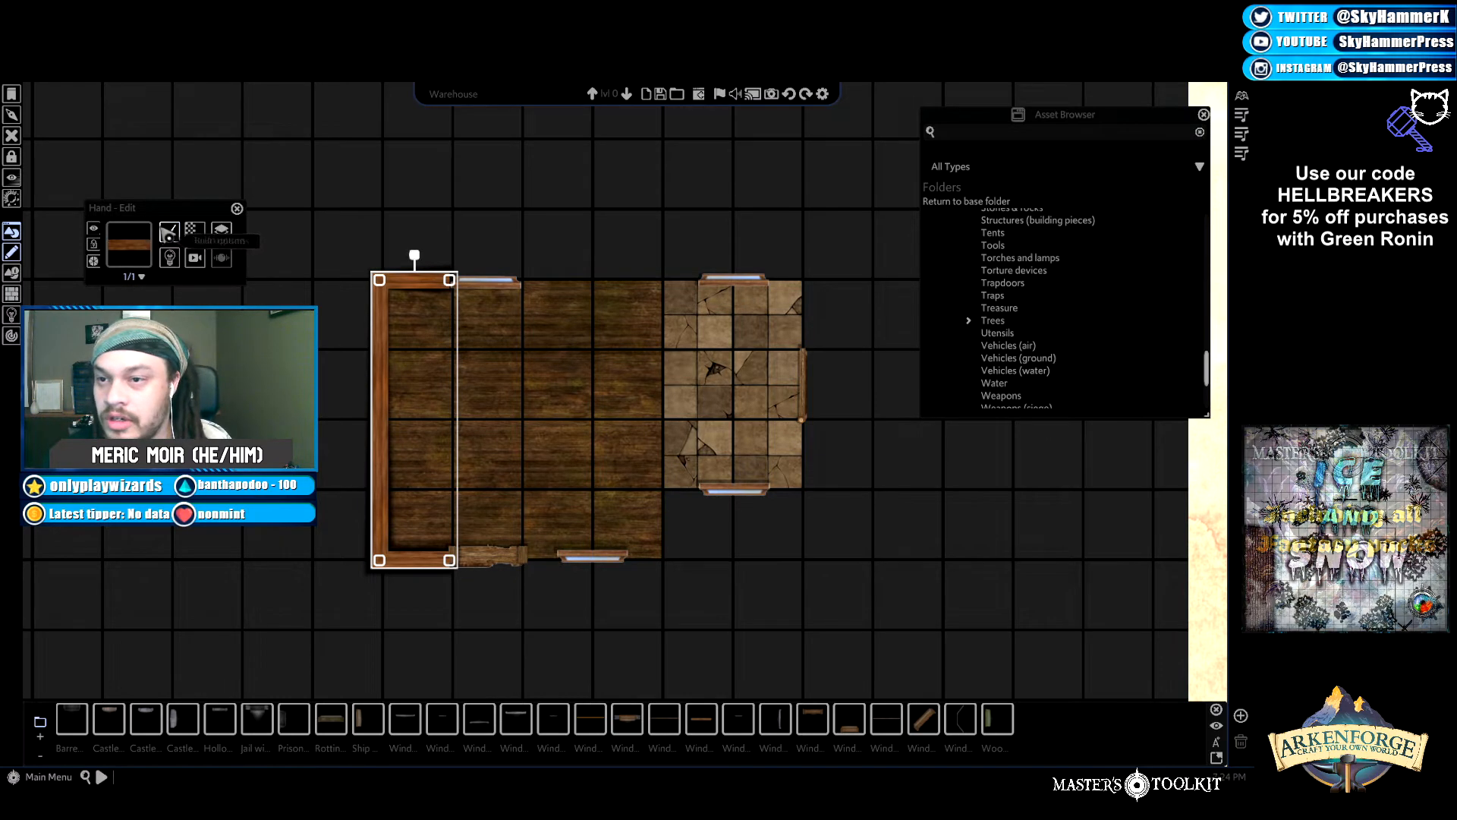
pyautogui.click(171, 234)
pyautogui.moveTo(182, 267)
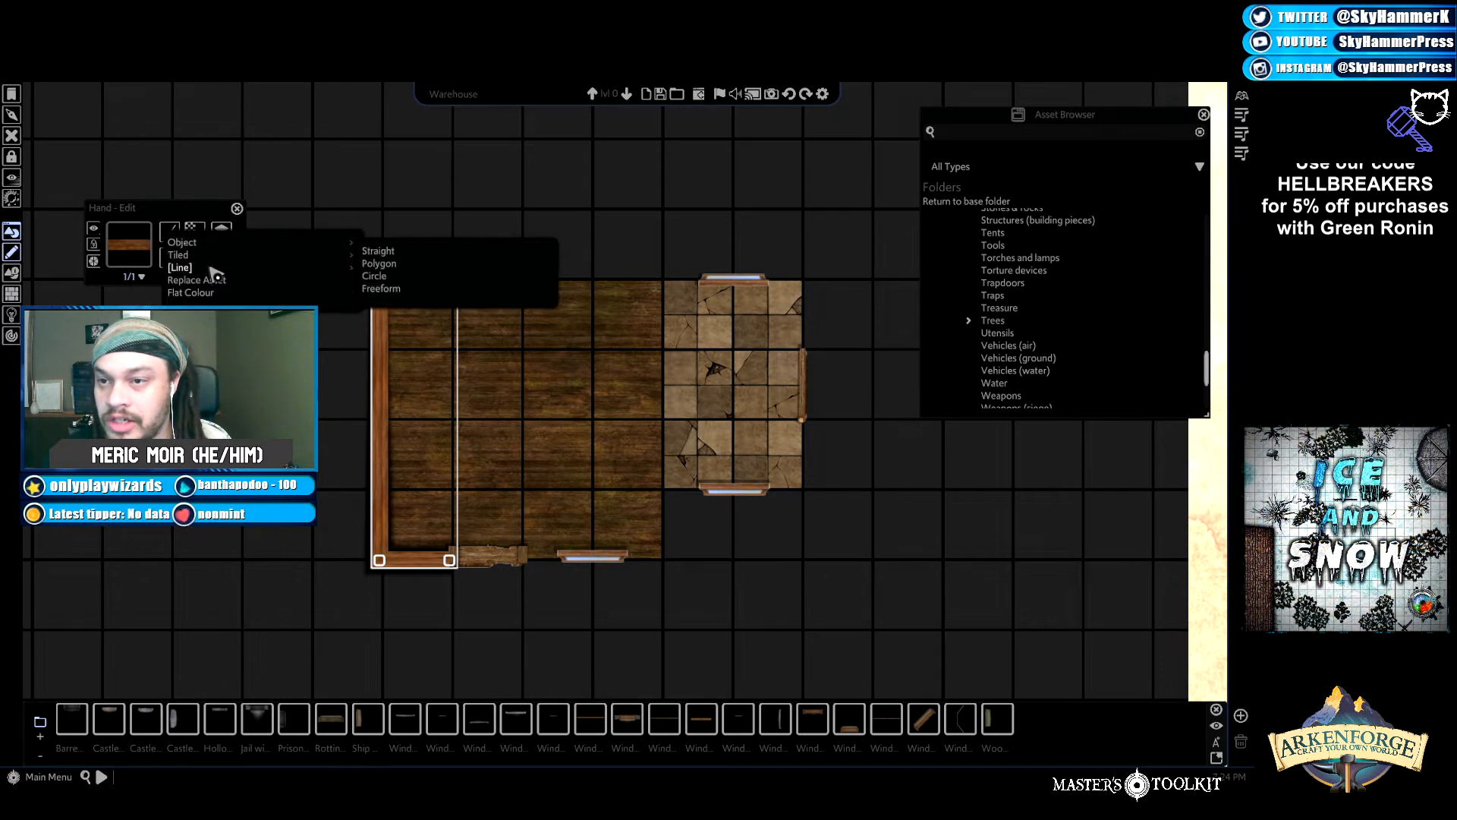
pyautogui.click(387, 263)
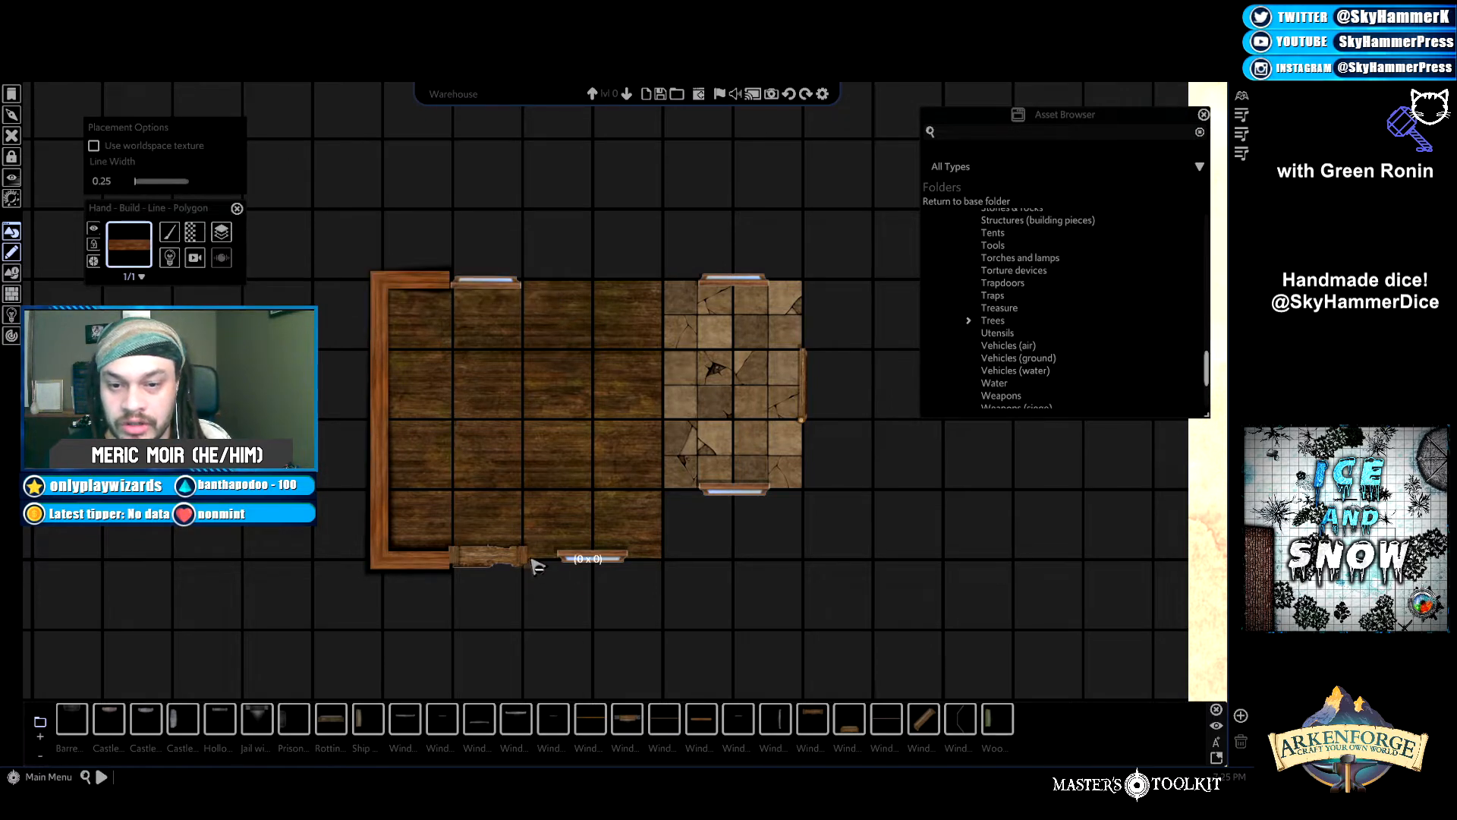
pyautogui.click(566, 562)
pyautogui.rightClick(567, 562)
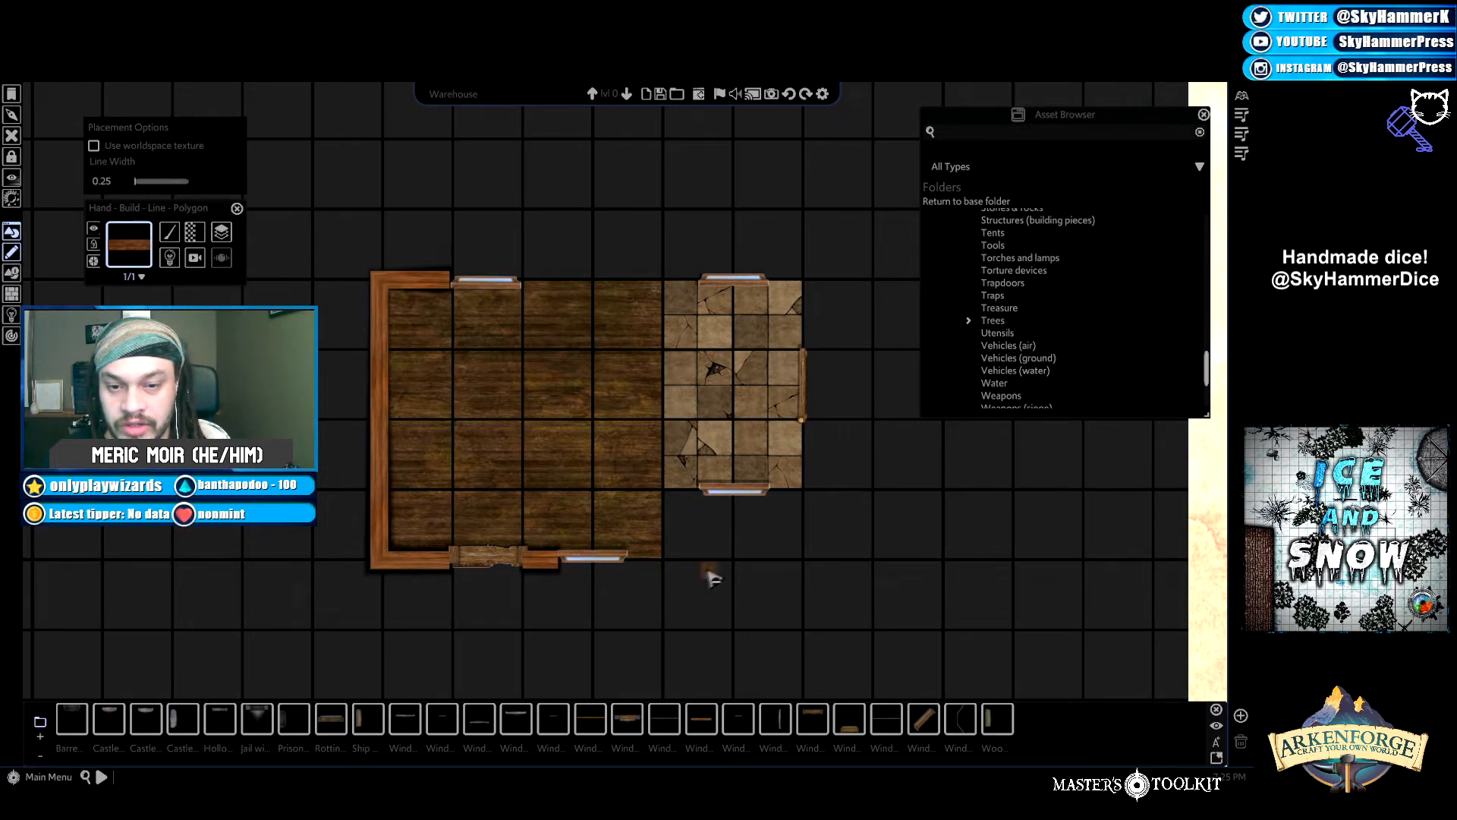
# Draw walls from the bottom window around the inner corner to the tile floor's lower window, and around the lower-right corner to the right-side opening.
pyautogui.click(632, 561)
pyautogui.click(666, 560)
pyautogui.click(666, 492)
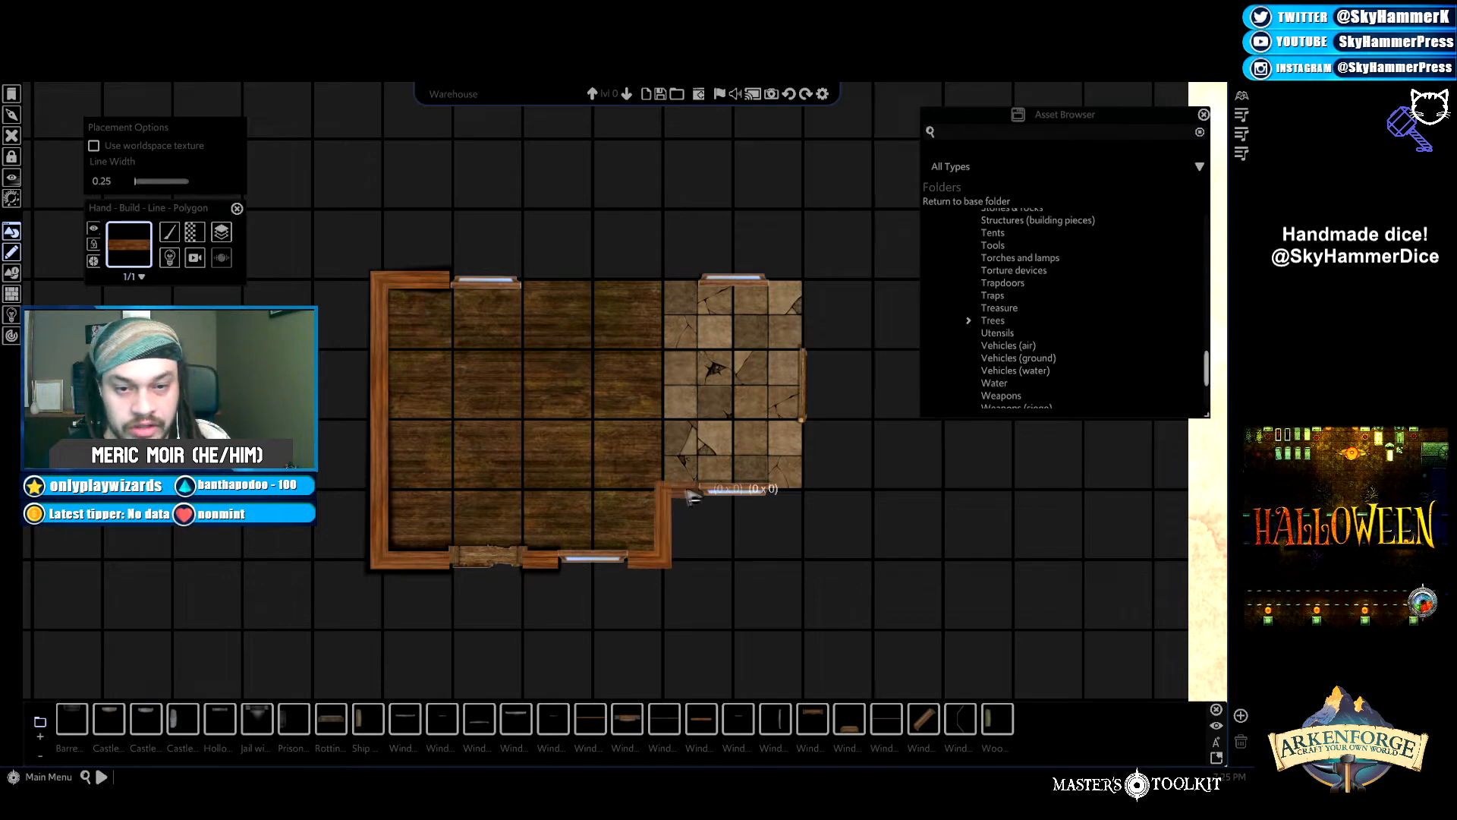
pyautogui.click(750, 494)
pyautogui.click(810, 492)
pyautogui.click(806, 419)
pyautogui.rightClick(806, 419)
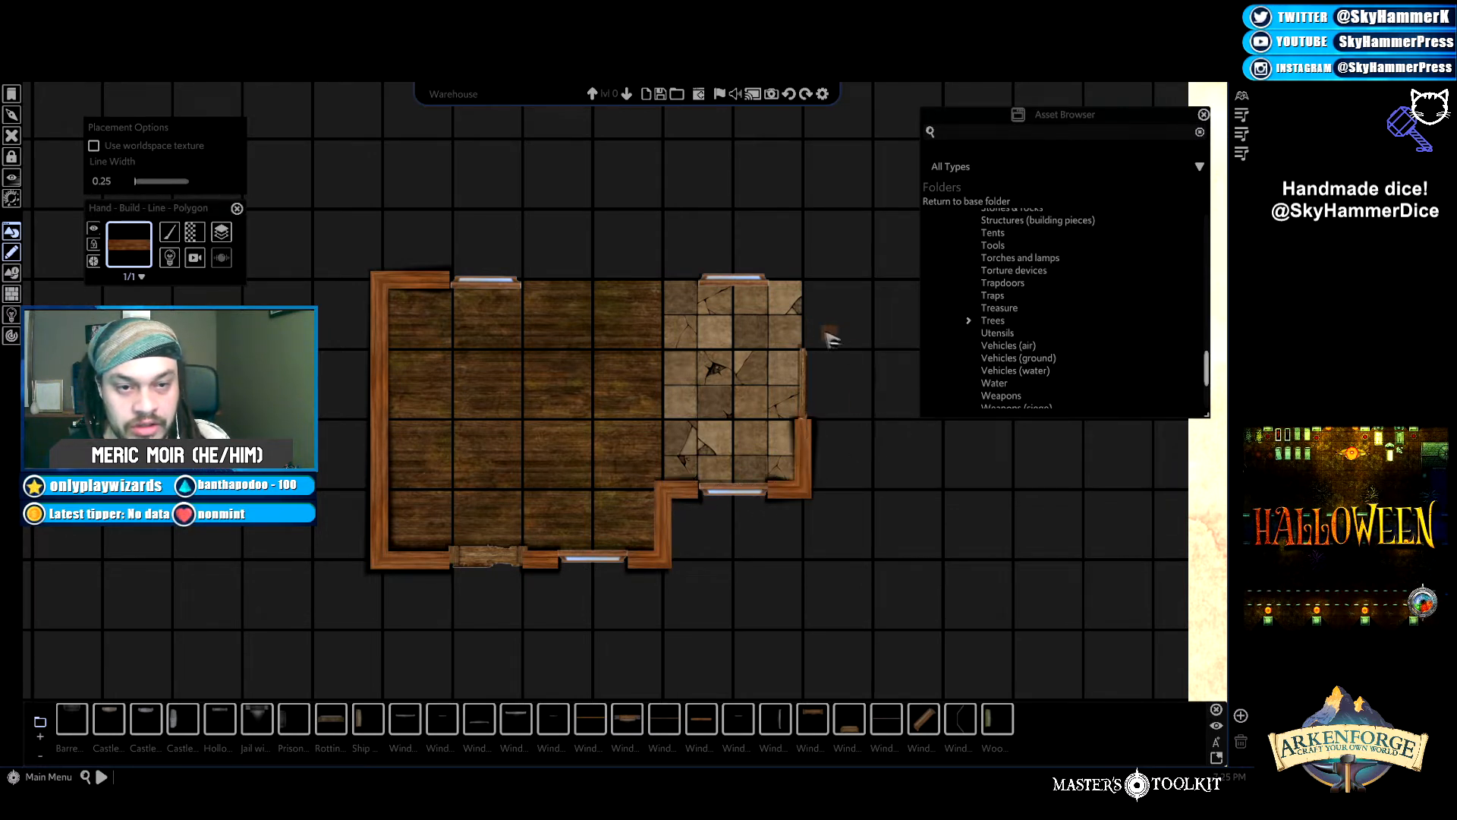
# Draw a wall from the right-side opening around the upper-right corner to the window, and another between the two top windows.
pyautogui.click(809, 282)
pyautogui.click(772, 282)
pyautogui.rightClick(769, 282)
pyautogui.click(697, 281)
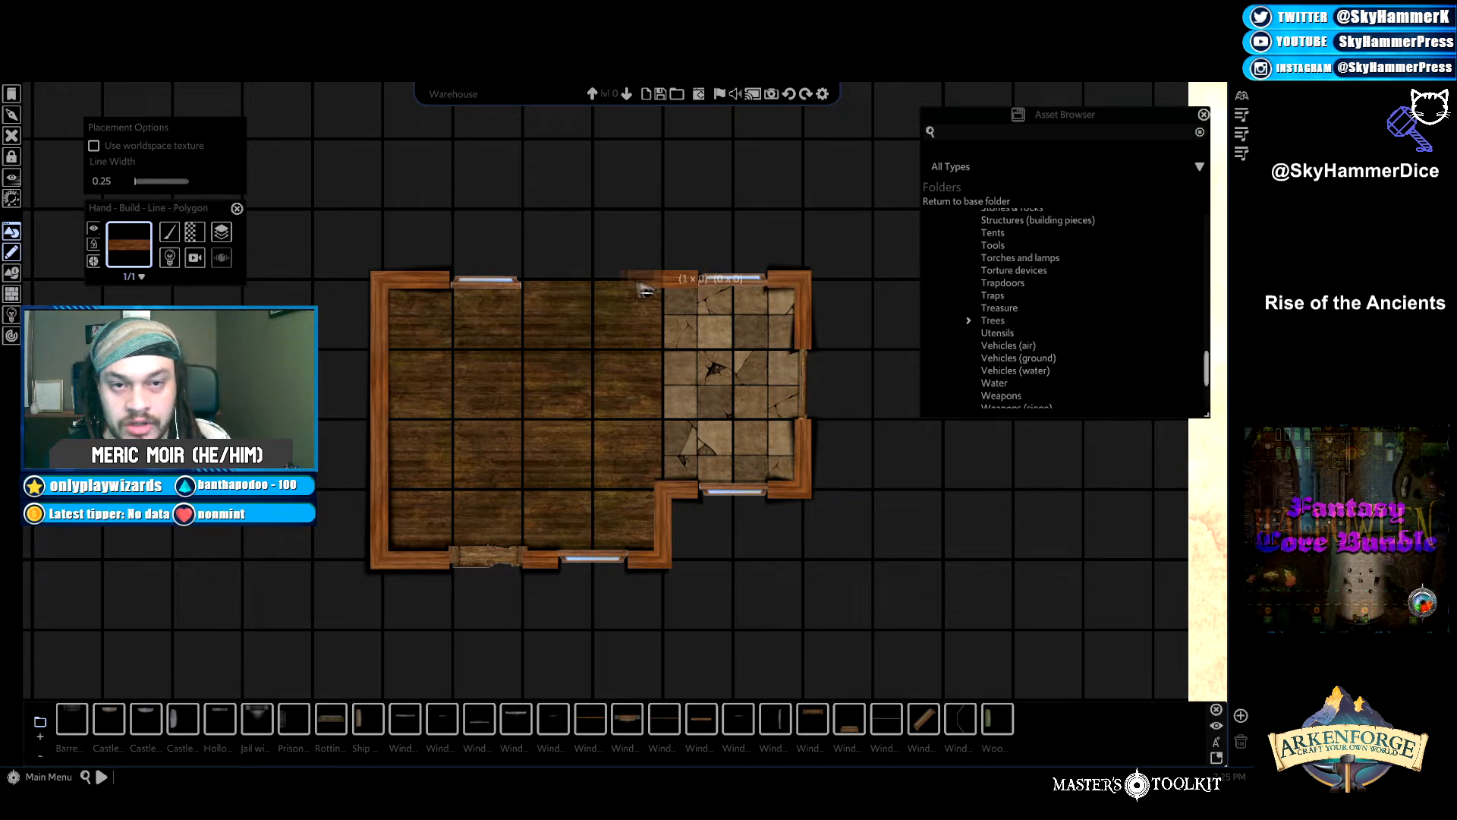
pyautogui.click(534, 288)
pyautogui.rightClick(553, 293)
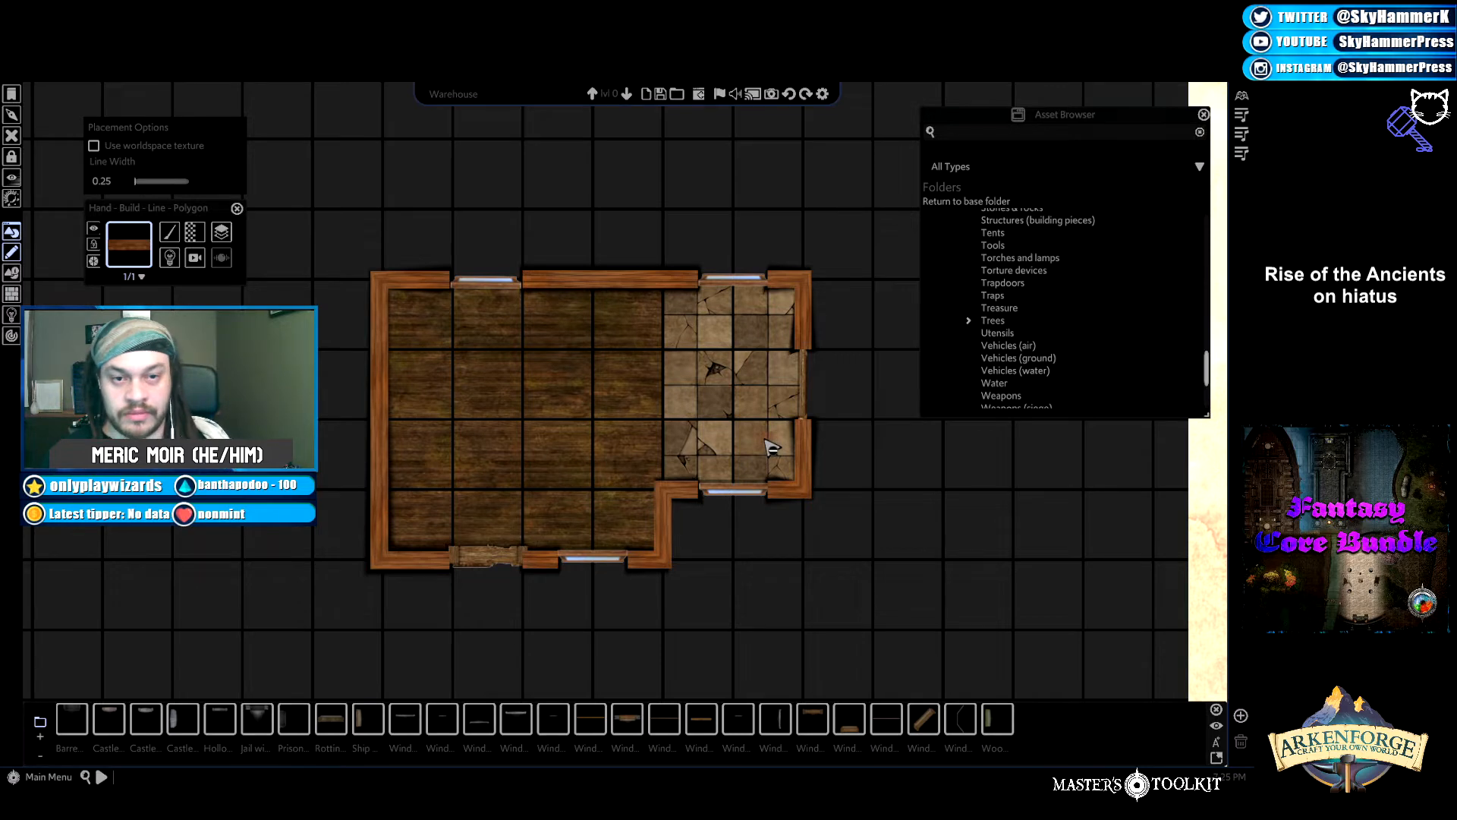
# Try drawing a wall across the hardwood floor's top window and undo it.
pyautogui.scroll(-3, 771, 446)
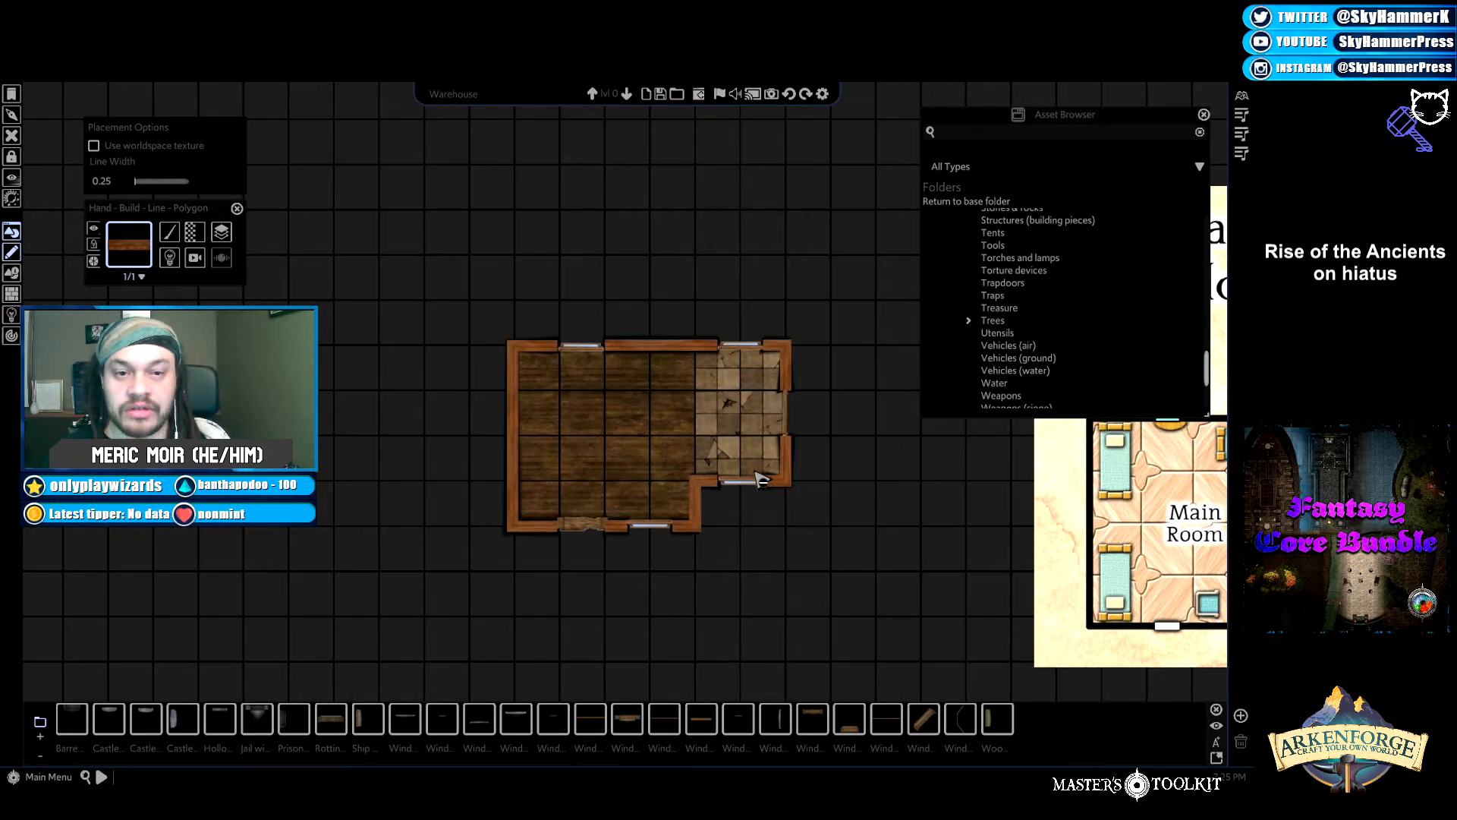
pyautogui.scroll(3, 759, 480)
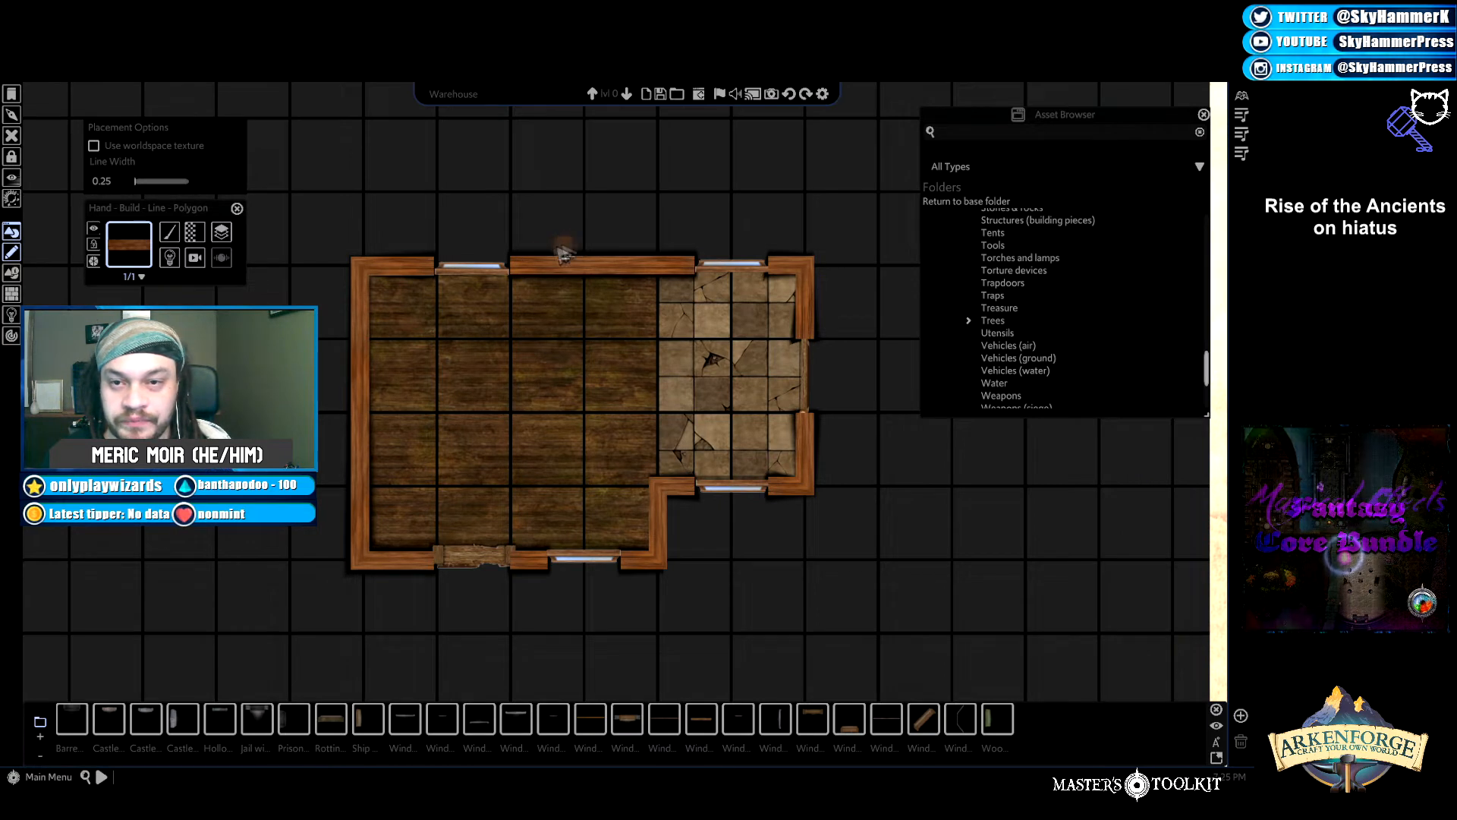
pyautogui.moveTo(434, 272); pyautogui.dragTo(539, 270)
pyautogui.rightClick(583, 267)
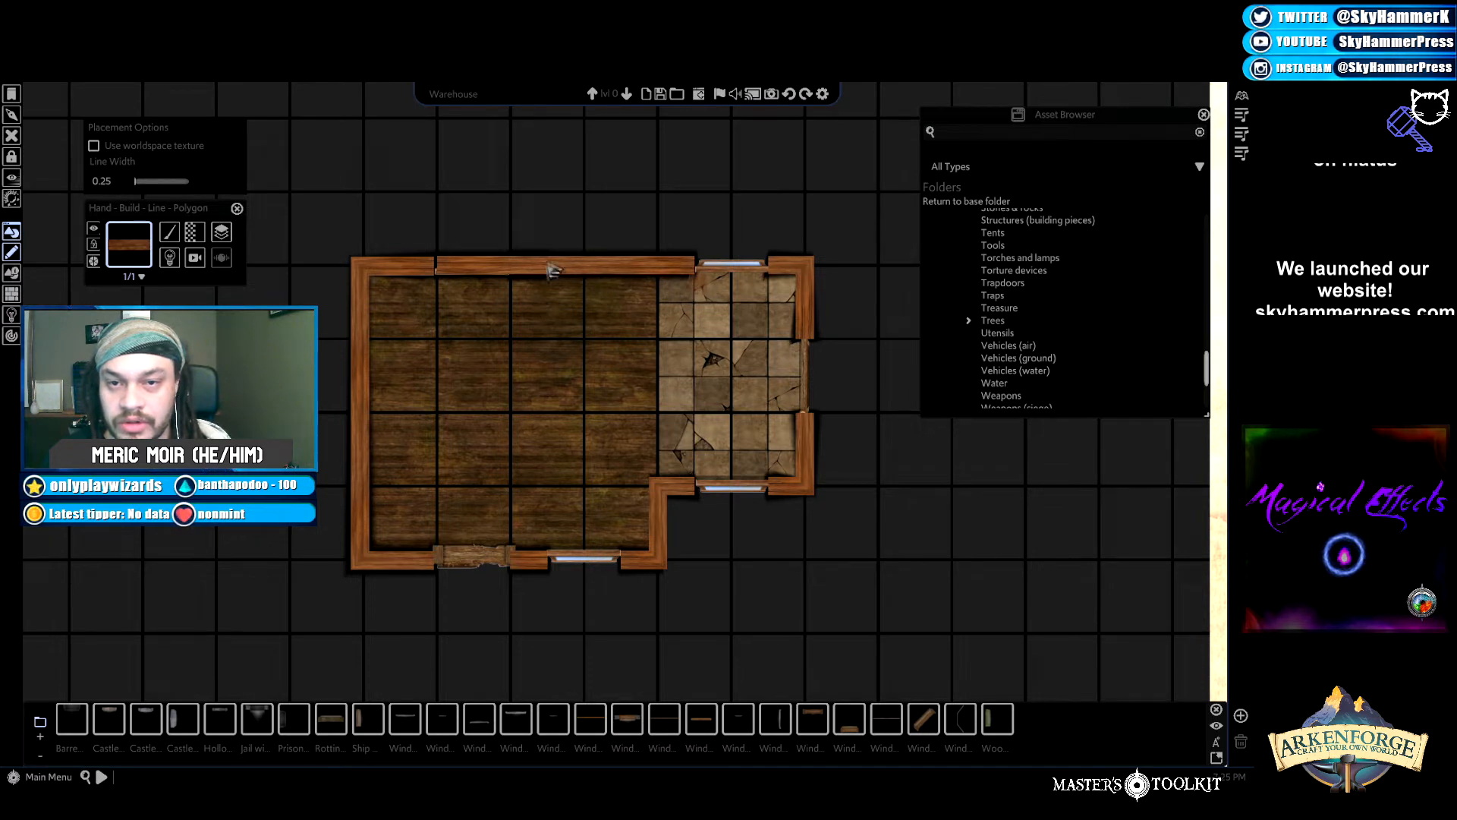
pyautogui.hotkey('ctrl', 'z')
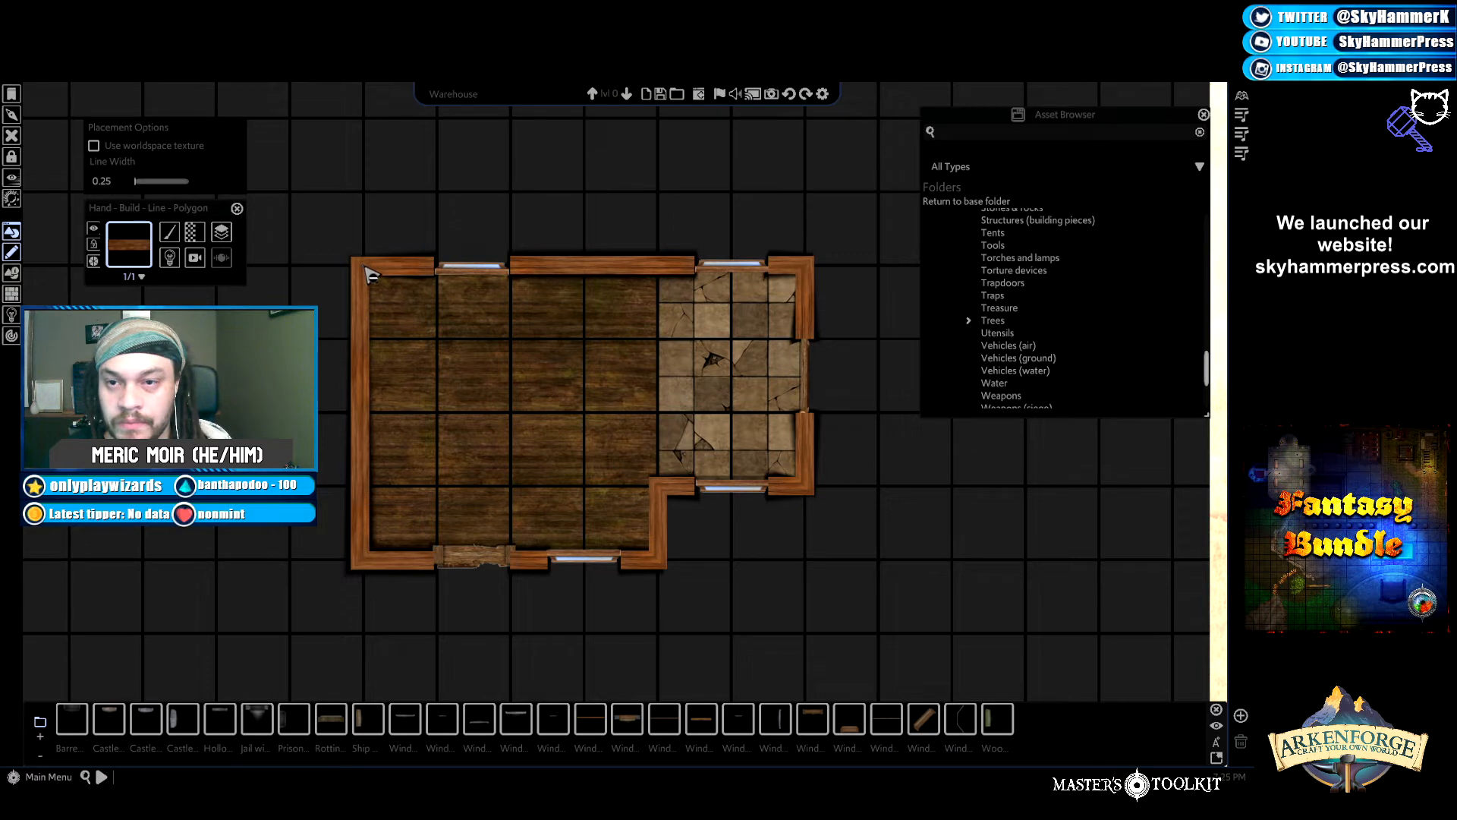
# Delete the top wall between the two windows and the wall piece at the tile floor's upper-right corner.
pyautogui.rightClick(462, 210)
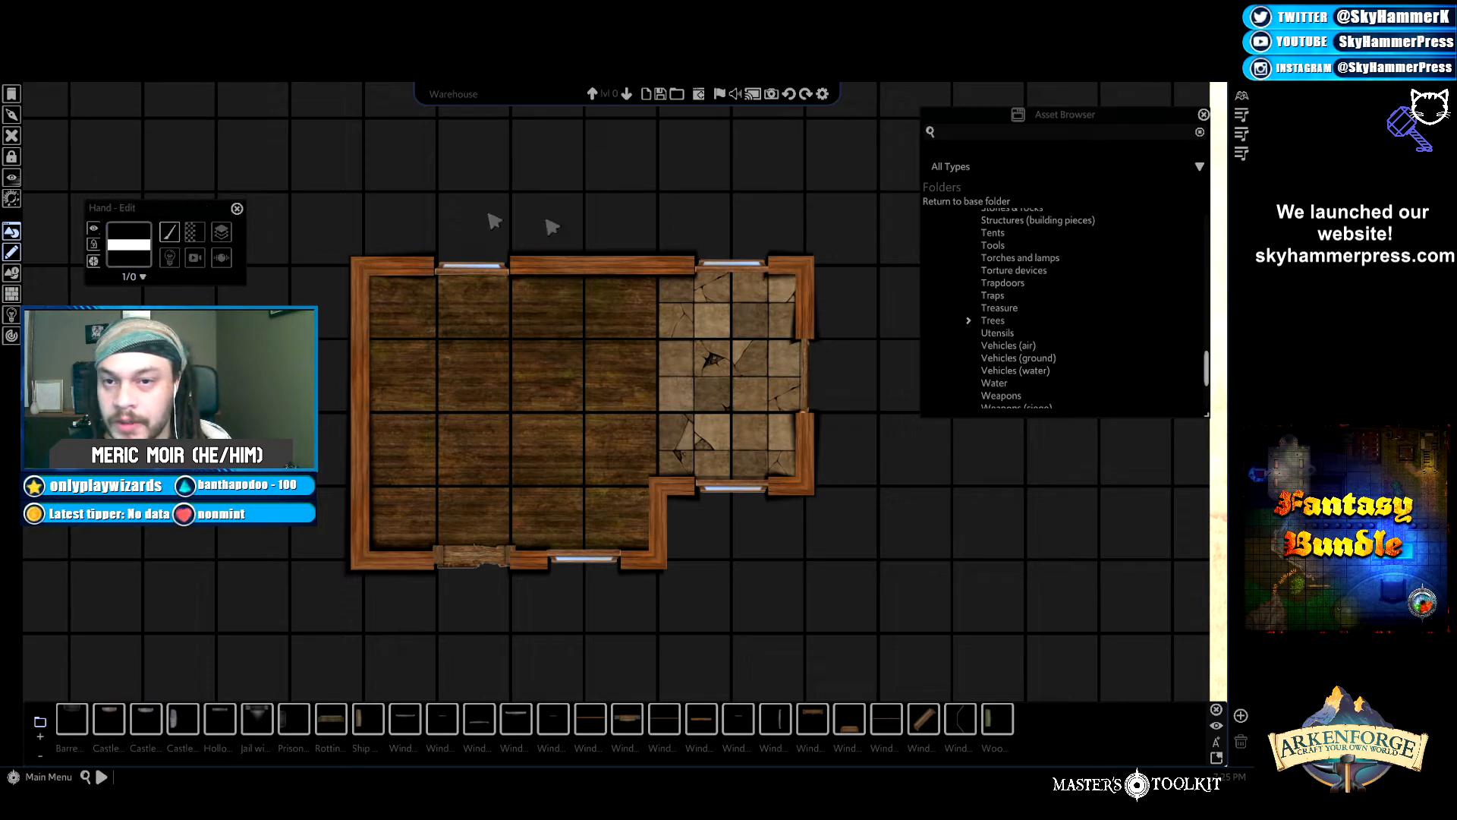
pyautogui.click(558, 270)
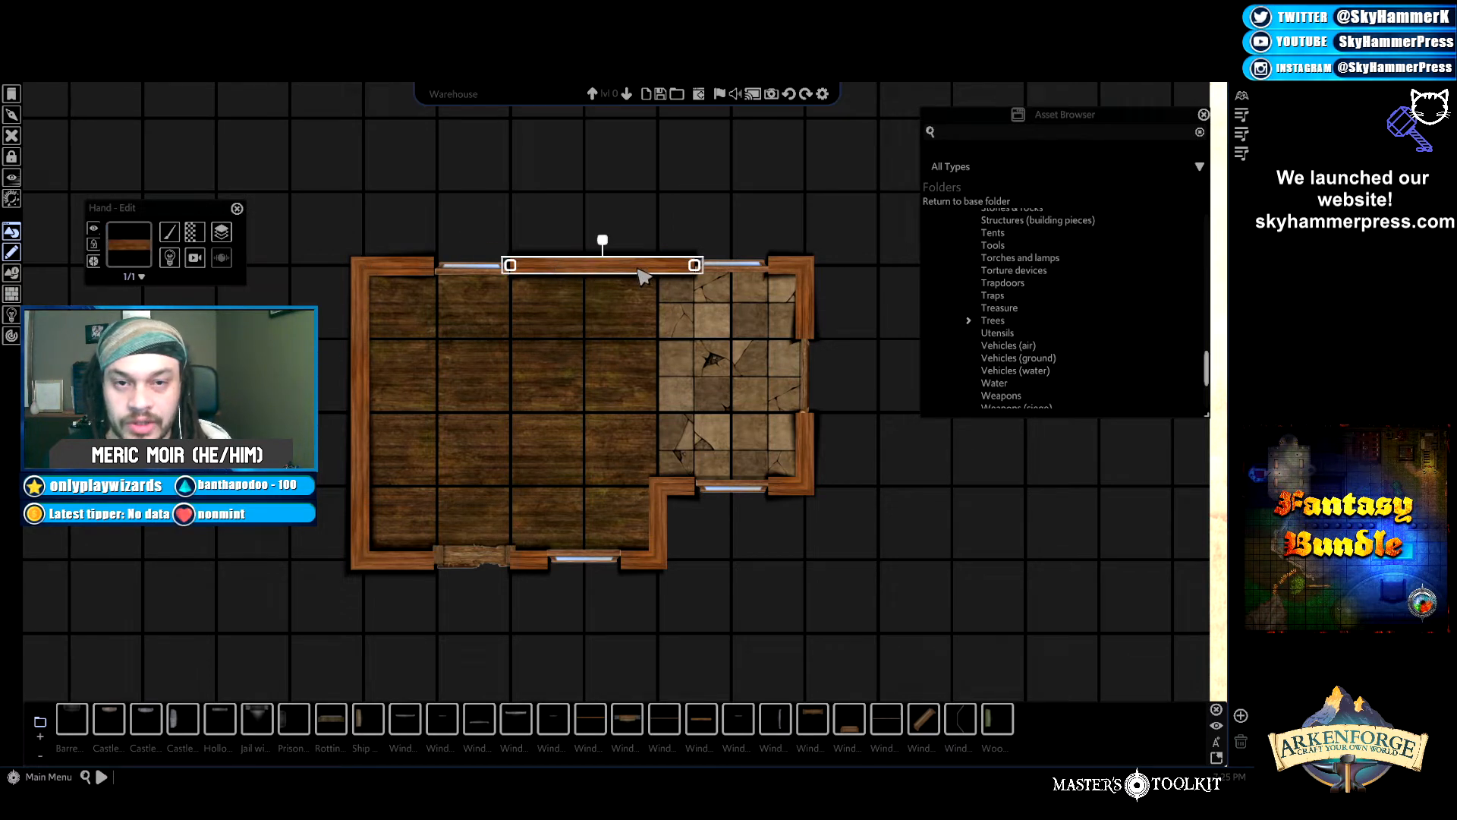
pyautogui.press('Delete')
pyautogui.click(809, 263)
pyautogui.press('Delete')
# Move the tile floor's top window up off the building's edge, about one grid square away.
pyautogui.click(744, 267)
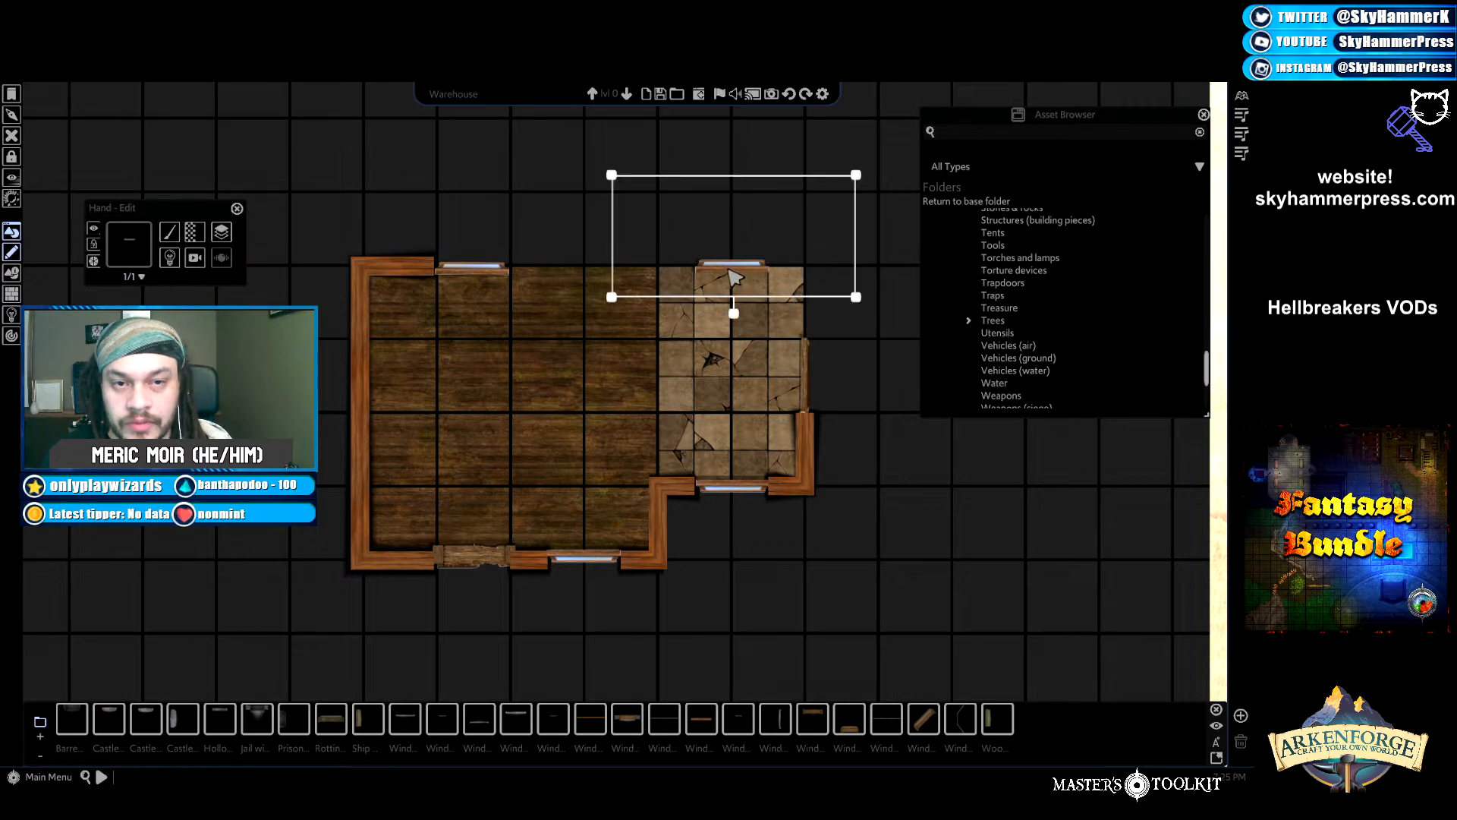
pyautogui.moveTo(730, 268); pyautogui.dragTo(733, 203)
pyautogui.click(576, 242)
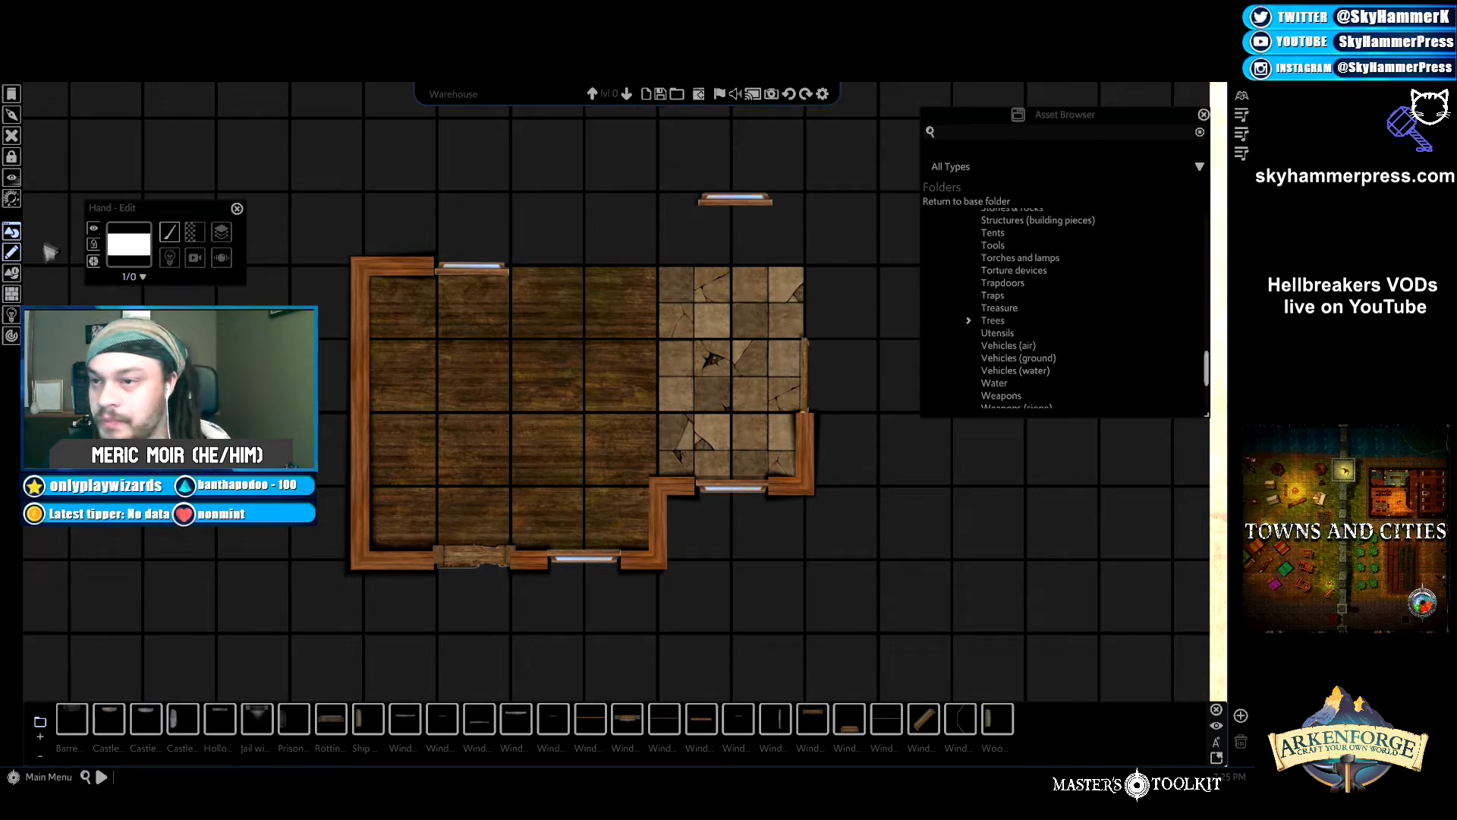
# Draw one continuous polygon-line wall from the hardwood floor's top window along the top and around the corner to the right-side opening.
pyautogui.click(362, 328)
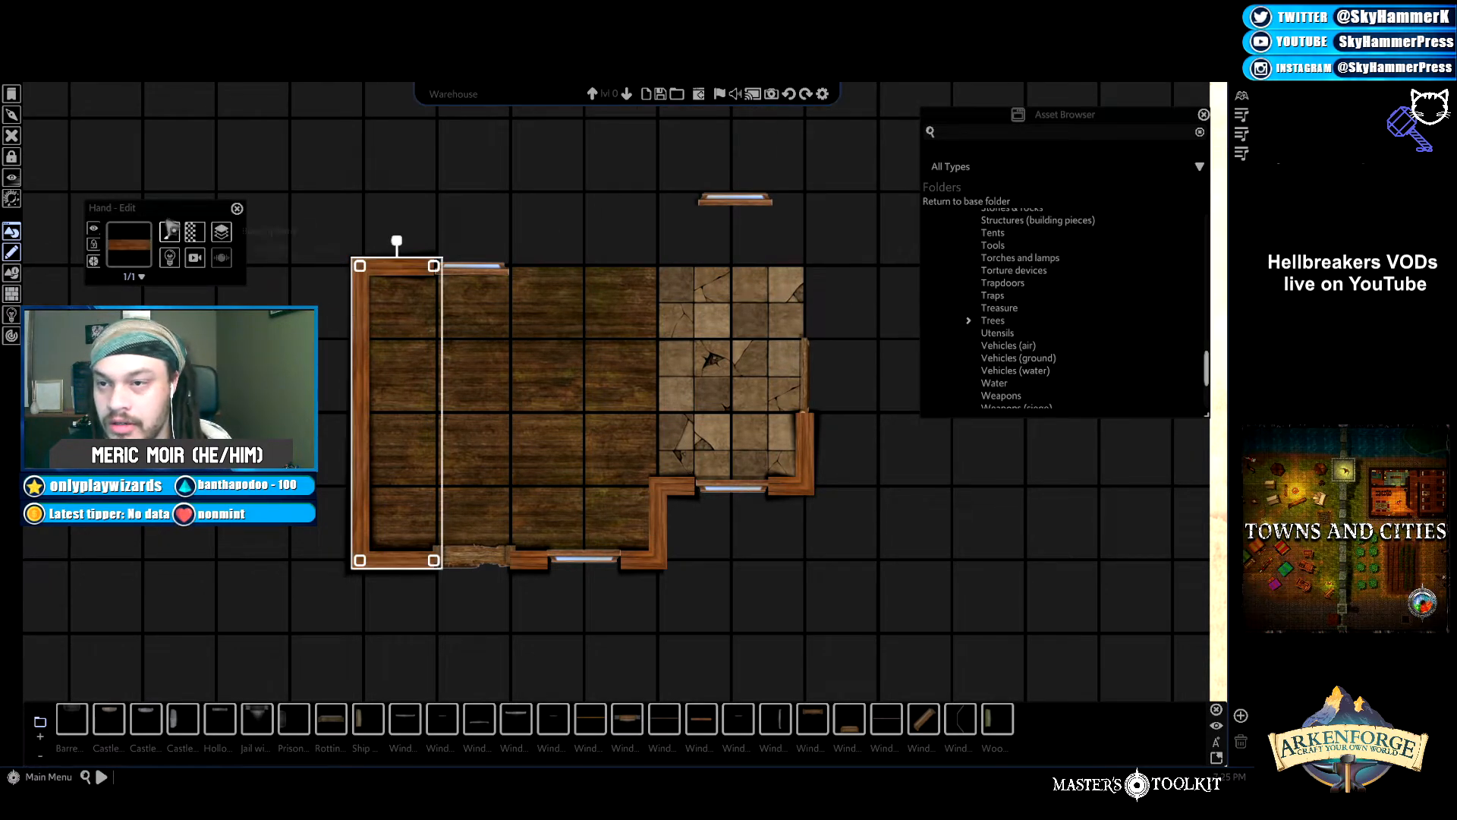
pyautogui.click(169, 237)
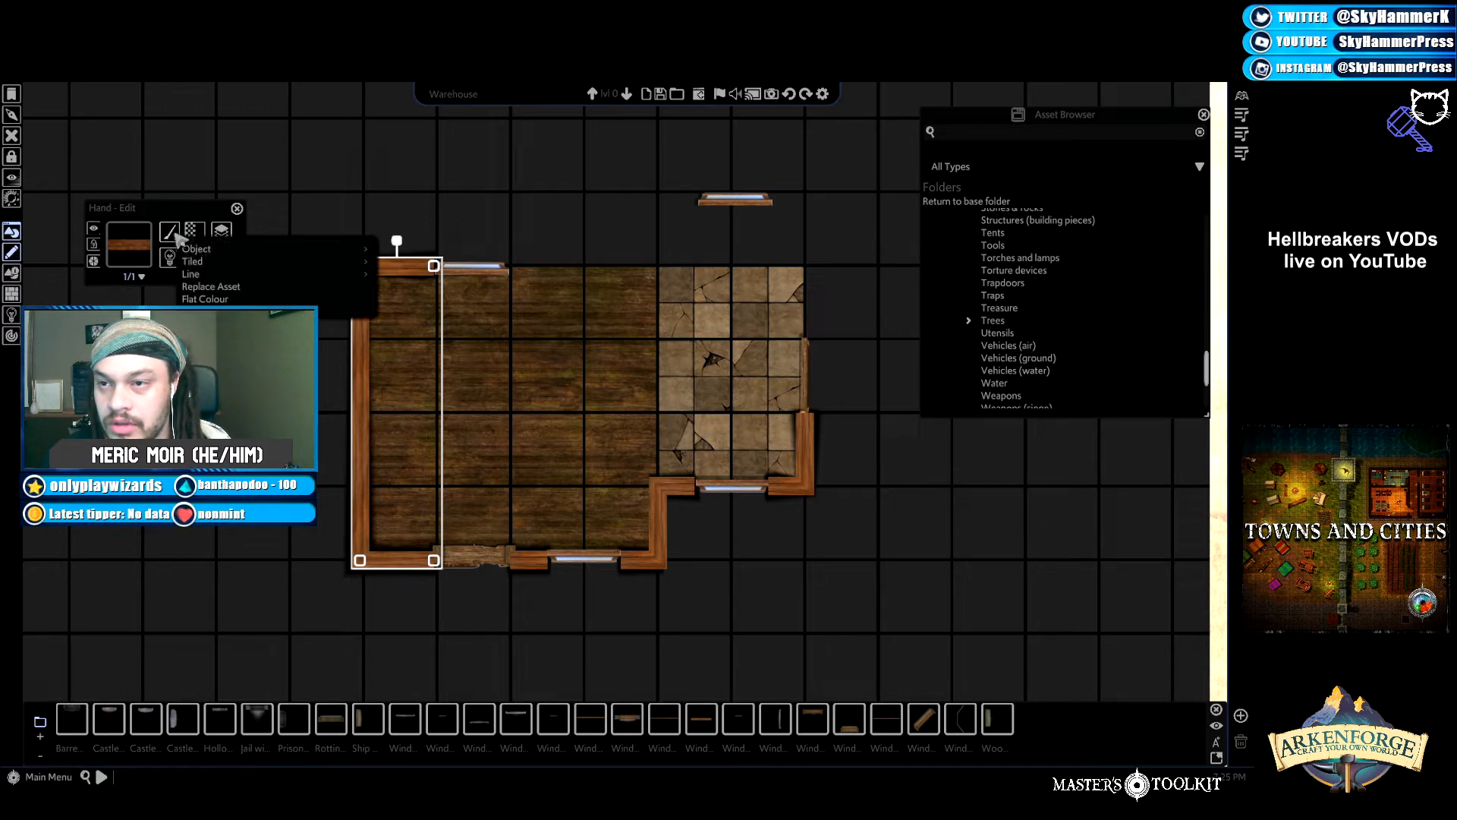
pyautogui.moveTo(224, 275)
pyautogui.click(403, 271)
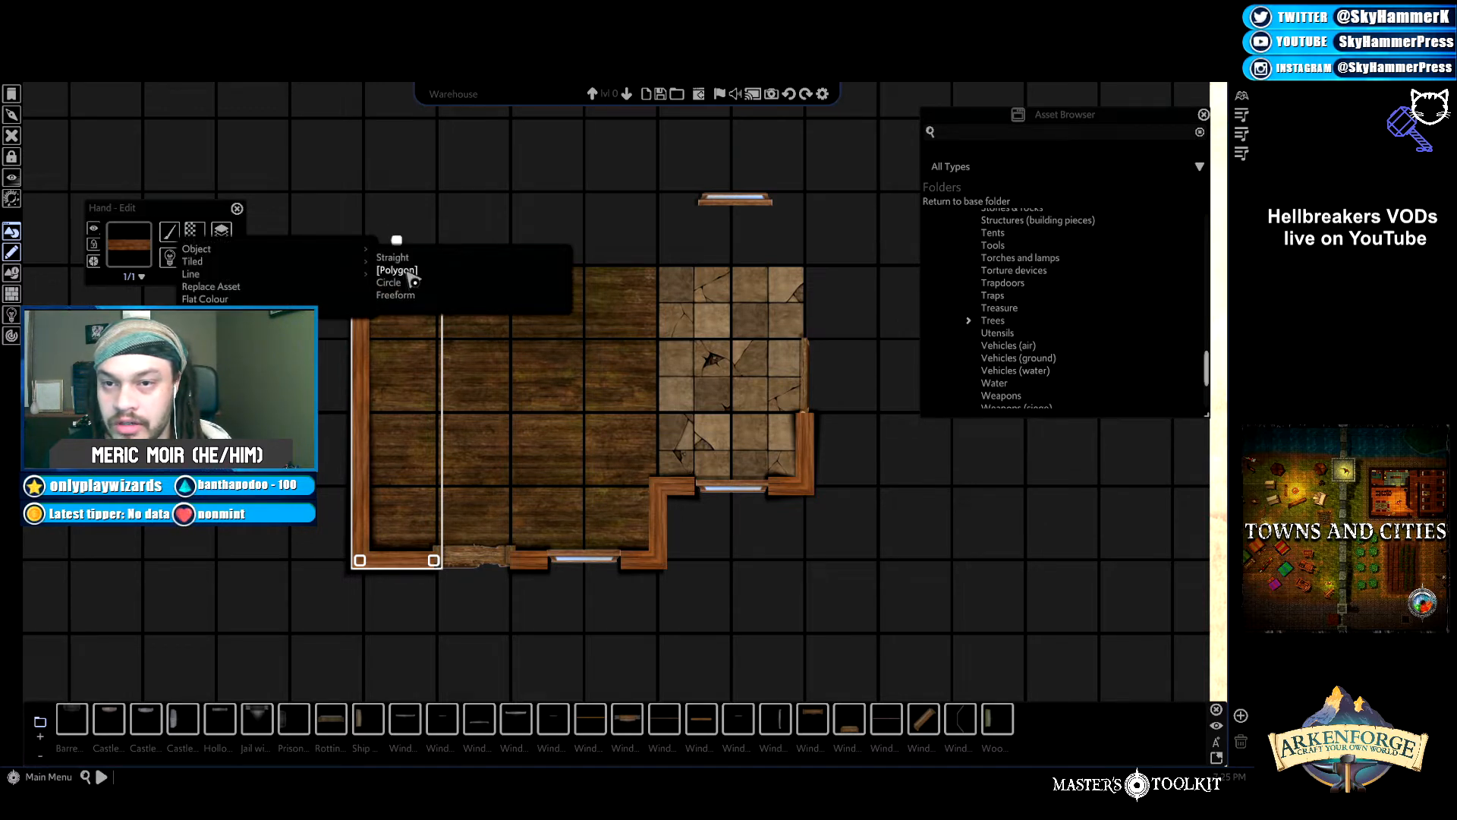
pyautogui.click(408, 274)
pyautogui.click(512, 266)
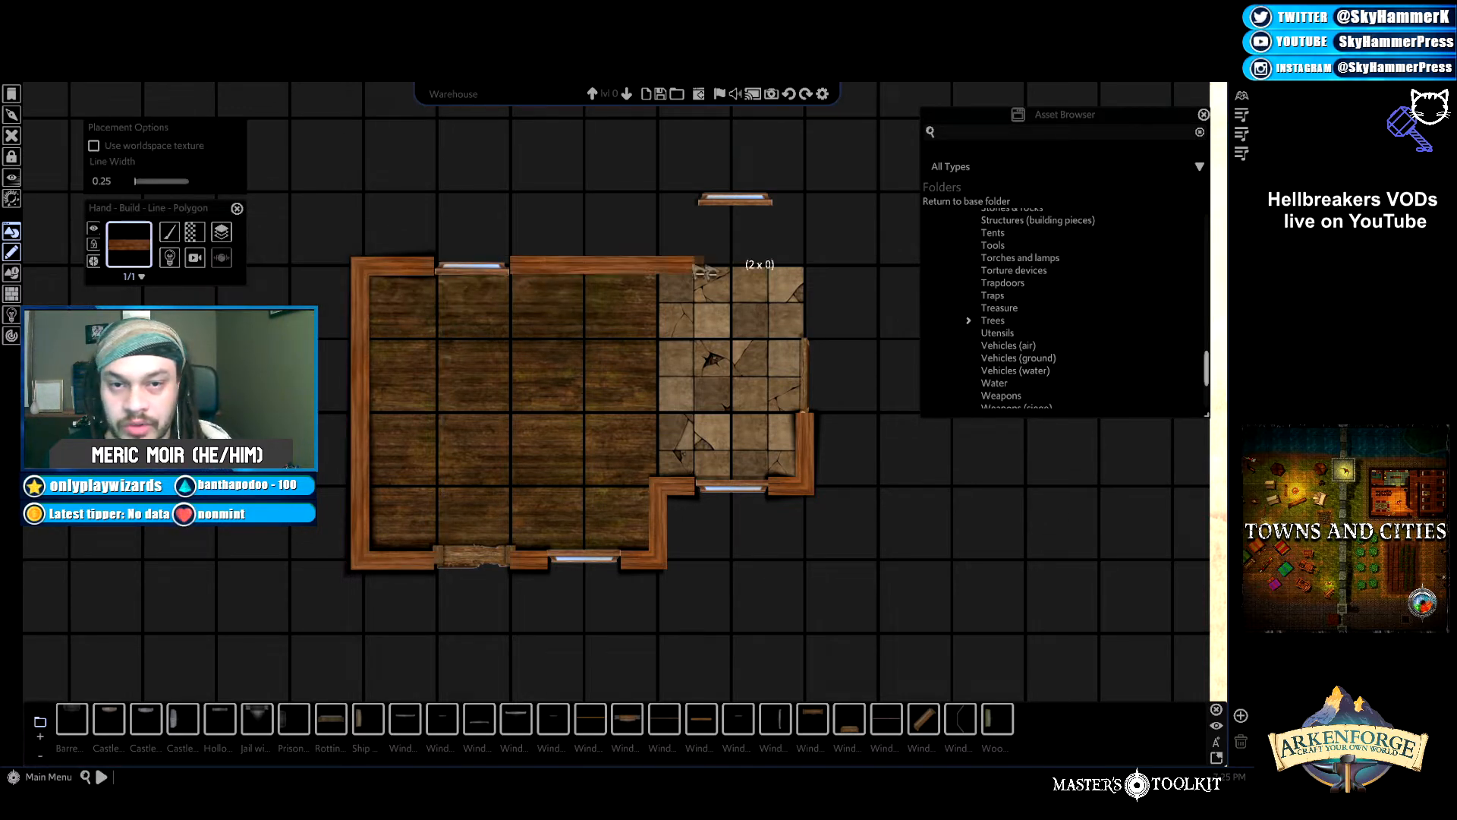
pyautogui.click(801, 267)
pyautogui.click(805, 339)
pyautogui.rightClick(805, 339)
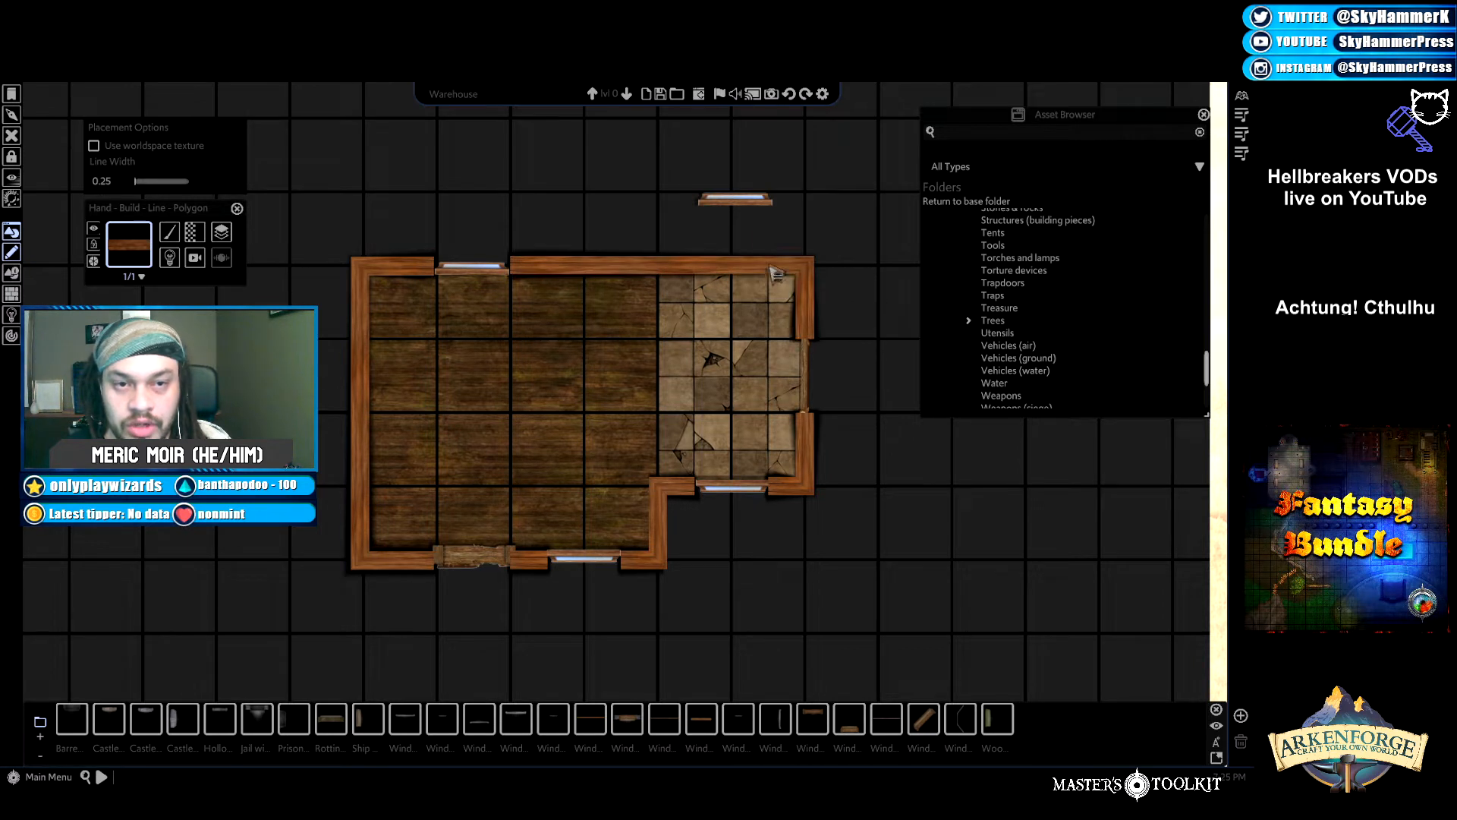
# Move the detached window back down onto the continuous top wall above the tile floor.
pyautogui.rightClick(729, 203)
pyautogui.click(733, 205)
pyautogui.moveTo(747, 209); pyautogui.dragTo(736, 243)
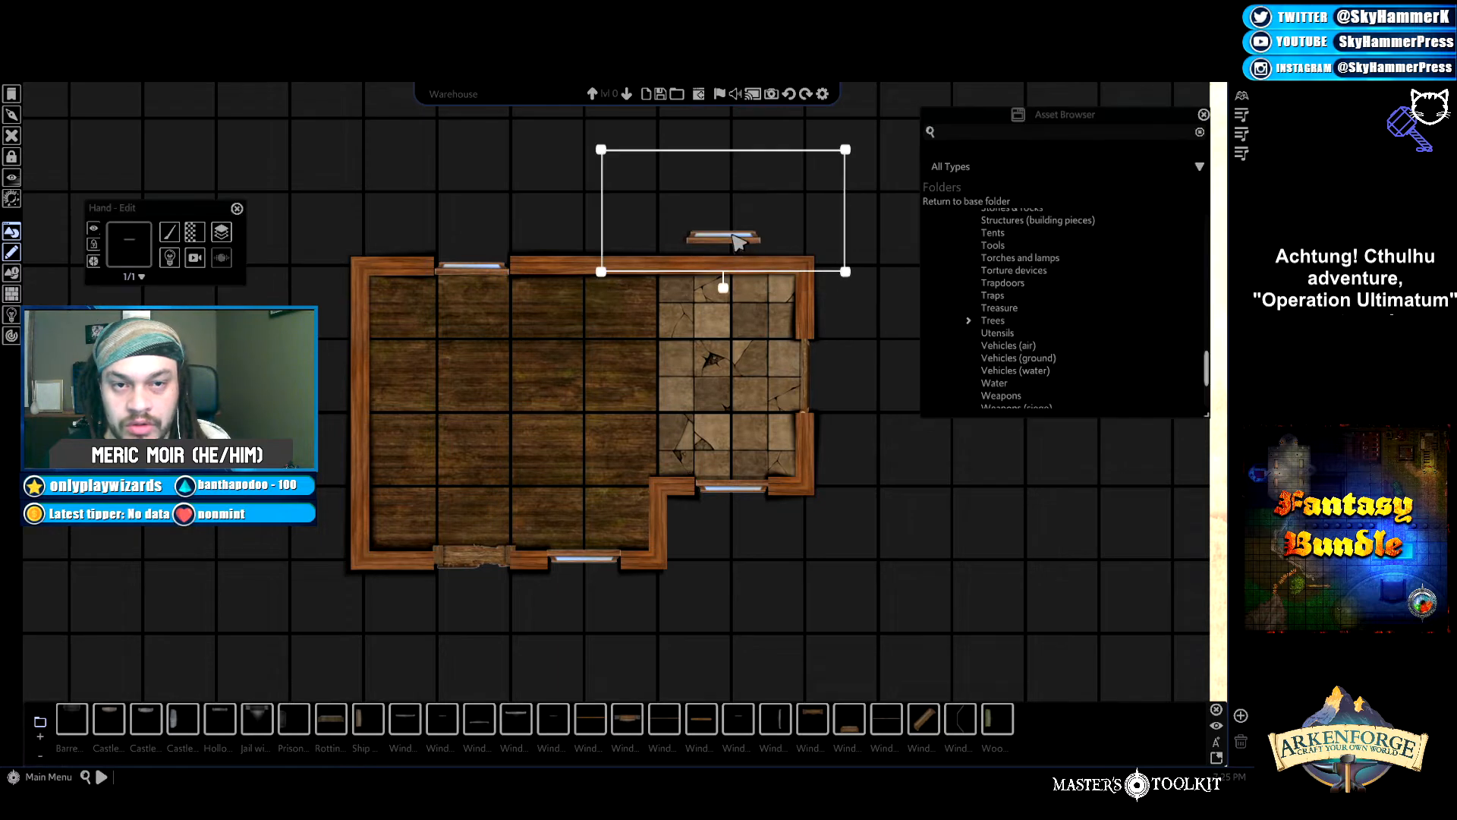
pyautogui.click(221, 232)
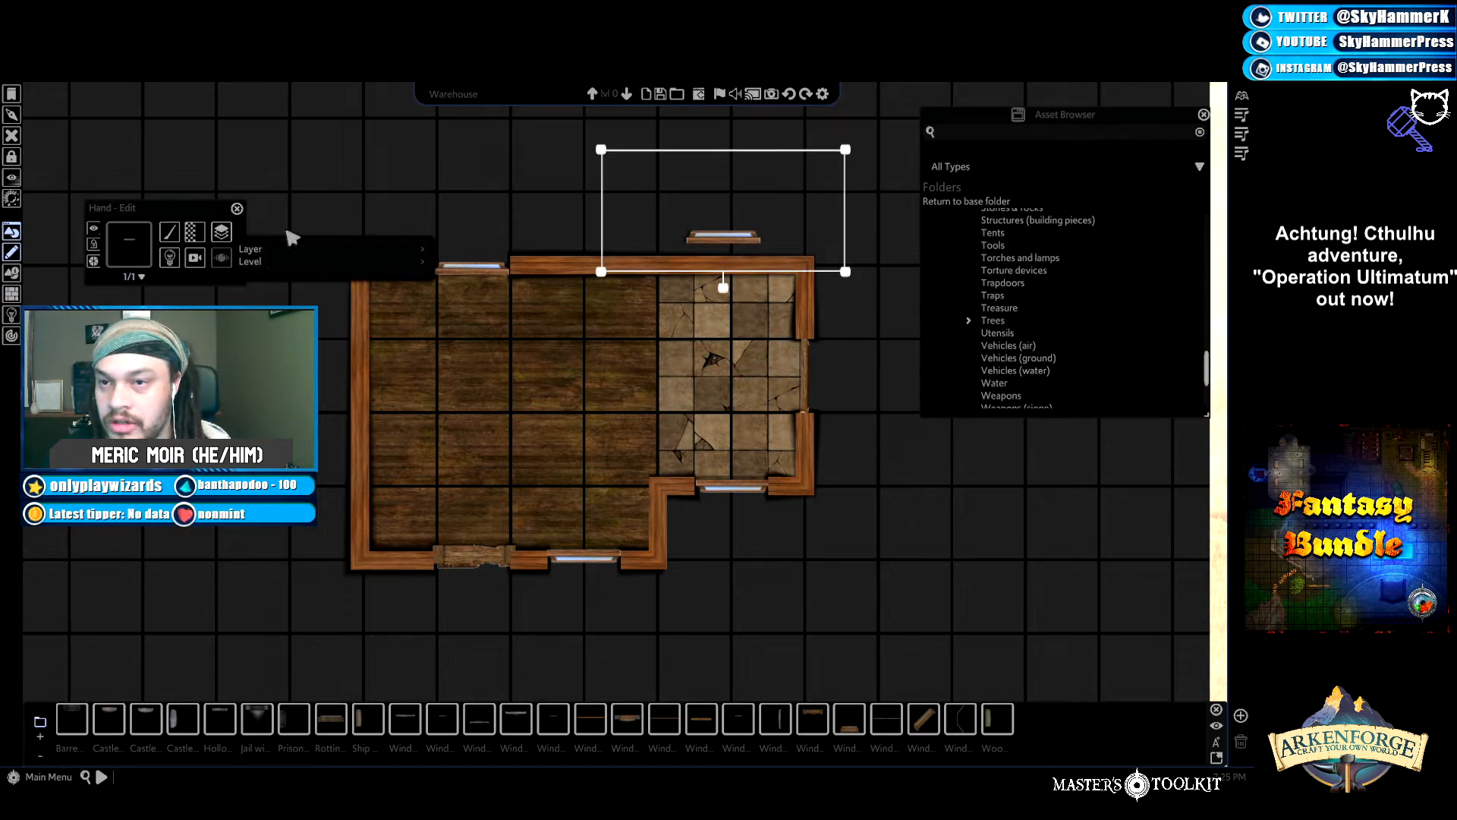
pyautogui.moveTo(304, 248)
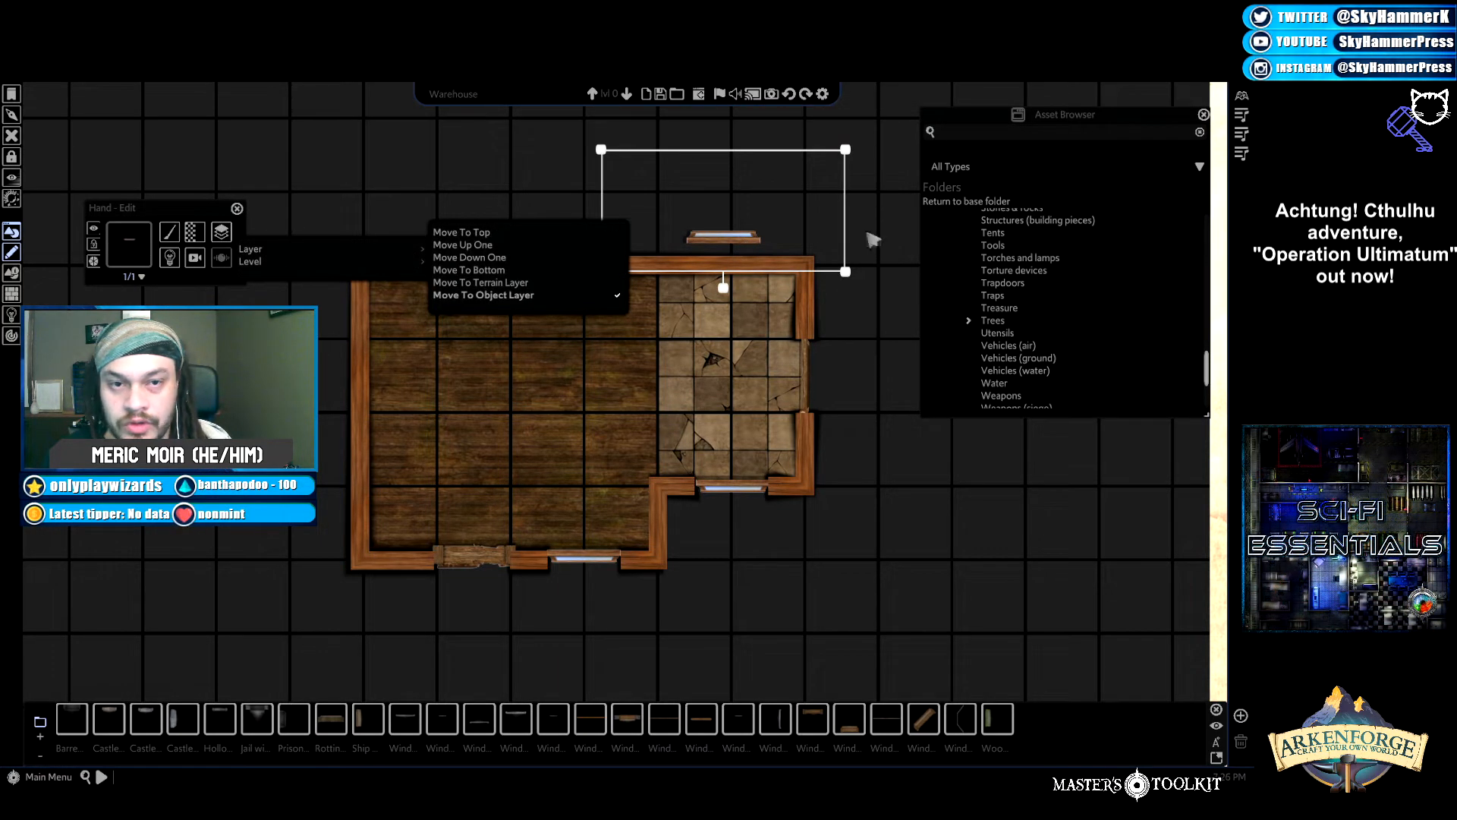
pyautogui.click(751, 252)
pyautogui.click(728, 237)
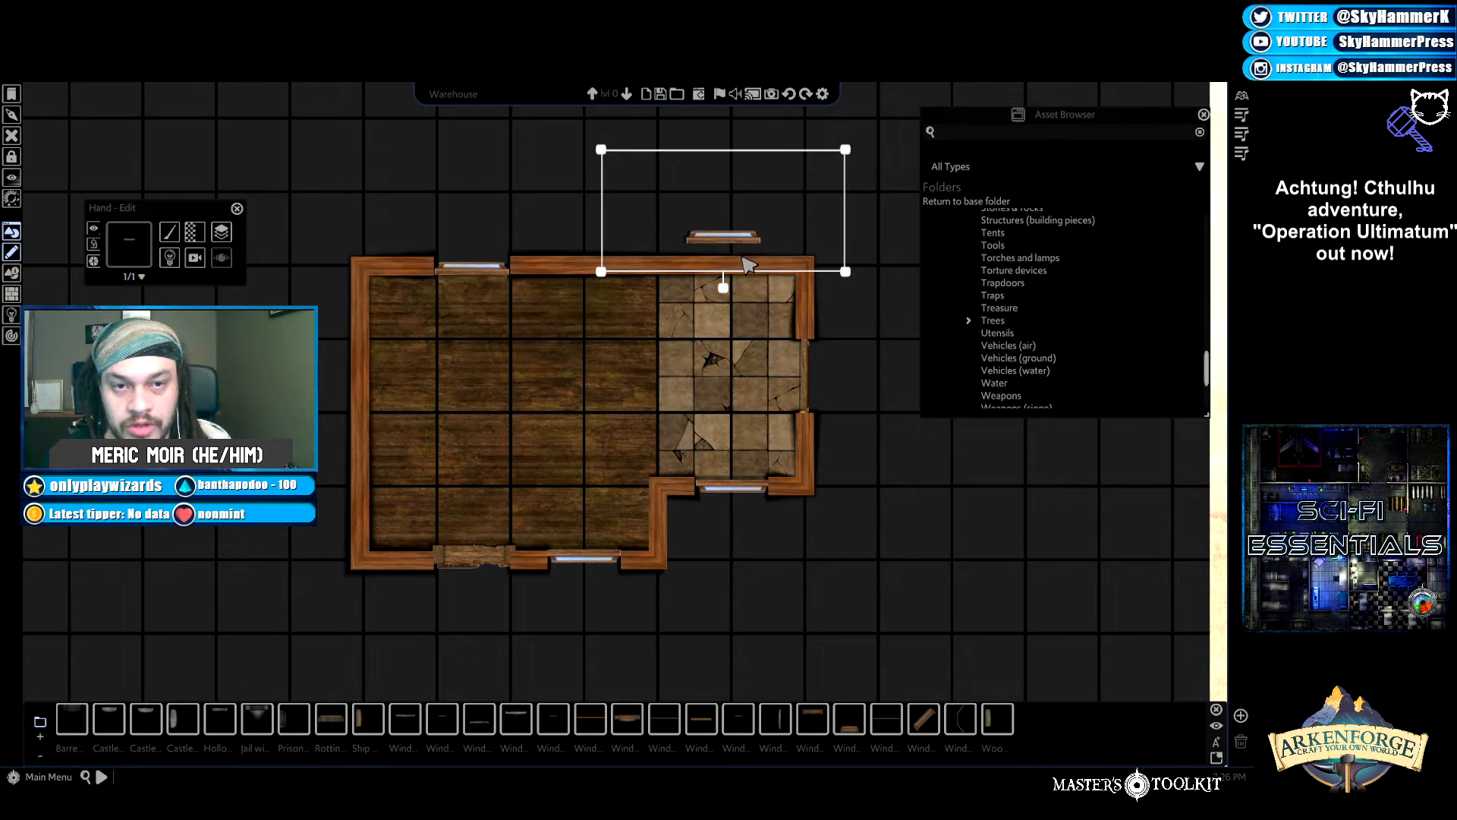
pyautogui.moveTo(728, 238); pyautogui.dragTo(742, 258)
pyautogui.click(735, 265)
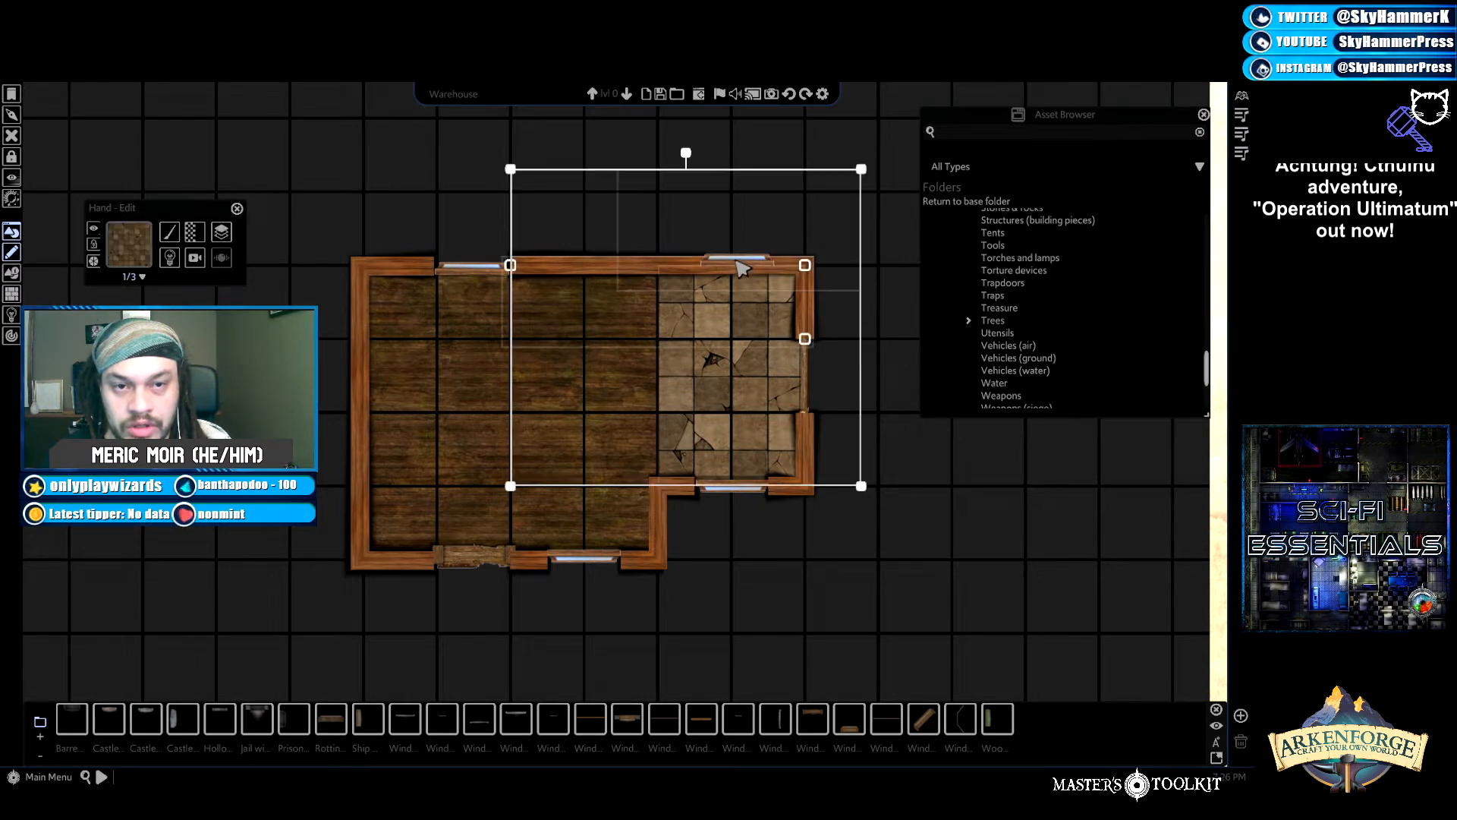
pyautogui.moveTo(759, 256); pyautogui.dragTo(737, 265)
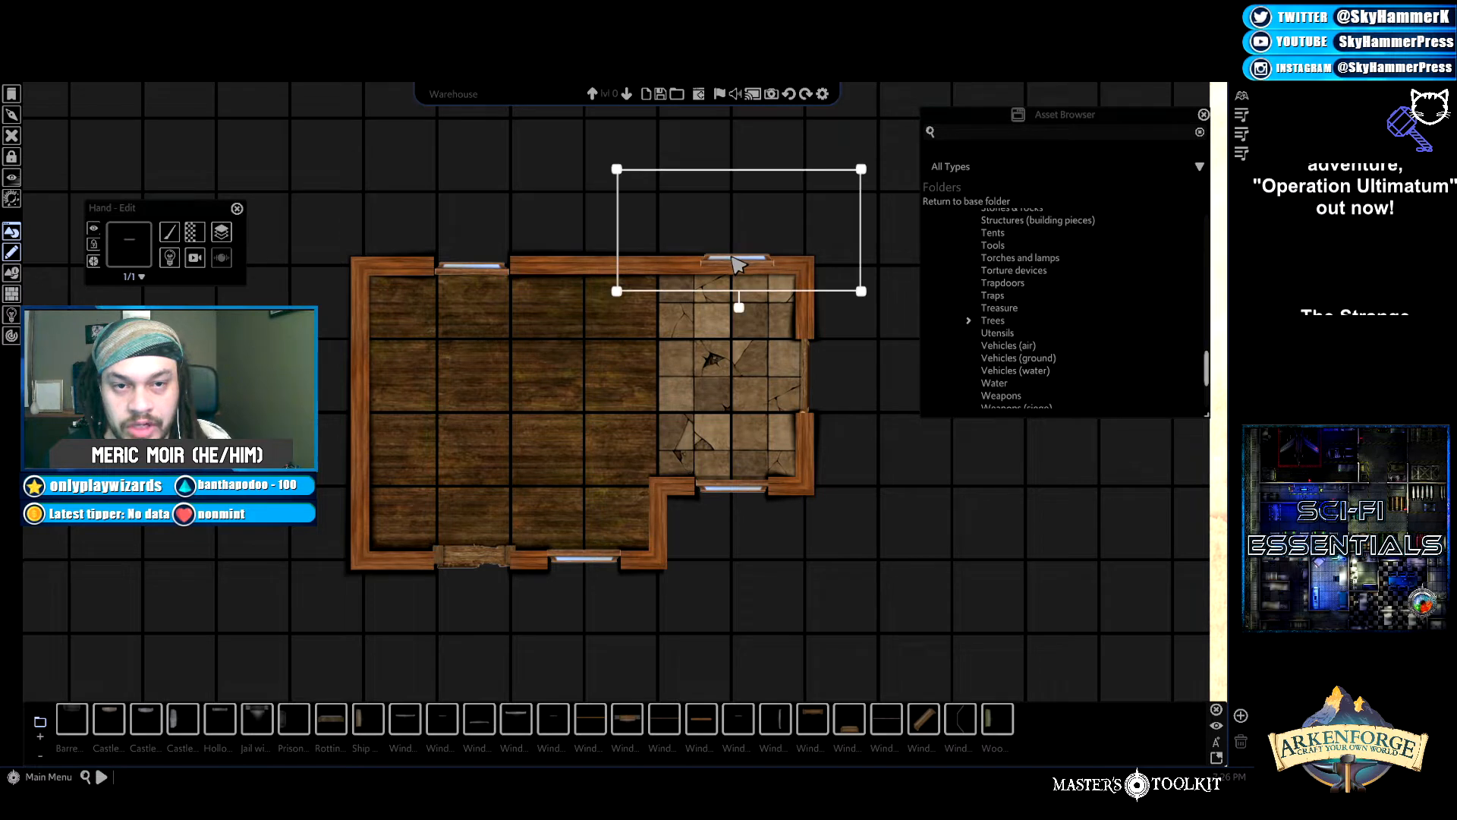
pyautogui.moveTo(737, 268); pyautogui.dragTo(734, 271)
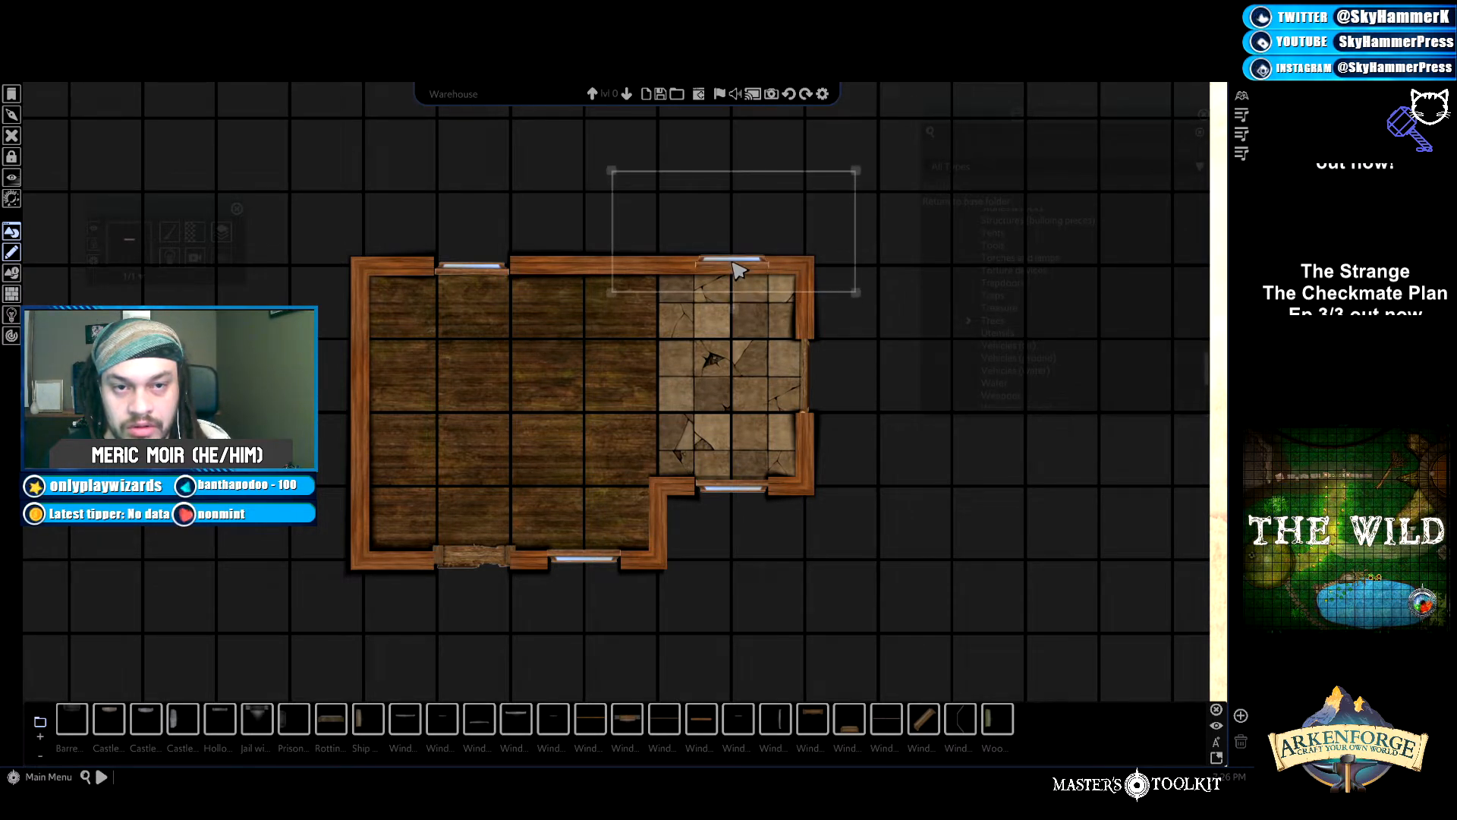
pyautogui.click(846, 379)
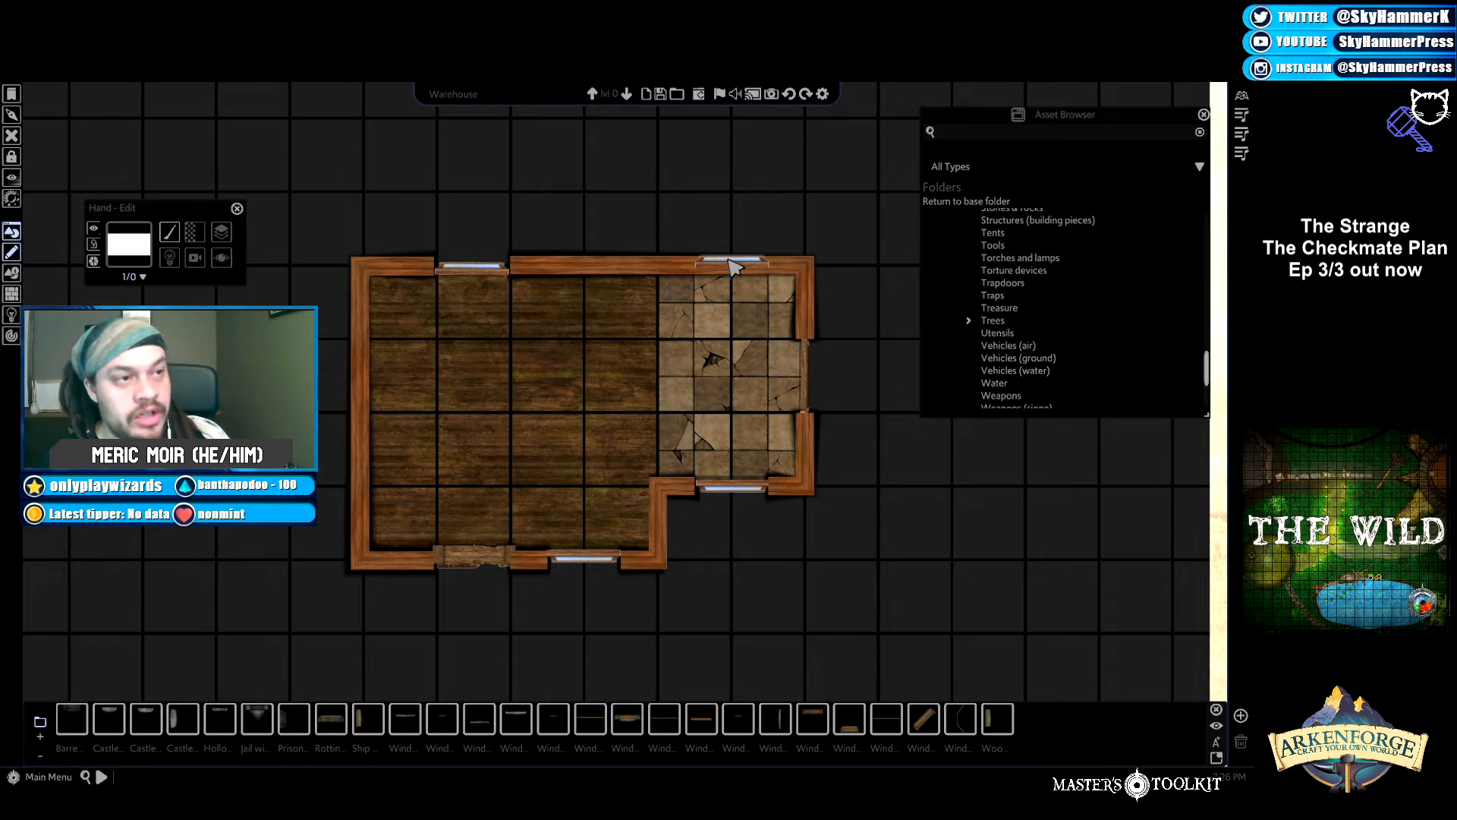
pyautogui.click(735, 266)
pyautogui.click(480, 272)
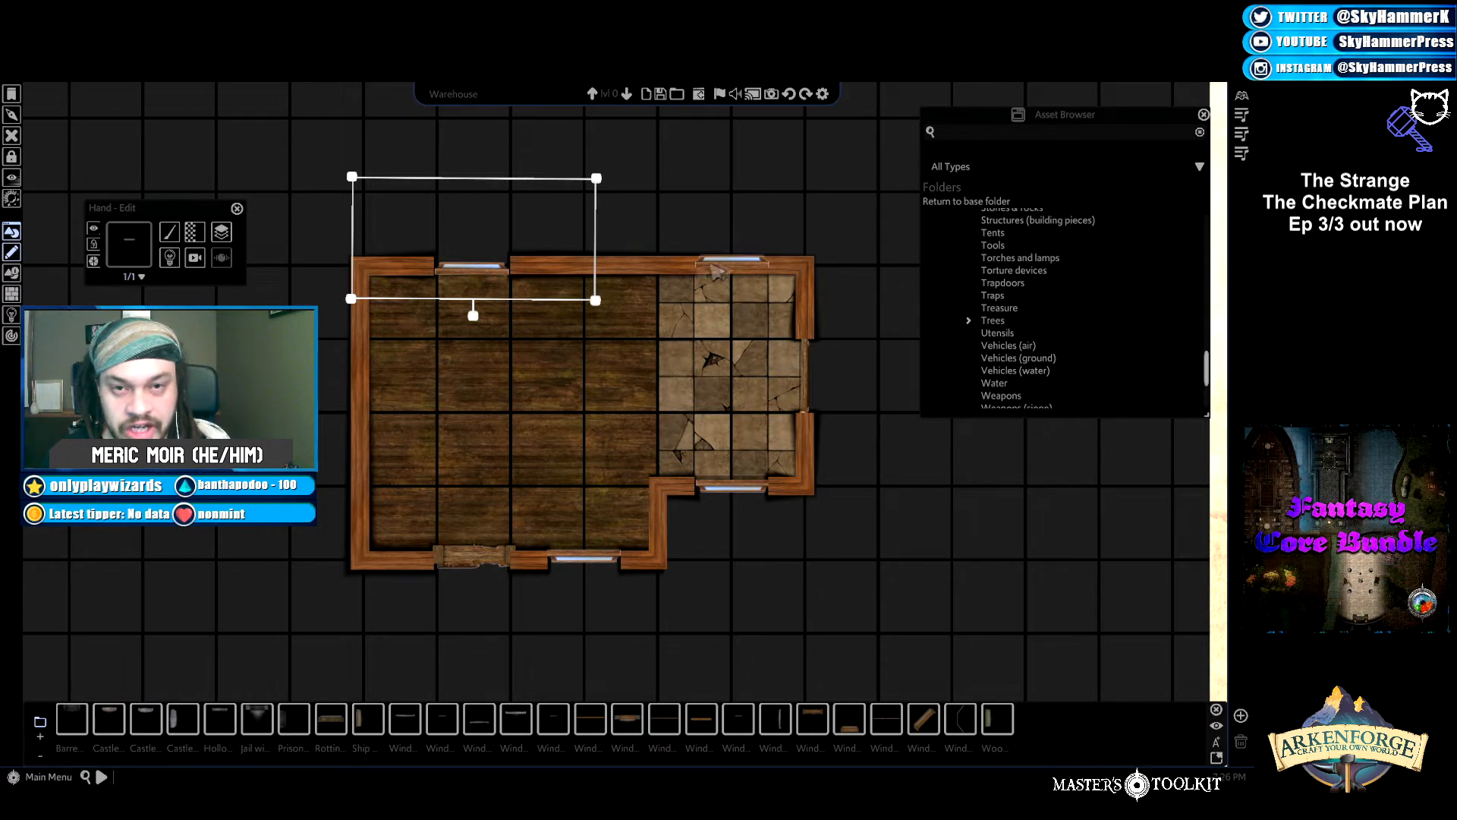
pyautogui.click(833, 250)
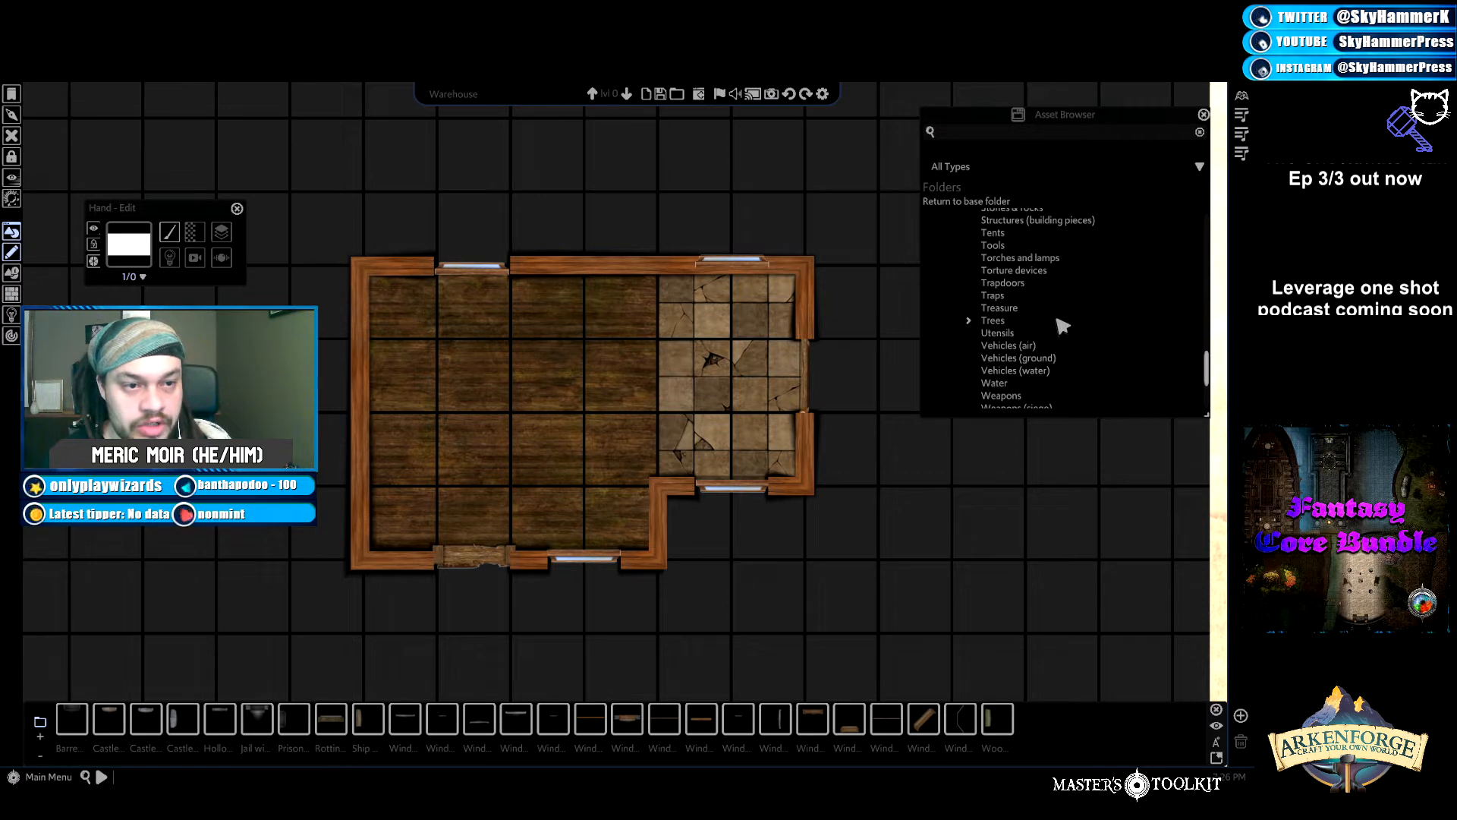
# Expand the Fantasy Lines folder in the Asset Browser and list its Thick walls.
pyautogui.scroll(-3, 1062, 326)
pyautogui.scroll(5, 1032, 370)
pyautogui.scroll(10, 1016, 328)
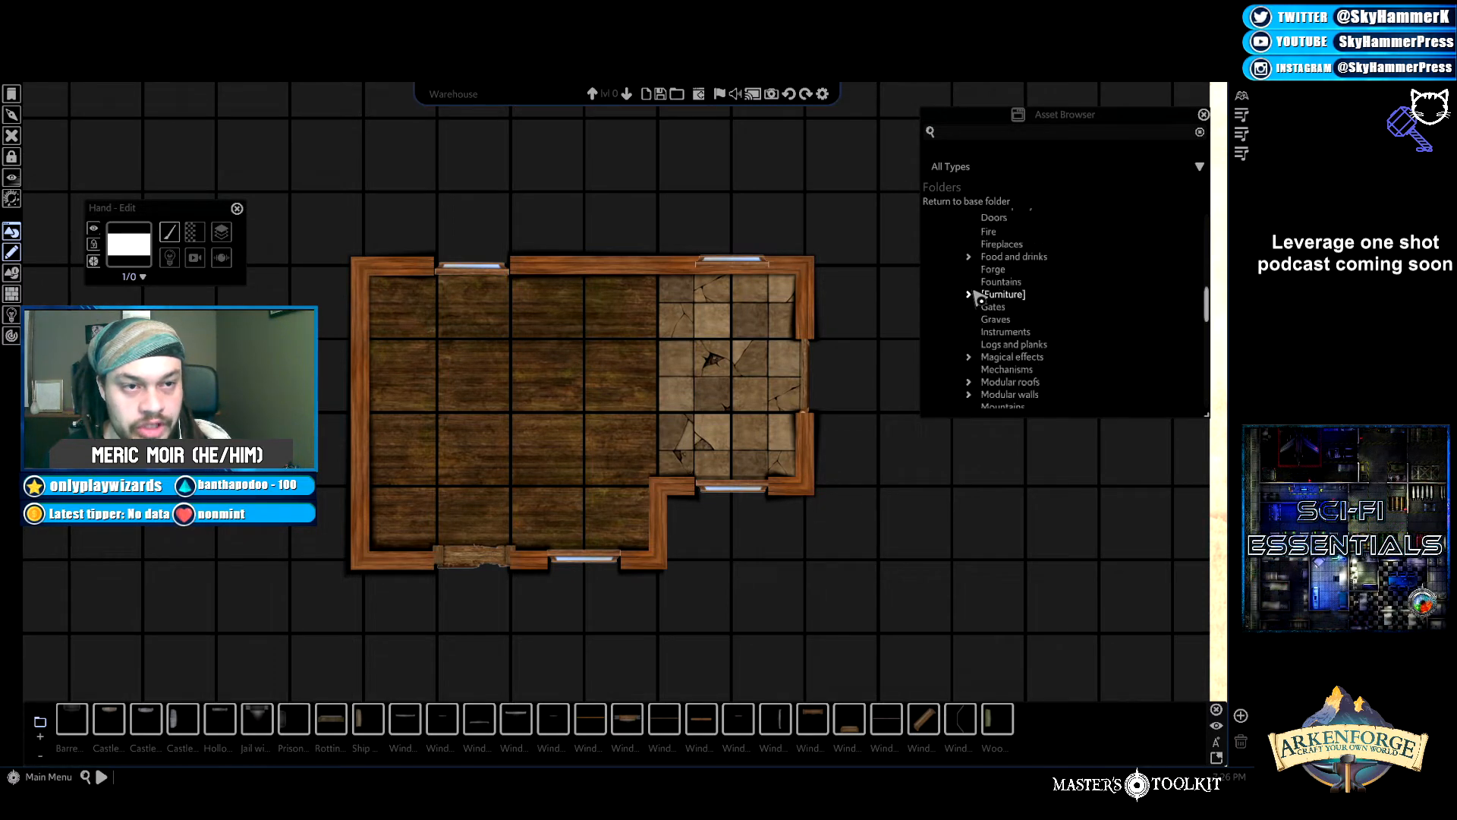
pyautogui.scroll(2, 968, 304)
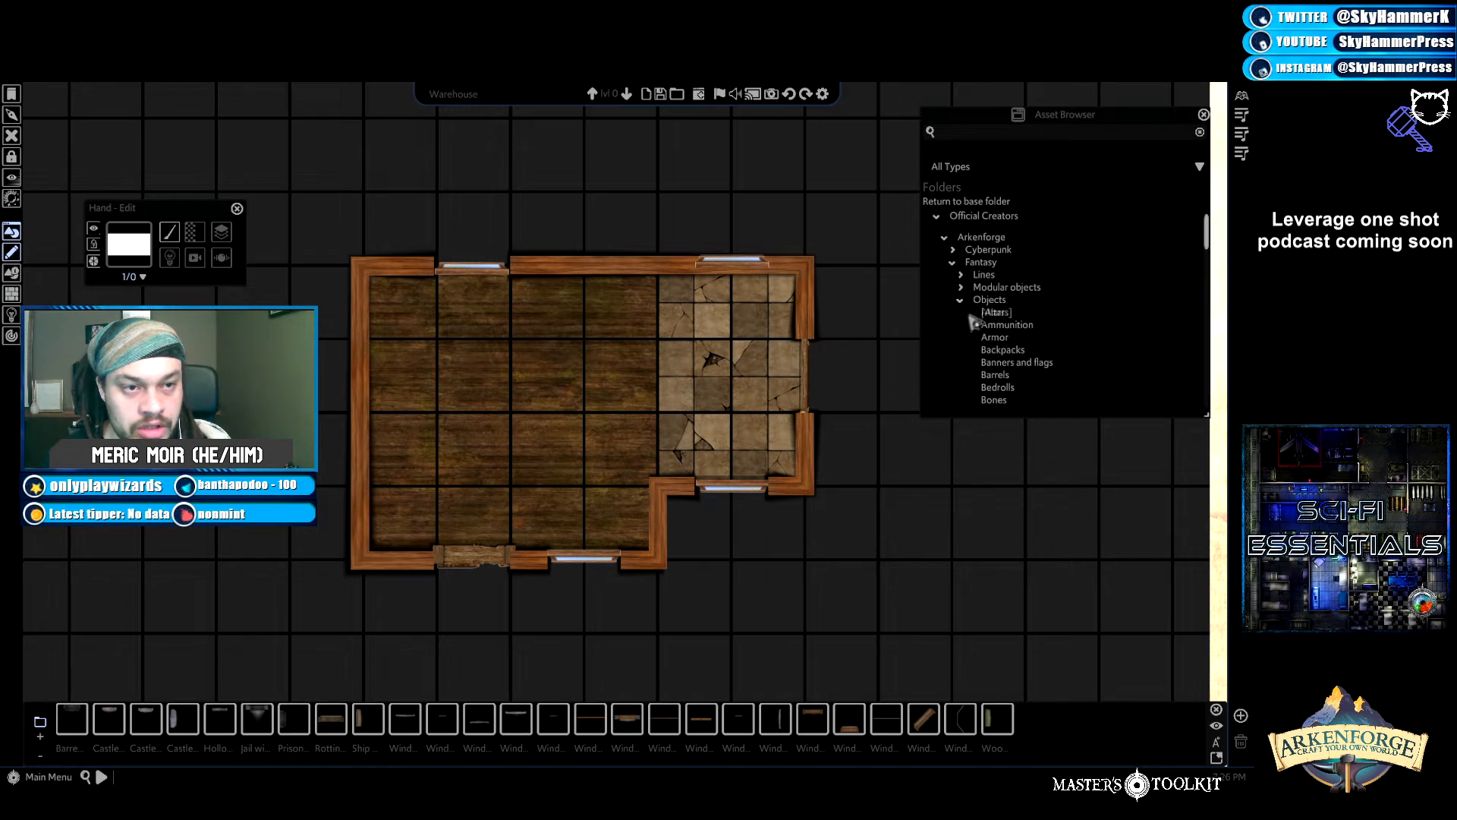
pyautogui.click(987, 274)
pyautogui.scroll(-3, 1063, 340)
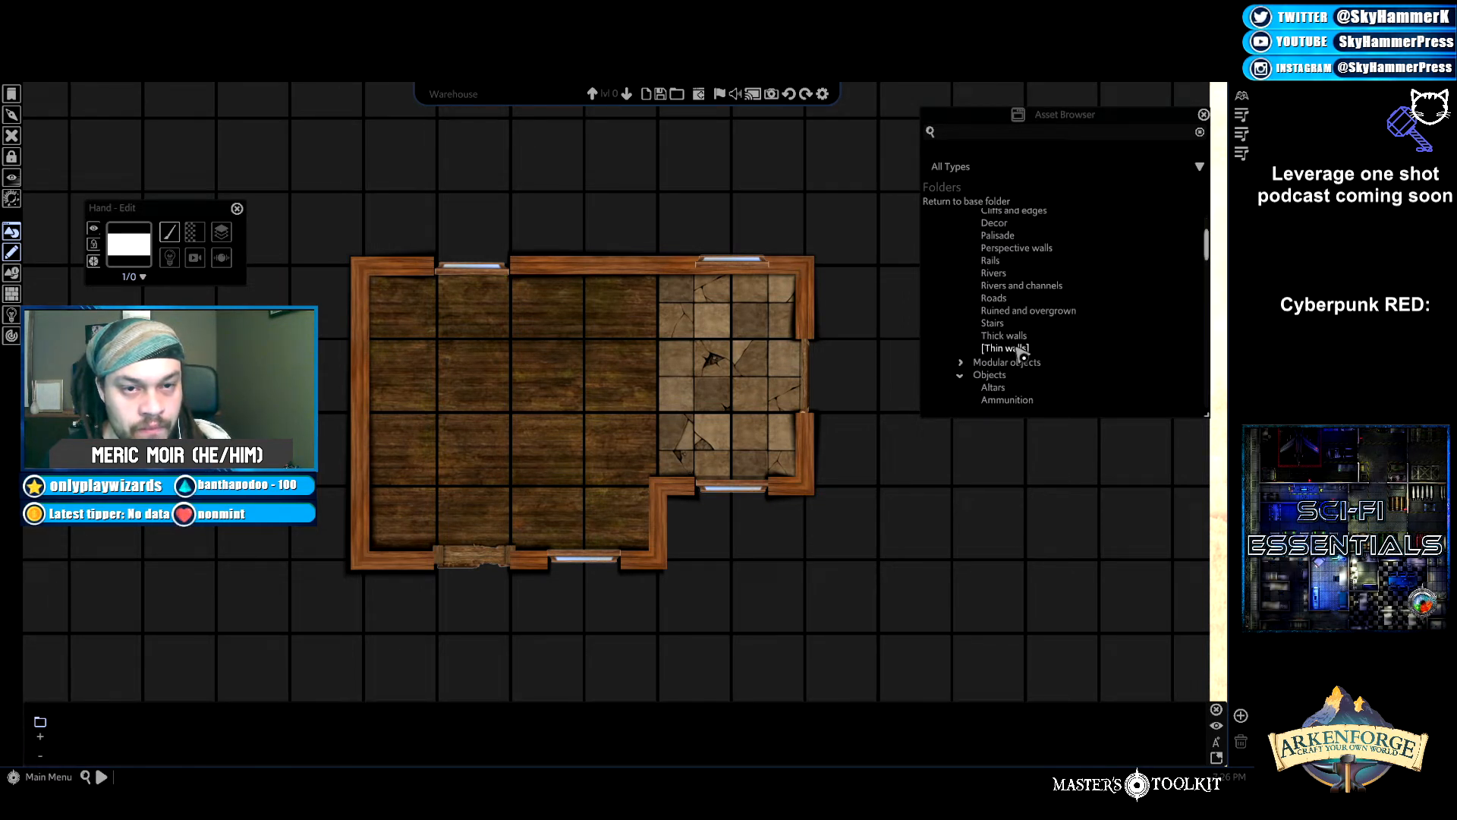
pyautogui.click(1006, 337)
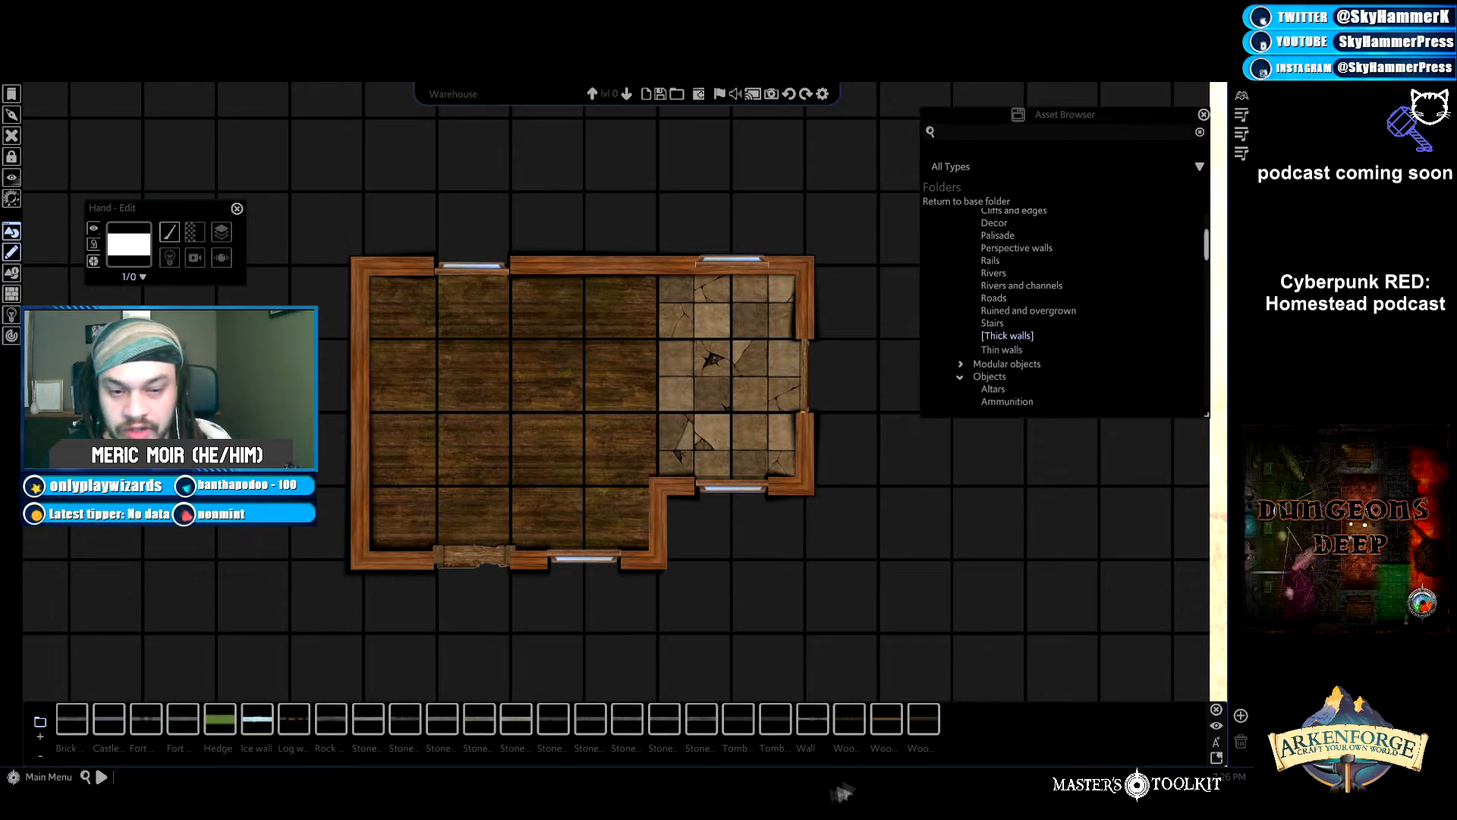
# Try the last wooden thick wall, list the Thin walls instead, and leave wall placement.
pyautogui.click(924, 719)
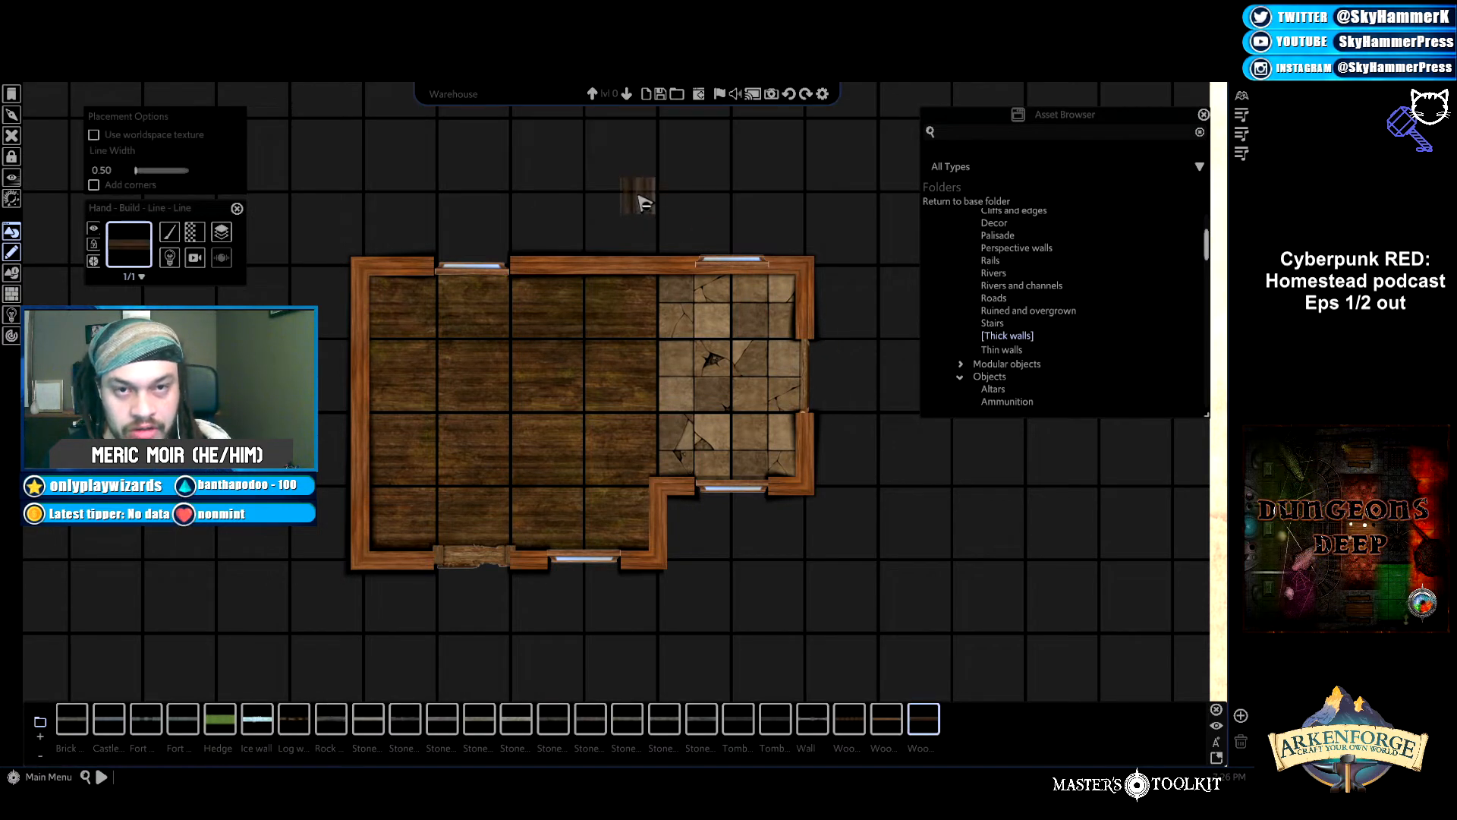
pyautogui.click(1005, 350)
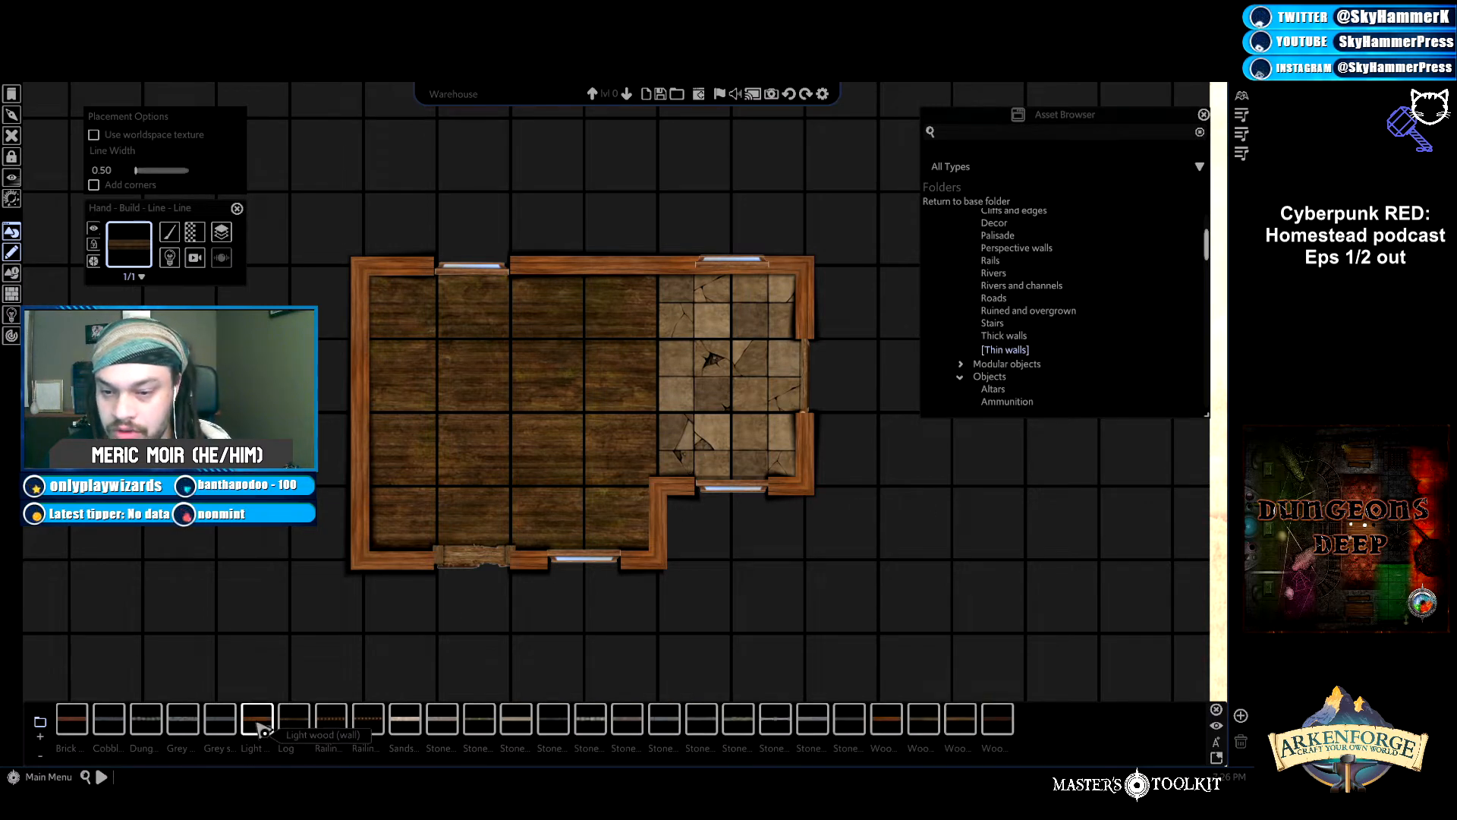
pyautogui.rightClick(340, 454)
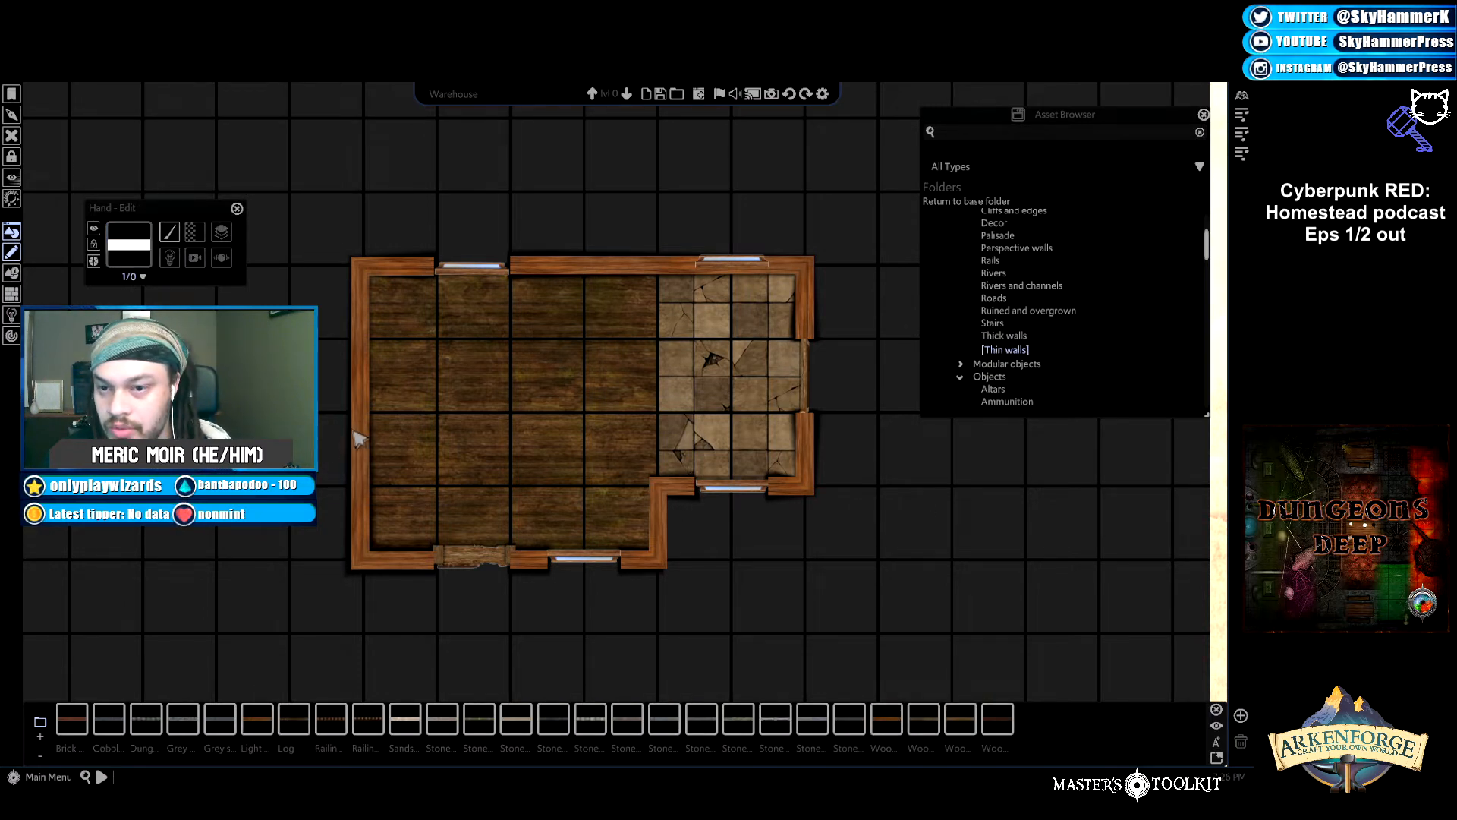
# Draw a dividing wall between the wooden and stone floors as polygon lines with Wooden wall (thin), leaving a one-square doorway in the middle.
pyautogui.click(358, 434)
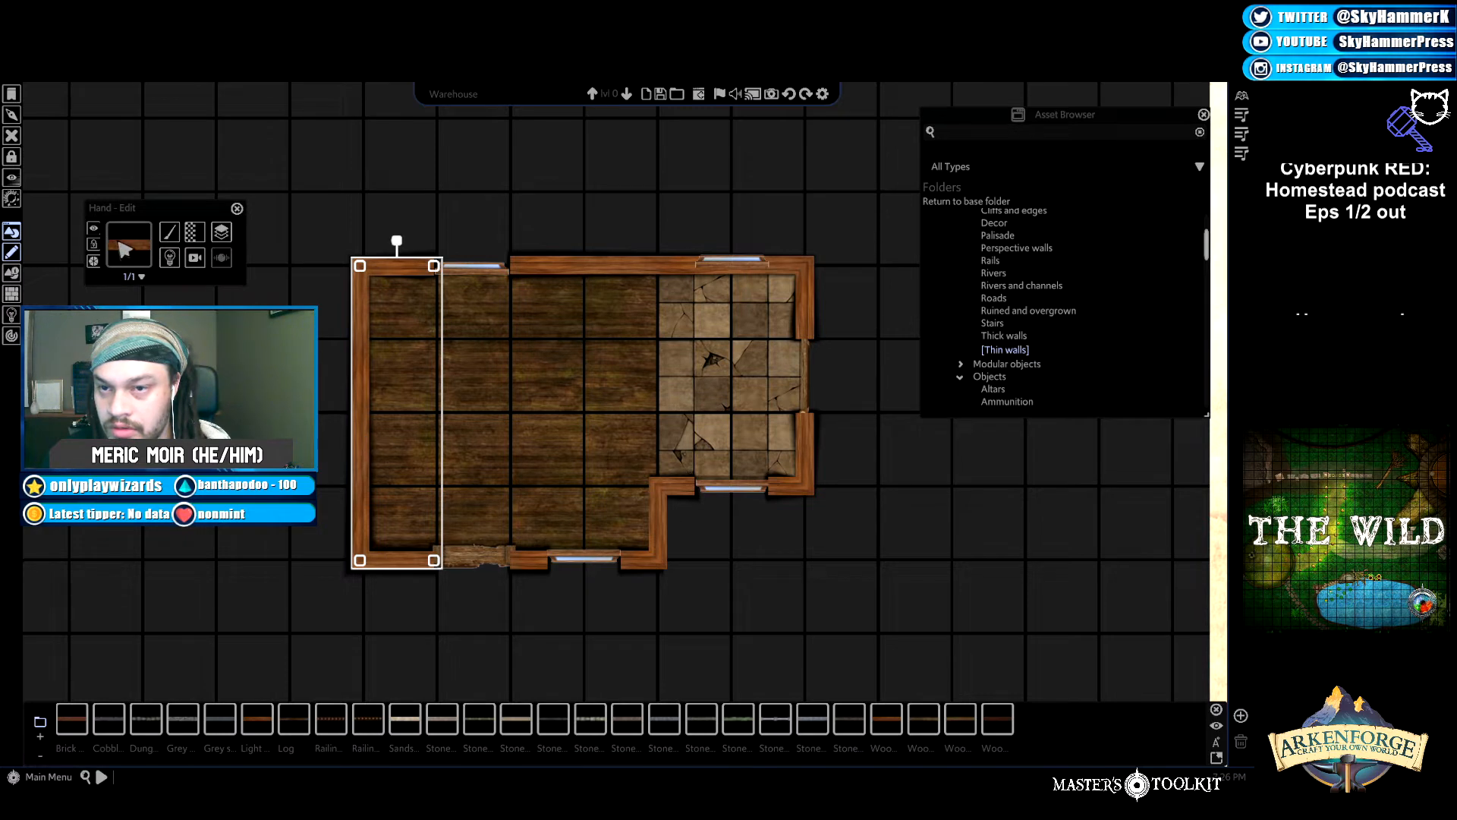
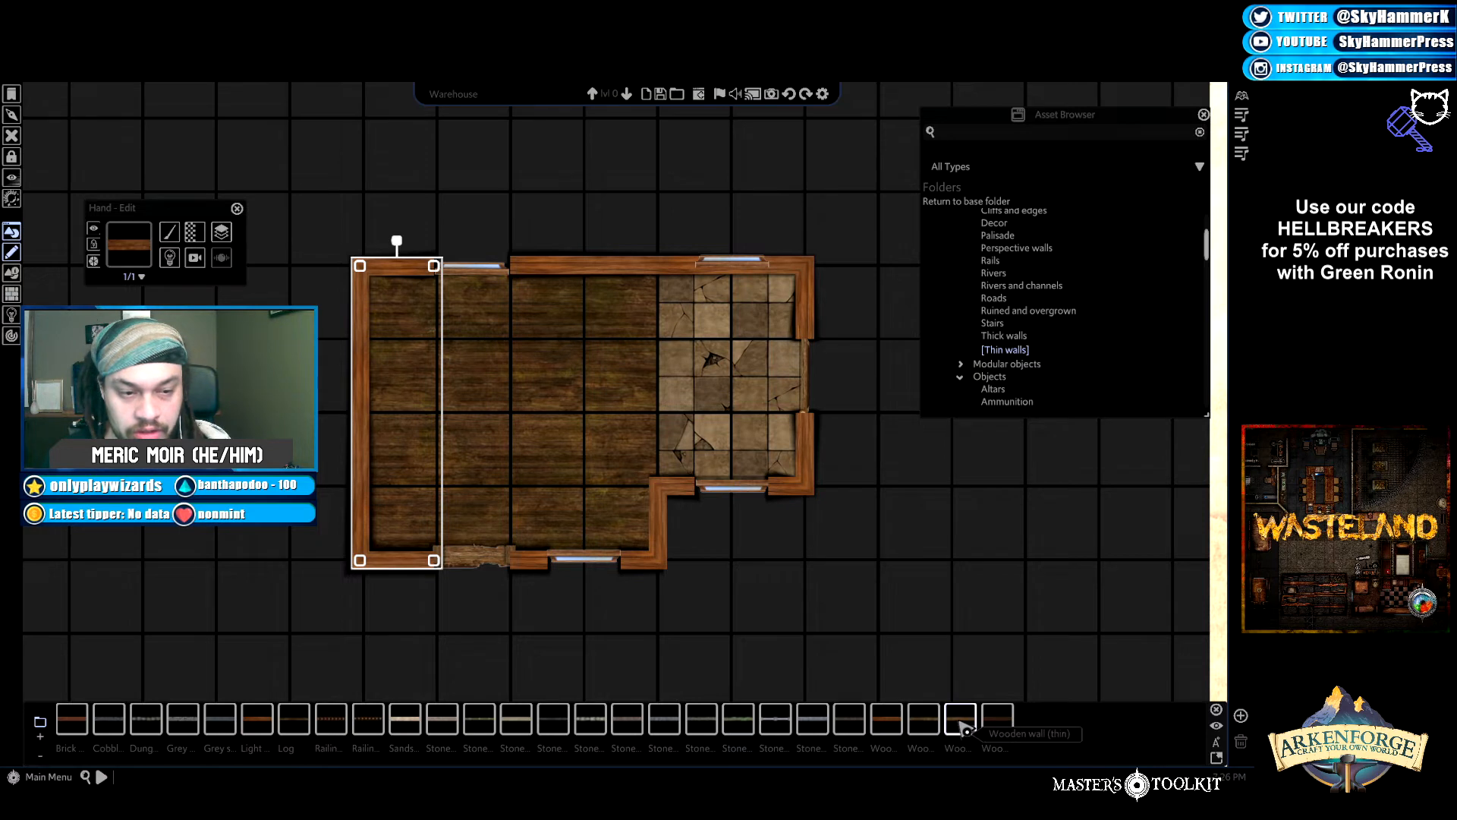
pyautogui.click(961, 721)
pyautogui.click(169, 232)
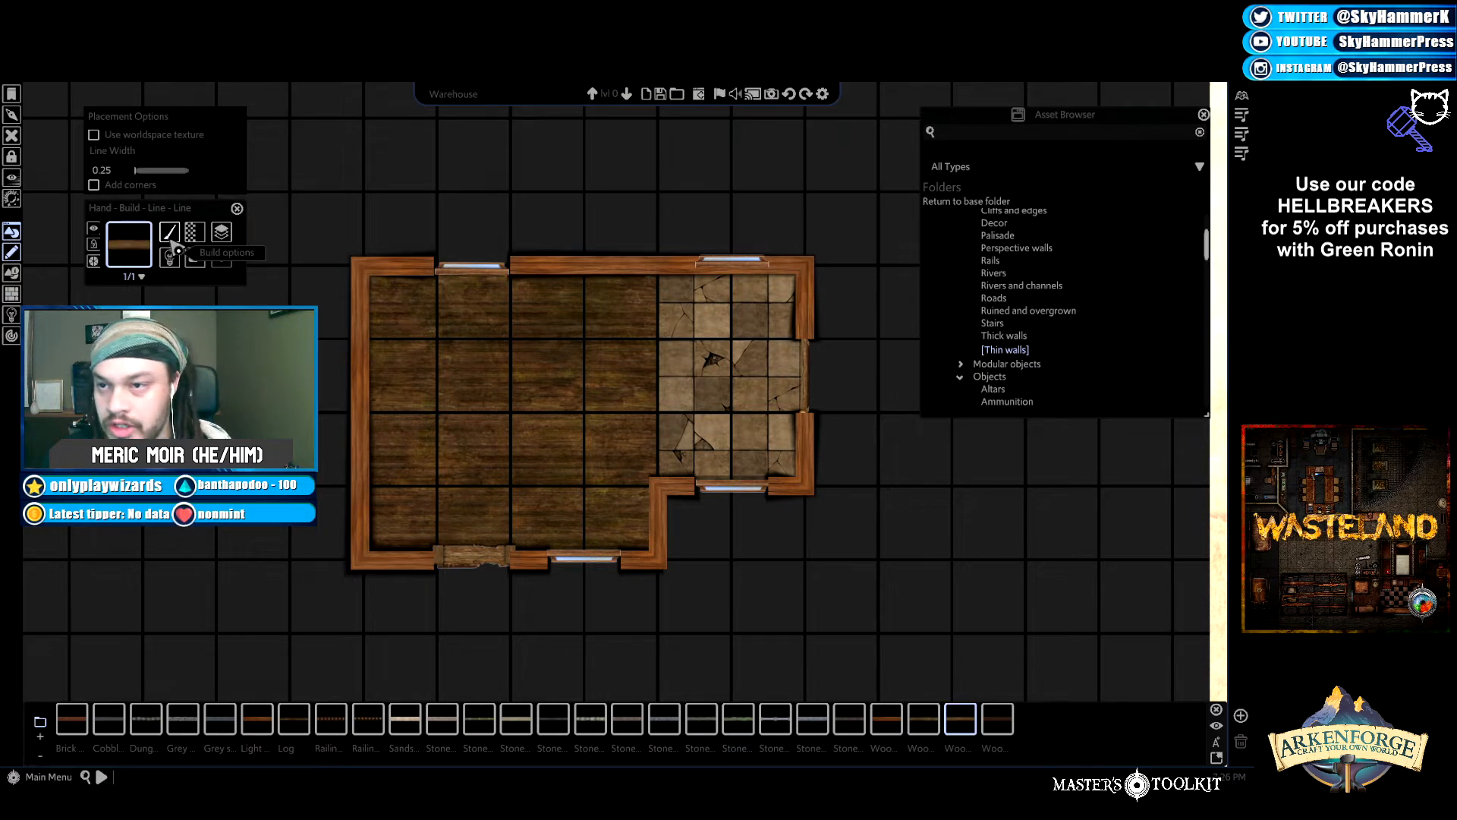
pyautogui.moveTo(228, 281)
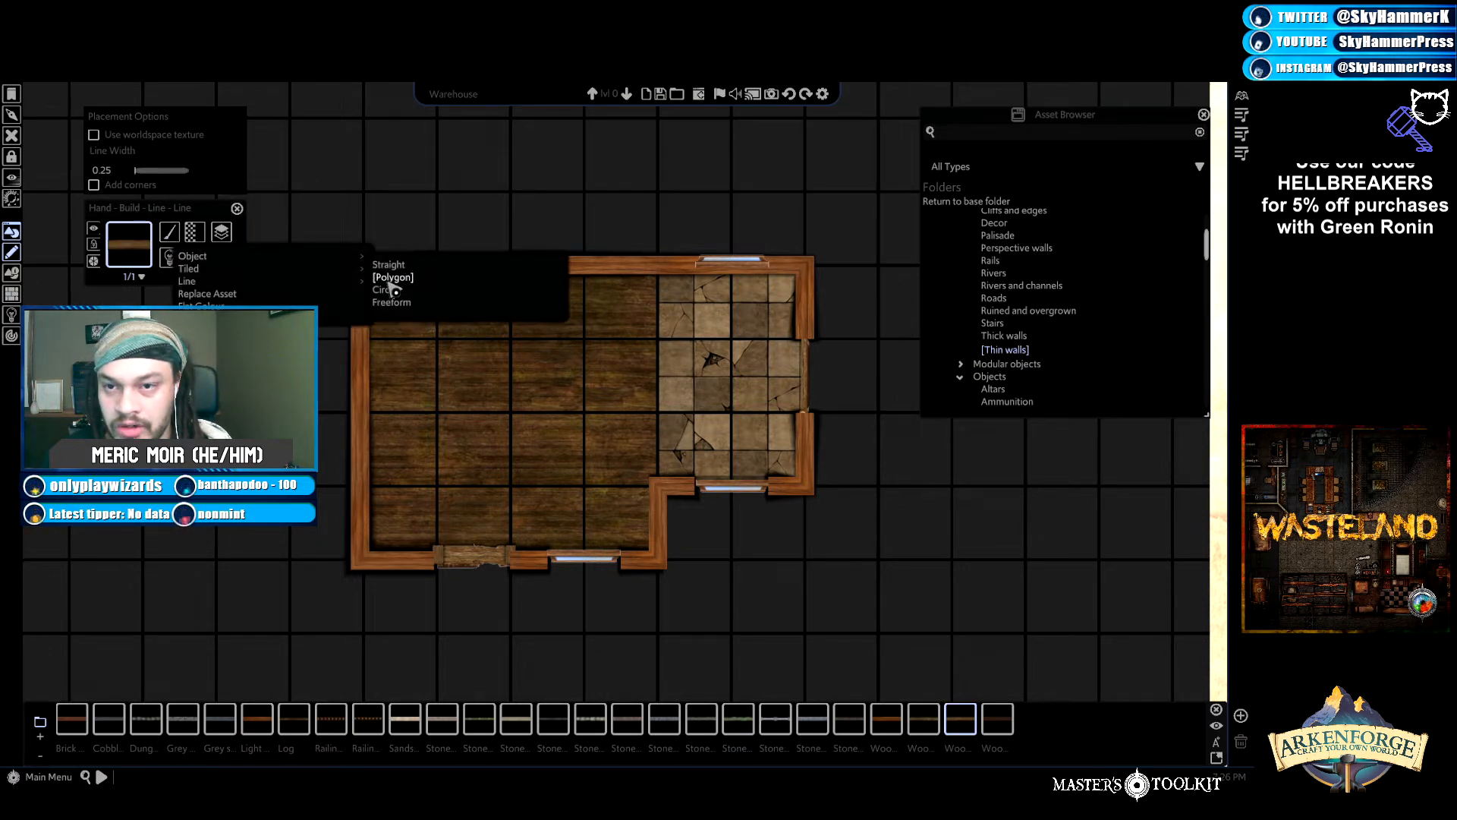
pyautogui.click(390, 278)
pyautogui.click(663, 281)
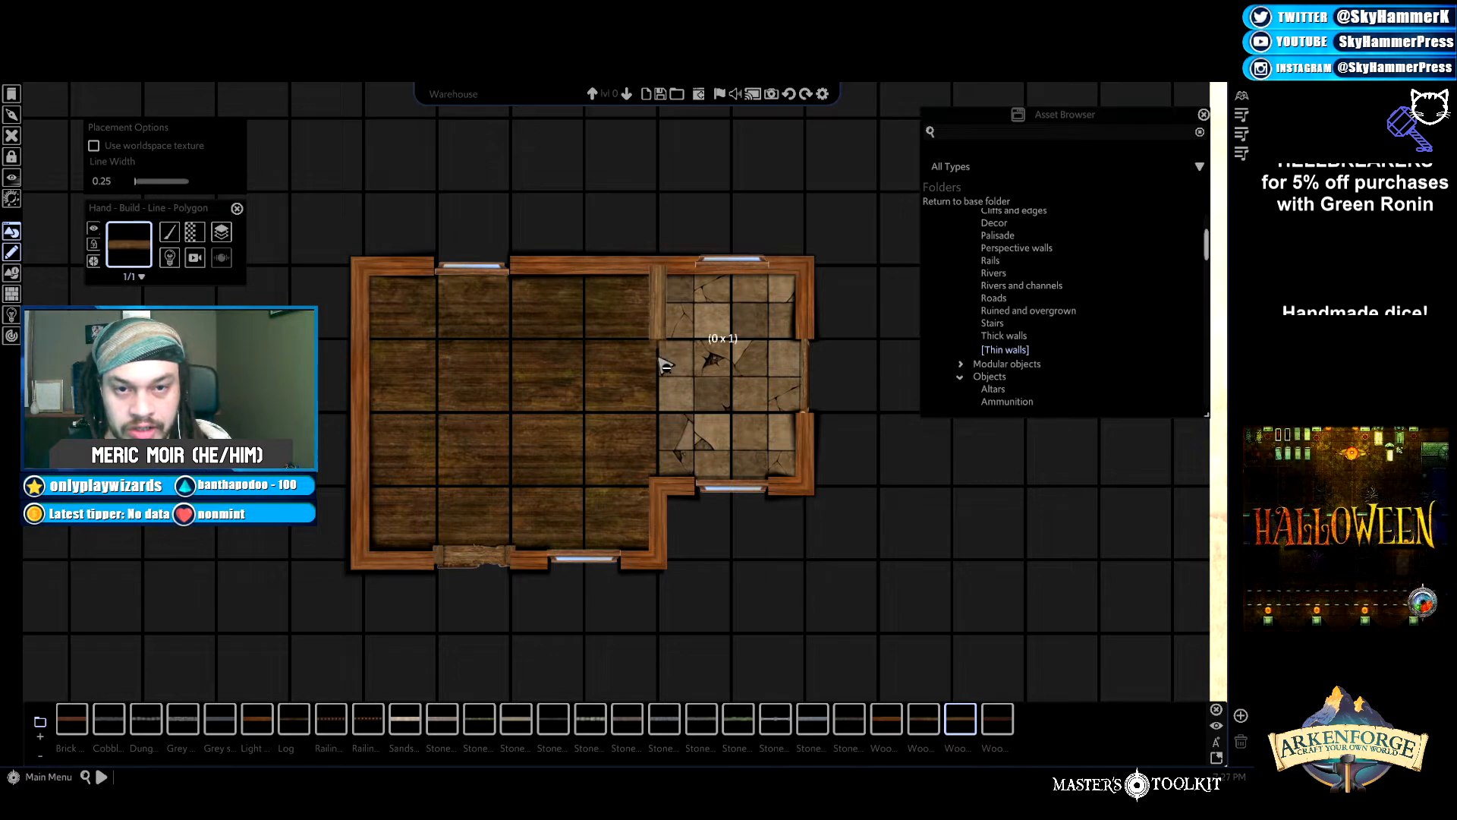
pyautogui.click(657, 337)
pyautogui.rightClick(664, 327)
pyautogui.click(661, 415)
pyautogui.click(665, 482)
pyautogui.rightClick(665, 476)
pyautogui.rightClick(832, 599)
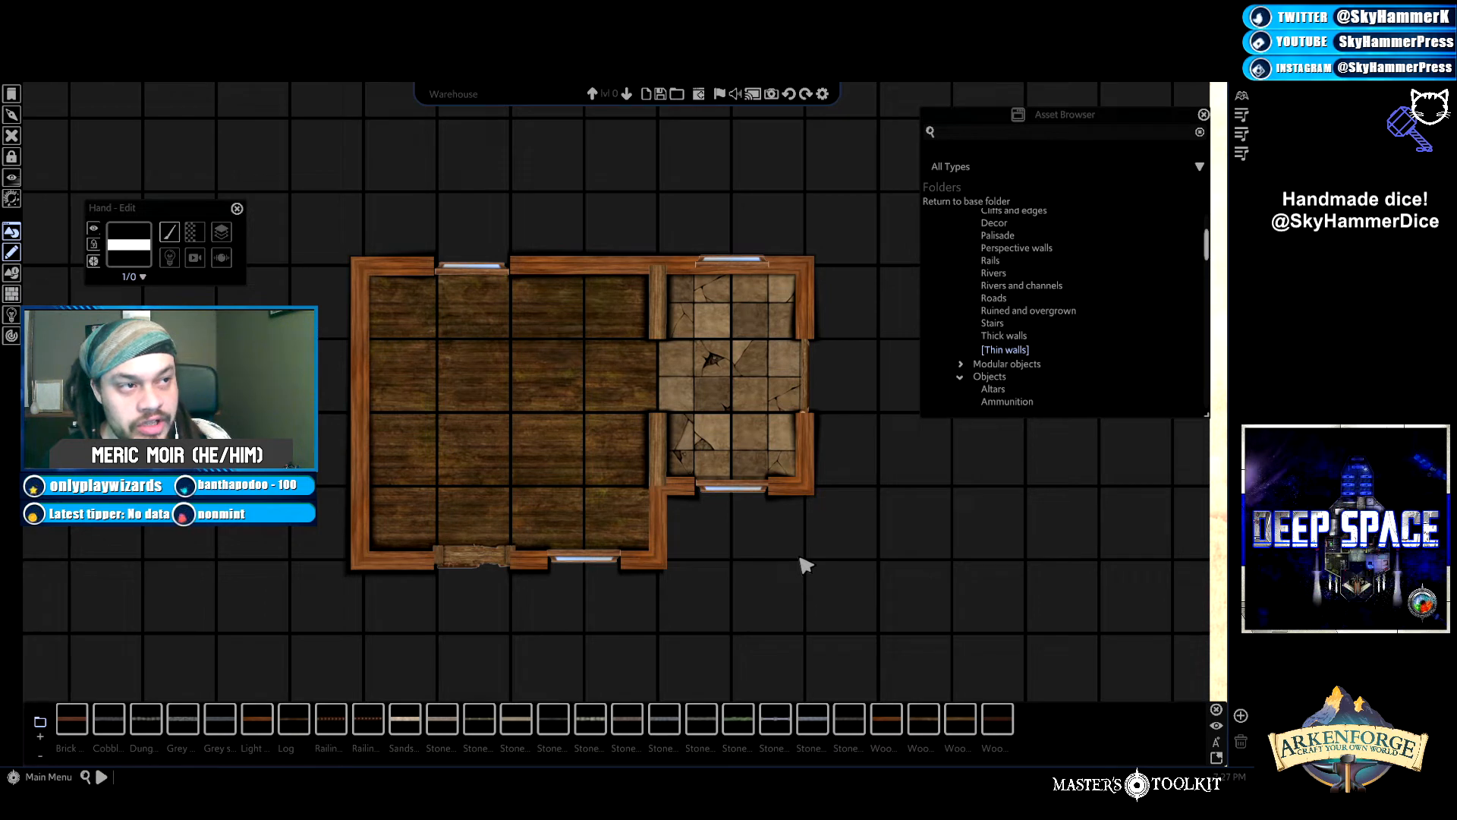
pyautogui.click(725, 270)
pyautogui.click(475, 277)
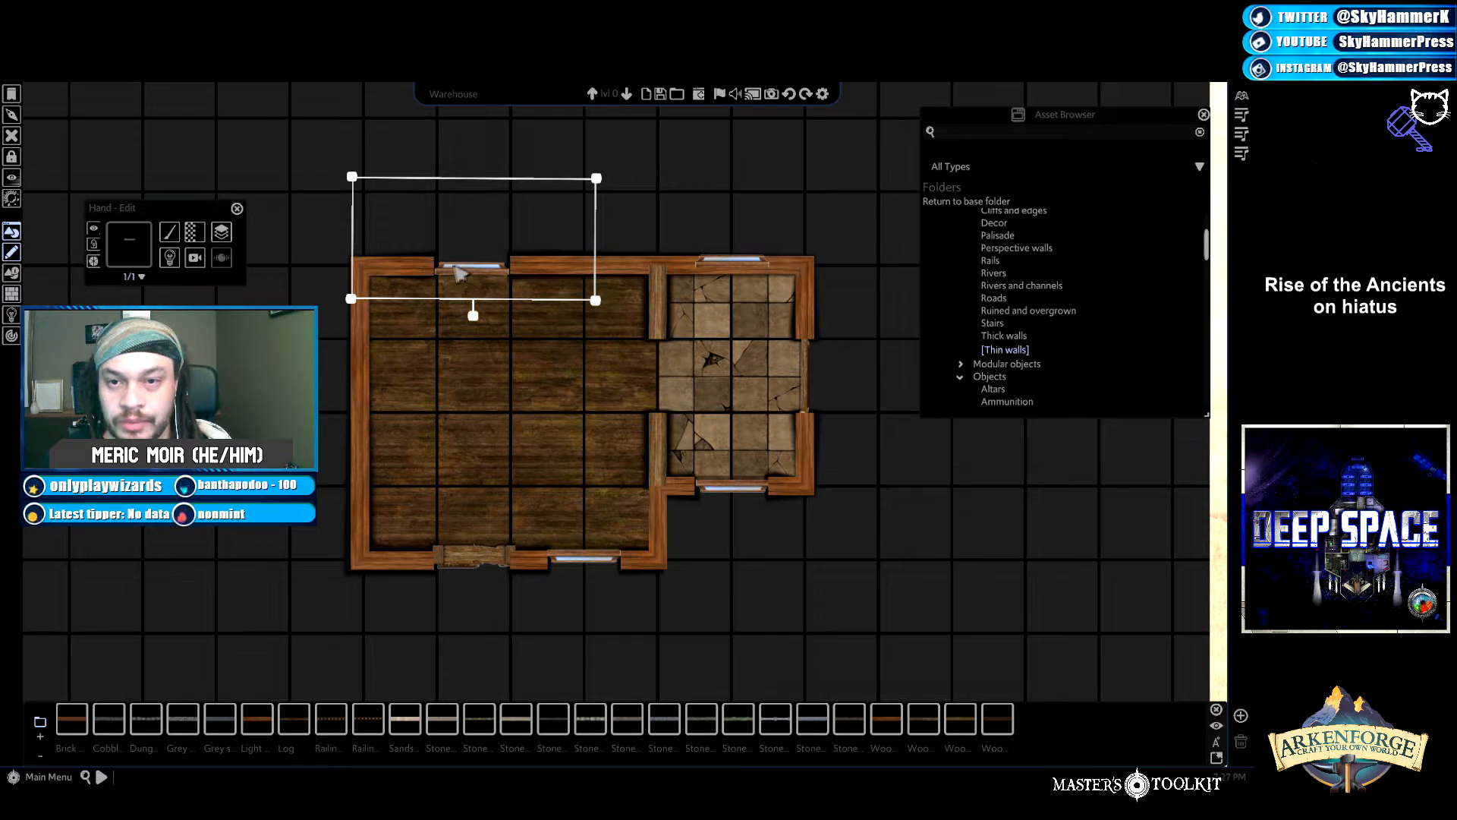
pyautogui.click(757, 269)
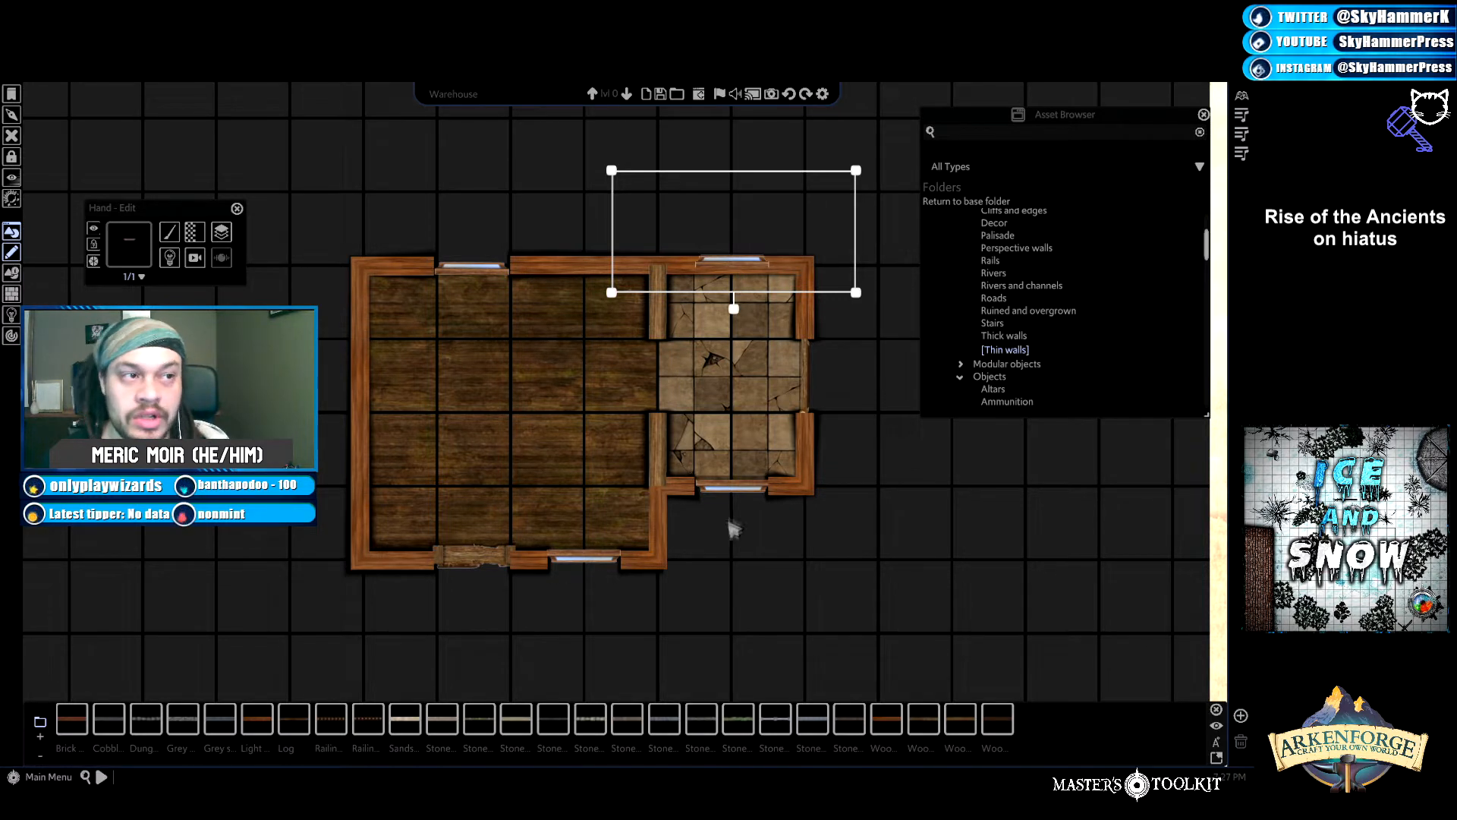
# Move the outer wall segment at the inner corner below the dividing wall to the top of its layer.
pyautogui.click(658, 448)
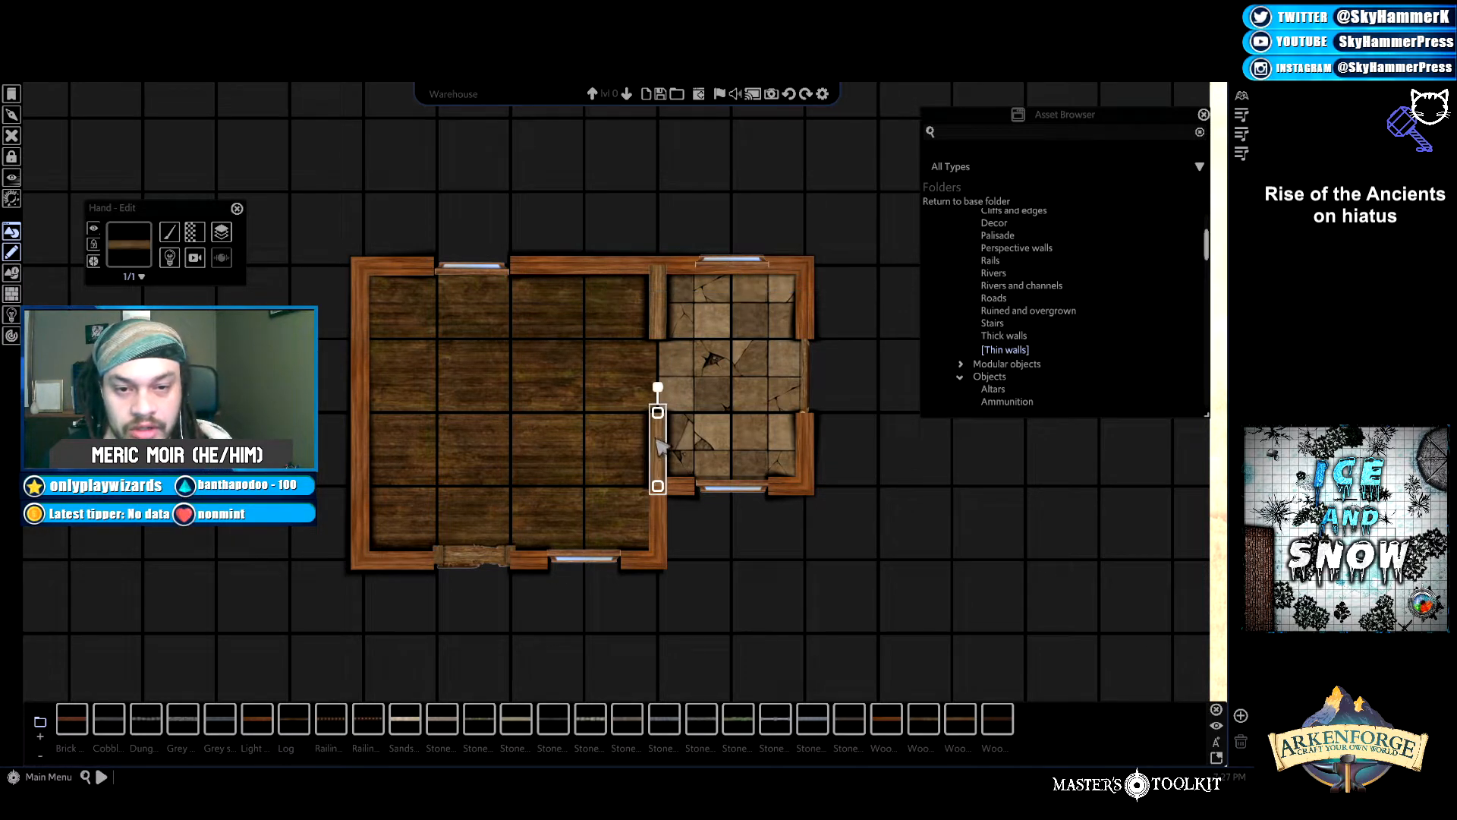
pyautogui.click(660, 523)
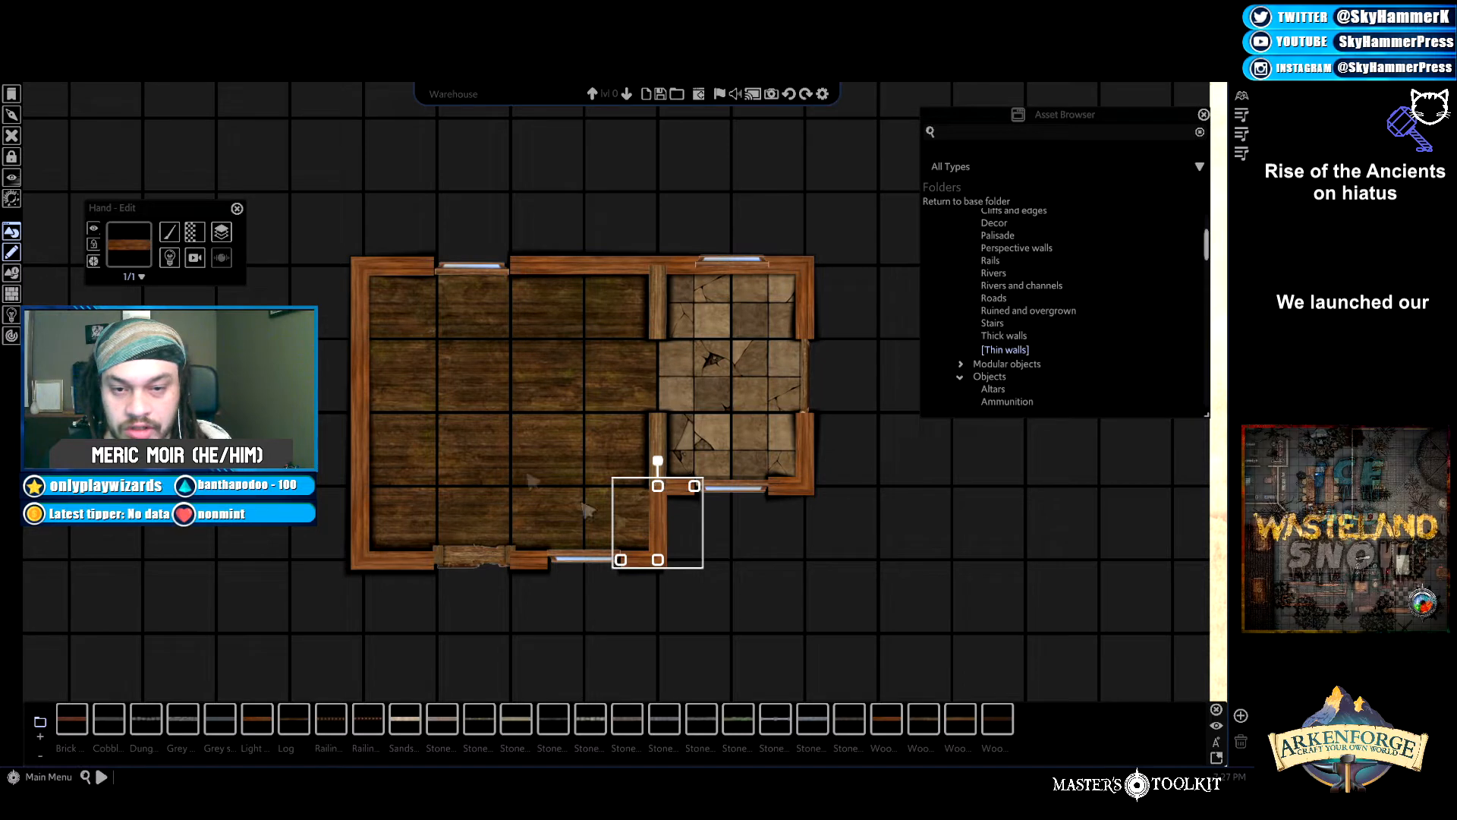
pyautogui.click(221, 232)
pyautogui.moveTo(244, 240)
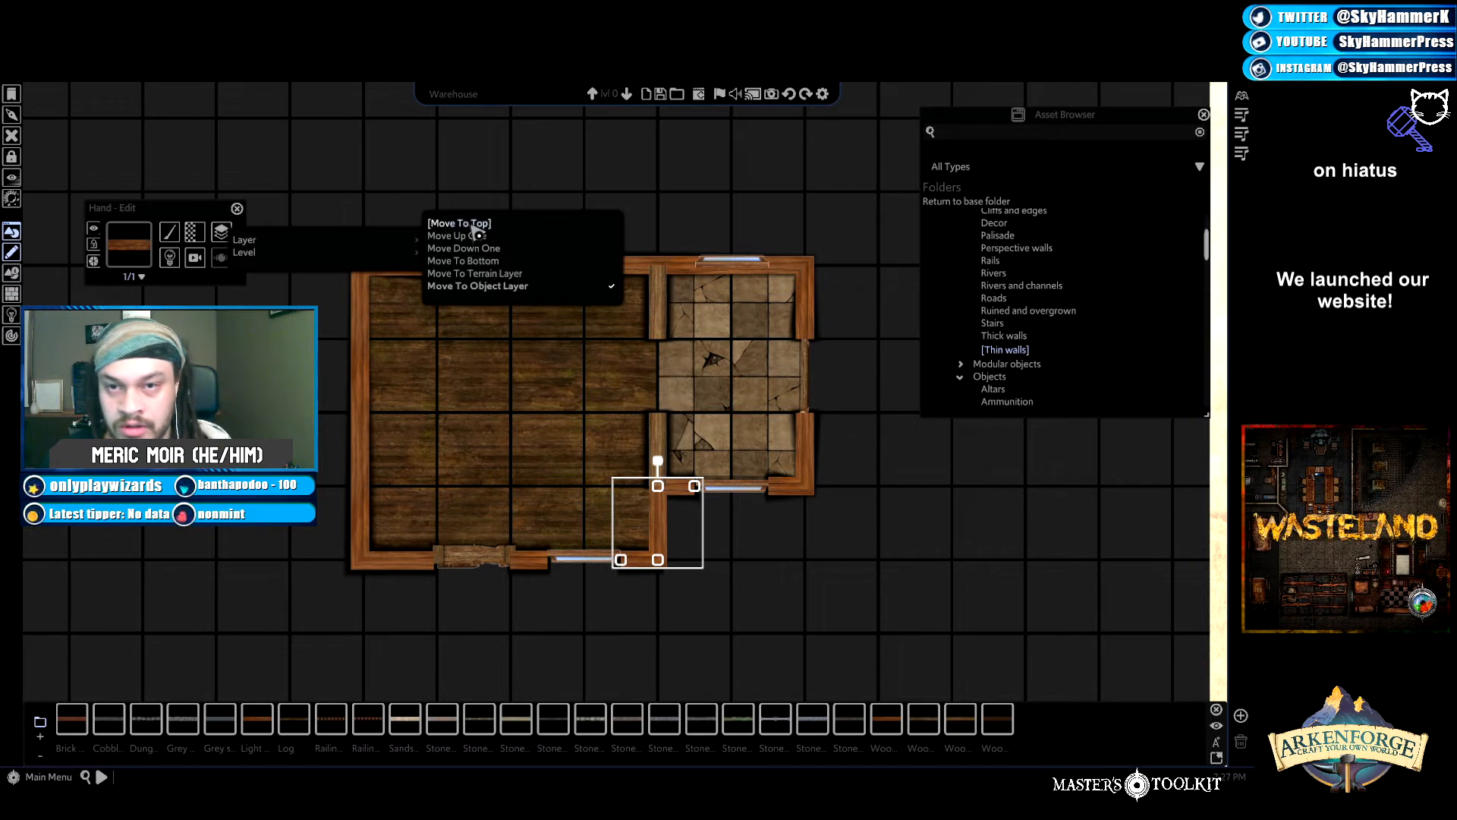
# Move the upper segment of the dividing wall down one in the layer order.
pyautogui.click(645, 266)
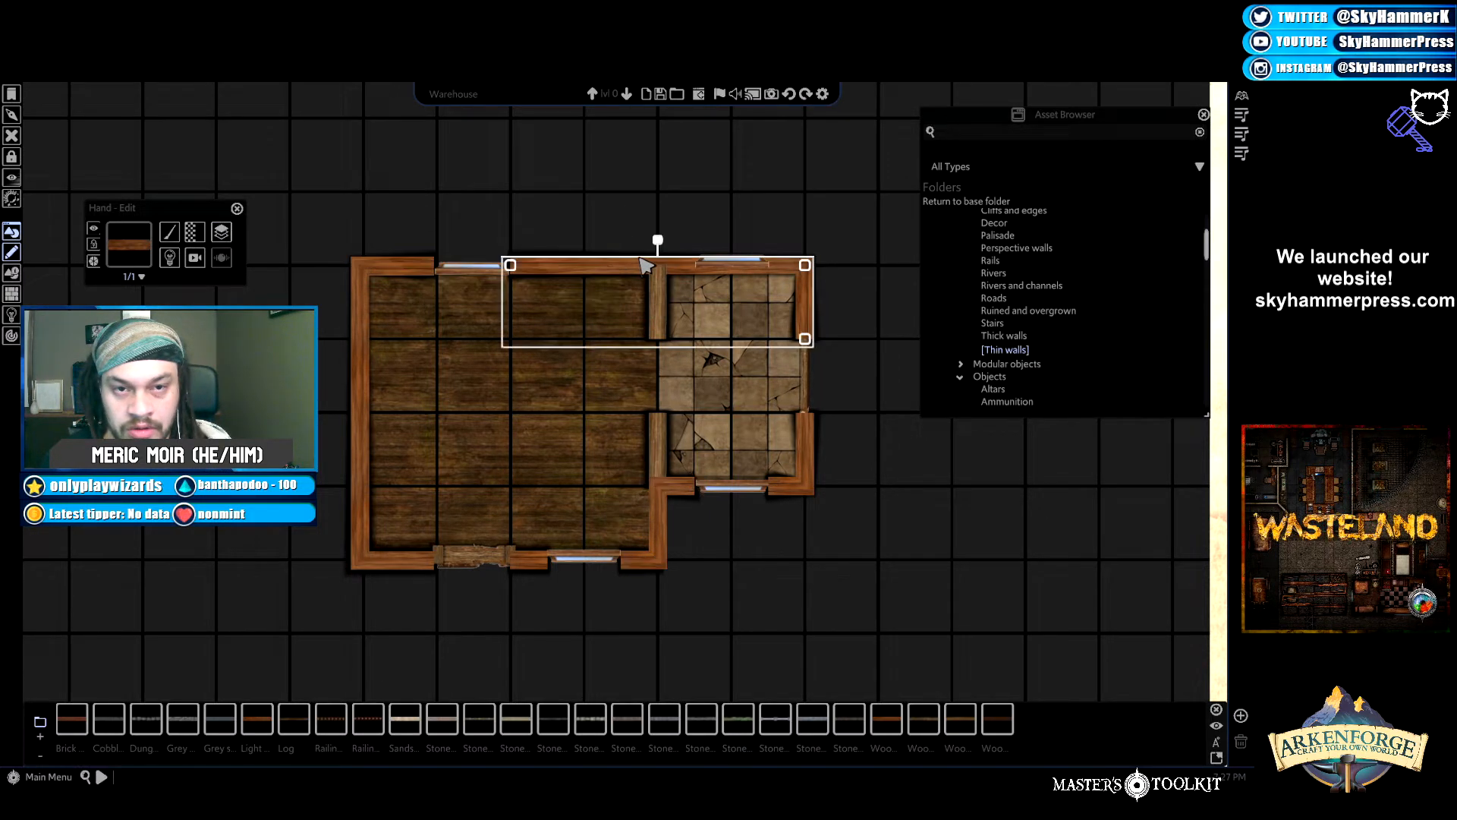
pyautogui.click(557, 283)
pyautogui.click(558, 277)
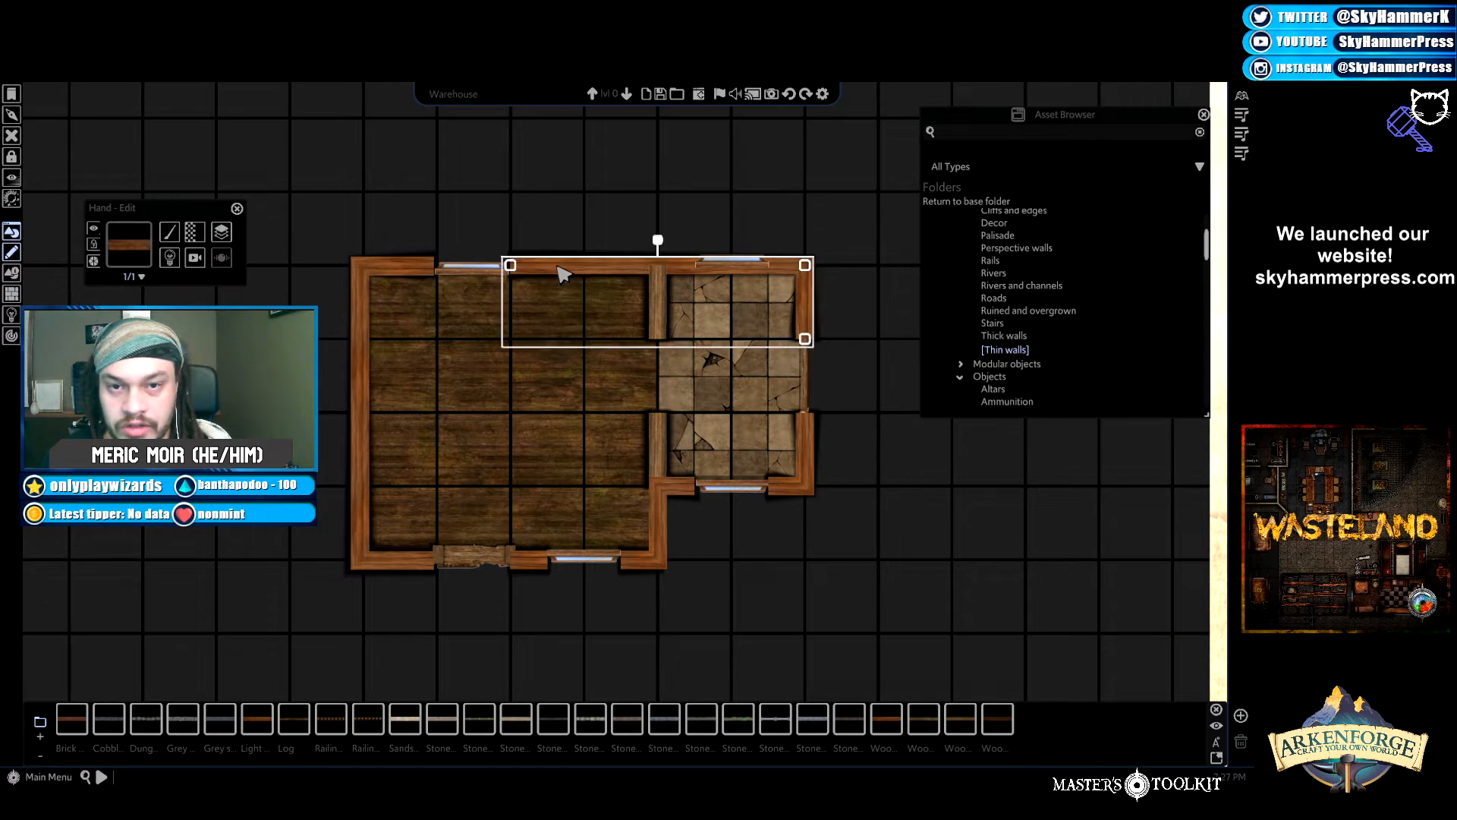
pyautogui.click(665, 304)
pyautogui.click(220, 232)
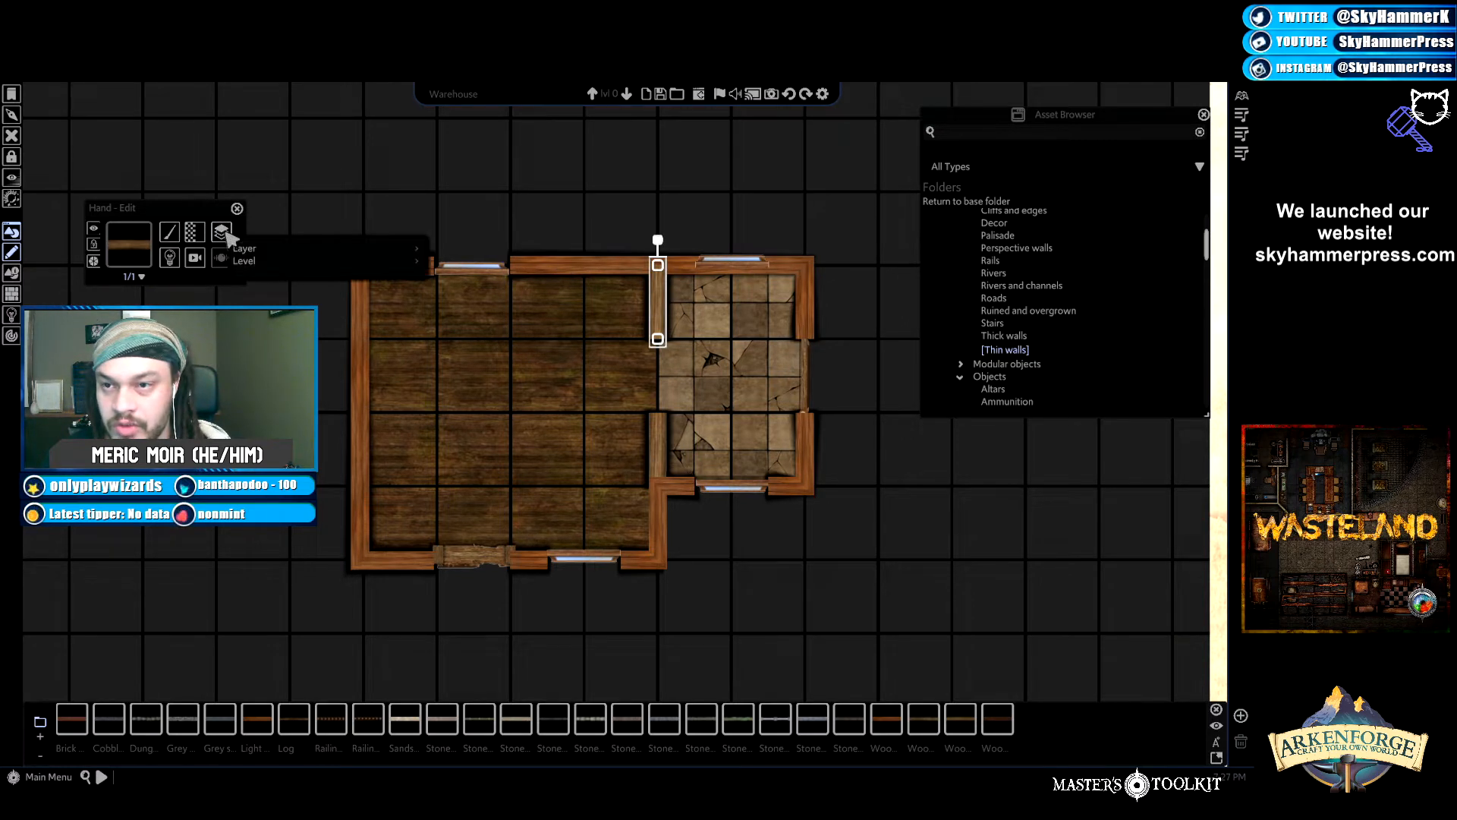
pyautogui.moveTo(391, 257)
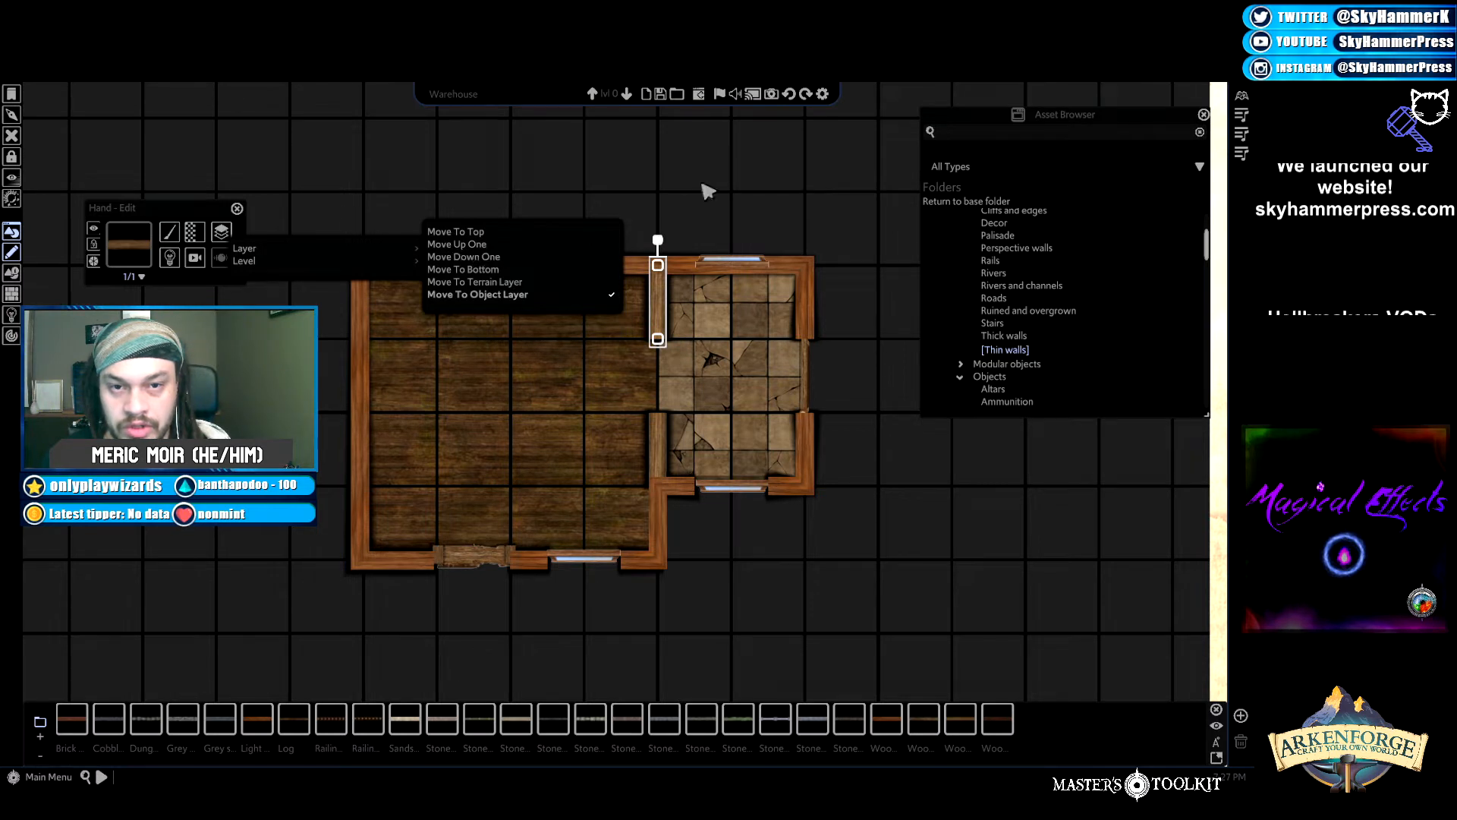
pyautogui.click(475, 260)
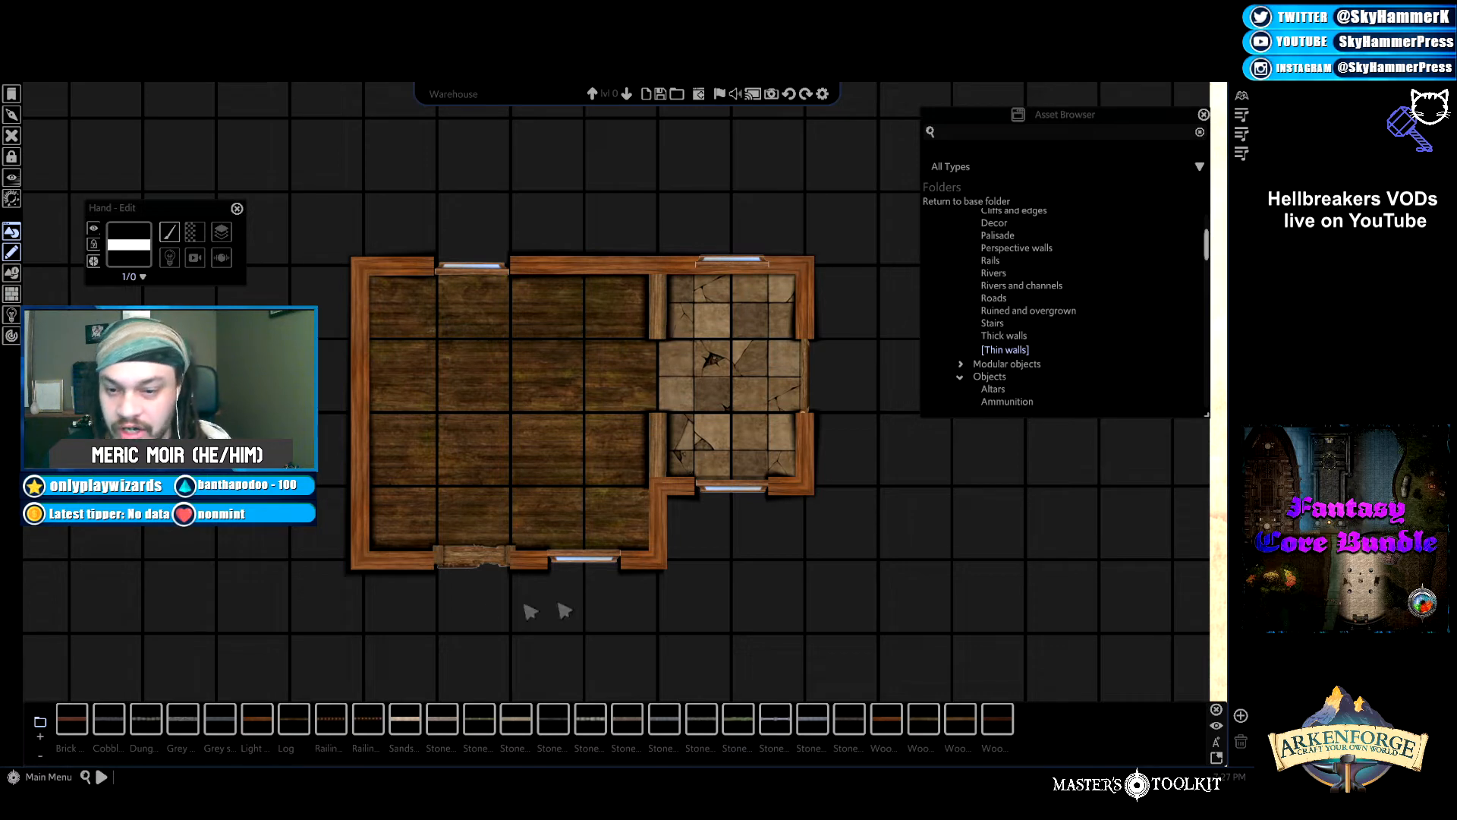
# Delete the upper segment of the dividing wall.
pyautogui.click(662, 315)
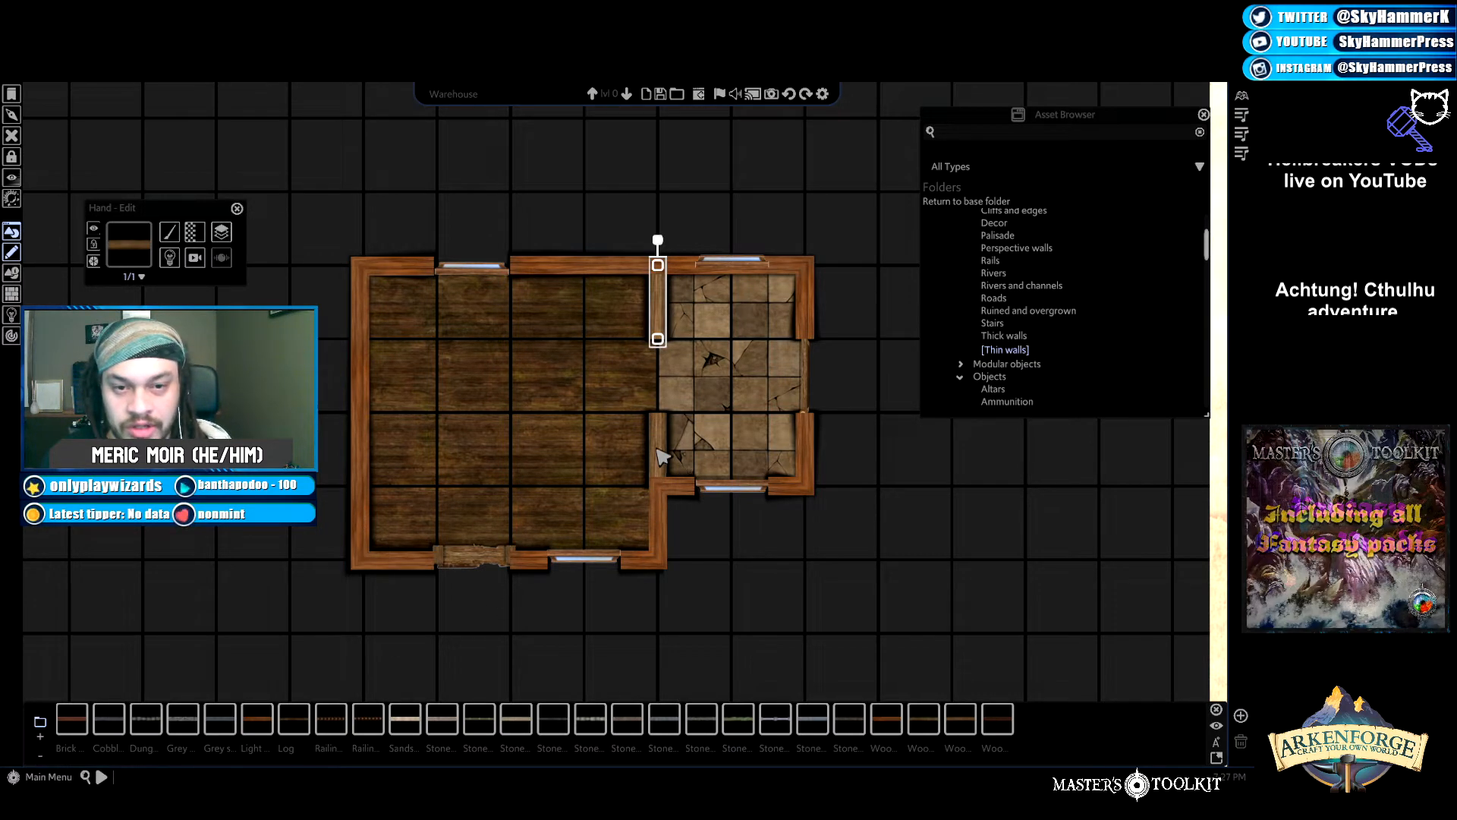
pyautogui.press('Delete')
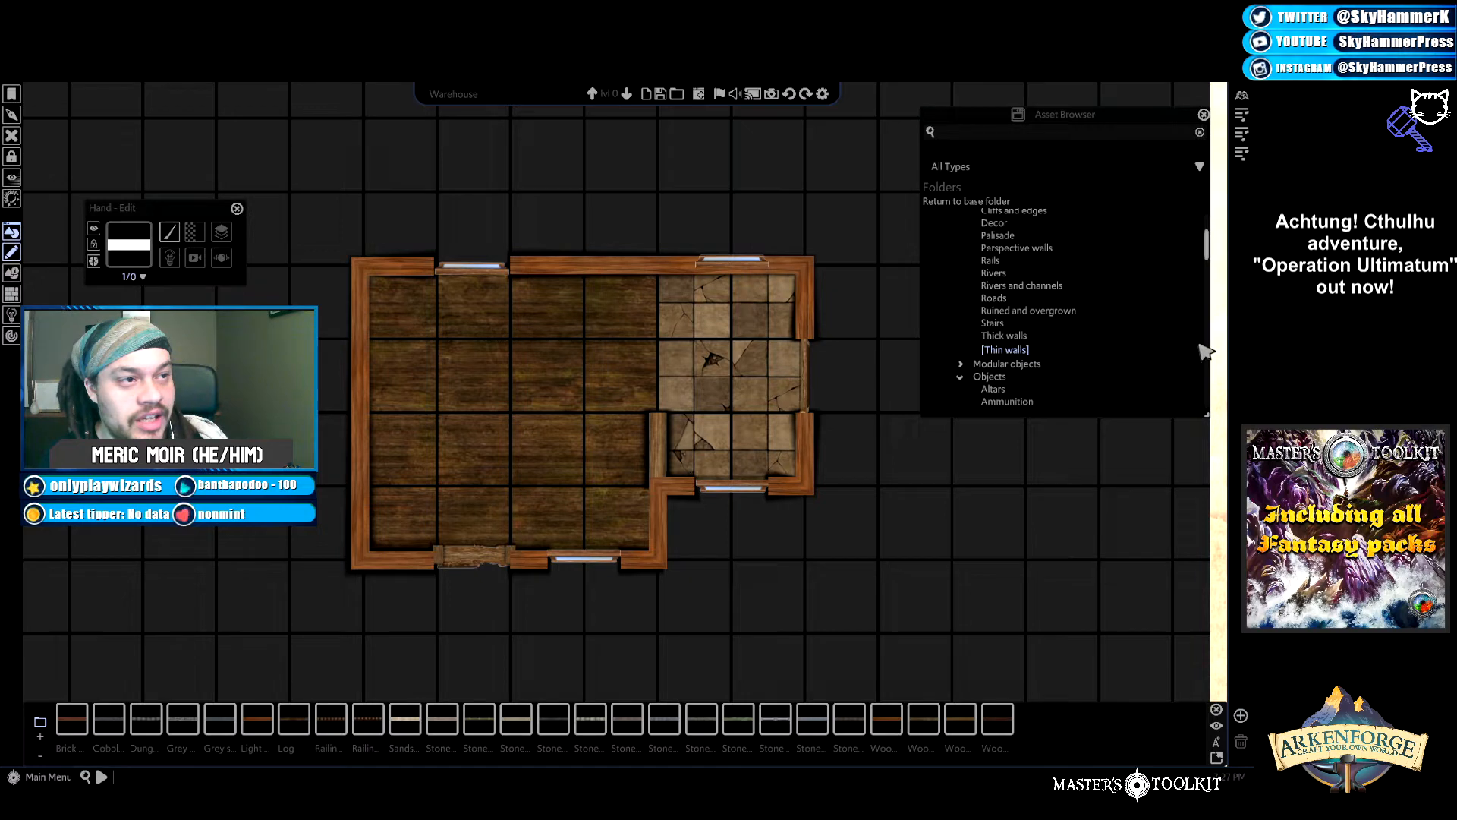
pyautogui.click(735, 265)
pyautogui.click(486, 270)
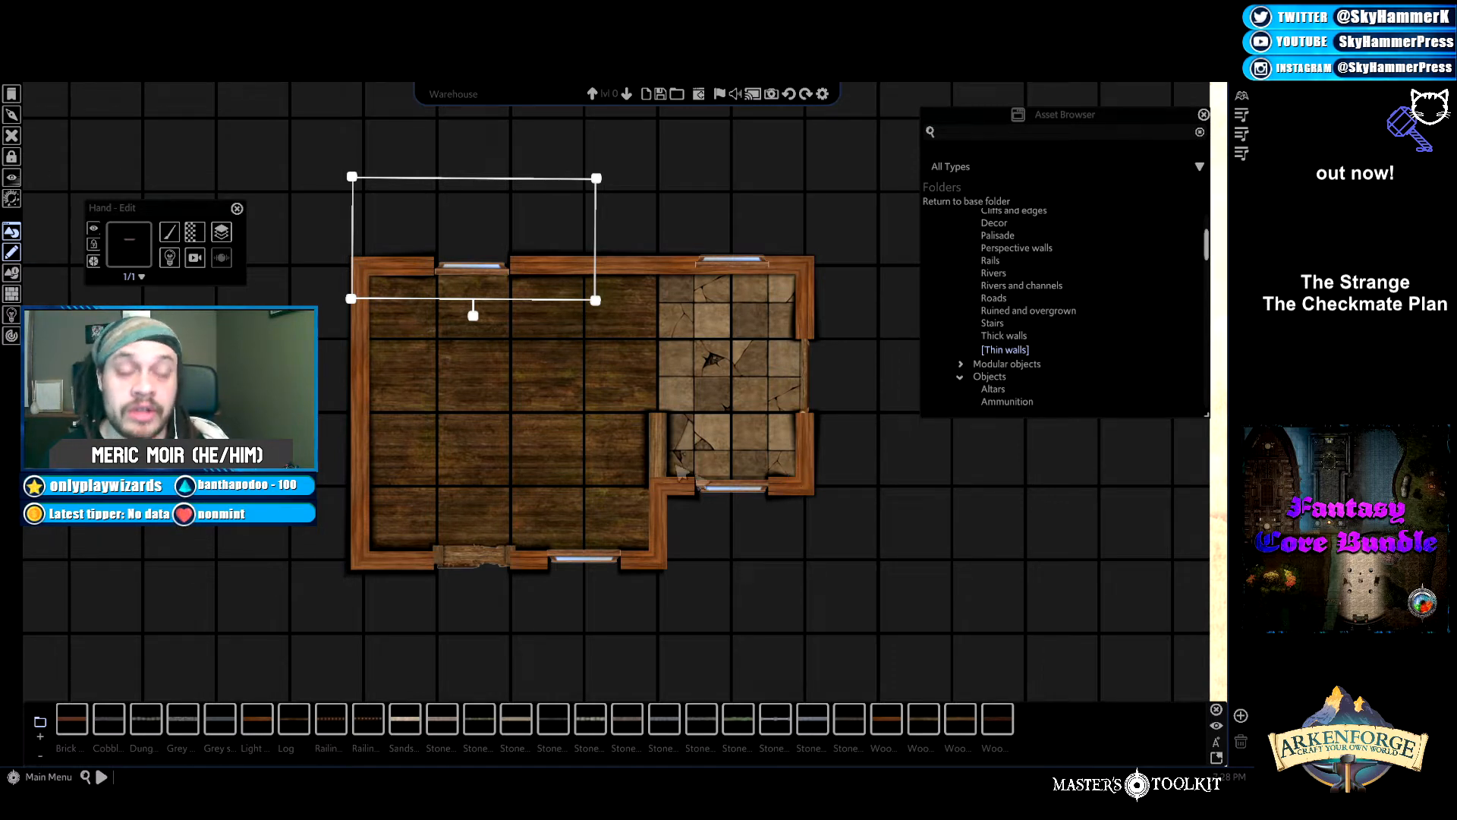
pyautogui.click(660, 431)
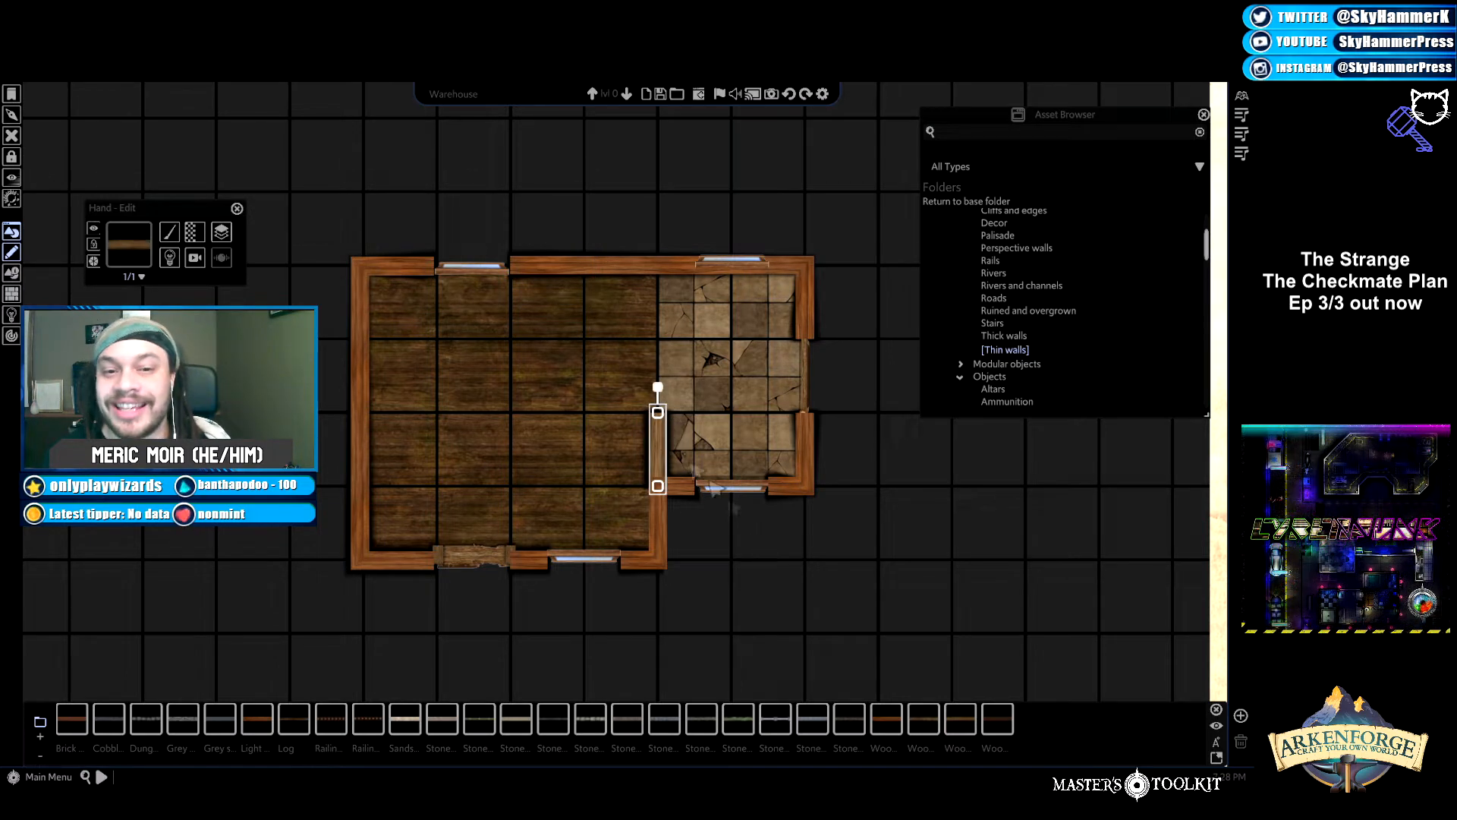
pyautogui.click(763, 560)
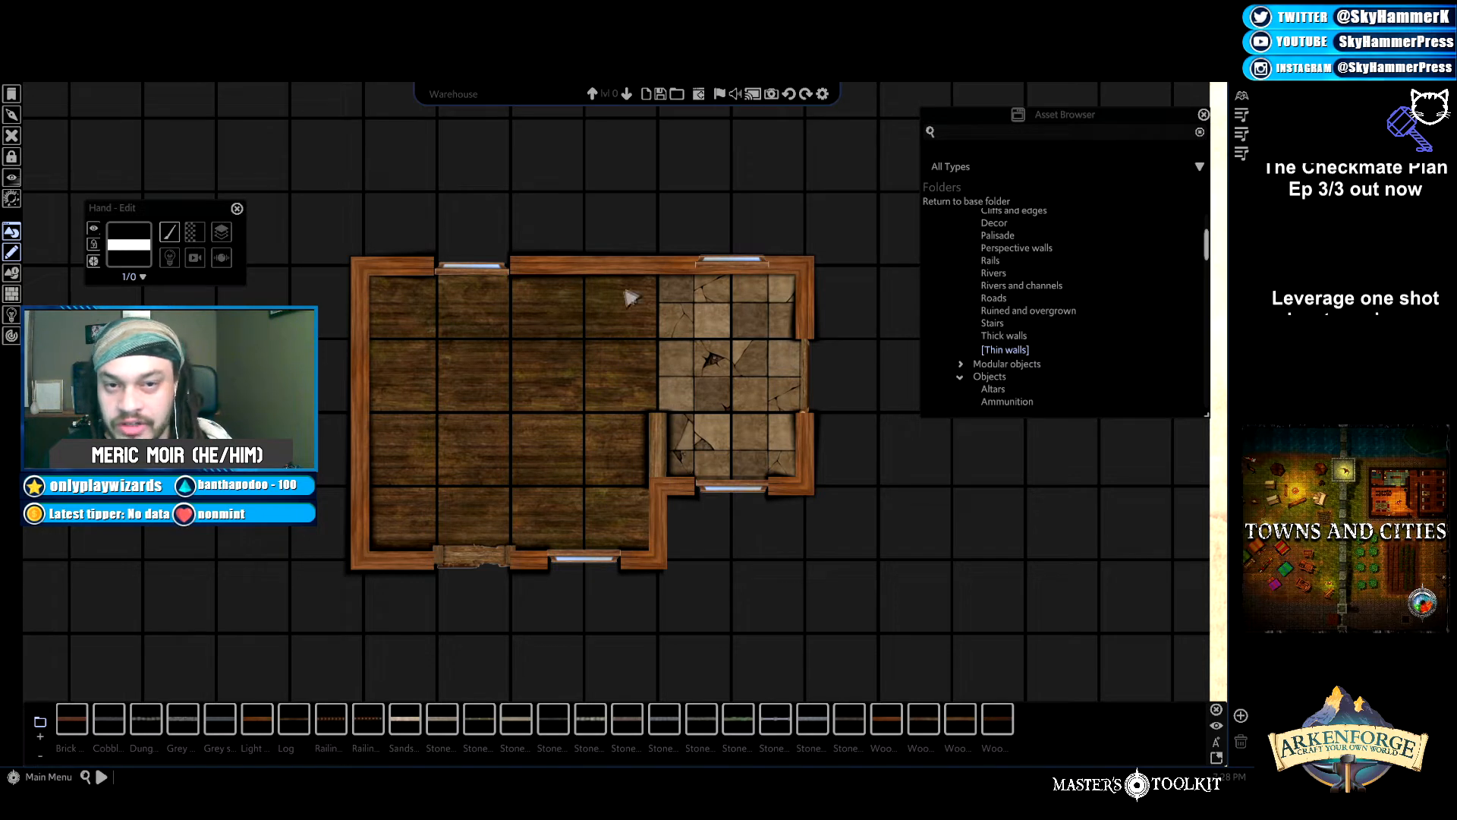
# Draw a one-square upper dividing wall segment as a polygon line, reusing the asset of the upper outer wall.
pyautogui.click(805, 298)
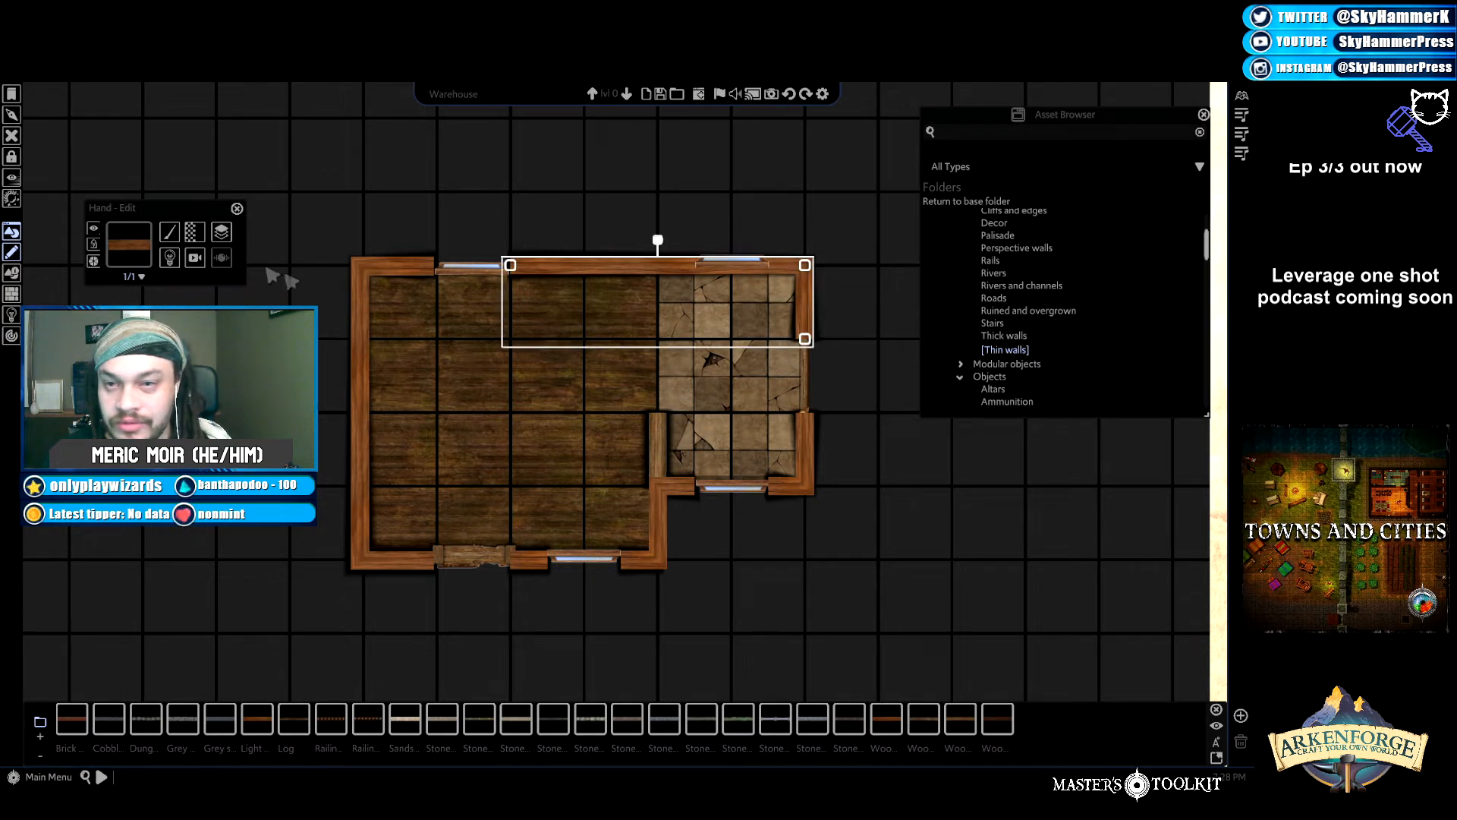
pyautogui.click(150, 246)
pyautogui.moveTo(227, 250)
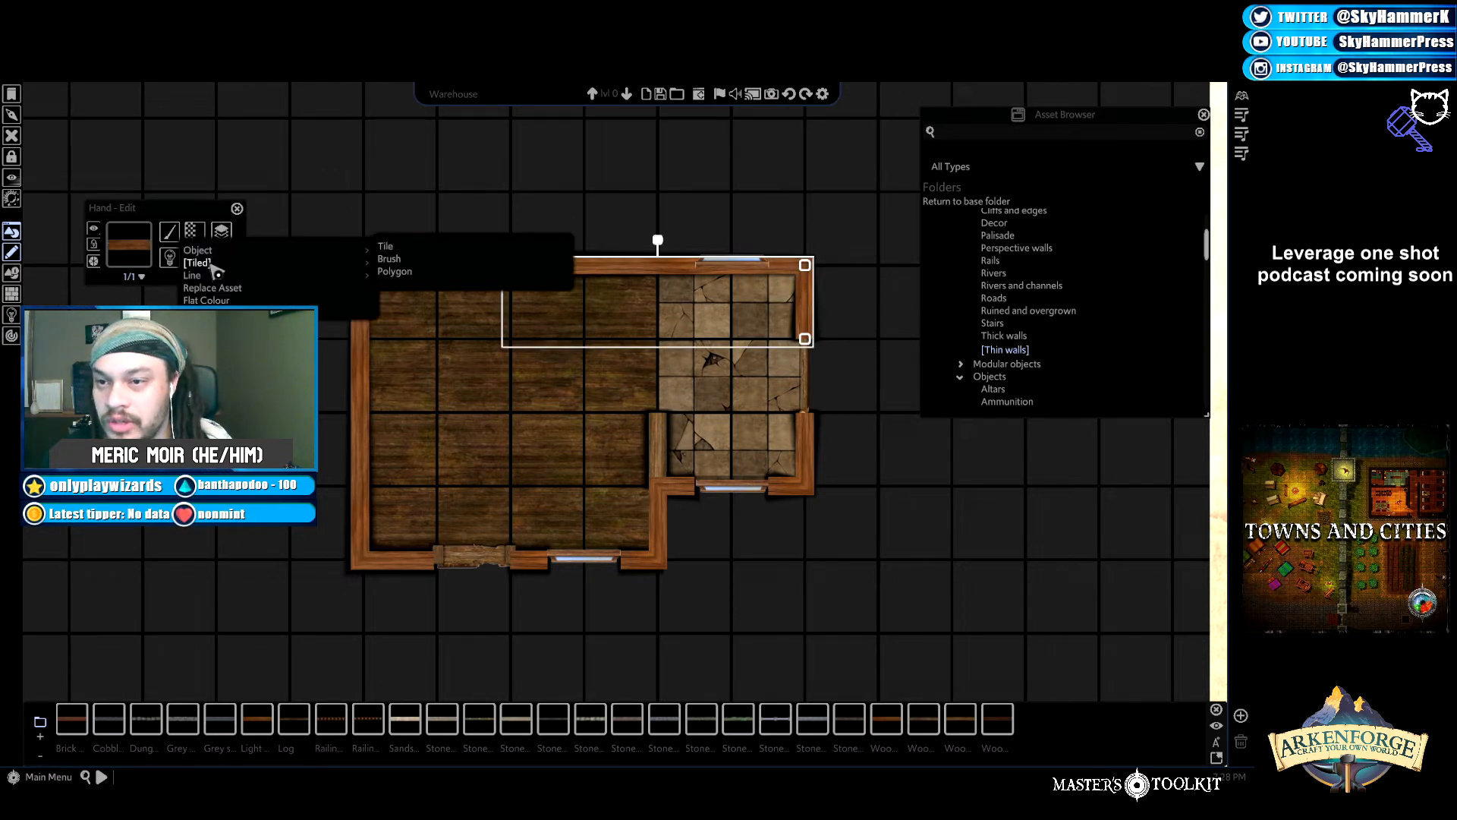
pyautogui.moveTo(292, 275)
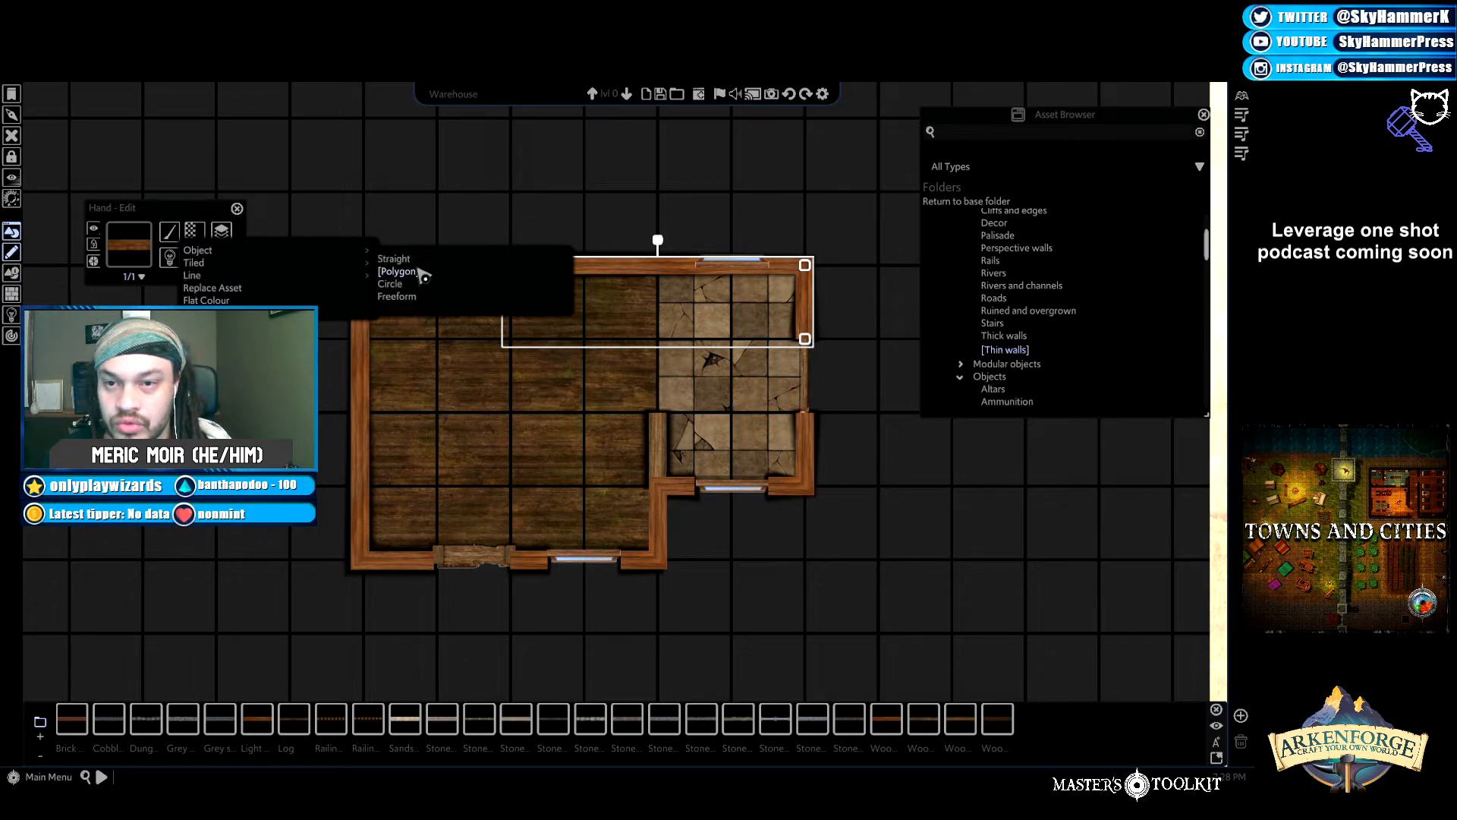
pyautogui.click(414, 276)
pyautogui.click(660, 276)
pyautogui.rightClick(658, 342)
pyautogui.rightClick(655, 302)
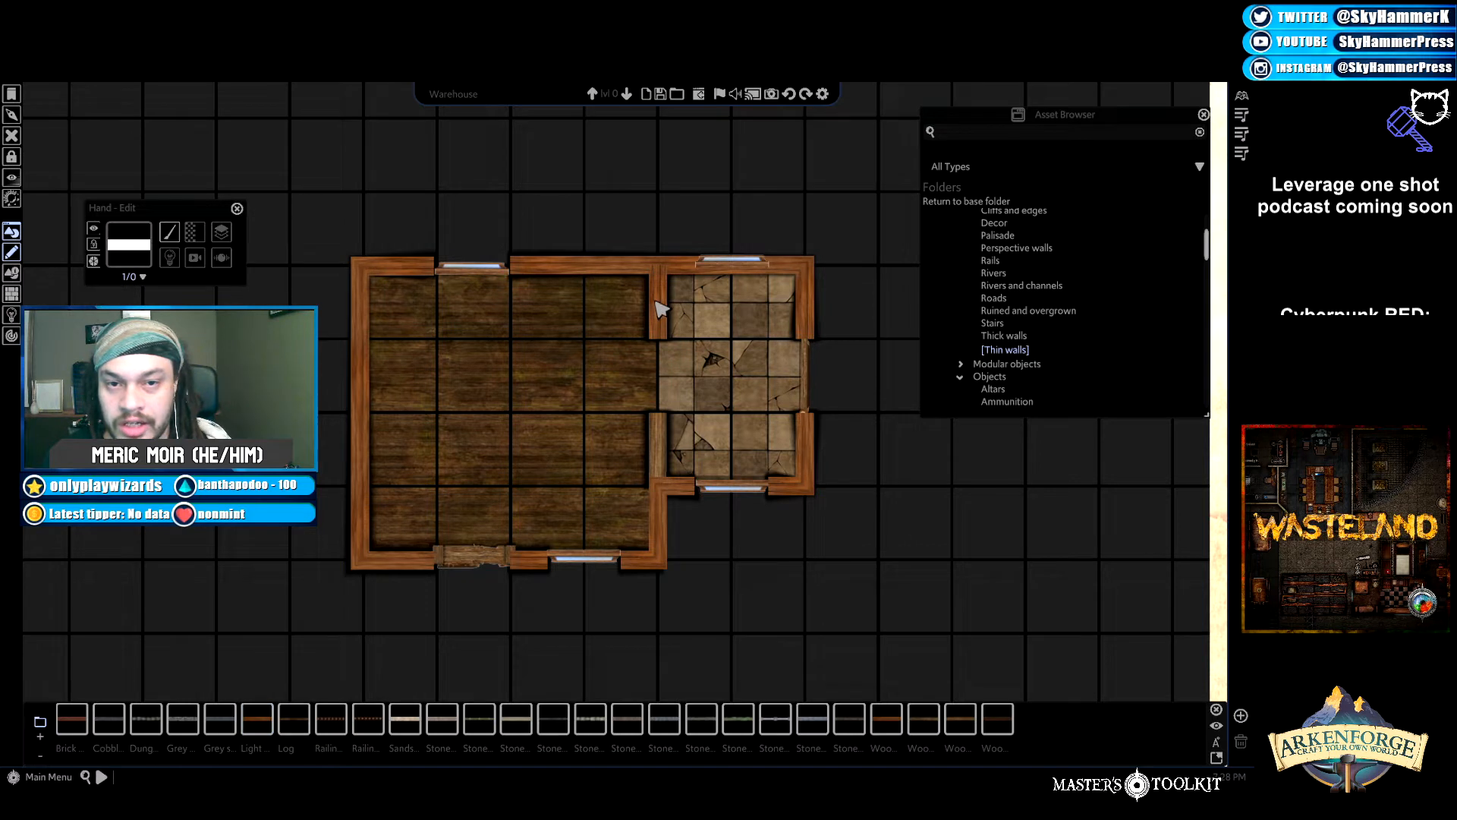
# Move the newly drawn upper dividing wall segment down one in the layer order.
pyautogui.click(657, 304)
pyautogui.click(221, 231)
pyautogui.moveTo(238, 246)
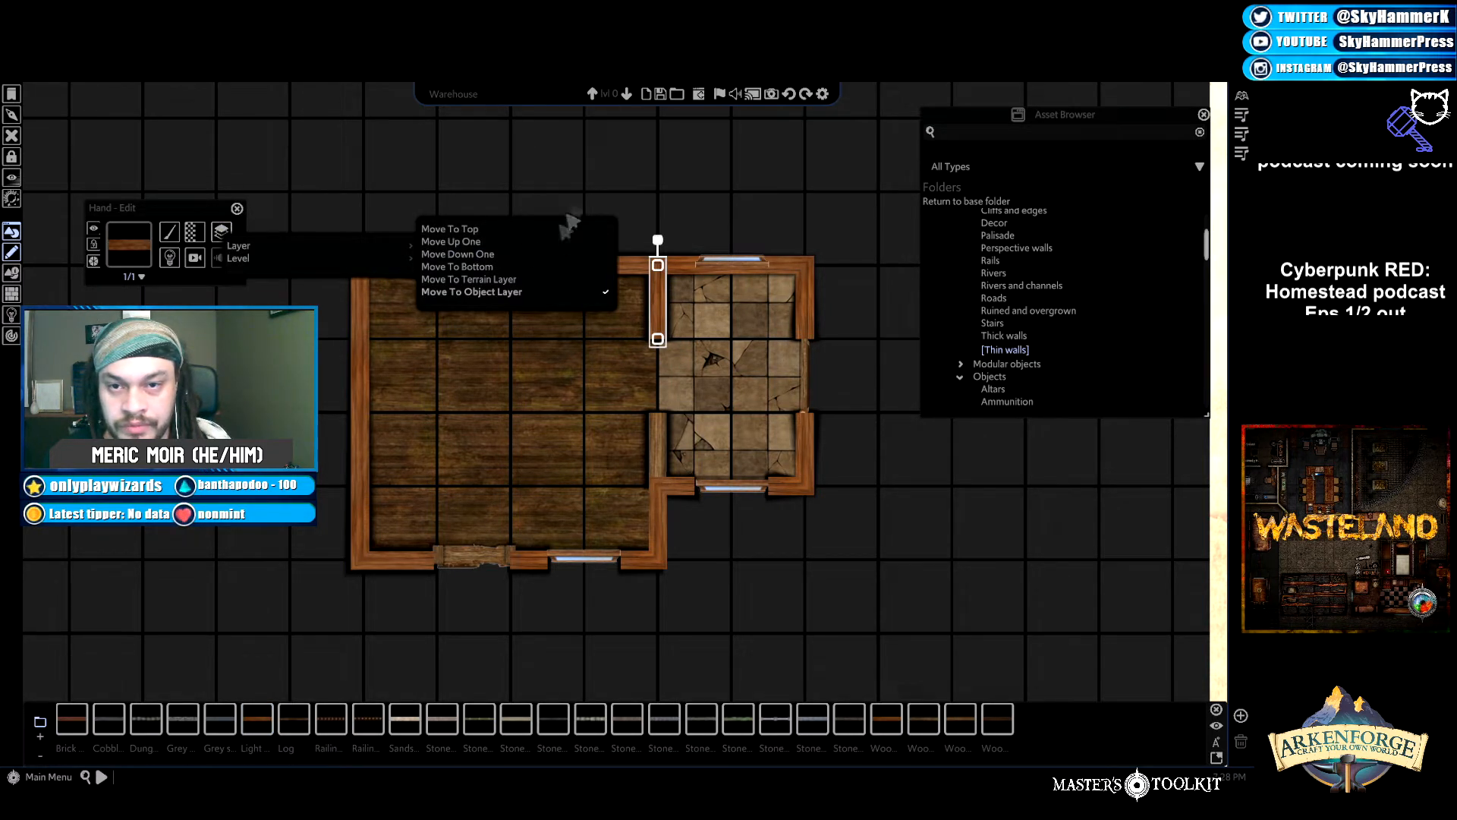
pyautogui.rightClick(774, 216)
pyautogui.click(658, 291)
pyautogui.rightClick(658, 292)
pyautogui.click(658, 295)
pyautogui.rightClick(242, 241)
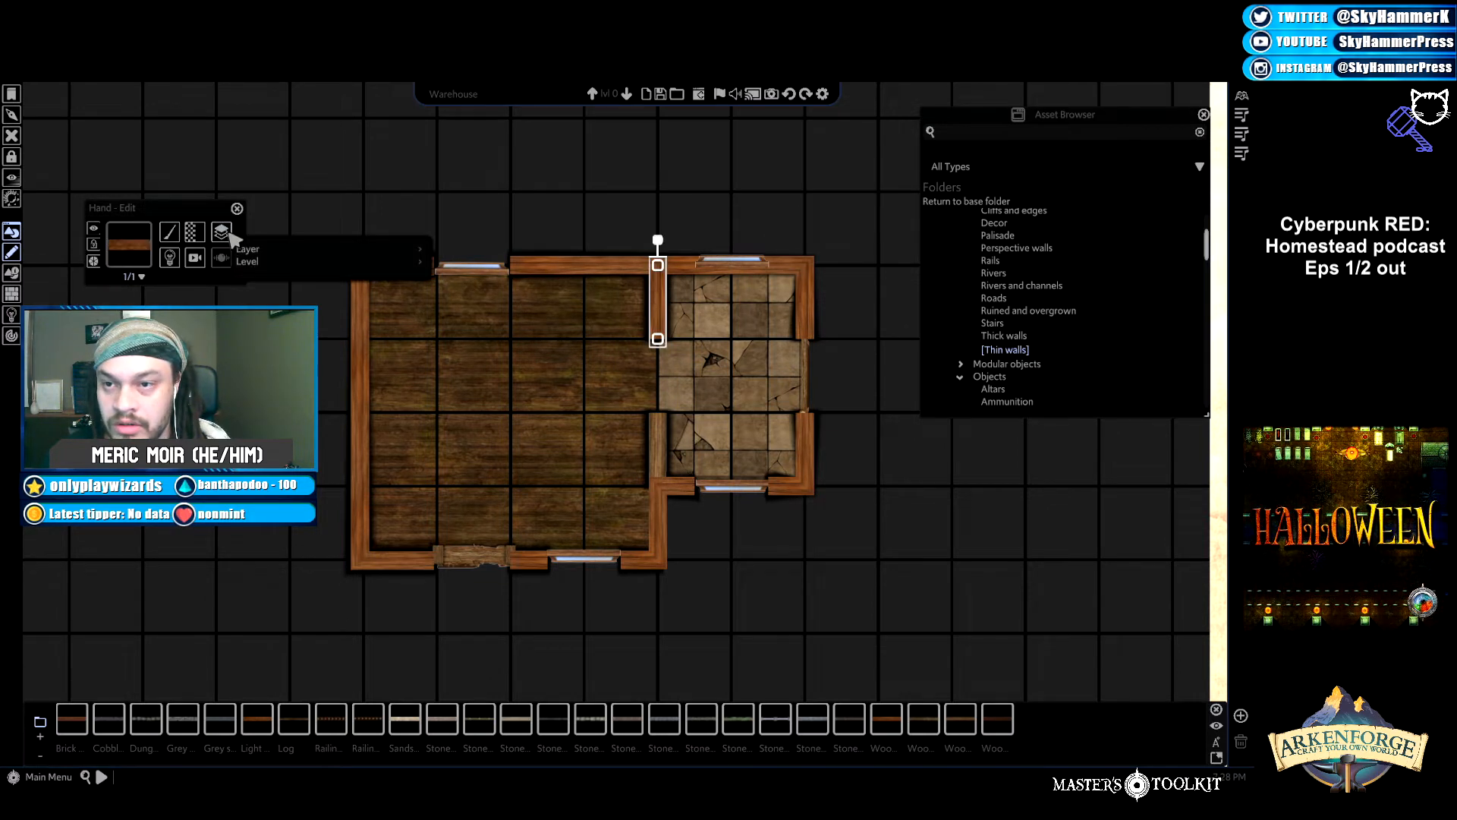
pyautogui.moveTo(247, 249)
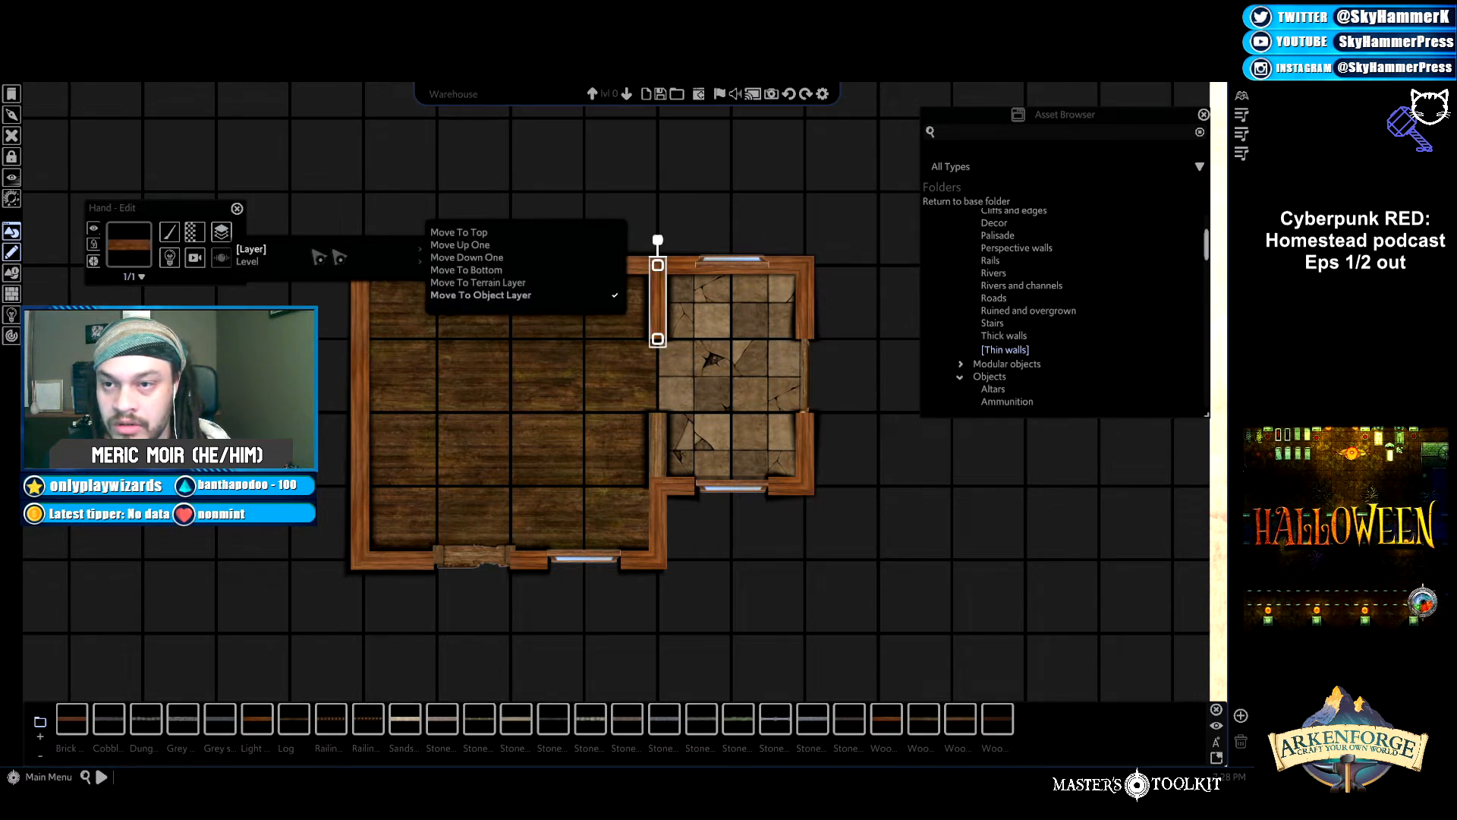
pyautogui.click(486, 257)
# Lower the upper dividing wall segment by one more place in the layer order.
pyautogui.click(658, 295)
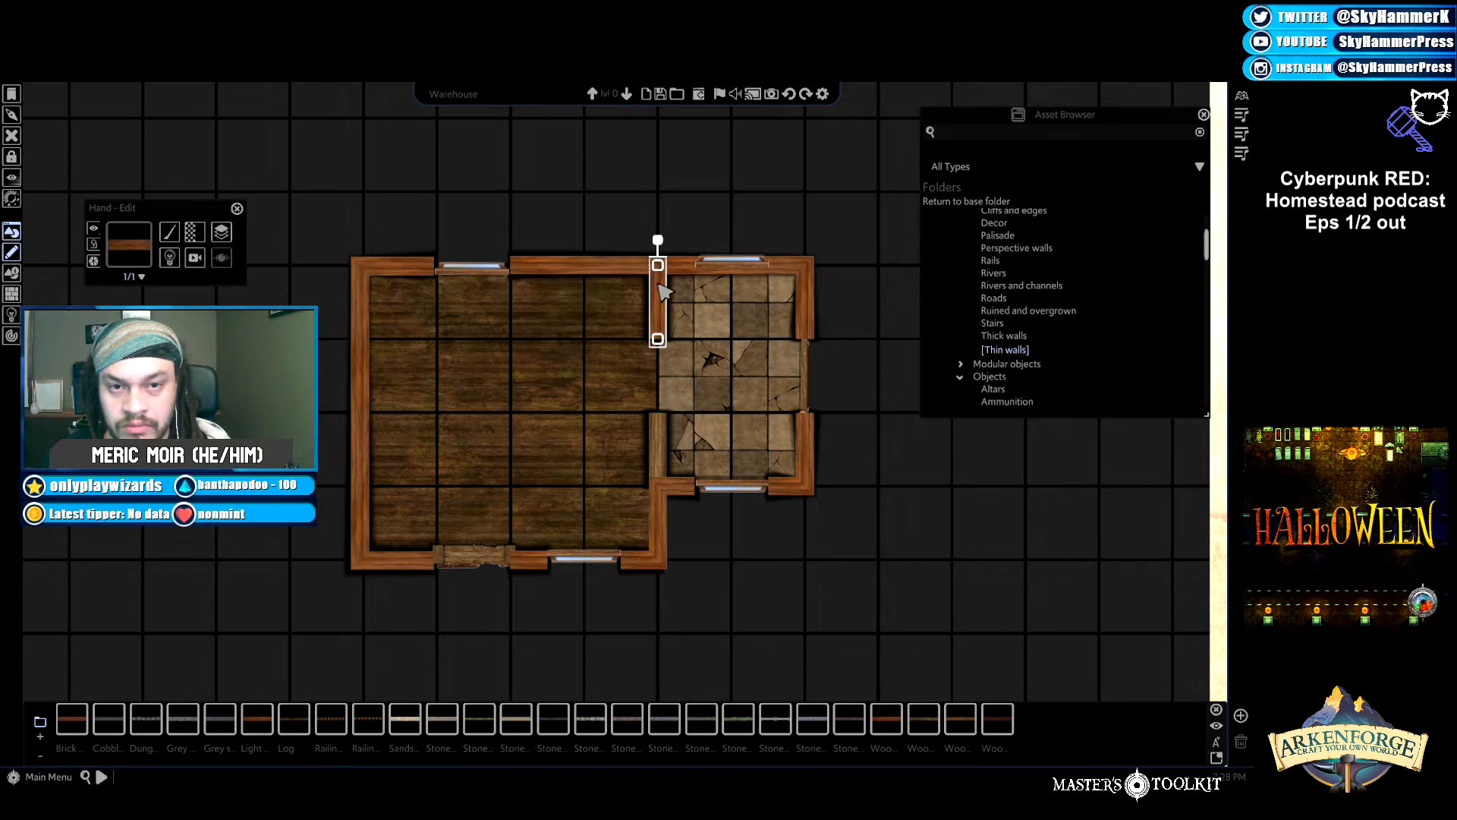
pyautogui.rightClick(258, 262)
pyautogui.moveTo(288, 262)
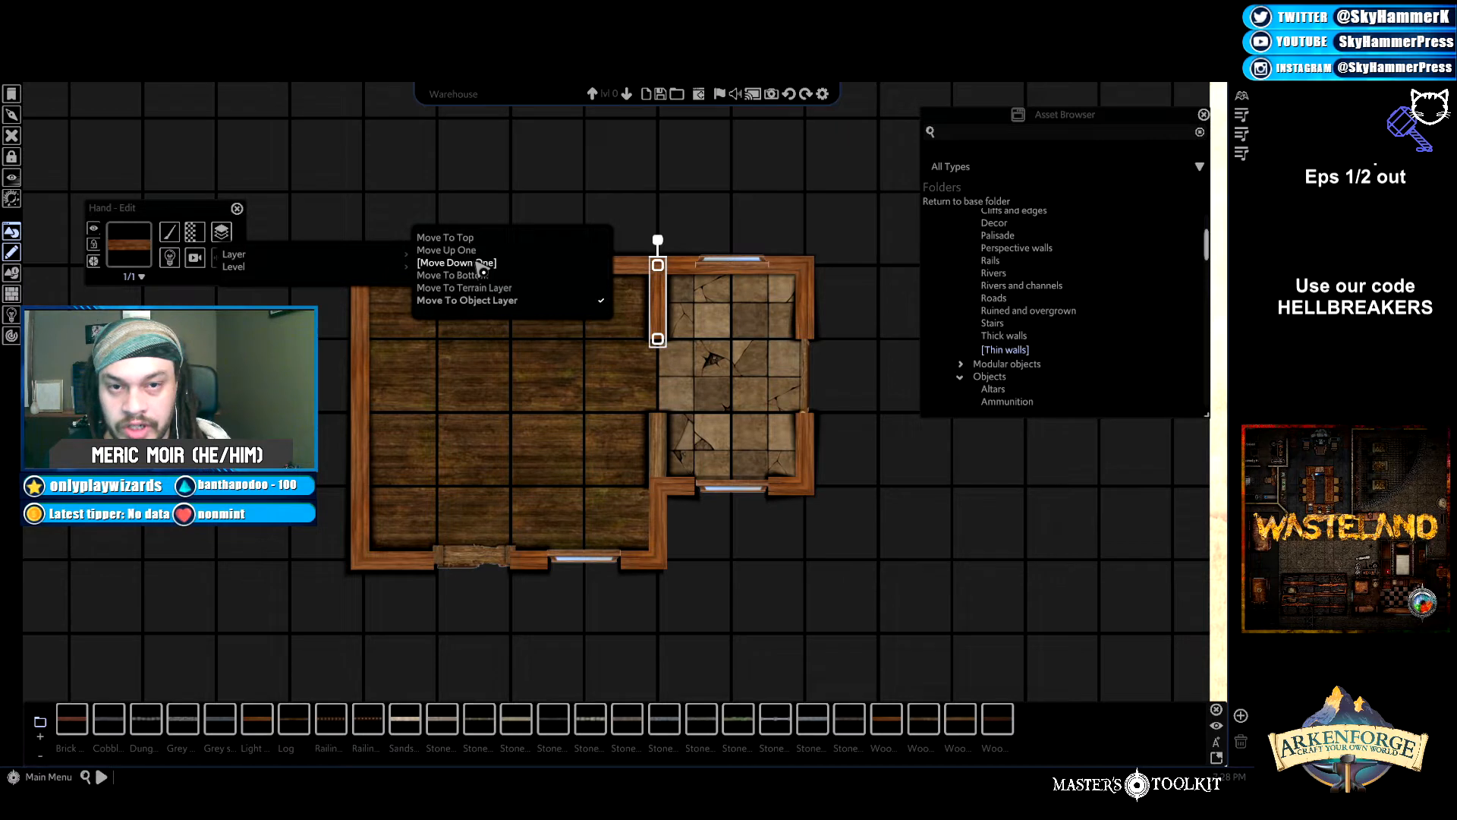
pyautogui.click(480, 263)
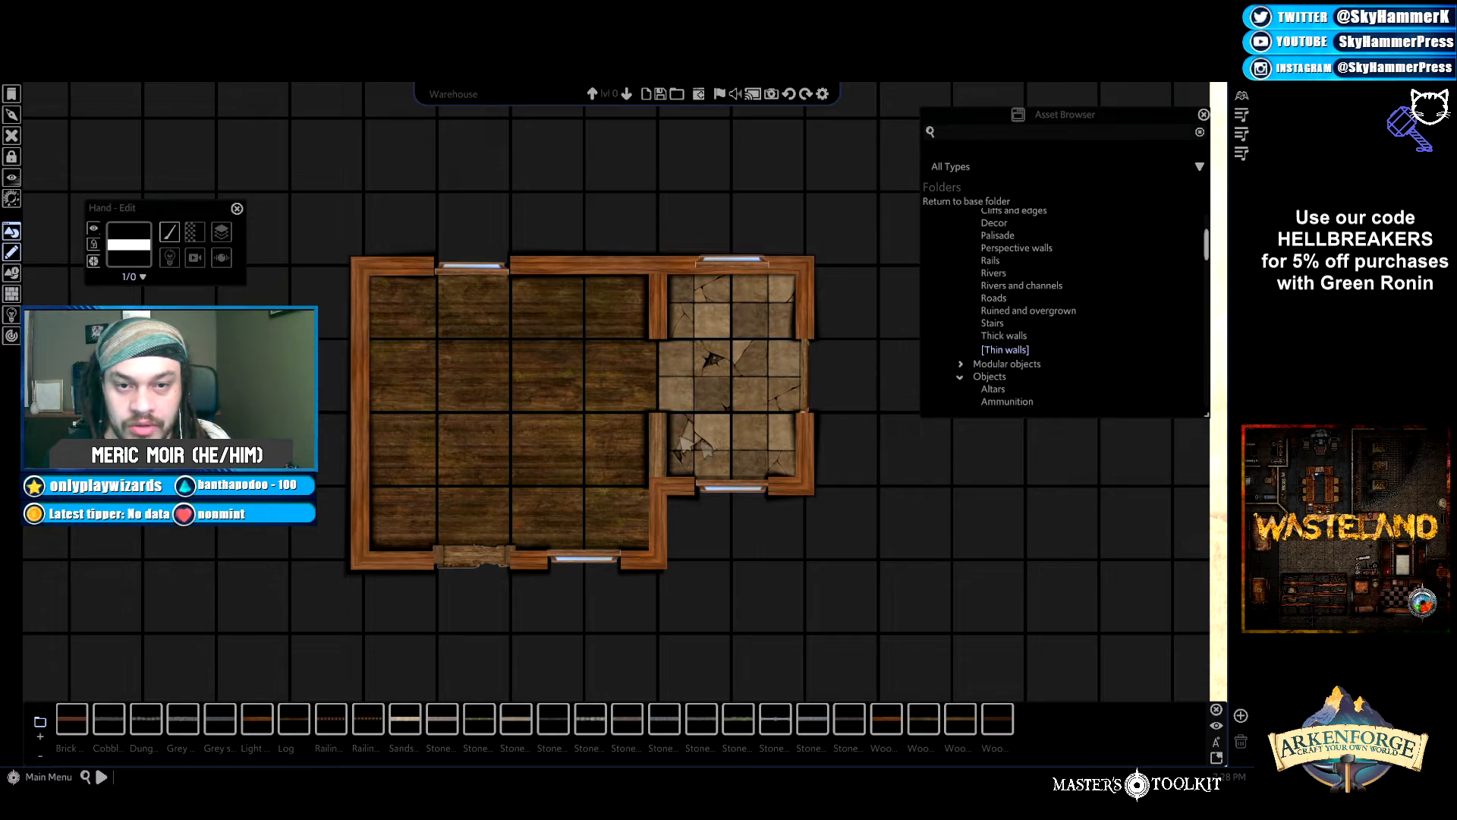
# Compare the building's layout with the reference map showing the main room and kitchen.
pyautogui.scroll(-2, 1028, 589)
pyautogui.scroll(-2, 987, 539)
pyautogui.scroll(-4, 964, 502)
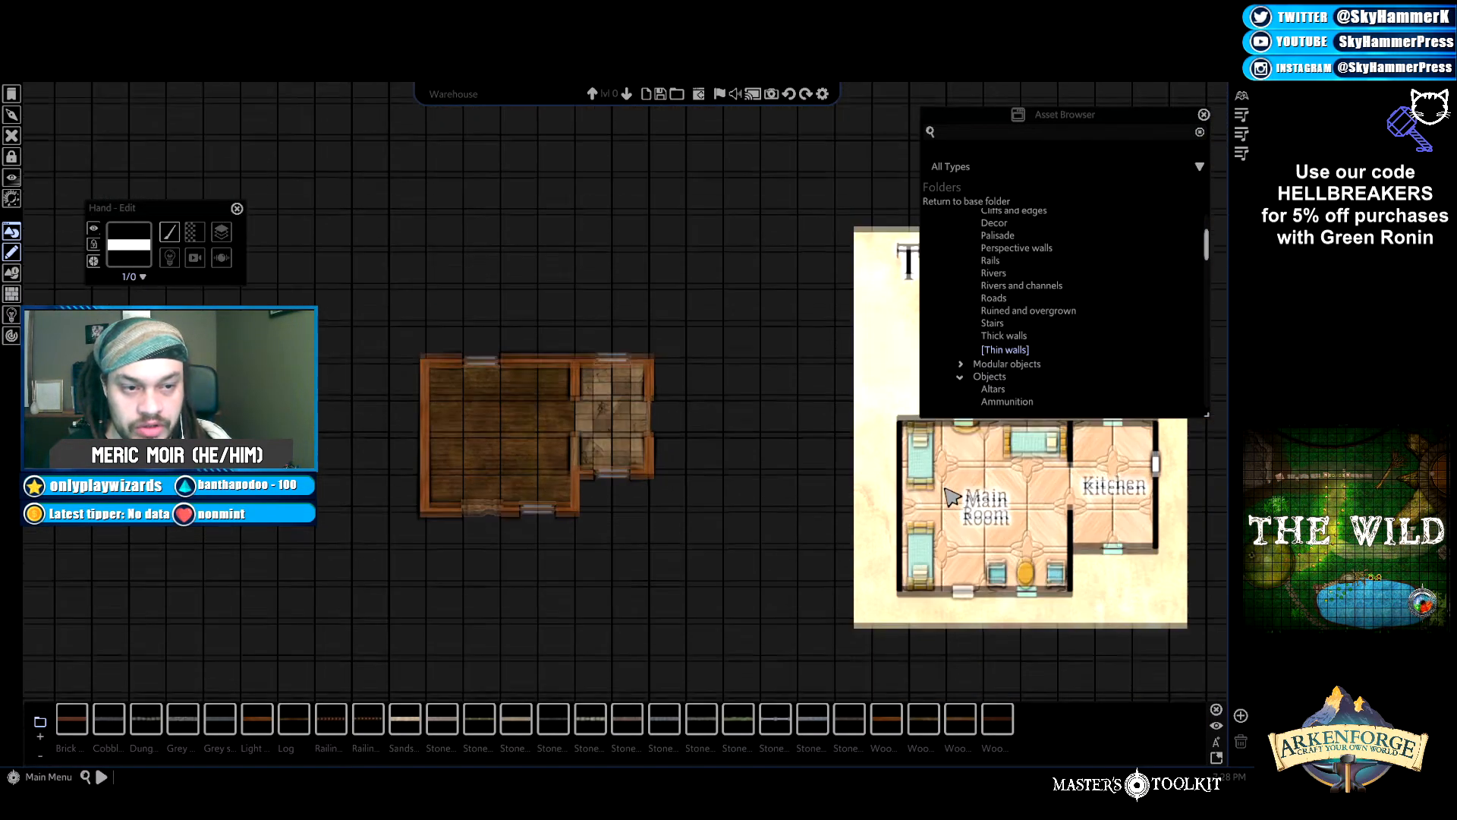
pyautogui.press('w')
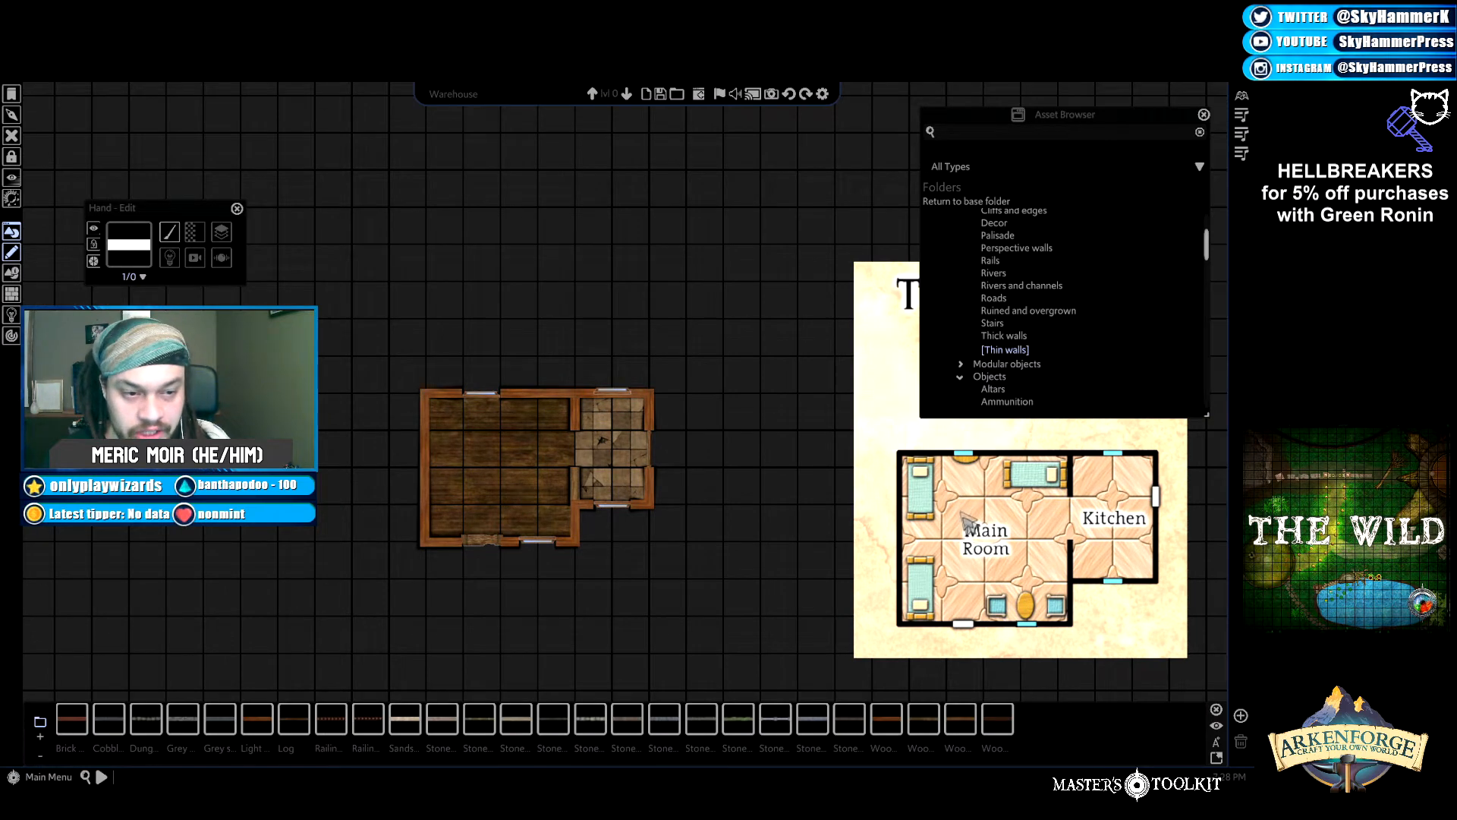
pyautogui.scroll(3, 600, 585)
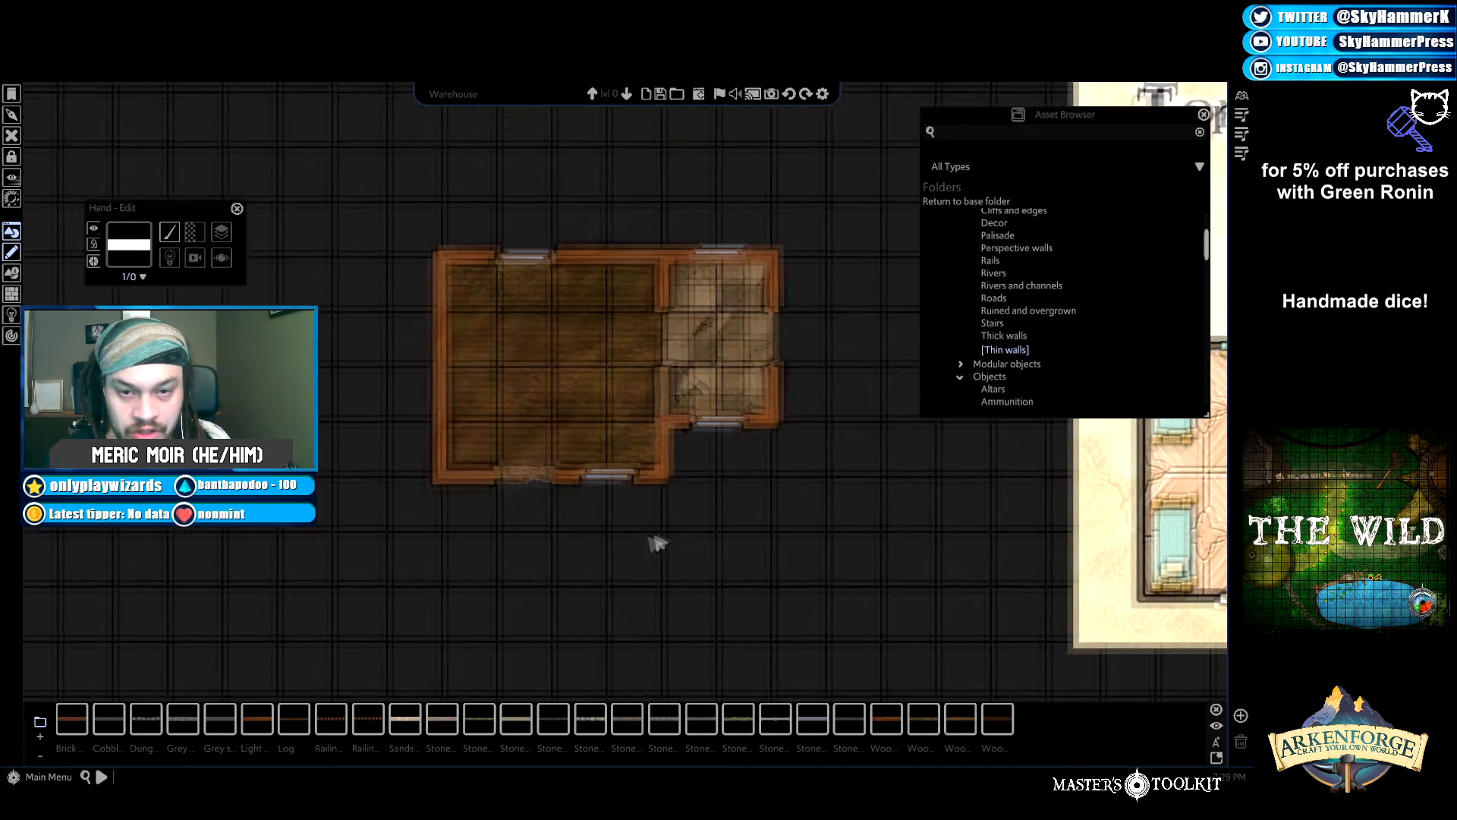
pyautogui.scroll(2, 1092, 283)
pyautogui.scroll(2, 1093, 284)
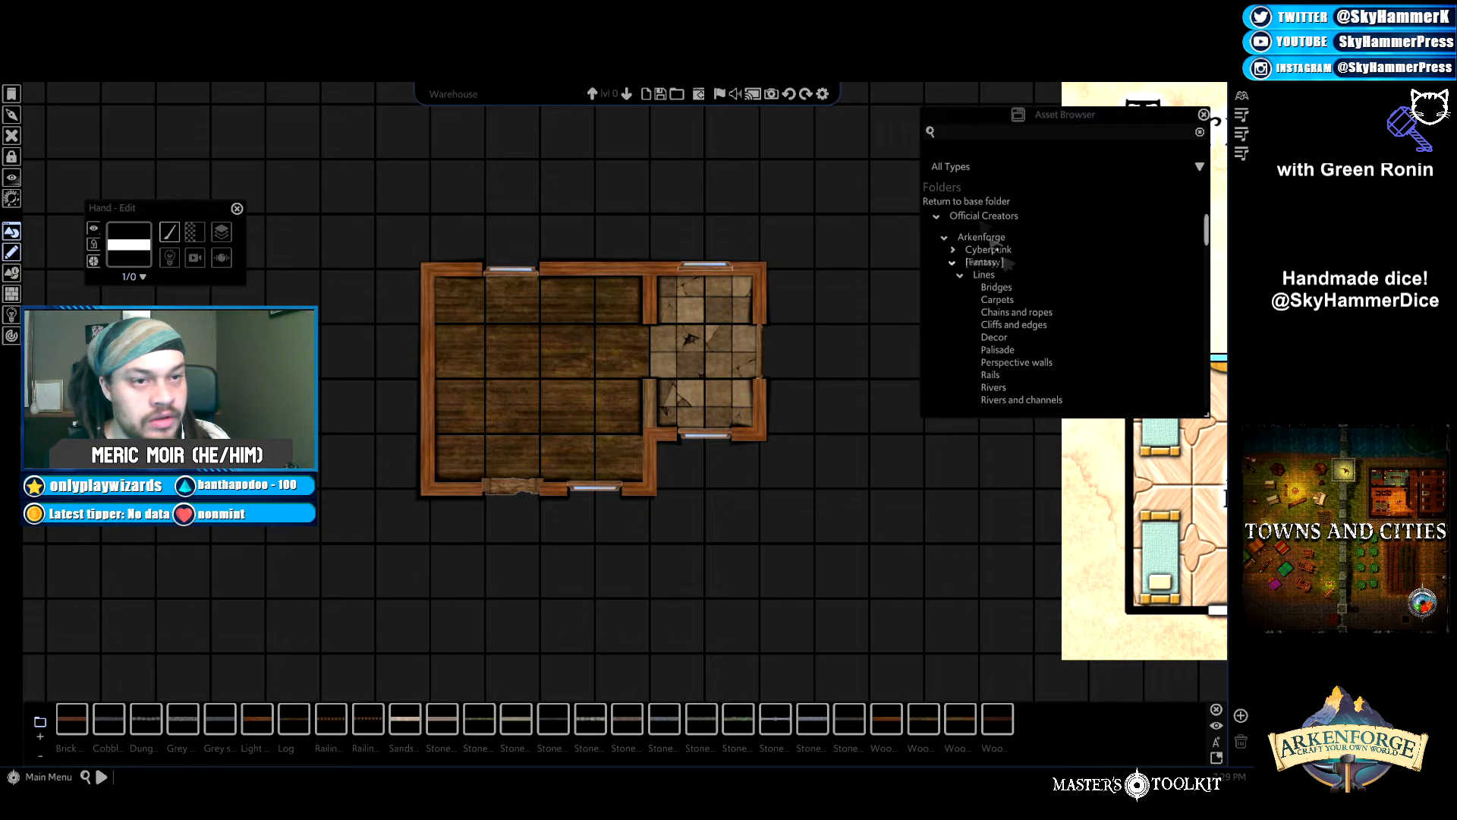
# Browse the Fantasy object assets and examine the available bedrolls.
pyautogui.click(967, 281)
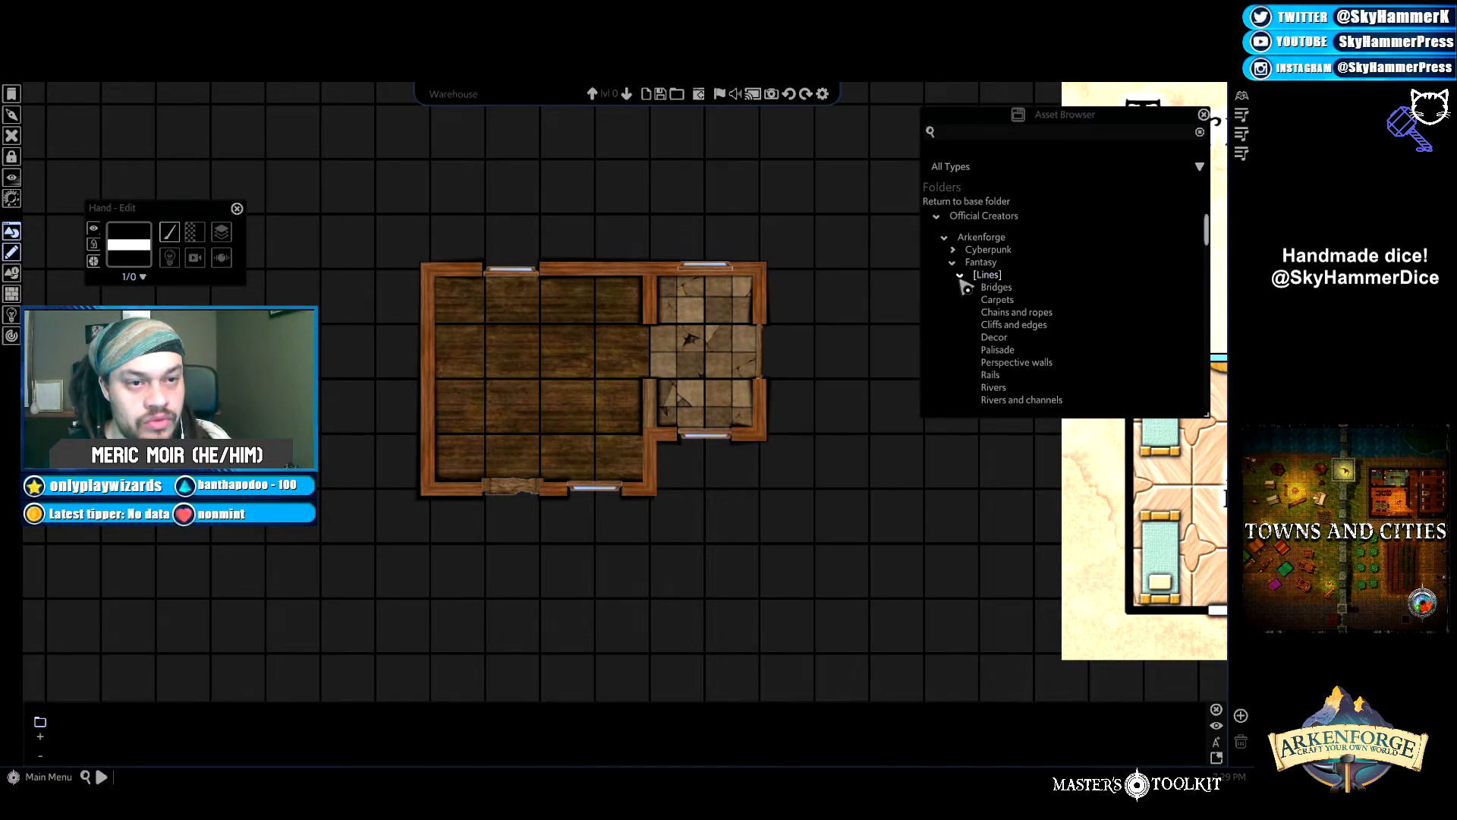
pyautogui.click(962, 274)
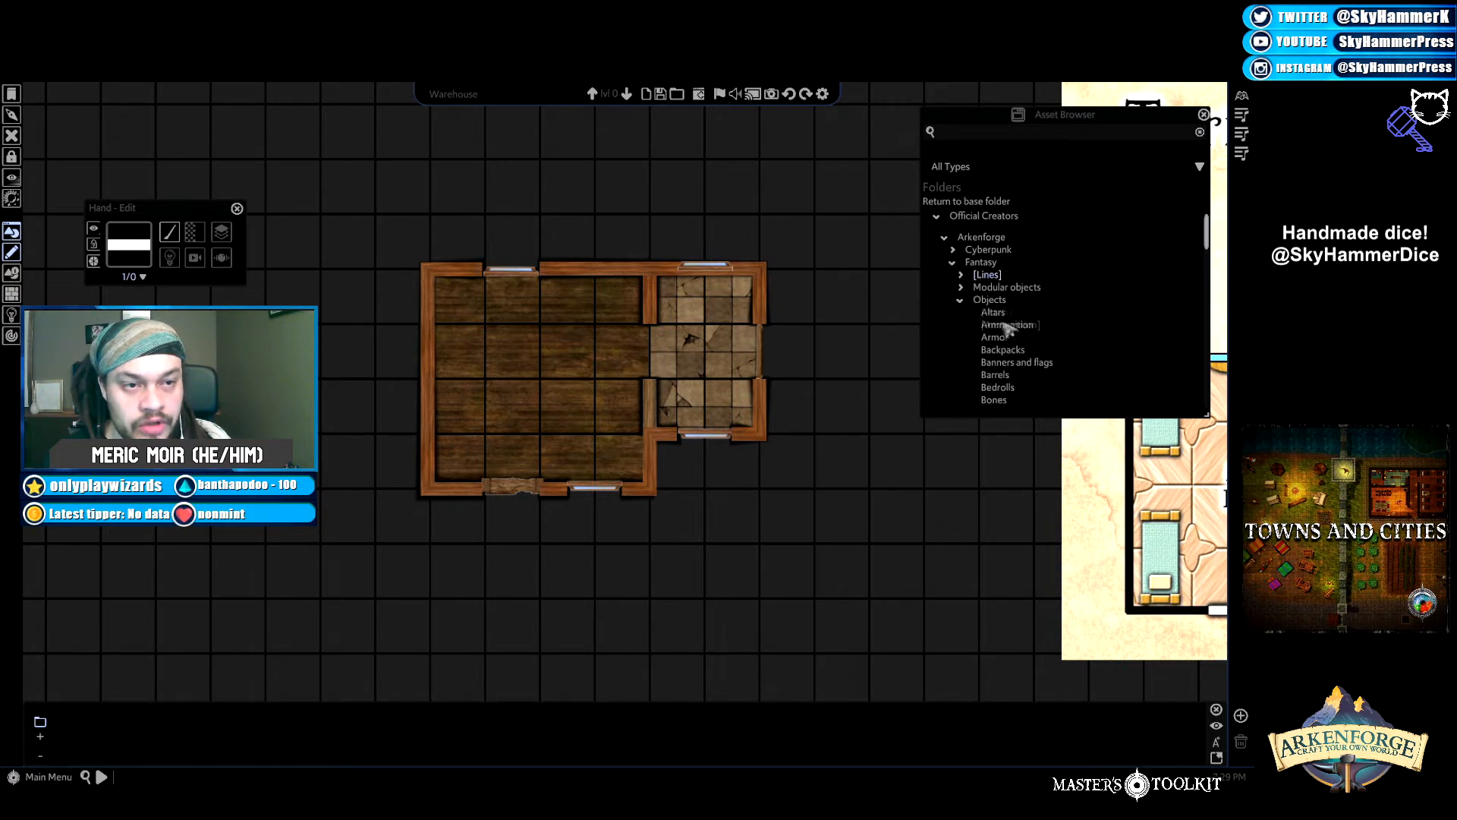
pyautogui.scroll(-3, 1007, 326)
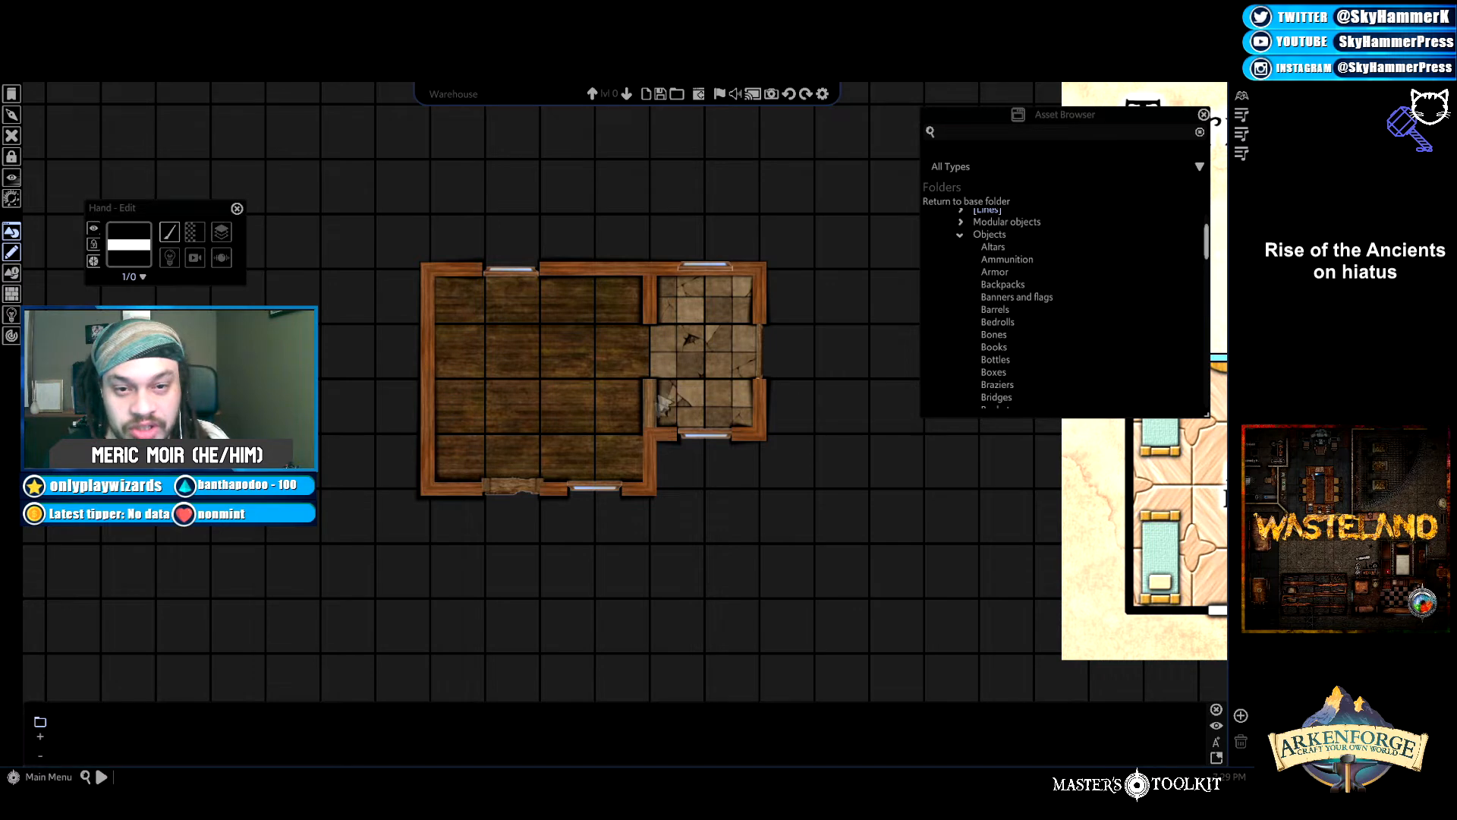
pyautogui.scroll(-3, 1032, 380)
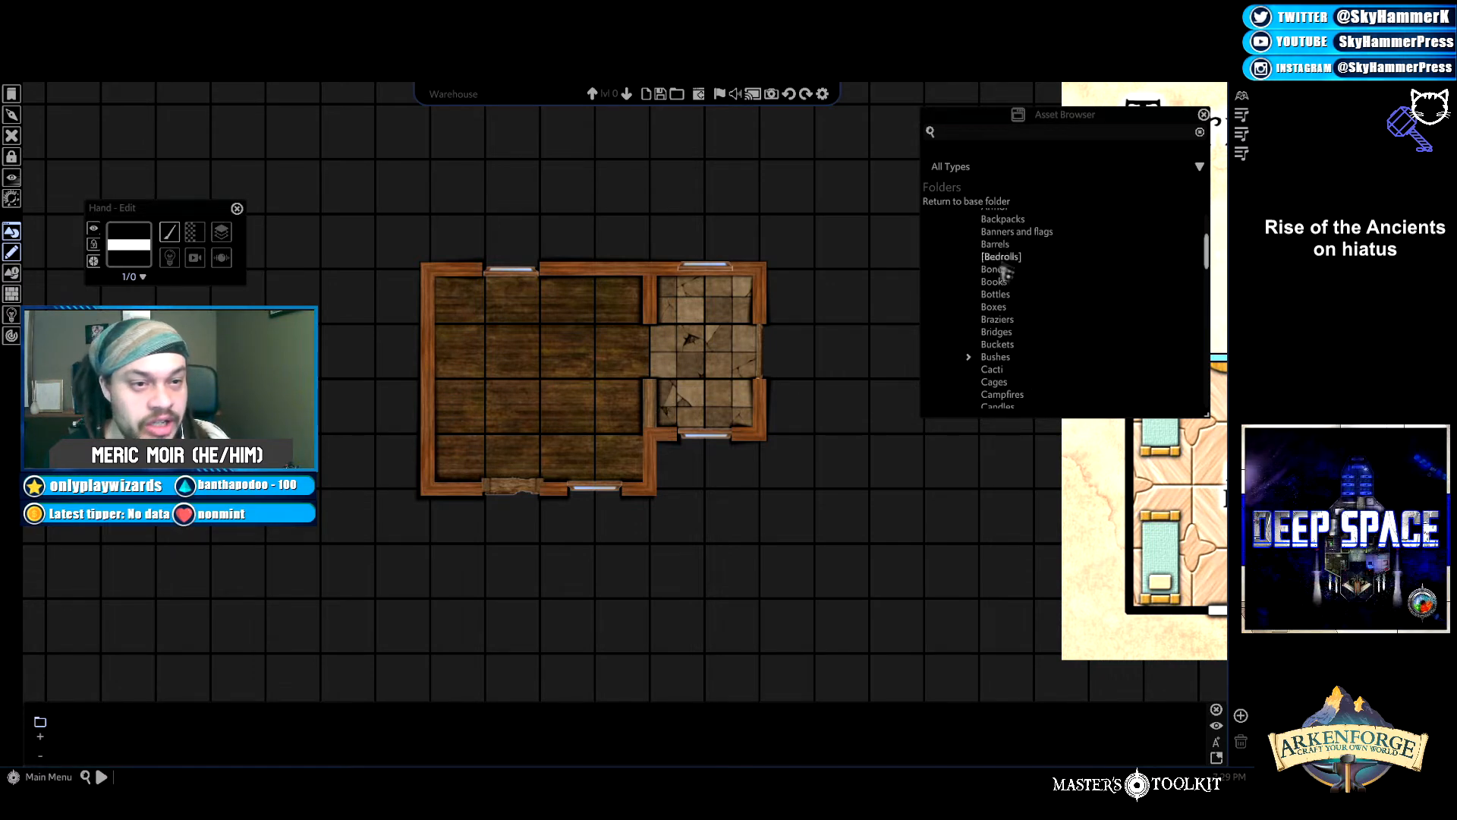
pyautogui.scroll(1, 1006, 278)
pyautogui.click(1008, 275)
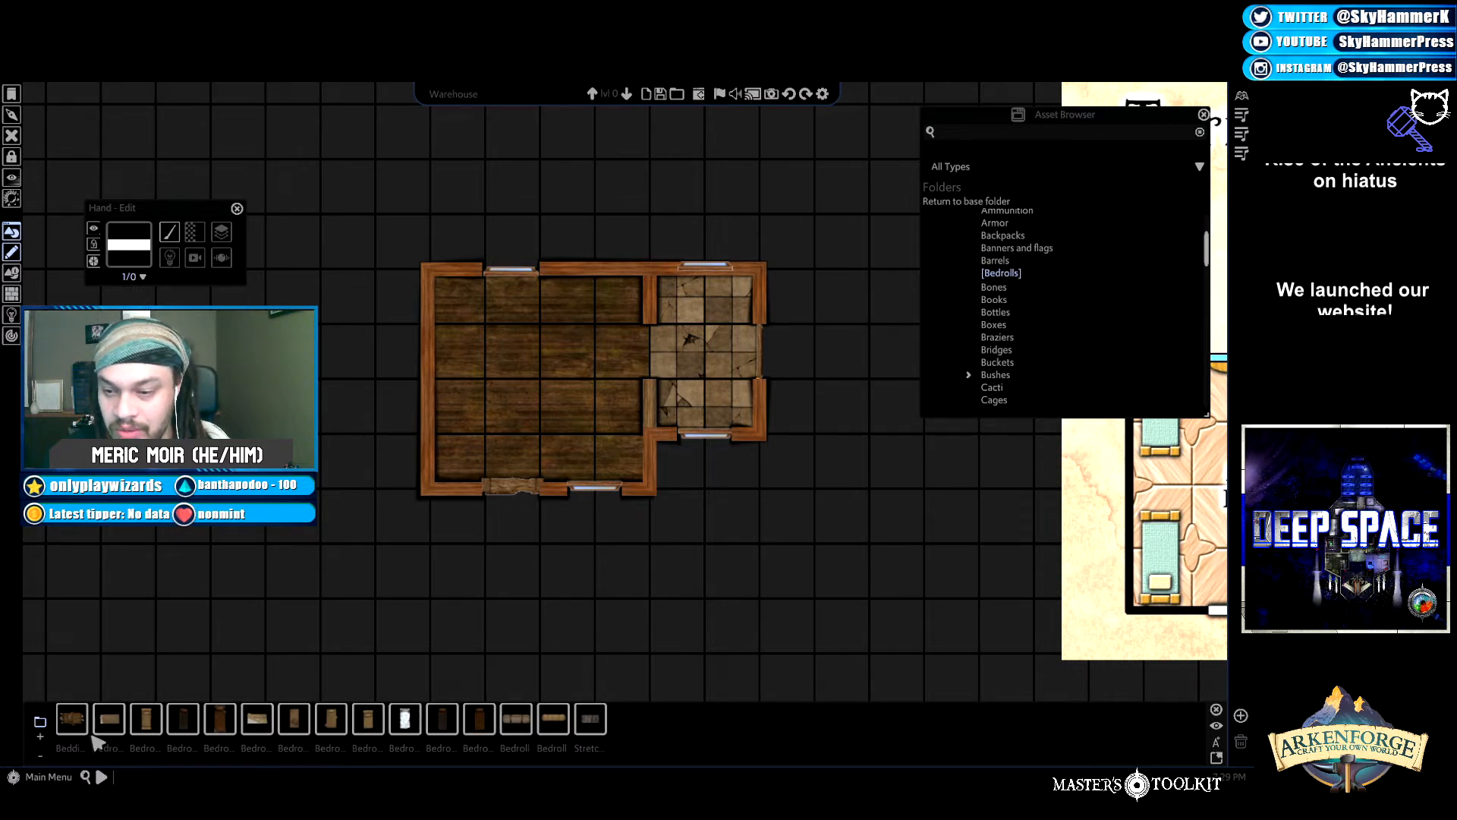
# Try out the Christmas tree from the Christmas decor assets in the main room and remove it again.
pyautogui.scroll(-8, 1054, 378)
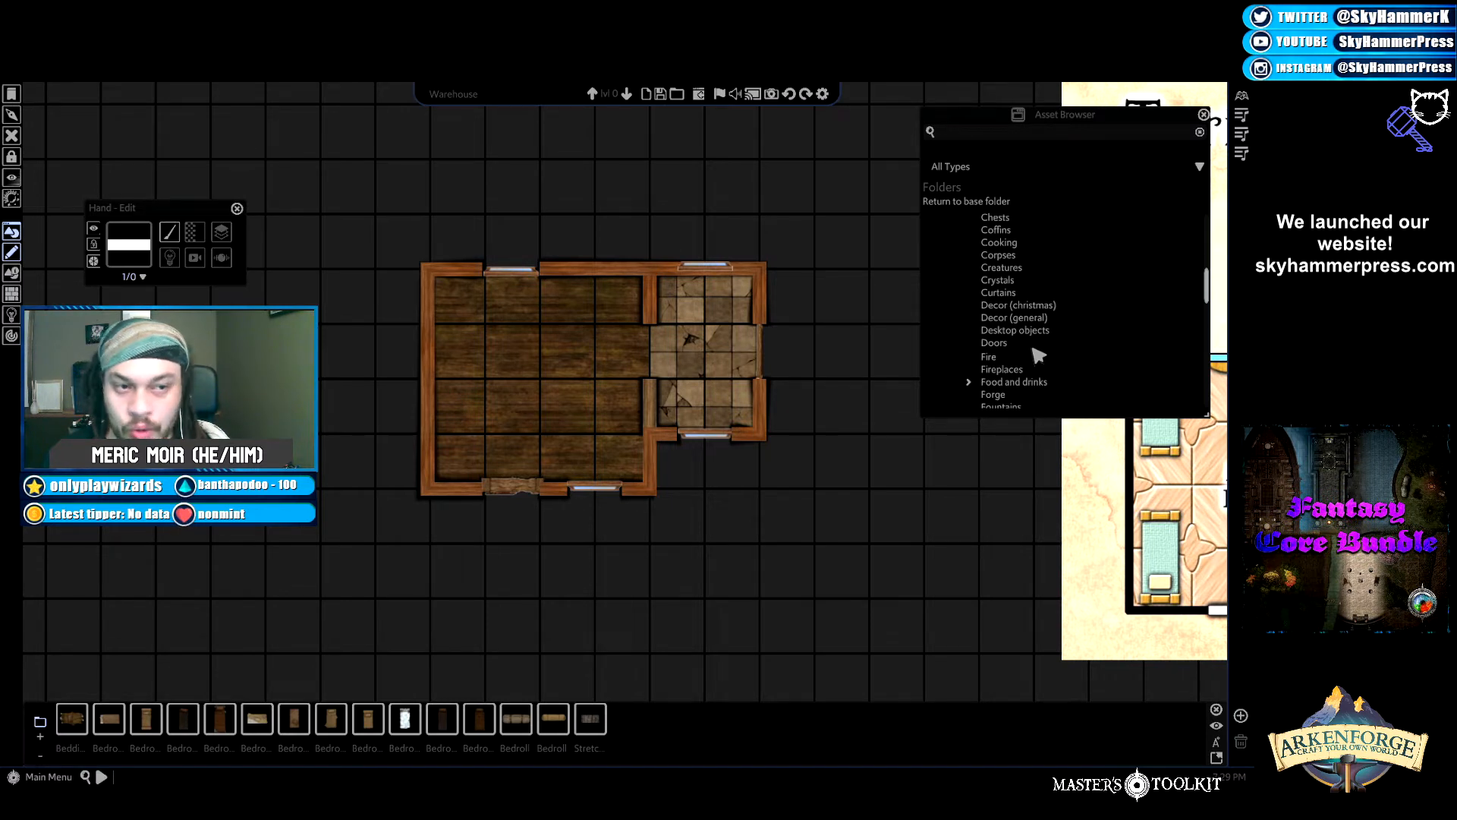
pyautogui.click(1036, 305)
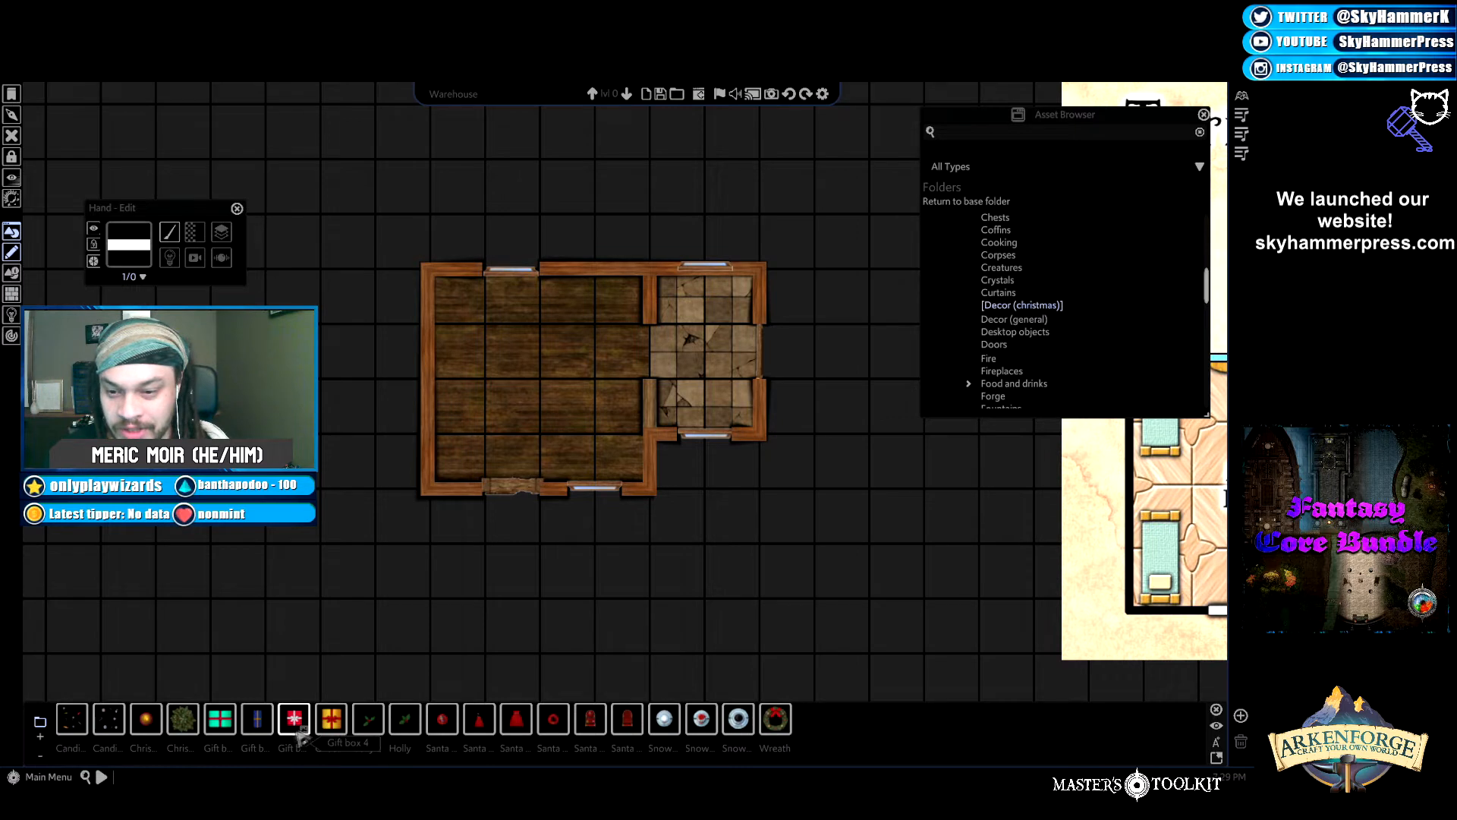
pyautogui.click(182, 718)
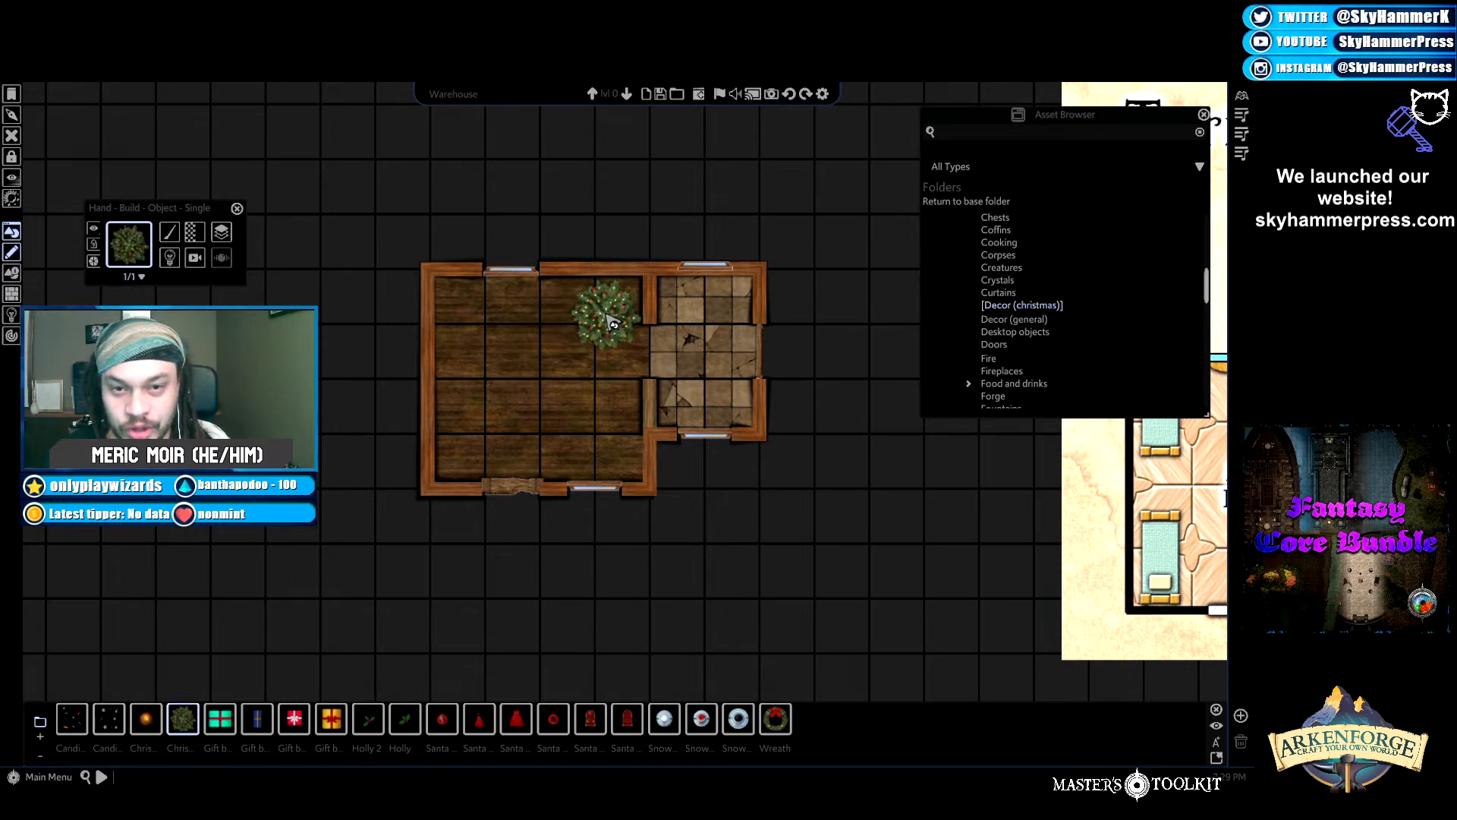
pyautogui.click(612, 322)
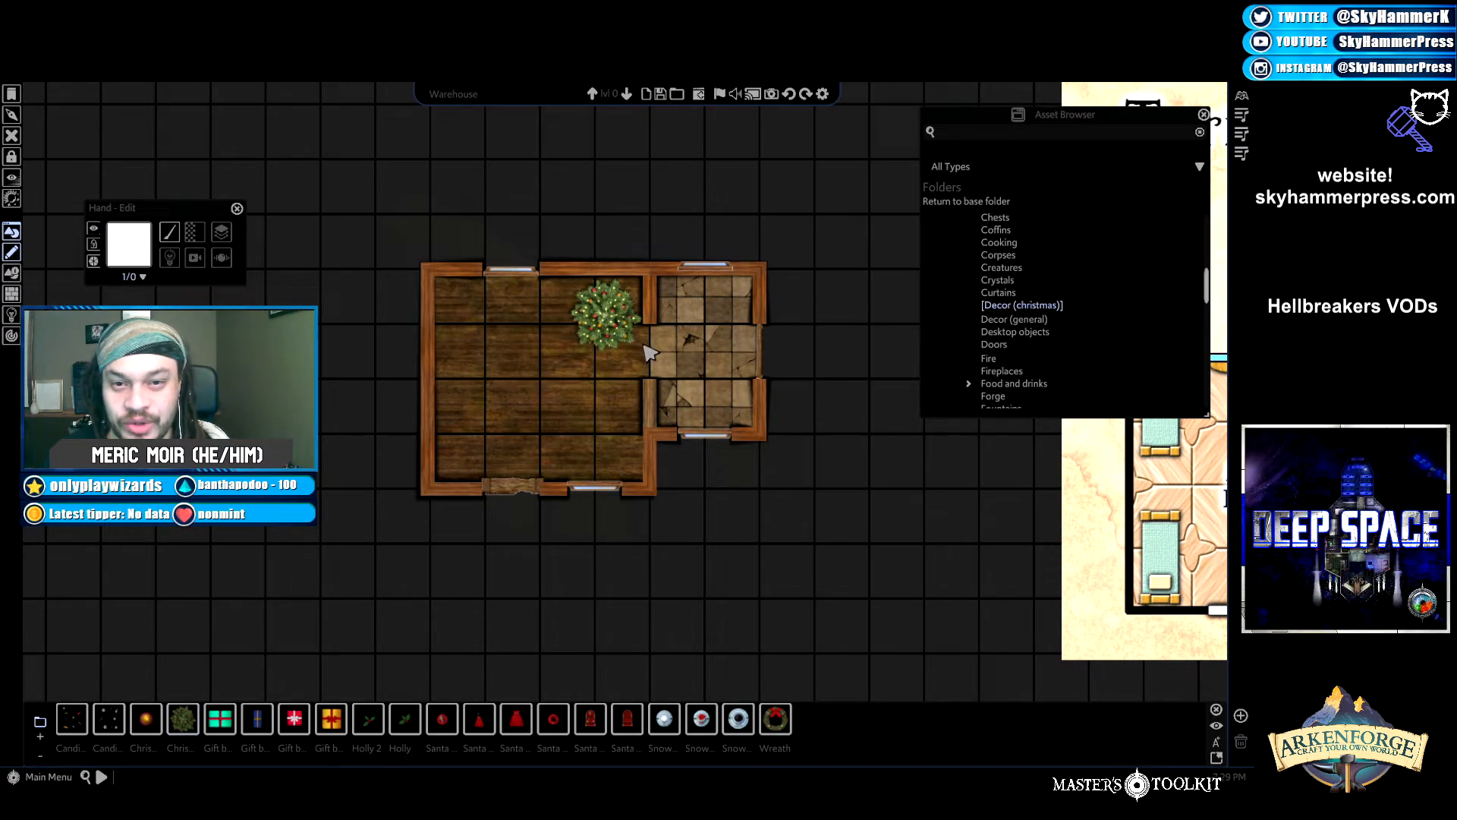
pyautogui.click(612, 334)
pyautogui.moveTo(612, 334); pyautogui.dragTo(858, 231)
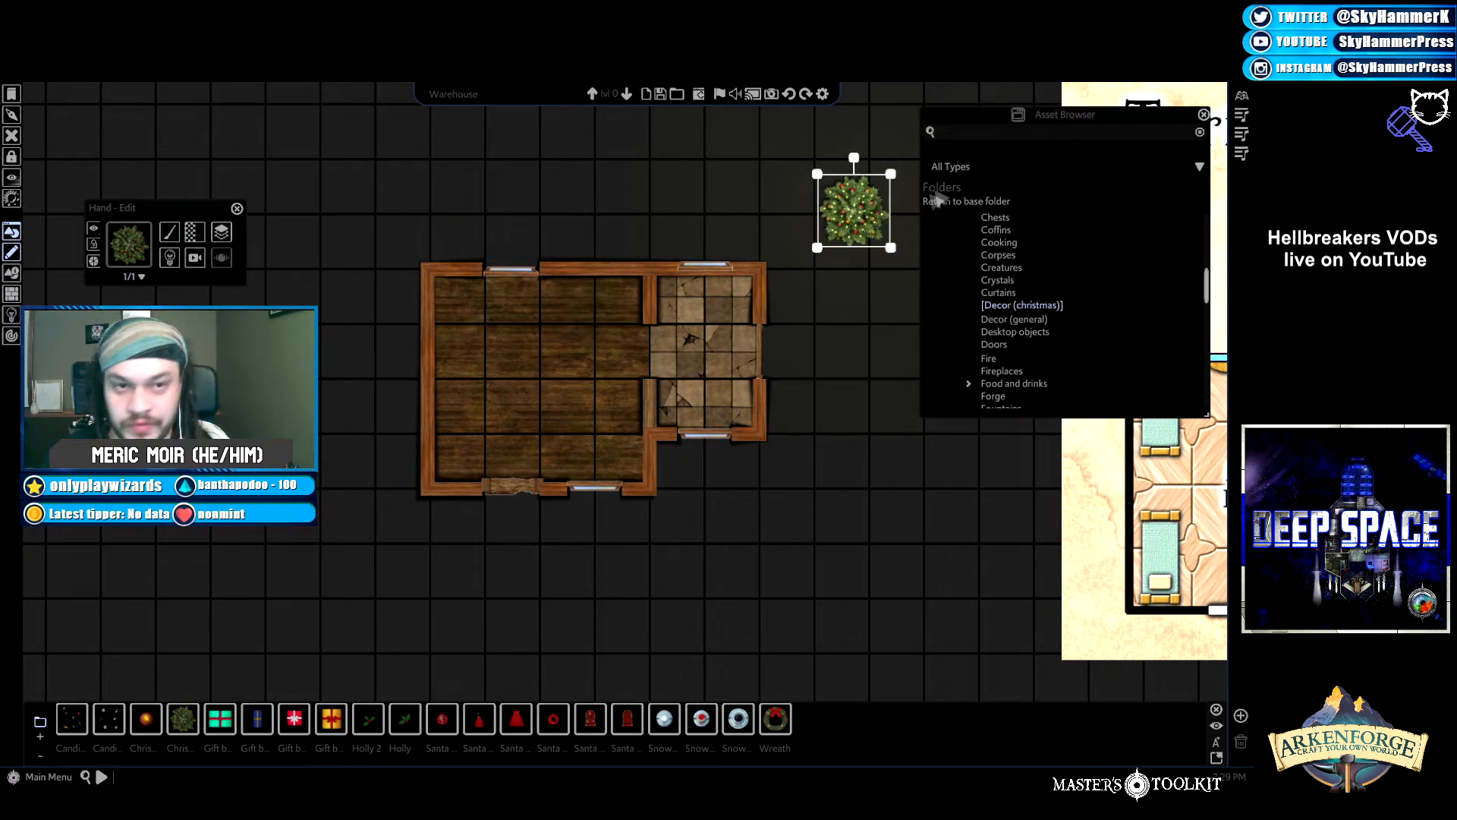
pyautogui.press('Delete')
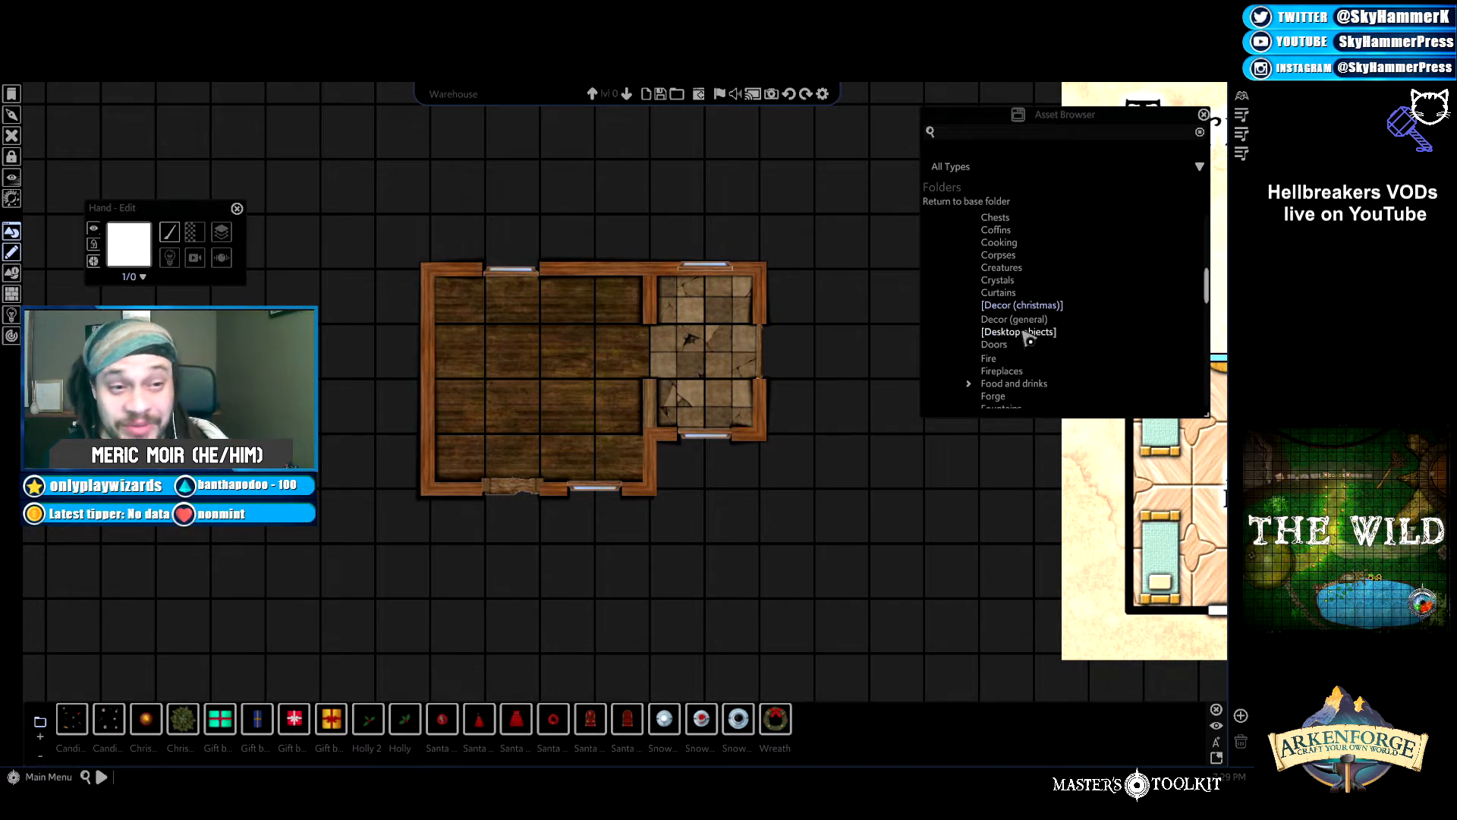
# Show the bed assets from the Fantasy furniture collection.
pyautogui.scroll(-3, 1034, 341)
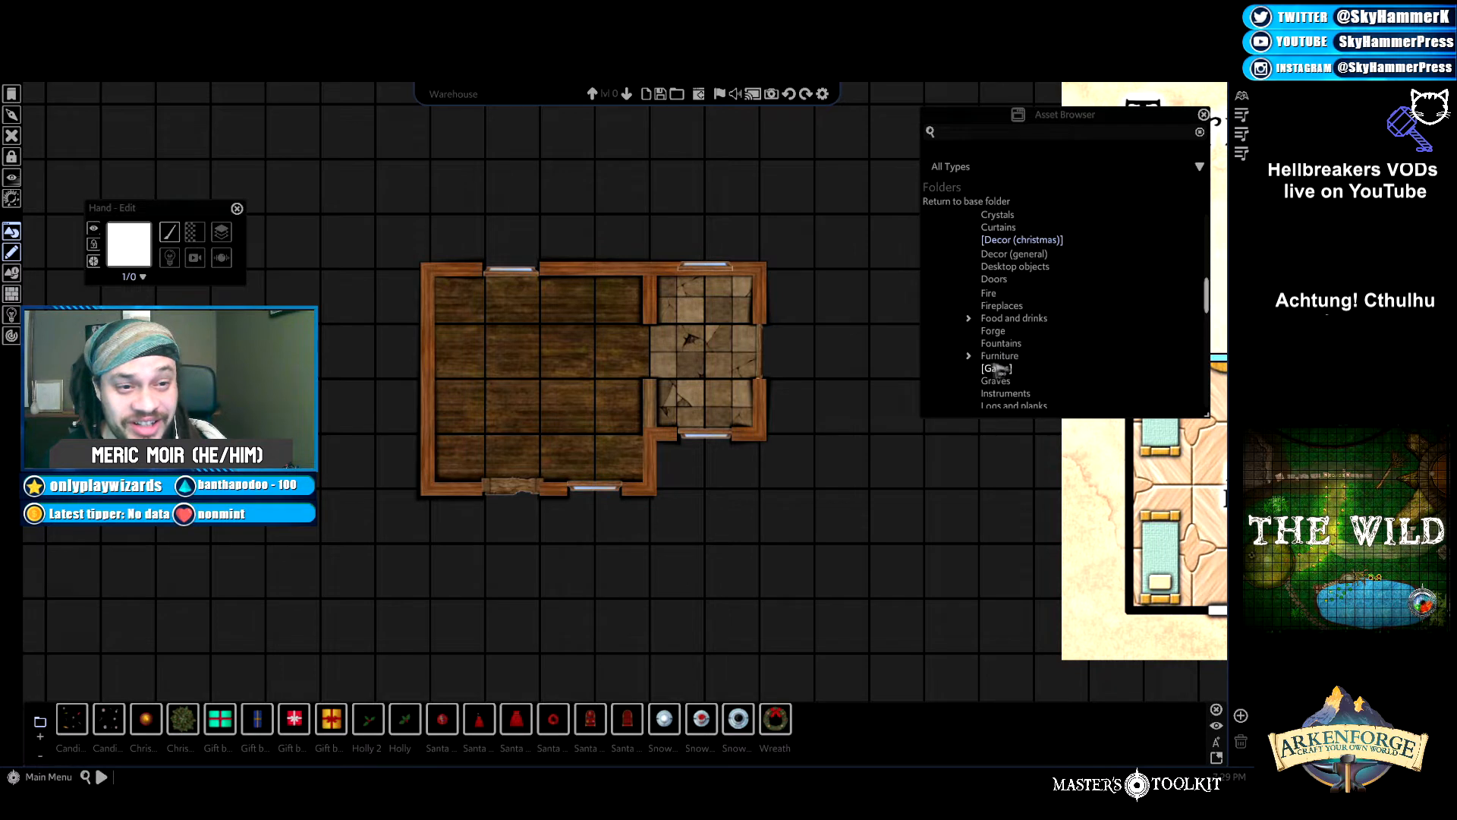
pyautogui.click(972, 356)
pyautogui.scroll(-2, 1036, 328)
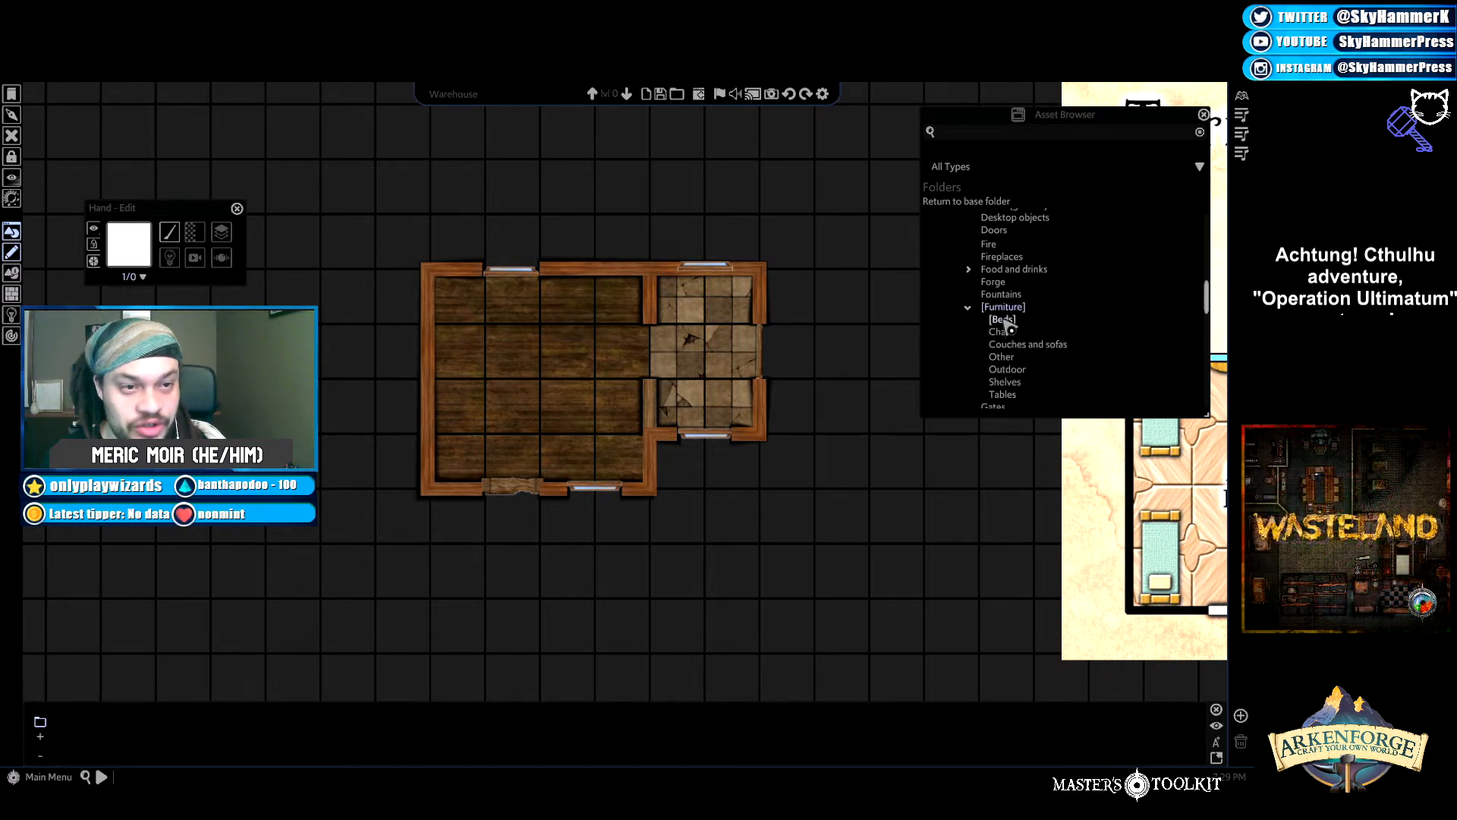
pyautogui.click(1000, 320)
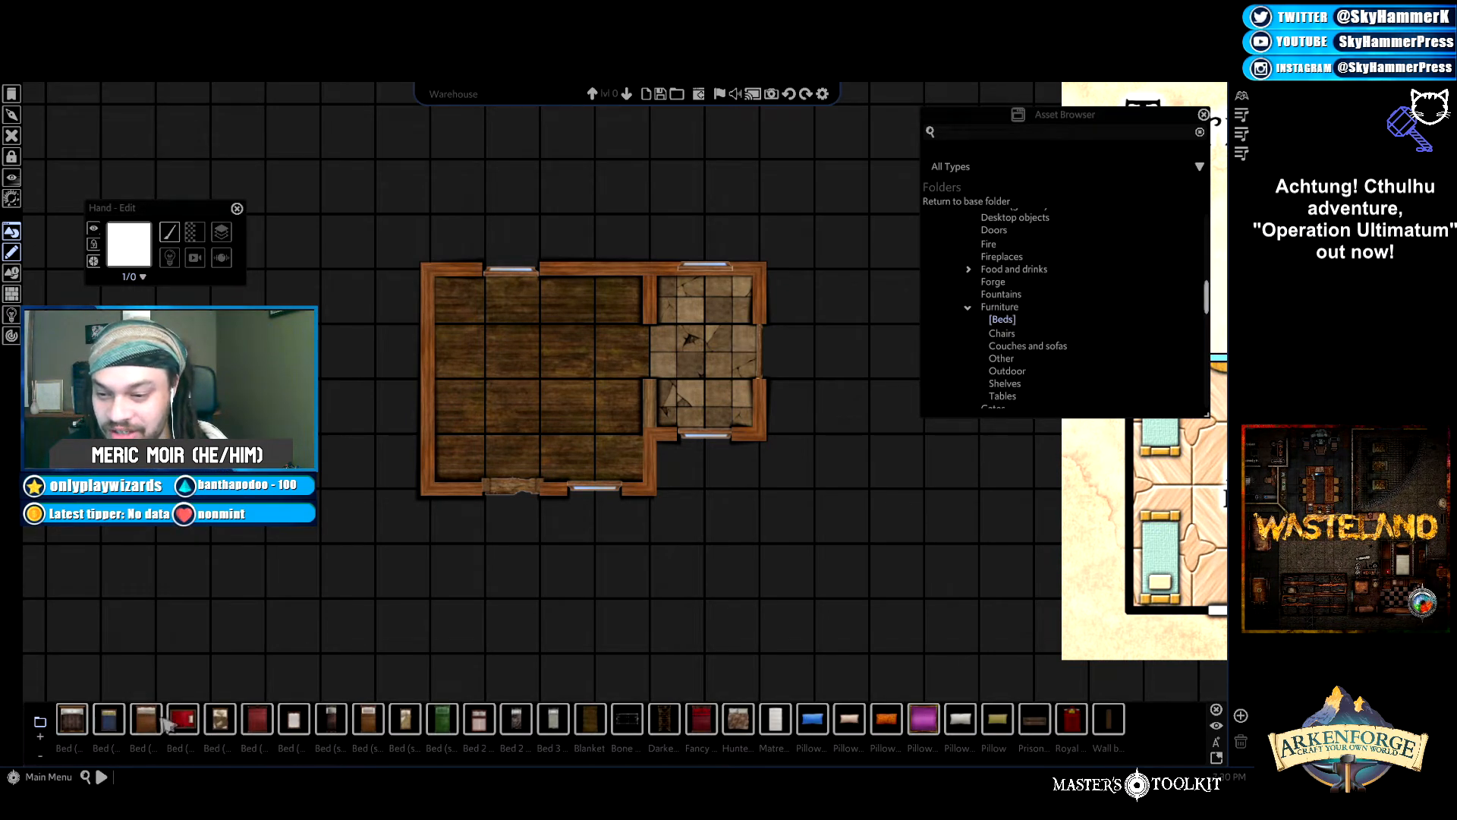
# Place a single bed with a brown blanket in the main room's upper-left corner.
pyautogui.click(331, 719)
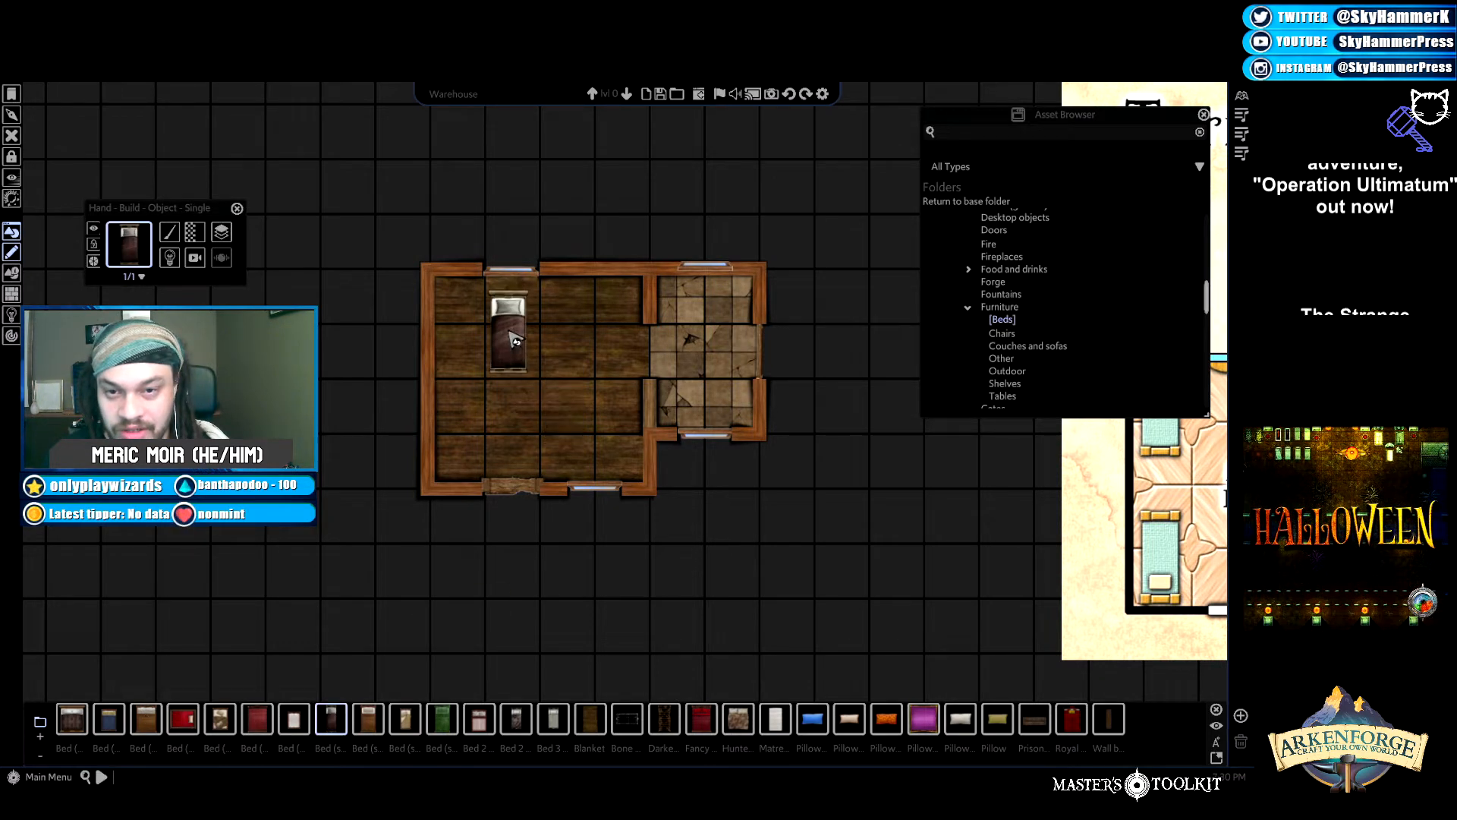
pyautogui.click(370, 721)
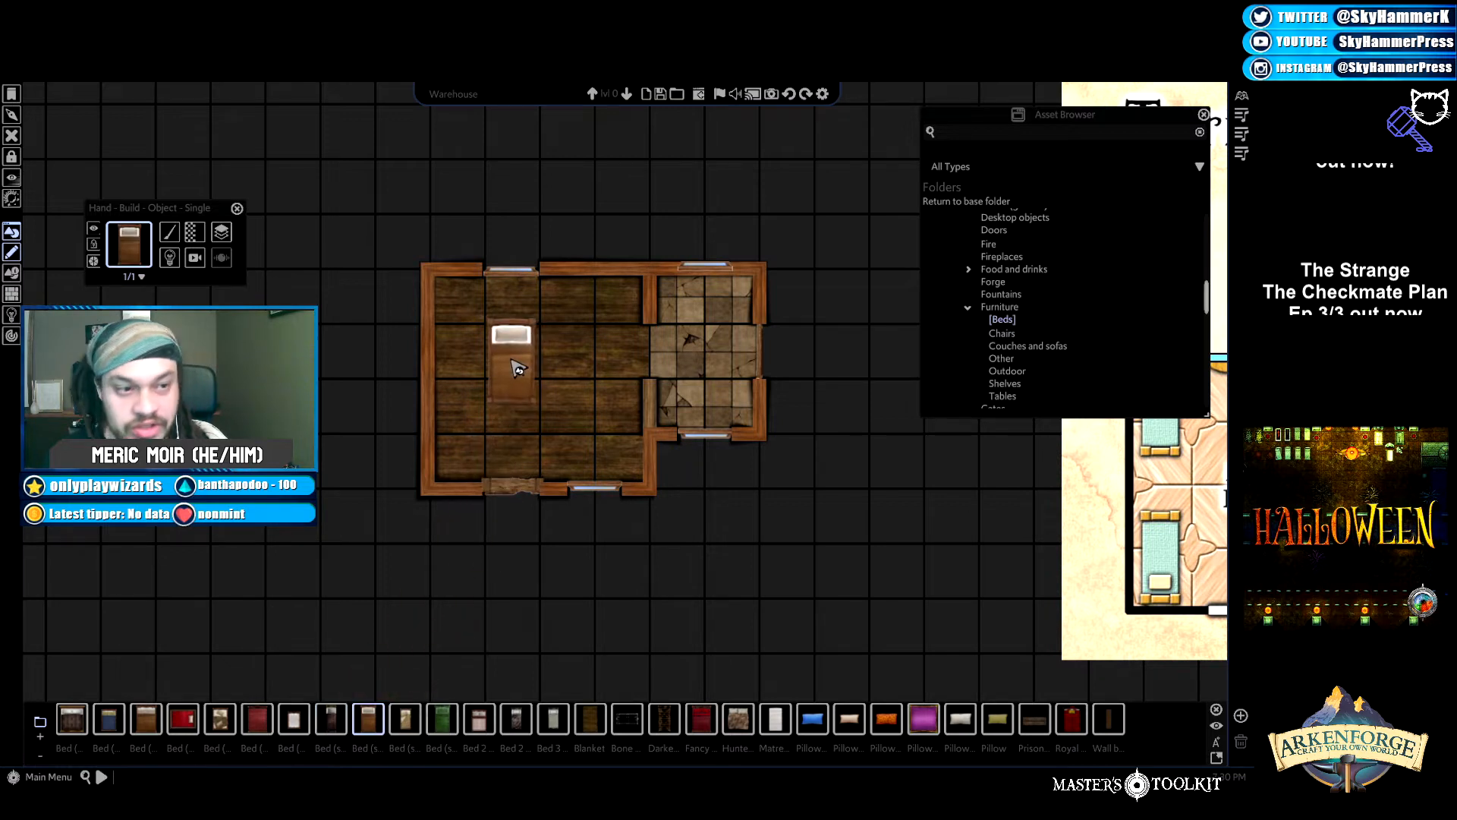
pyautogui.click(464, 328)
pyautogui.rightClick(527, 519)
# Scale down the brown bed and fit it against the walls of the main room's upper-left corner.
pyautogui.press('d')
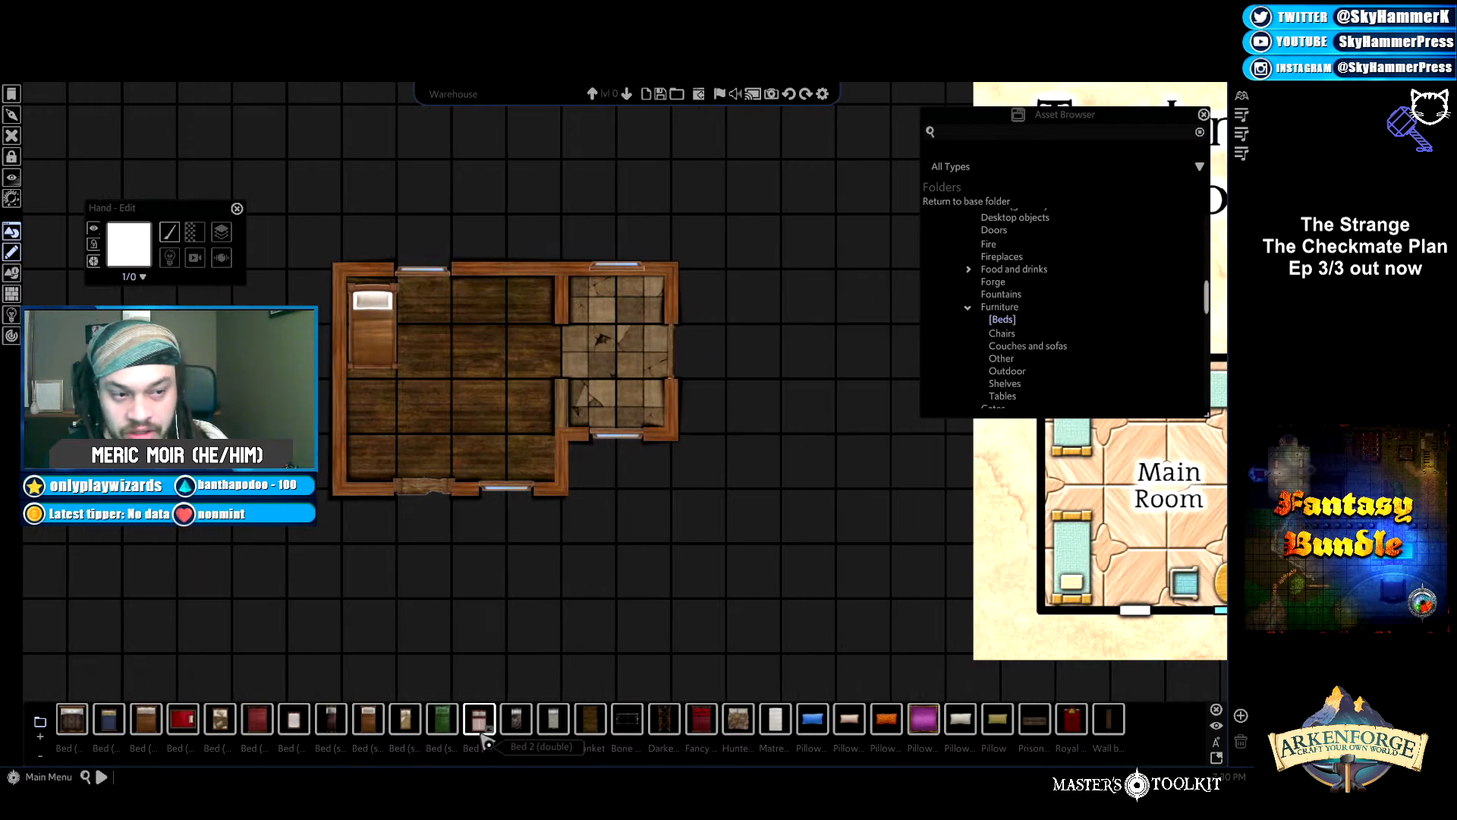
pyautogui.press('d')
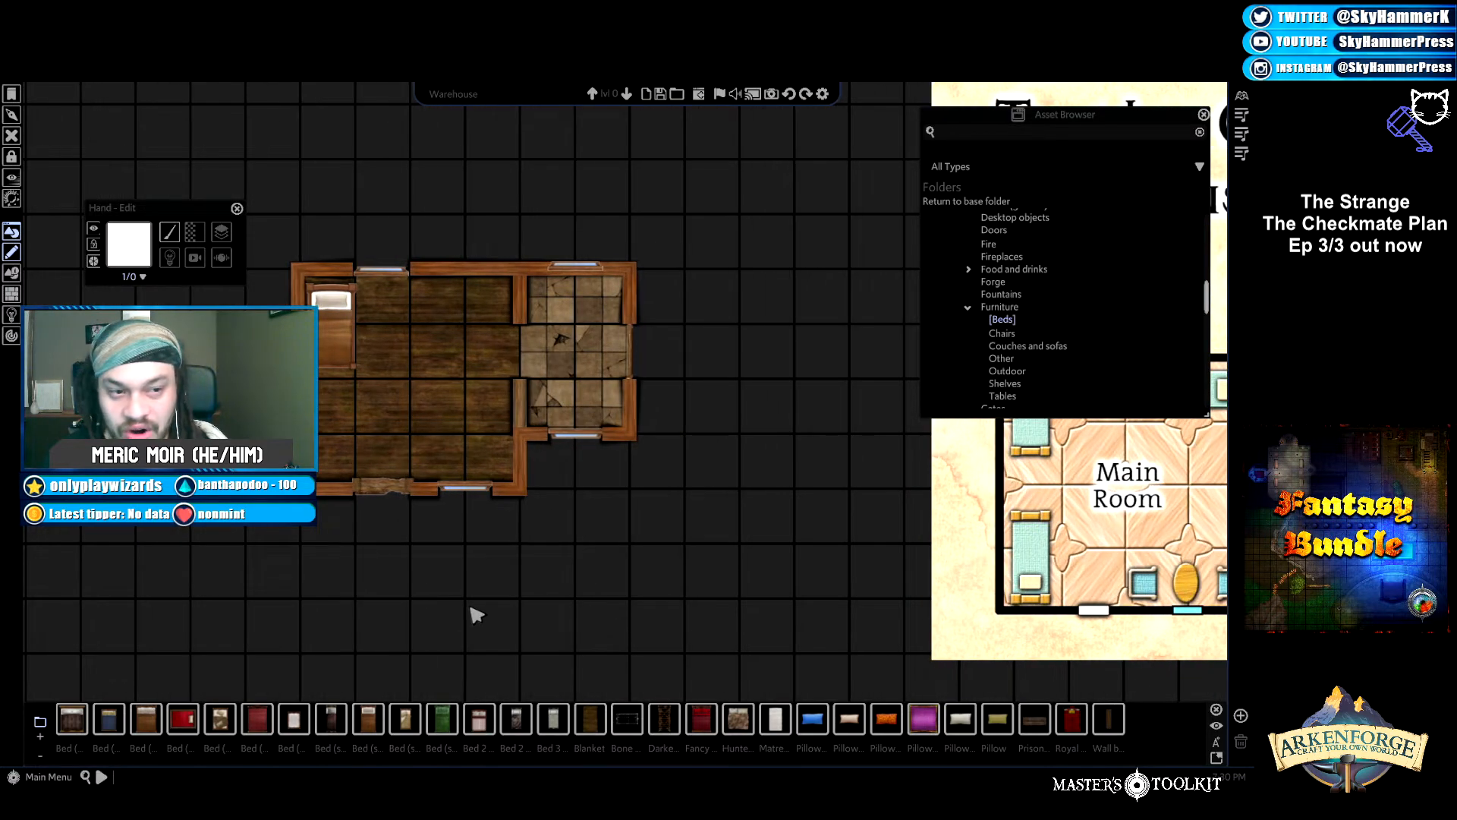
pyautogui.press('w')
pyautogui.press('w')
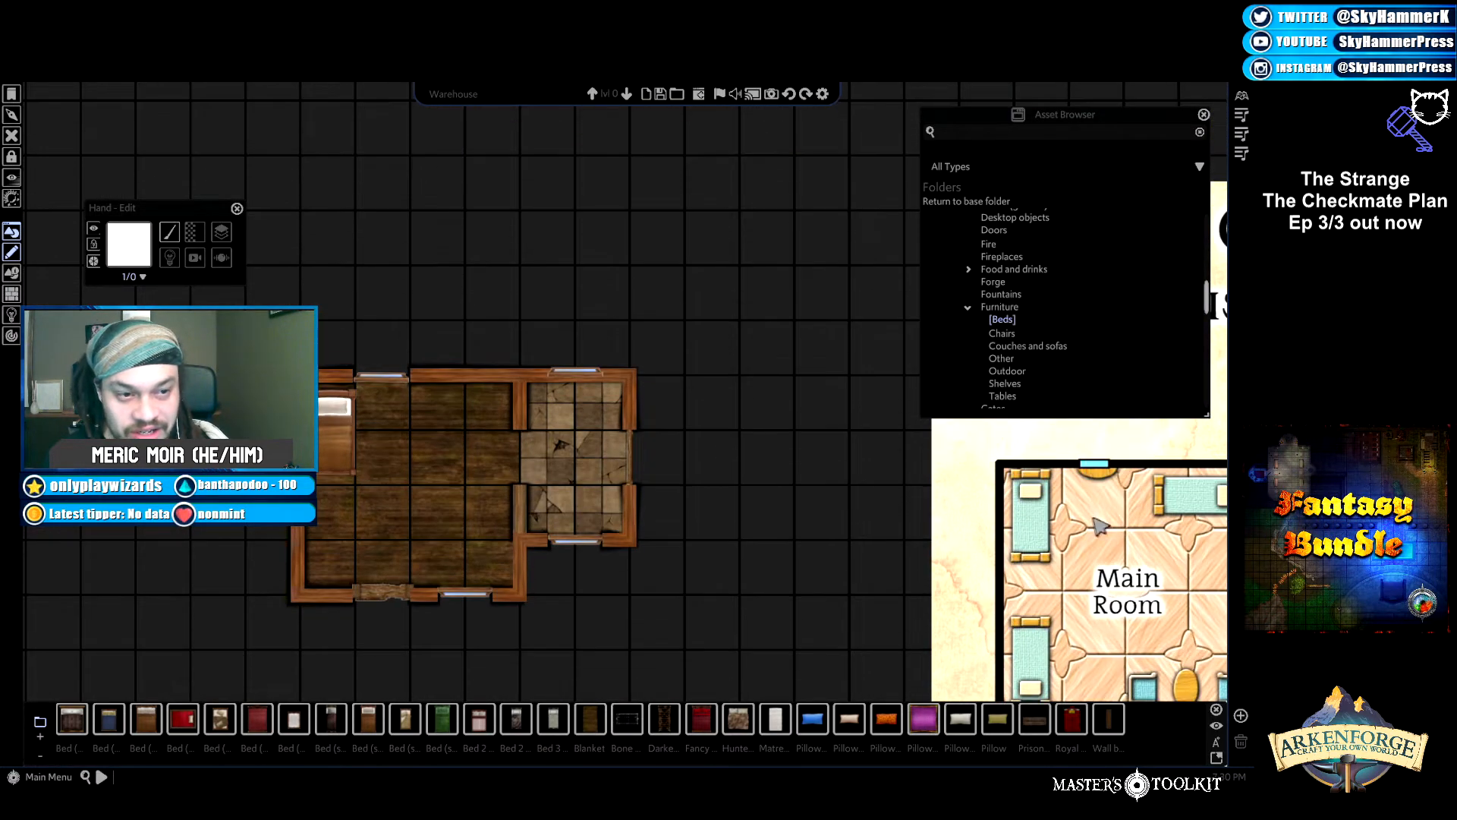
pyautogui.click(344, 457)
pyautogui.moveTo(371, 474); pyautogui.dragTo(336, 432)
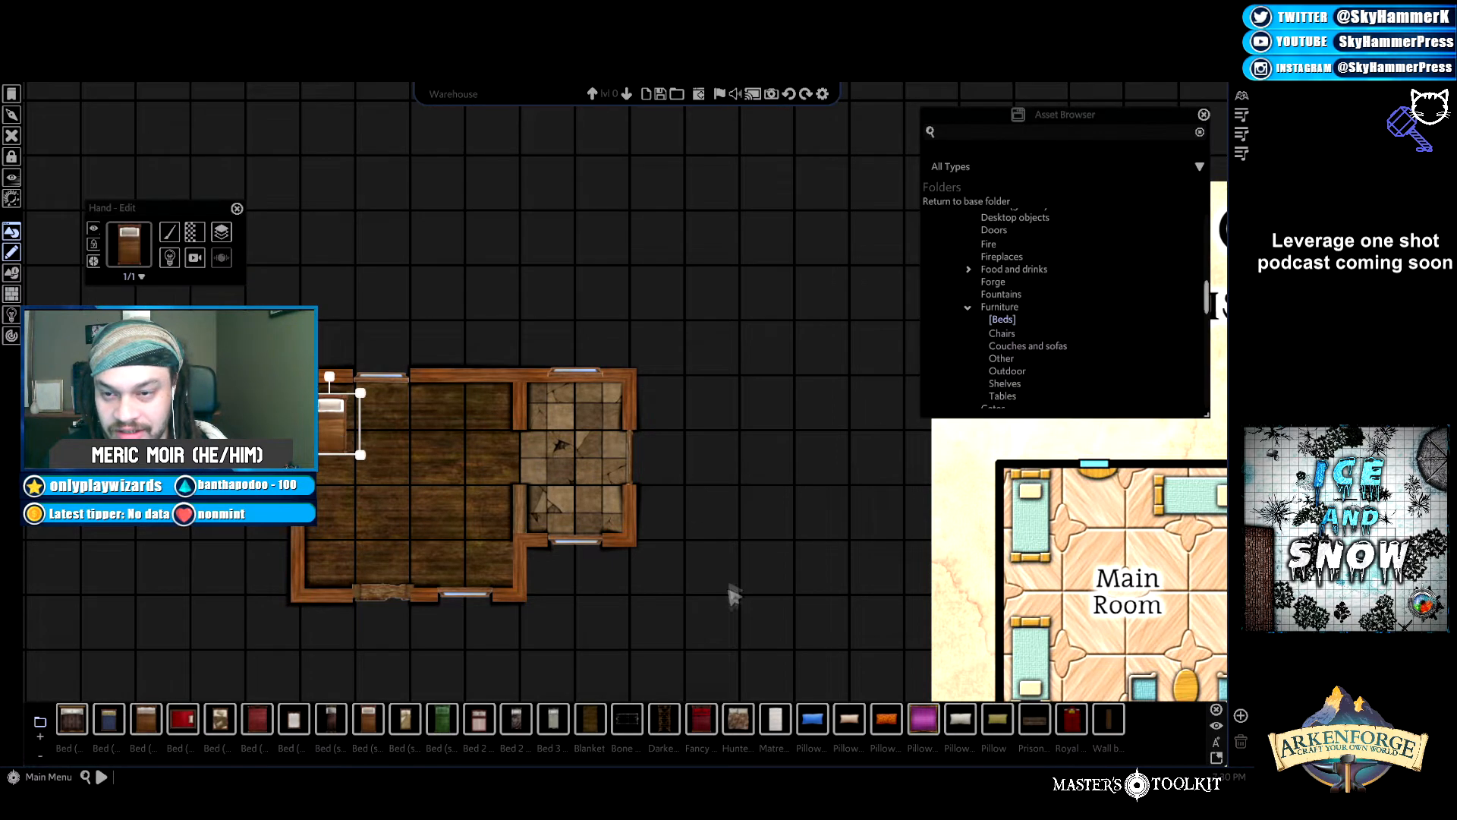
pyautogui.click(726, 598)
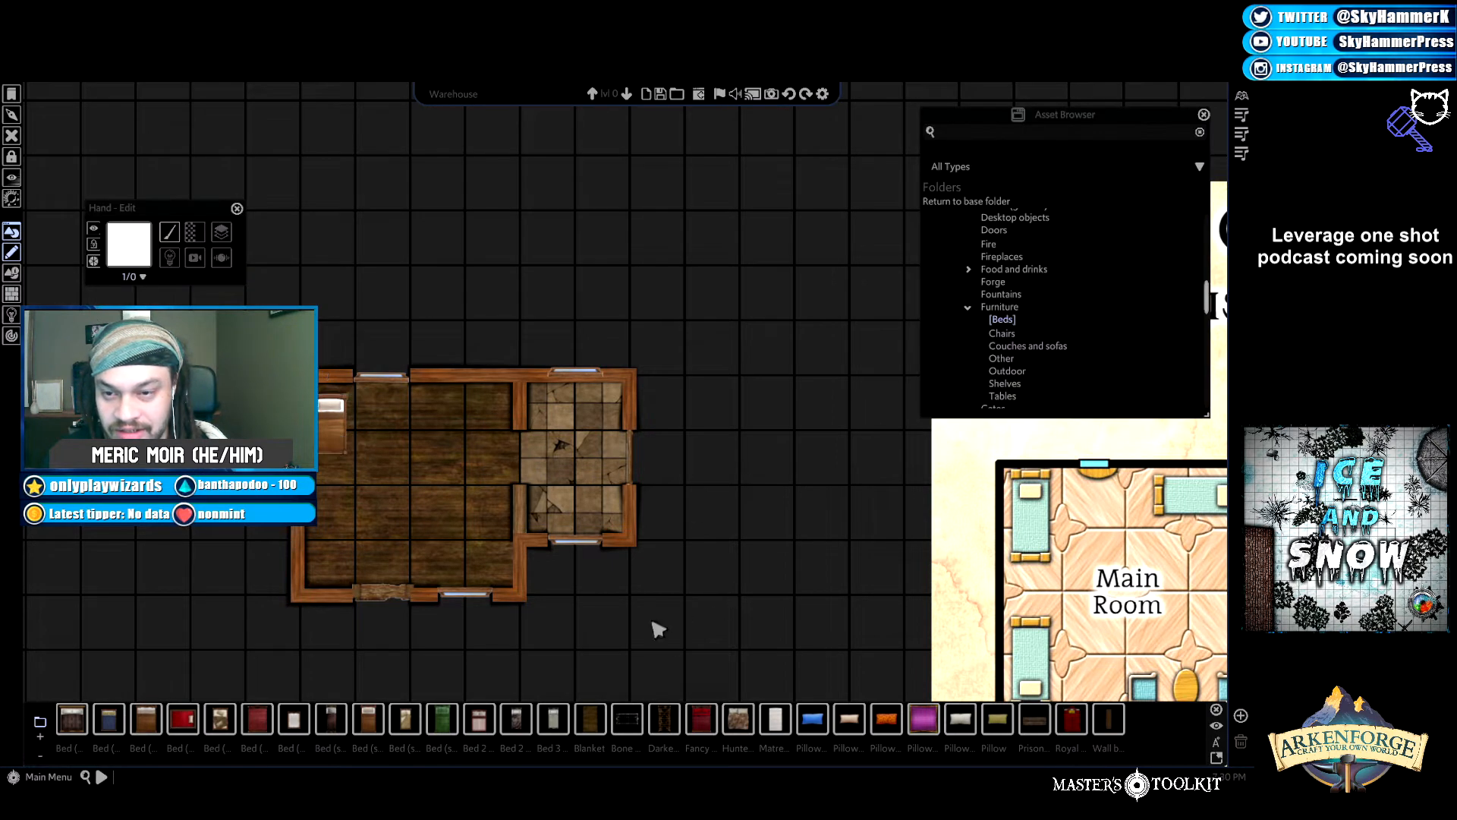
# Place a grey single bed in the main room's lower-left corner, scaled down and rotated so its pillow faces the lower wall.
pyautogui.click(521, 725)
pyautogui.click(564, 731)
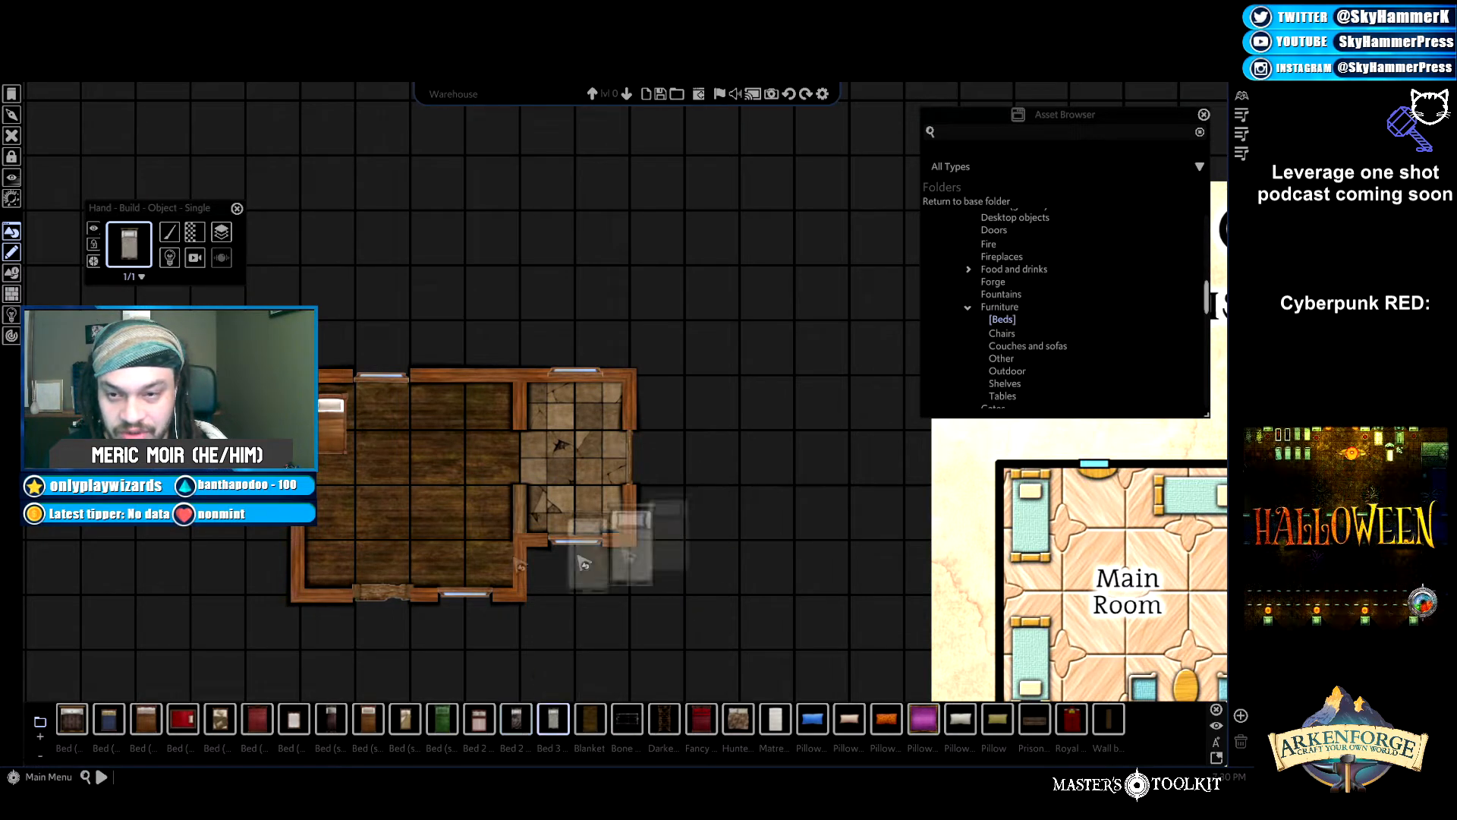
pyautogui.click(363, 531)
pyautogui.click(354, 554)
pyautogui.moveTo(372, 586); pyautogui.dragTo(357, 529)
pyautogui.moveTo(357, 472); pyautogui.dragTo(343, 615)
pyautogui.moveTo(355, 537); pyautogui.dragTo(335, 554)
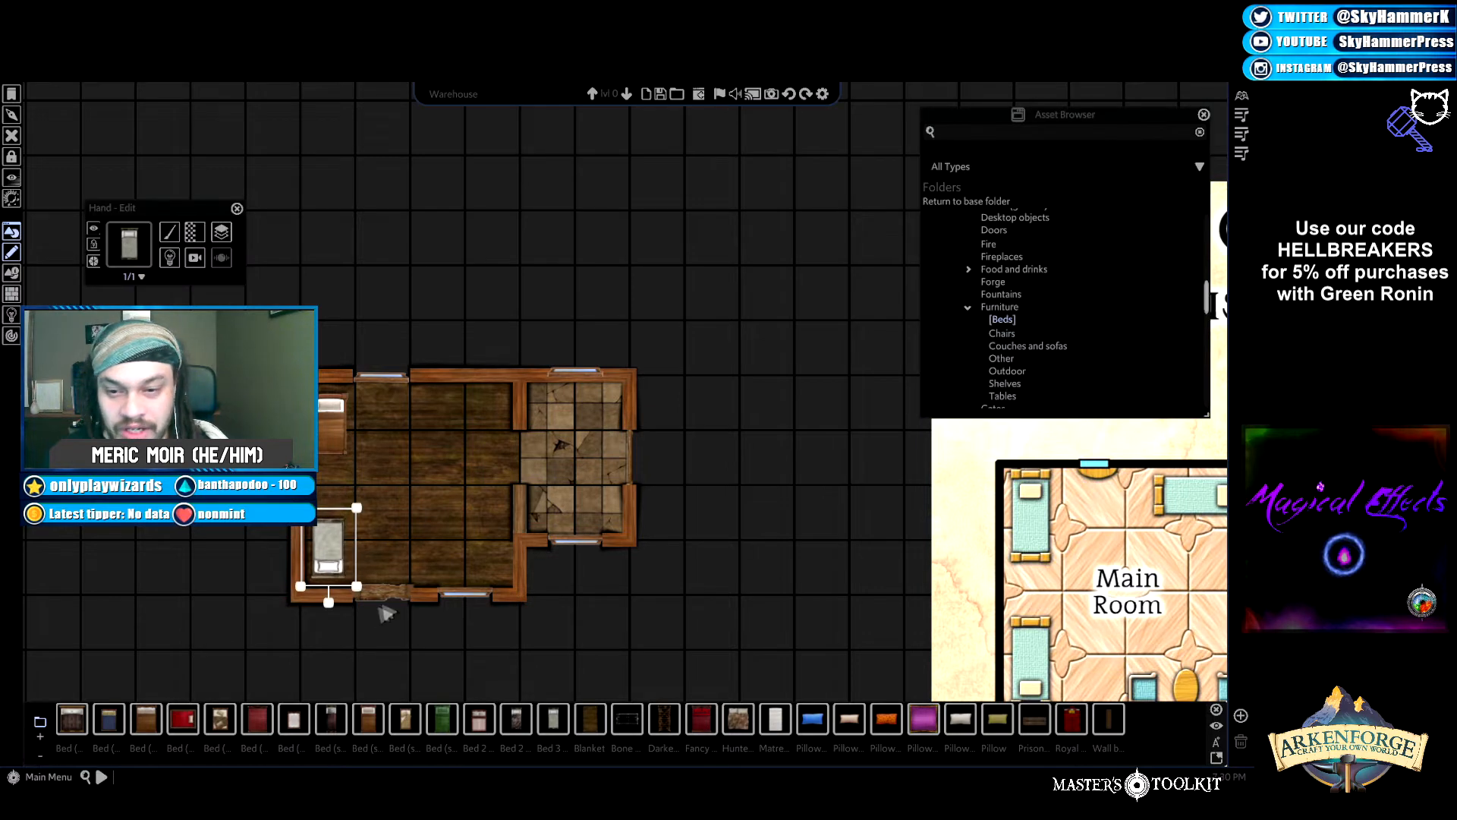
pyautogui.click(395, 643)
# Add a tan-blanketed bed along the main room's upper wall near the kitchen, scaled down and turned horizontal with its pillow facing left.
pyautogui.moveTo(884, 627); pyautogui.dragTo(813, 515)
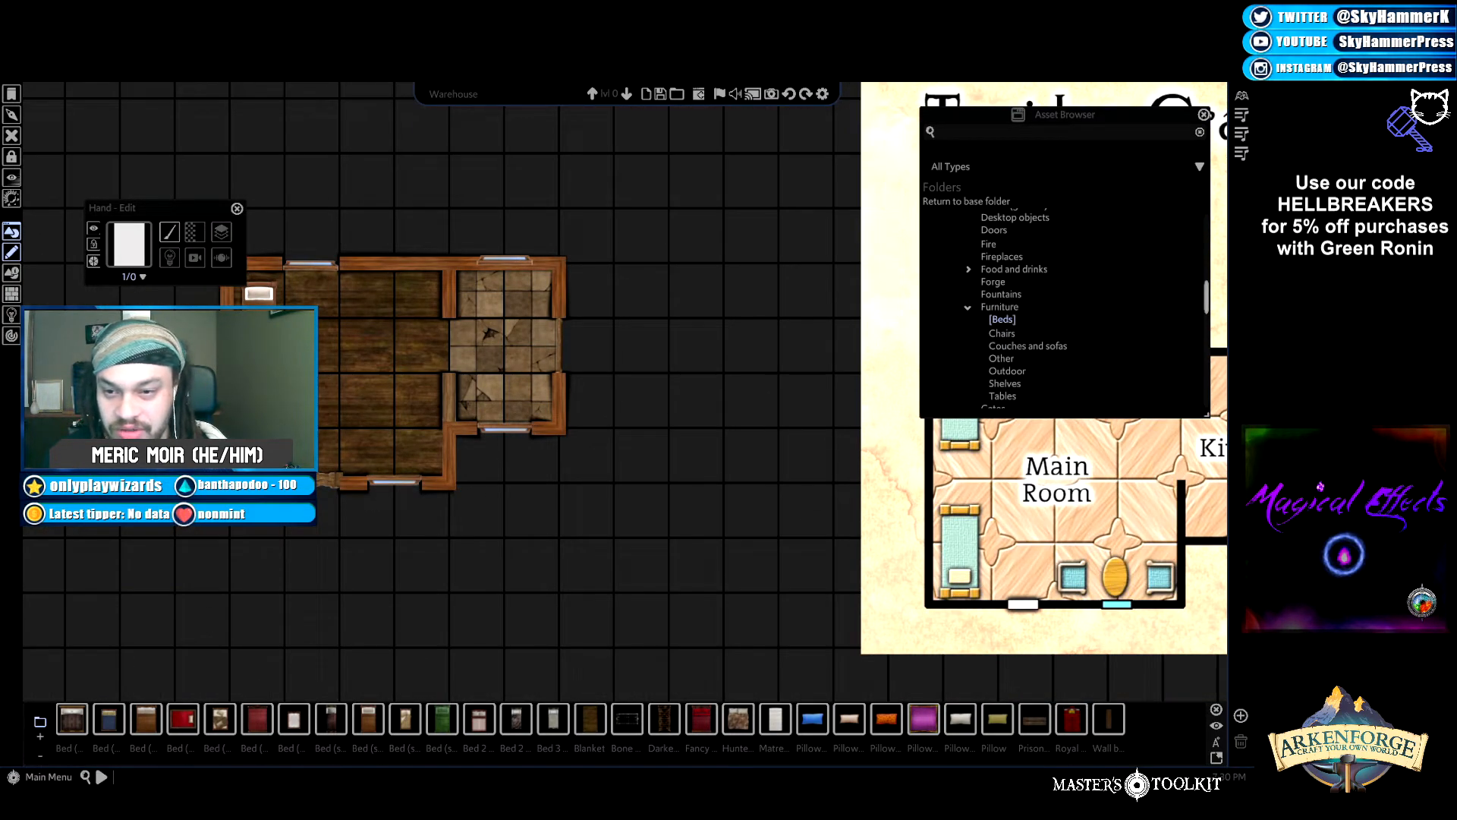
pyautogui.press('w')
pyautogui.press('a')
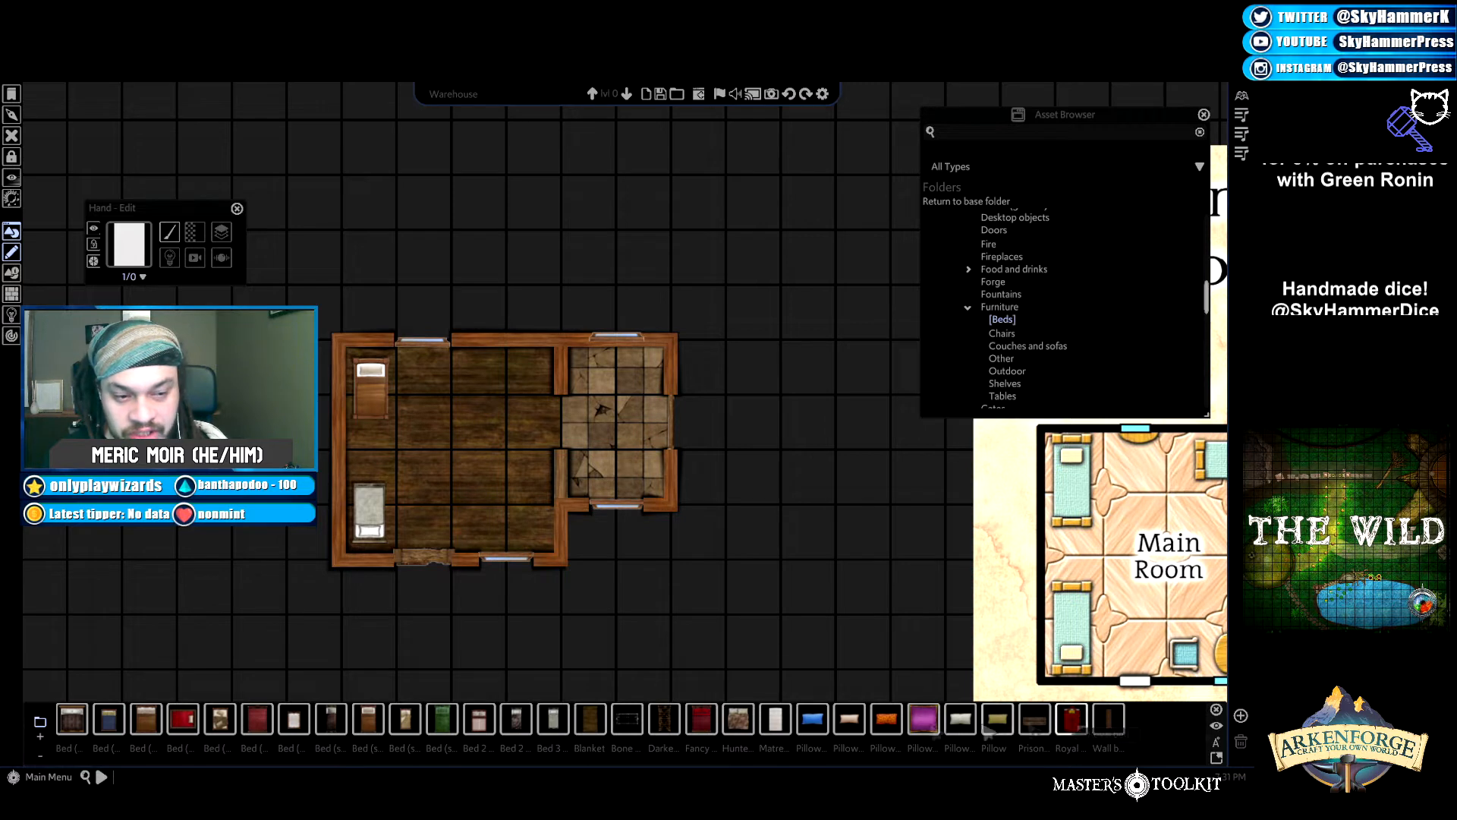
pyautogui.click(407, 721)
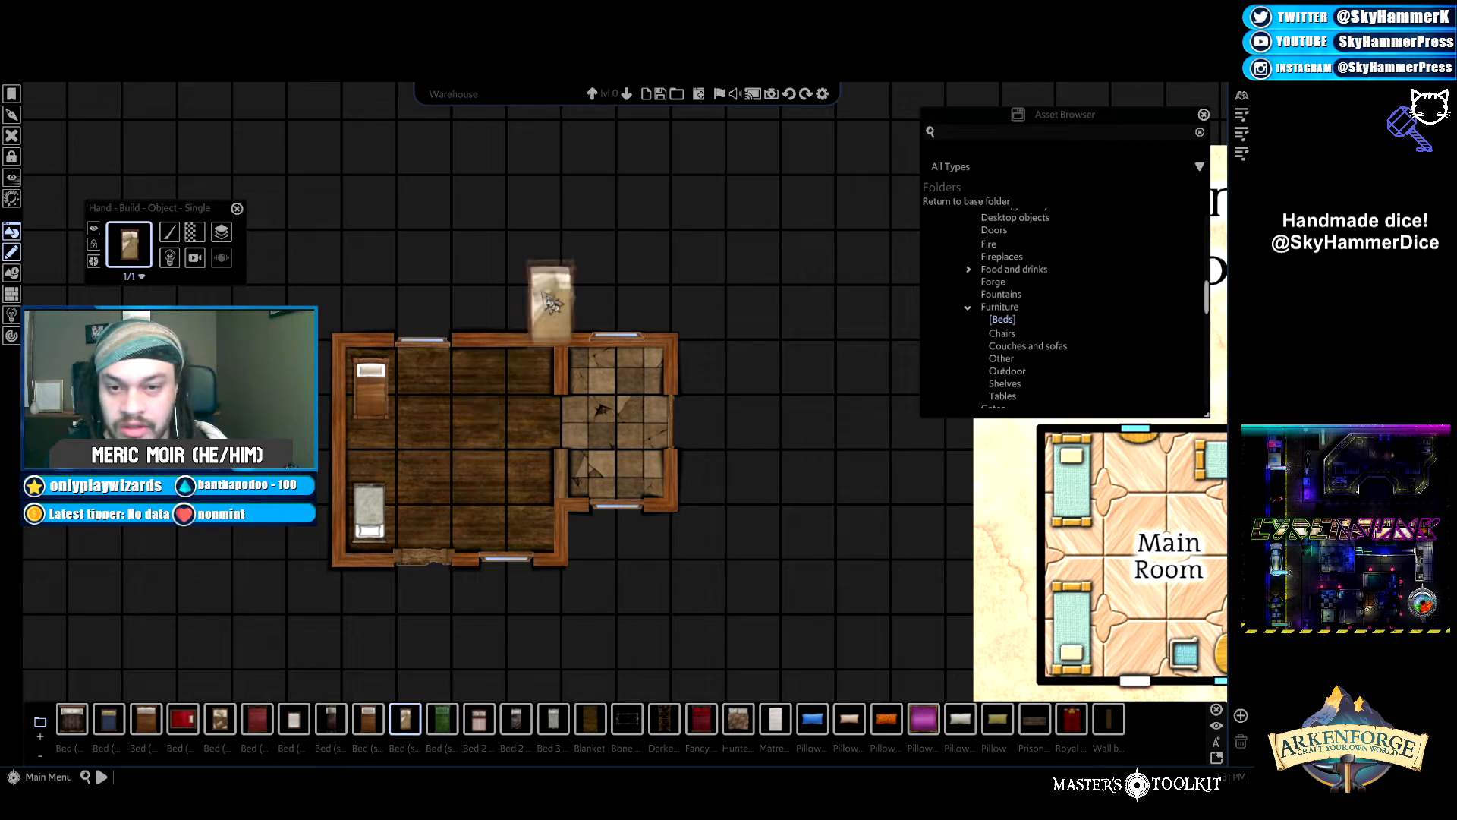
pyautogui.click(498, 410)
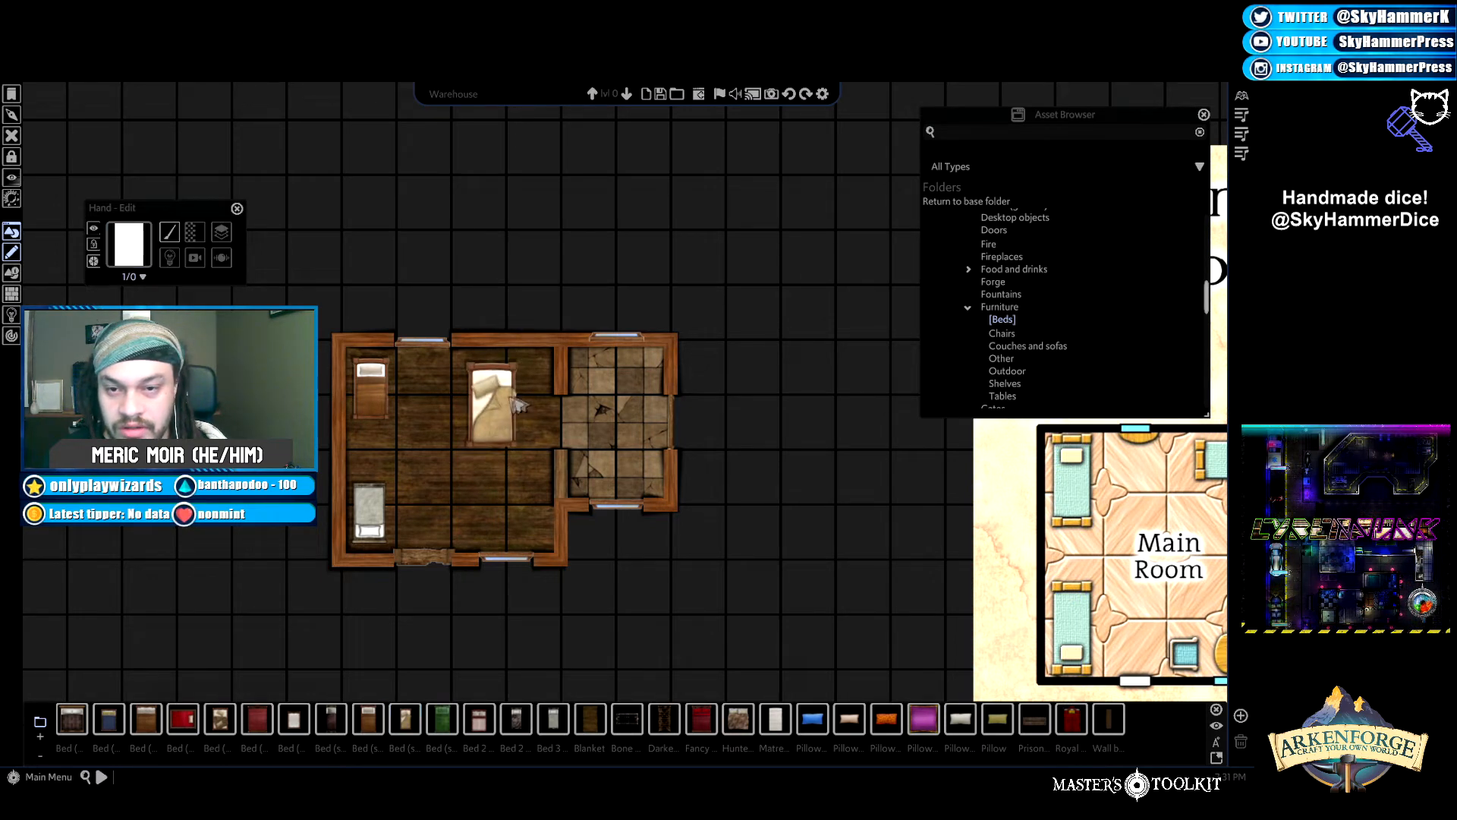
pyautogui.click(525, 409)
pyautogui.moveTo(529, 459); pyautogui.dragTo(503, 427)
pyautogui.moveTo(480, 333); pyautogui.dragTo(506, 377)
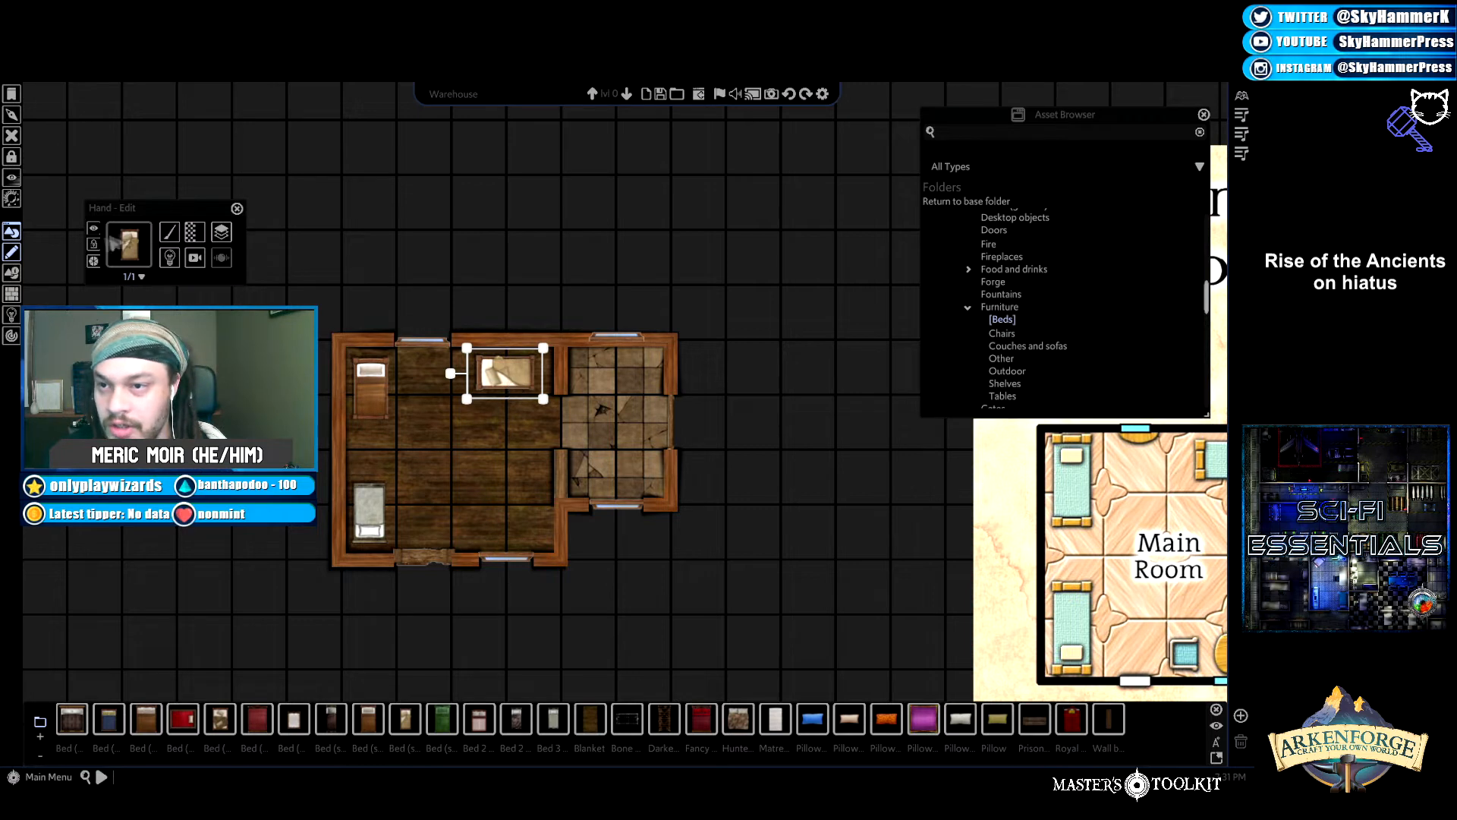
# Scatter copies of the tan-blanketed bed over the ground above the building using Object Brush placement.
pyautogui.click(169, 234)
pyautogui.moveTo(221, 255)
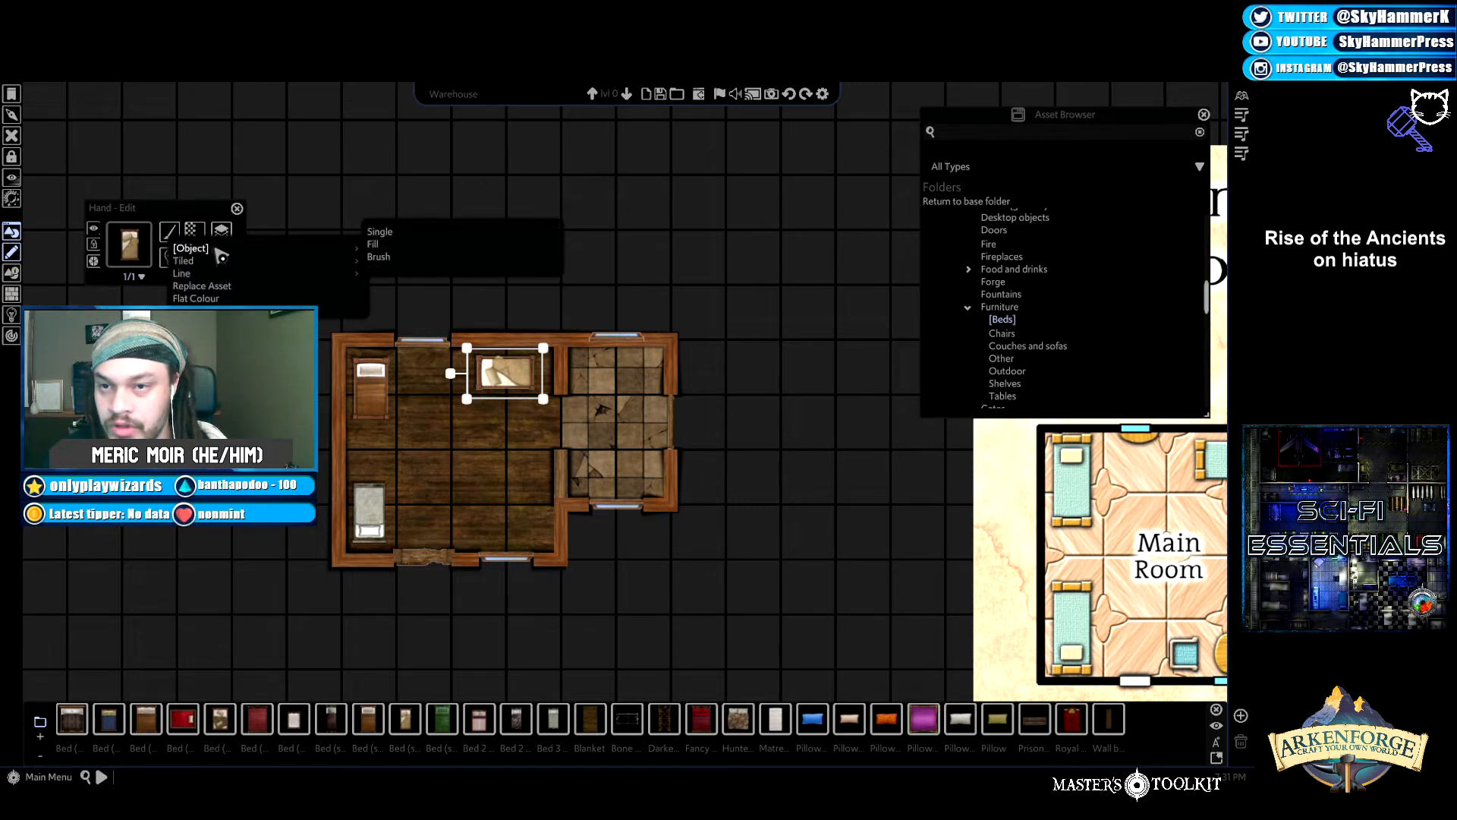
pyautogui.click(400, 262)
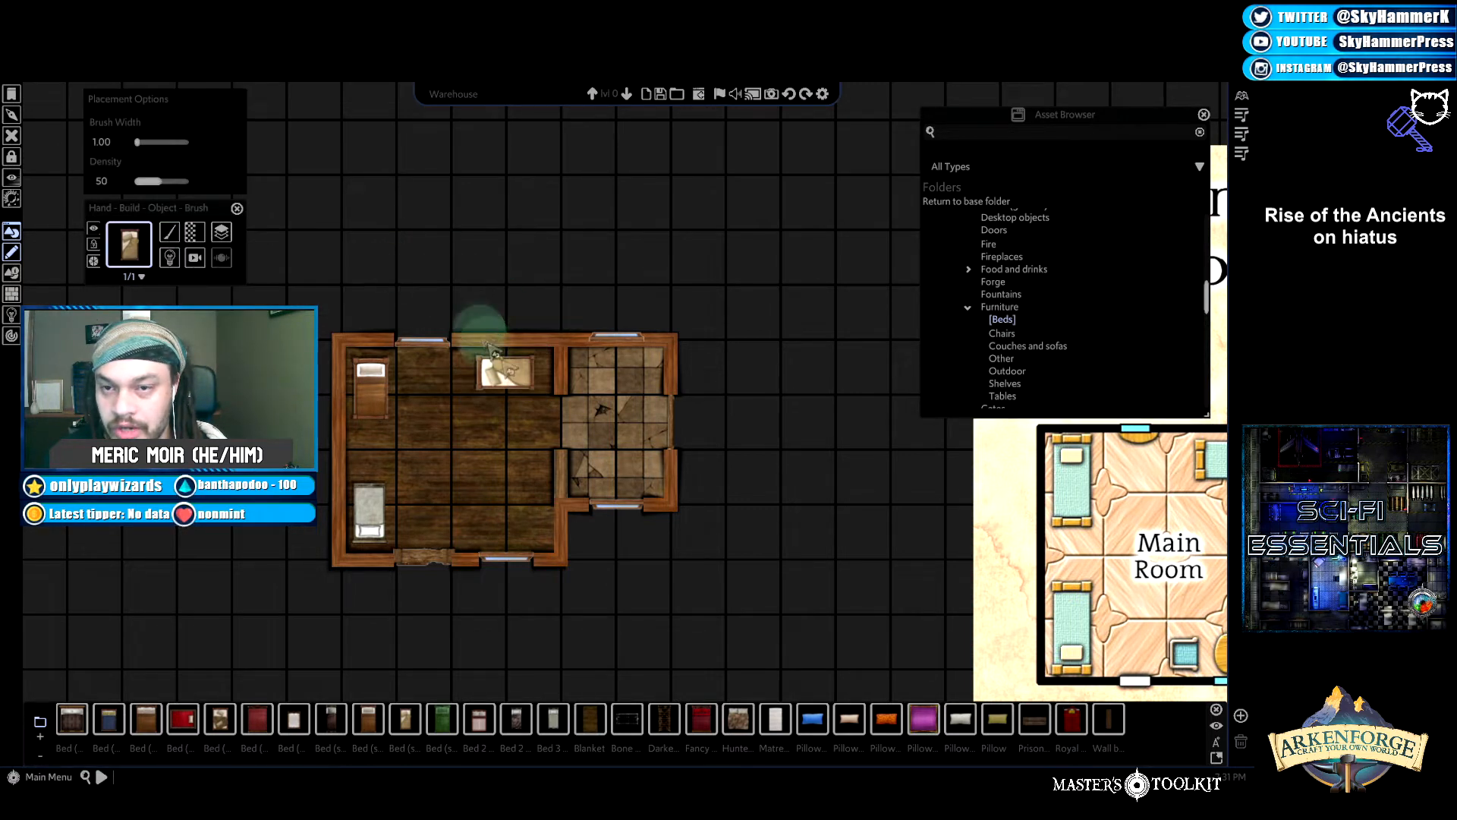
pyautogui.scroll(-2, 327, 359)
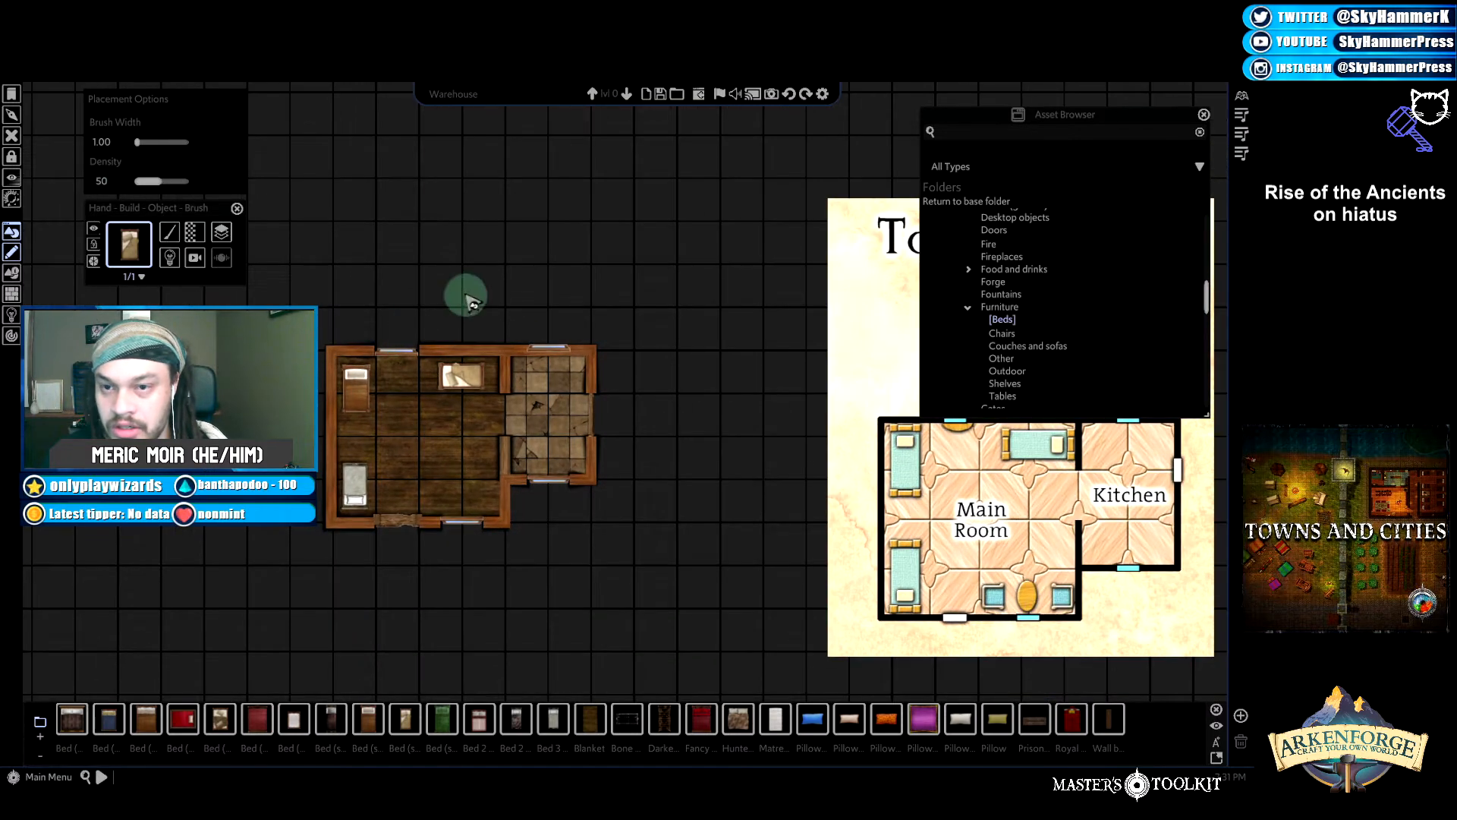
pyautogui.moveTo(459, 224)
pyautogui.mouseDown()
pyautogui.moveTo(506, 277)
pyautogui.moveTo(535, 294)
pyautogui.mouseUp()
pyautogui.moveTo(539, 196)
pyautogui.mouseDown()
pyautogui.moveTo(550, 233)
pyautogui.moveTo(671, 321)
pyautogui.mouseUp()
pyautogui.moveTo(367, 277)
pyautogui.mouseDown()
pyautogui.moveTo(326, 250)
pyautogui.moveTo(349, 206)
pyautogui.moveTo(358, 221)
pyautogui.moveTo(485, 190)
pyautogui.moveTo(425, 319)
pyautogui.moveTo(523, 300)
pyautogui.mouseUp()
pyautogui.press('a')
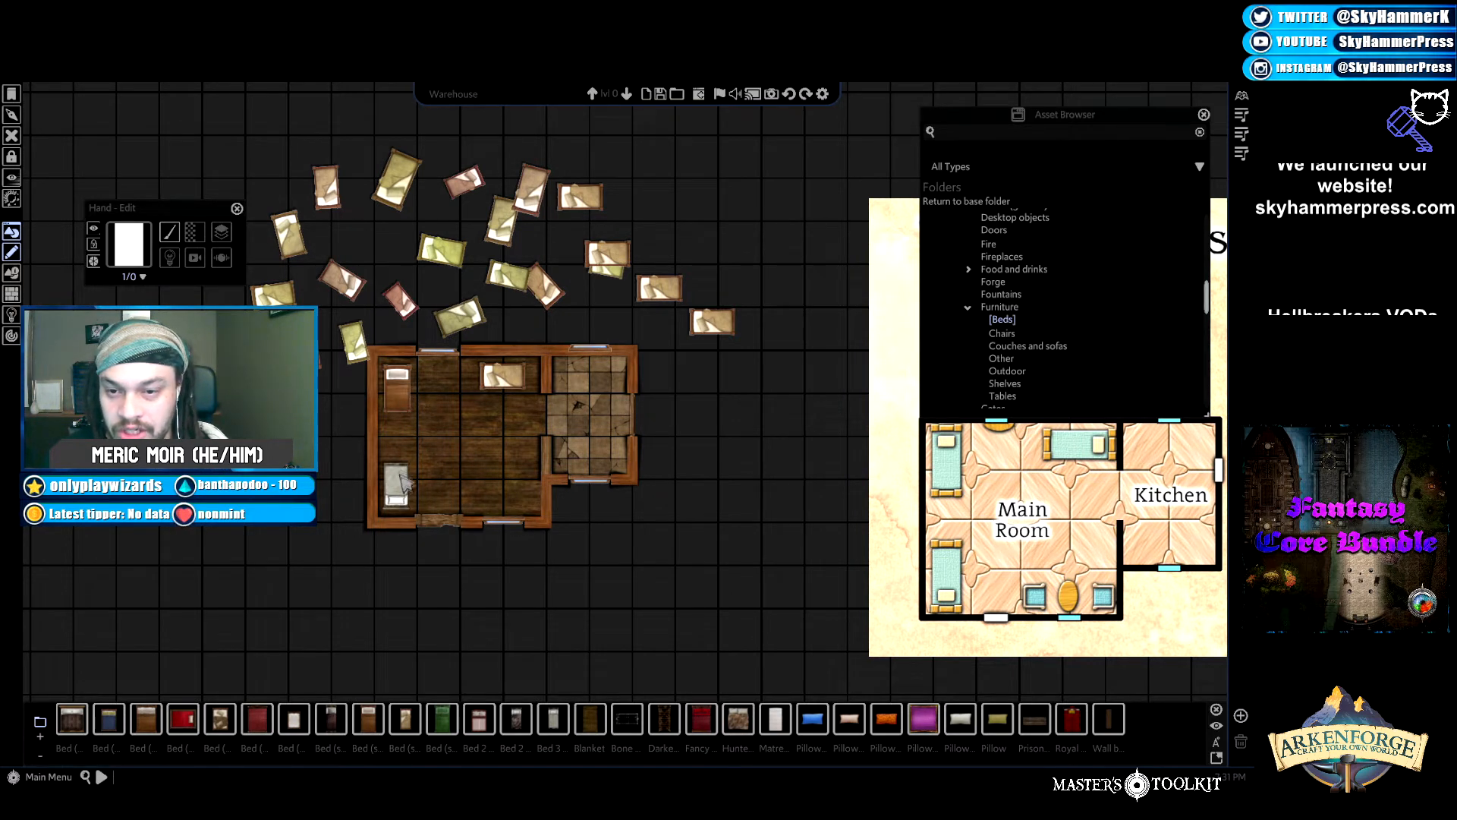
# Replace the brown bed in the main room's upper-left corner with a green-blanketed bed taken from the scattered copies.
pyautogui.click(397, 376)
pyautogui.press('Delete')
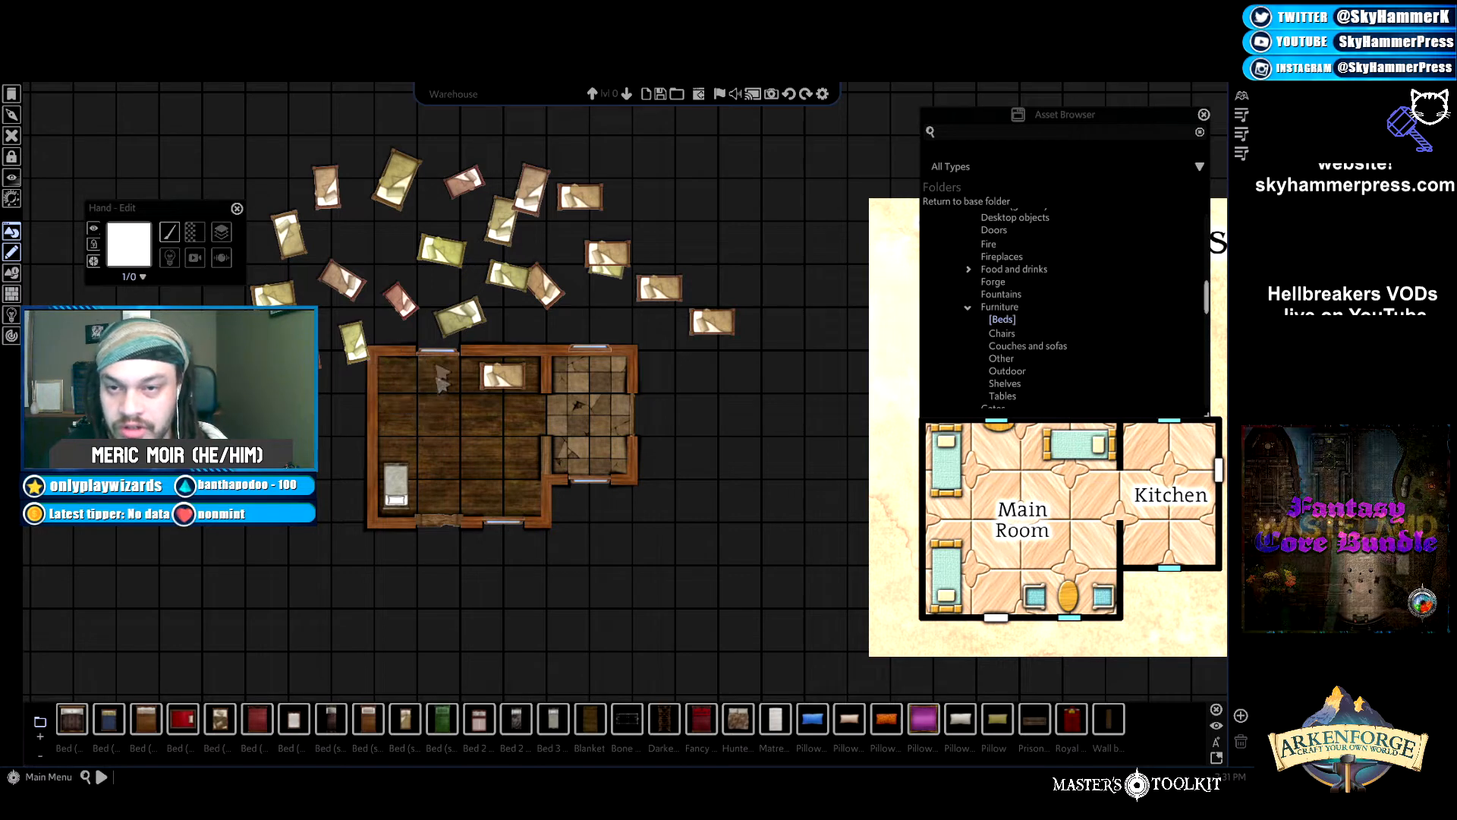
pyautogui.click(452, 262)
pyautogui.moveTo(395, 241); pyautogui.dragTo(402, 389)
pyautogui.click(410, 263)
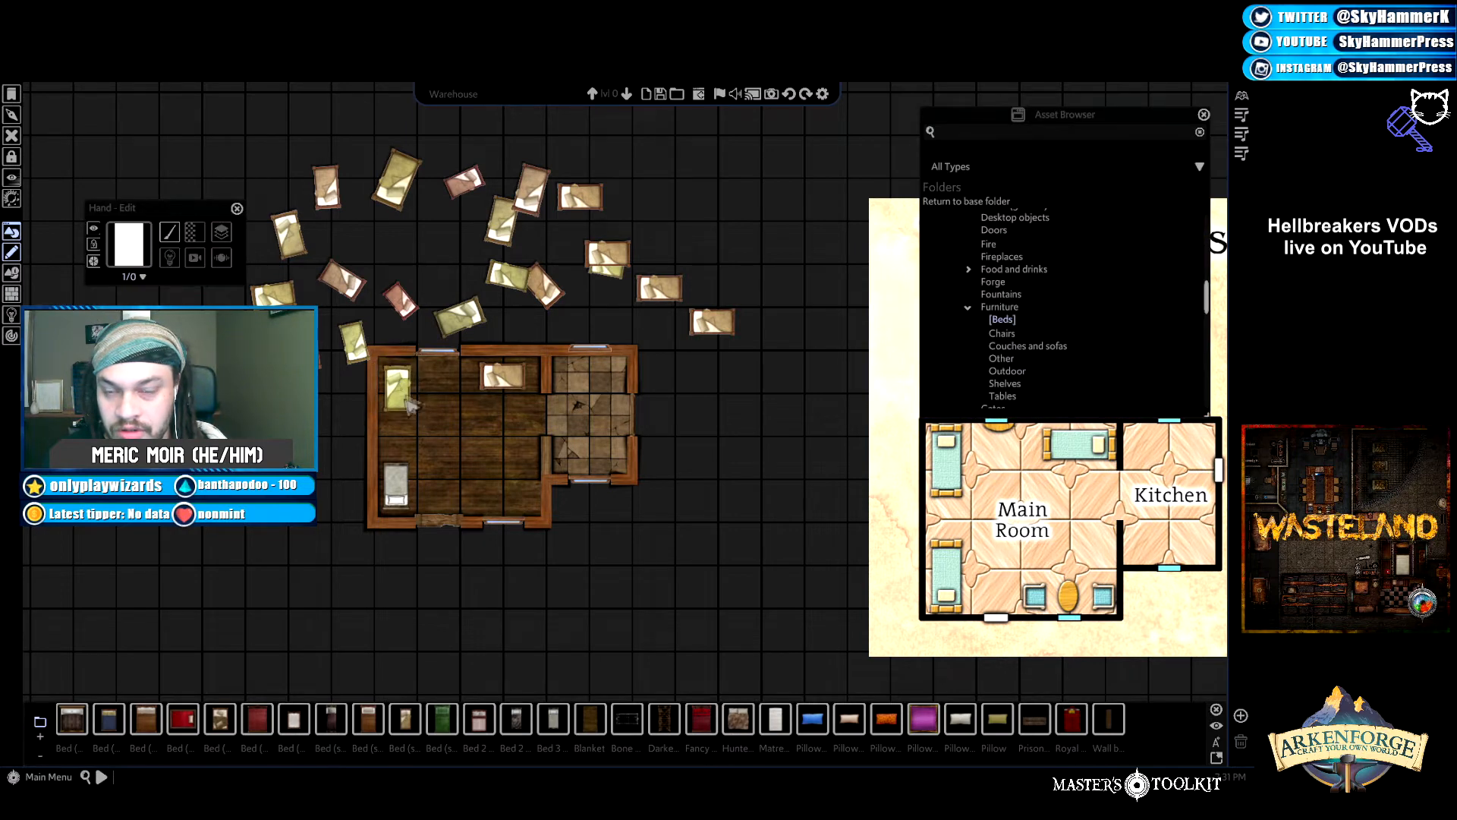
# Swap the two beds so the grey one stands in the upper-left corner and the green one, pillow toward the lower wall, in the lower-left.
pyautogui.click(404, 393)
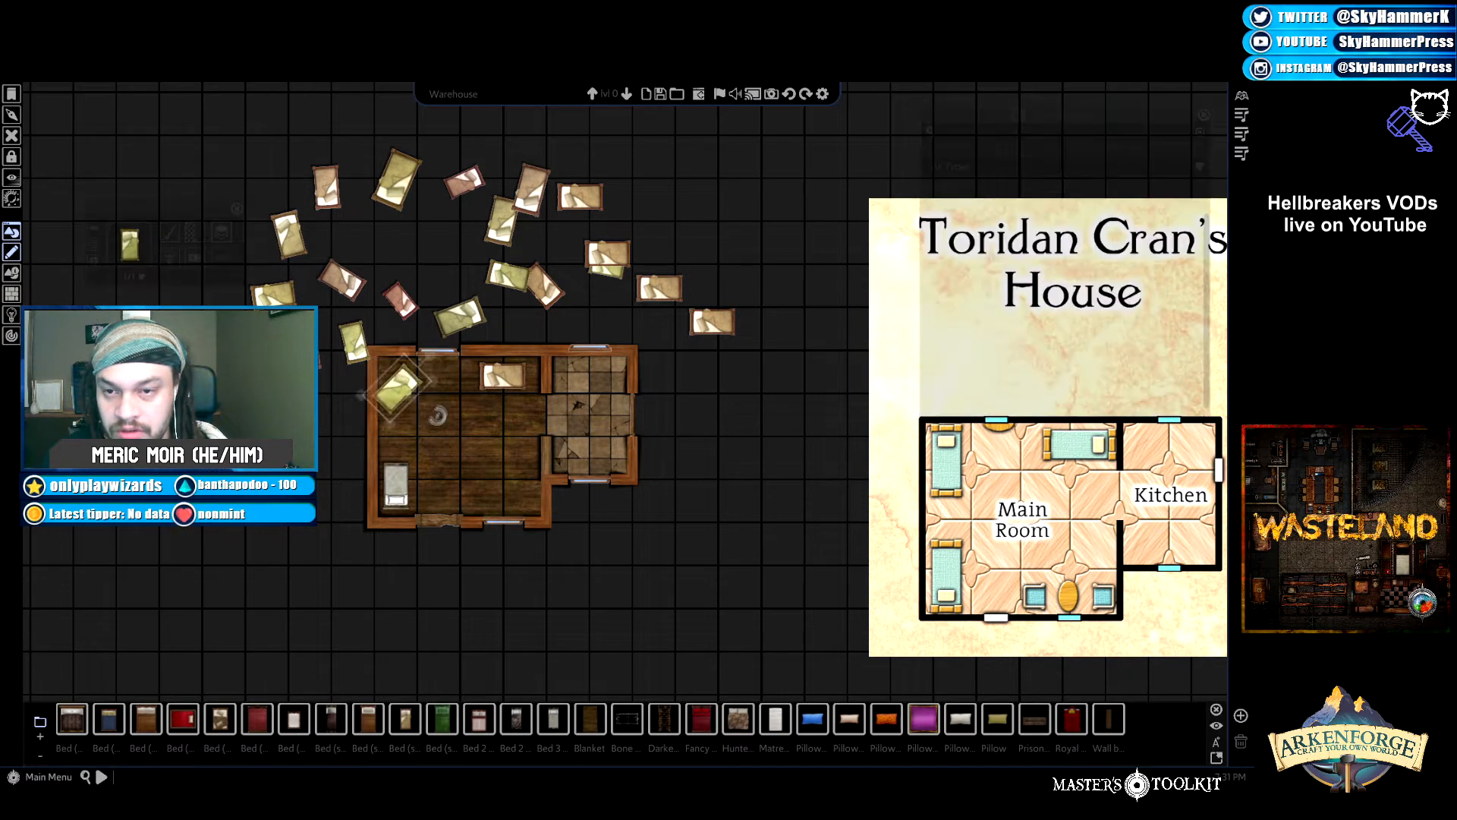
pyautogui.moveTo(402, 393); pyautogui.dragTo(339, 482)
pyautogui.click(396, 485)
pyautogui.moveTo(396, 534); pyautogui.dragTo(405, 374)
pyautogui.click(341, 470)
pyautogui.moveTo(336, 474); pyautogui.dragTo(398, 475)
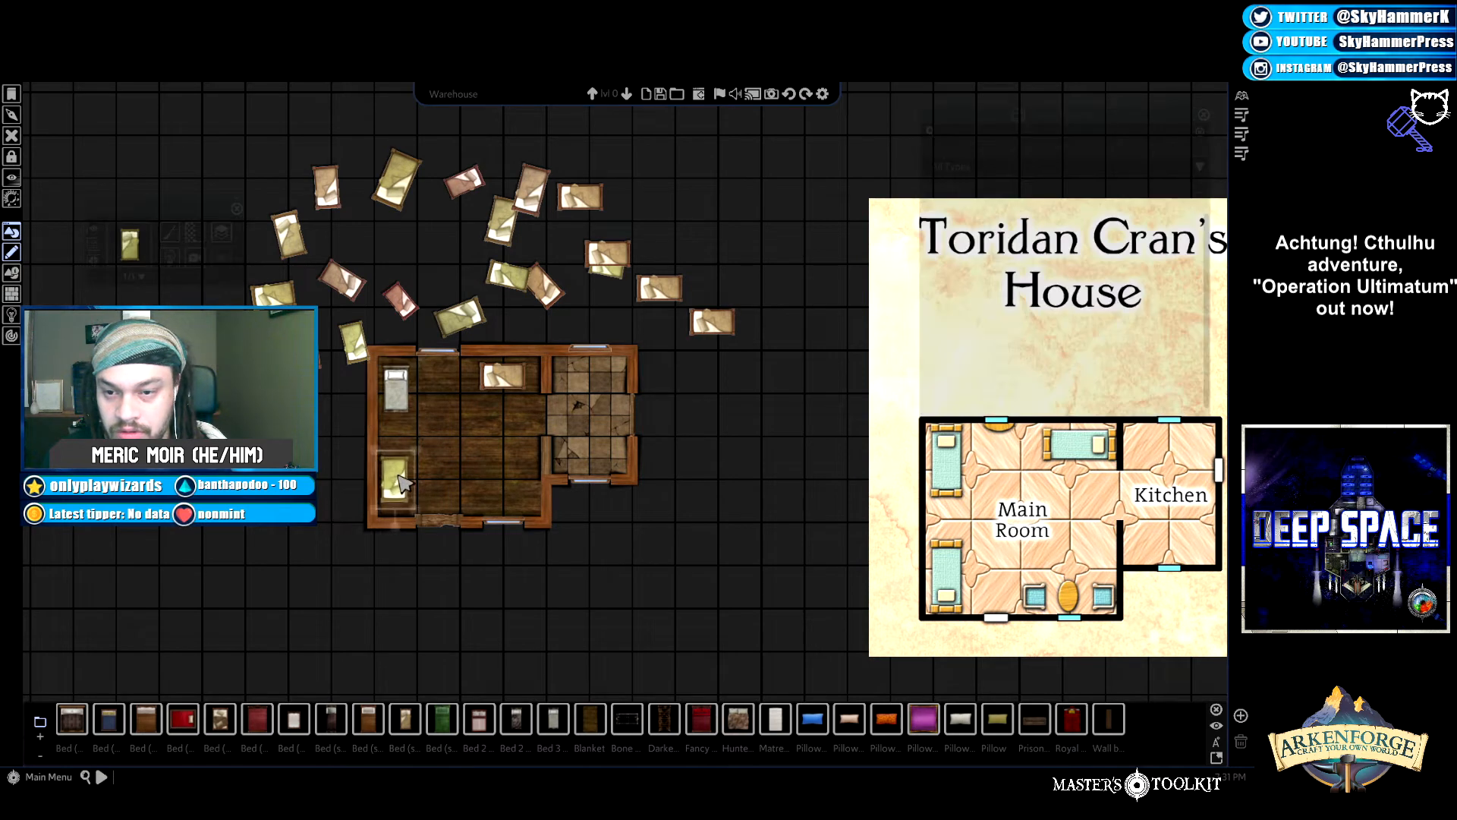
# Delete all the scattered bed copies from the ground above and beside the building.
pyautogui.press('w')
pyautogui.press('a')
pyautogui.moveTo(333, 166); pyautogui.dragTo(814, 383)
pyautogui.press('Delete')
pyautogui.click(345, 412)
pyautogui.press('Delete')
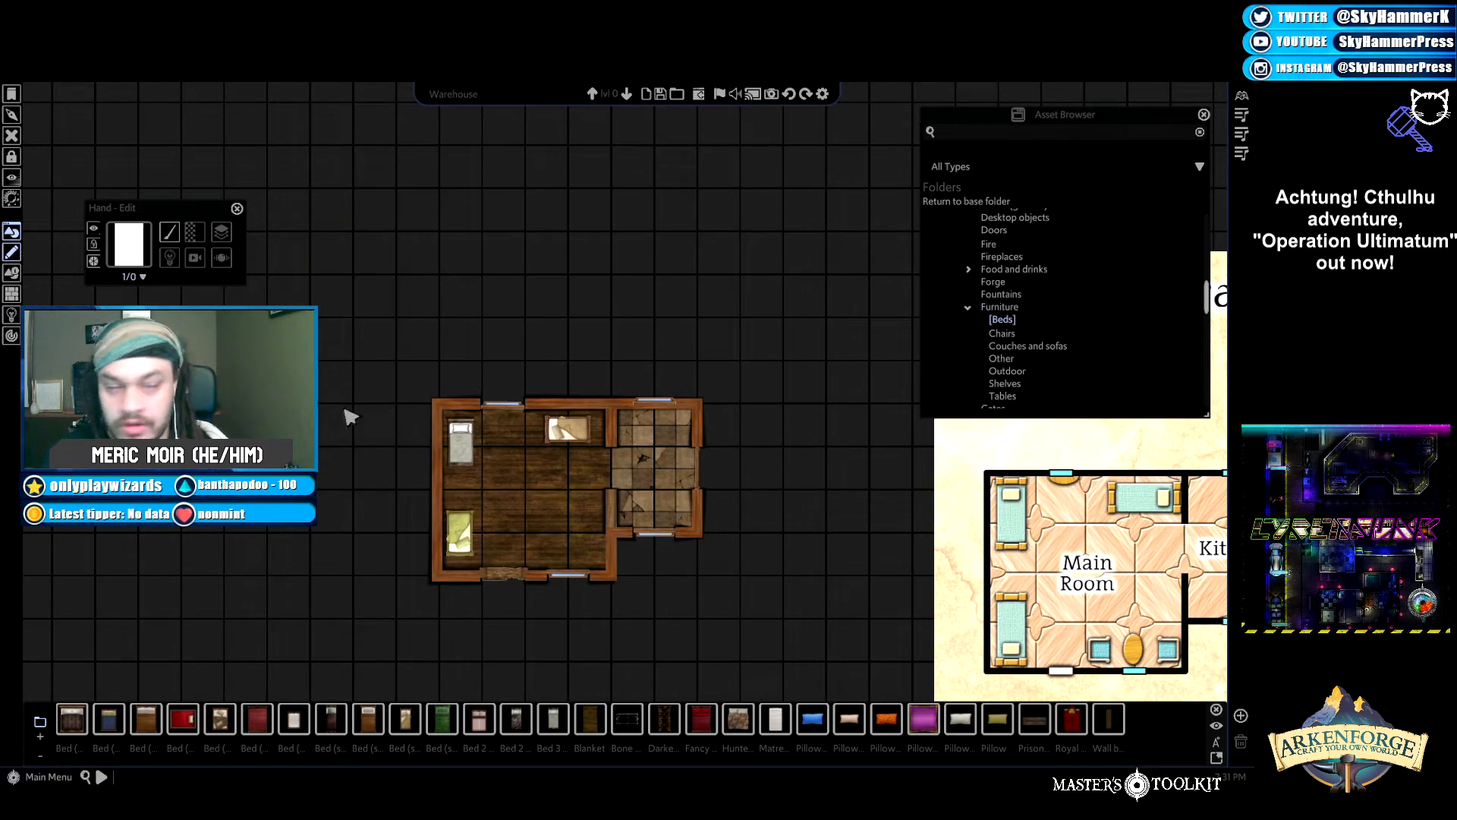
# Show the Tables assets from the Furniture folder.
pyautogui.press('s')
pyautogui.press('d')
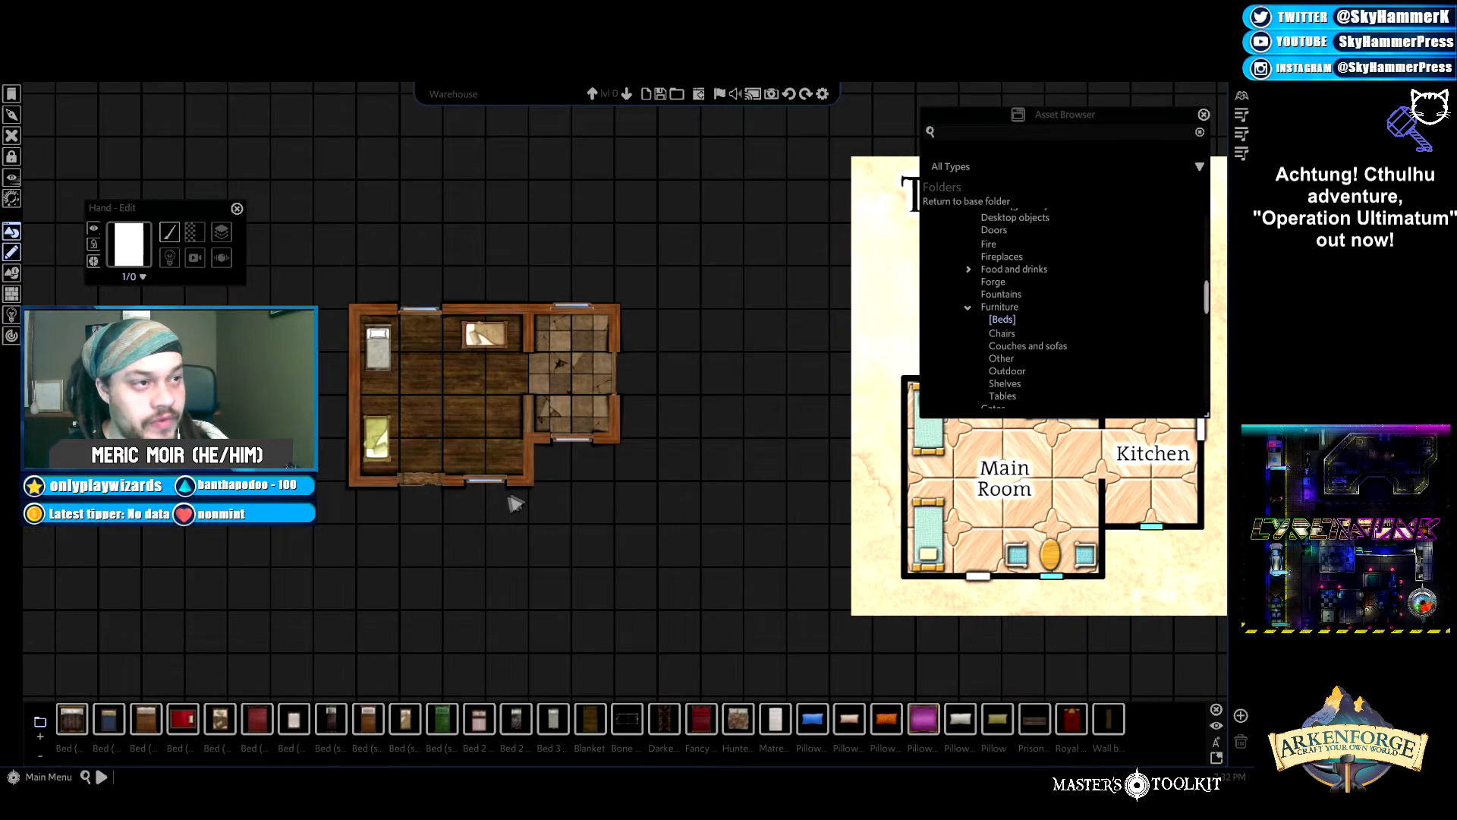
pyautogui.press('w')
pyautogui.press('a')
pyautogui.scroll(2, 547, 524)
pyautogui.press('w')
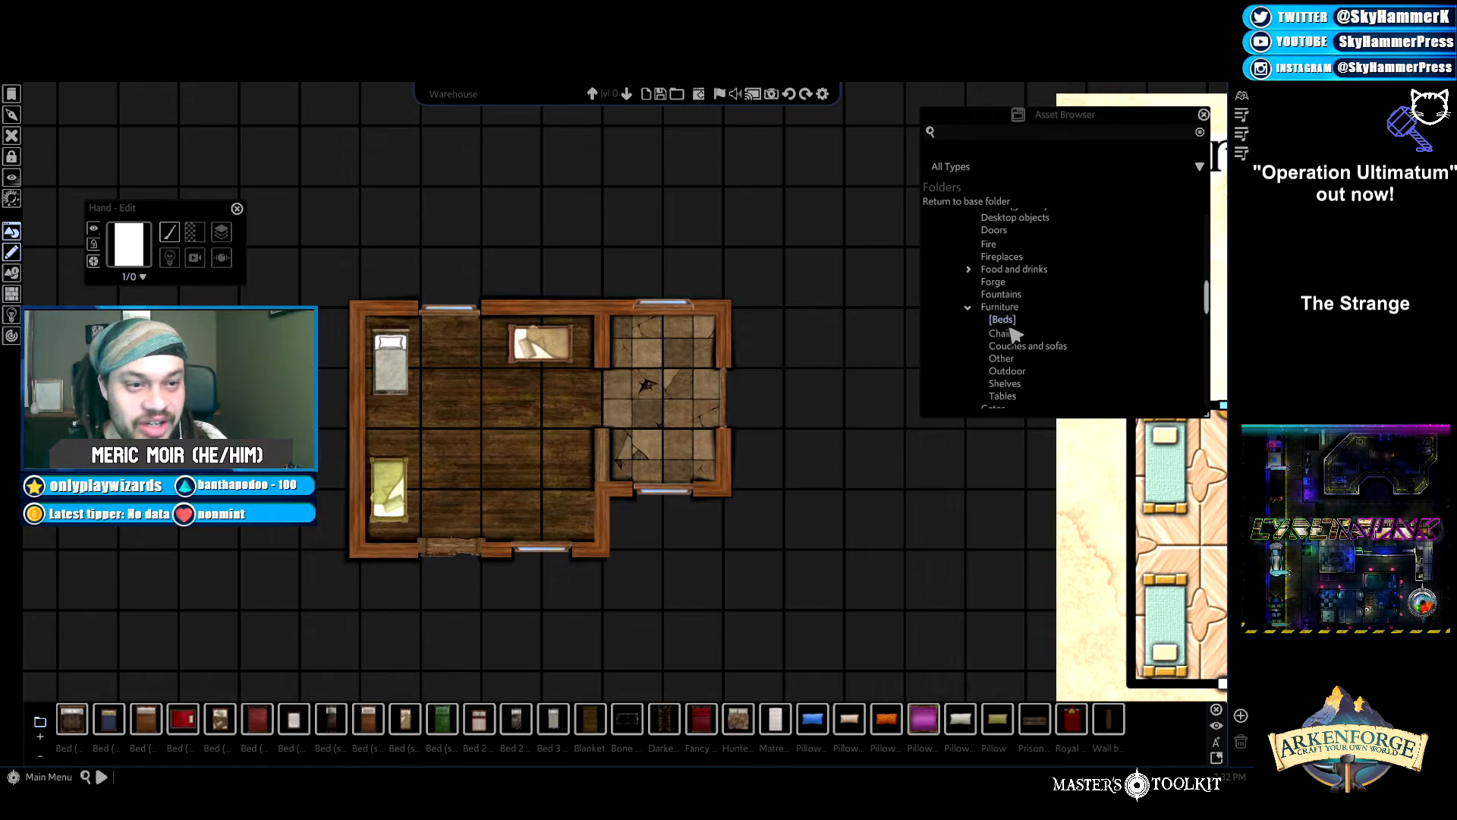
pyautogui.press('s')
pyautogui.press('d')
pyautogui.press('a')
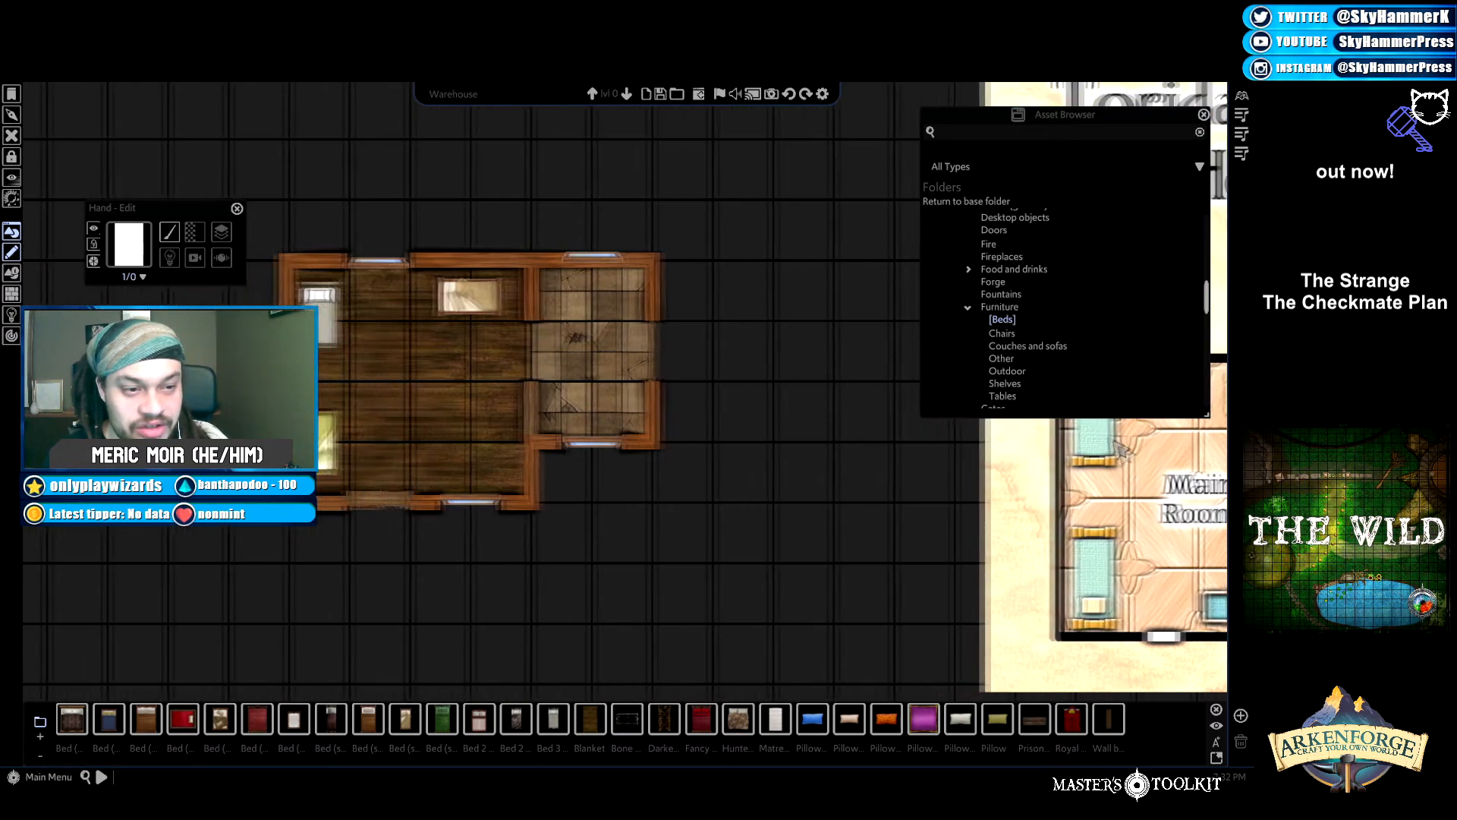
pyautogui.click(1006, 396)
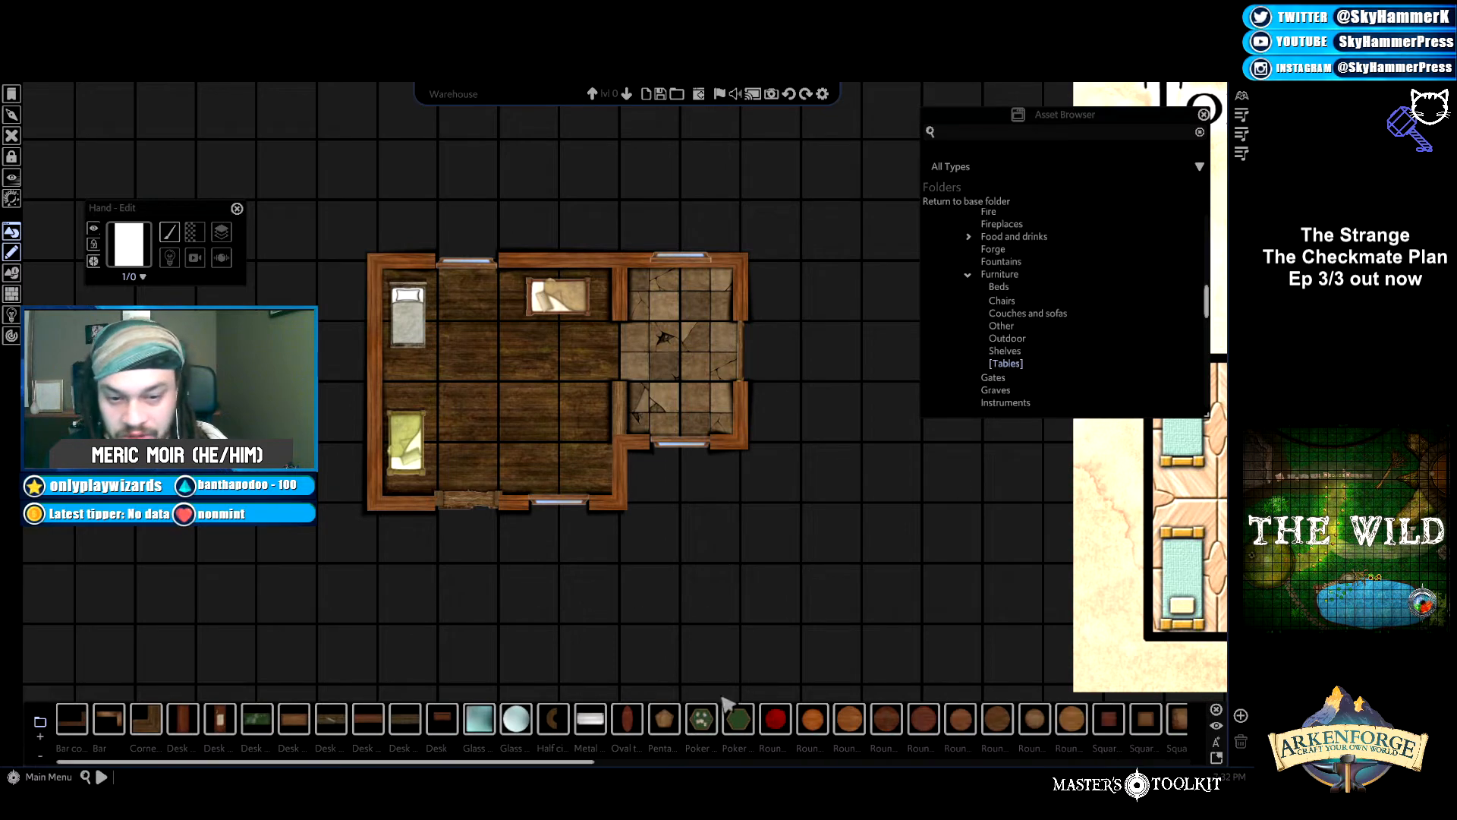
# Try out poker, round glass and half-circle tables for the main room's lower-right area, then remove the placed half-circle table.
pyautogui.click(701, 719)
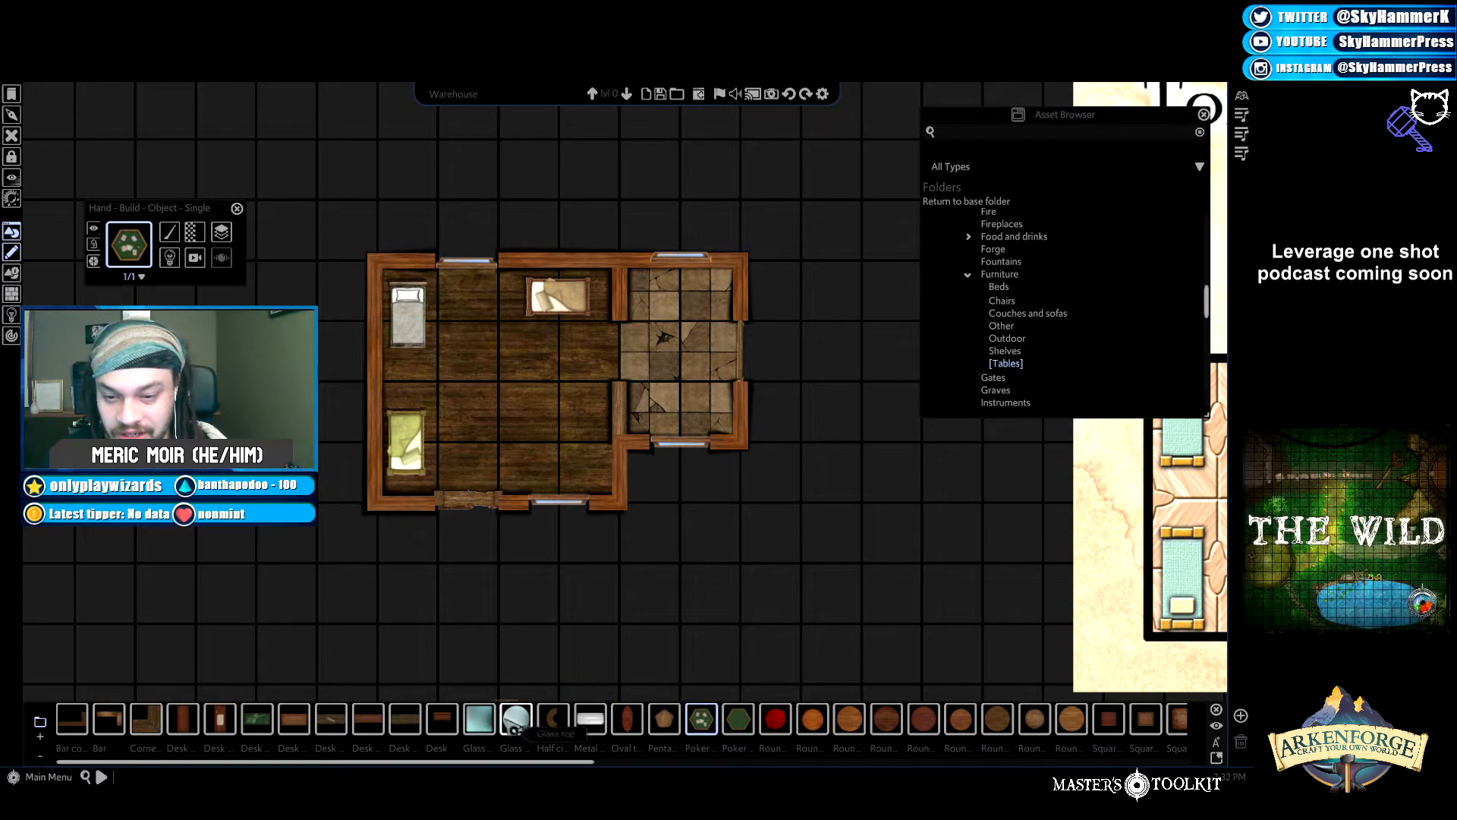
pyautogui.click(516, 719)
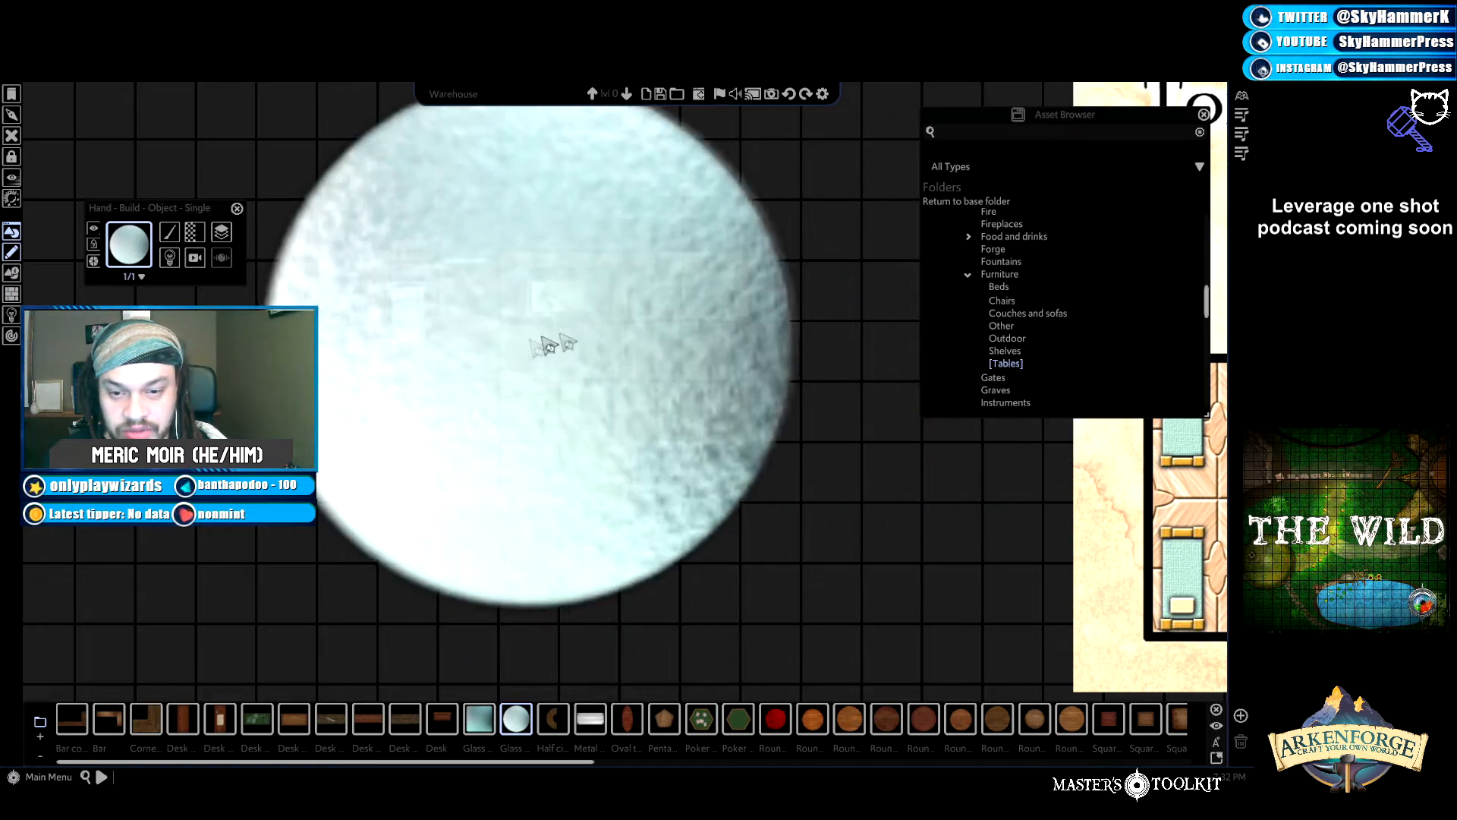
pyautogui.click(560, 725)
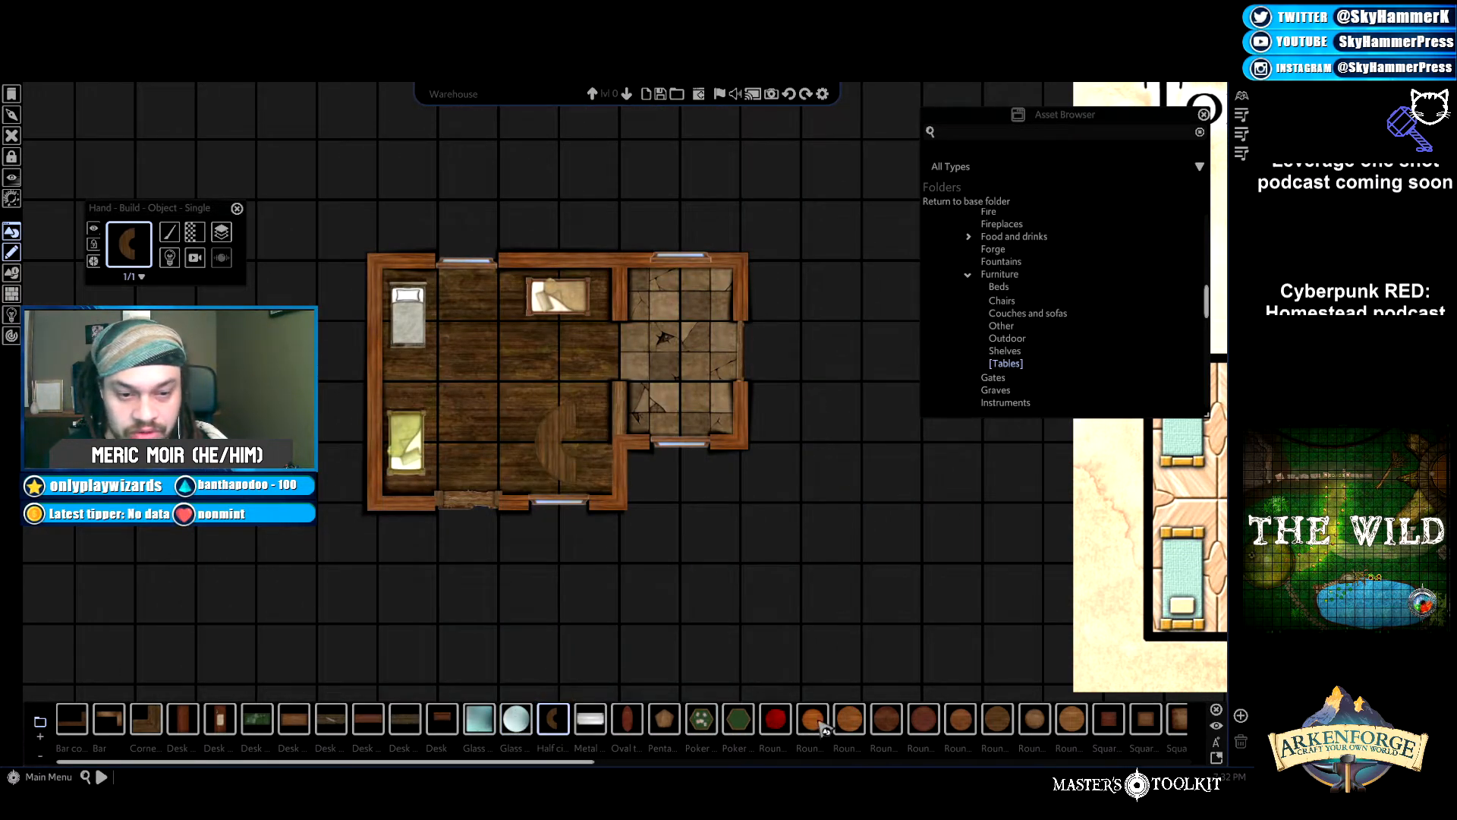
pyautogui.click(547, 445)
pyautogui.rightClick(705, 522)
pyautogui.click(535, 451)
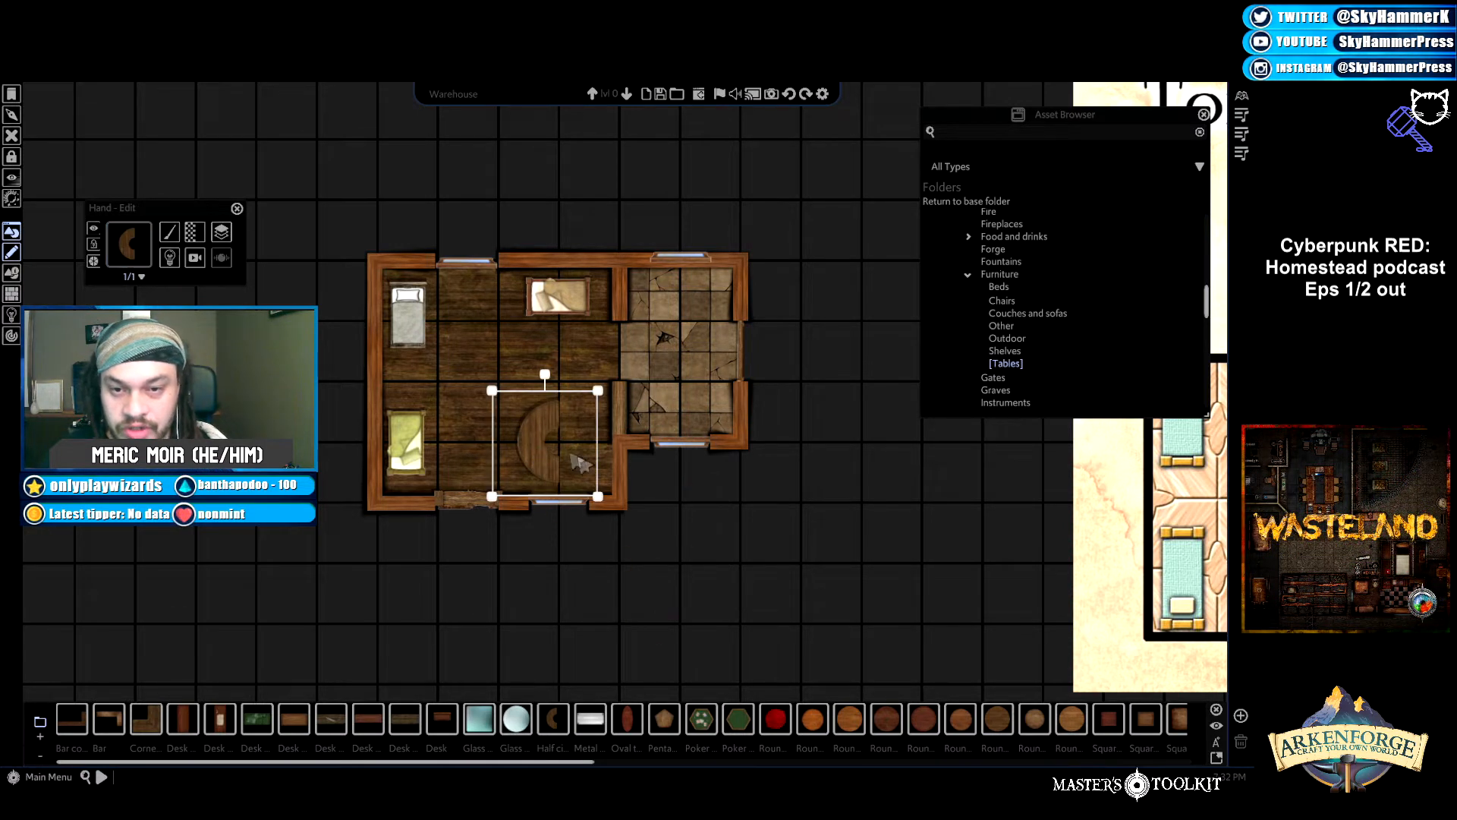
pyautogui.press('Delete')
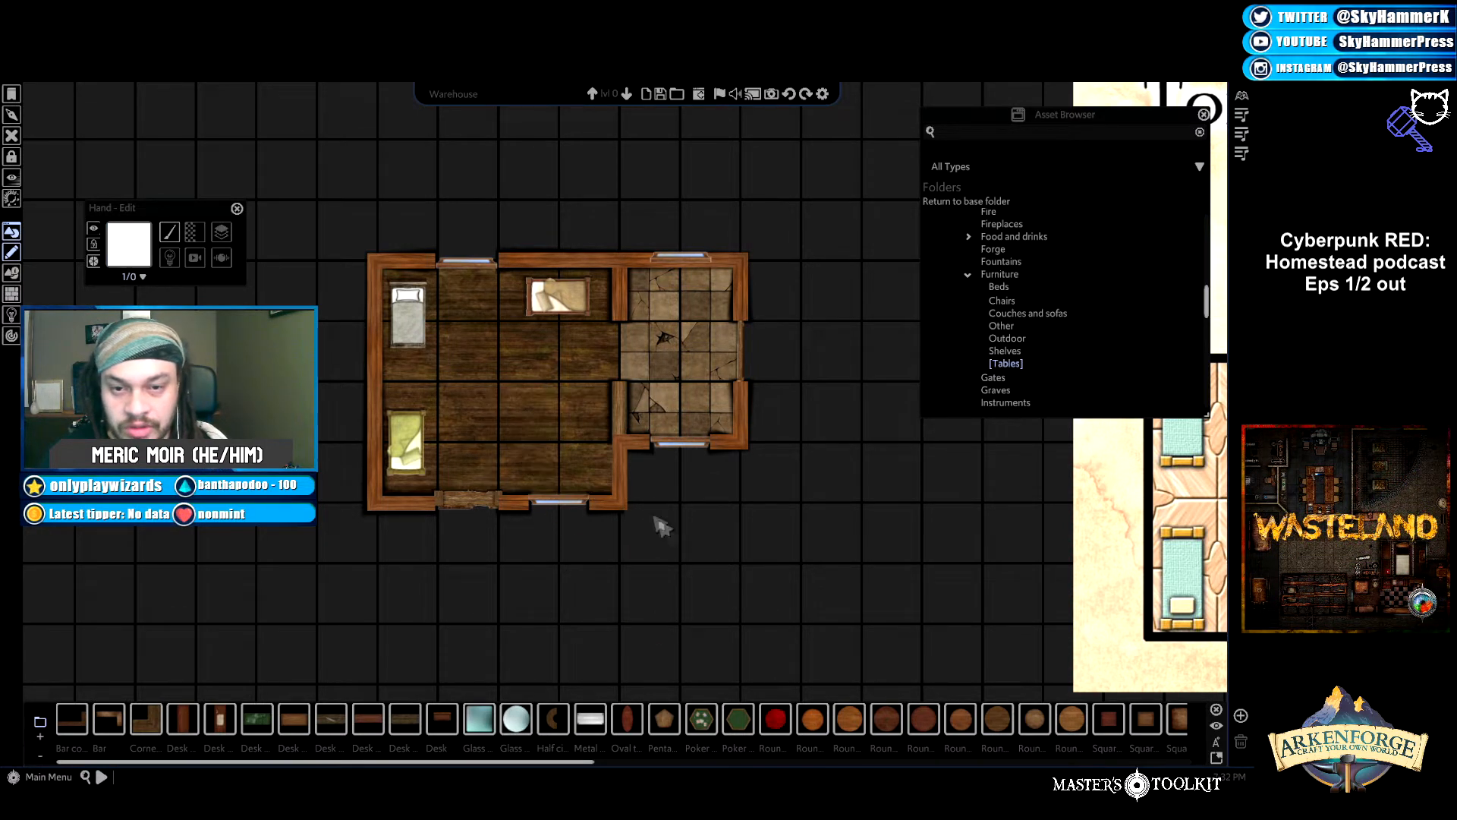
# Place an oval wooden table by the window in the main room's lower wall and scale it down slightly.
pyautogui.click(777, 722)
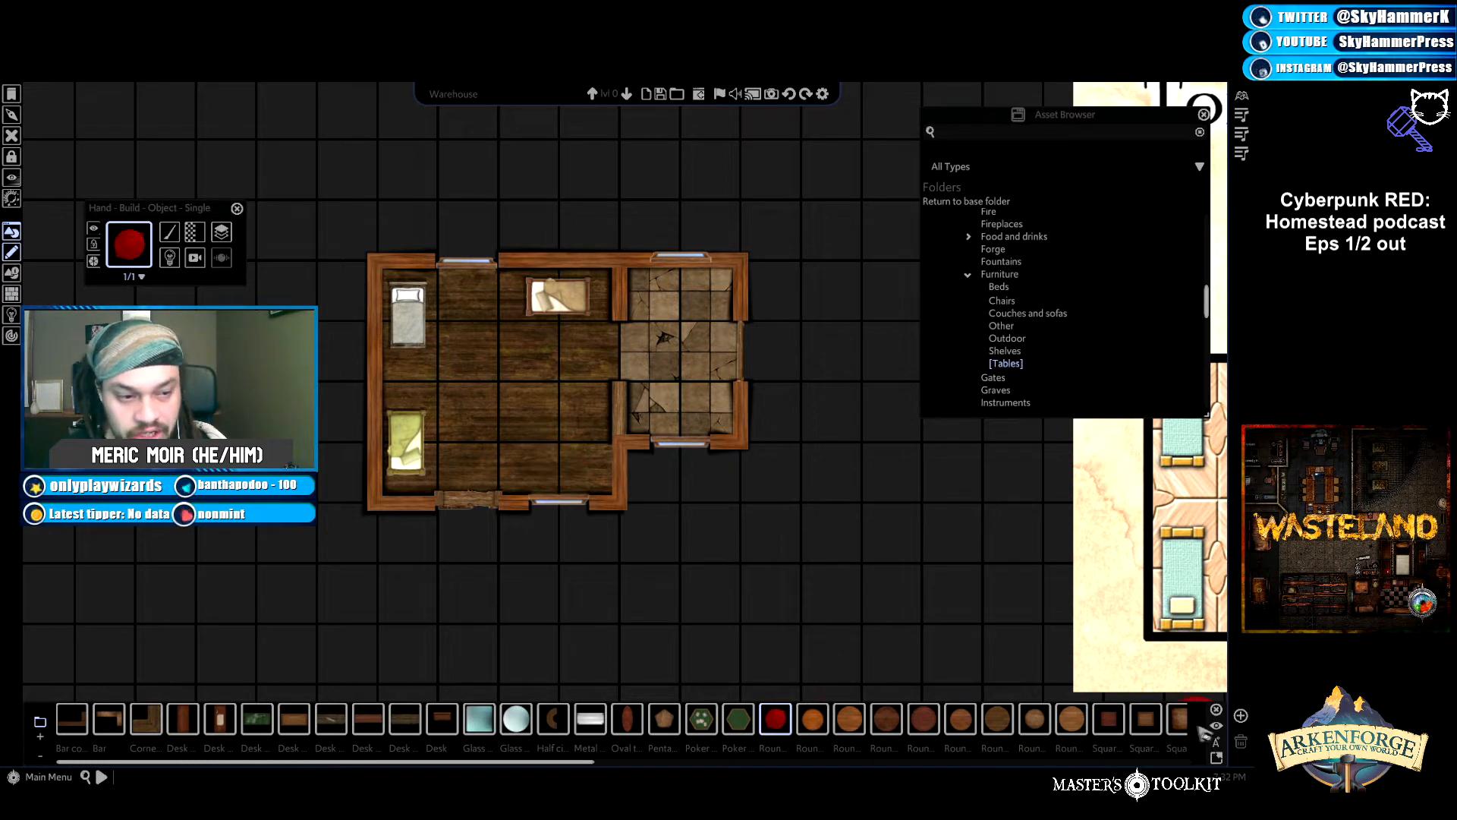
pyautogui.moveTo(531, 761); pyautogui.dragTo(835, 772)
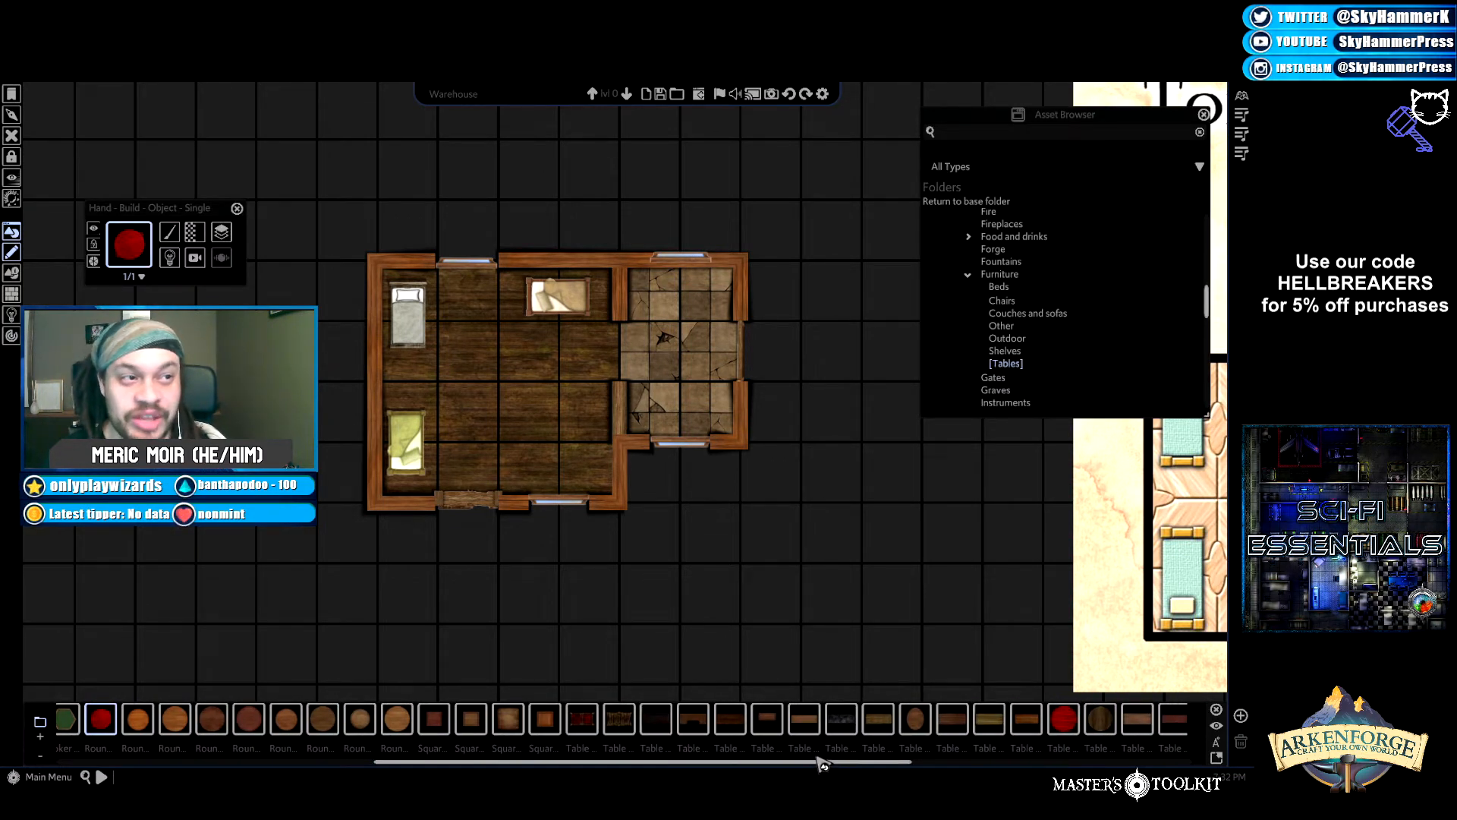
pyautogui.click(582, 718)
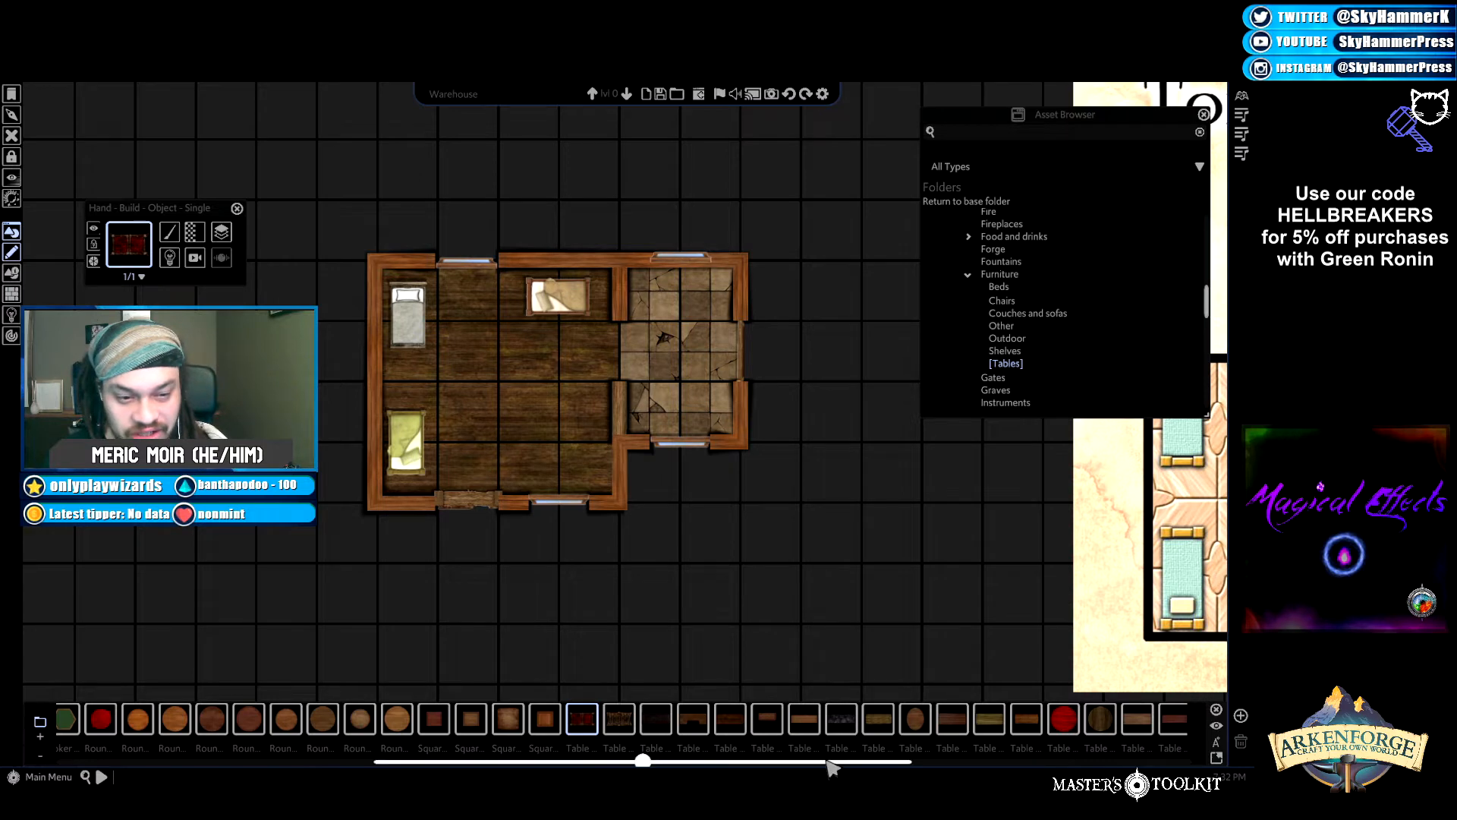
pyautogui.scroll(-5, 822, 759)
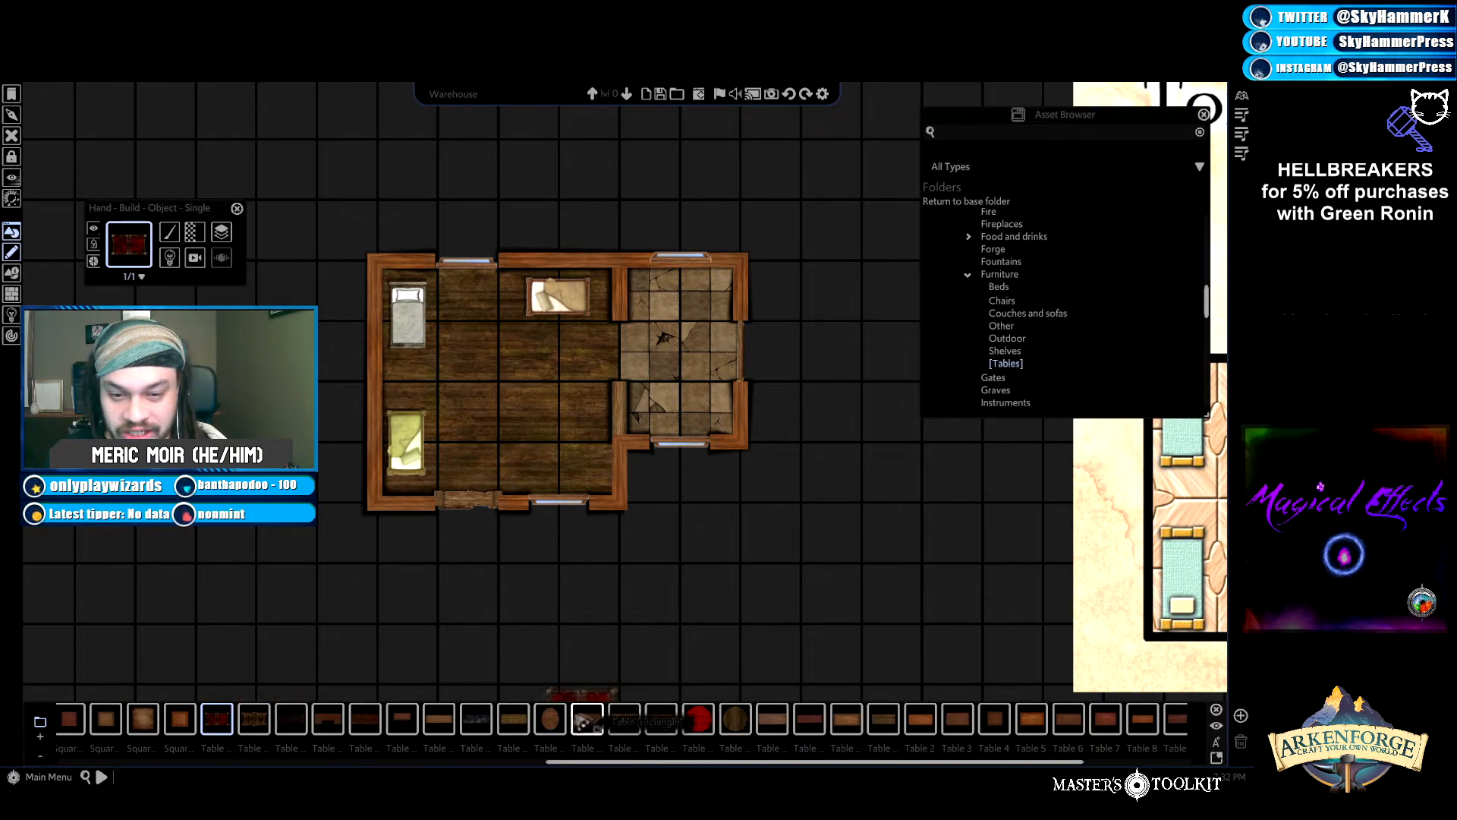
pyautogui.click(549, 718)
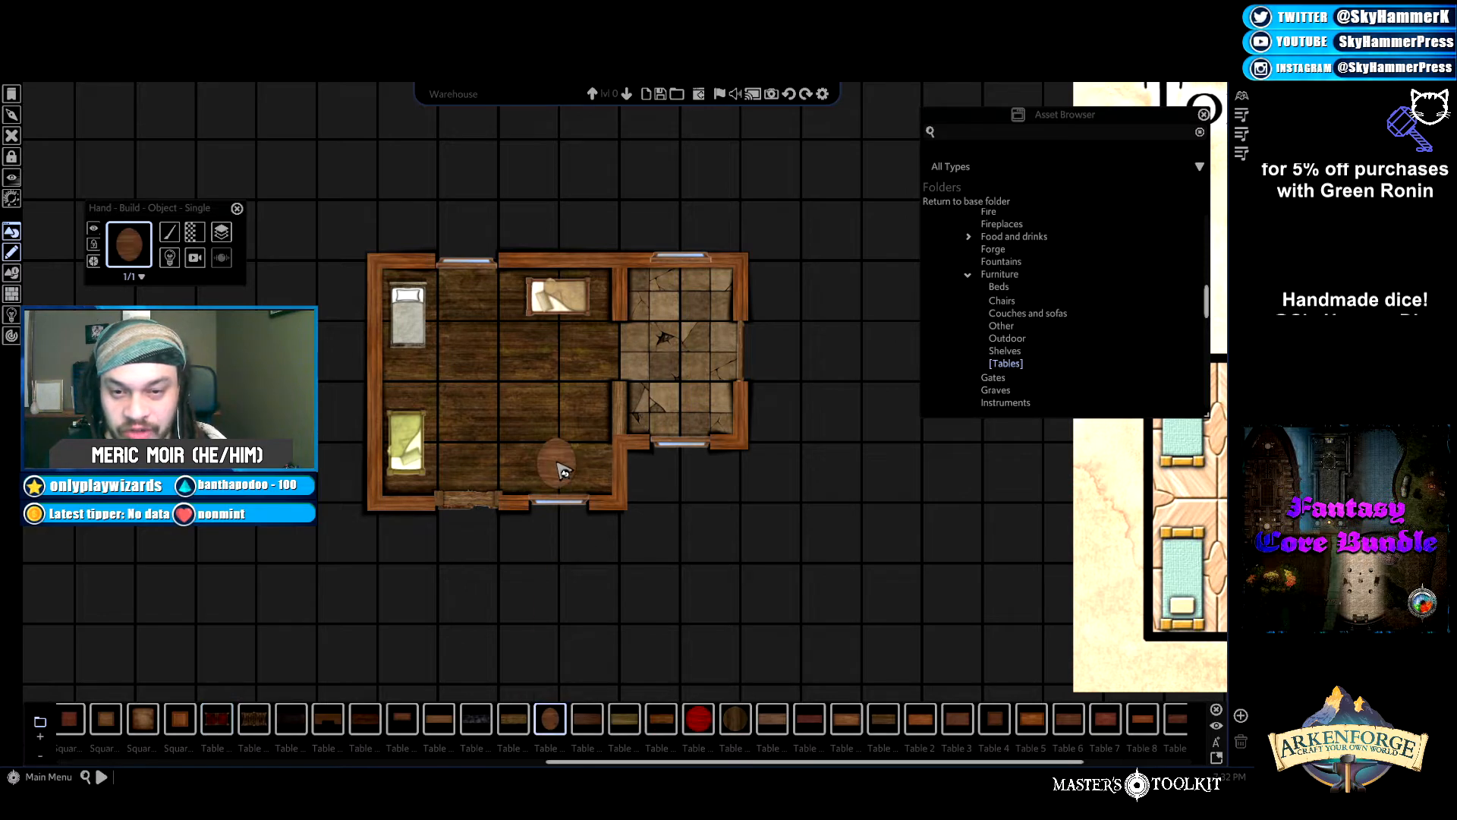
pyautogui.moveTo(804, 611); pyautogui.dragTo(564, 534)
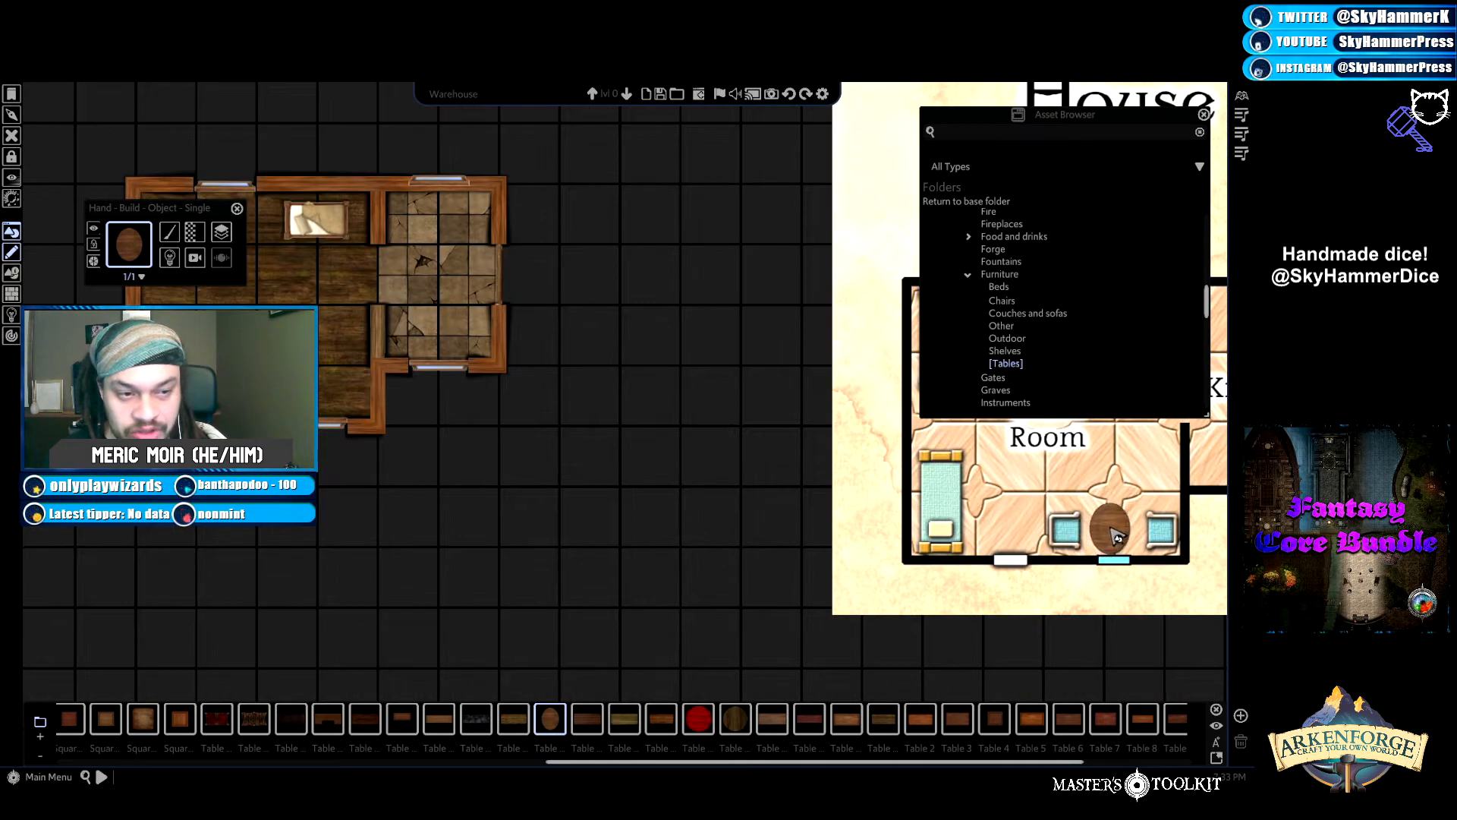
pyautogui.press('a')
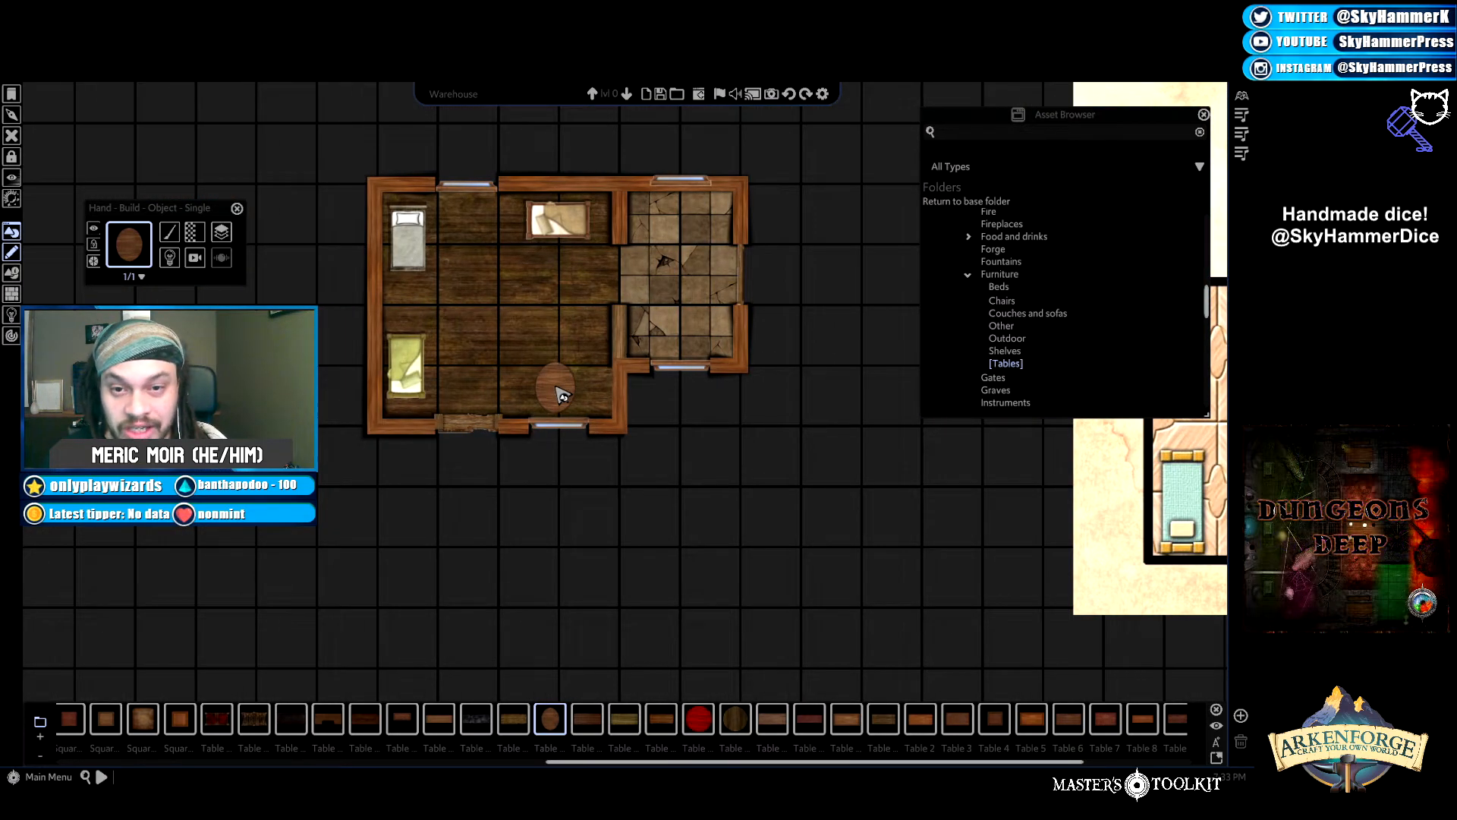
pyautogui.click(557, 387)
pyautogui.rightClick(655, 420)
pyautogui.click(557, 393)
pyautogui.moveTo(590, 355); pyautogui.dragTo(565, 388)
pyautogui.click(598, 463)
pyautogui.press('w')
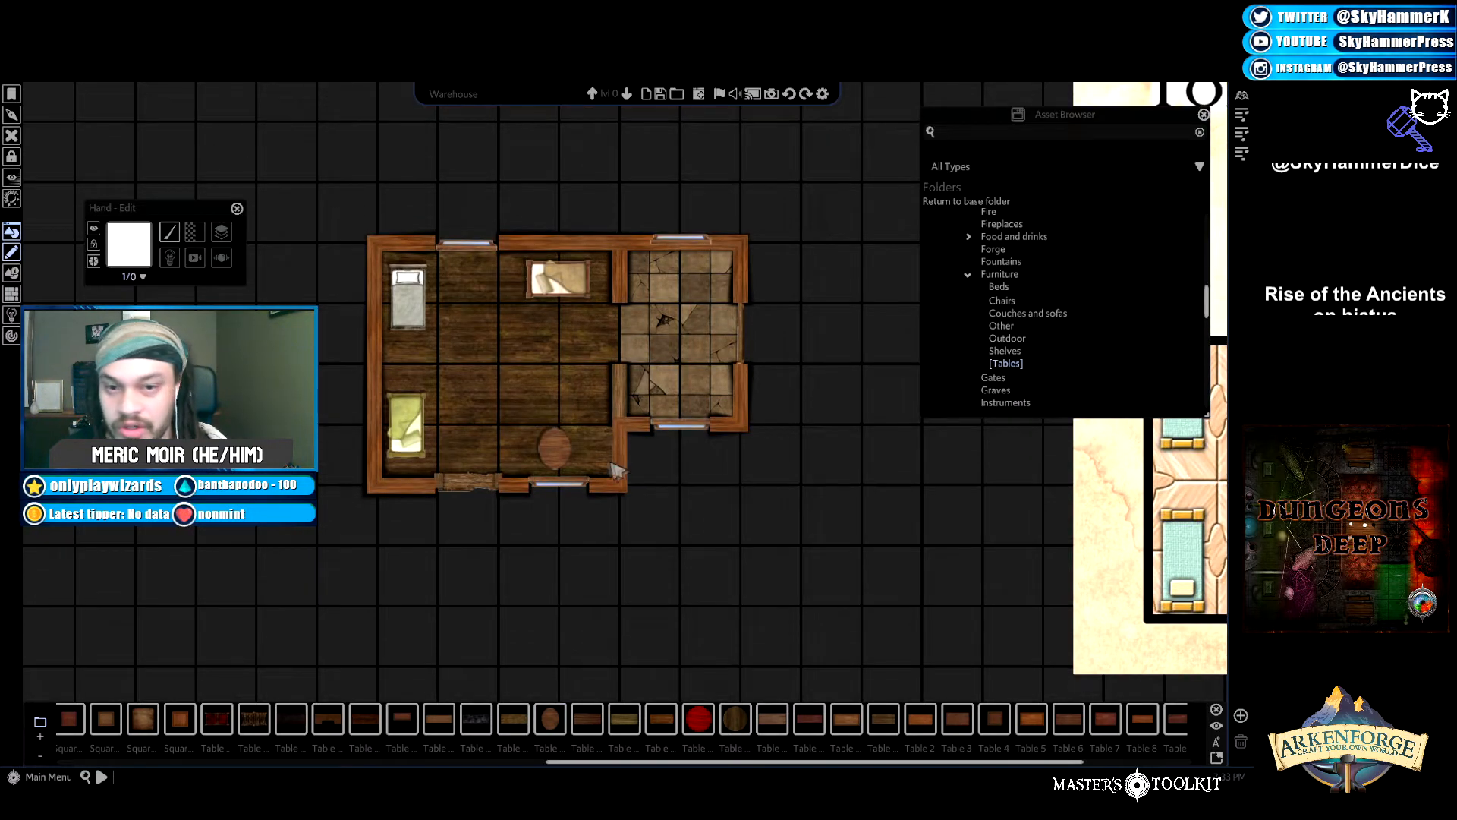
# Set the oval table's Chroma Key colour to dark yellow, hex b8a800.
pyautogui.click(555, 448)
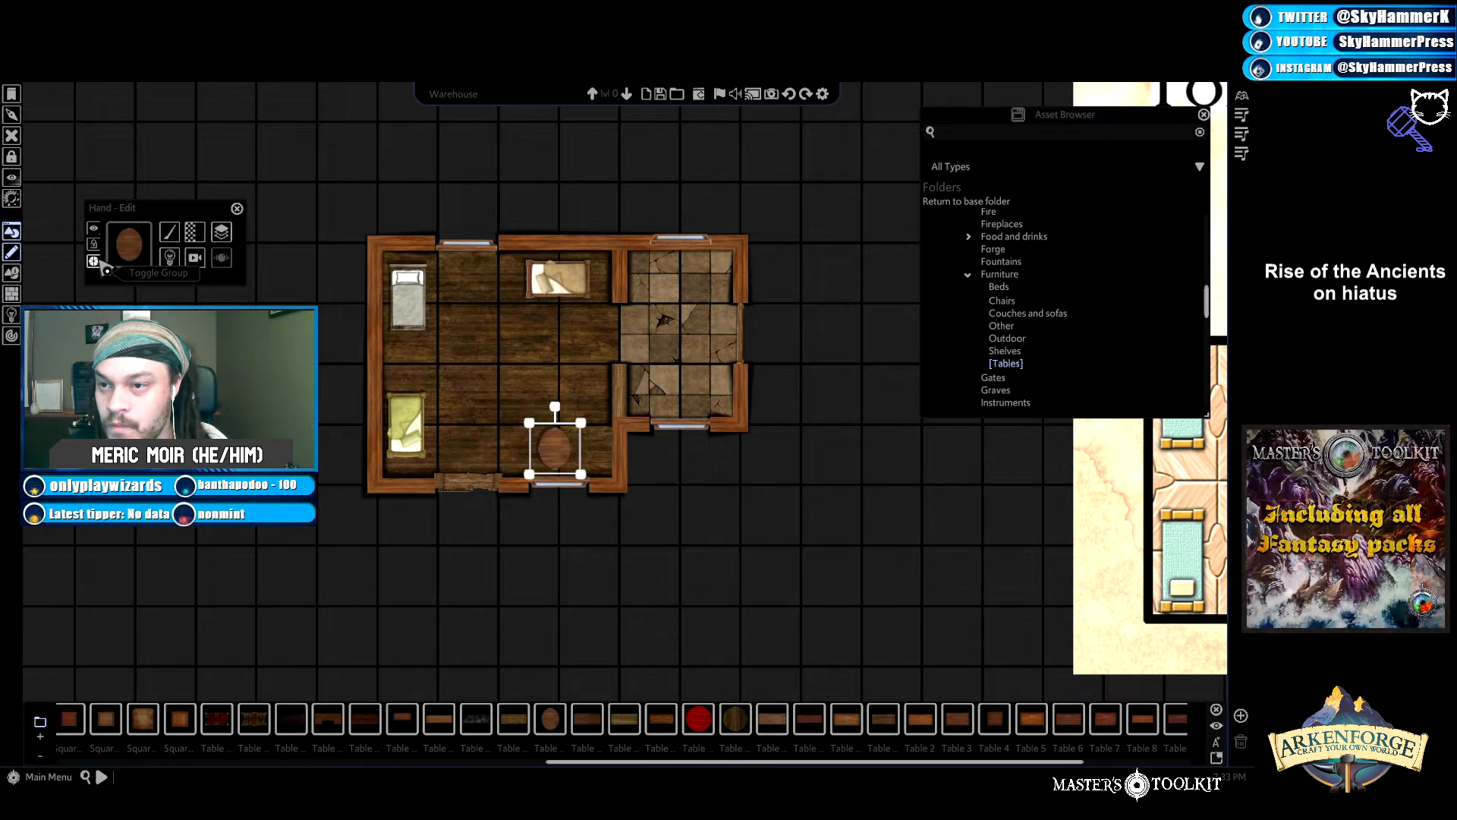
pyautogui.click(202, 238)
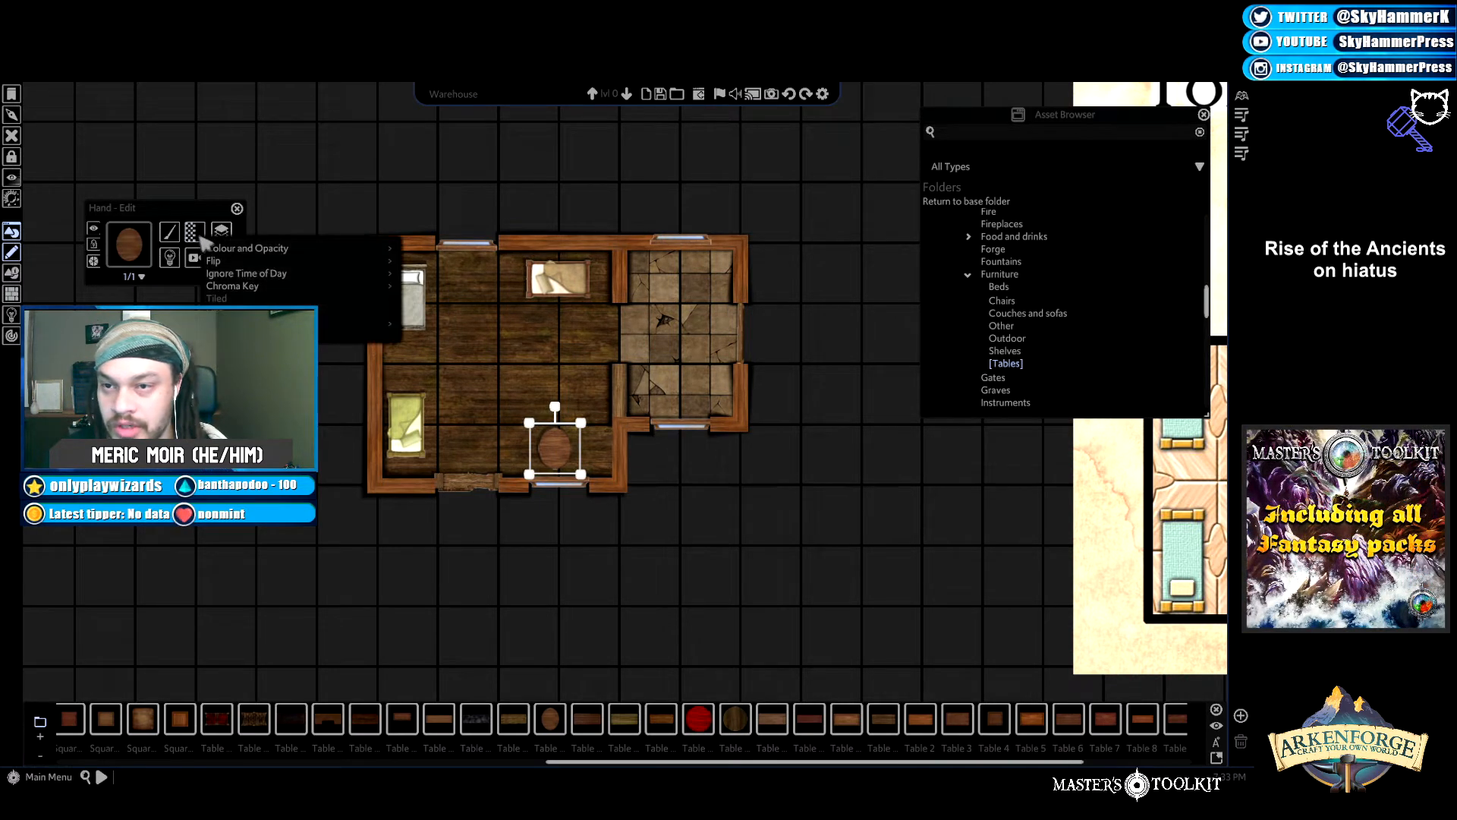
pyautogui.moveTo(257, 292)
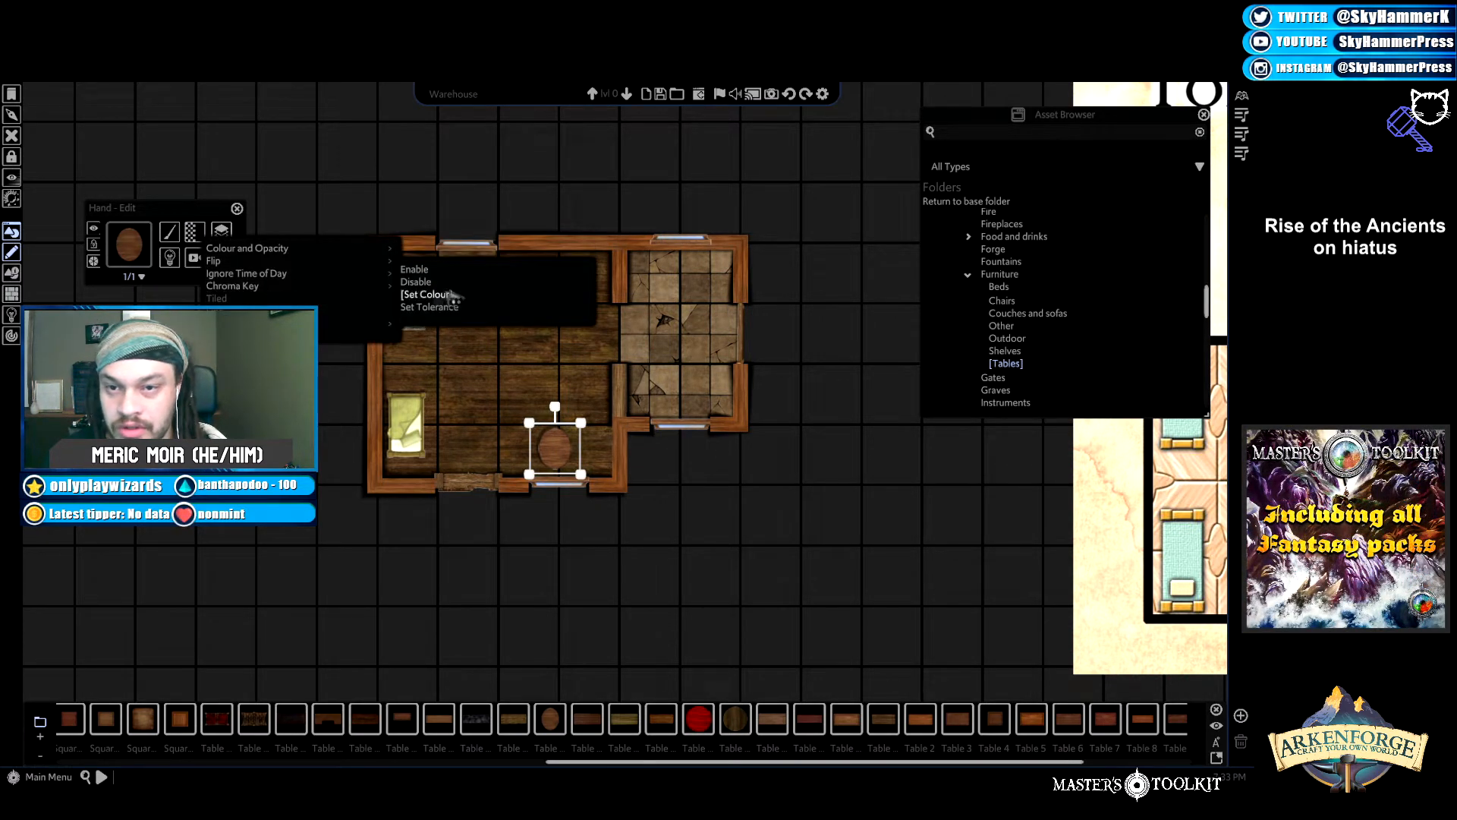
pyautogui.click(427, 294)
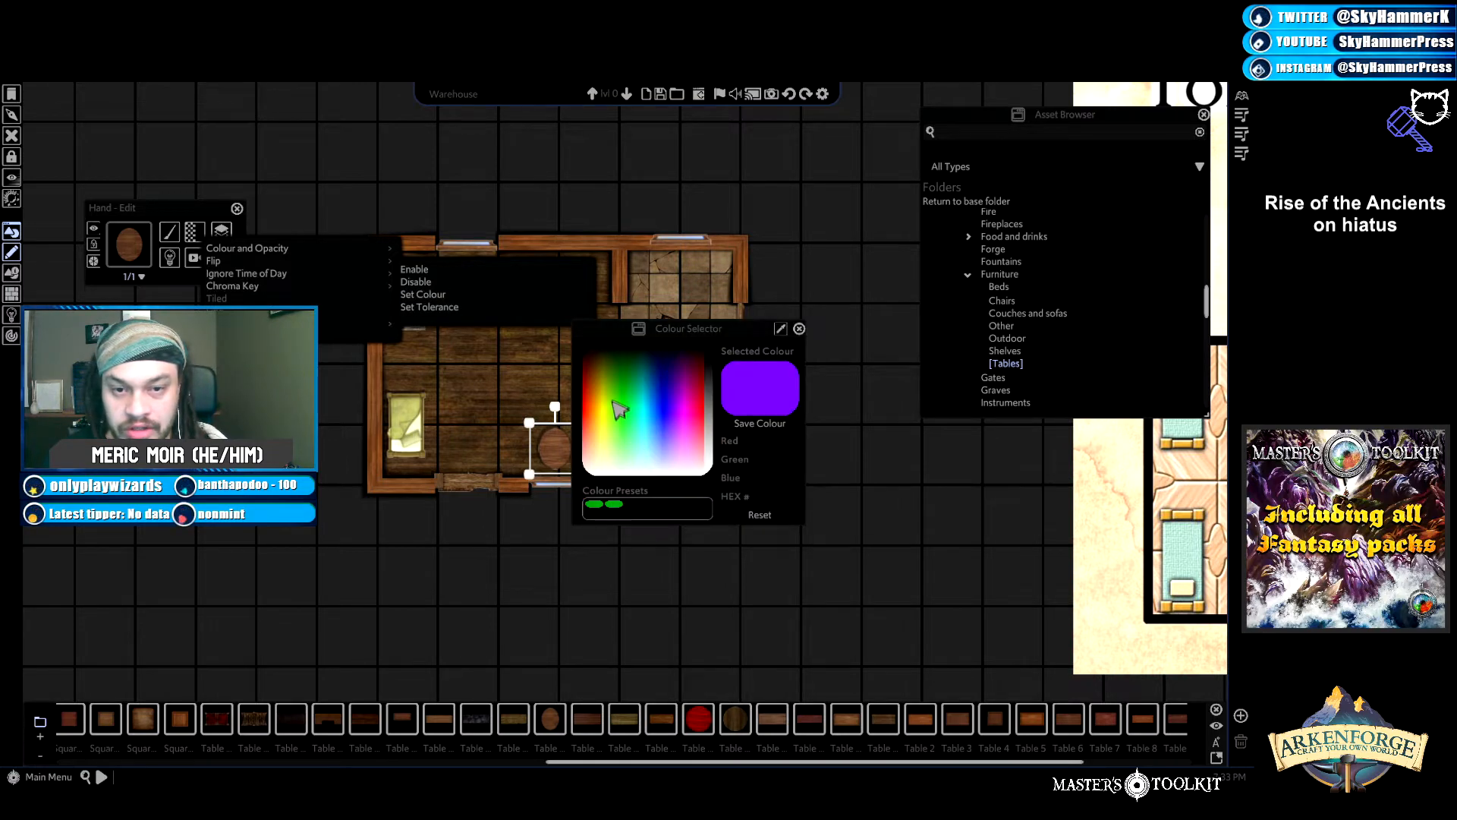
pyautogui.moveTo(619, 391)
pyautogui.mouseDown()
pyautogui.moveTo(607, 373)
pyautogui.moveTo(605, 392)
pyautogui.mouseUp()
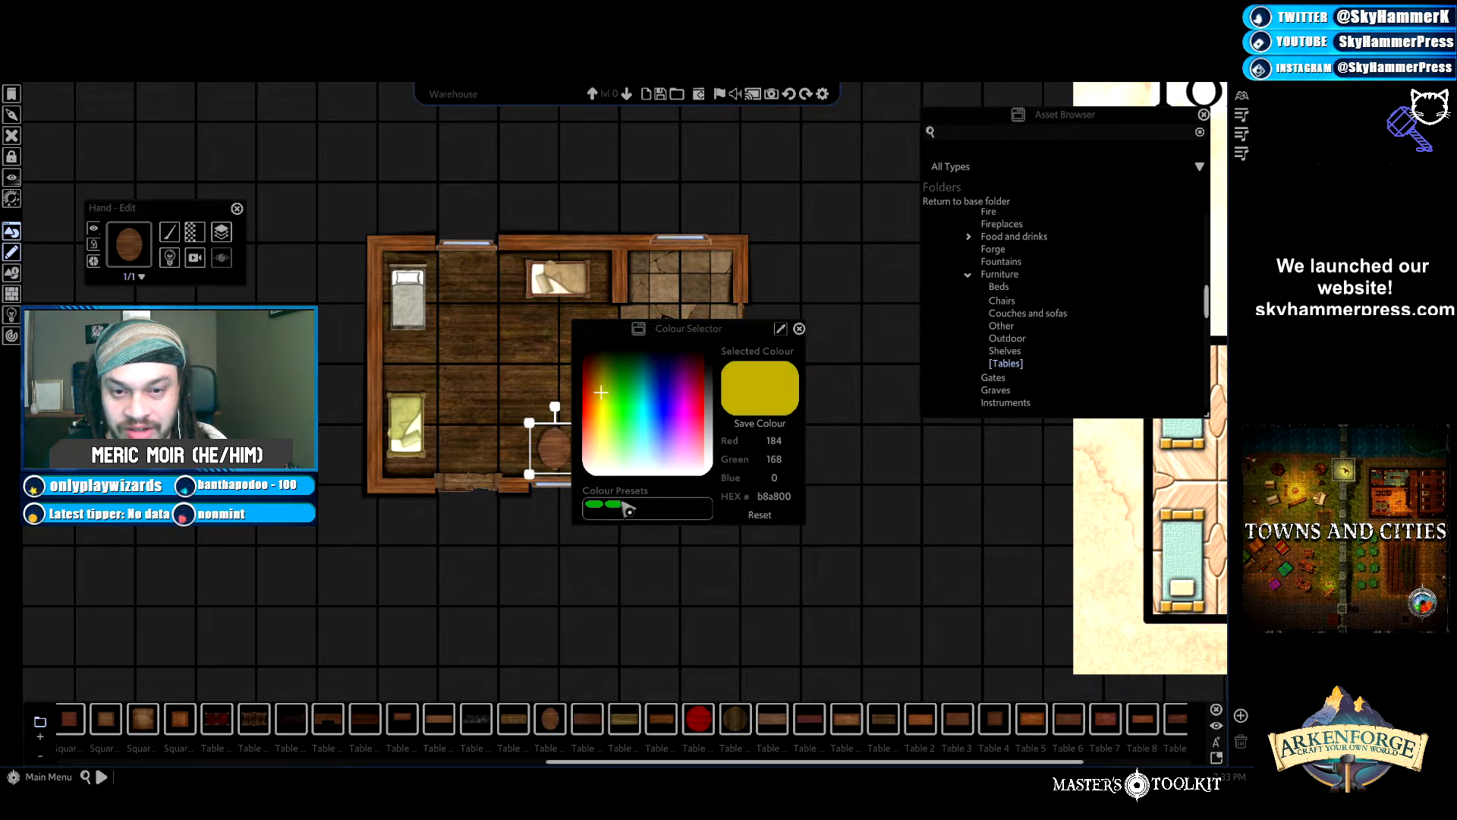
pyautogui.click(799, 328)
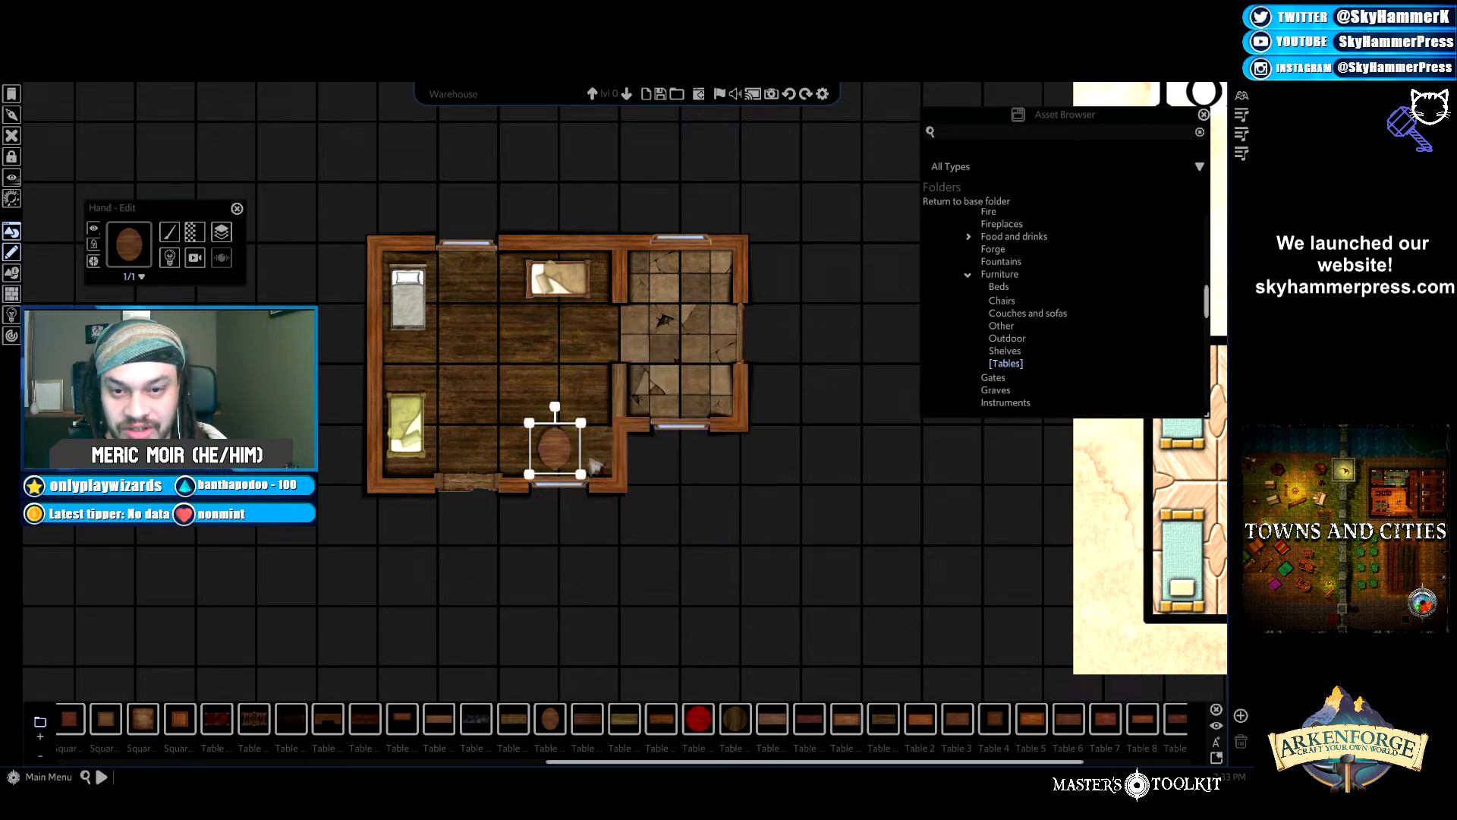
# Adjust the oval table's hue to 53 for a yellow-green tone.
pyautogui.click(194, 232)
pyautogui.moveTo(266, 251)
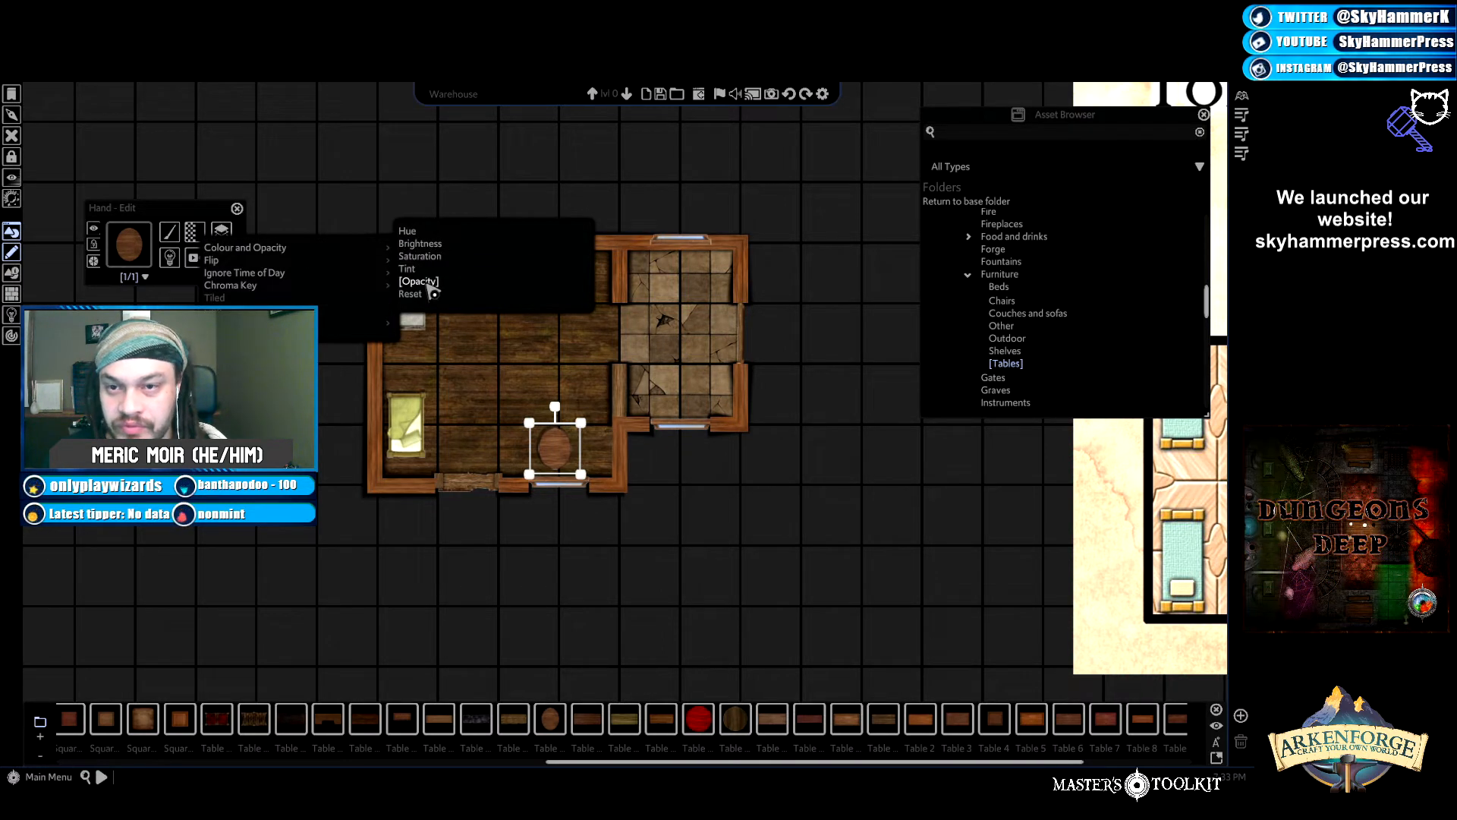
pyautogui.click(438, 232)
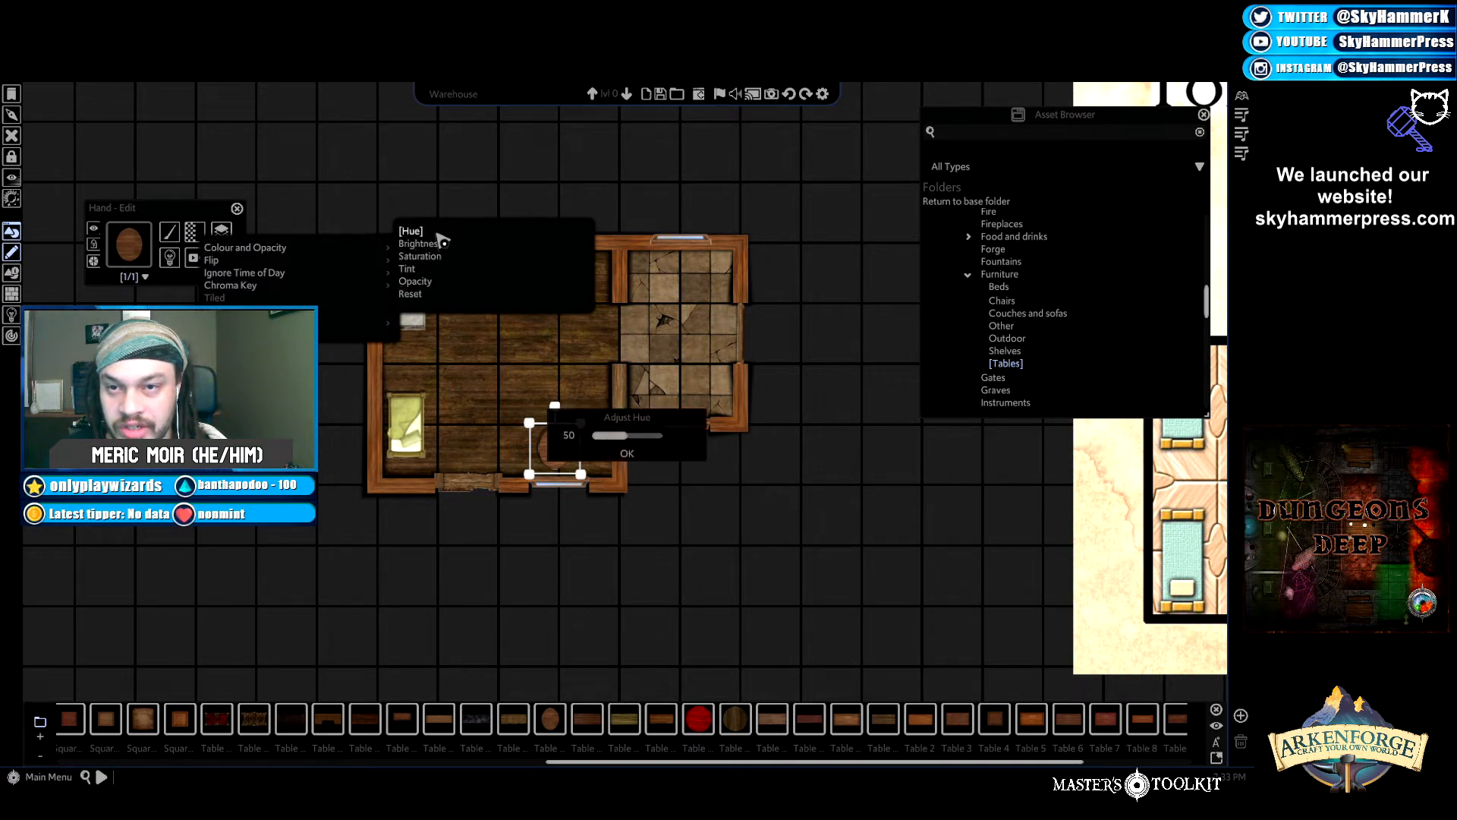
pyautogui.moveTo(627, 434); pyautogui.dragTo(700, 419)
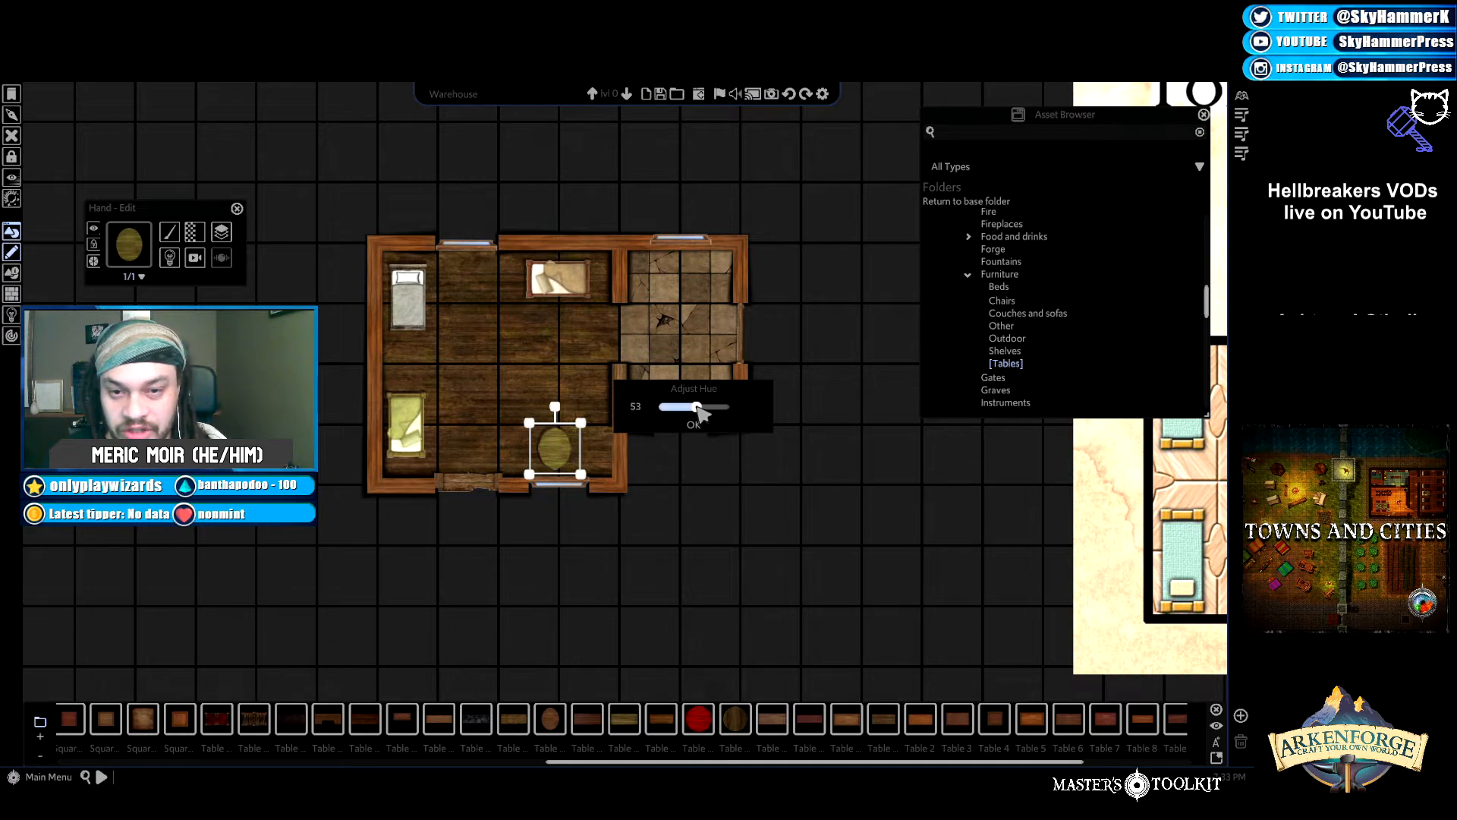
pyautogui.moveTo(699, 413); pyautogui.dragTo(701, 413)
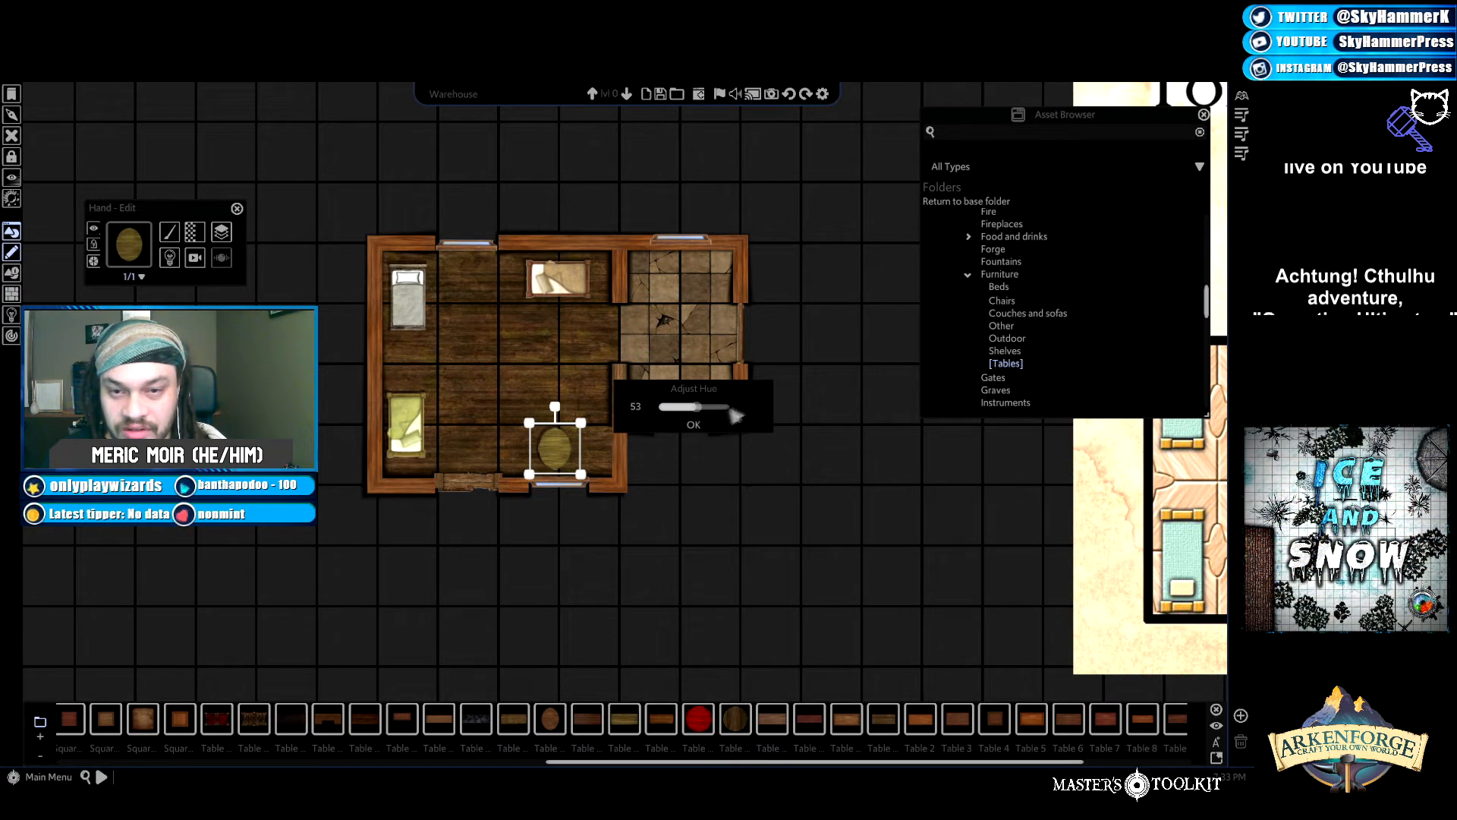
pyautogui.click(702, 430)
# Set the hue of the bed in the main room's lower-left corner to 58 for a green blanket.
pyautogui.click(417, 440)
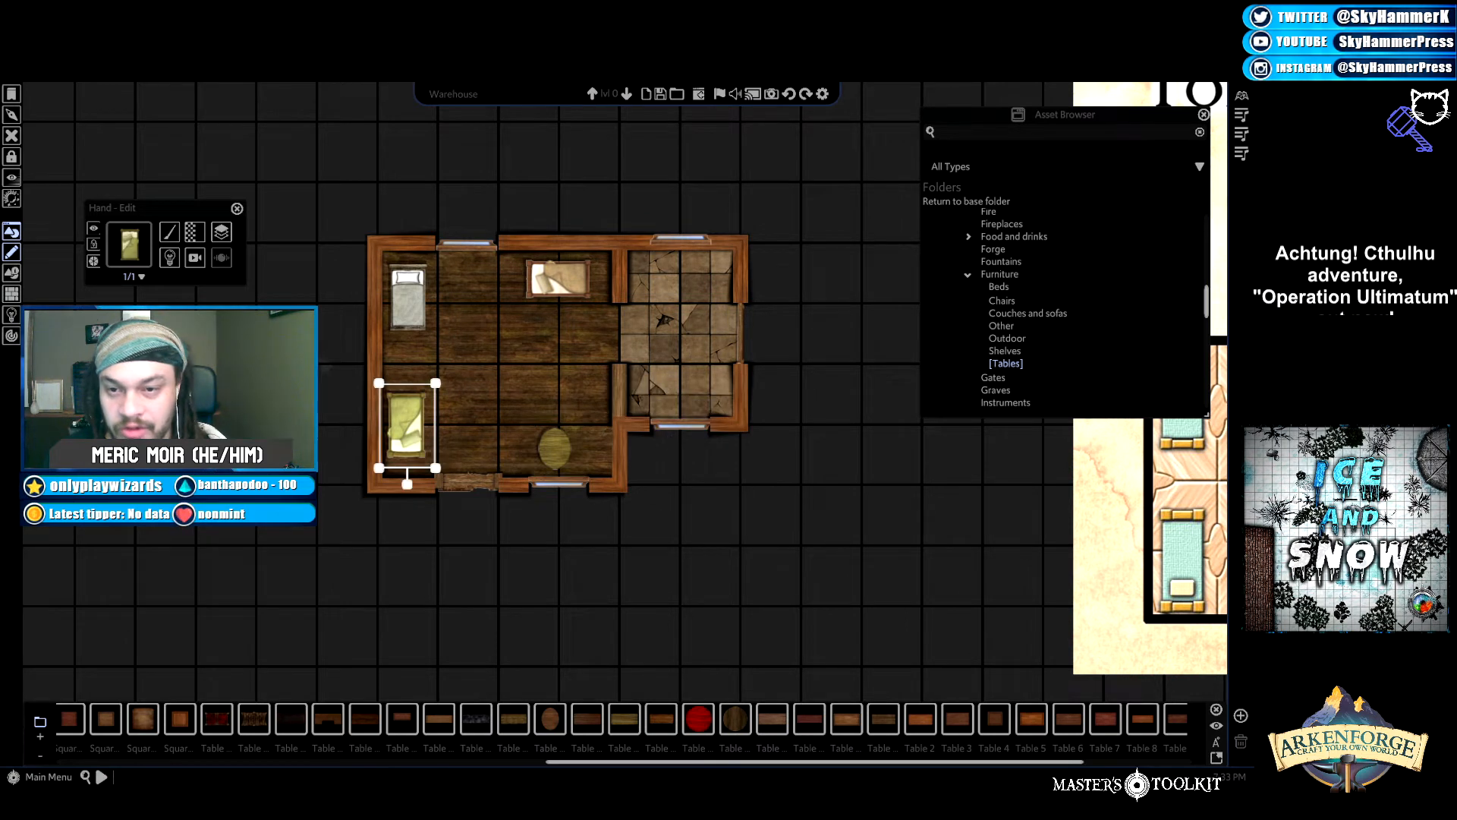
pyautogui.click(221, 236)
pyautogui.moveTo(270, 251)
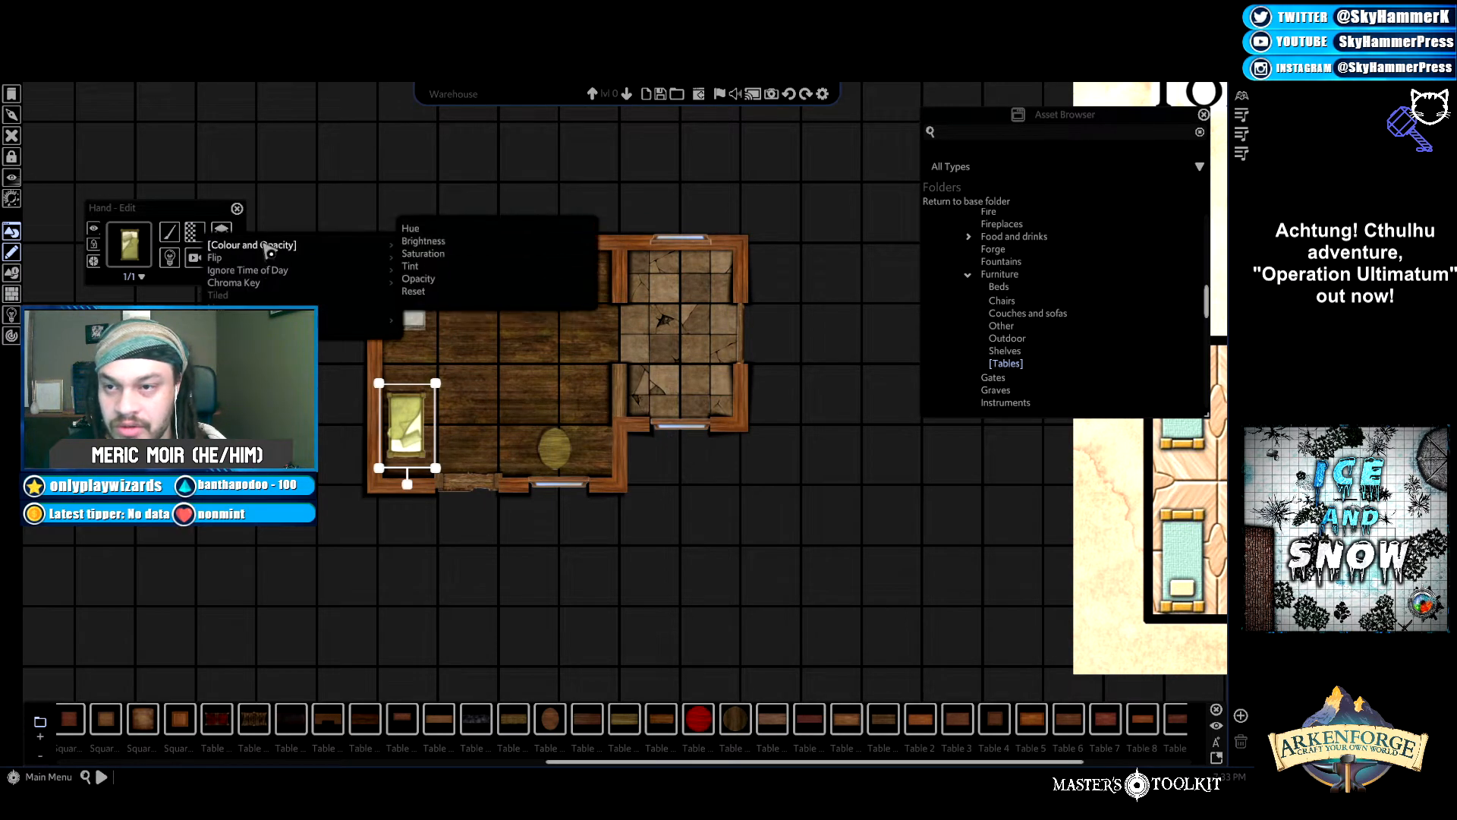
pyautogui.click(411, 227)
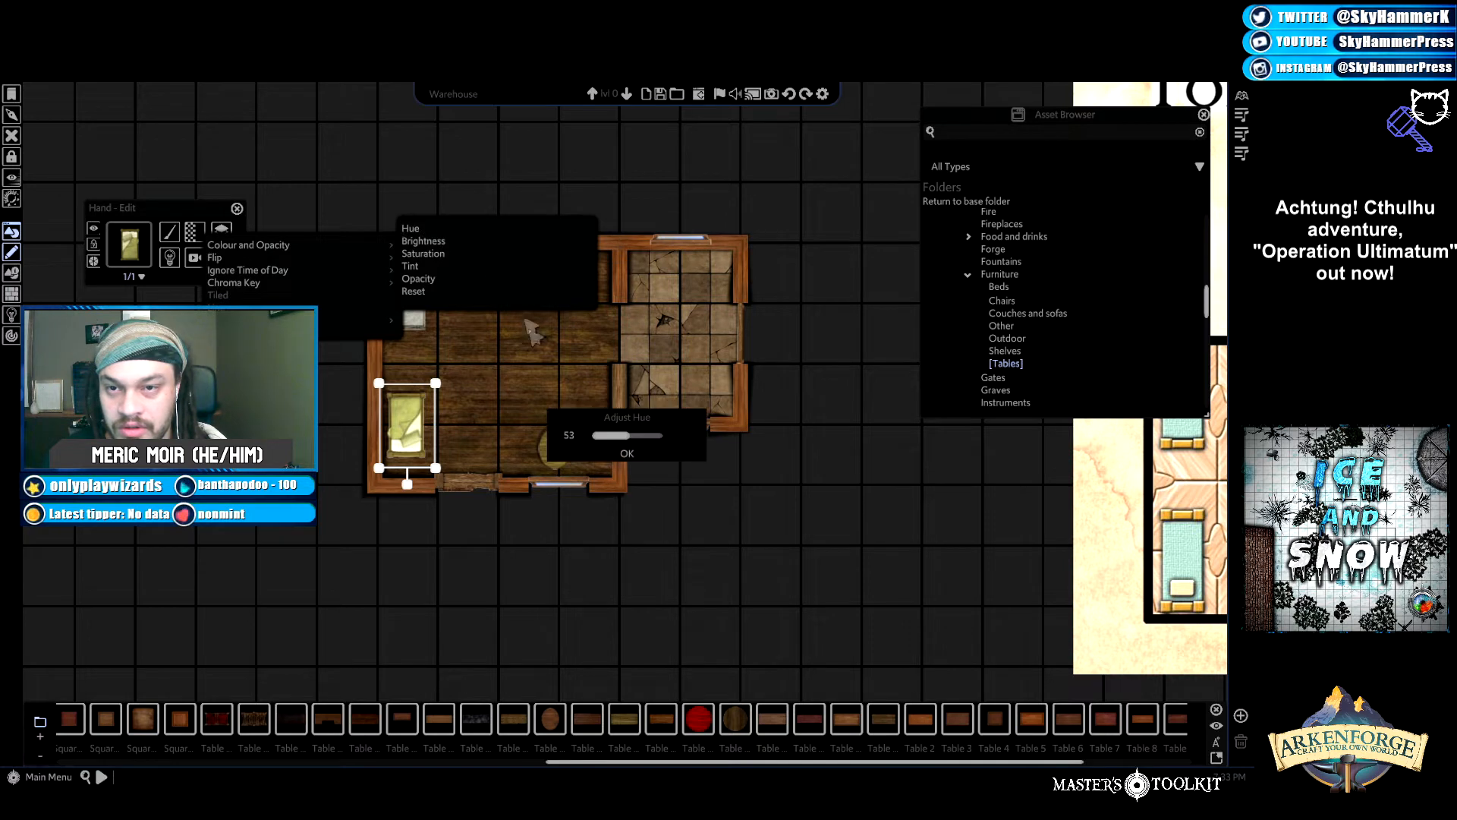
pyautogui.click(634, 436)
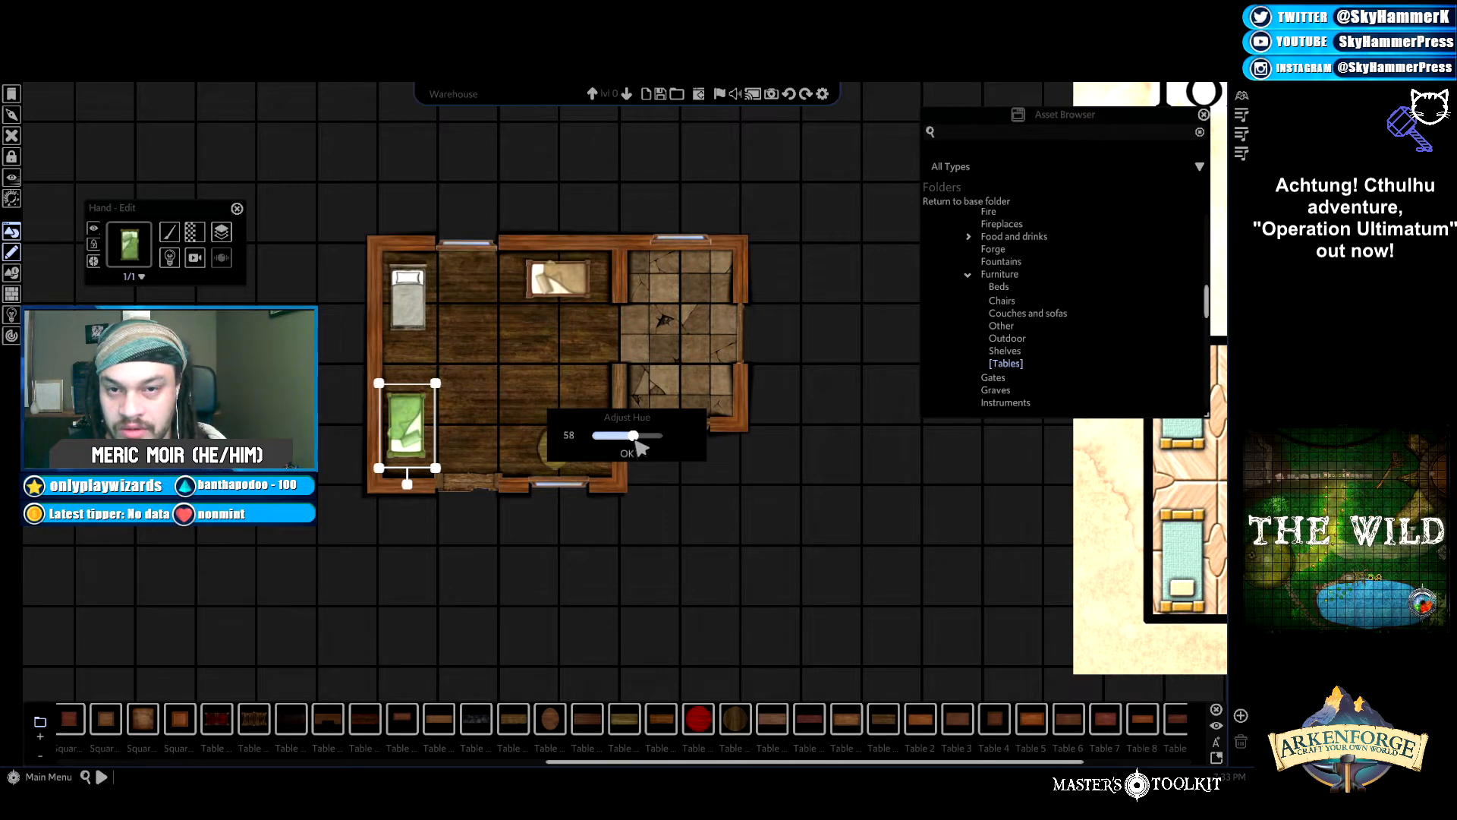
pyautogui.click(626, 455)
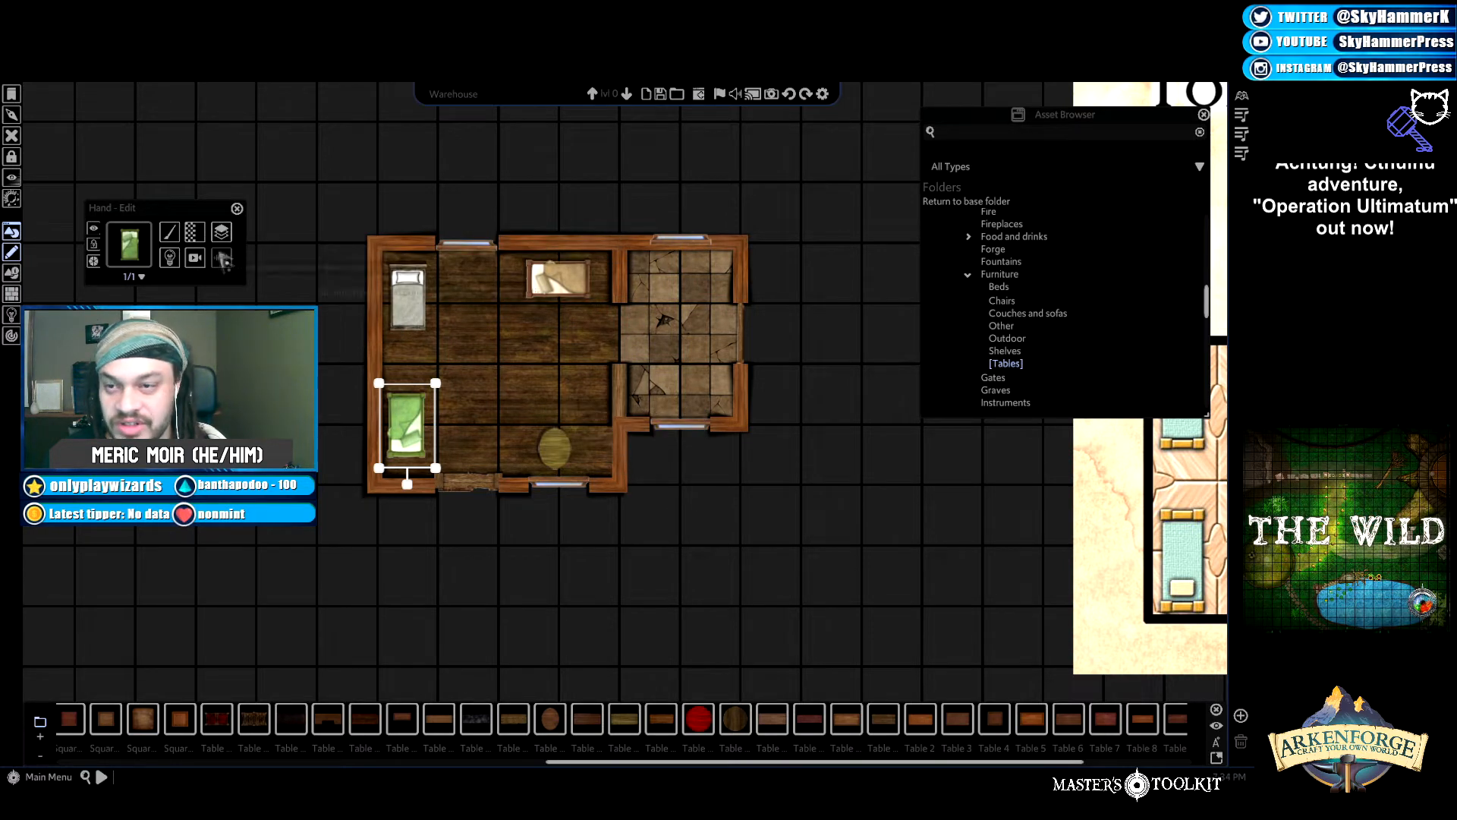
# Lower the green bed's brightness to 39.
pyautogui.click(222, 259)
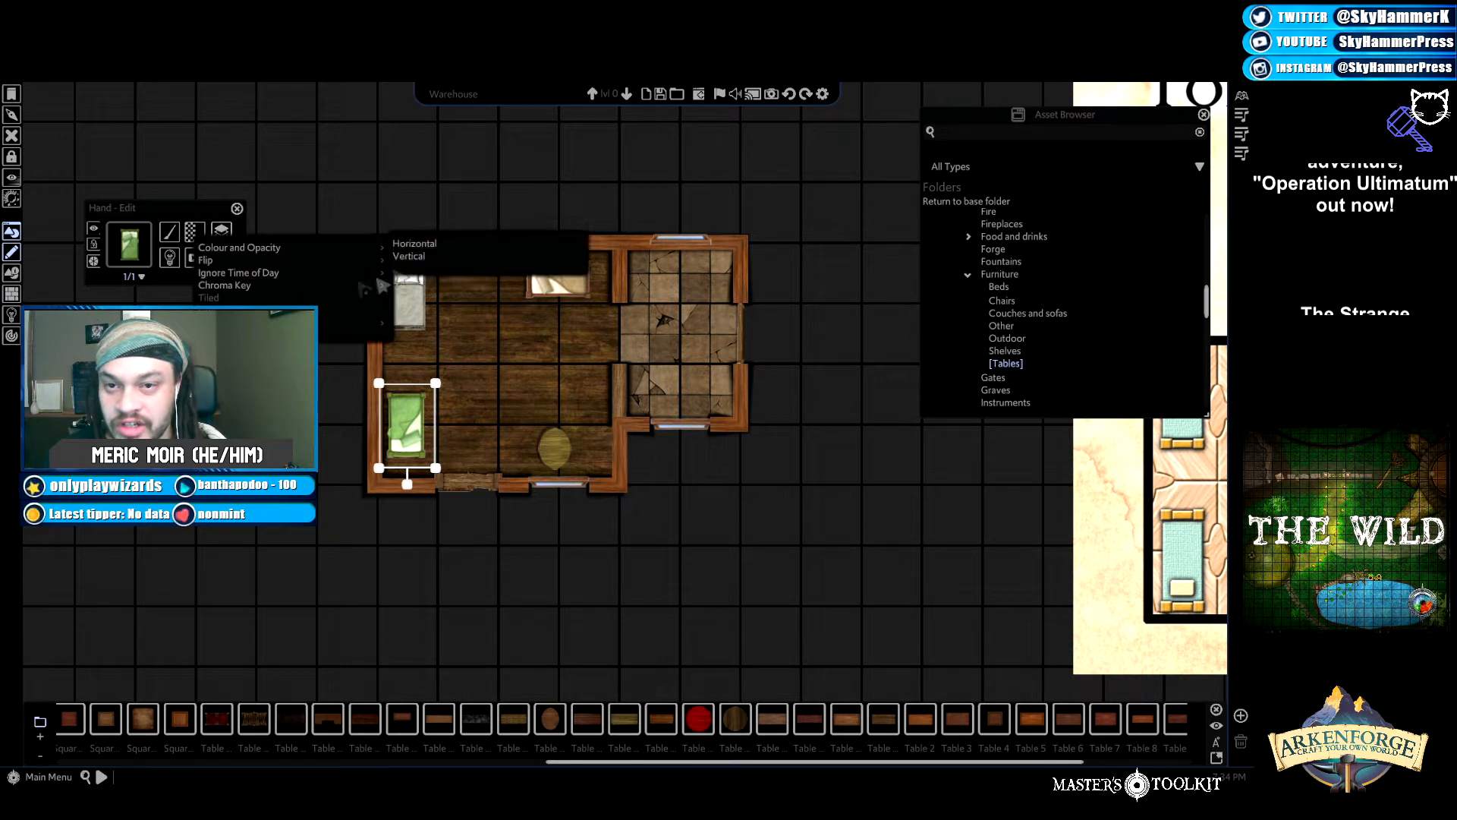
pyautogui.moveTo(239, 248)
pyautogui.click(413, 243)
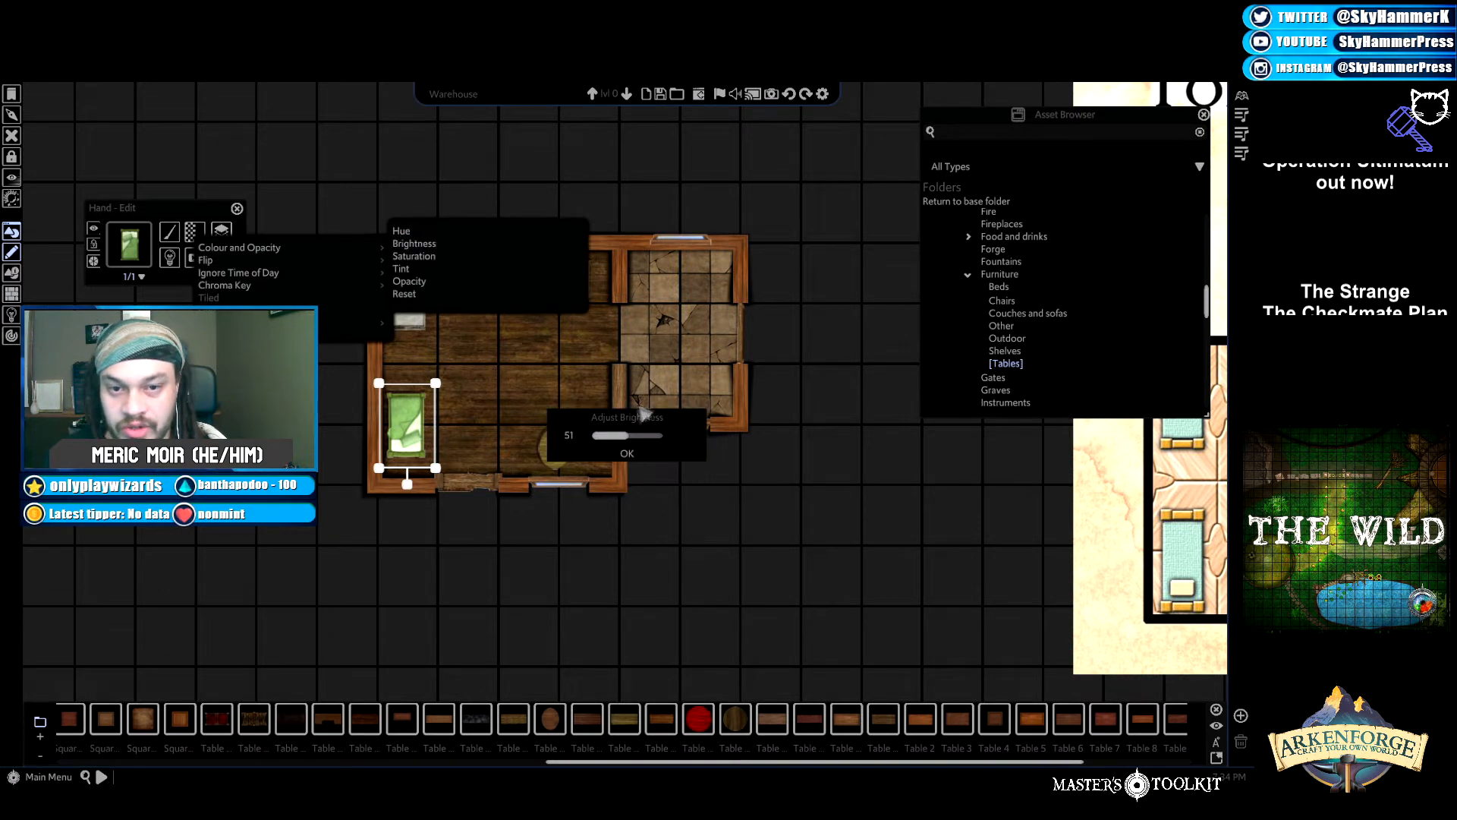
pyautogui.moveTo(627, 436); pyautogui.dragTo(621, 434)
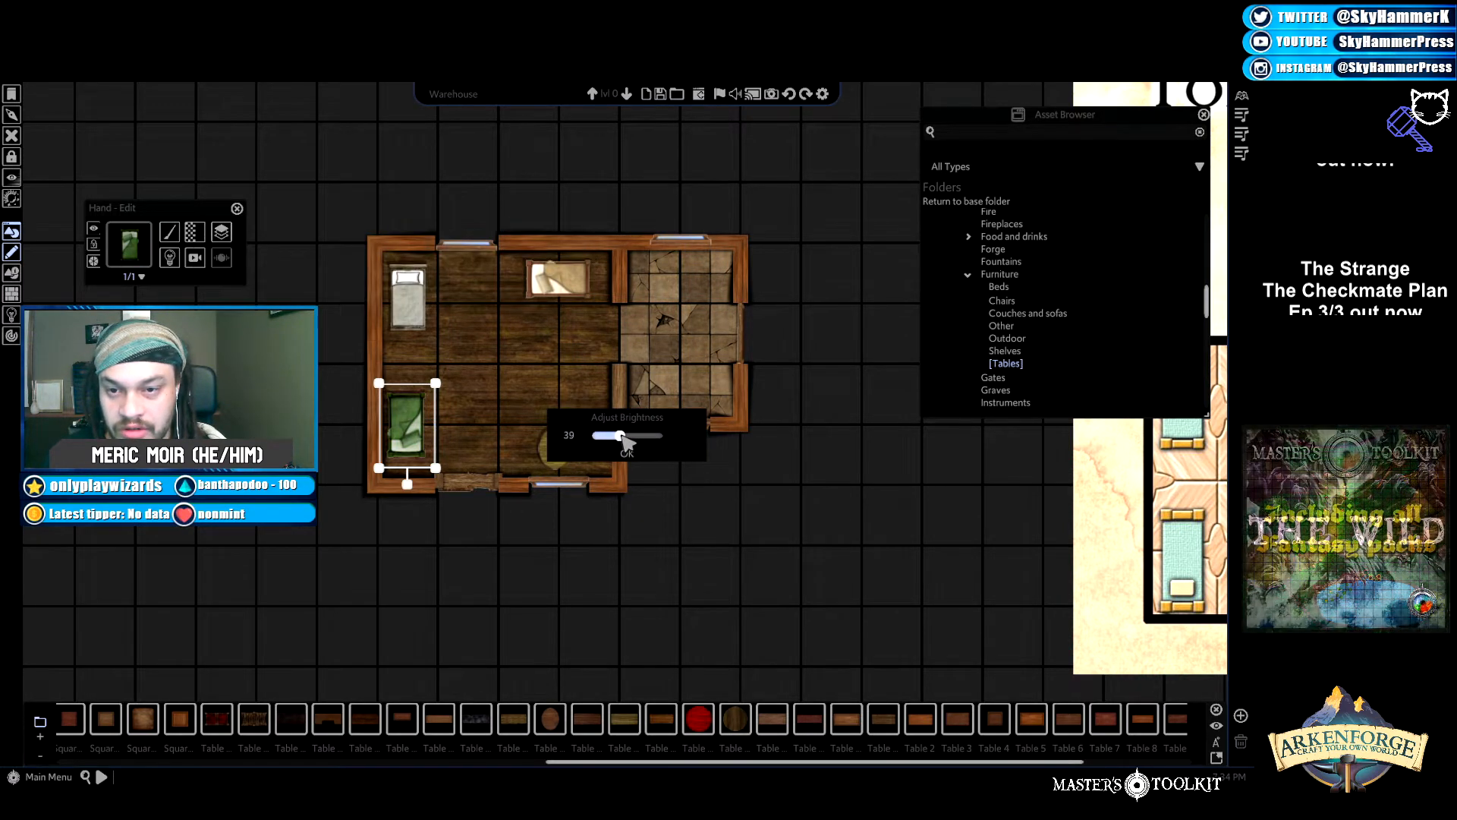
pyautogui.click(627, 453)
pyautogui.click(755, 508)
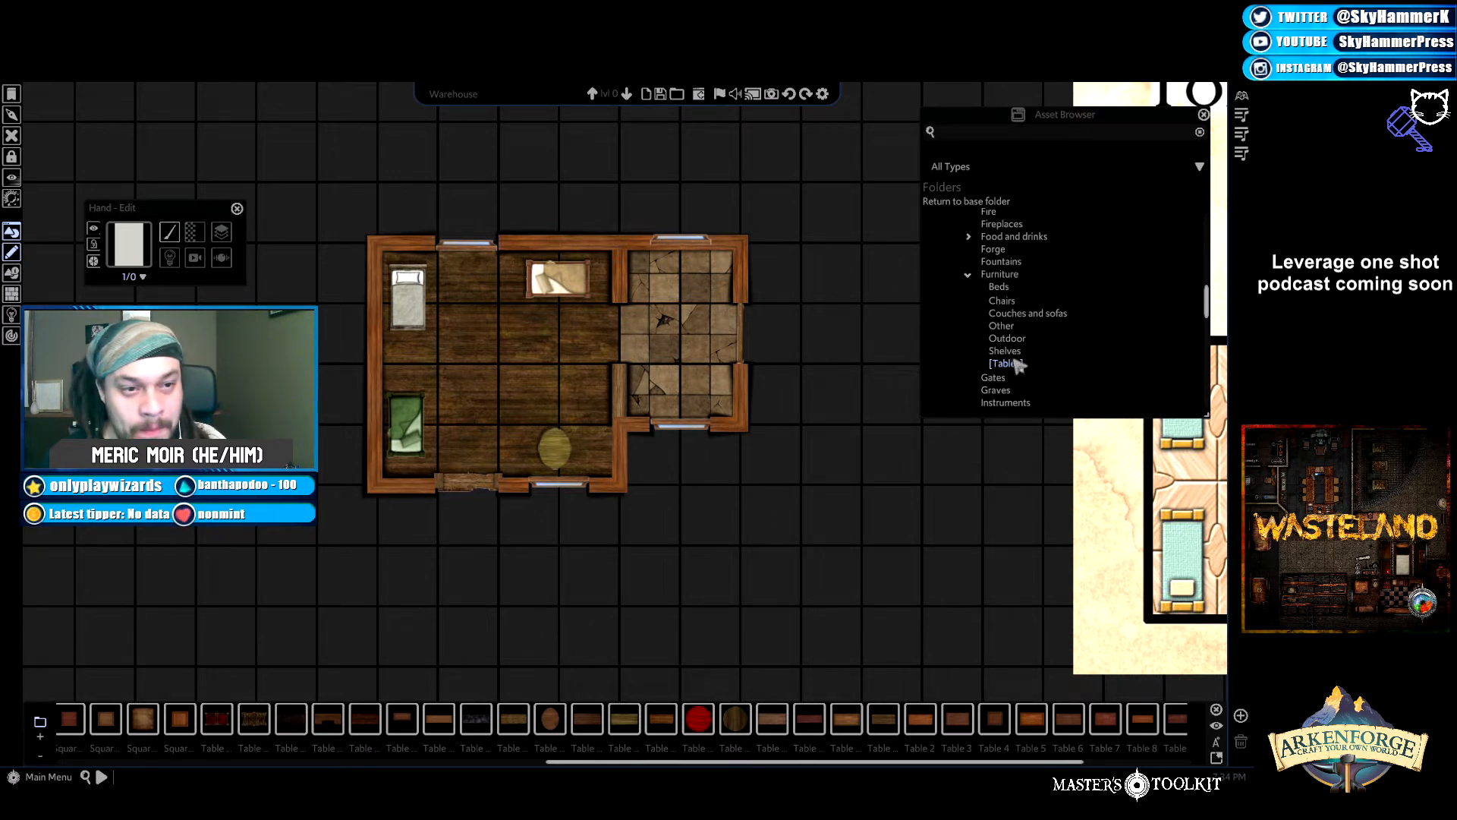
# Check the reference map's seating and place the green Chair (gamble) on the left side of the oval table.
pyautogui.click(1006, 302)
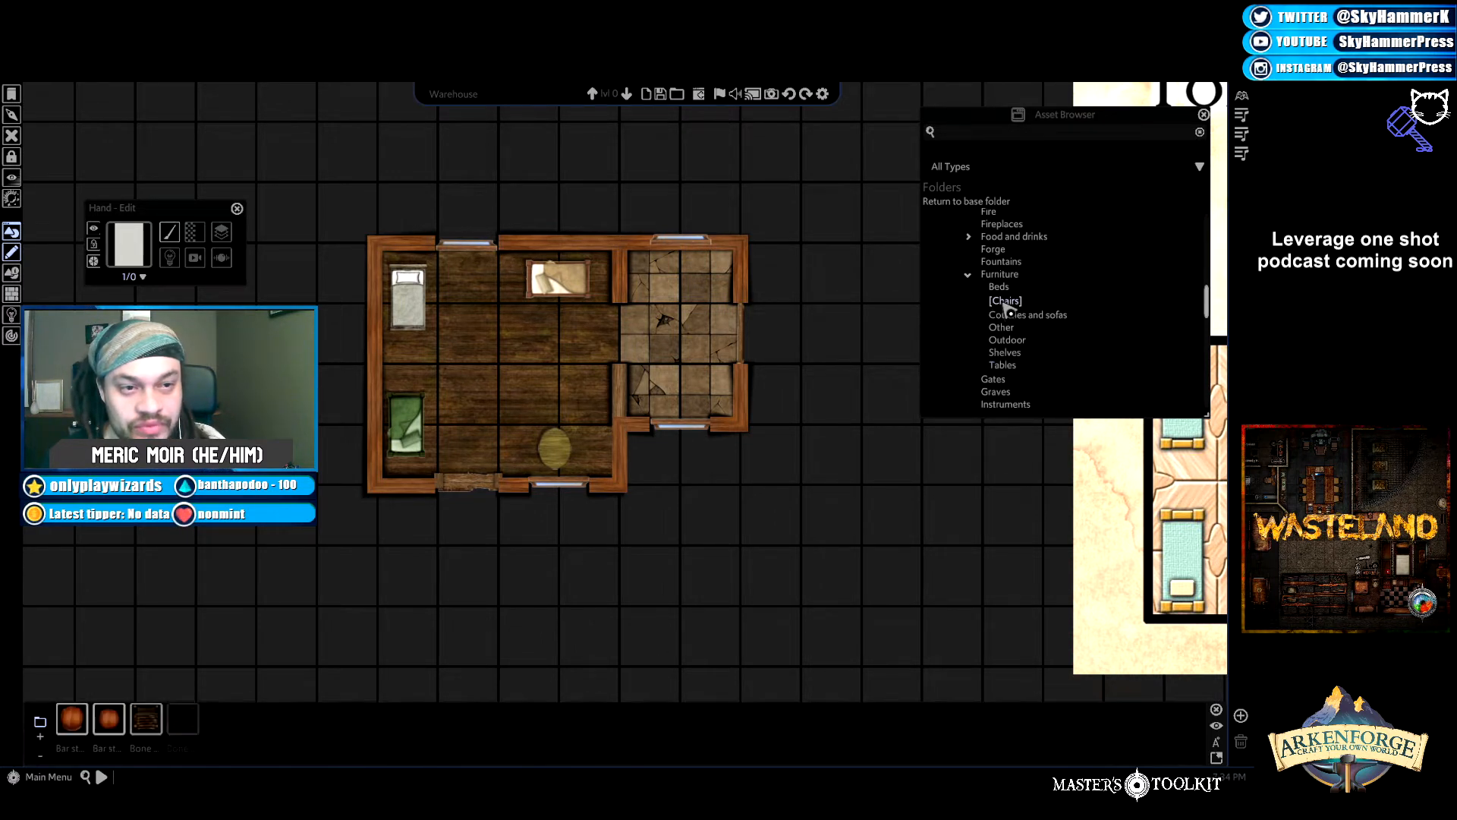
pyautogui.press('d')
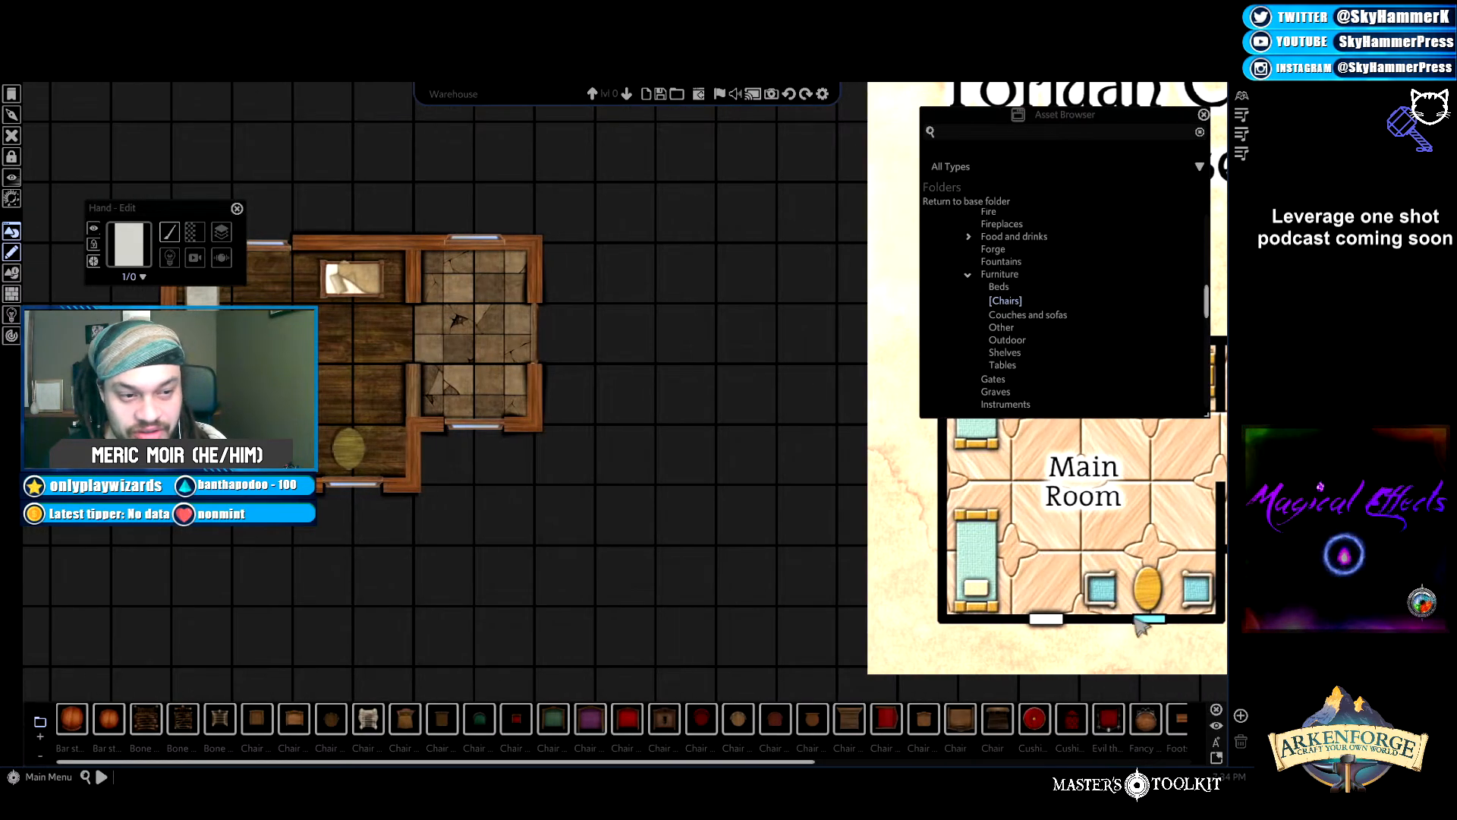
pyautogui.press('a')
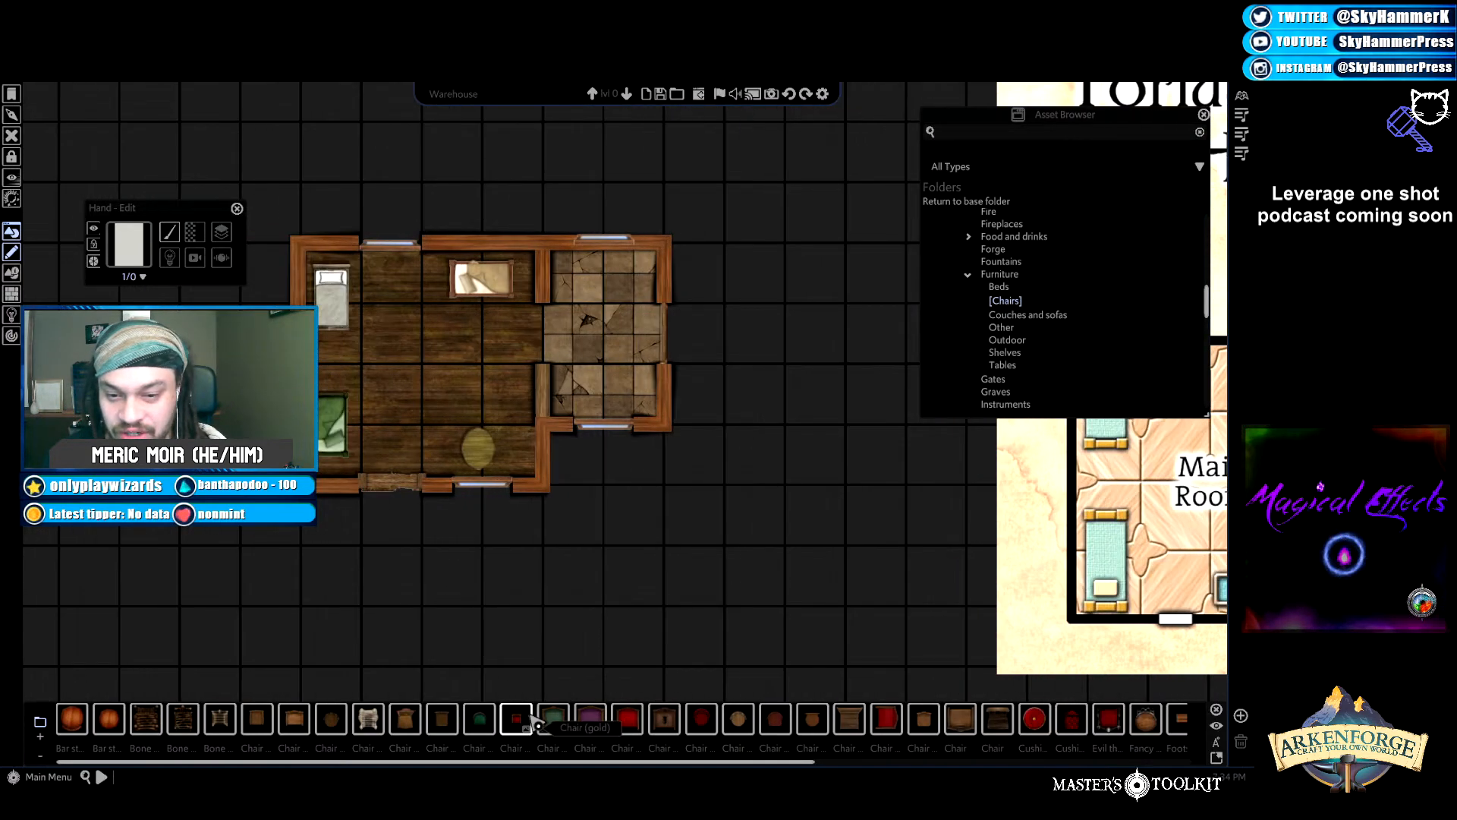
pyautogui.press('a')
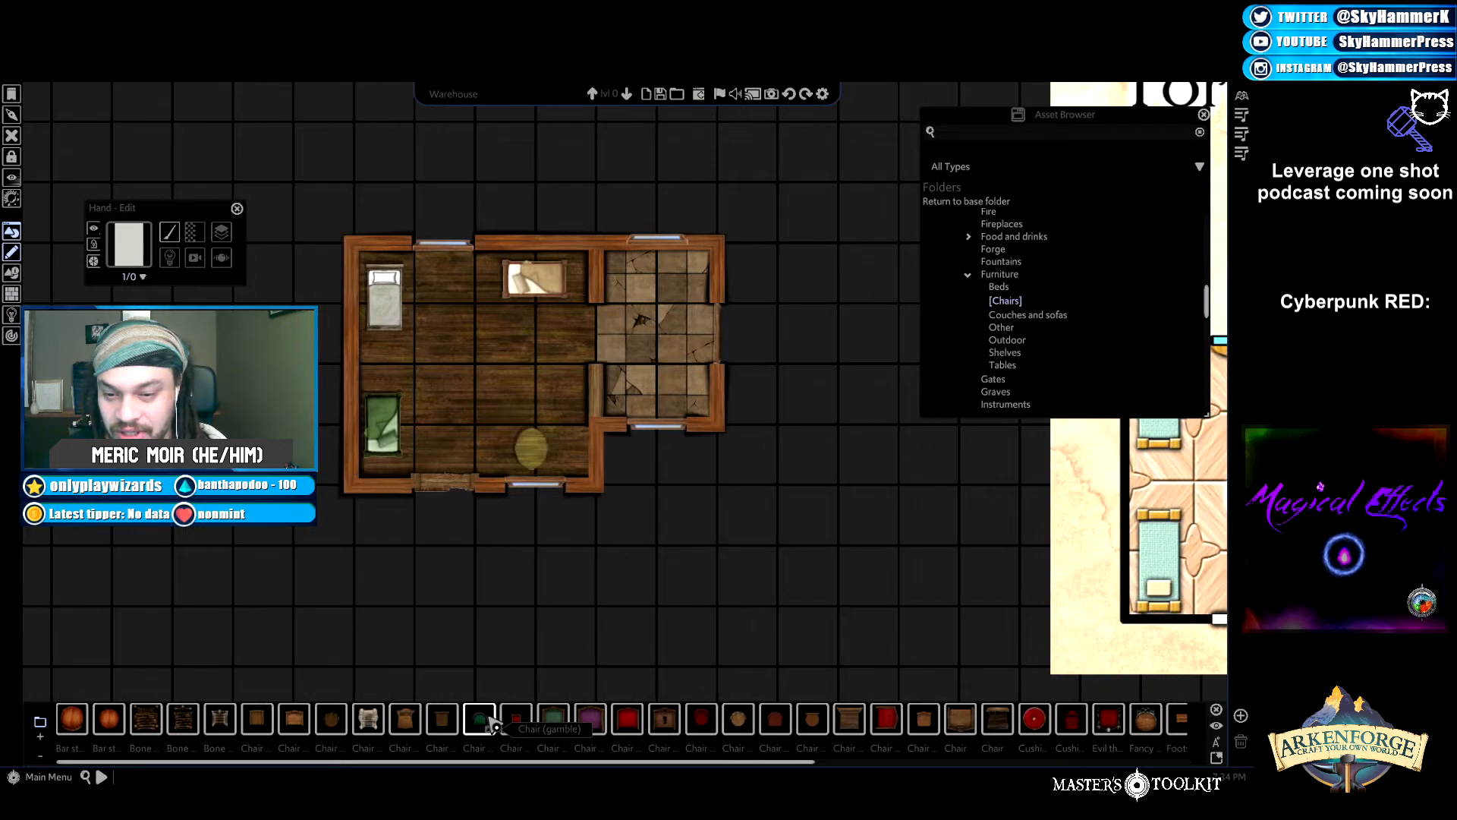
pyautogui.click(480, 719)
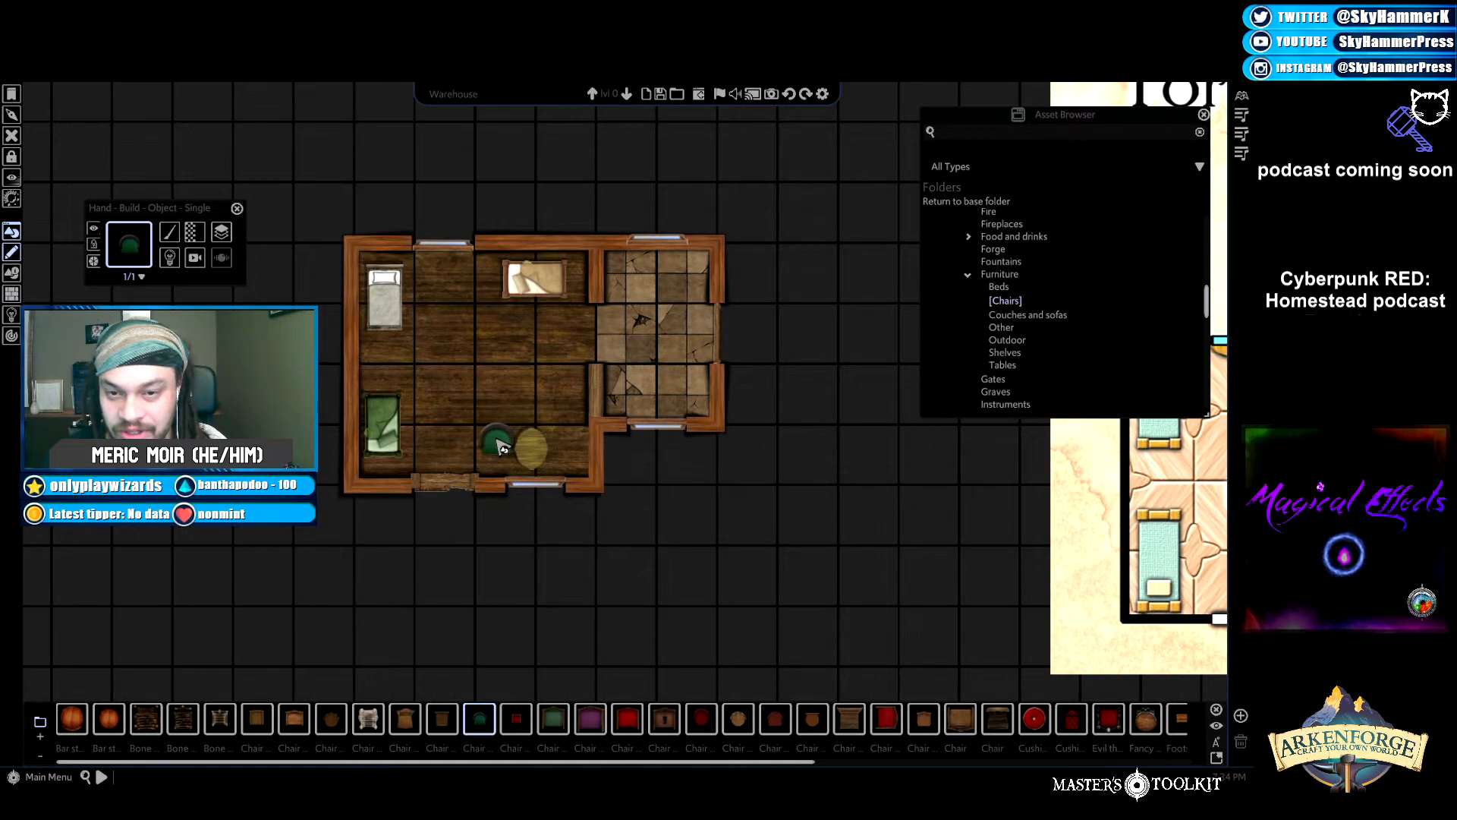
pyautogui.click(495, 449)
pyautogui.rightClick(545, 554)
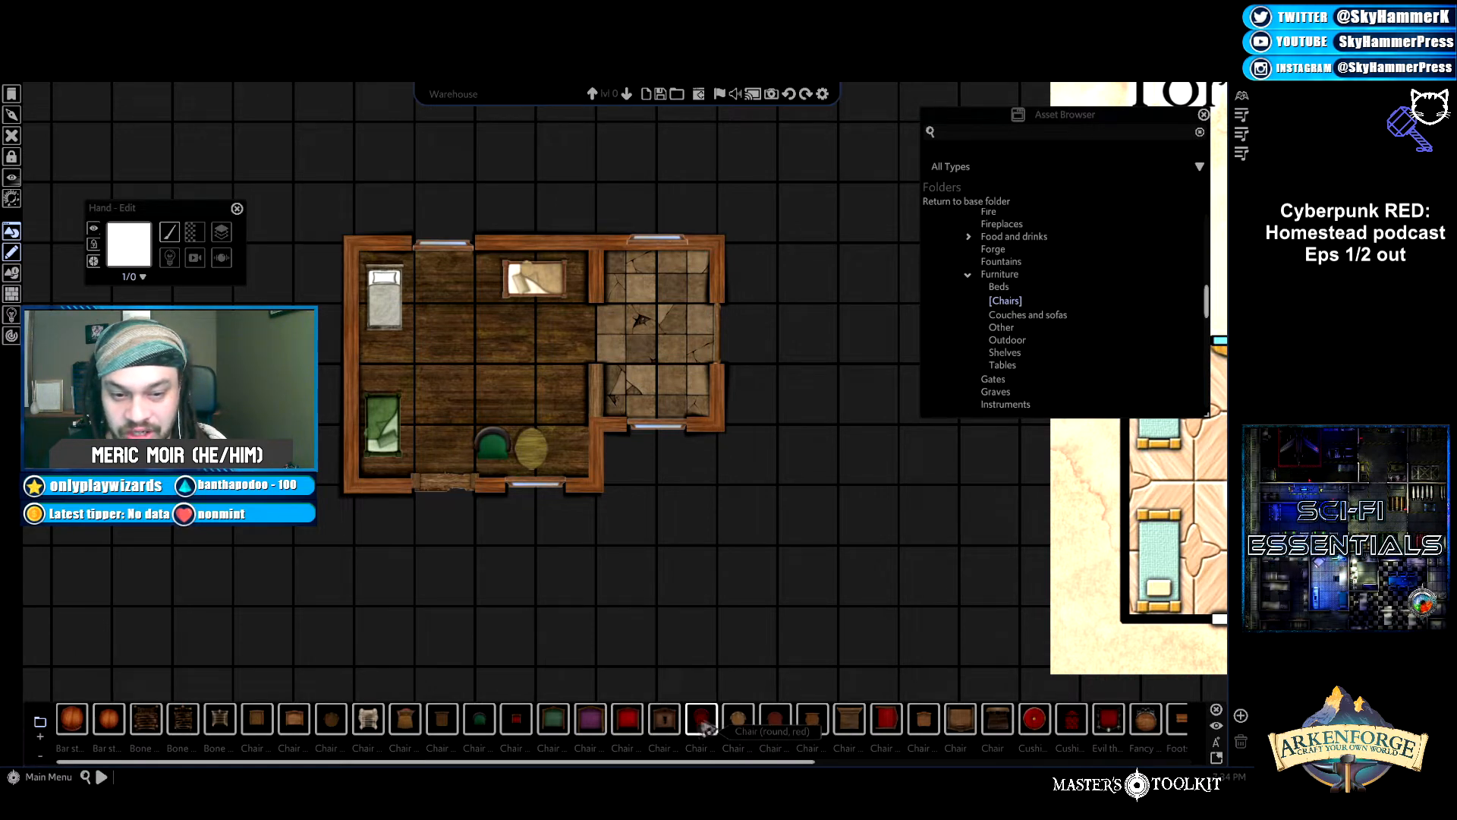
# Place a carved wooden chair outside the kitchen's right wall and a Fancy seat to the right of the oval table.
pyautogui.click(663, 719)
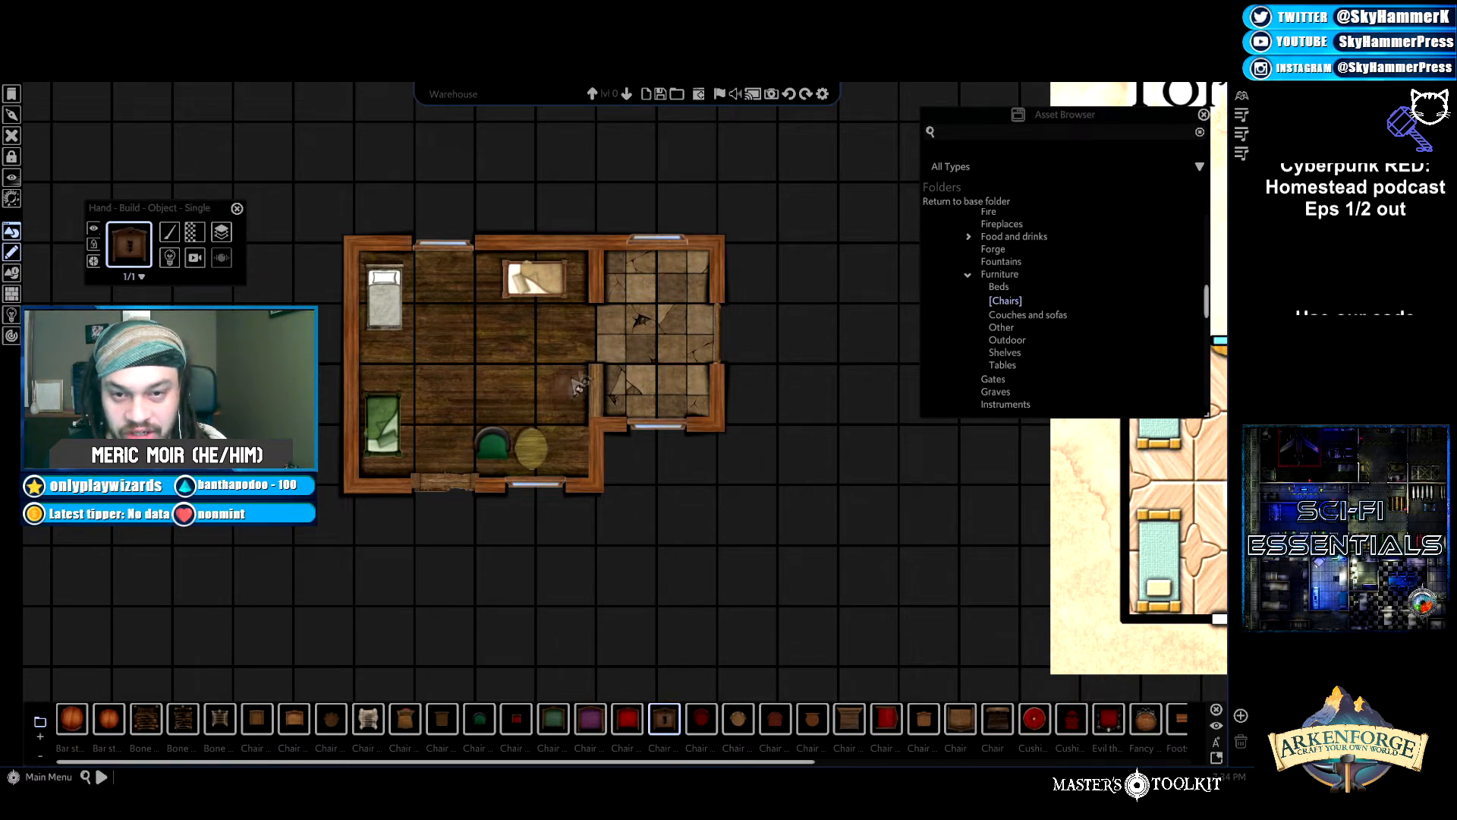
pyautogui.click(798, 334)
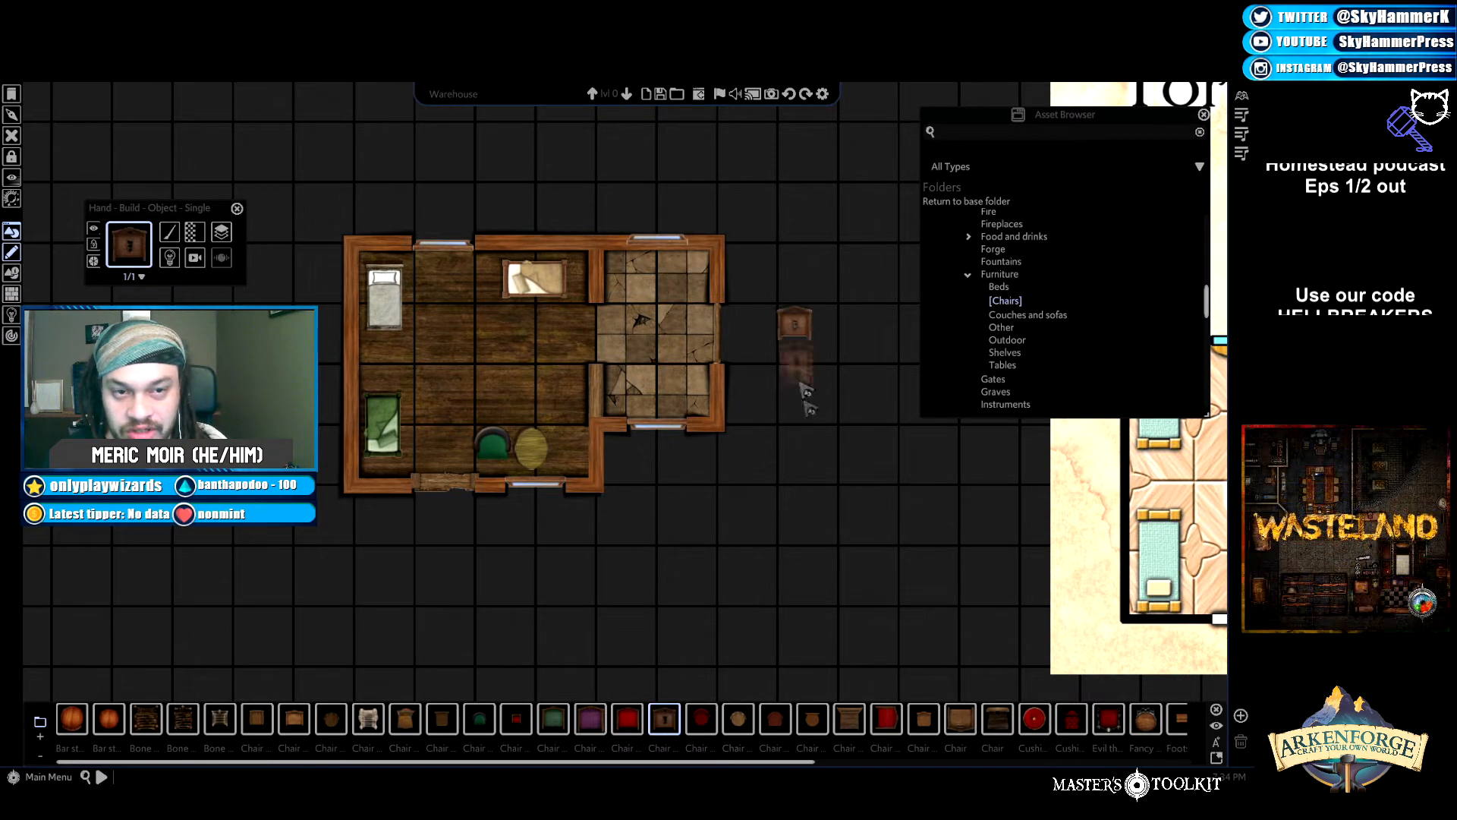
pyautogui.rightClick(806, 460)
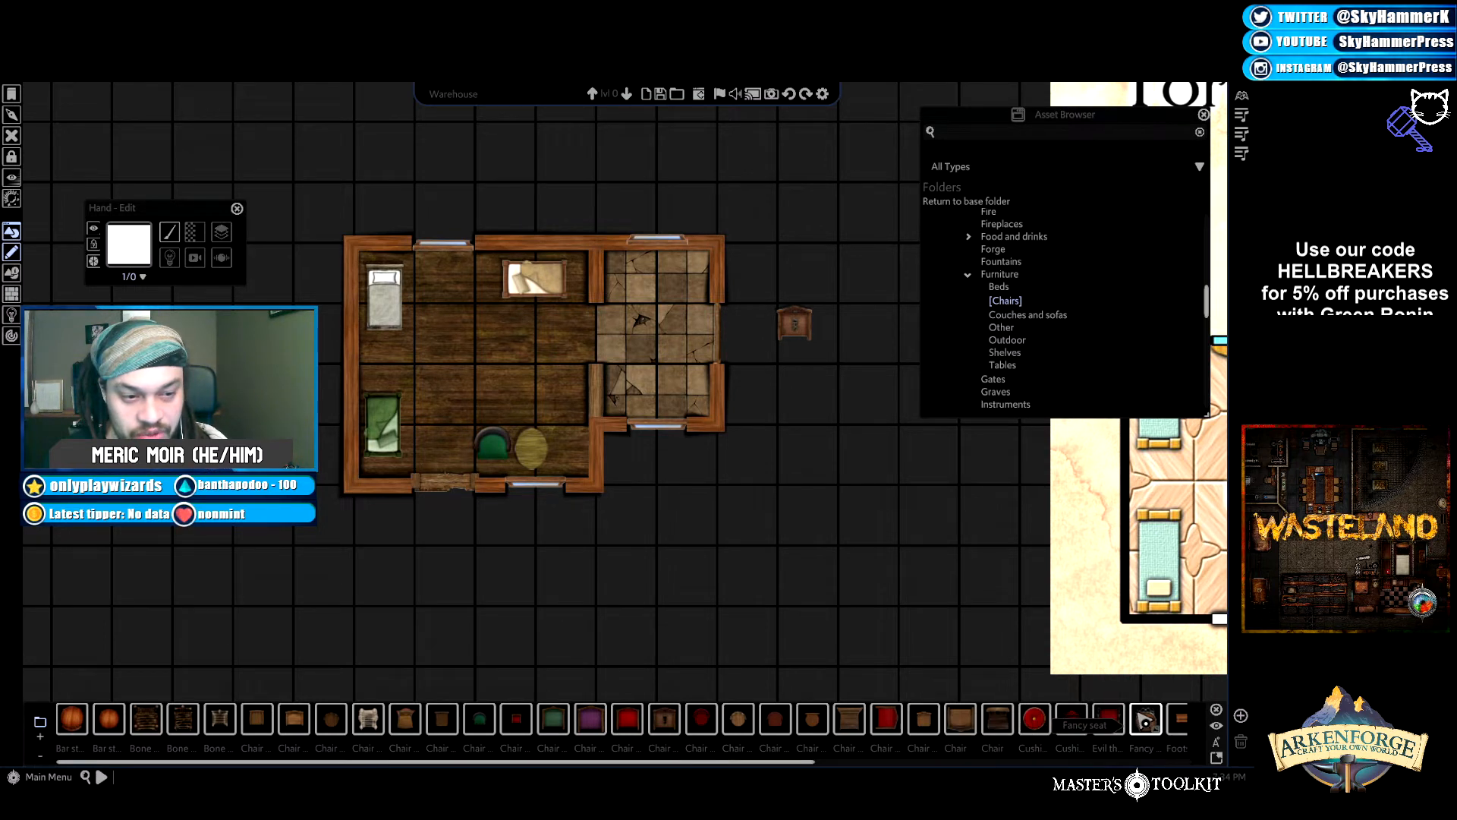
pyautogui.click(1160, 723)
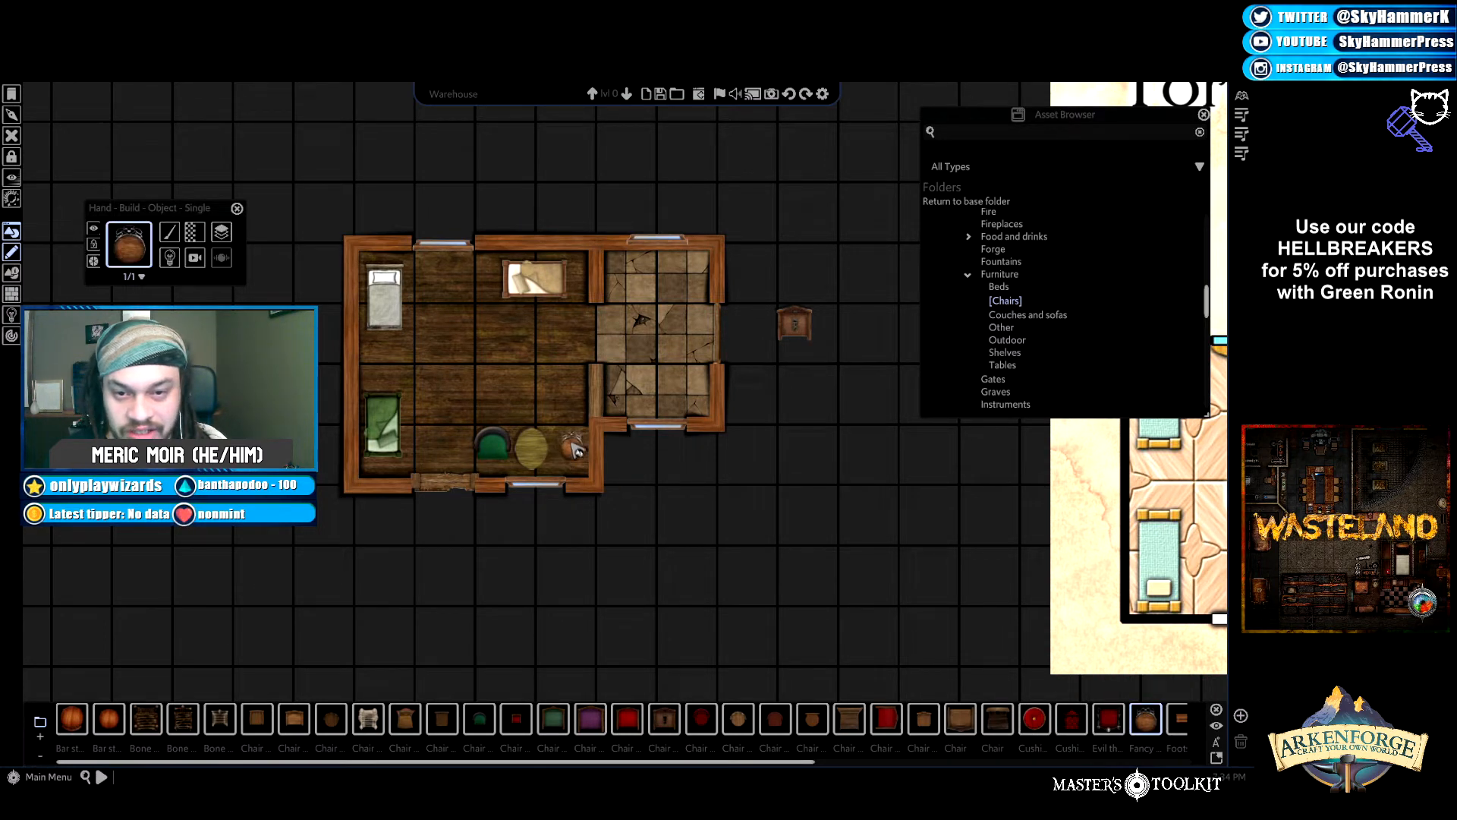
pyautogui.click(568, 448)
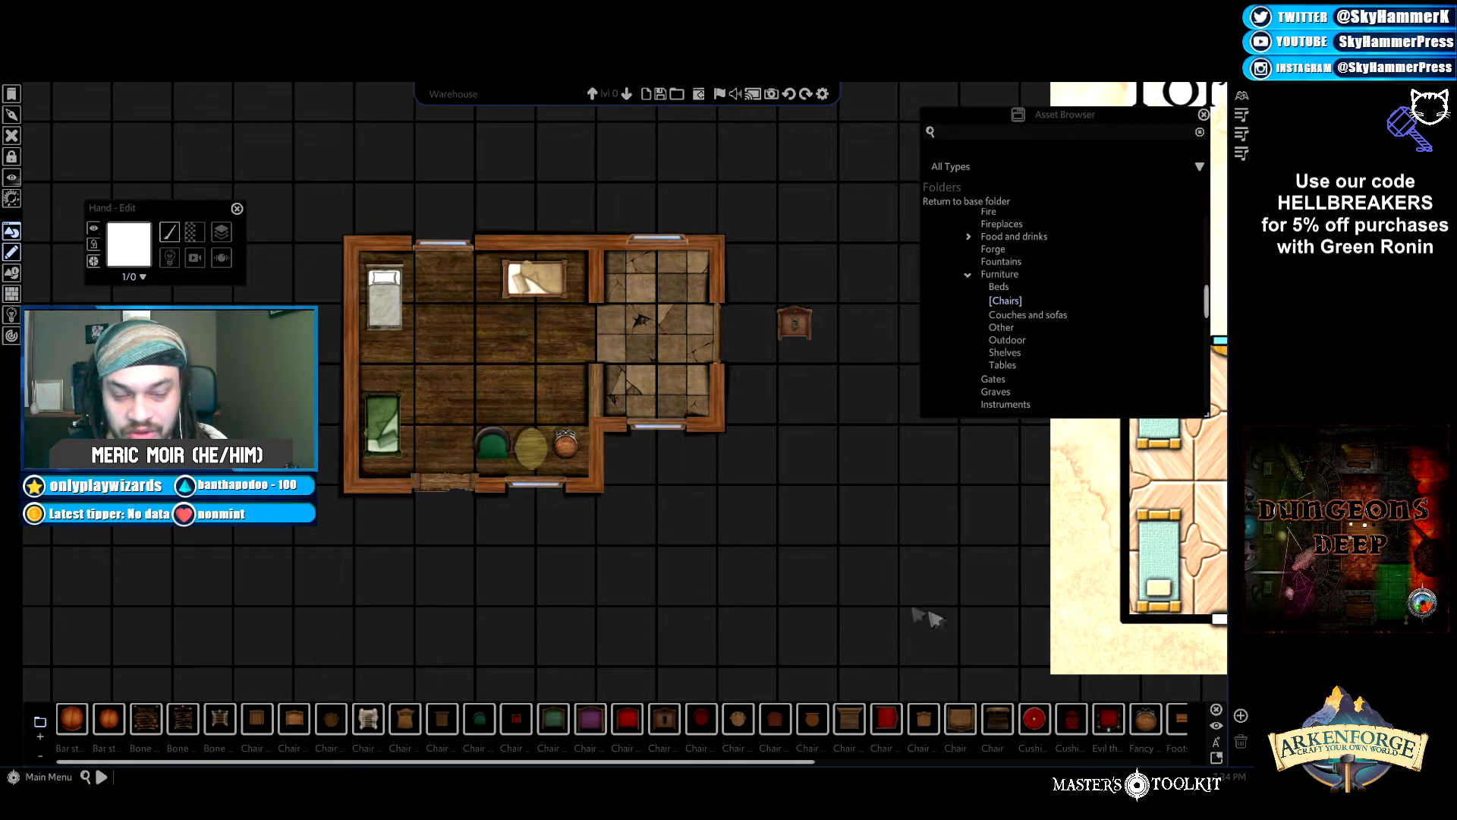
# Replace the Fancy seat beside the oval table with a dark wooden chair rotated sideways against the room's right wall.
pyautogui.moveTo(811, 762); pyautogui.dragTo(1191, 761)
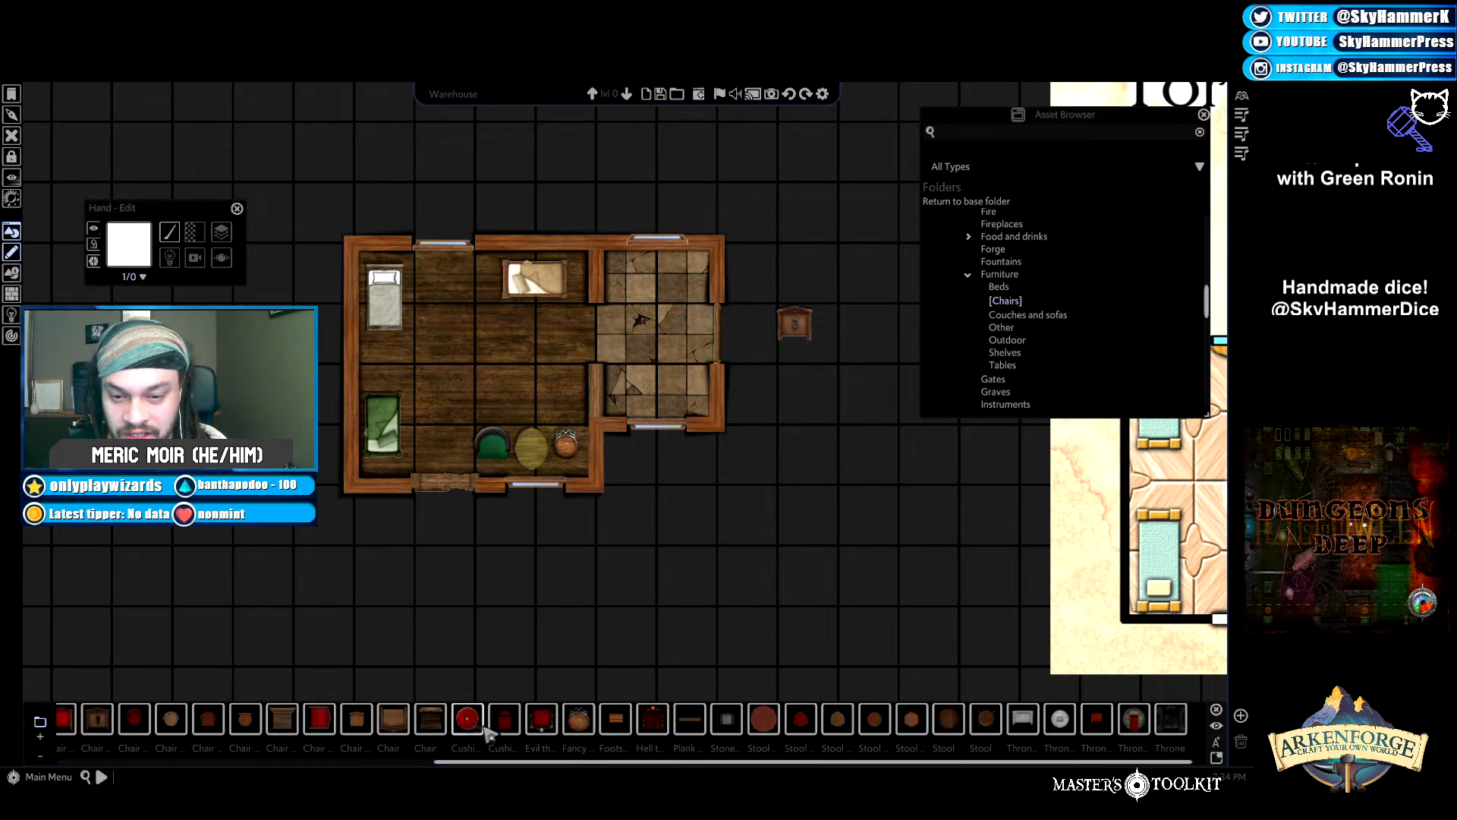
pyautogui.click(431, 719)
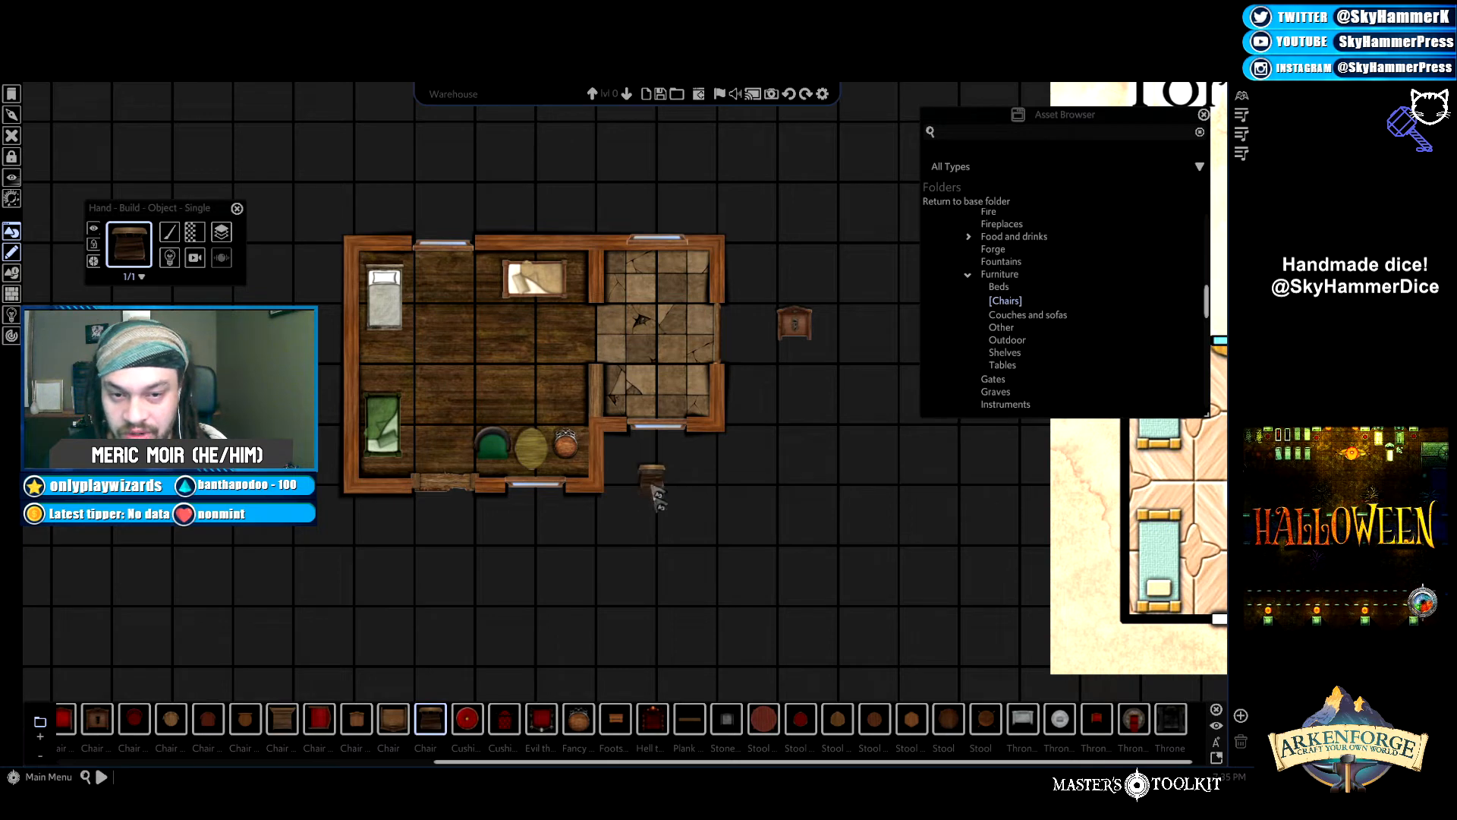
pyautogui.click(656, 482)
pyautogui.click(651, 476)
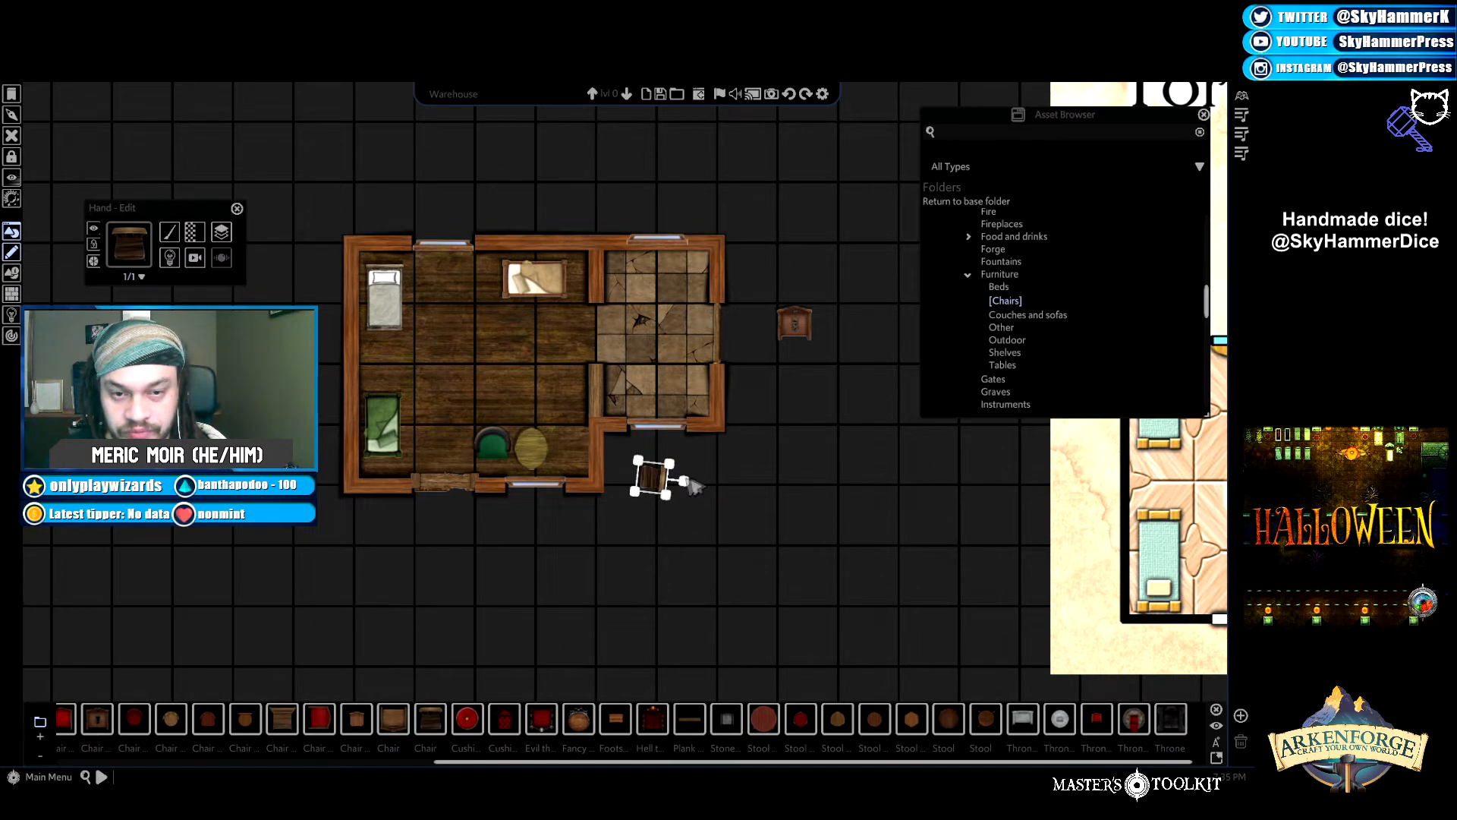
pyautogui.moveTo(651, 476); pyautogui.dragTo(578, 460)
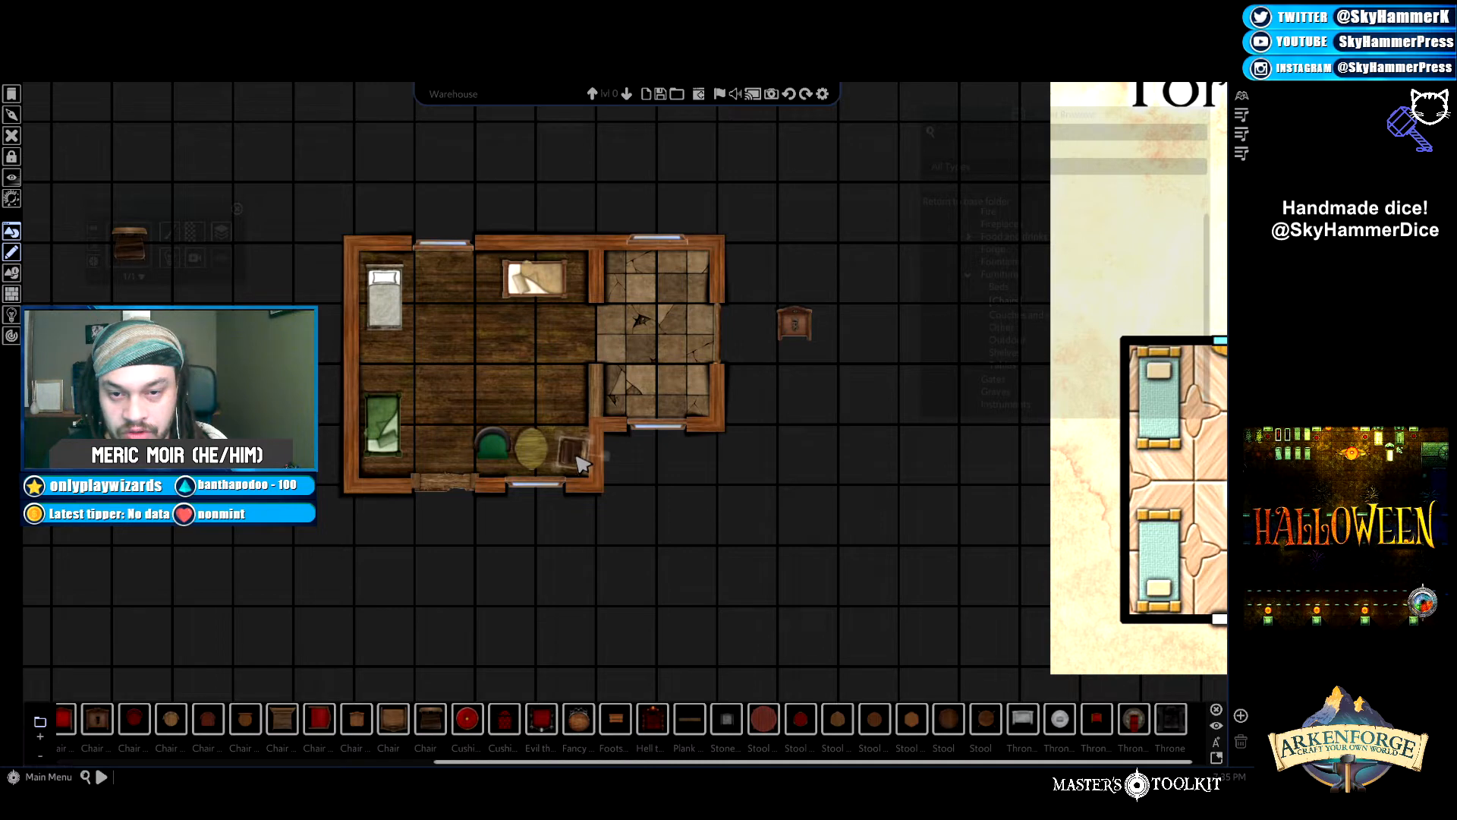
# Rotate the green chair to an angle beside the oval table, scale it down, and save the map.
pyautogui.click(492, 444)
pyautogui.moveTo(491, 396); pyautogui.dragTo(510, 463)
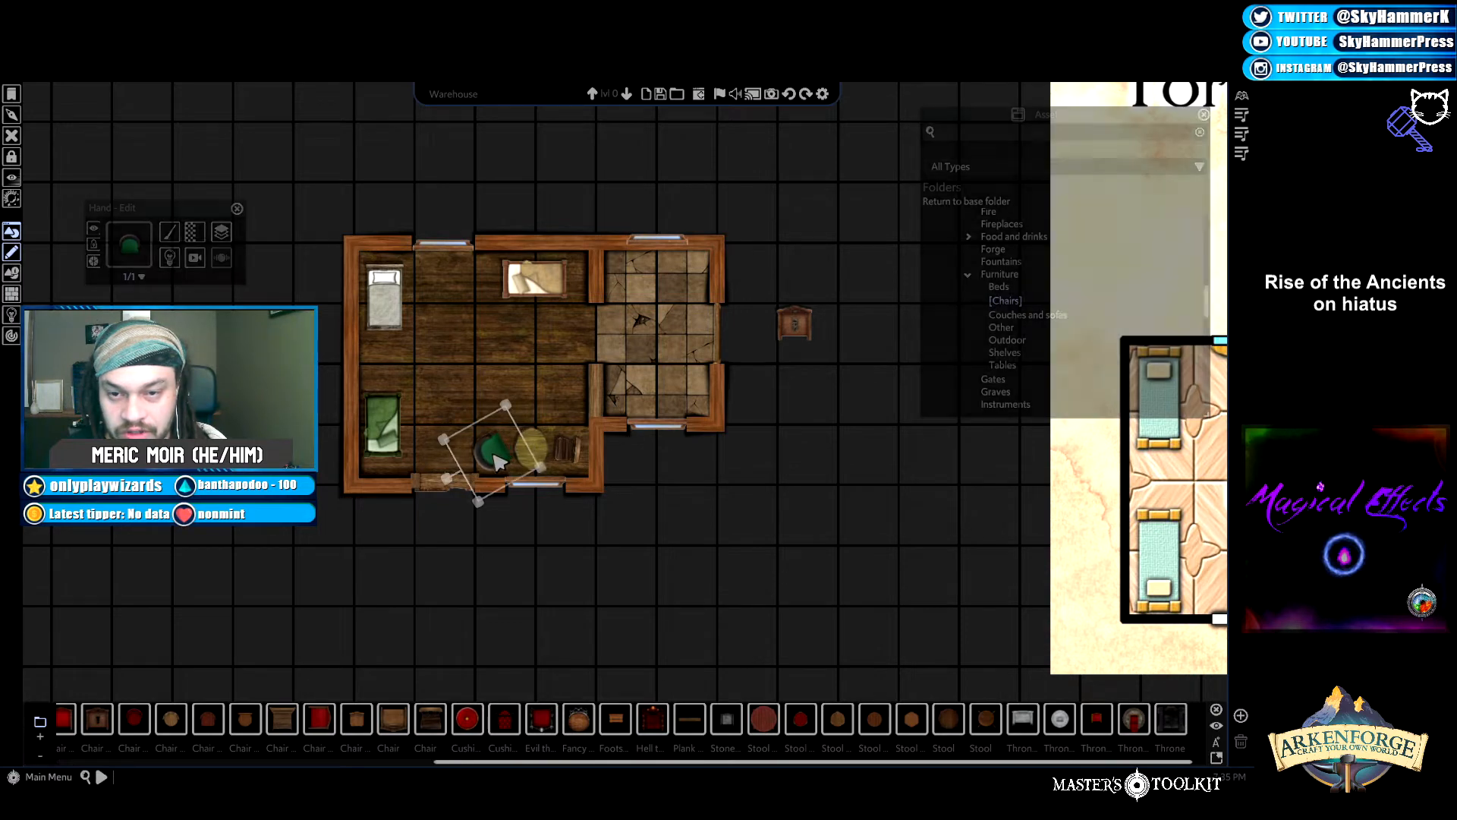
pyautogui.moveTo(507, 402); pyautogui.dragTo(501, 447)
pyautogui.click(698, 536)
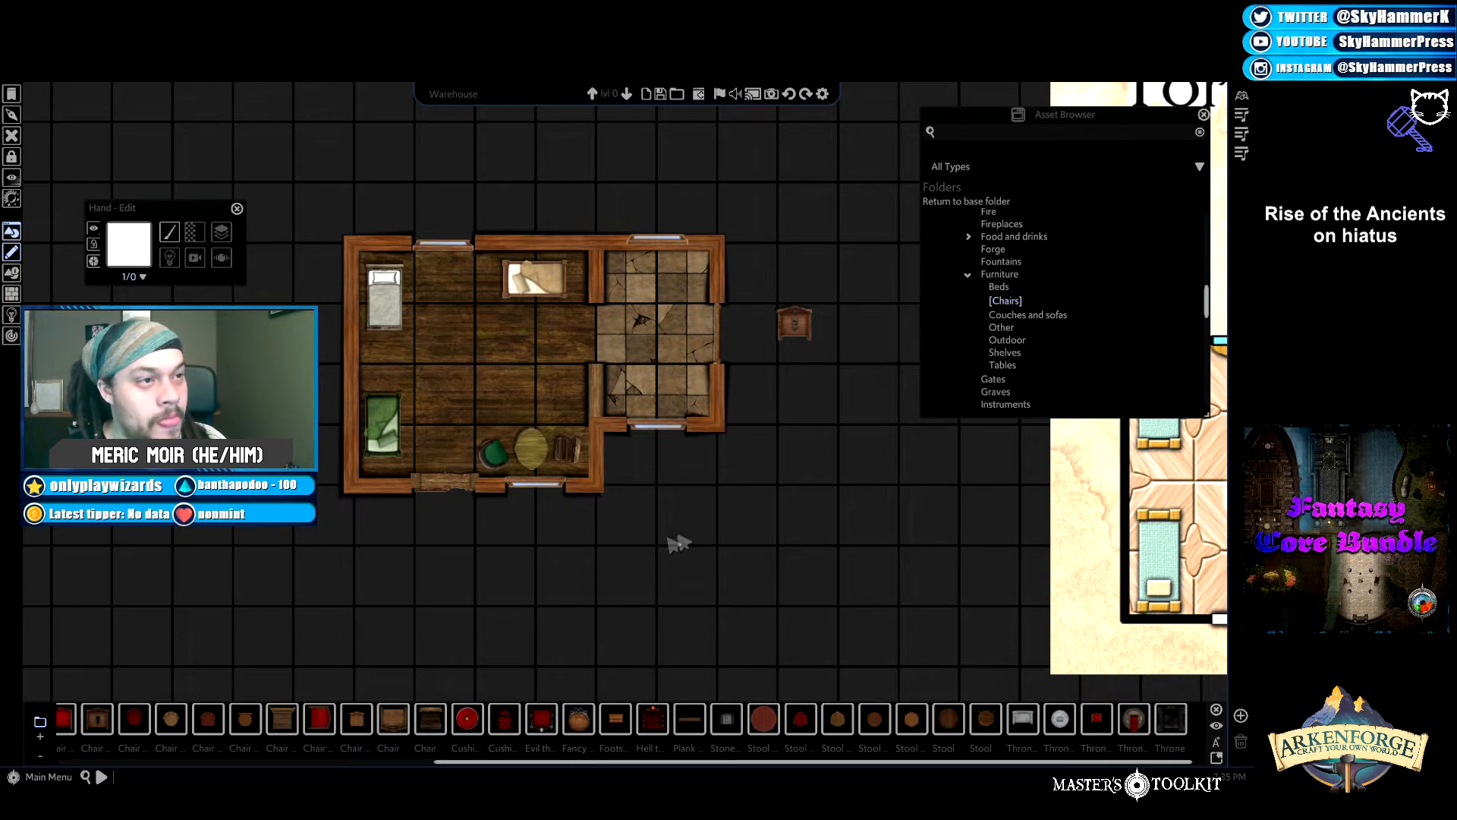
pyautogui.hotkey('ctrl', 's')
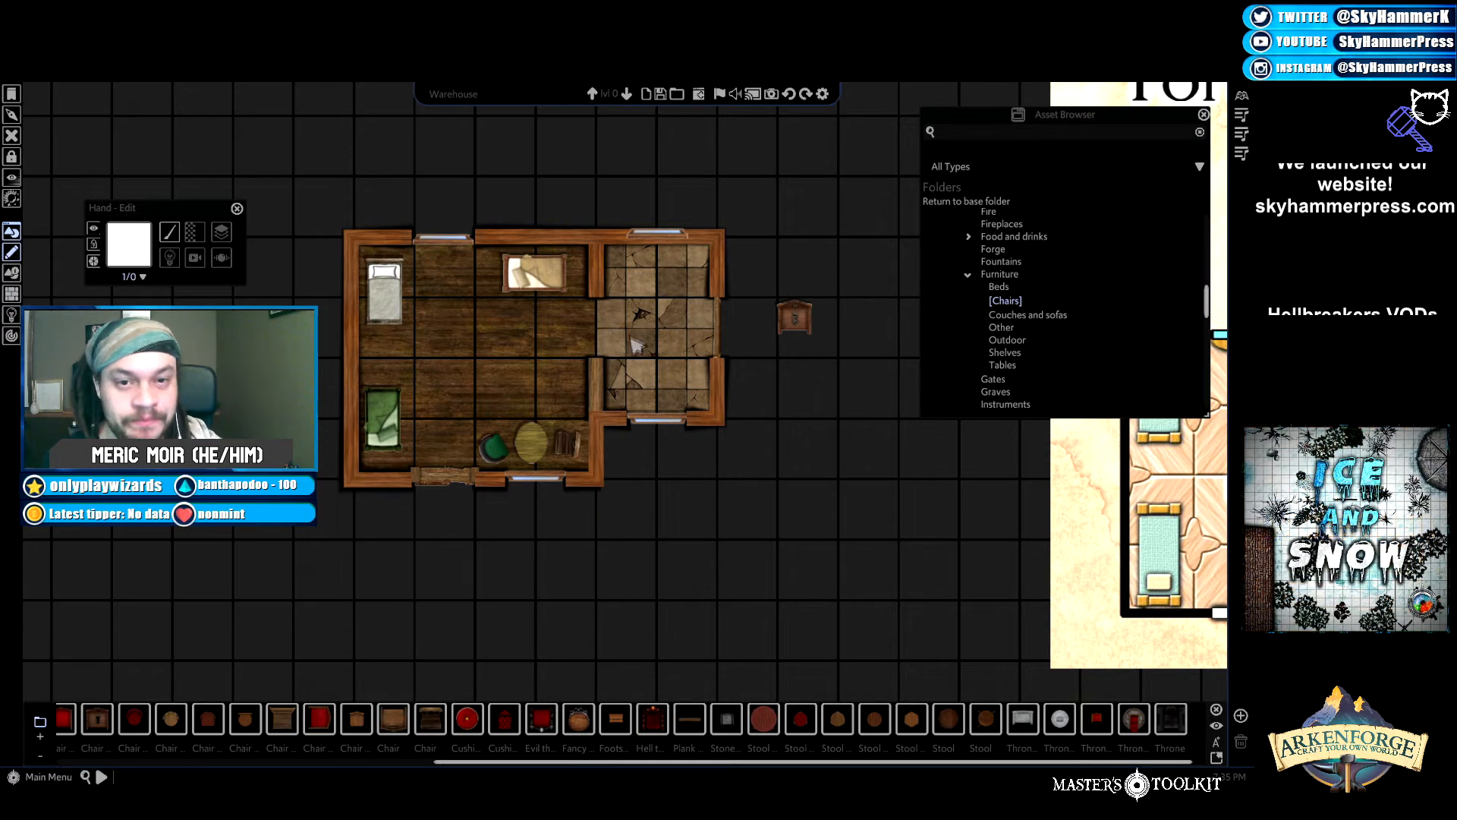
# Look through the Furniture and Decor (general) asset folders, then search the assets for "cards".
pyautogui.click(1035, 318)
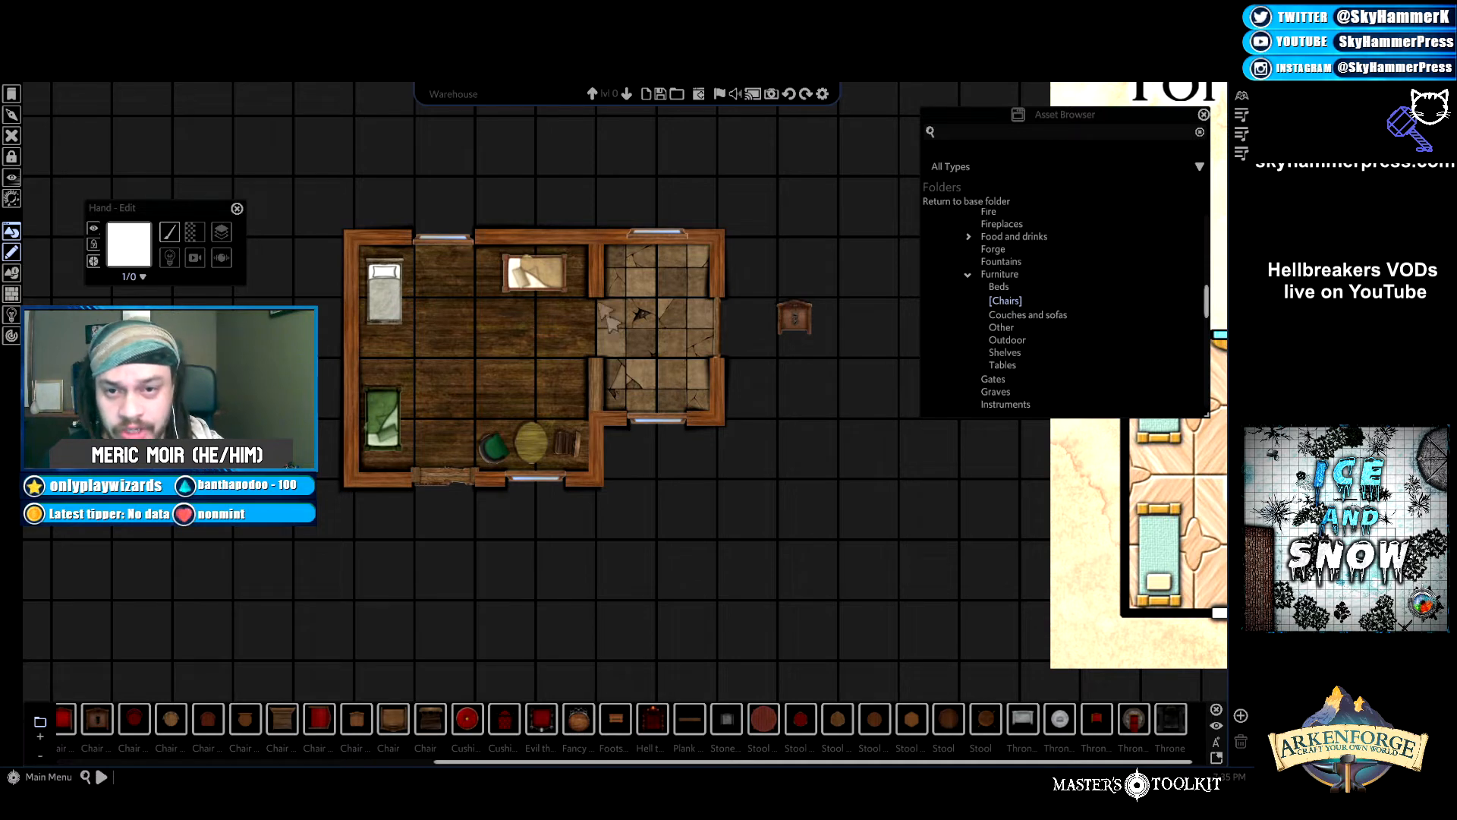
pyautogui.click(972, 275)
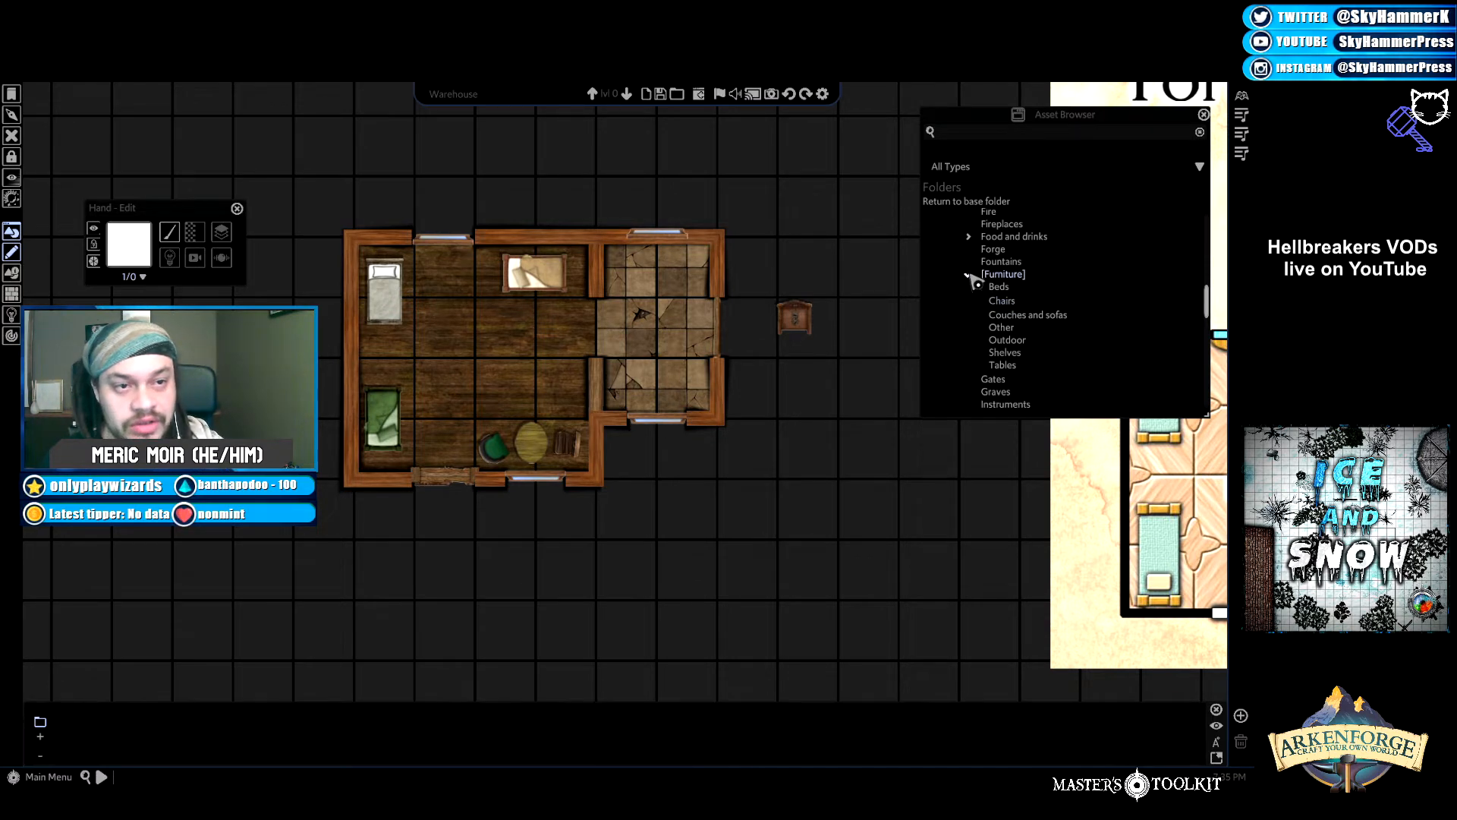
pyautogui.click(971, 276)
pyautogui.scroll(5, 987, 283)
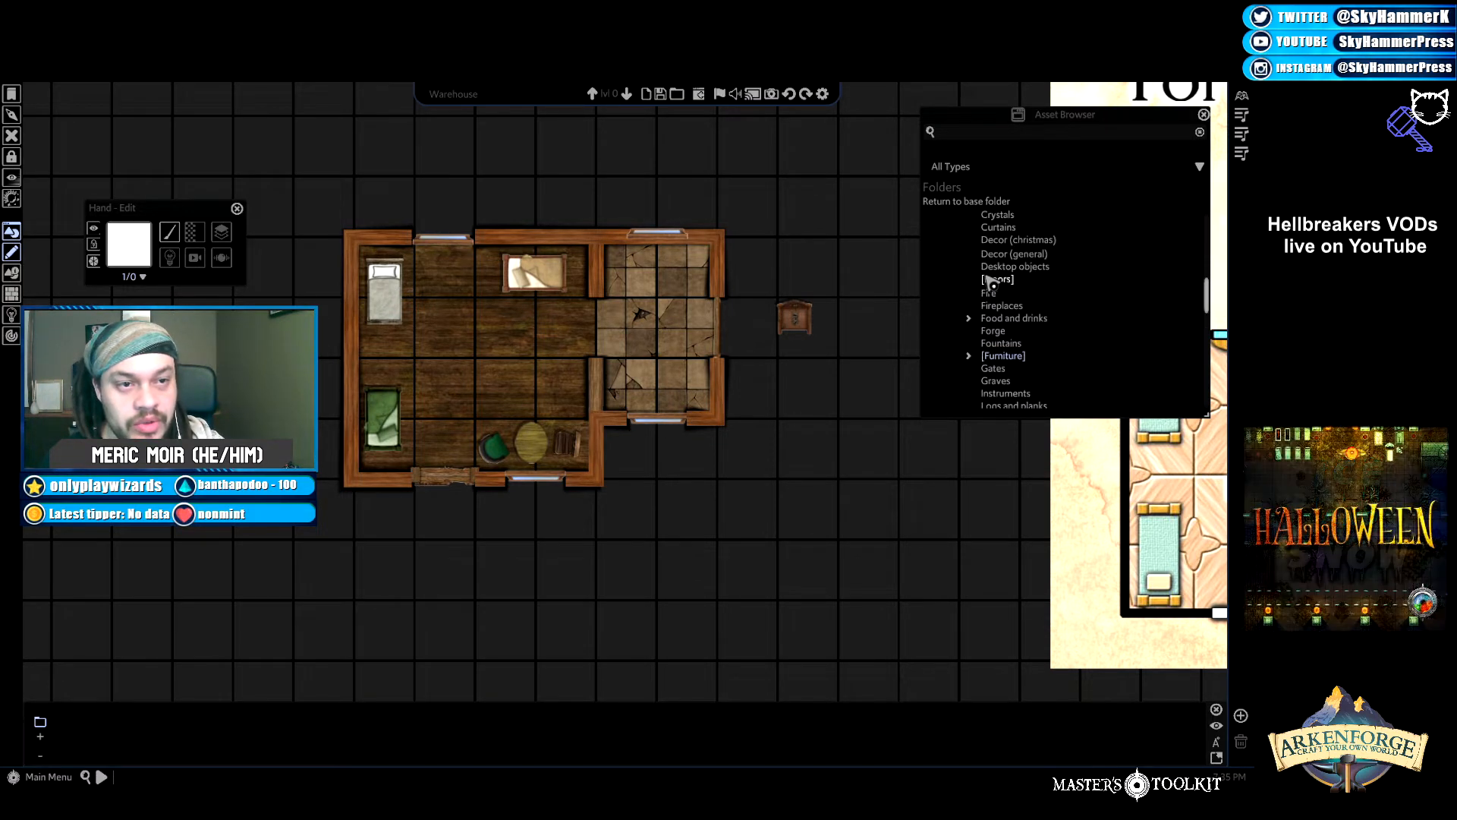
pyautogui.scroll(3, 991, 282)
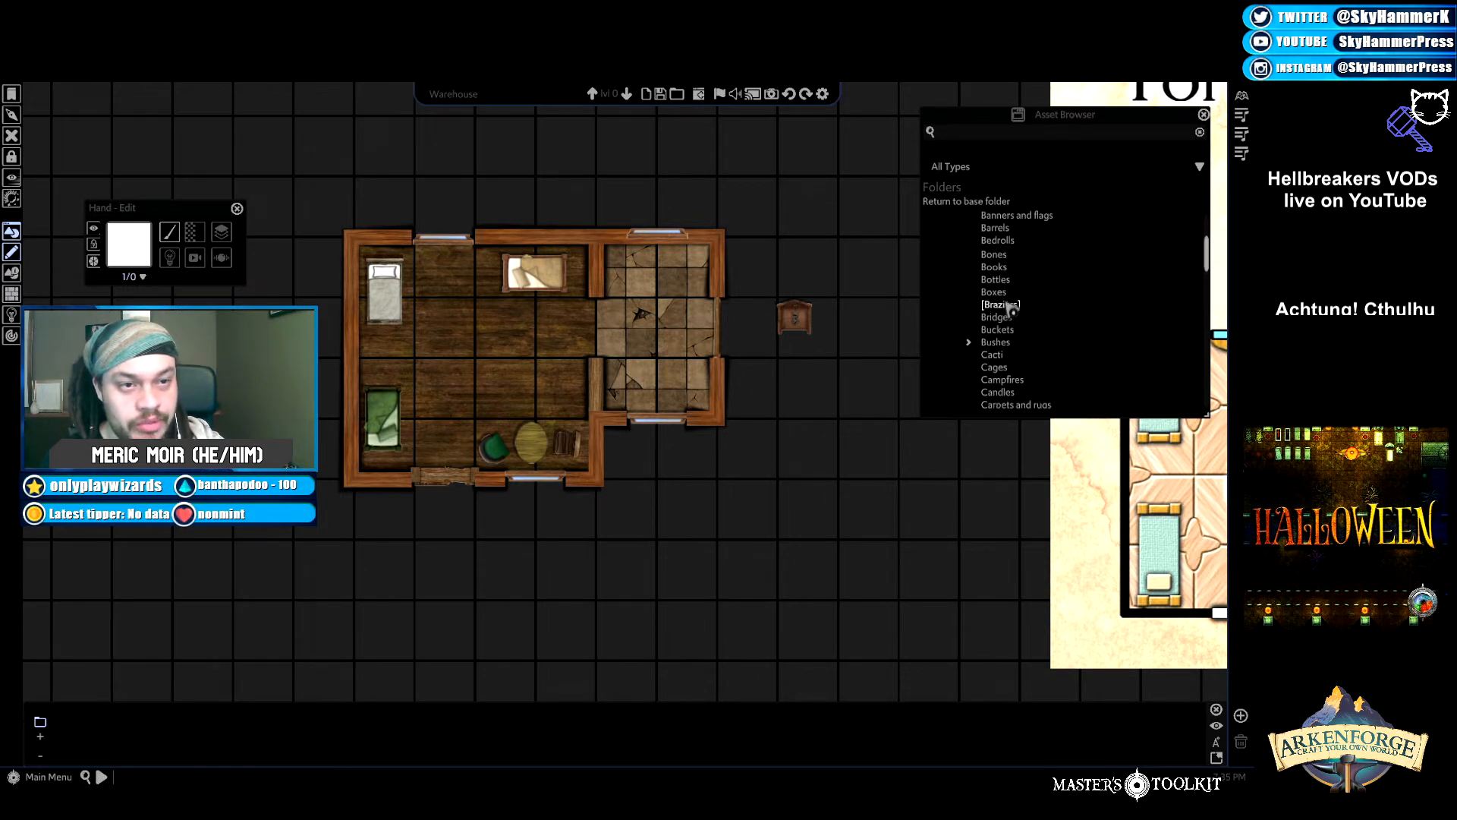
pyautogui.scroll(-3, 1034, 334)
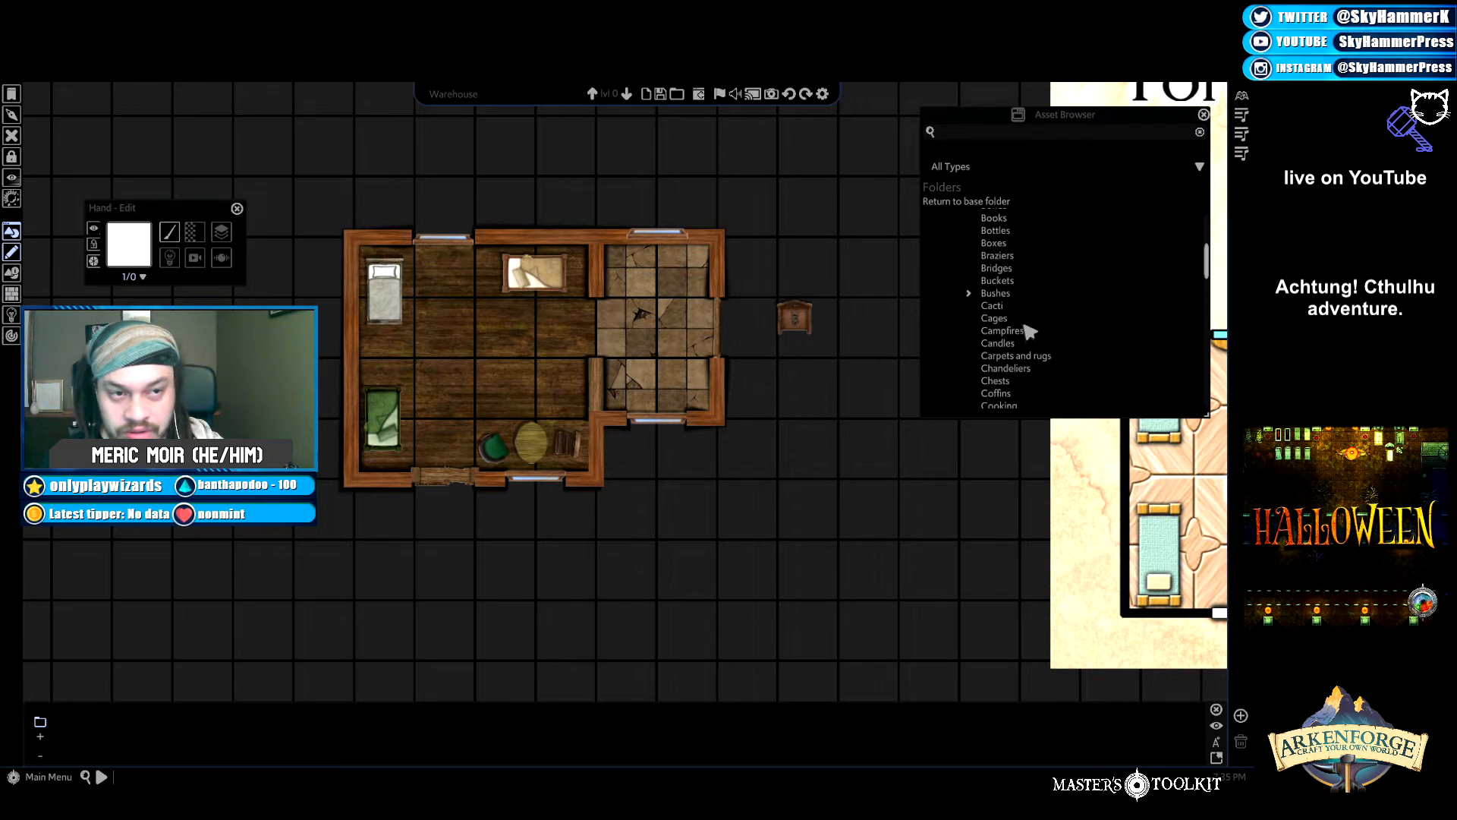
pyautogui.scroll(-4, 1059, 331)
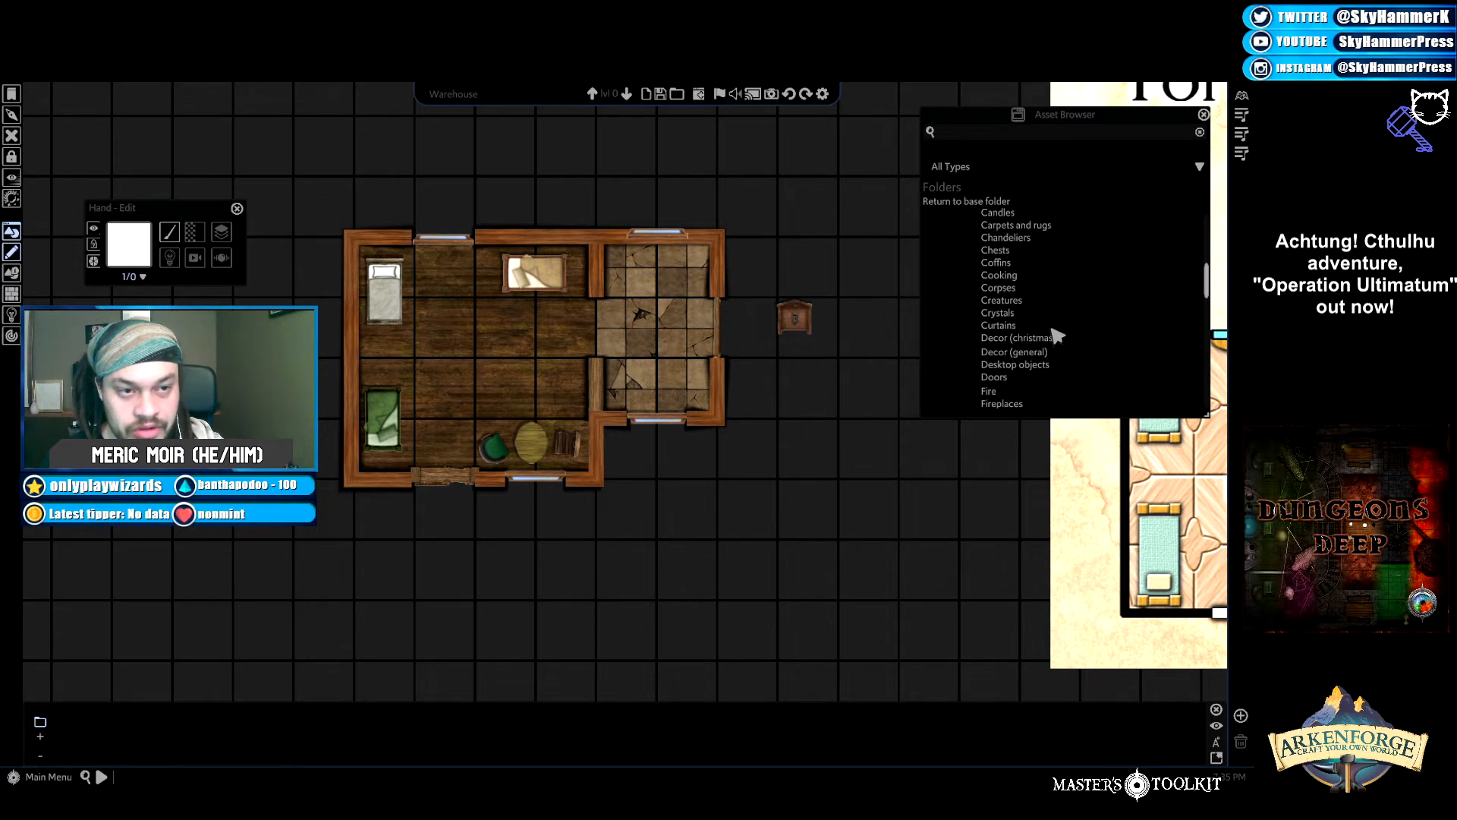
pyautogui.click(1032, 351)
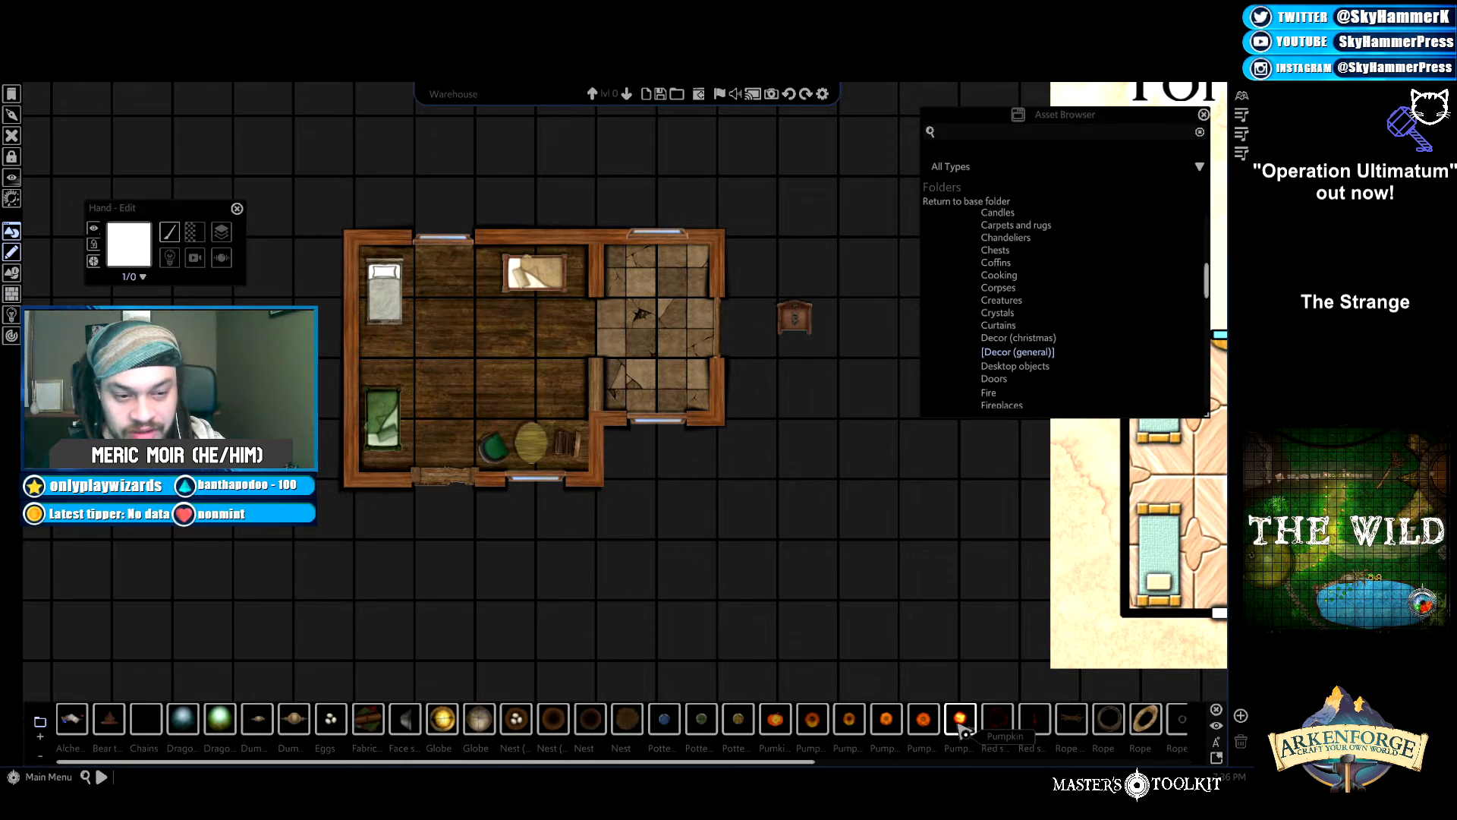
pyautogui.click(922, 721)
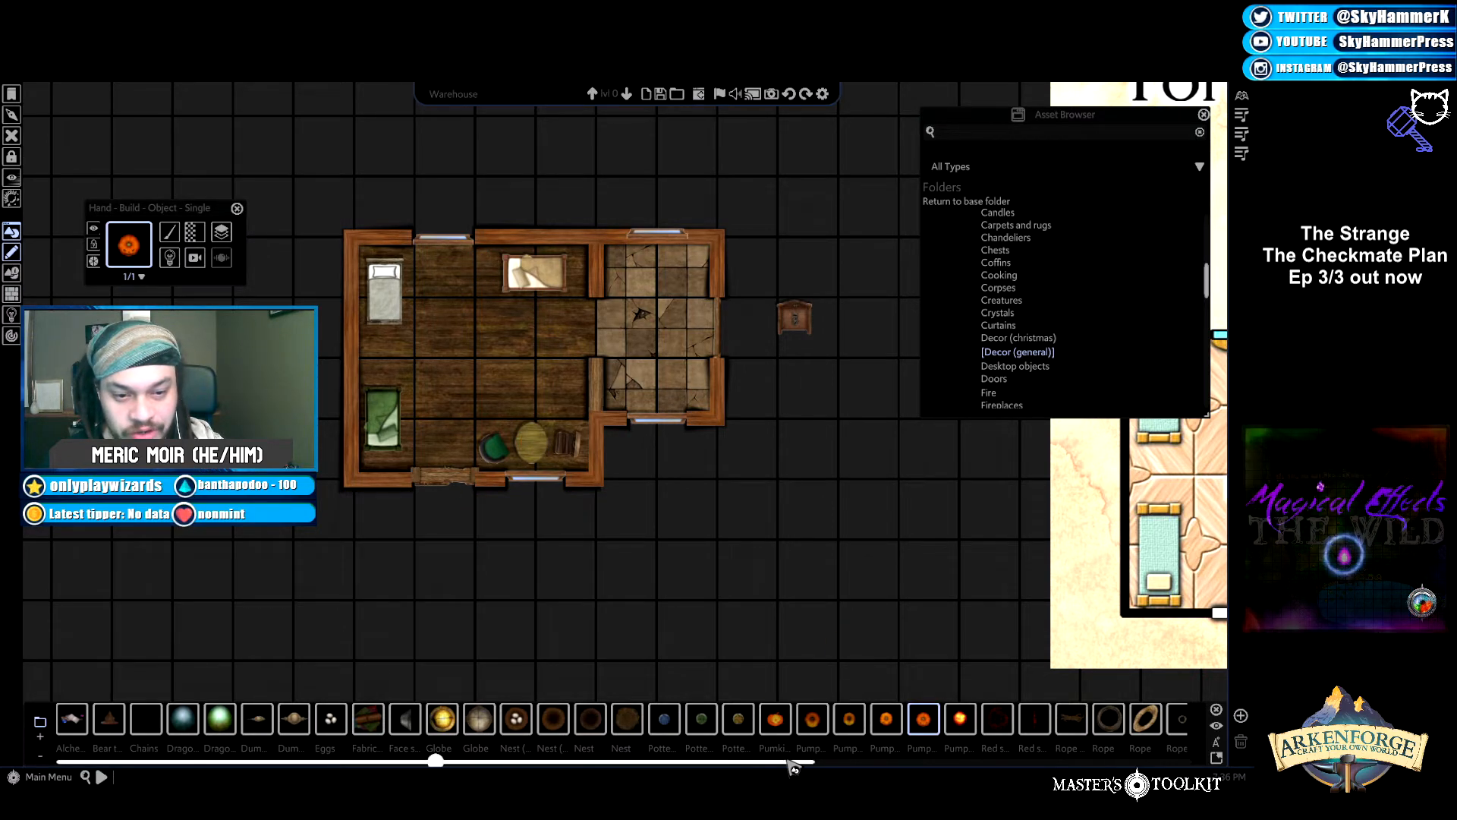
pyautogui.moveTo(795, 762); pyautogui.dragTo(1059, 755)
pyautogui.click(912, 718)
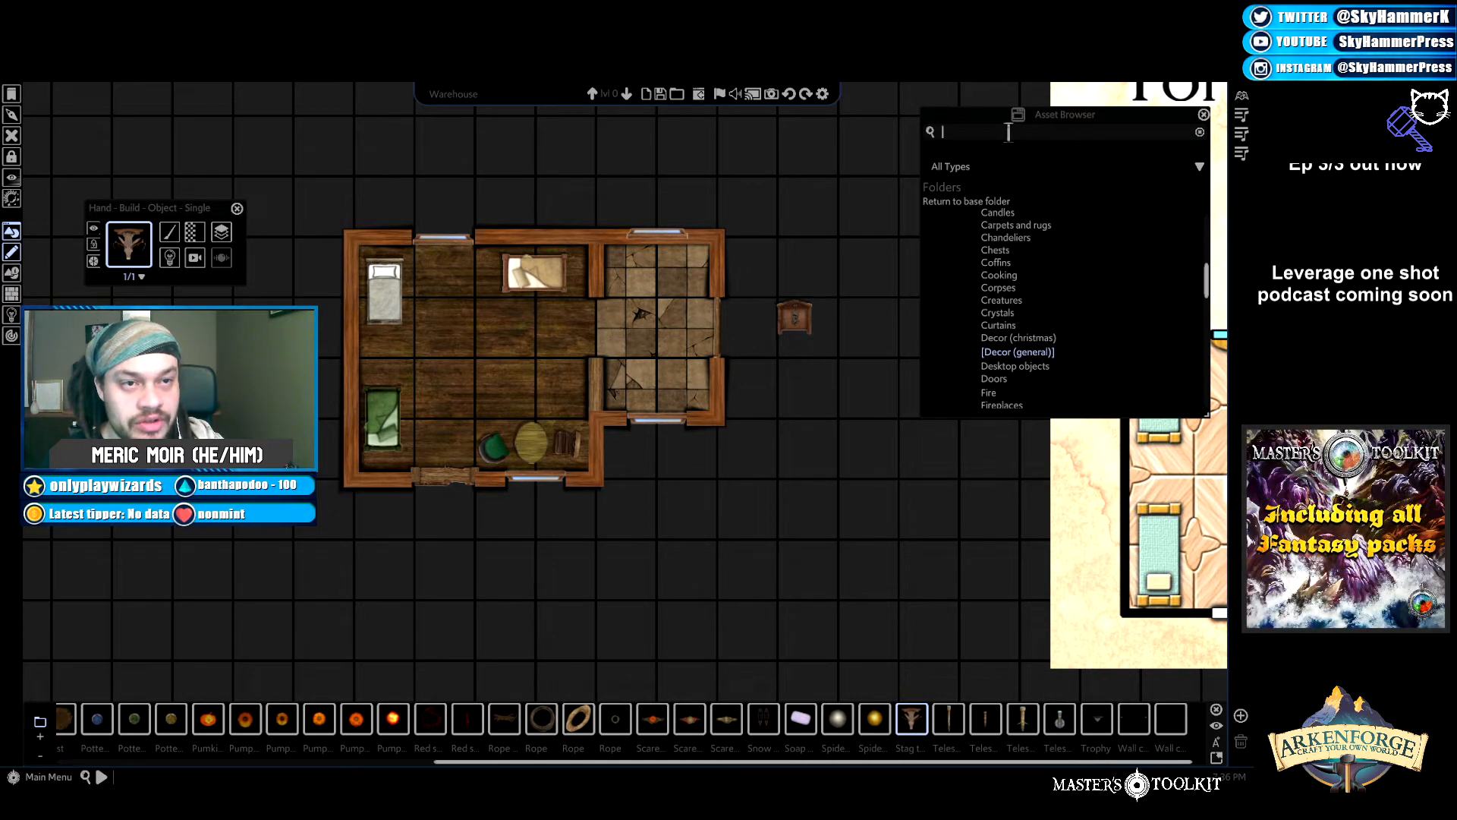
pyautogui.write('cards')
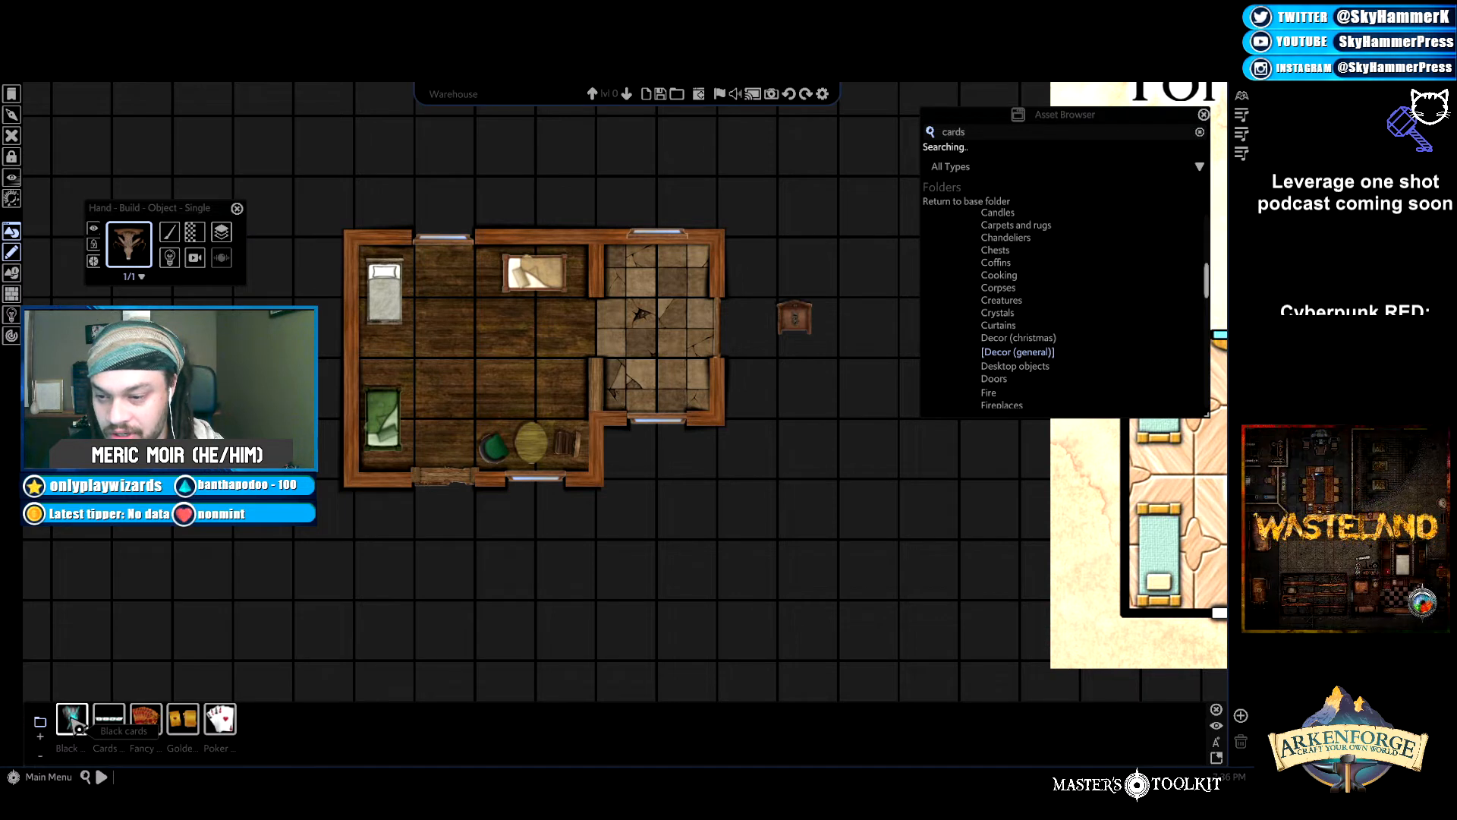
# Place trial copies of the Black cards and the yellow-and-purple game cards outside the house and enlarge them for comparison.
pyautogui.click(72, 718)
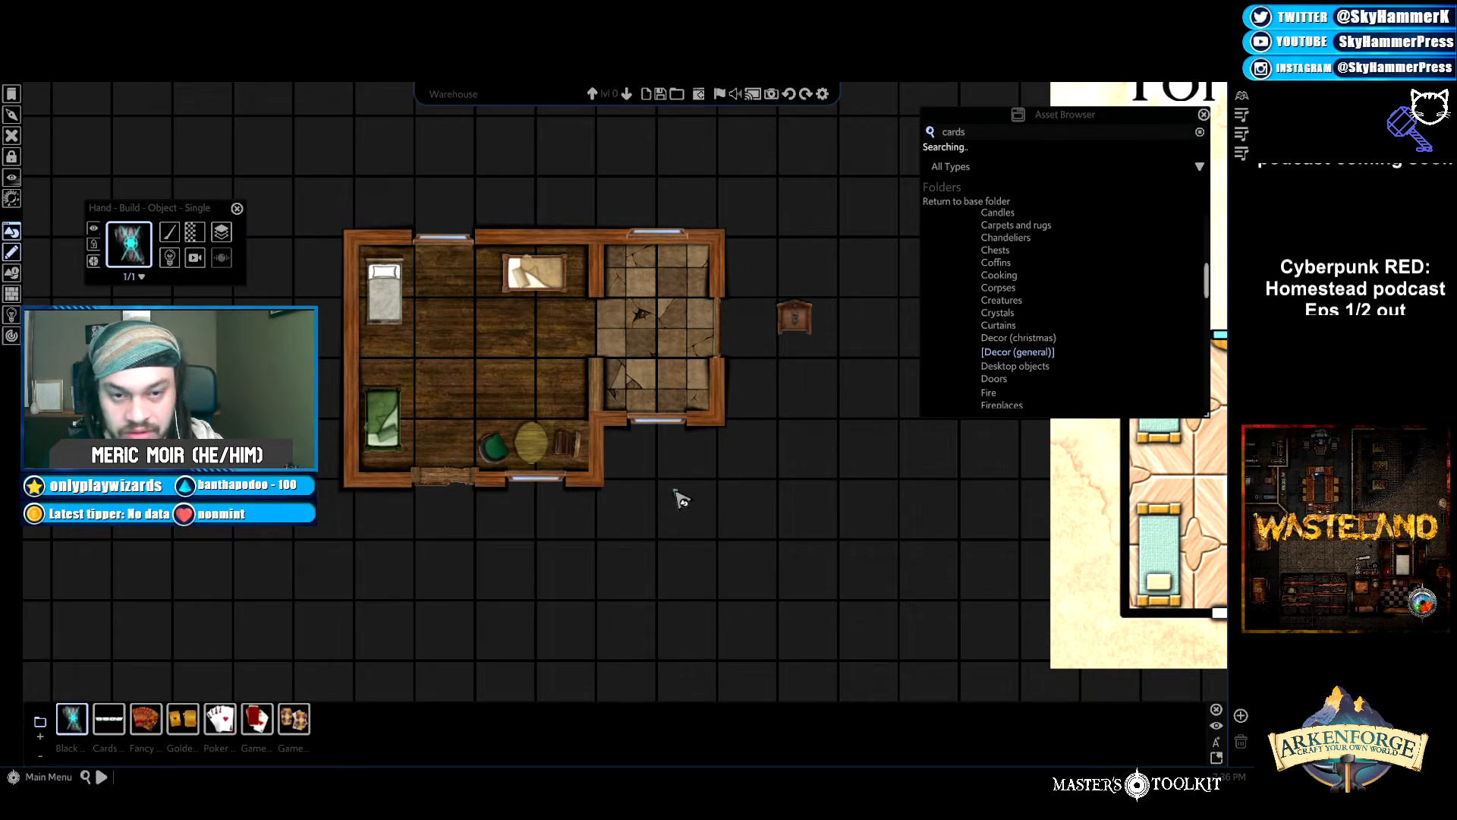
pyautogui.click(678, 495)
pyautogui.moveTo(683, 500); pyautogui.dragTo(898, 674)
pyautogui.moveTo(775, 612); pyautogui.dragTo(821, 506)
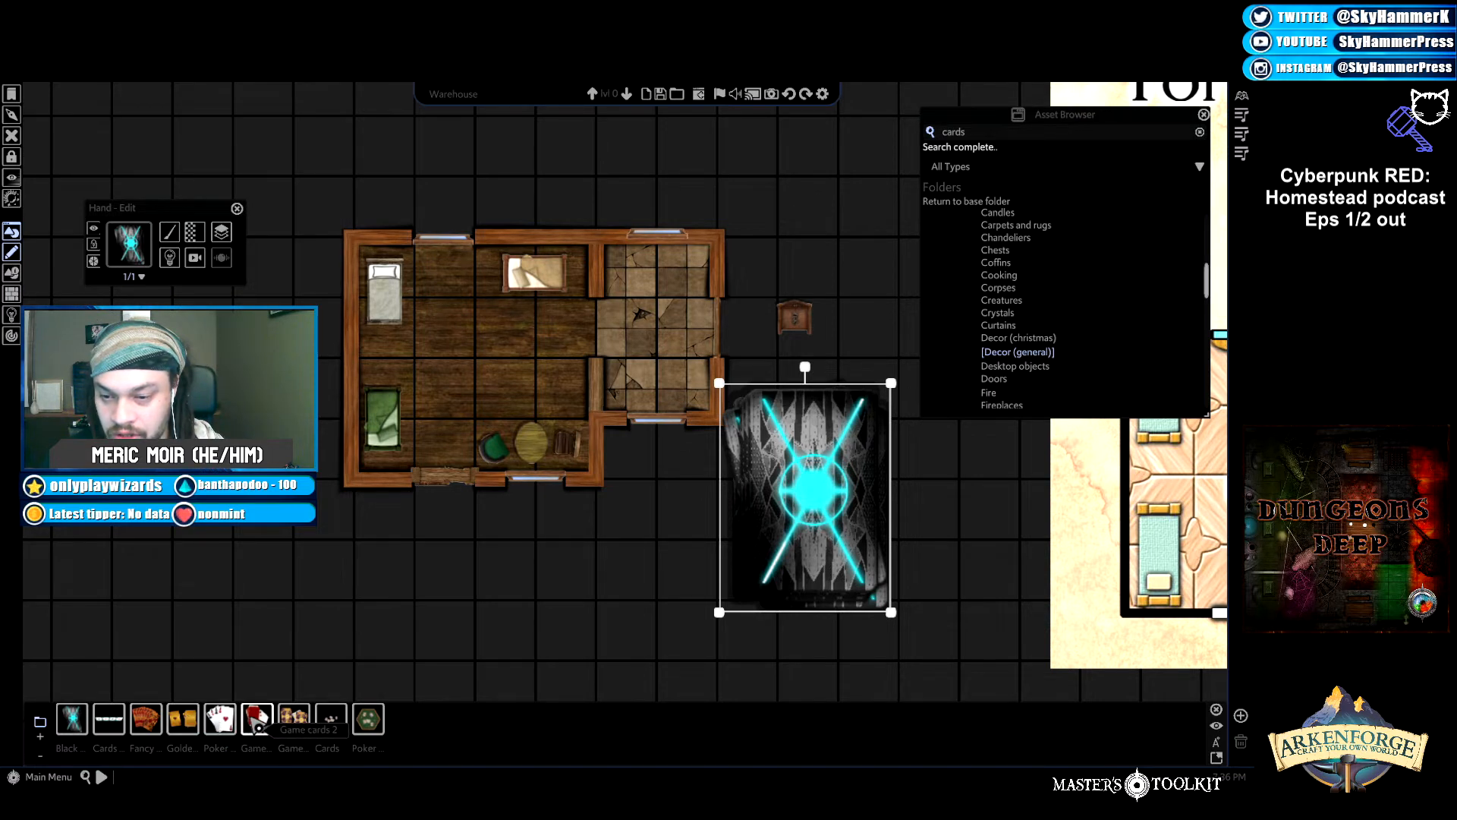
pyautogui.click(303, 721)
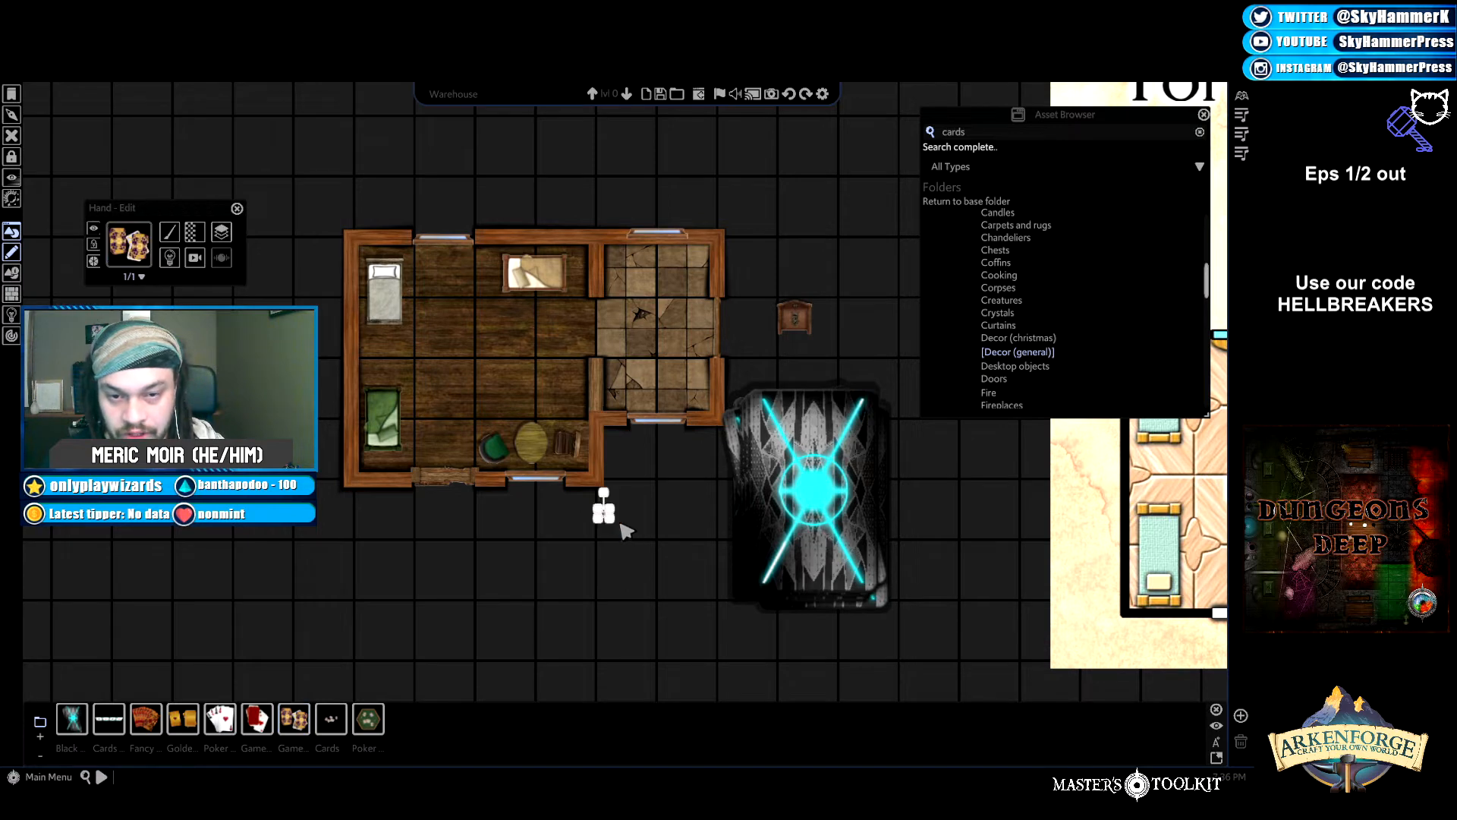
pyautogui.moveTo(600, 510); pyautogui.dragTo(769, 682)
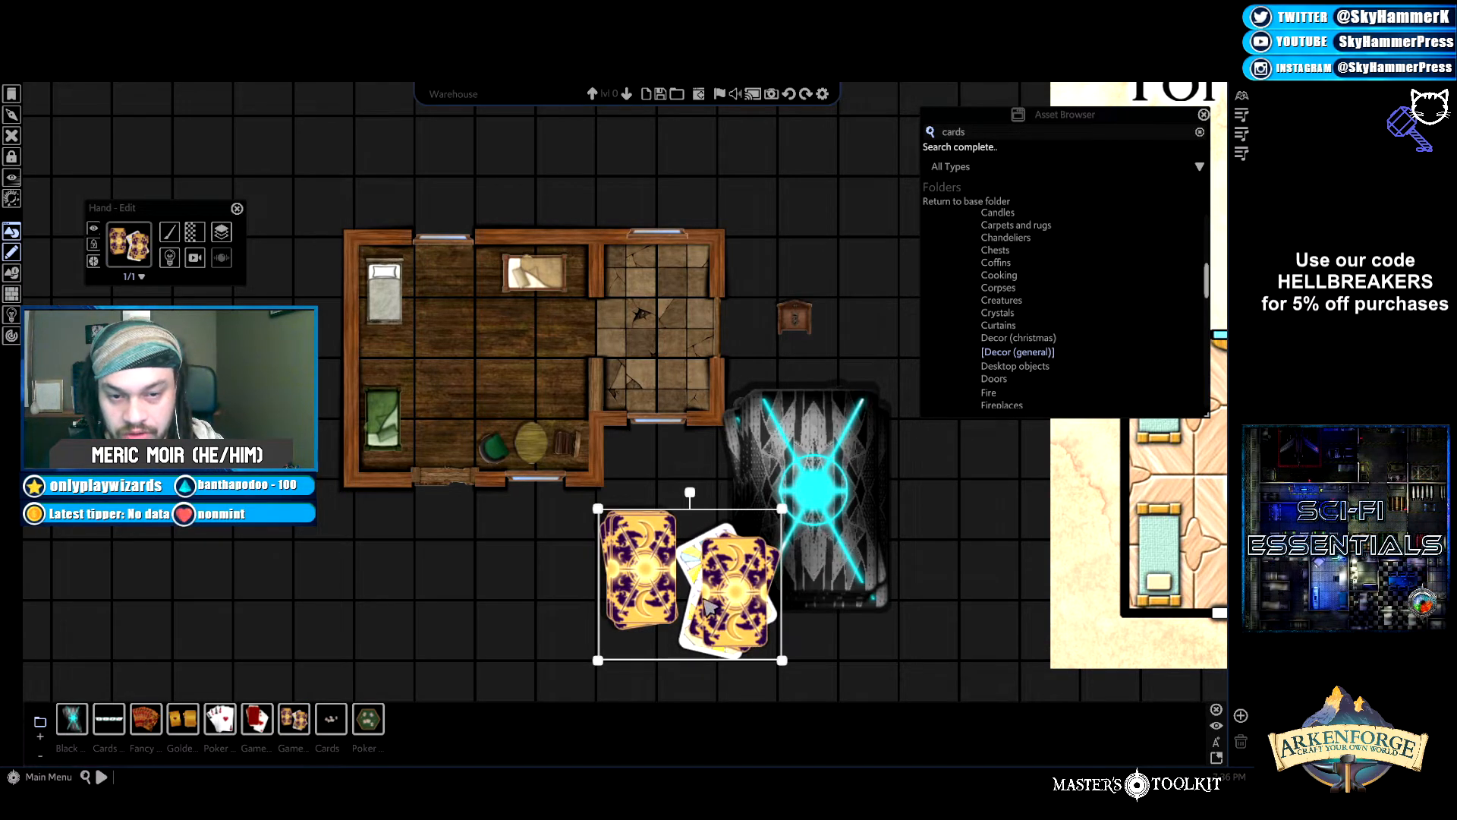
pyautogui.moveTo(699, 569); pyautogui.dragTo(551, 572)
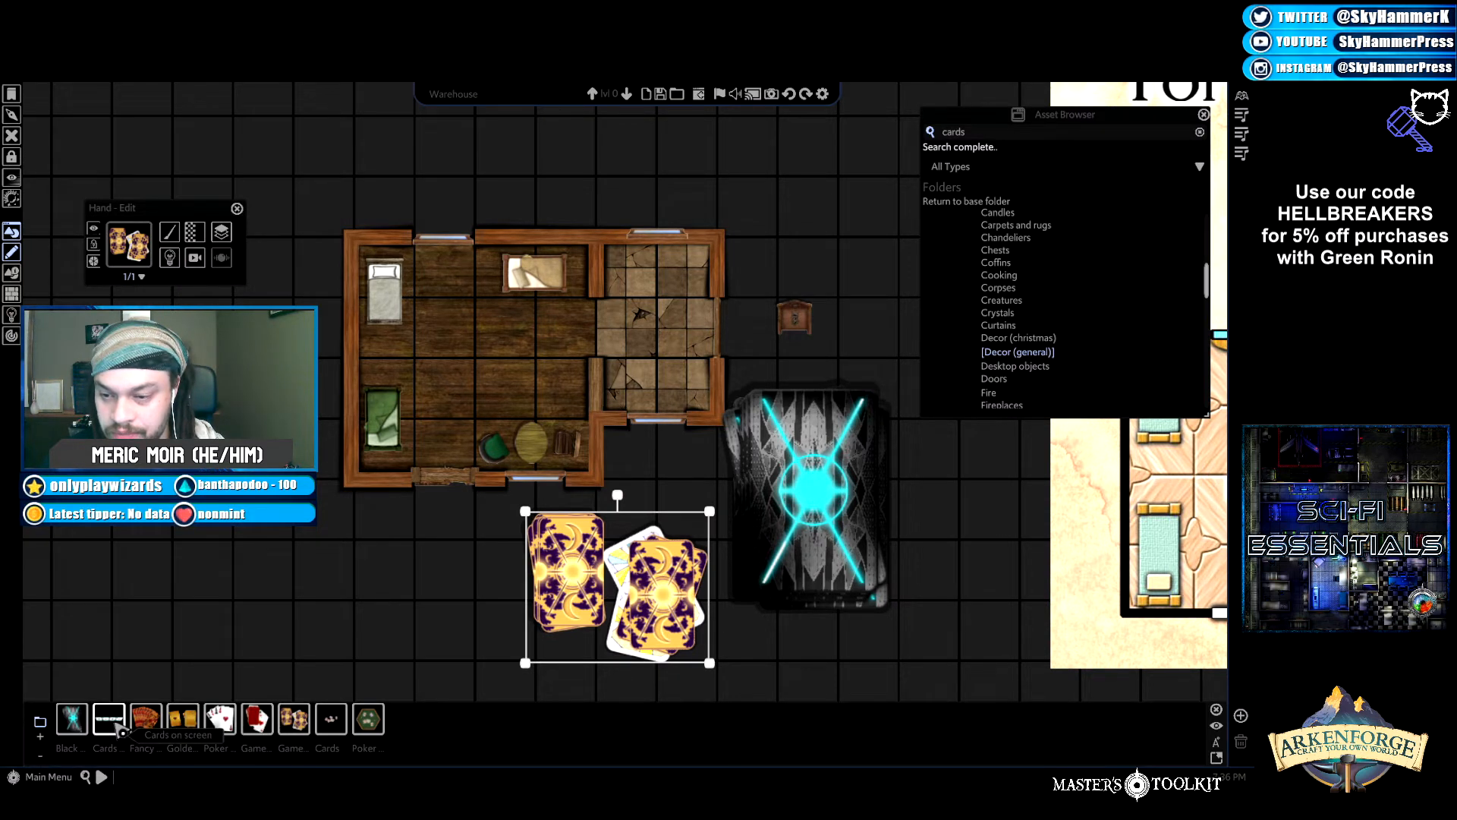
# Delete both enlarged card objects below the house.
pyautogui.click(771, 571)
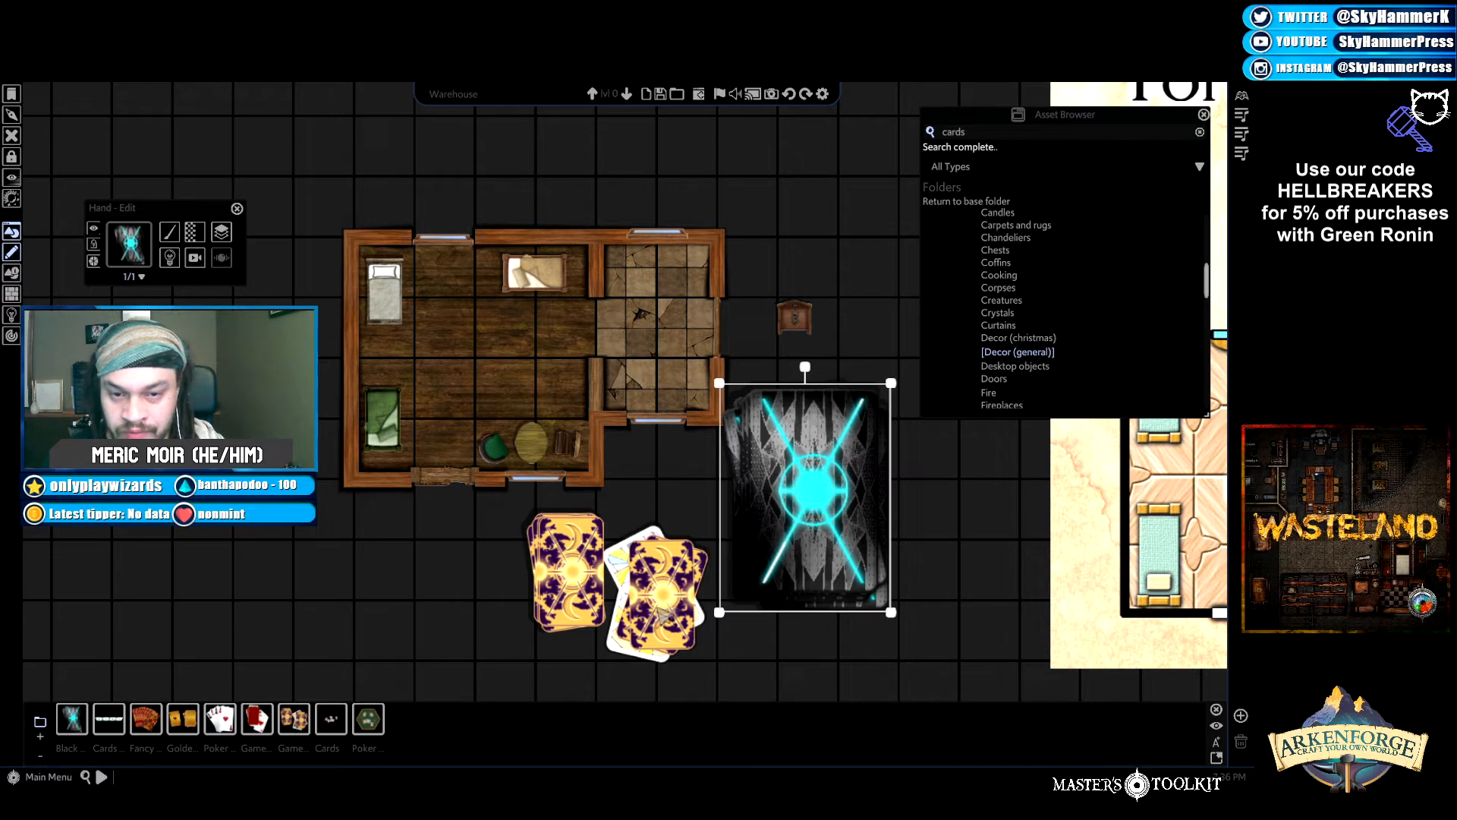
pyautogui.press('Delete')
pyautogui.click(617, 583)
pyautogui.press('Delete')
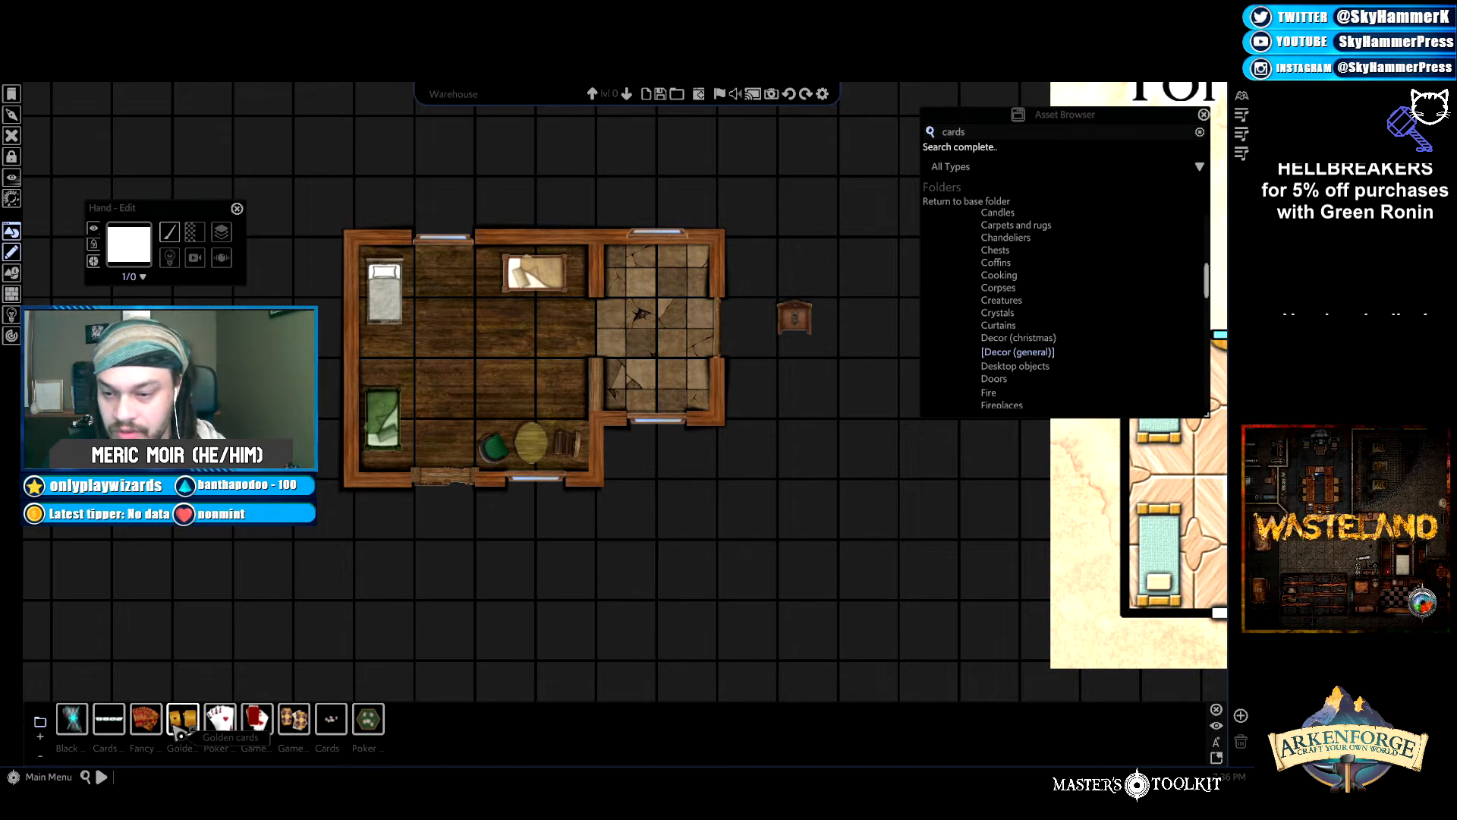
# Place the yellow-and-purple game cards on the oval table and rotate them slightly.
pyautogui.click(294, 719)
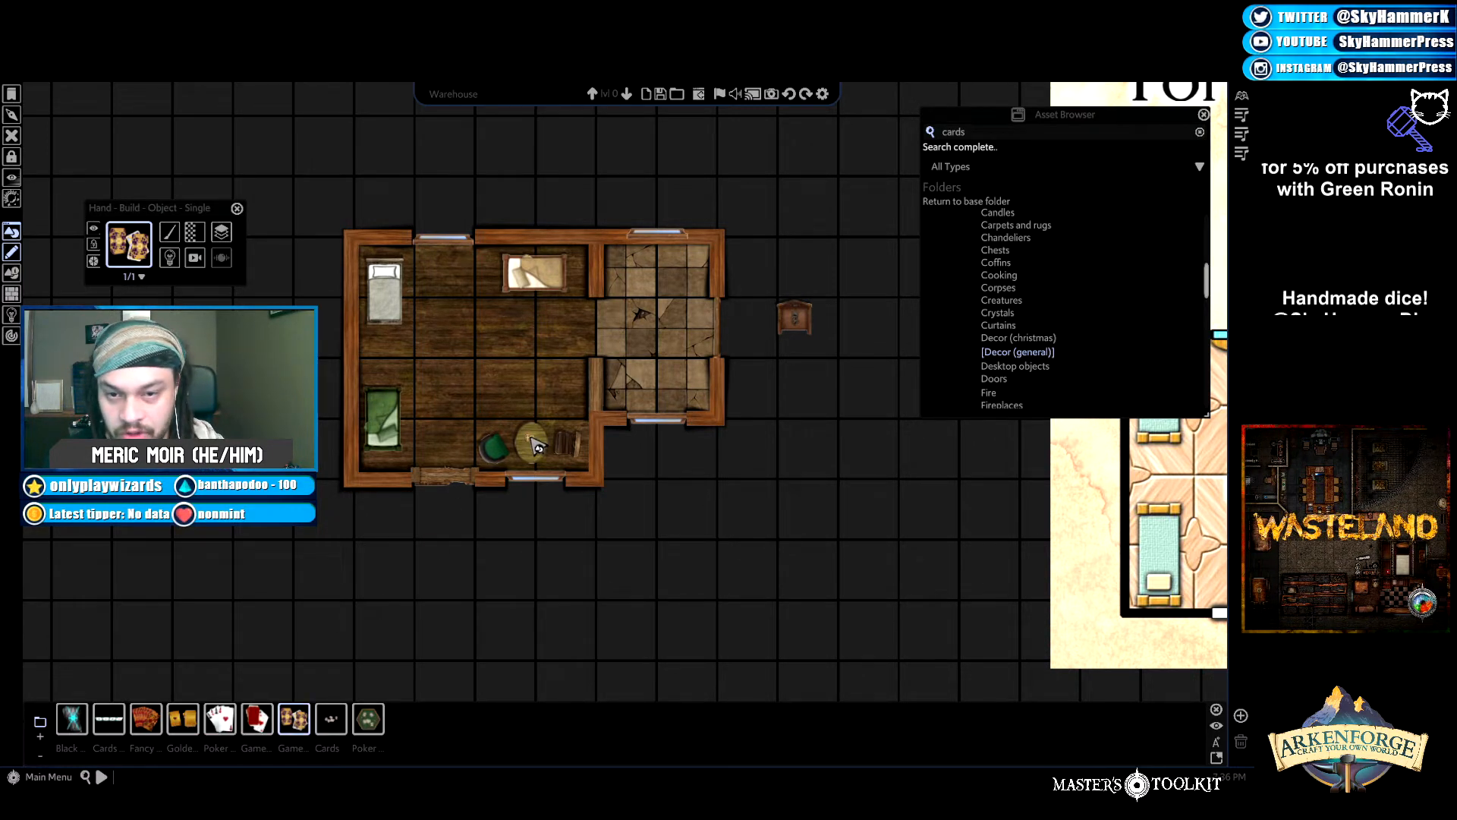
pyautogui.click(535, 444)
pyautogui.scroll(5, 539, 554)
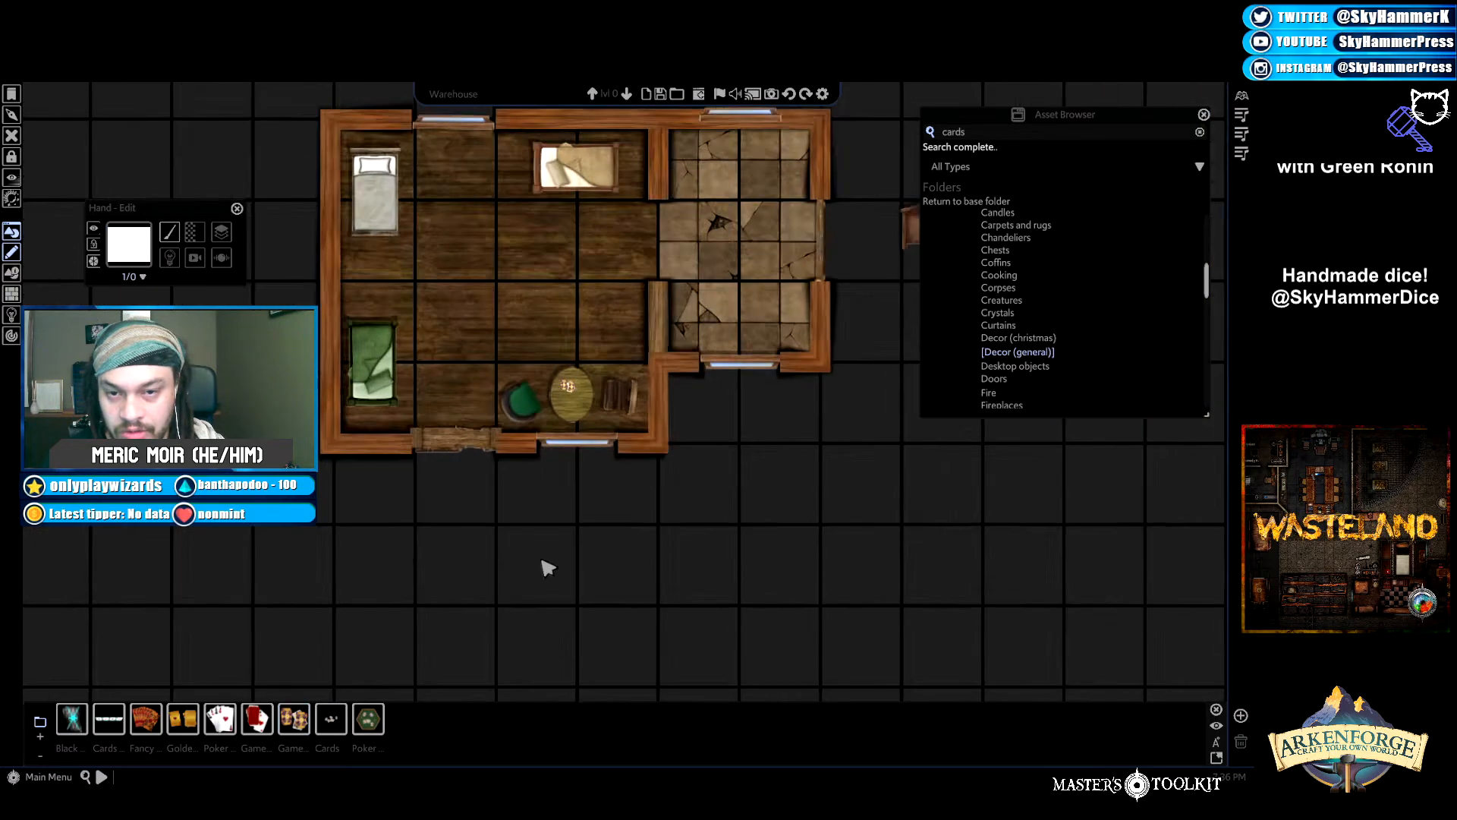
pyautogui.scroll(4, 600, 512)
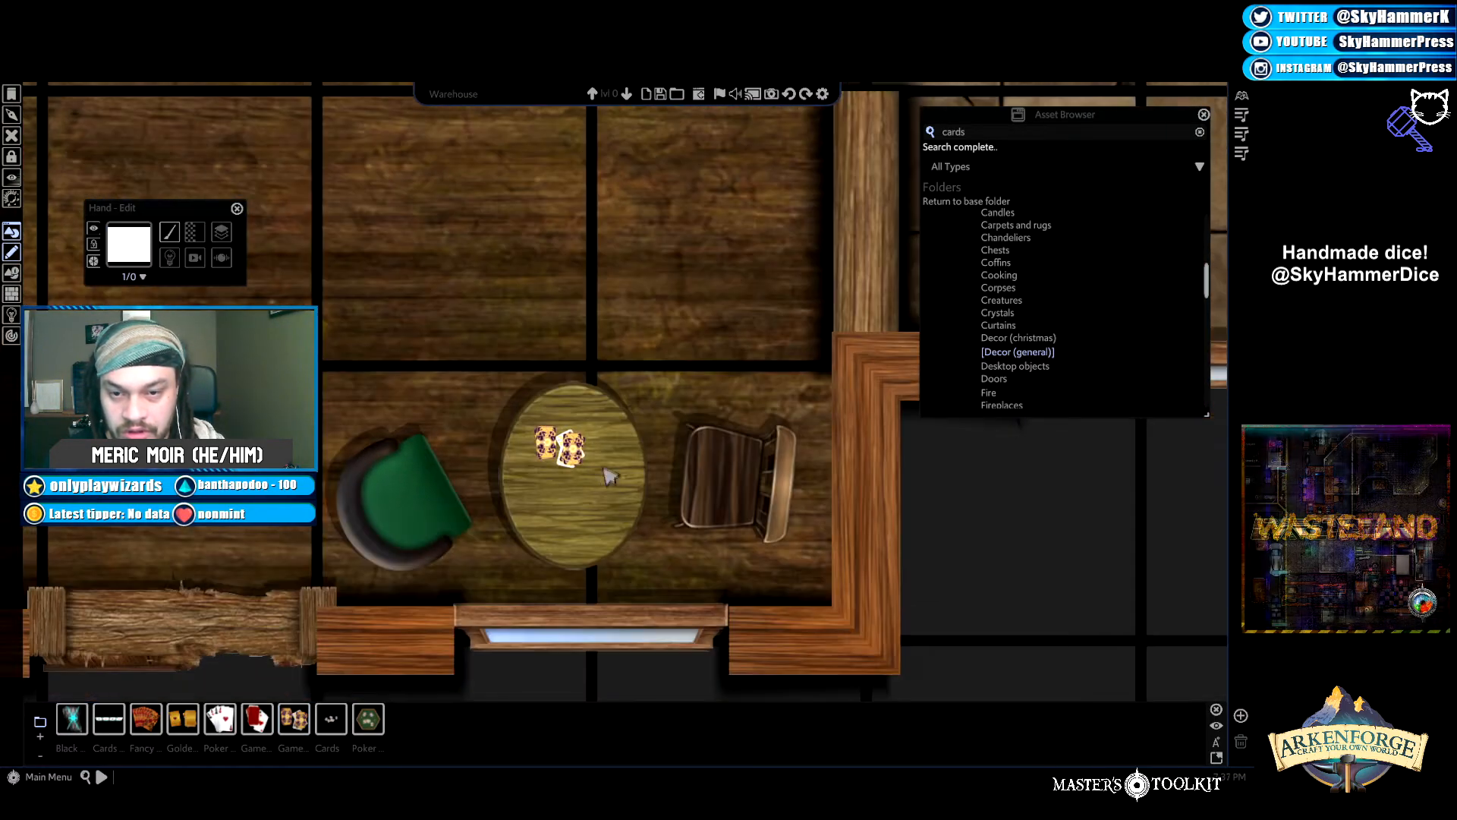
pyautogui.click(575, 463)
pyautogui.scroll(-3, 560, 499)
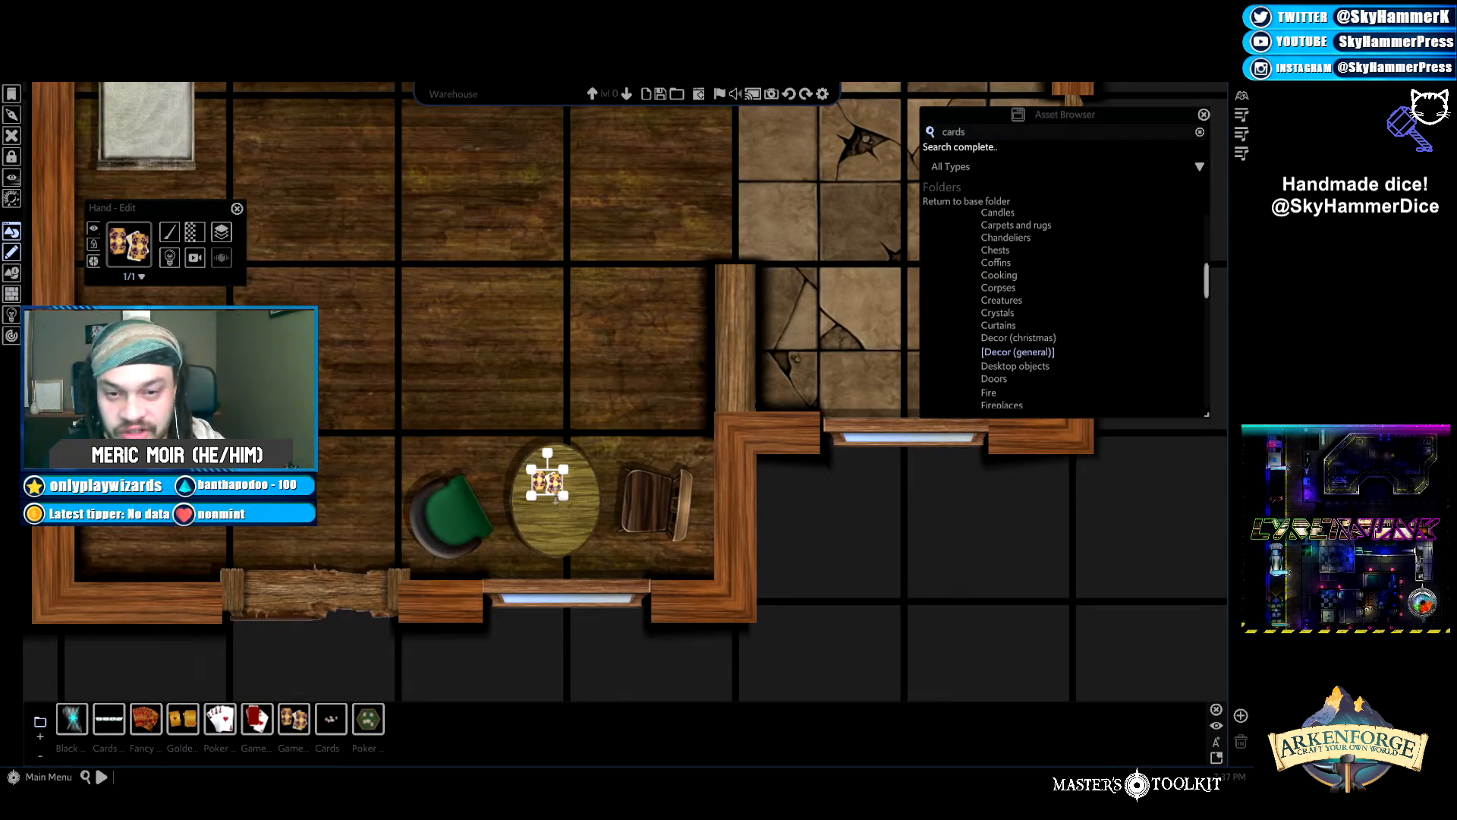
pyautogui.moveTo(547, 453); pyautogui.dragTo(550, 478)
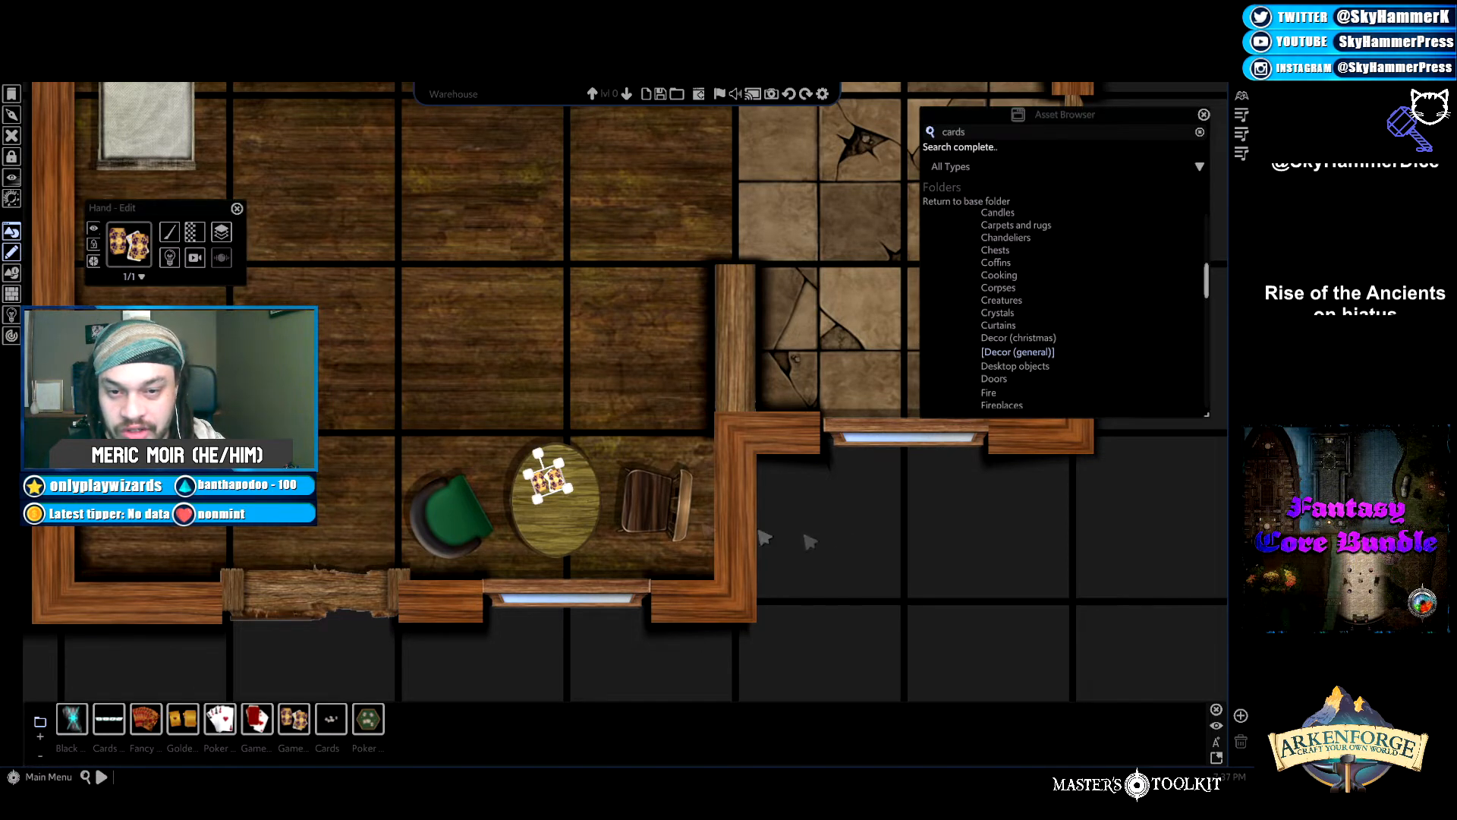
pyautogui.click(854, 537)
# Look through the Decor (general) assets and neighbouring folders, and open the Cooking asset folder.
pyautogui.scroll(-5, 425, 477)
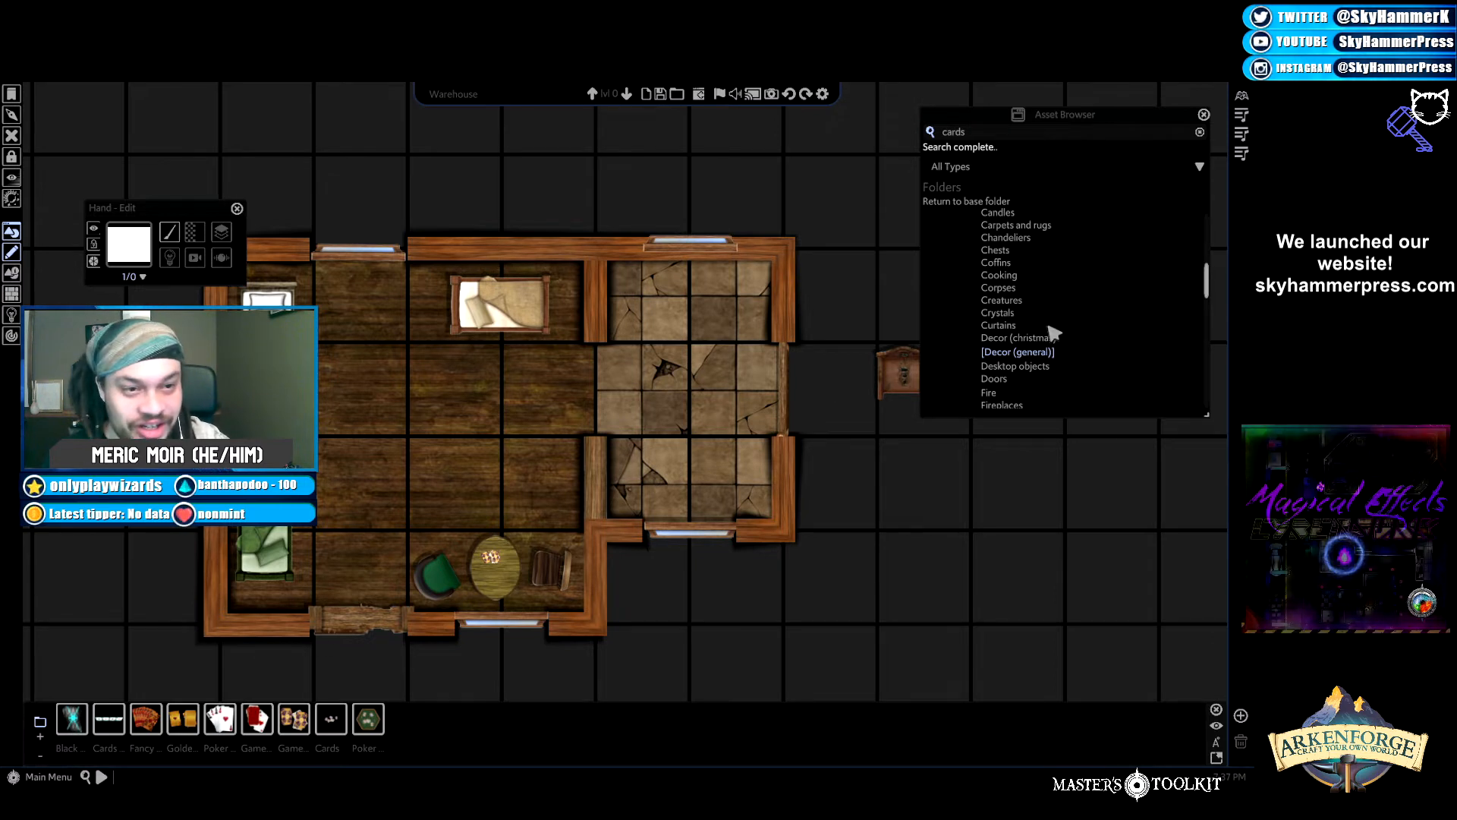
pyautogui.click(1036, 353)
pyautogui.scroll(-3, 1038, 360)
pyautogui.scroll(-5, 1040, 361)
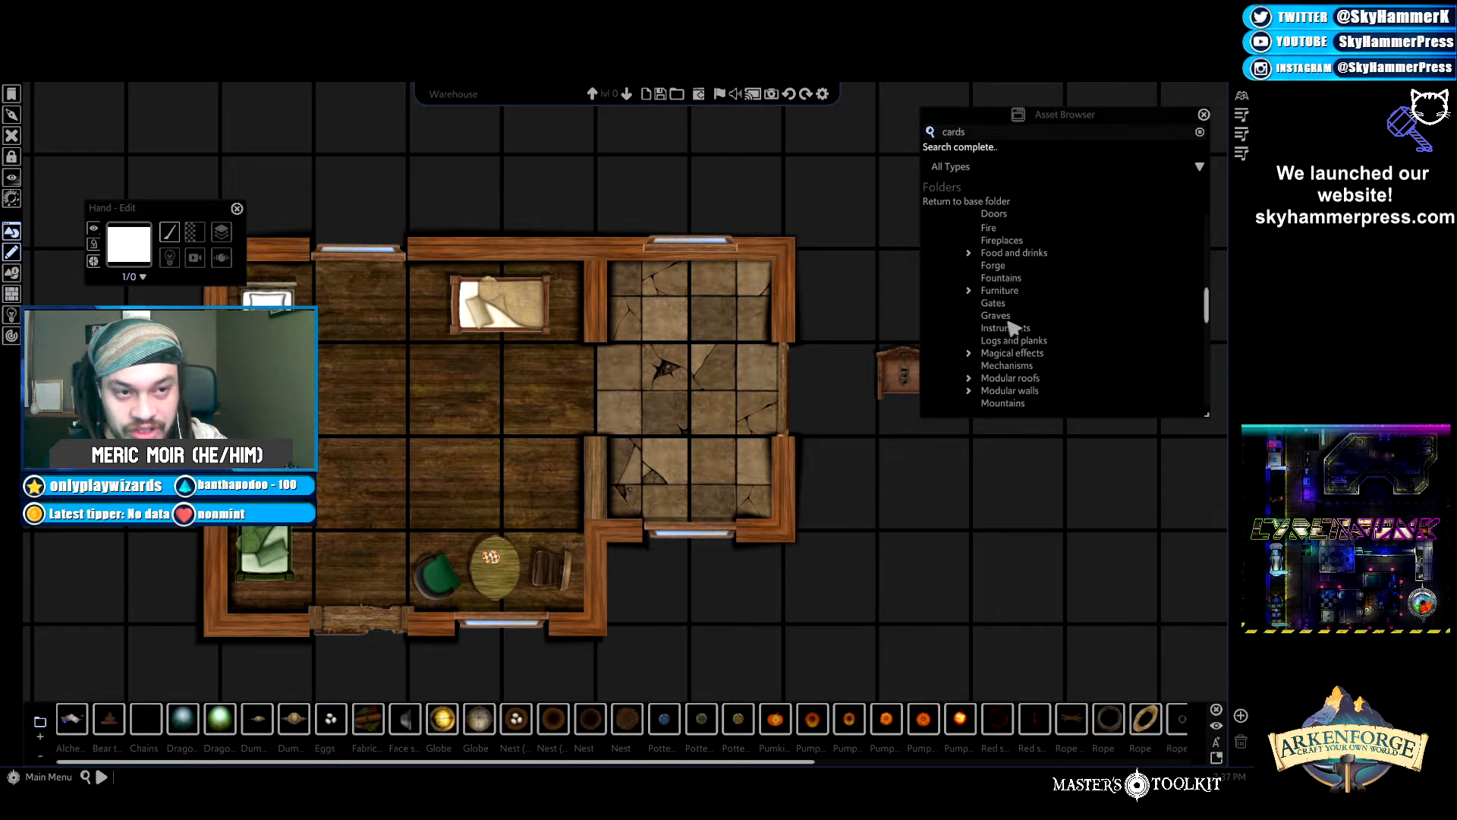
pyautogui.scroll(4, 1017, 319)
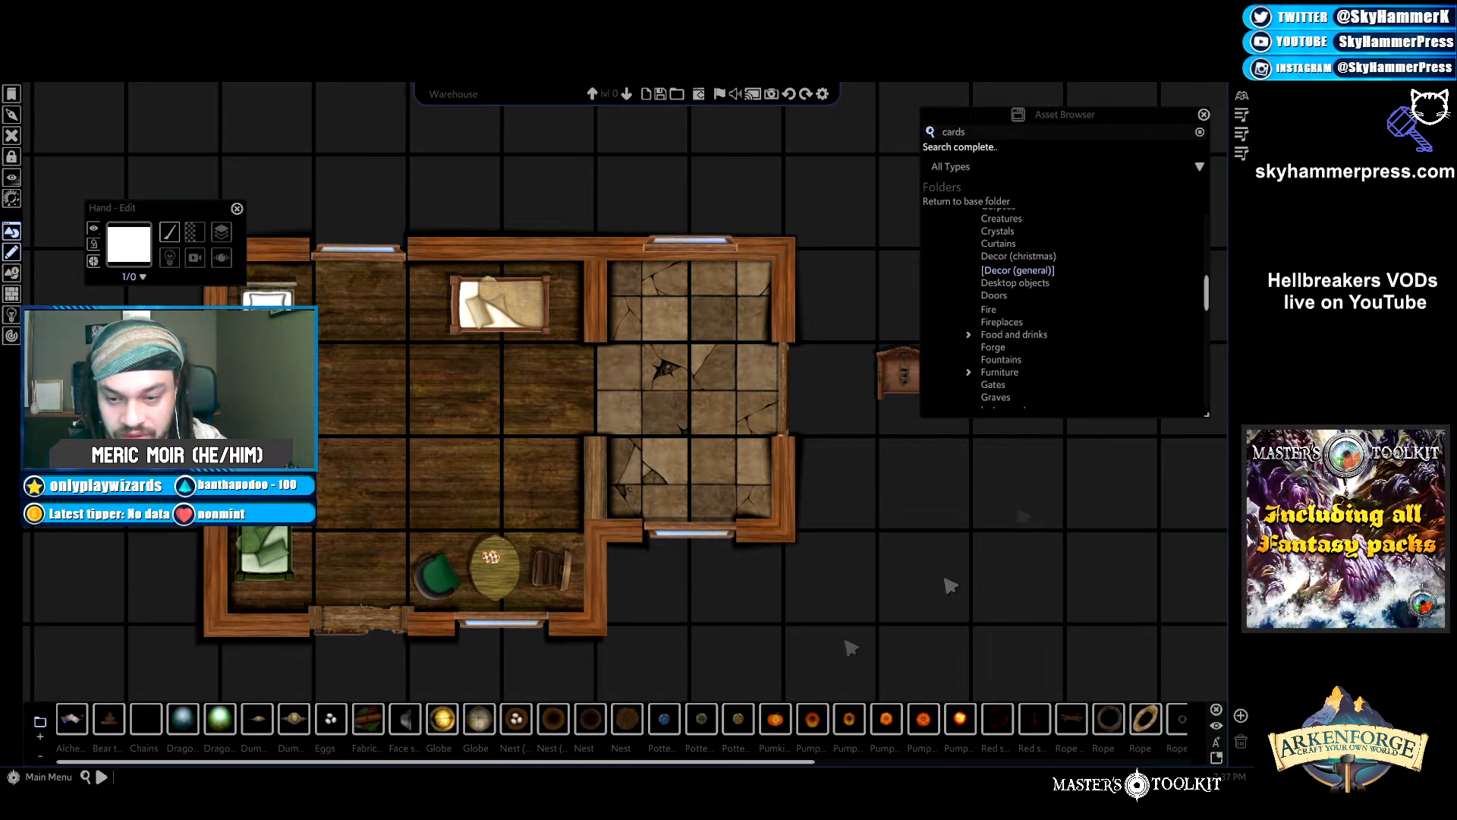
pyautogui.scroll(3, 1052, 313)
pyautogui.scroll(1, 1052, 313)
pyautogui.click(1016, 278)
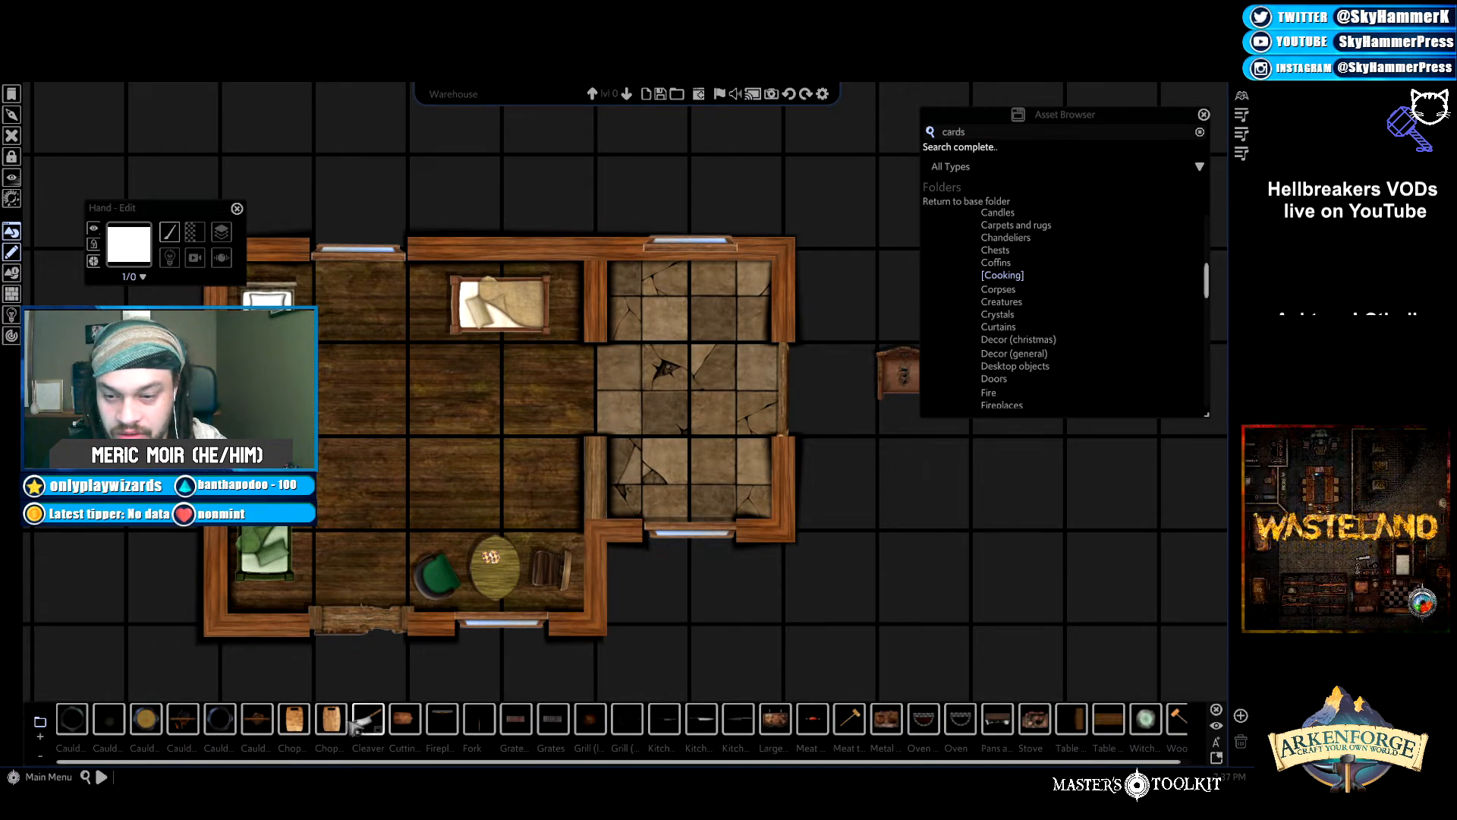
# Place the metal stove in the kitchen's upper-left corner and rotate it a quarter turn against the left wall.
pyautogui.click(889, 721)
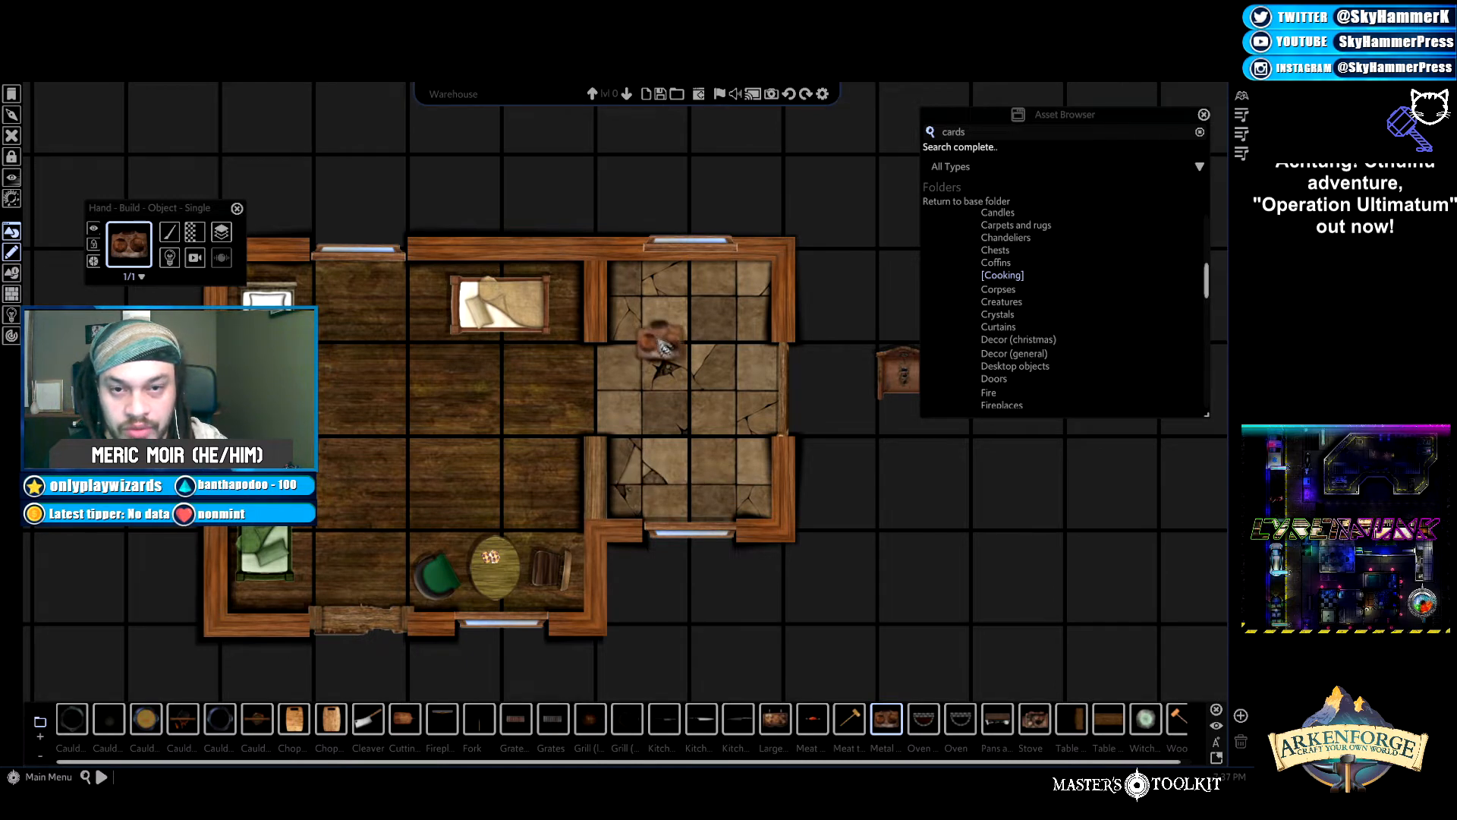
pyautogui.click(647, 317)
pyautogui.click(645, 313)
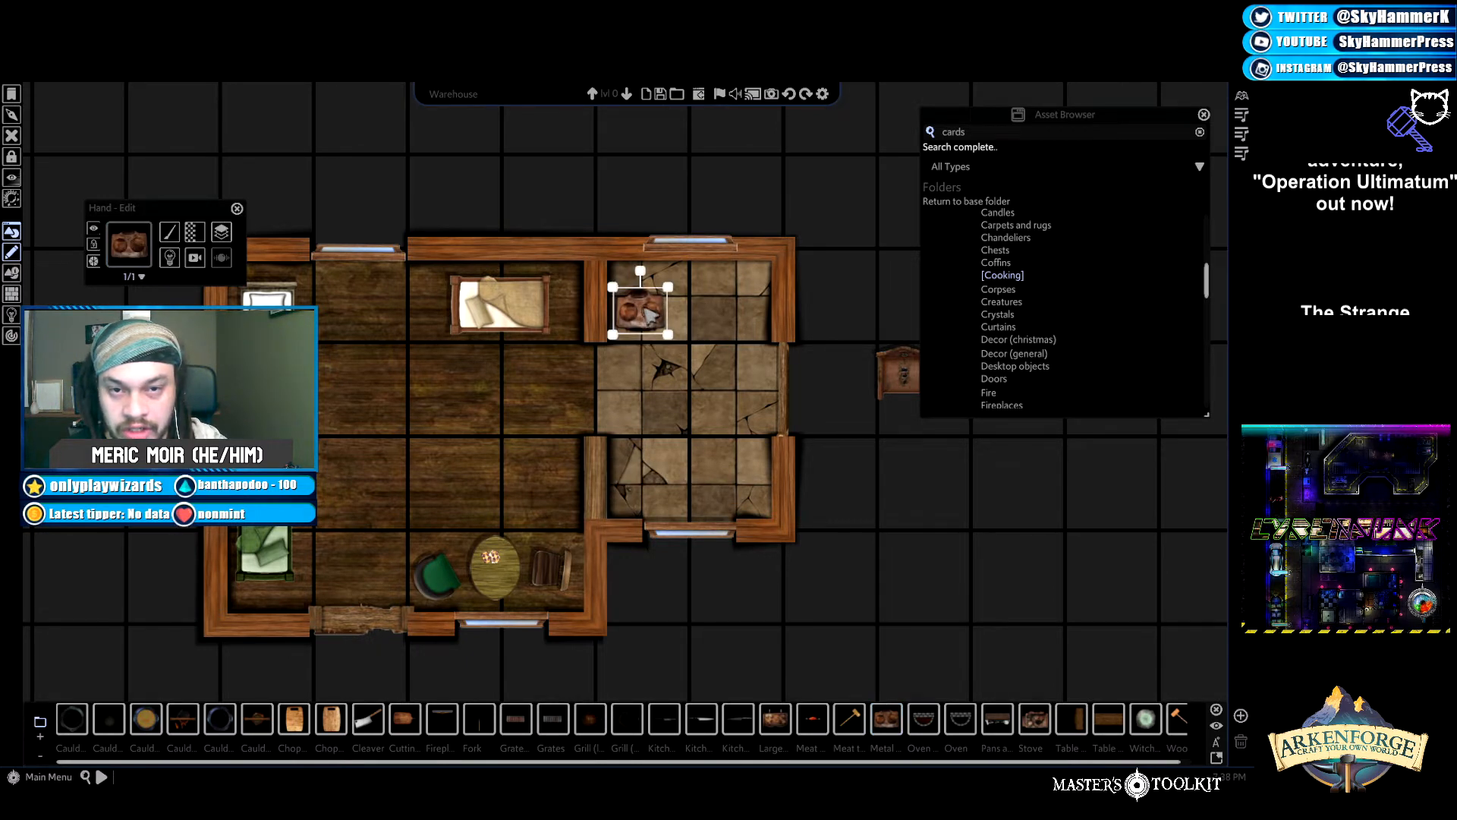
pyautogui.moveTo(641, 271); pyautogui.dragTo(652, 320)
pyautogui.click(717, 349)
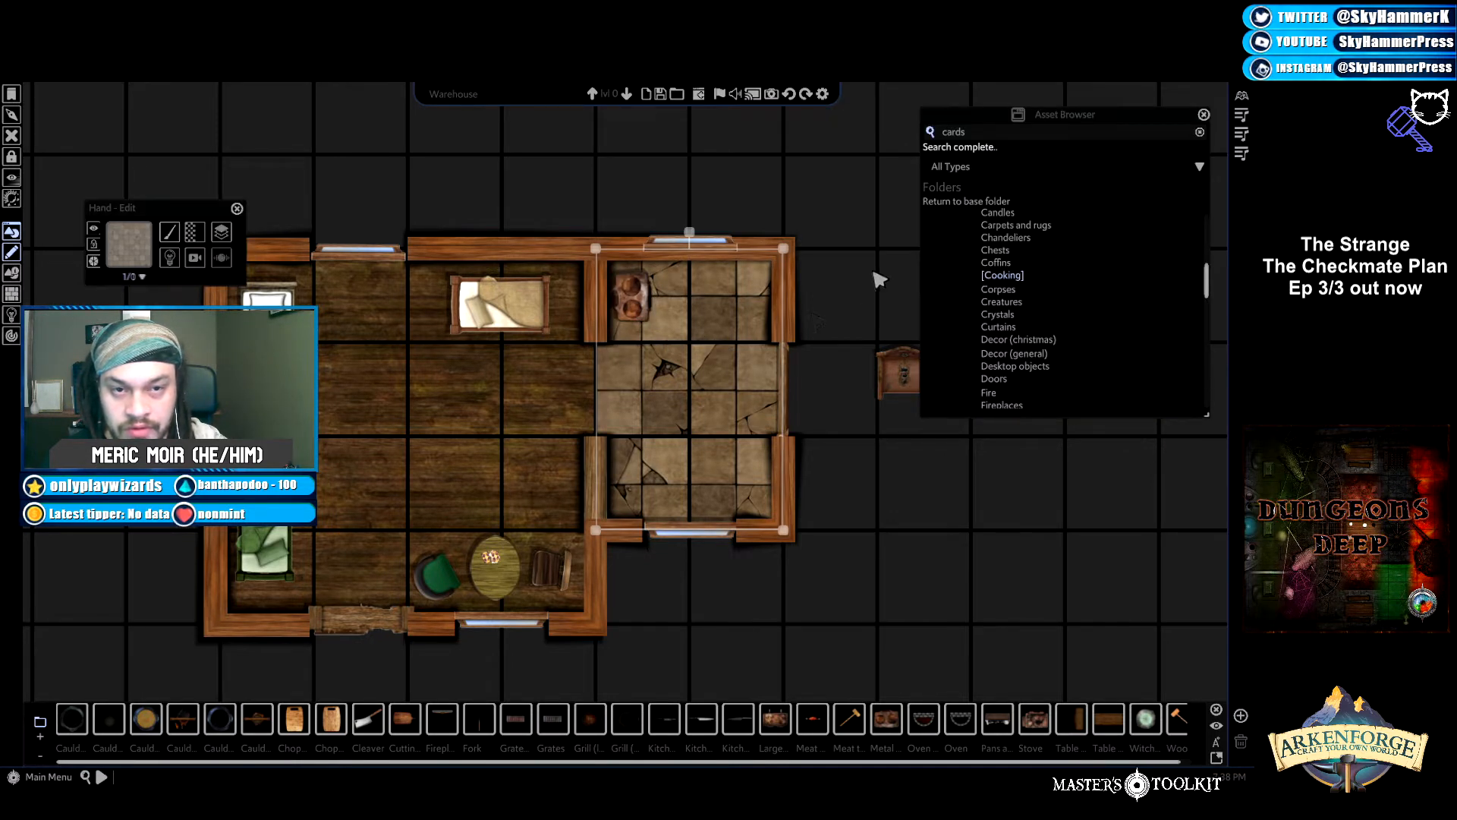
pyautogui.click(686, 386)
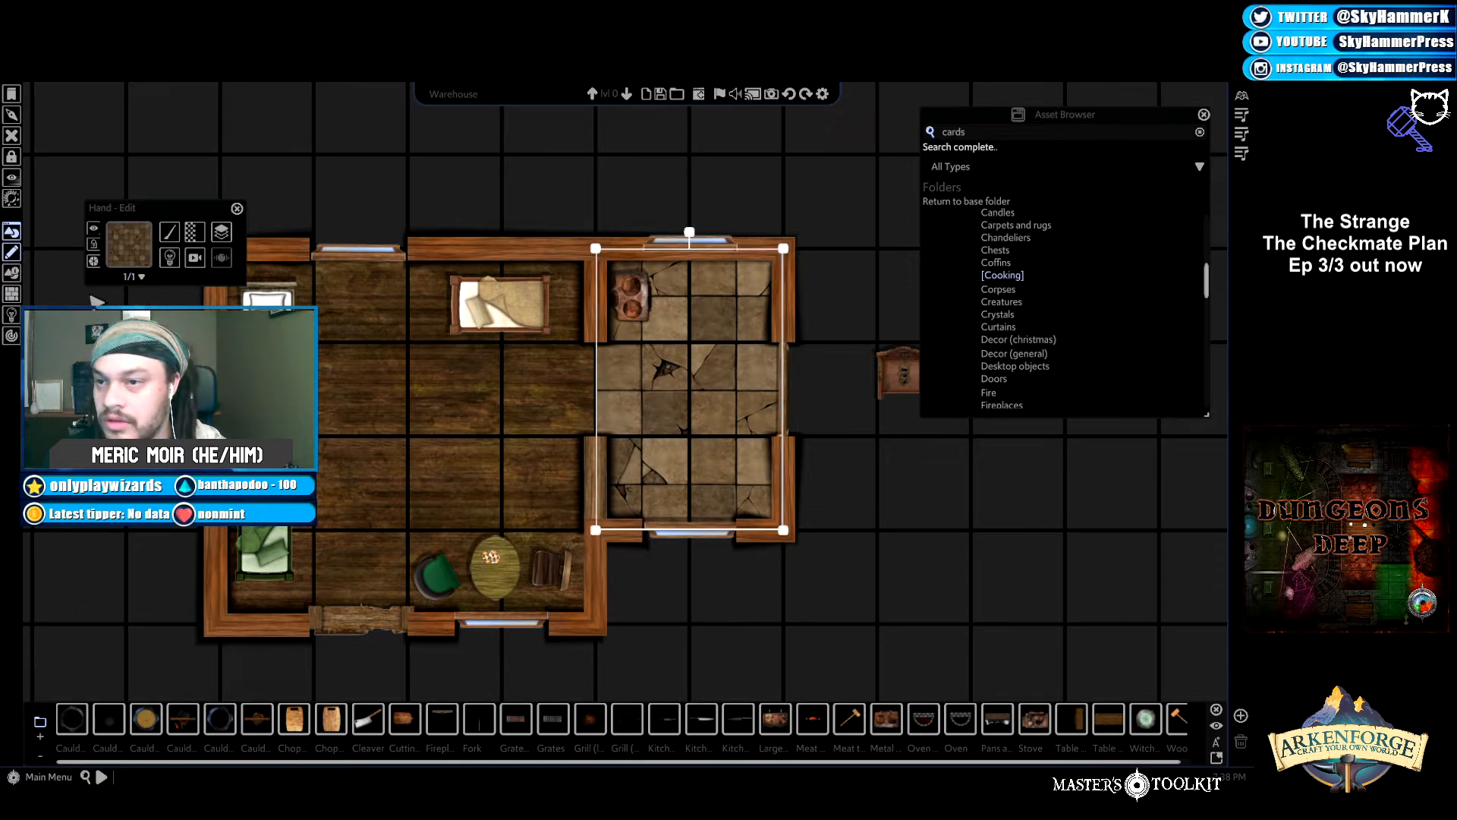
pyautogui.click(836, 254)
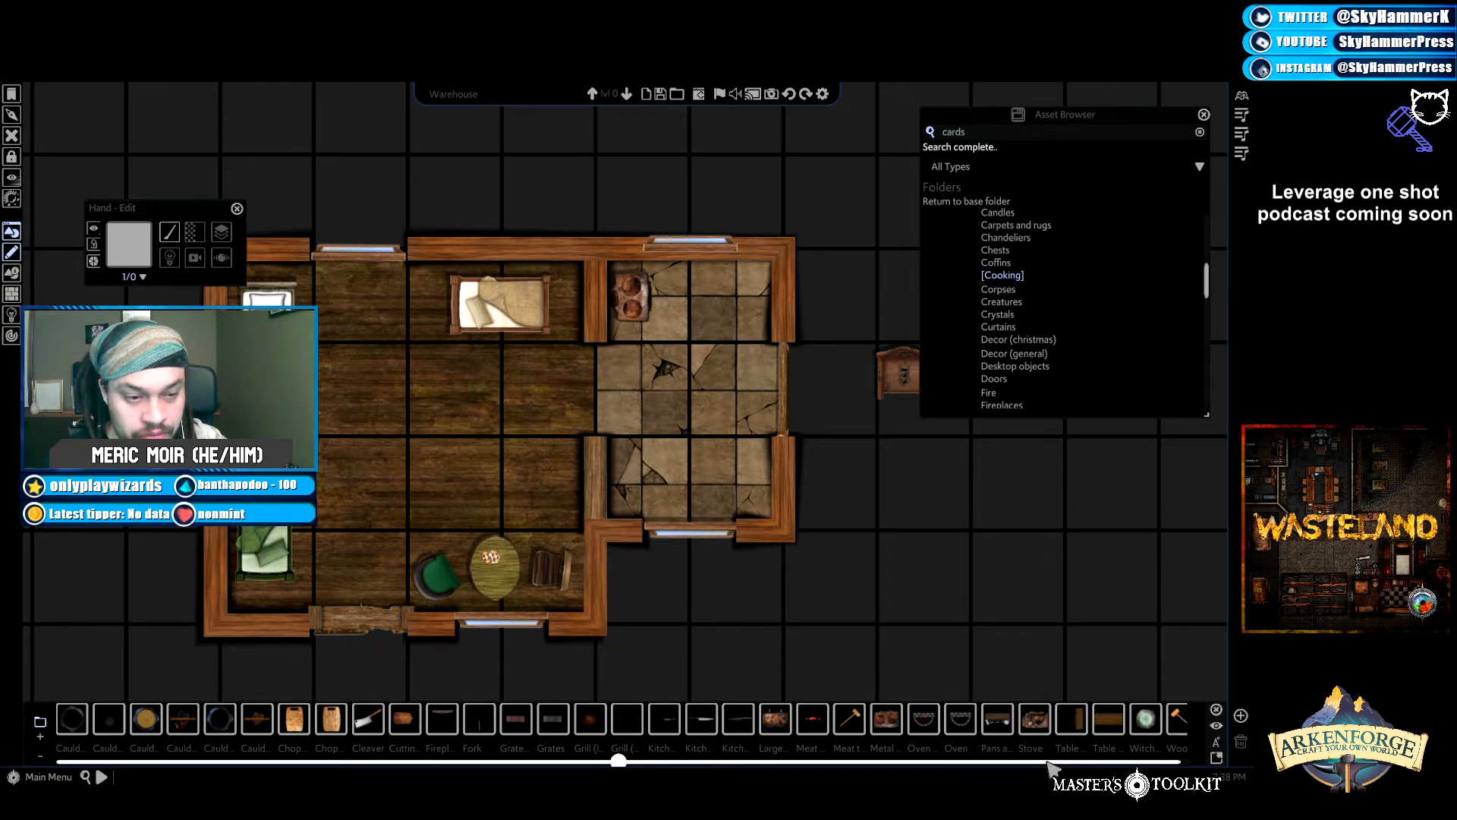
# Place the narrow vertical wooden table from the Cooking assets in the kitchen's lower-right corner and scale it down.
pyautogui.moveTo(1049, 761); pyautogui.dragTo(1066, 763)
pyautogui.click(1097, 721)
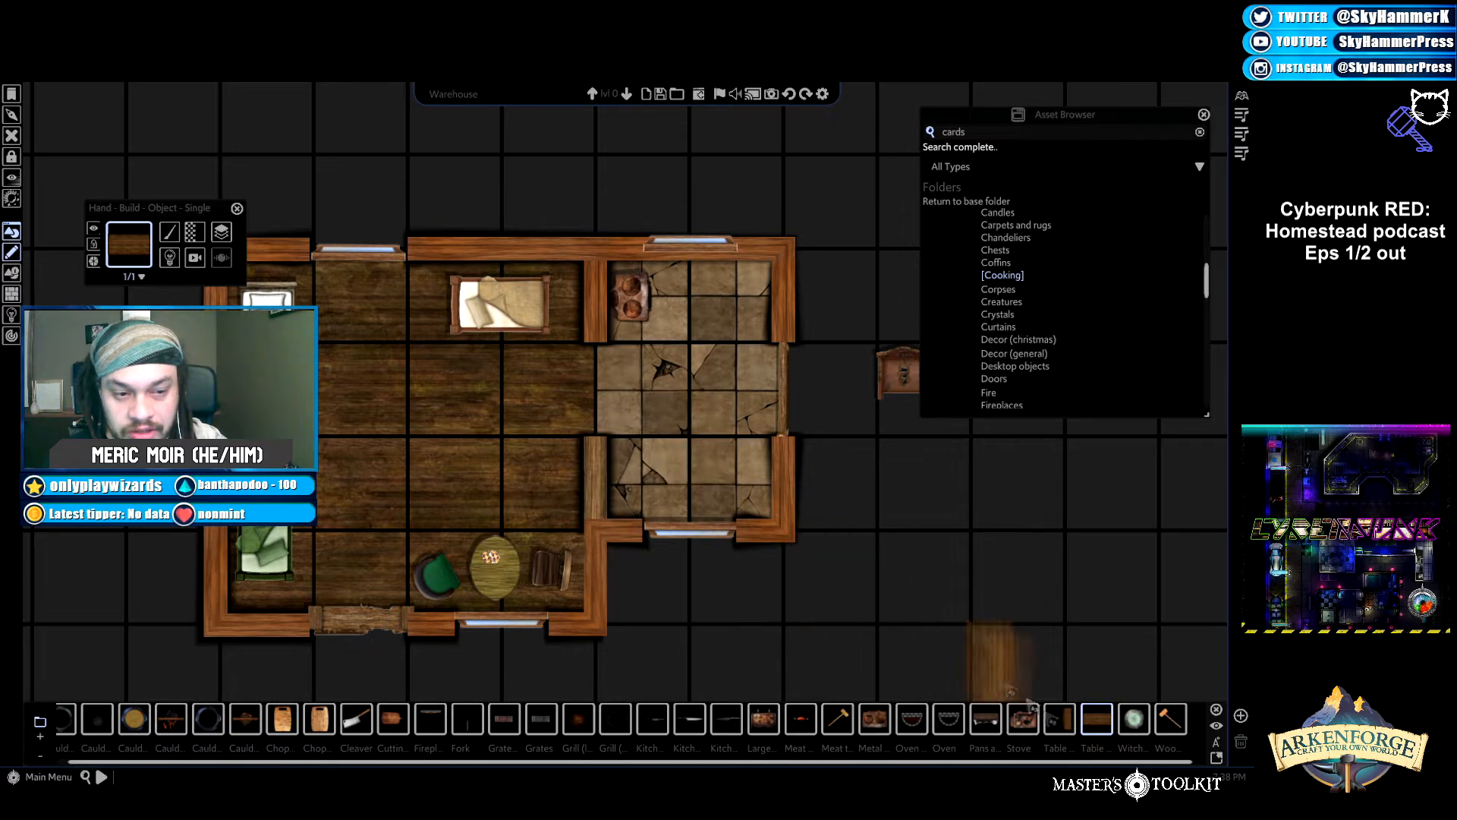
pyautogui.click(1060, 719)
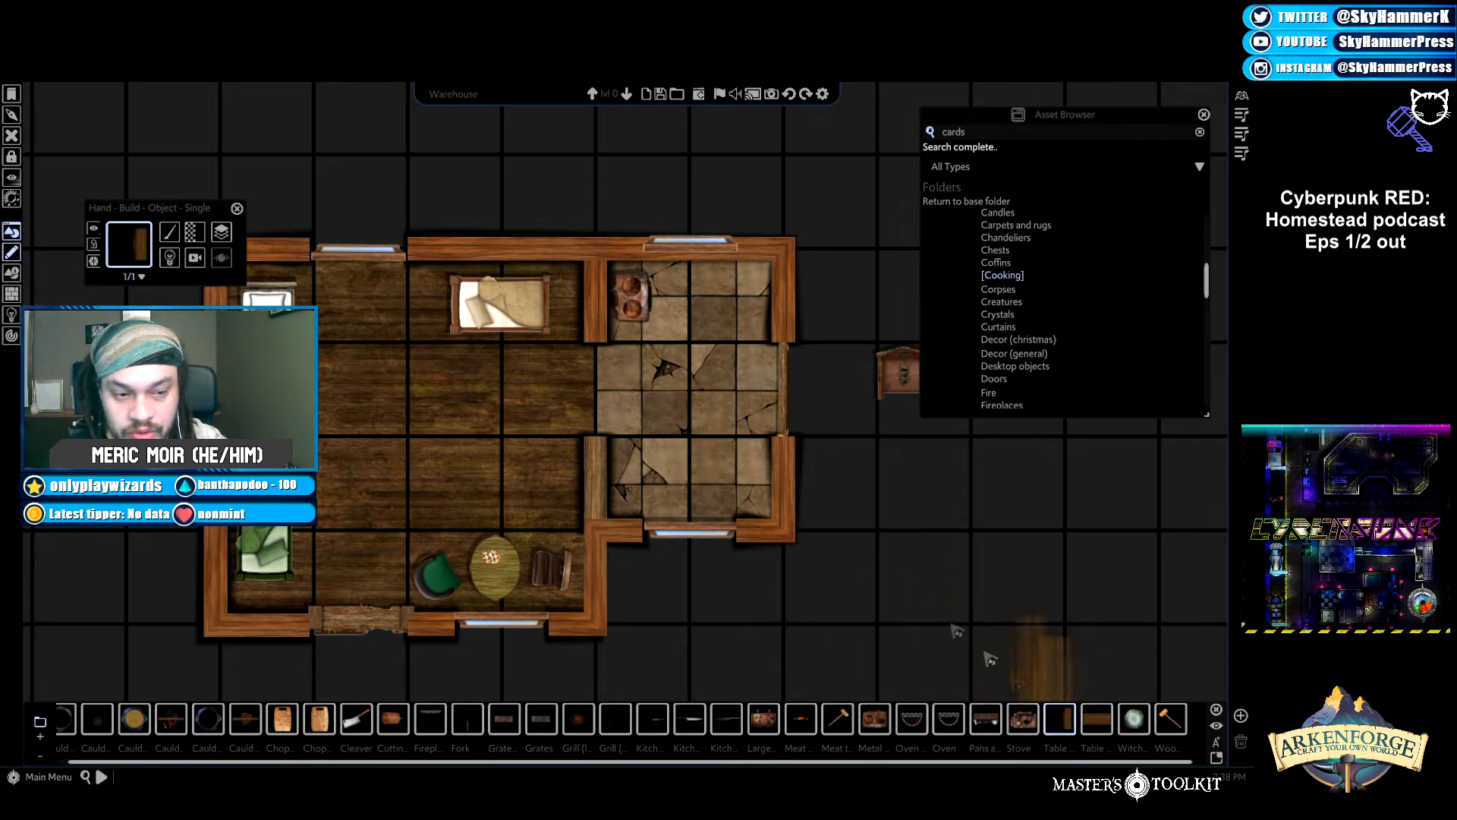
pyautogui.click(719, 471)
pyautogui.rightClick(897, 485)
pyautogui.click(756, 462)
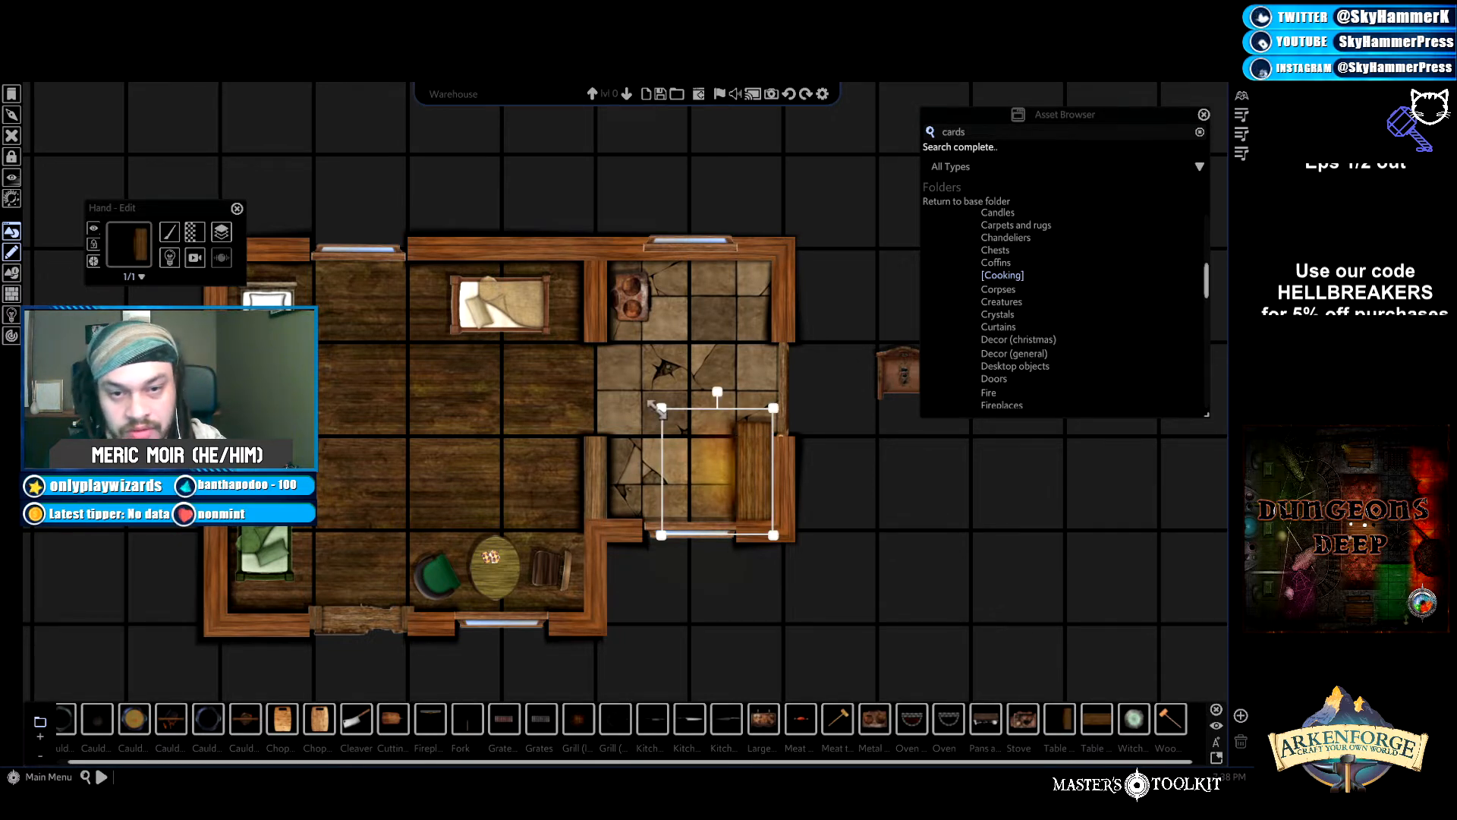
pyautogui.moveTo(661, 409); pyautogui.dragTo(683, 433)
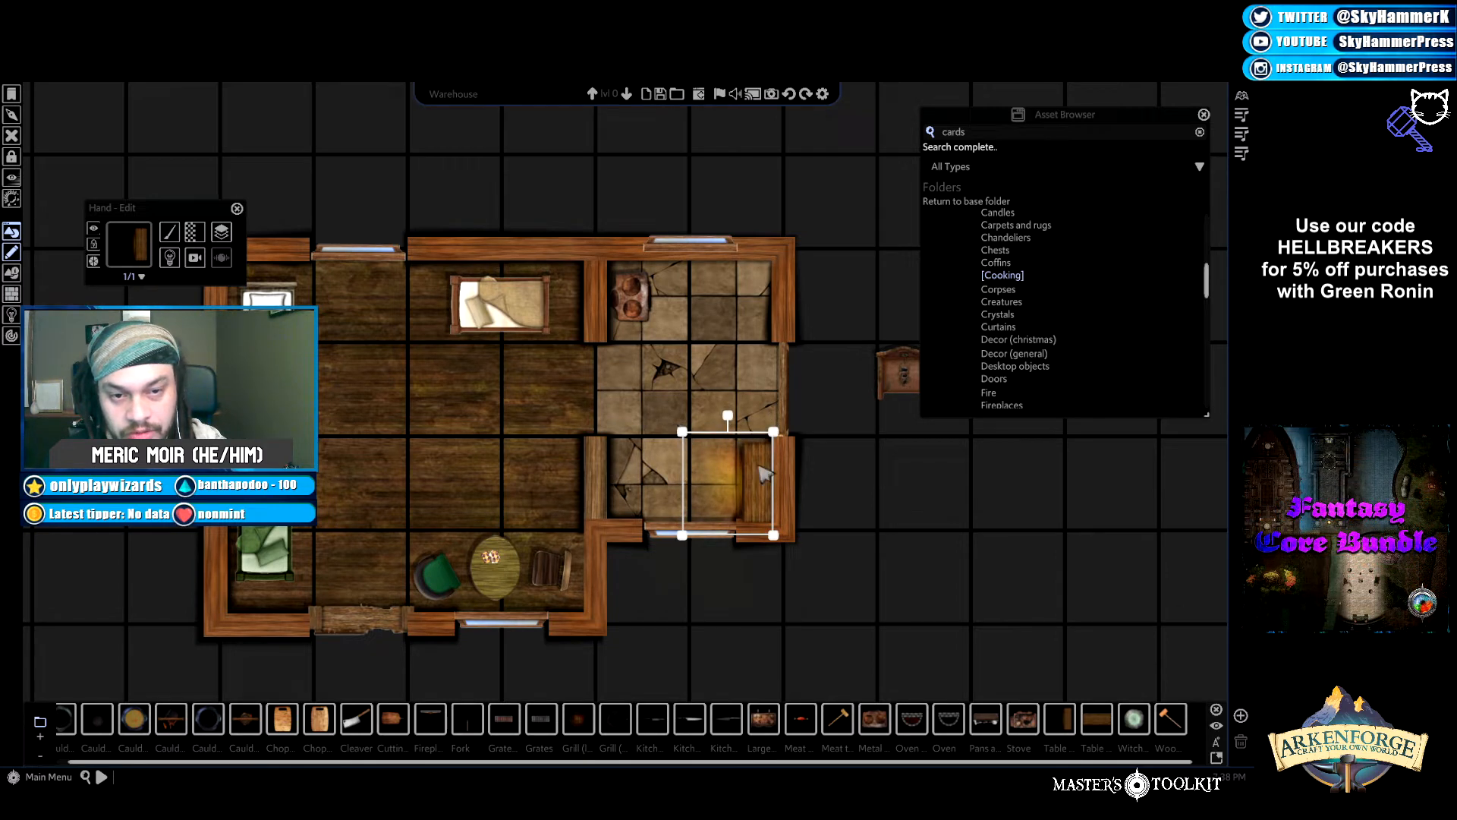
# Scale the vertical wooden table down slightly and nudge it into the kitchen's lower-right corner.
pyautogui.moveTo(759, 465); pyautogui.dragTo(759, 459)
pyautogui.moveTo(684, 426); pyautogui.dragTo(691, 432)
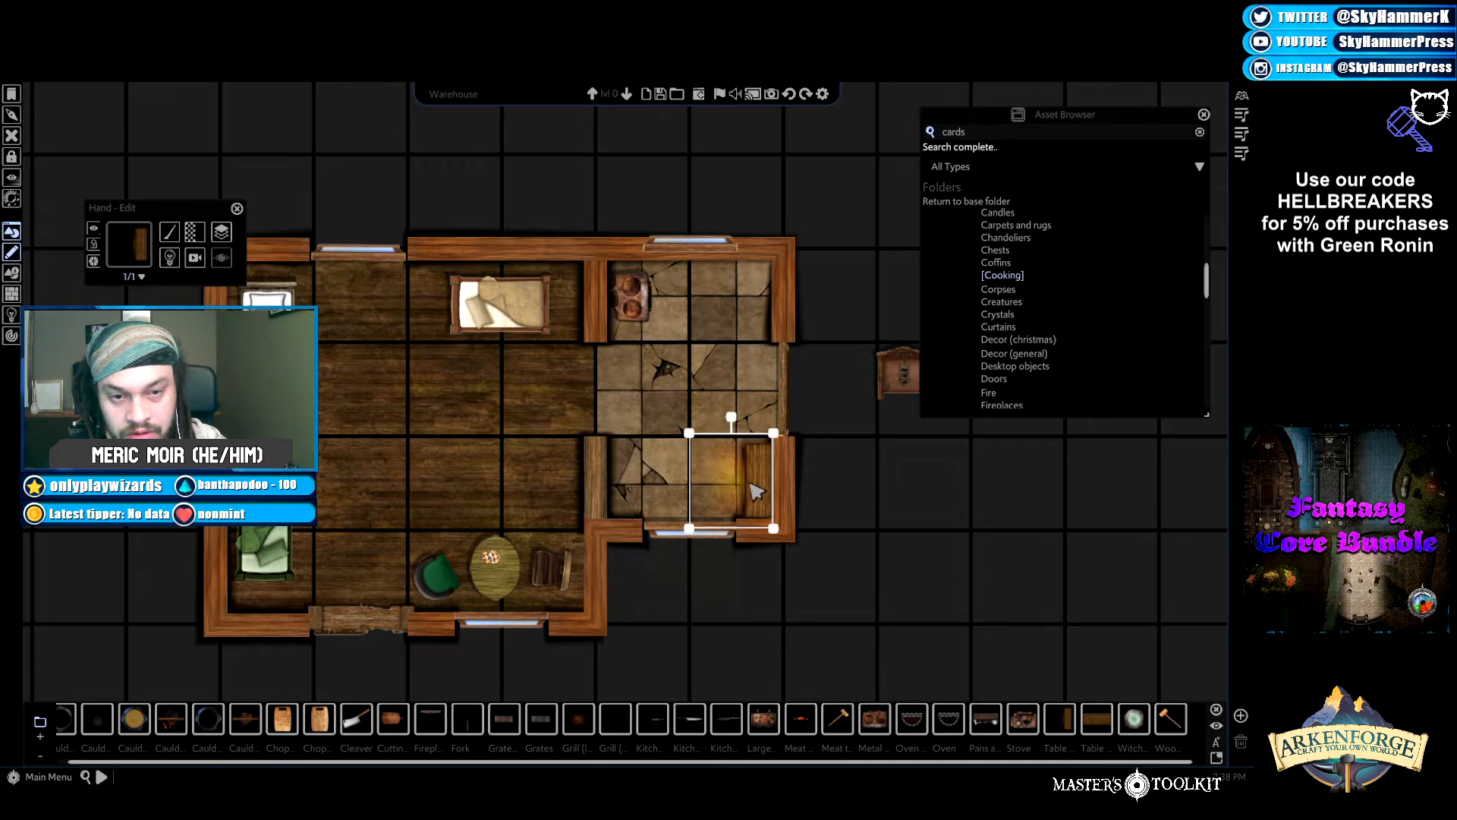
pyautogui.moveTo(752, 483); pyautogui.dragTo(749, 483)
pyautogui.click(867, 548)
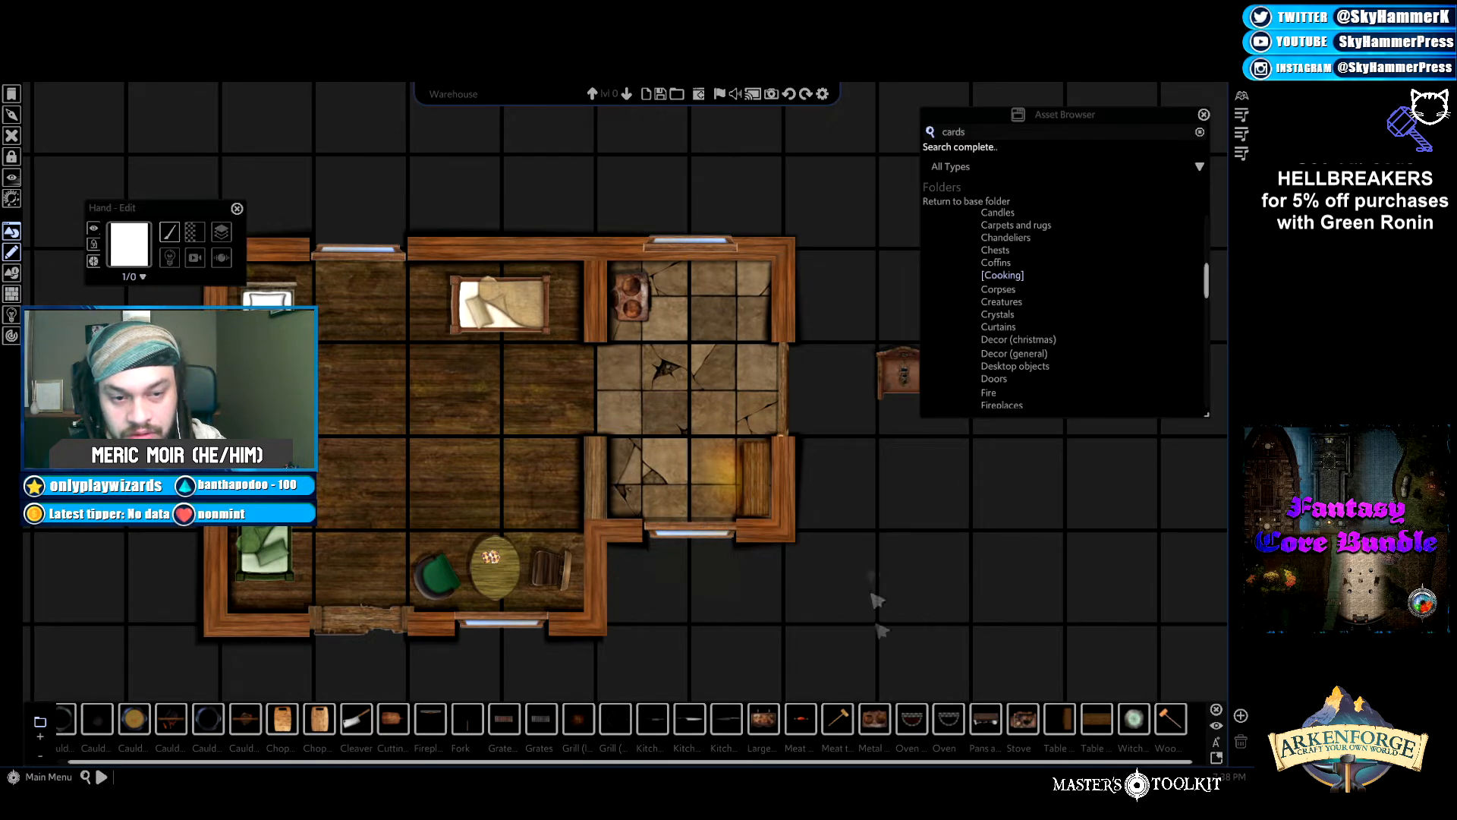
# Replace the vertical table with the horizontal wooden table from the Cooking assets, scaled down and rotated upright in the kitchen's lower-right corner.
pyautogui.click(1097, 718)
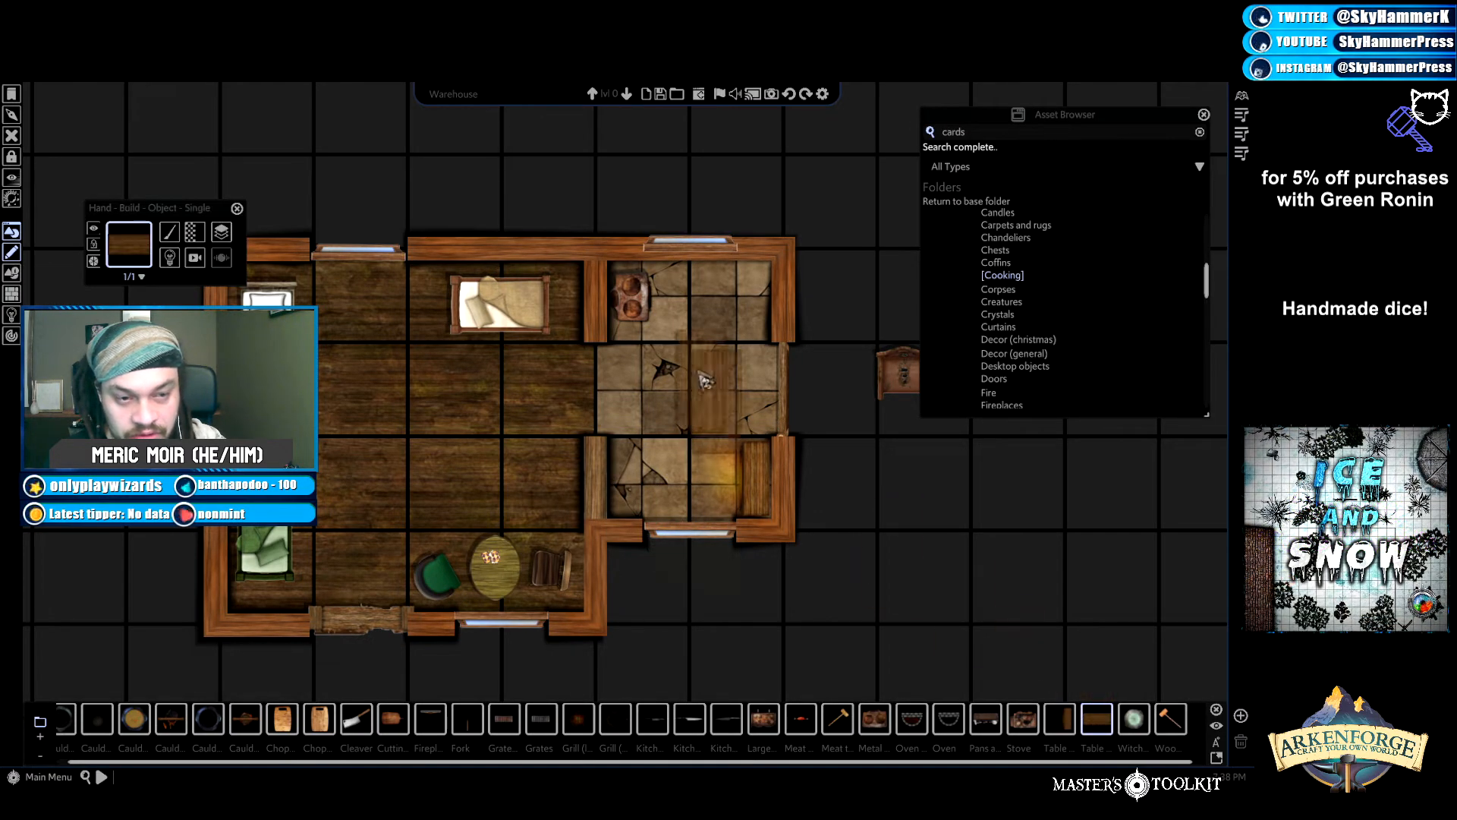
pyautogui.click(698, 374)
pyautogui.rightClick(866, 476)
pyautogui.click(763, 489)
pyautogui.press('Delete')
pyautogui.click(694, 356)
pyautogui.moveTo(675, 325); pyautogui.dragTo(761, 476)
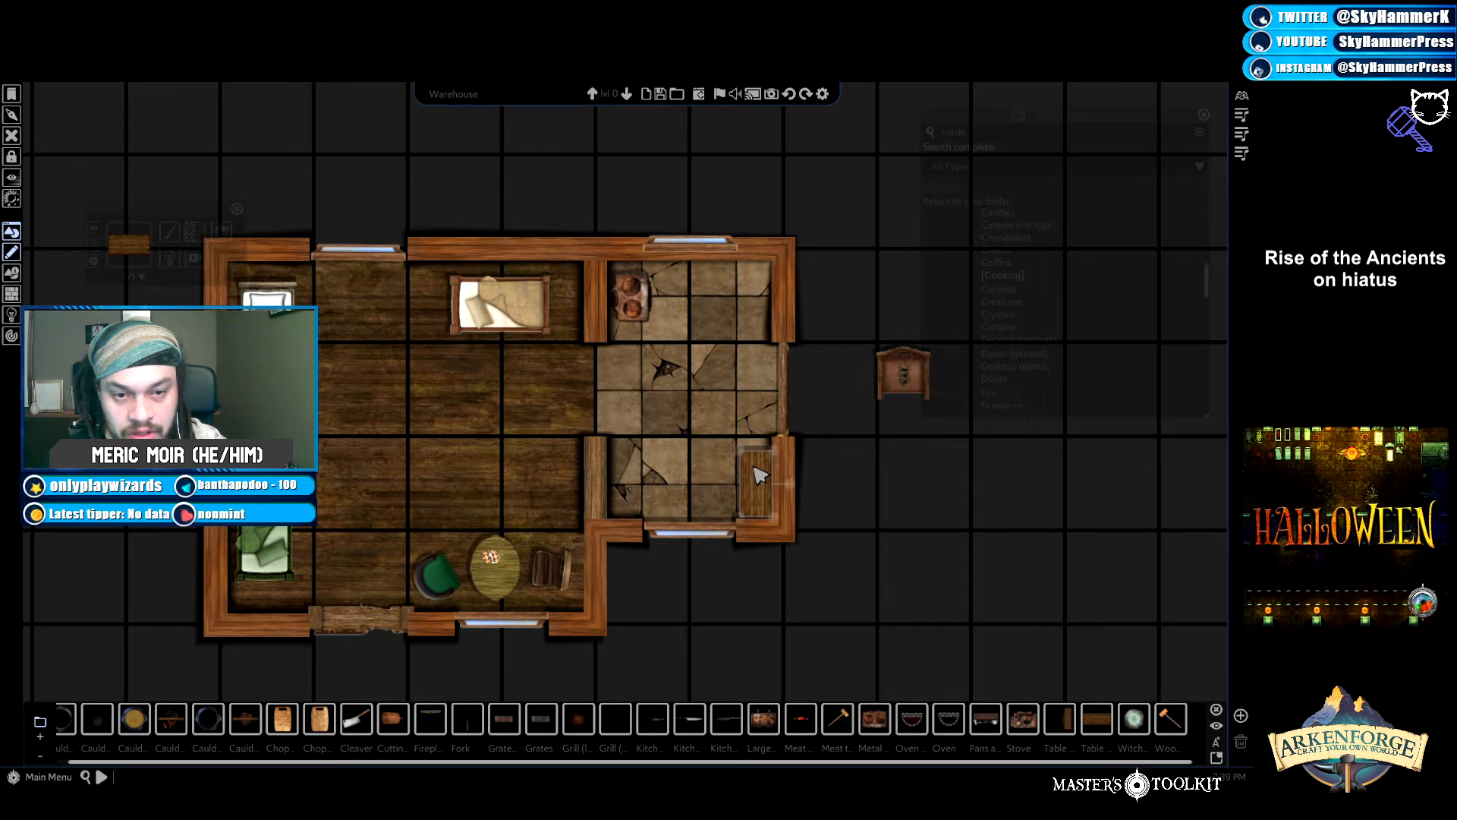
pyautogui.moveTo(755, 468); pyautogui.dragTo(749, 464)
# Bring the wooden armchair from outside the house into the kitchen beside the table, scaled down and turned at an angle.
pyautogui.click(908, 378)
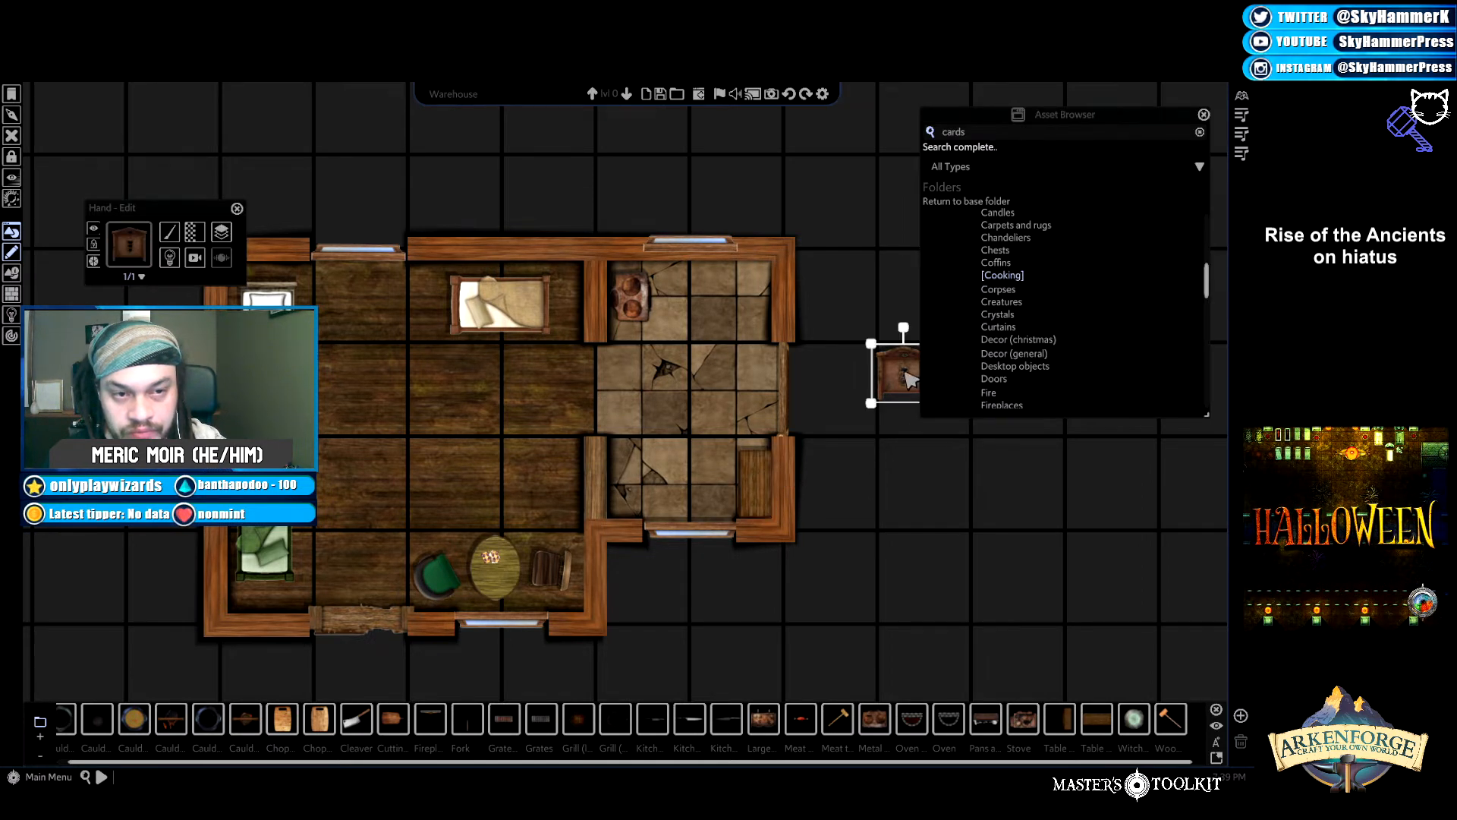
pyautogui.moveTo(911, 380); pyautogui.dragTo(884, 420)
pyautogui.scroll(-1, 894, 341)
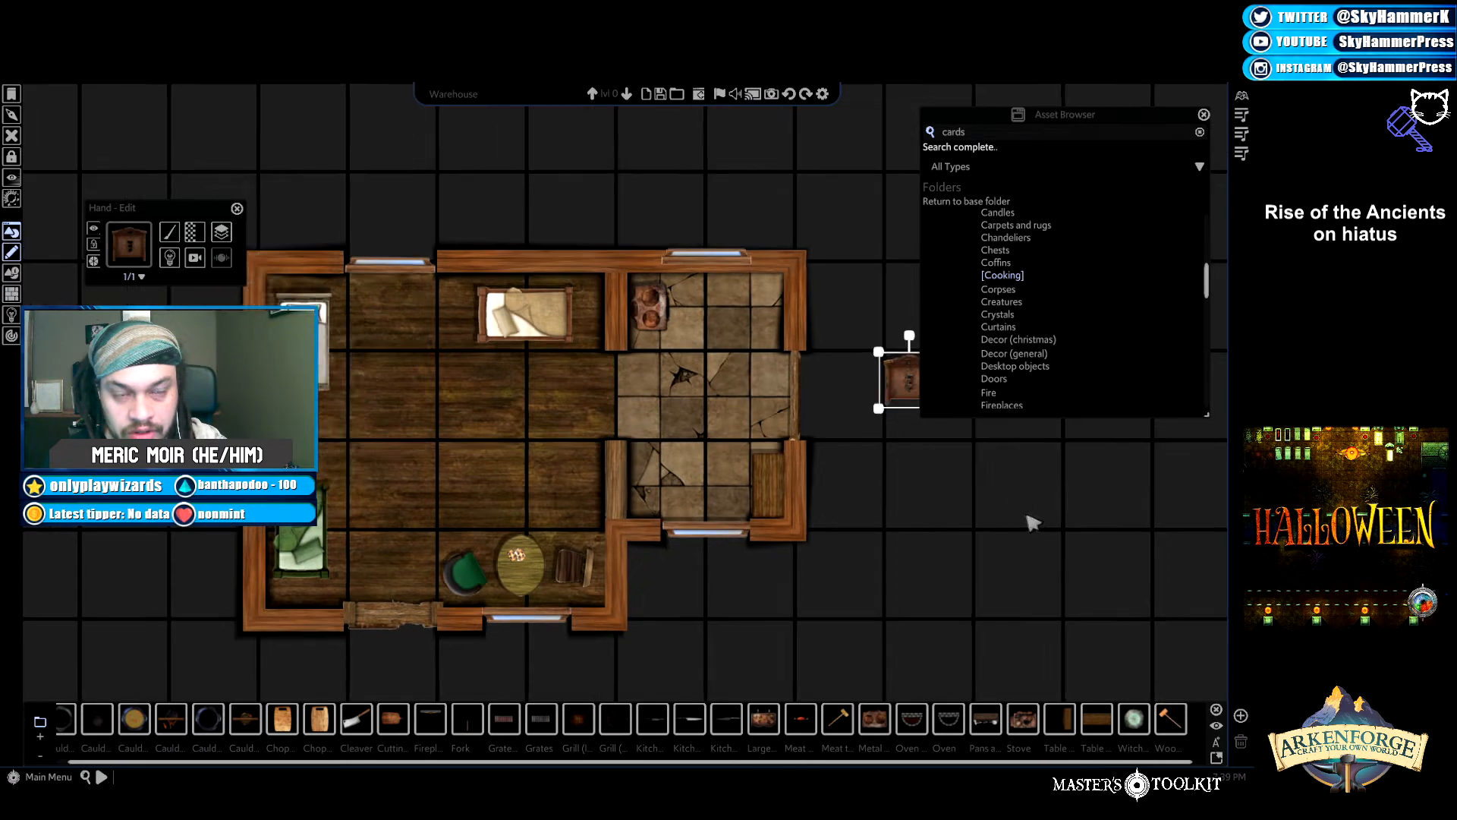
pyautogui.moveTo(845, 334); pyautogui.dragTo(662, 476)
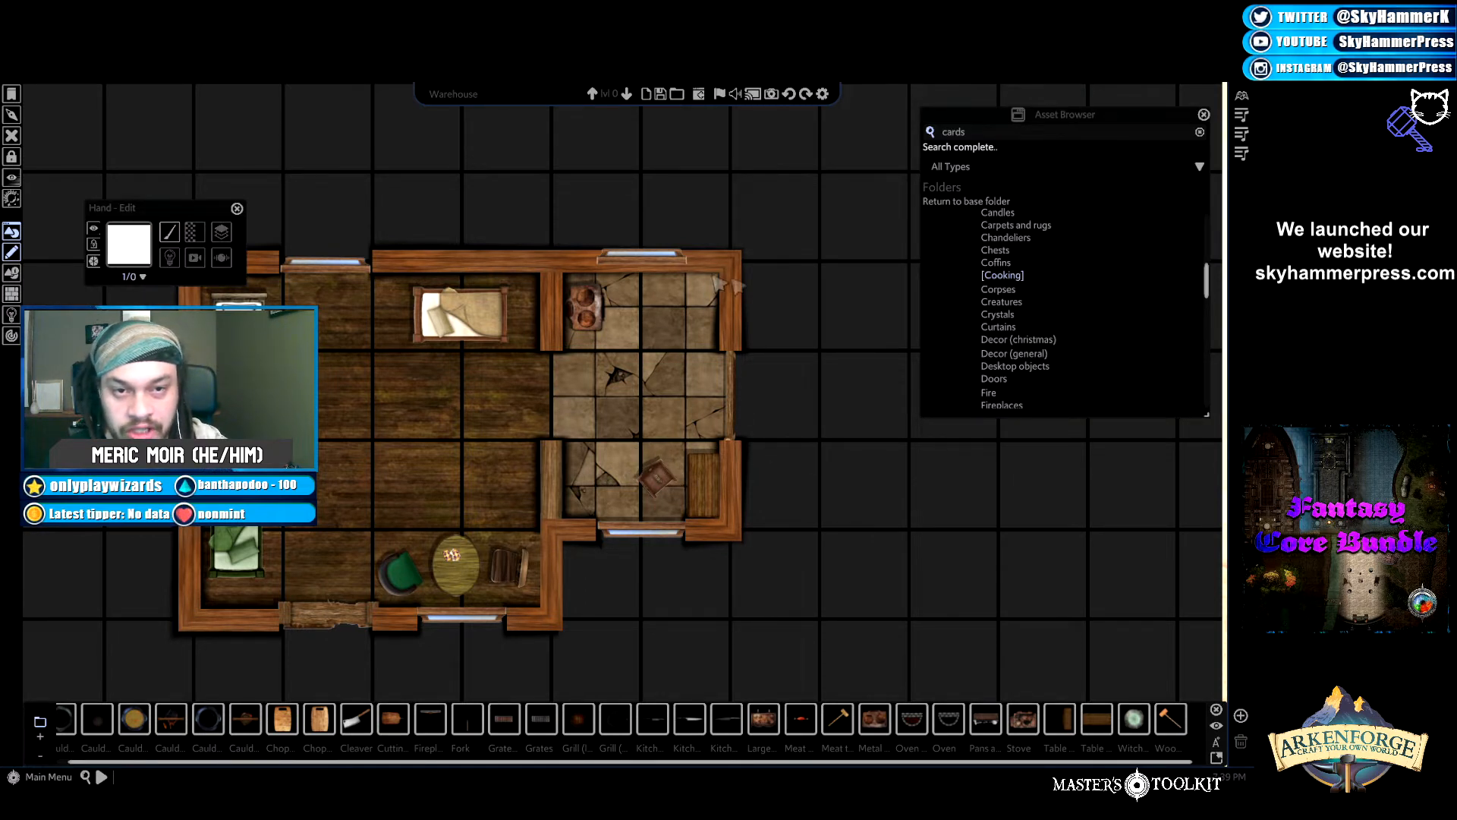
pyautogui.scroll(5, 1044, 282)
pyautogui.scroll(2, 1049, 283)
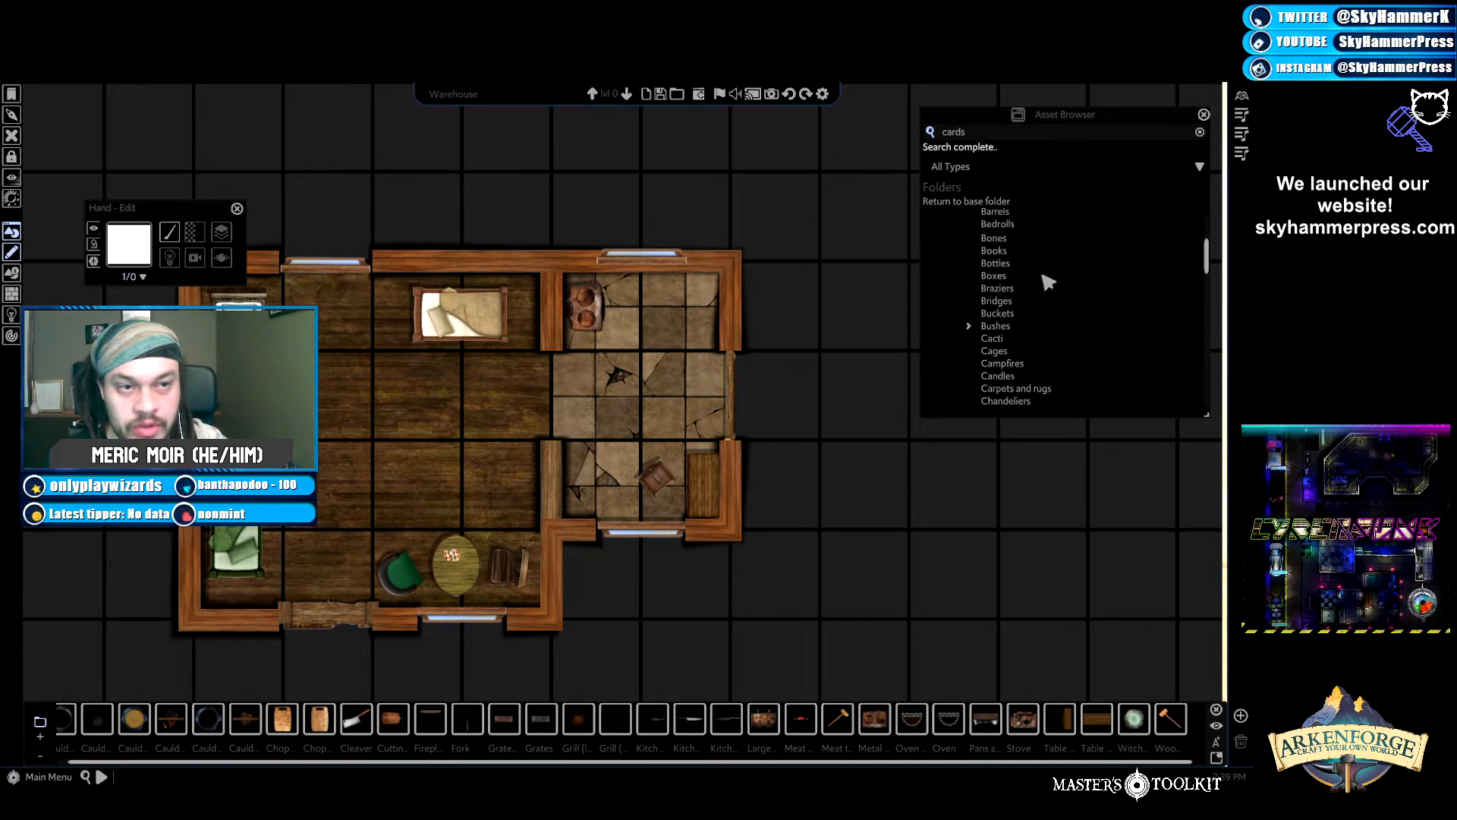
pyautogui.scroll(1, 1048, 282)
pyautogui.scroll(-7, 1032, 330)
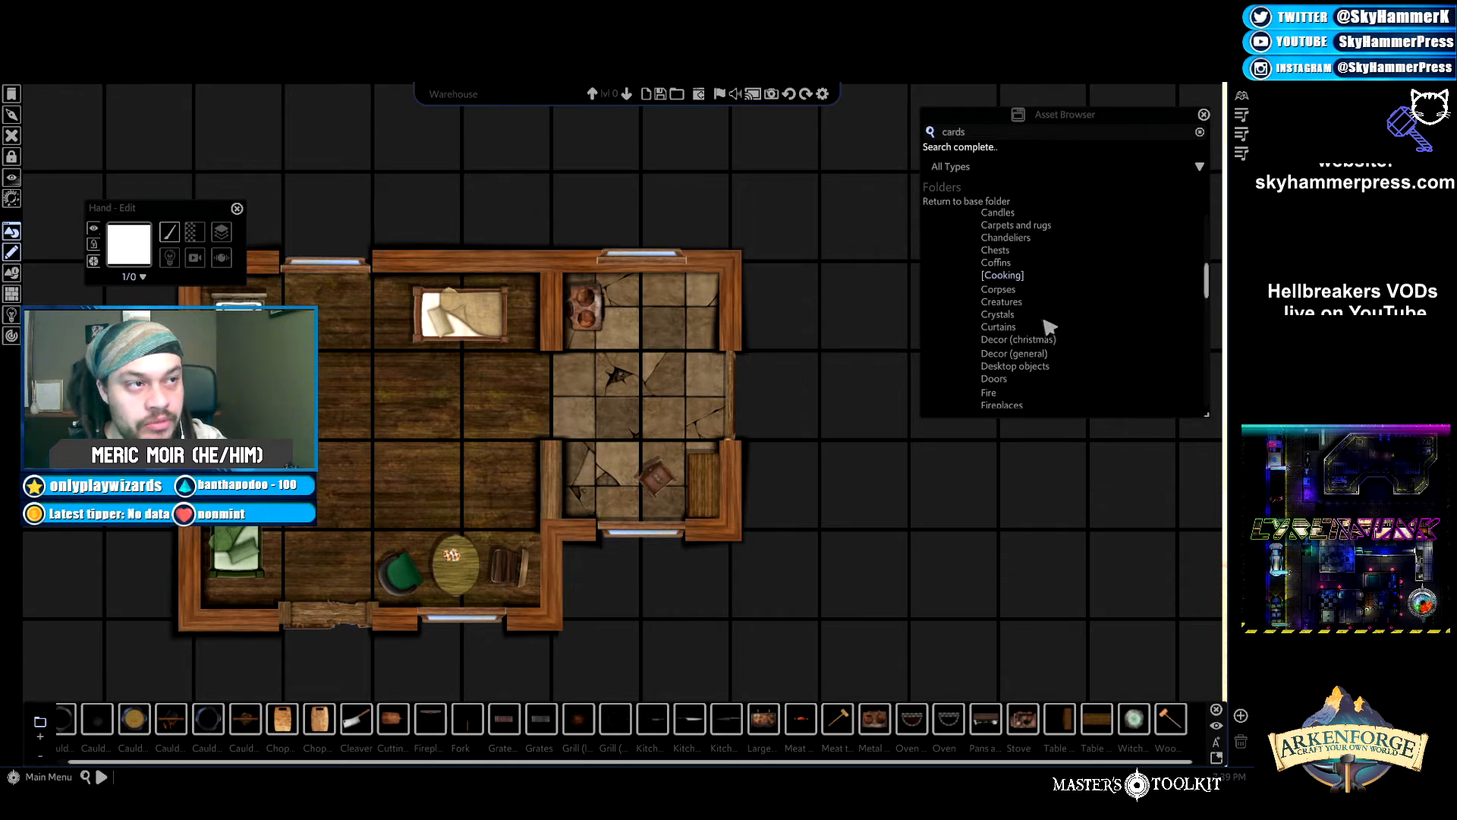
# Shift the armchair up towards the kitchen's middle and turn the wooden table horizontal against the lower window.
pyautogui.click(660, 473)
pyautogui.moveTo(658, 472); pyautogui.dragTo(645, 421)
pyautogui.click(705, 485)
pyautogui.moveTo(712, 485); pyautogui.dragTo(658, 488)
pyautogui.moveTo(642, 490); pyautogui.dragTo(643, 518)
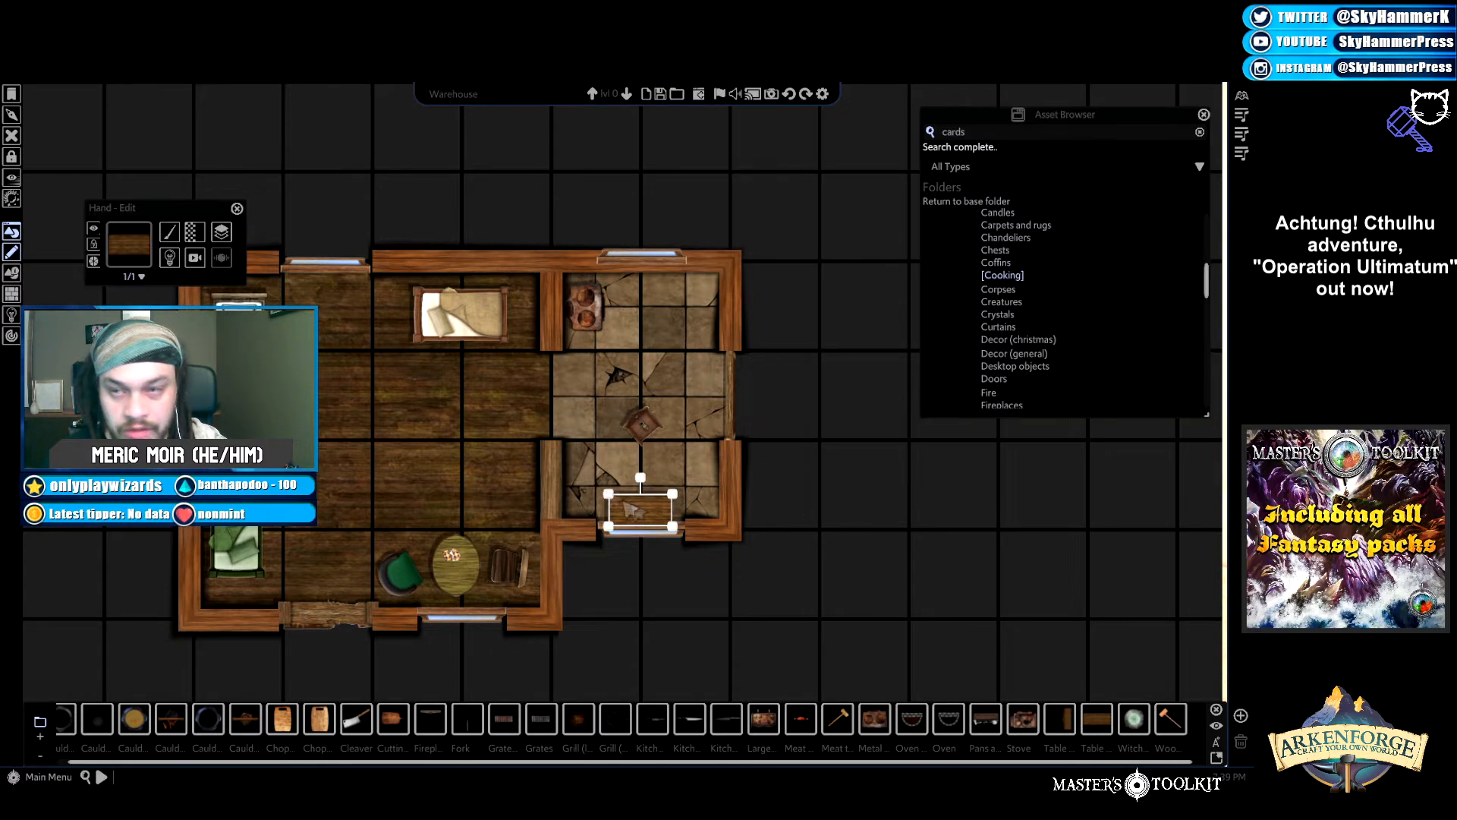
# Adjust the layer order at the kitchen's lower wall, moving the window to the top so it sits above the wooden table.
pyautogui.click(221, 231)
pyautogui.moveTo(243, 257)
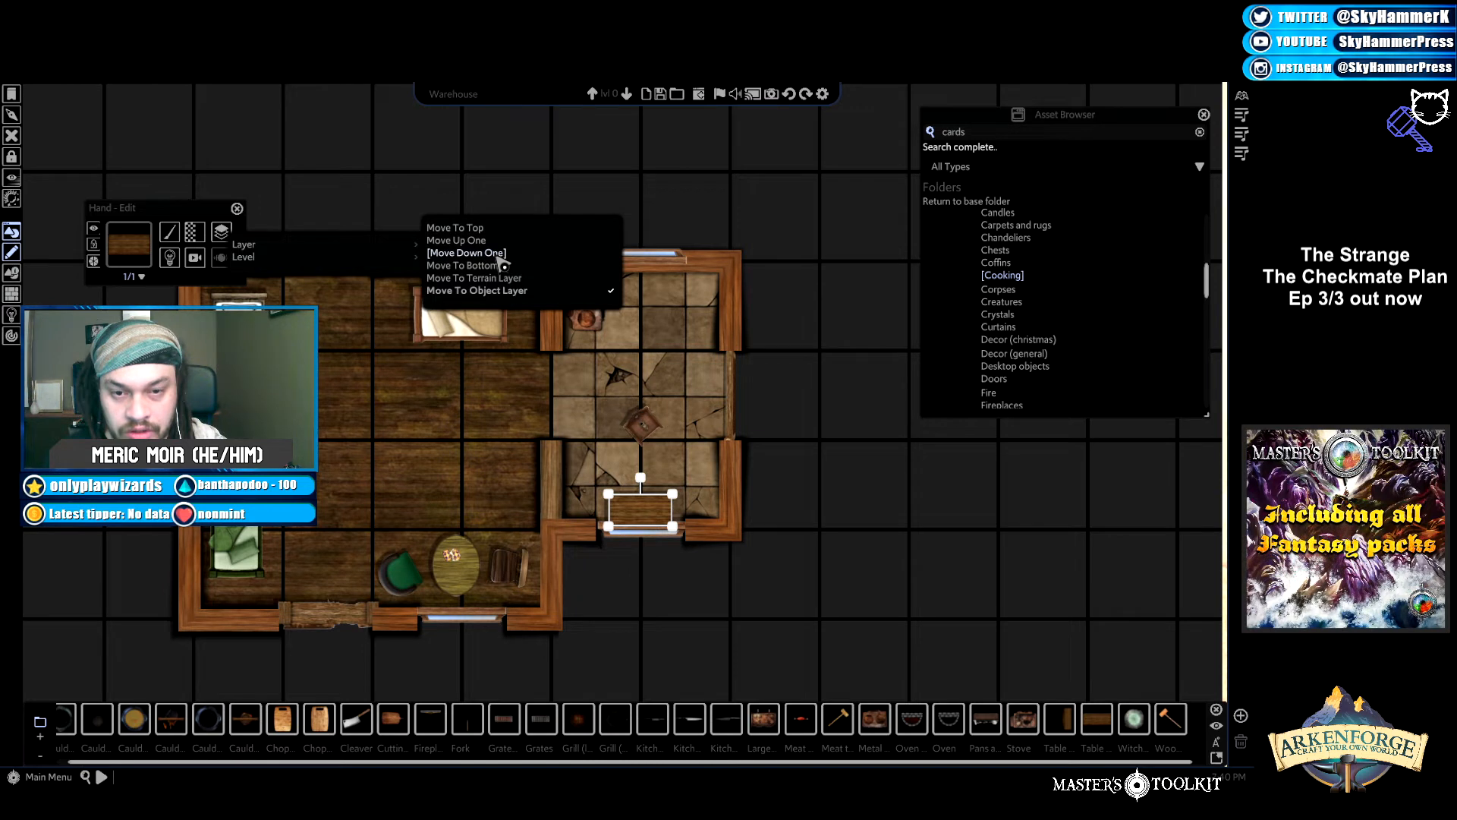
pyautogui.click(859, 425)
pyautogui.click(678, 531)
pyautogui.click(655, 536)
pyautogui.click(652, 534)
pyautogui.click(652, 533)
pyautogui.click(652, 544)
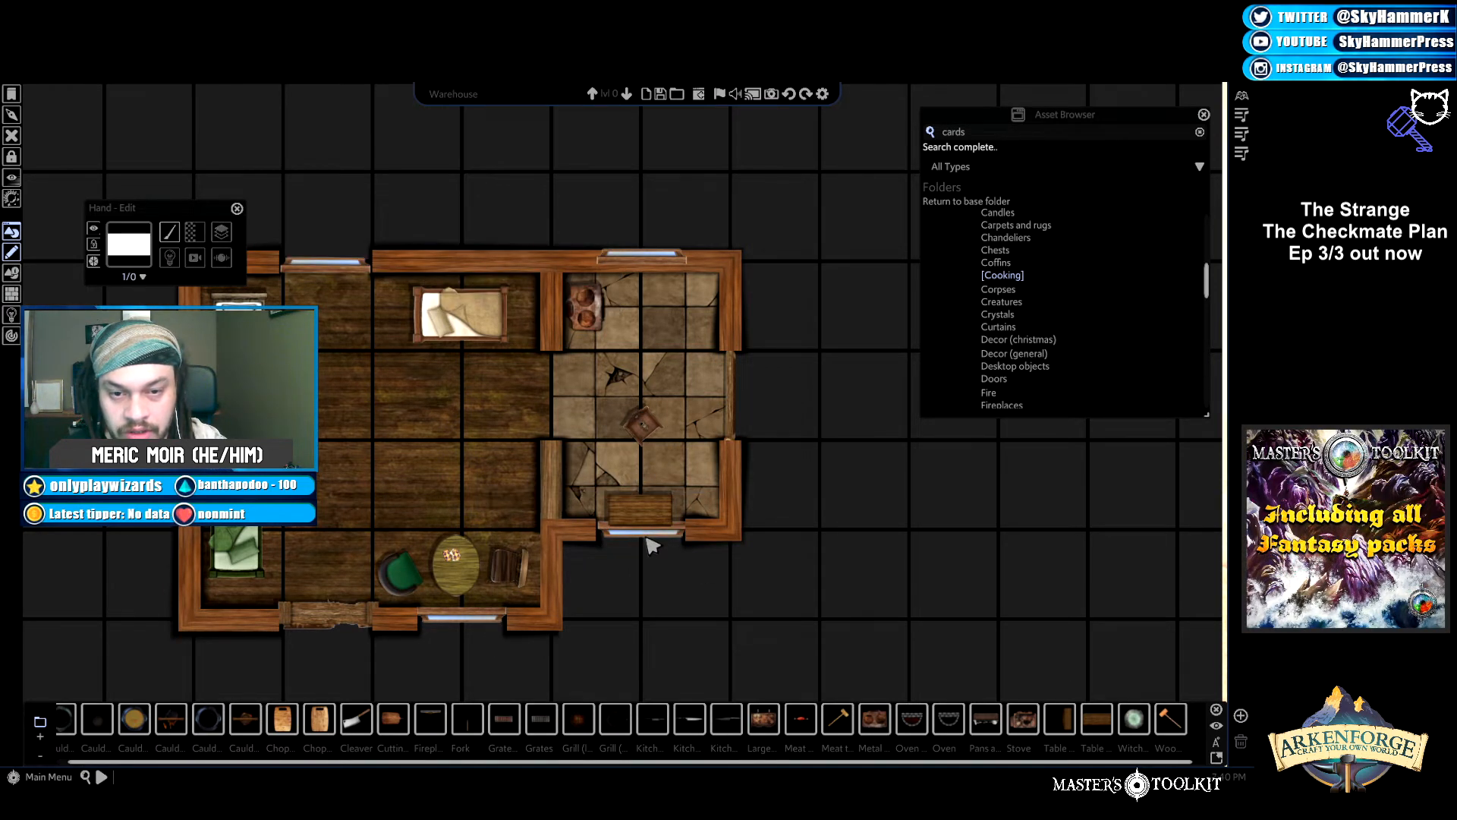
pyautogui.click(652, 539)
pyautogui.click(221, 232)
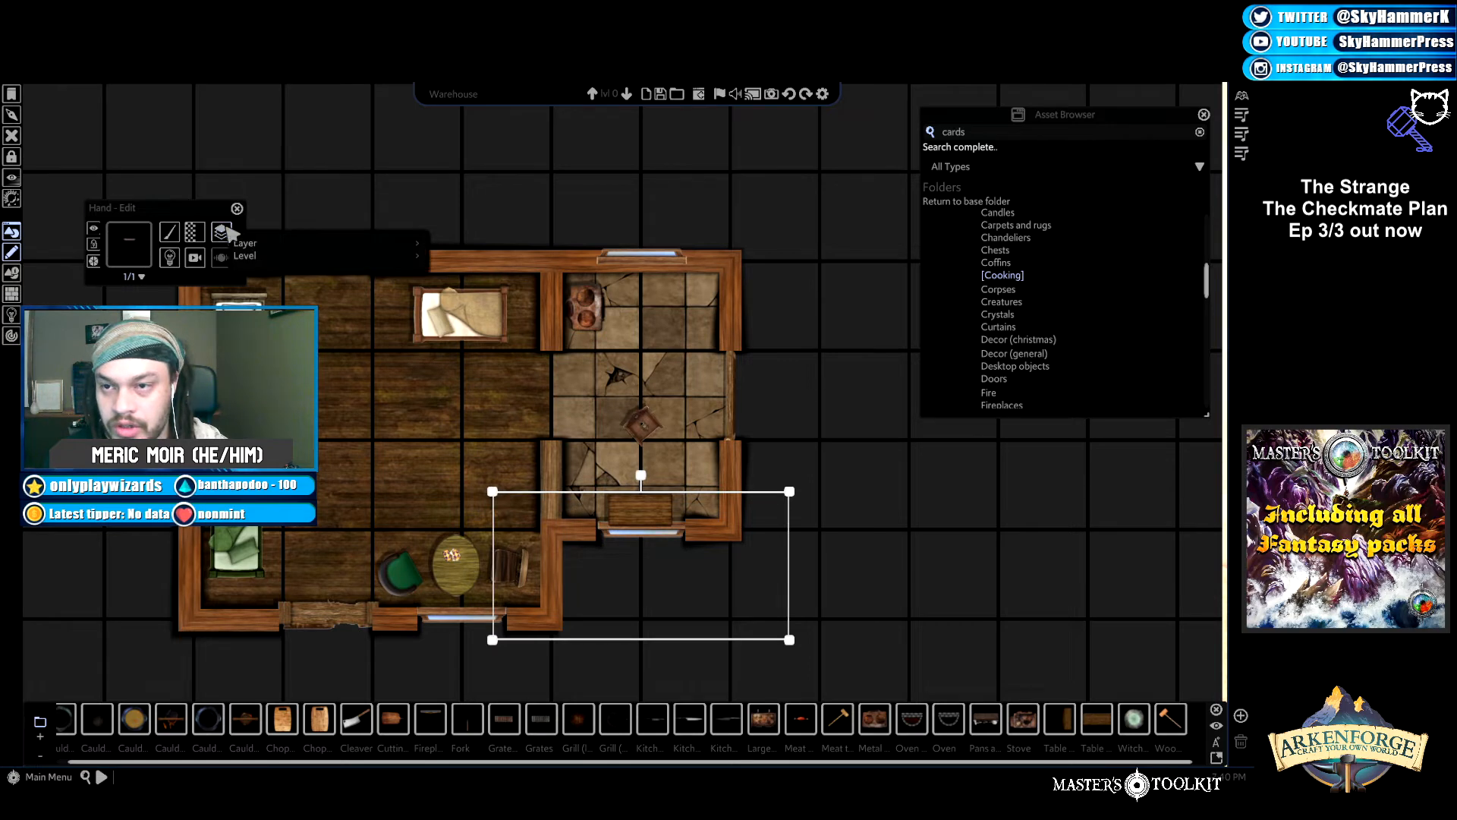
pyautogui.moveTo(302, 247)
pyautogui.click(456, 227)
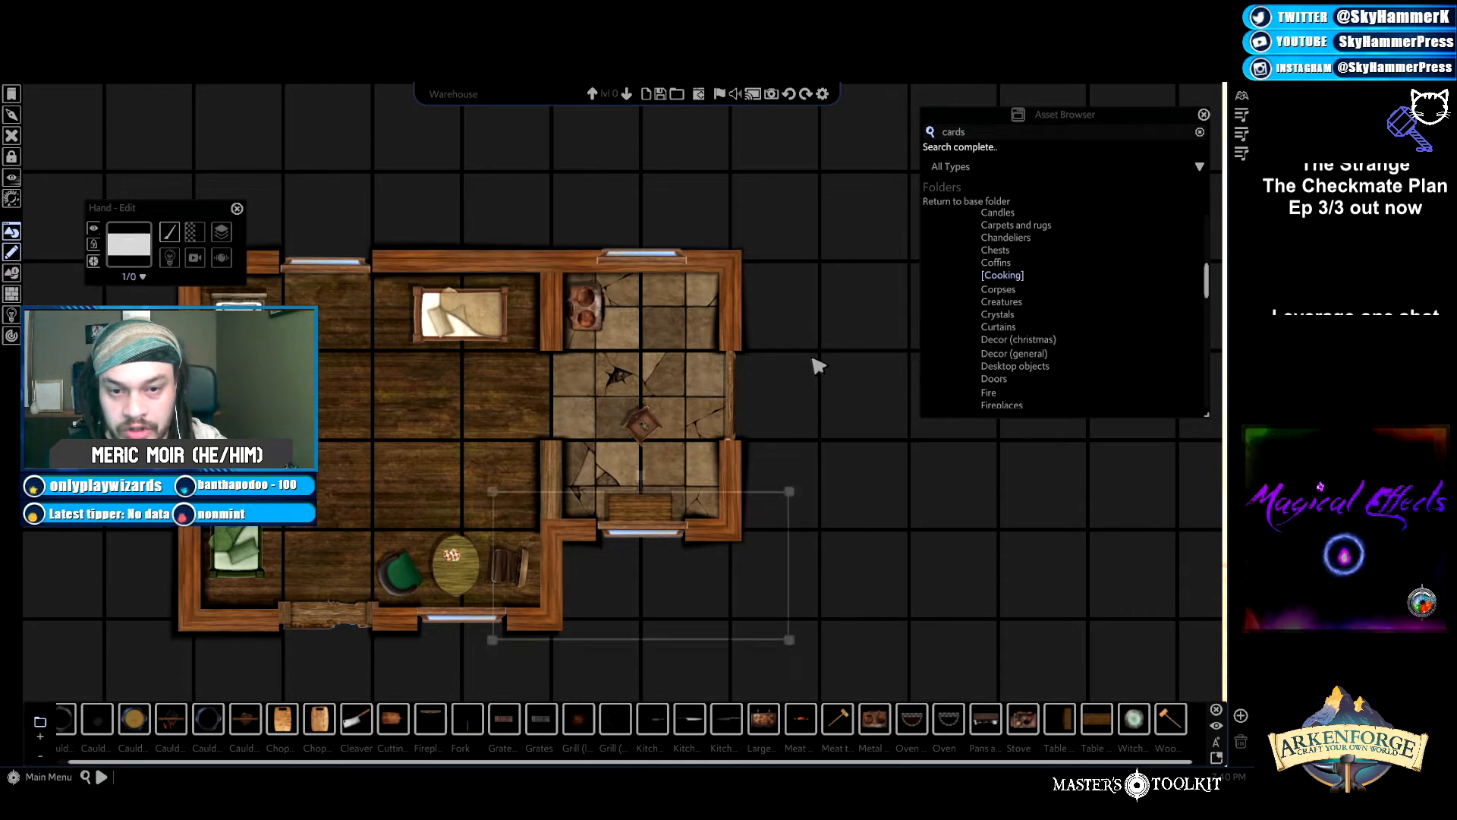
# Rotate the kitchen armchair and place it just above the right end of the wooden table.
pyautogui.click(636, 419)
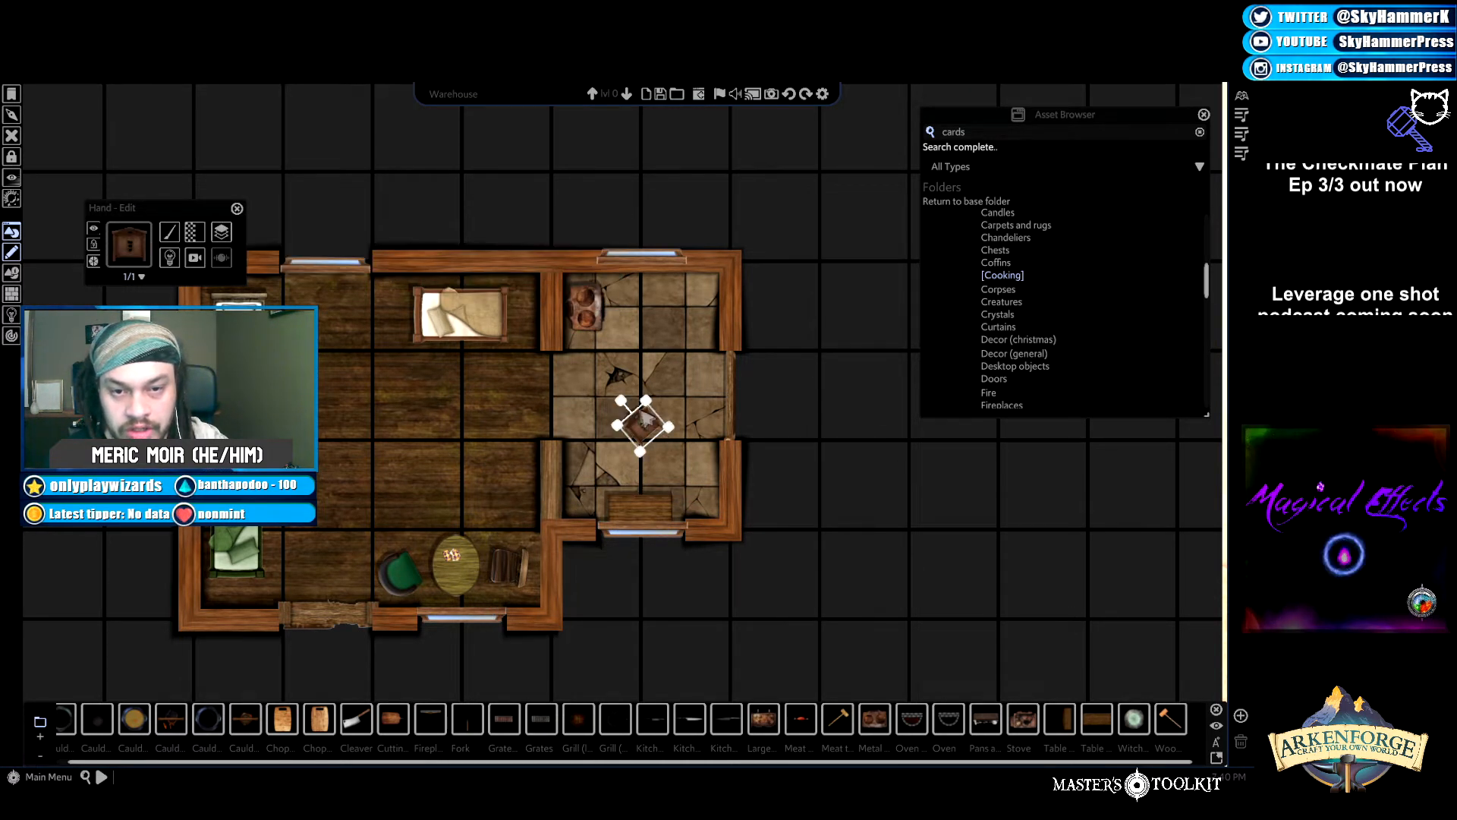
pyautogui.moveTo(620, 400); pyautogui.dragTo(692, 482)
pyautogui.click(820, 464)
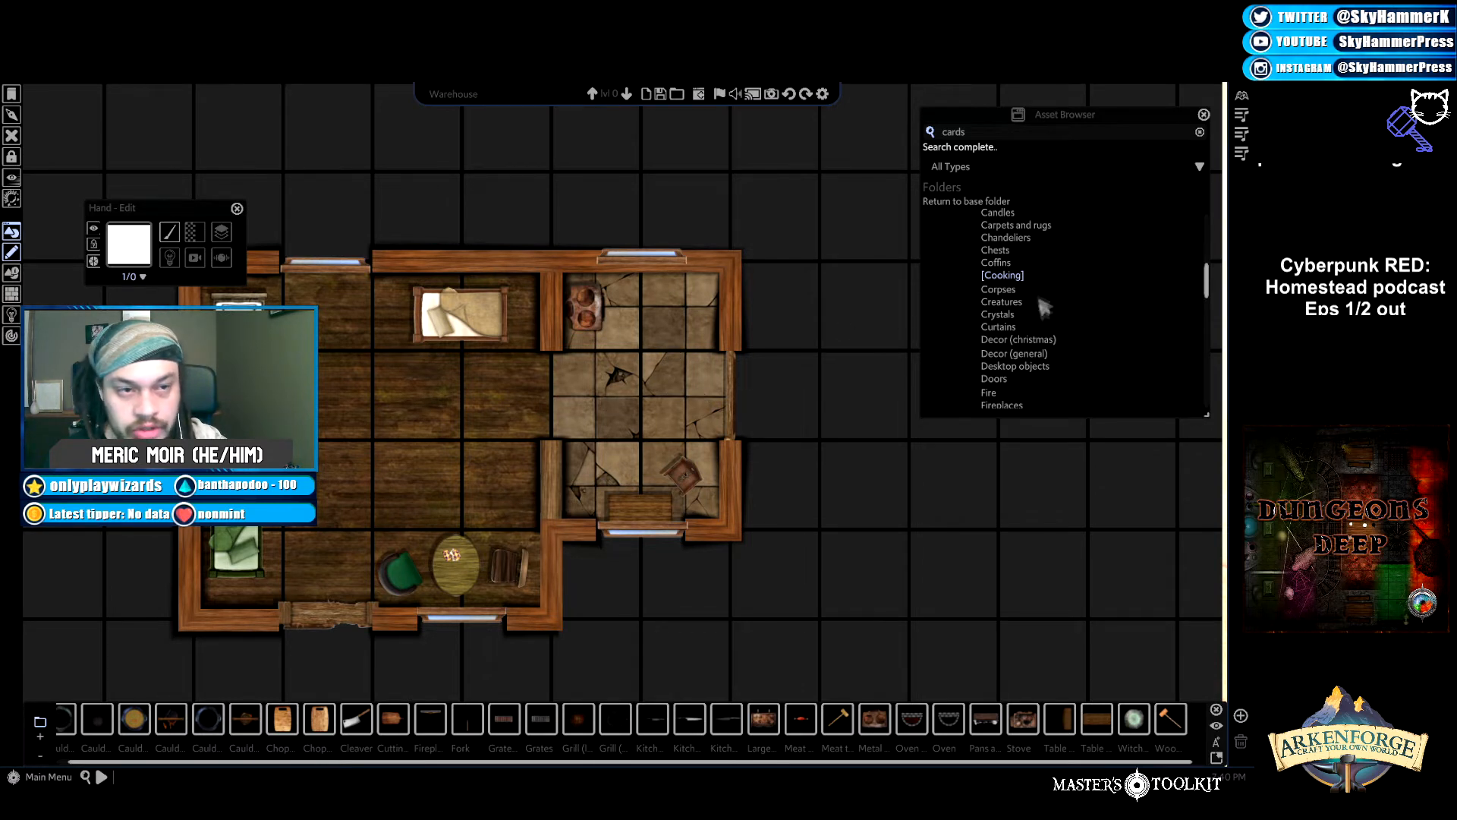
pyautogui.click(1001, 289)
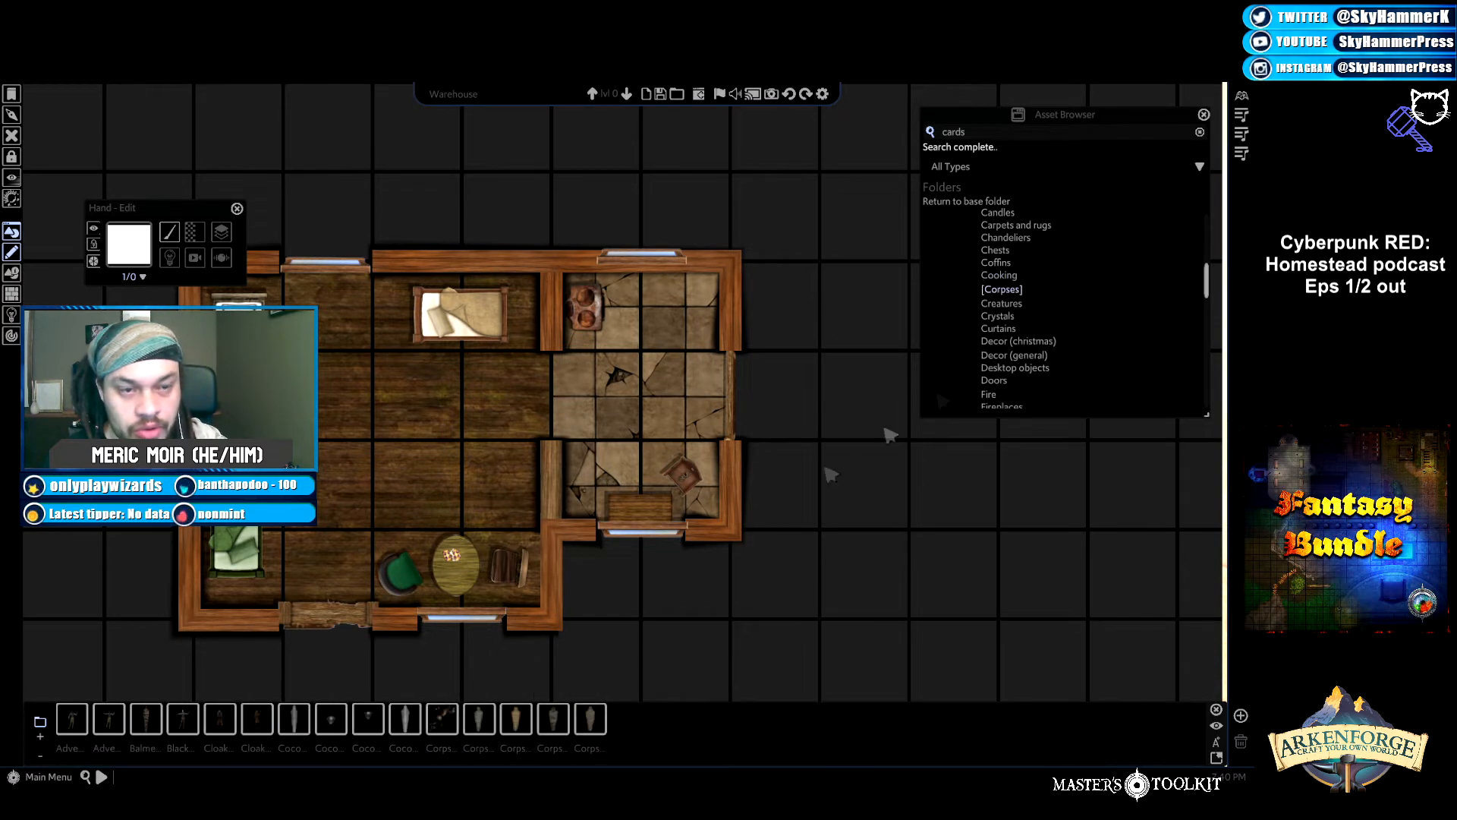
pyautogui.click(441, 719)
pyautogui.click(480, 431)
pyautogui.rightClick(958, 472)
pyautogui.click(467, 425)
pyautogui.press('Delete')
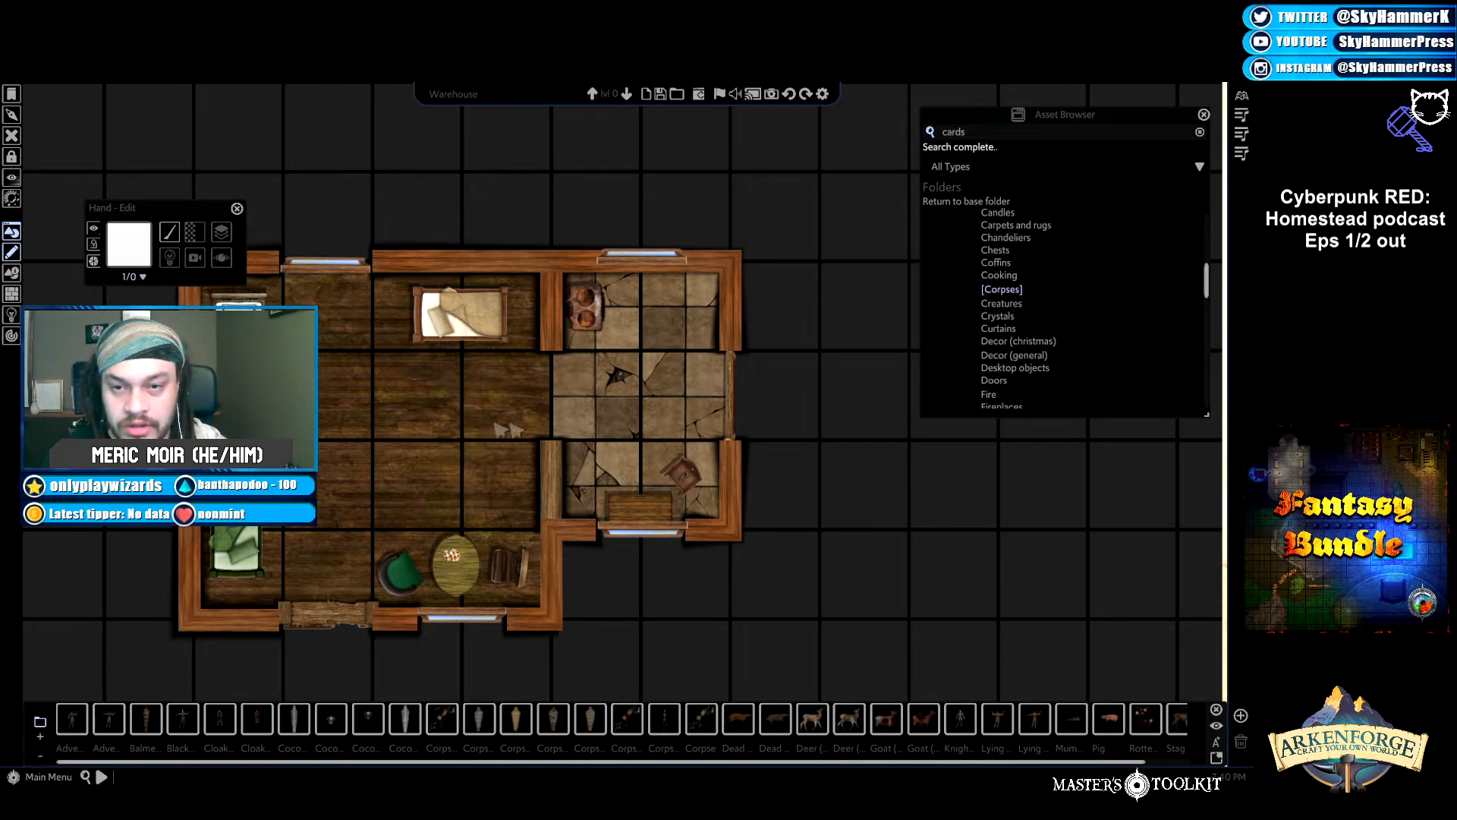
# Place the basket from the Desktop objects folder, scaled down, on the kitchen floor directly below the stove.
pyautogui.scroll(-3, 1043, 370)
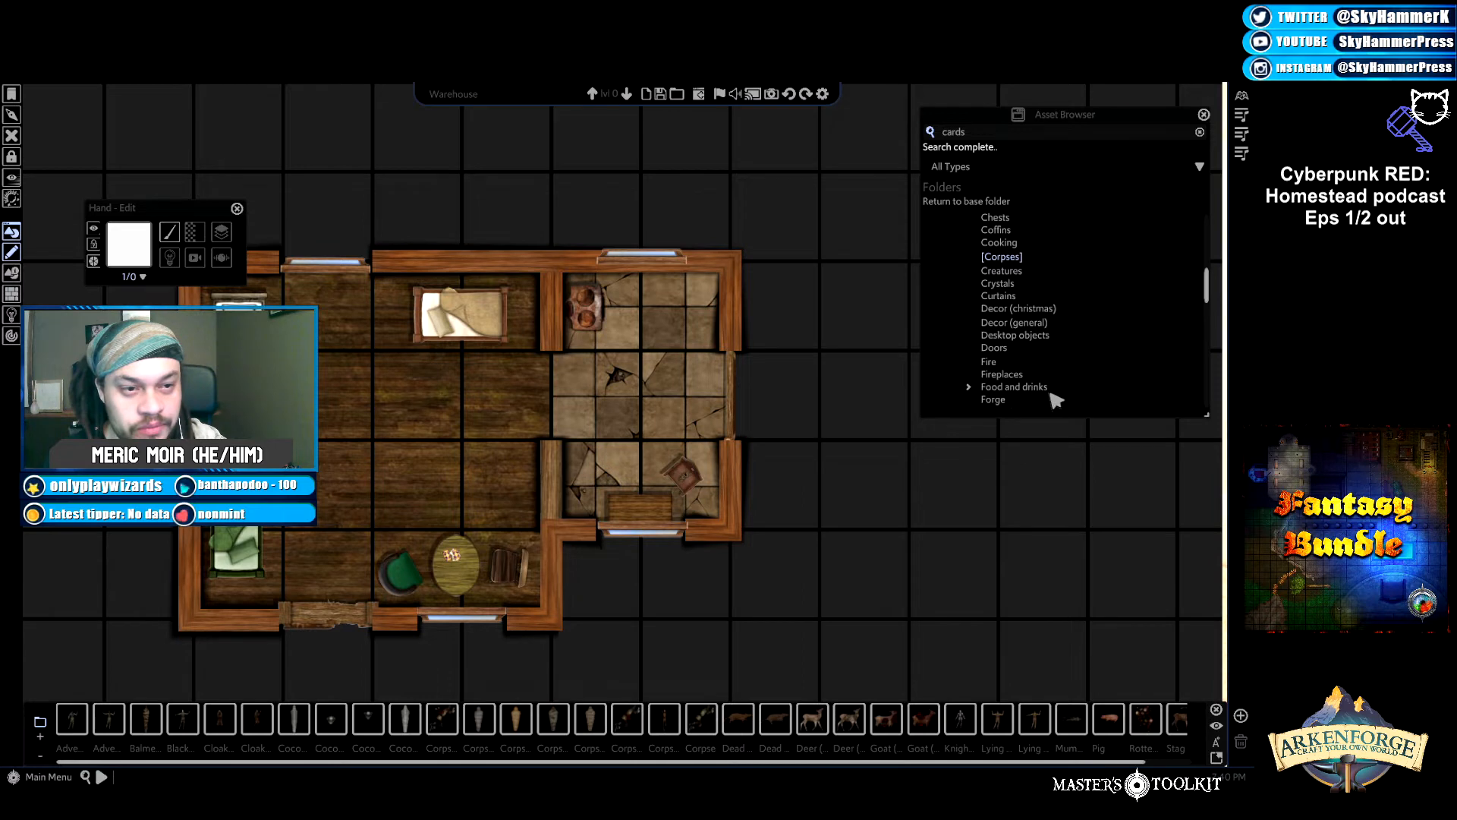
pyautogui.click(1043, 305)
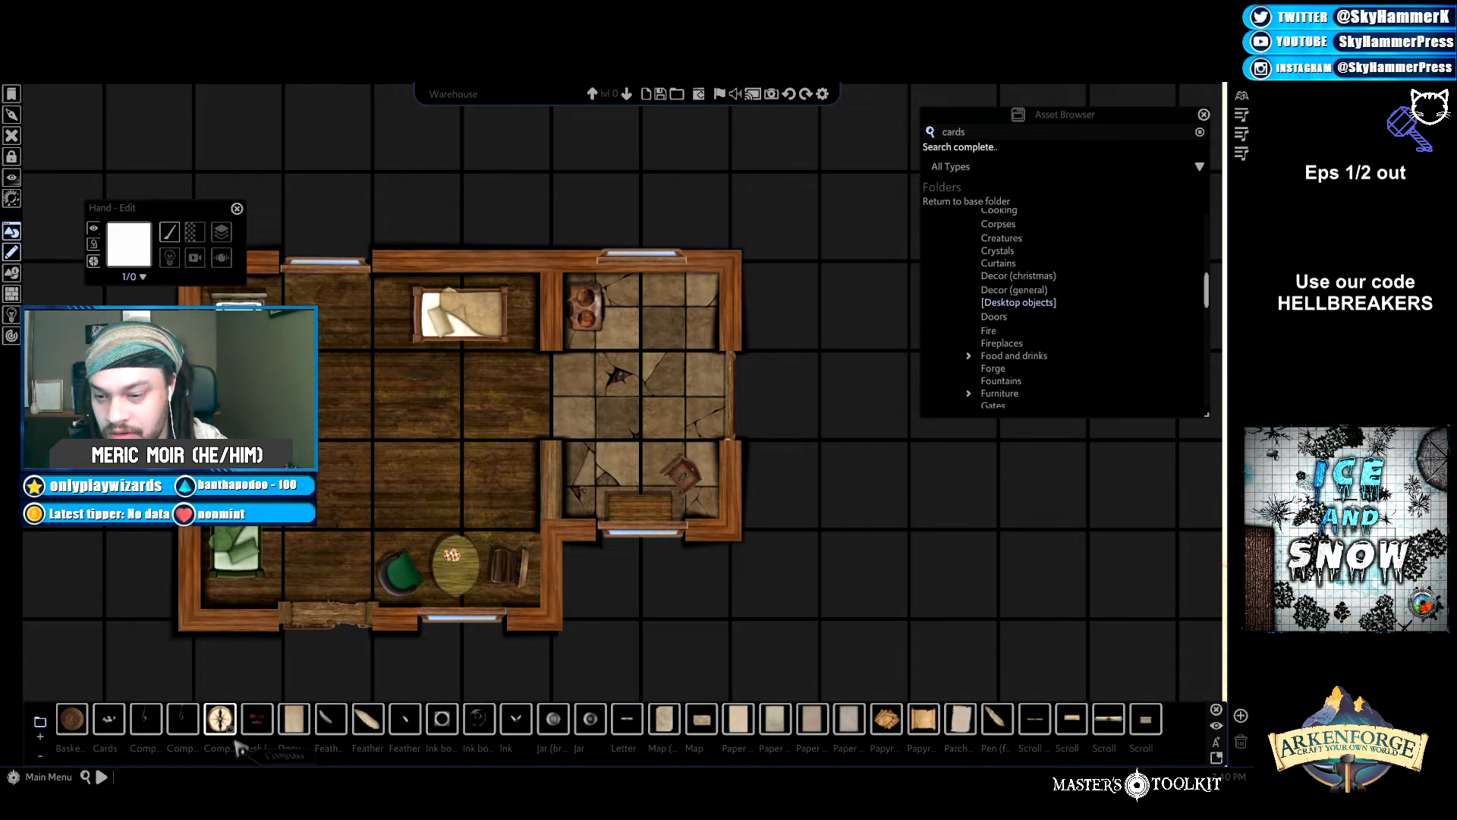
pyautogui.click(72, 730)
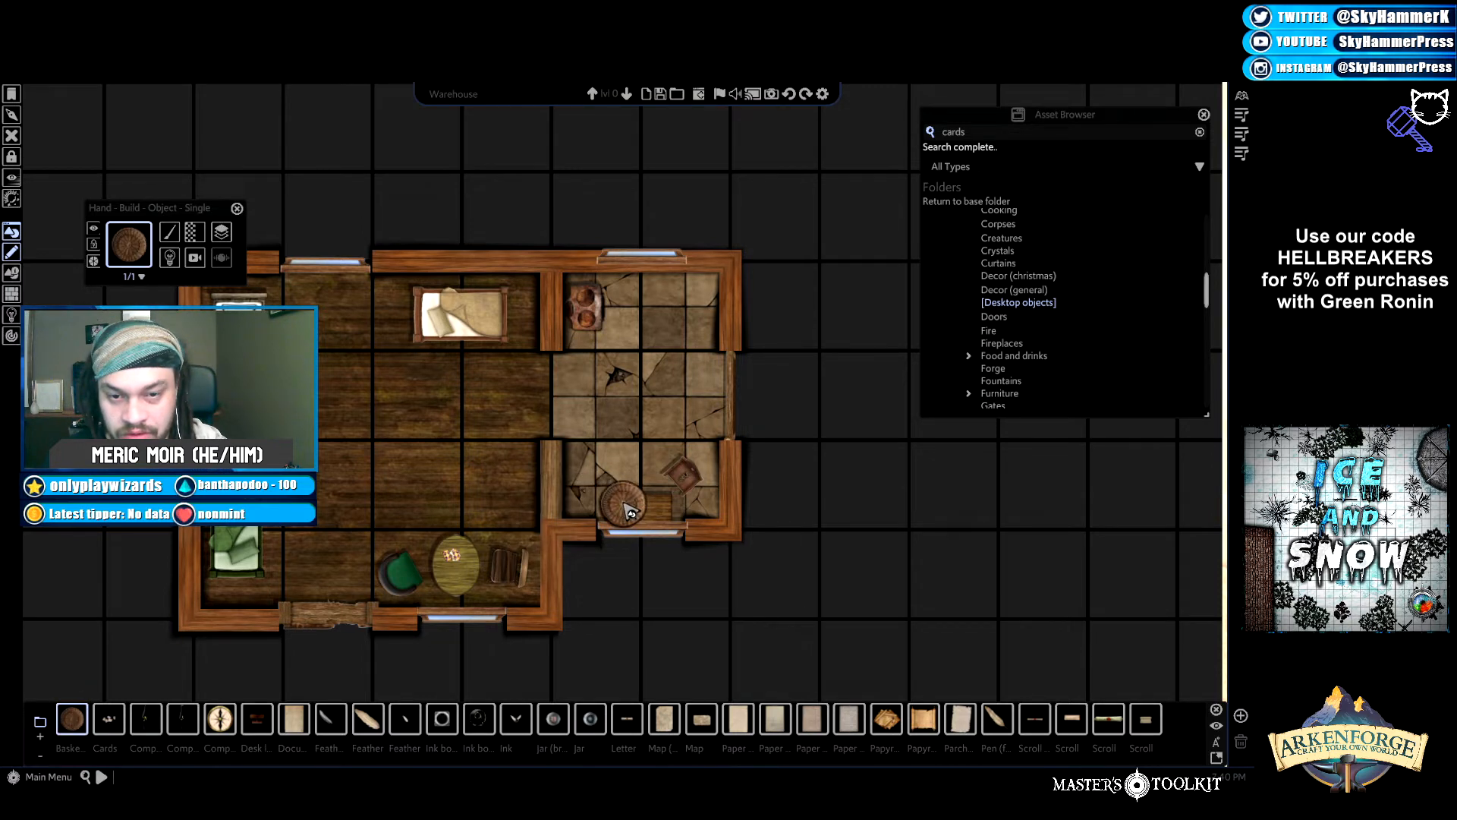
pyautogui.click(630, 506)
pyautogui.click(630, 504)
pyautogui.moveTo(651, 529); pyautogui.dragTo(589, 355)
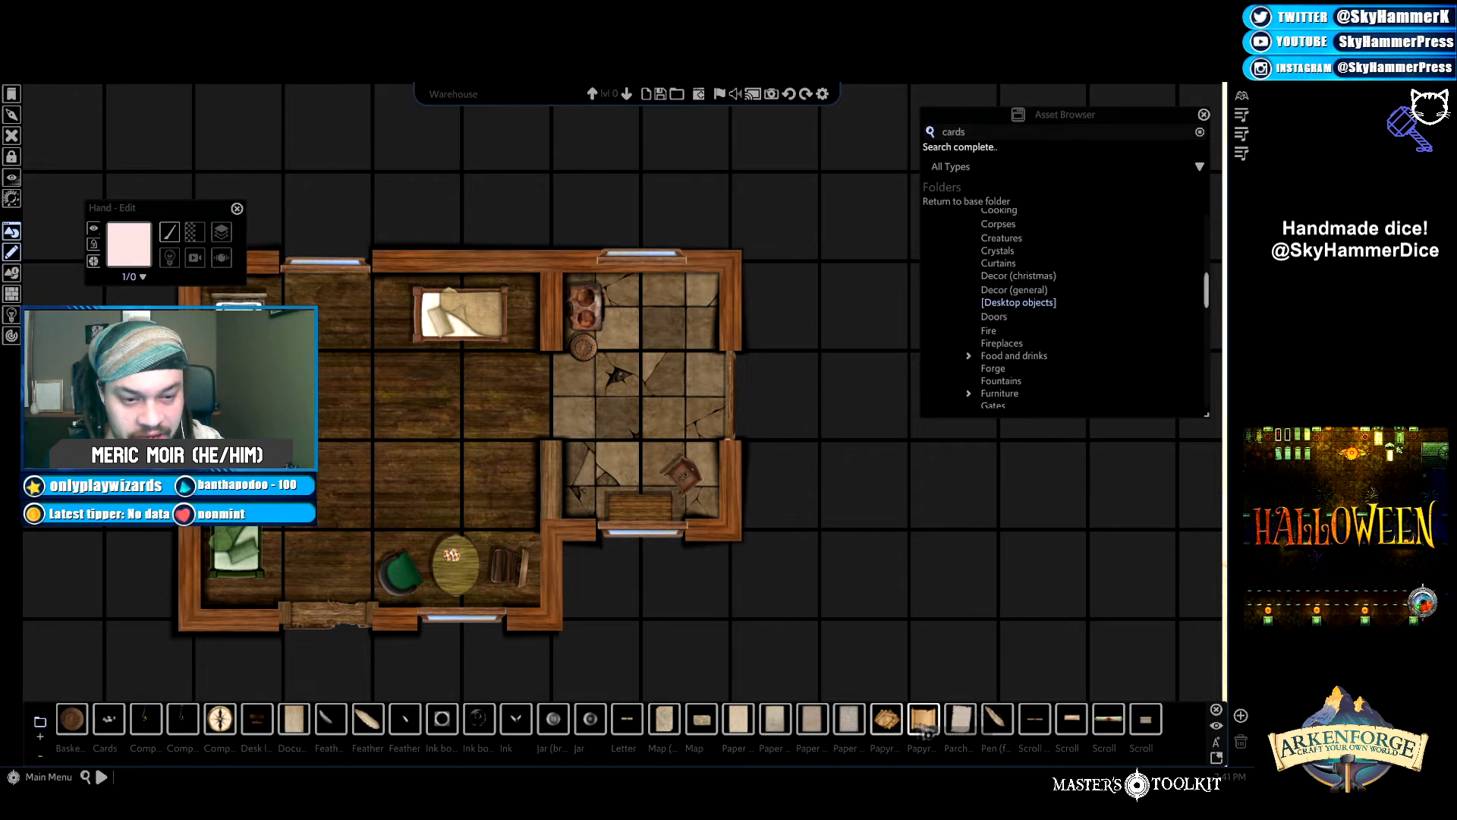
# Place a sheet of paper from the Desktop objects on the kitchen table and rotate it slightly.
pyautogui.click(849, 722)
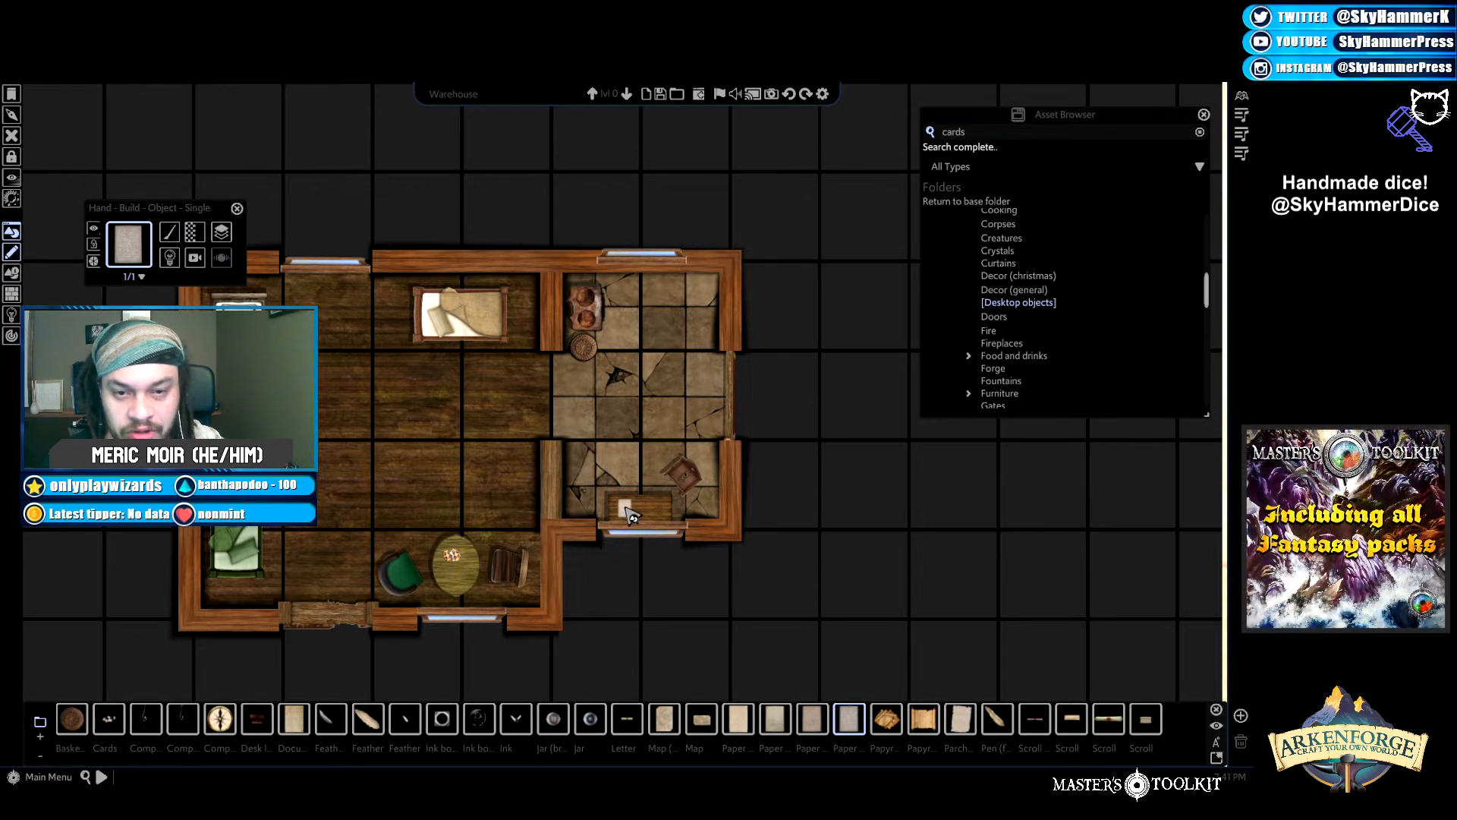
pyautogui.click(658, 509)
pyautogui.moveTo(657, 484); pyautogui.dragTo(668, 487)
pyautogui.click(863, 504)
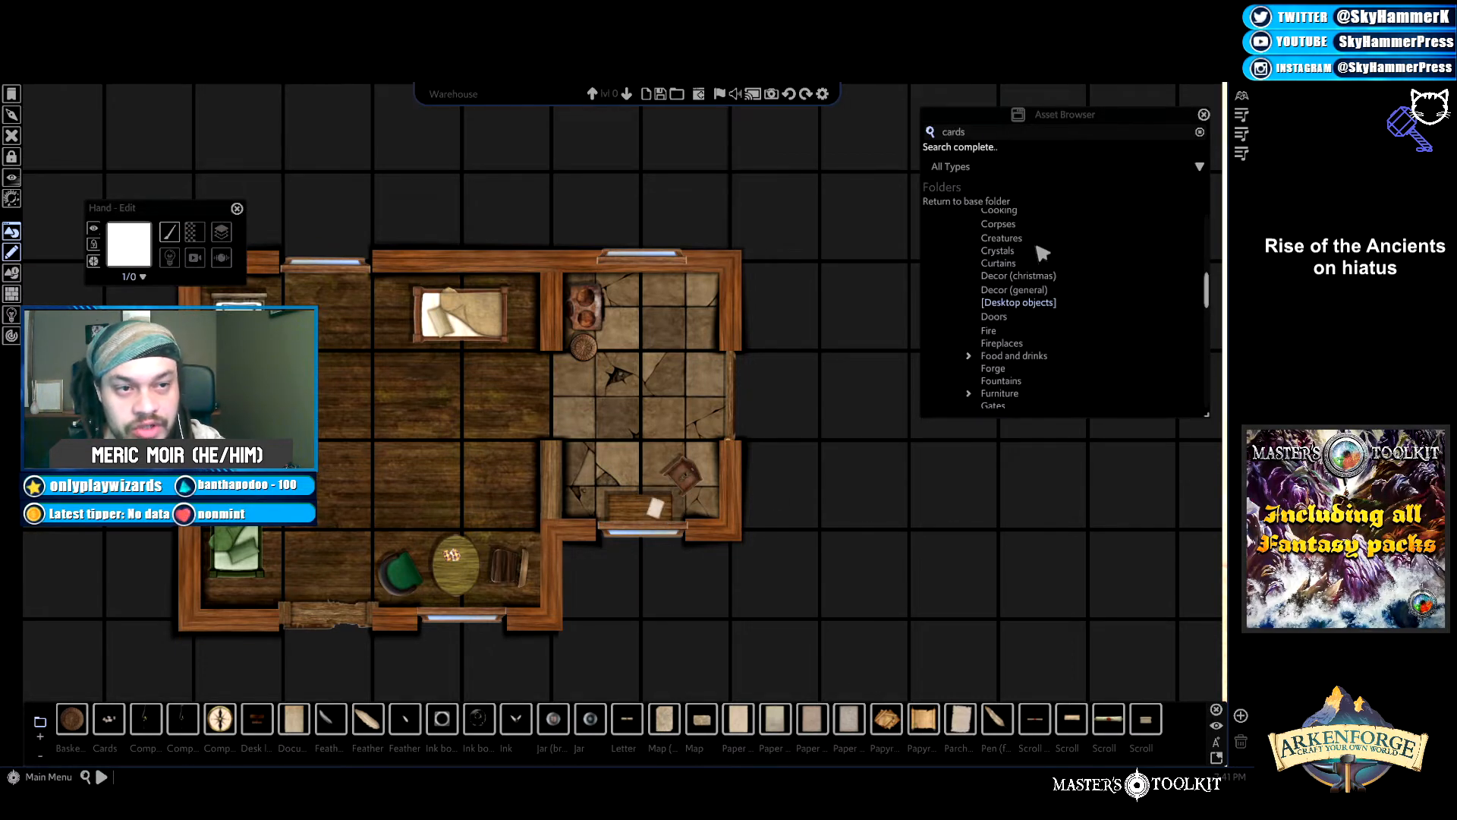
# Open the Cooking asset folder and move the sheet of paper to the kitchen table's left end.
pyautogui.scroll(-1, 1043, 254)
pyautogui.scroll(1, 1043, 256)
pyautogui.click(1000, 210)
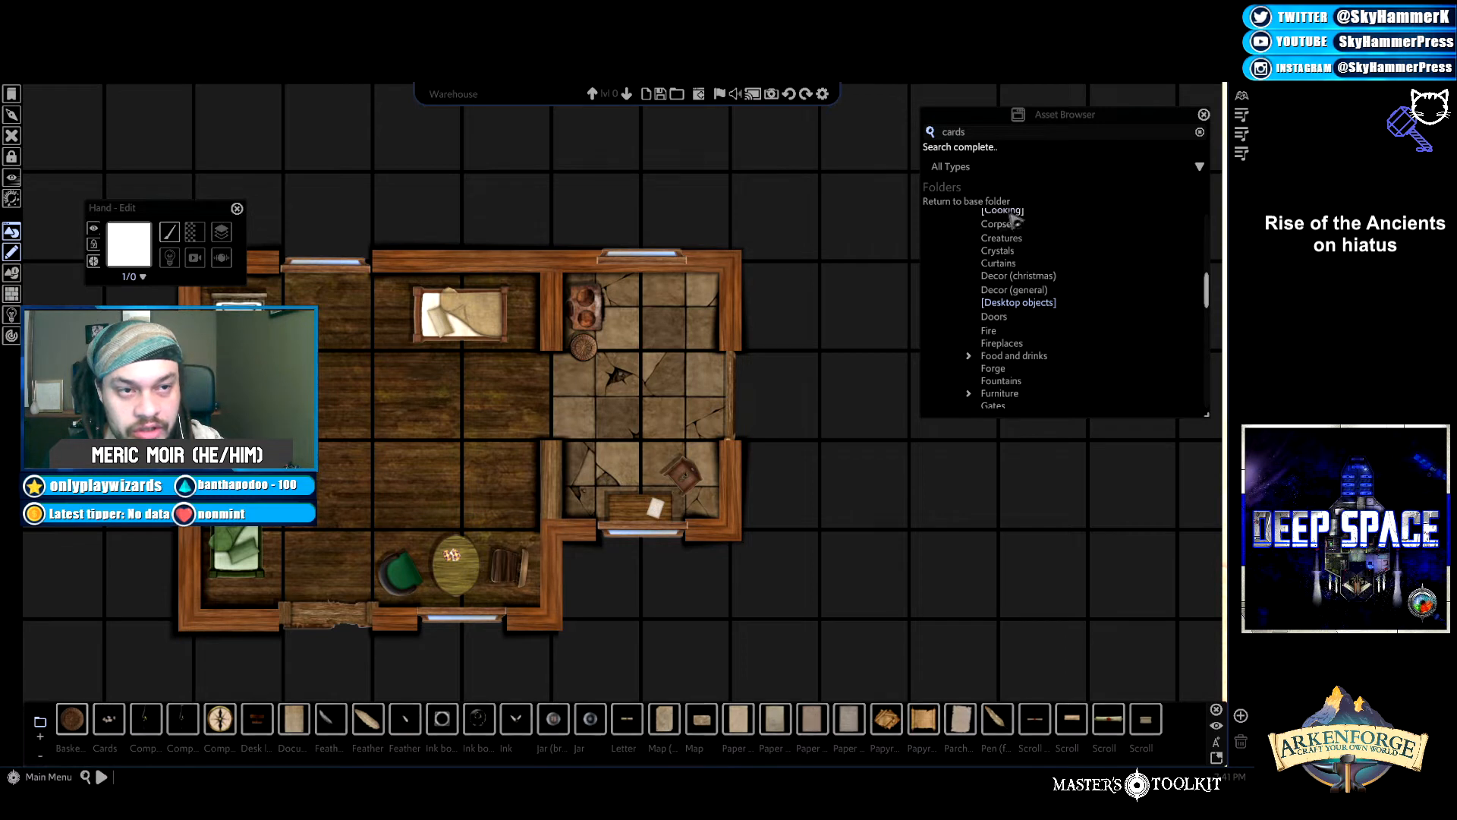
pyautogui.click(658, 507)
pyautogui.moveTo(659, 514); pyautogui.dragTo(630, 515)
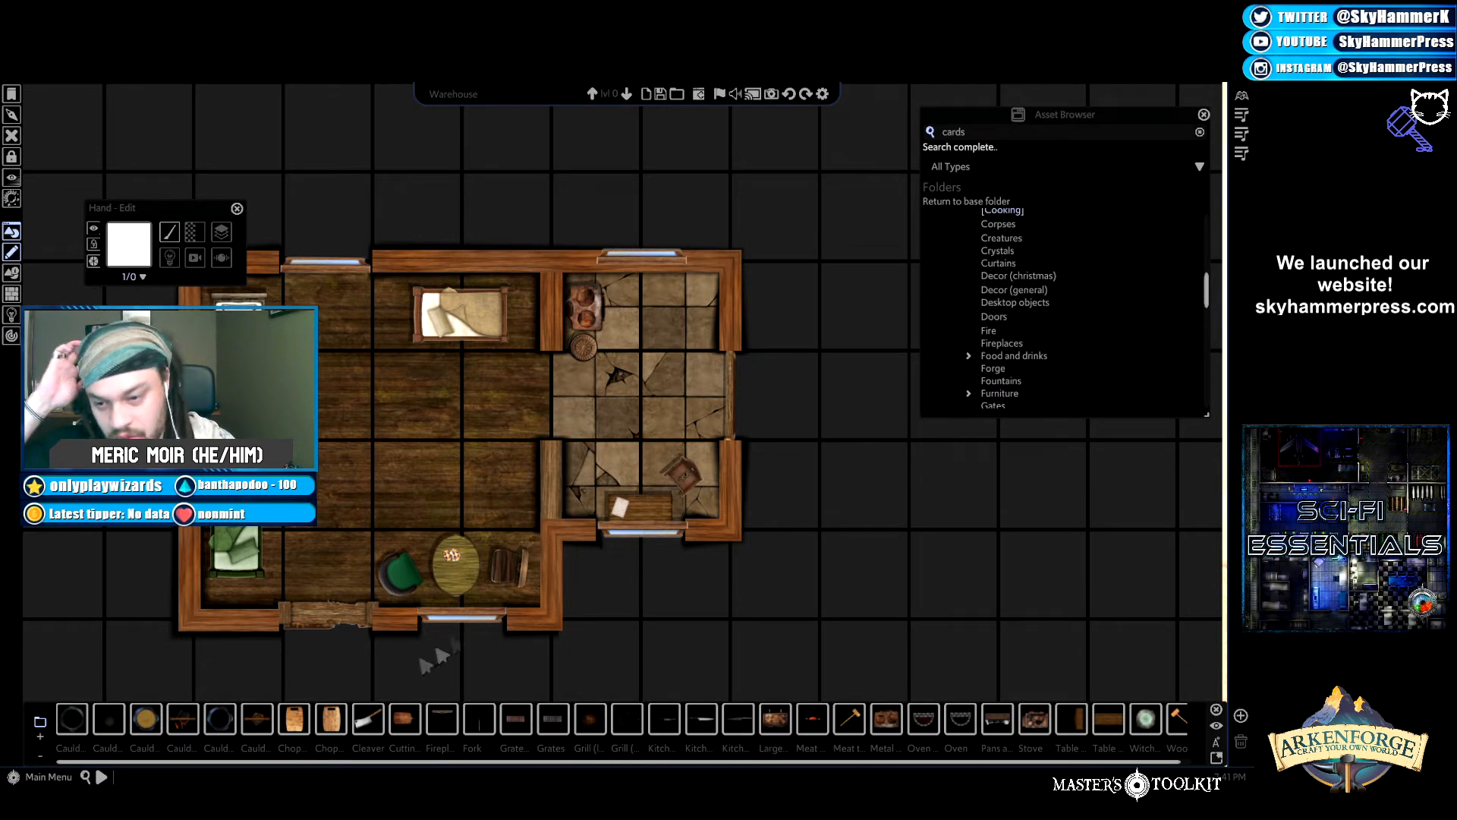
# Place the second chopping board on the right half of the kitchen table and rotate it diagonally.
pyautogui.click(332, 719)
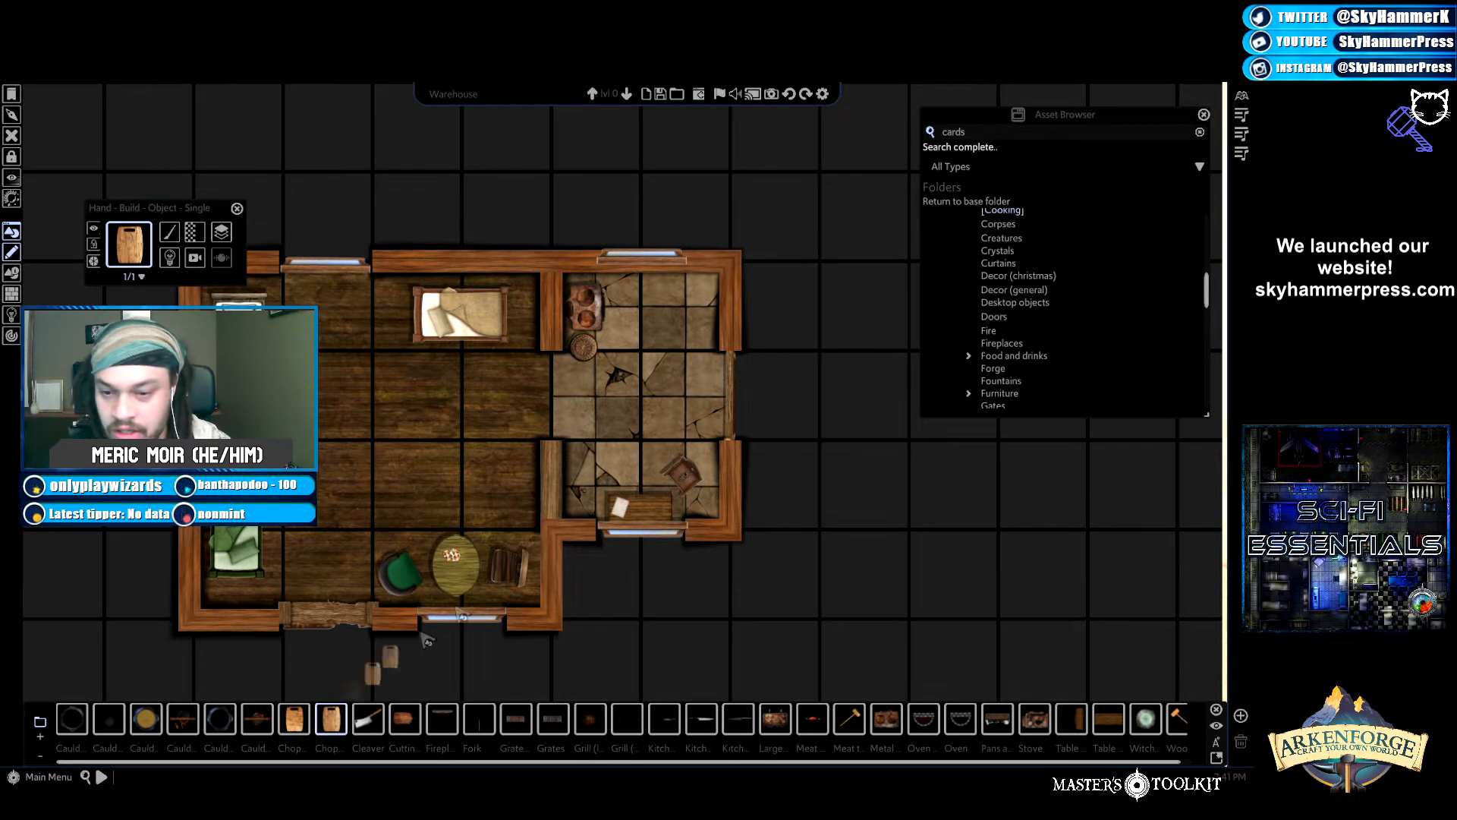
pyautogui.click(674, 513)
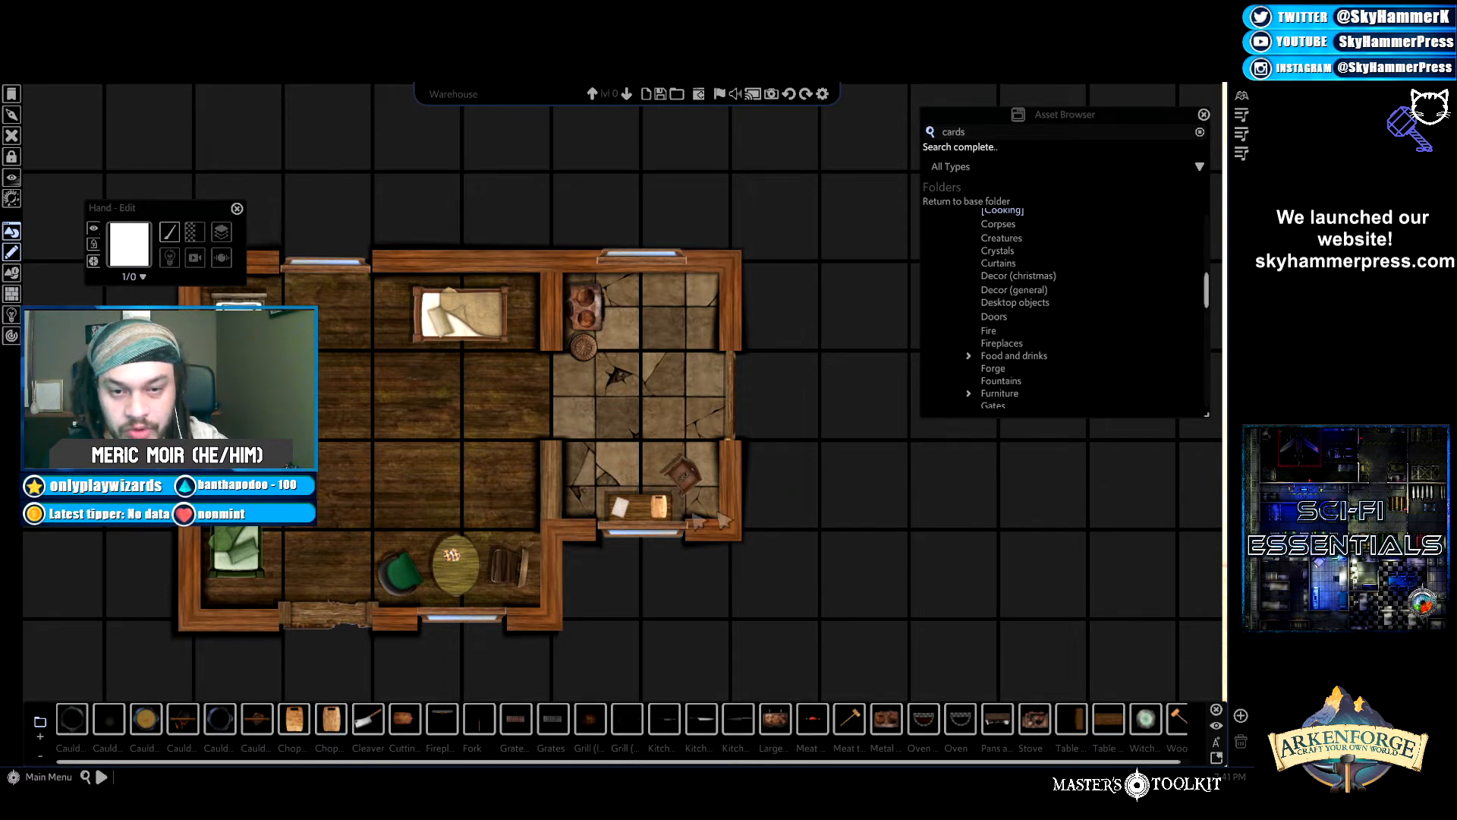
pyautogui.click(671, 516)
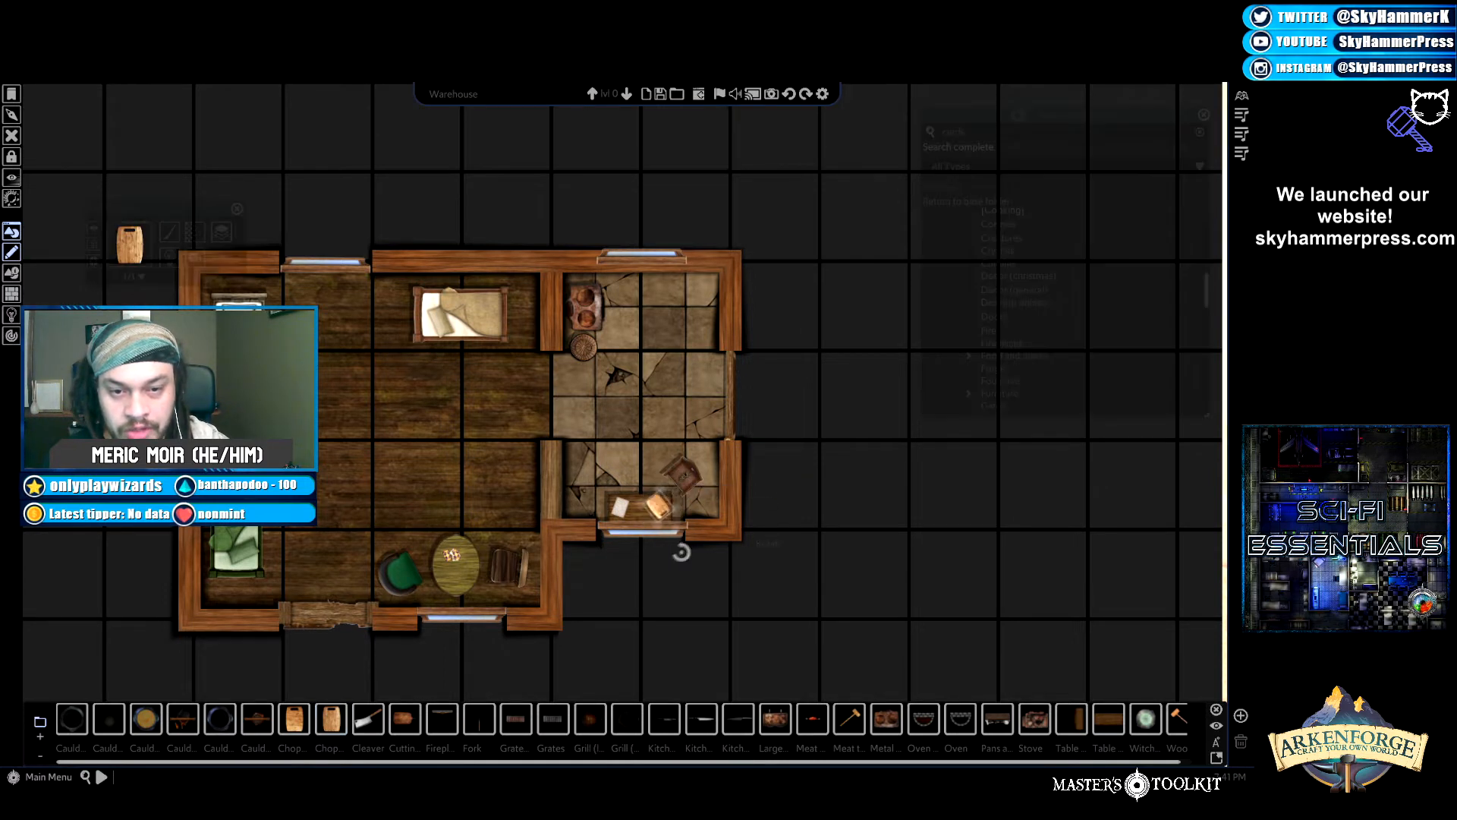
pyautogui.moveTo(631, 548); pyautogui.dragTo(698, 545)
# Darken the chopping board by setting its brightness to 40.
pyautogui.click(197, 233)
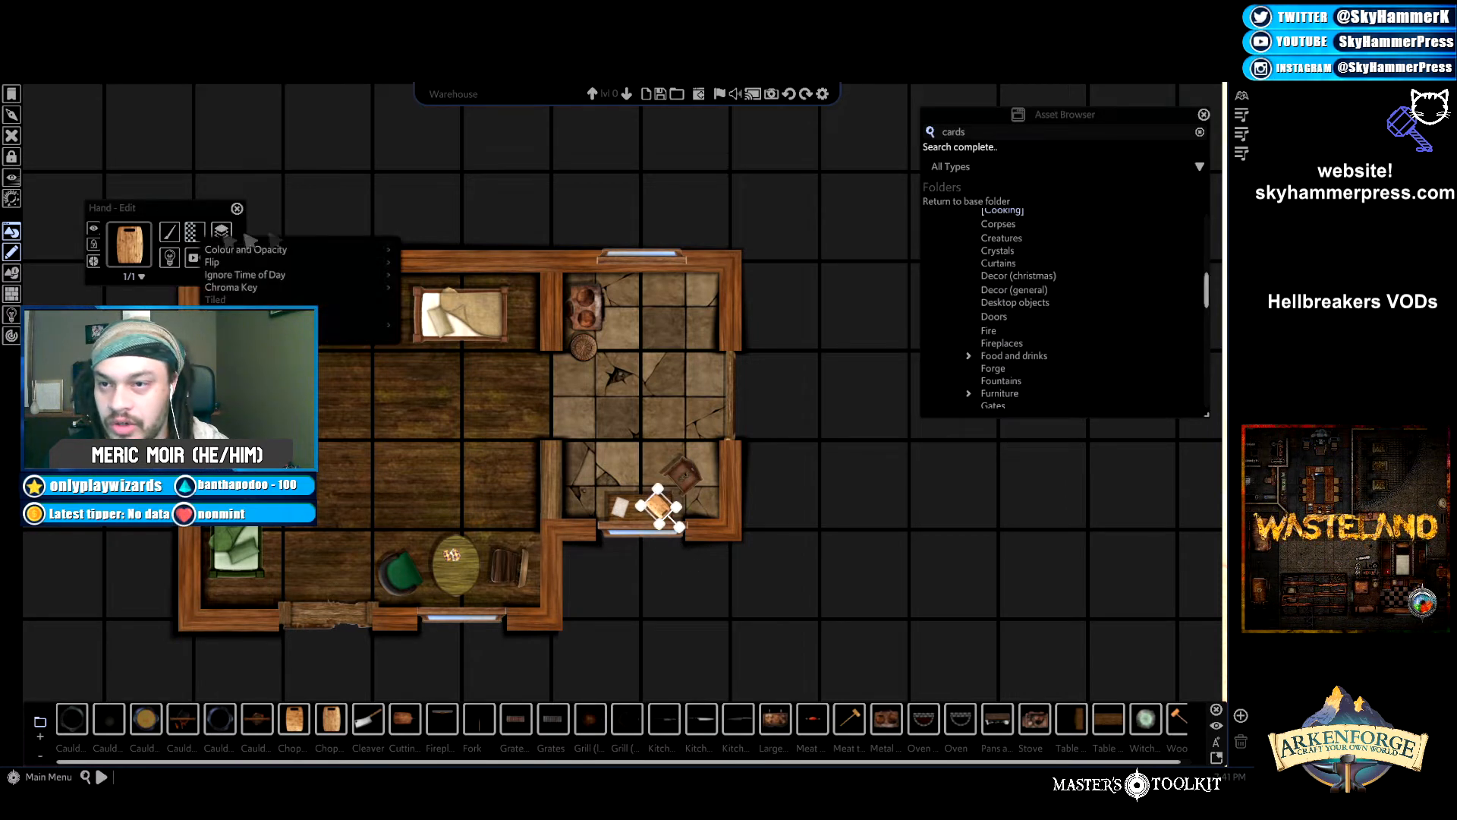
pyautogui.moveTo(291, 254)
pyautogui.click(421, 246)
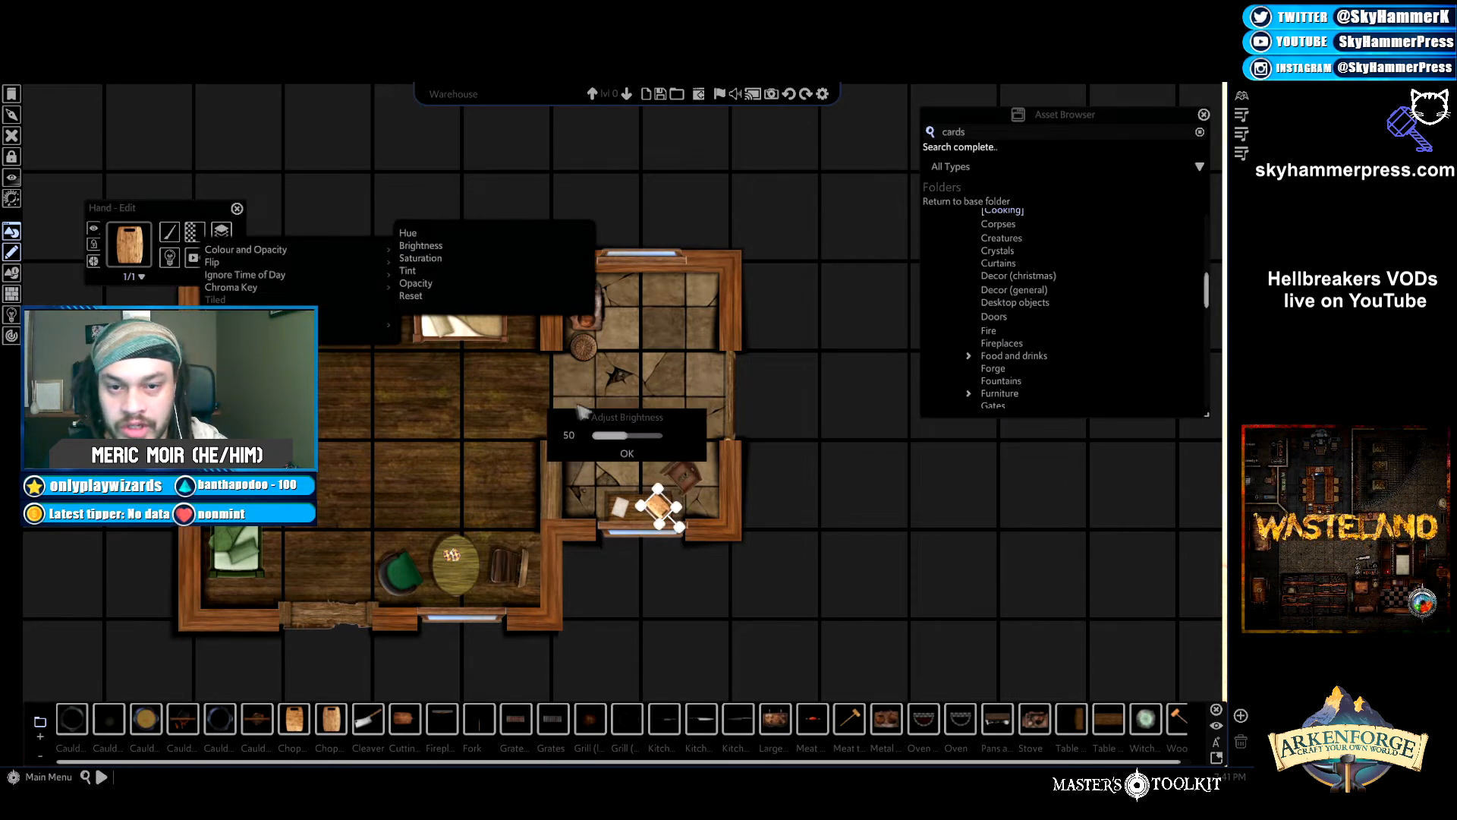
pyautogui.moveTo(627, 434); pyautogui.dragTo(620, 436)
pyautogui.click(879, 504)
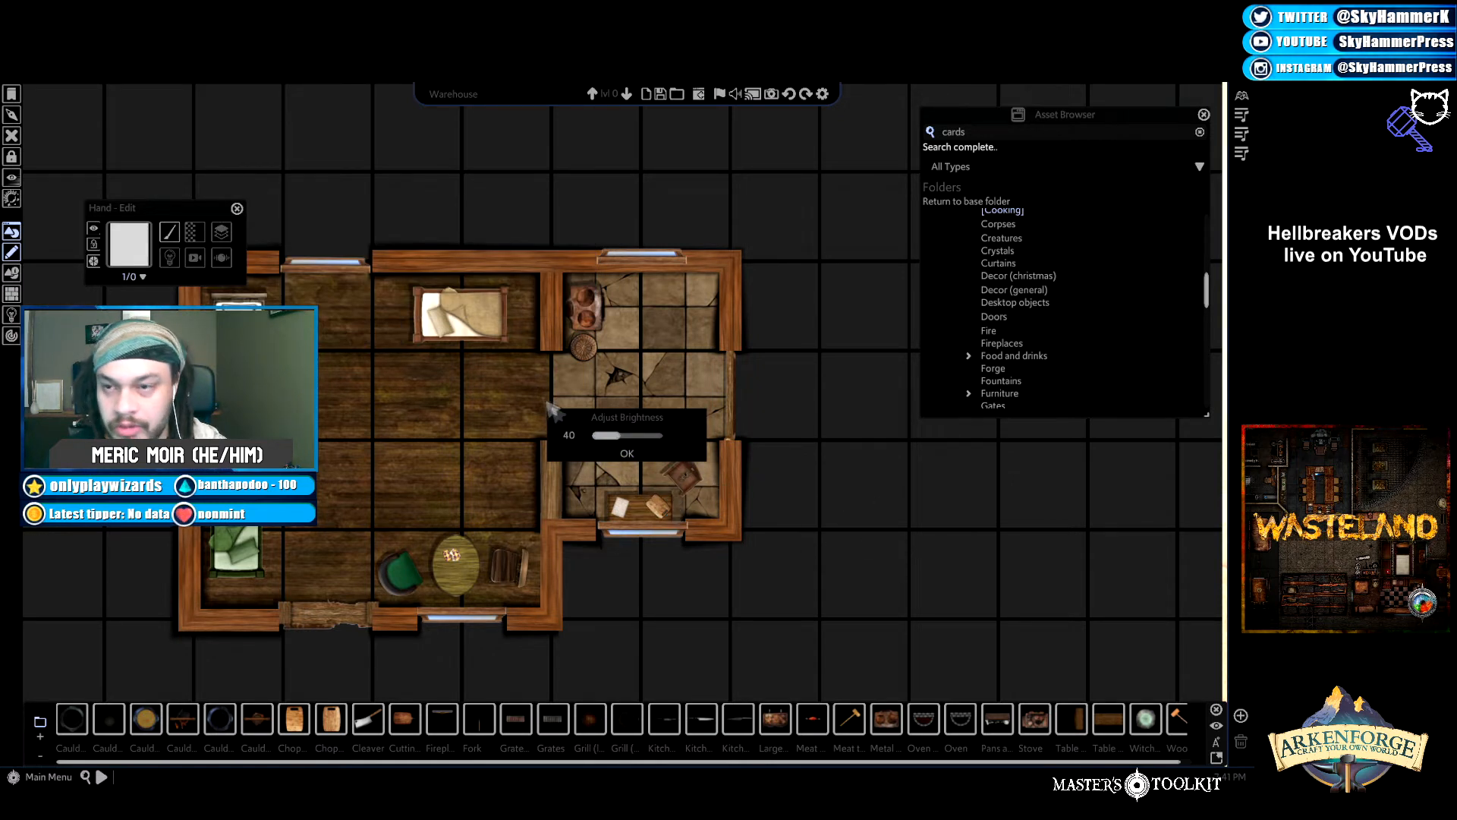
pyautogui.click(628, 454)
# Place the cleaver from the Cooking assets on the chopping board.
pyautogui.click(368, 718)
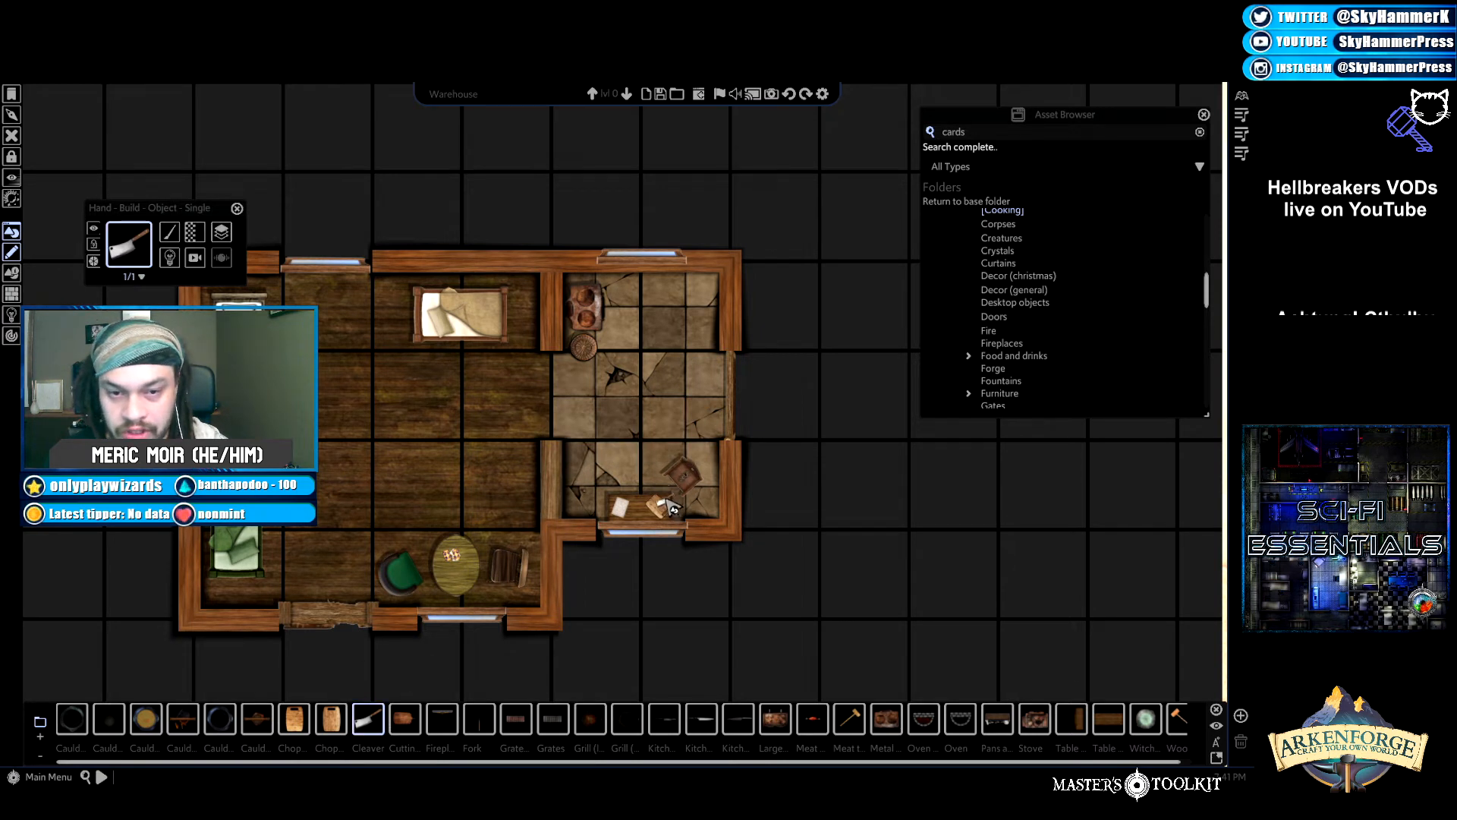
pyautogui.click(670, 513)
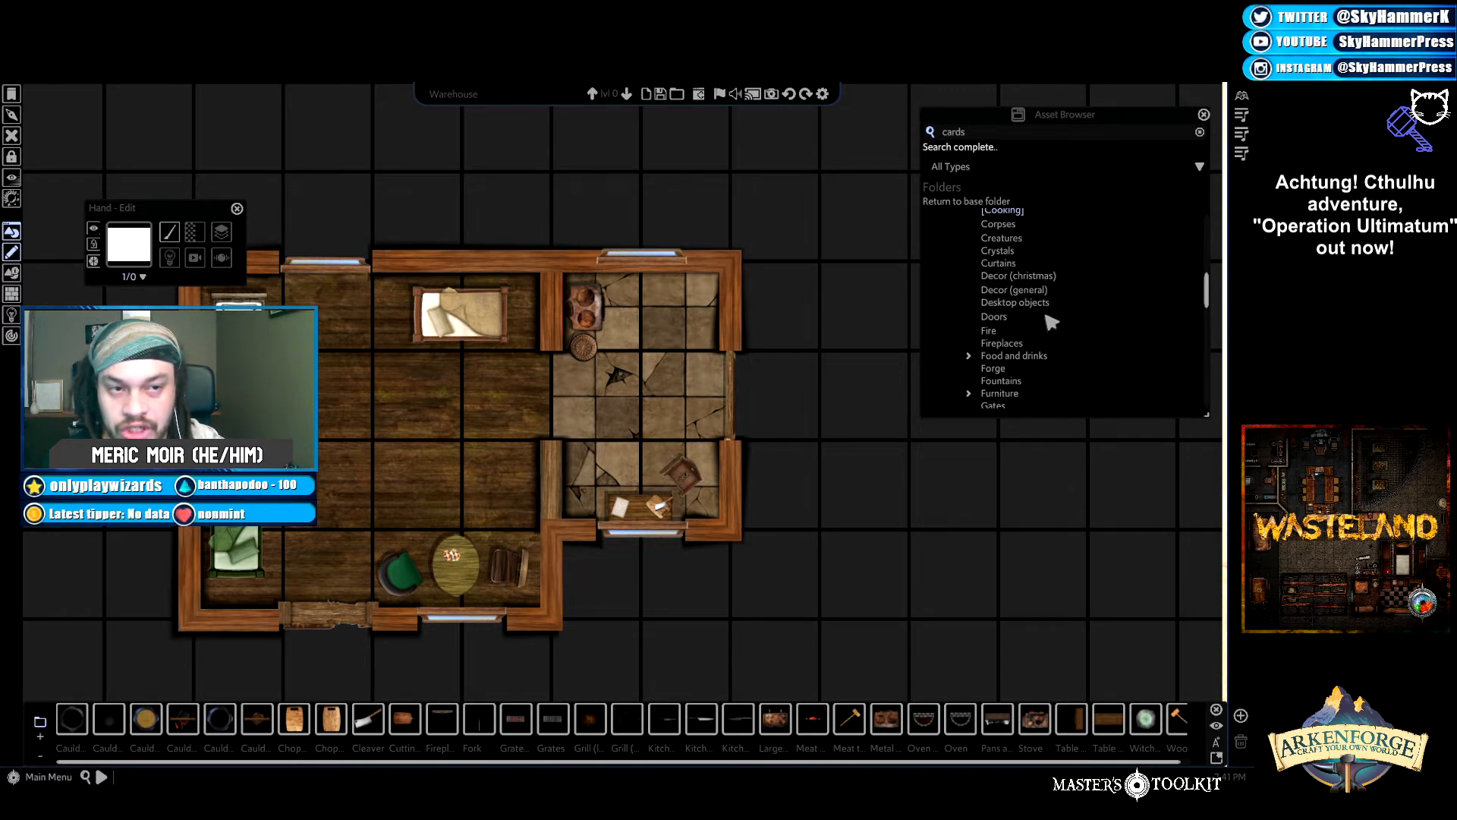
pyautogui.scroll(-3, 1053, 325)
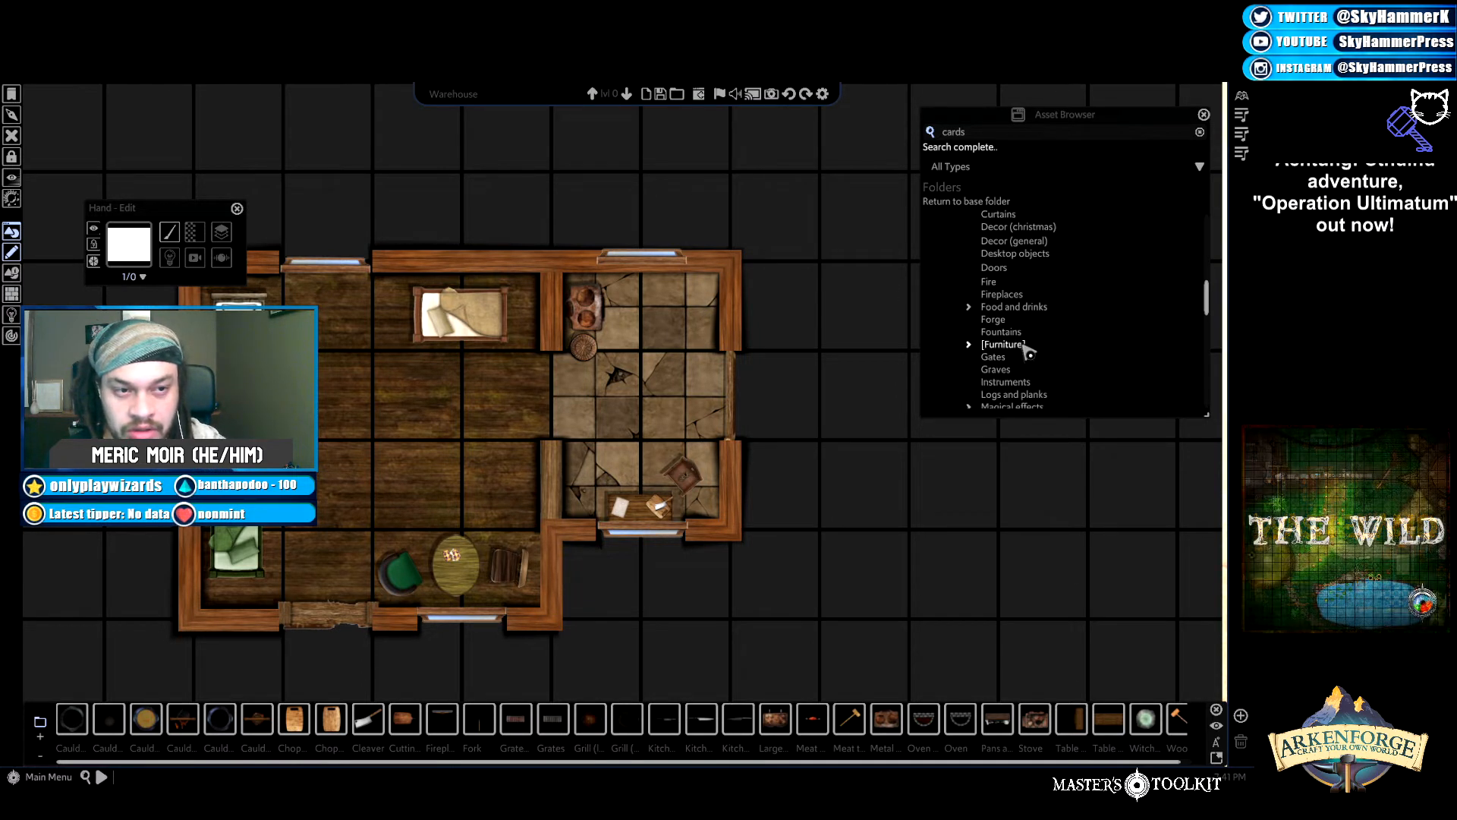
# Try out a blood effect from the Magical effects assets on the empty grid beside the kitchen and delete it.
pyautogui.scroll(-2, 1055, 353)
pyautogui.scroll(-3, 1056, 353)
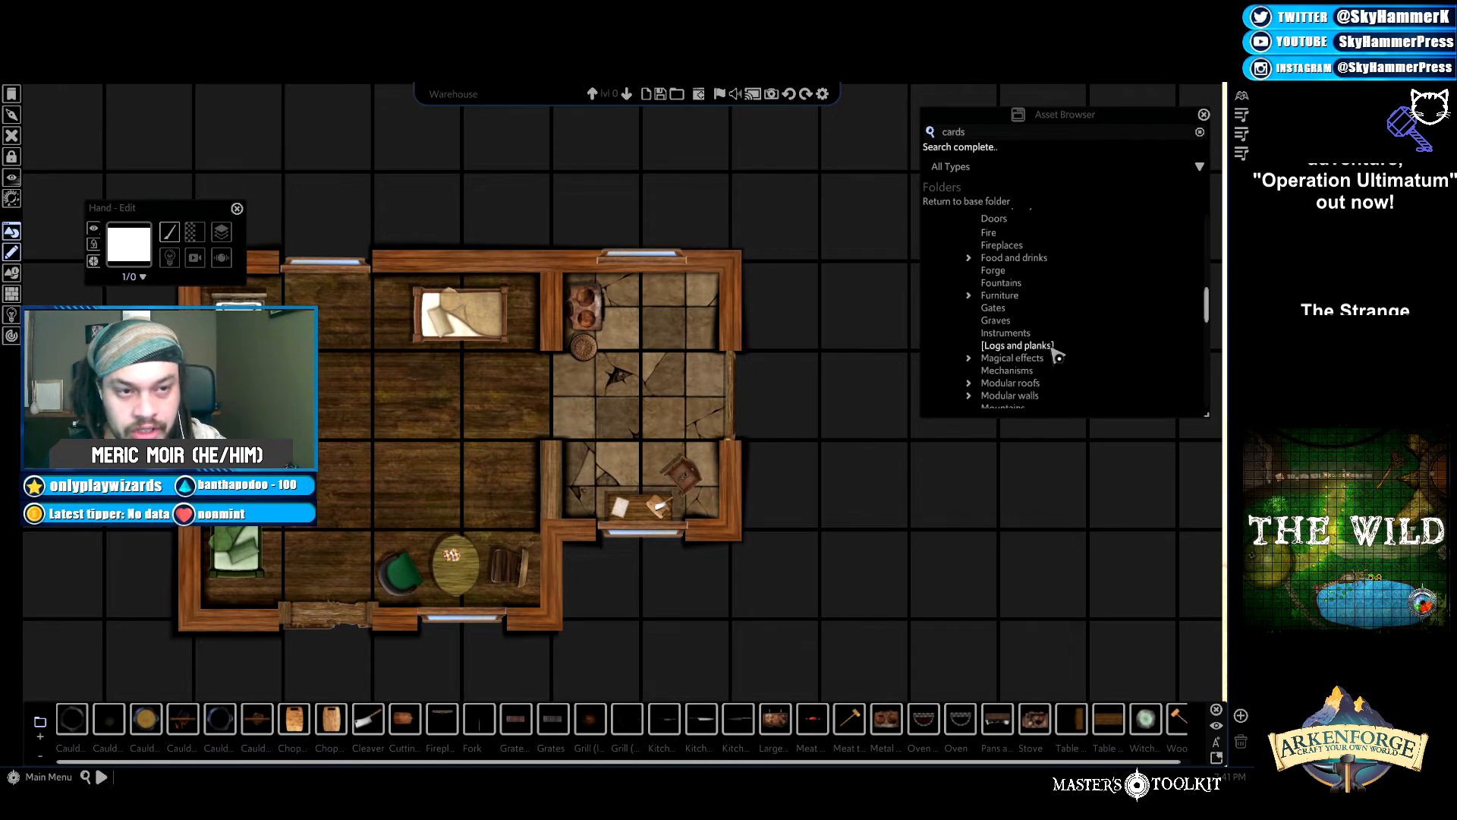
pyautogui.scroll(-3, 1058, 356)
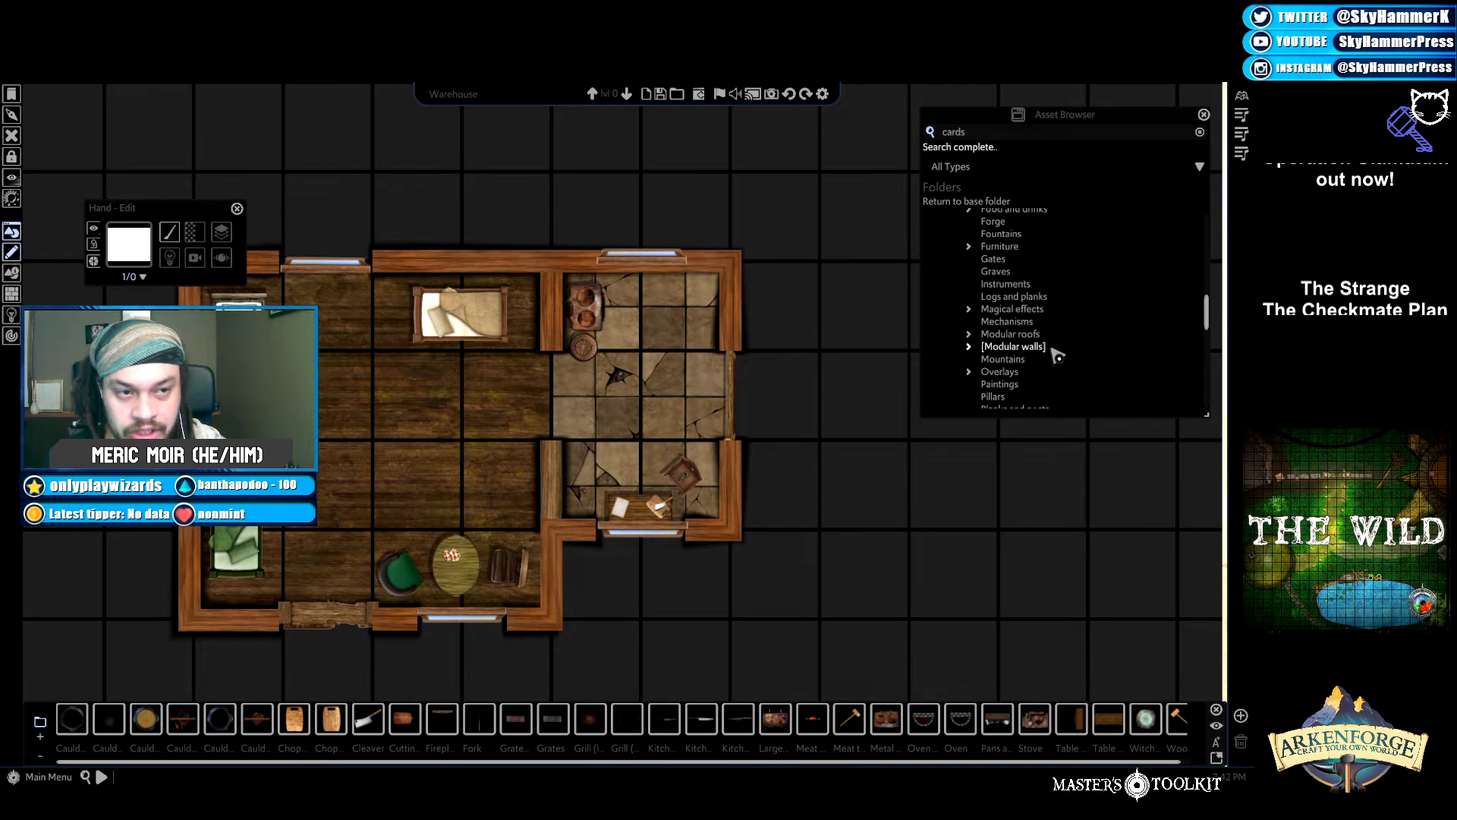
pyautogui.click(1020, 310)
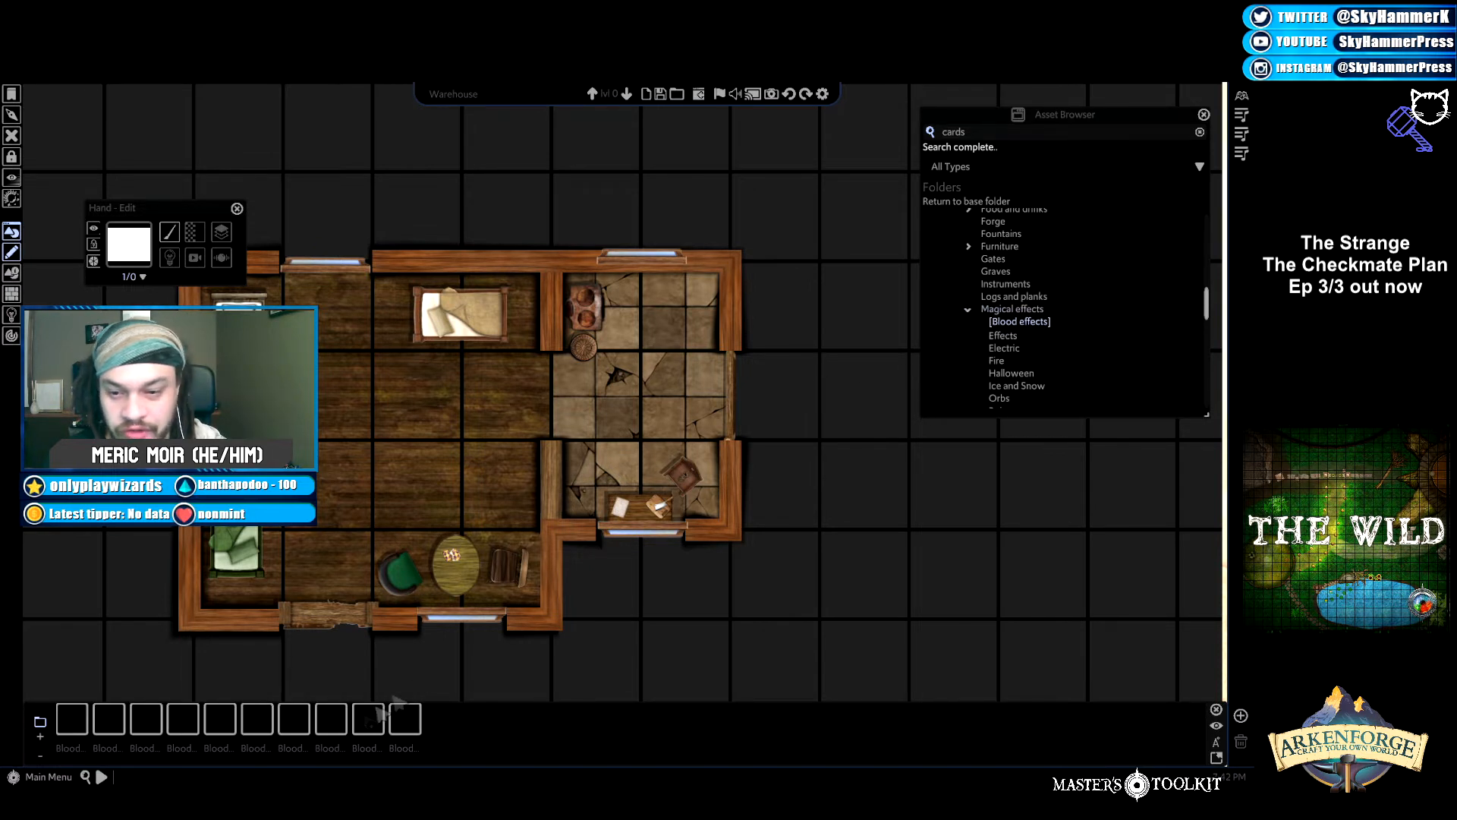
pyautogui.click(331, 719)
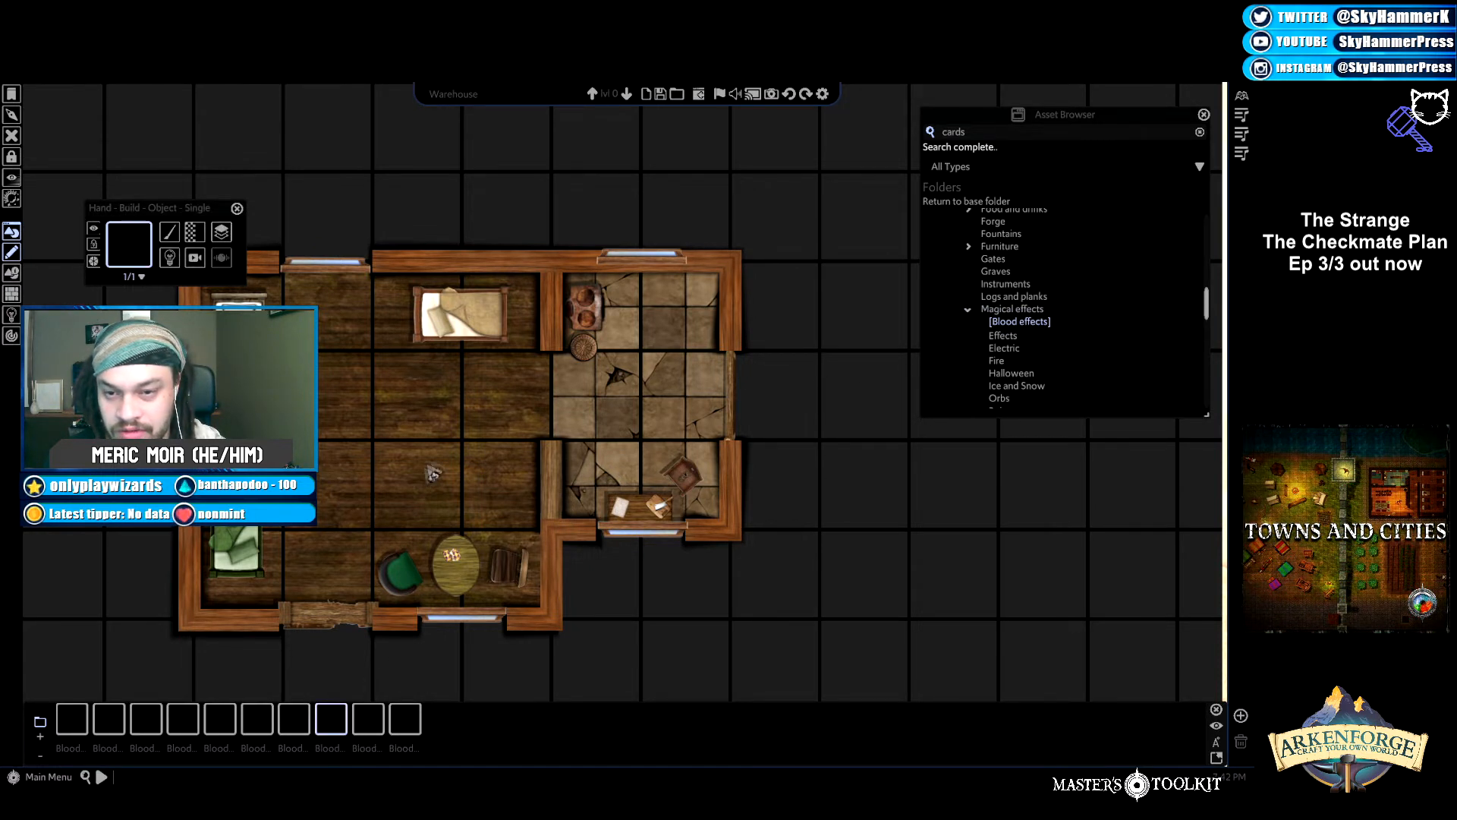
pyautogui.click(803, 391)
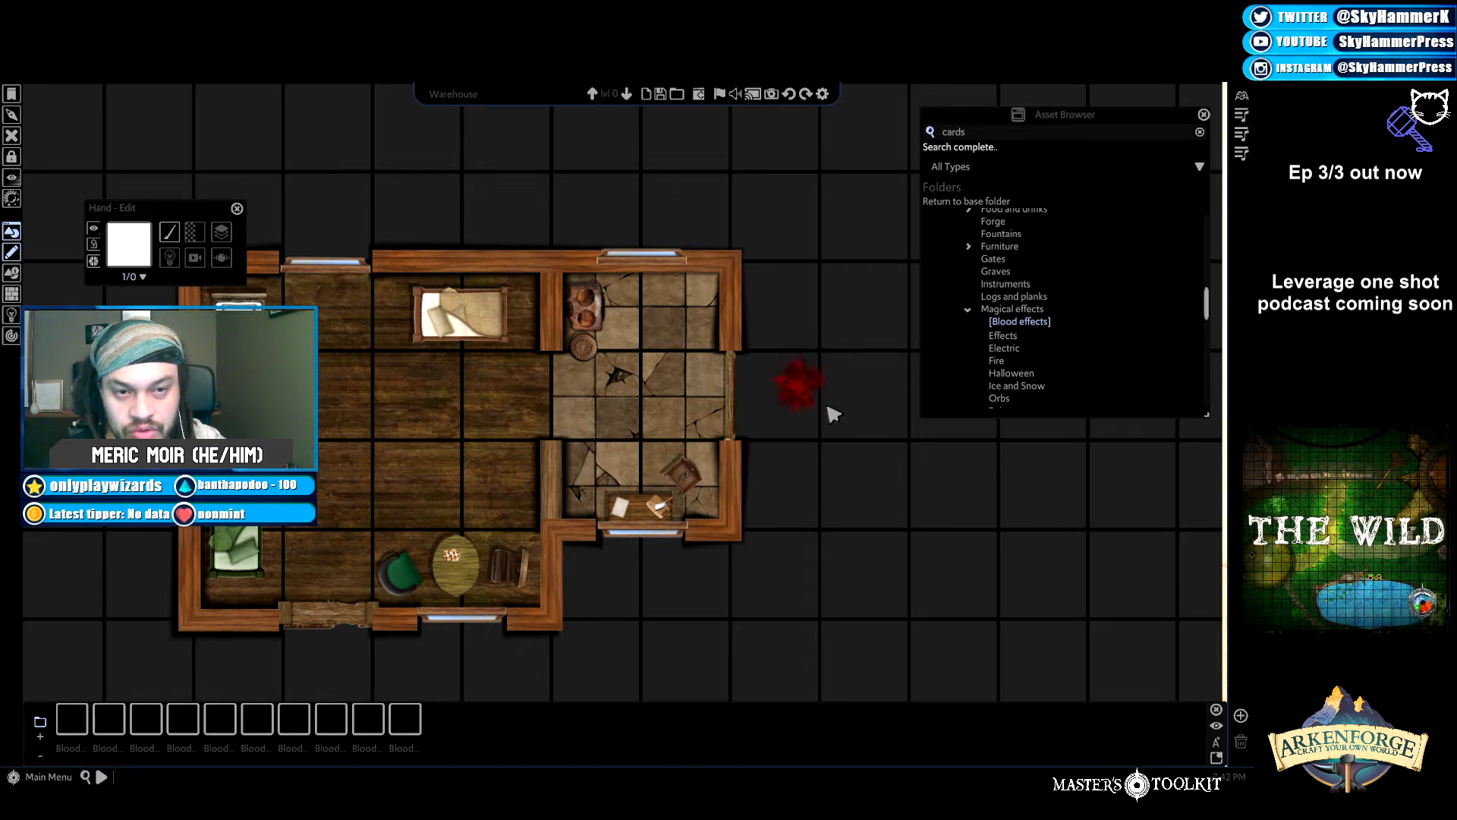
pyautogui.click(803, 397)
pyautogui.press('Delete')
# Try out the pumpkin ghost from the Halloween effects beside the house and in the main room, and remove it.
pyautogui.click(983, 362)
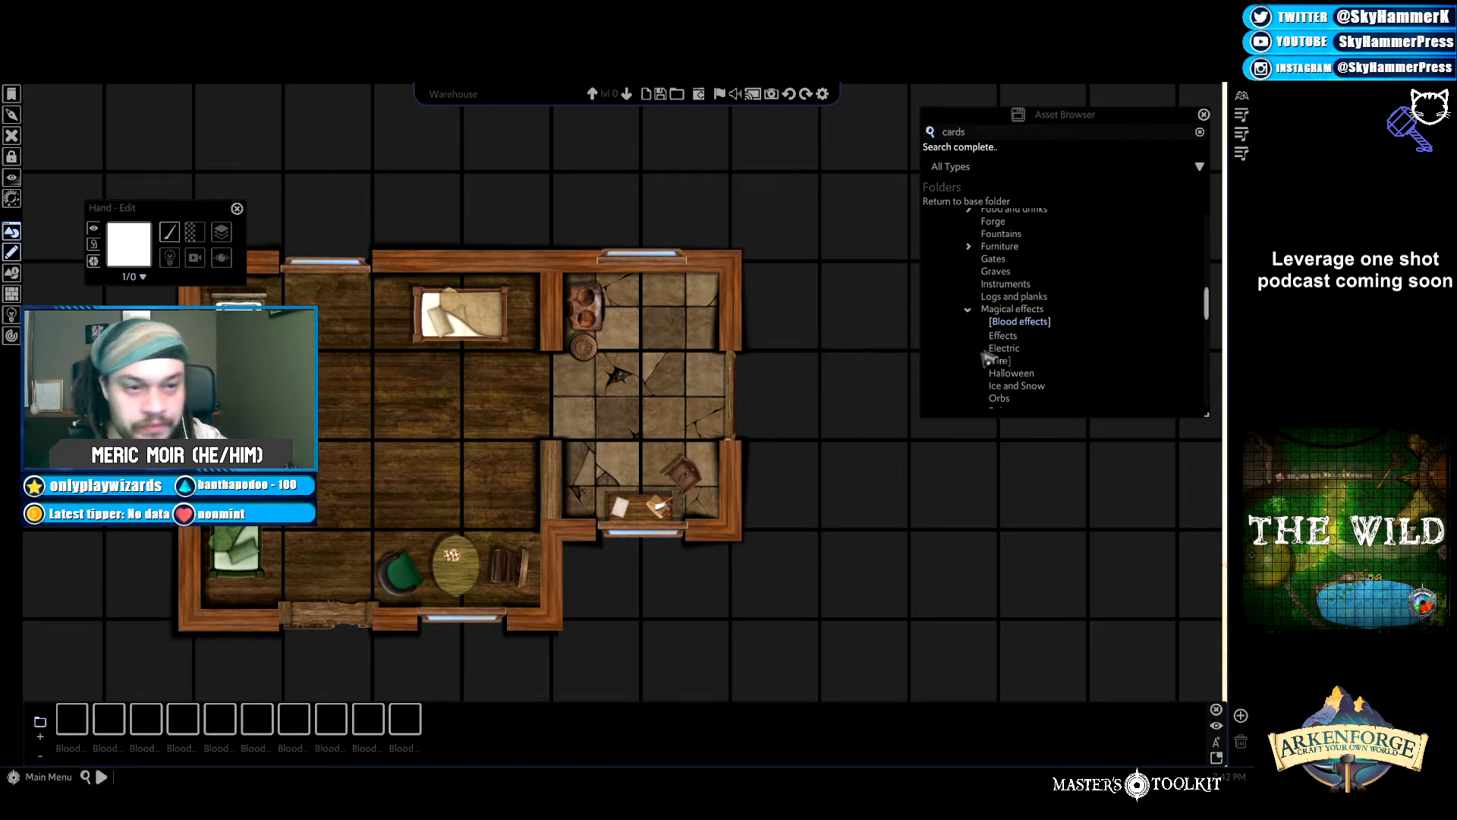
pyautogui.click(1017, 373)
pyautogui.scroll(-1, 1029, 370)
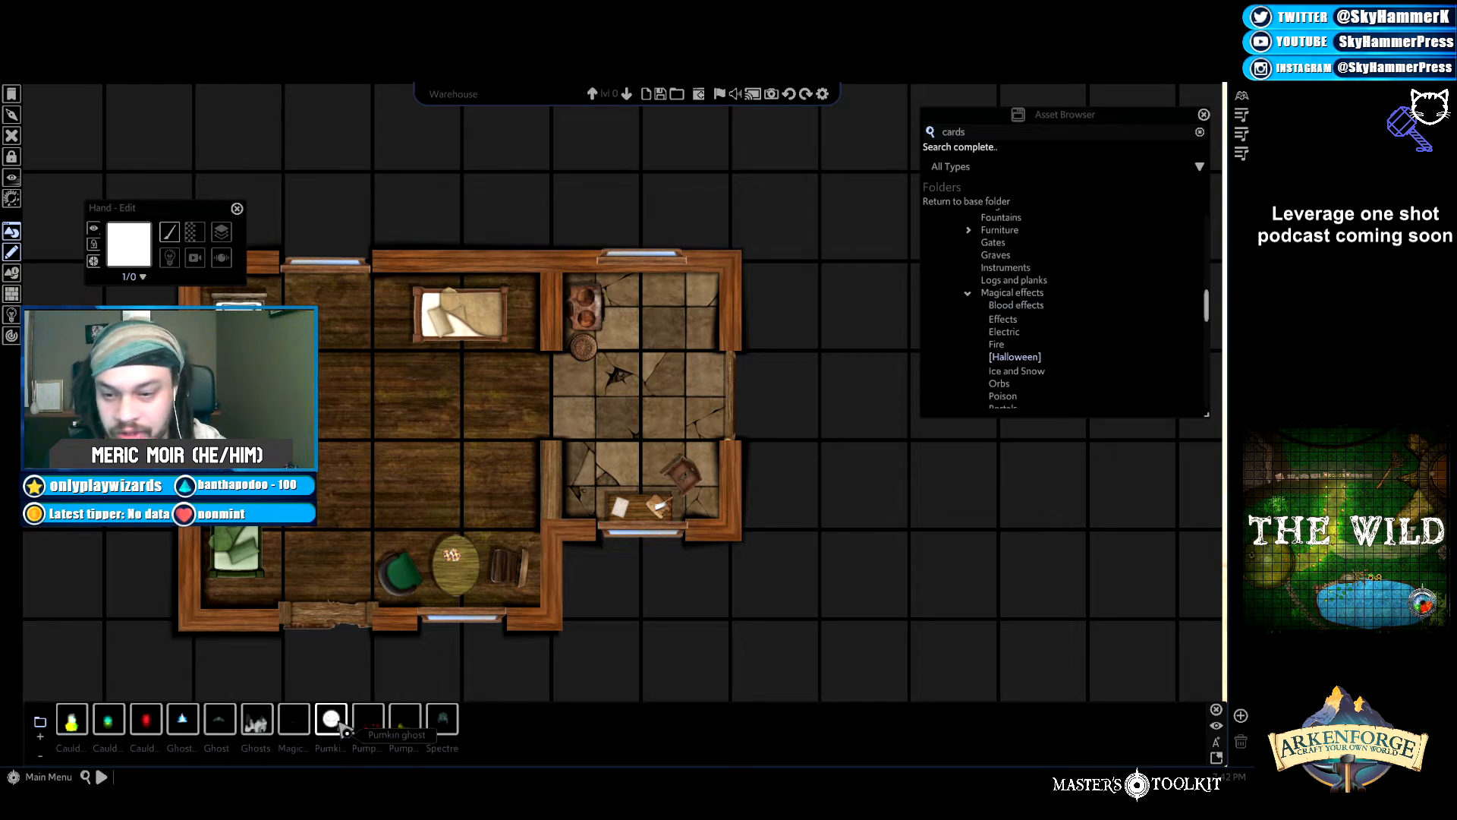
pyautogui.click(331, 718)
pyautogui.click(803, 380)
pyautogui.rightClick(952, 482)
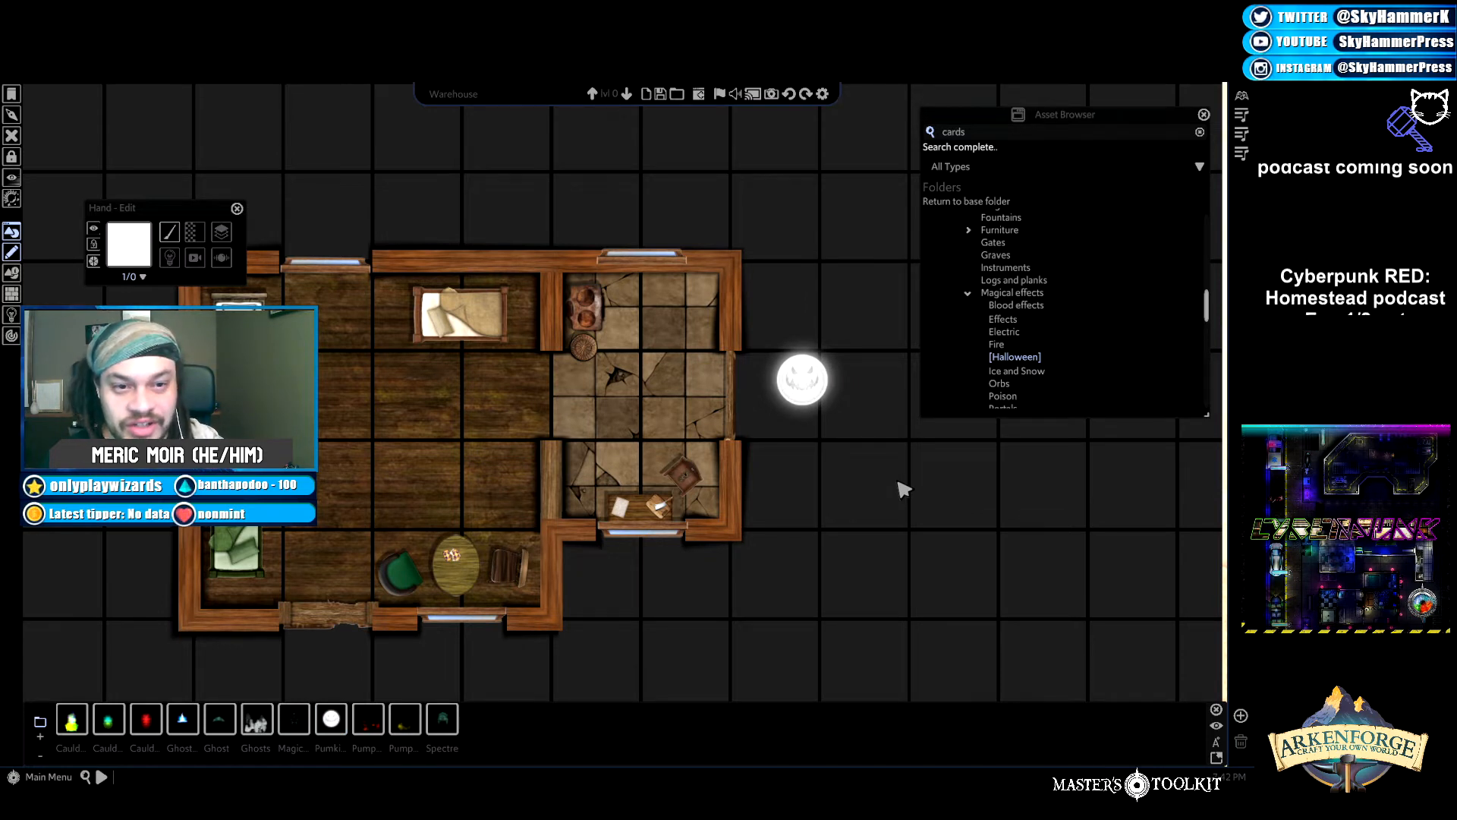
pyautogui.moveTo(820, 388); pyautogui.dragTo(459, 454)
pyautogui.moveTo(408, 390); pyautogui.dragTo(854, 409)
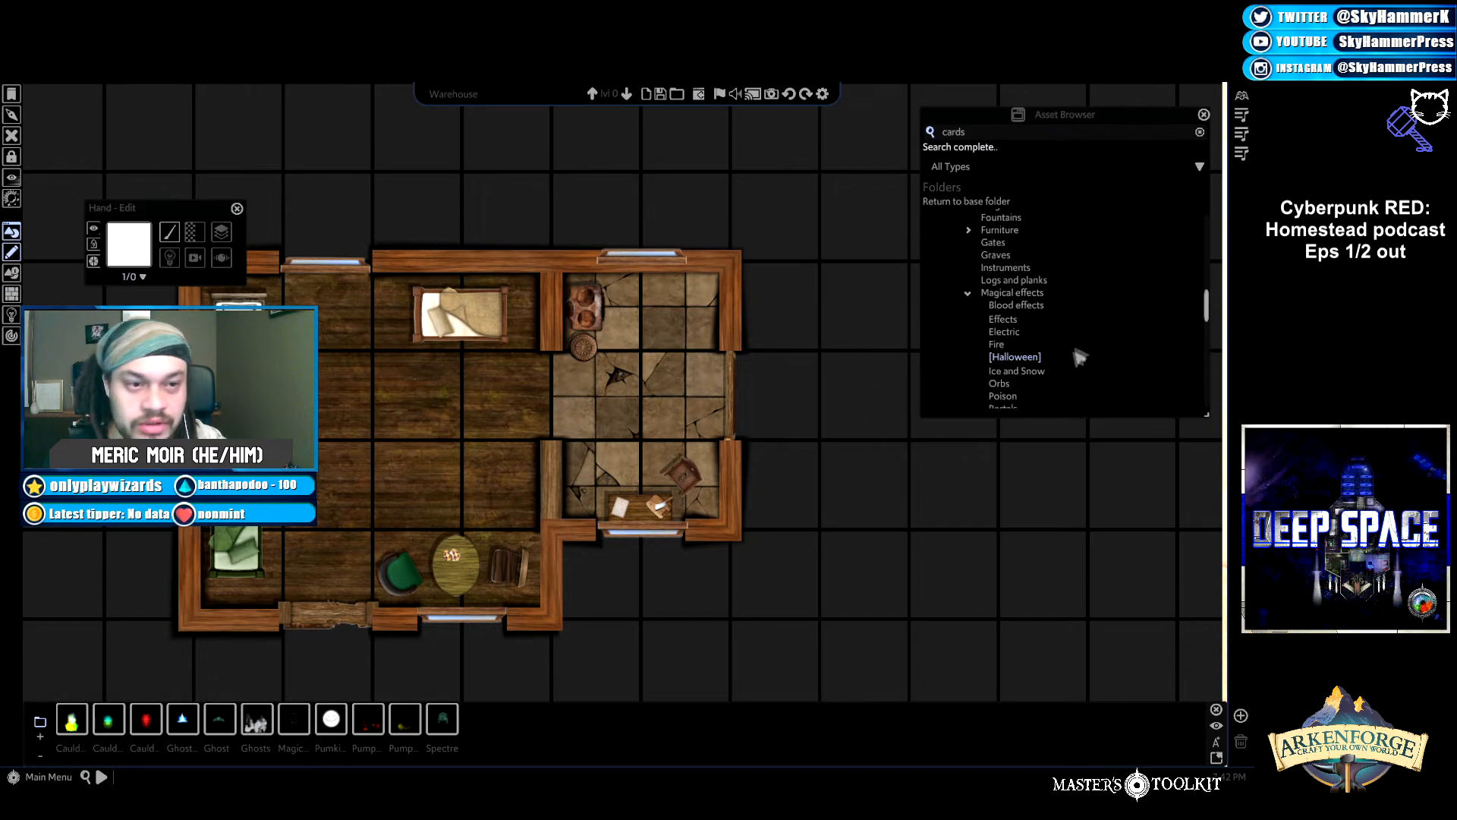
# Collapse the Magical effects folder, browse the remaining asset folders and open the Shelves folder under Furniture.
pyautogui.scroll(-2, 1077, 363)
pyautogui.scroll(2, 1072, 349)
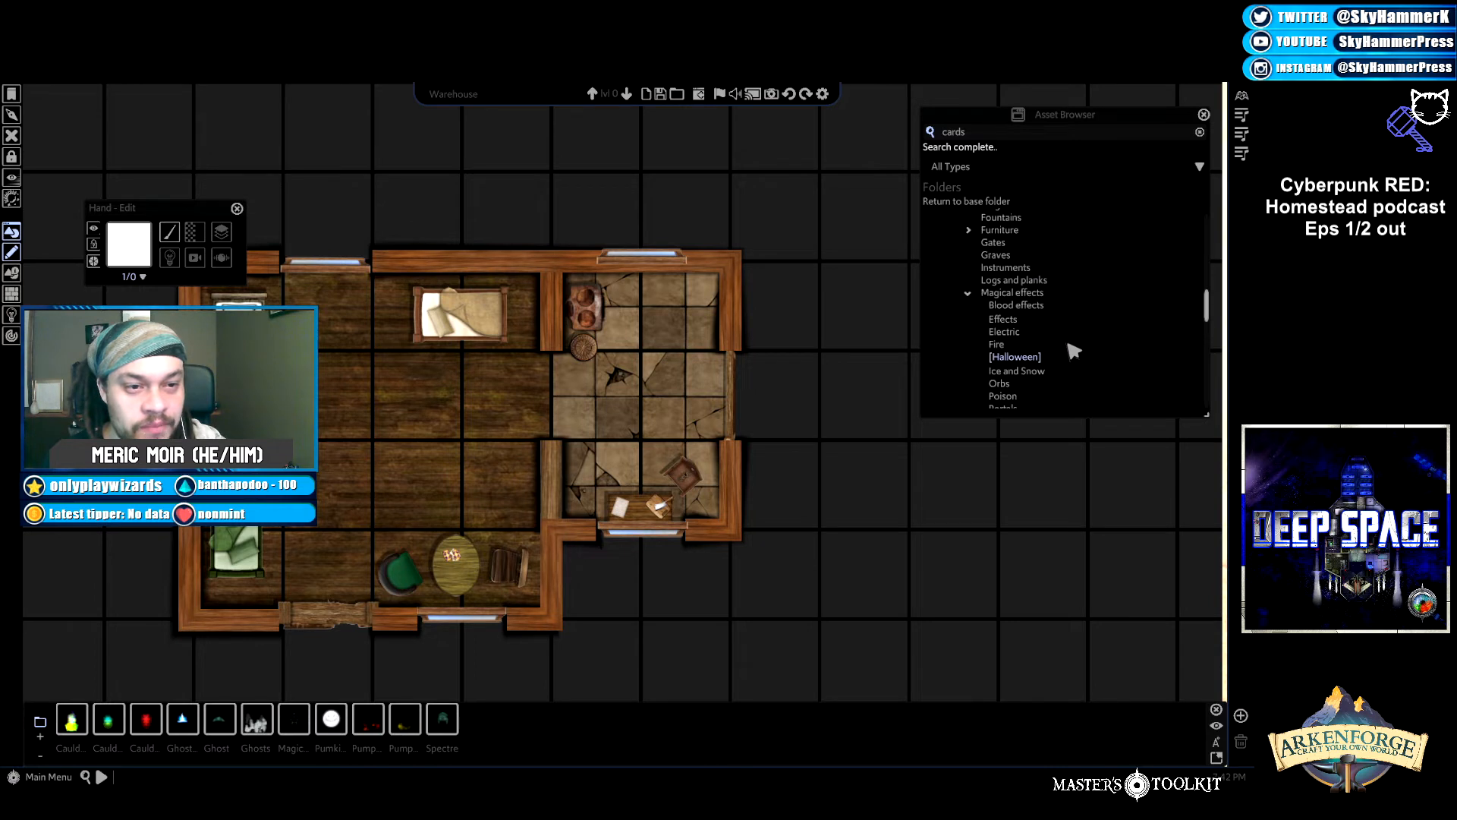
pyautogui.click(1012, 293)
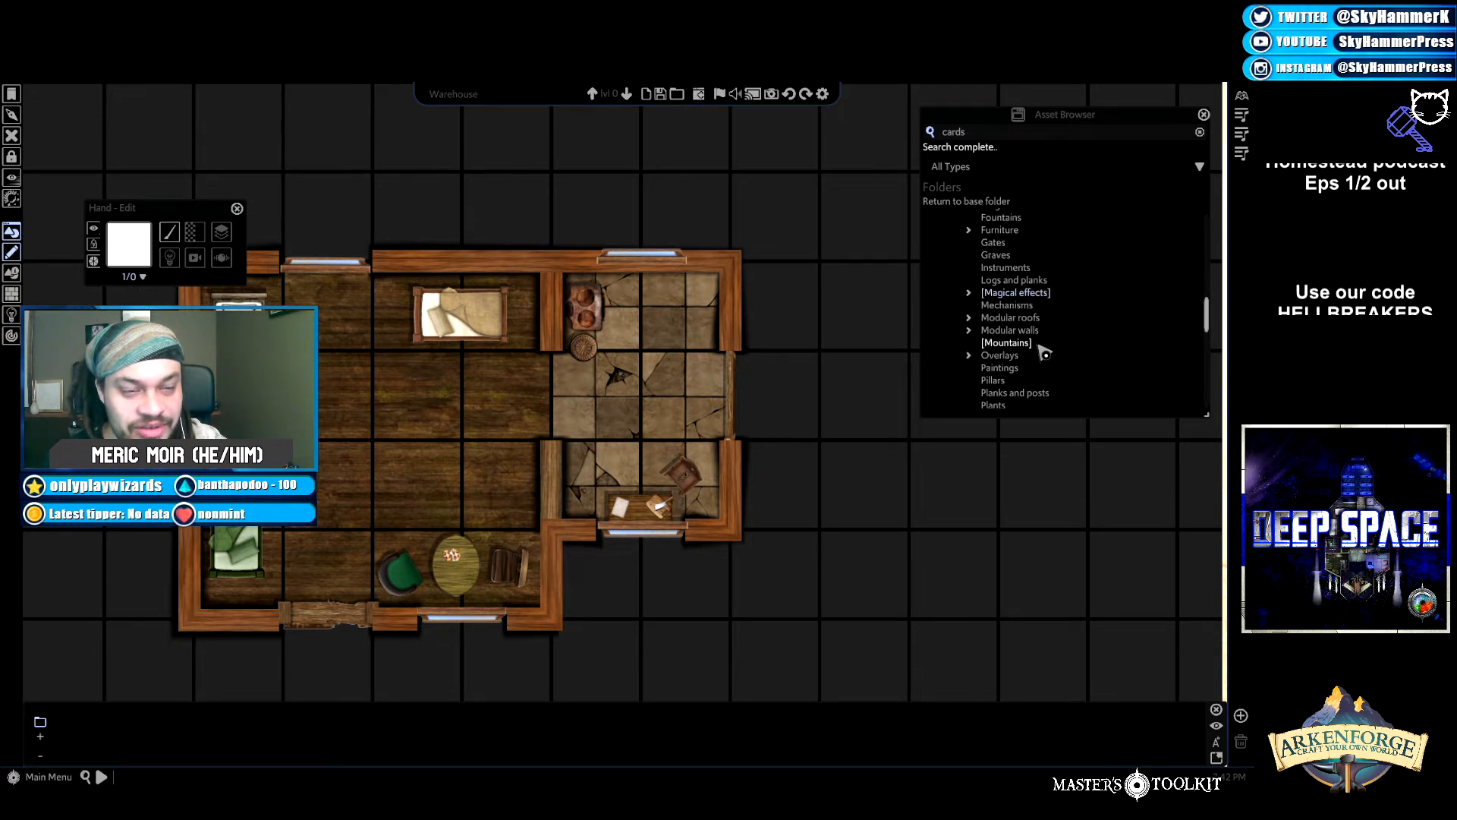
pyautogui.scroll(-3, 1045, 353)
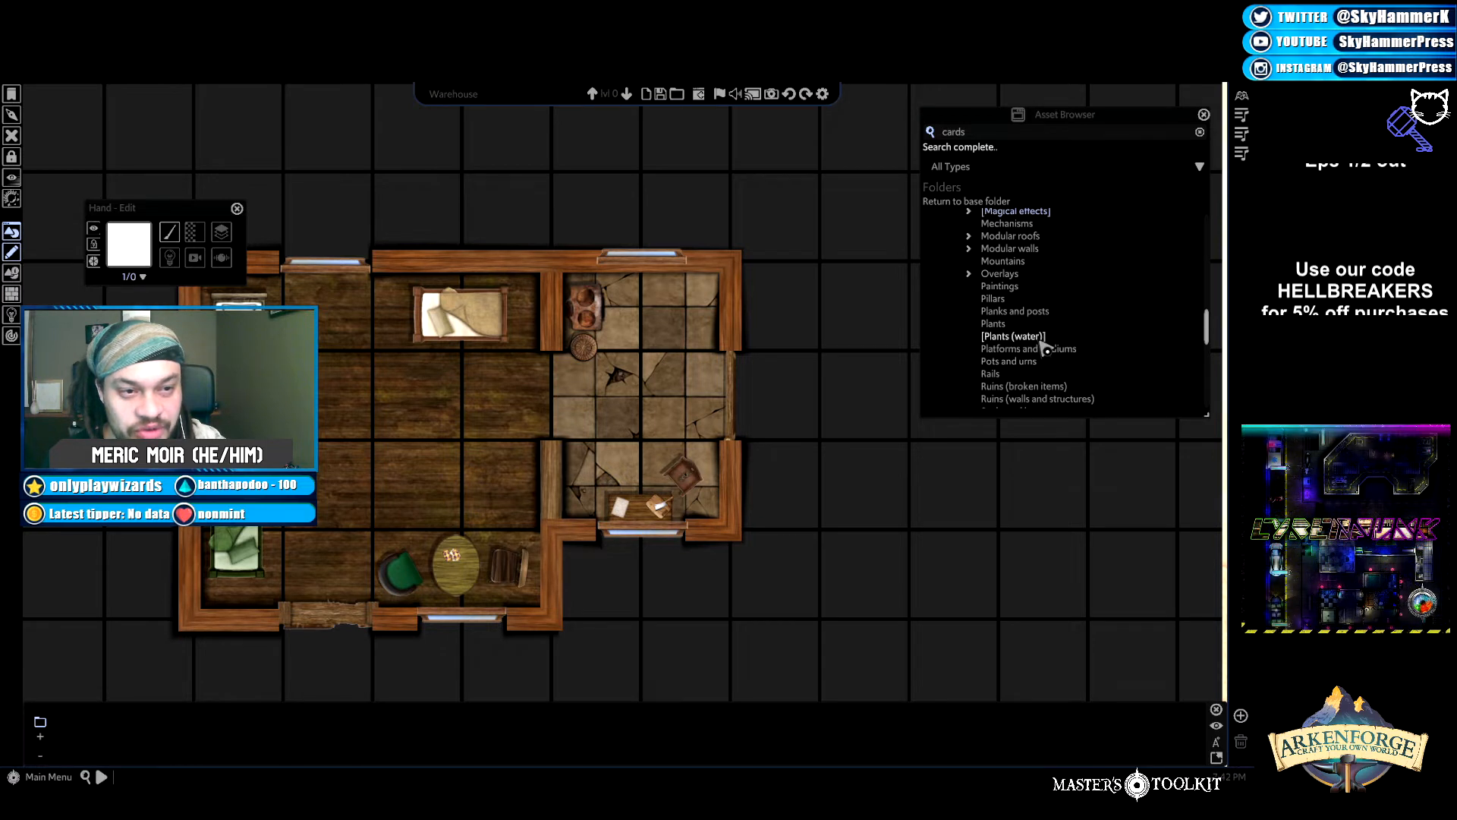
pyautogui.scroll(-2, 1046, 350)
pyautogui.scroll(-2, 1044, 356)
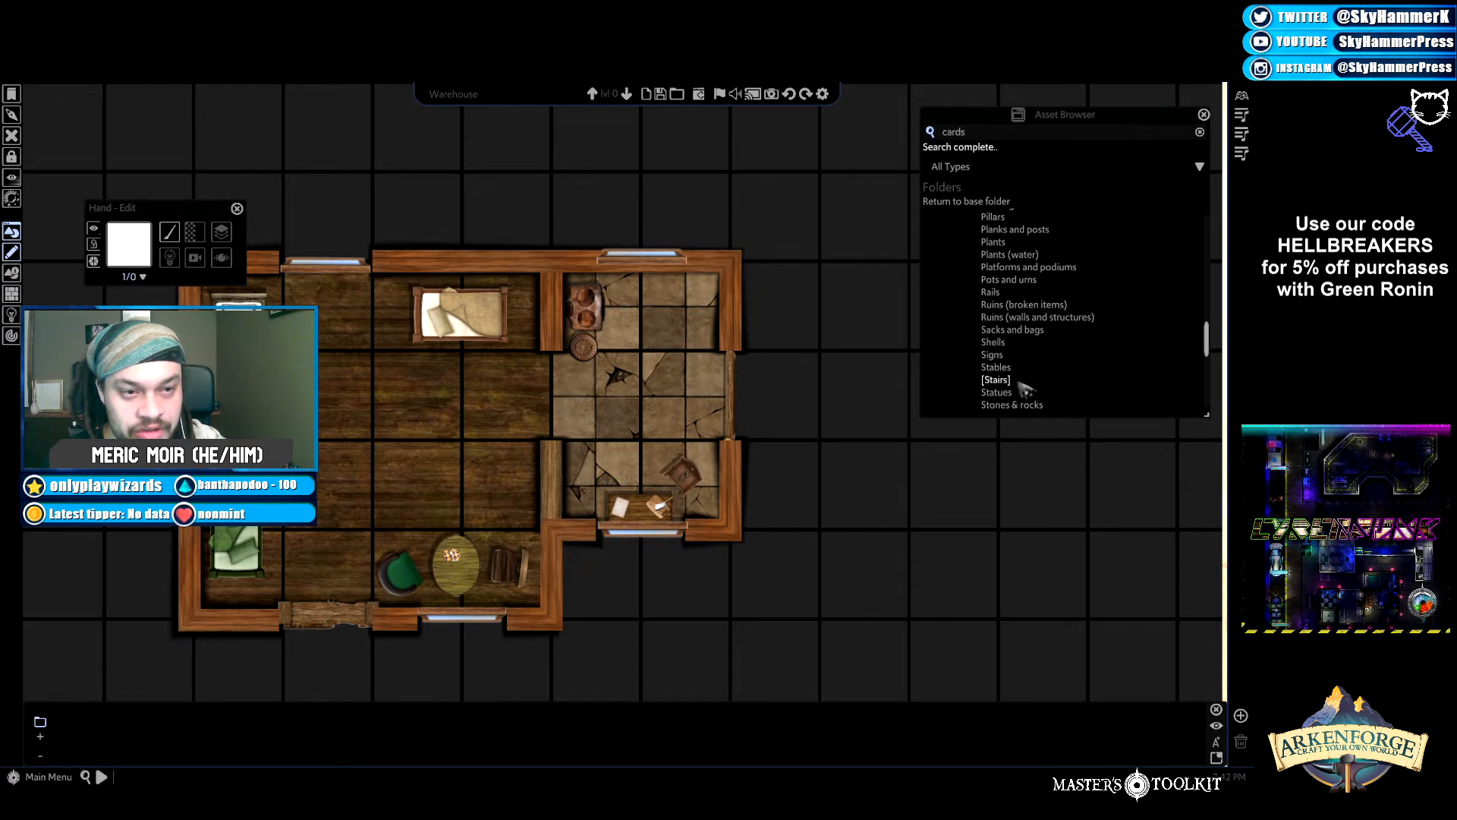
pyautogui.scroll(-1, 1036, 389)
pyautogui.scroll(-1, 1046, 348)
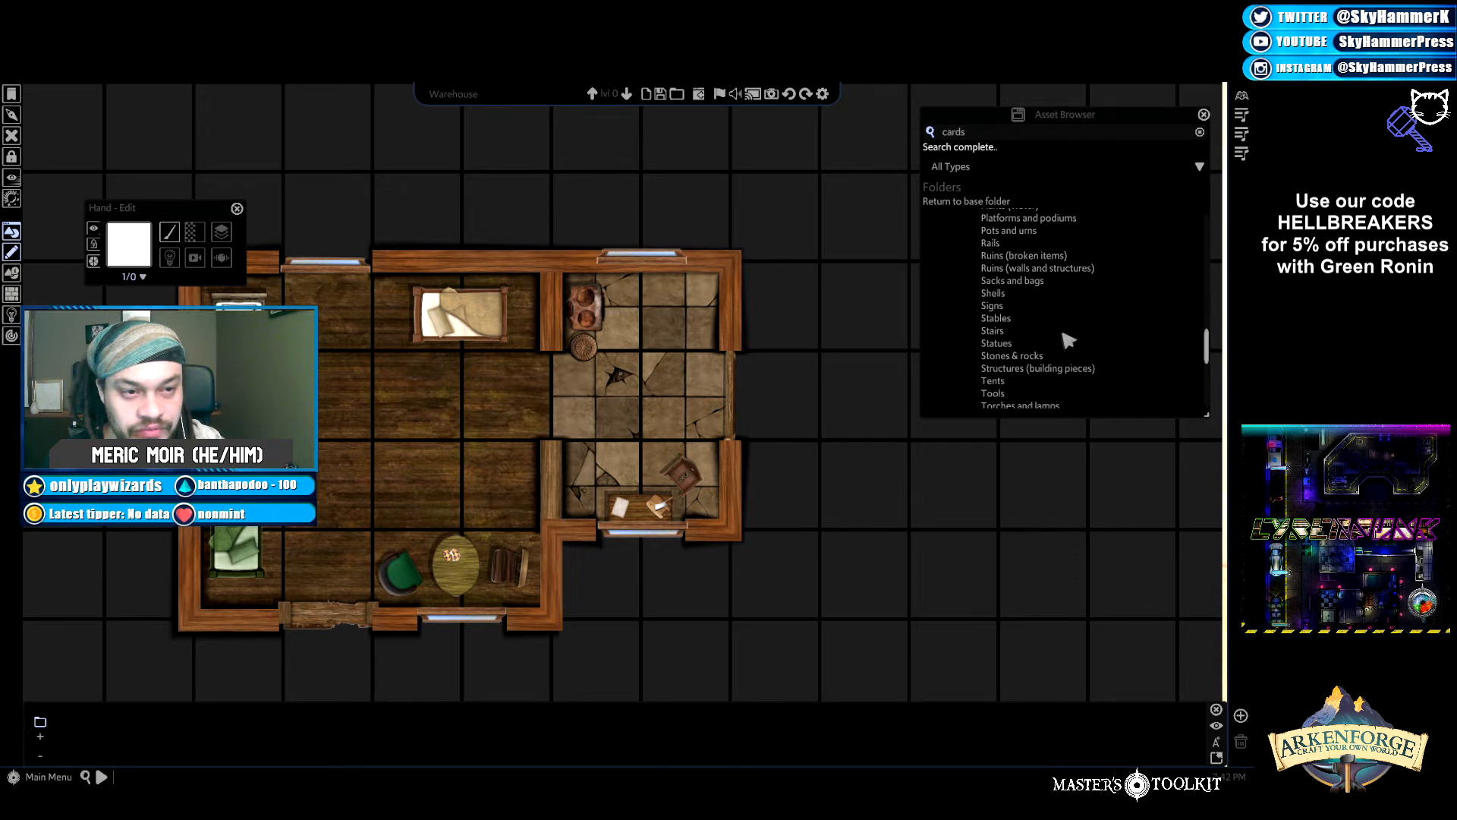
pyautogui.scroll(-2, 1082, 334)
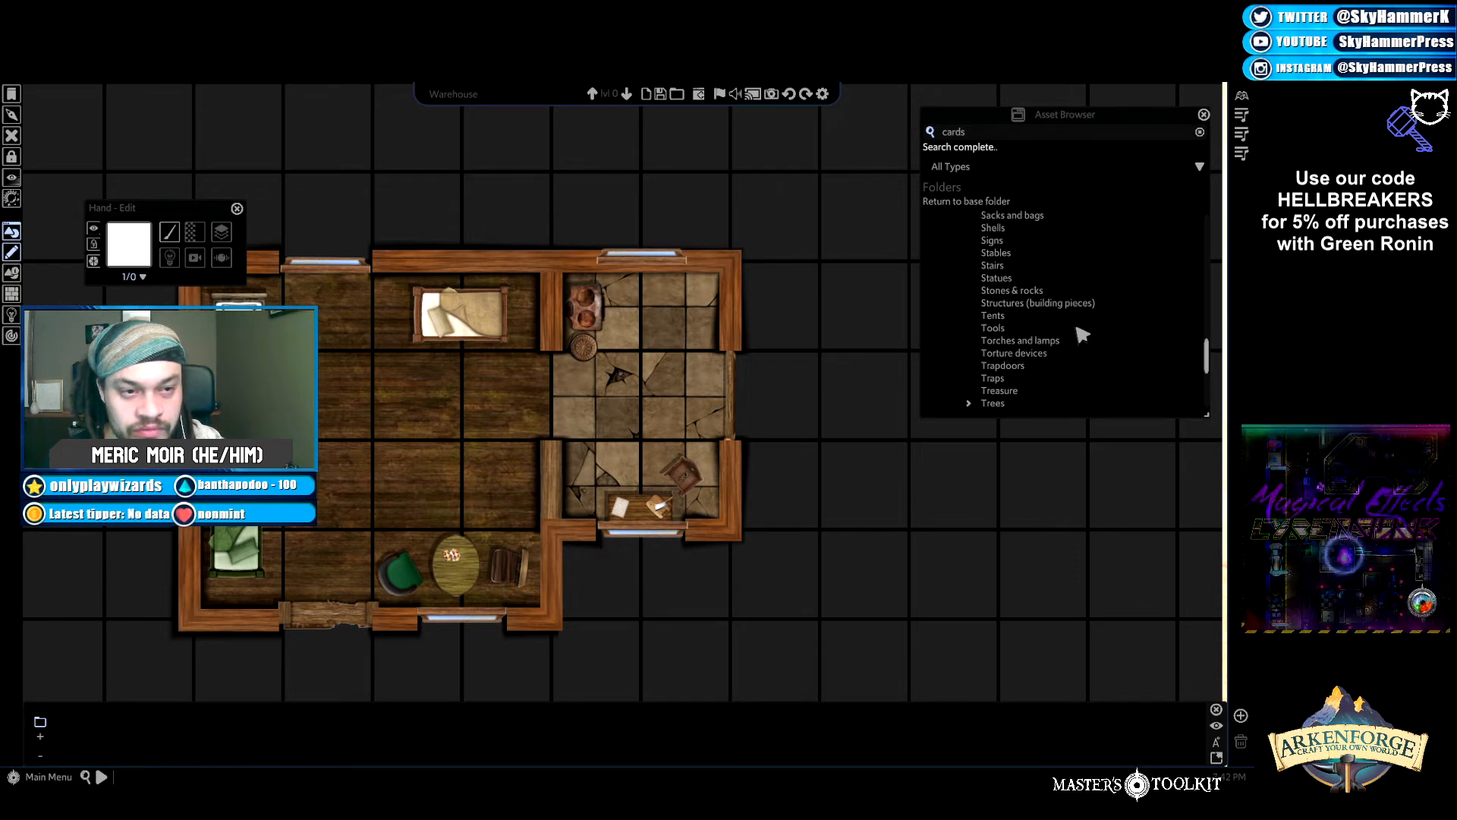
pyautogui.scroll(10, 1081, 334)
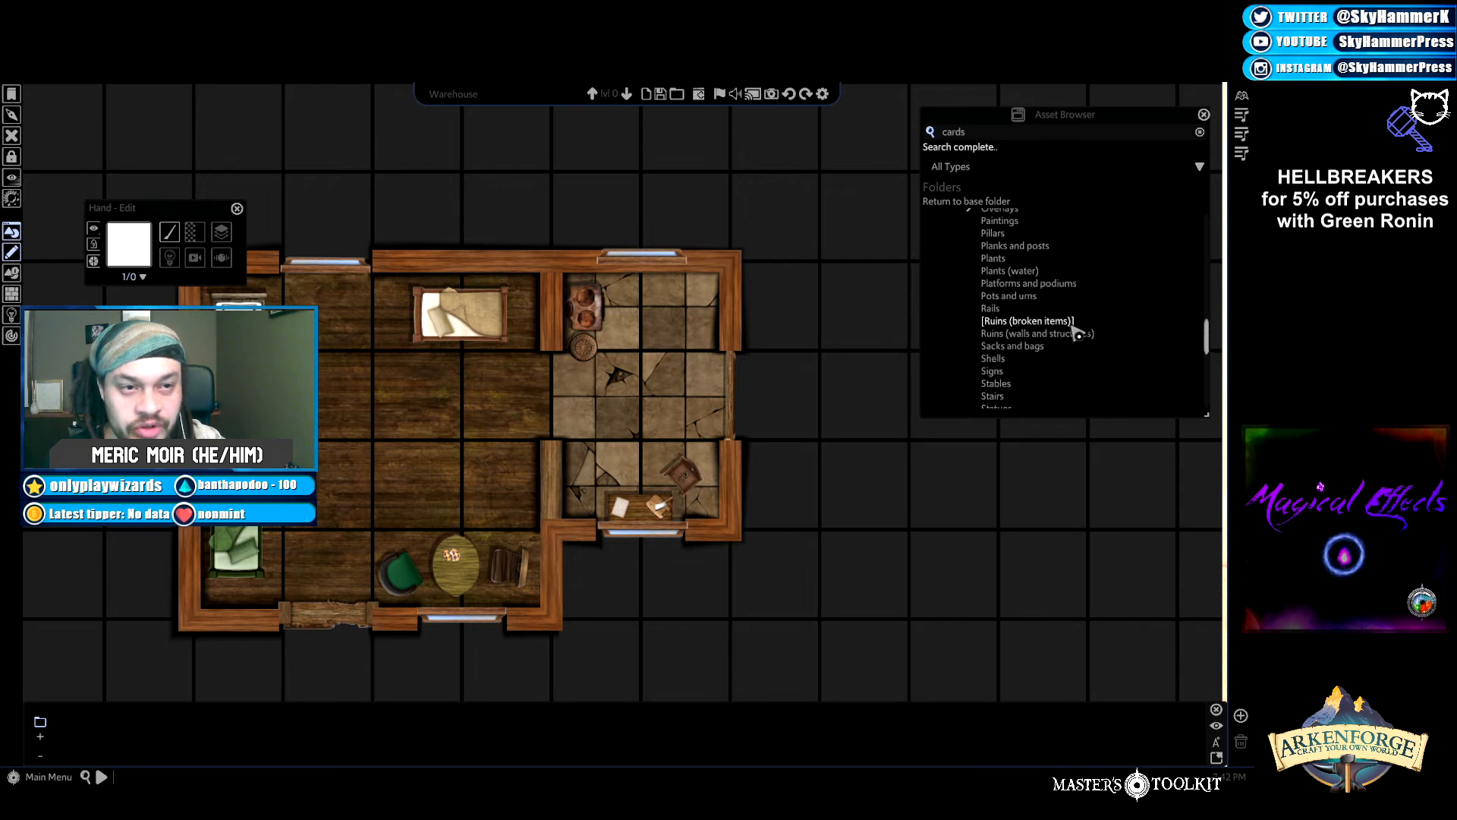
pyautogui.click(979, 297)
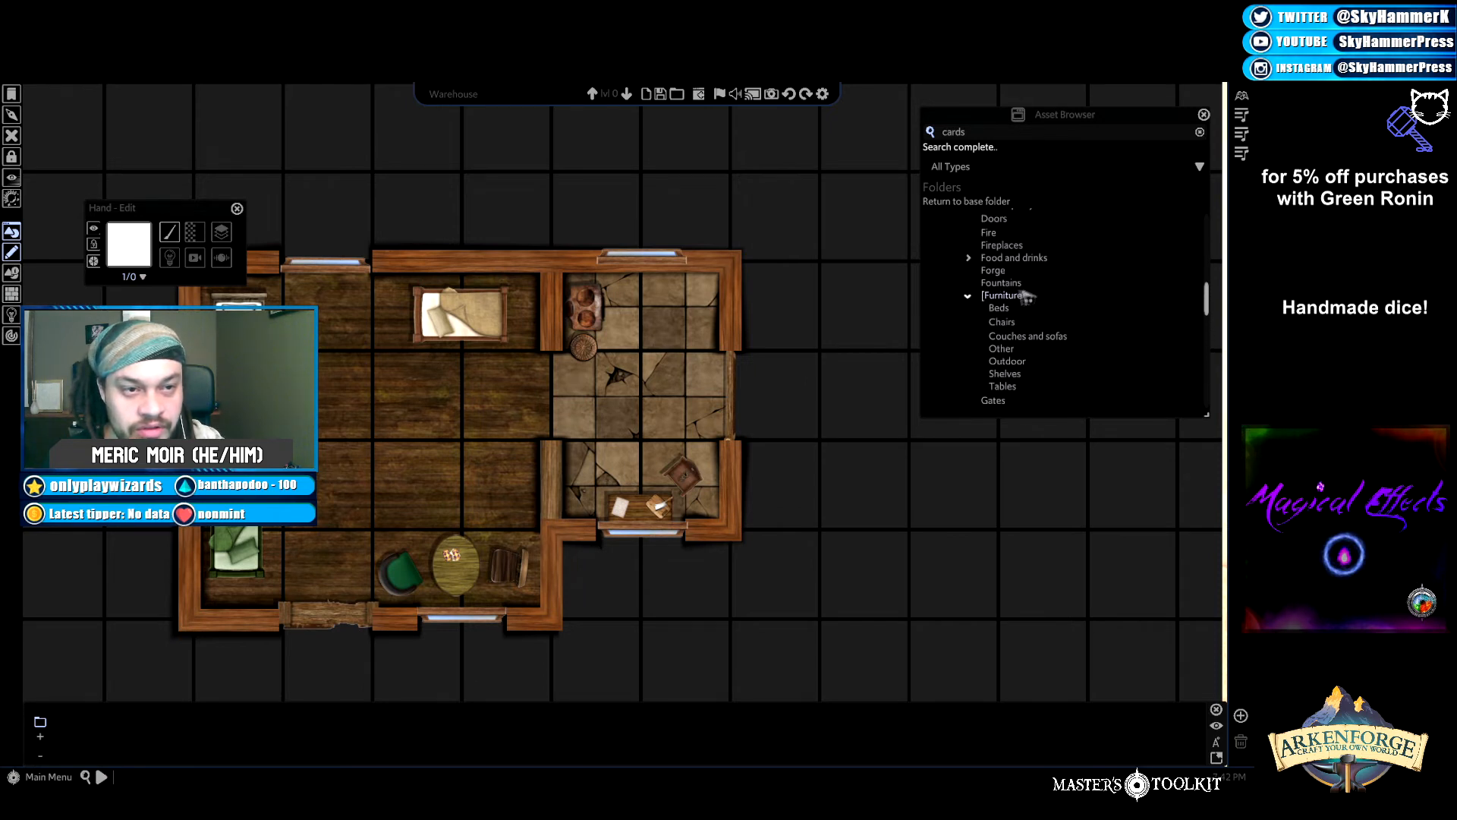
pyautogui.click(1021, 372)
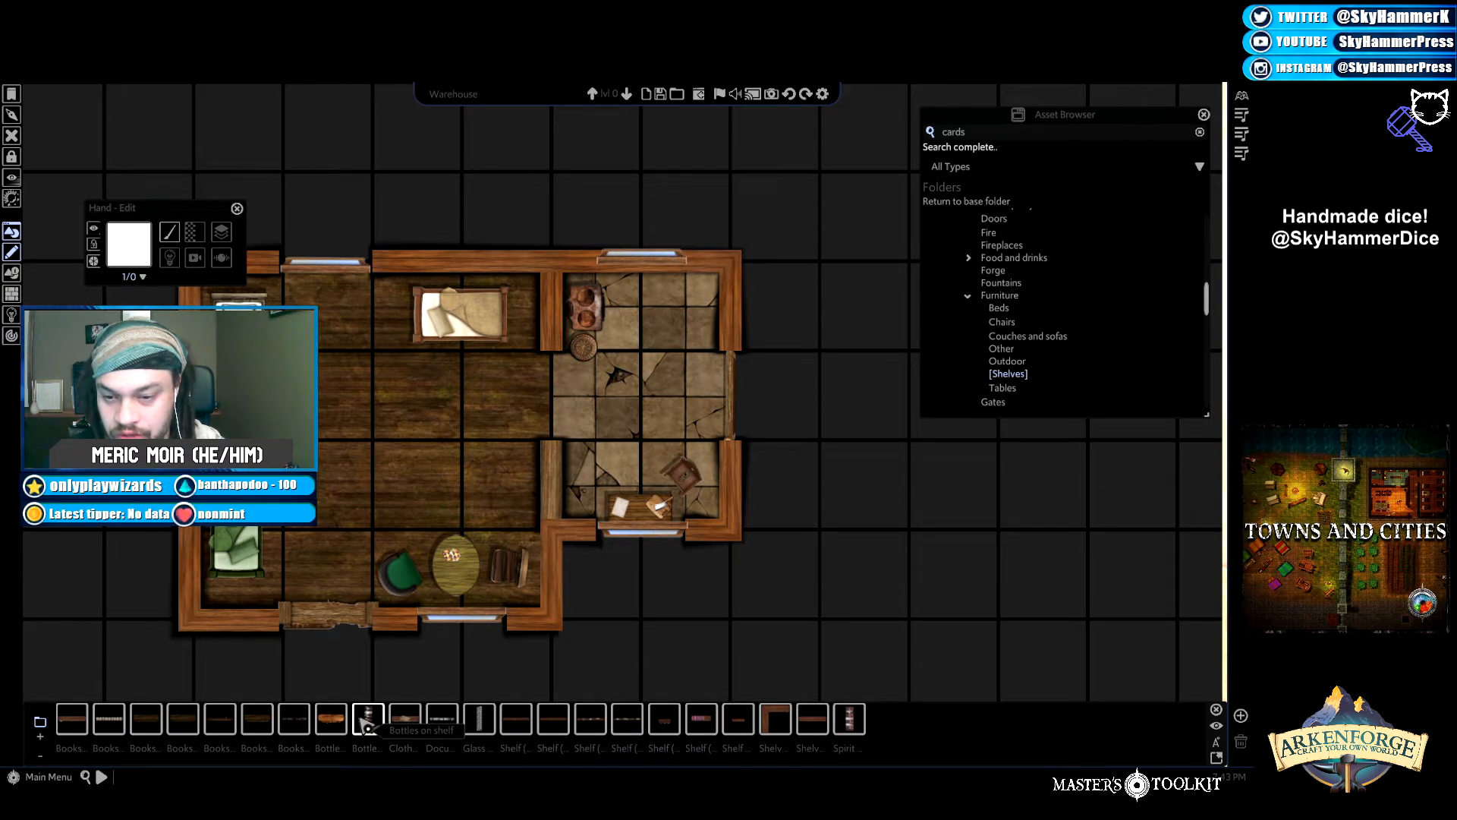
pyautogui.click(367, 722)
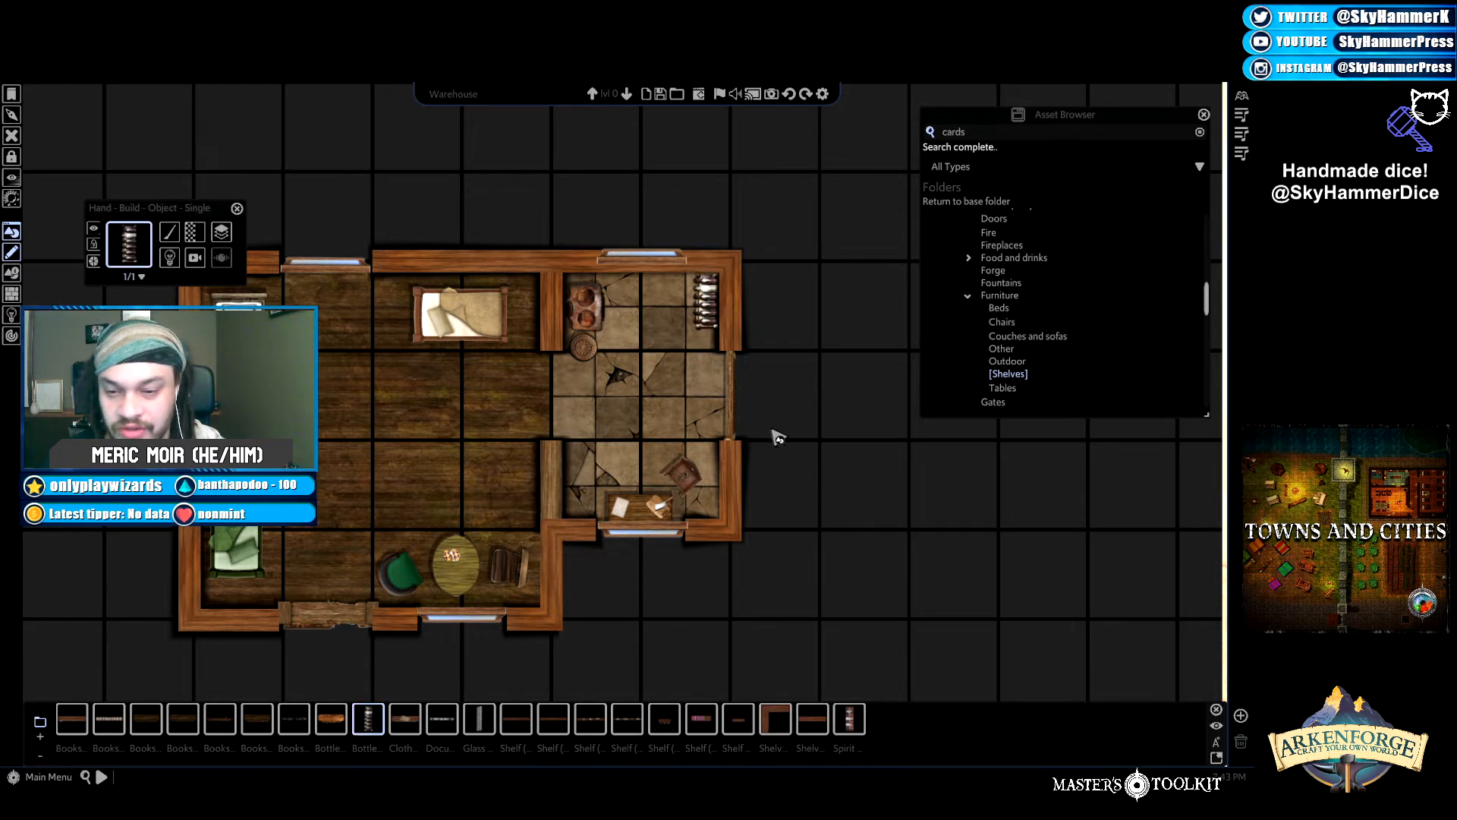
pyautogui.rightClick(337, 728)
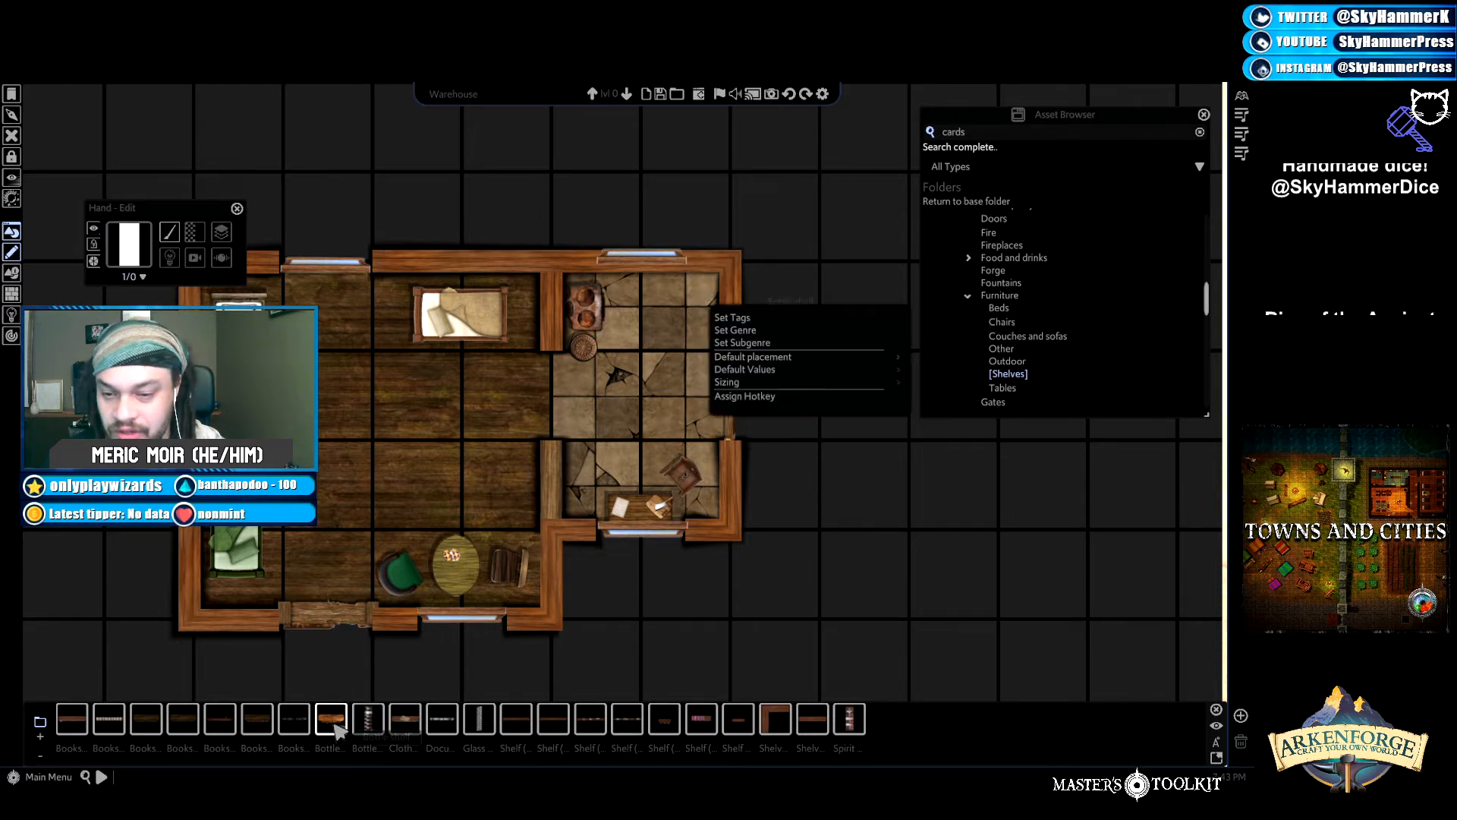
pyautogui.click(822, 494)
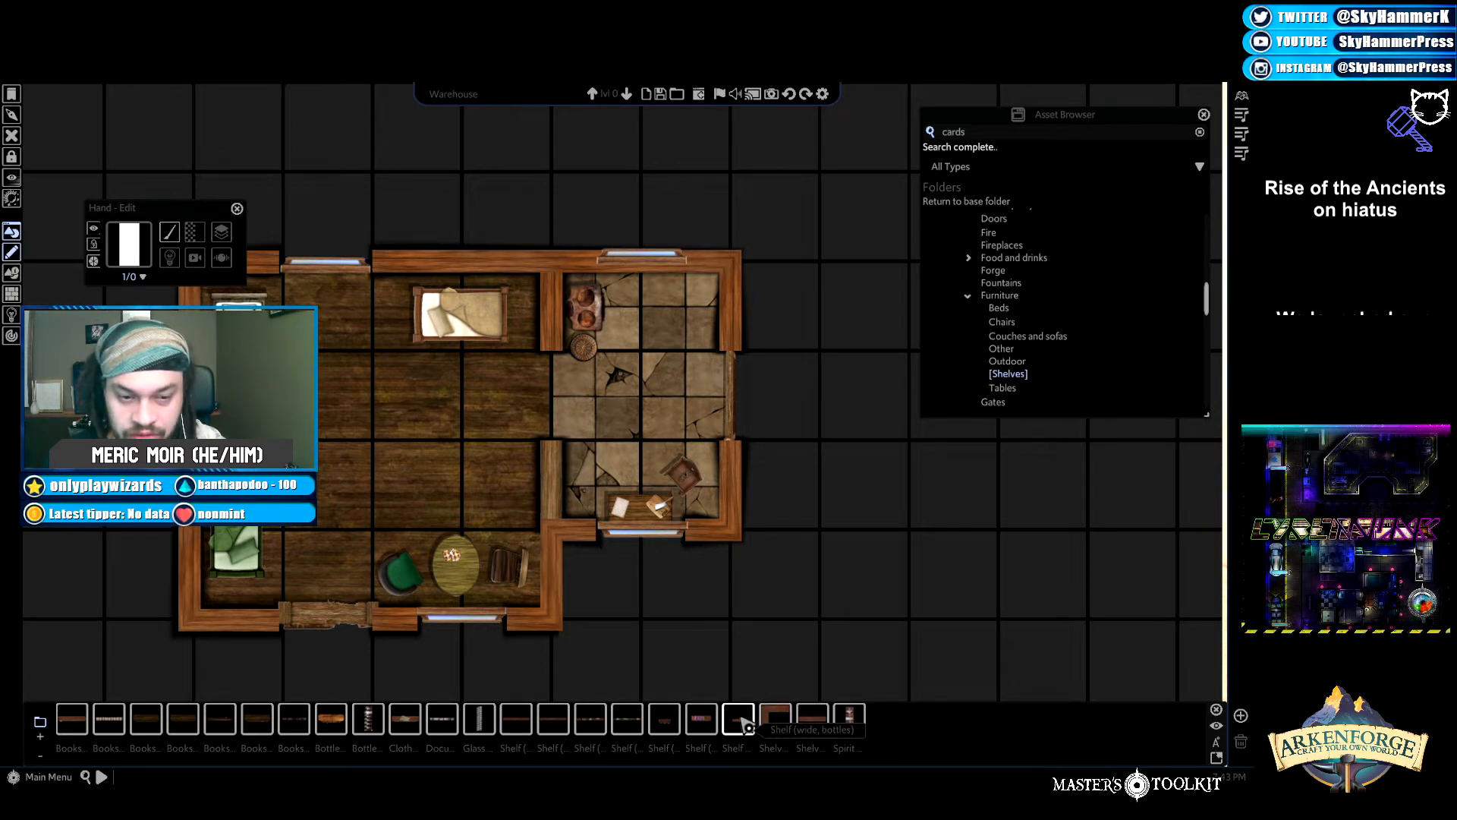
# Place the plain reddish-brown wooden shelf on the empty grid east of the kitchen and rotate it to stand vertically.
pyautogui.click(822, 729)
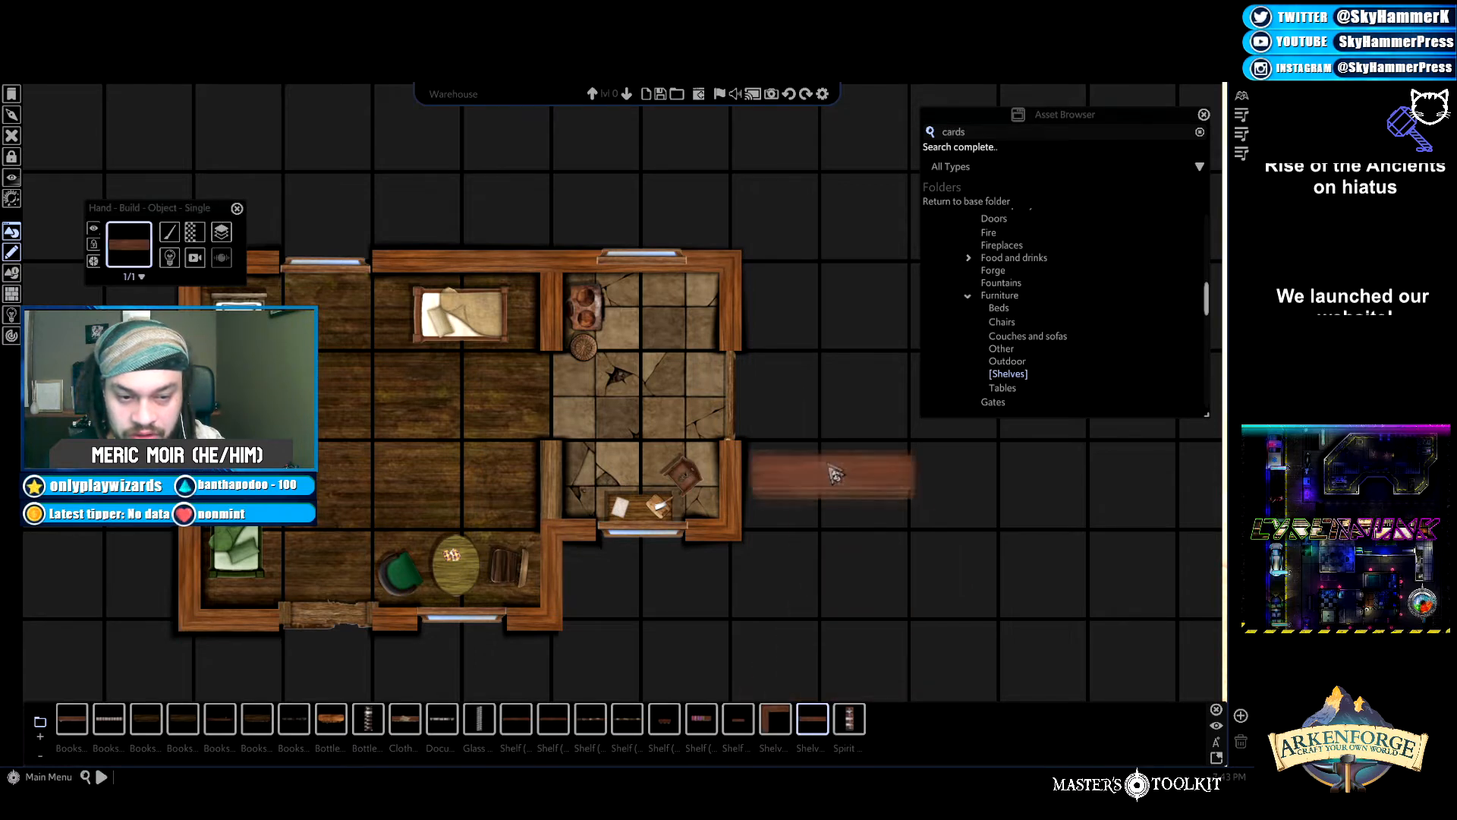
pyautogui.click(838, 365)
pyautogui.rightClick(816, 440)
pyautogui.click(760, 361)
pyautogui.moveTo(771, 325); pyautogui.dragTo(790, 391)
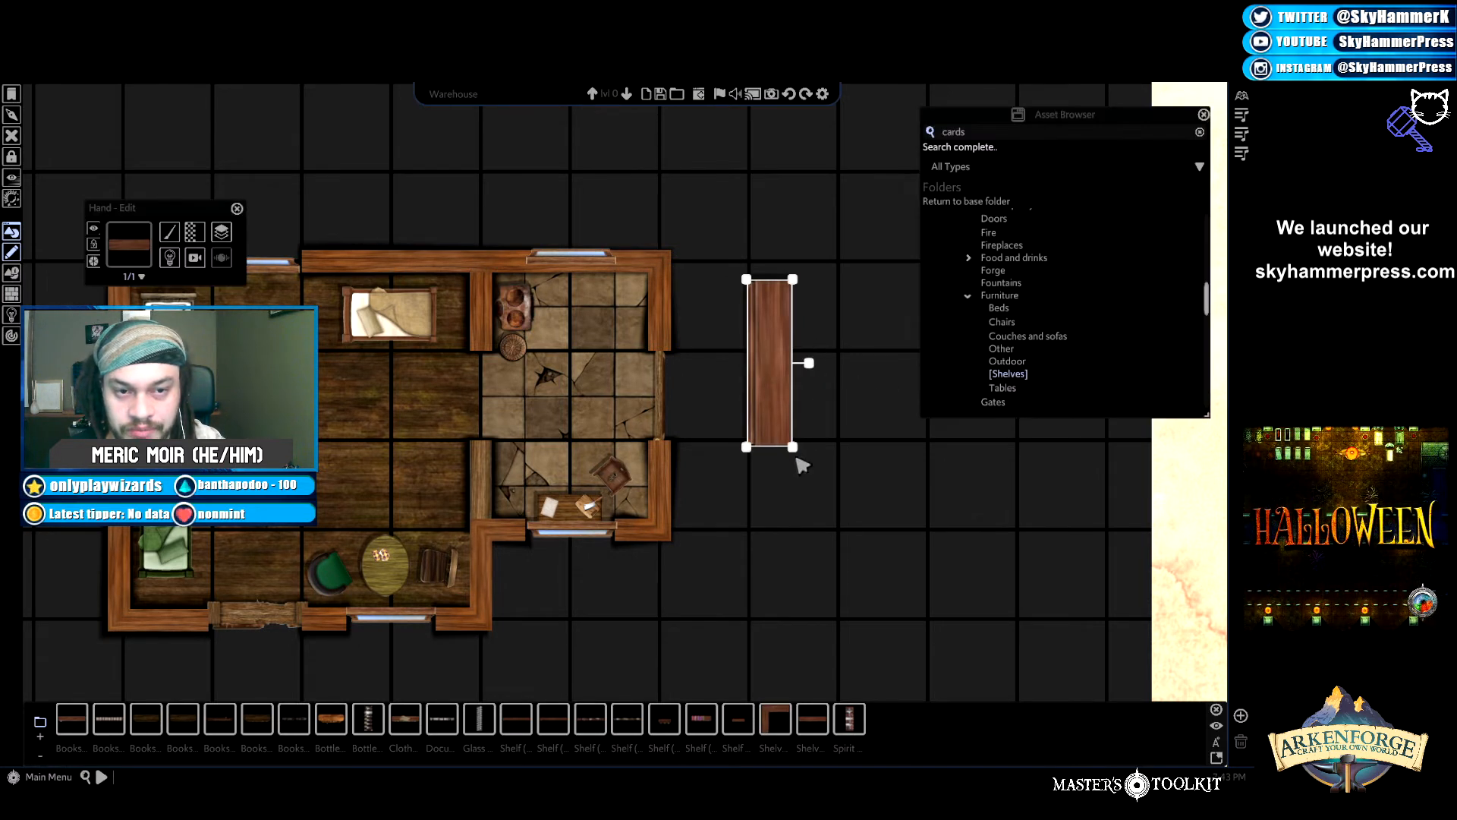
# Shrink the wooden shelf and fit it against the kitchen's east wall in the upper corner.
pyautogui.moveTo(792, 447); pyautogui.dragTo(648, 339)
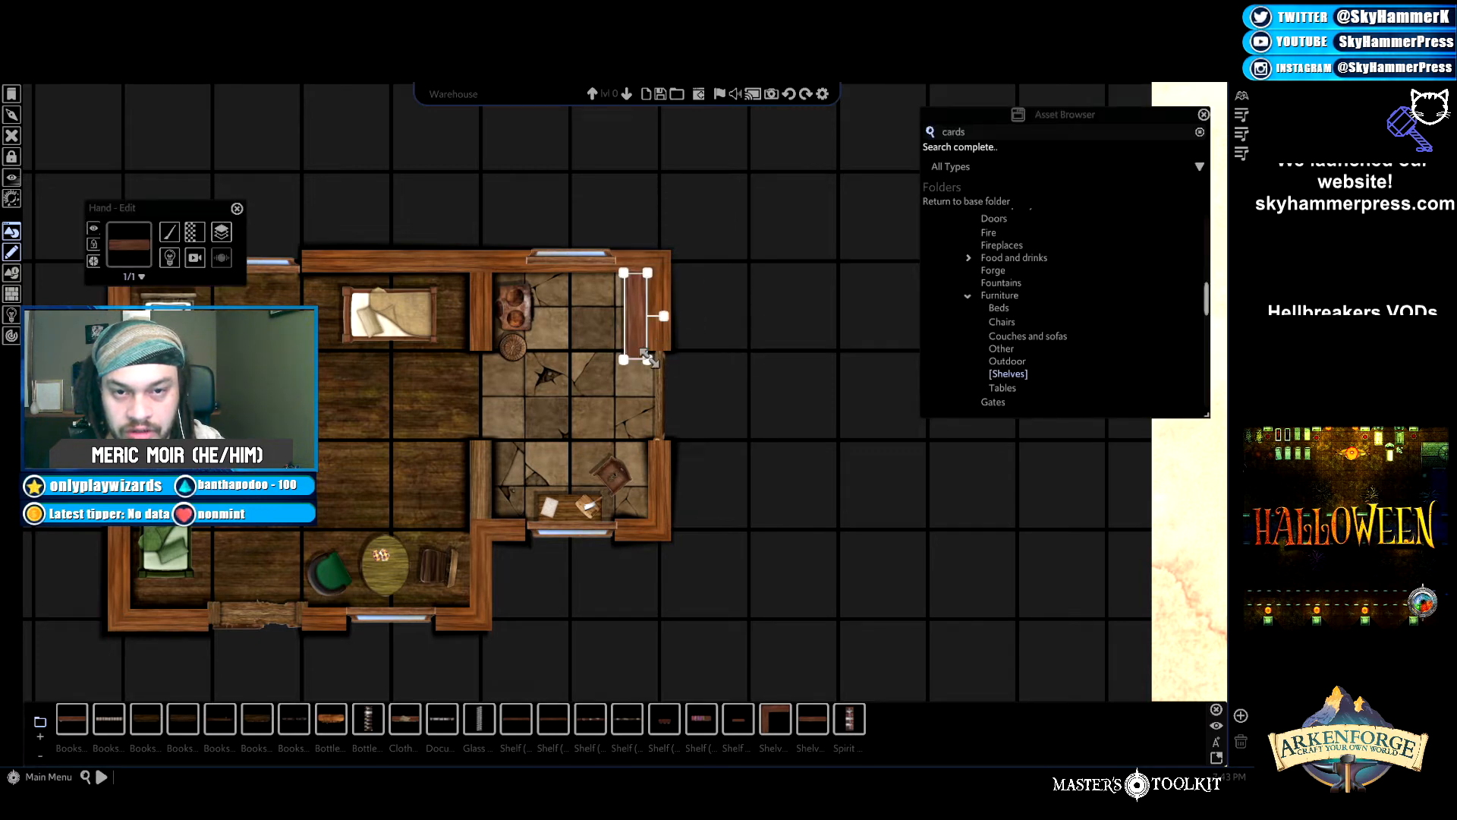
pyautogui.moveTo(624, 359); pyautogui.dragTo(627, 349)
pyautogui.click(841, 383)
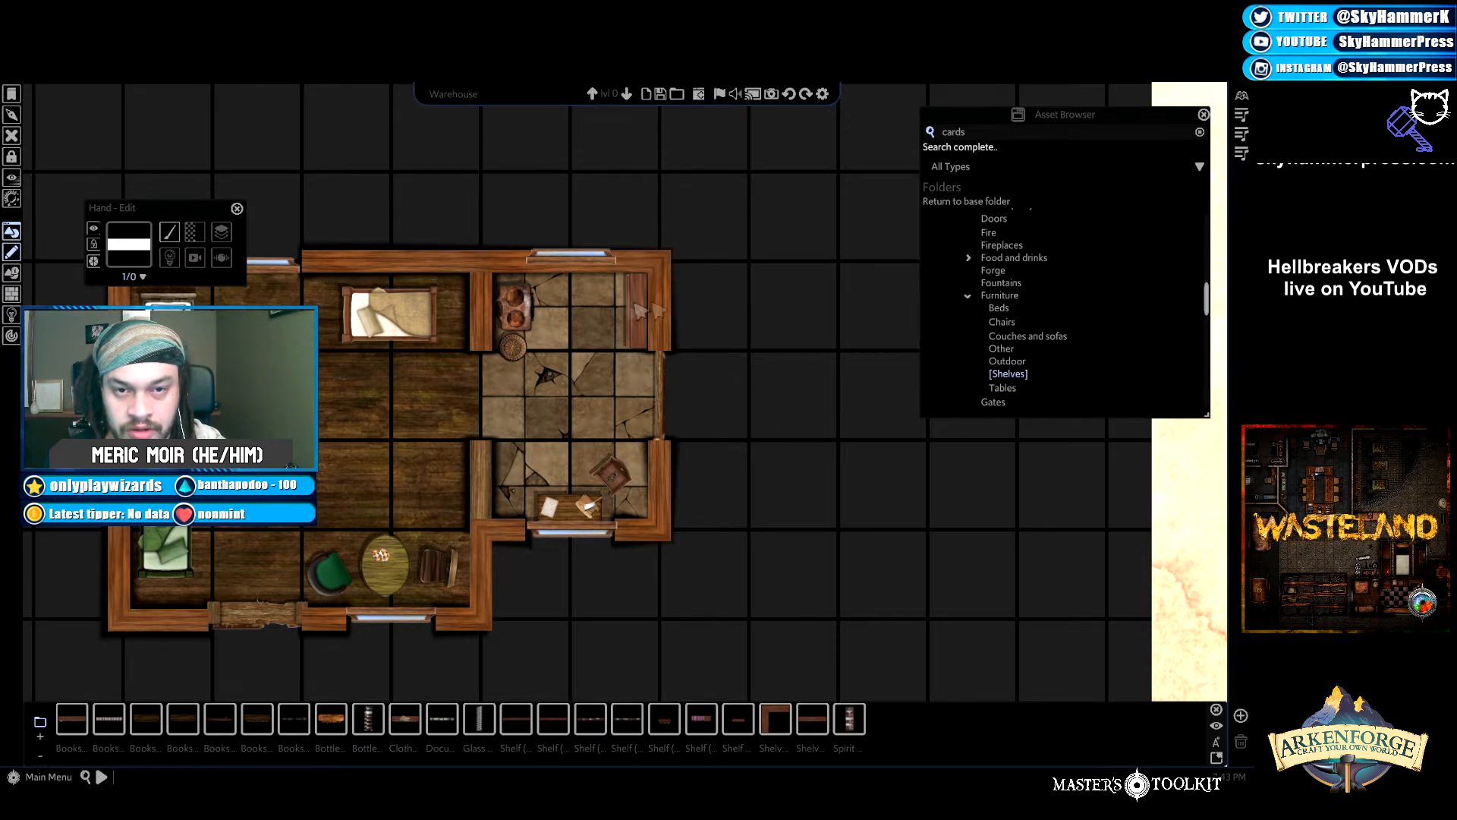
# Browse the asset folders and open the Carpets and rugs folder.
pyautogui.press('a')
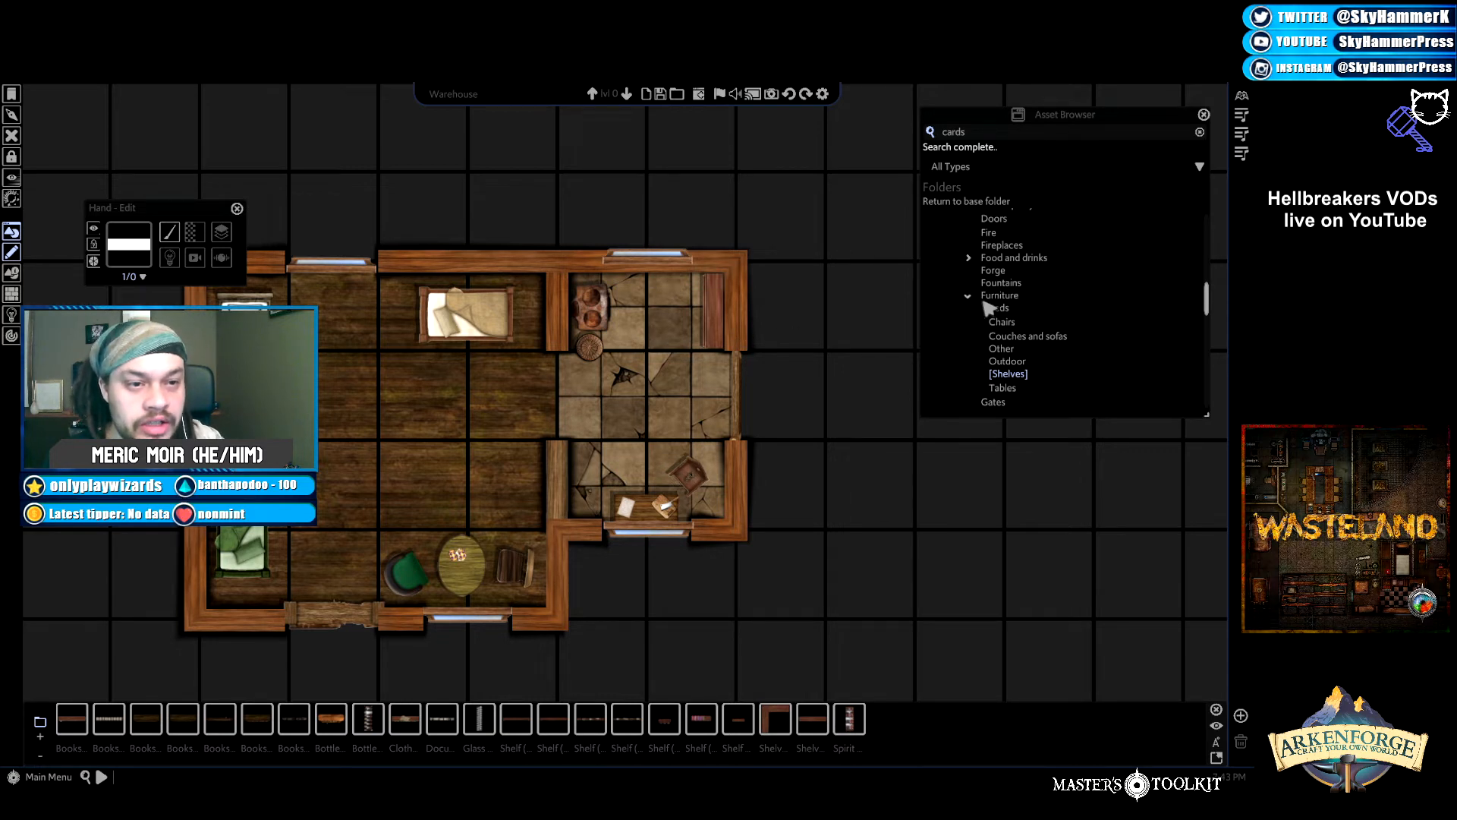
pyautogui.scroll(-1, 1017, 371)
pyautogui.scroll(-3, 1017, 371)
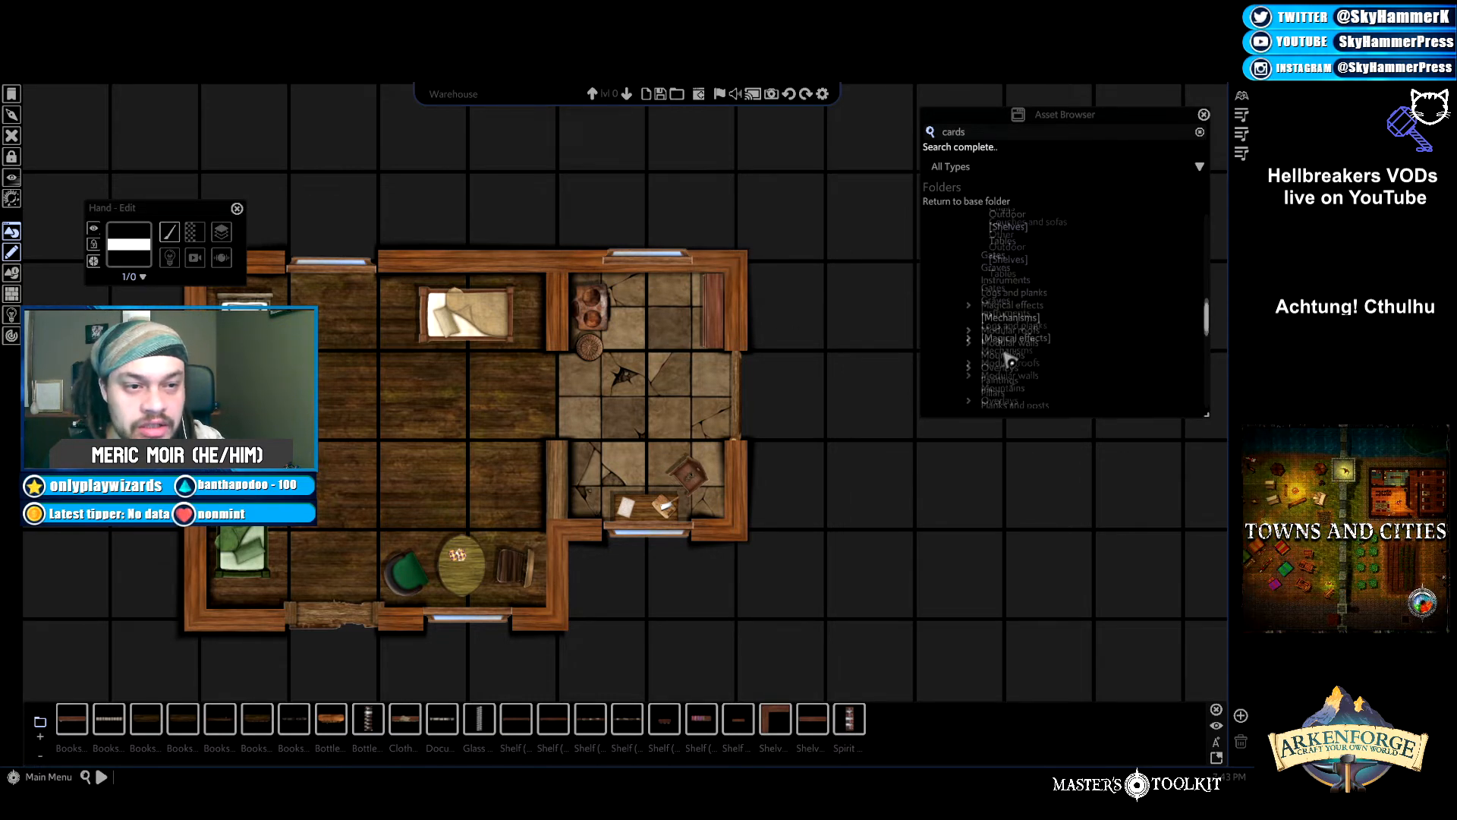
pyautogui.scroll(4, 1017, 357)
pyautogui.scroll(-2, 1012, 349)
pyautogui.scroll(9, 1006, 319)
pyautogui.scroll(5, 1002, 292)
pyautogui.click(1010, 241)
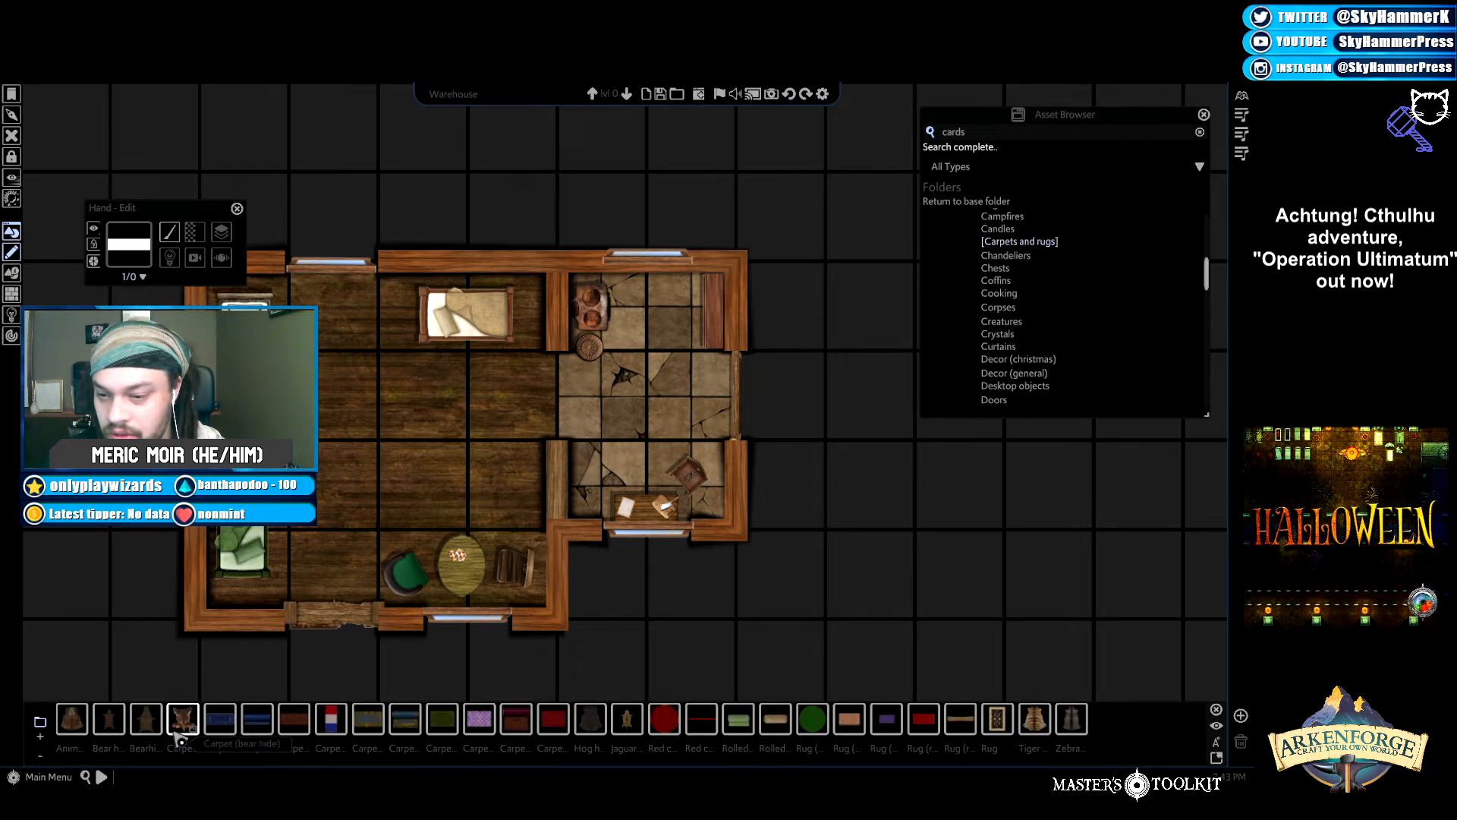
# Preview several carpets and rugs over the house floor, including the blue, tricolour, red, round green, purple and patterned ones.
pyautogui.click(232, 721)
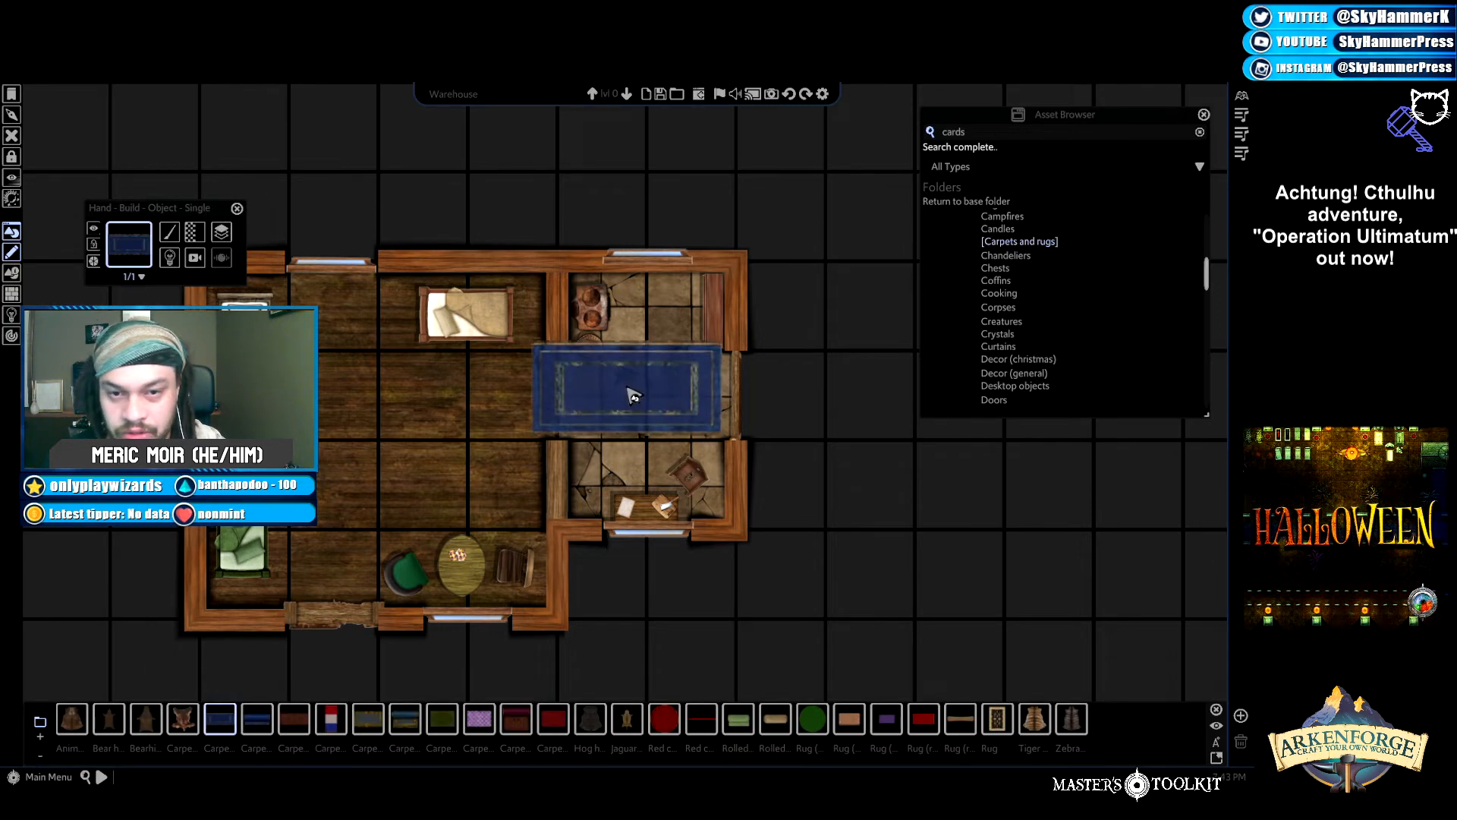
pyautogui.click(331, 720)
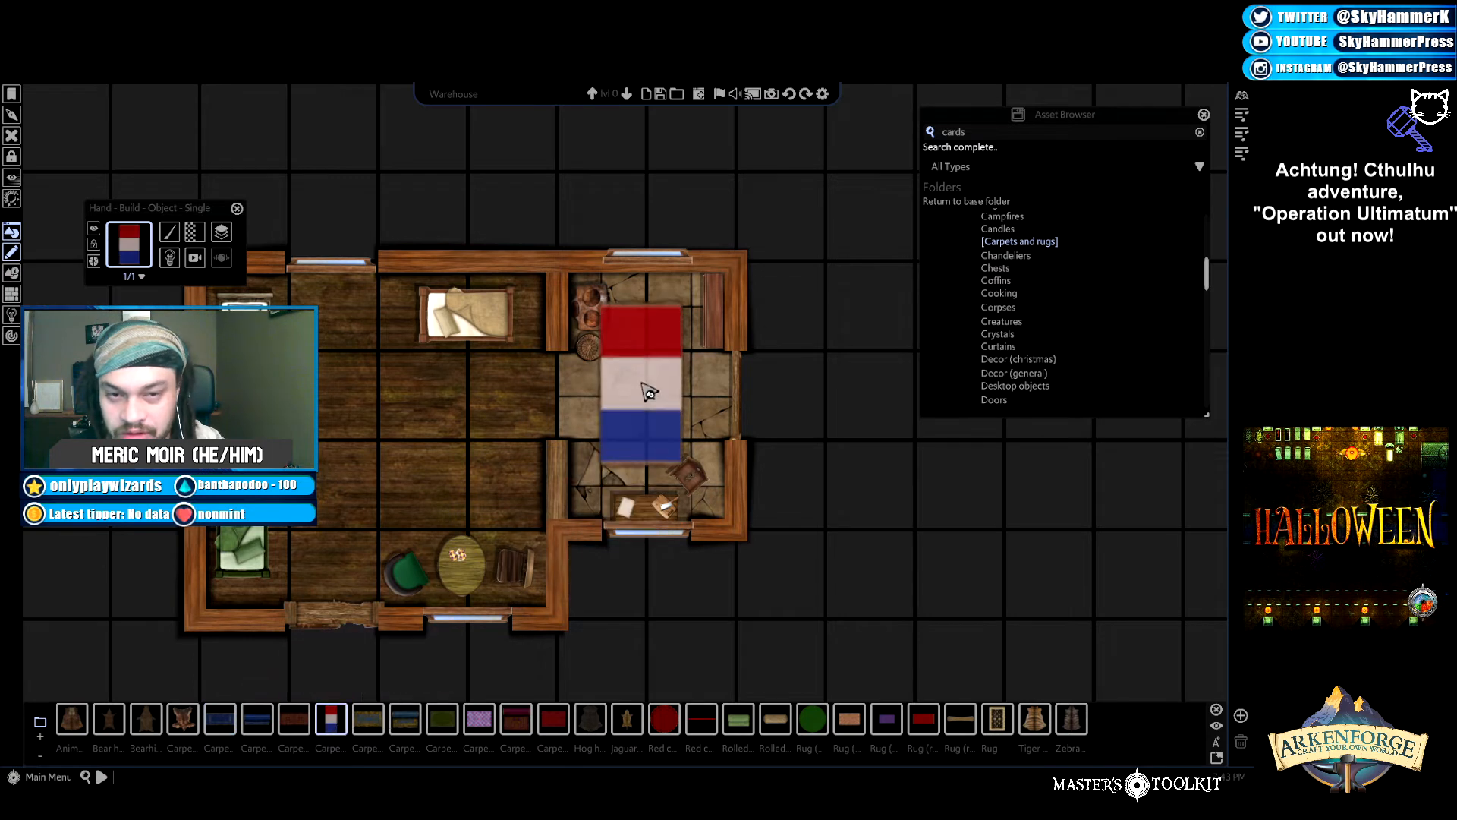
pyautogui.click(554, 719)
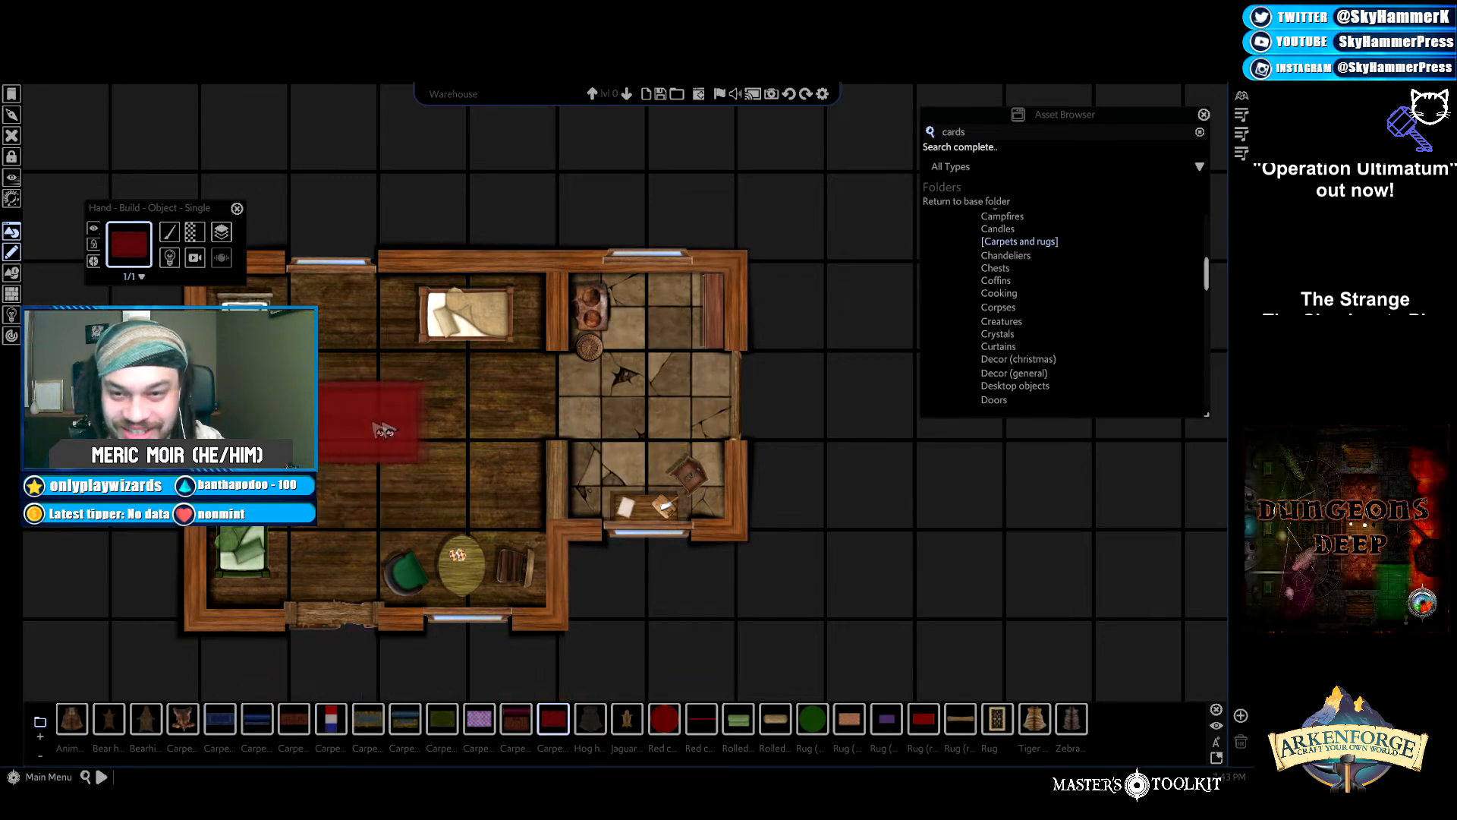
pyautogui.click(820, 727)
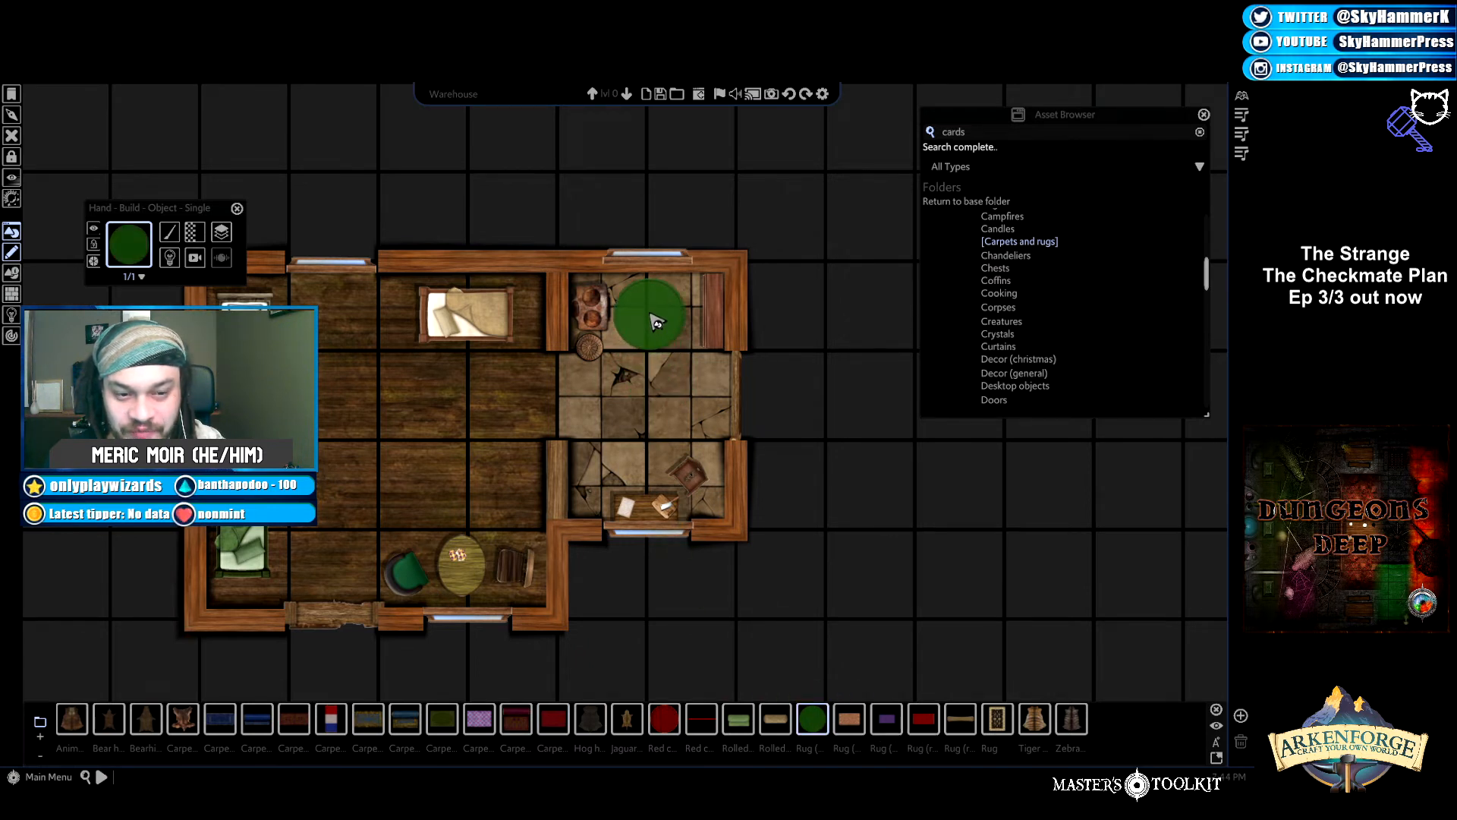
pyautogui.click(886, 719)
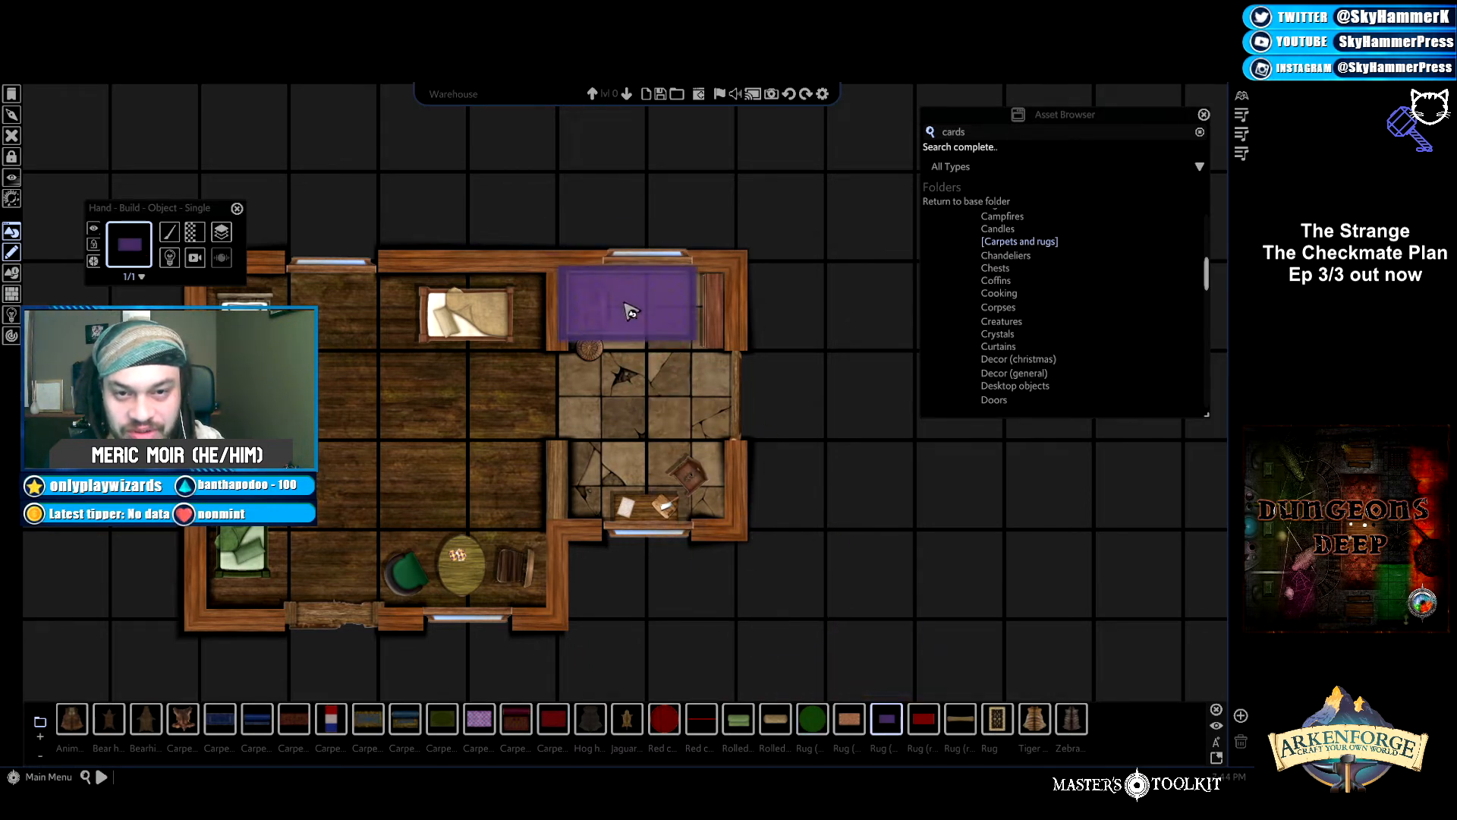
pyautogui.click(960, 719)
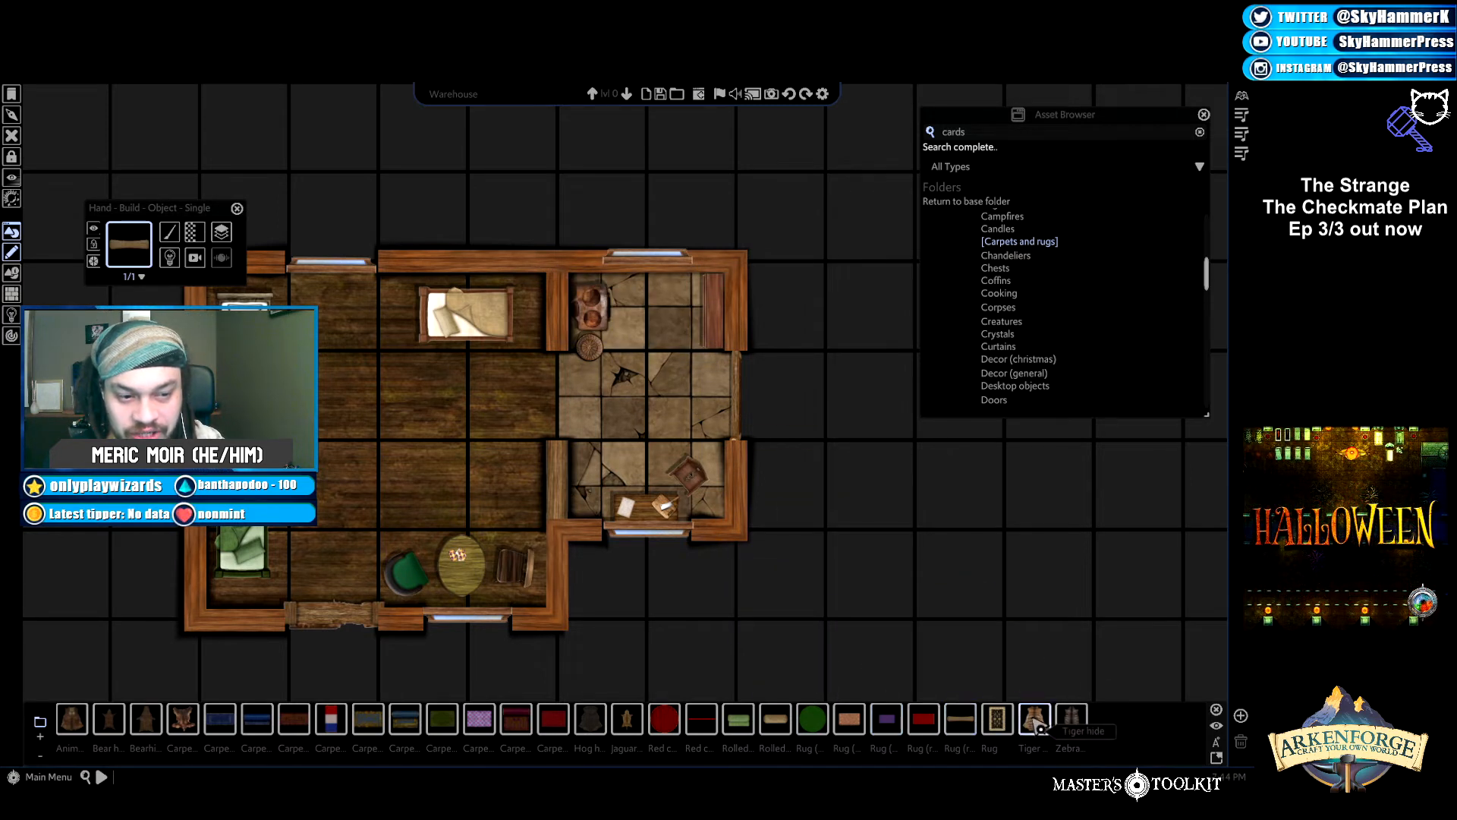
pyautogui.click(999, 721)
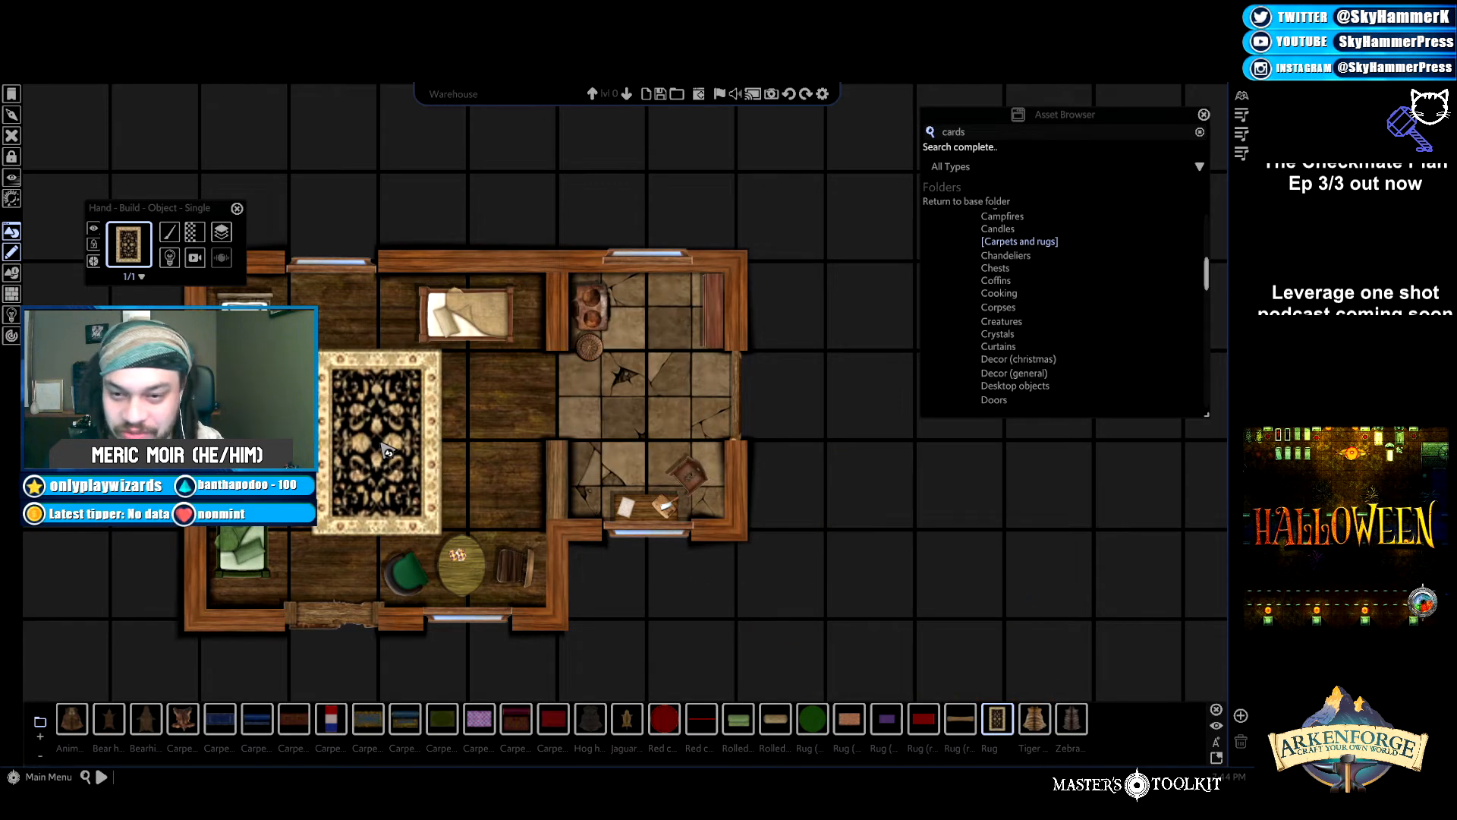
pyautogui.click(552, 722)
# Place the round green rug on the kitchen floor between the stove and the wooden shelf.
pyautogui.click(814, 719)
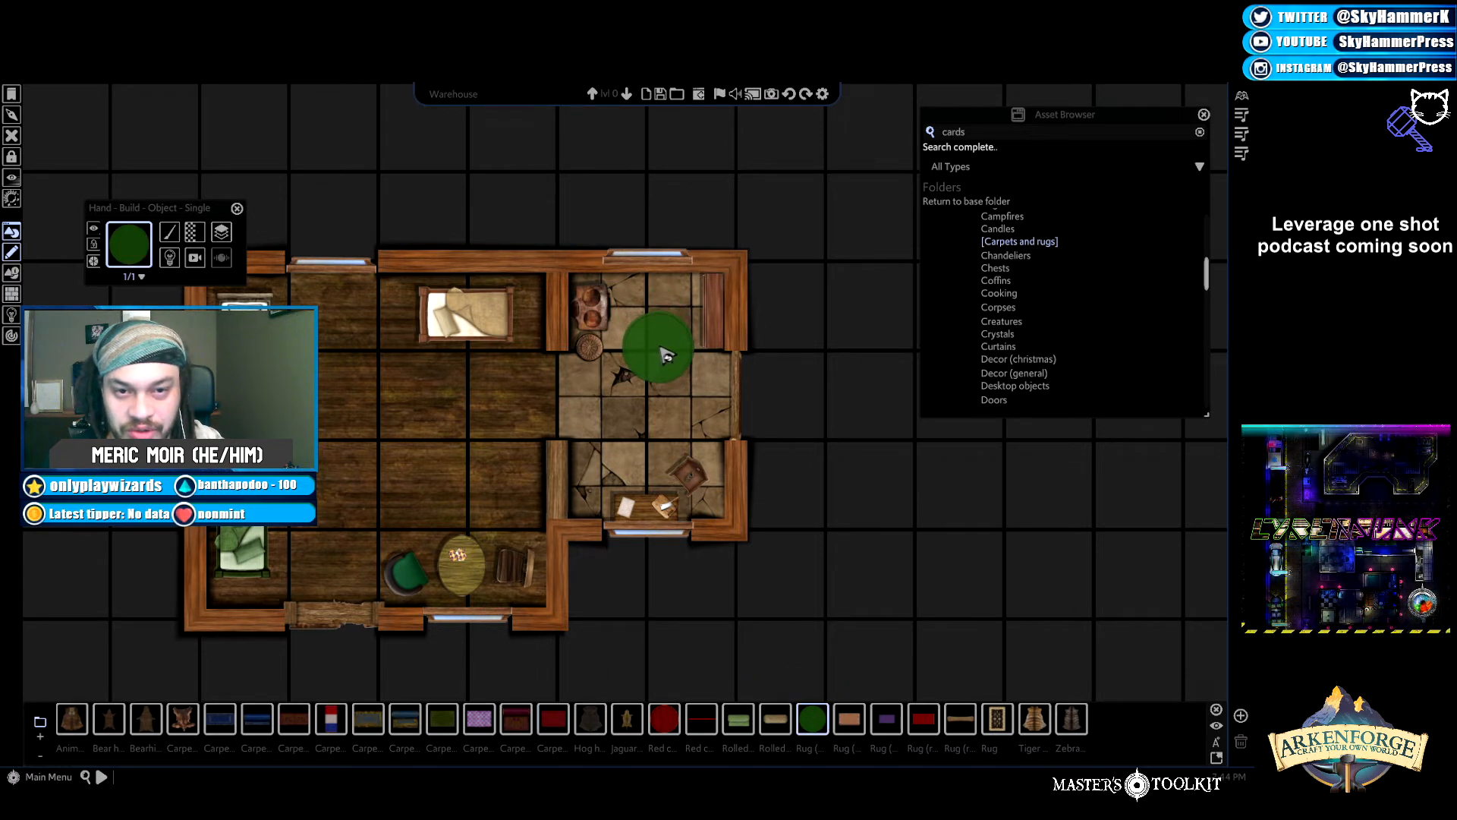
pyautogui.click(675, 354)
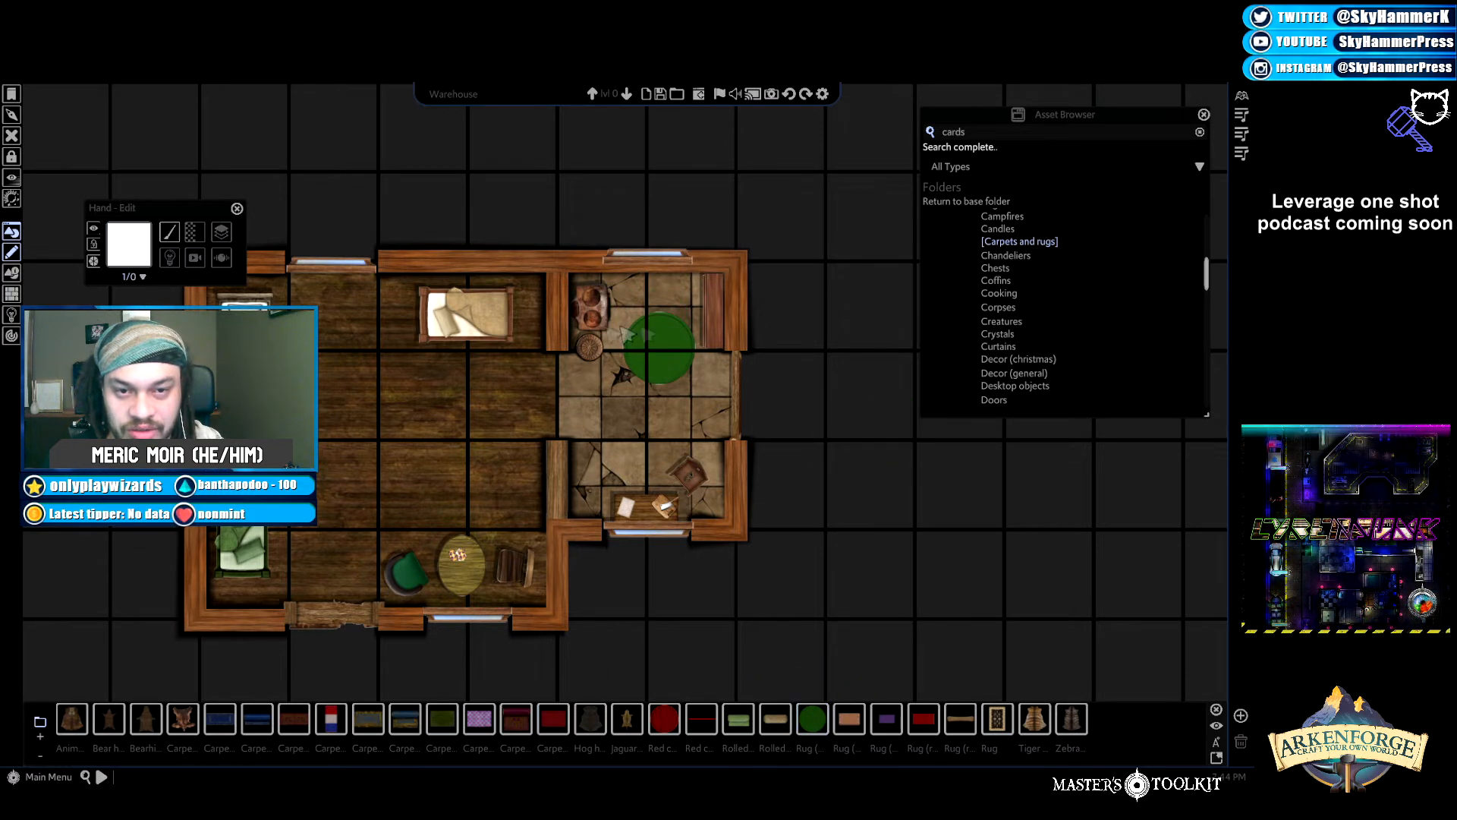
pyautogui.click(670, 347)
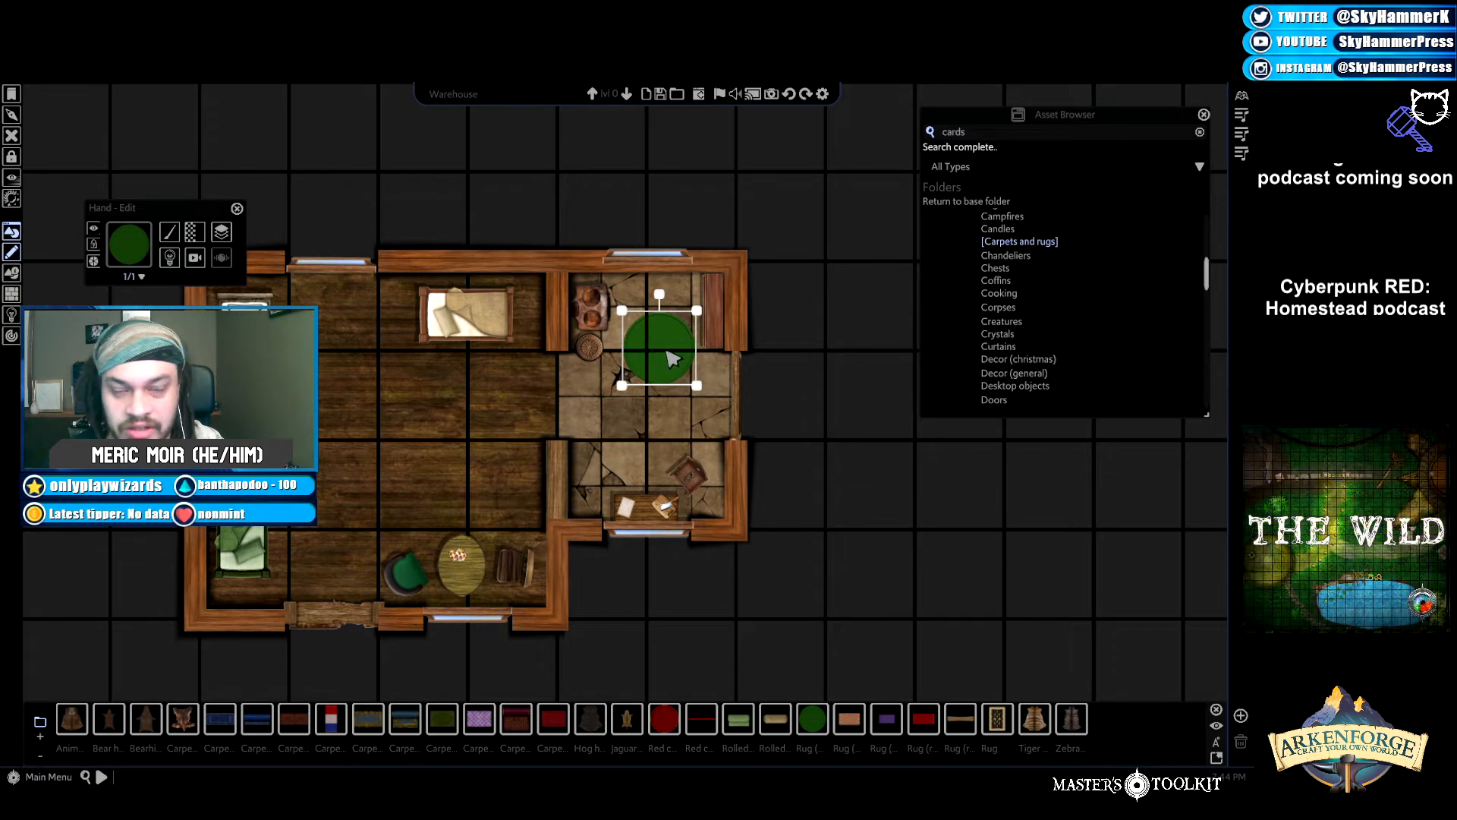
pyautogui.scroll(1, 675, 447)
pyautogui.scroll(3, 675, 446)
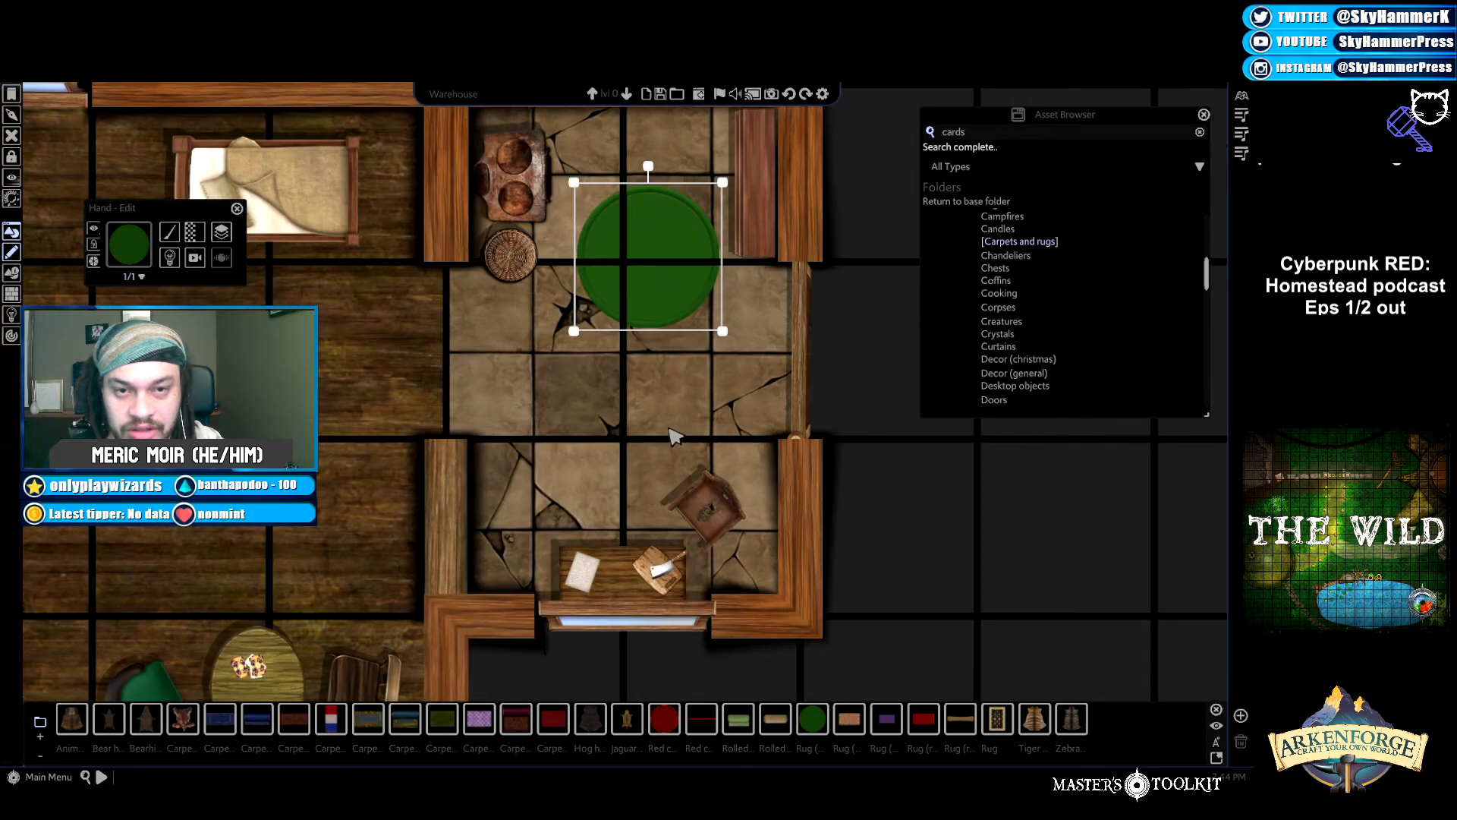
pyautogui.scroll(-2, 673, 433)
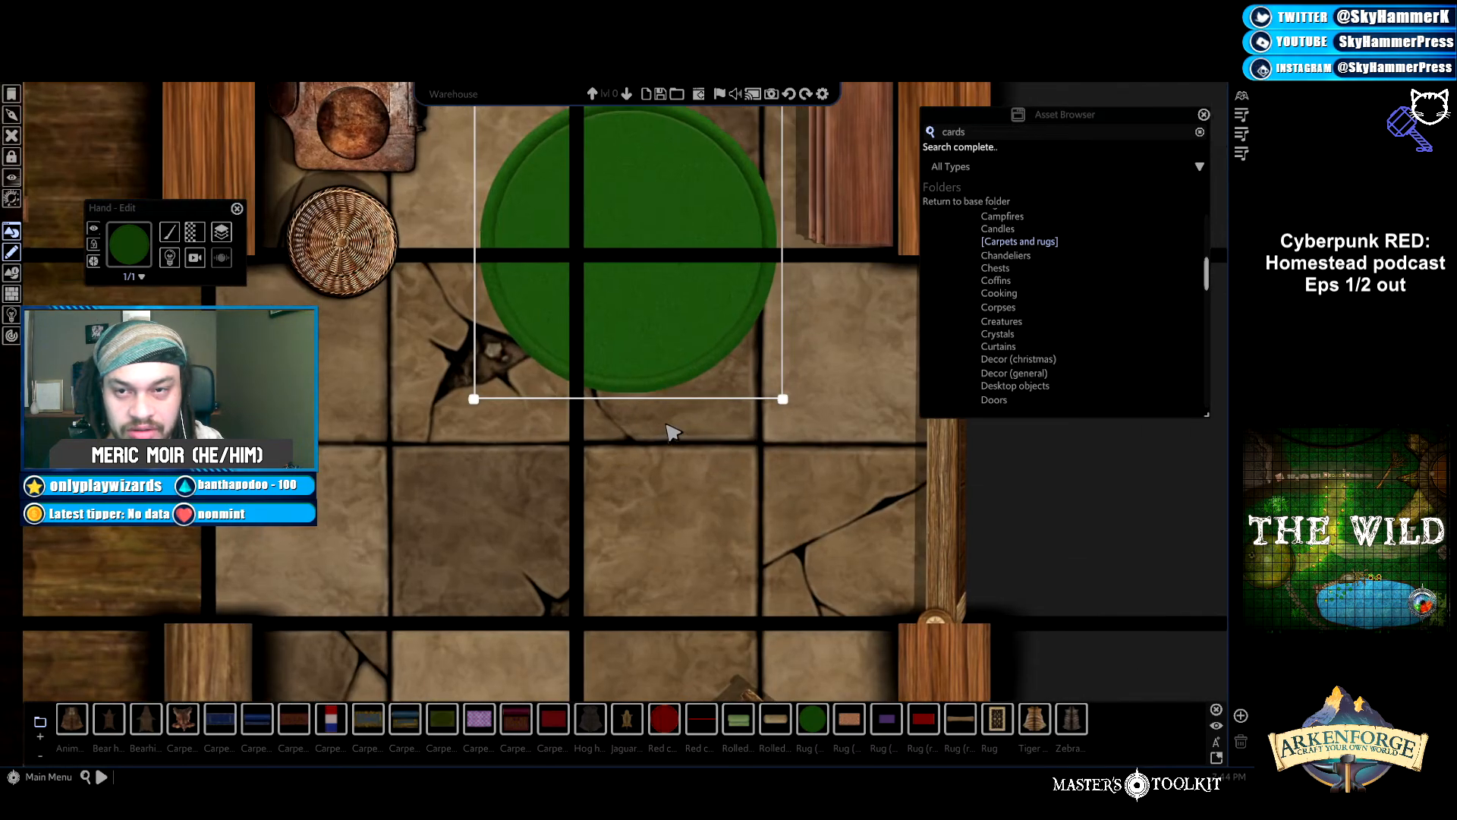
pyautogui.scroll(-3, 670, 437)
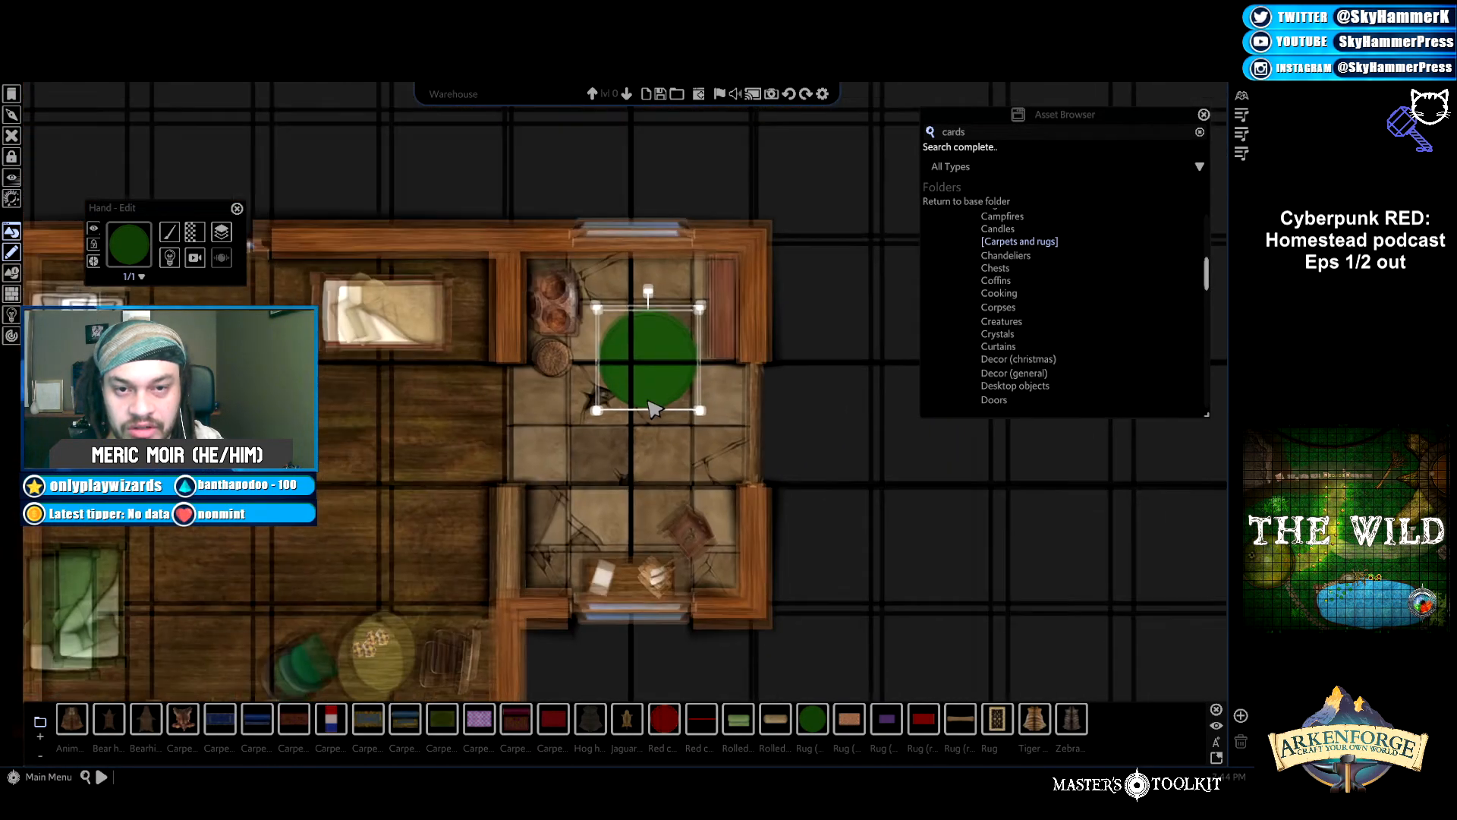
pyautogui.click(841, 400)
pyautogui.press('a')
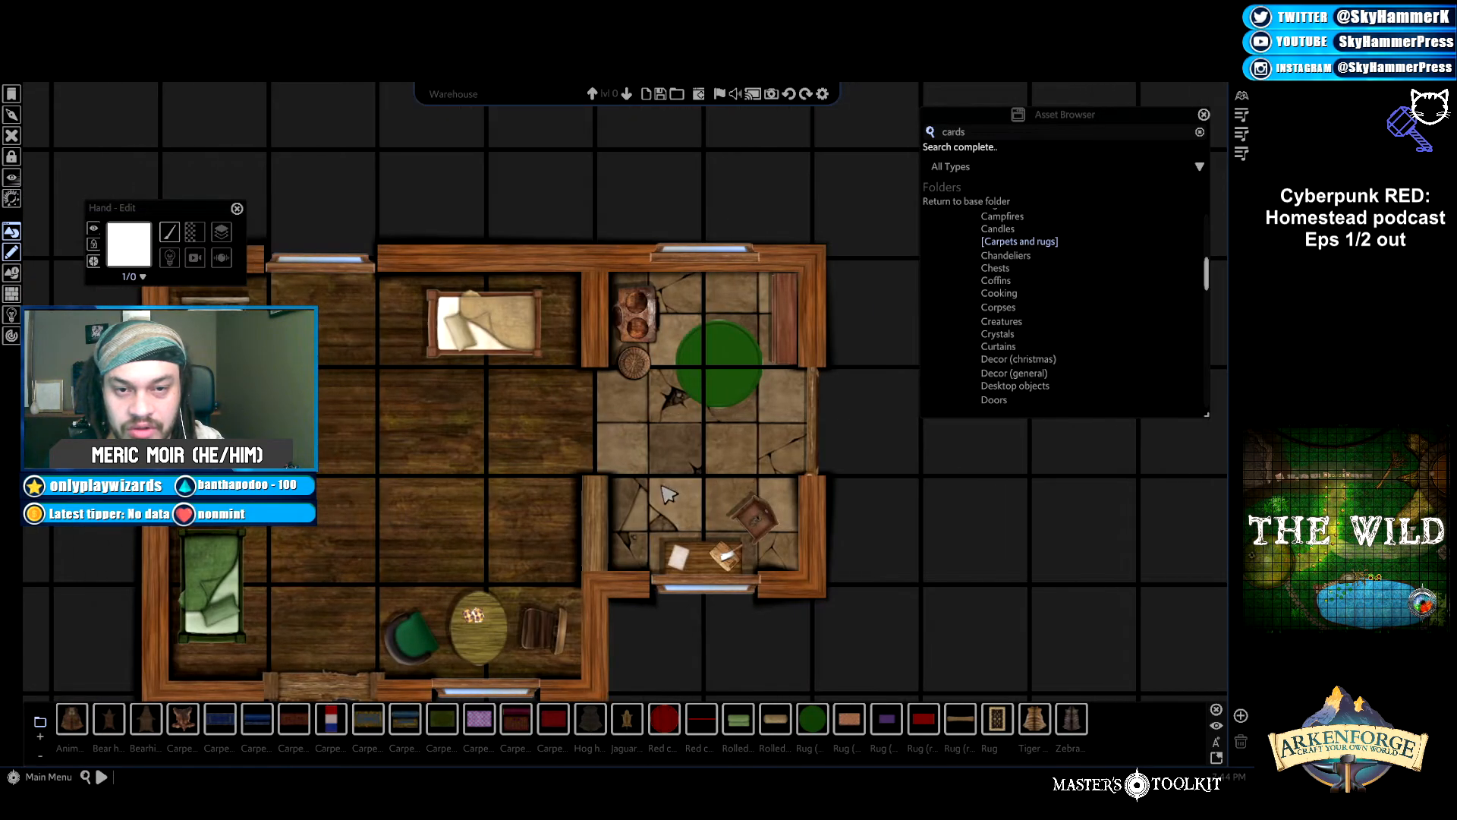
# Darken the round green kitchen rug by setting its brightness to 44.
pyautogui.click(726, 366)
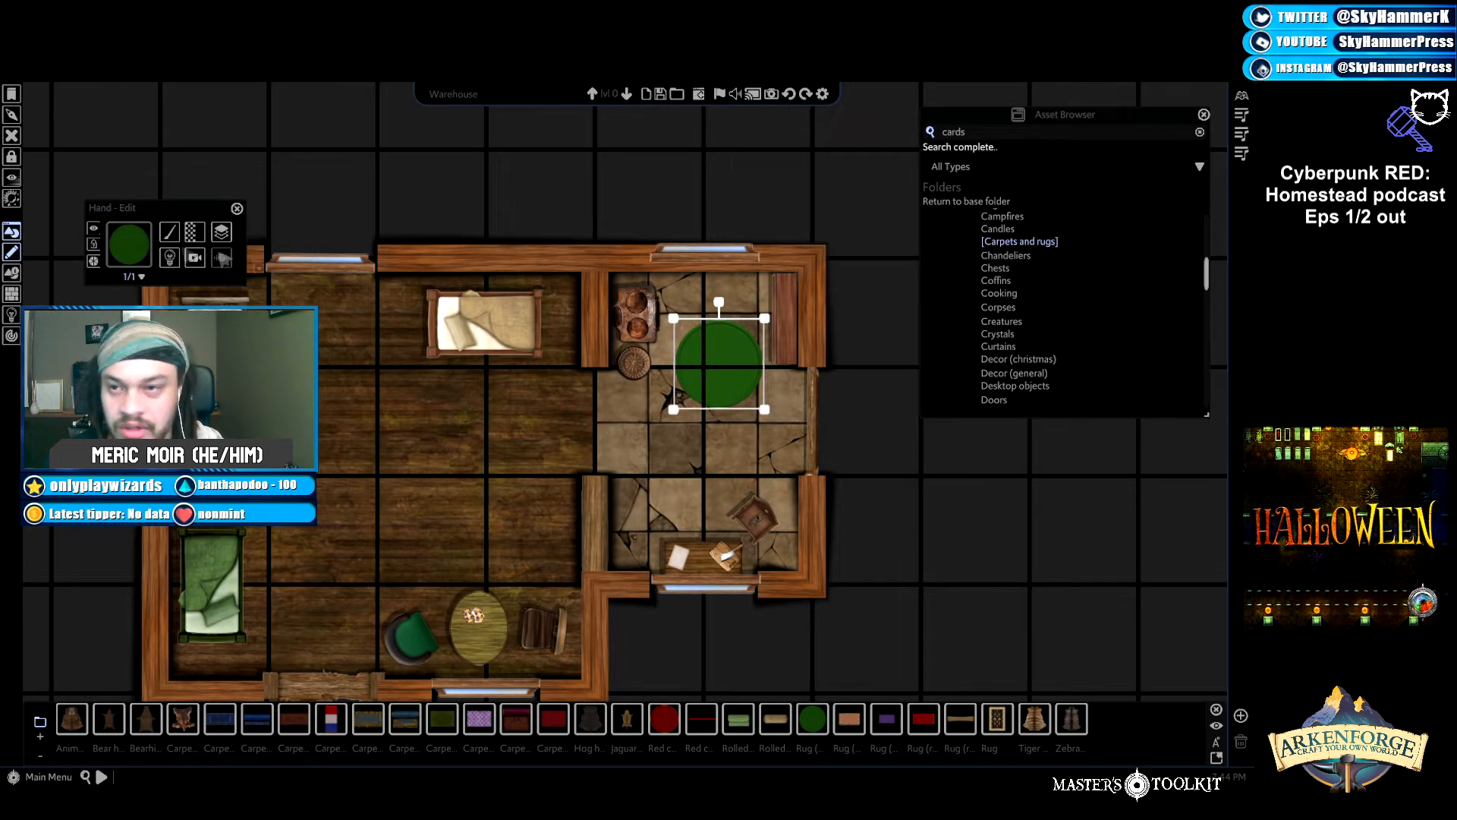
pyautogui.click(196, 234)
pyautogui.moveTo(239, 253)
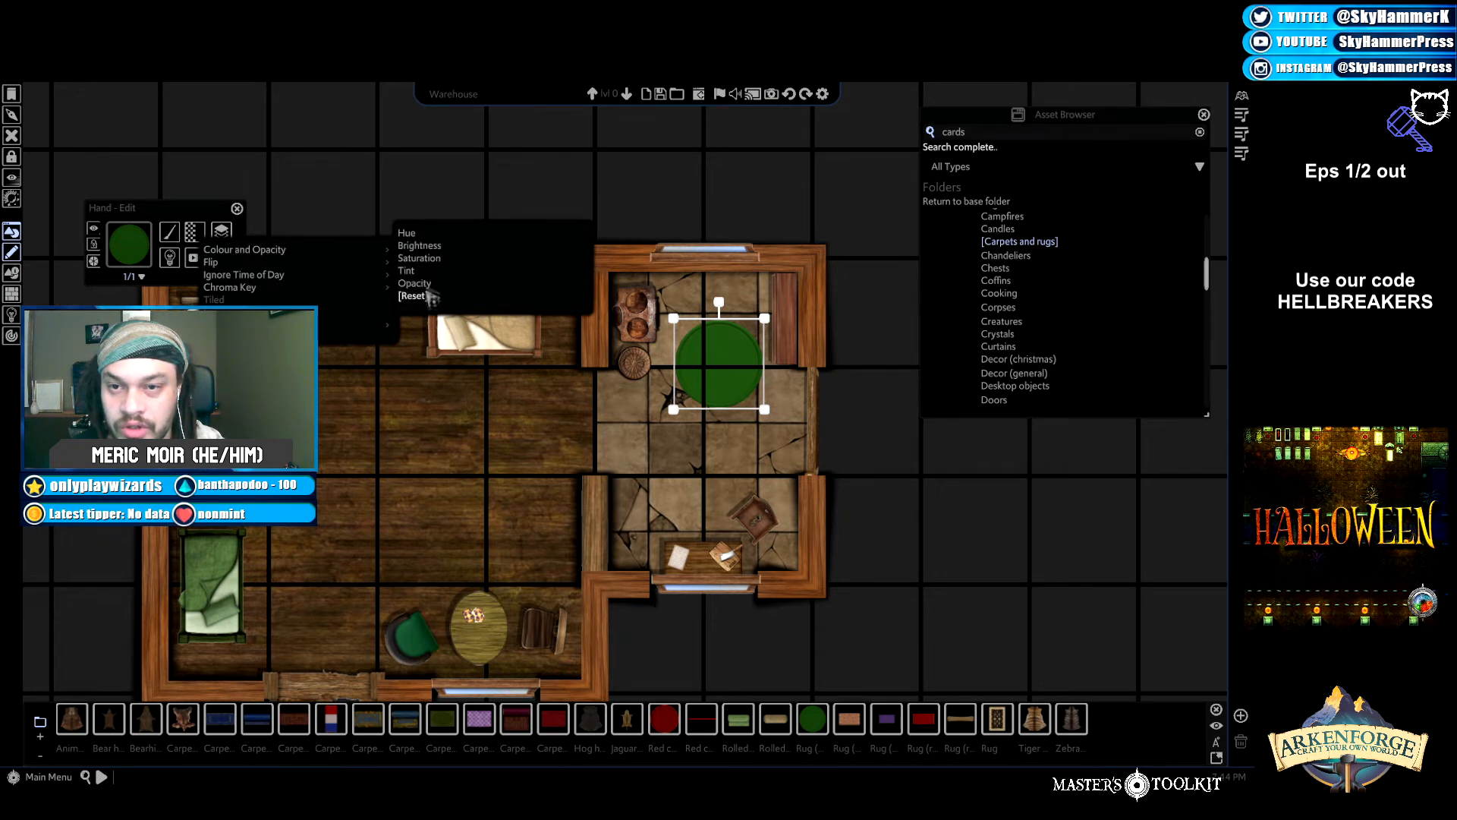
pyautogui.click(419, 245)
pyautogui.moveTo(627, 442); pyautogui.dragTo(625, 446)
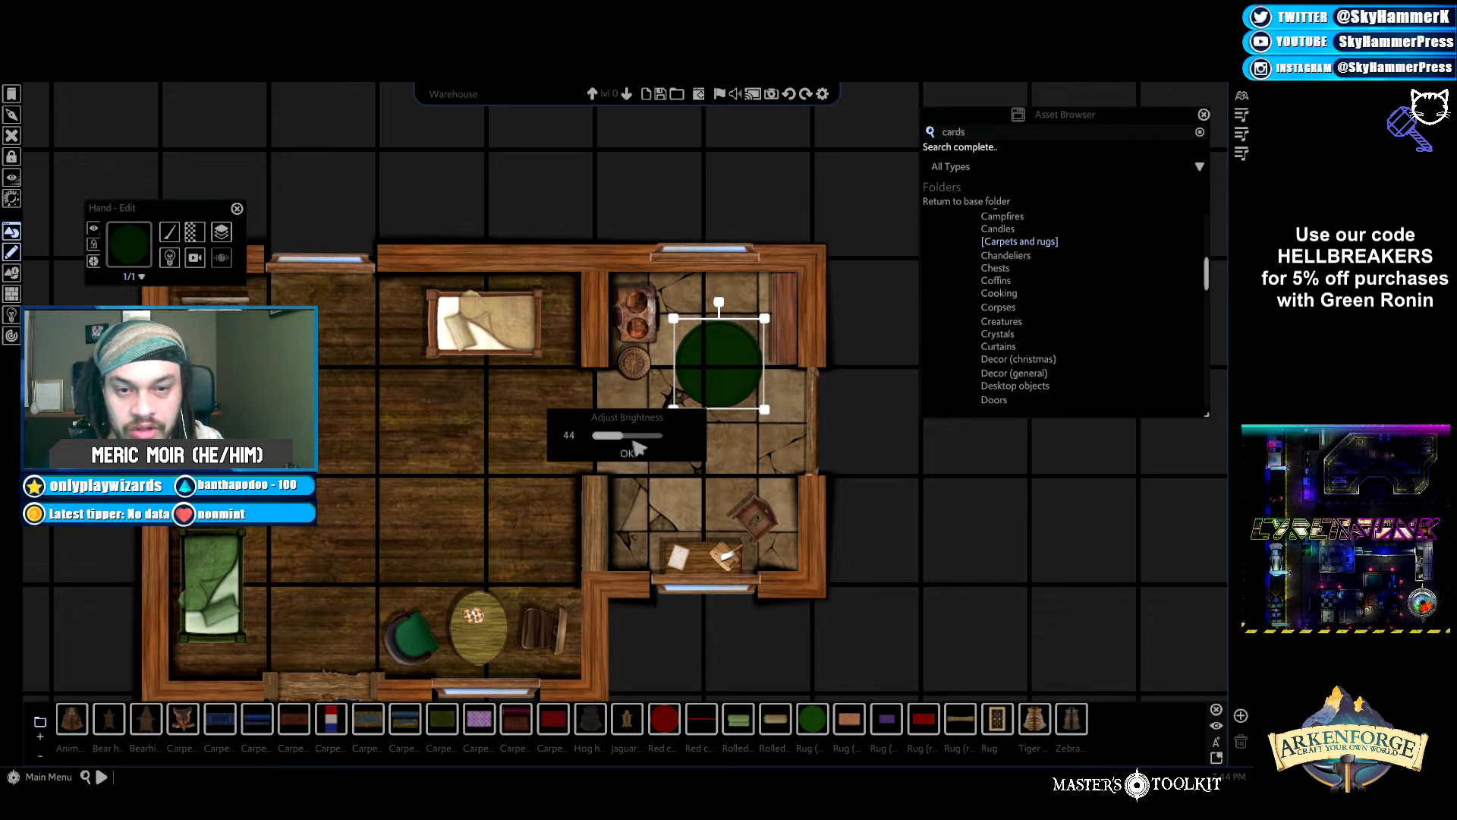
pyautogui.click(633, 450)
pyautogui.click(965, 516)
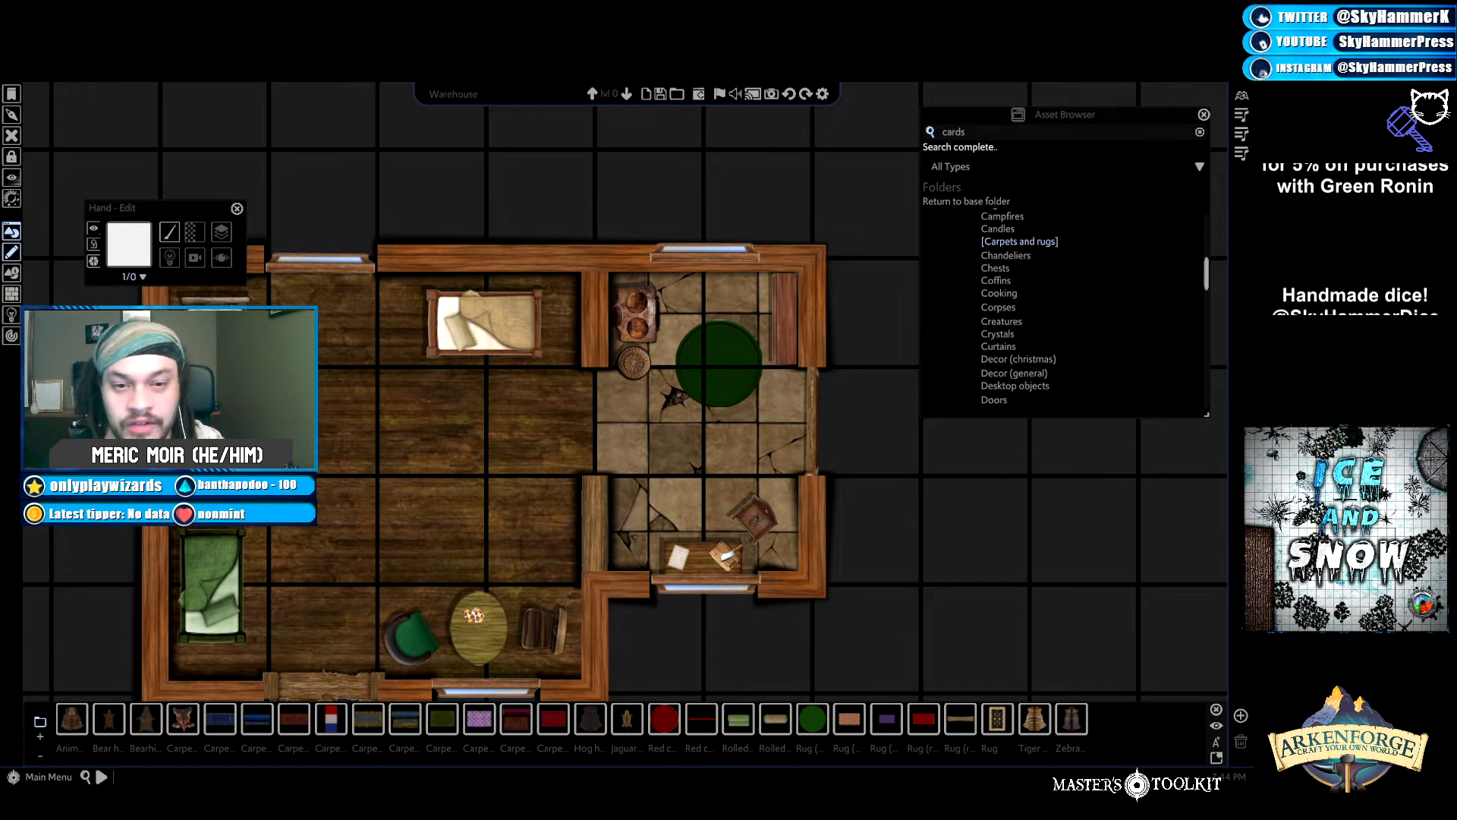
# Close the Asset Browser and move the reference map closer to the house to compare the two layouts.
pyautogui.press('a')
pyautogui.press('s')
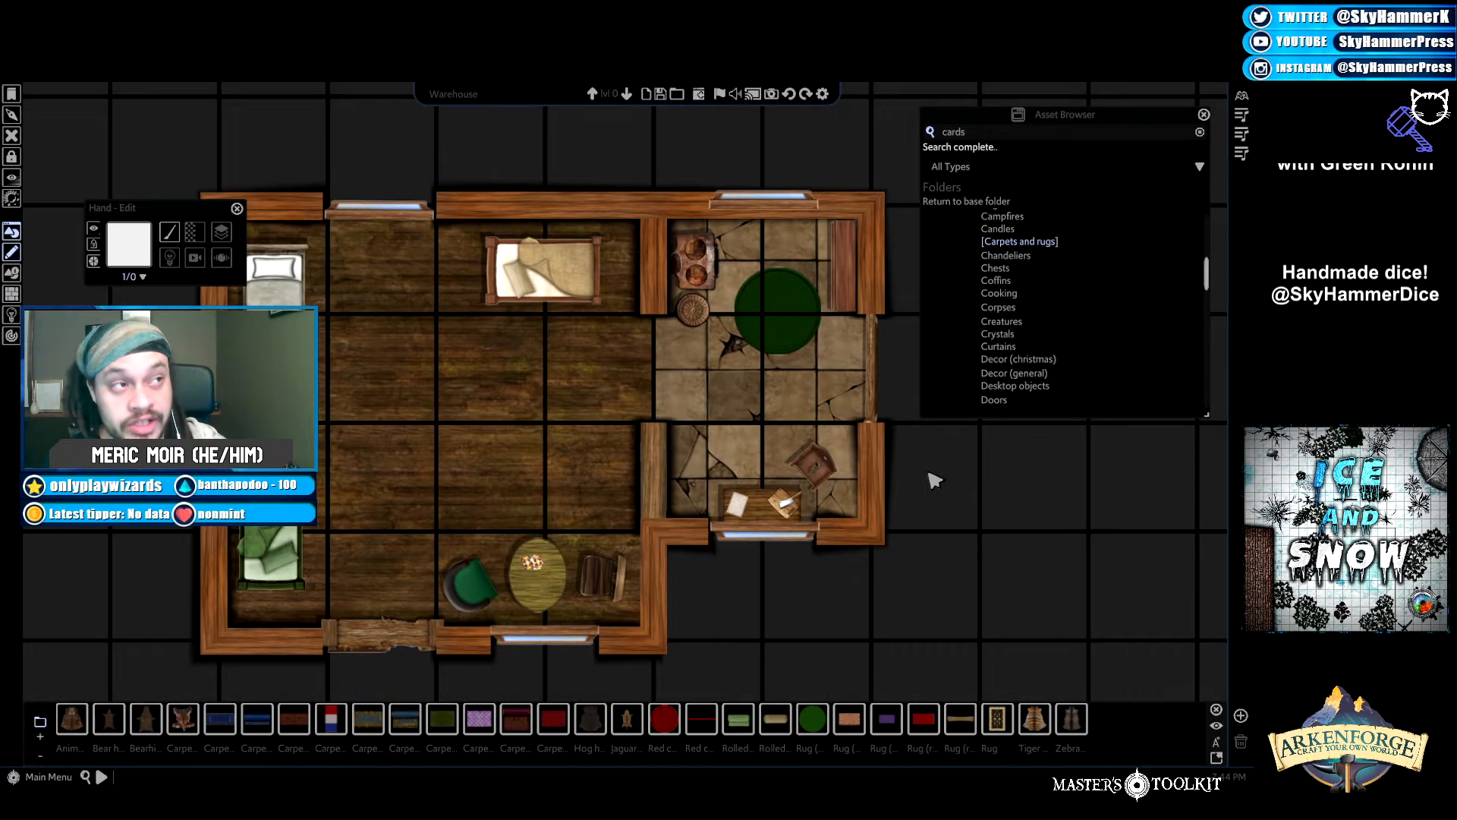
pyautogui.scroll(-5, 933, 479)
pyautogui.press('d')
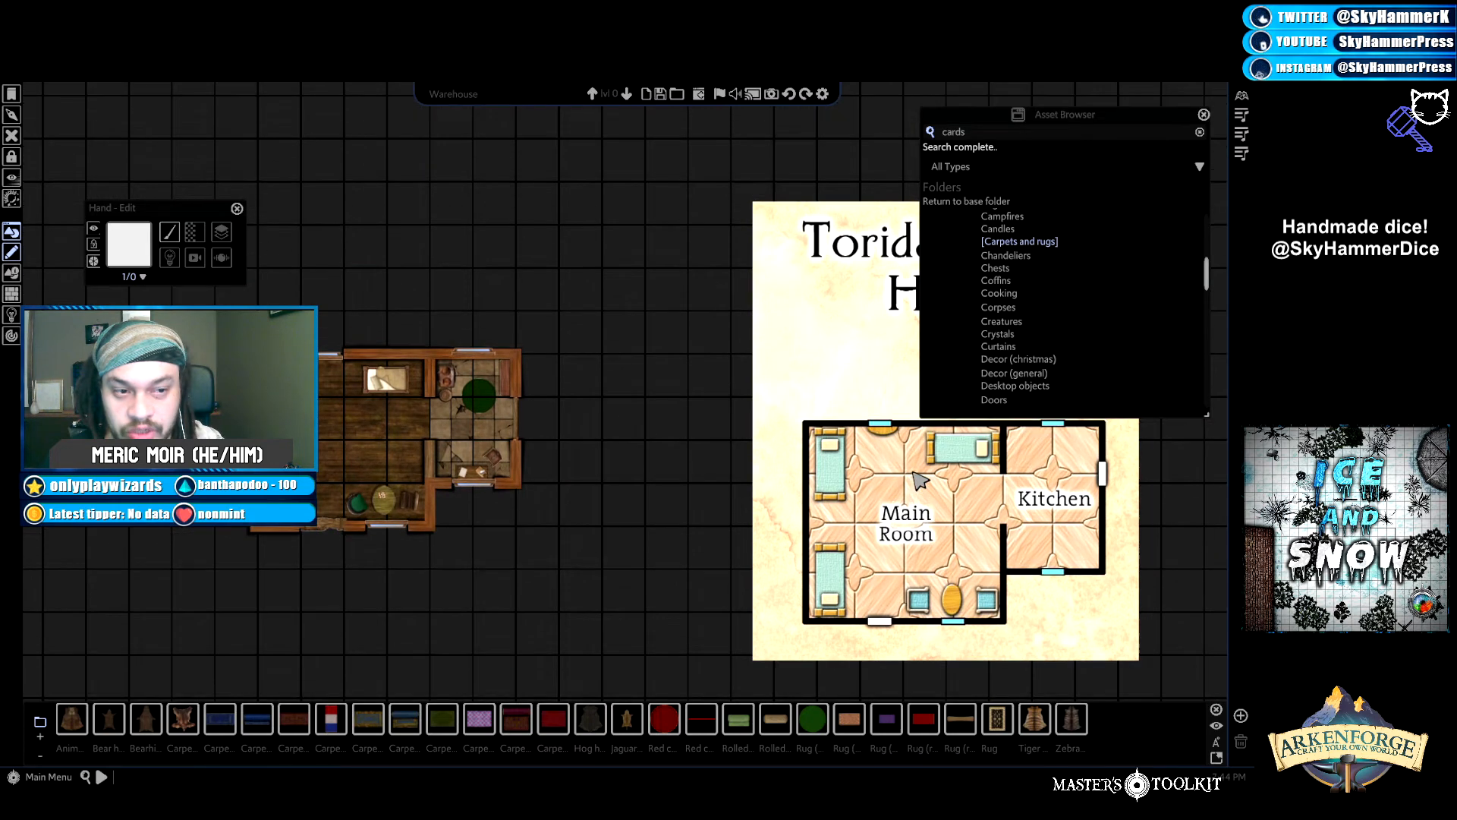
pyautogui.press('w')
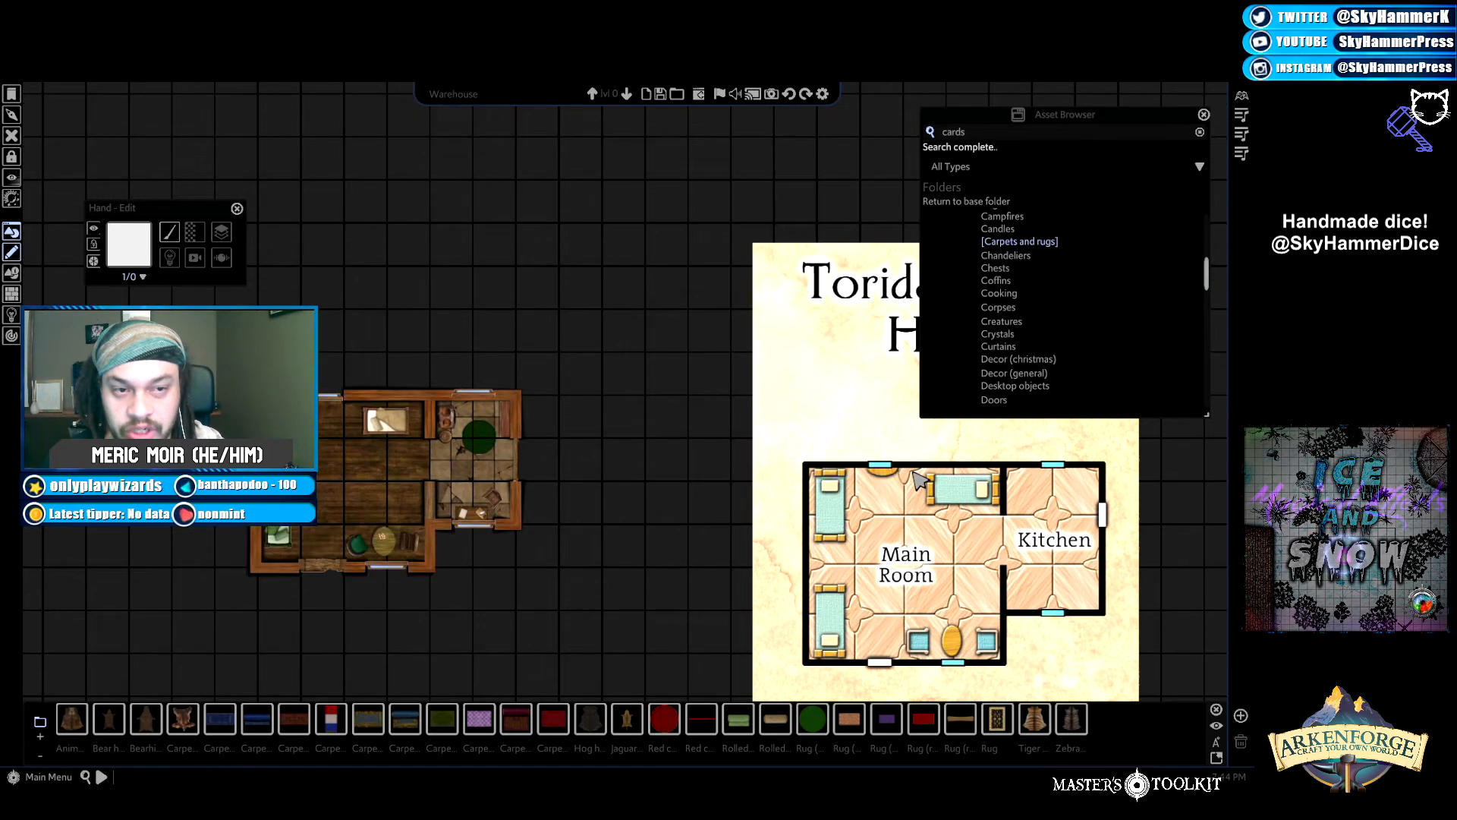
pyautogui.click(1204, 115)
pyautogui.press('s')
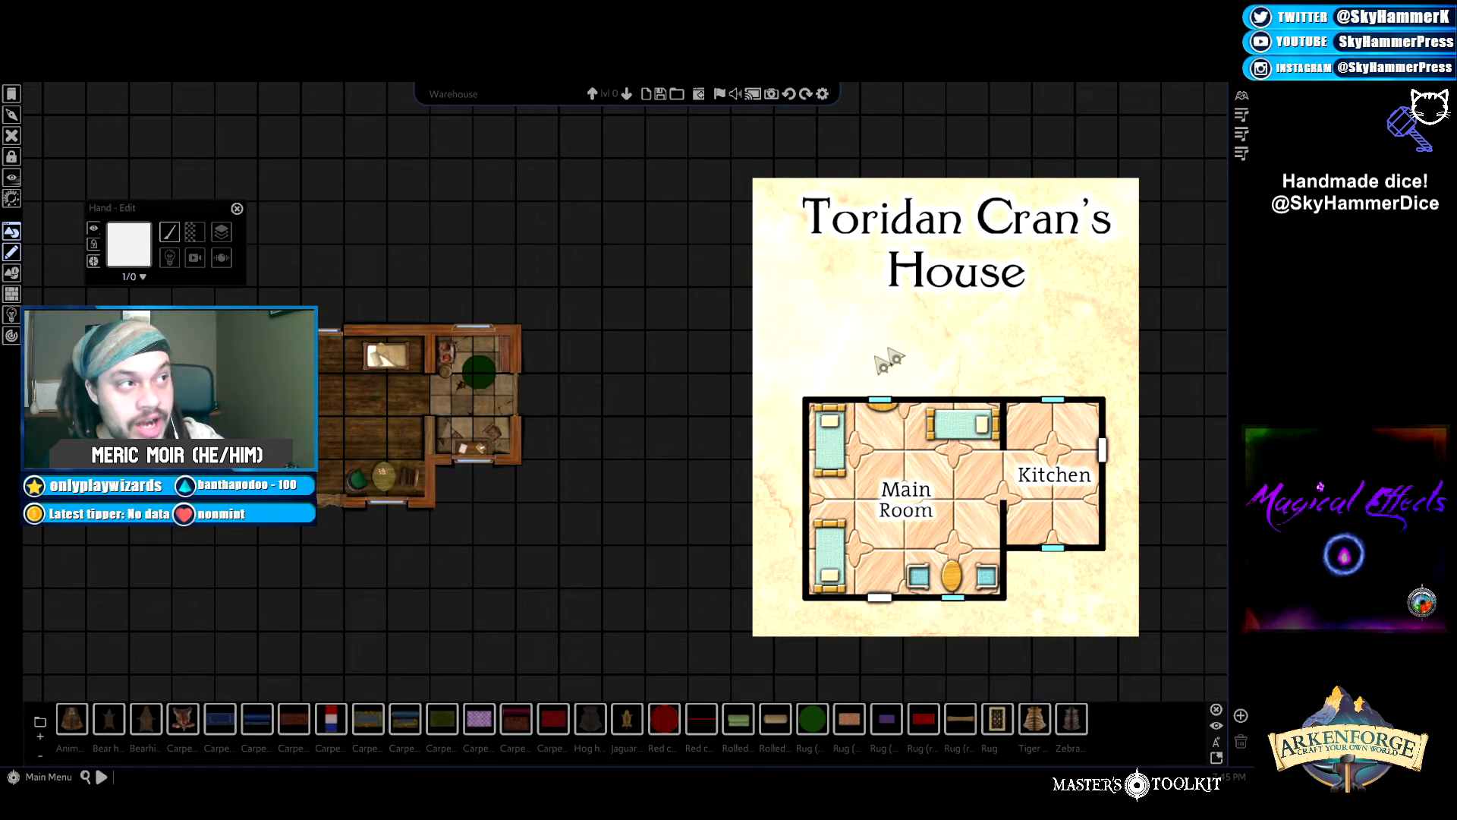
pyautogui.moveTo(881, 344); pyautogui.dragTo(785, 351)
pyautogui.press('a')
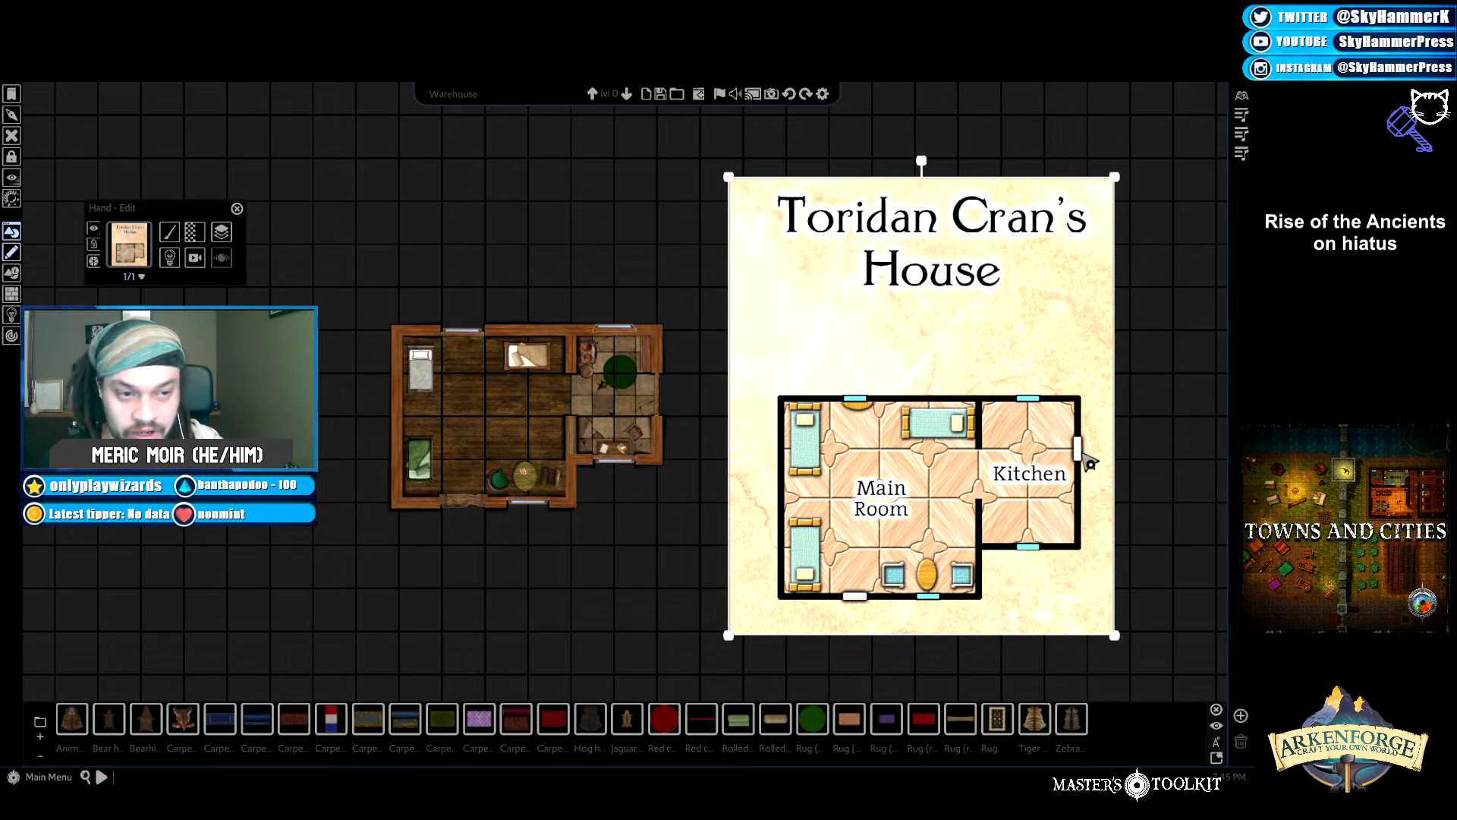
pyautogui.scroll(2, 613, 358)
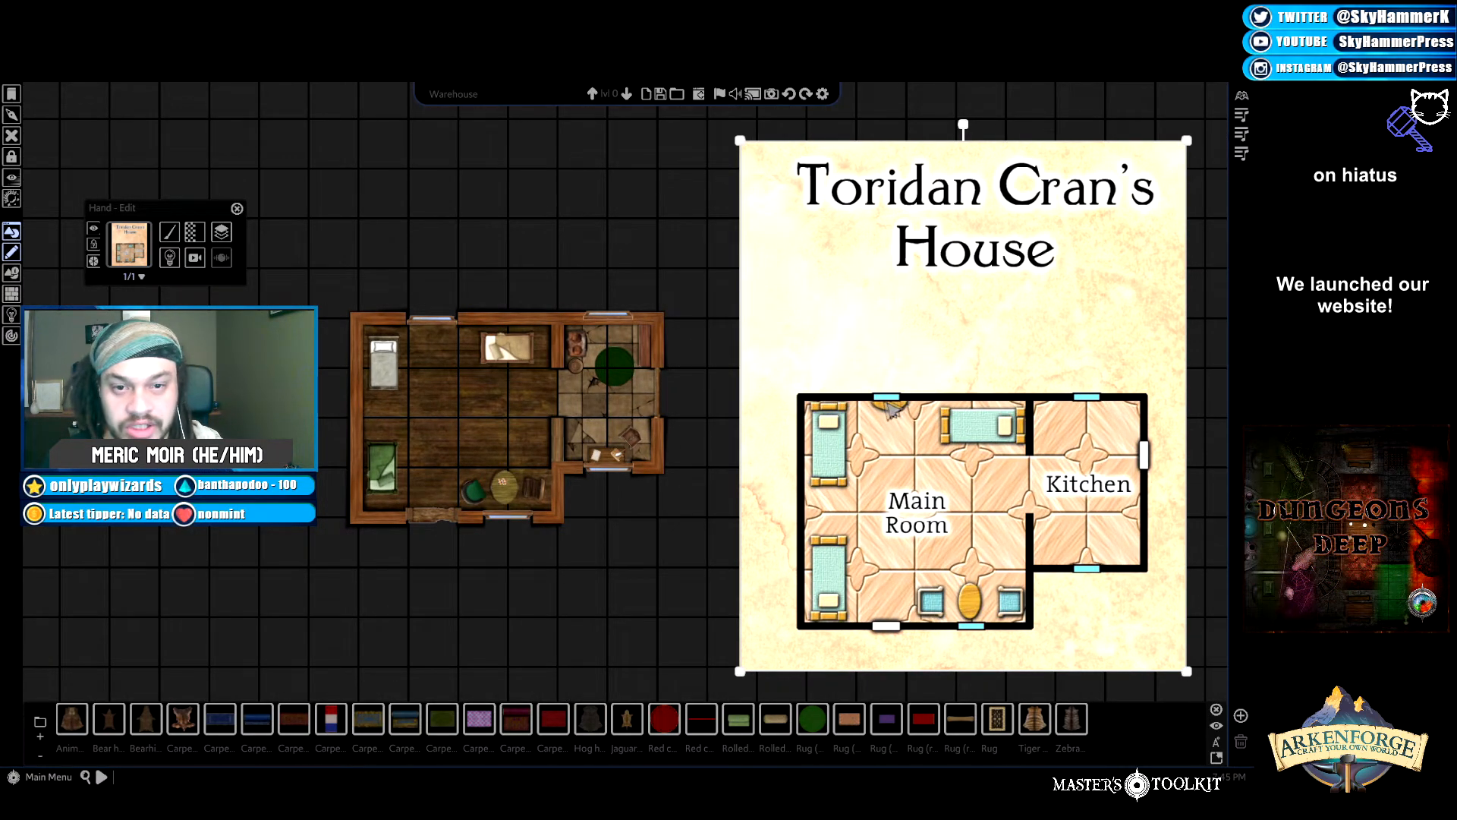
# Move the reference map east, well clear of the house.
pyautogui.moveTo(885, 403); pyautogui.dragTo(1228, 384)
pyautogui.press('a')
pyautogui.scroll(3, 807, 416)
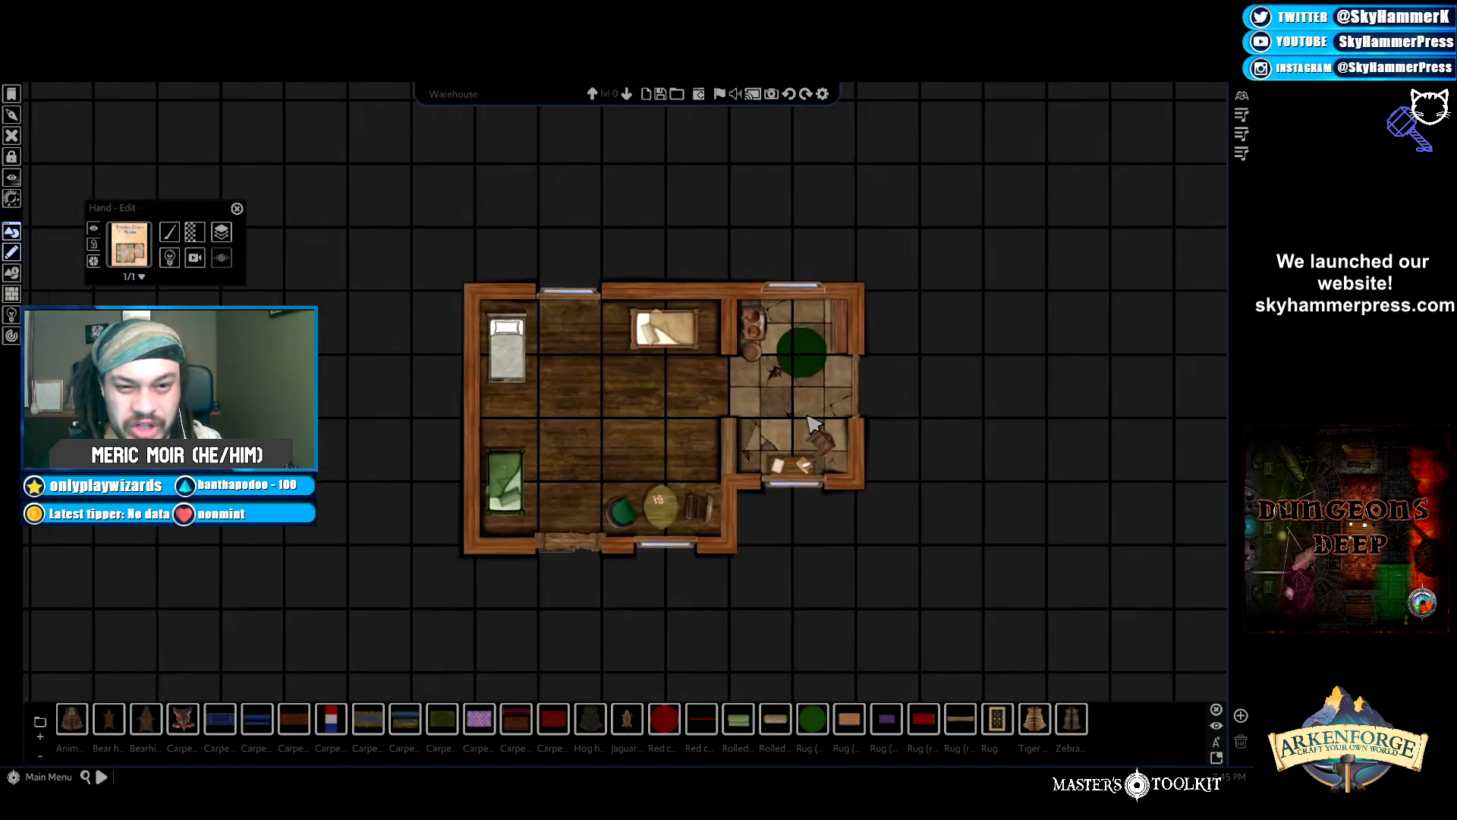
pyautogui.scroll(3, 811, 422)
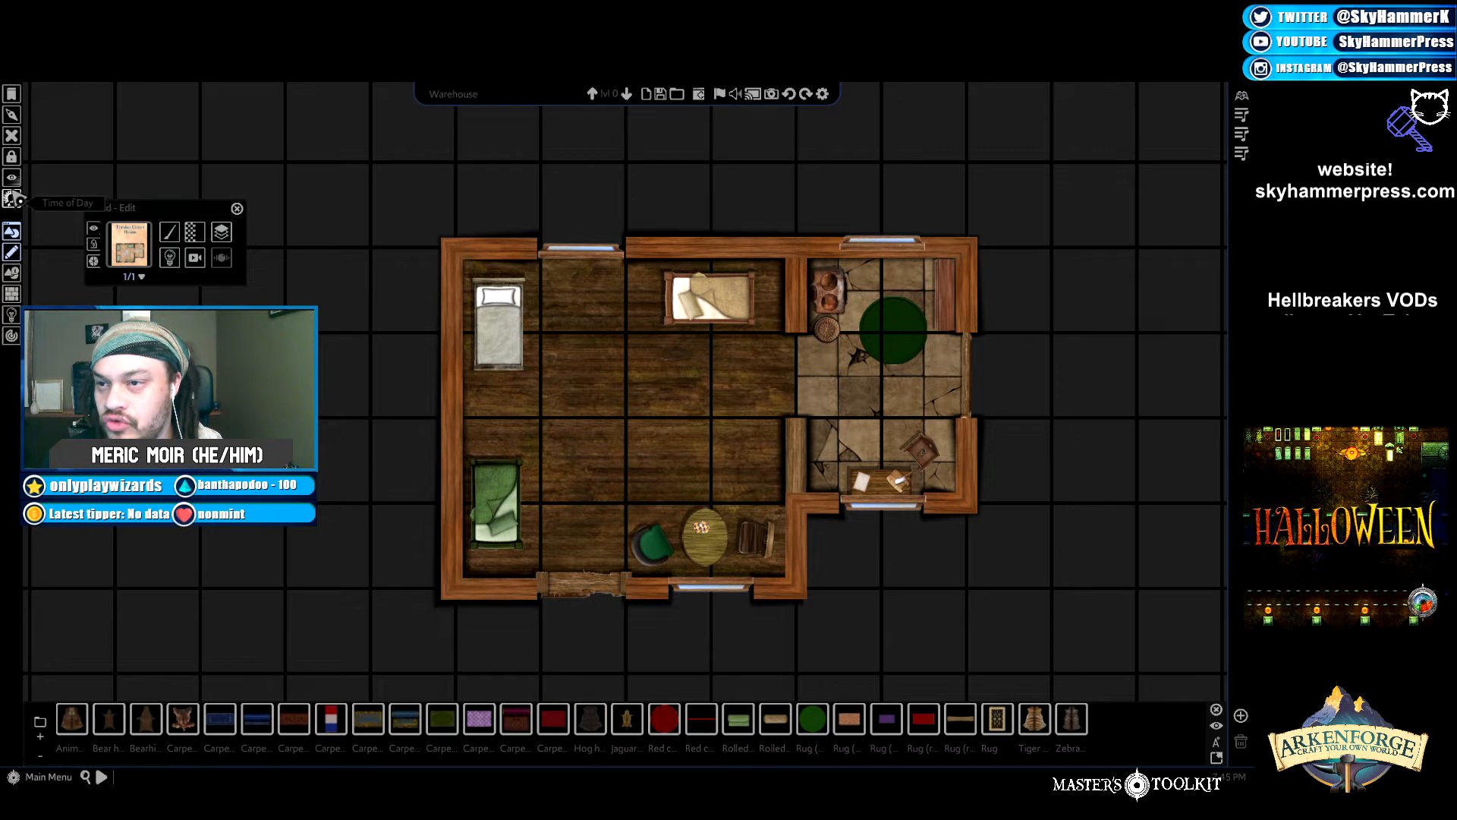
pyautogui.click(11, 233)
pyautogui.click(11, 234)
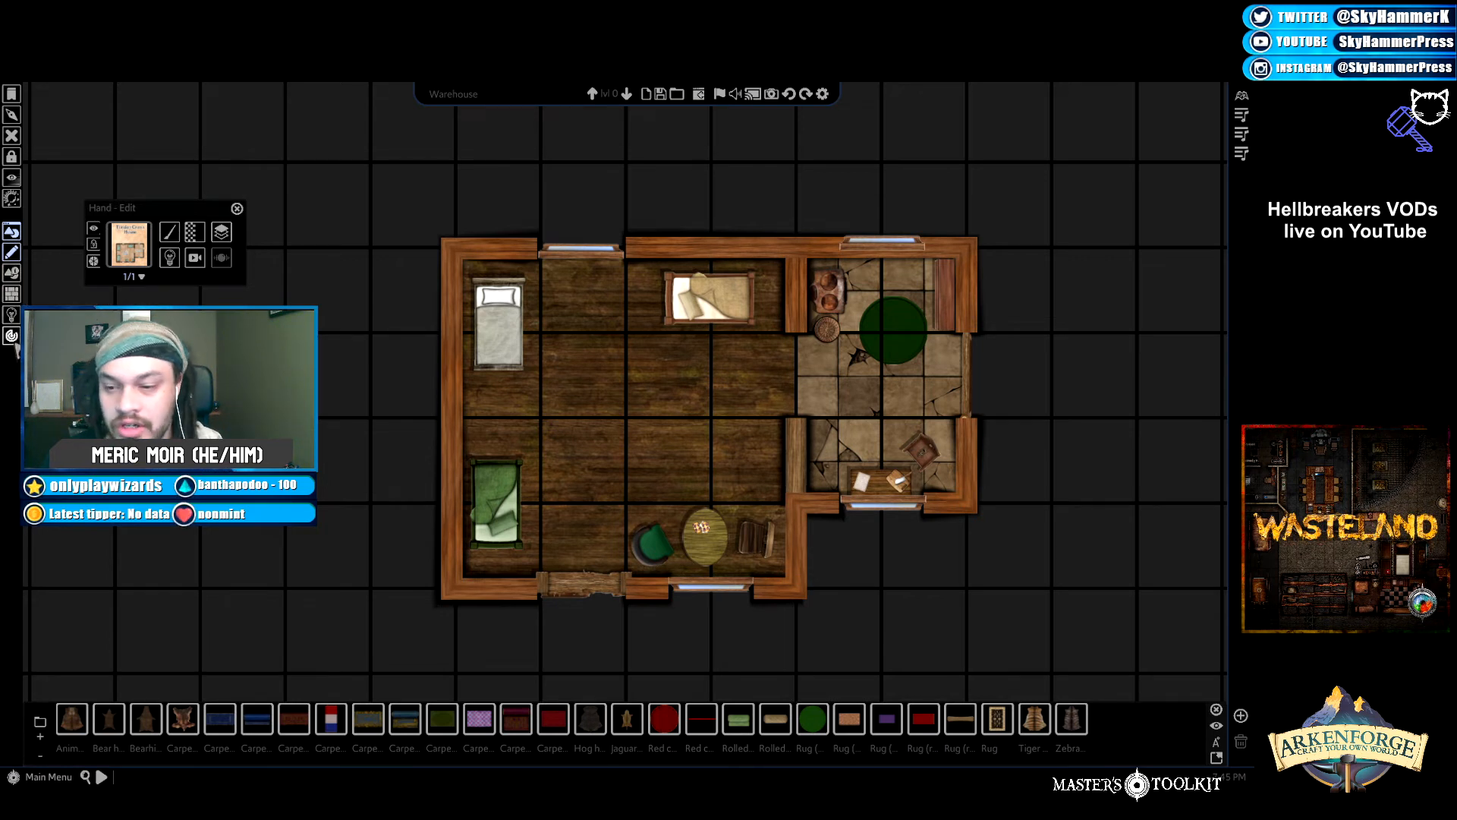
# Reopen the Asset Browser, collapse the Furniture folder and expand the Overlays folder under the Fantasy objects.
pyautogui.click(40, 722)
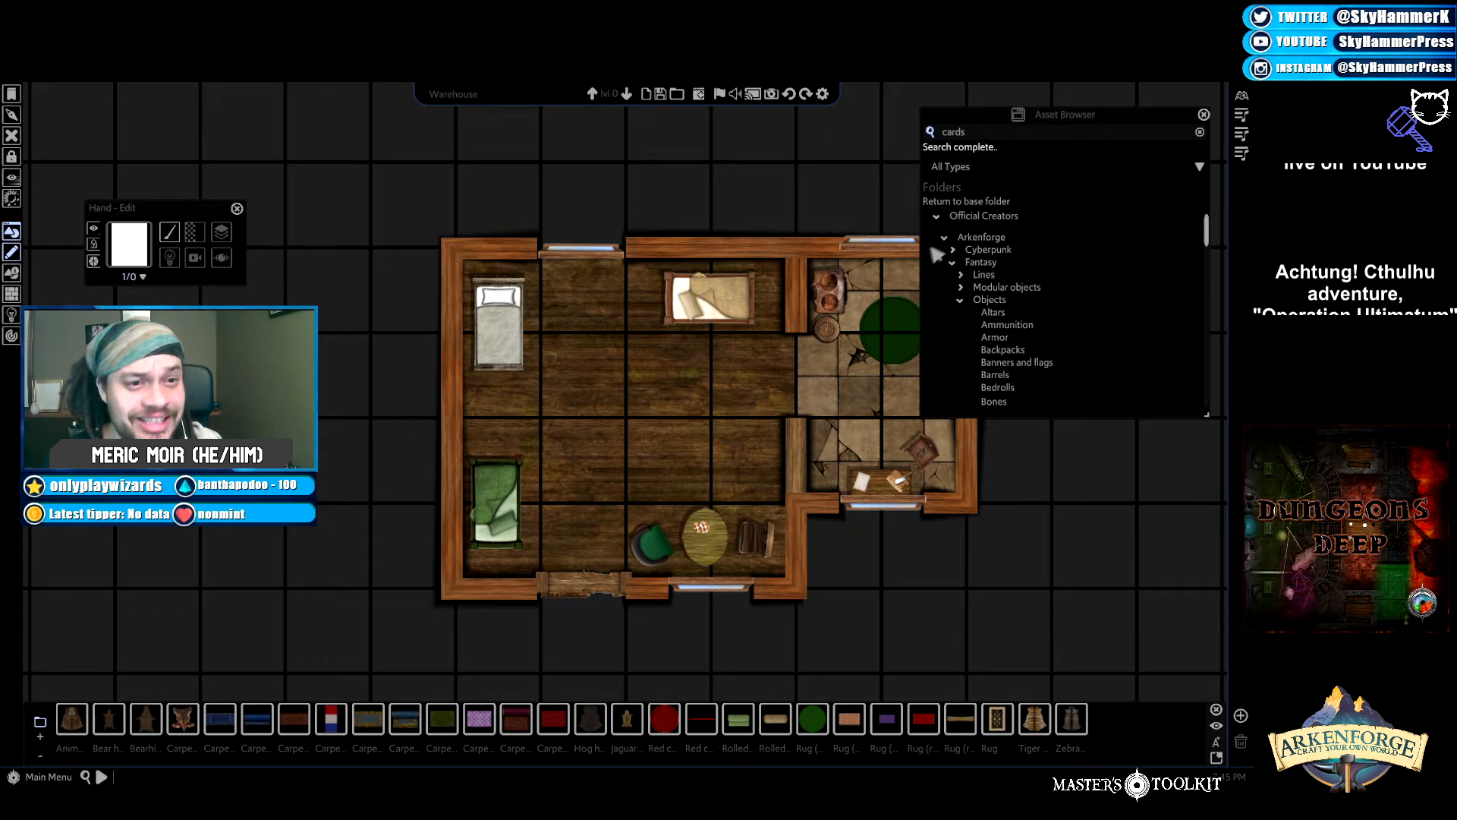
pyautogui.click(962, 300)
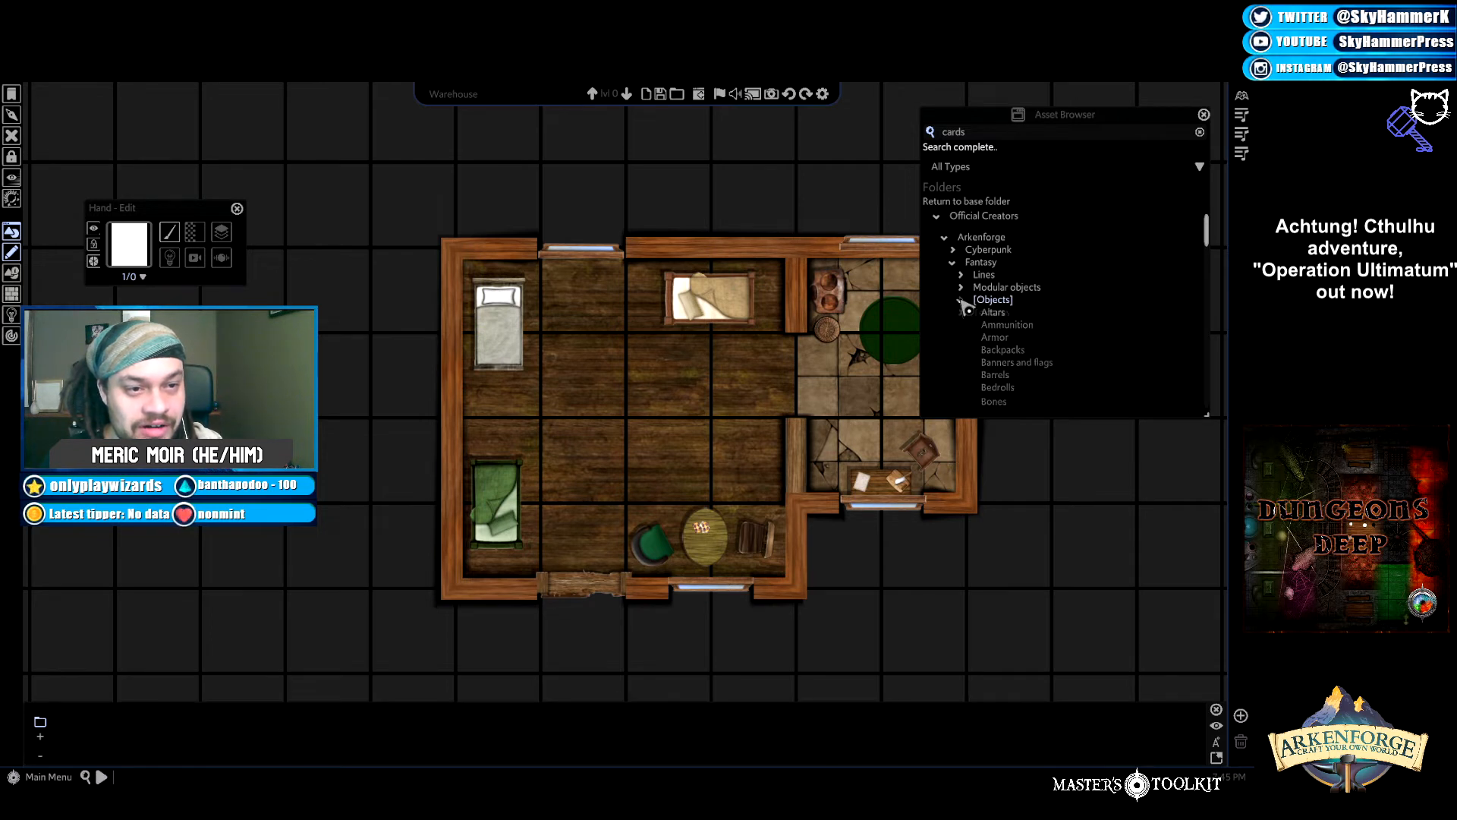
pyautogui.click(961, 301)
pyautogui.press('d')
pyautogui.scroll(-2, 1025, 316)
pyautogui.scroll(-8, 1031, 320)
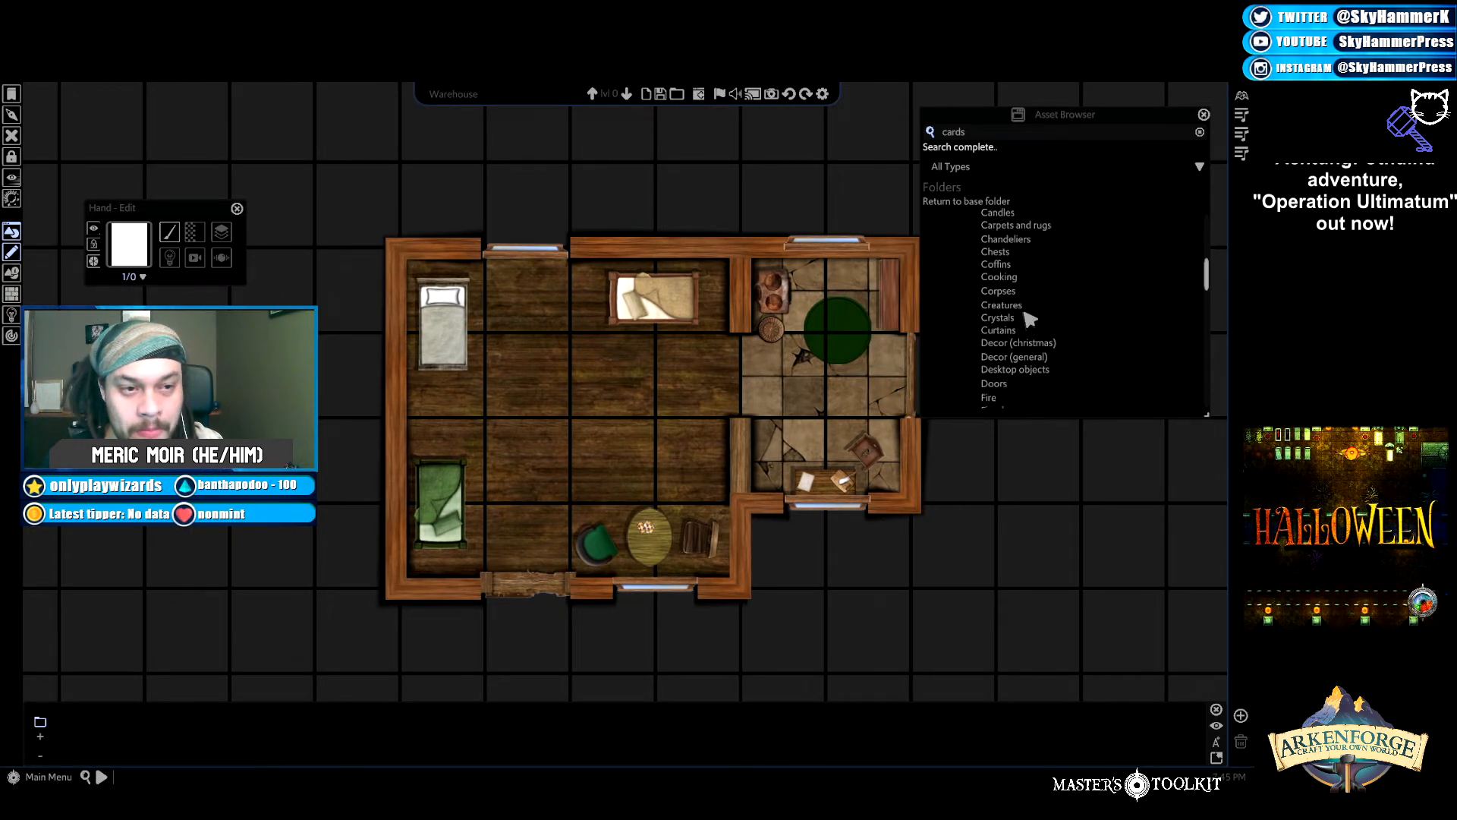
pyautogui.scroll(-5, 1031, 319)
pyautogui.click(1025, 314)
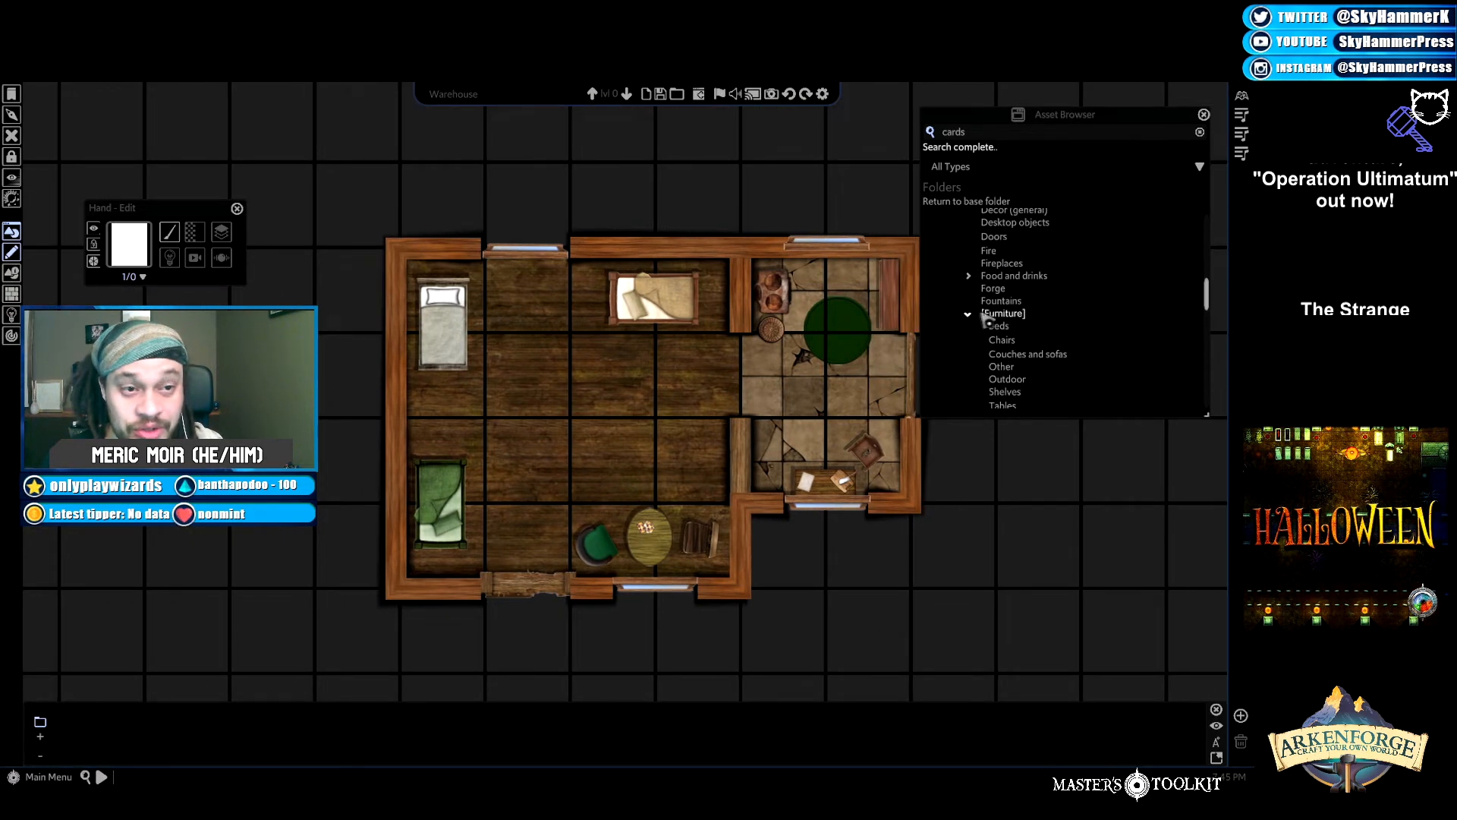
pyautogui.click(969, 314)
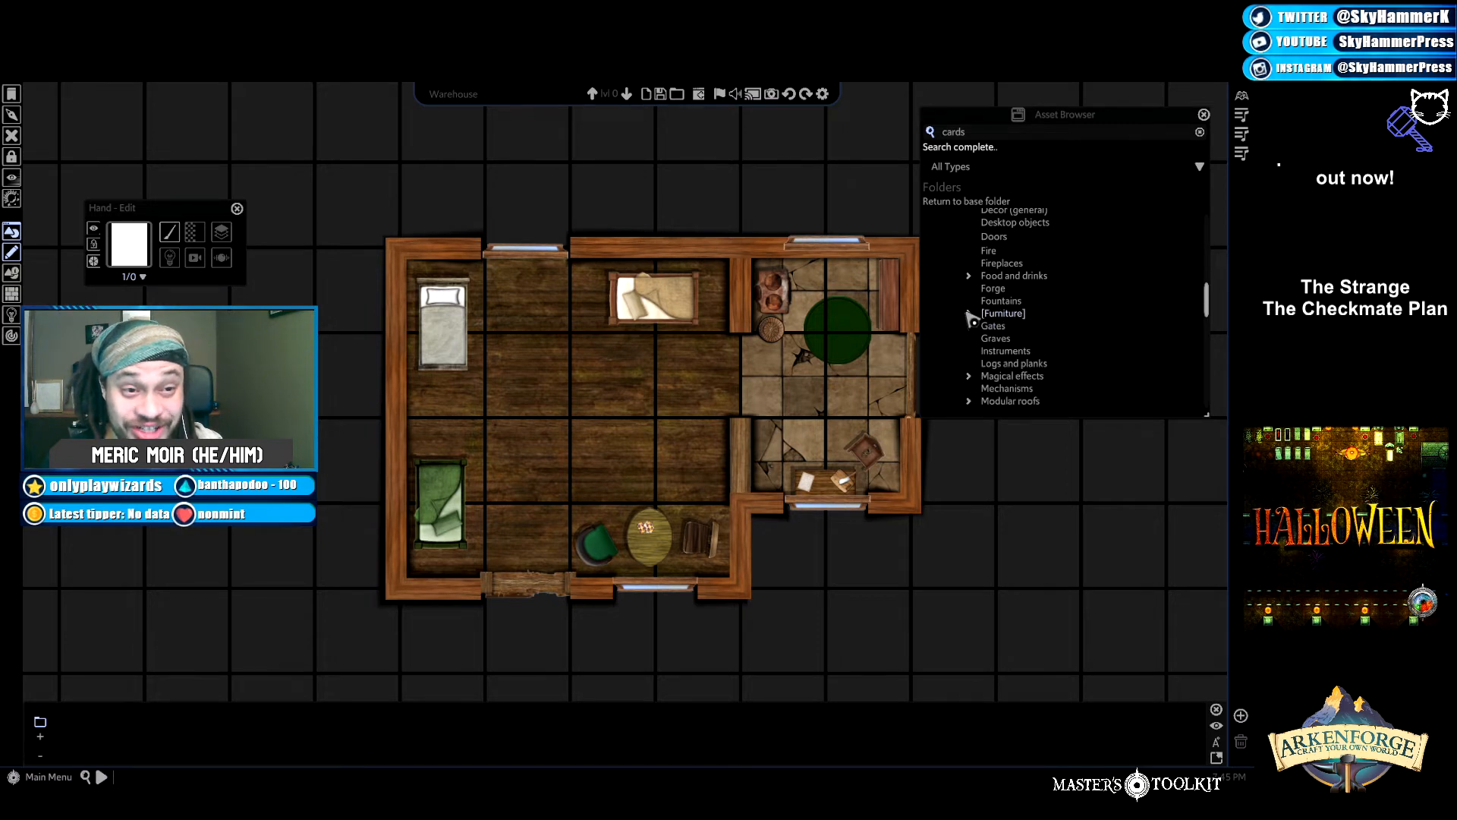
pyautogui.scroll(-5, 1021, 340)
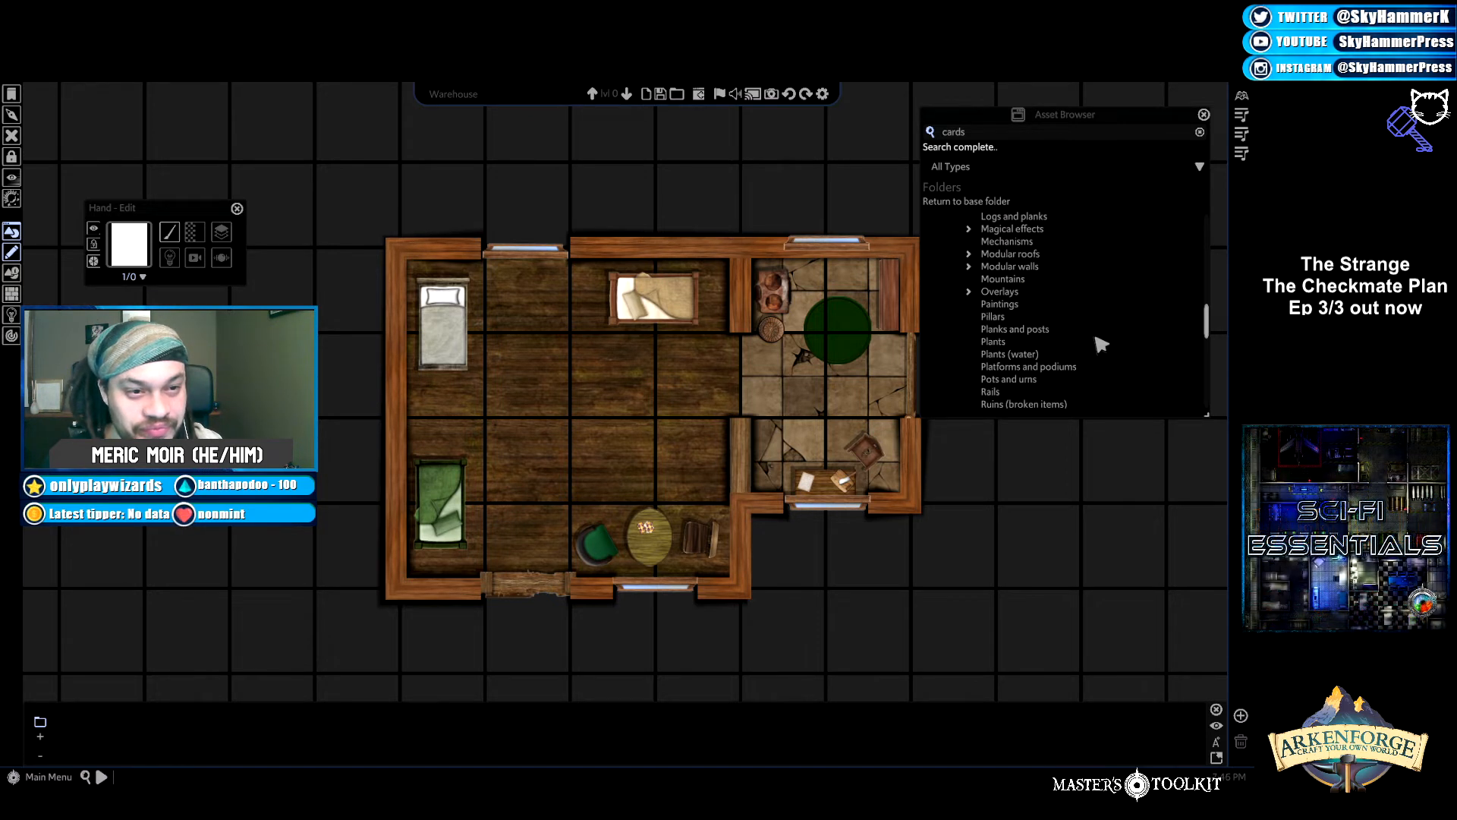
pyautogui.scroll(-1, 1101, 345)
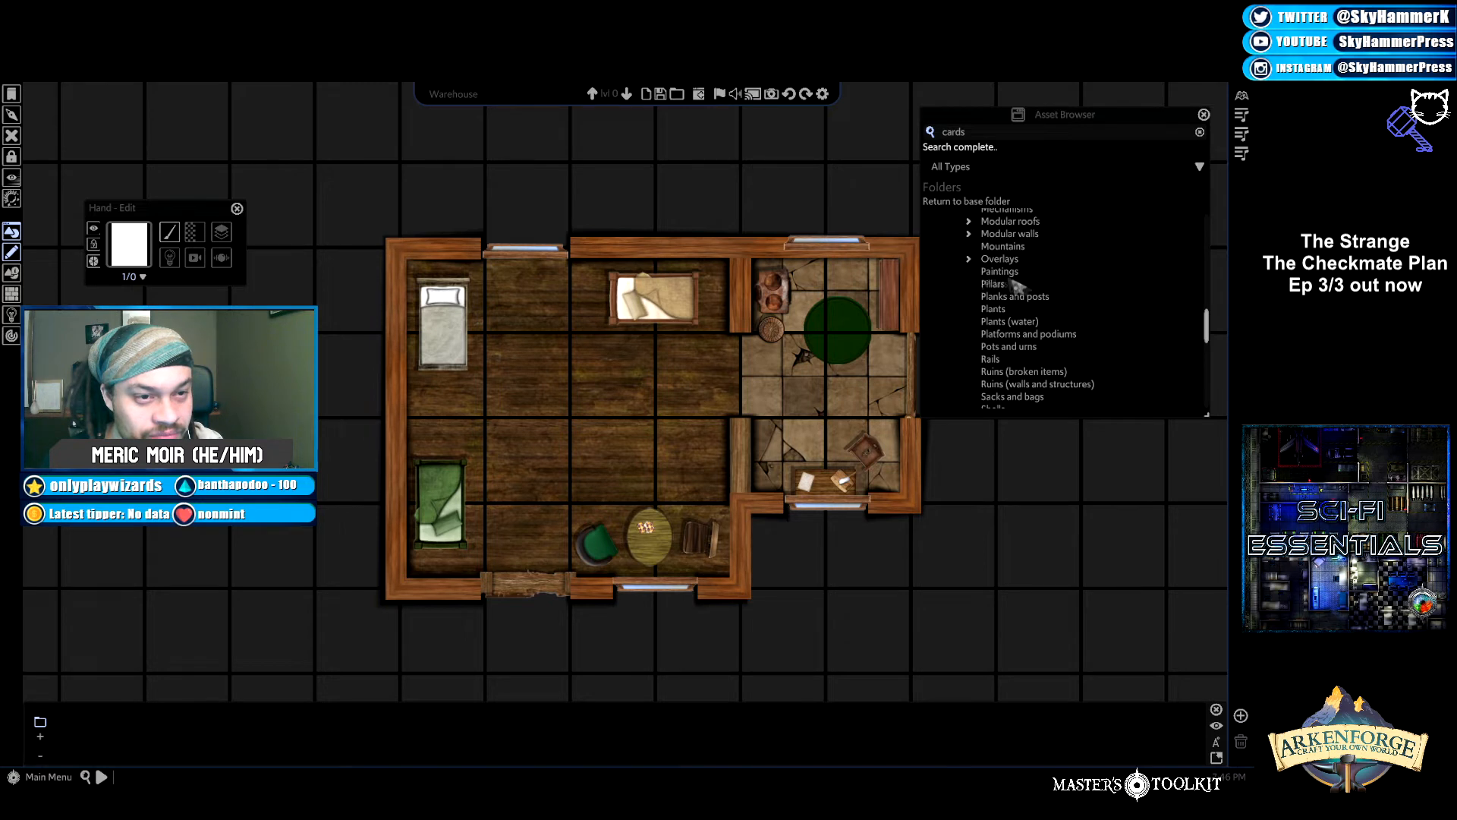
pyautogui.click(970, 260)
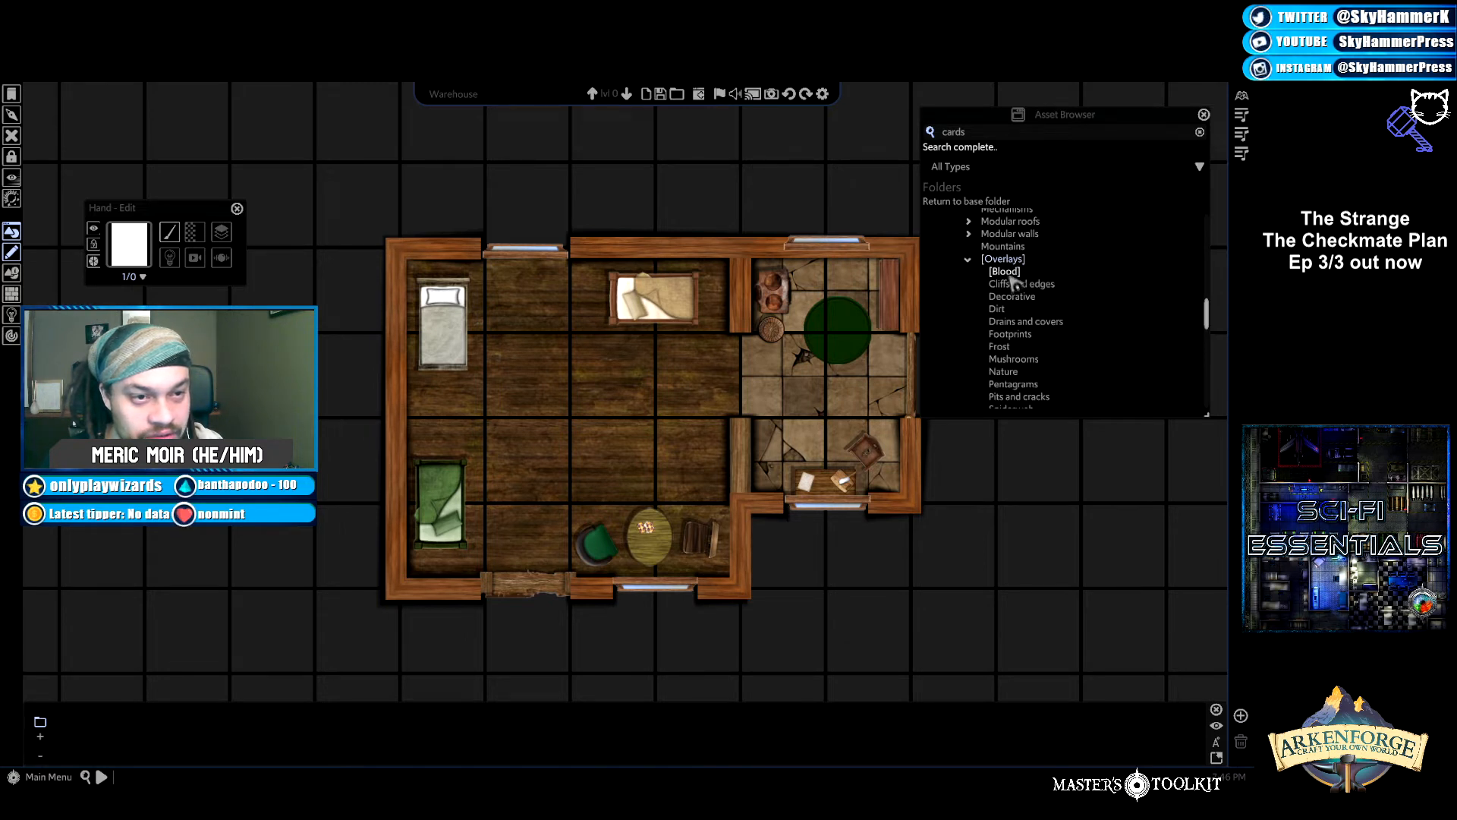
# Try out a red blood pentagram from the Pentagrams overlays in the middle of the main room and delete it.
pyautogui.scroll(-1, 1040, 334)
pyautogui.click(1051, 352)
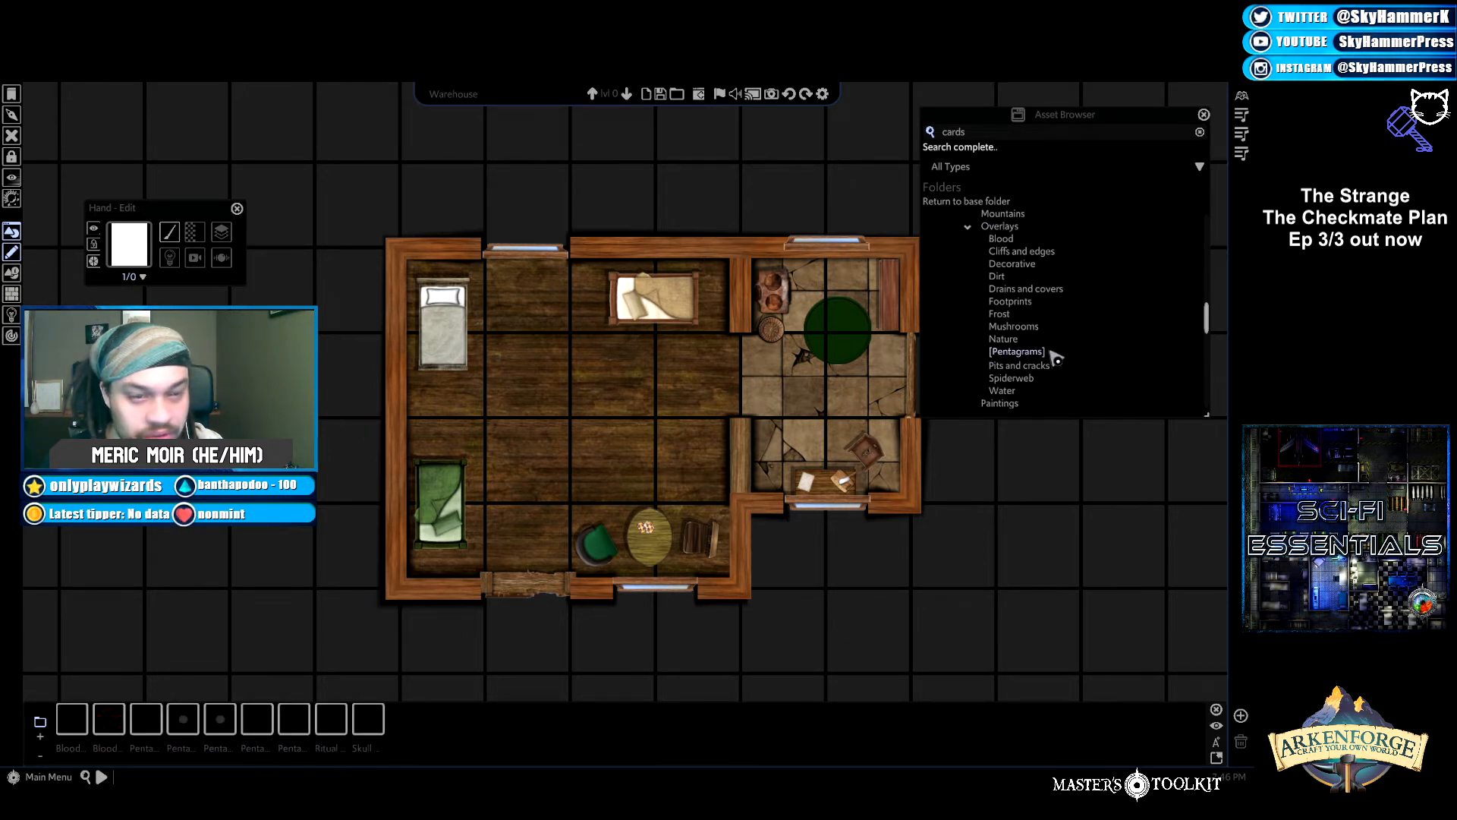
pyautogui.click(109, 719)
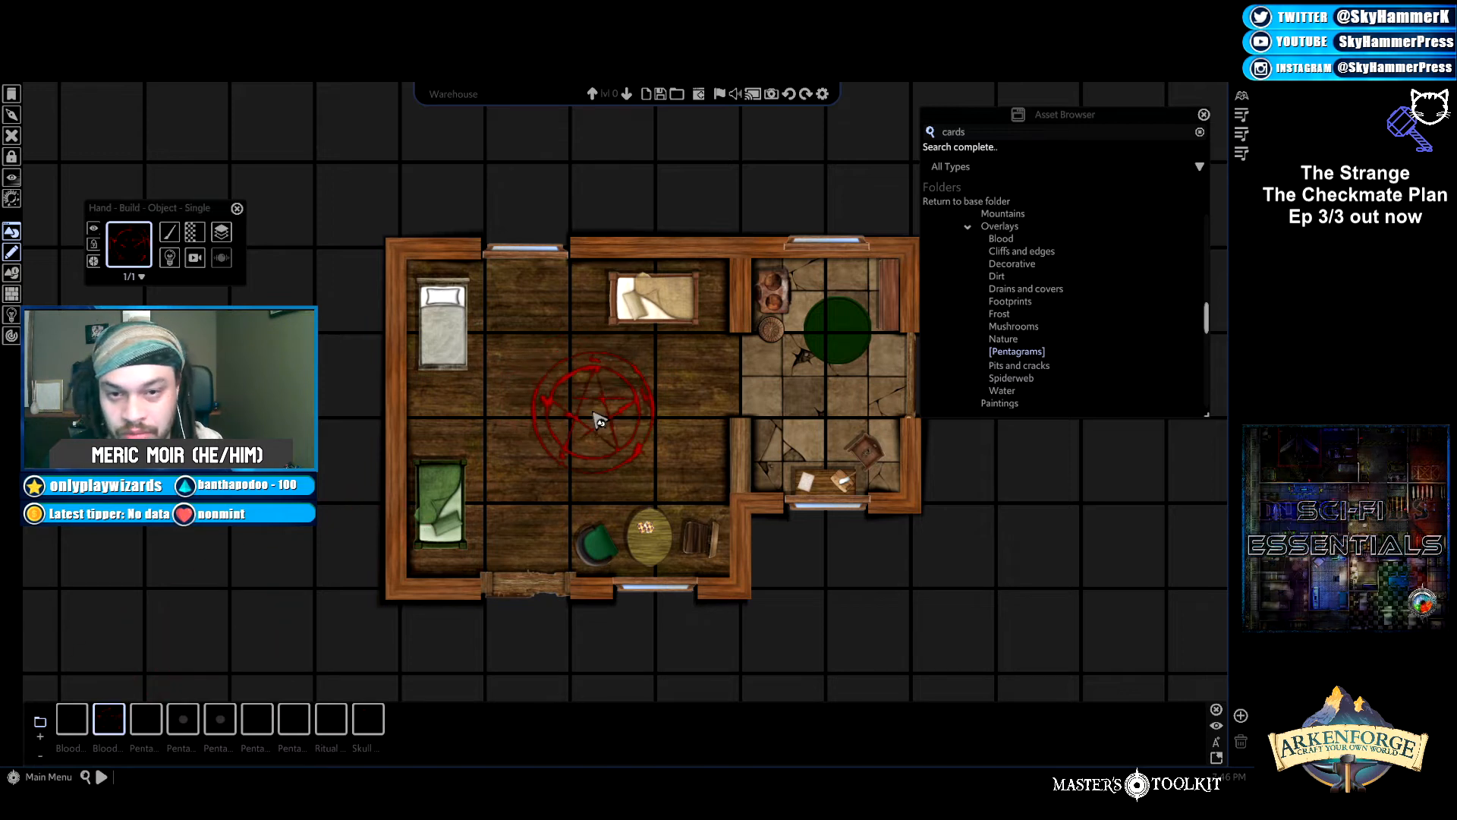
pyautogui.click(607, 404)
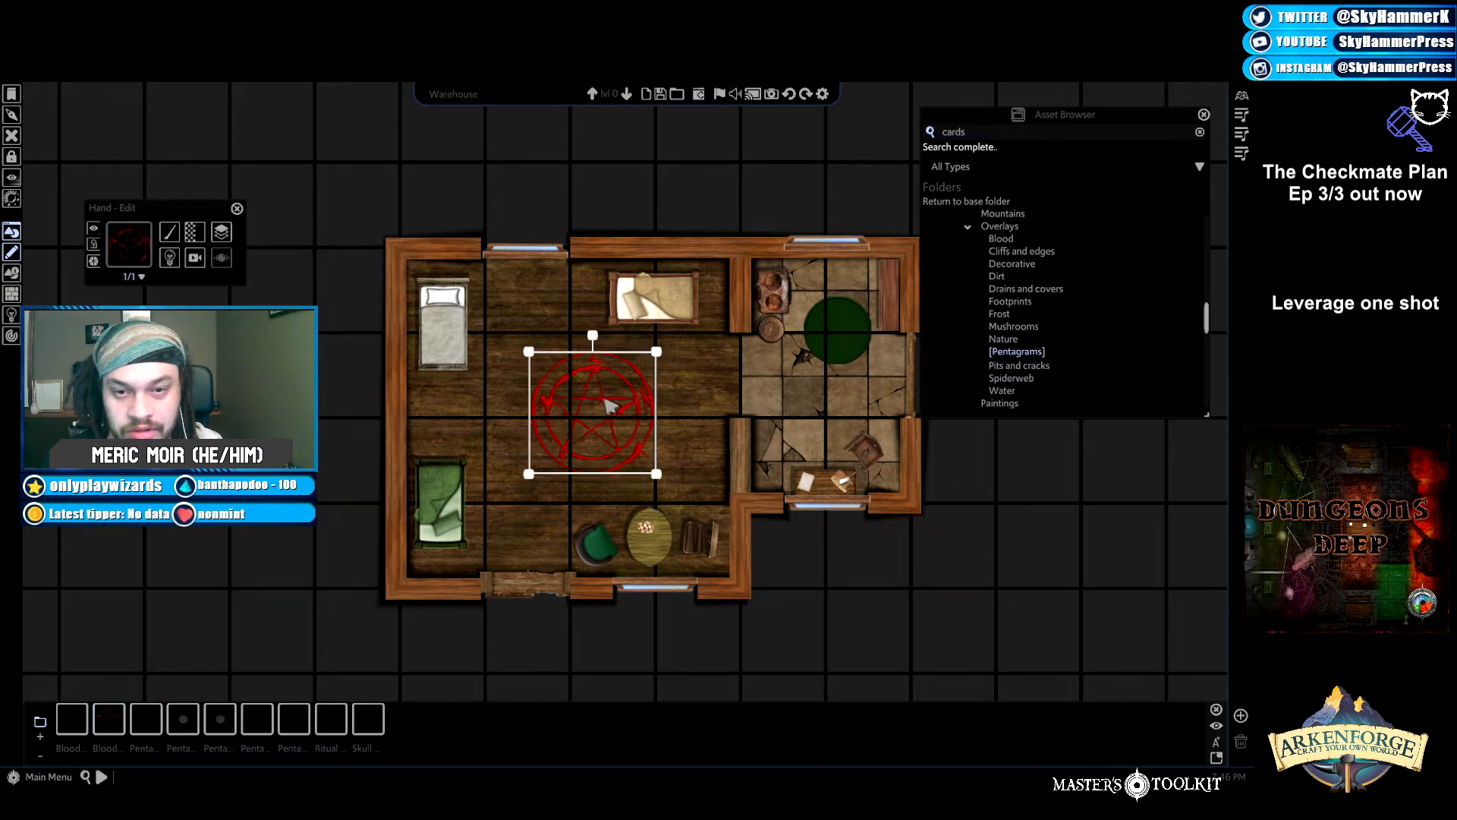
pyautogui.press('Delete')
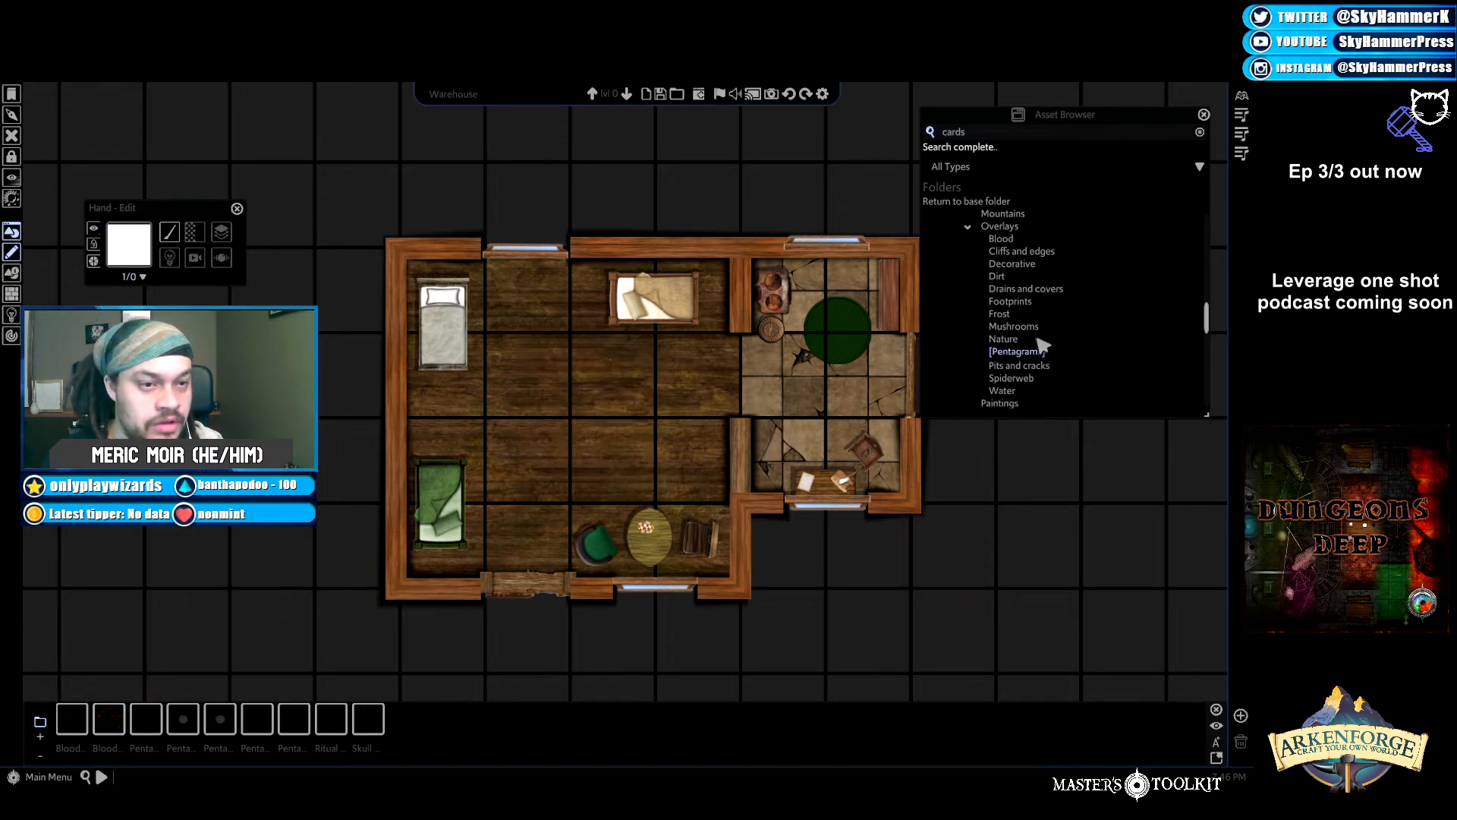
# Try out the Lava pit from the Pits and cracks overlays on the main room's floor and delete it.
pyautogui.click(1023, 365)
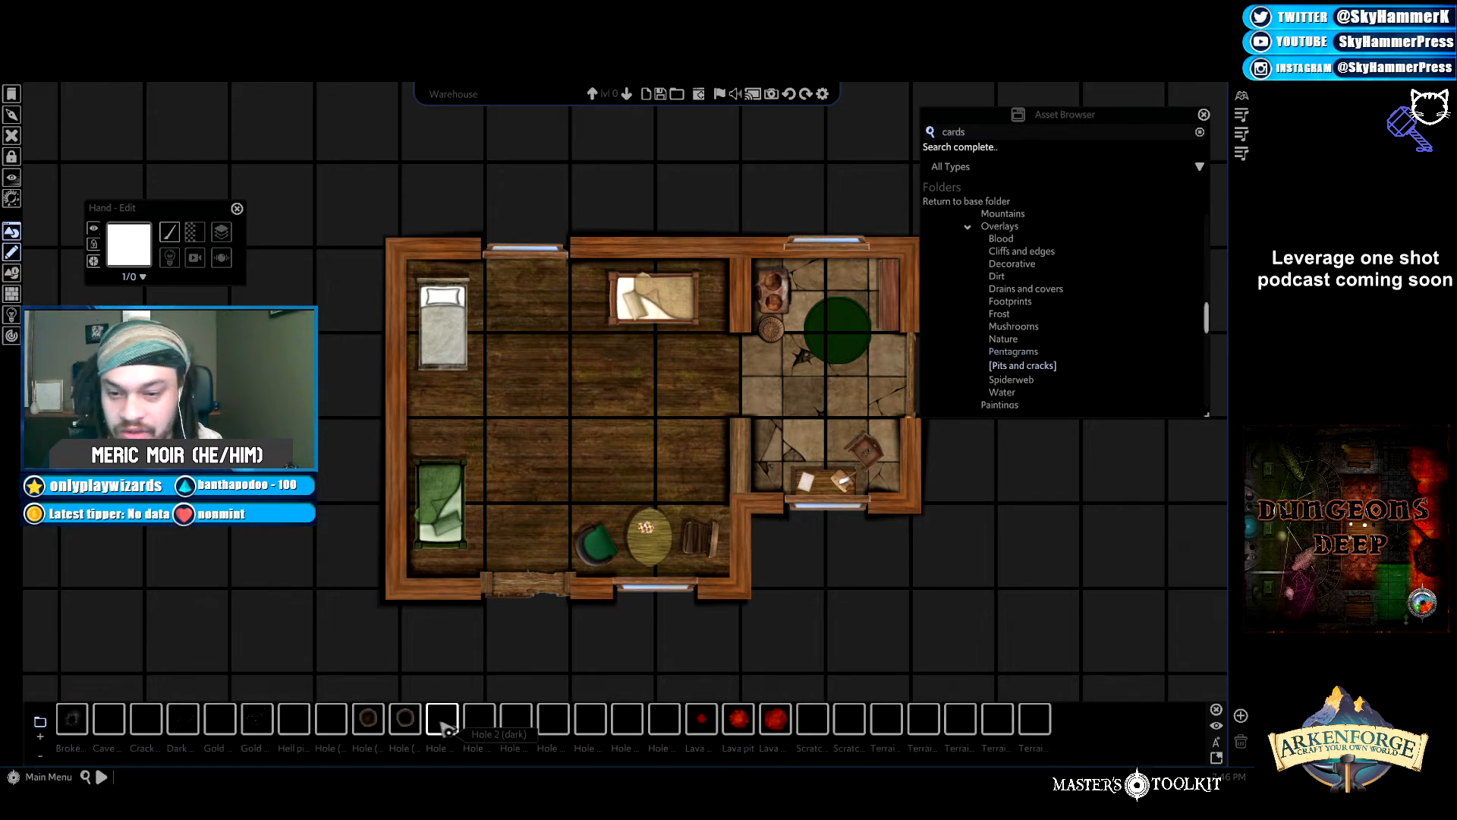
pyautogui.click(738, 718)
pyautogui.click(607, 402)
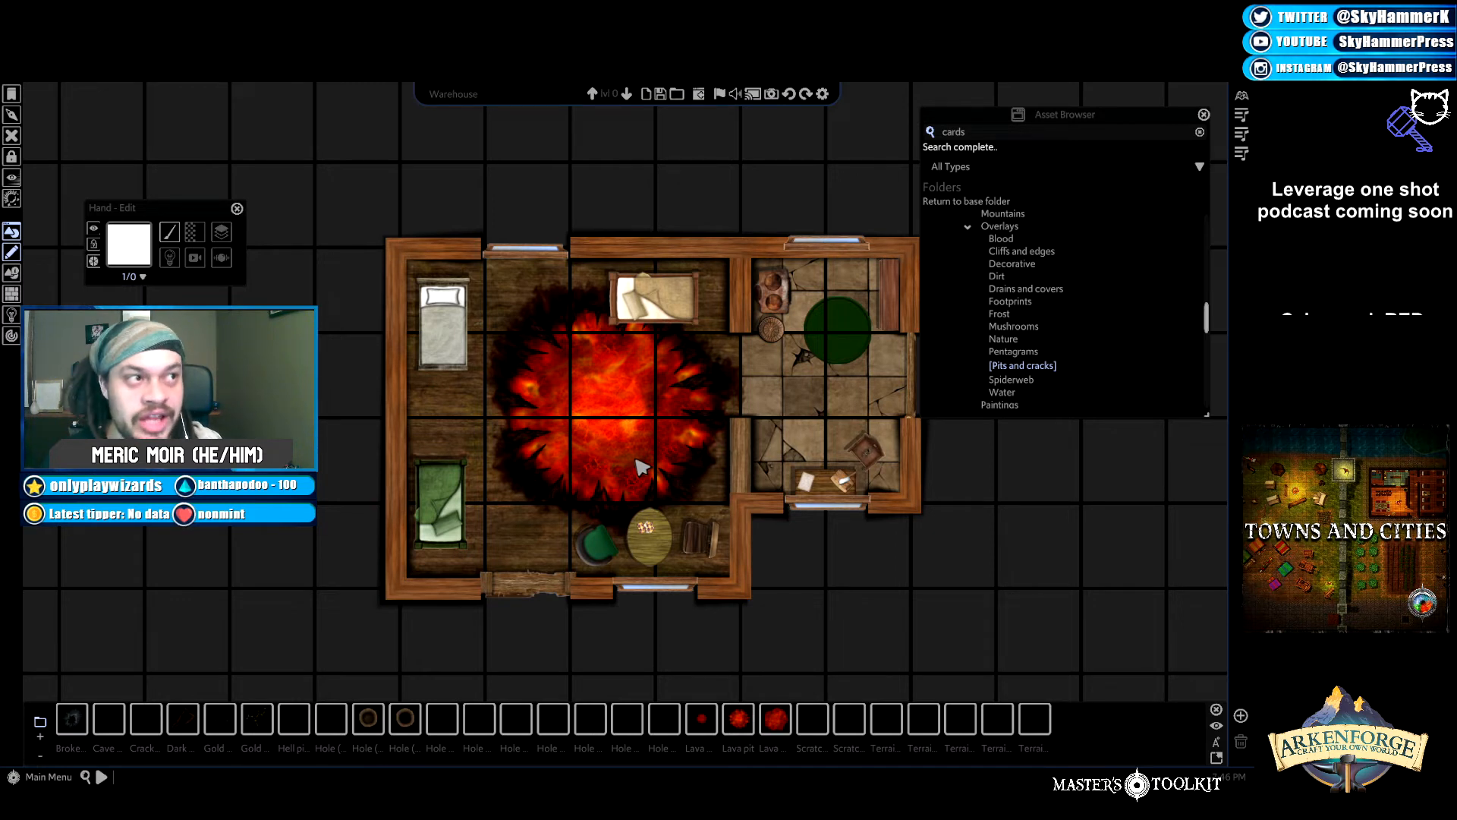
pyautogui.click(630, 453)
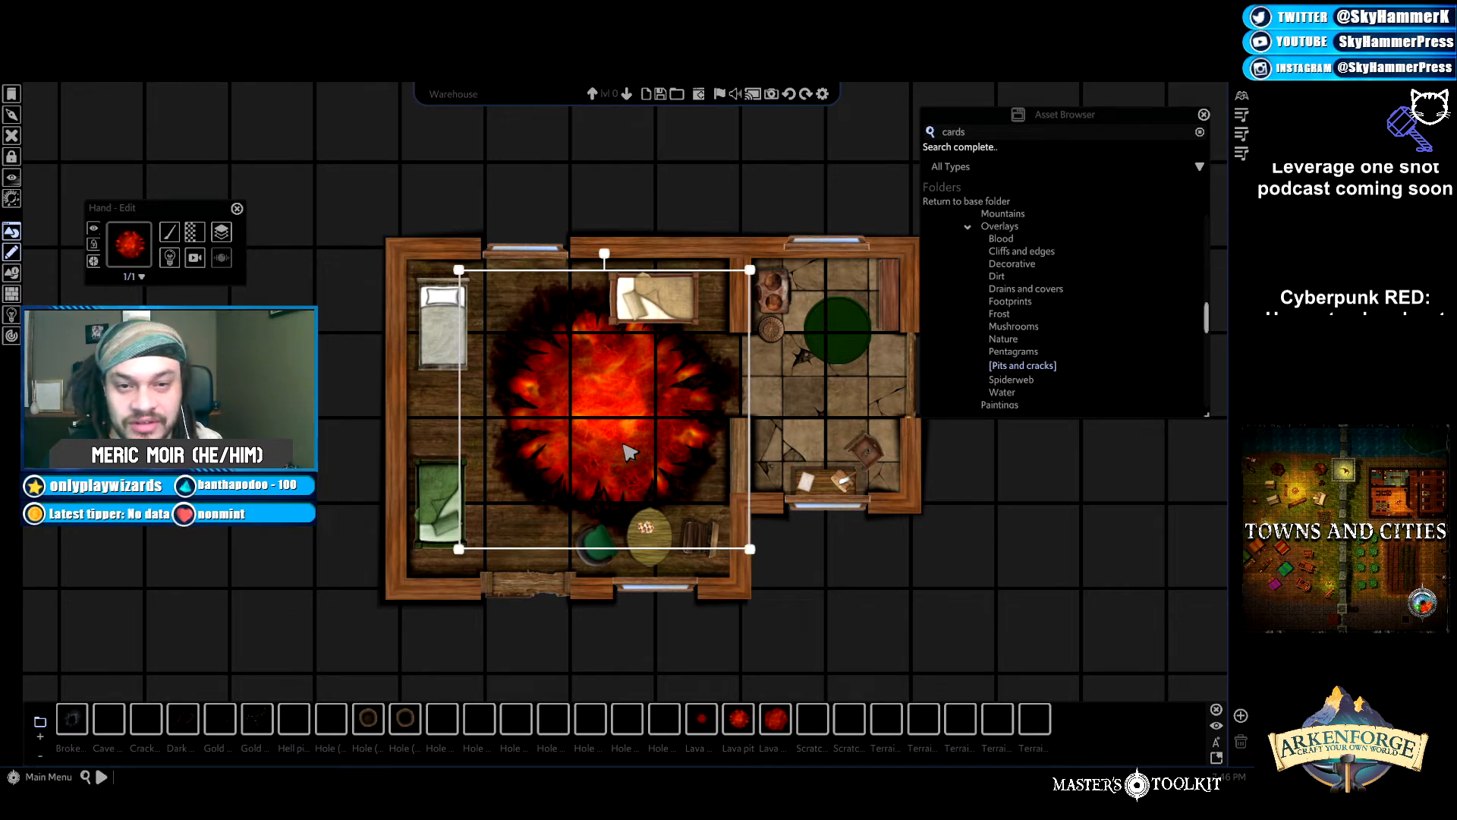
pyautogui.press('Delete')
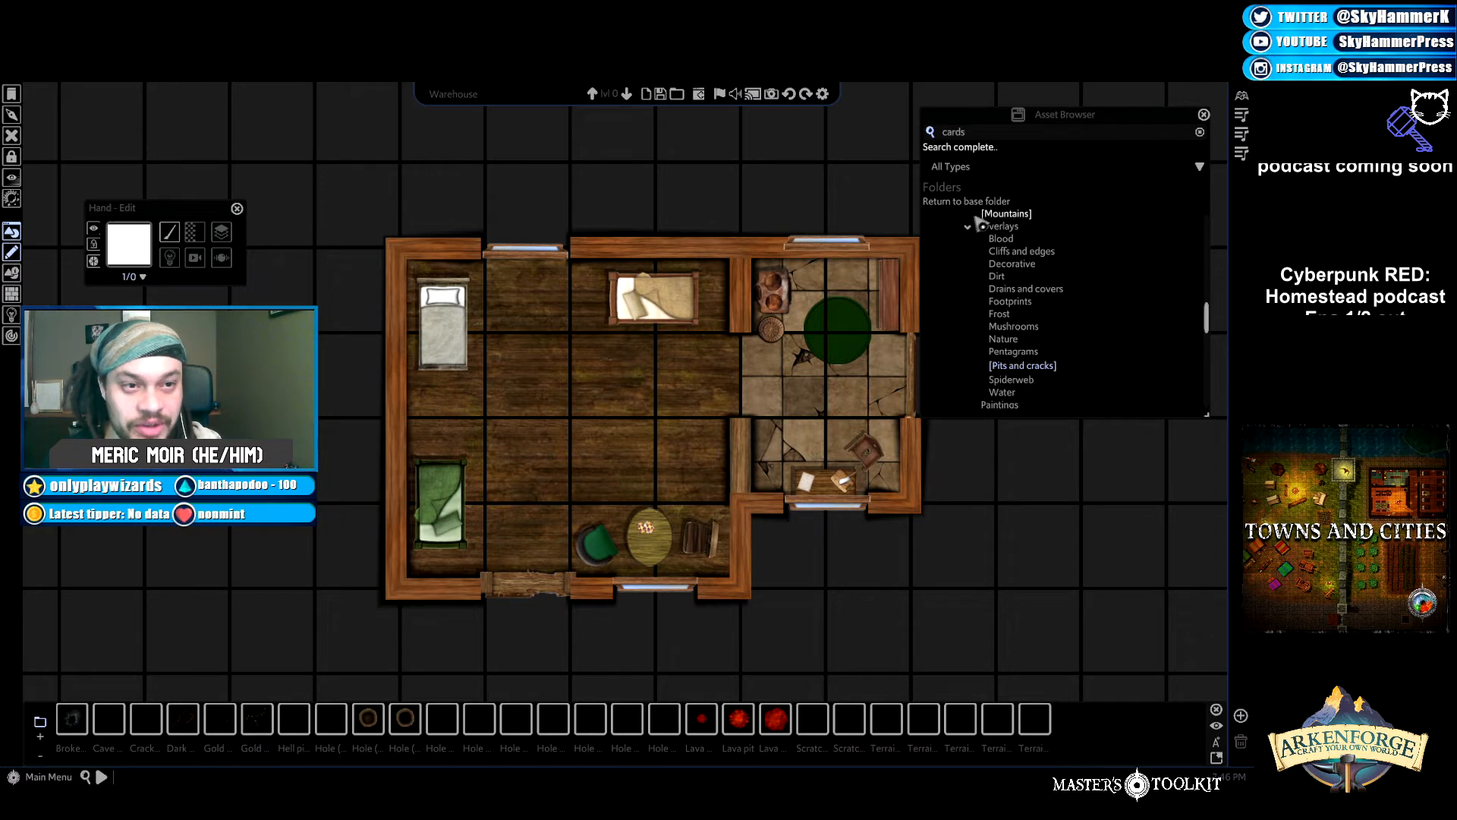
pyautogui.click(974, 229)
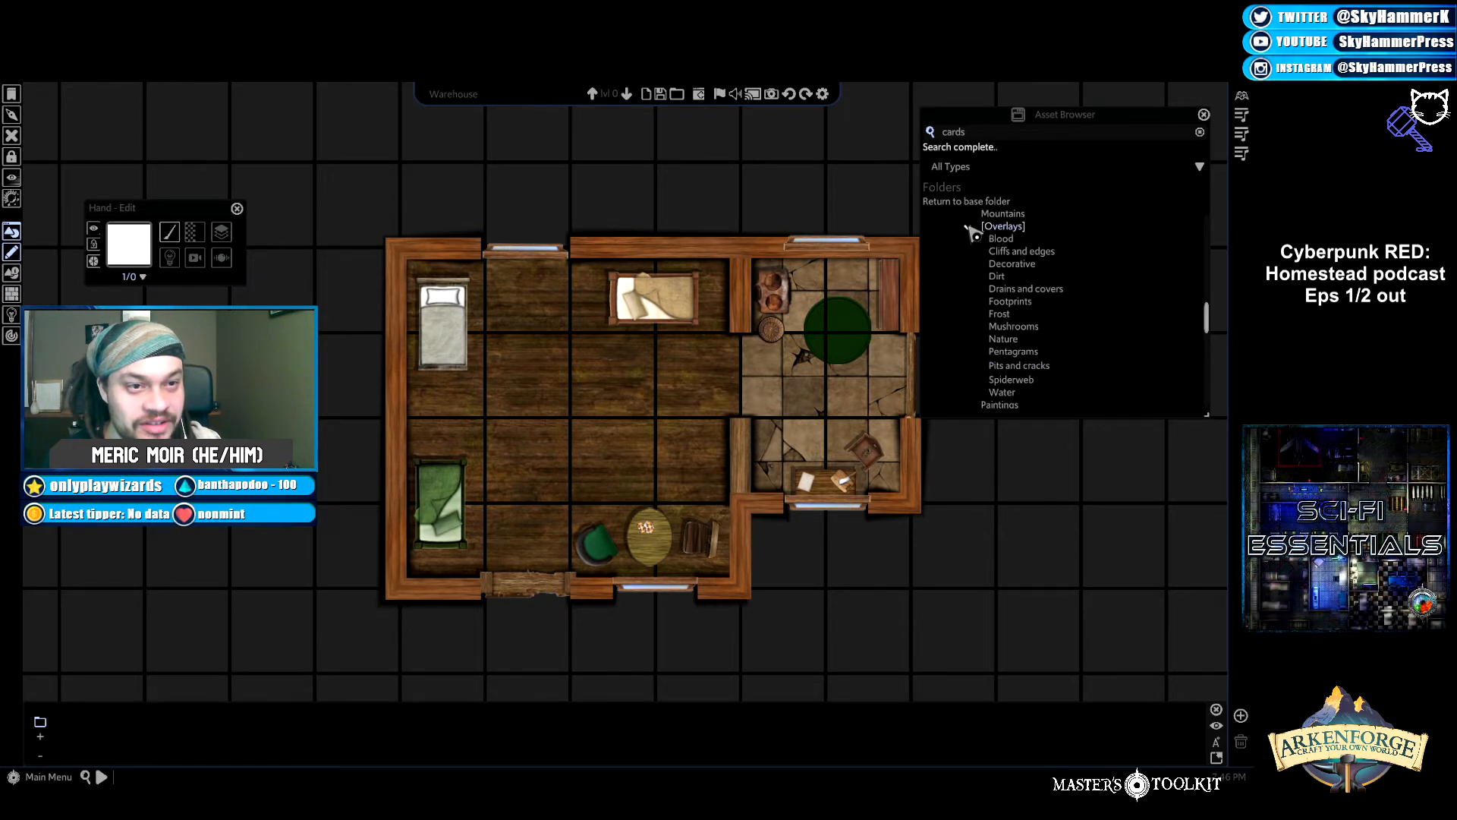
pyautogui.click(969, 226)
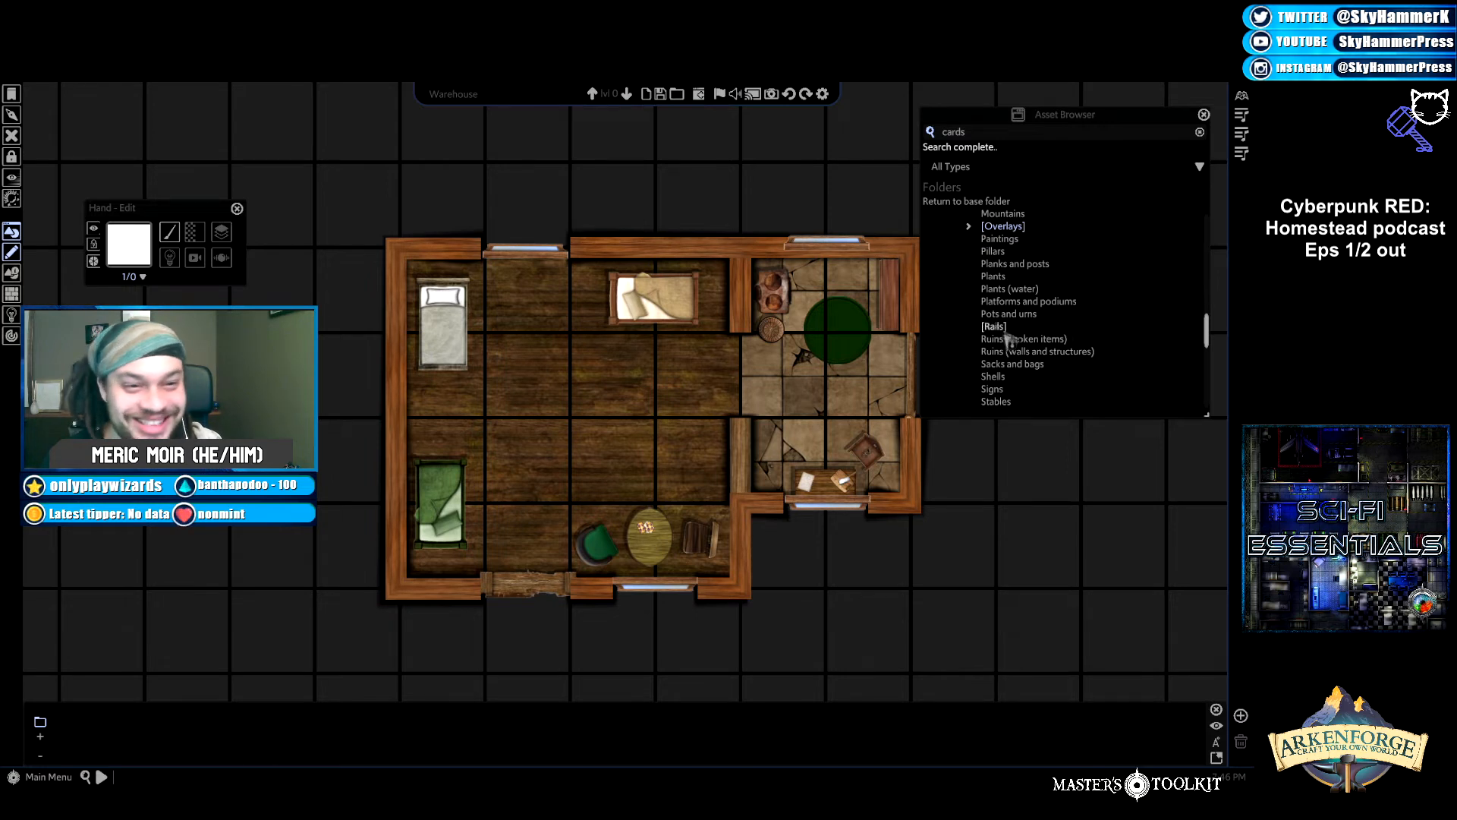
pyautogui.click(970, 227)
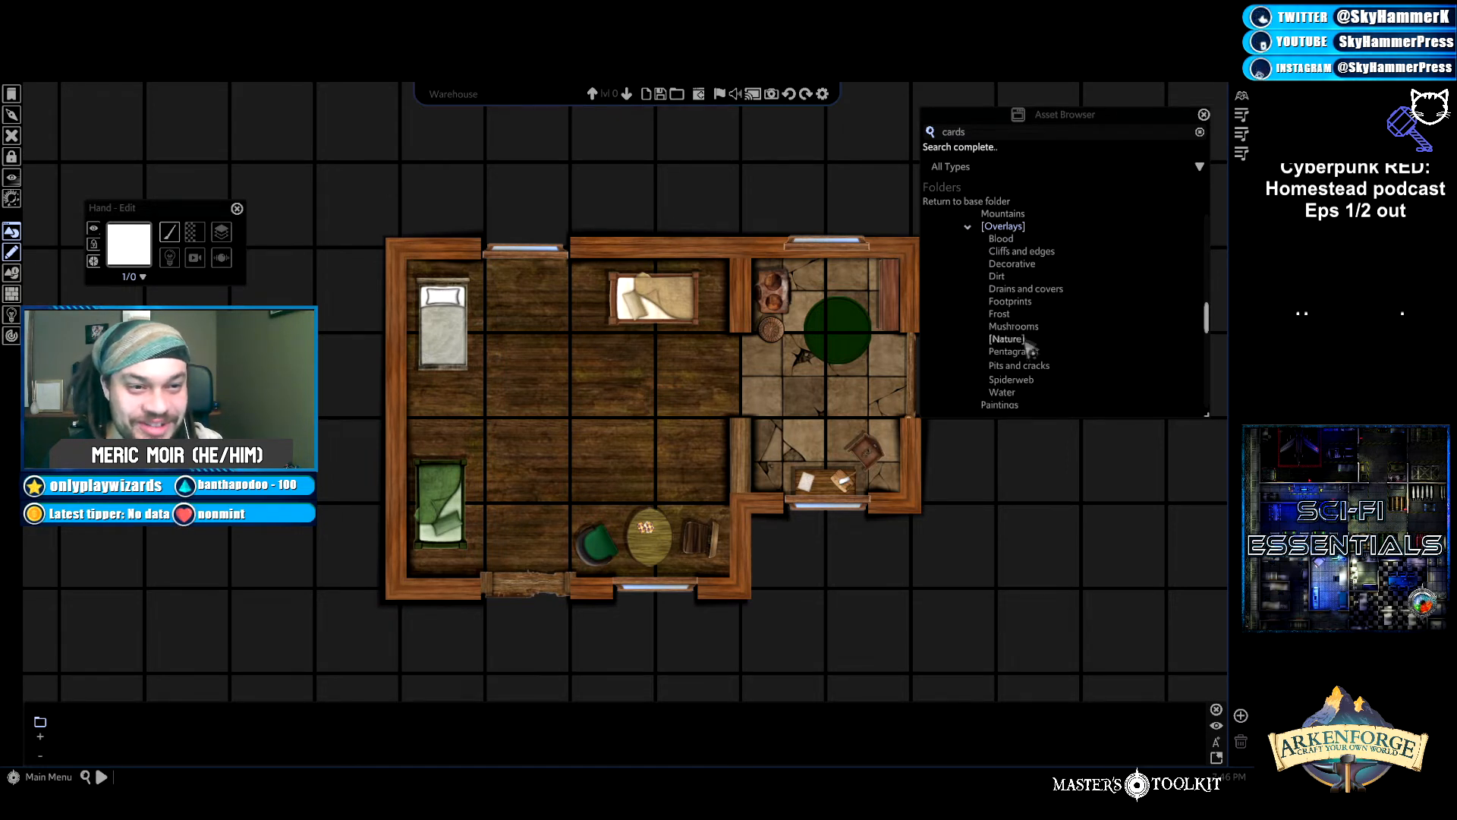
# Try out a patchy snow overlay from the Frost folder across the main room's floor and delete it.
pyautogui.click(1002, 313)
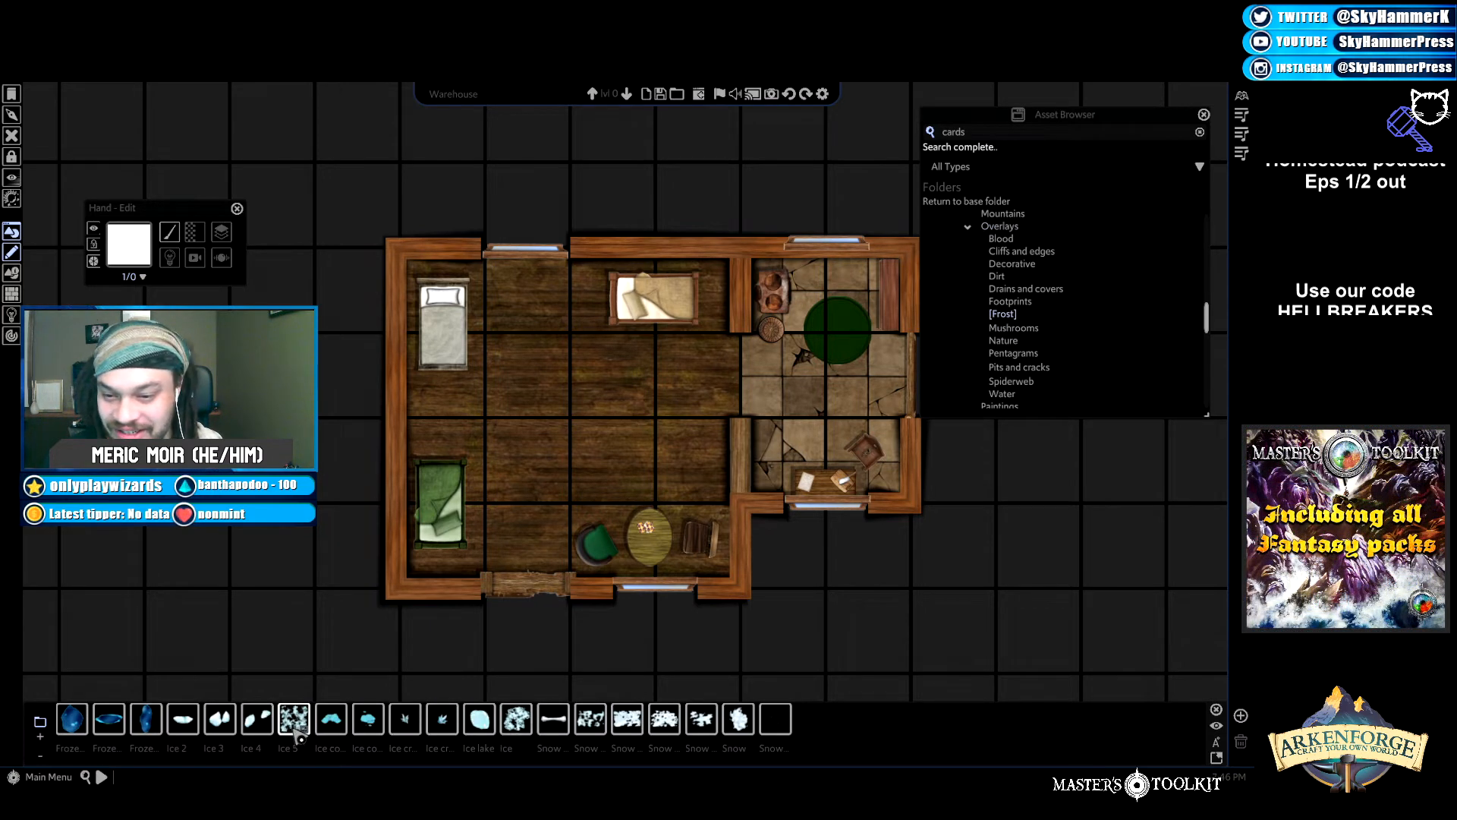
pyautogui.click(591, 719)
pyautogui.click(681, 434)
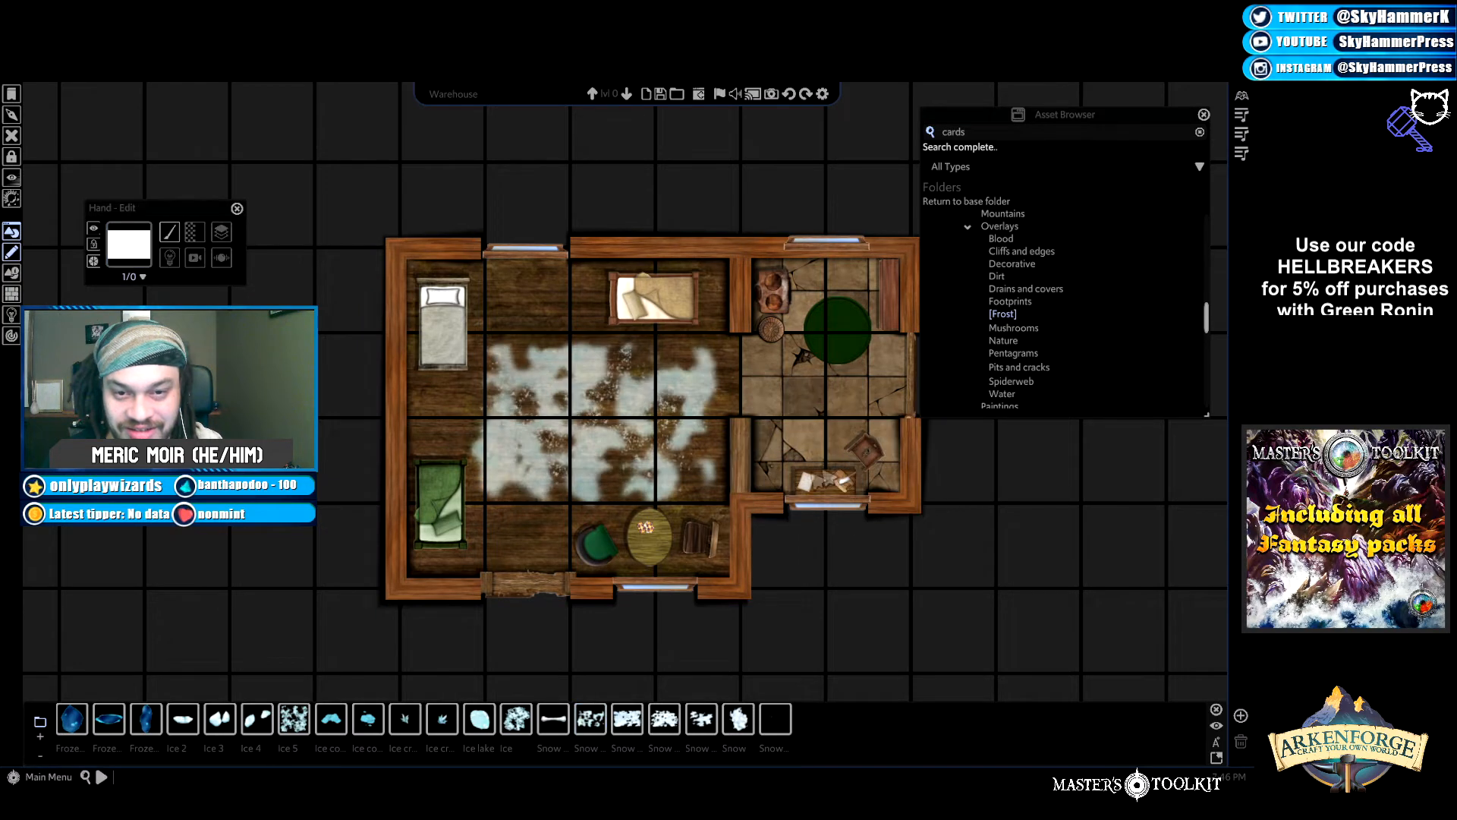
pyautogui.click(704, 395)
pyautogui.press('Delete')
pyautogui.click(773, 723)
pyautogui.rightClick(865, 562)
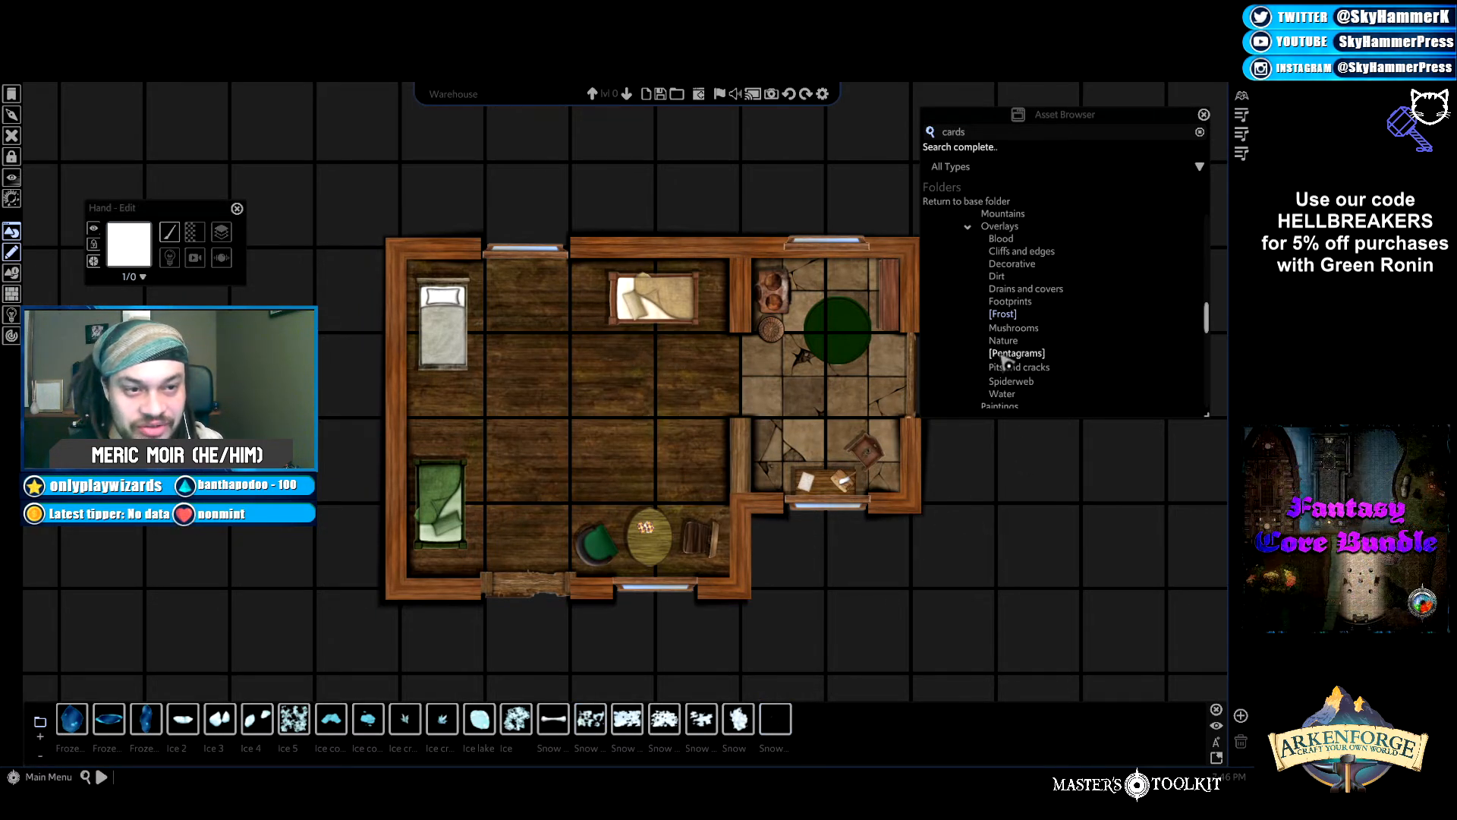
# Try out a round, brown-rimmed hole from the Pits and cracks overlays in the main room and delete it.
pyautogui.click(1021, 368)
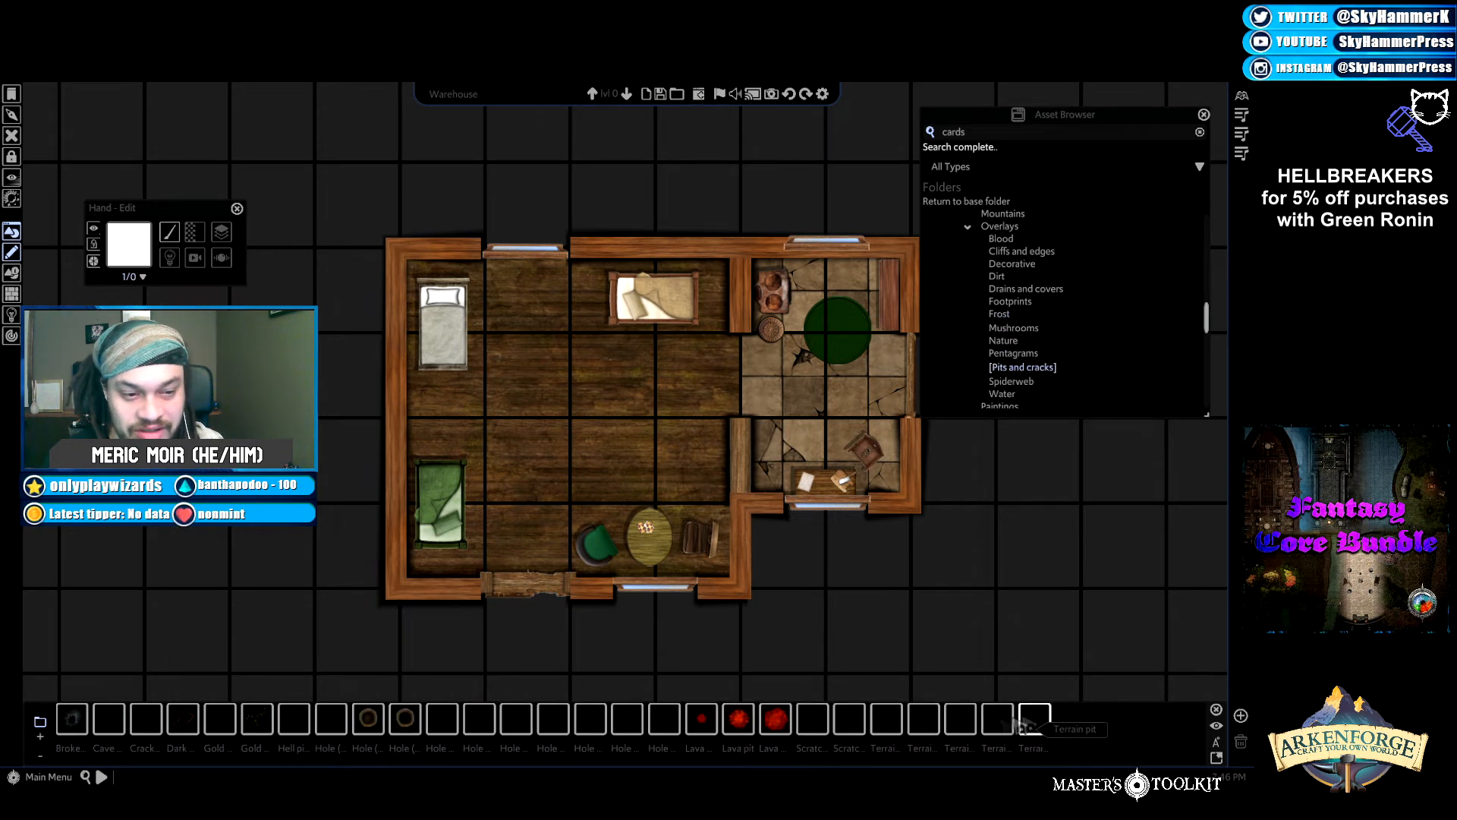
pyautogui.click(405, 718)
pyautogui.click(611, 387)
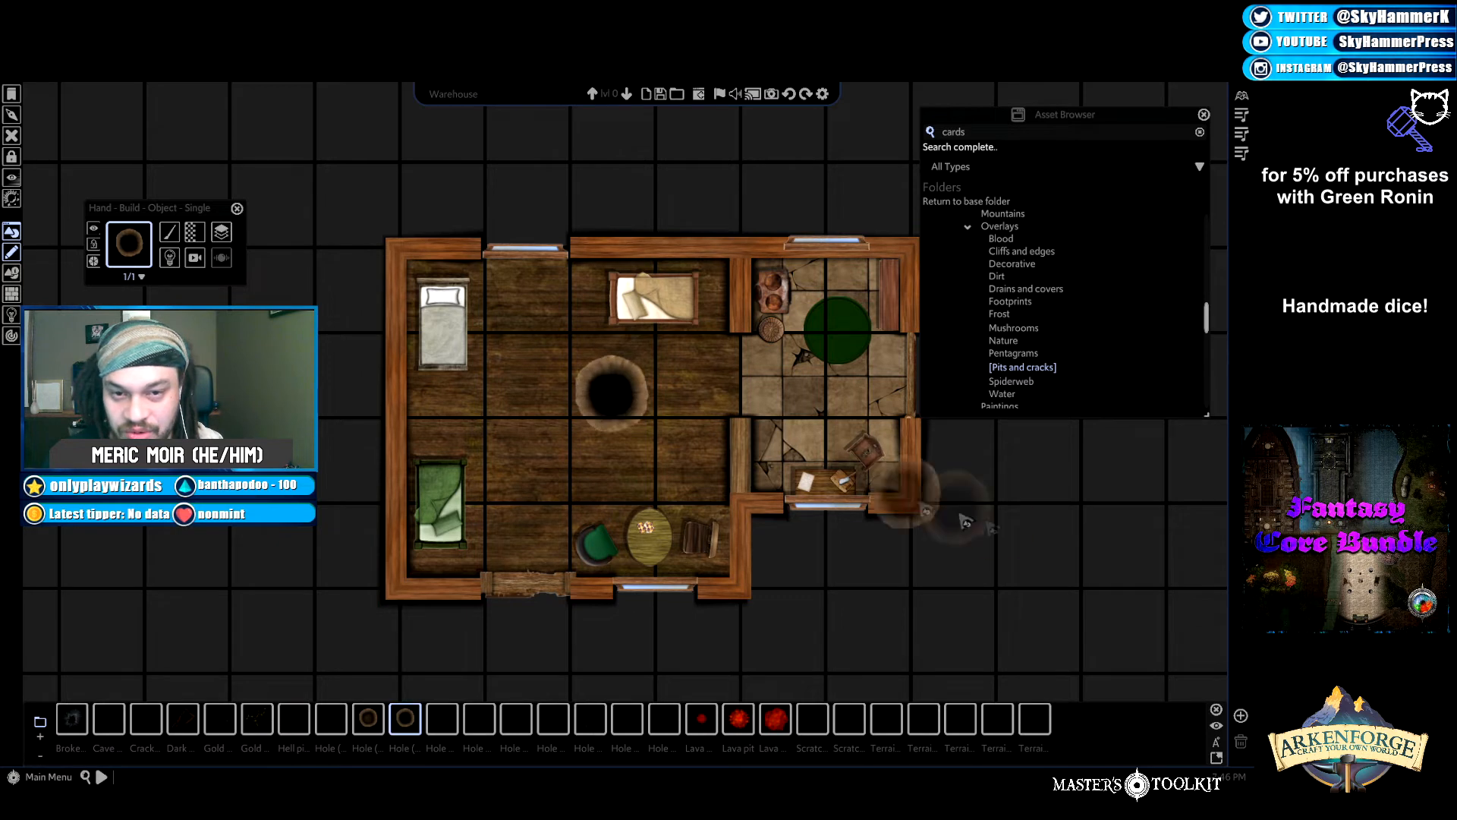
pyautogui.rightClick(994, 525)
pyautogui.click(599, 395)
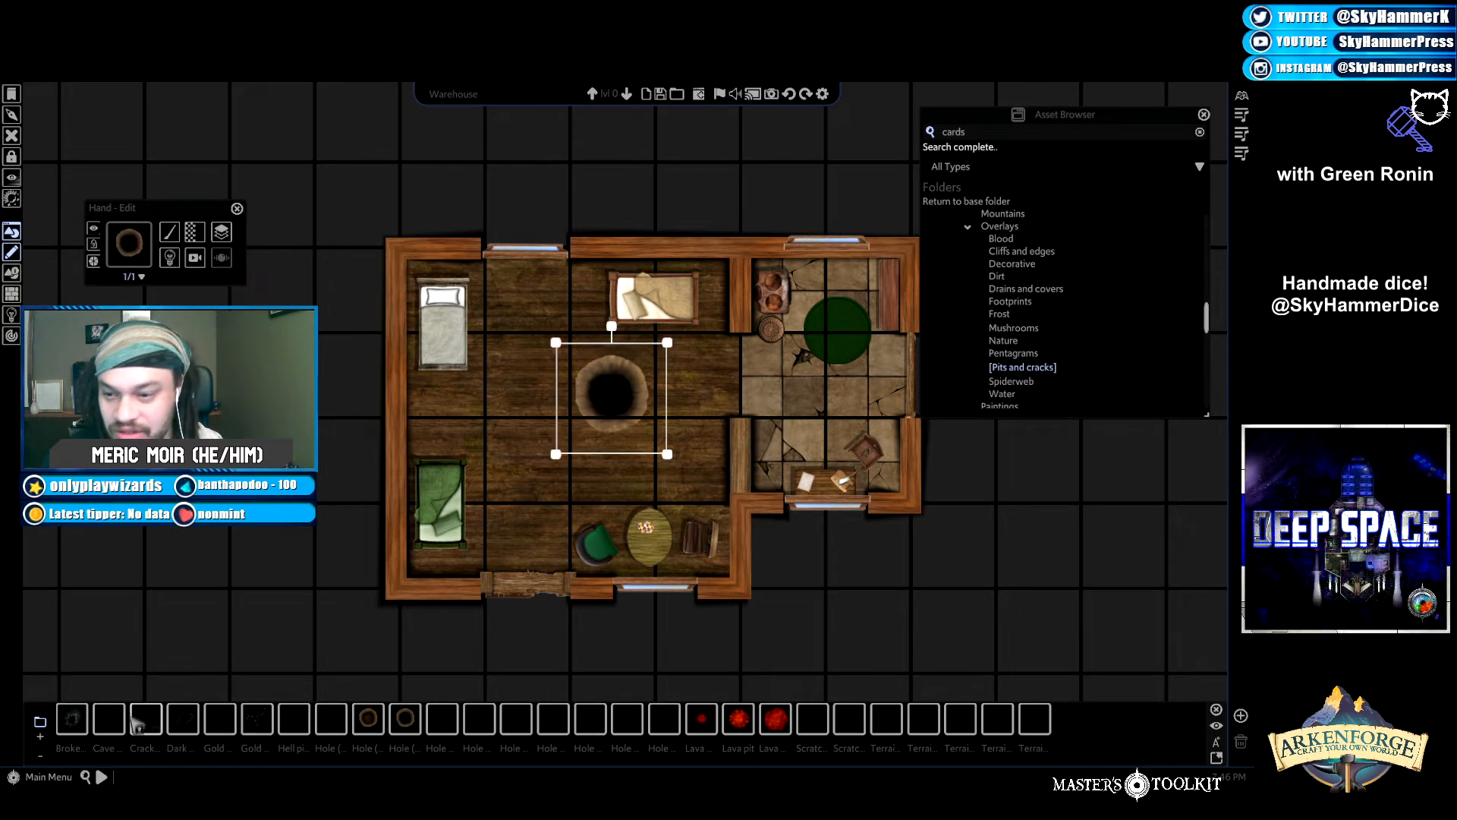
pyautogui.press('Delete')
# Place a dark jagged crack from the Pits and cracks overlays in the middle of the main room's floor and select it.
pyautogui.click(186, 724)
pyautogui.click(586, 414)
pyautogui.rightClick(671, 448)
pyautogui.click(614, 410)
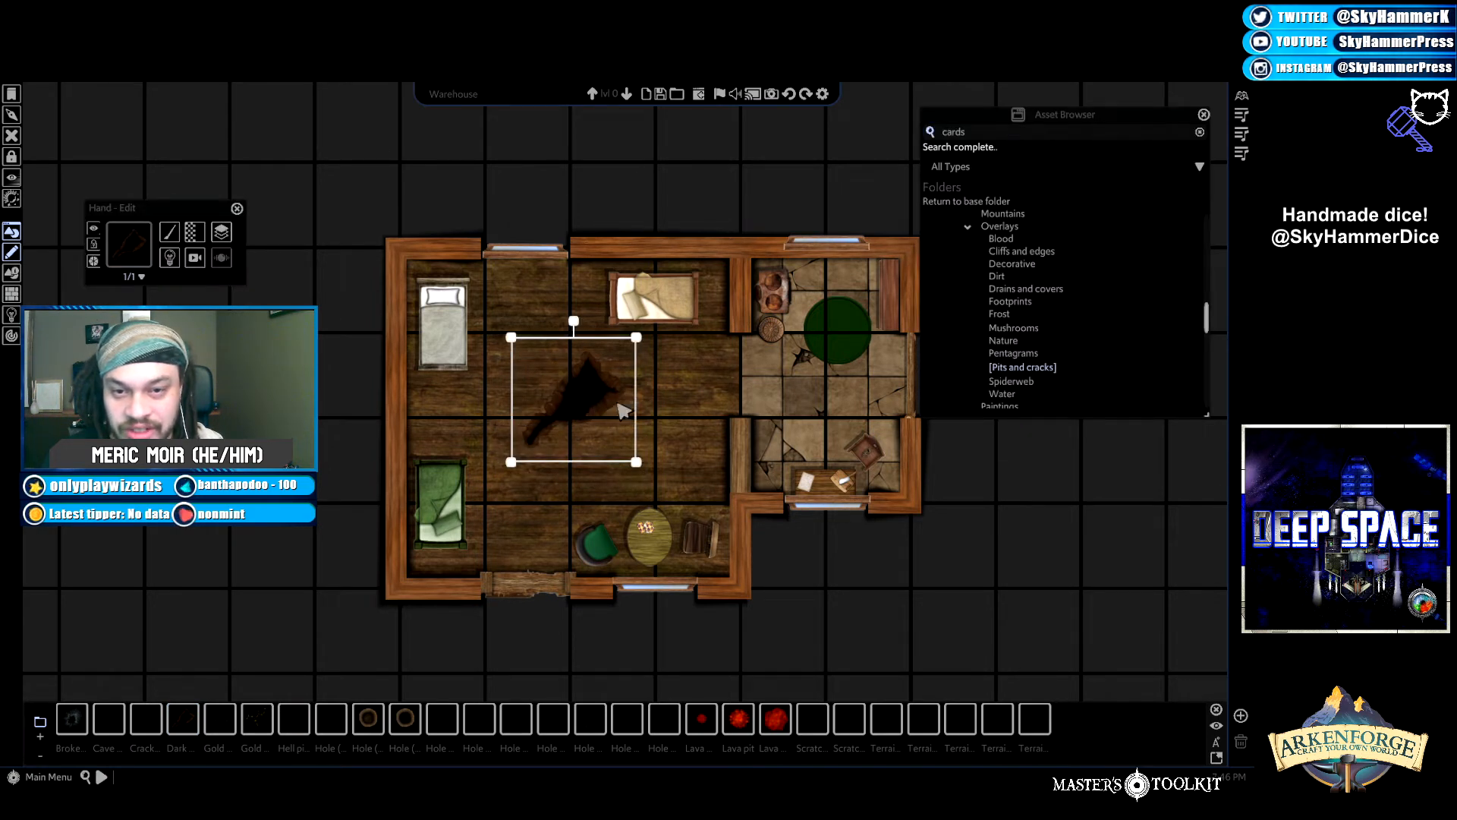
# Enlarge and reposition the dark crack in the main room's floor, and delete it.
pyautogui.moveTo(636, 462); pyautogui.dragTo(741, 567)
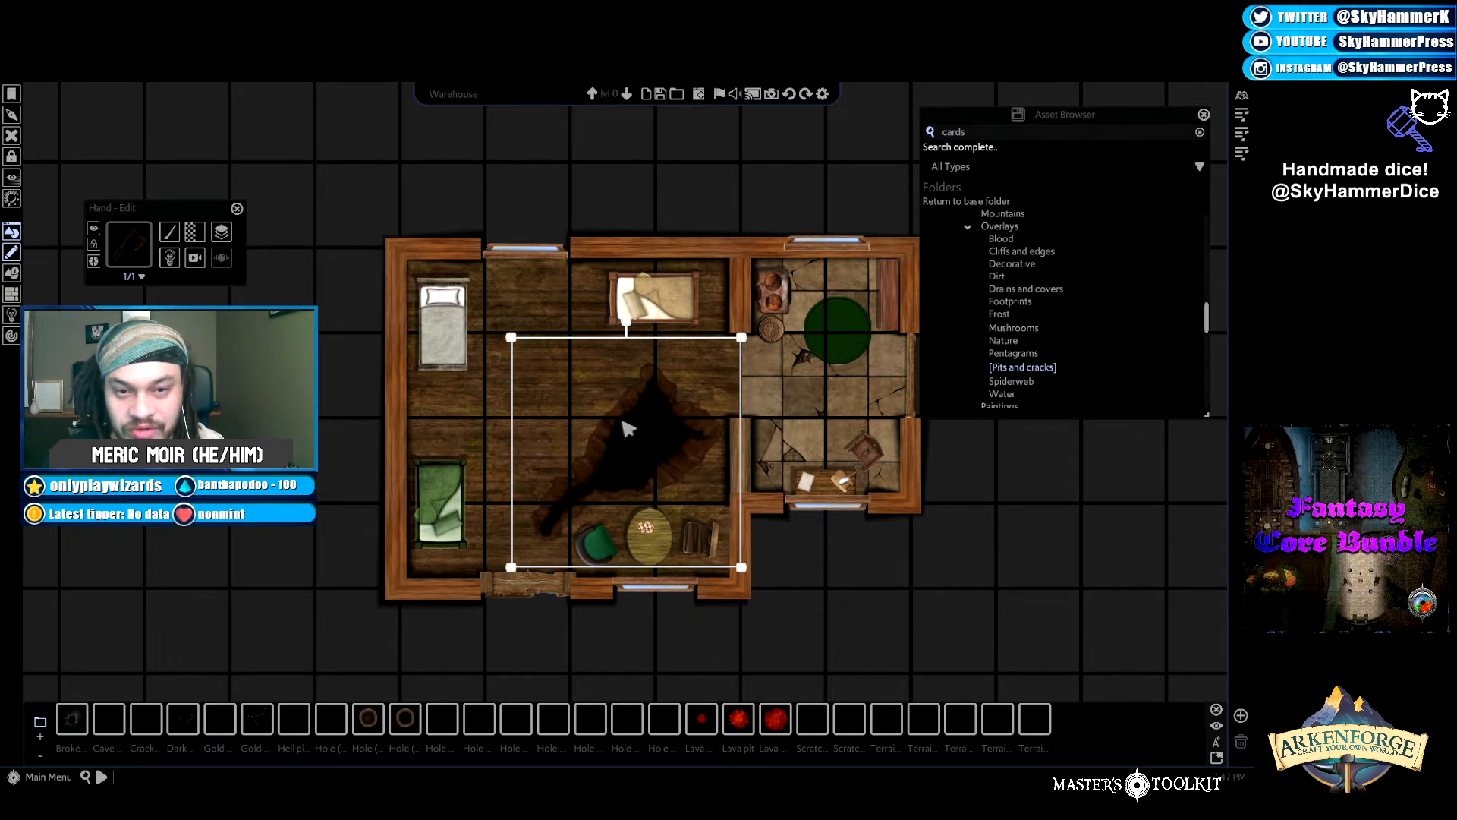
pyautogui.moveTo(624, 423); pyautogui.dragTo(614, 414)
pyautogui.click(1014, 555)
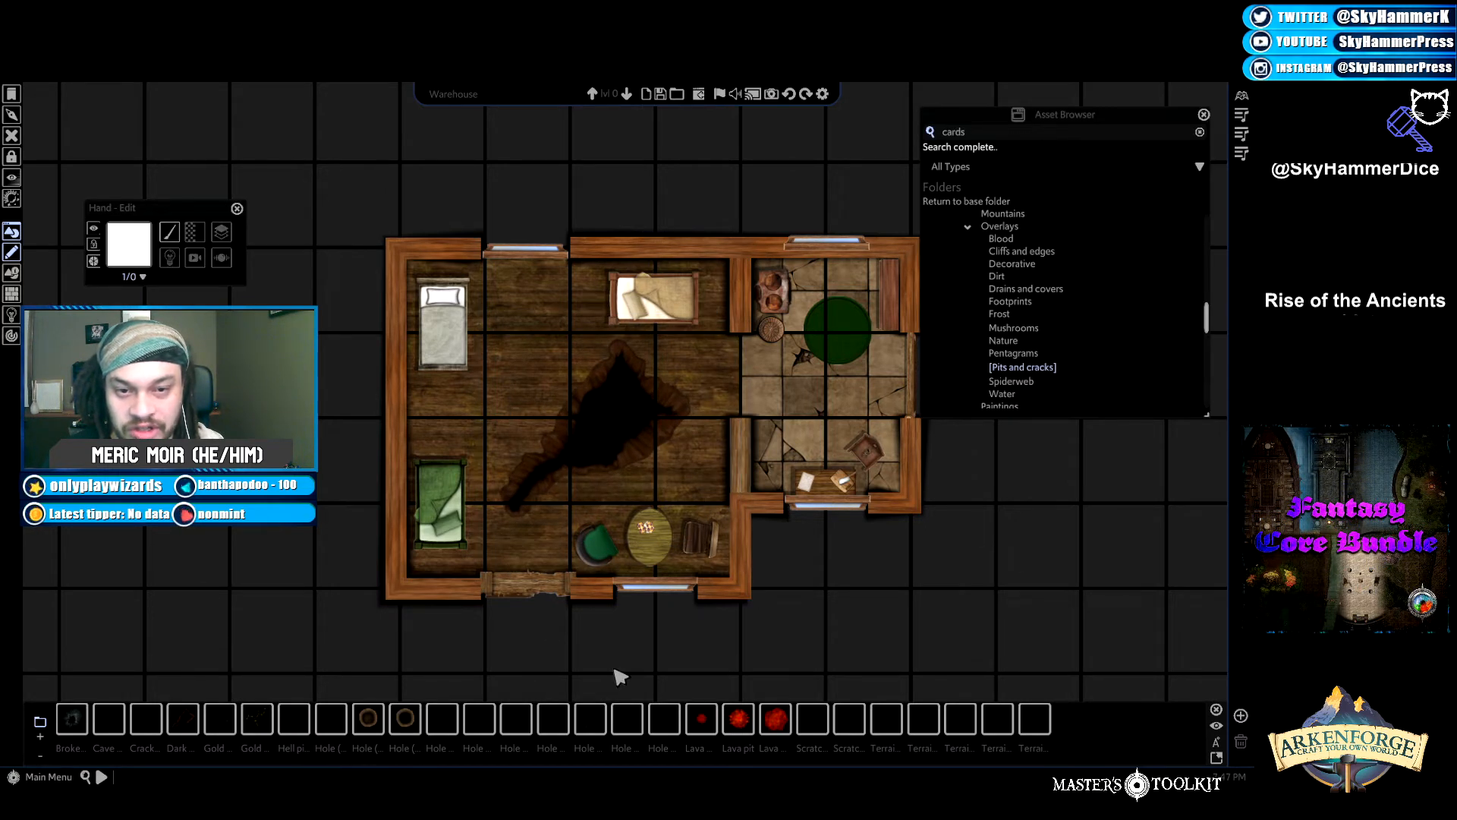
pyautogui.click(604, 420)
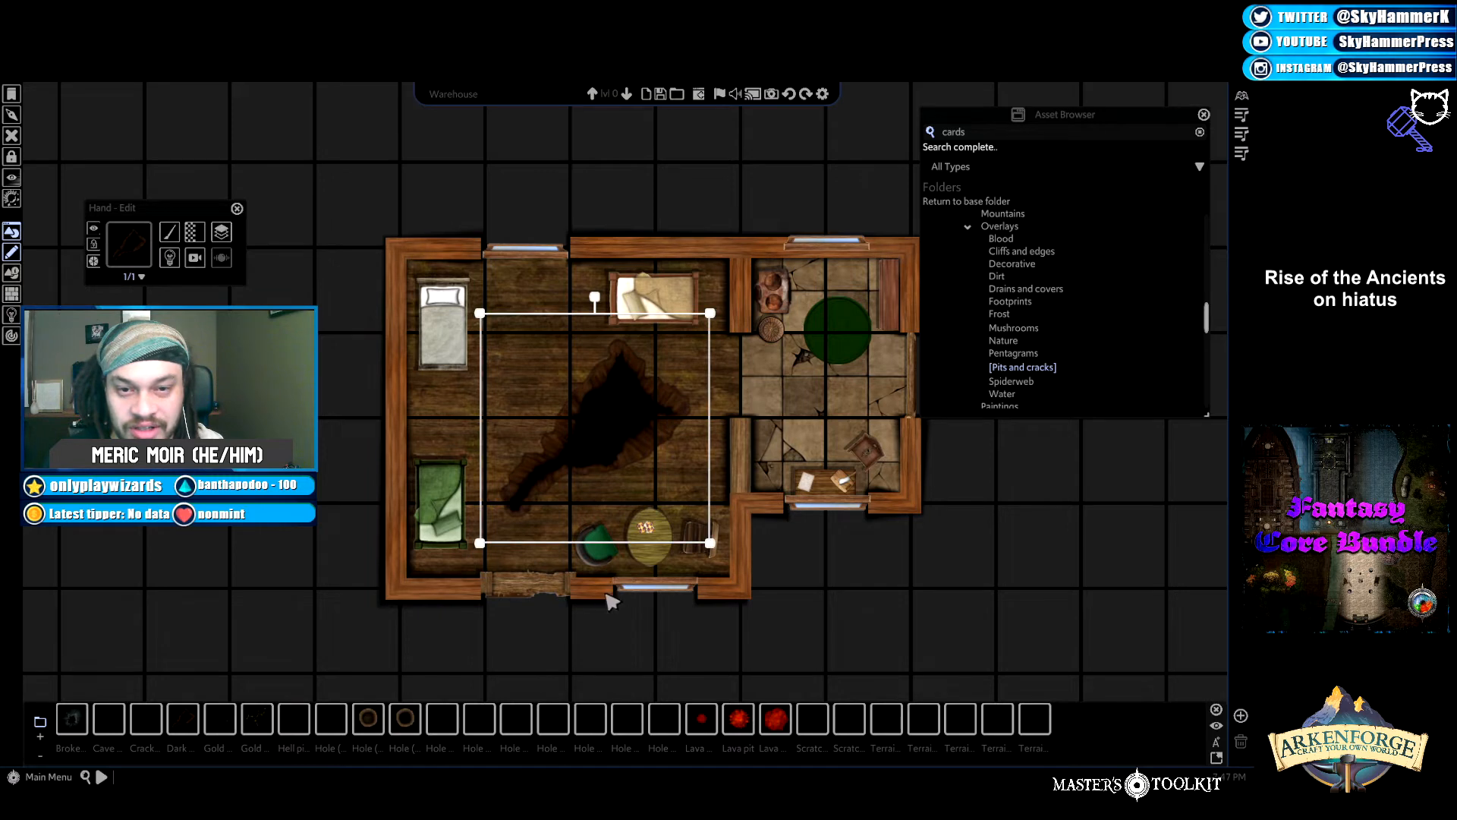
pyautogui.press('Delete')
# Try the lava overlay that follows Lava pit in the middle of the main room, and delete it.
pyautogui.click(775, 718)
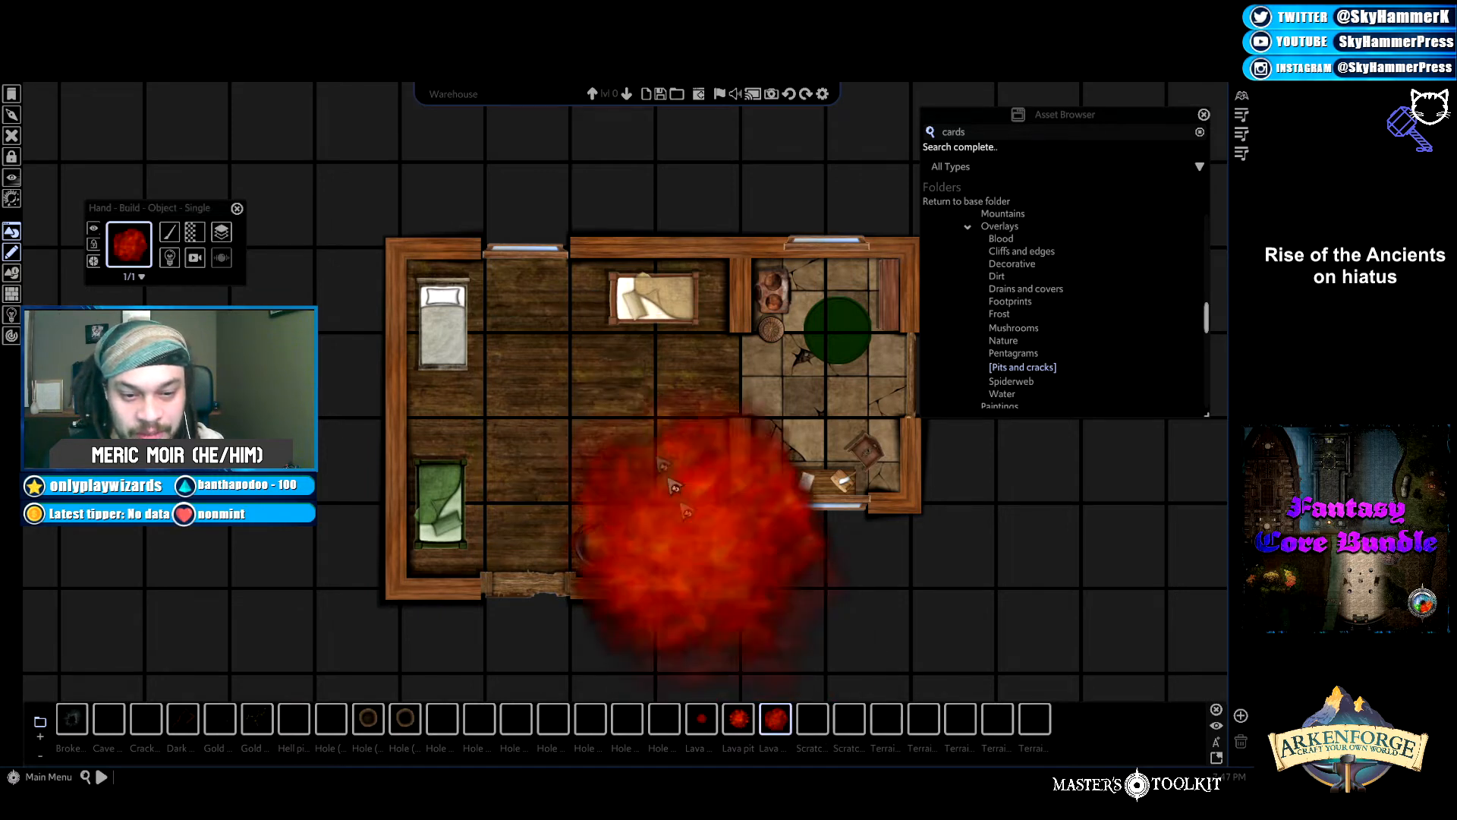
pyautogui.click(587, 417)
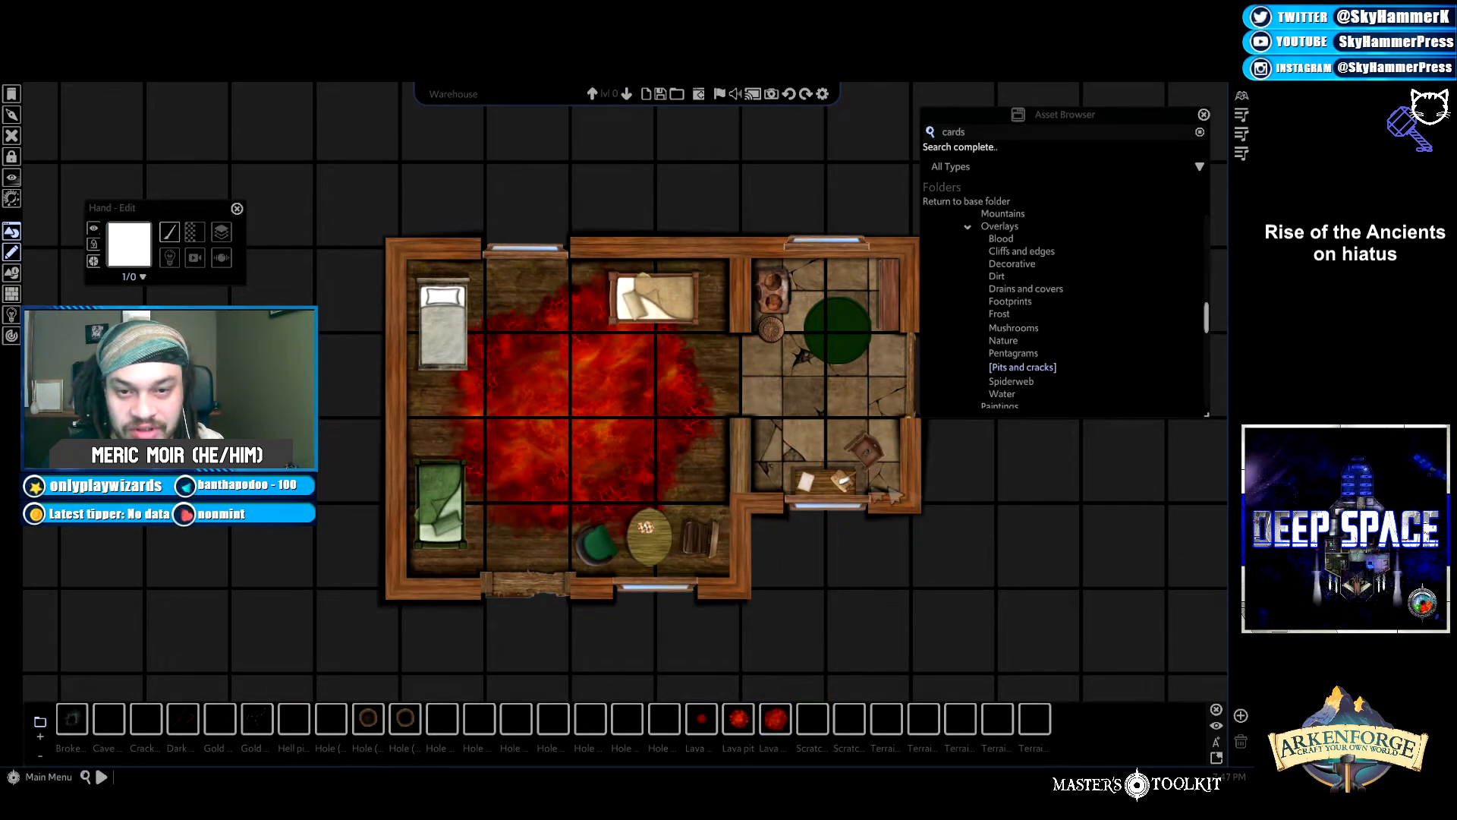
pyautogui.click(593, 462)
pyautogui.press('Delete')
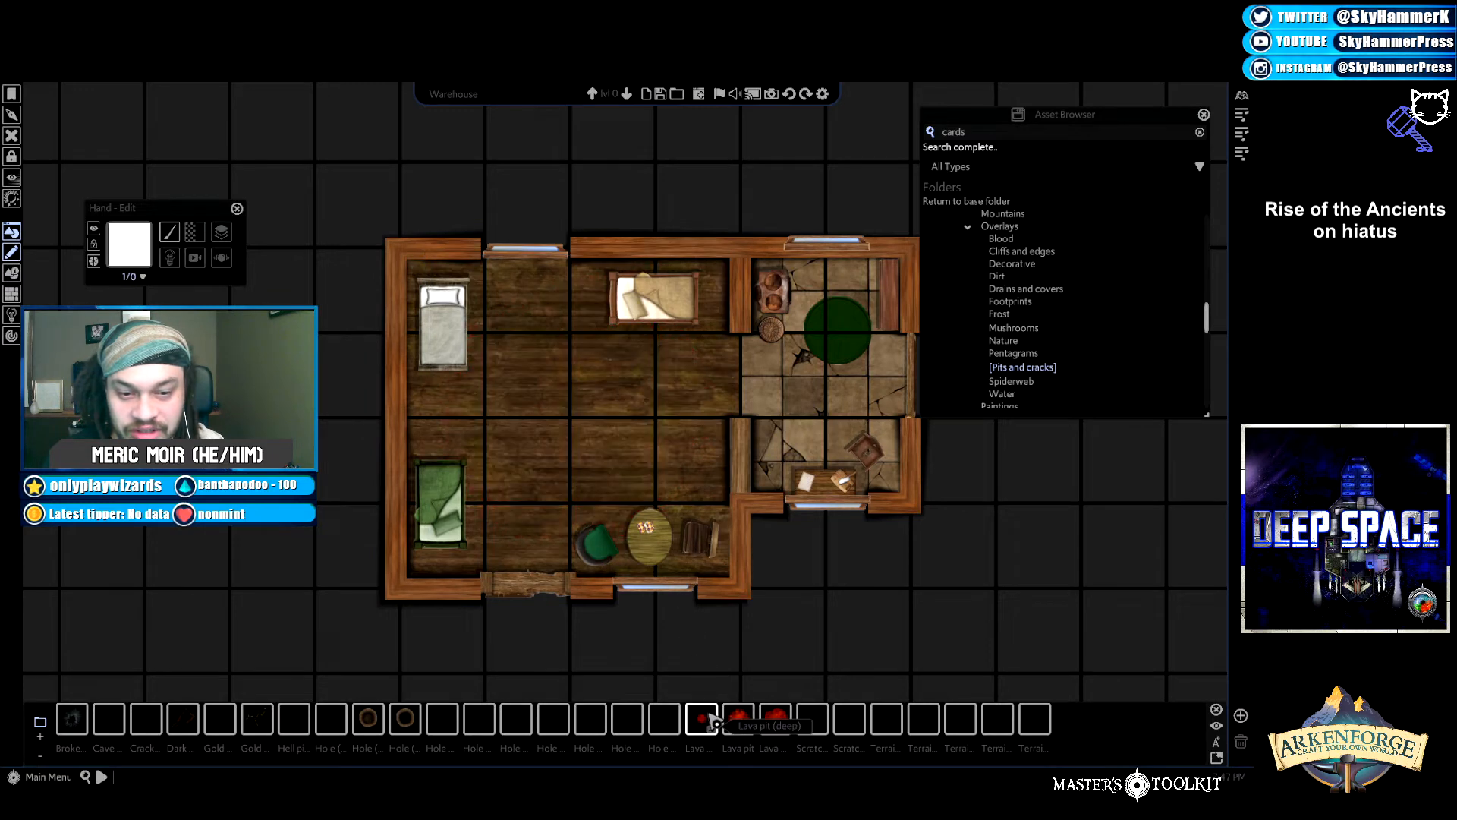
# Try the Lava pit in the main room and a dark hole in the tiled room, and delete both.
pyautogui.click(737, 718)
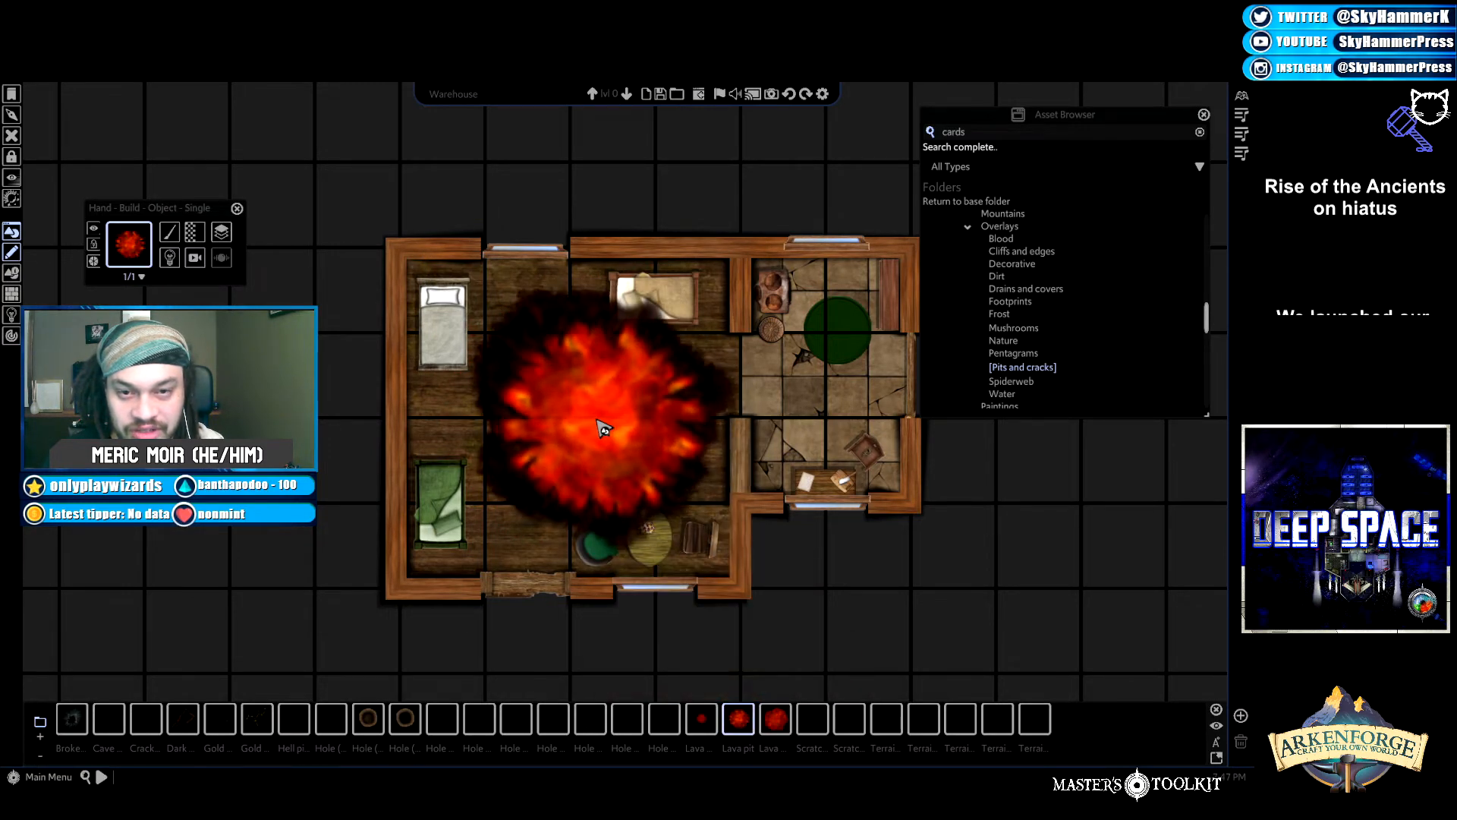
pyautogui.click(602, 423)
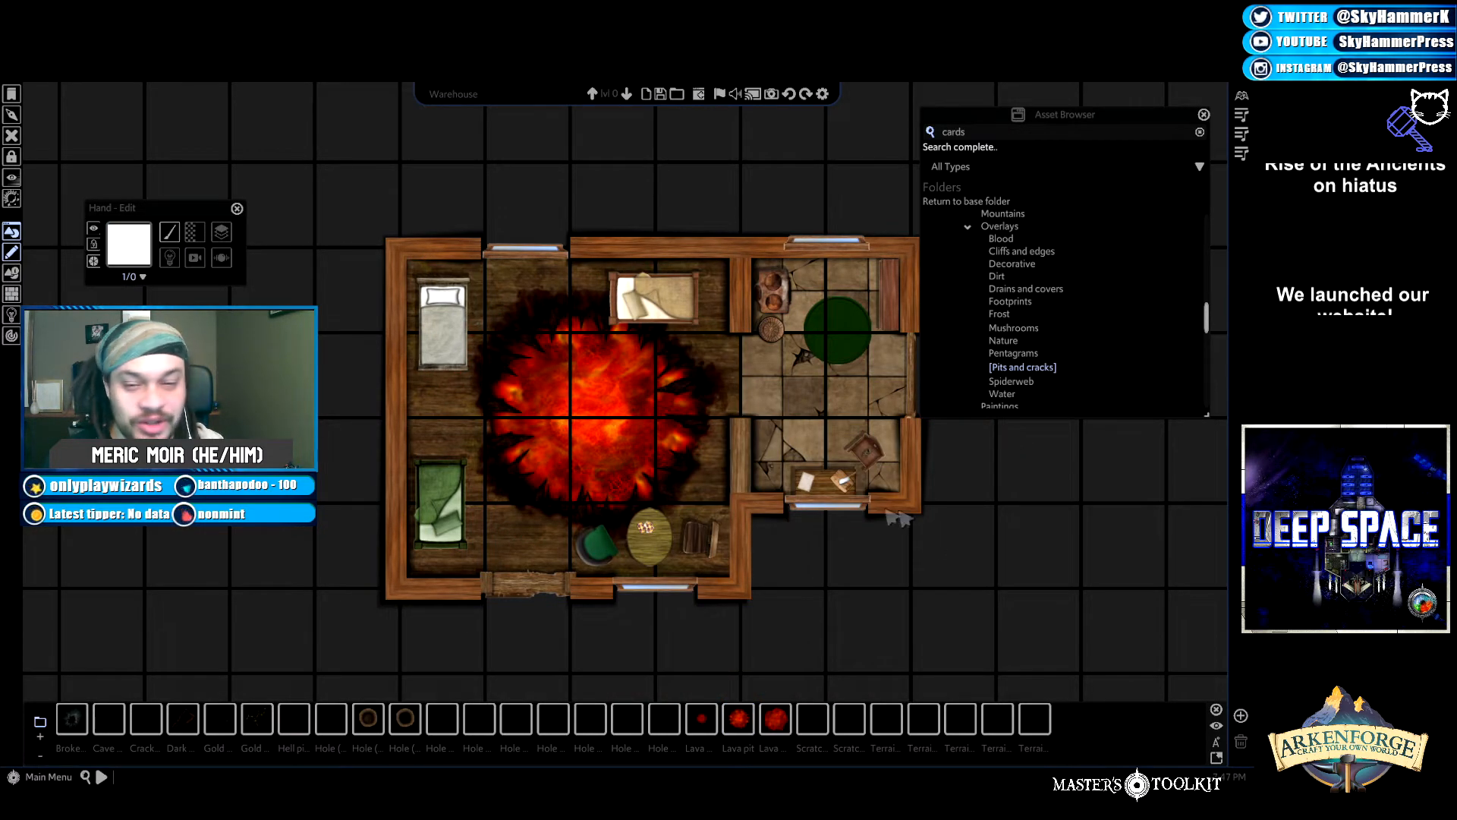
pyautogui.click(554, 718)
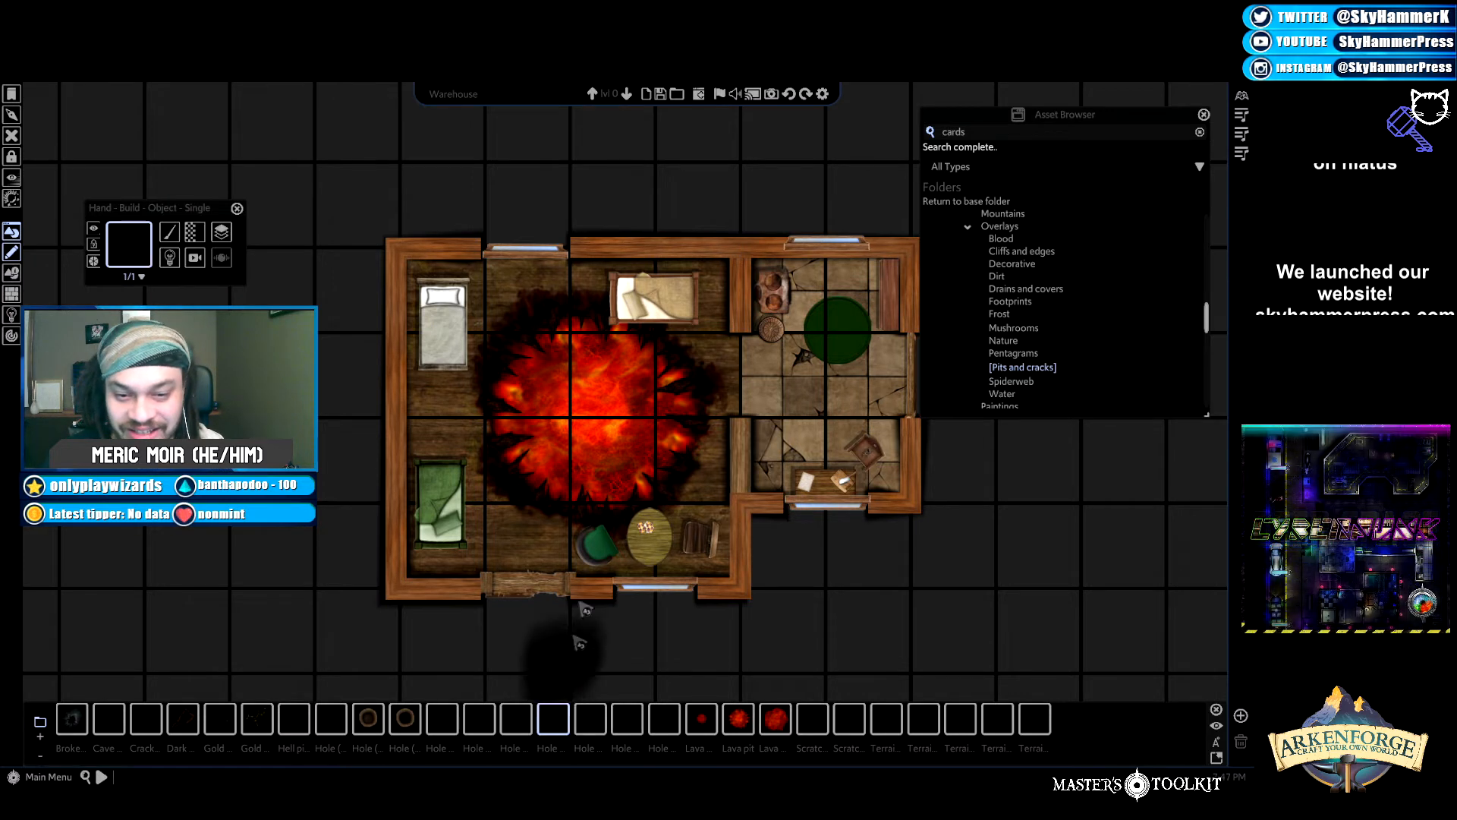
pyautogui.click(800, 414)
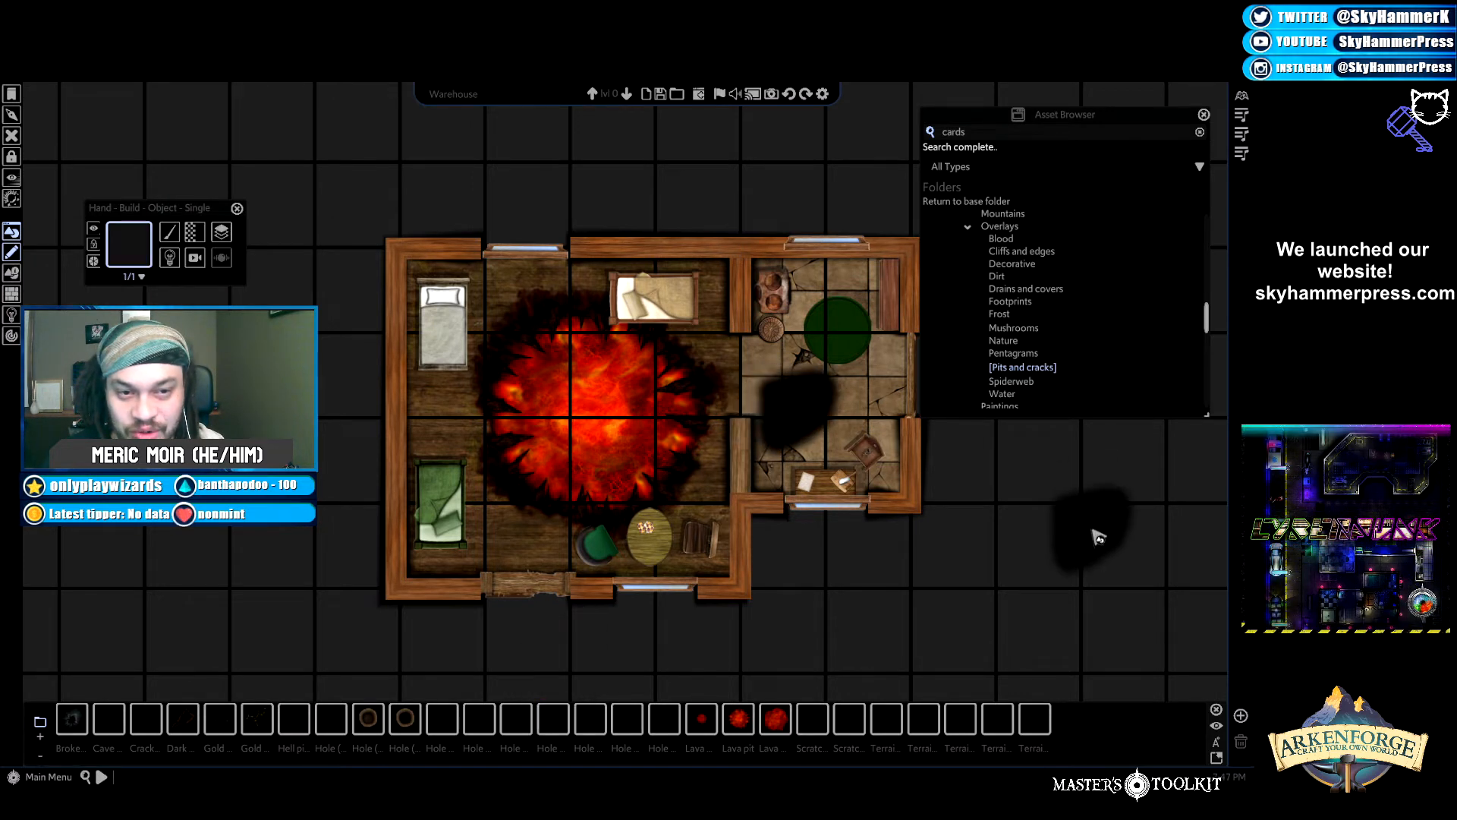
pyautogui.rightClick(1093, 534)
pyautogui.click(811, 393)
pyautogui.press('Delete')
pyautogui.click(616, 419)
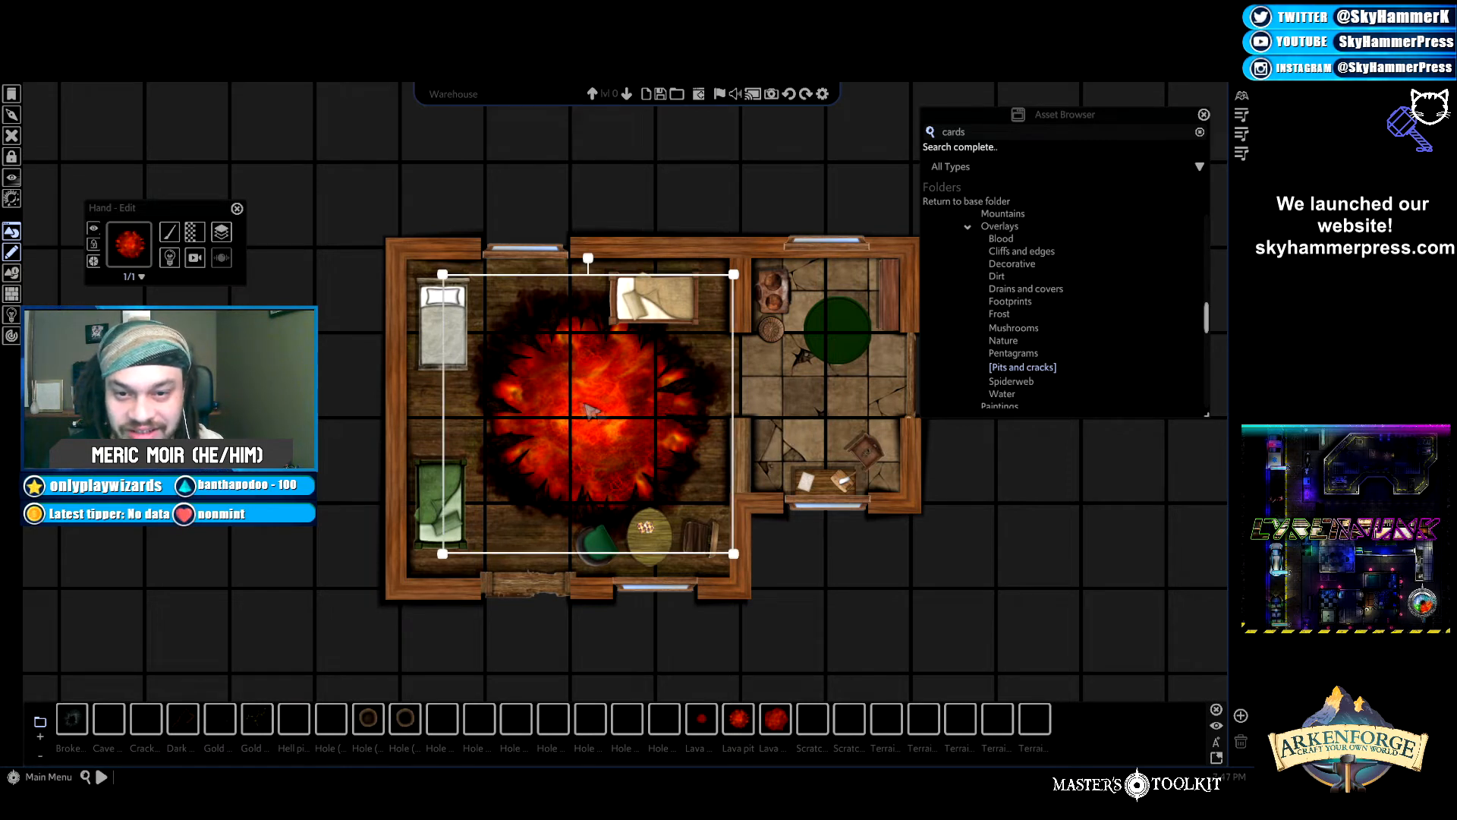
pyautogui.press('Delete')
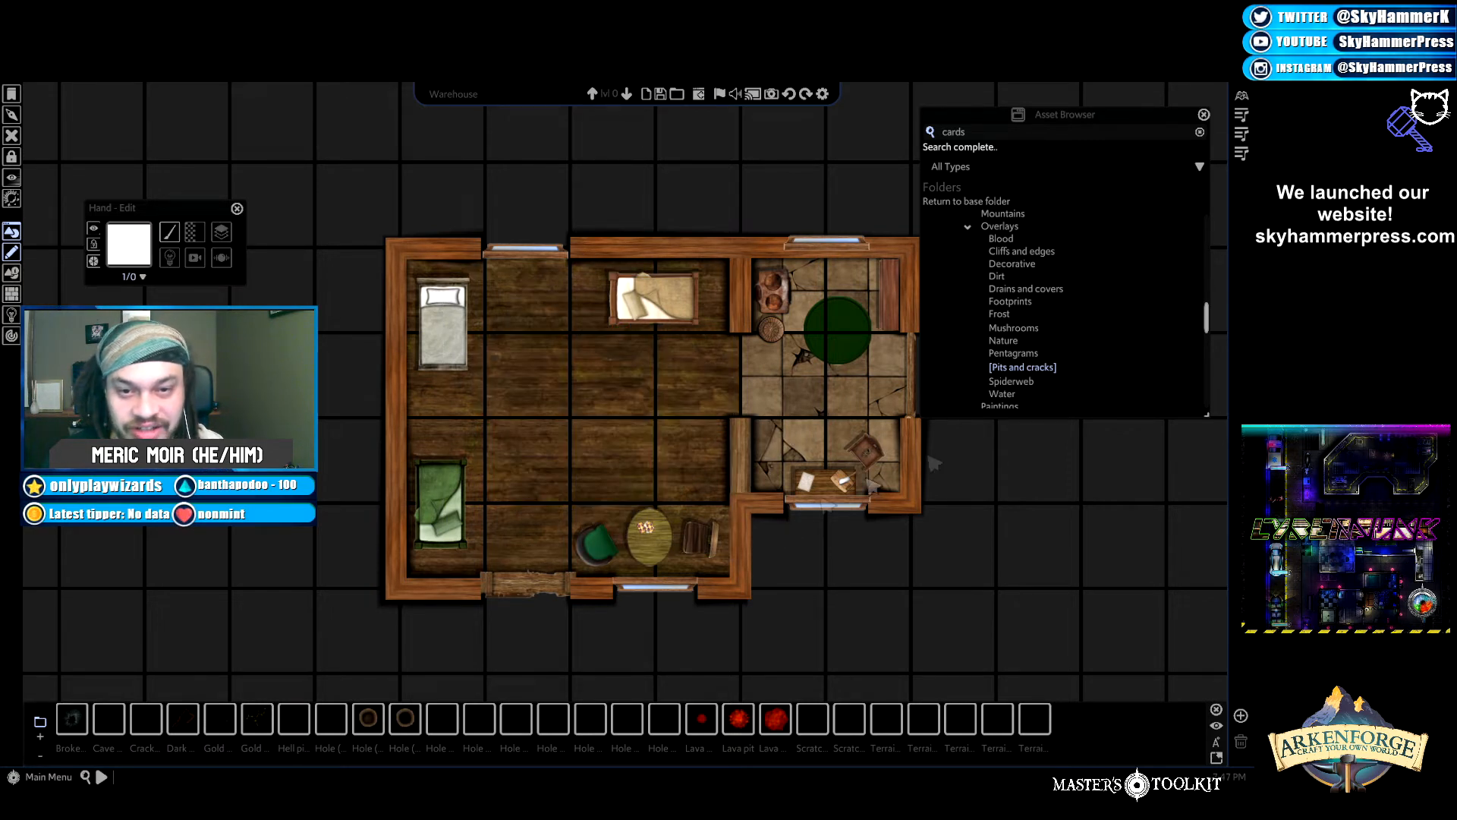
# Collapse the Overlays folder and open the Sacks and bags asset folder.
pyautogui.click(968, 227)
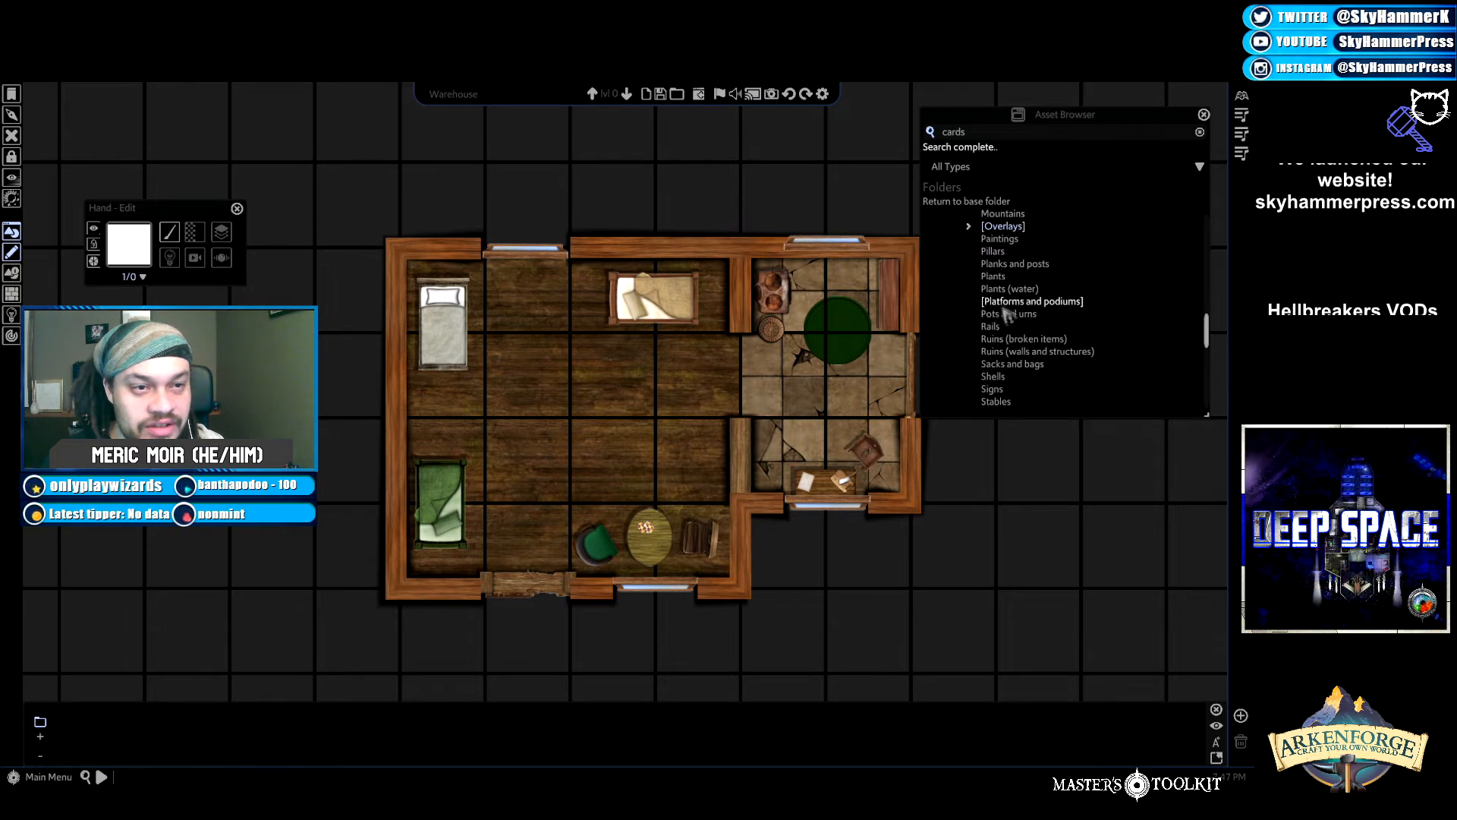
pyautogui.scroll(-2, 1014, 326)
pyautogui.click(1017, 334)
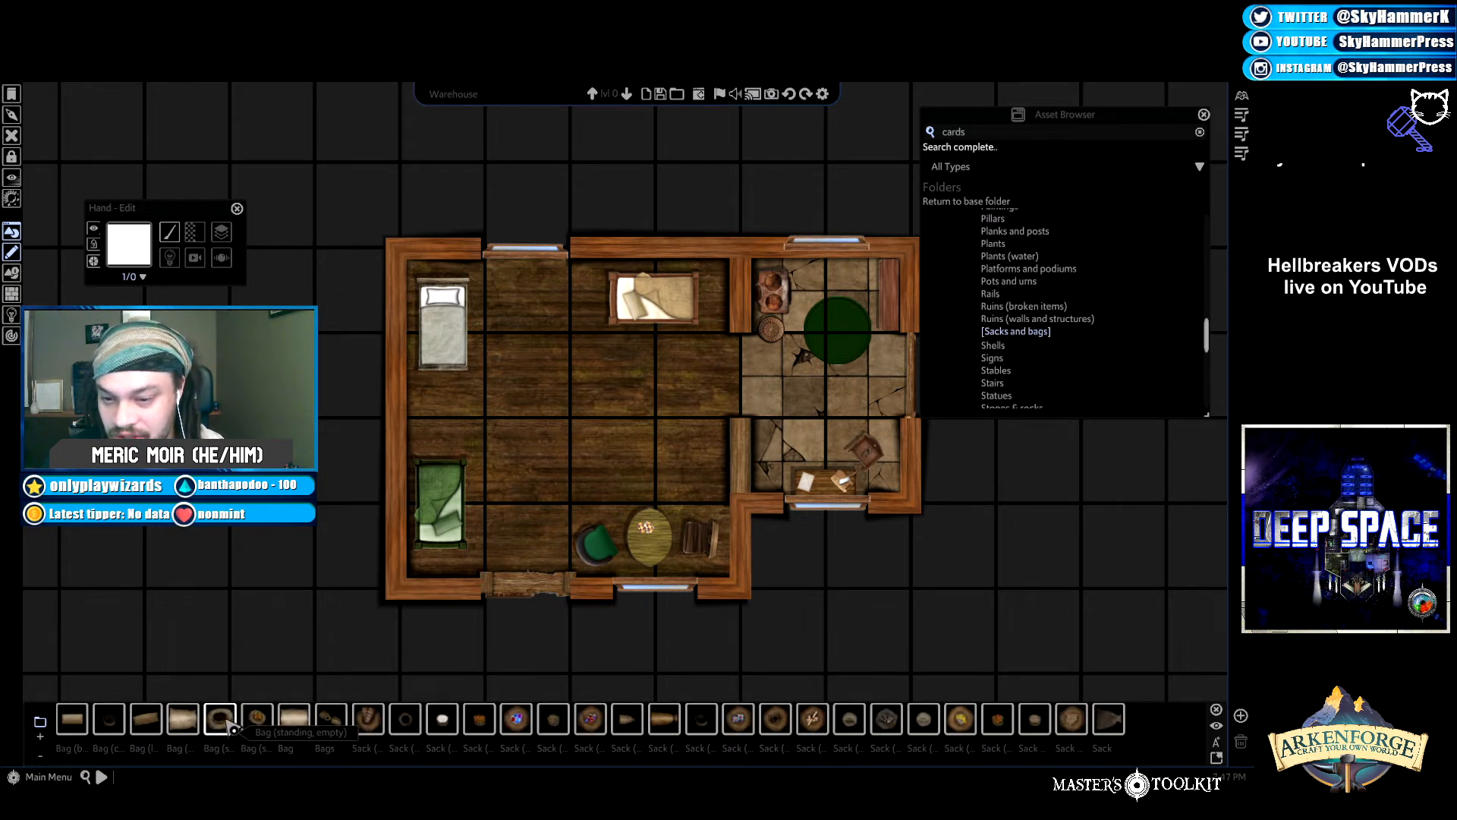
# Preview several filled bags and sacks as candidate props for the tiled room.
pyautogui.click(266, 721)
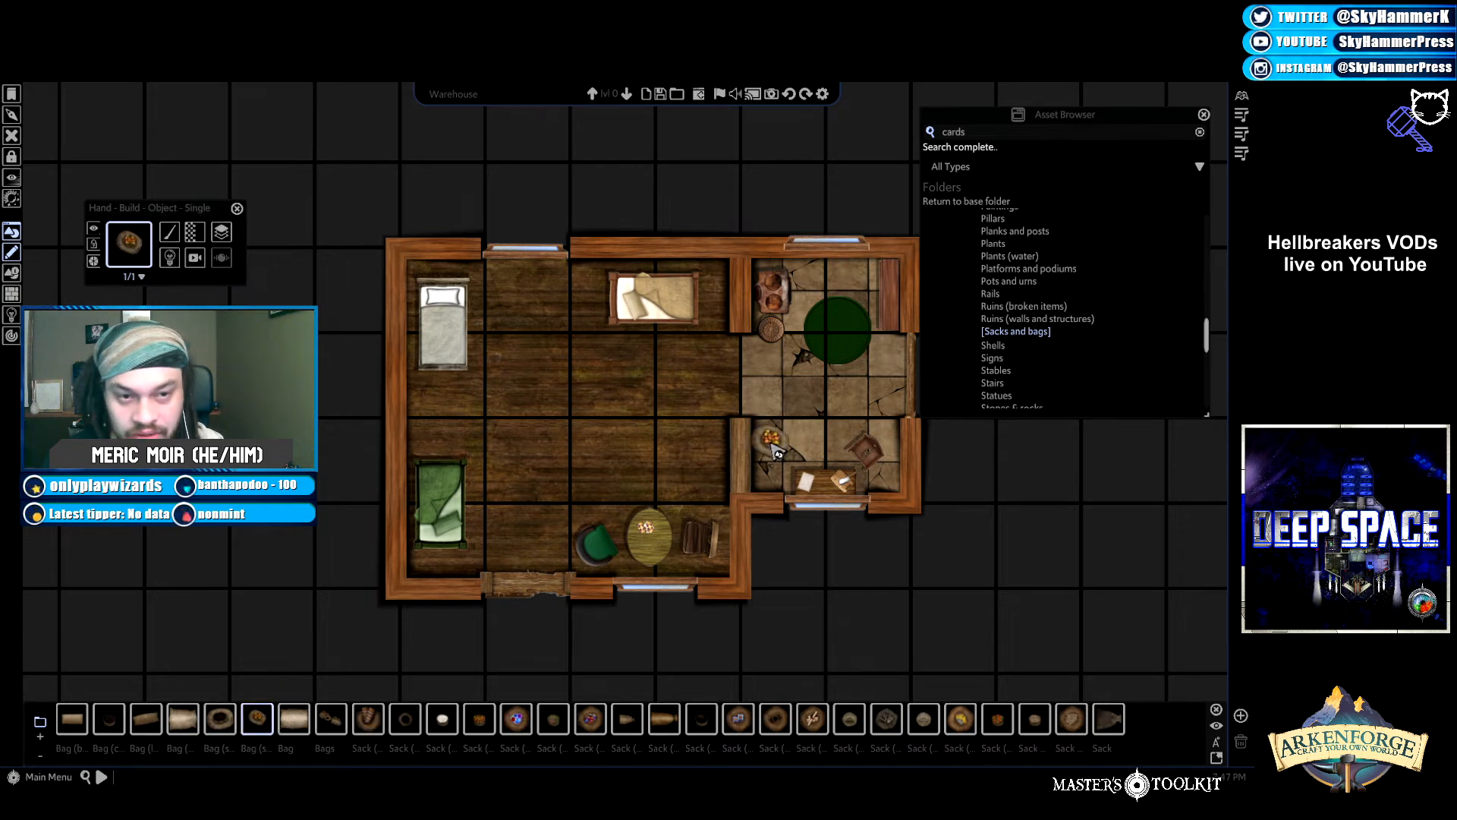
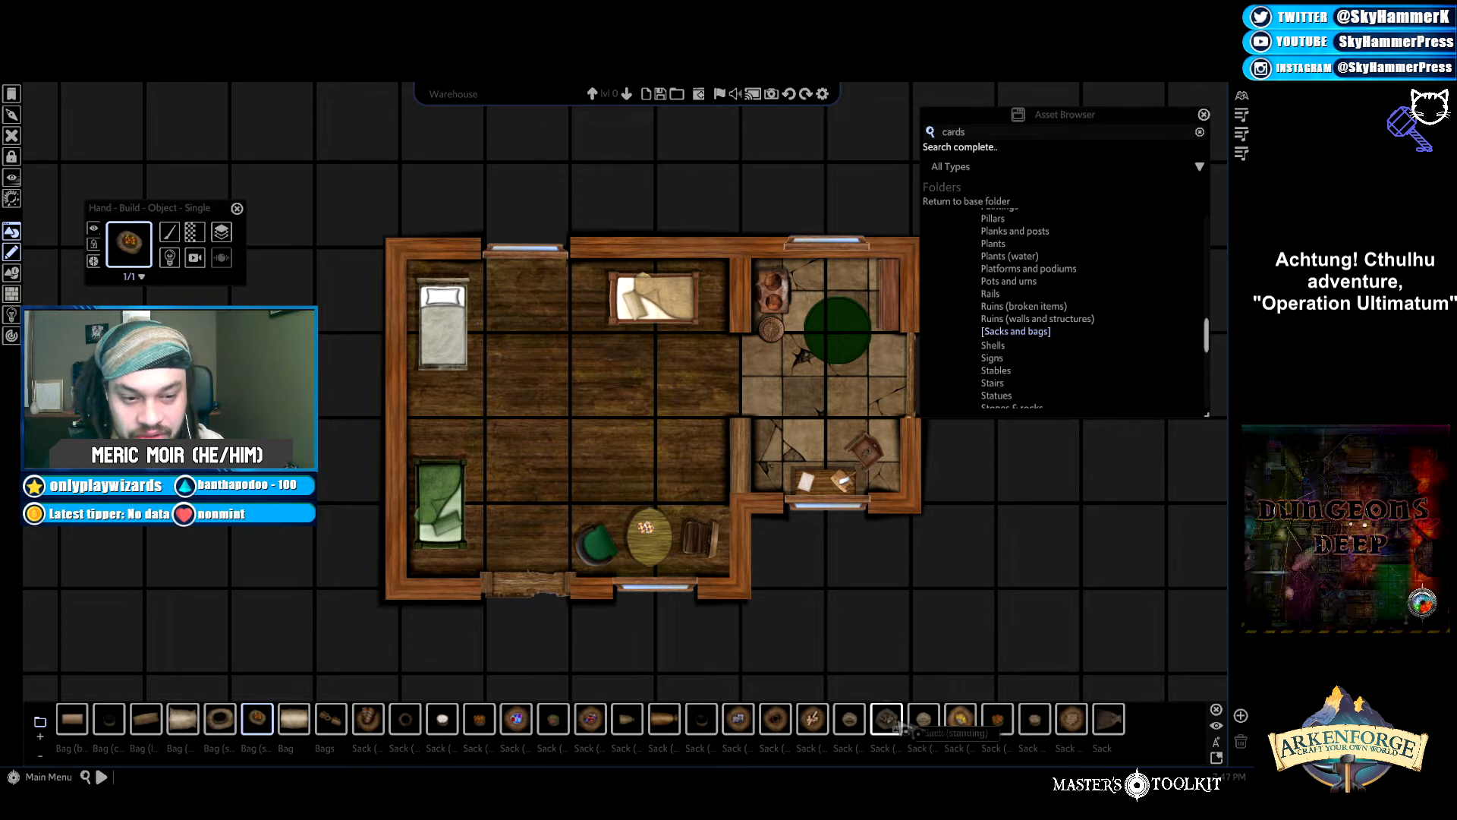
pyautogui.click(1008, 725)
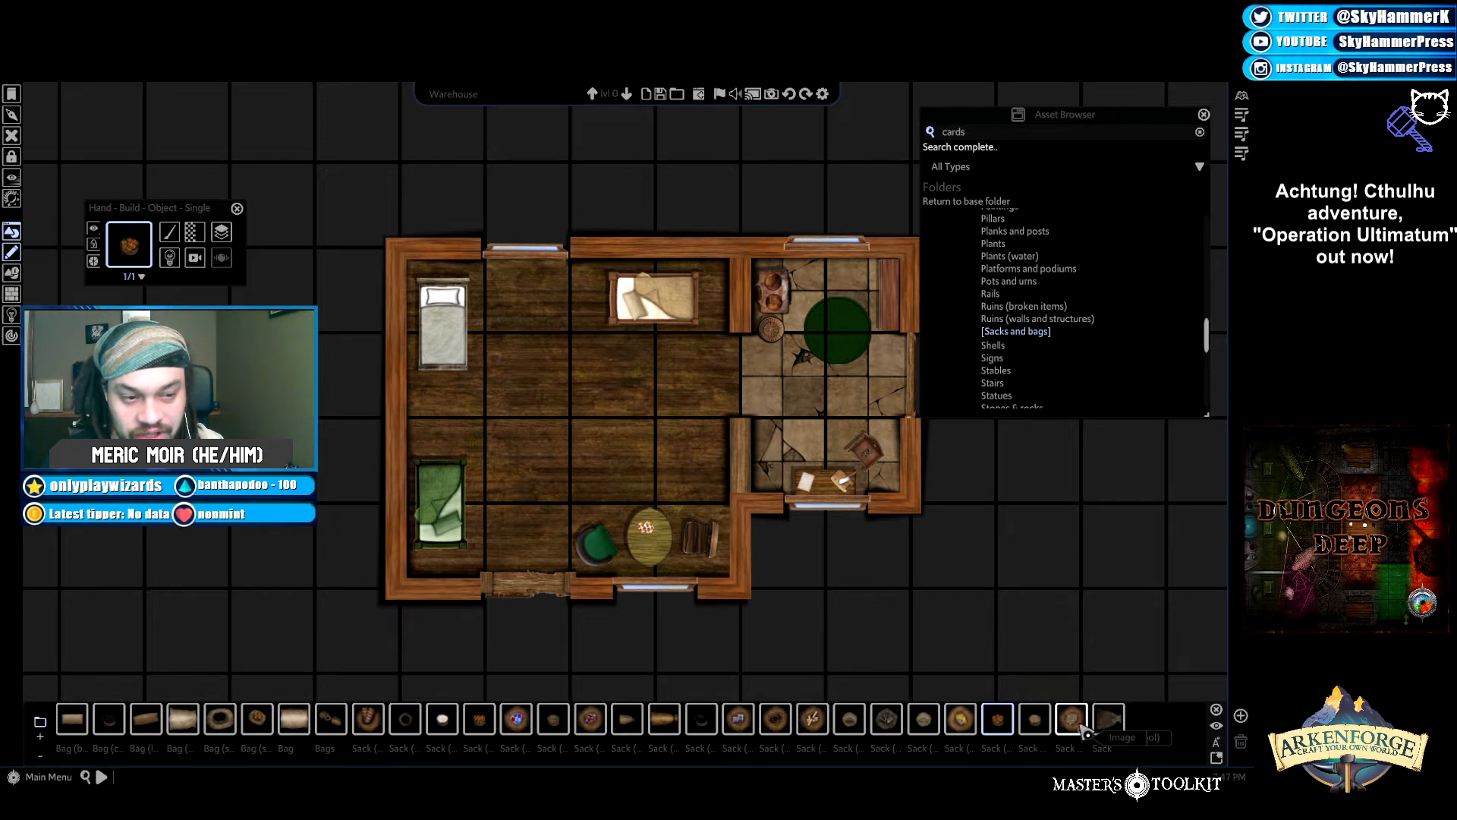
pyautogui.click(1036, 717)
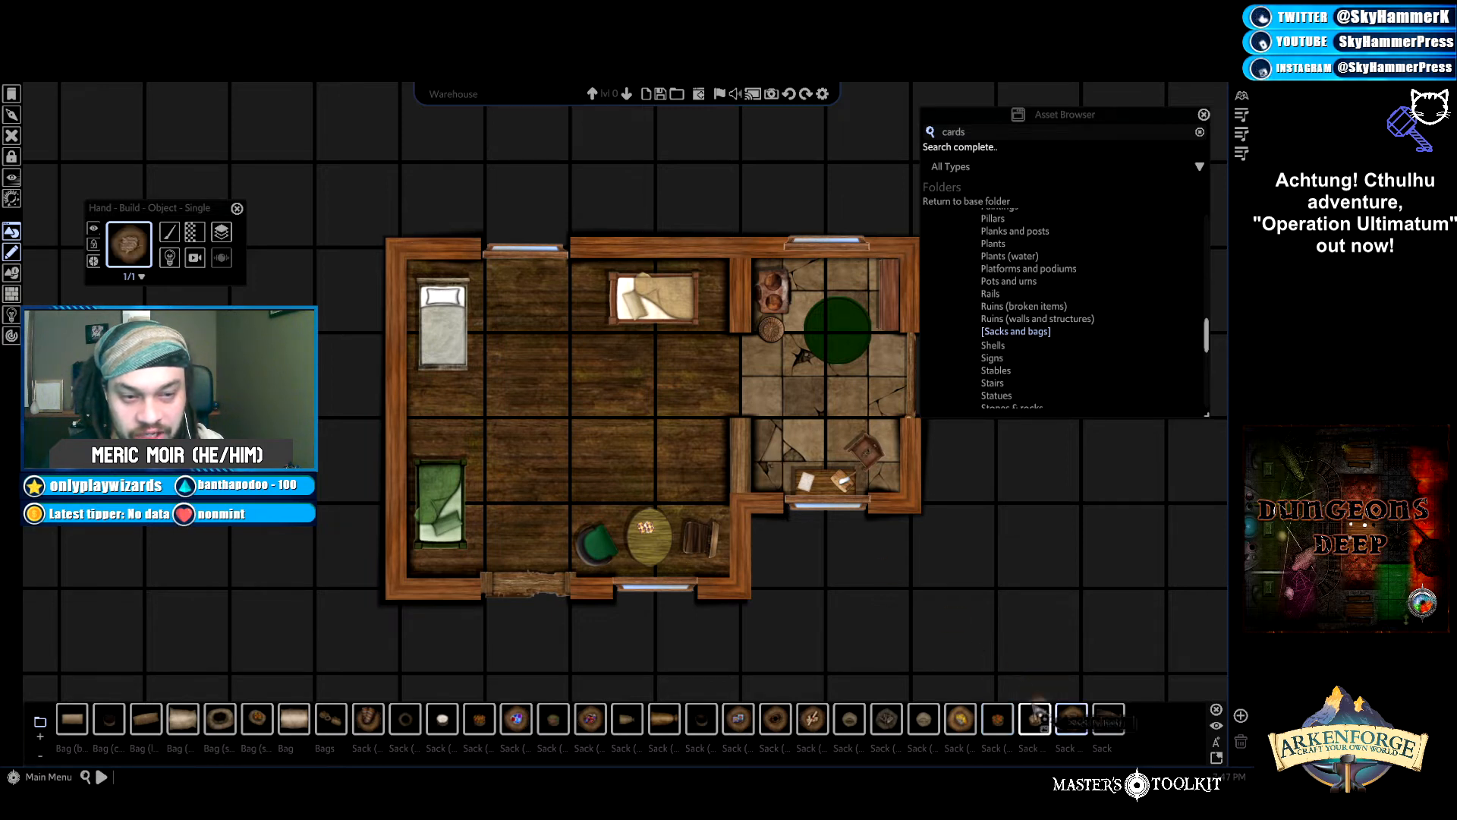
pyautogui.click(997, 717)
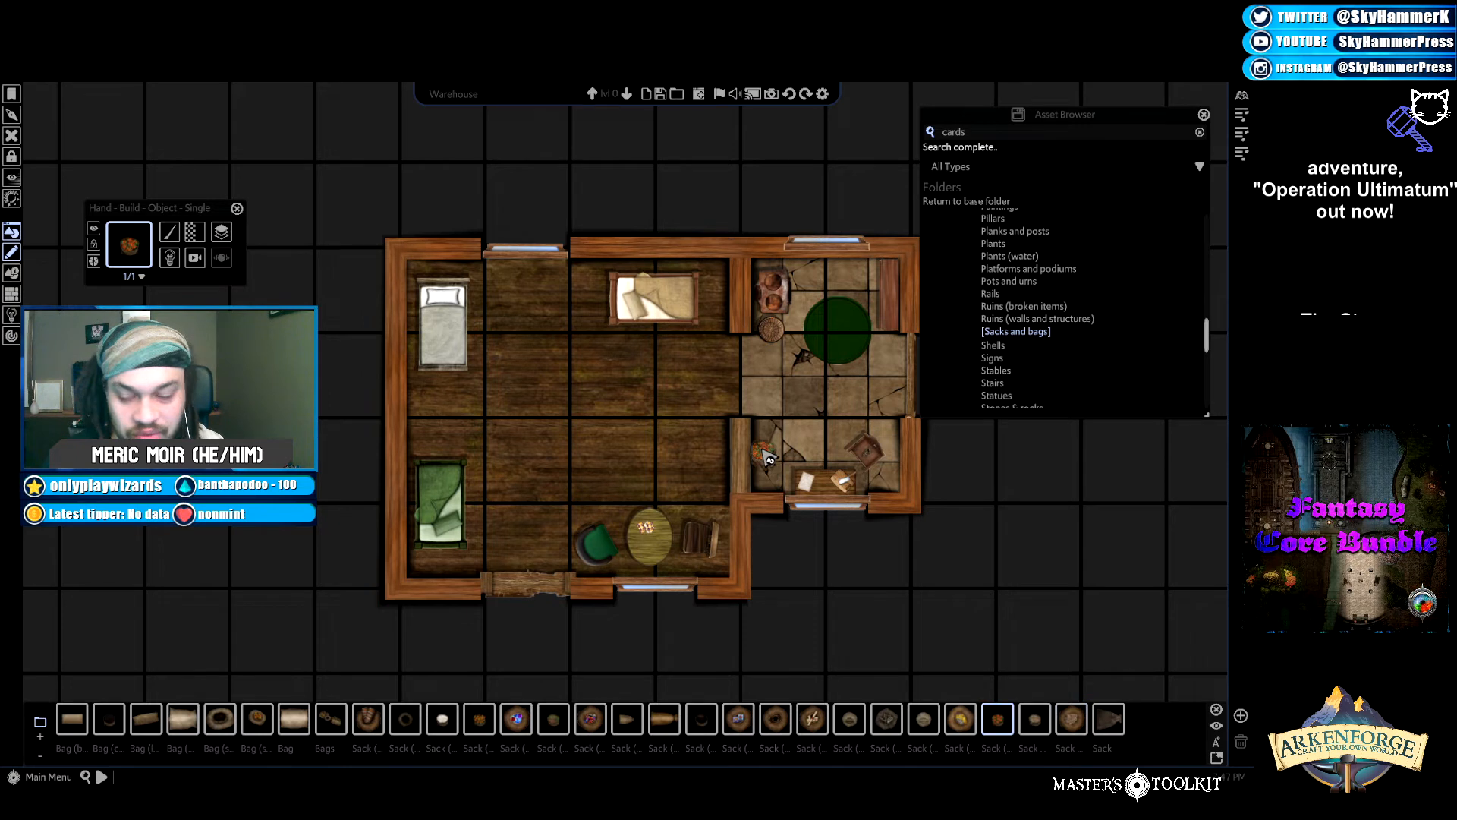
pyautogui.click(259, 721)
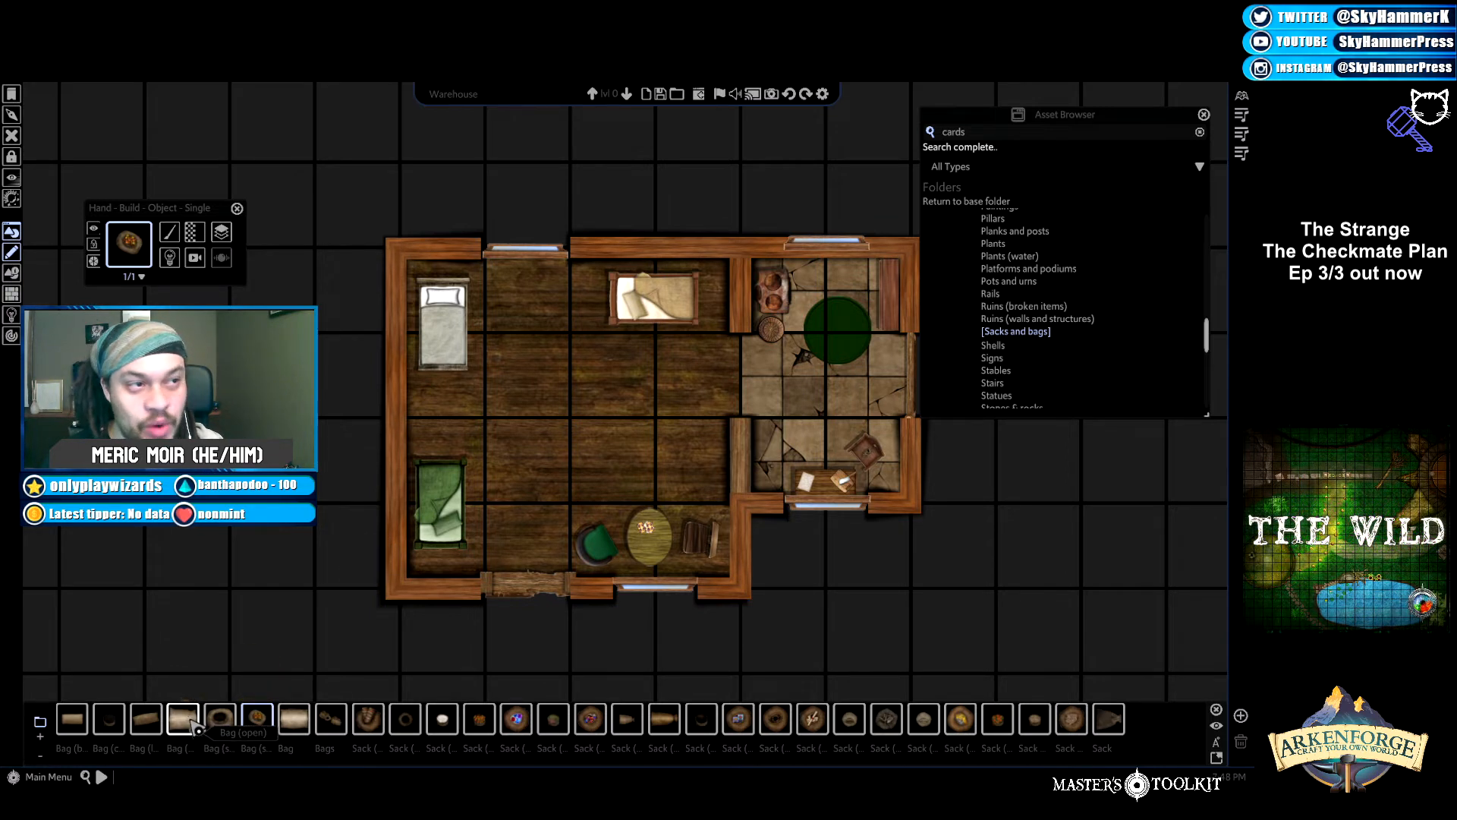
pyautogui.click(666, 725)
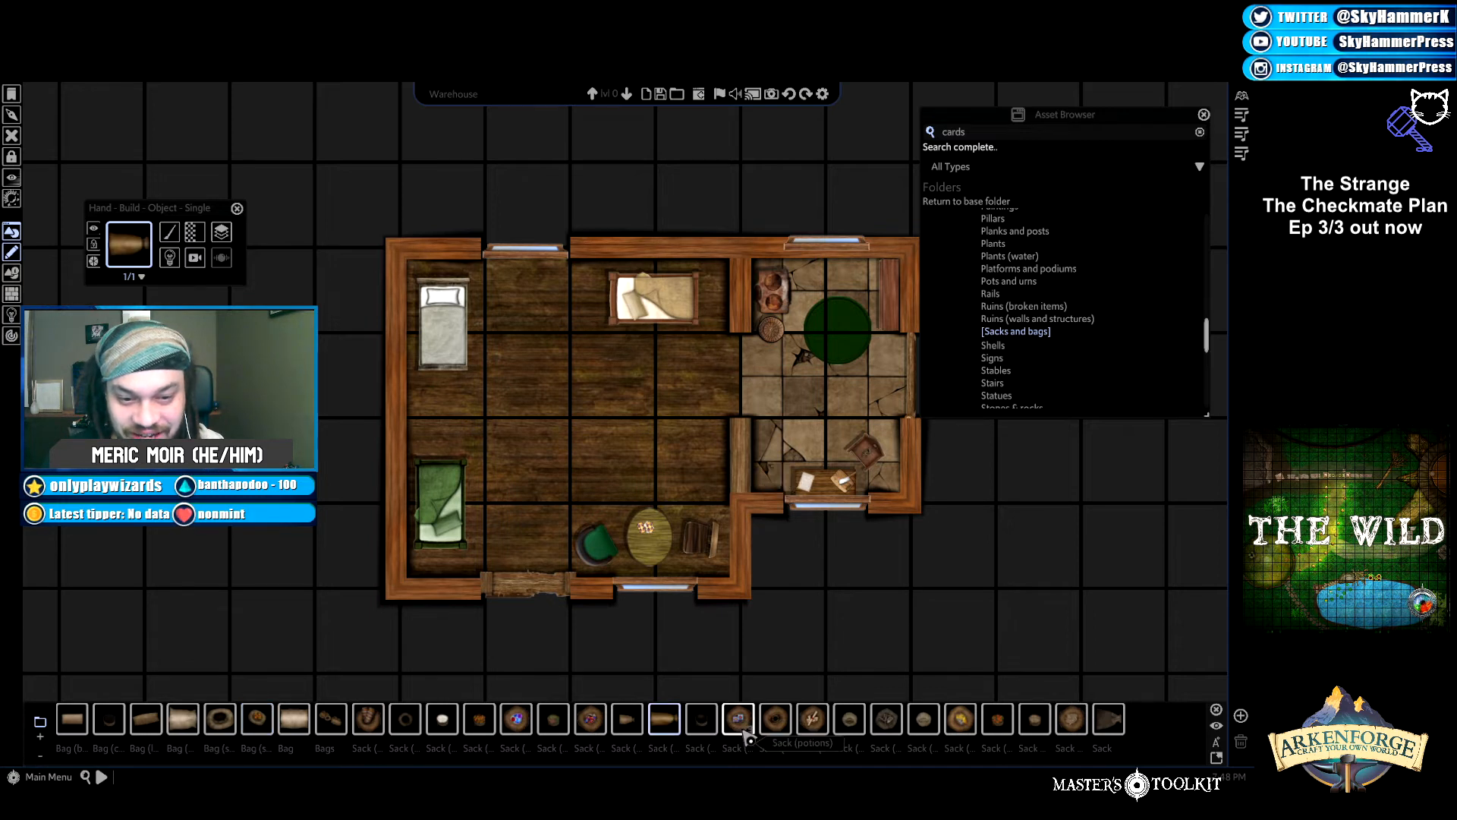
# Try a round open sack outside the building, enlarge it to about three grid squares wide, and delete it.
pyautogui.click(784, 728)
pyautogui.click(795, 536)
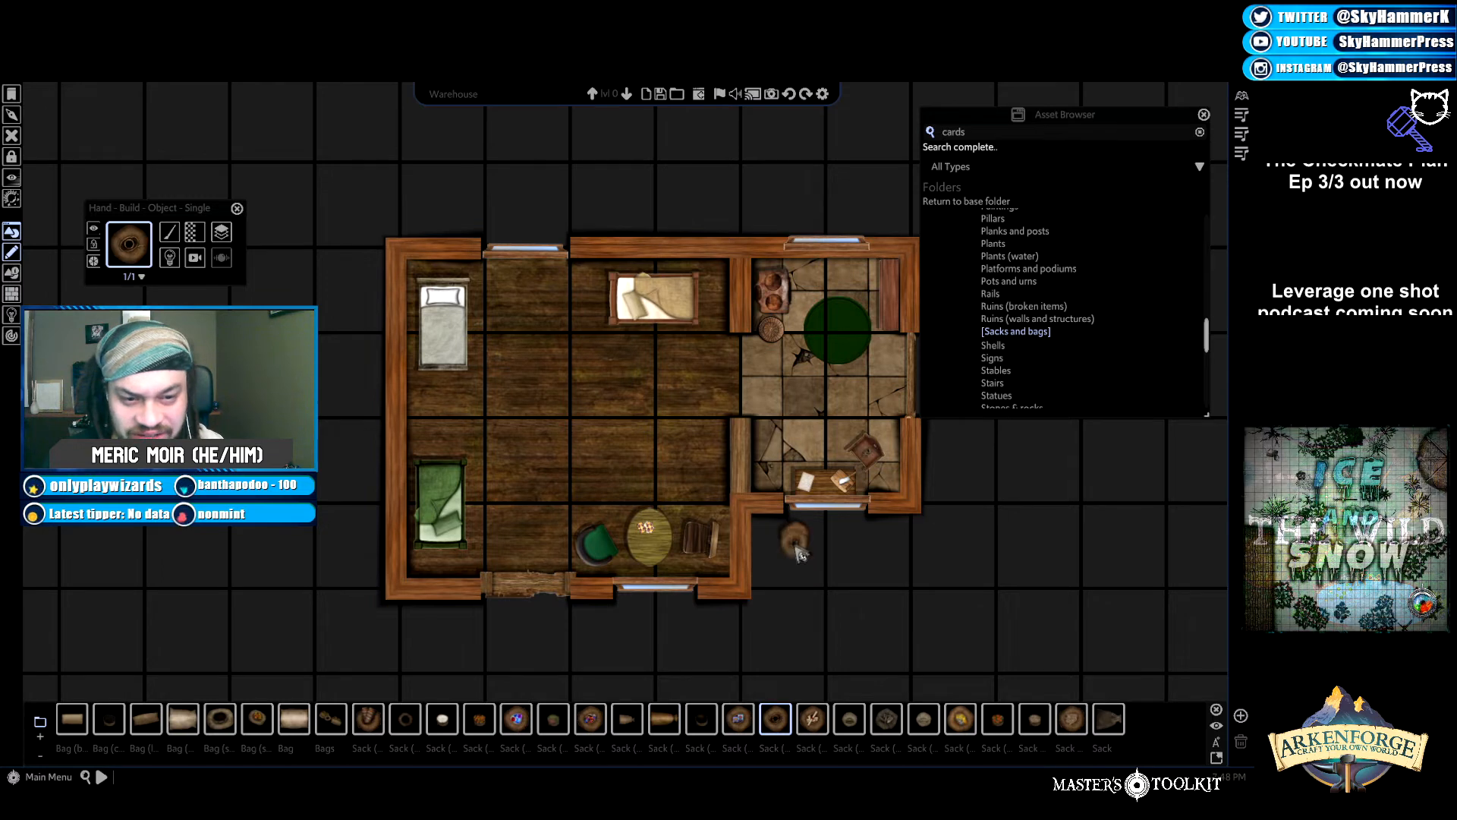
pyautogui.rightClick(817, 561)
pyautogui.click(800, 532)
pyautogui.scroll(-2, 829, 585)
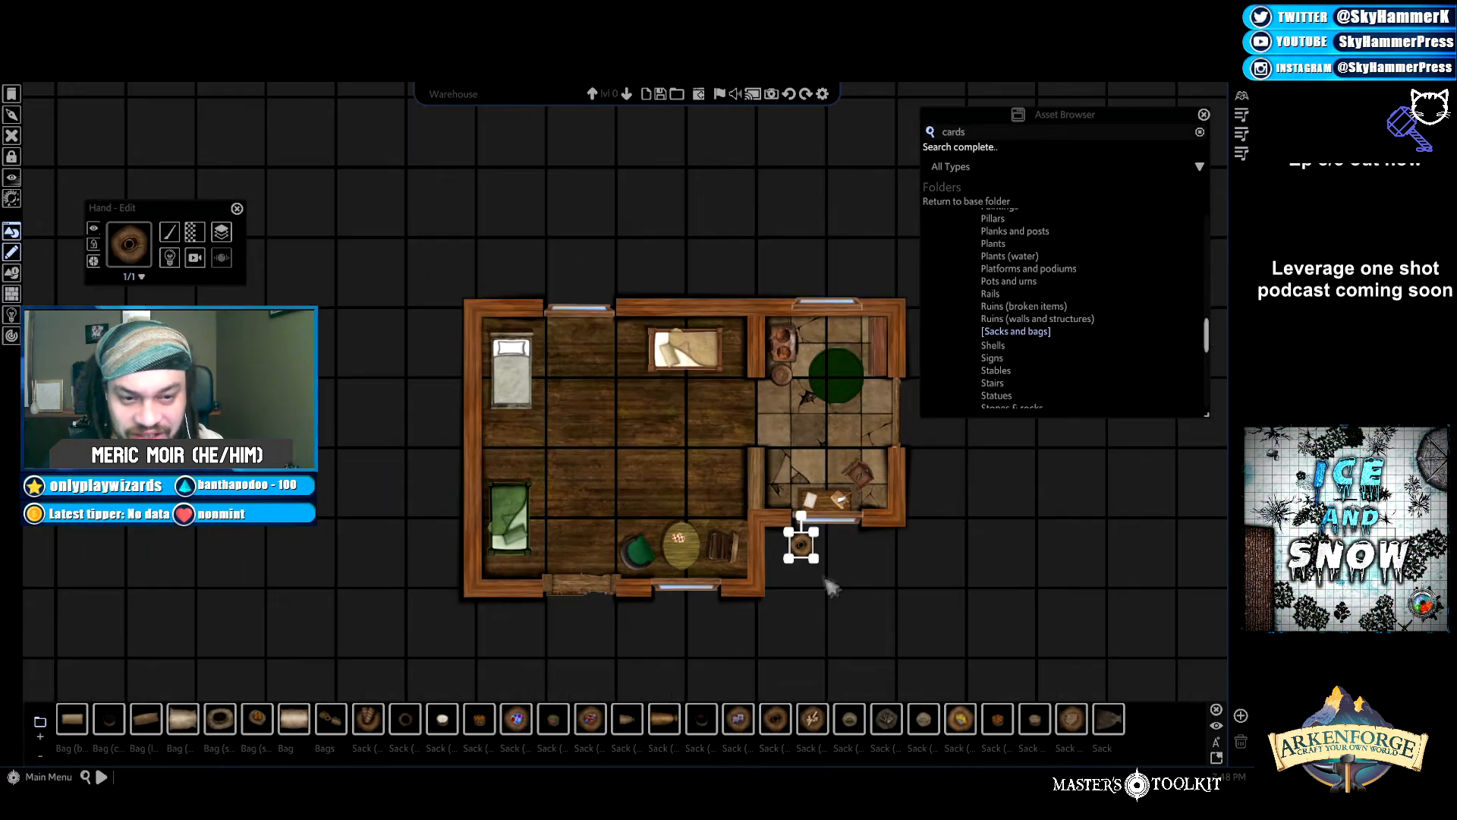
pyautogui.moveTo(819, 565); pyautogui.dragTo(1017, 706)
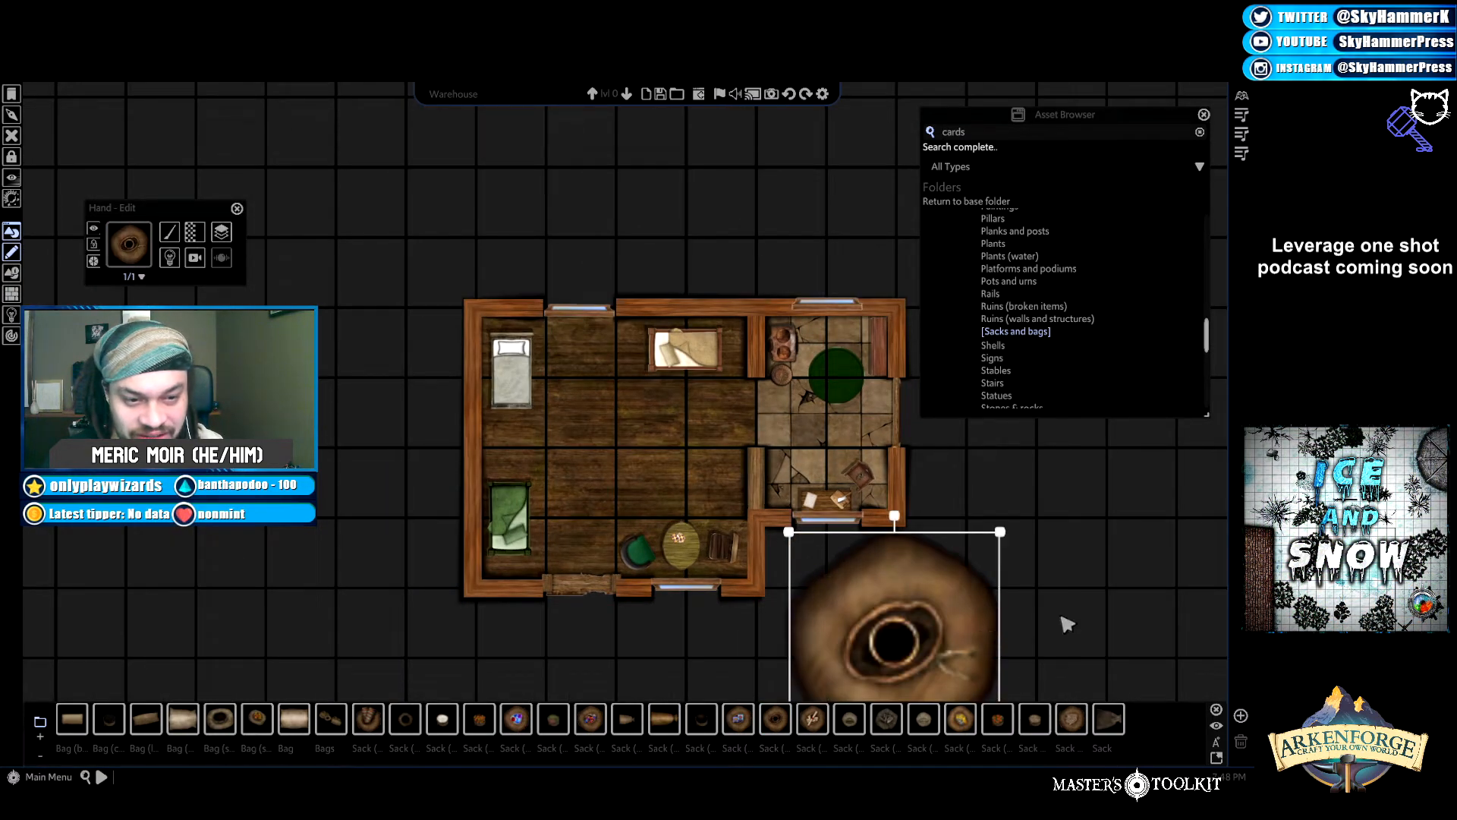
pyautogui.moveTo(932, 636); pyautogui.dragTo(918, 581)
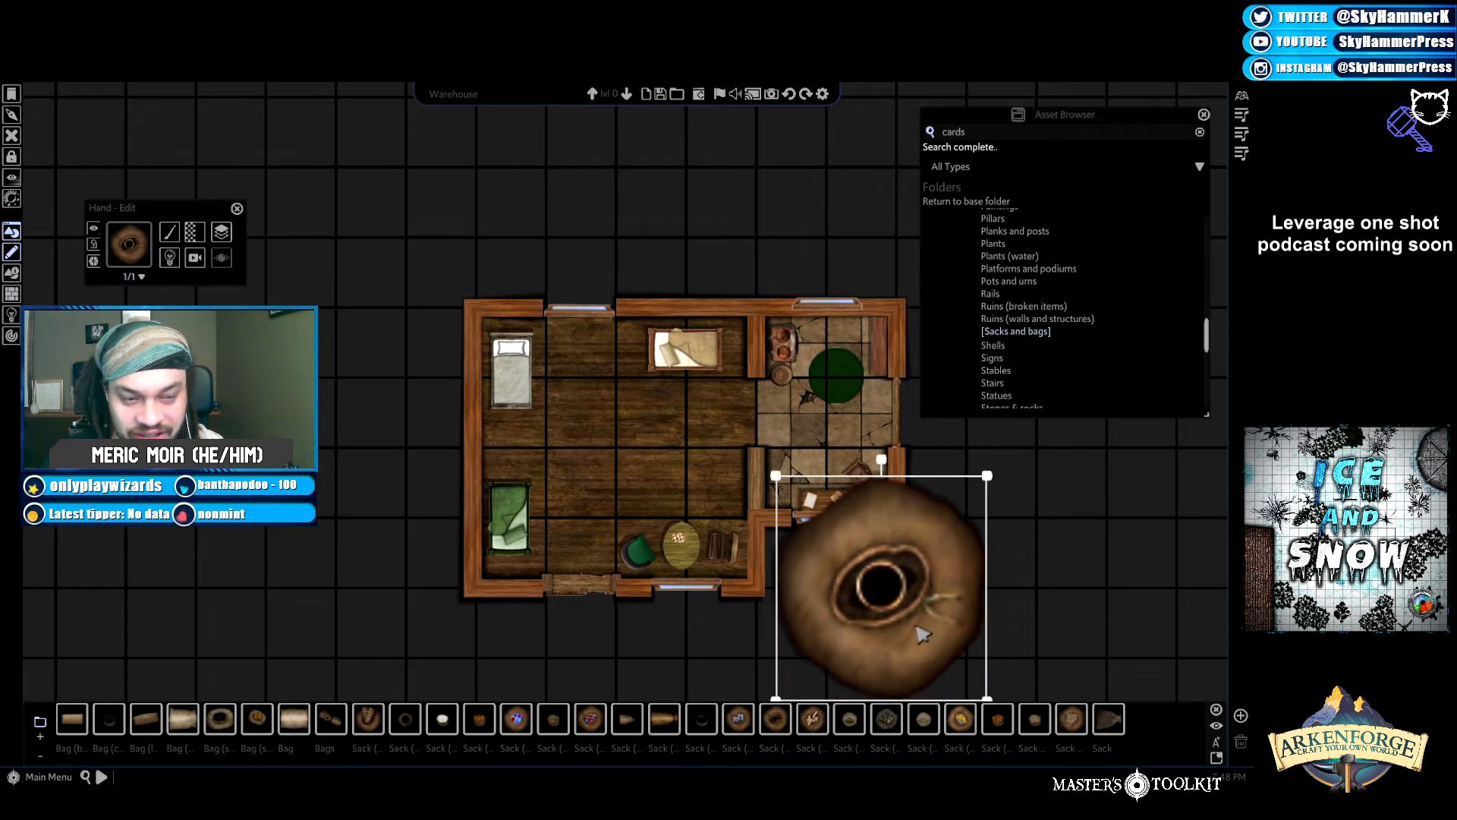
pyautogui.press('Delete')
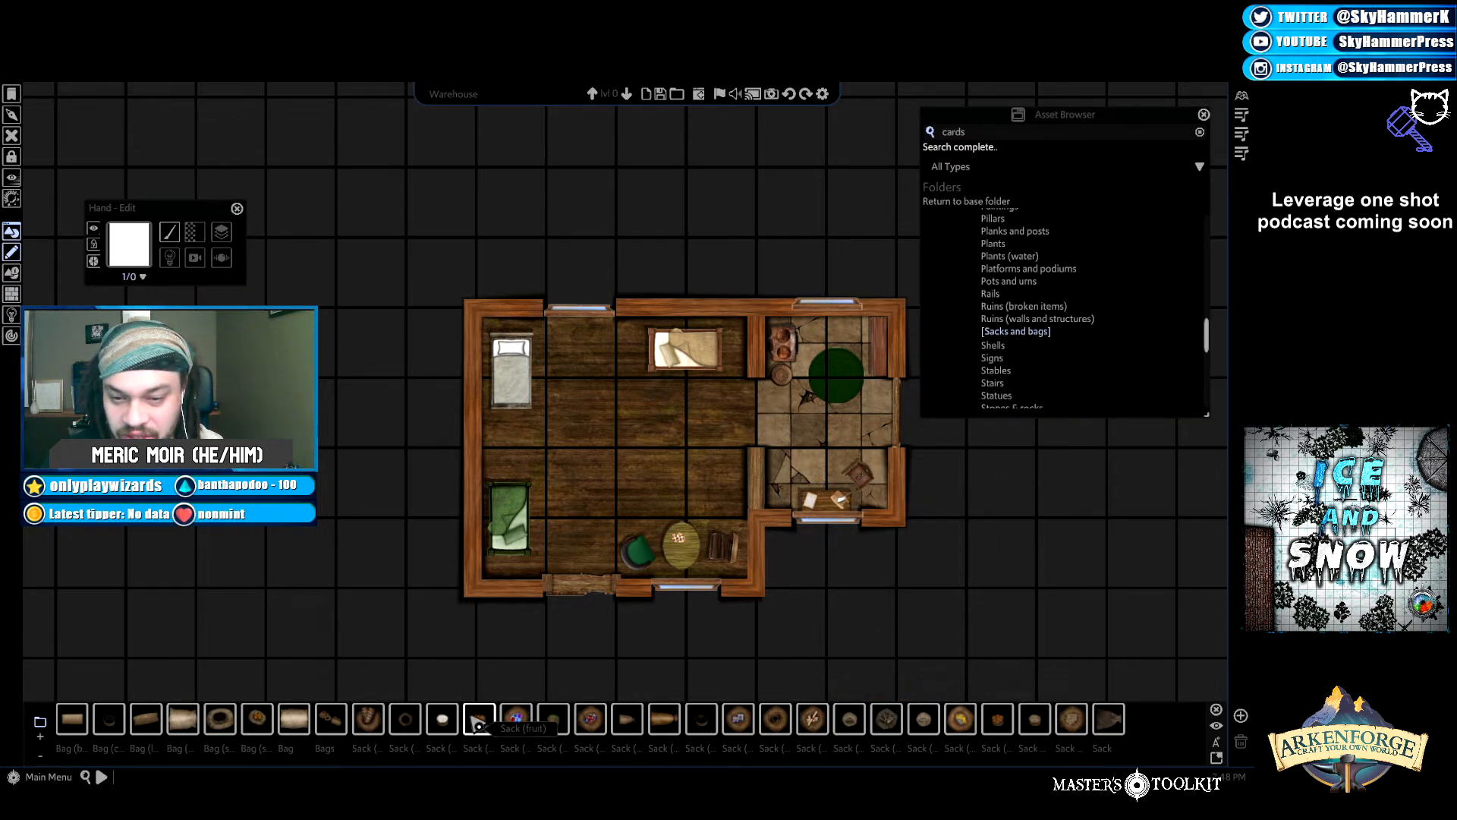
# Place a small dark open sack below the upper window of the tiled room.
pyautogui.click(442, 719)
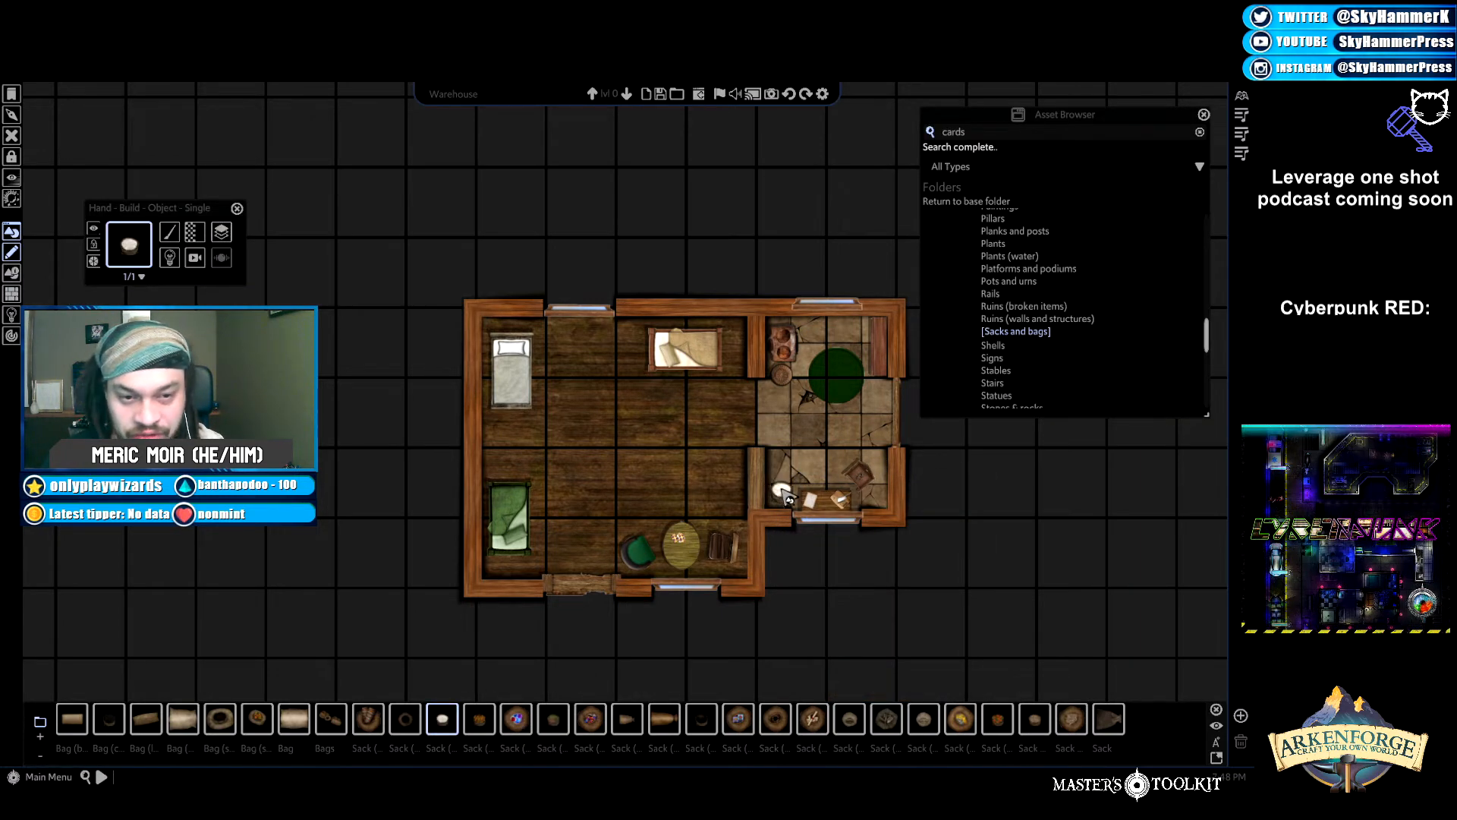
pyautogui.click(419, 723)
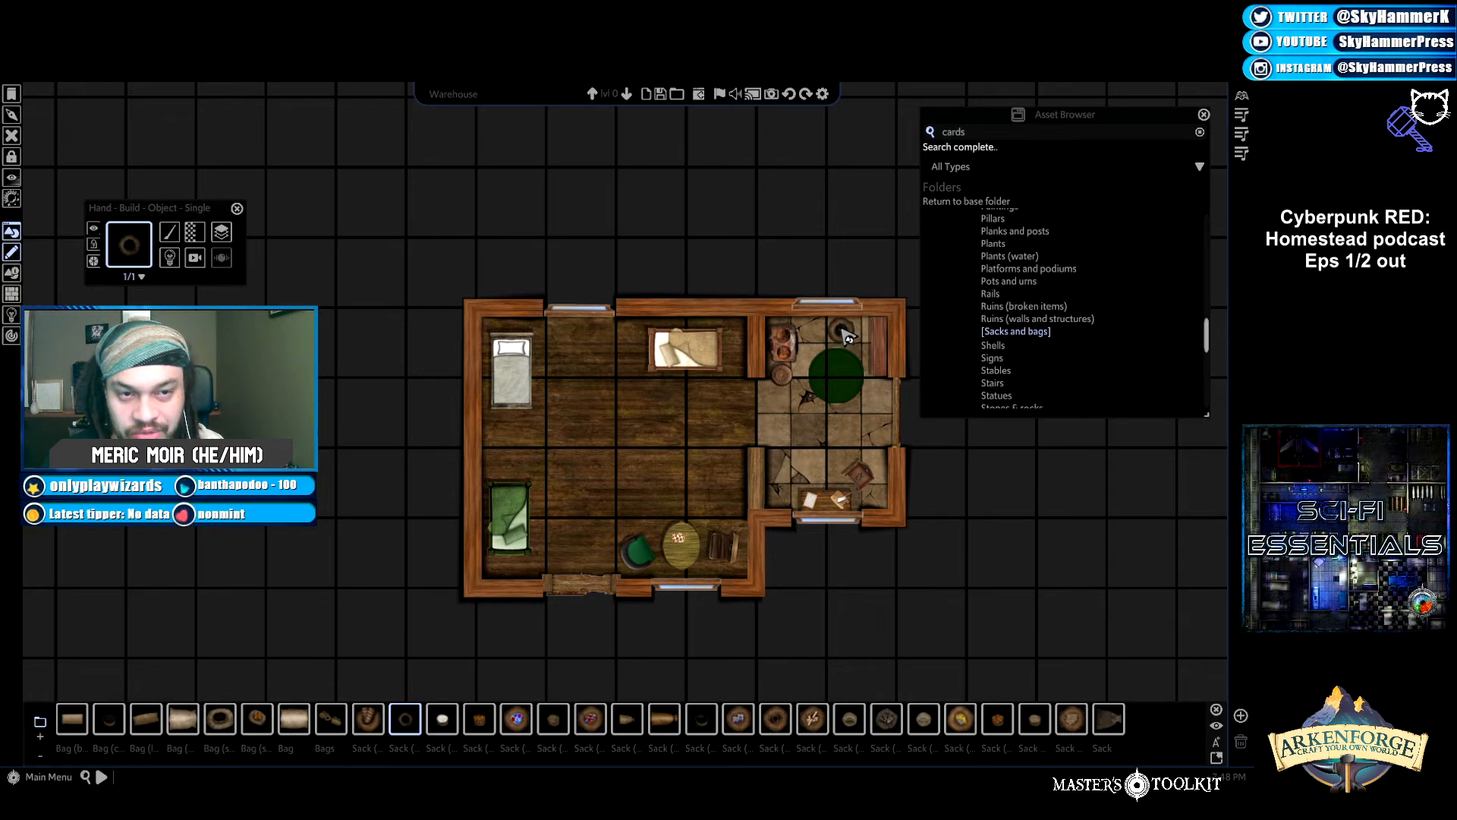
pyautogui.click(848, 335)
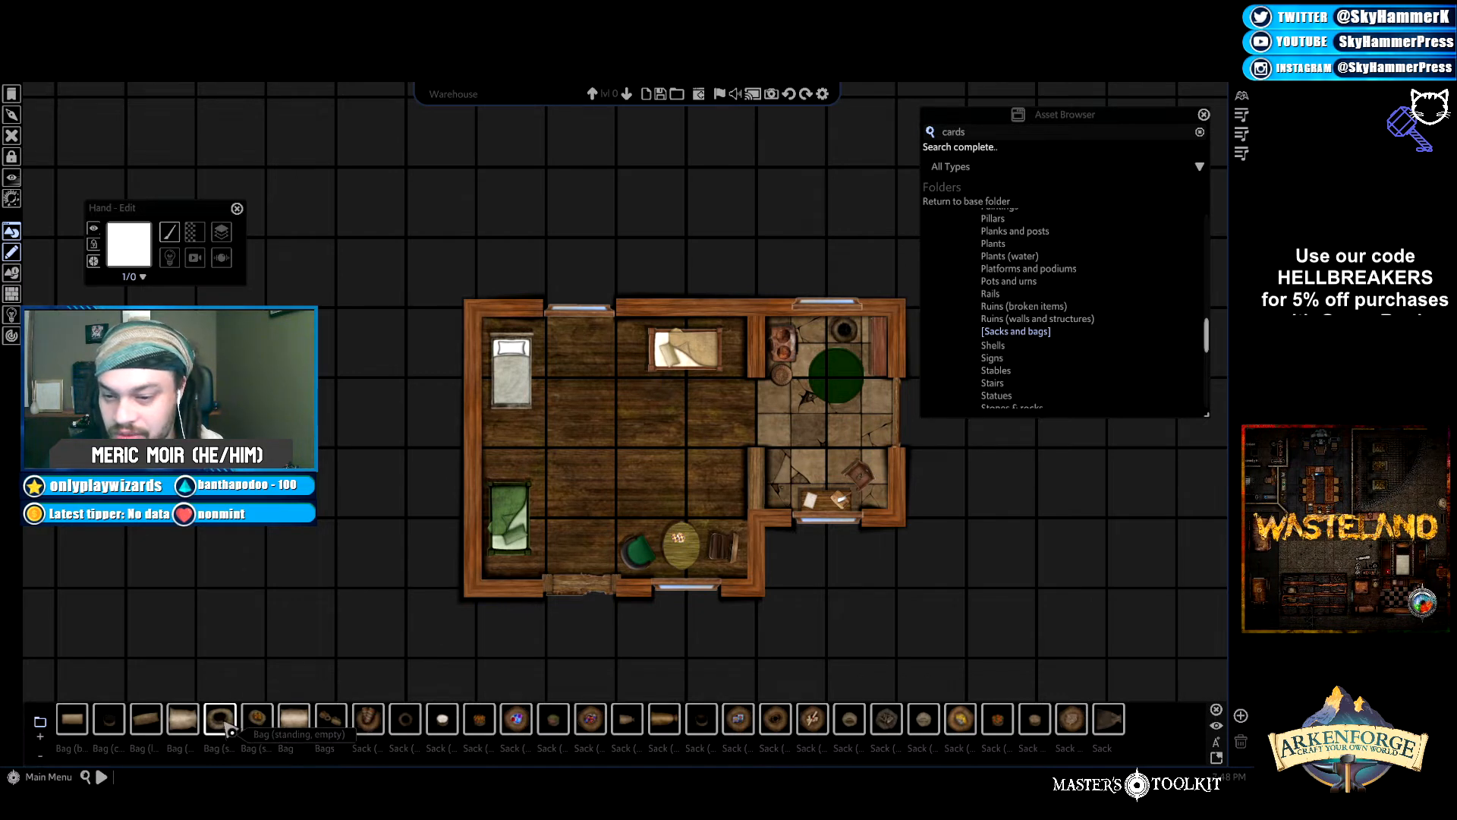
# Place a dark bag below the tiled room's upper window and adjust it beside the wooden cabinet.
pyautogui.click(118, 727)
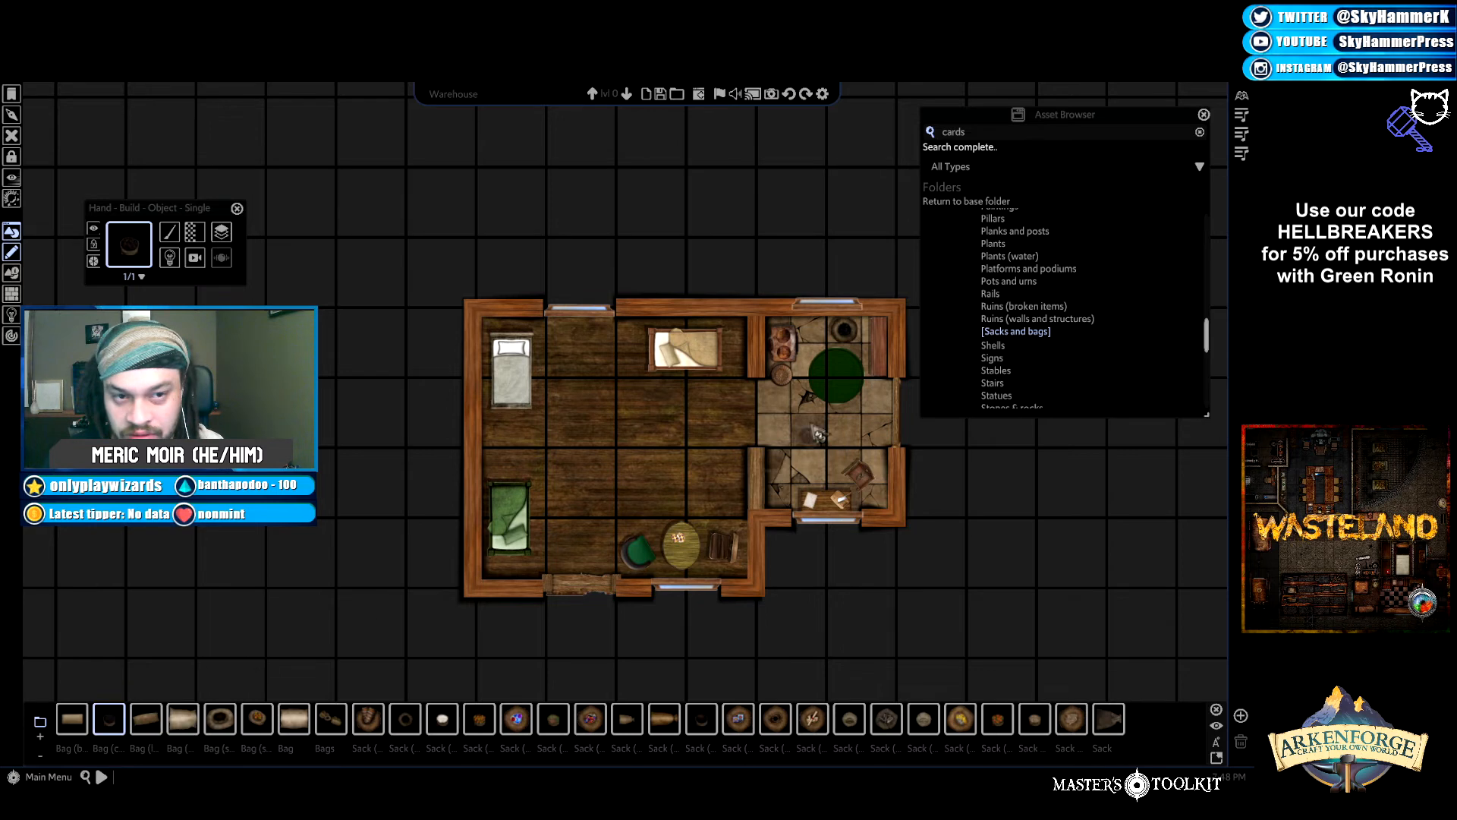
pyautogui.click(814, 327)
pyautogui.moveTo(839, 334); pyautogui.dragTo(853, 285)
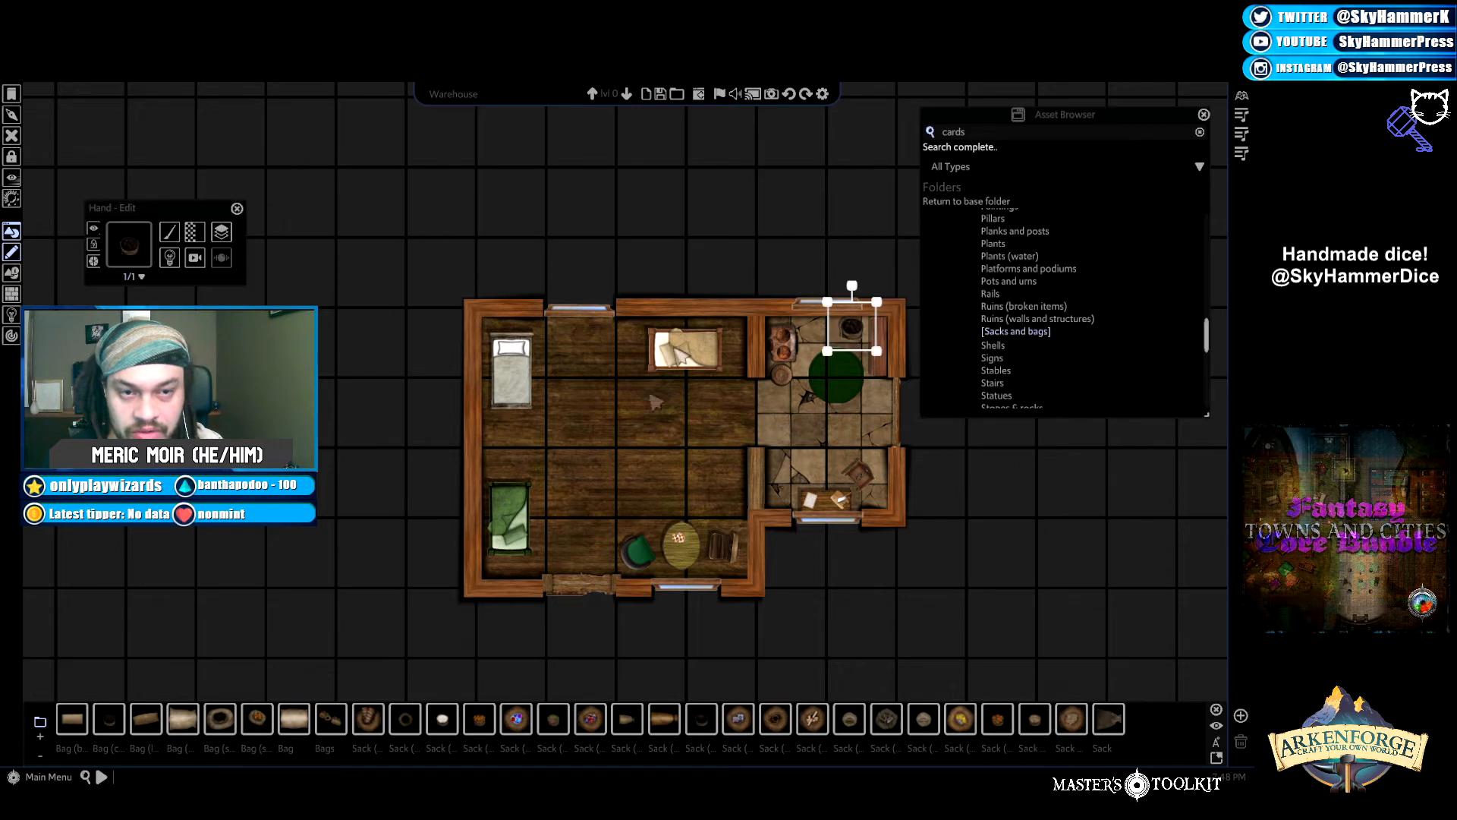
pyautogui.click(199, 624)
# Place the asset named Sack on the floor just below the green bed in the main room.
pyautogui.click(71, 718)
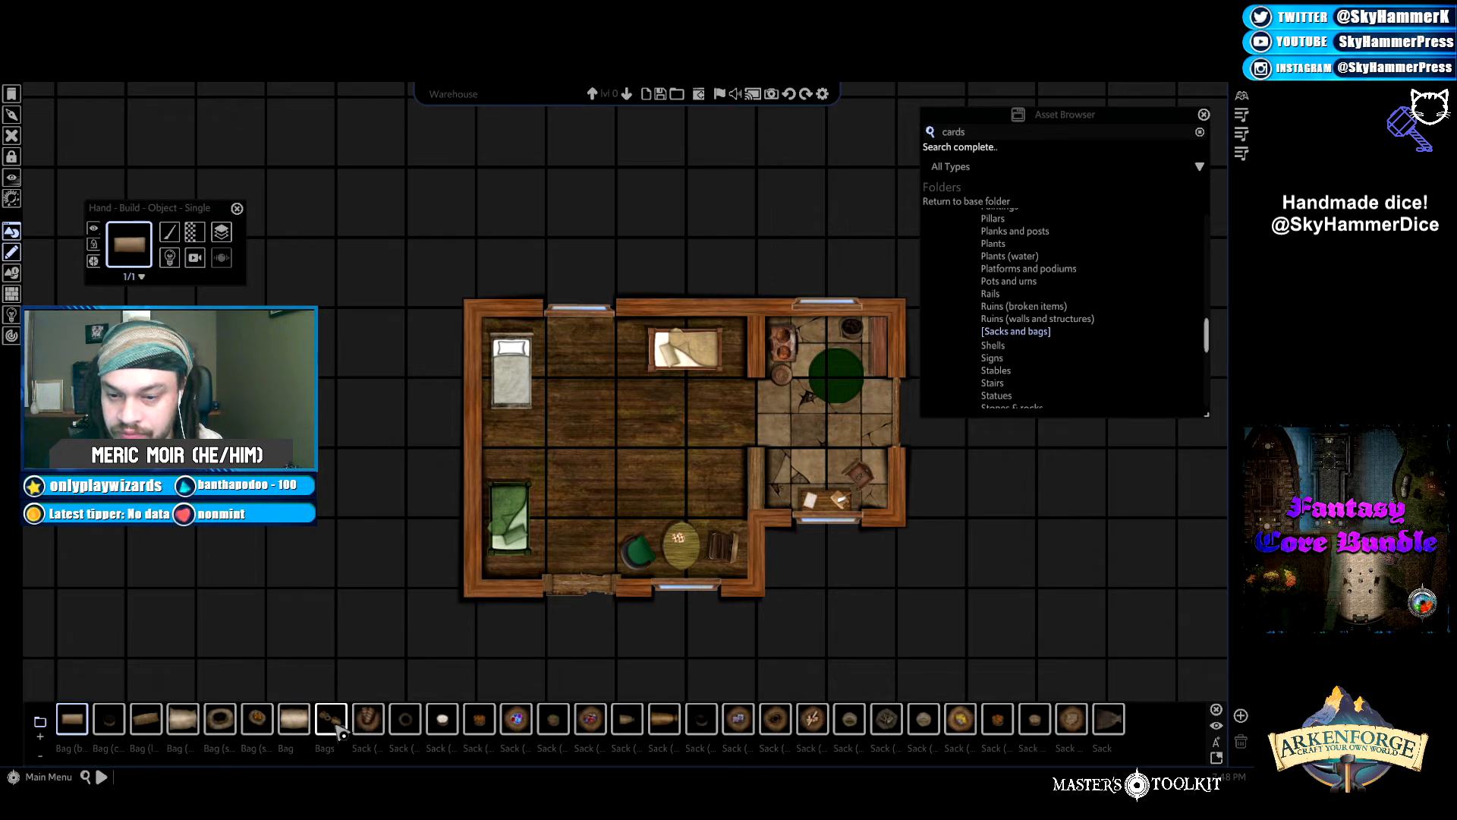
pyautogui.click(1120, 725)
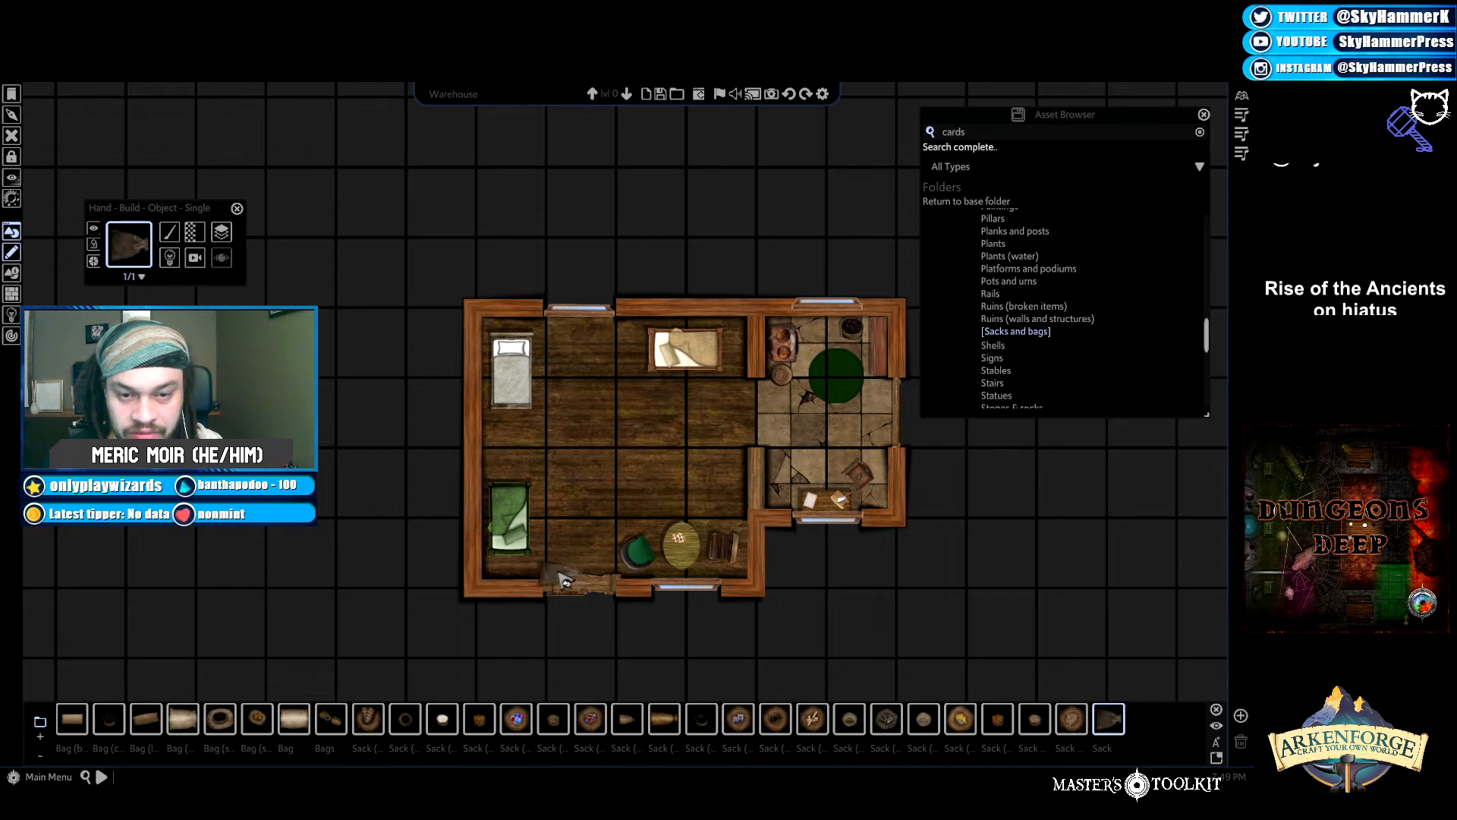
pyautogui.click(518, 565)
pyautogui.rightClick(425, 570)
# Place a sack at the foot of the green bed and send it to the bottom of its layer.
pyautogui.click(508, 568)
pyautogui.click(221, 234)
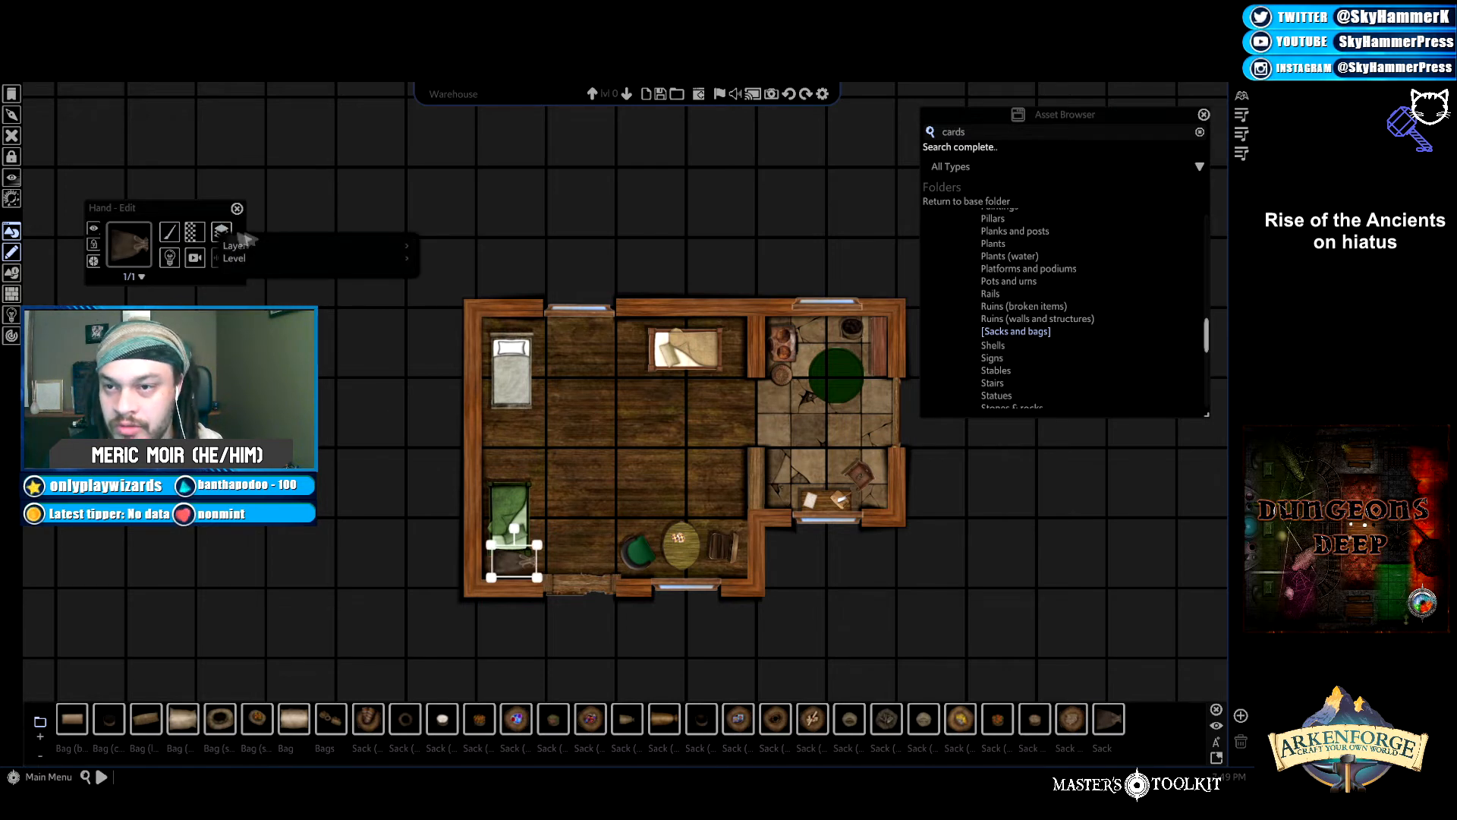
pyautogui.click(234, 251)
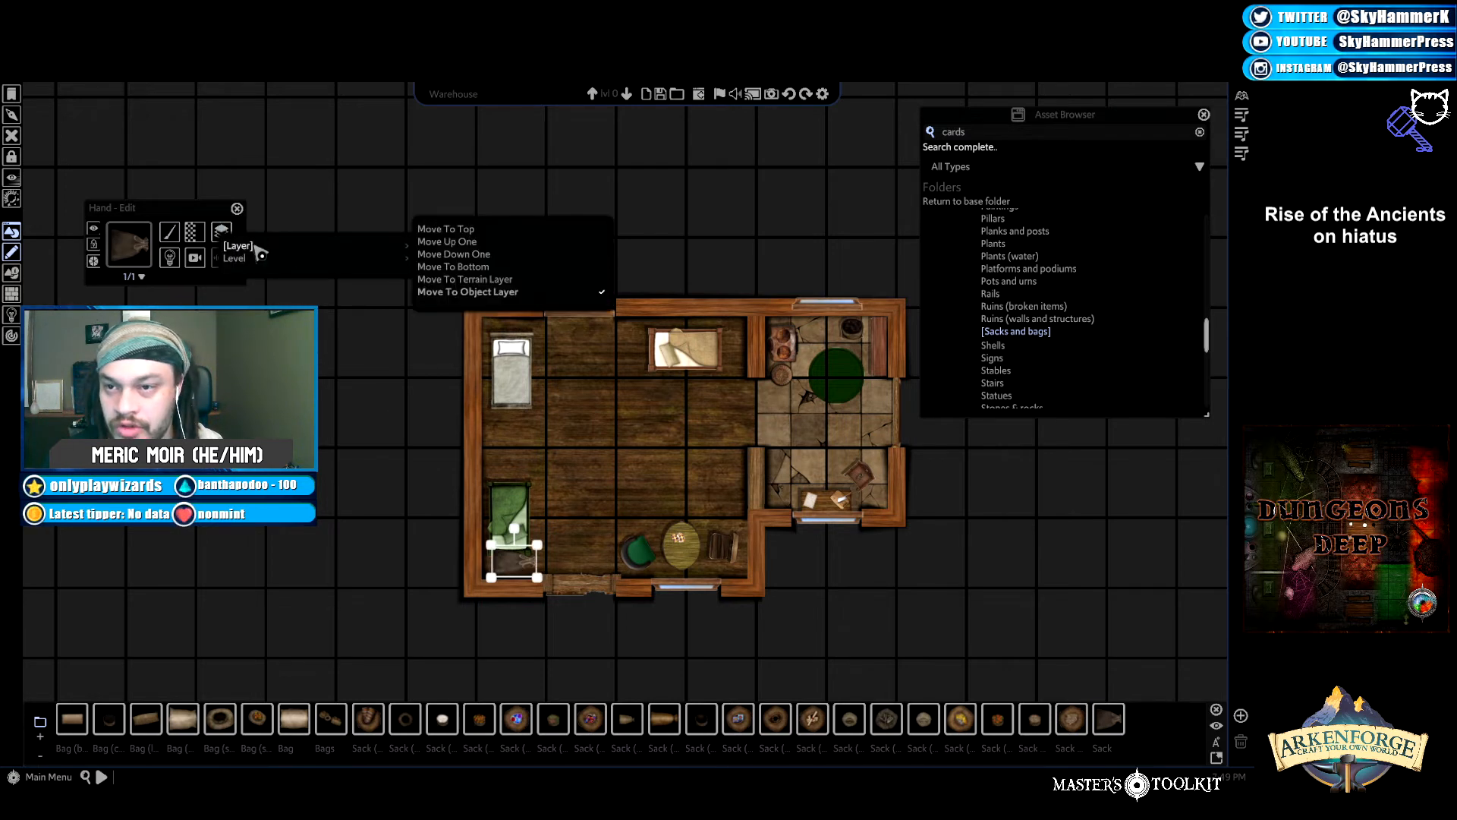
pyautogui.click(490, 268)
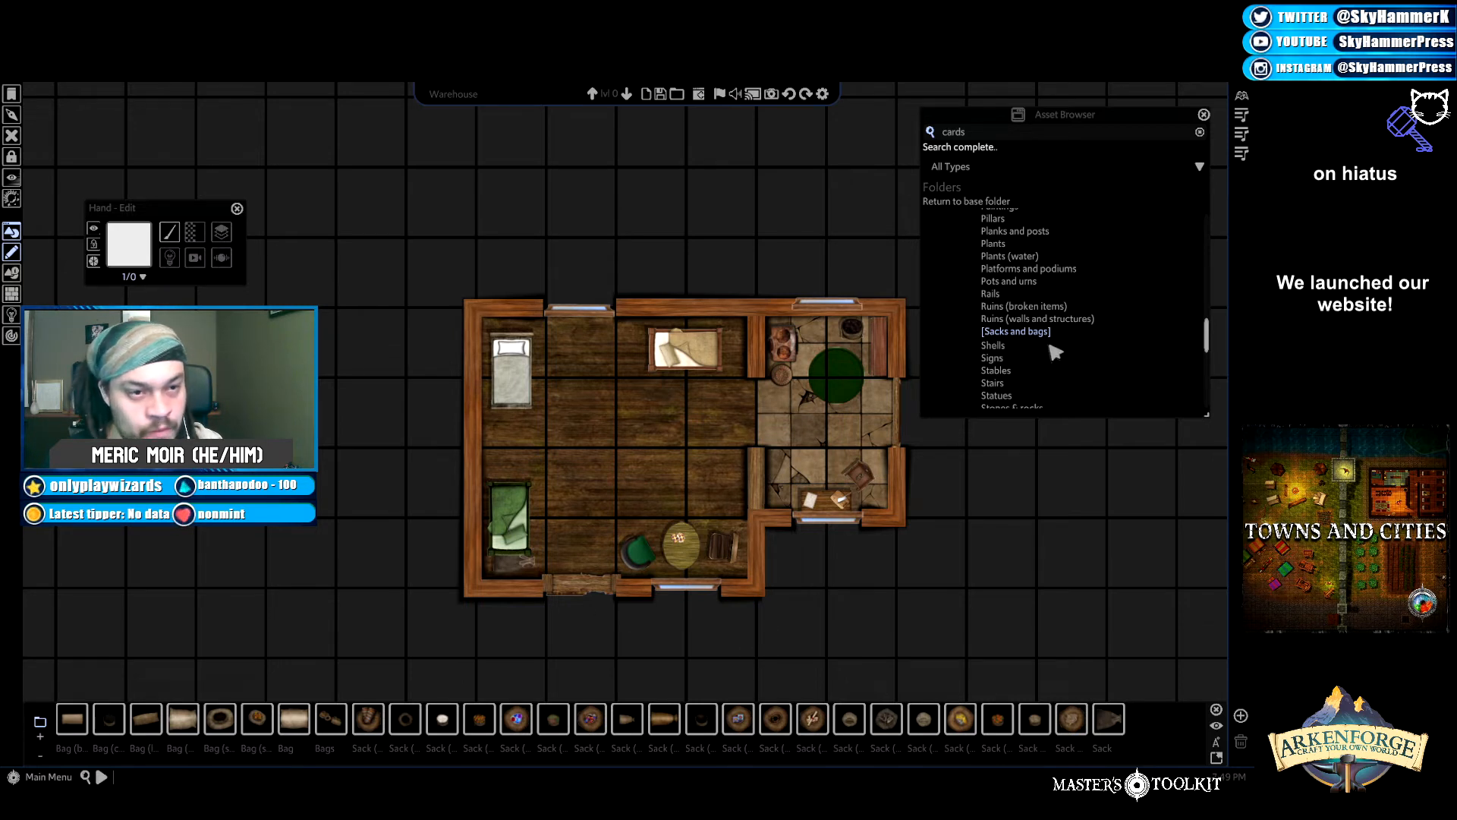
# Place a small white shell beside the beige bed, rotate it slightly, and position it over the bed frame's outer edge.
pyautogui.click(1006, 351)
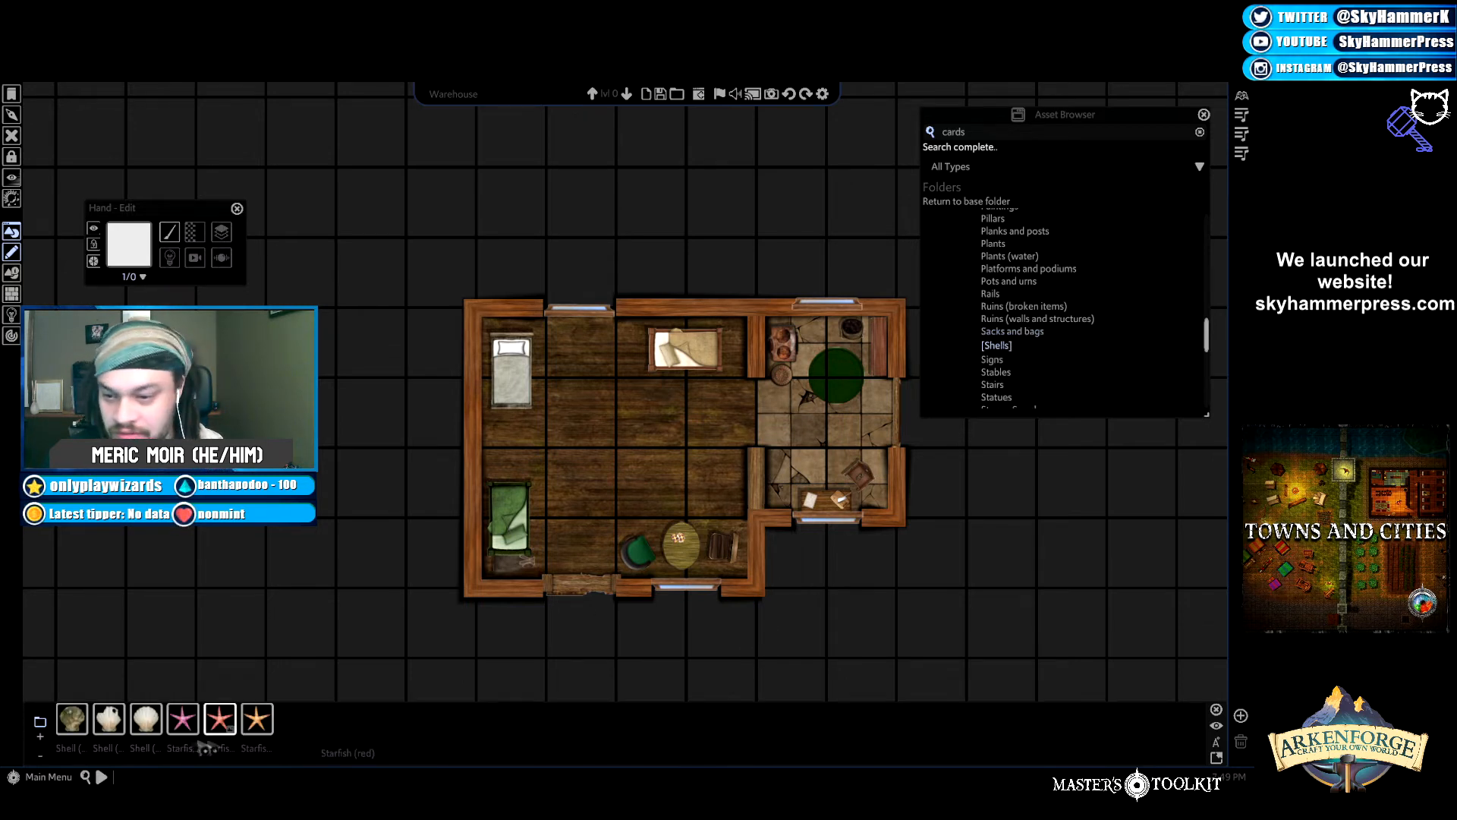
pyautogui.click(114, 725)
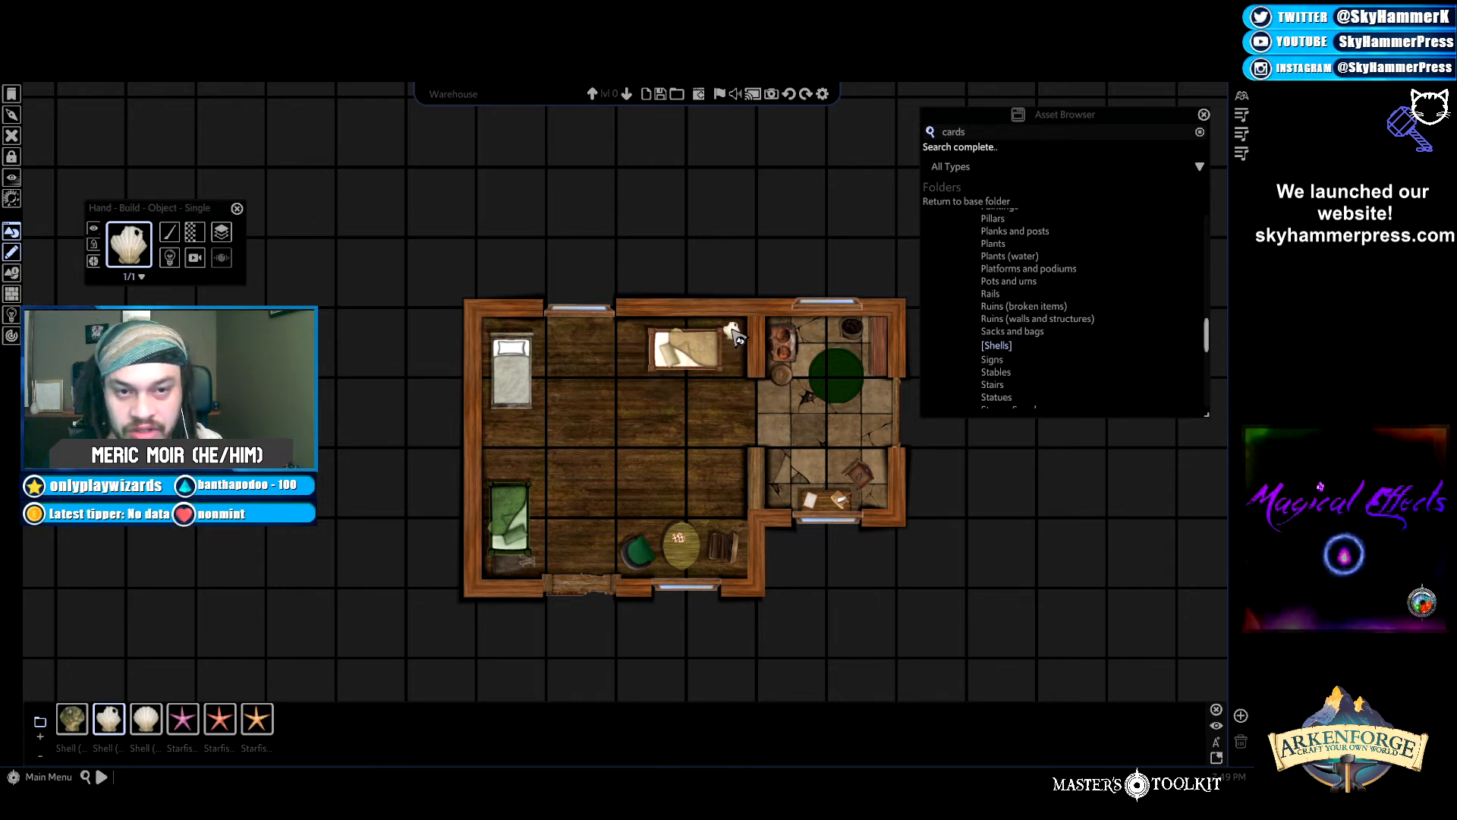
pyautogui.rightClick(749, 360)
pyautogui.click(733, 330)
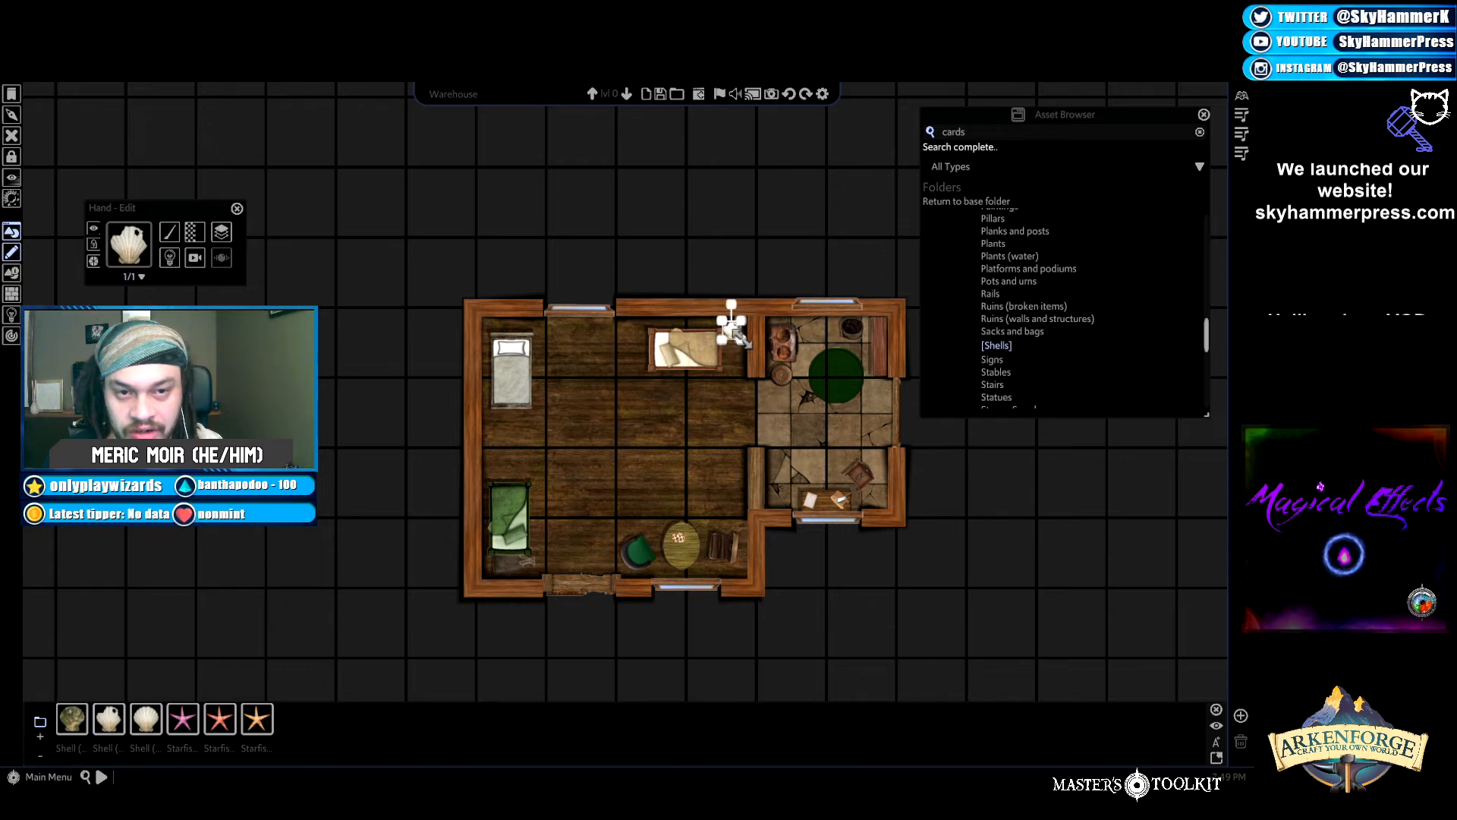
pyautogui.moveTo(727, 305); pyautogui.dragTo(741, 310)
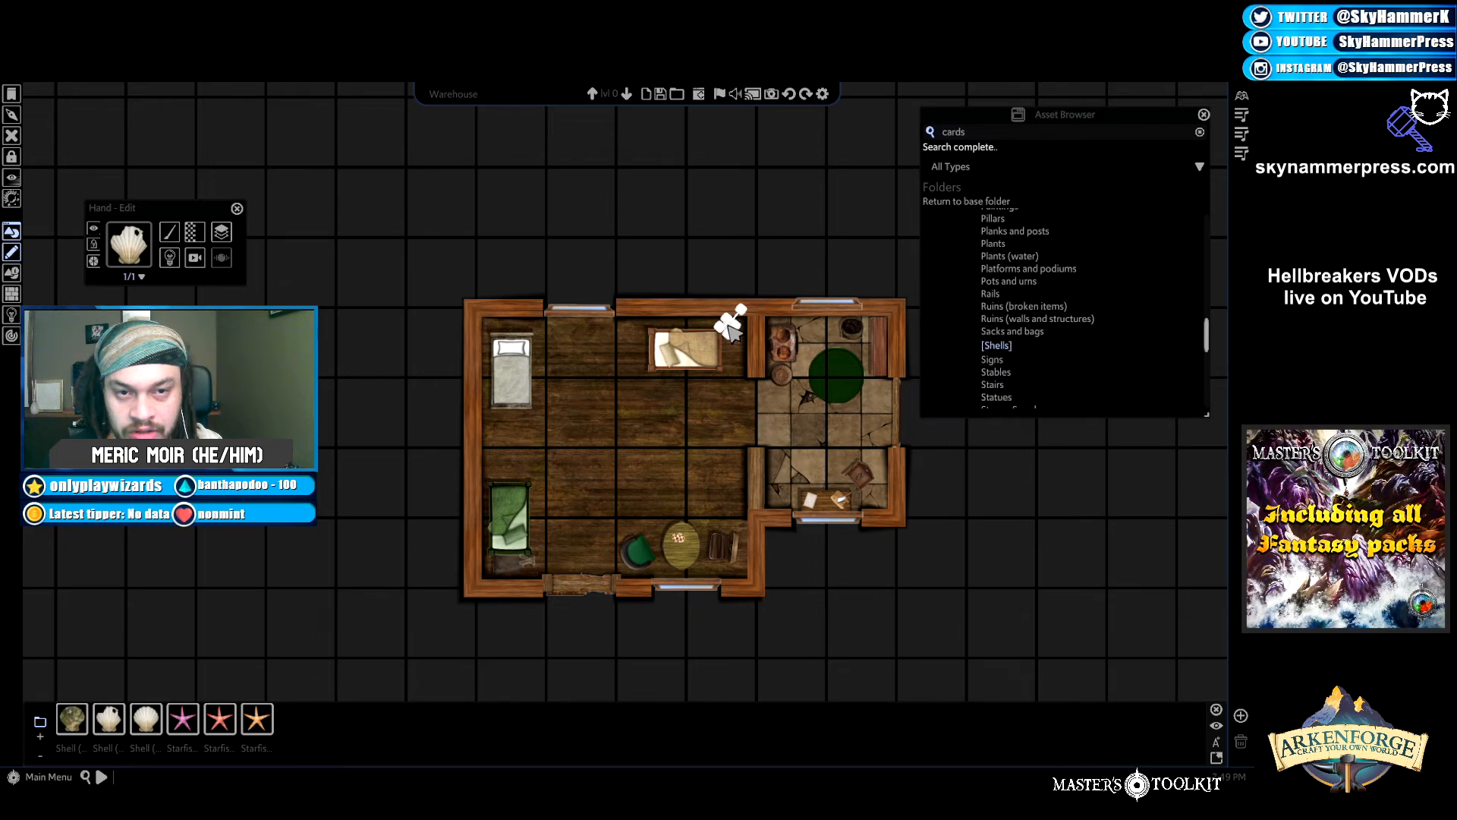
pyautogui.scroll(5, 733, 334)
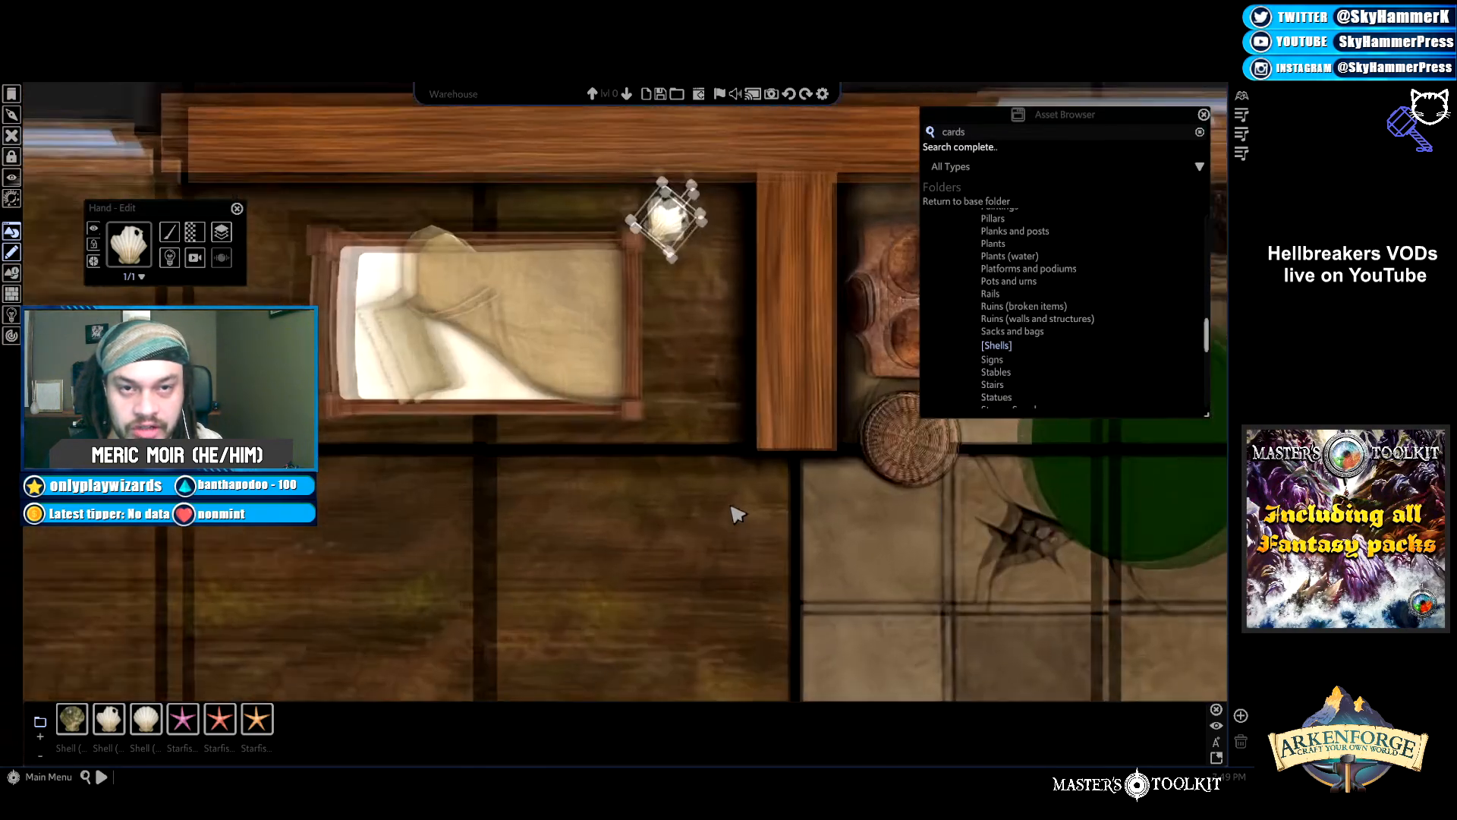
pyautogui.scroll(2, 738, 515)
pyautogui.moveTo(687, 317); pyautogui.dragTo(608, 420)
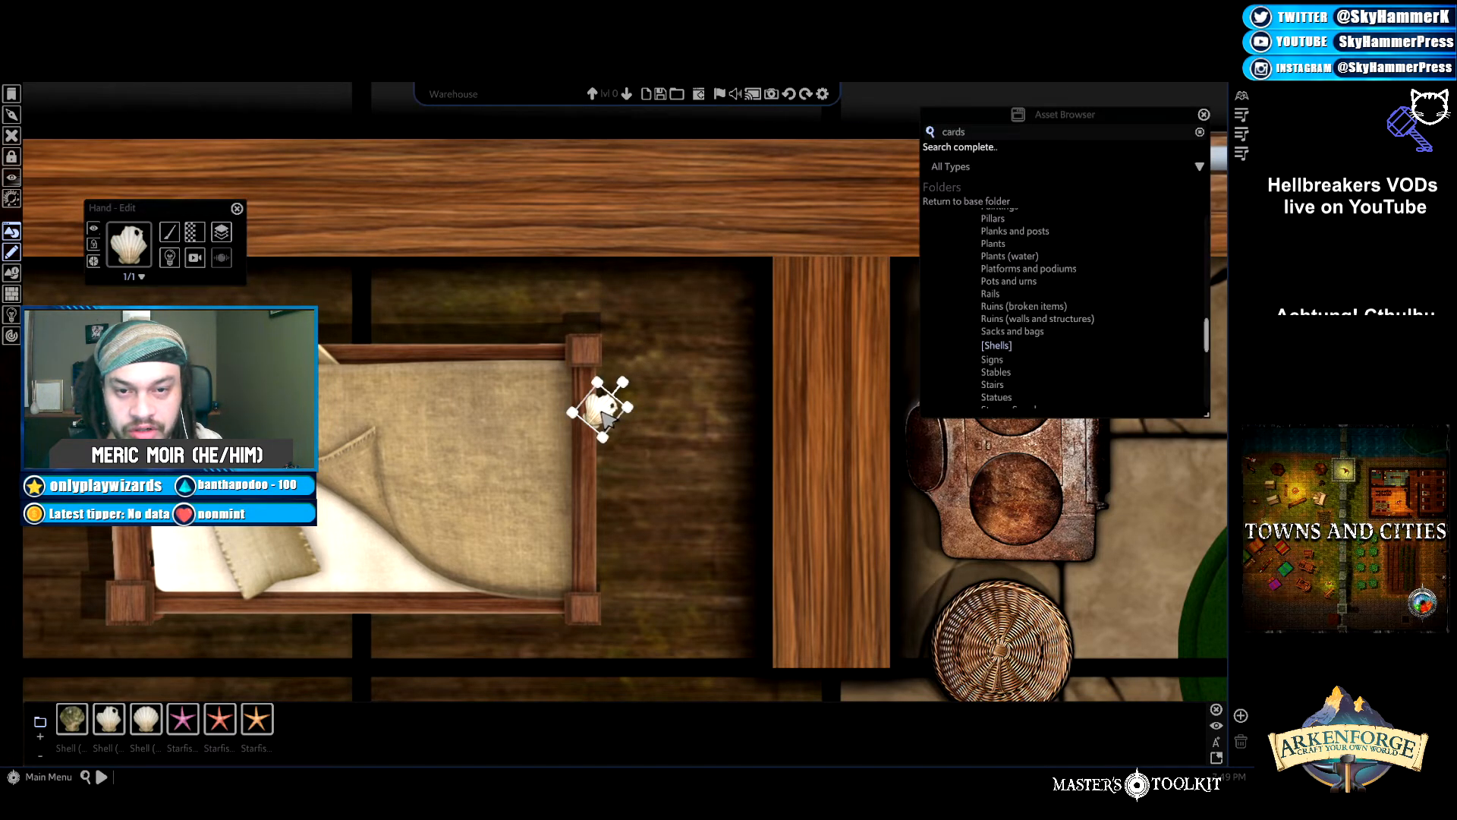
pyautogui.click(607, 420)
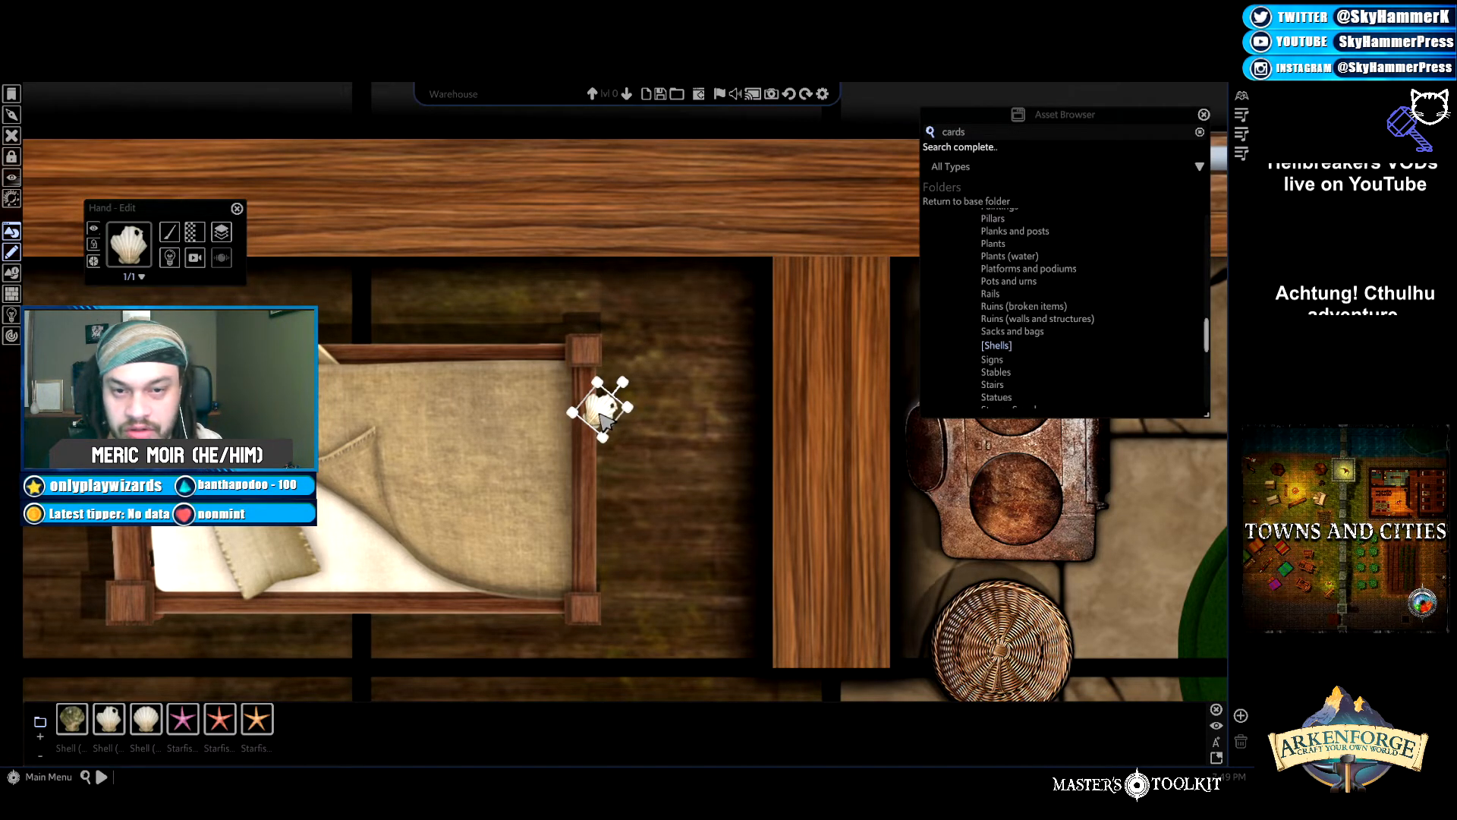
pyautogui.click(597, 417)
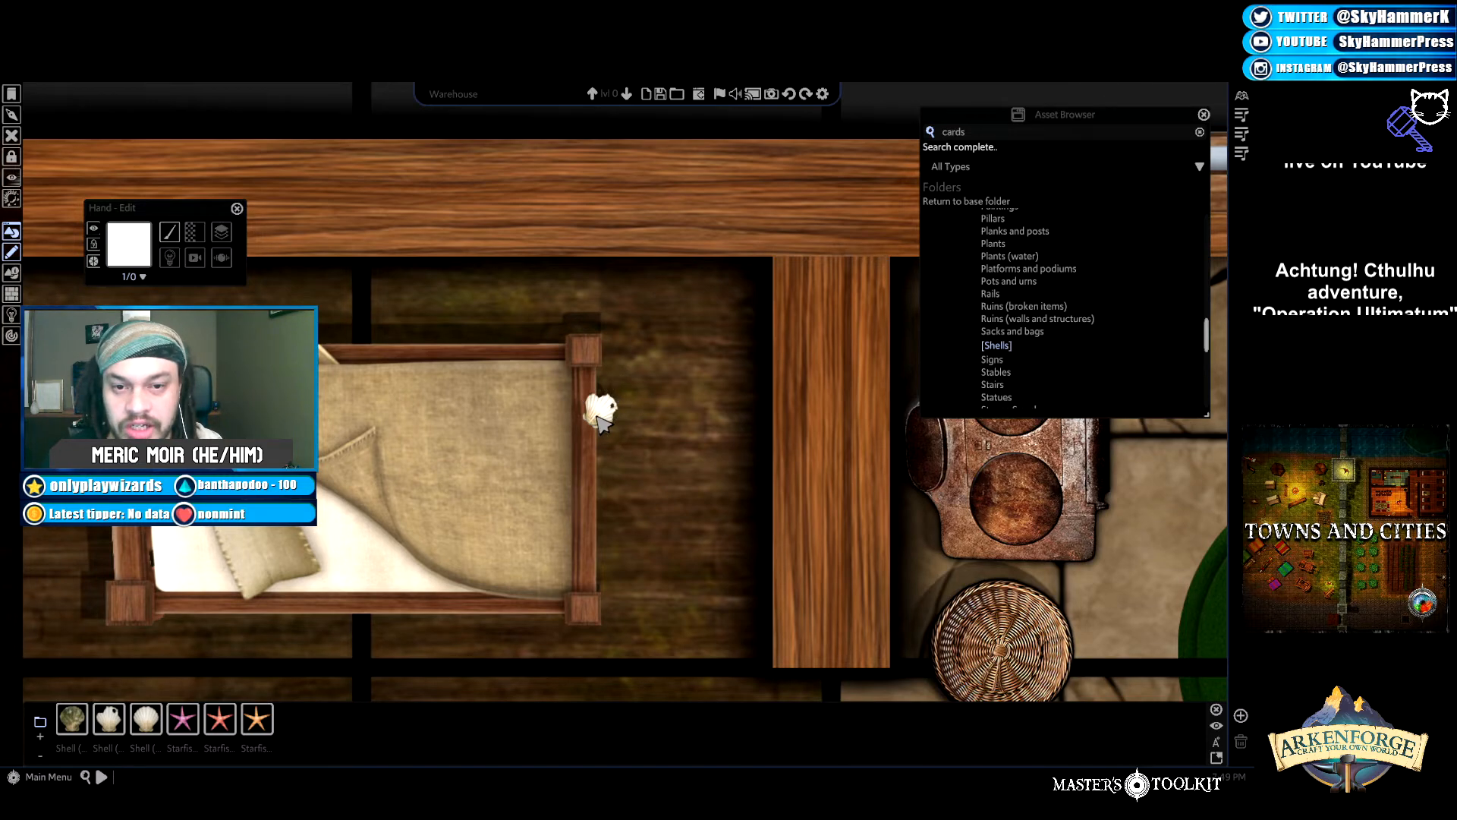
# Send the white shell behind the beige bed's frame by changing its layer order.
pyautogui.click(603, 422)
pyautogui.click(699, 458)
pyautogui.moveTo(699, 458); pyautogui.dragTo(859, 533)
pyautogui.click(594, 469)
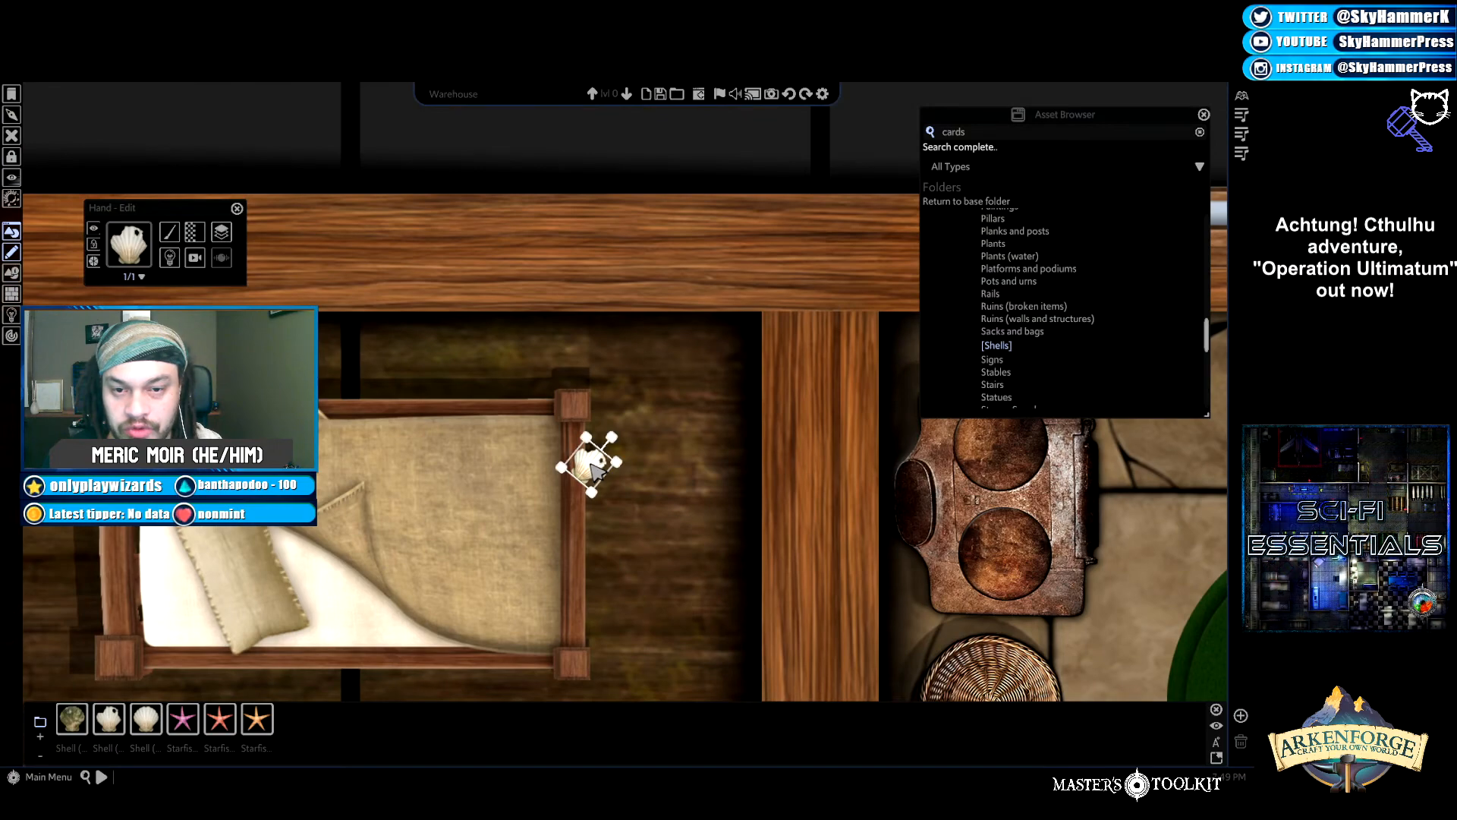
pyautogui.click(219, 235)
pyautogui.moveTo(339, 258)
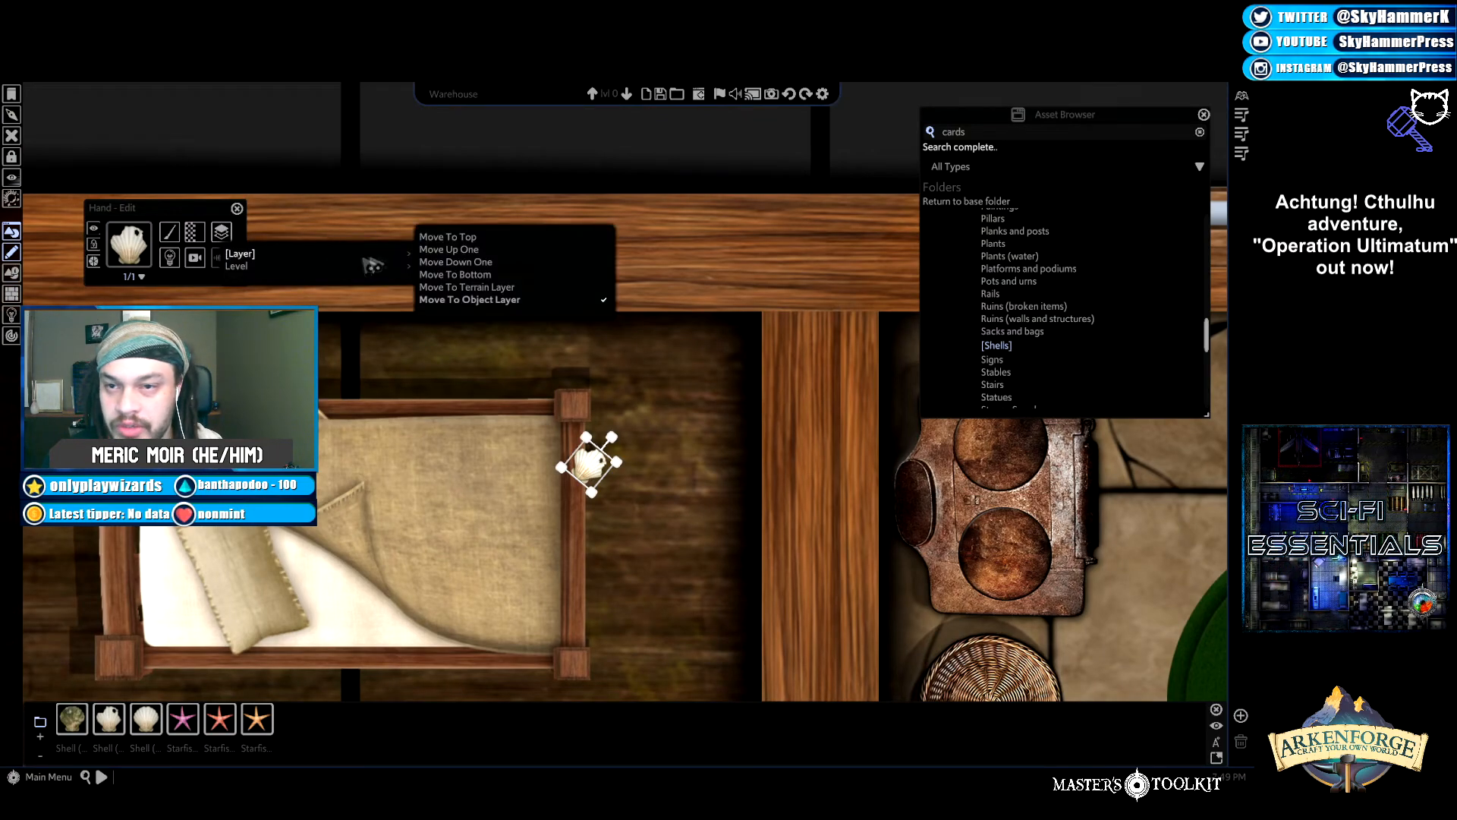
pyautogui.click(466, 287)
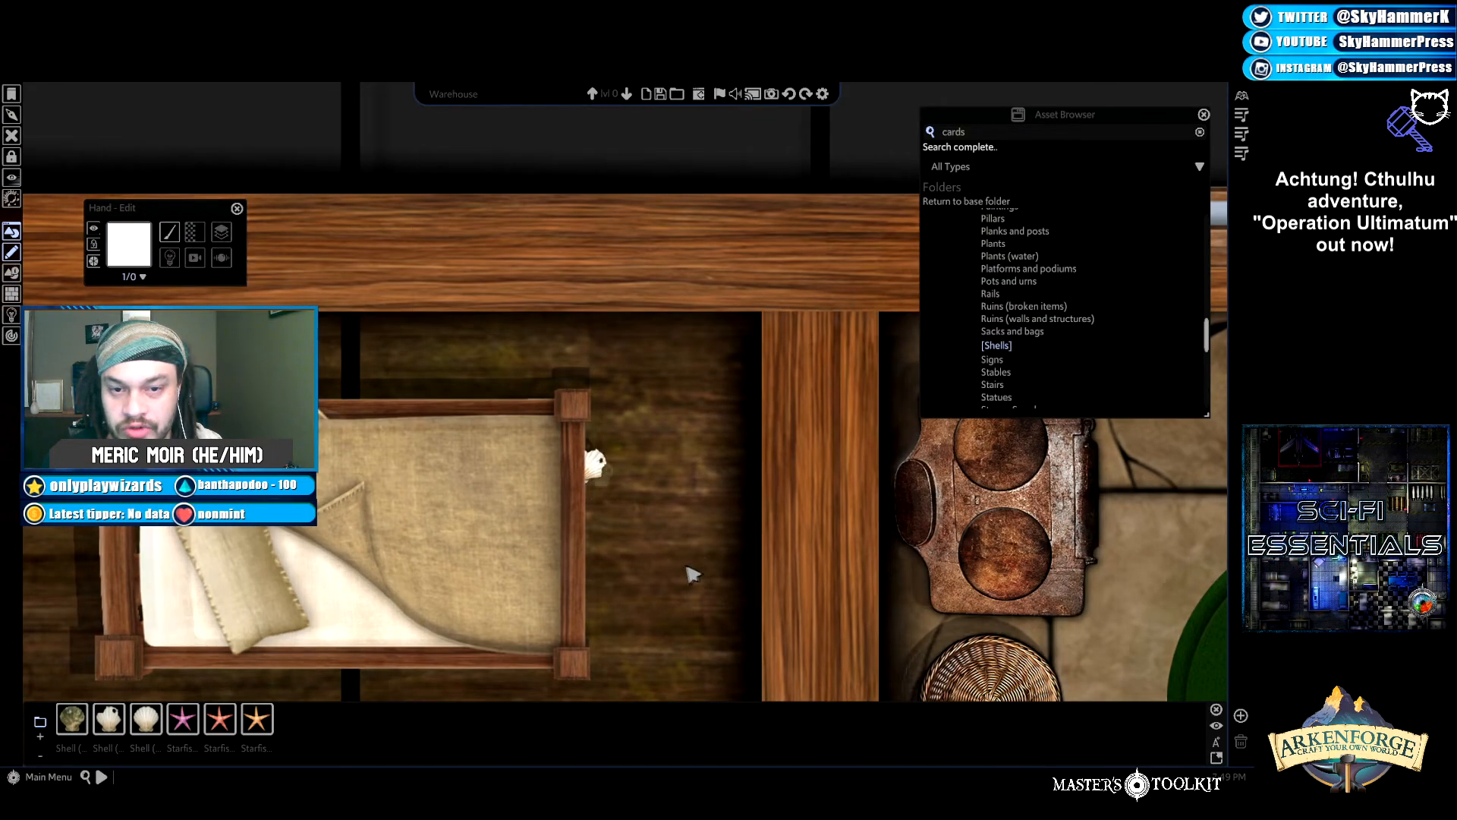
pyautogui.scroll(-3, 691, 571)
pyautogui.scroll(-5, 691, 539)
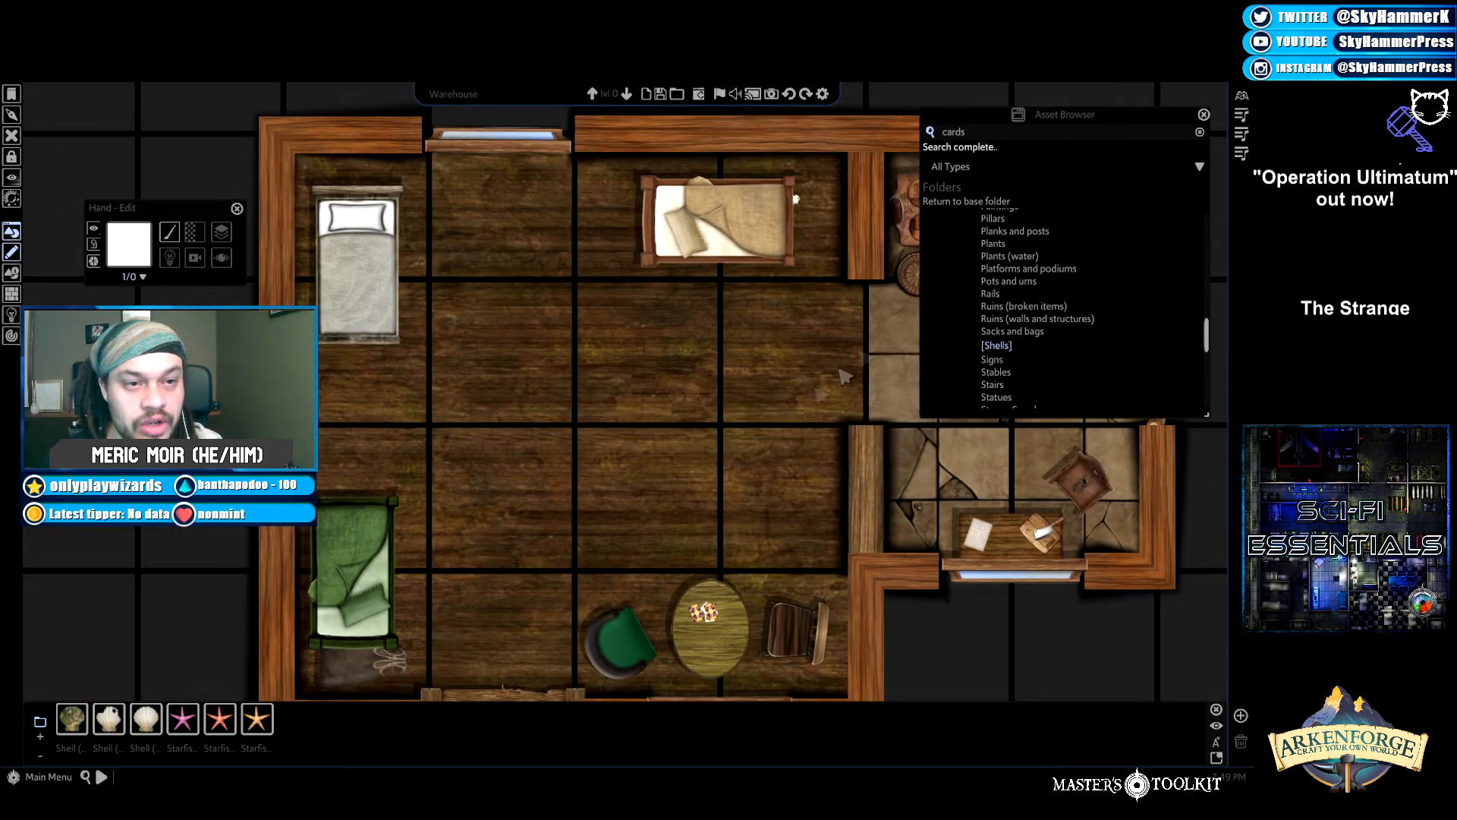
# Place blue broken debris from Ruins (broken items) in the corner beside the wooden chair and lower it in the layer order.
pyautogui.click(1028, 305)
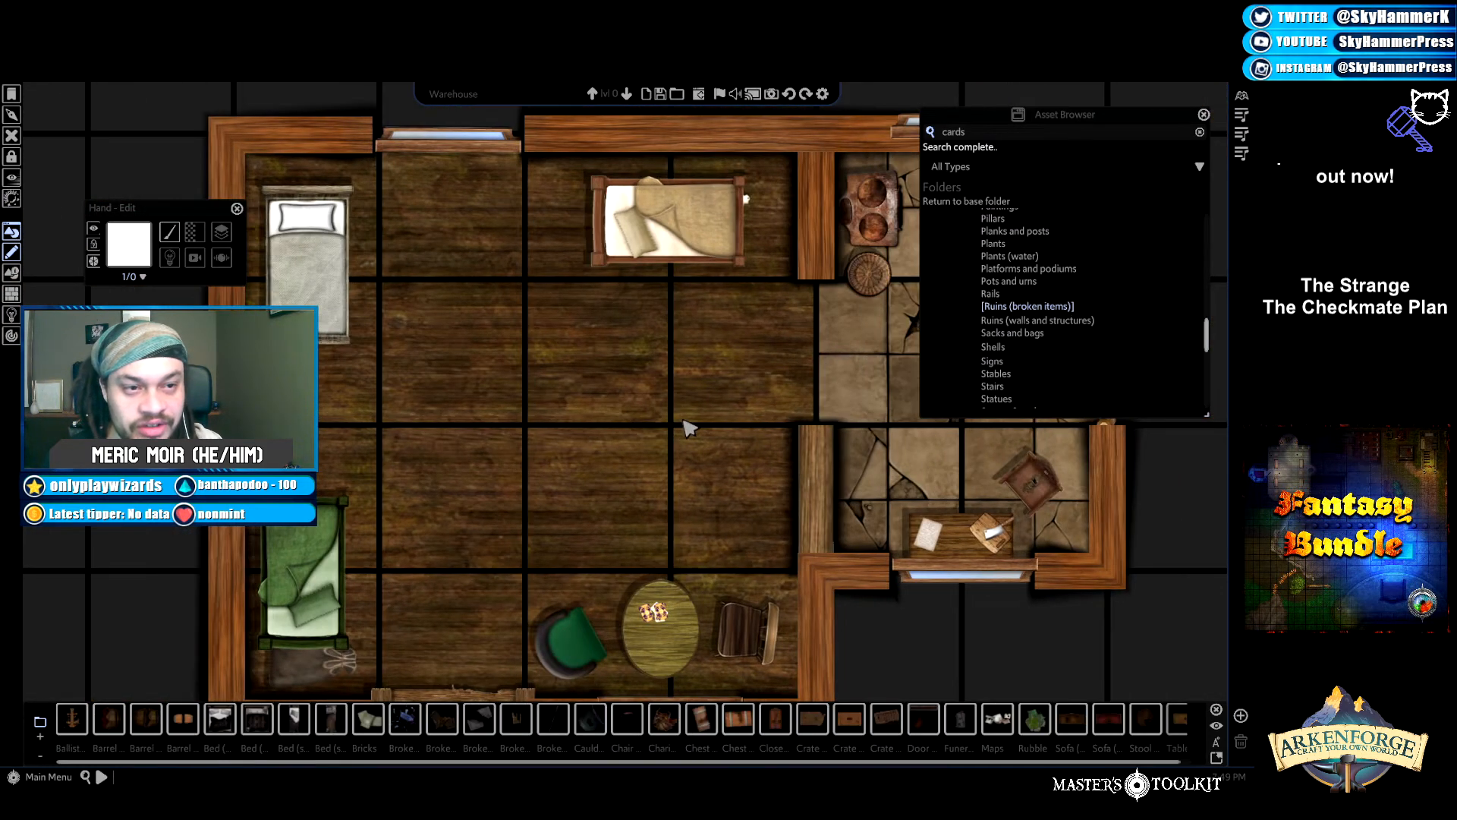
pyautogui.click(404, 718)
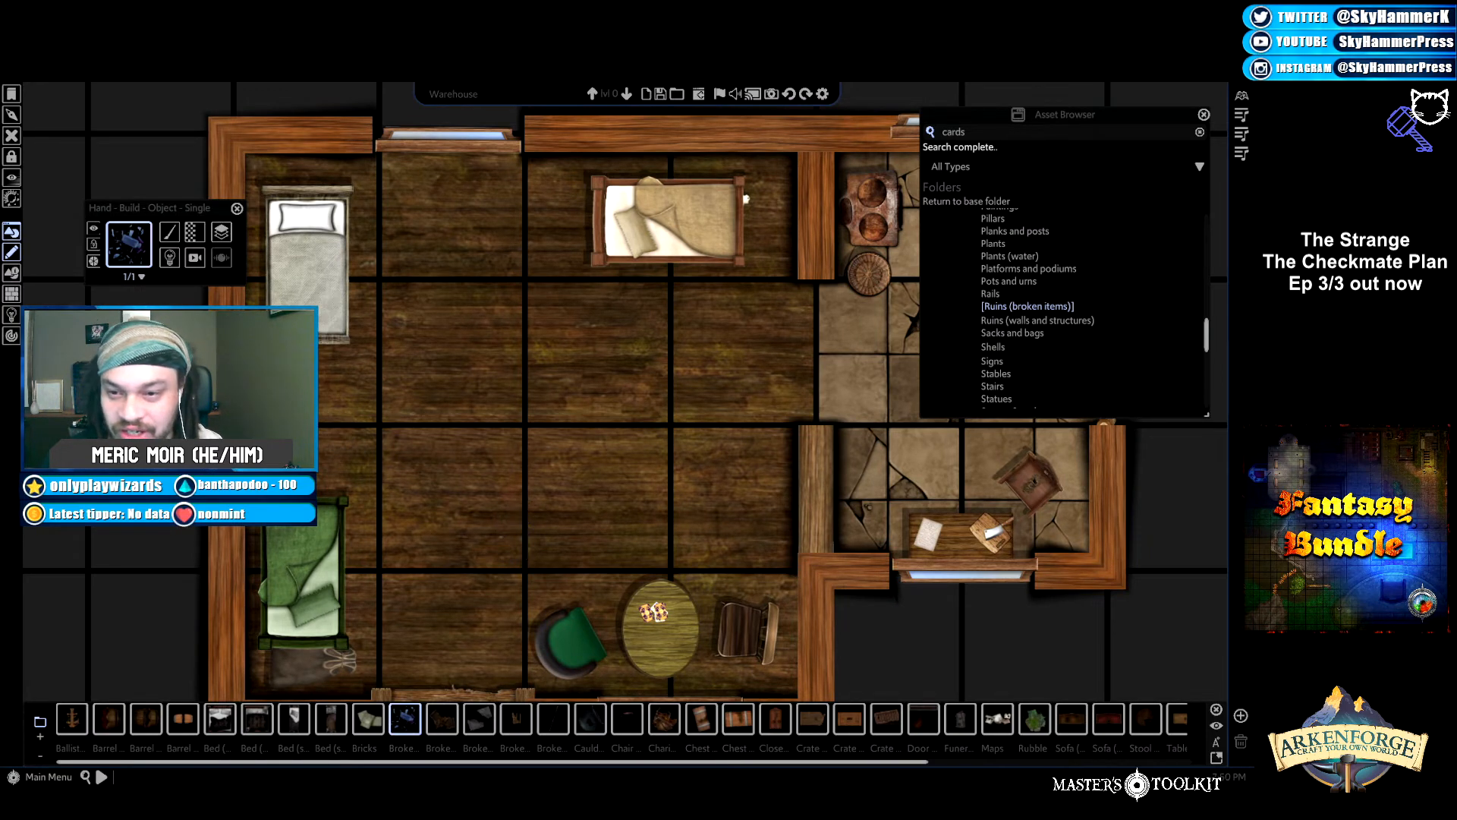
pyautogui.press('s')
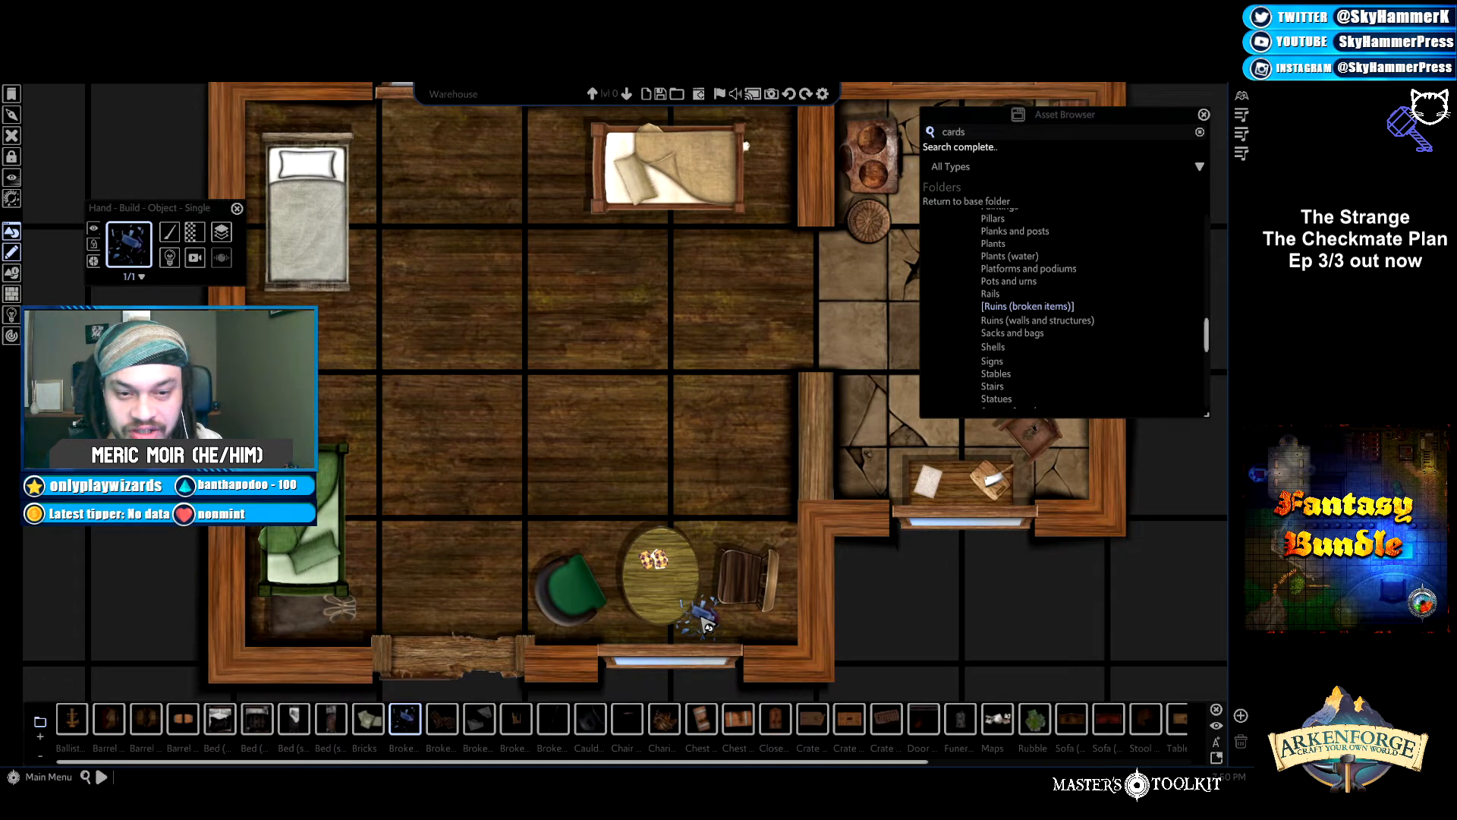
pyautogui.click(780, 621)
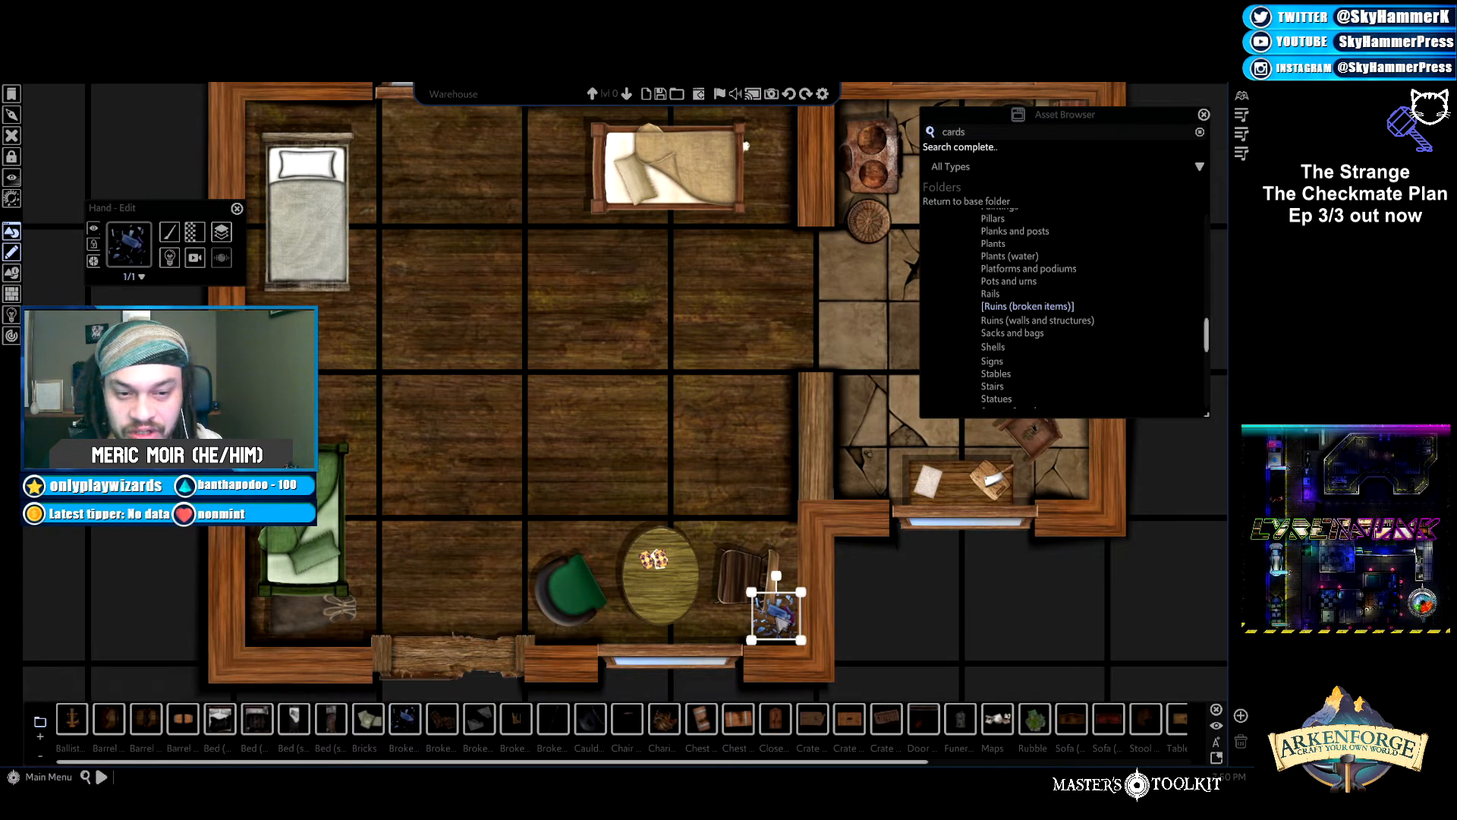
pyautogui.click(221, 232)
pyautogui.moveTo(243, 254)
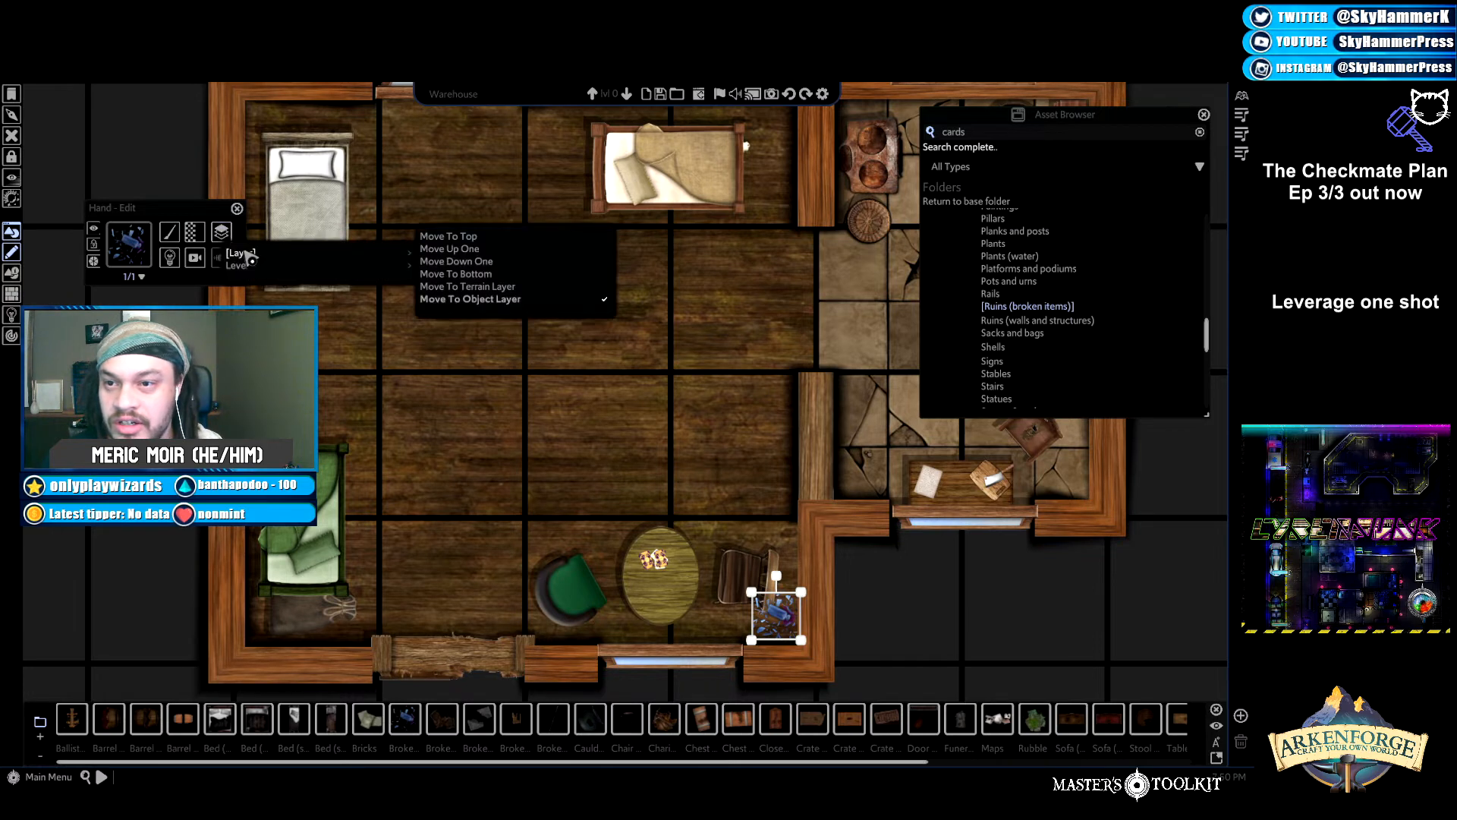
pyautogui.click(499, 279)
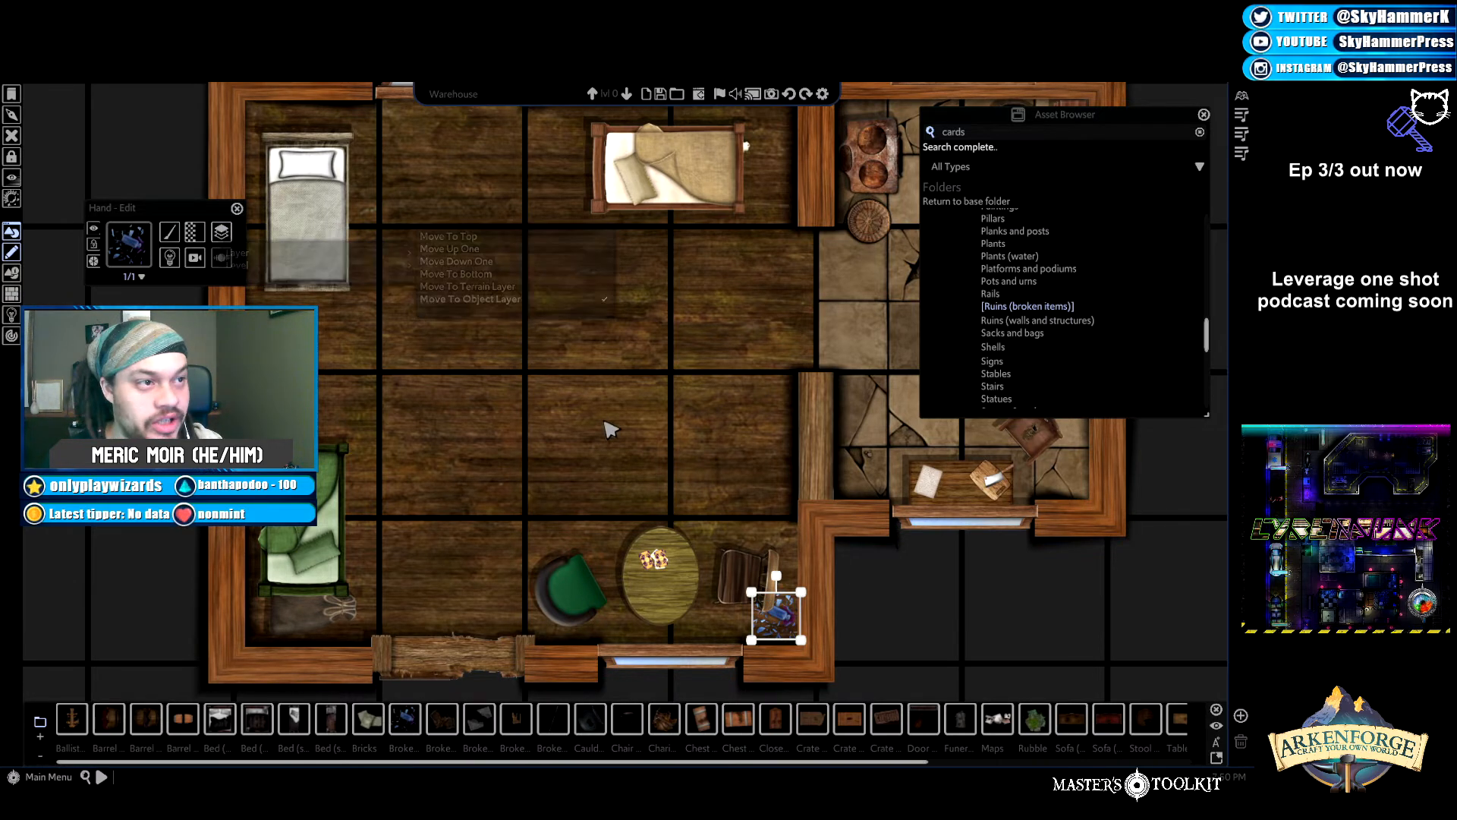
pyautogui.moveTo(603, 425); pyautogui.dragTo(448, 471)
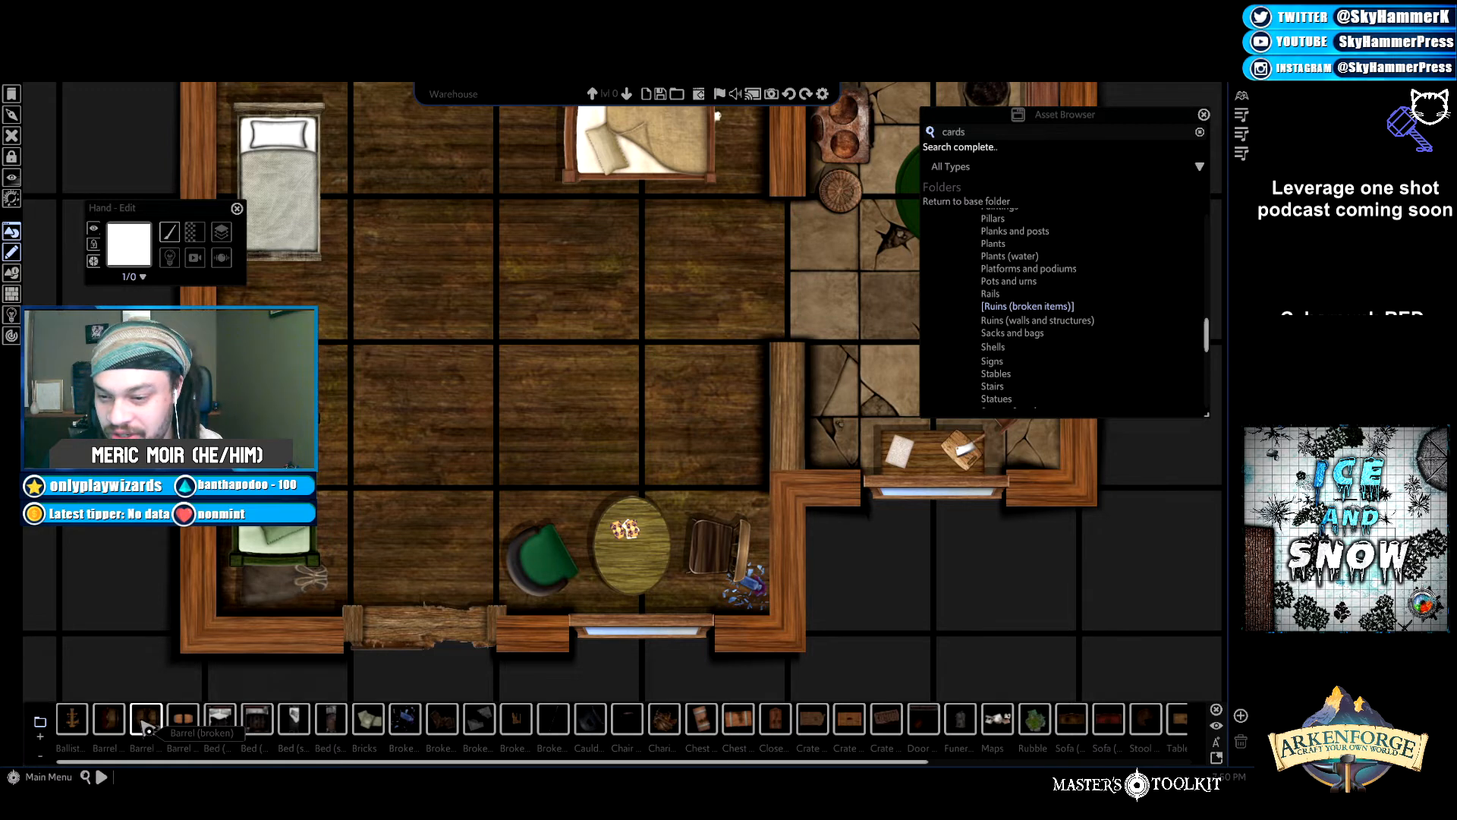
# Try a large broken grey slab over the round table and the doorway to the tiled room, and delete it.
pyautogui.click(230, 728)
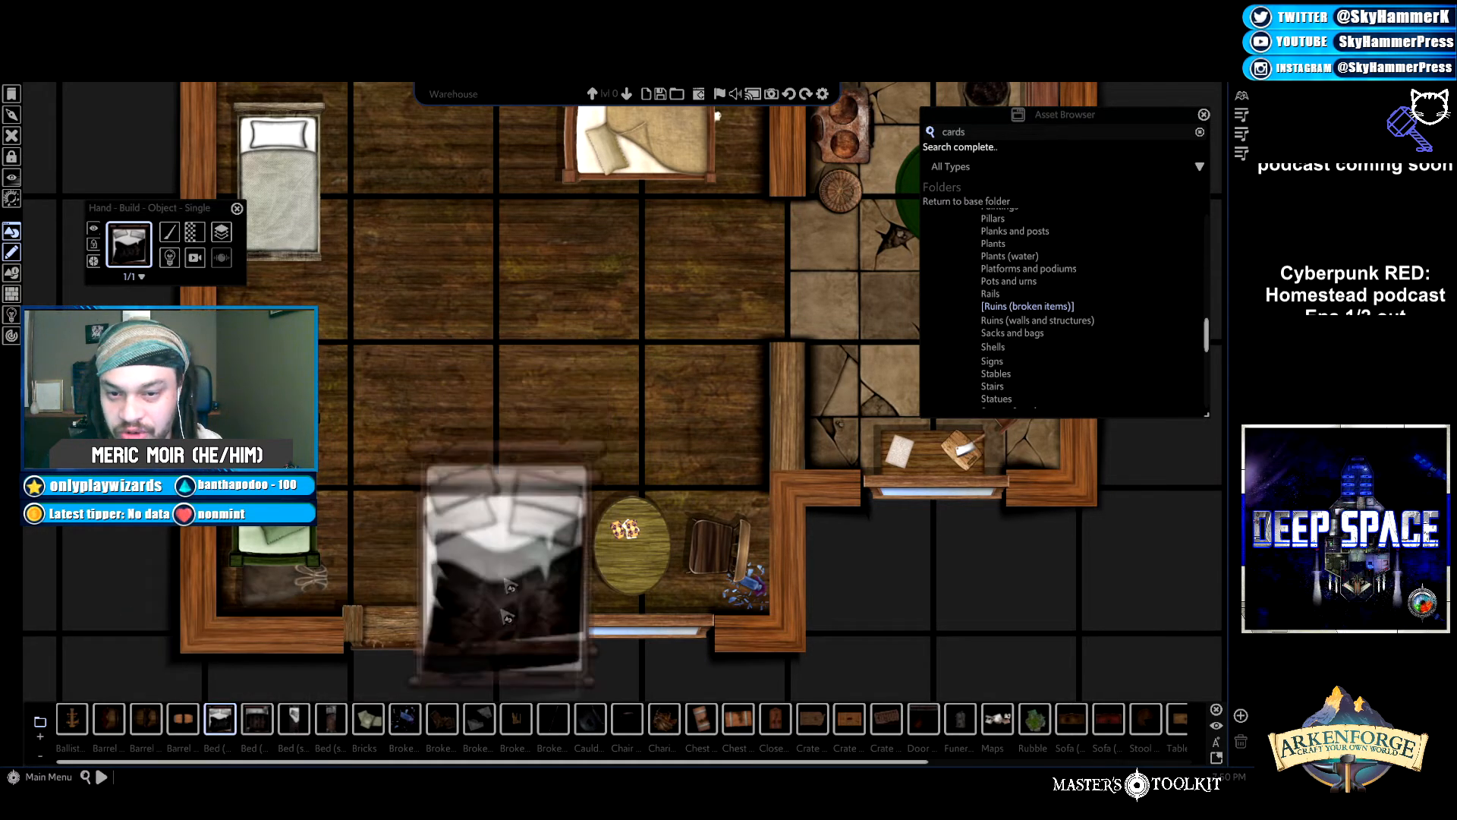
pyautogui.click(480, 719)
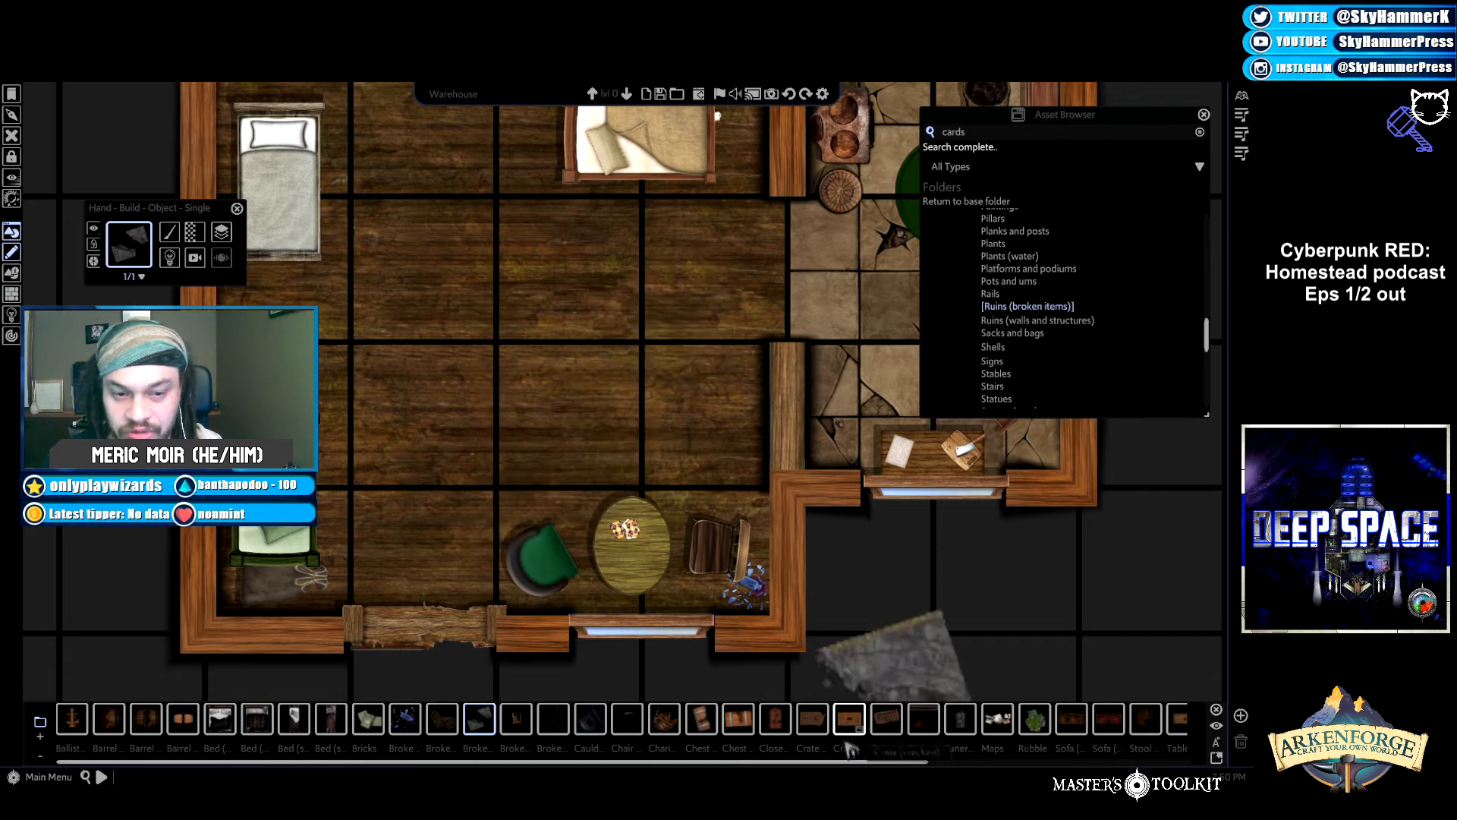
pyautogui.click(719, 422)
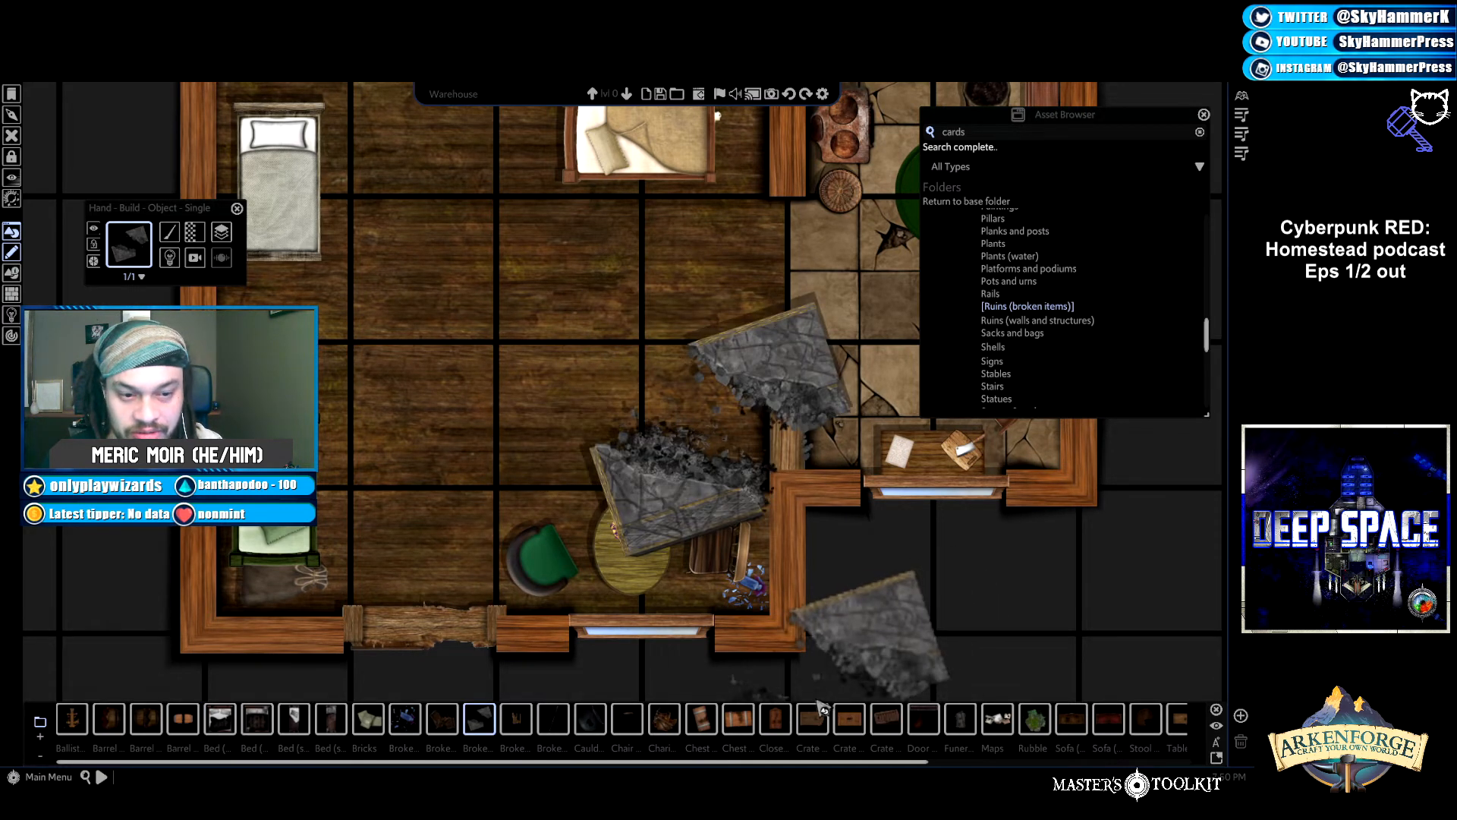
pyautogui.rightClick(751, 443)
pyautogui.click(740, 351)
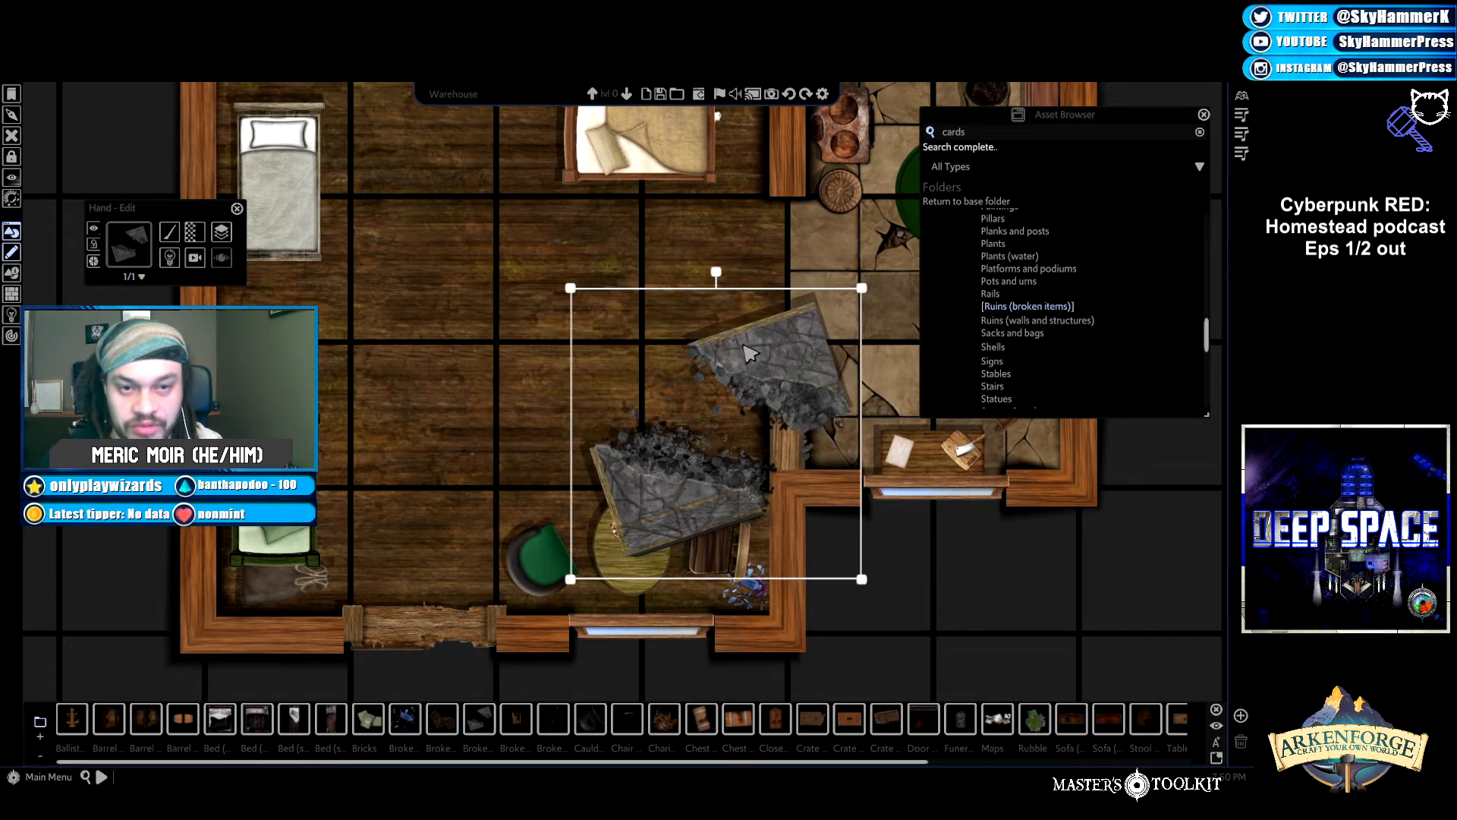
pyautogui.press('Delete')
# Compare the broken crates and chest, and place a broken wooden crate at the foot of the grey bed.
pyautogui.click(855, 721)
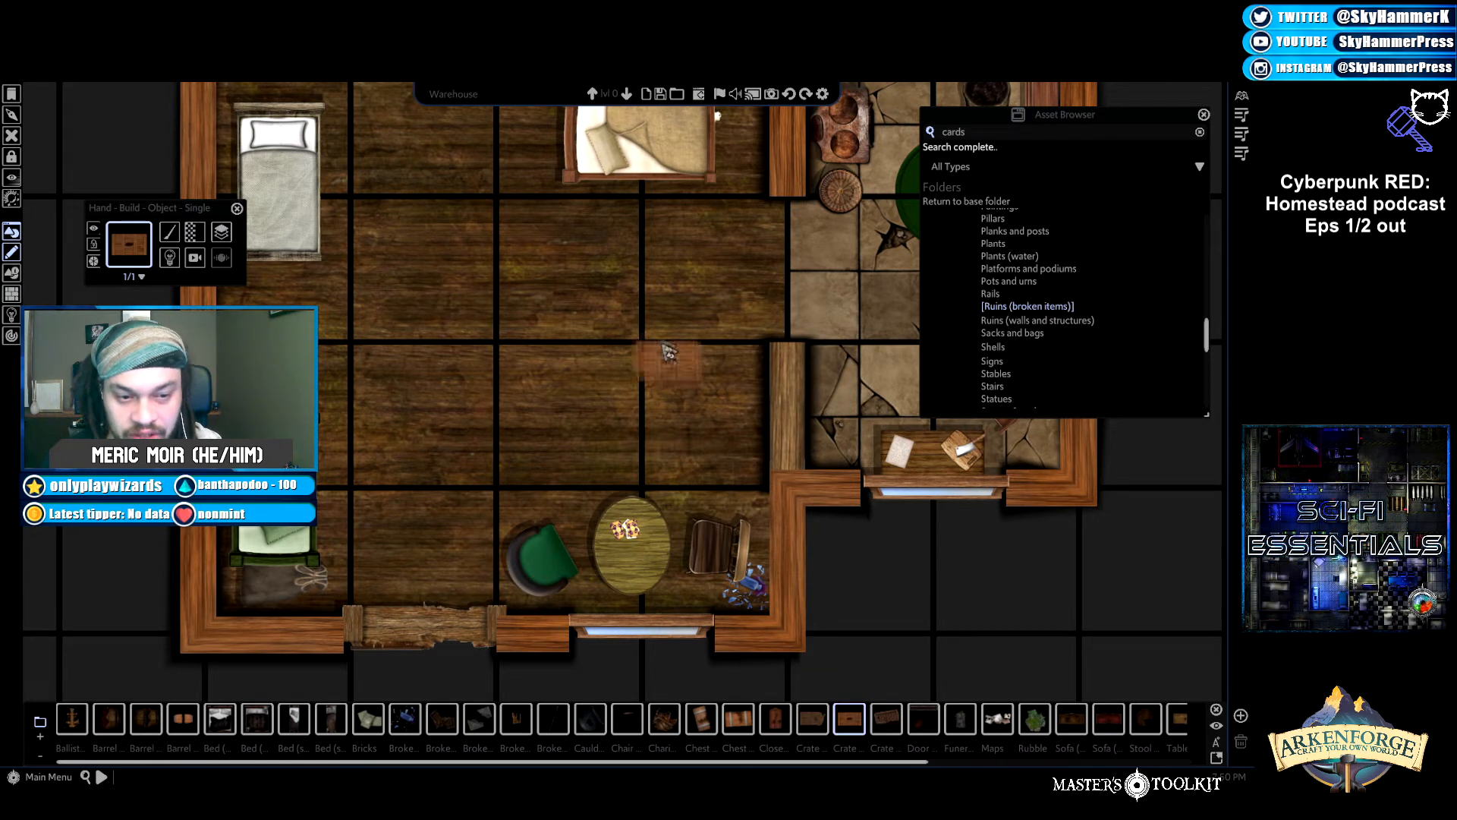
pyautogui.press('w')
pyautogui.press('w')
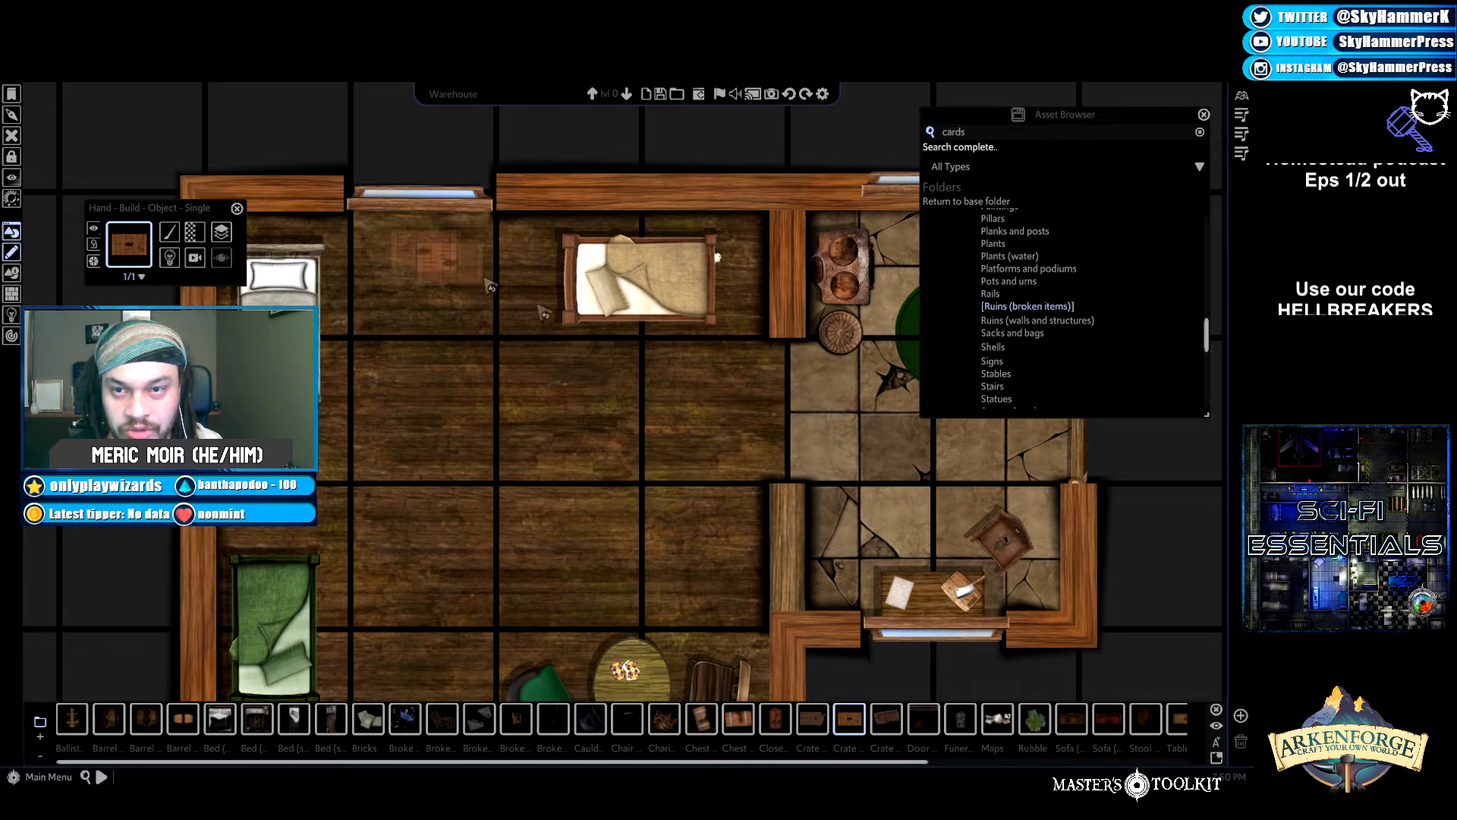
pyautogui.click(893, 724)
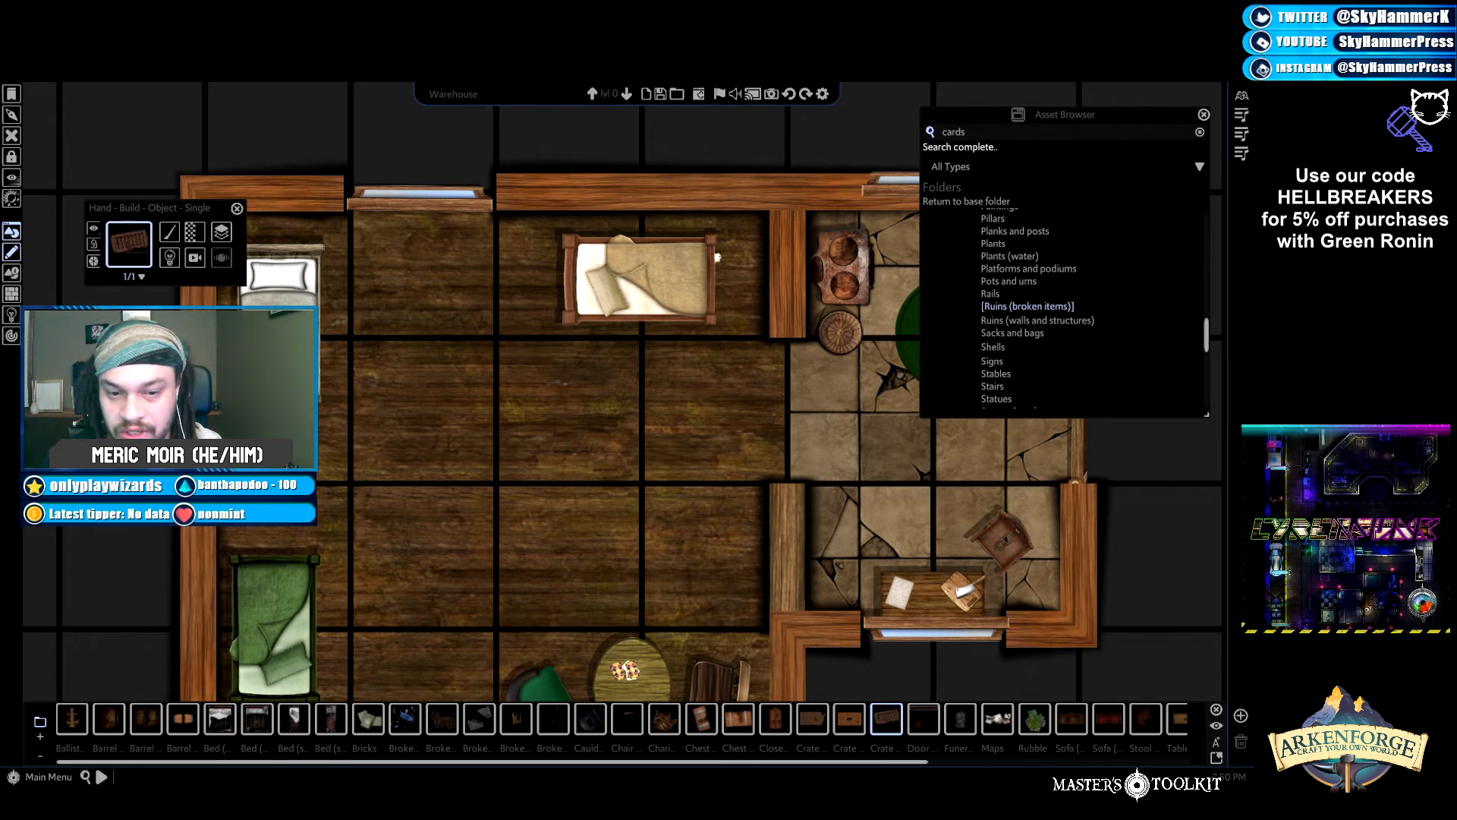
pyautogui.click(738, 727)
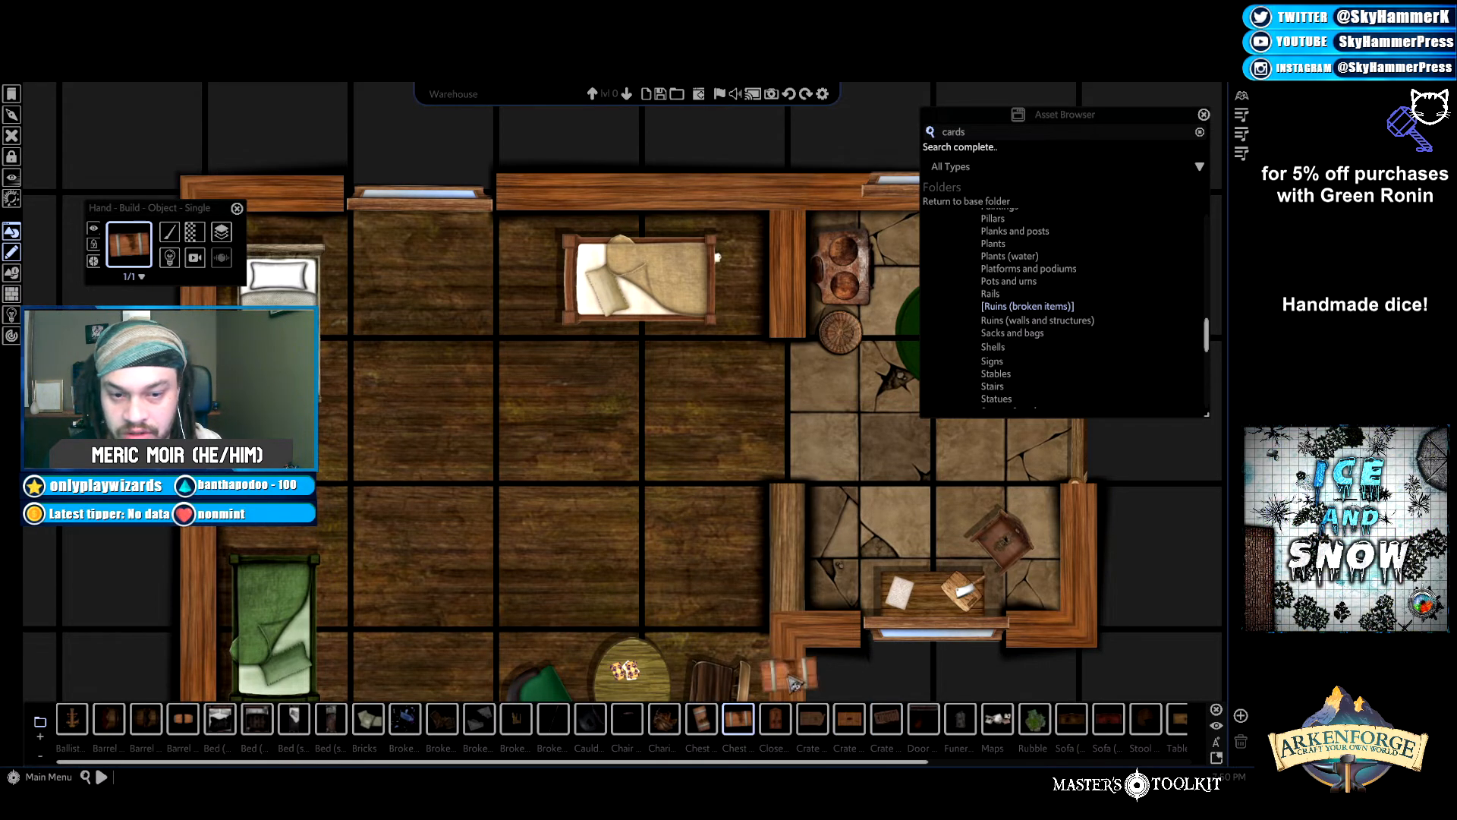
pyautogui.click(814, 725)
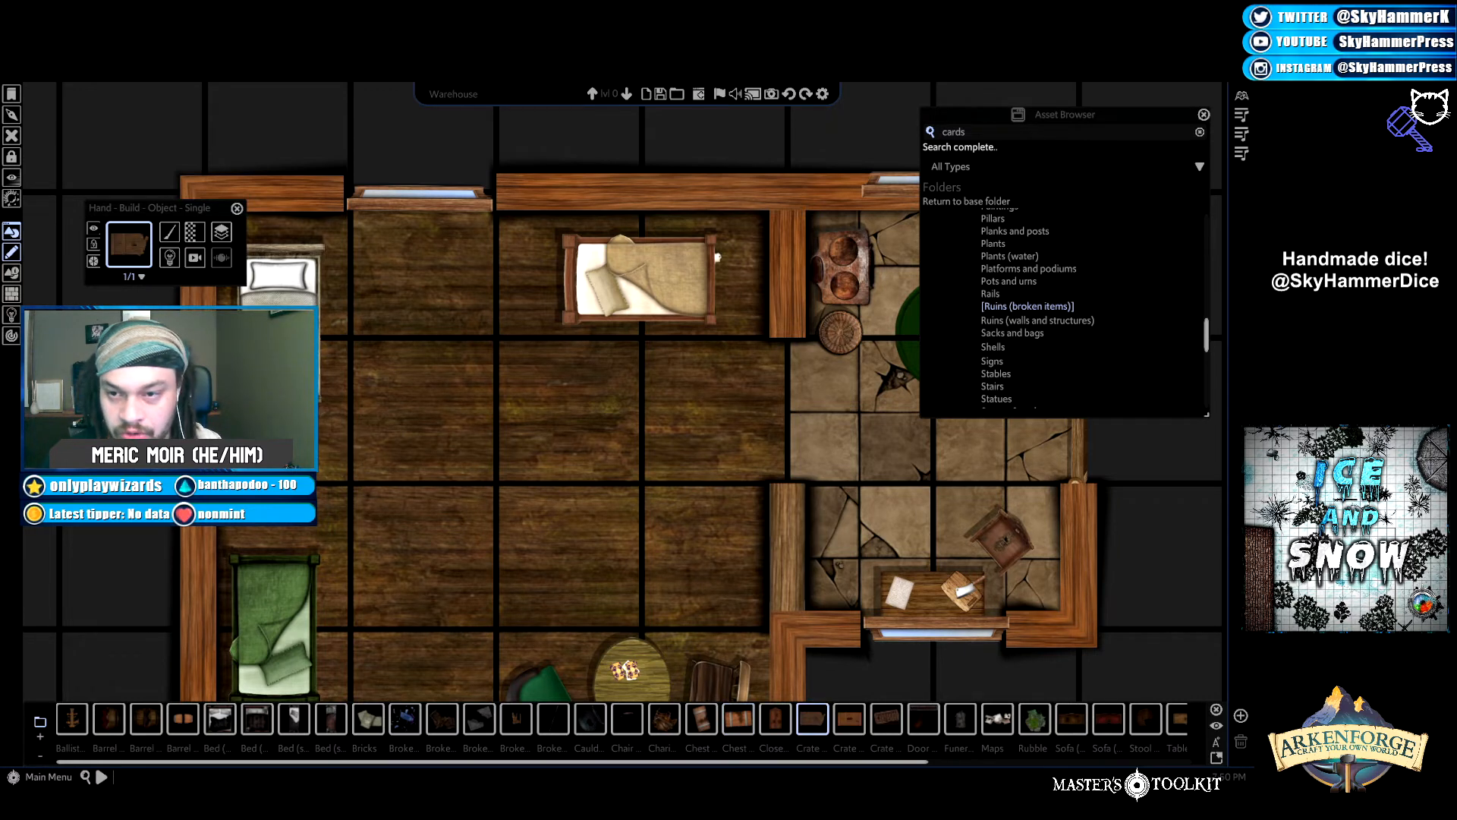
pyautogui.click(849, 719)
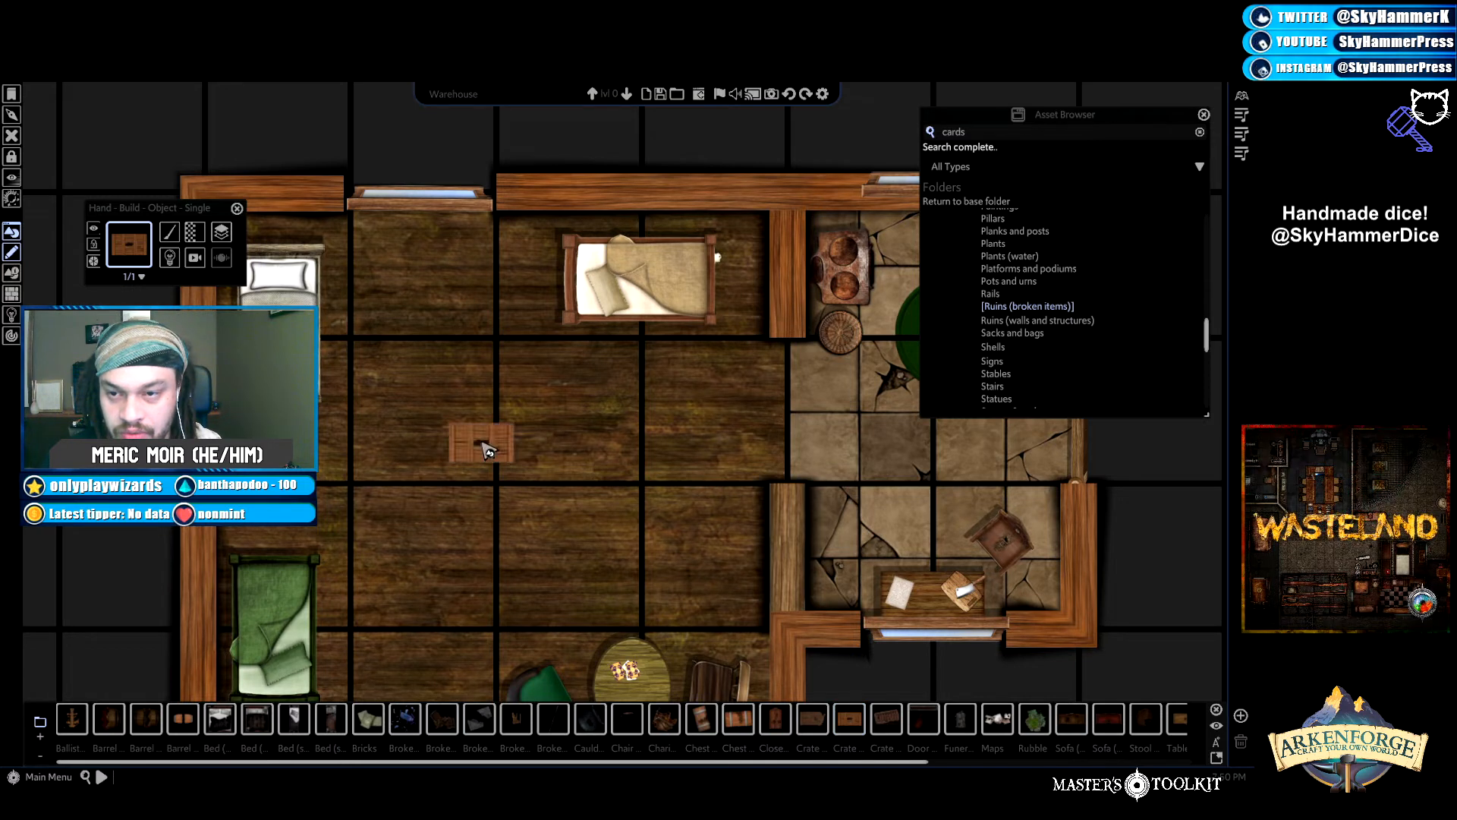
pyautogui.rightClick(481, 444)
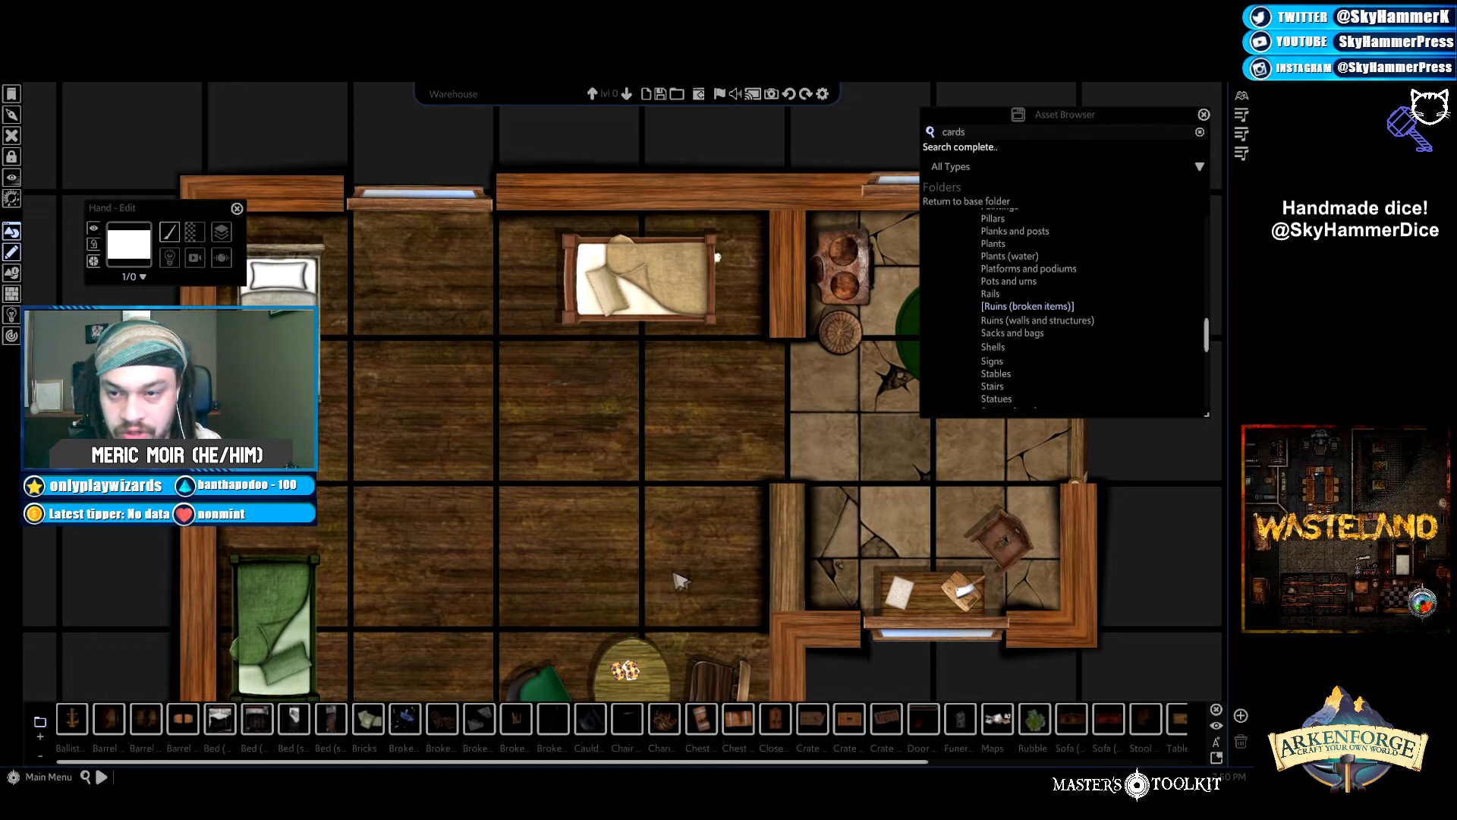
# Try a large grey funeral asset from the broken items in the main room, and delete it.
pyautogui.click(963, 727)
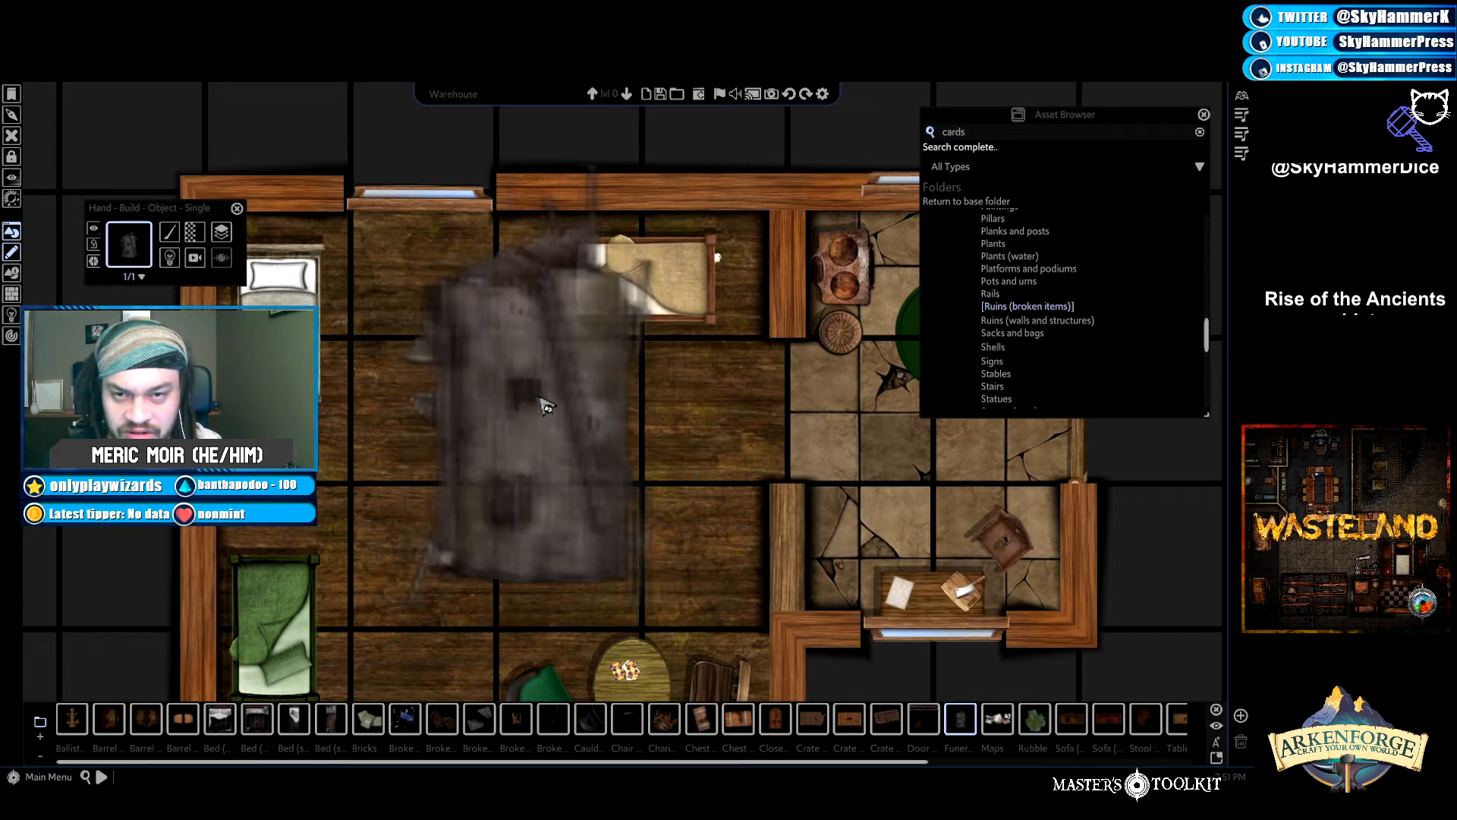
pyautogui.scroll(-2, 548, 400)
pyautogui.press('a')
pyautogui.press('s')
pyautogui.click(408, 276)
pyautogui.press('a')
pyautogui.rightClick(520, 390)
pyautogui.click(433, 300)
pyautogui.press('Delete')
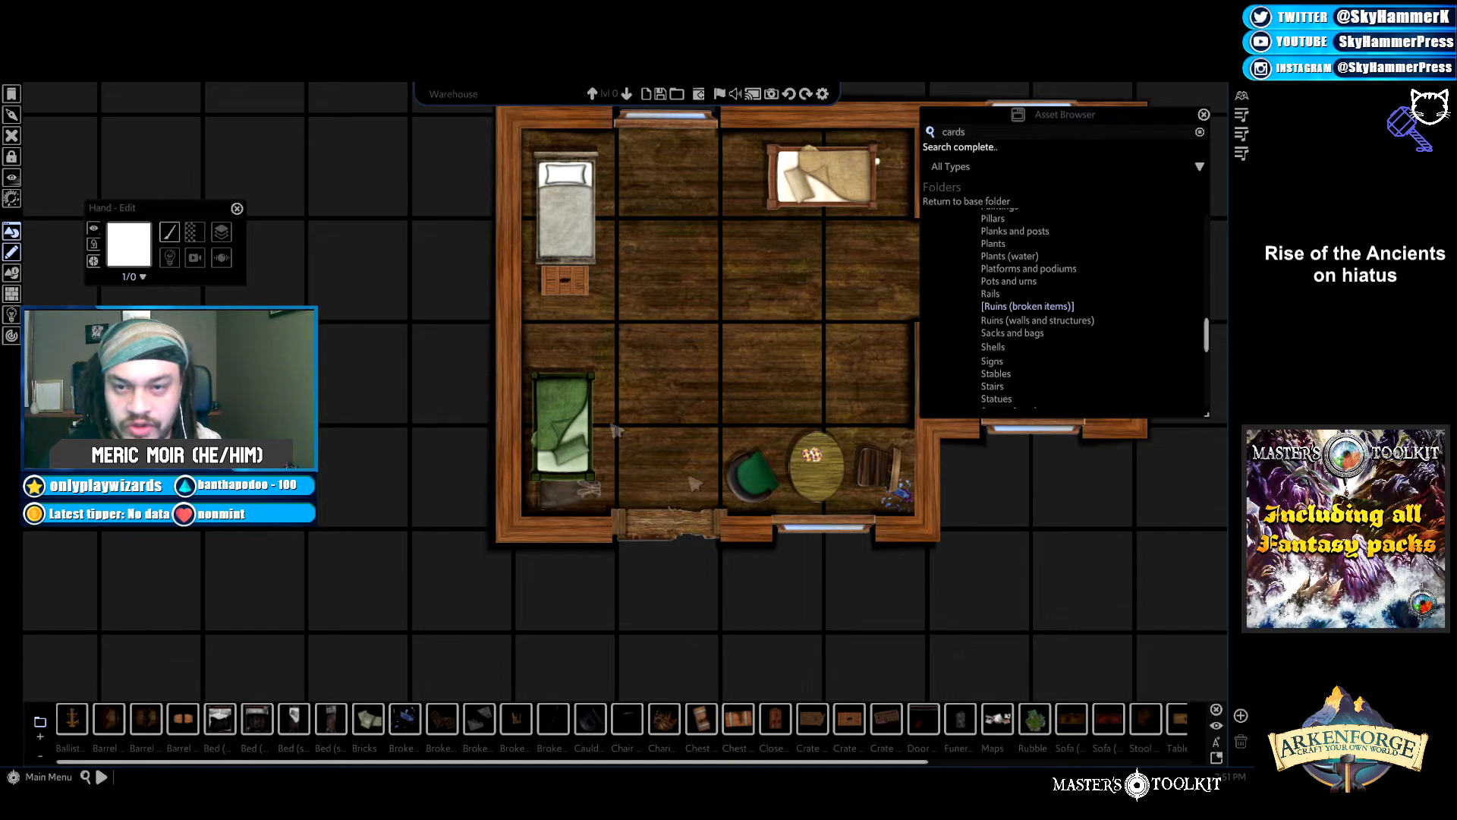
# Preview the broken sofa, urn, table, wooden piece and chair from Ruins (broken items) for use in the main room.
pyautogui.moveTo(926, 762); pyautogui.dragTo(1131, 761)
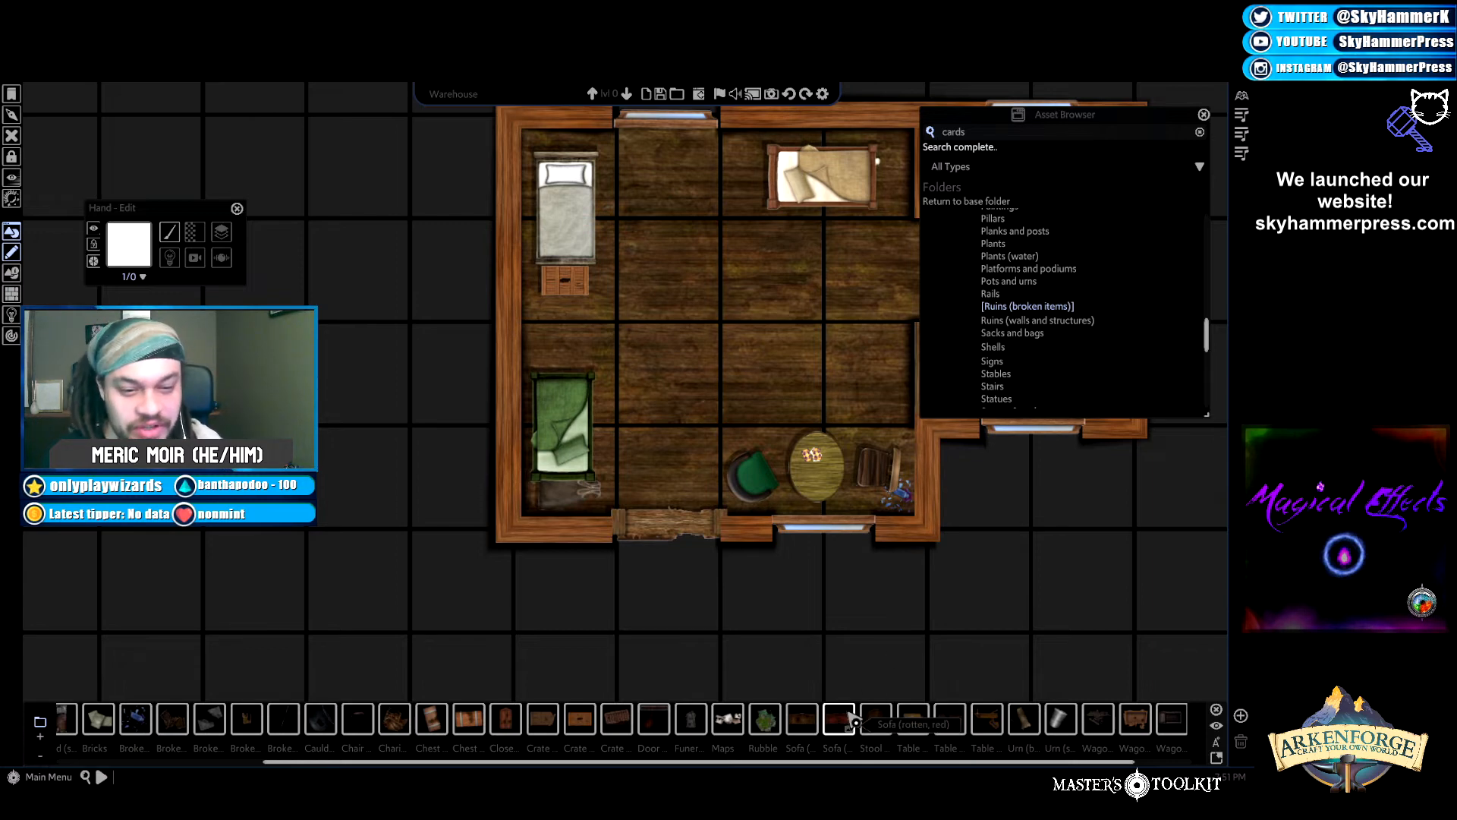
pyautogui.click(804, 722)
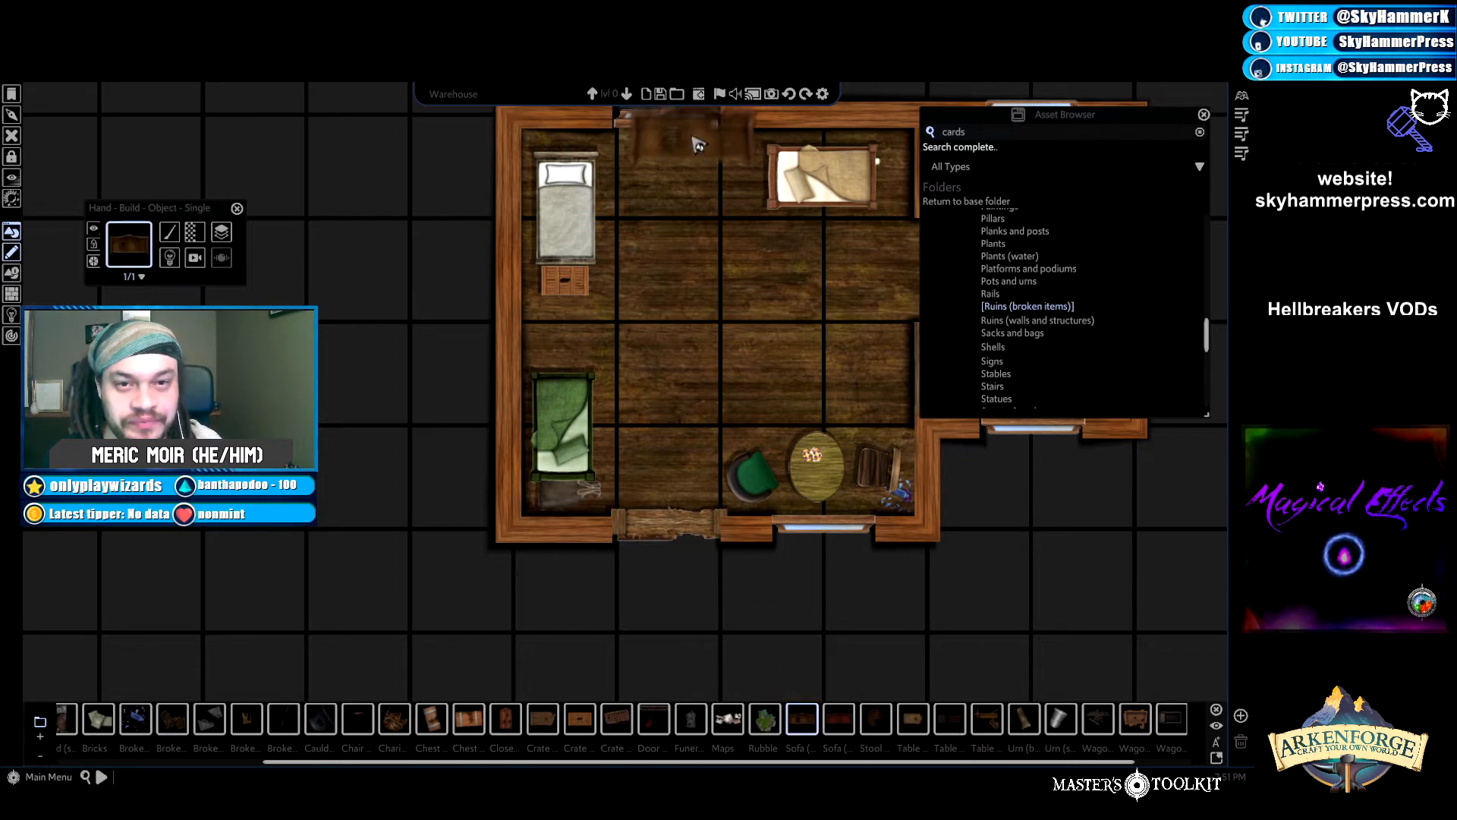
pyautogui.press('d')
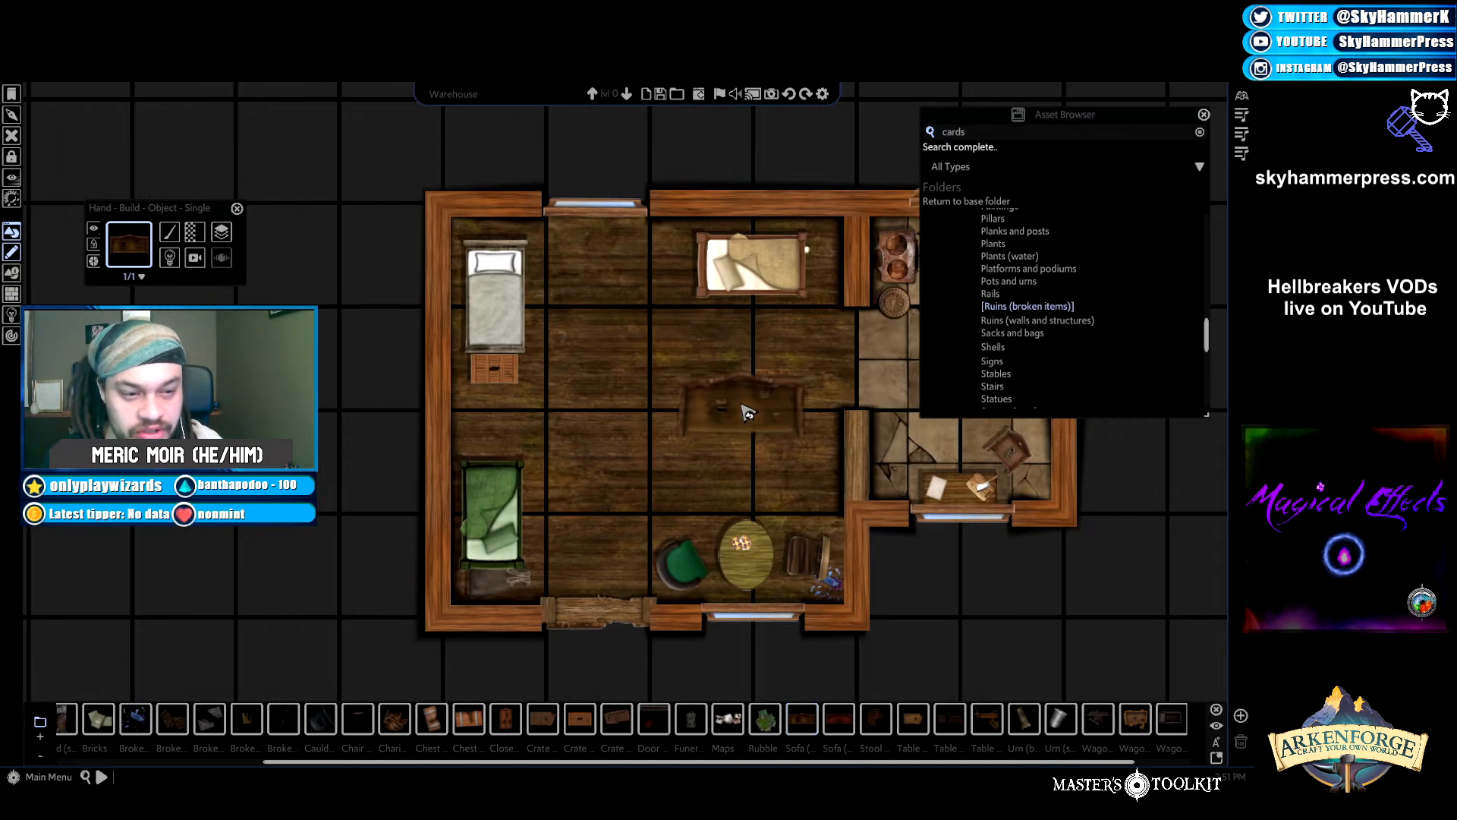
pyautogui.rightClick(743, 410)
pyautogui.hscroll(2, 1137, 748)
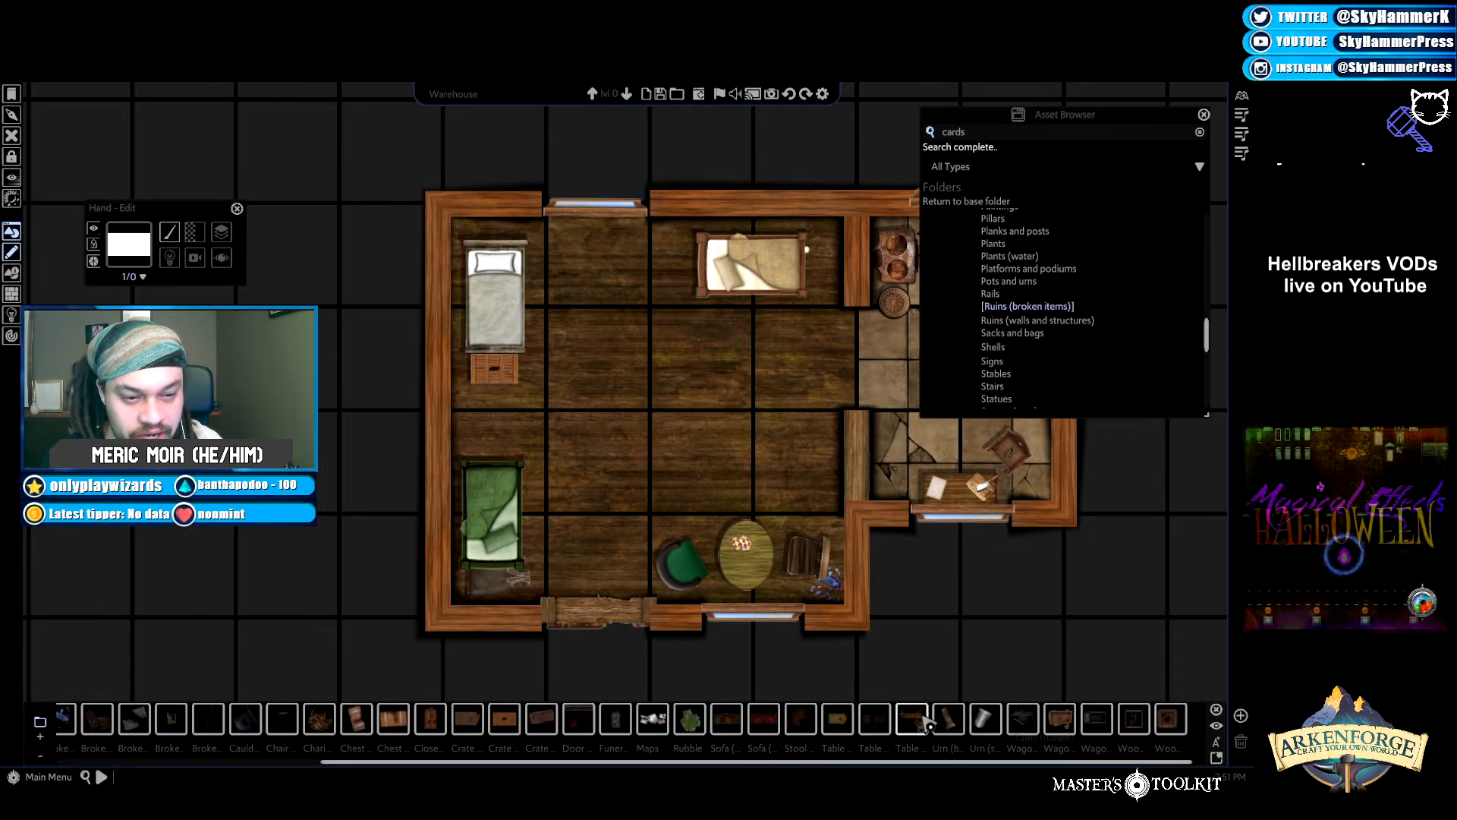
pyautogui.click(984, 719)
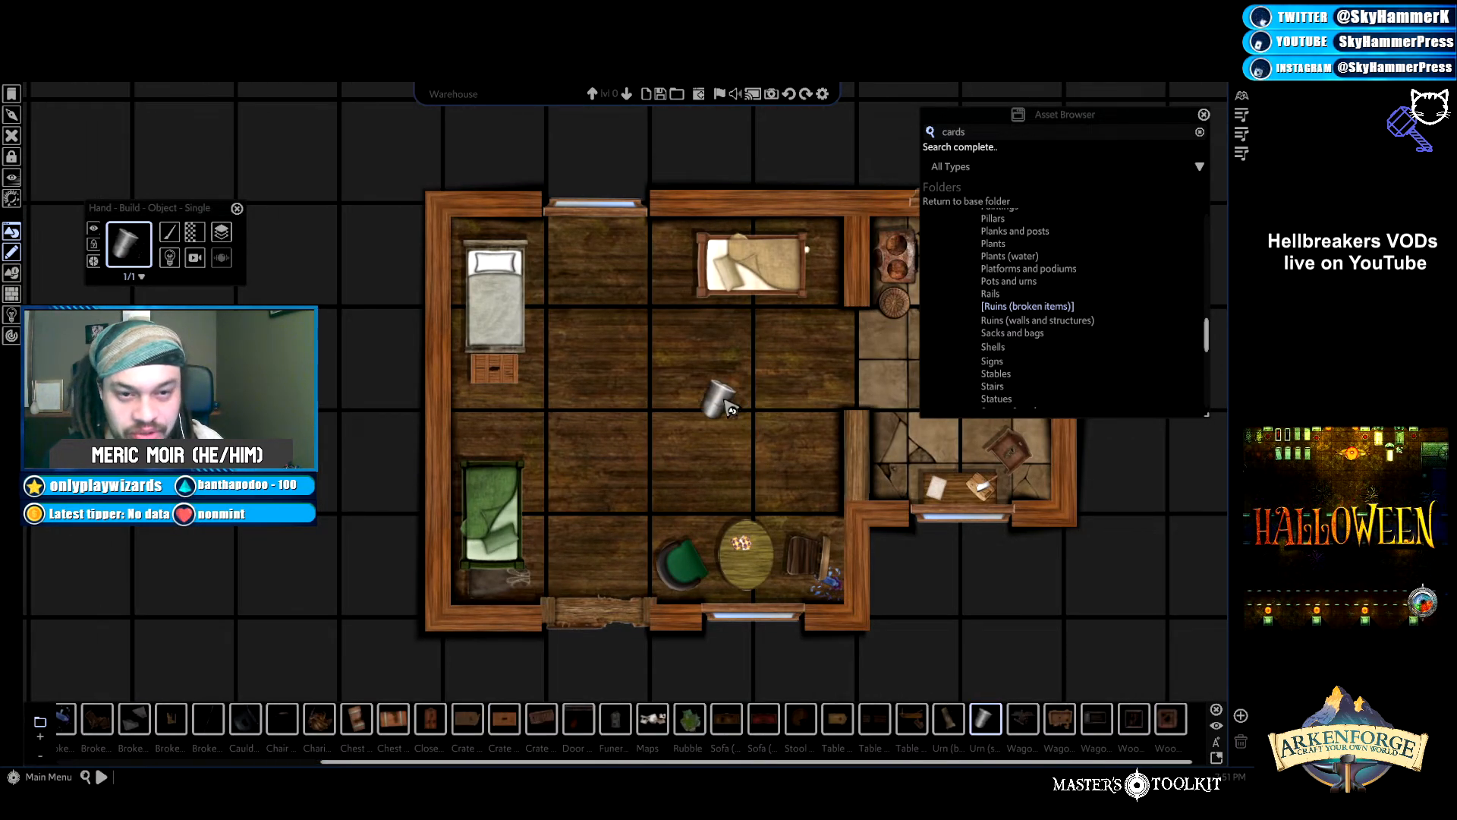
pyautogui.click(912, 724)
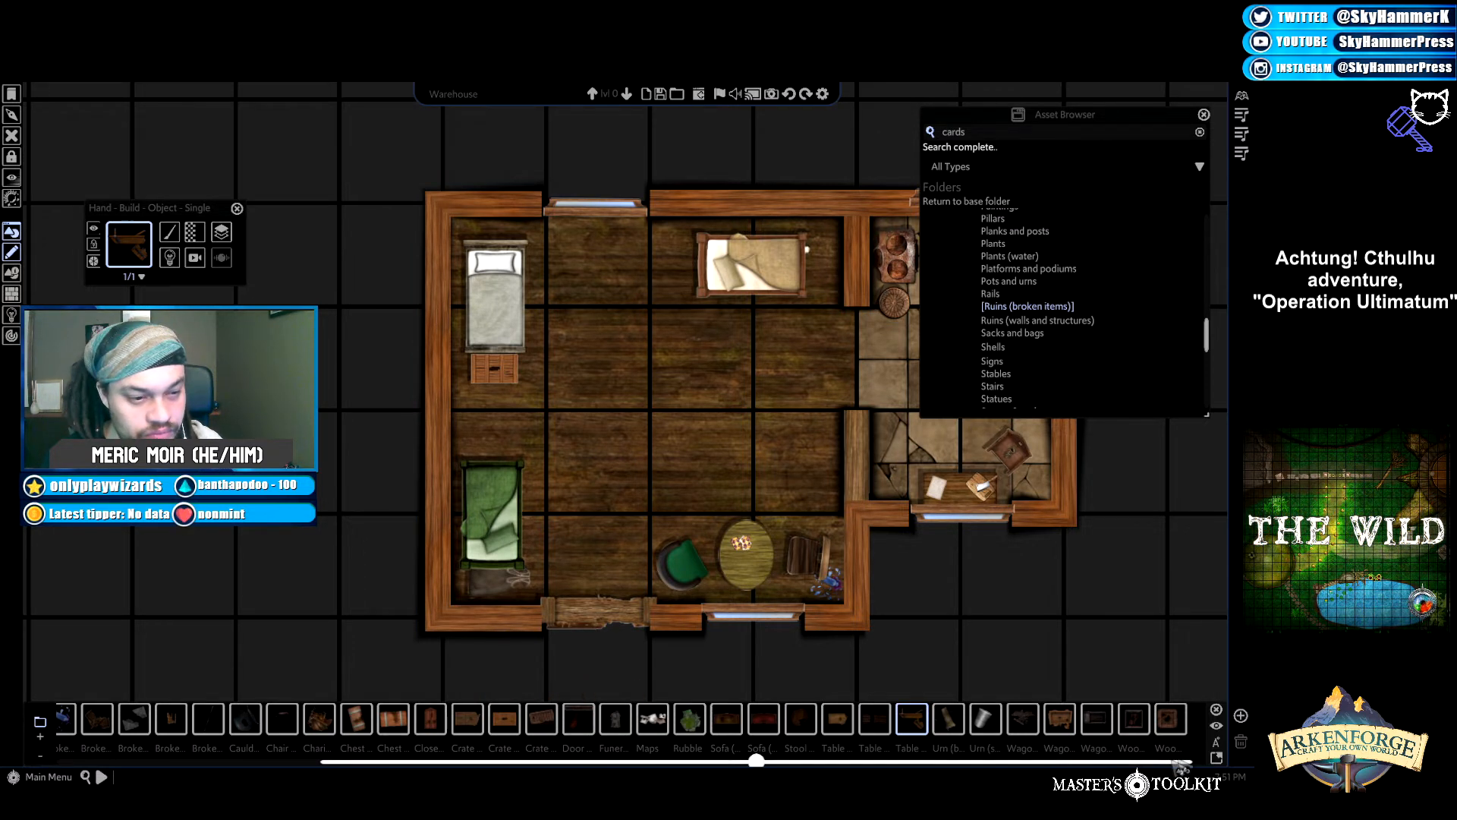
pyautogui.click(1170, 718)
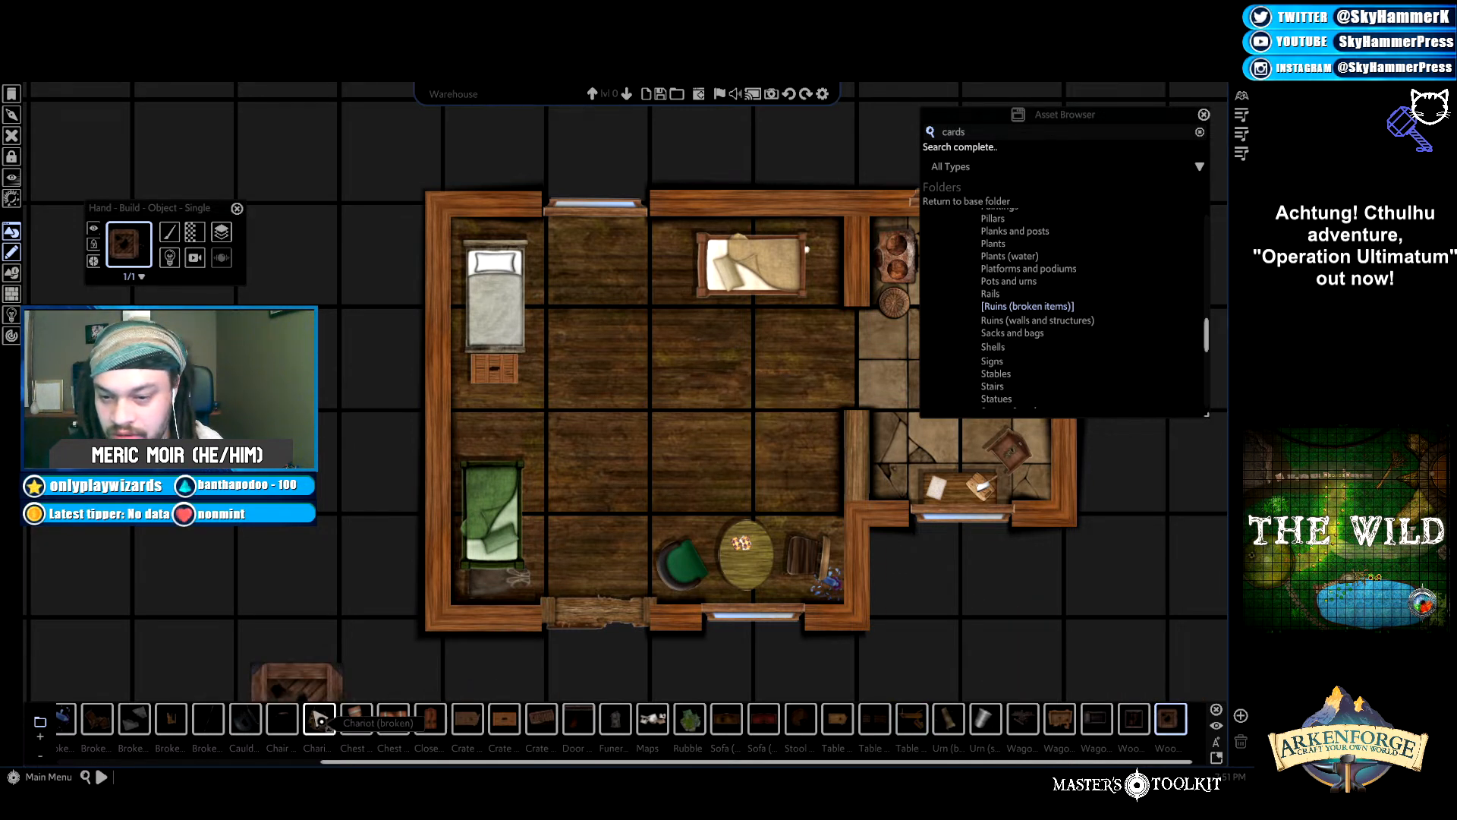
pyautogui.click(282, 718)
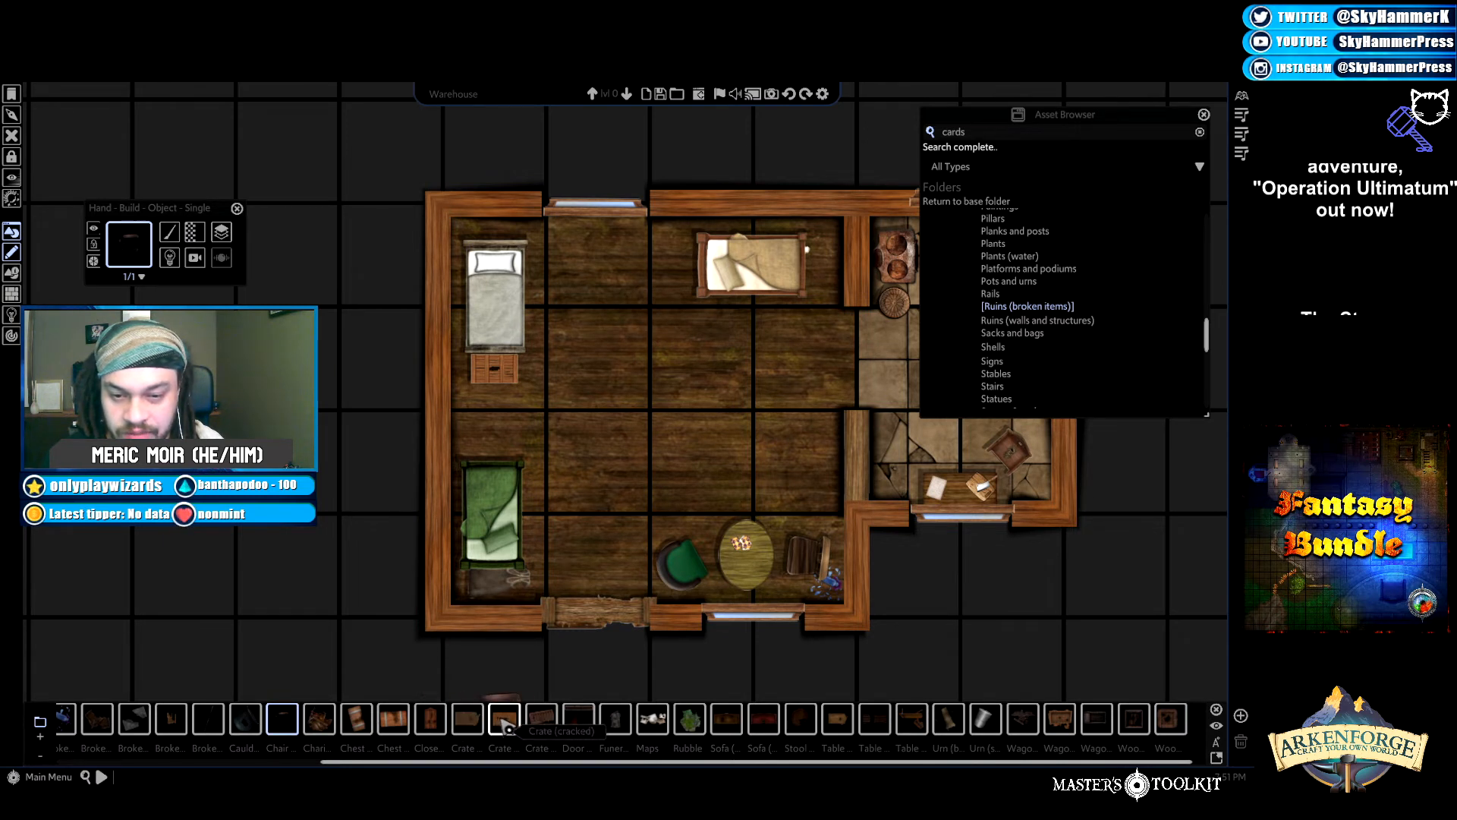
# Place a broken crate below the window between the grey bed and the beige bed, and rotate it slightly.
pyautogui.click(543, 733)
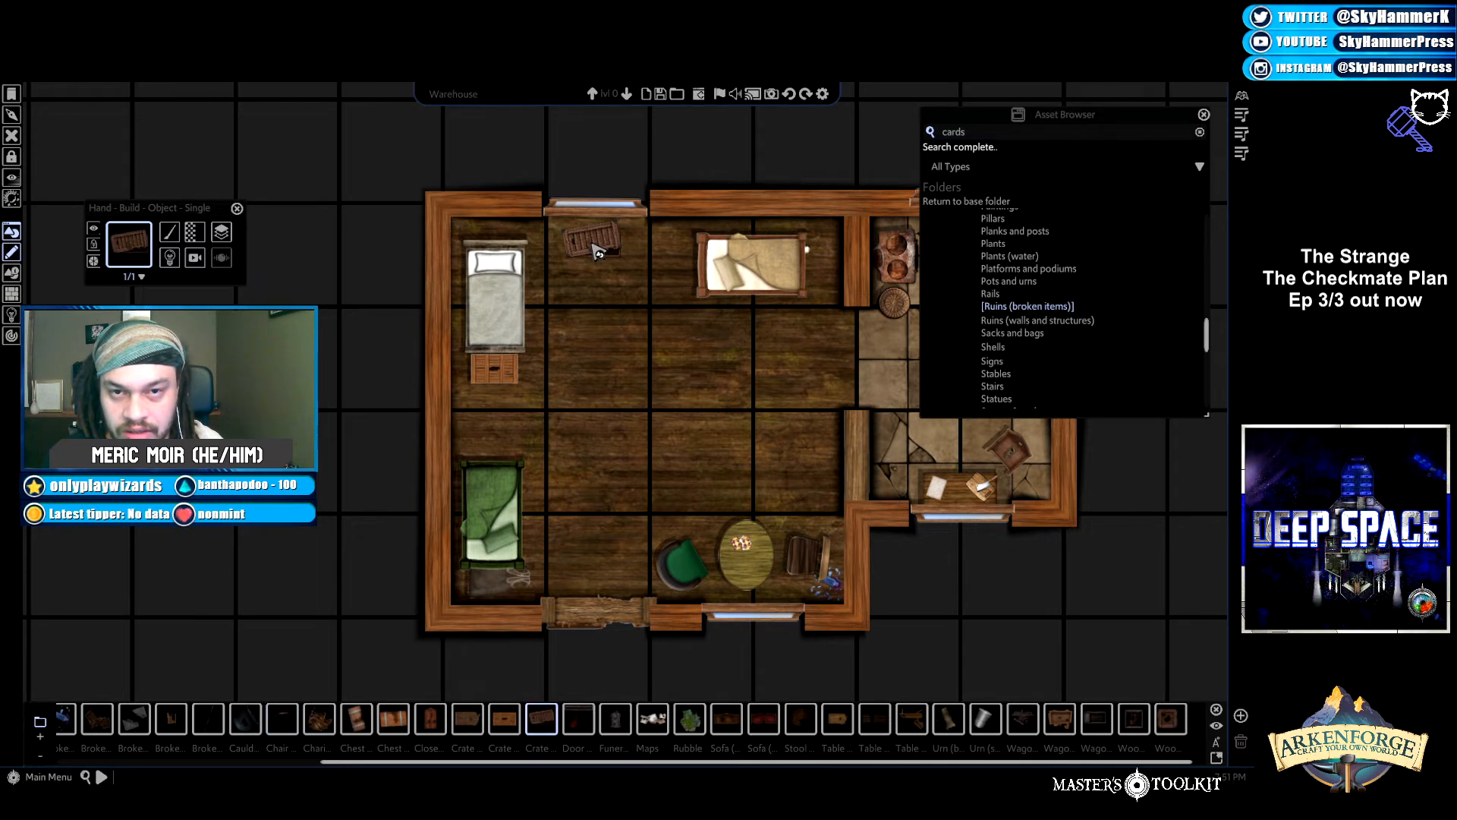
pyautogui.click(592, 243)
pyautogui.rightClick(592, 244)
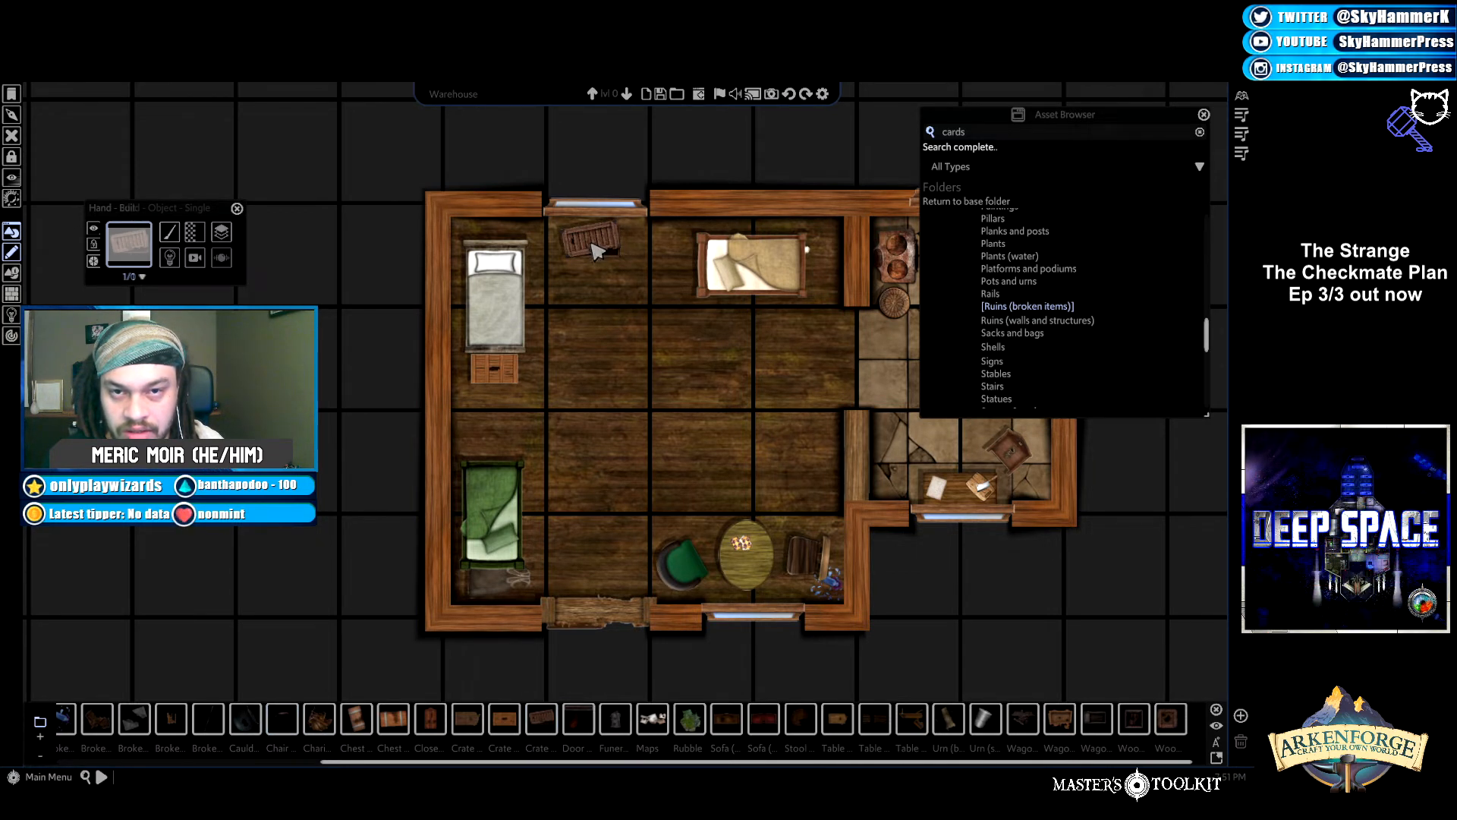
pyautogui.click(596, 242)
pyautogui.moveTo(590, 199); pyautogui.dragTo(624, 281)
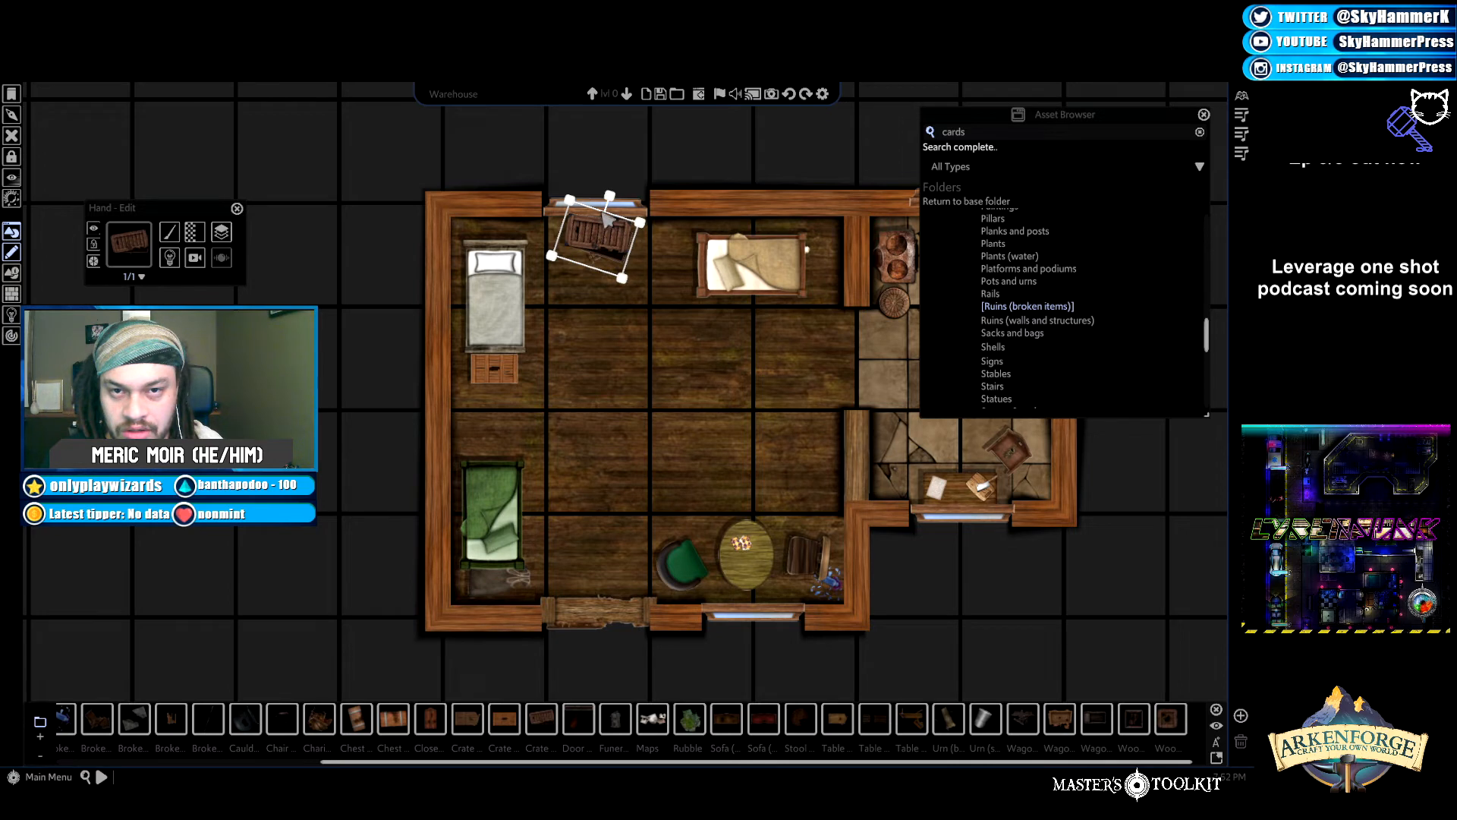
pyautogui.moveTo(610, 196); pyautogui.dragTo(607, 195)
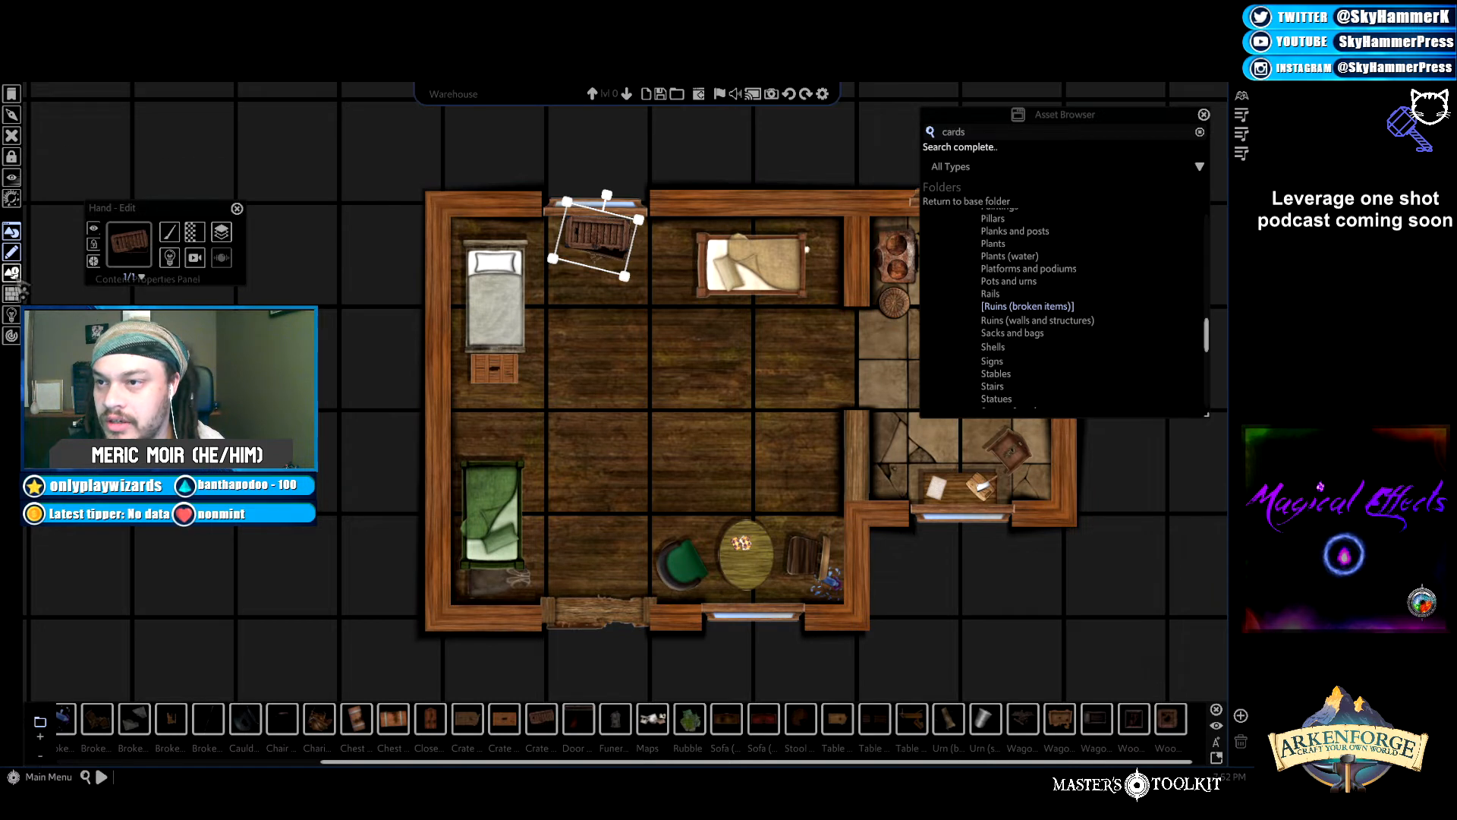
# Move the broken crate below the window to the terrain layer.
pyautogui.click(221, 232)
pyautogui.moveTo(287, 251)
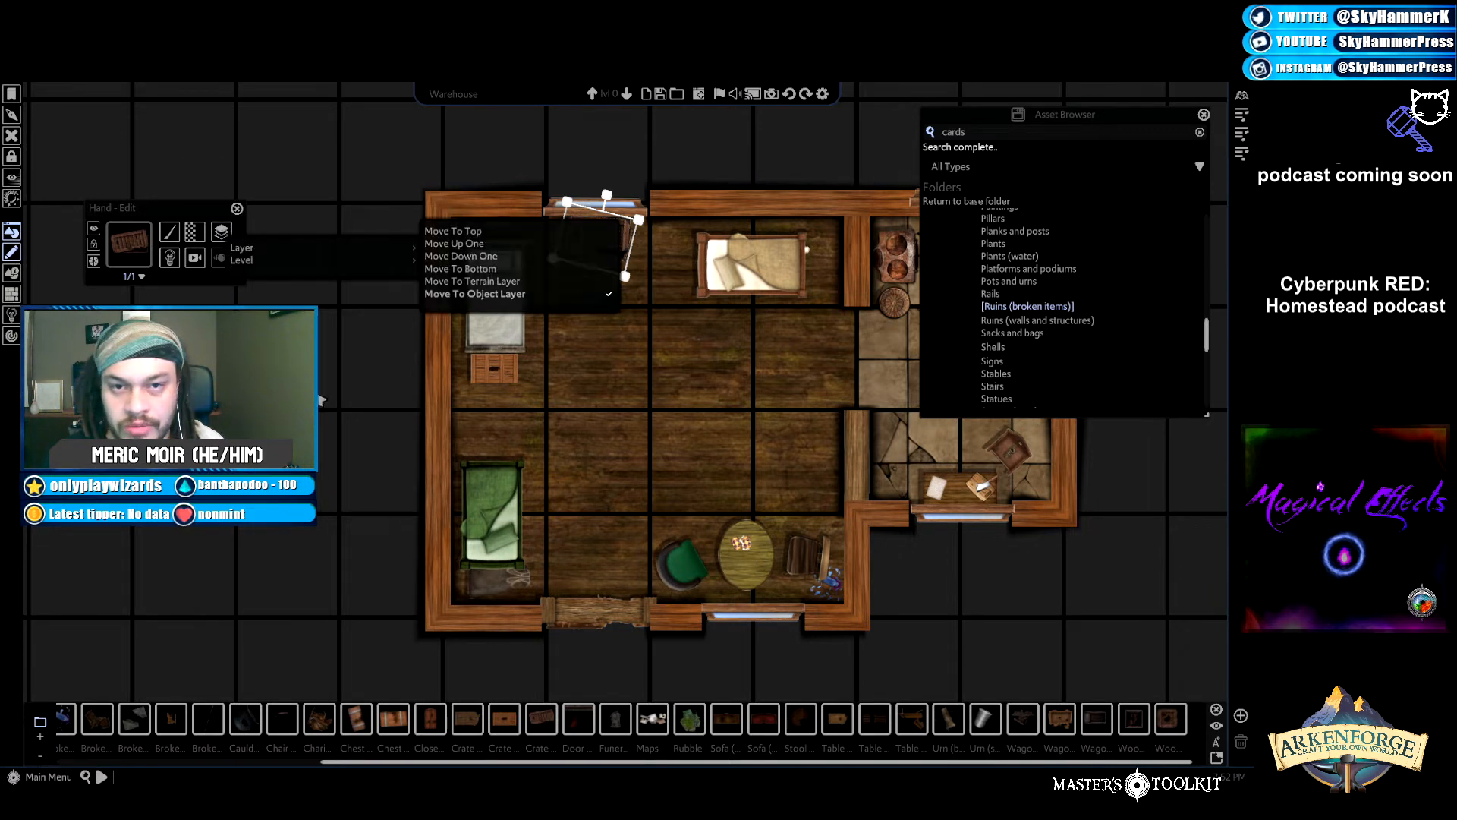
pyautogui.click(471, 281)
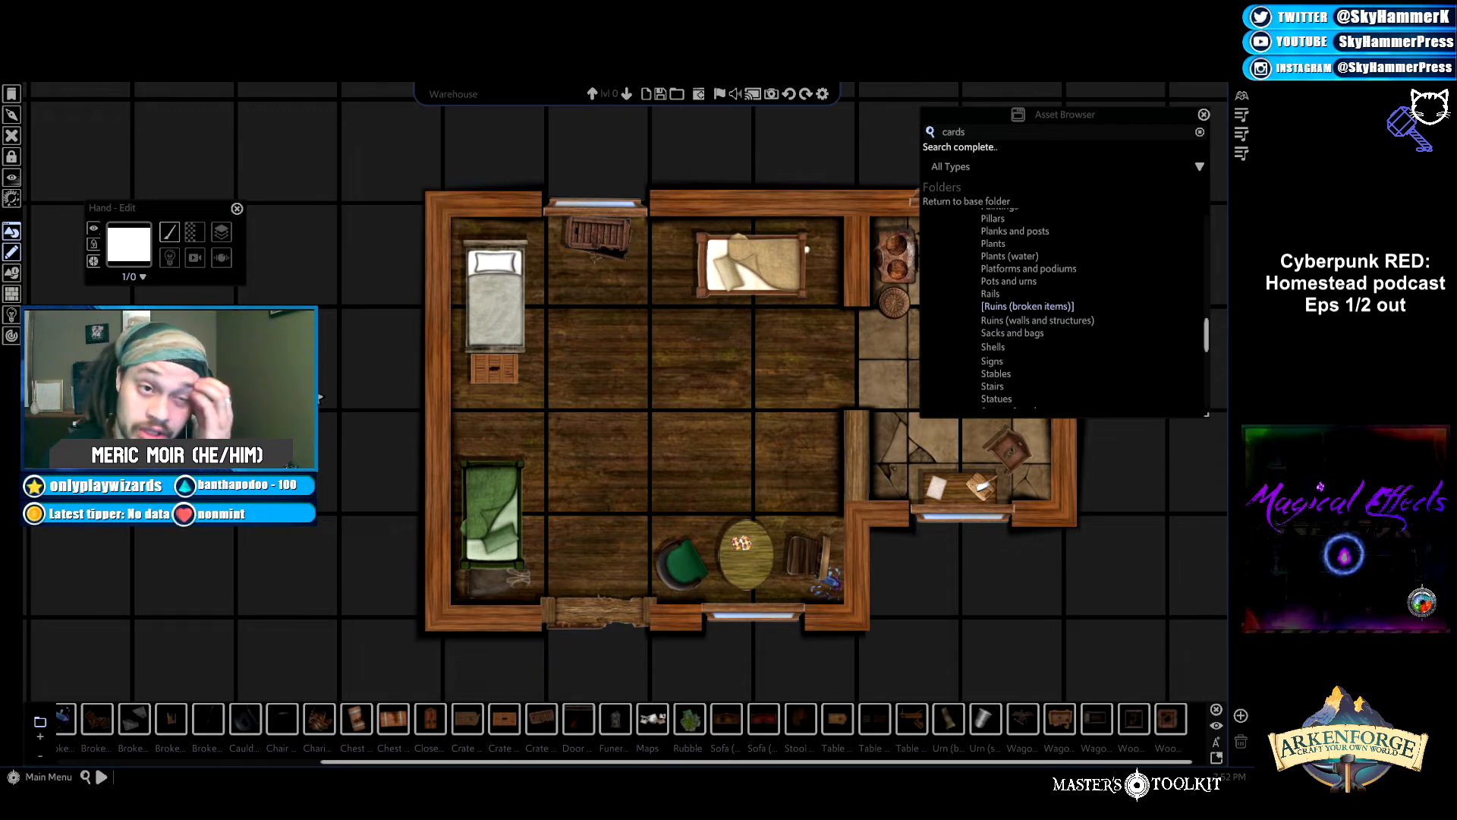
# Delete the wall line that runs above the beige bed and around the upper corner of the tiled room.
pyautogui.press('d')
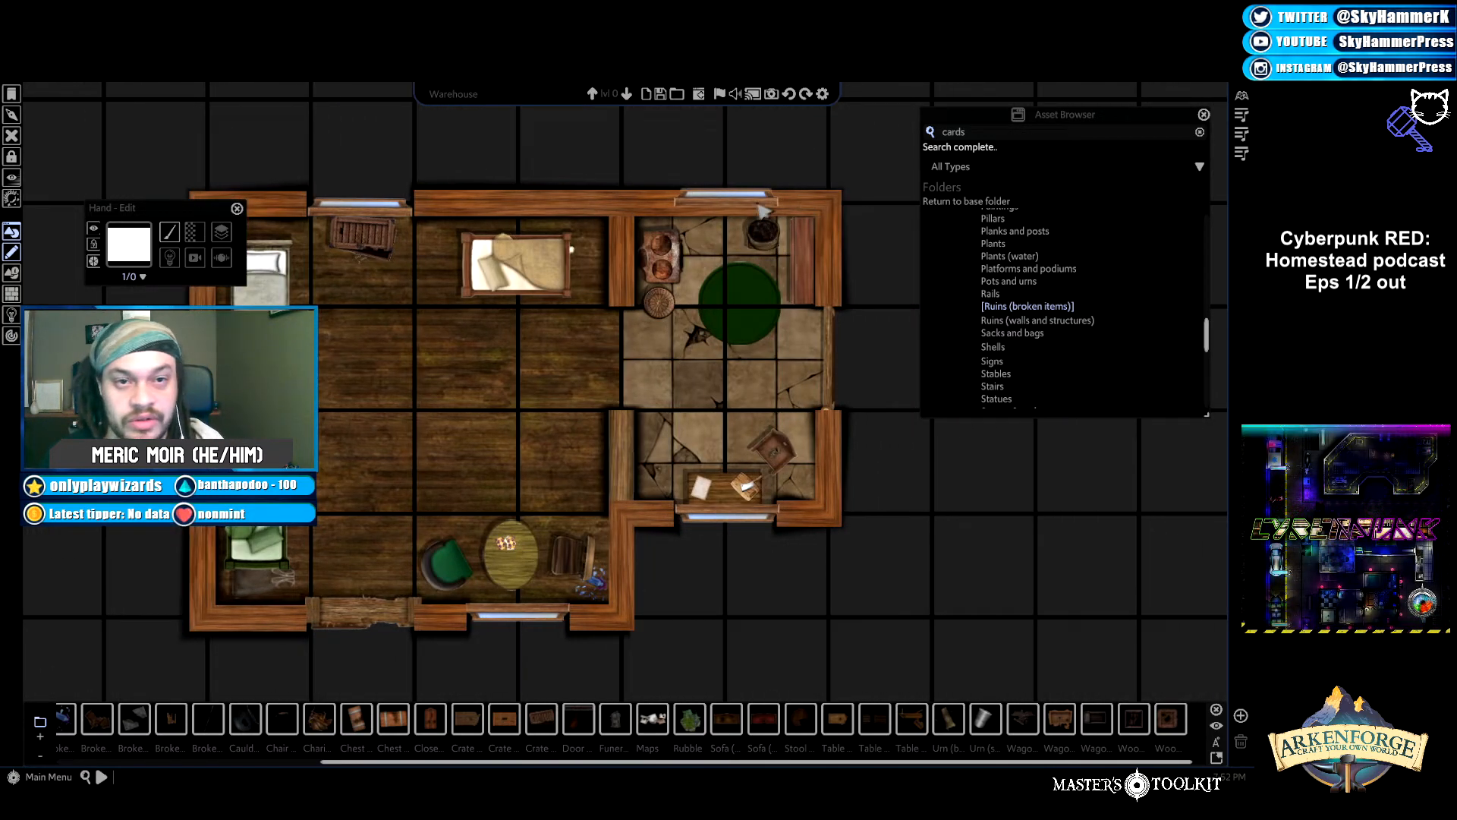
pyautogui.click(757, 207)
pyautogui.click(522, 207)
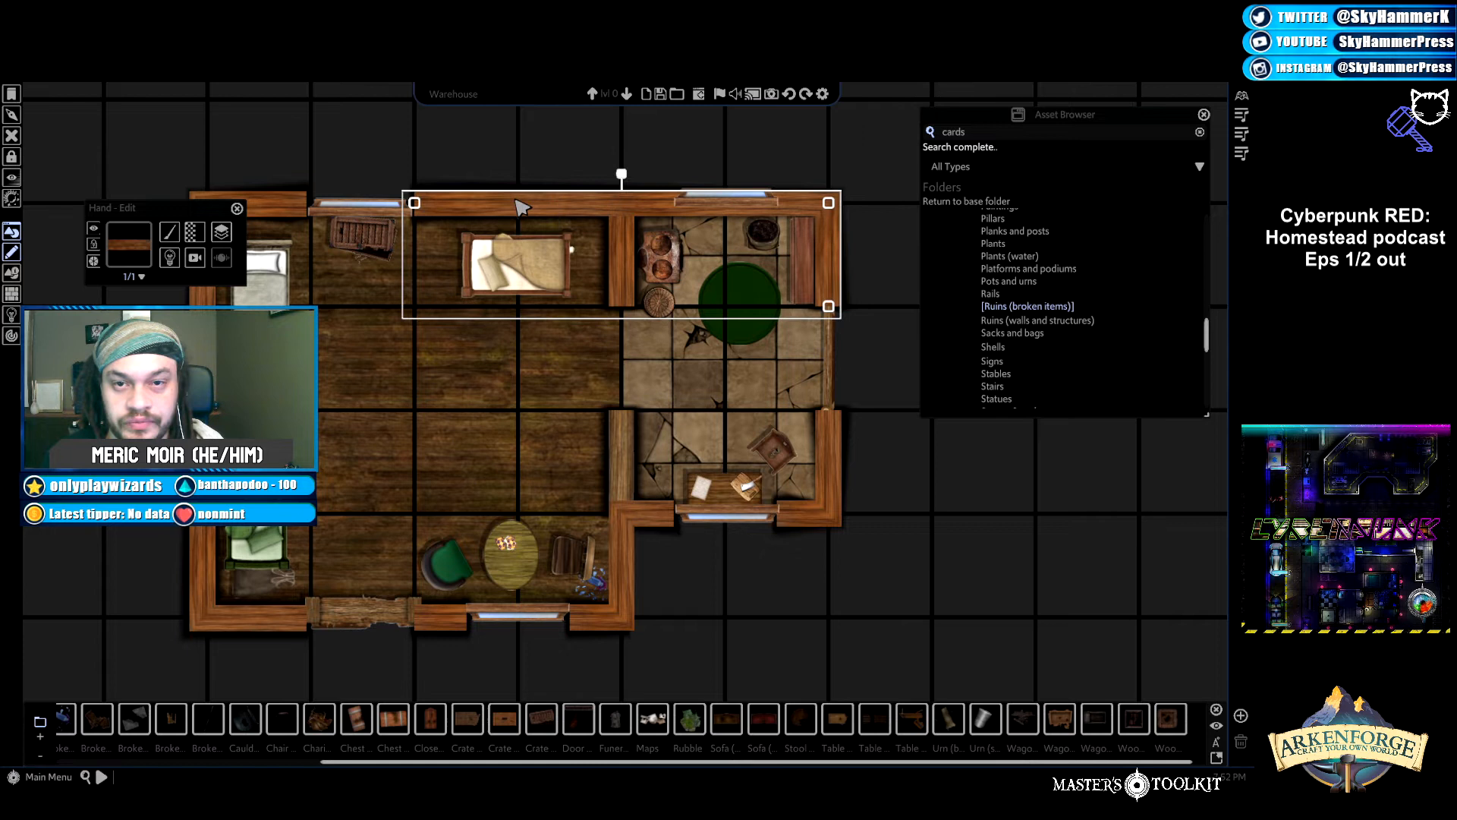
pyautogui.press('Delete')
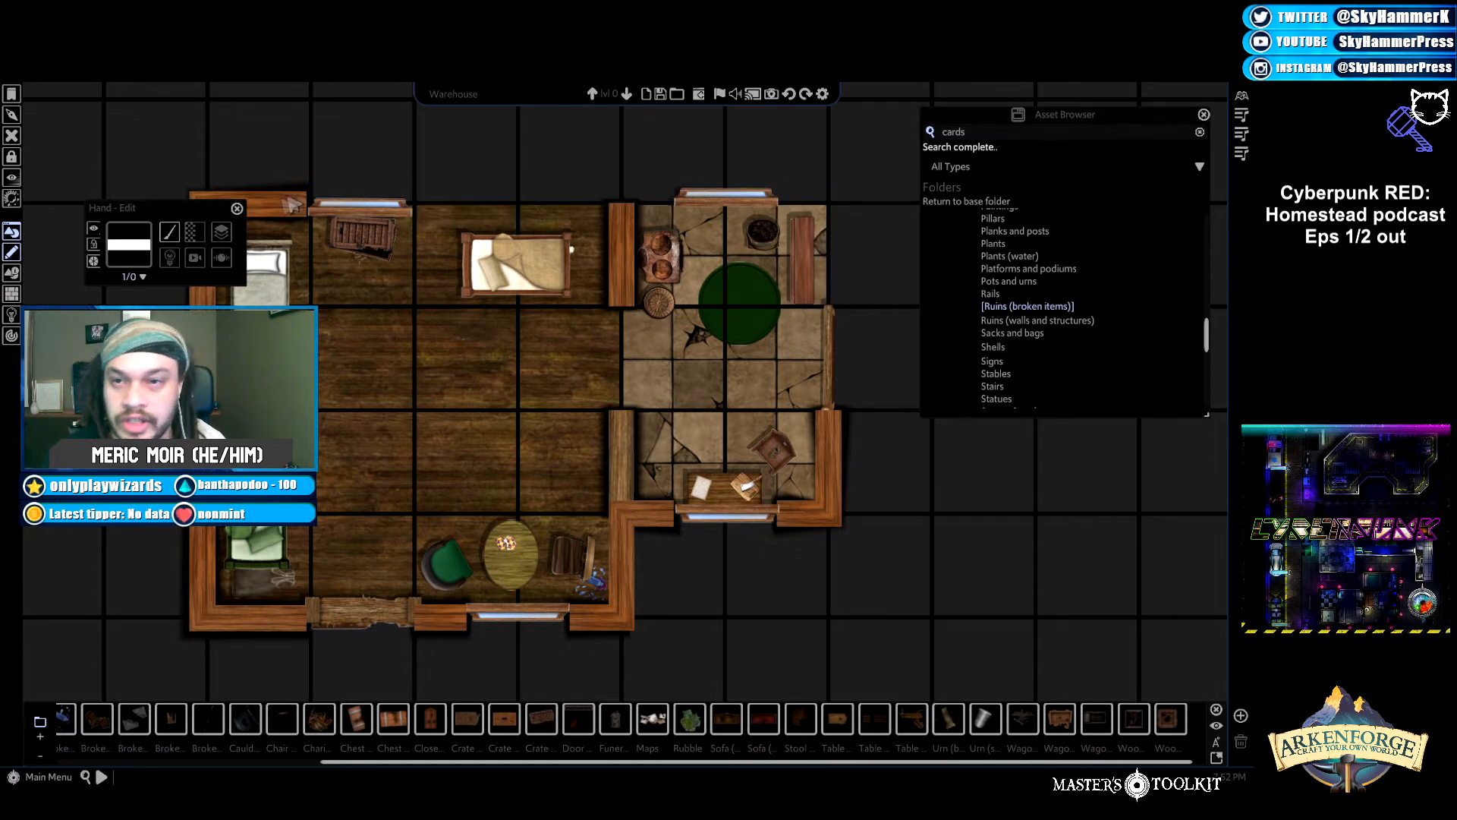
# Redraw the deleted wall as polygon lines 0.25 wide in the partition wall's texture, leaving a gap for the tiled room's window.
pyautogui.click(622, 250)
pyautogui.click(139, 277)
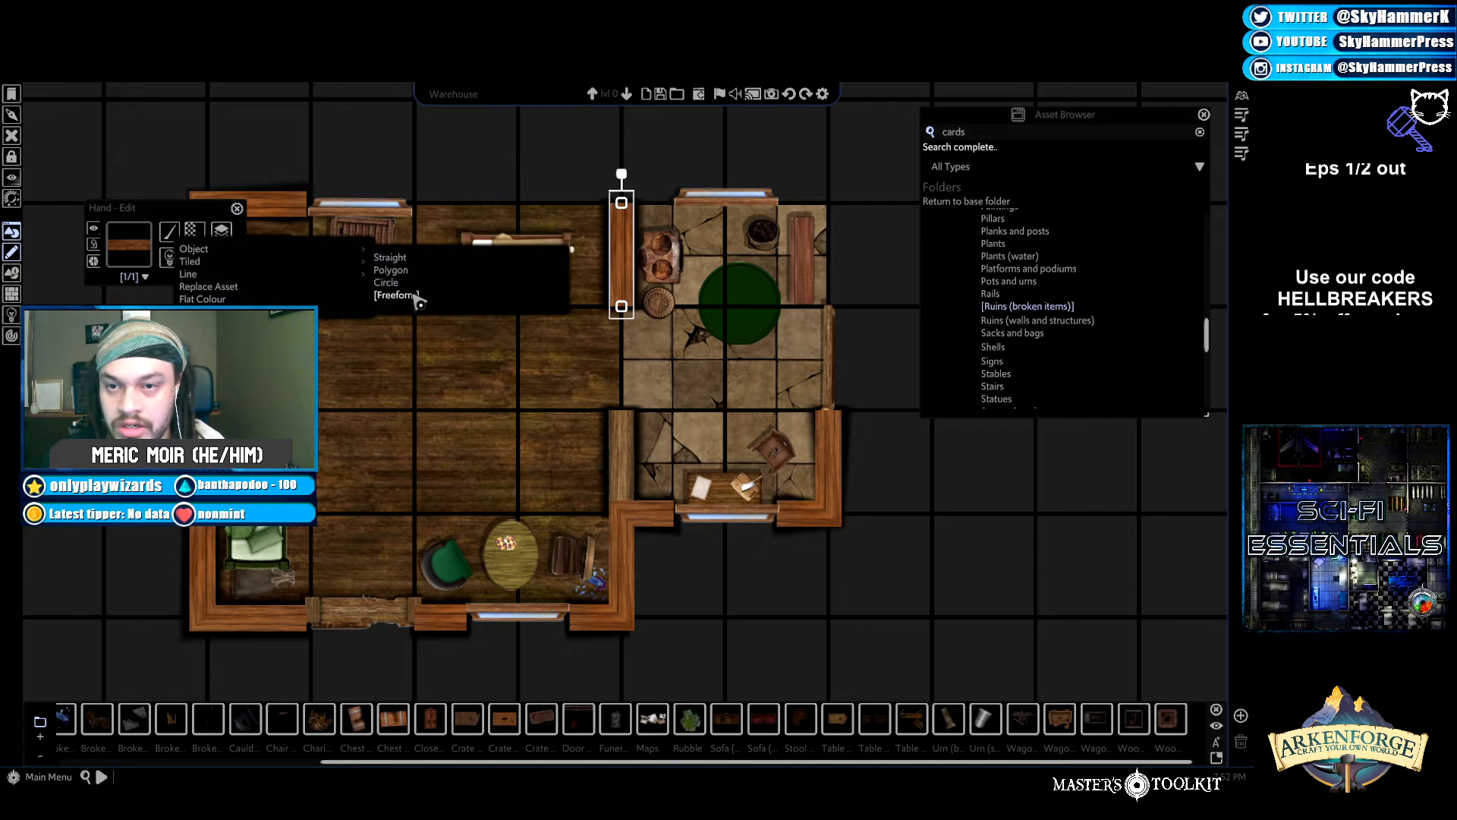
pyautogui.click(417, 278)
pyautogui.click(416, 204)
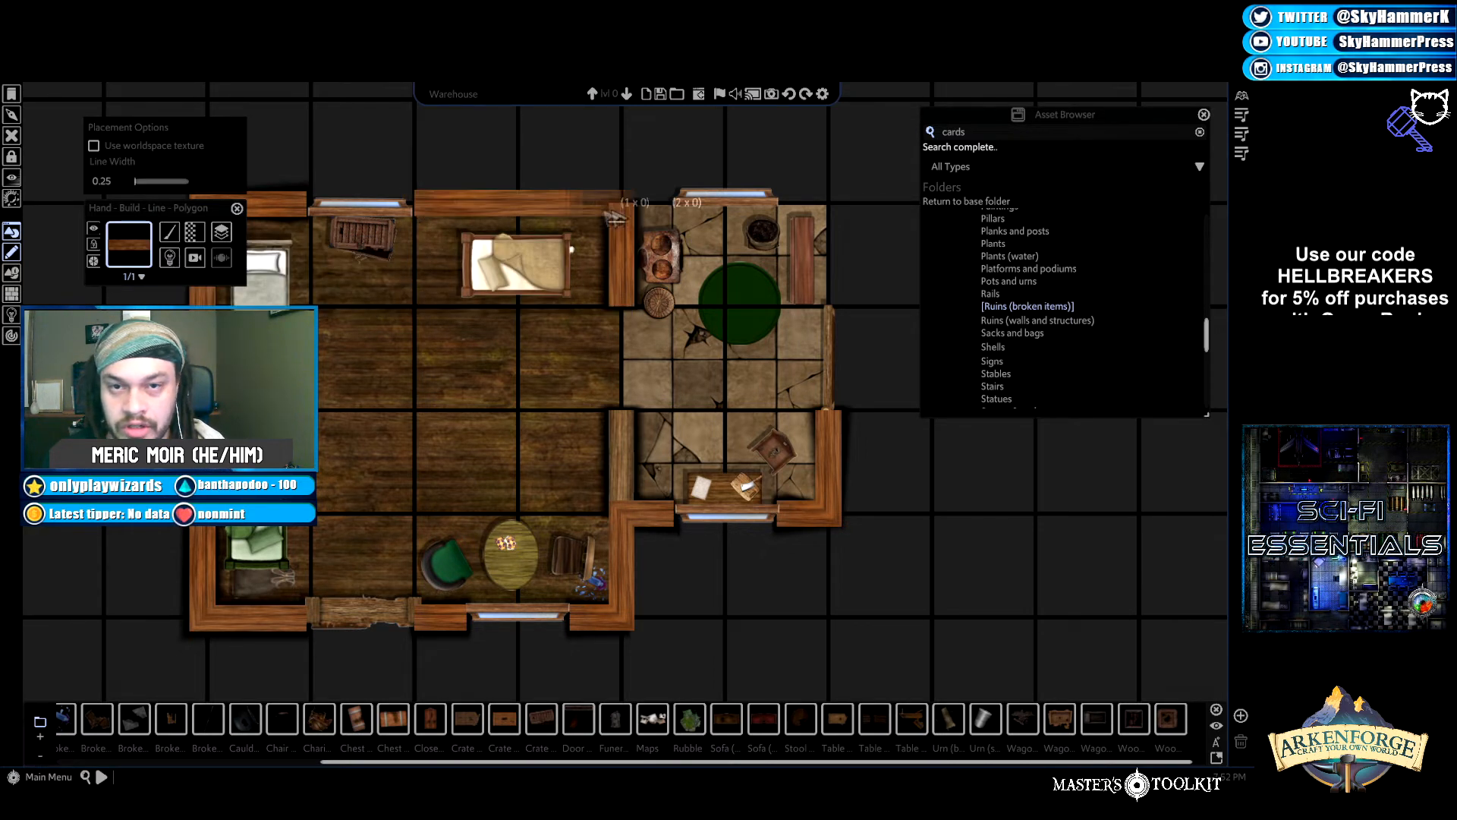
pyautogui.click(685, 211)
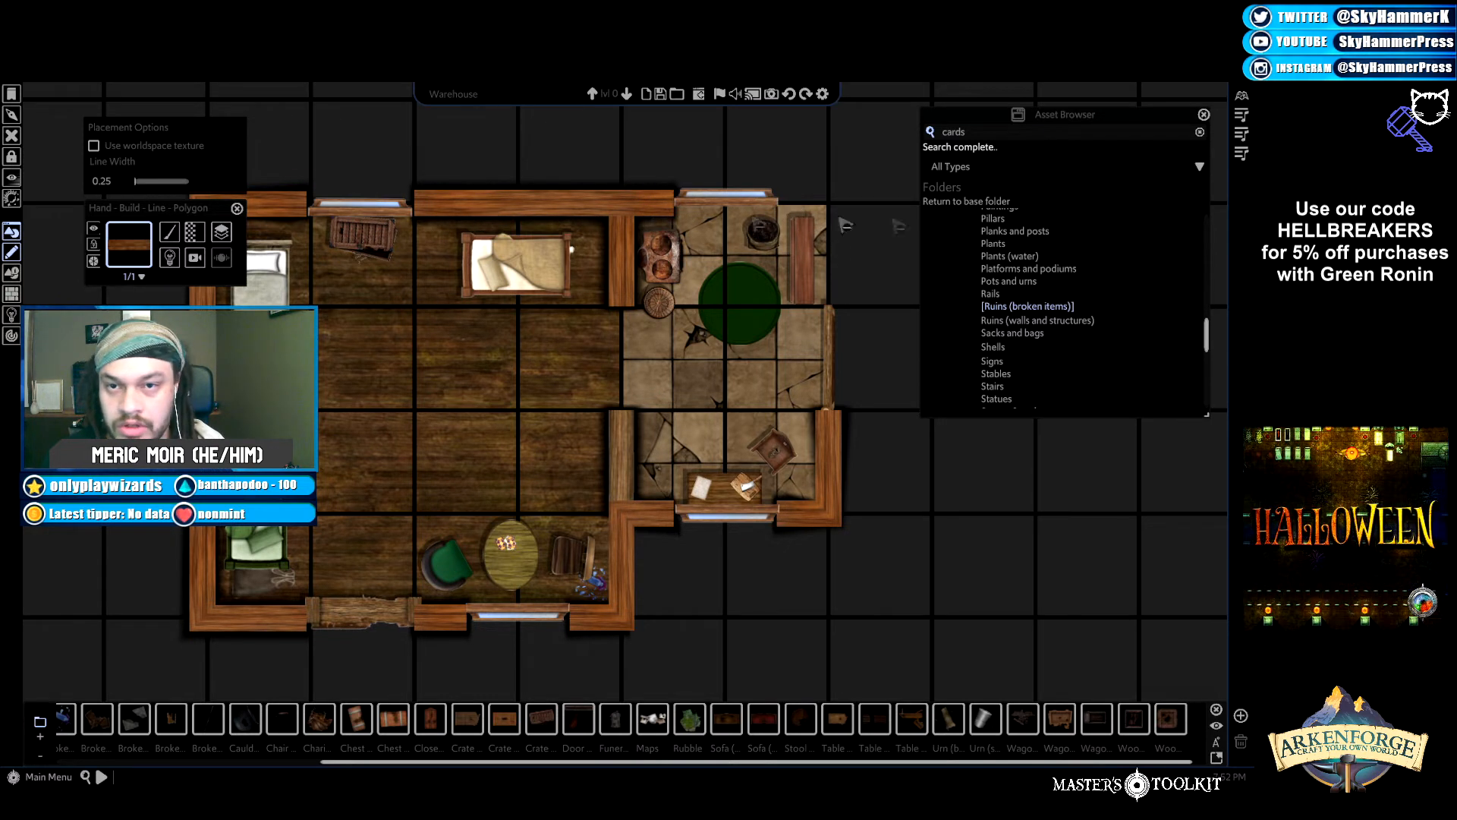
pyautogui.click(828, 205)
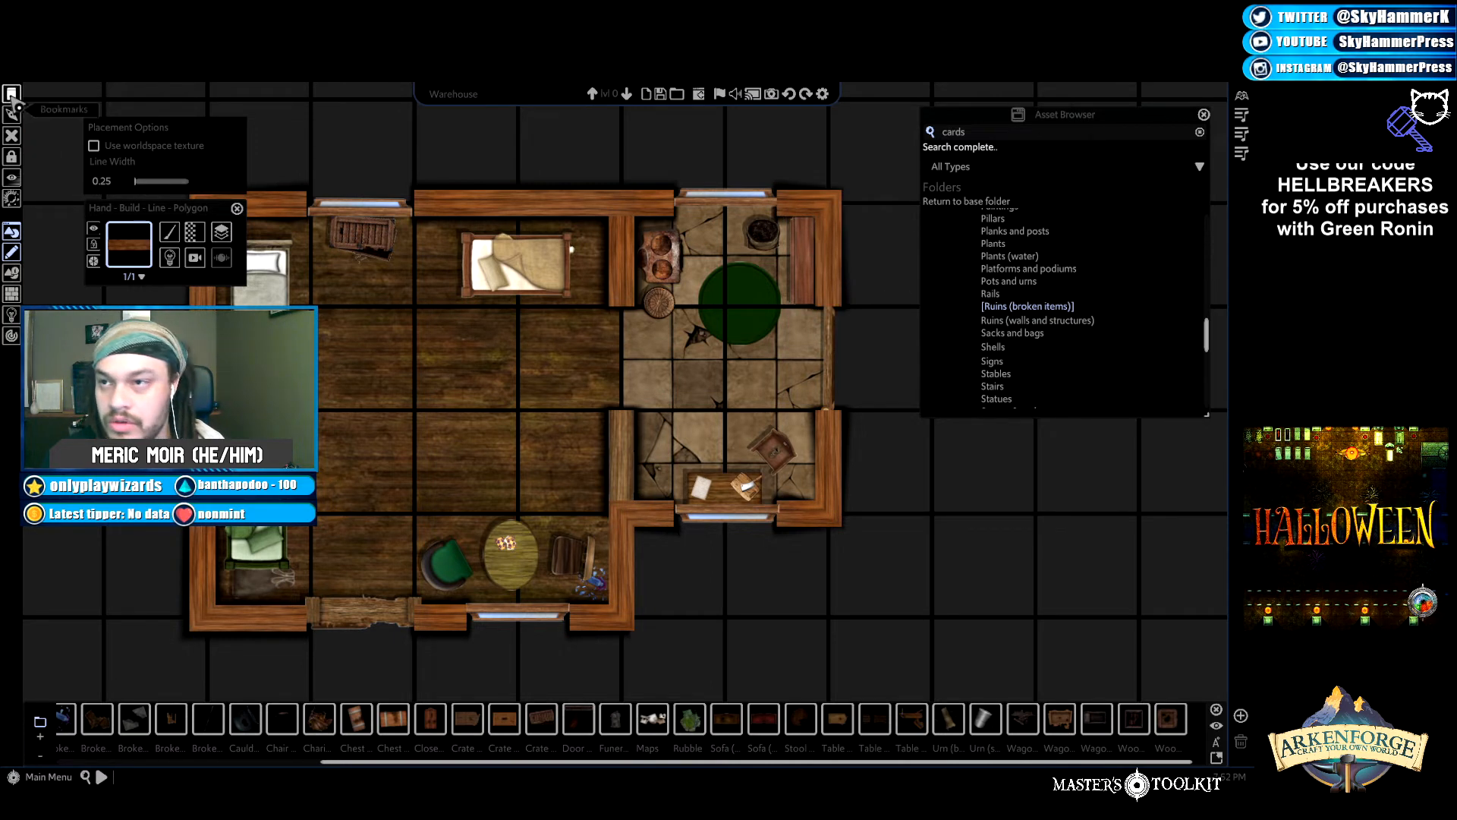
pyautogui.rightClick(402, 141)
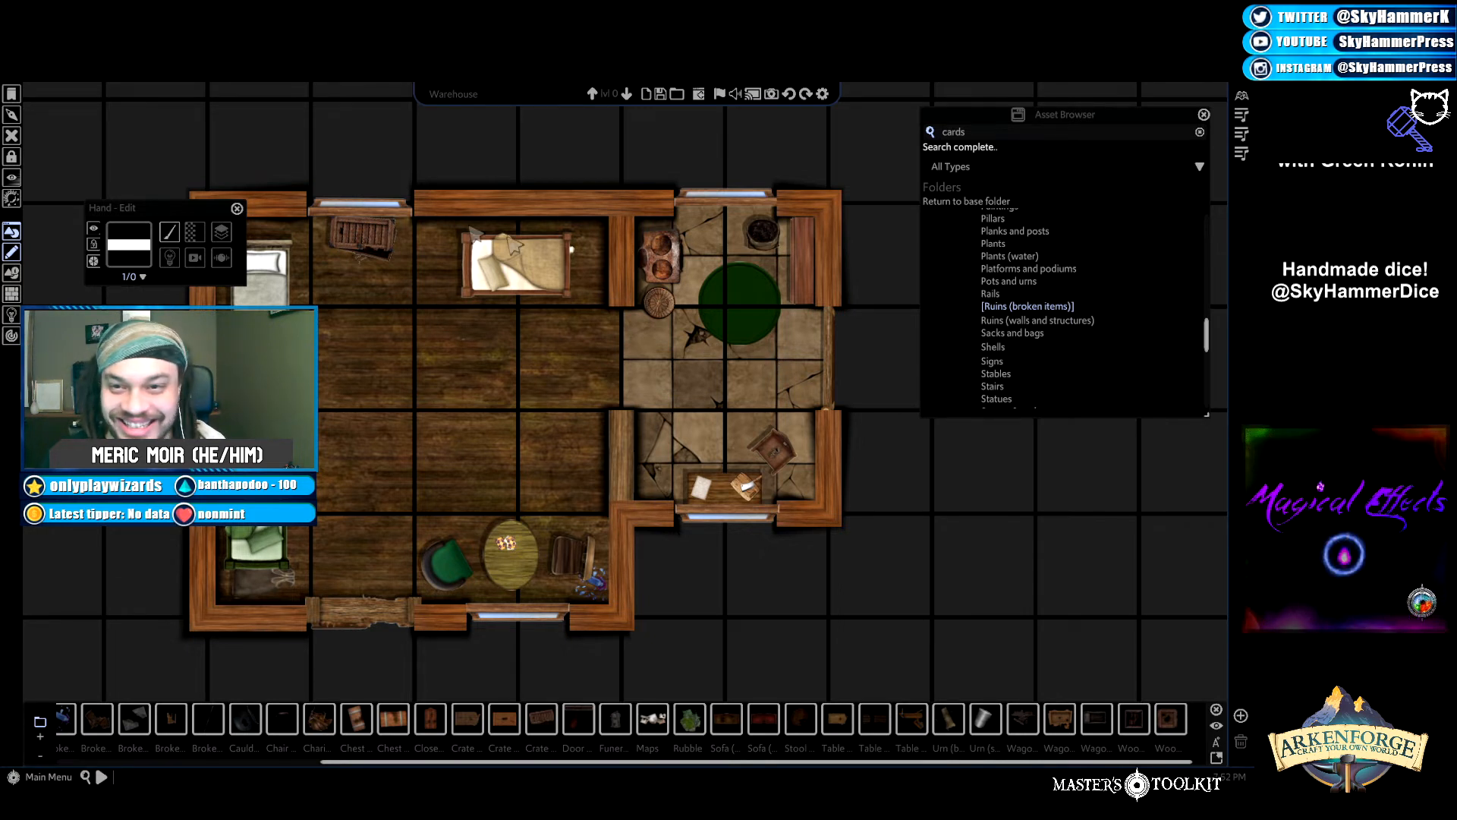
# Move the tiled room's upper window into the gap so it lines up with the new wall.
pyautogui.click(736, 211)
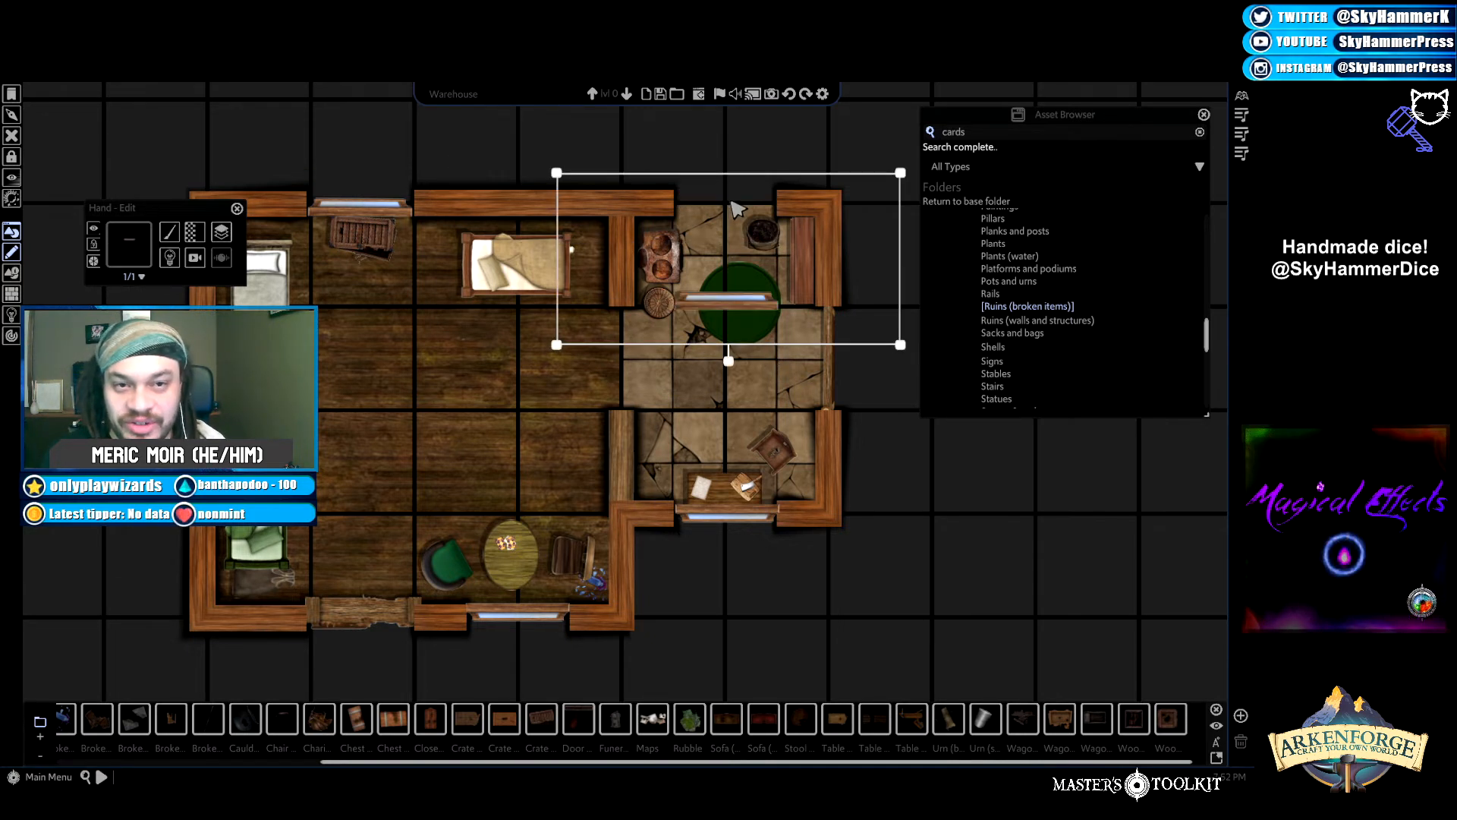
pyautogui.moveTo(737, 213); pyautogui.dragTo(732, 209)
pyautogui.click(858, 260)
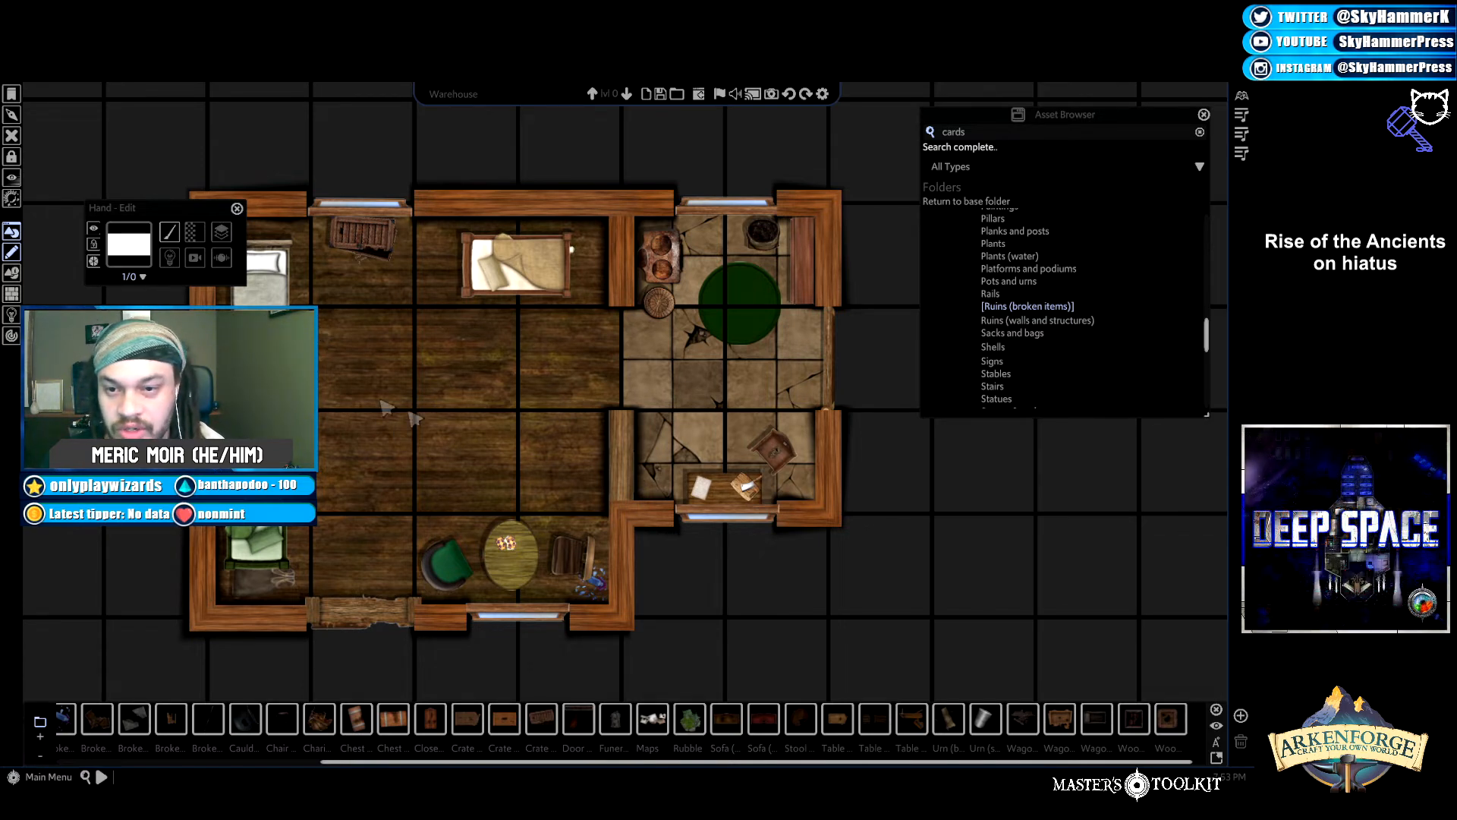
# Try a dark cave asset from Stones & rocks in the middle of the main room, and delete it.
pyautogui.press('a')
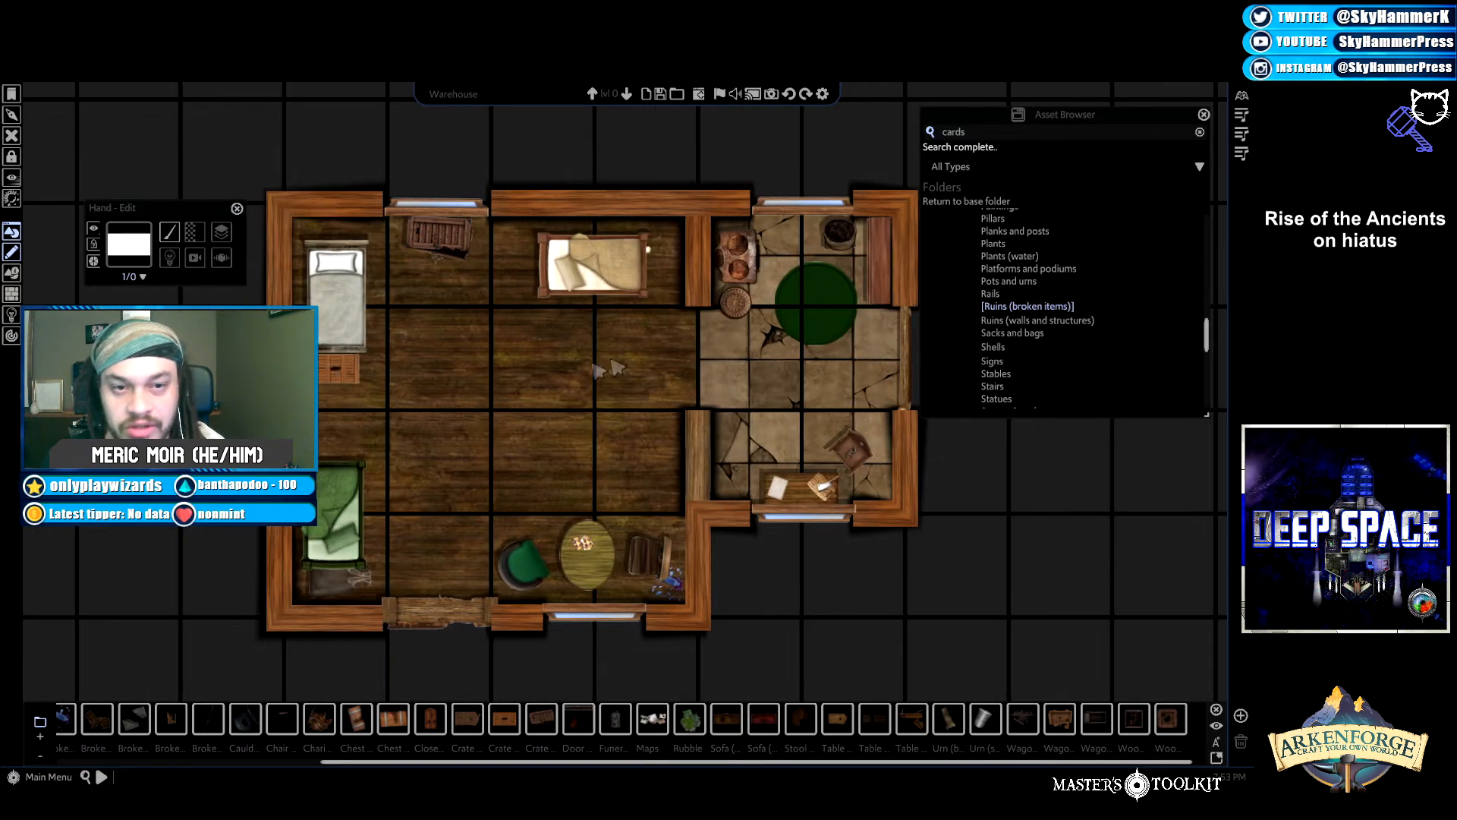
pyautogui.scroll(-3, 1090, 375)
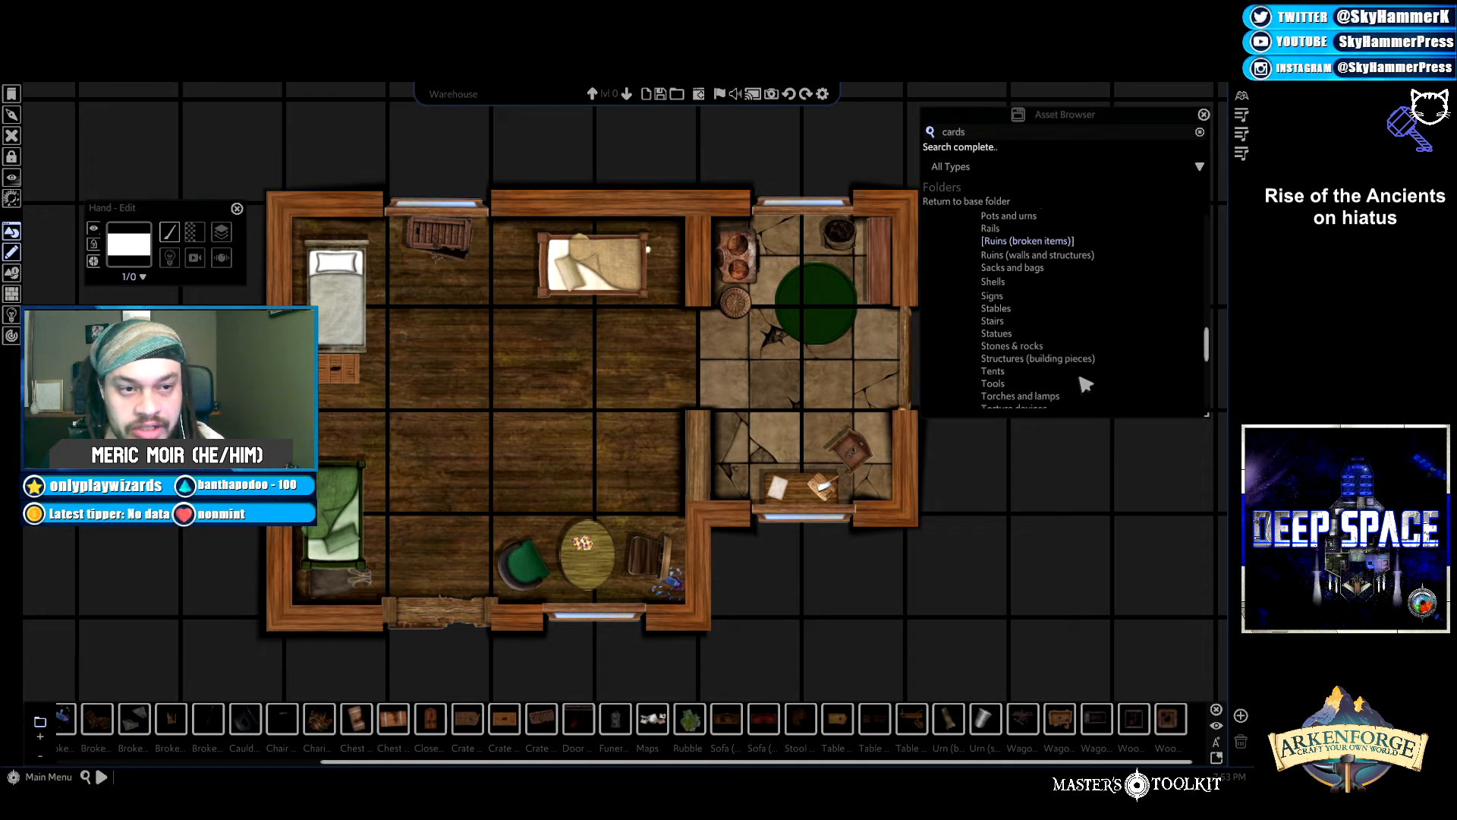
pyautogui.click(1017, 347)
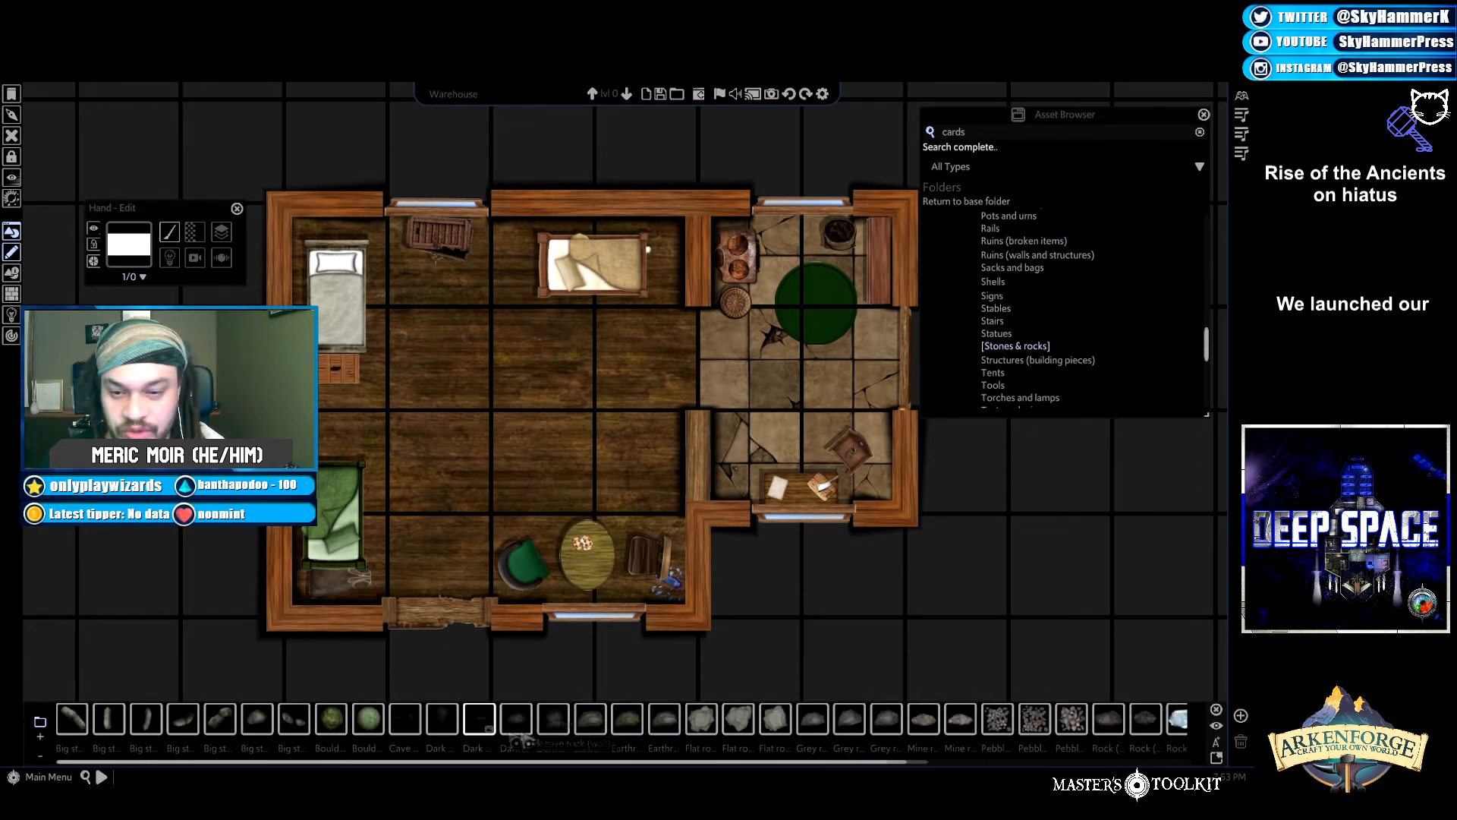
pyautogui.click(399, 724)
pyautogui.click(507, 404)
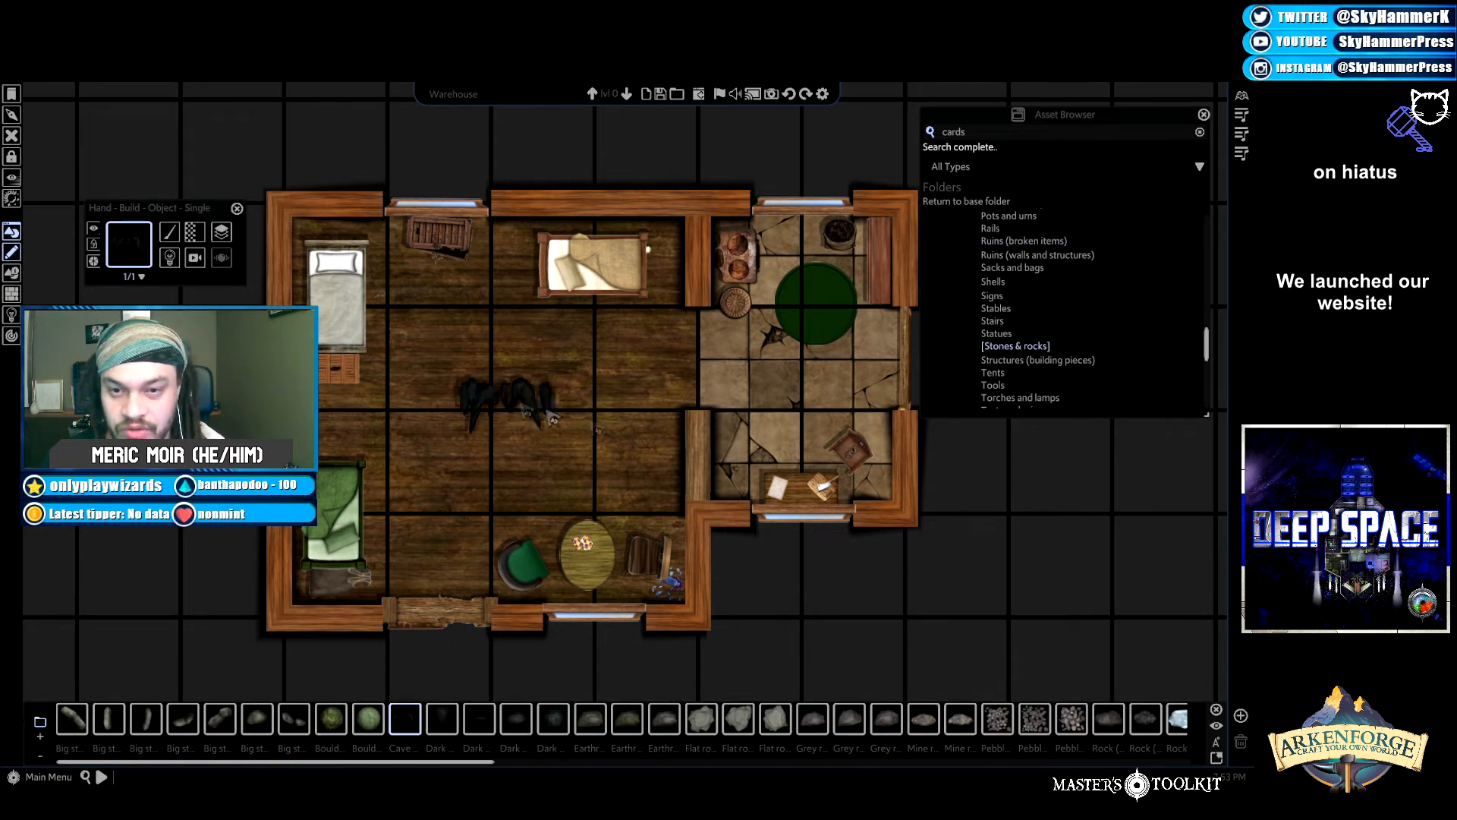
pyautogui.rightClick(524, 405)
pyautogui.click(536, 410)
pyautogui.press('Delete')
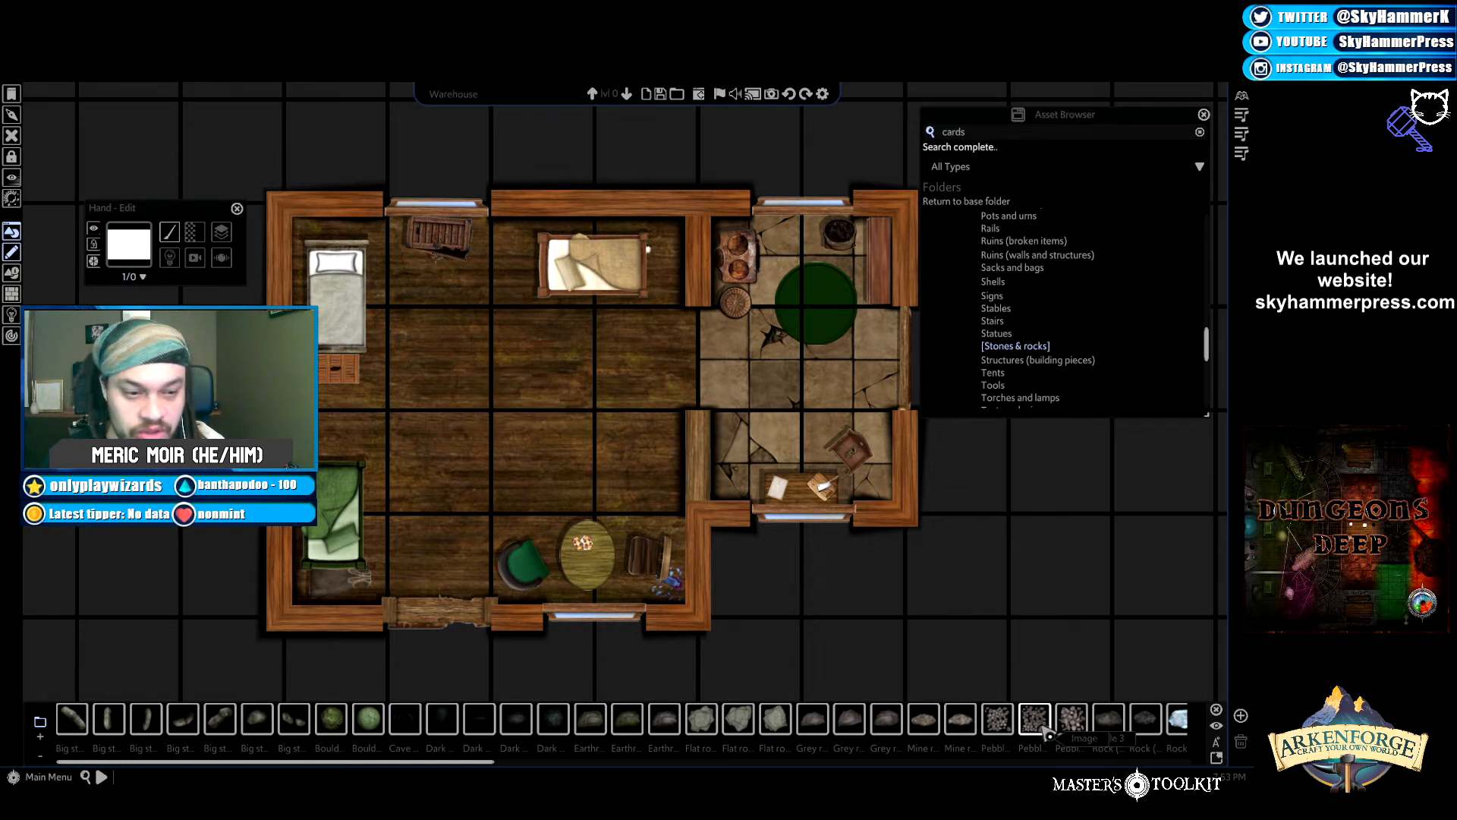
# Try a patch of grey pebbles in the middle of the main room, and delete it.
pyautogui.click(1041, 726)
pyautogui.click(494, 394)
pyautogui.rightClick(542, 449)
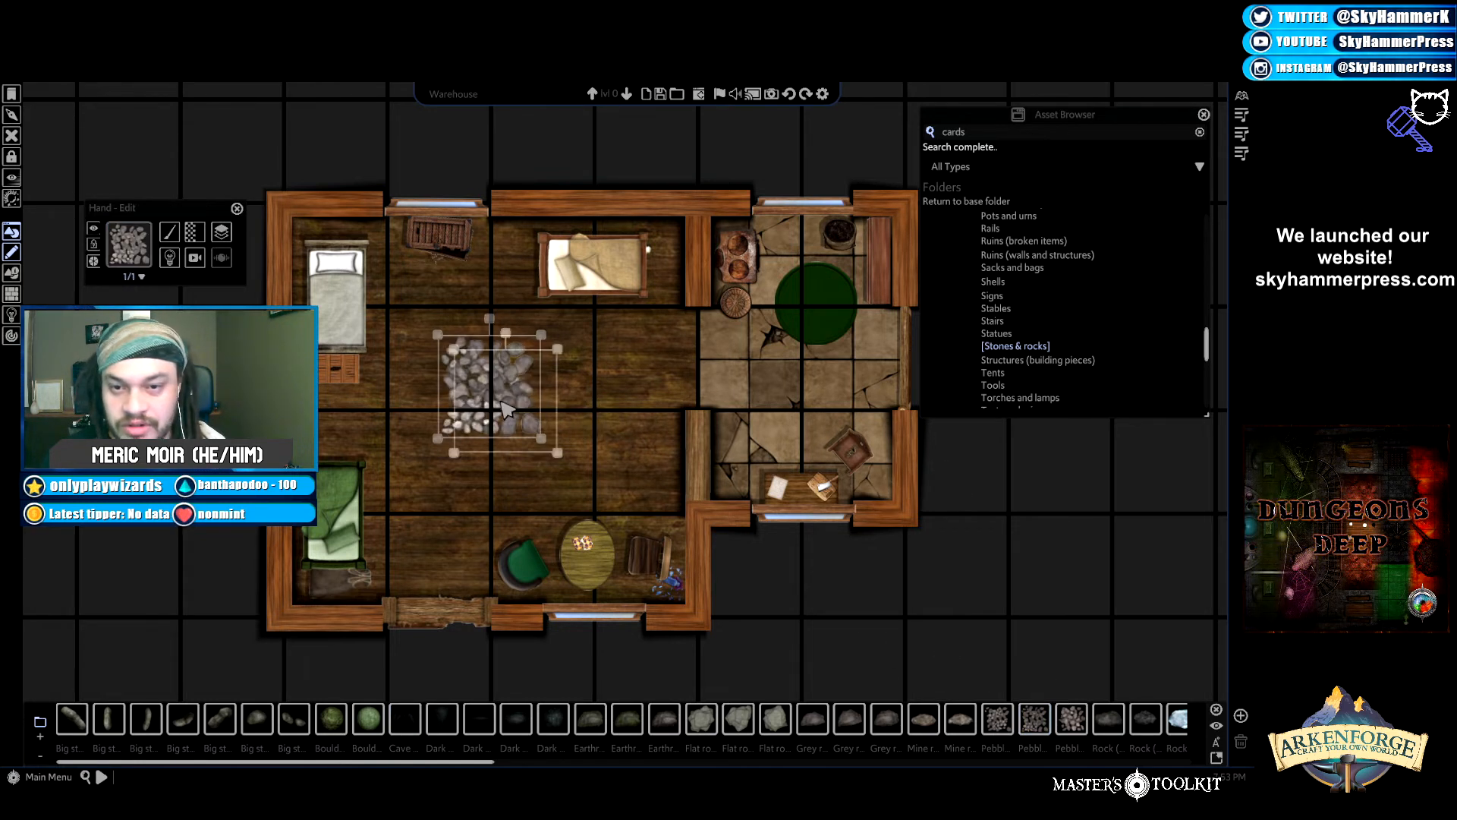
pyautogui.click(505, 409)
pyautogui.press('Delete')
# Place the ornate rug from Carpets and rugs in the middle of the main room.
pyautogui.scroll(-2, 1091, 400)
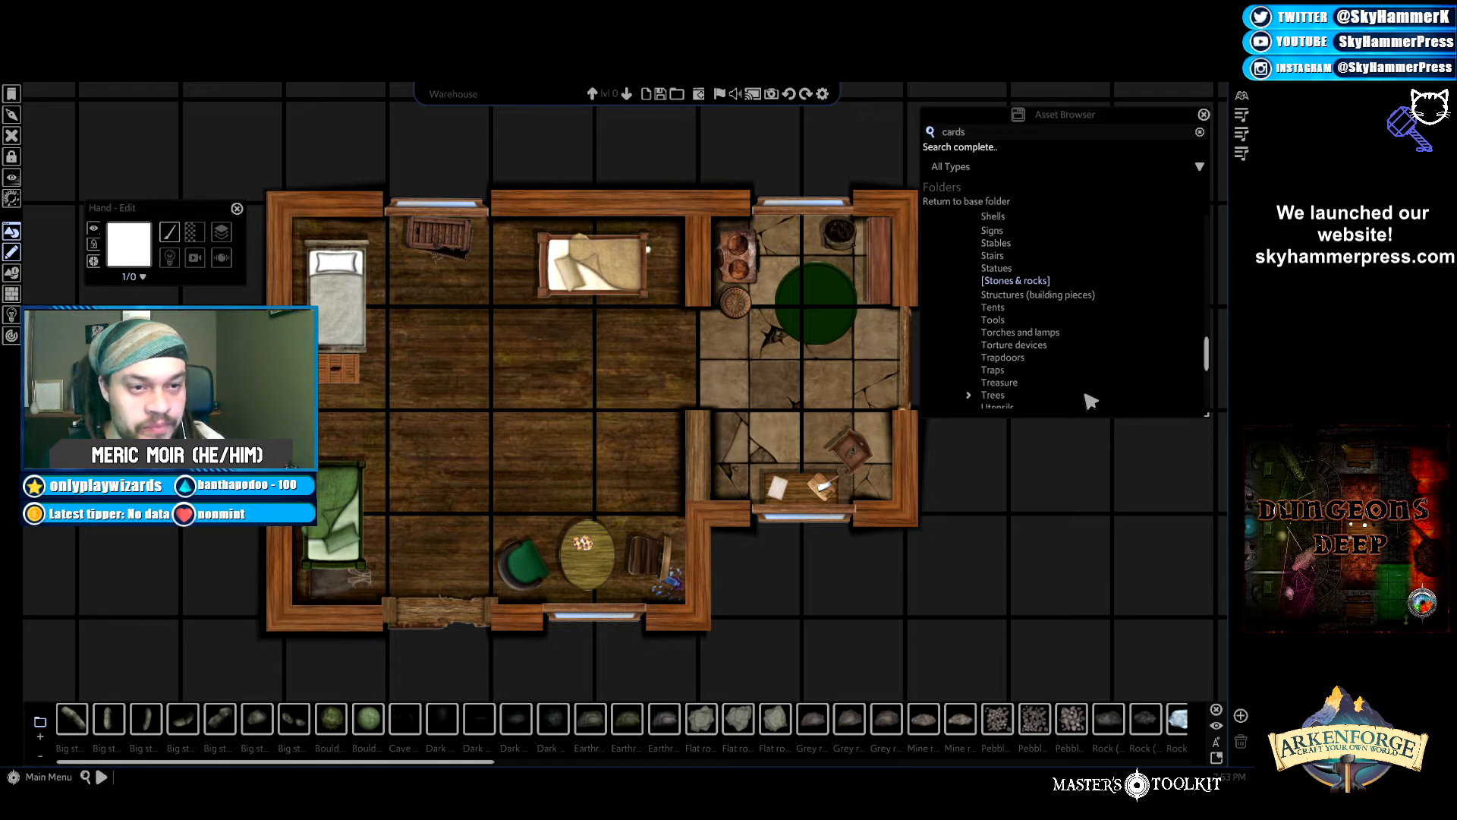
pyautogui.scroll(-1, 1090, 400)
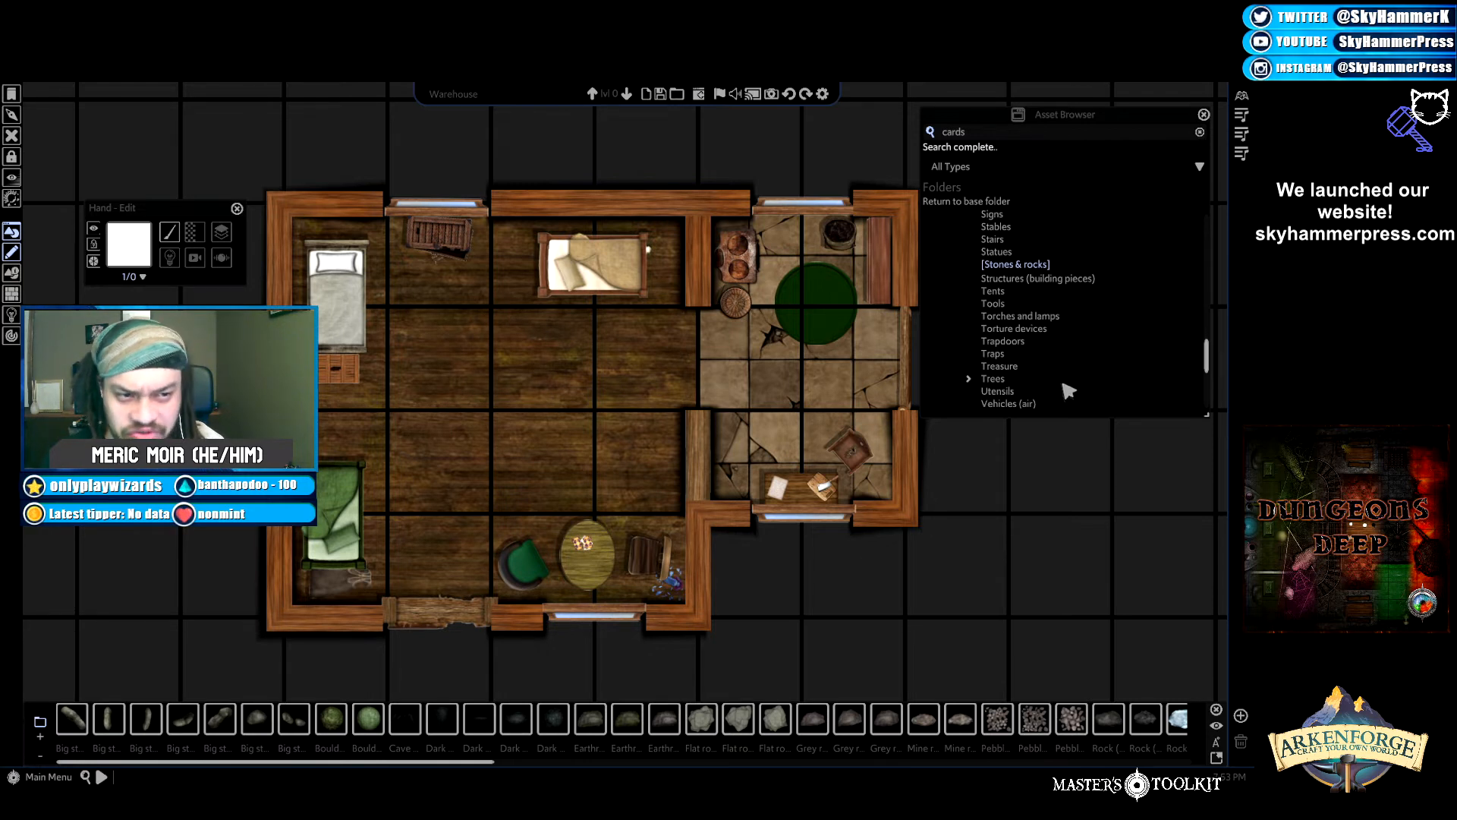
pyautogui.scroll(-1, 1069, 391)
pyautogui.scroll(-1, 1067, 377)
pyautogui.scroll(10, 1041, 327)
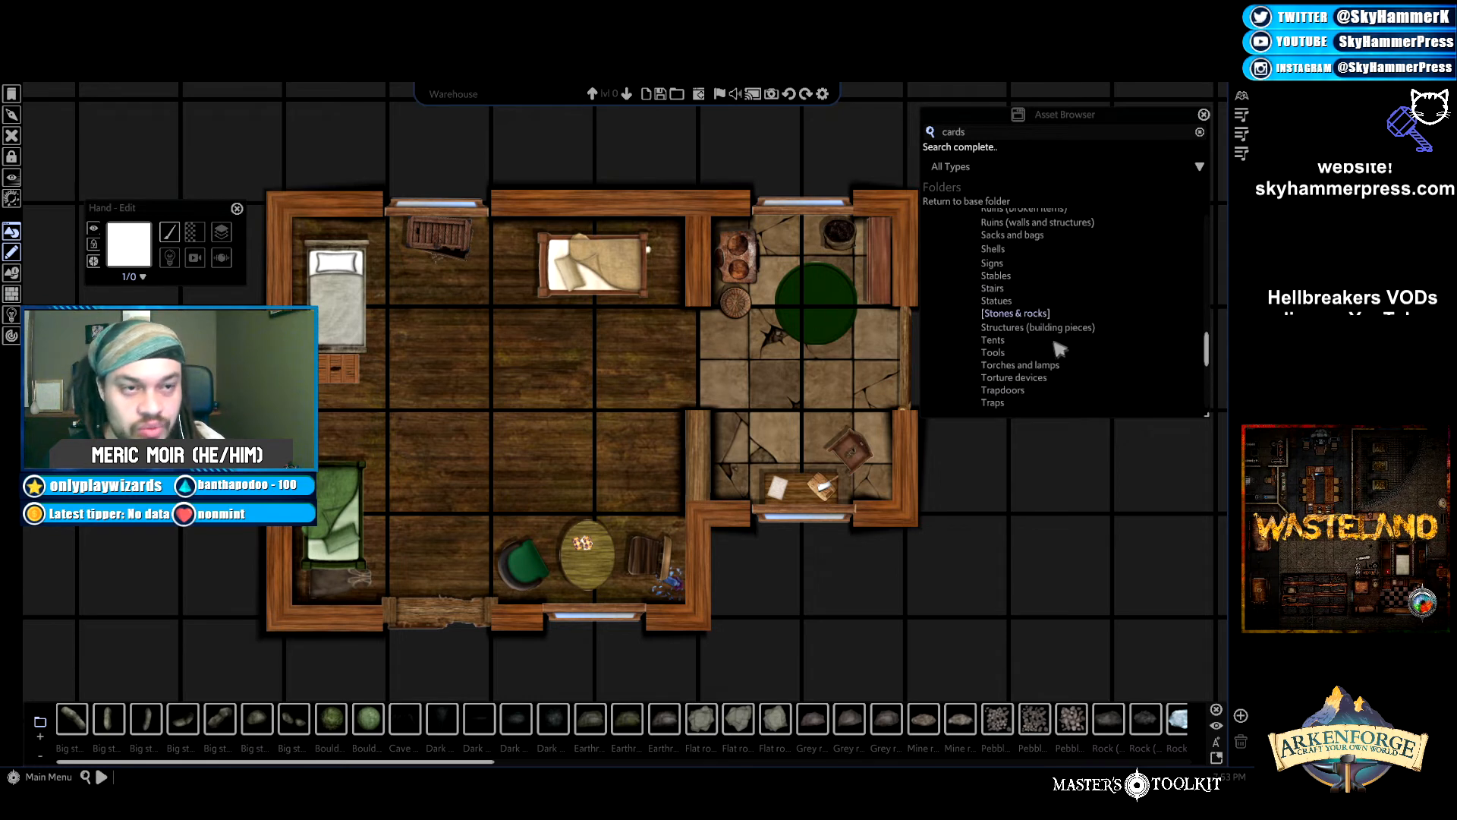
pyautogui.click(1017, 241)
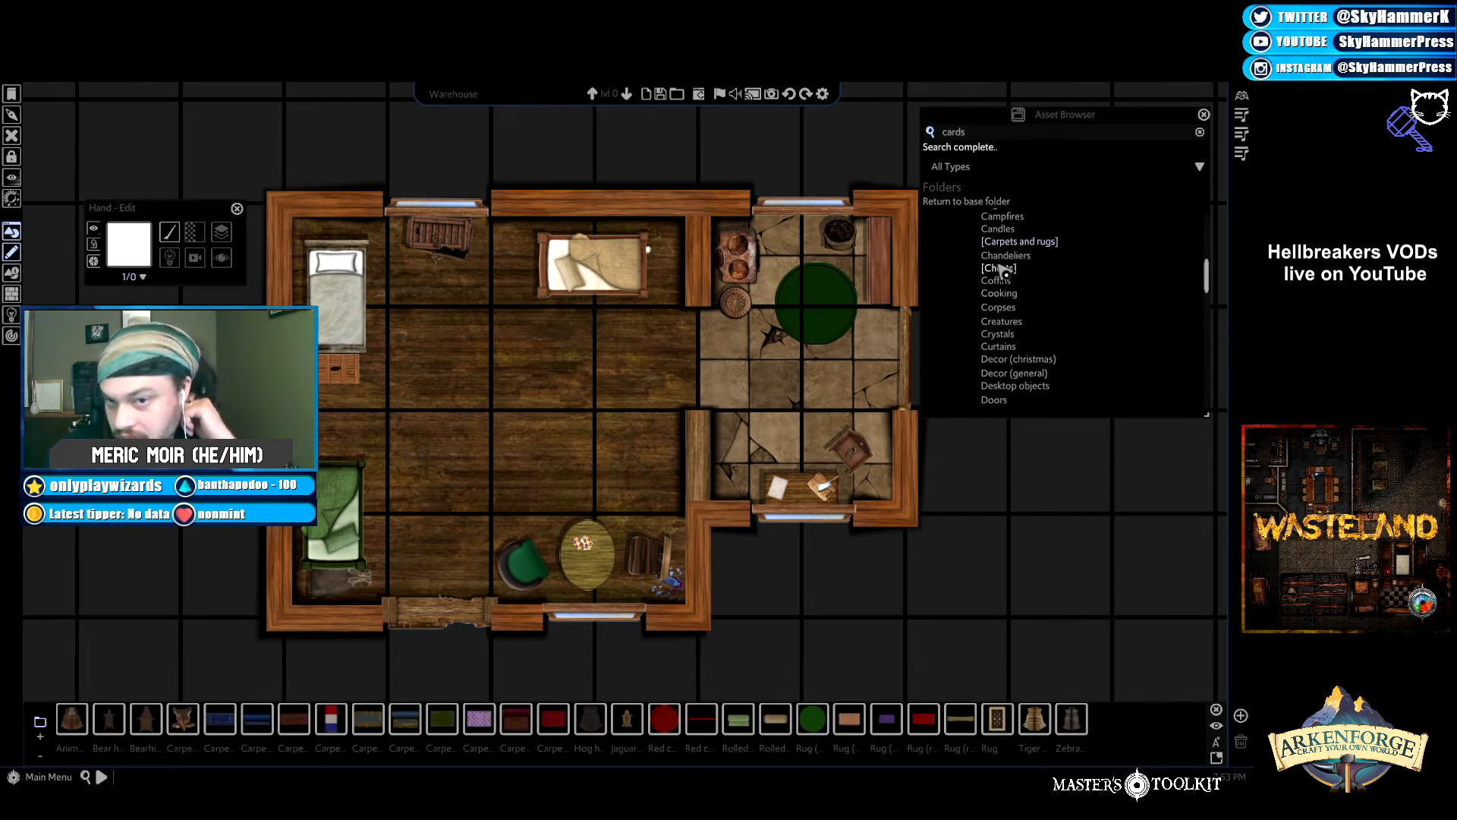
pyautogui.scroll(-5, 1002, 547)
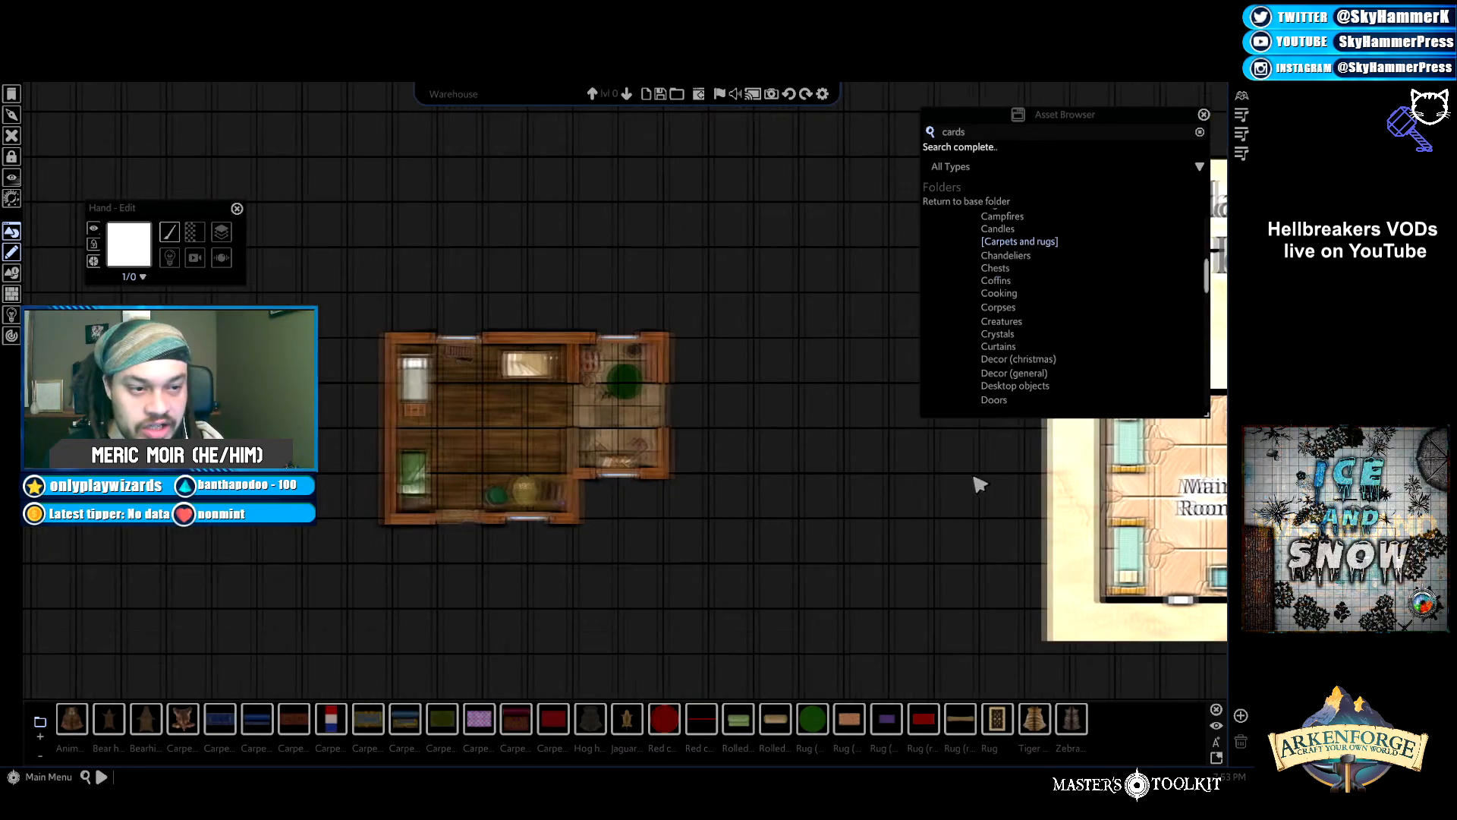
pyautogui.scroll(5, 637, 492)
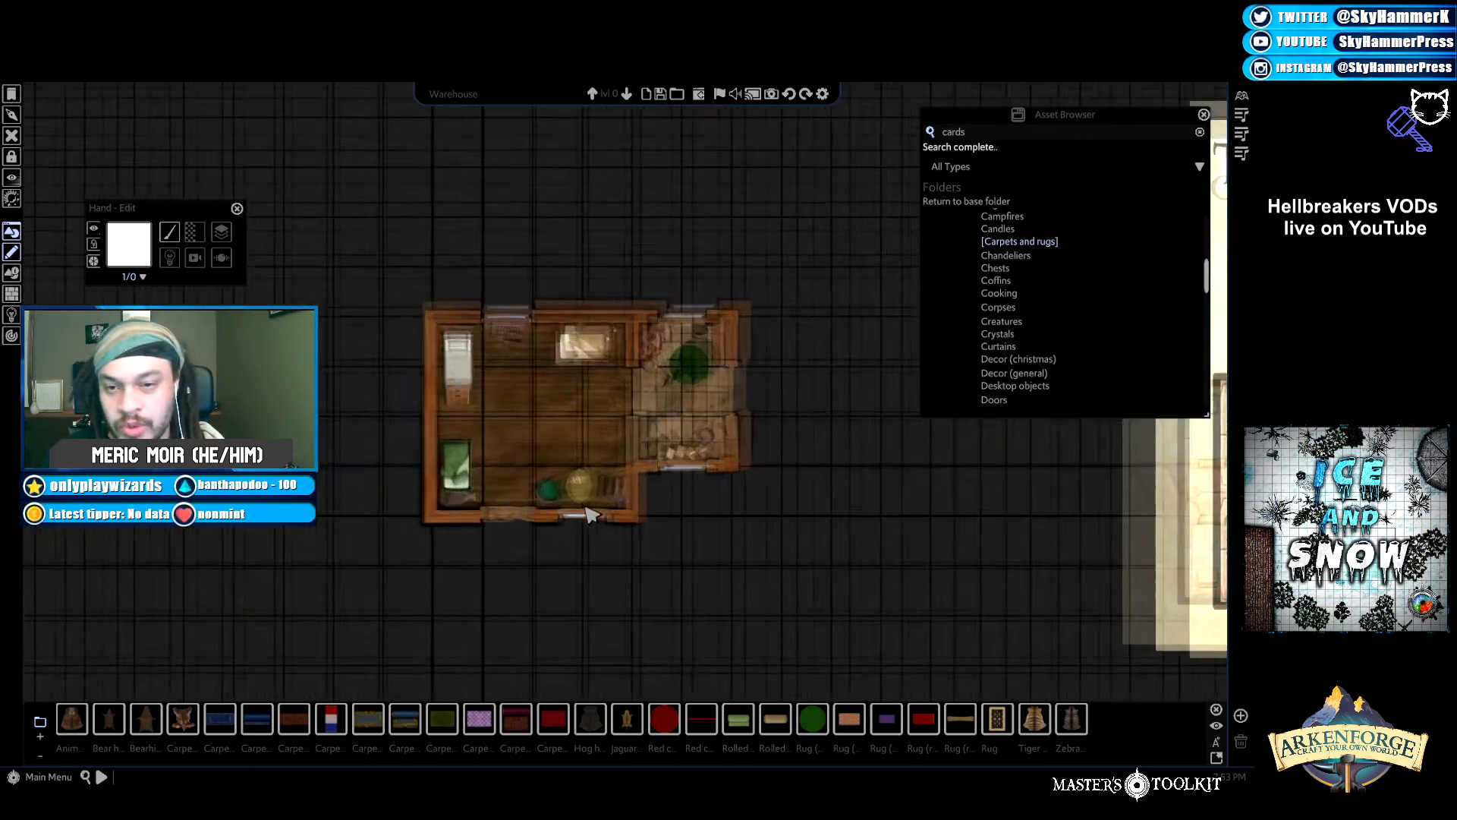
pyautogui.scroll(2, 638, 492)
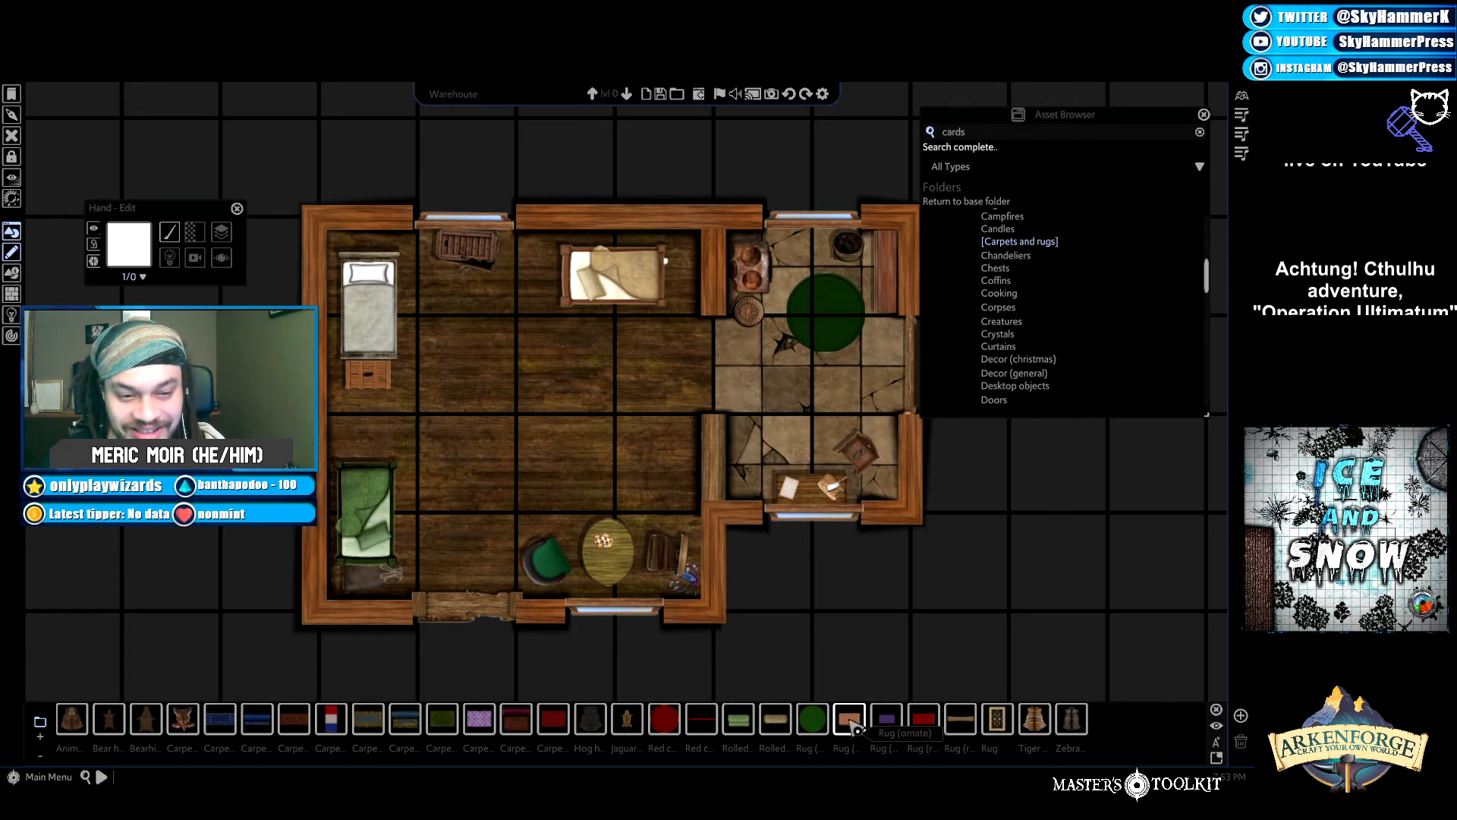
pyautogui.click(855, 728)
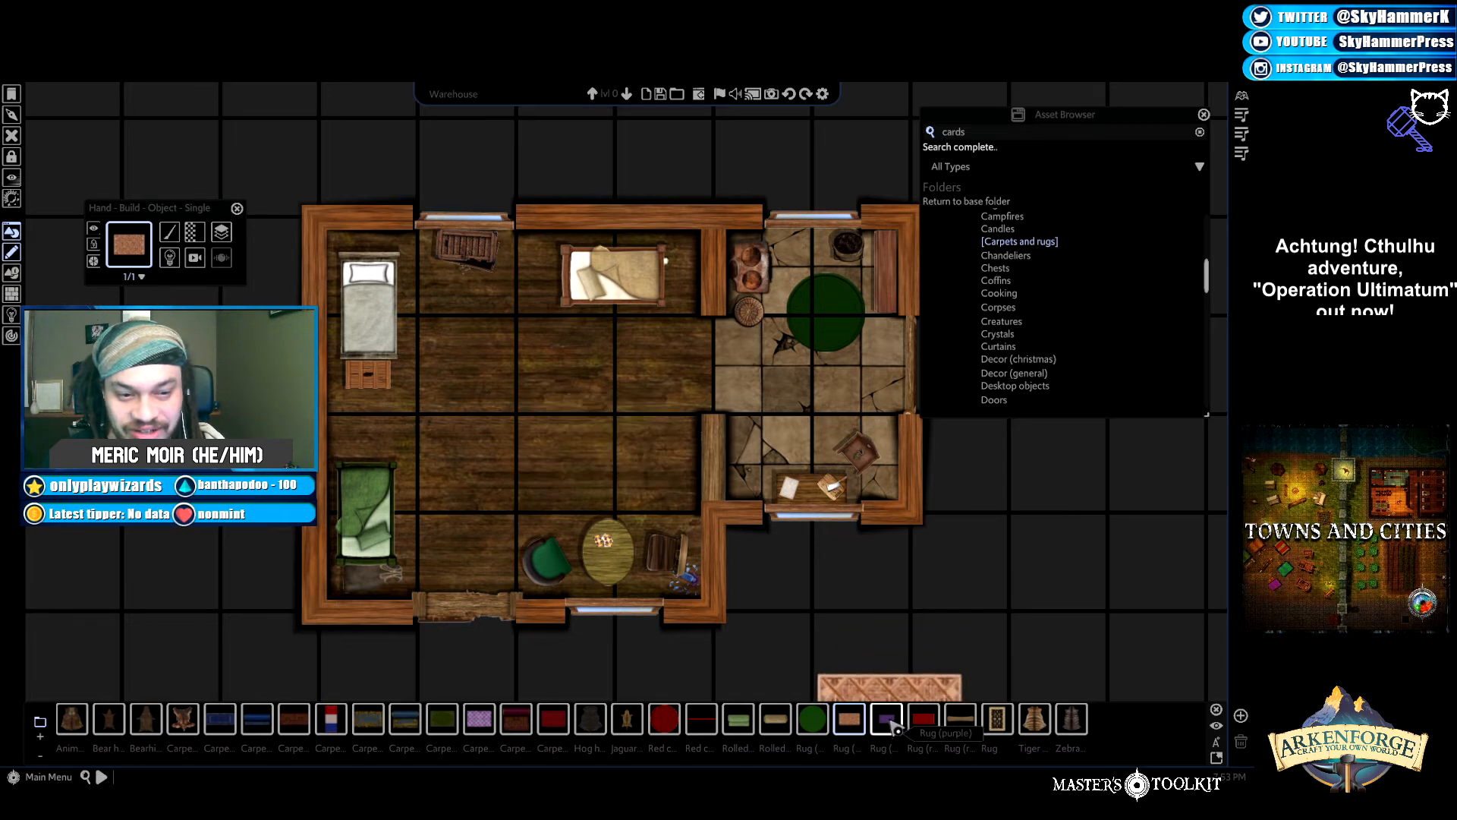
pyautogui.click(553, 427)
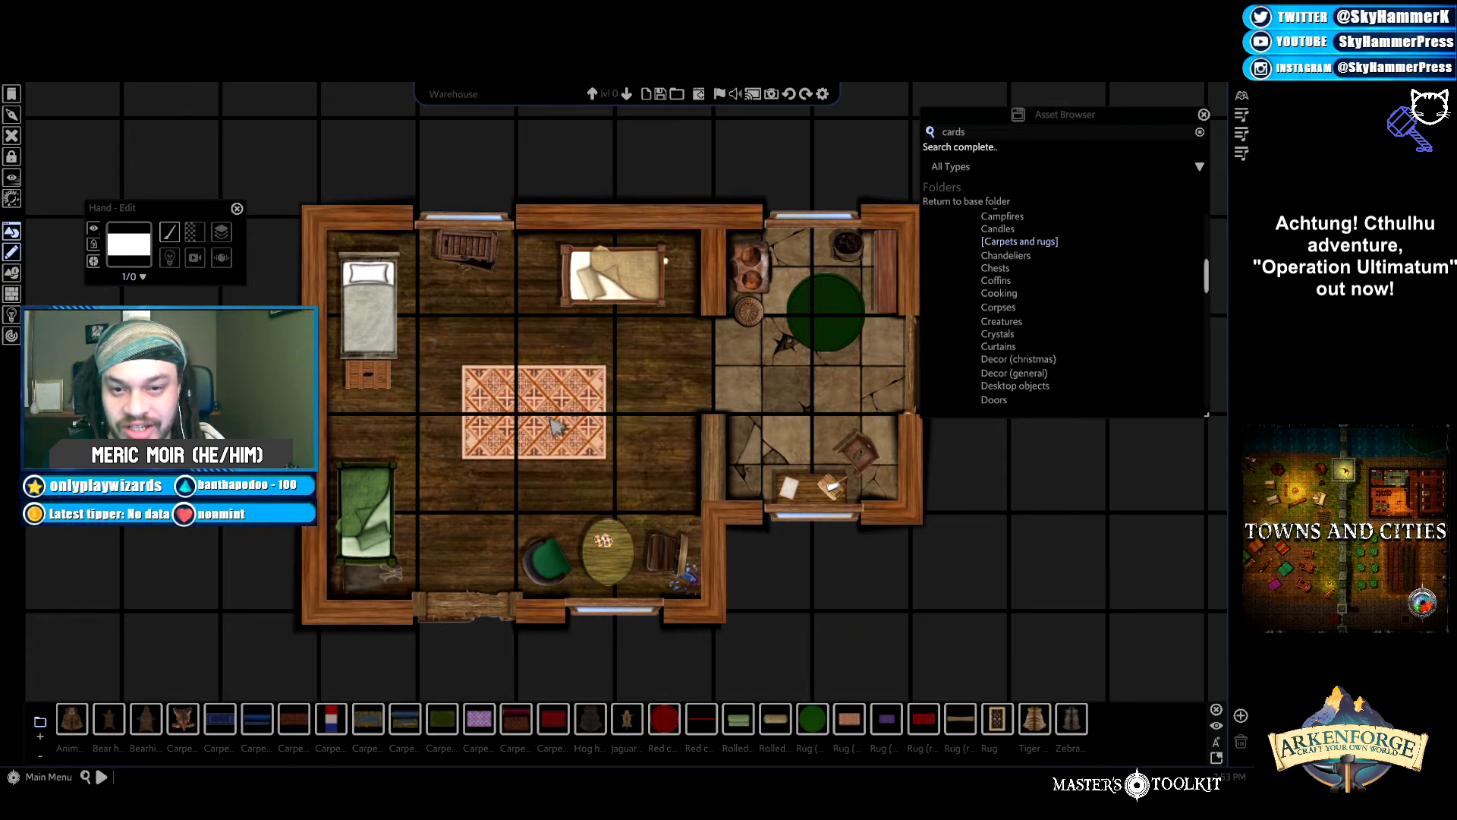
# Darken the ornate rug by setting its brightness to 31.
pyautogui.click(557, 394)
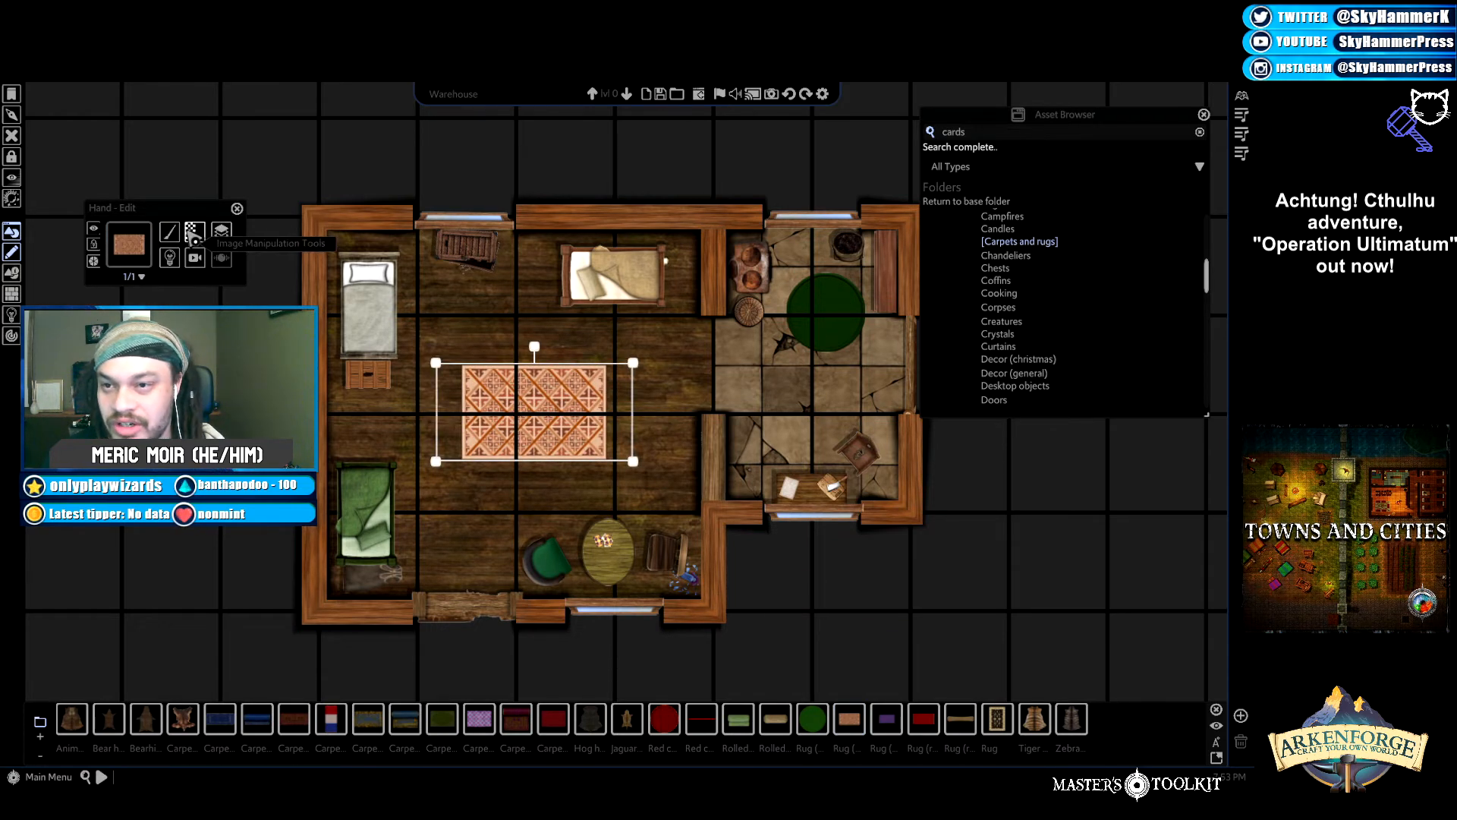
pyautogui.click(194, 234)
pyautogui.click(232, 248)
pyautogui.click(414, 243)
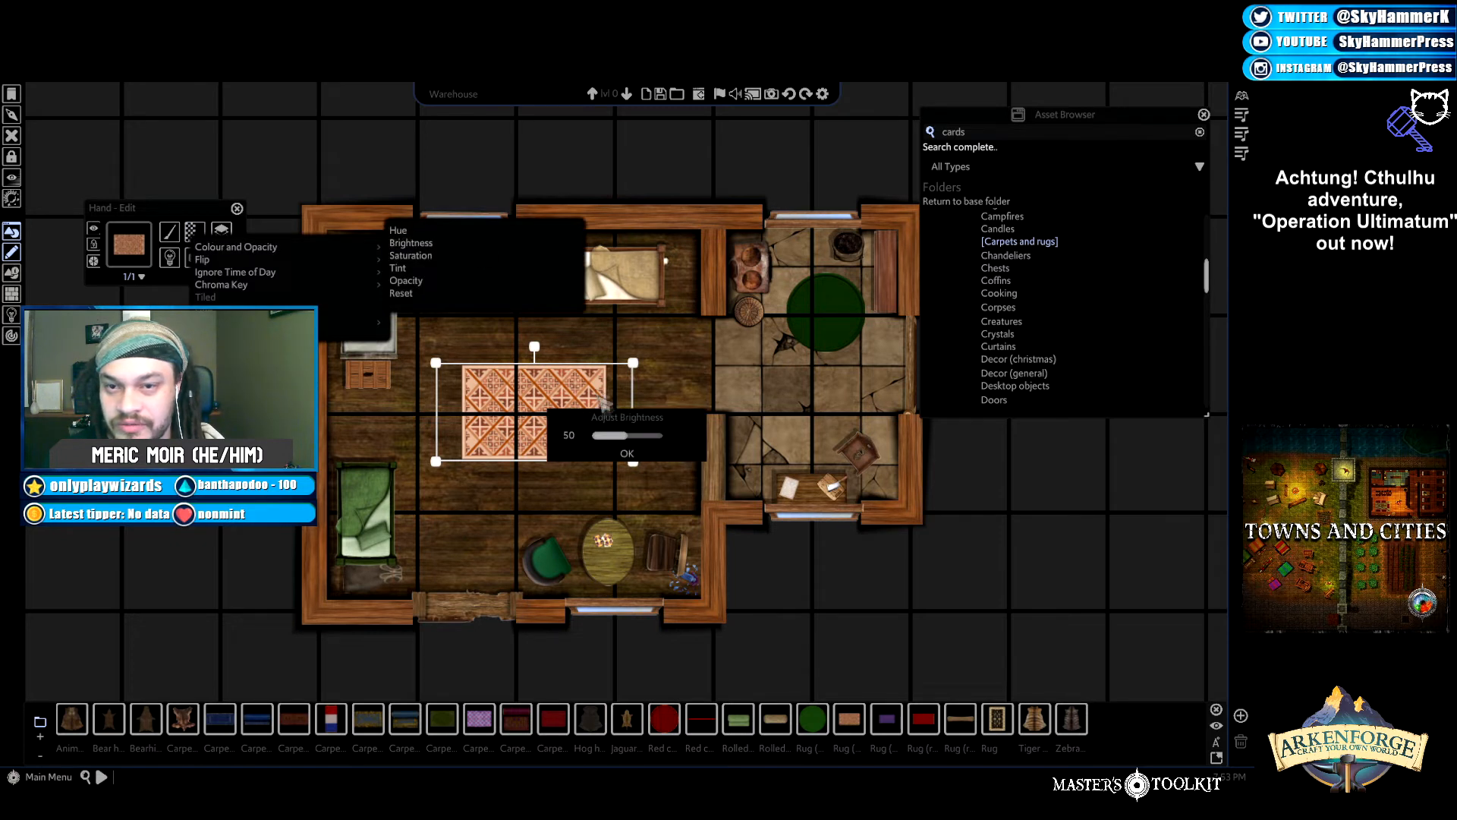
pyautogui.moveTo(626, 442); pyautogui.dragTo(615, 446)
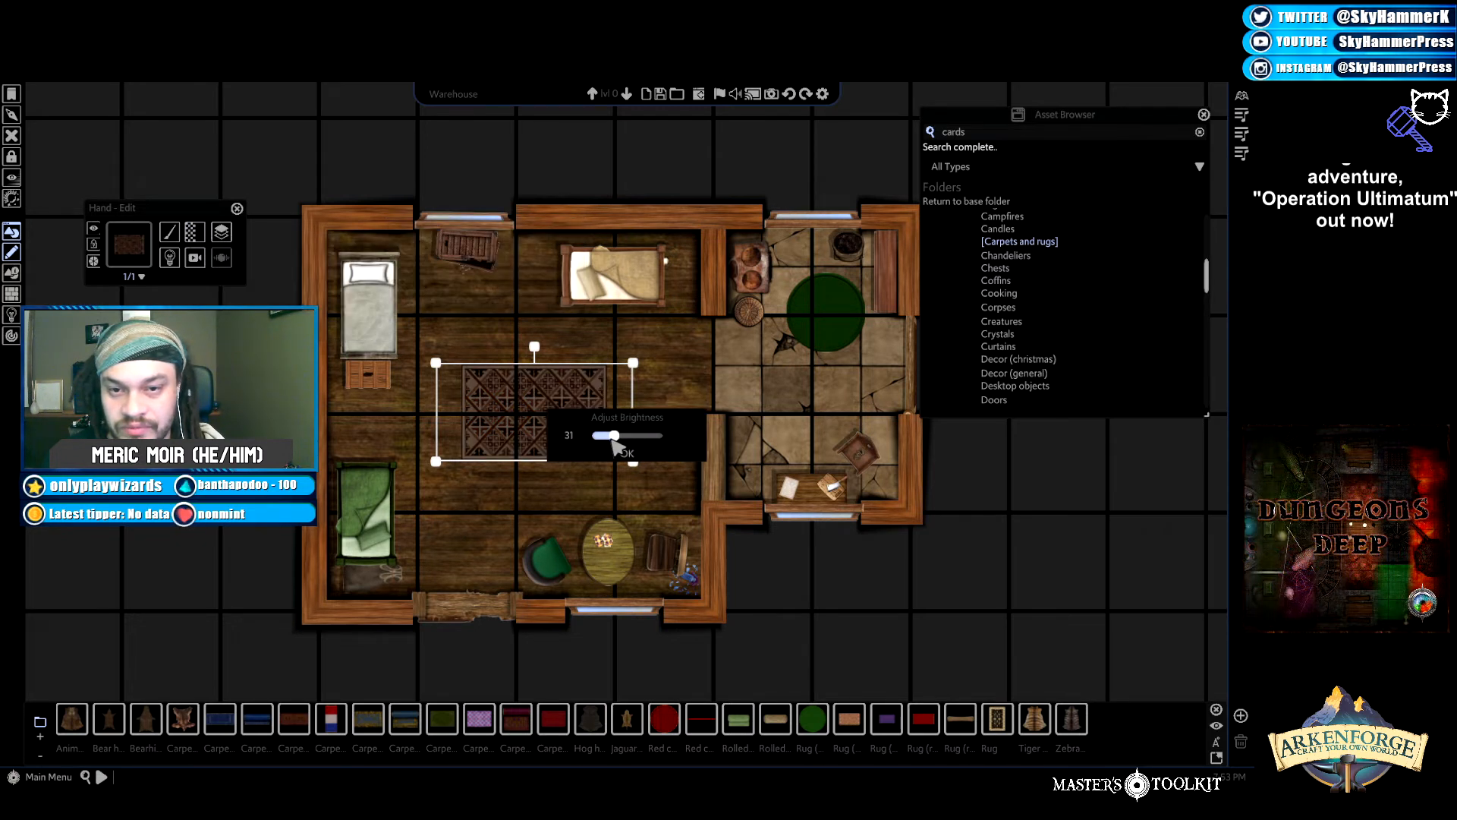
pyautogui.click(627, 454)
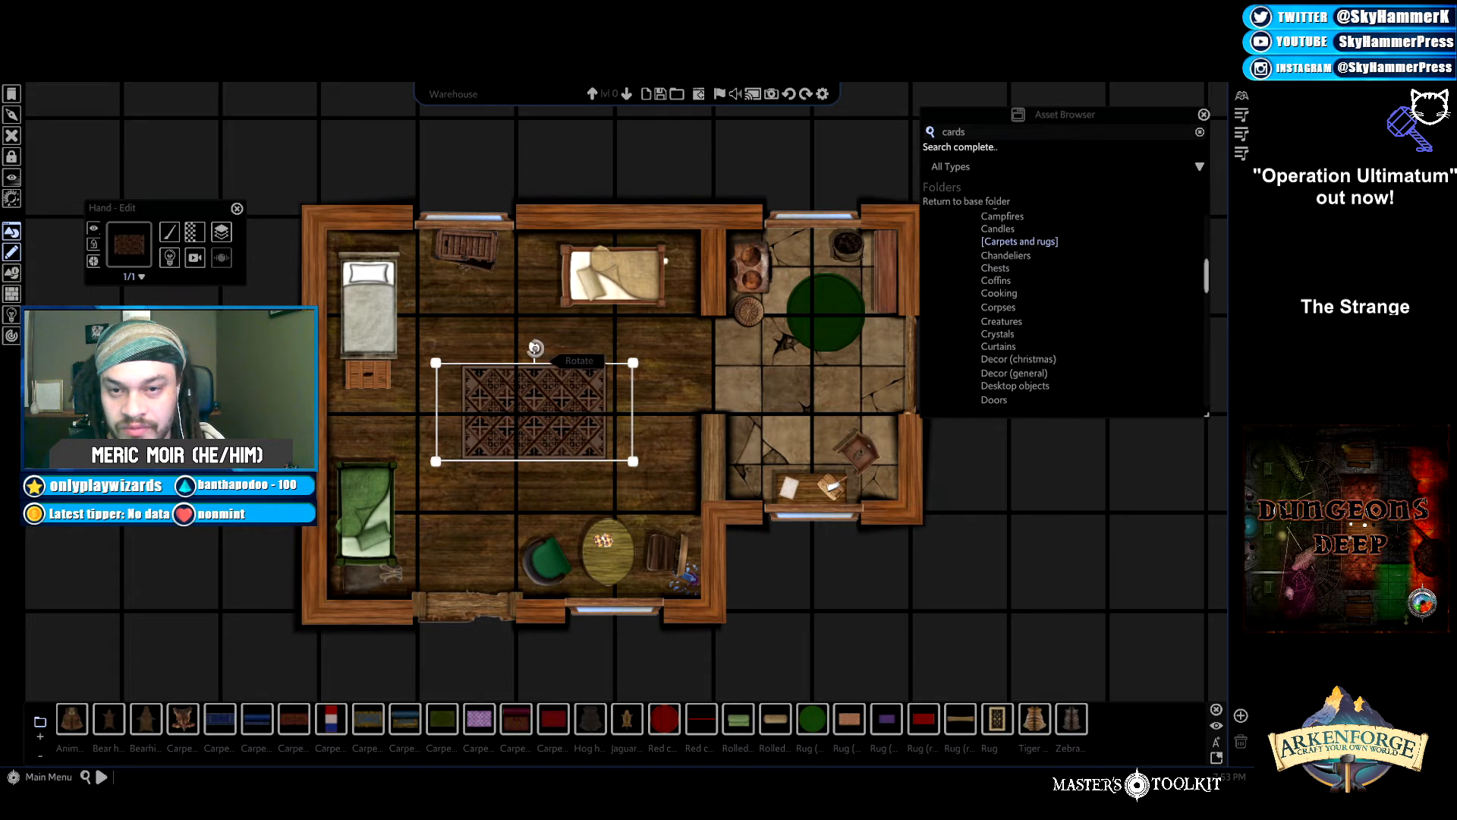
# Rotate the ornate rug slightly counterclockwise and adjust its position in the middle of the main room.
pyautogui.moveTo(534, 347); pyautogui.dragTo(523, 347)
pyautogui.moveTo(571, 407); pyautogui.dragTo(573, 374)
pyautogui.rightClick(577, 376)
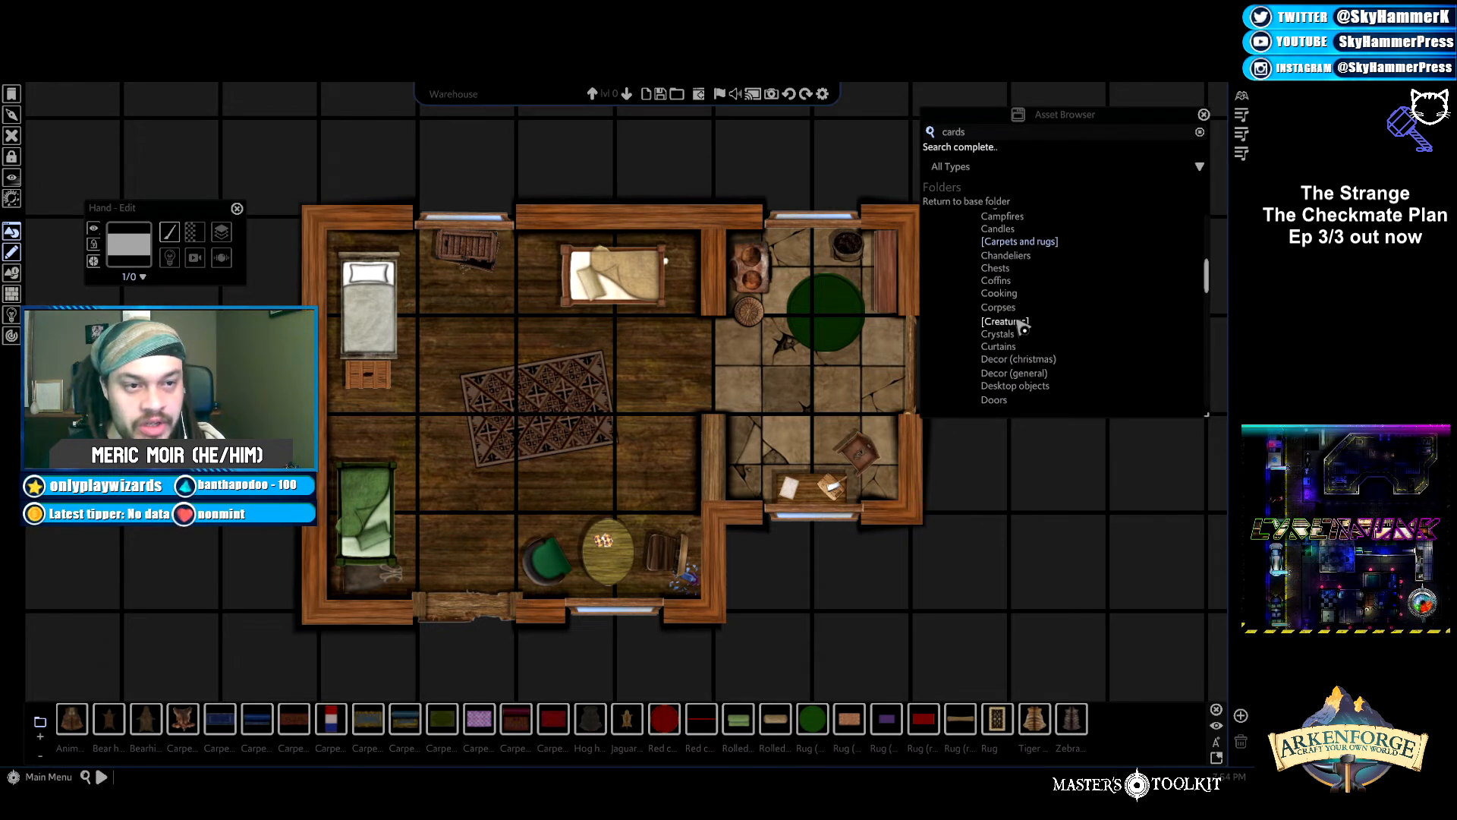
# Place the group of small bottles from the Bottles folder between the broken crate and the upper bed.
pyautogui.click(691, 586)
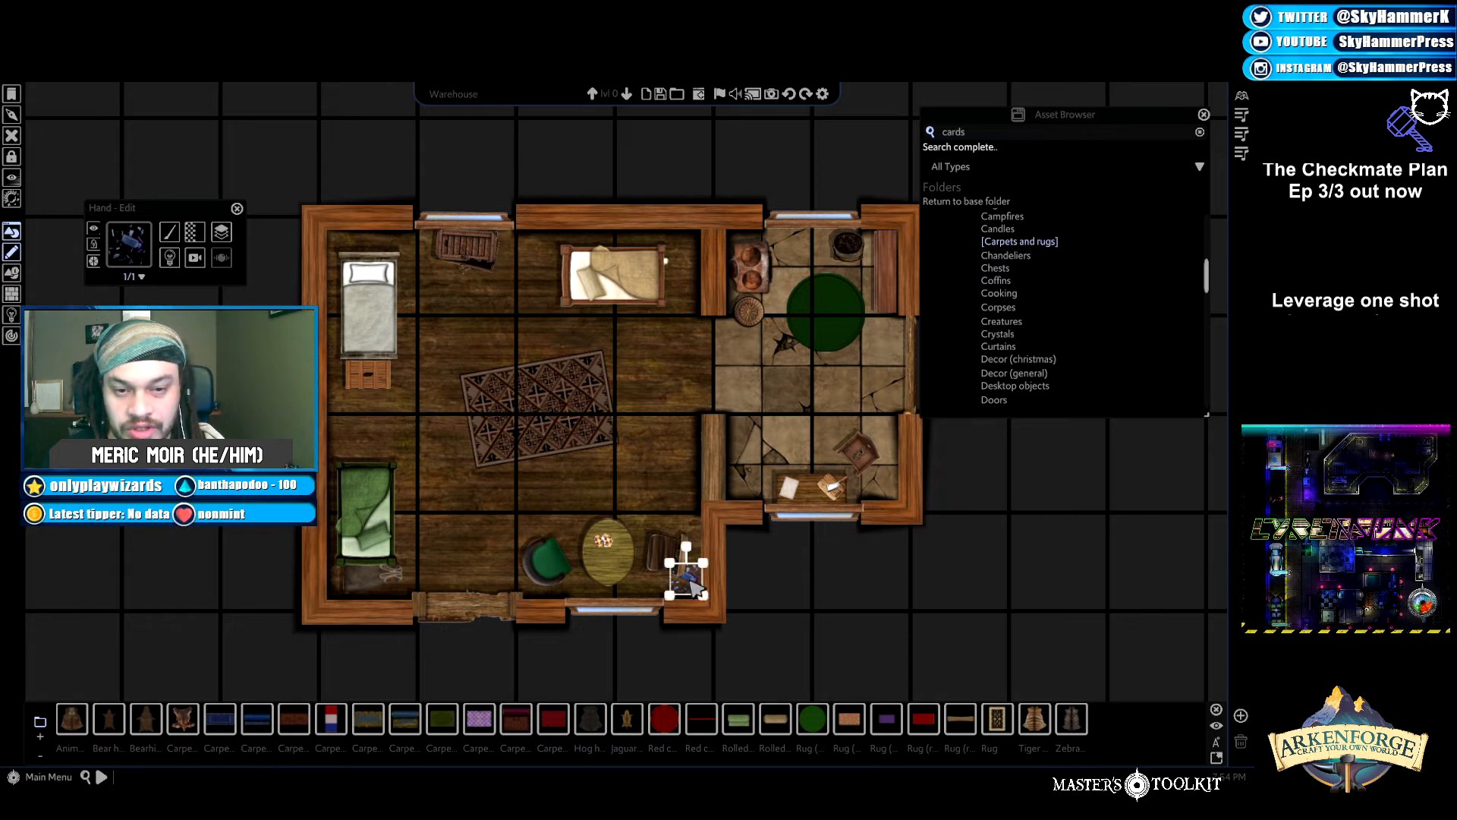
pyautogui.scroll(5, 1044, 323)
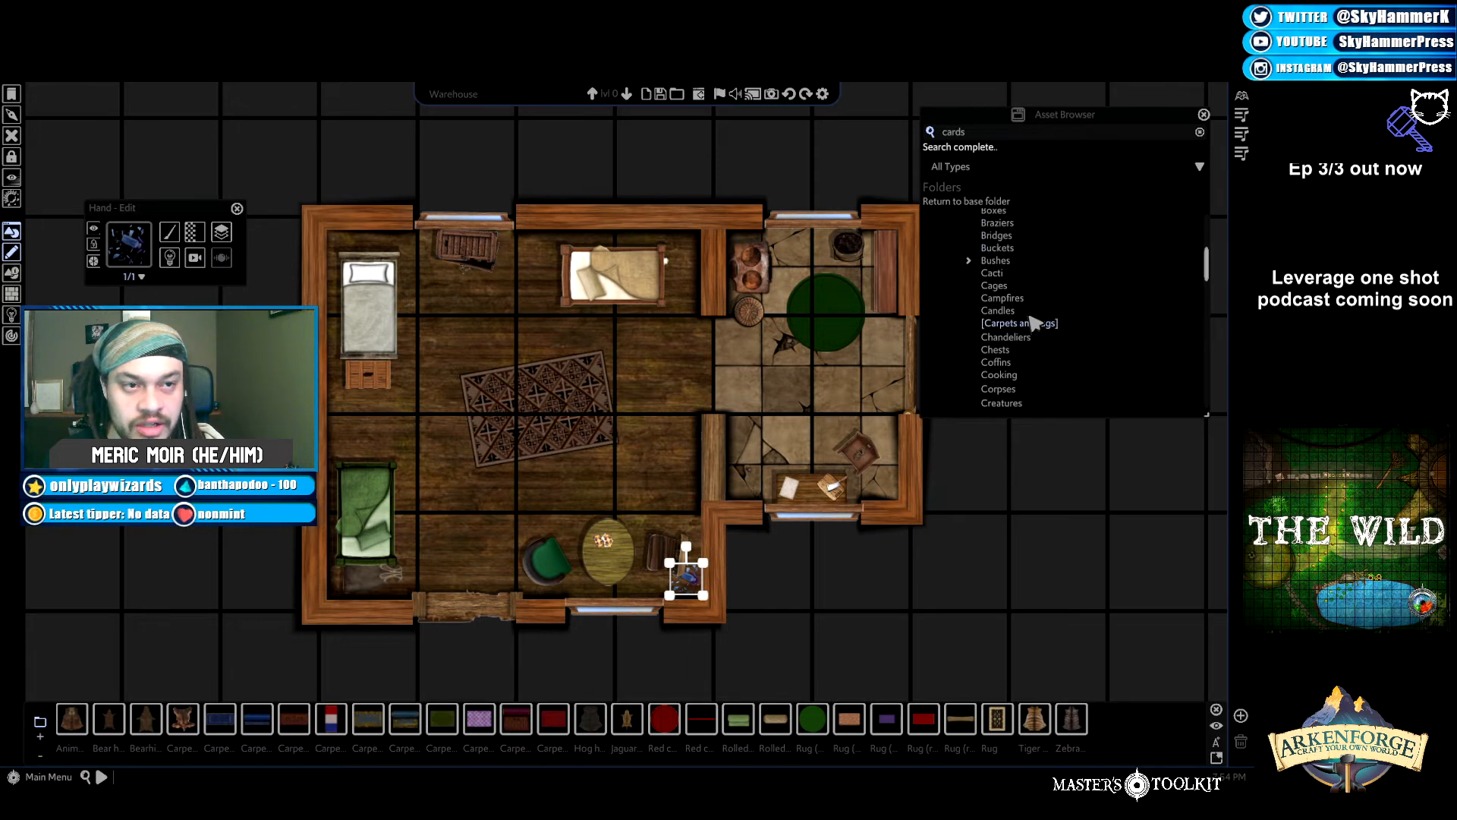
pyautogui.click(996, 344)
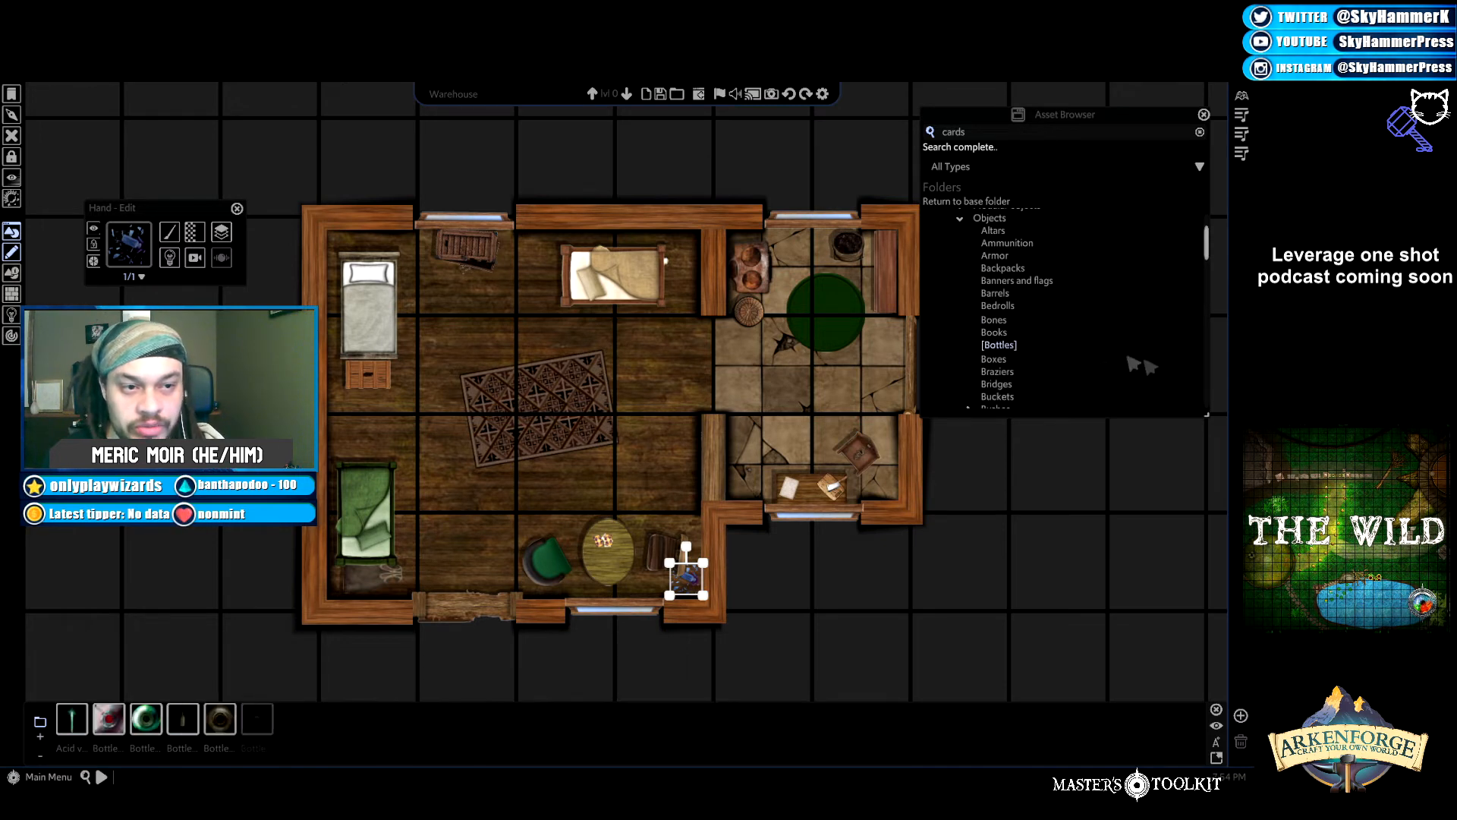
pyautogui.click(507, 727)
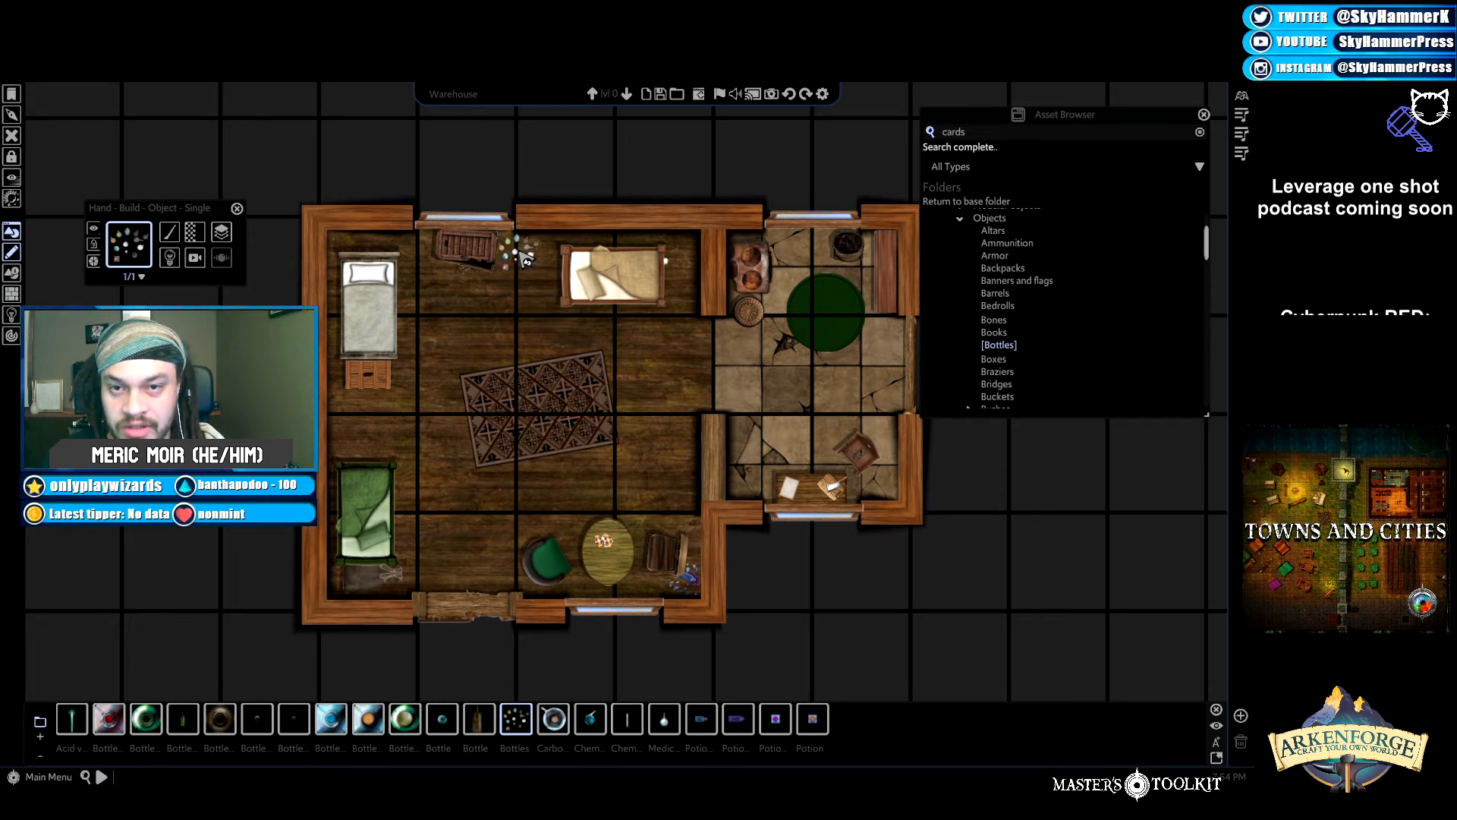
pyautogui.press('Escape')
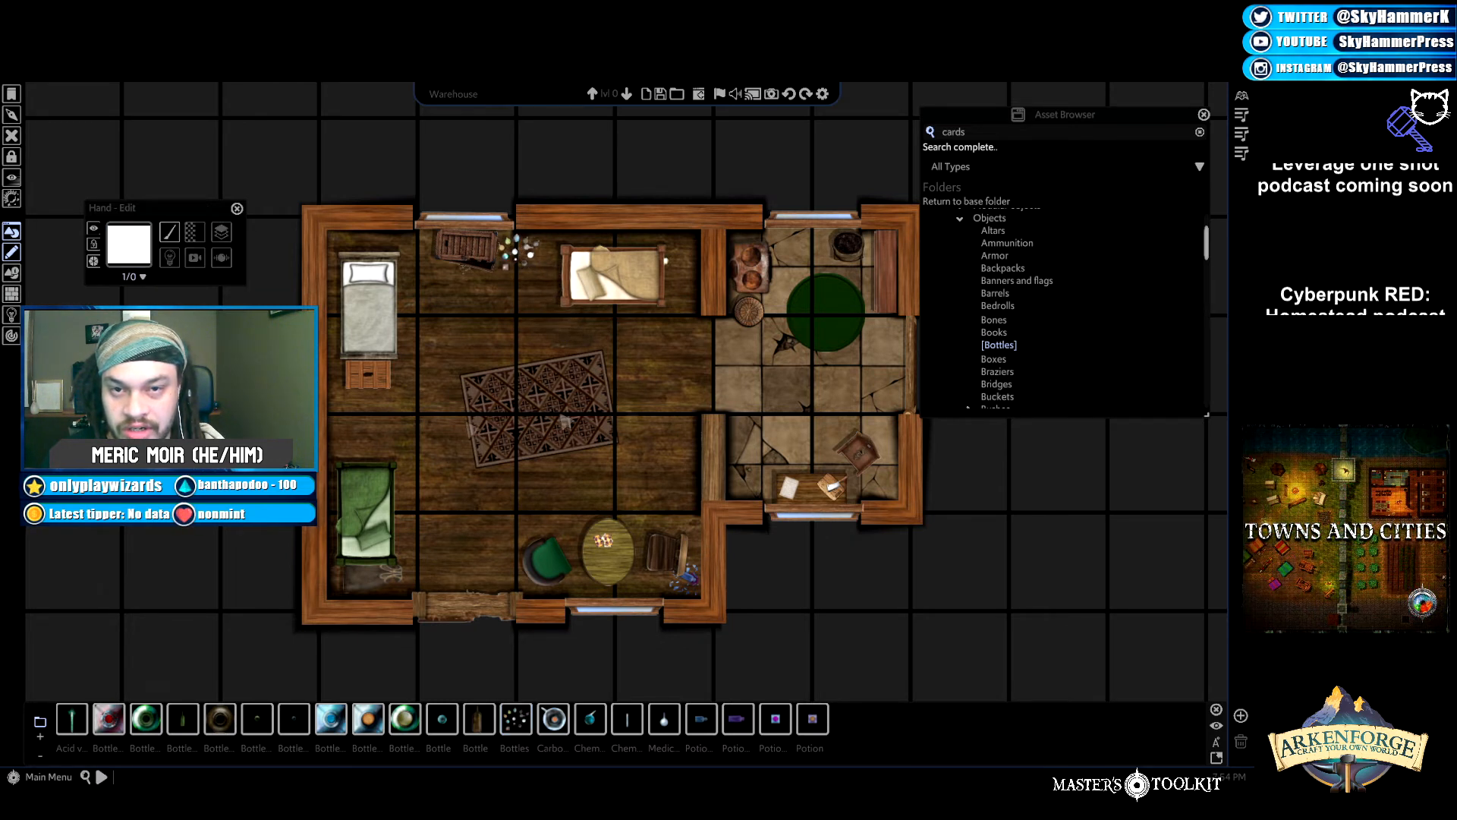
# Place a rolled bedroll from the Bedrolls folder upright between the upper bed and the partition wall.
pyautogui.click(1000, 307)
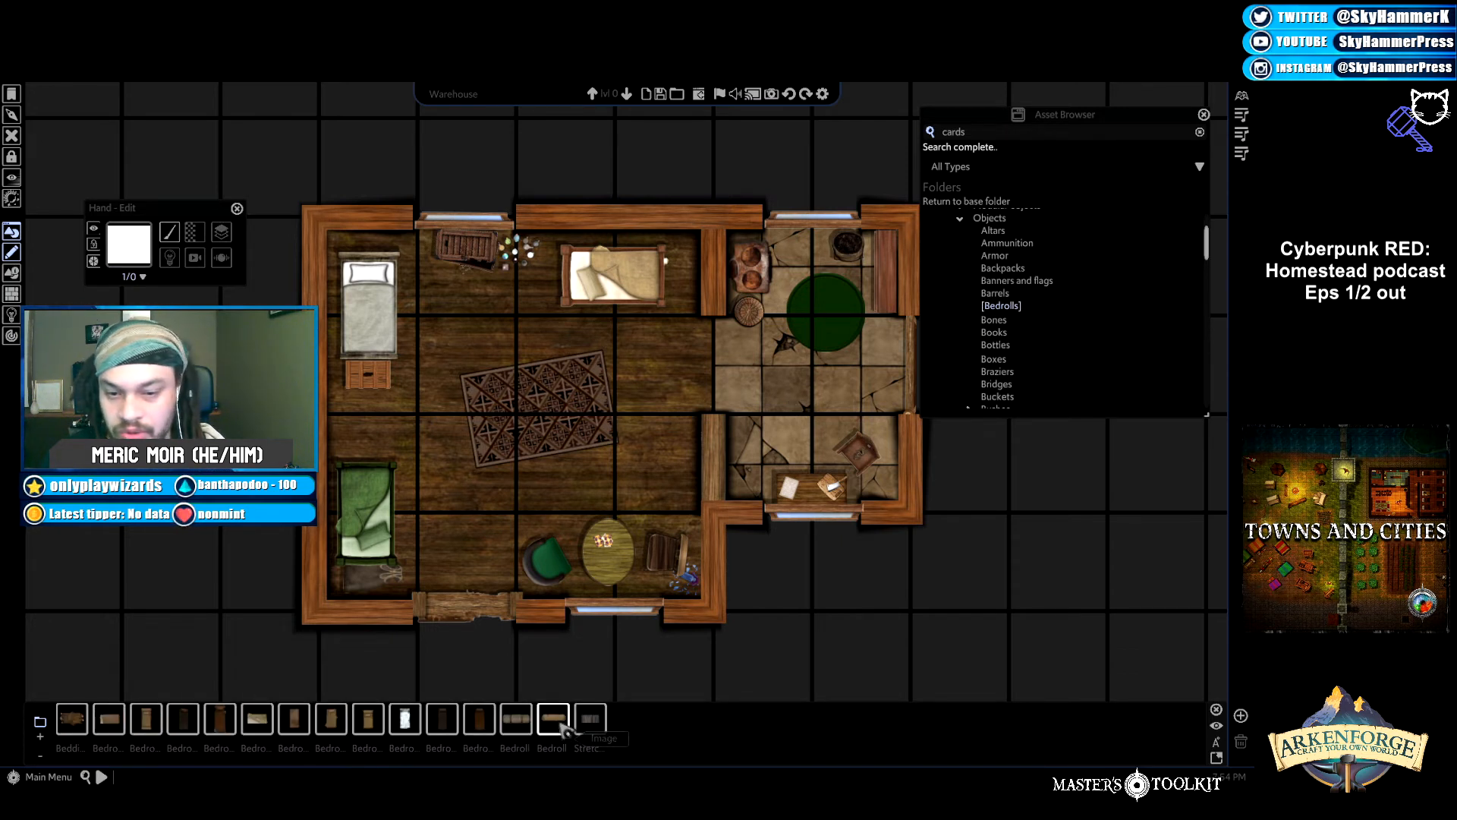
pyautogui.click(527, 723)
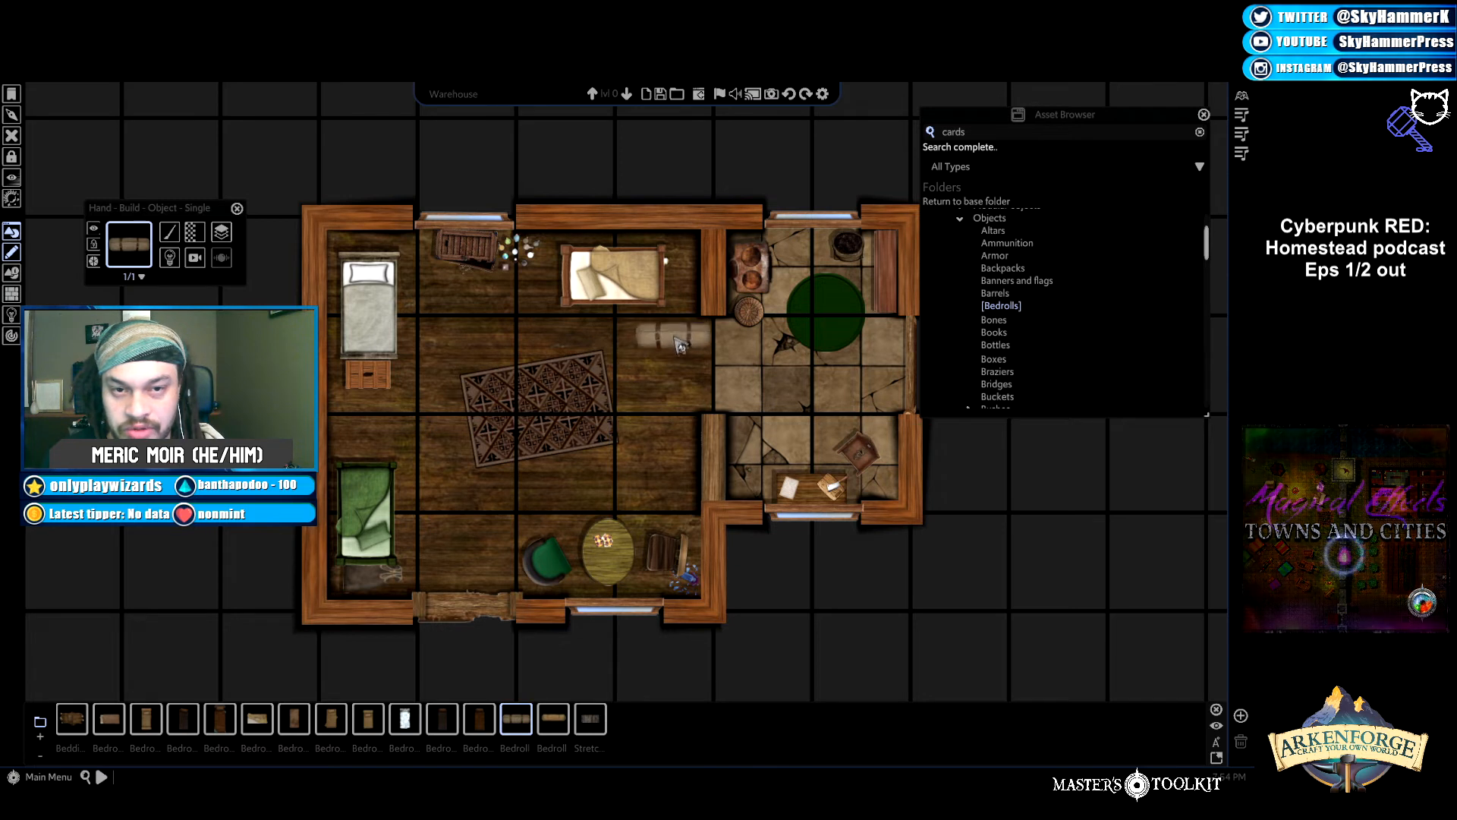
pyautogui.click(553, 719)
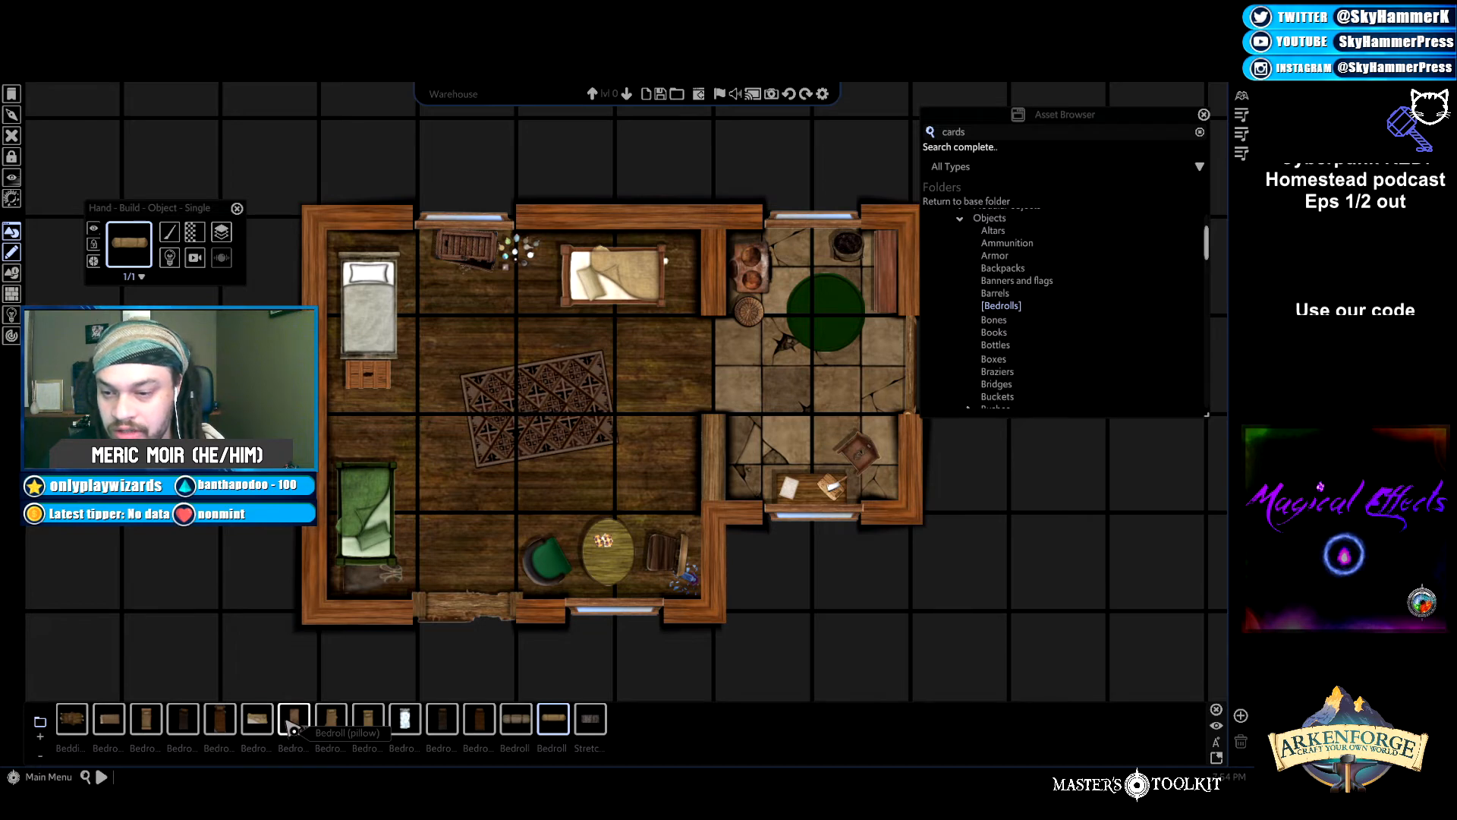
pyautogui.click(678, 321)
pyautogui.click(681, 327)
pyautogui.moveTo(679, 261)
pyautogui.mouseDown()
pyautogui.moveTo(644, 275)
pyautogui.moveTo(630, 326)
pyautogui.moveTo(685, 285)
pyautogui.mouseUp()
pyautogui.click(634, 413)
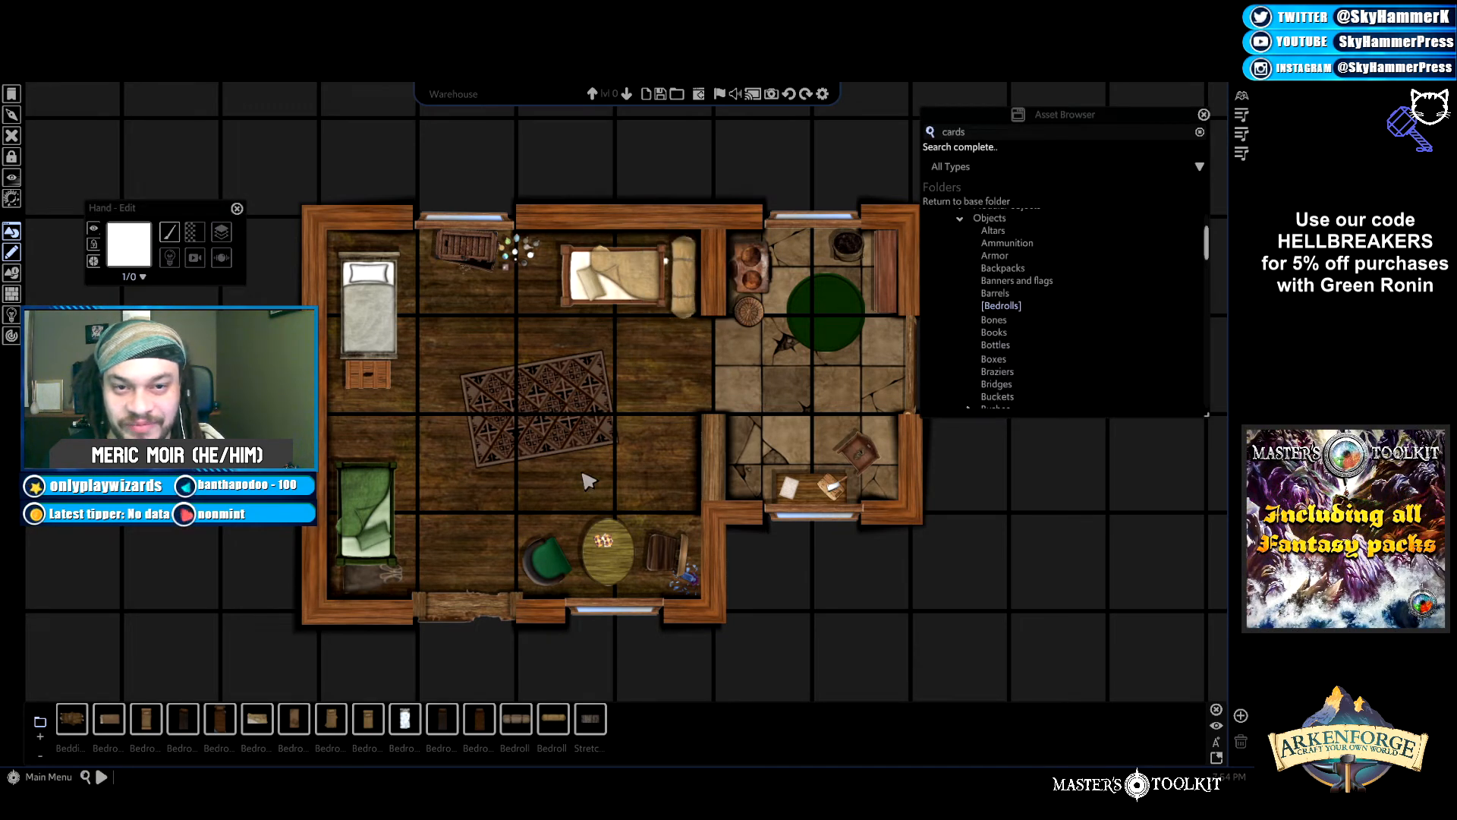
pyautogui.click(691, 323)
pyautogui.moveTo(639, 325); pyautogui.dragTo(695, 296)
# Shift the upper bed to expose the seashell, reposition the shell, and move the bed back beside the bedroll.
pyautogui.click(634, 296)
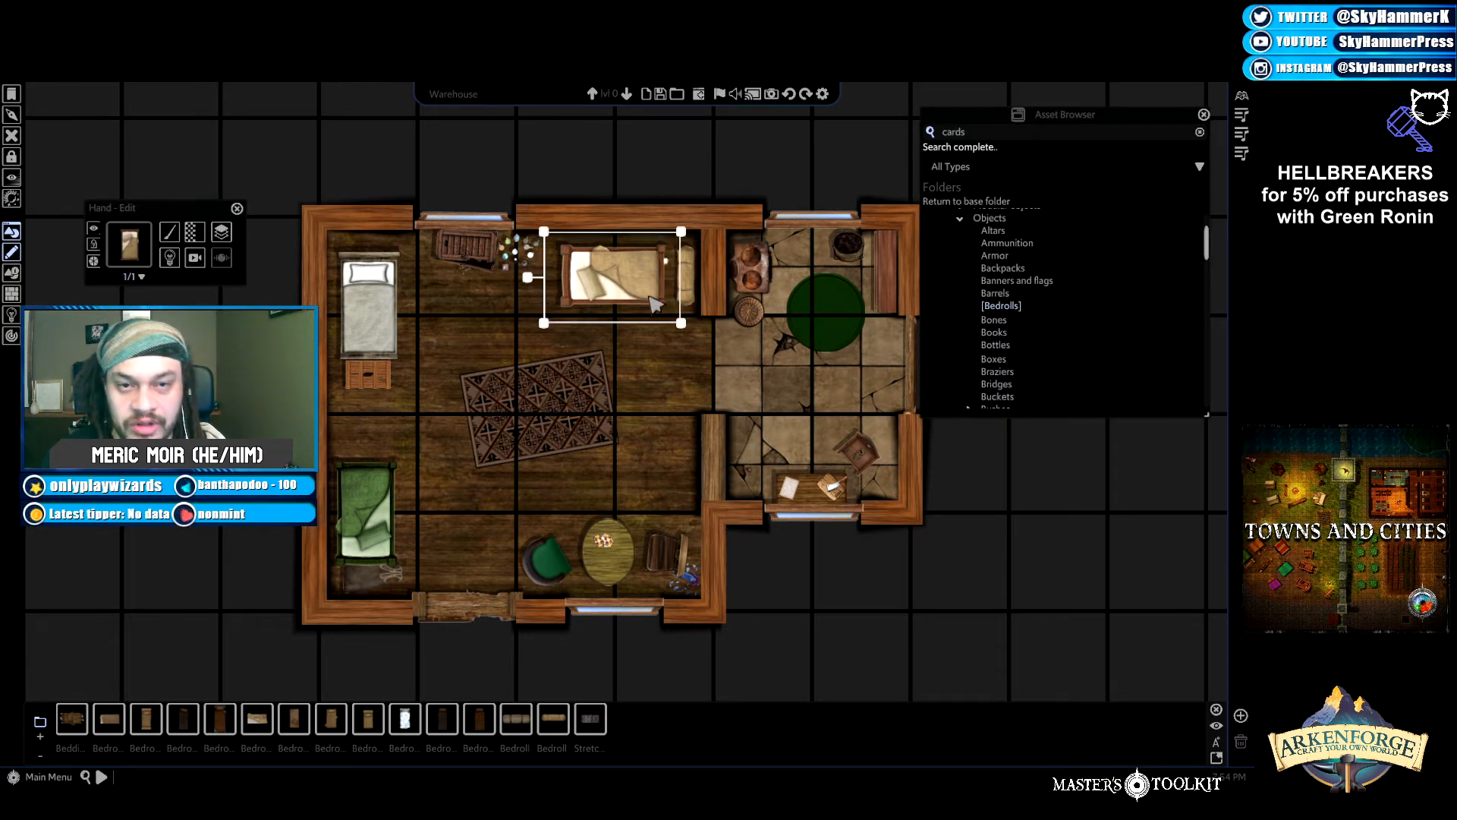
pyautogui.moveTo(628, 296); pyautogui.dragTo(600, 315)
pyautogui.click(670, 267)
pyautogui.scroll(5, 668, 372)
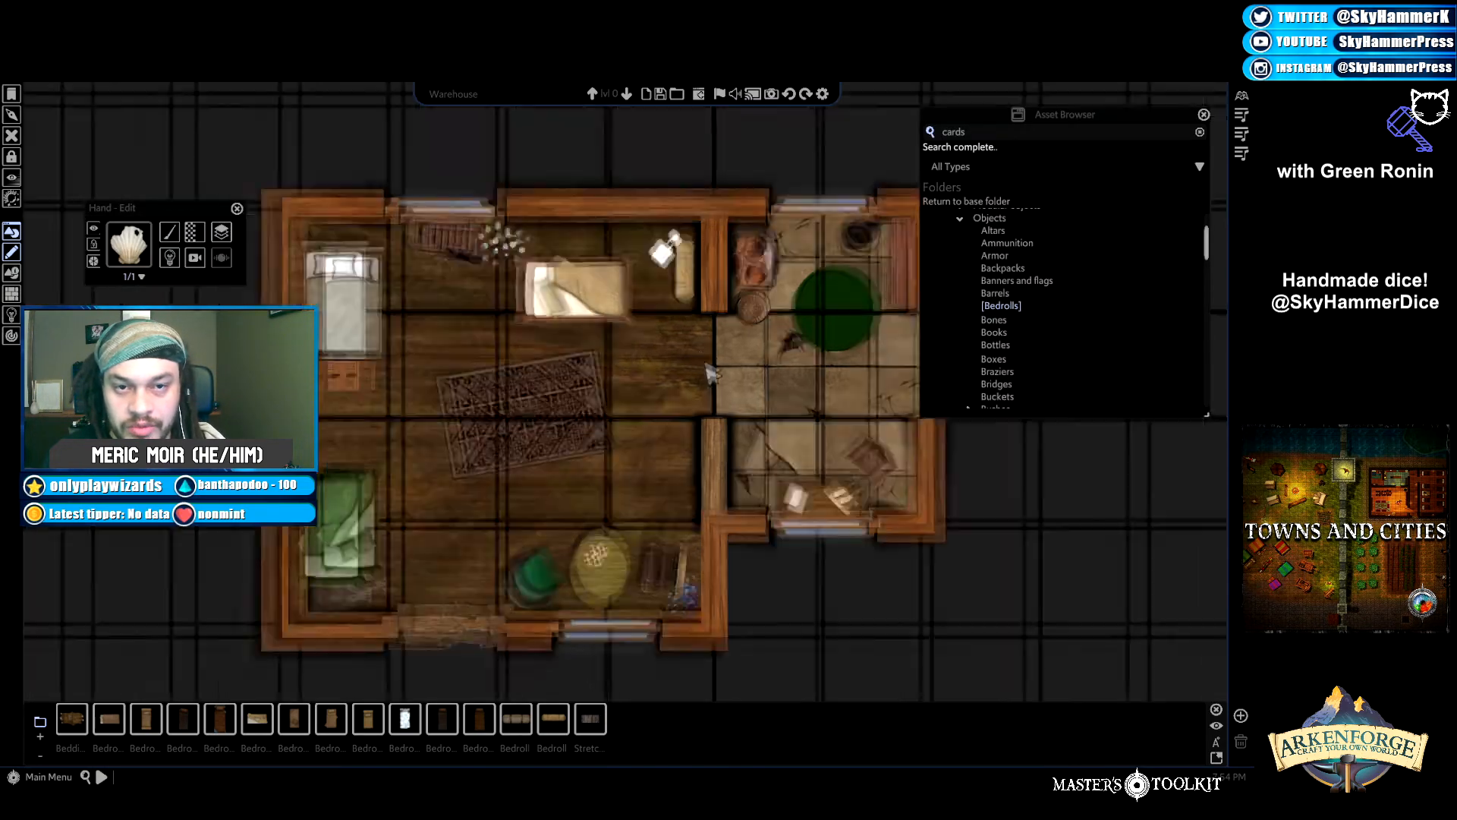
pyautogui.scroll(4, 654, 378)
pyautogui.press('w')
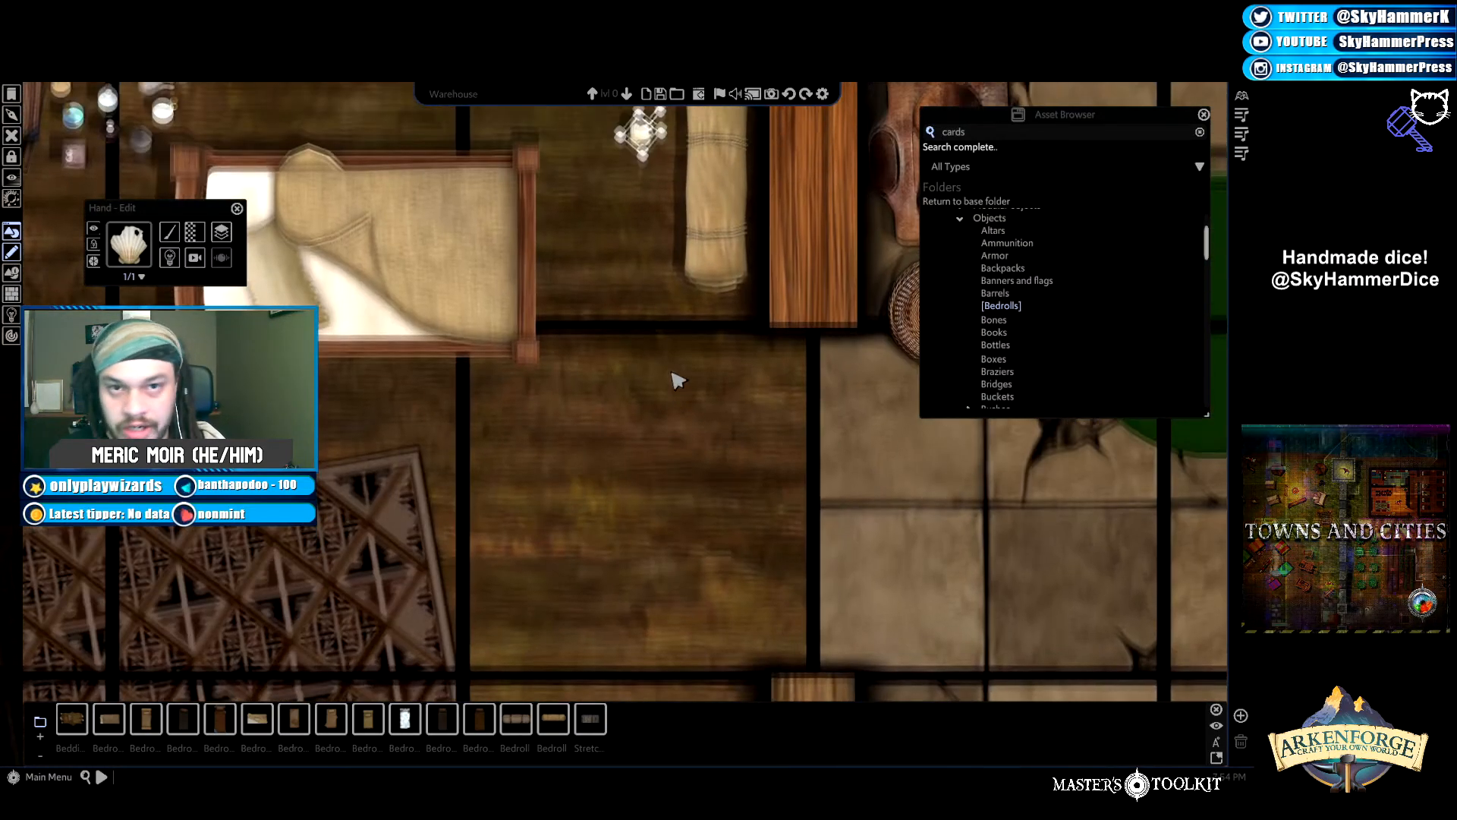
pyautogui.moveTo(644, 329); pyautogui.dragTo(658, 322)
pyautogui.click(403, 450)
pyautogui.moveTo(417, 457); pyautogui.dragTo(537, 388)
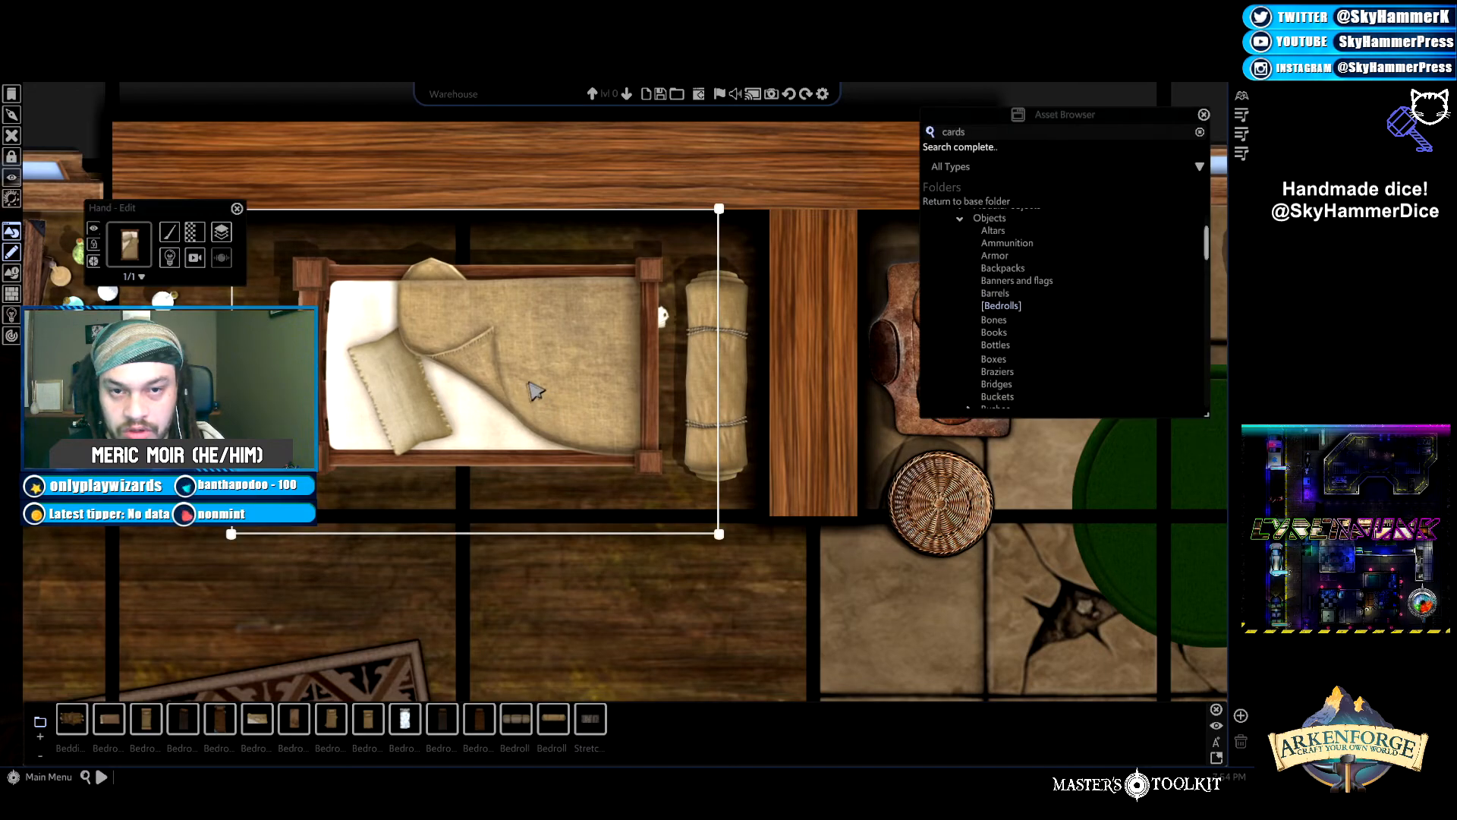
# Browse the object folders of the asset library and open the Instruments folder.
pyautogui.scroll(-4, 372, 459)
pyautogui.press('s')
pyautogui.press('a')
pyautogui.click(522, 477)
pyautogui.scroll(-2, 525, 479)
pyautogui.scroll(-3, 526, 479)
pyautogui.press('s')
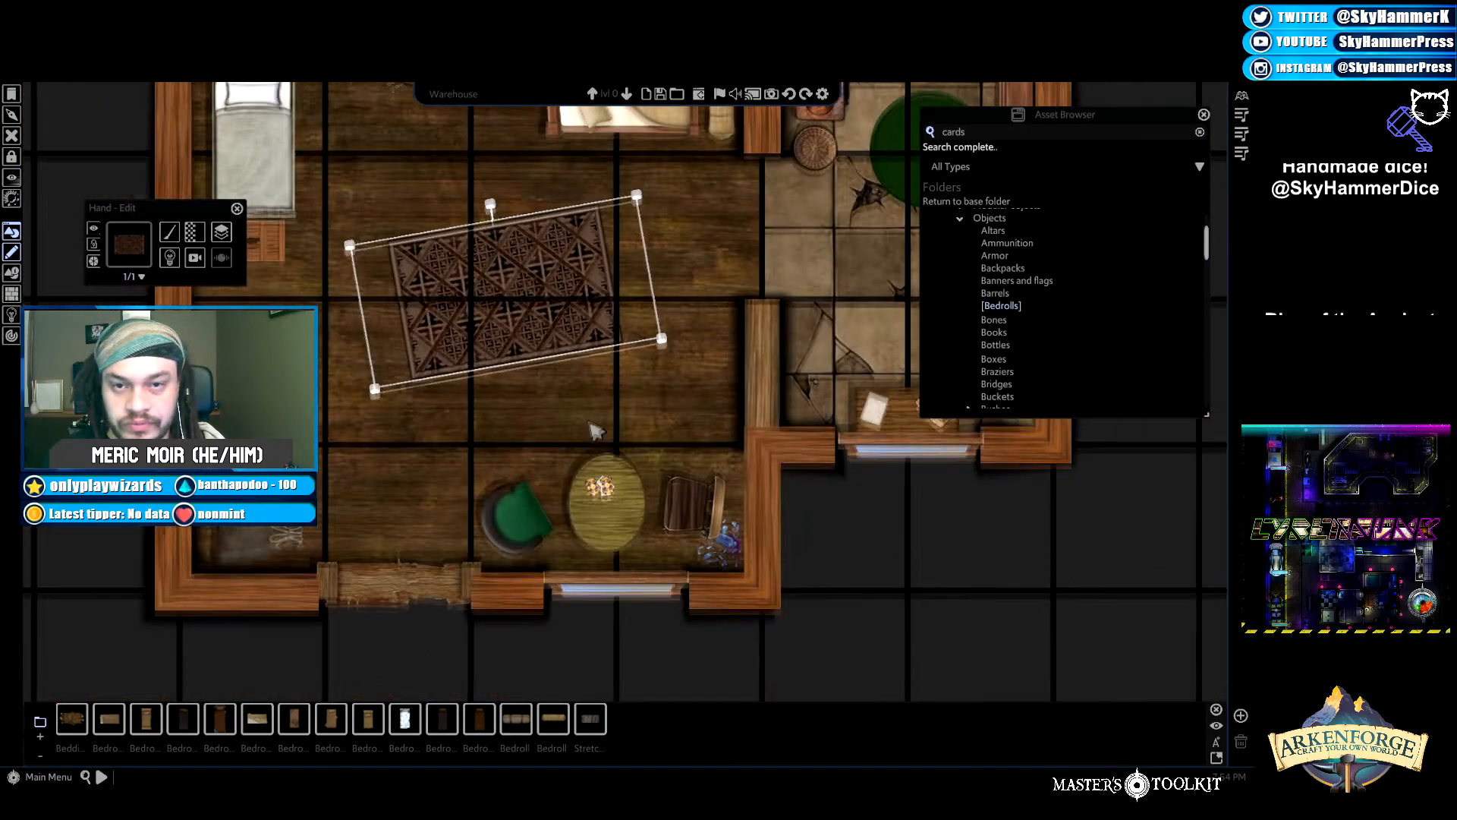
pyautogui.press('w')
pyautogui.scroll(-8, 1017, 304)
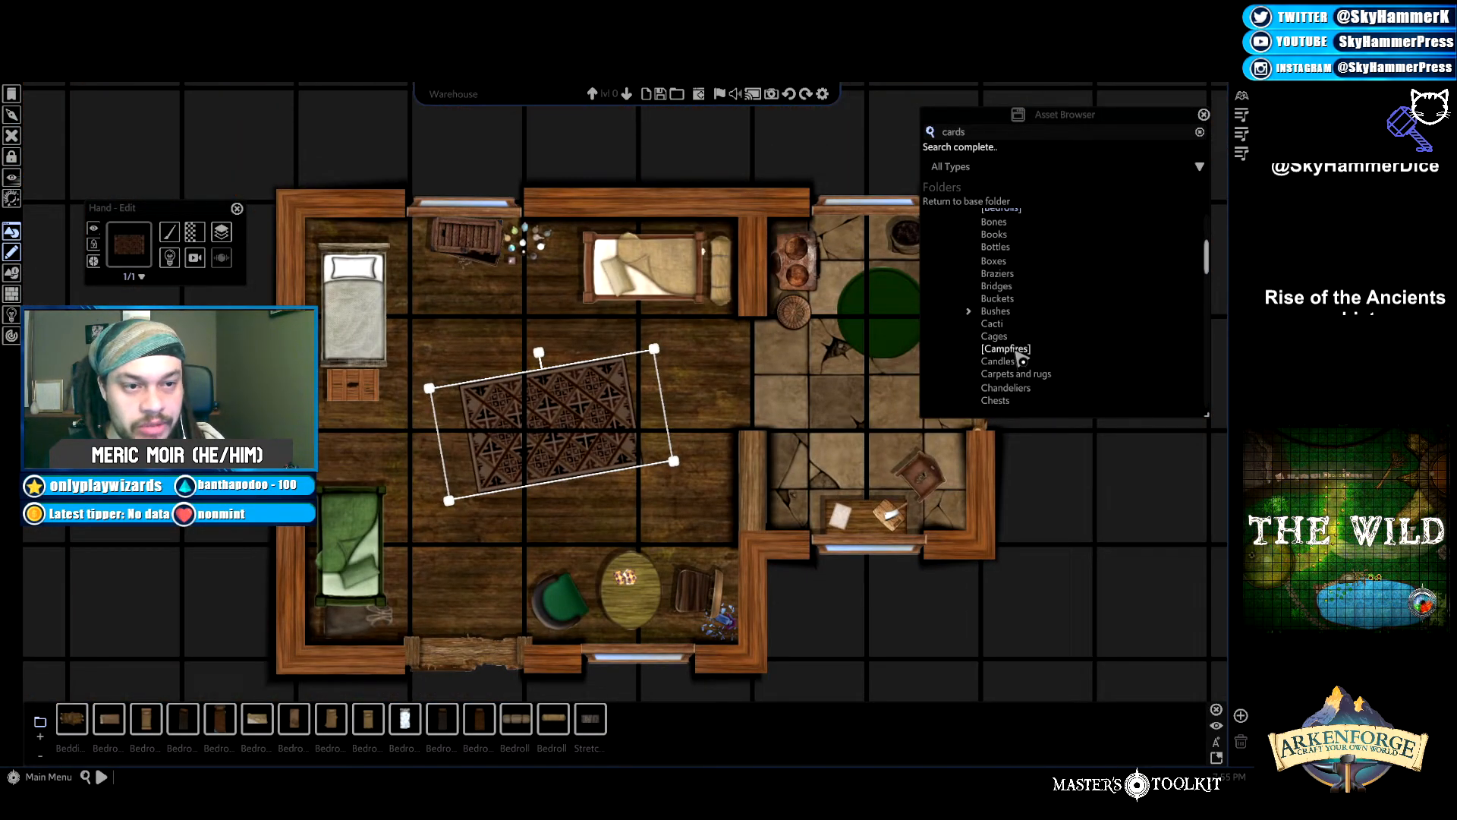
pyautogui.scroll(-6, 1021, 347)
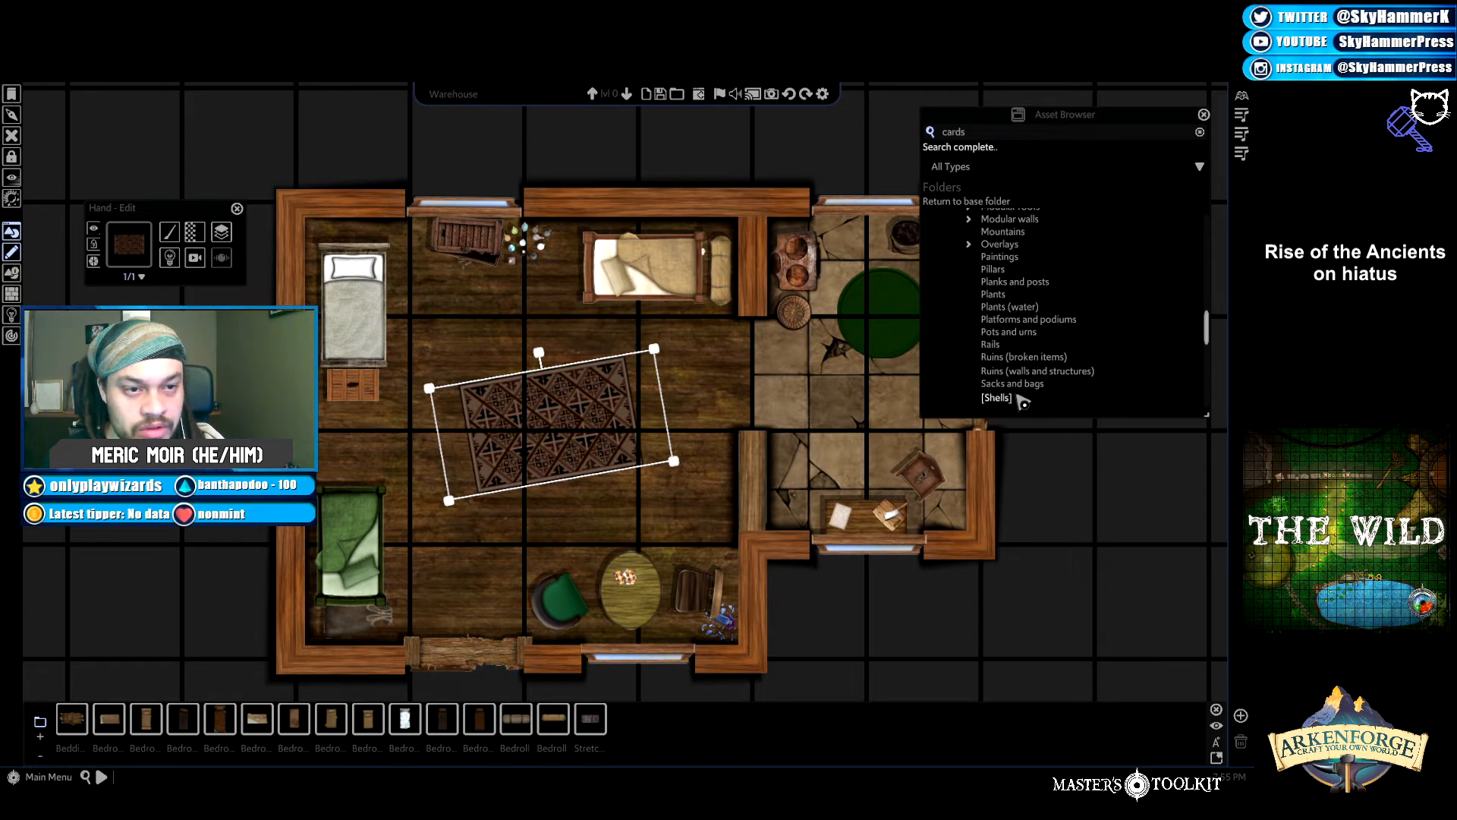
pyautogui.scroll(-1, 1025, 318)
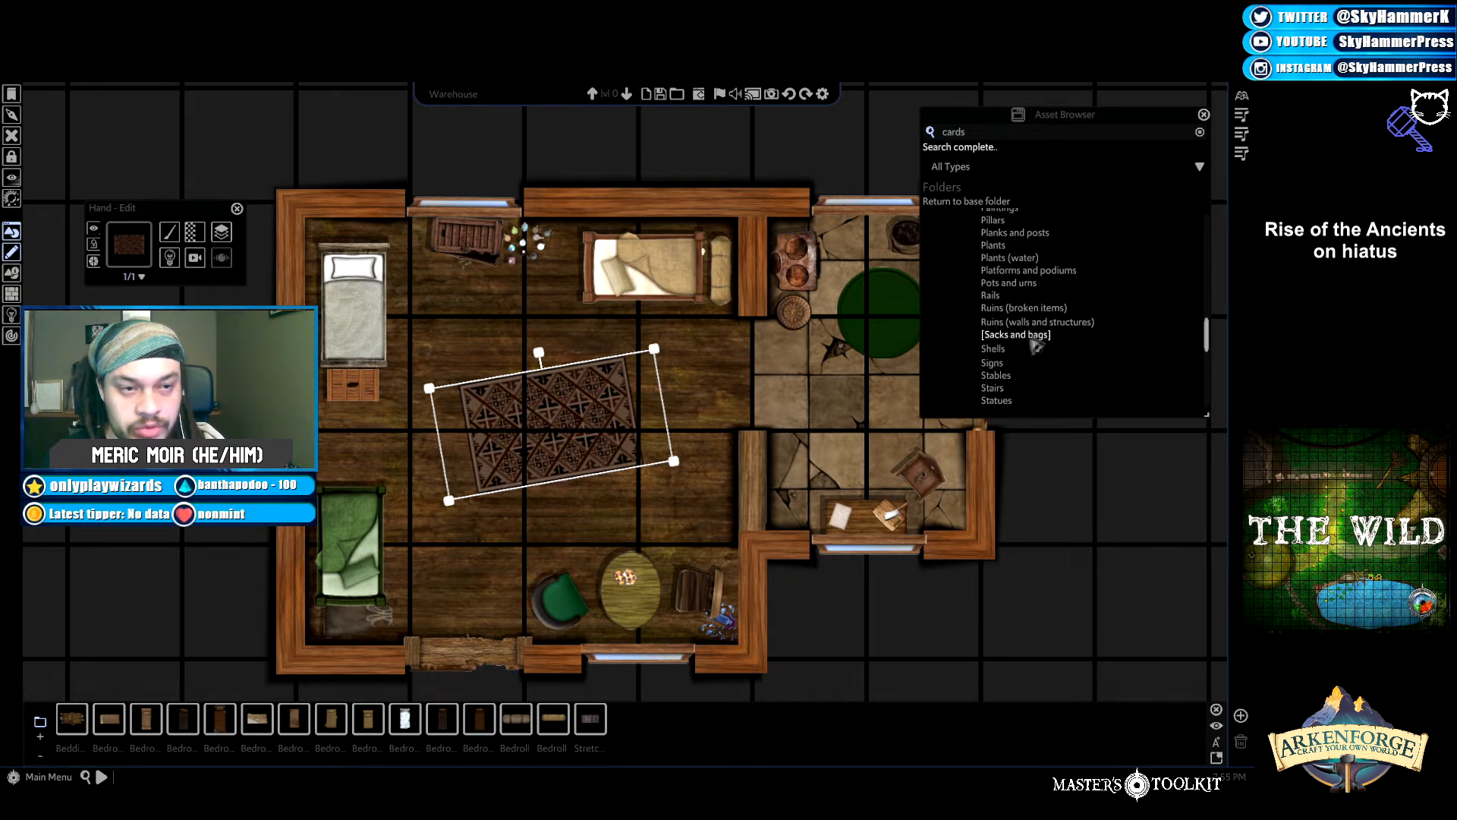
pyautogui.scroll(-1, 1036, 393)
pyautogui.scroll(2, 1036, 393)
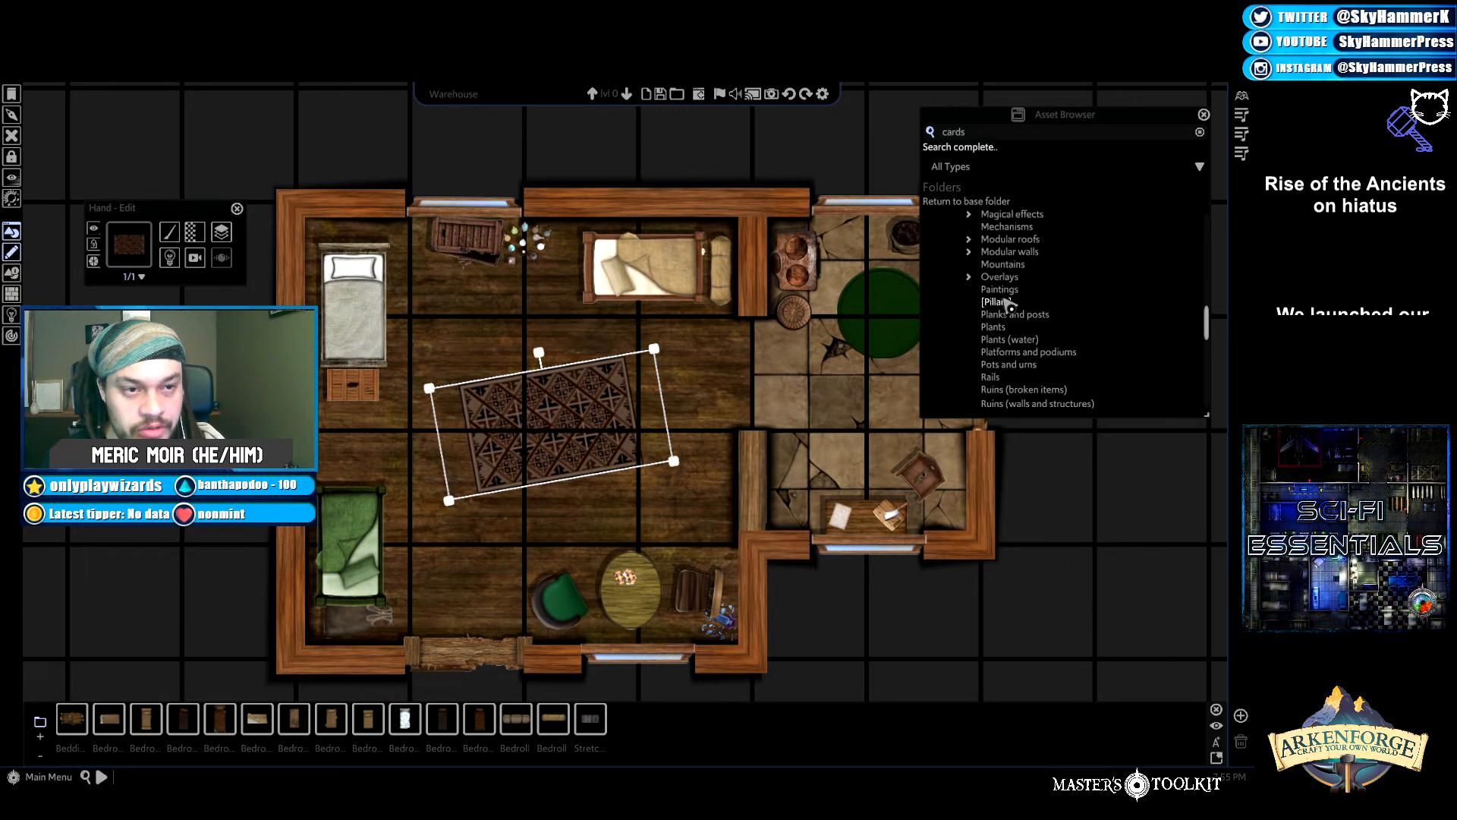
pyautogui.scroll(1, 1045, 339)
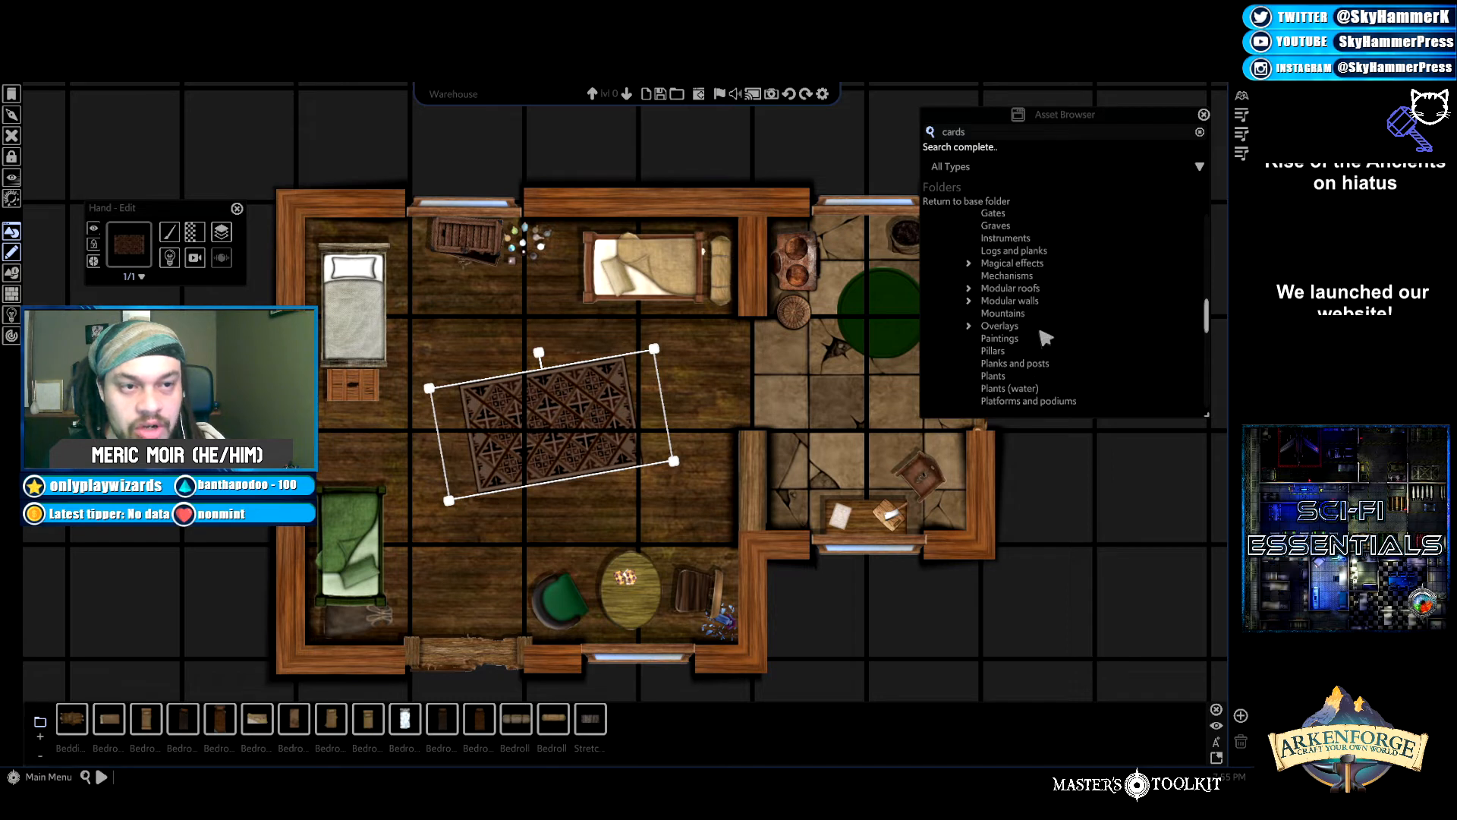
pyautogui.scroll(1, 1045, 340)
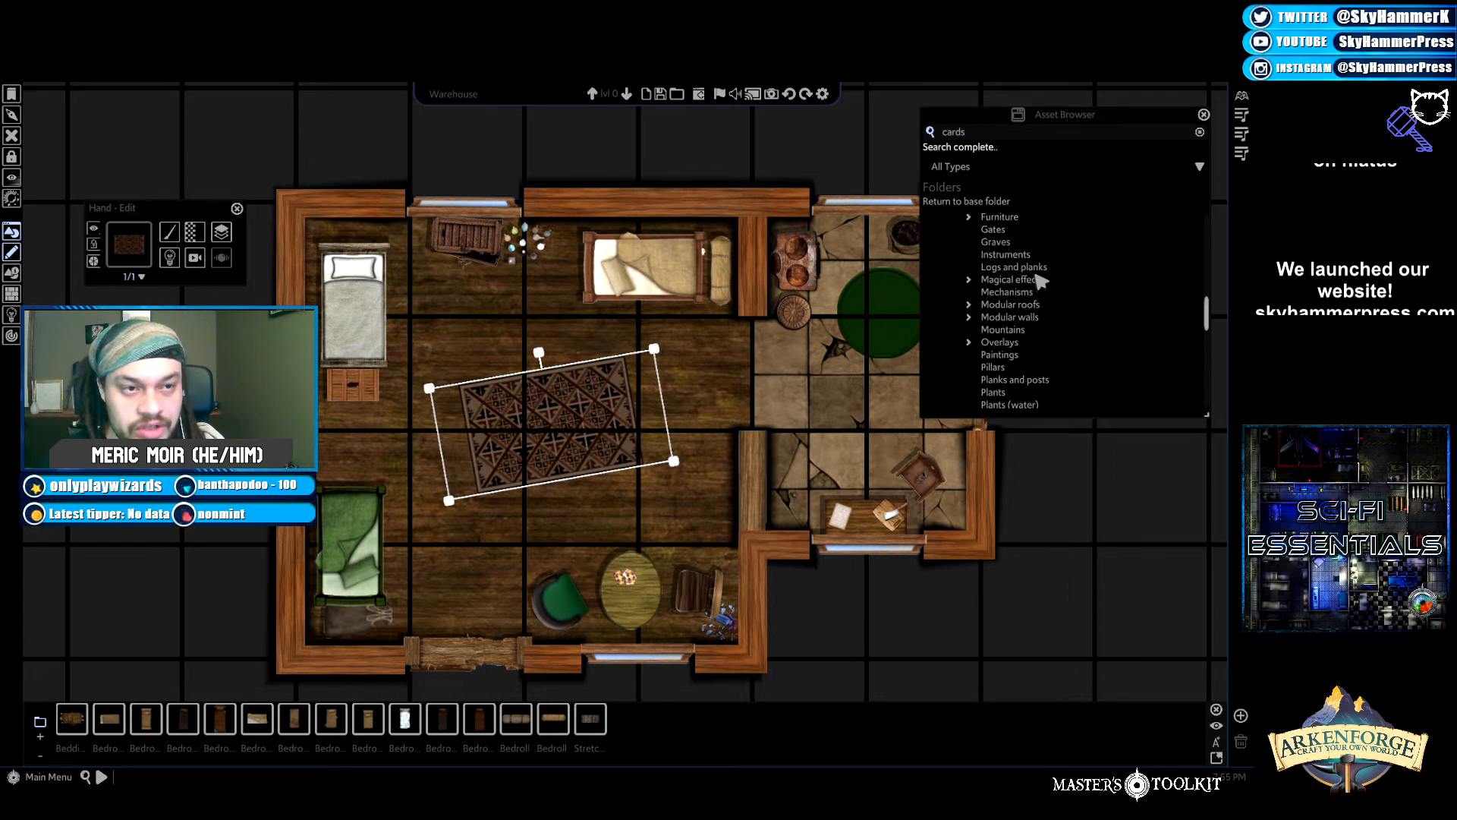
pyautogui.click(1010, 254)
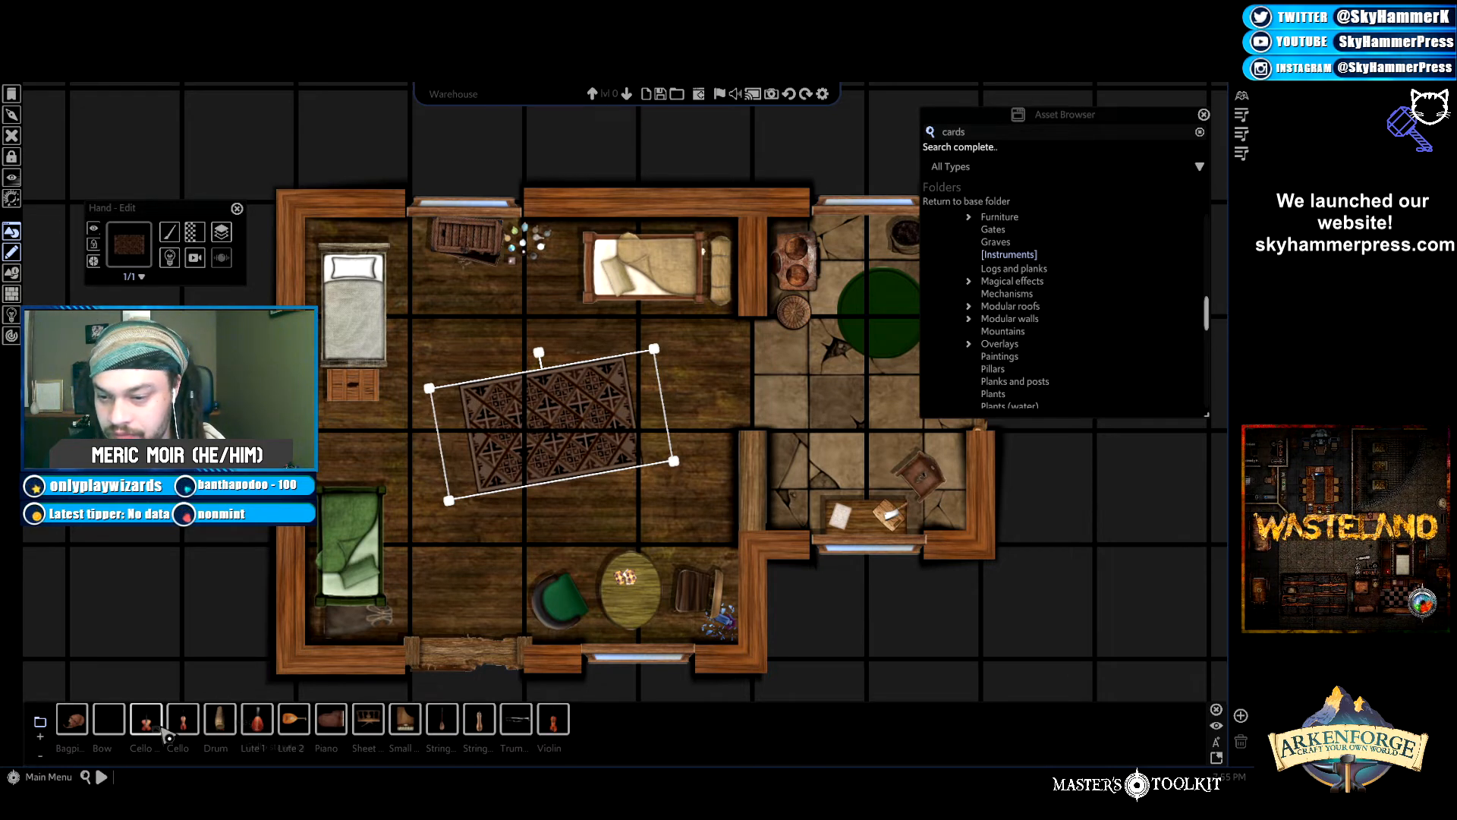
pyautogui.click(72, 719)
pyautogui.click(668, 264)
pyautogui.rightClick(708, 397)
pyautogui.click(671, 263)
pyautogui.press('Delete')
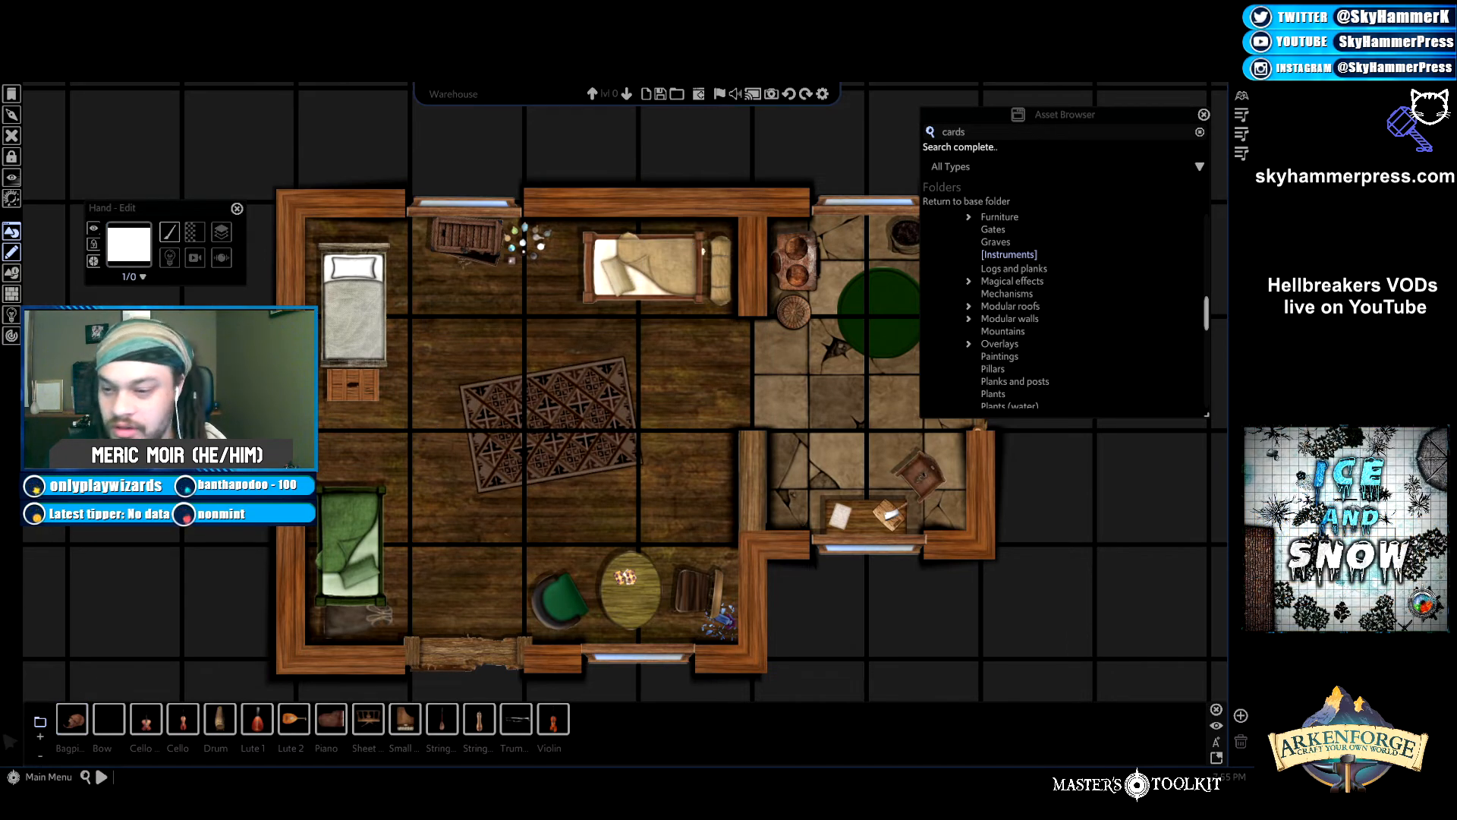
# Place the bagpipes on the blanket of the upper bed, near the rolled bedroll.
pyautogui.click(73, 718)
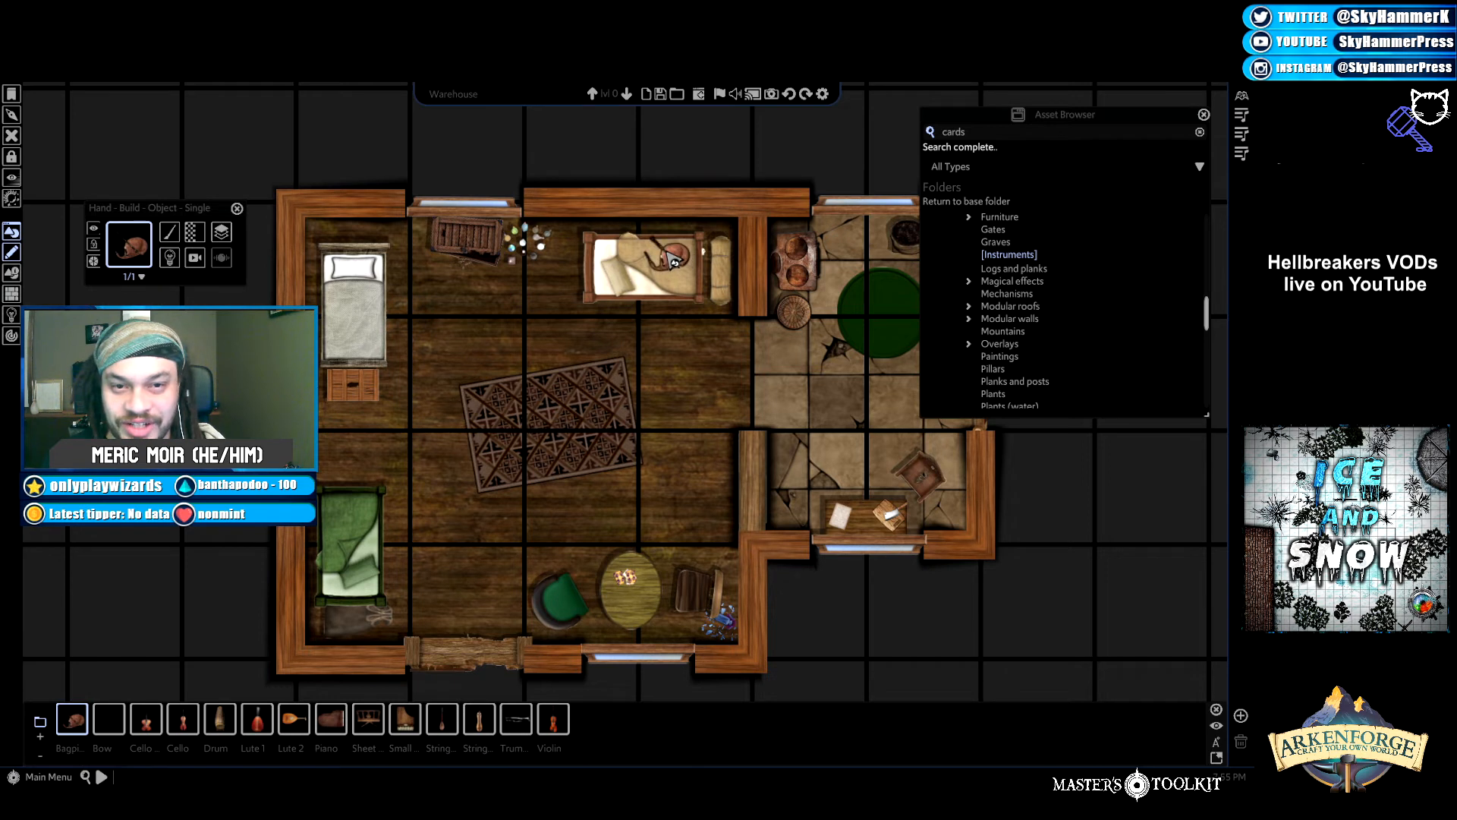
pyautogui.click(674, 262)
pyautogui.rightClick(679, 456)
# Look through the Furniture subfolders of the asset library for further props.
pyautogui.scroll(3, 994, 345)
pyautogui.scroll(1, 1050, 304)
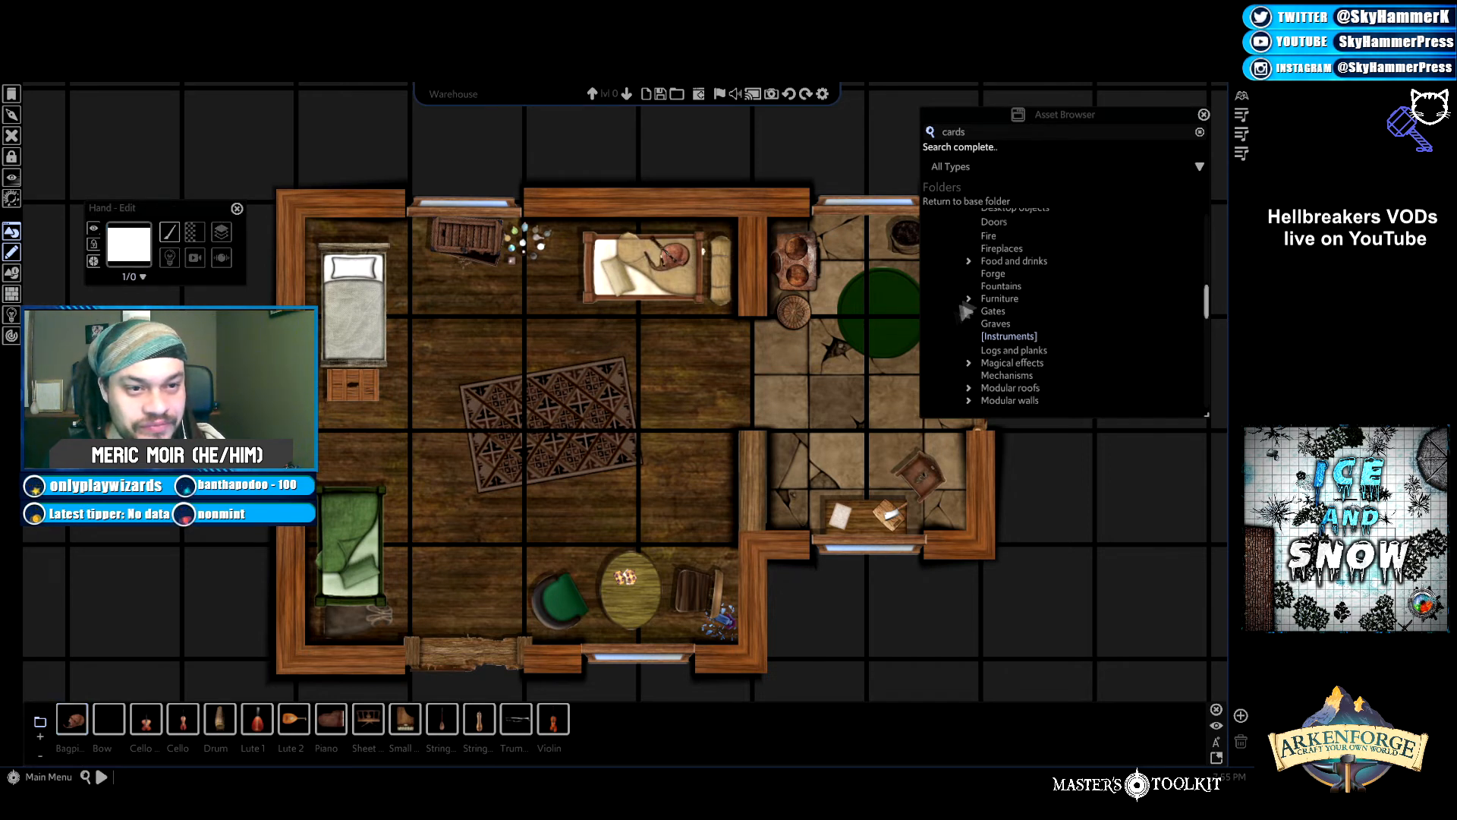
pyautogui.click(970, 299)
pyautogui.scroll(-3, 1093, 308)
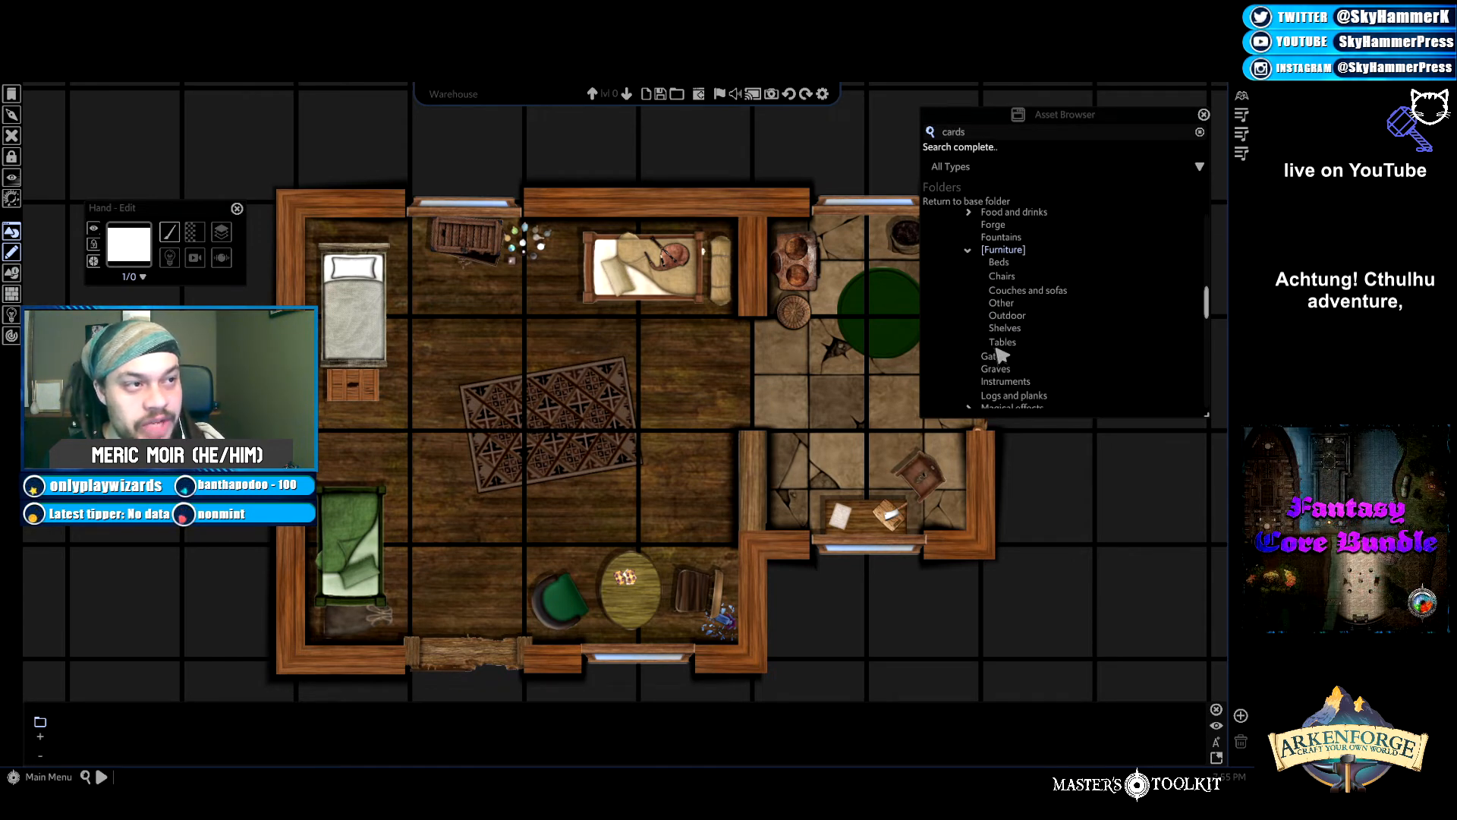
pyautogui.click(1025, 289)
pyautogui.click(972, 254)
pyautogui.scroll(2, 941, 348)
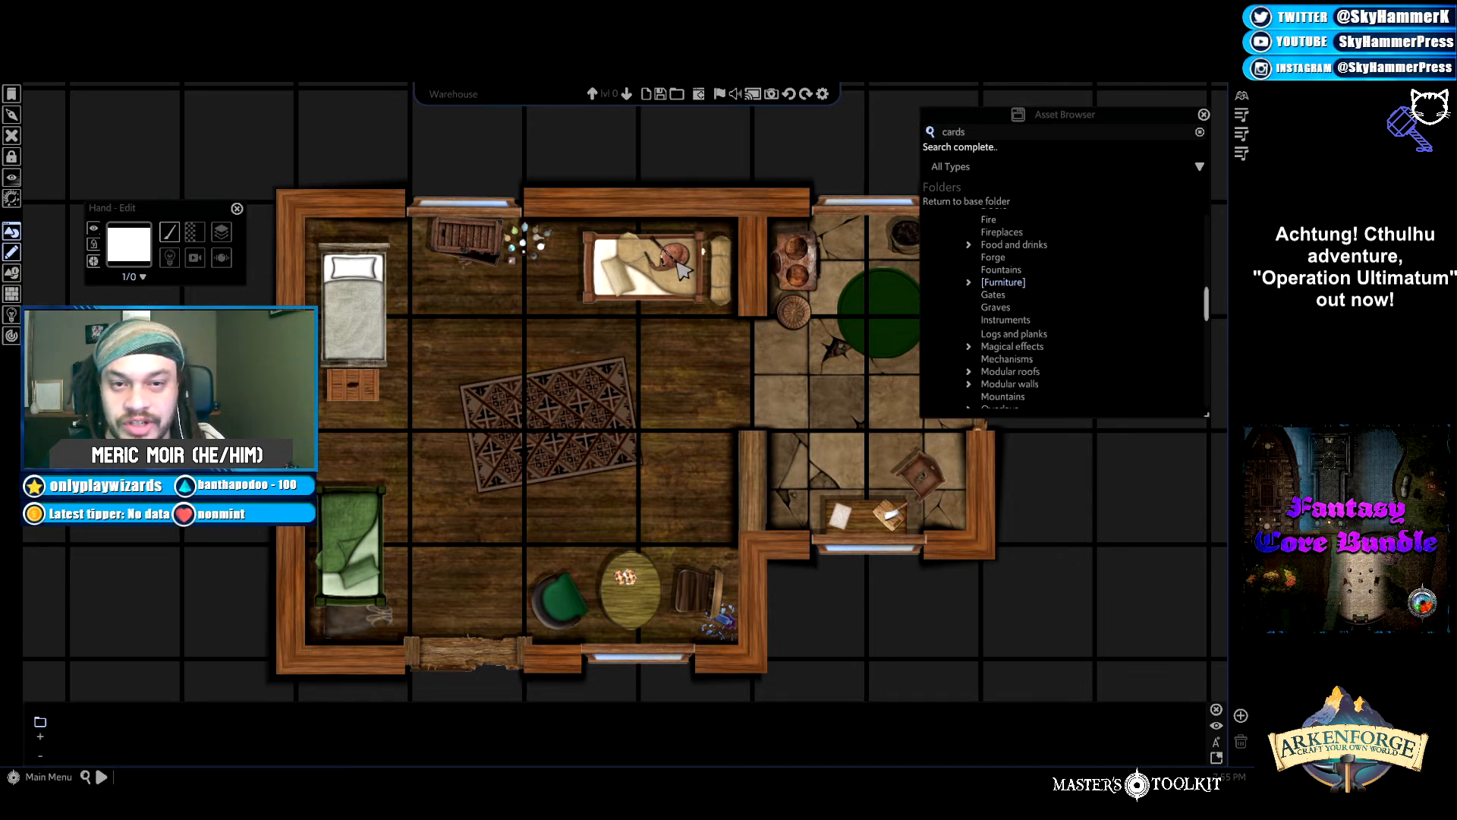
# Open the Books folder among the object assets.
pyautogui.scroll(3, 1036, 360)
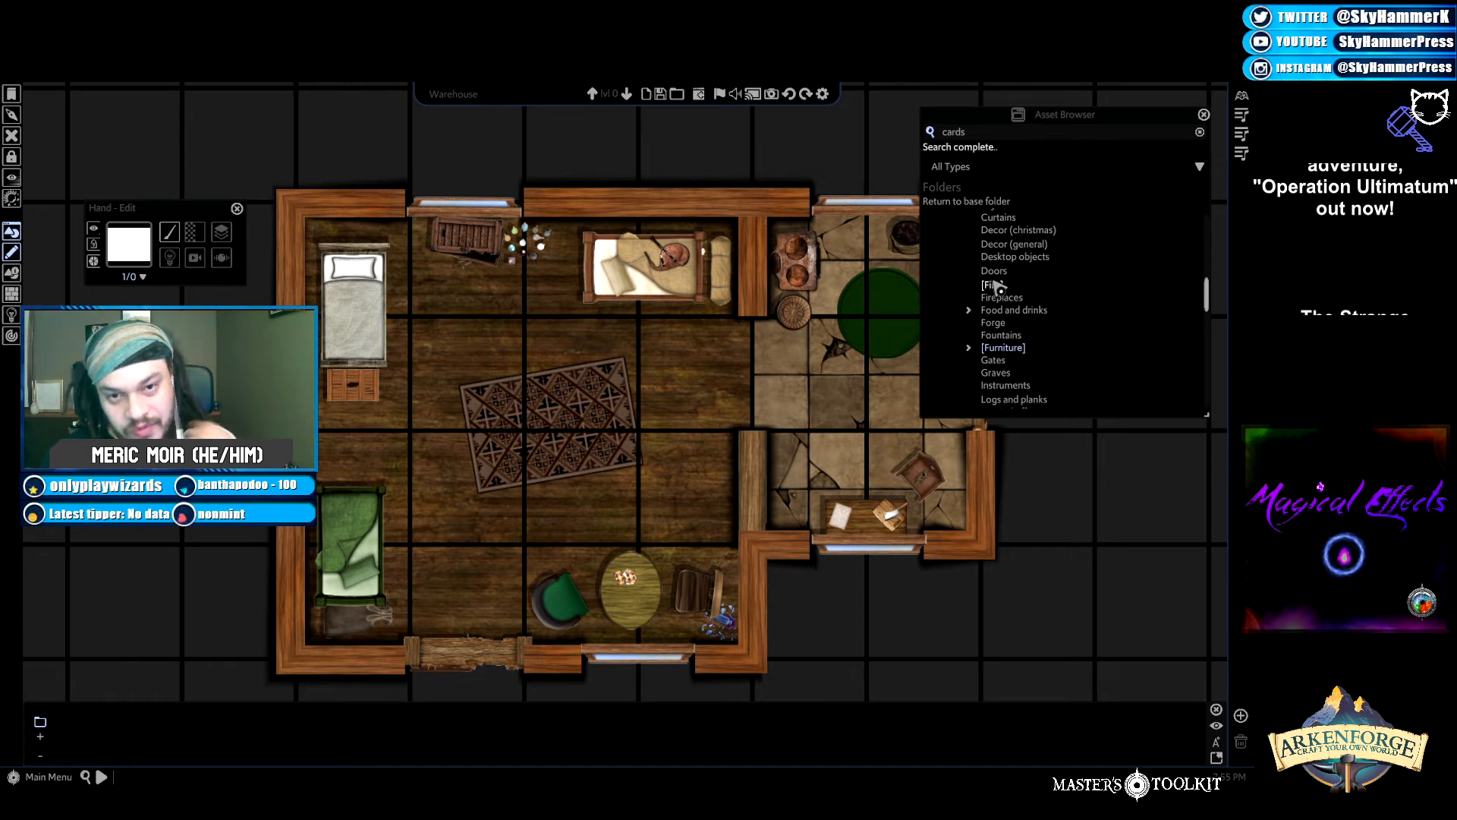
pyautogui.scroll(10, 1010, 275)
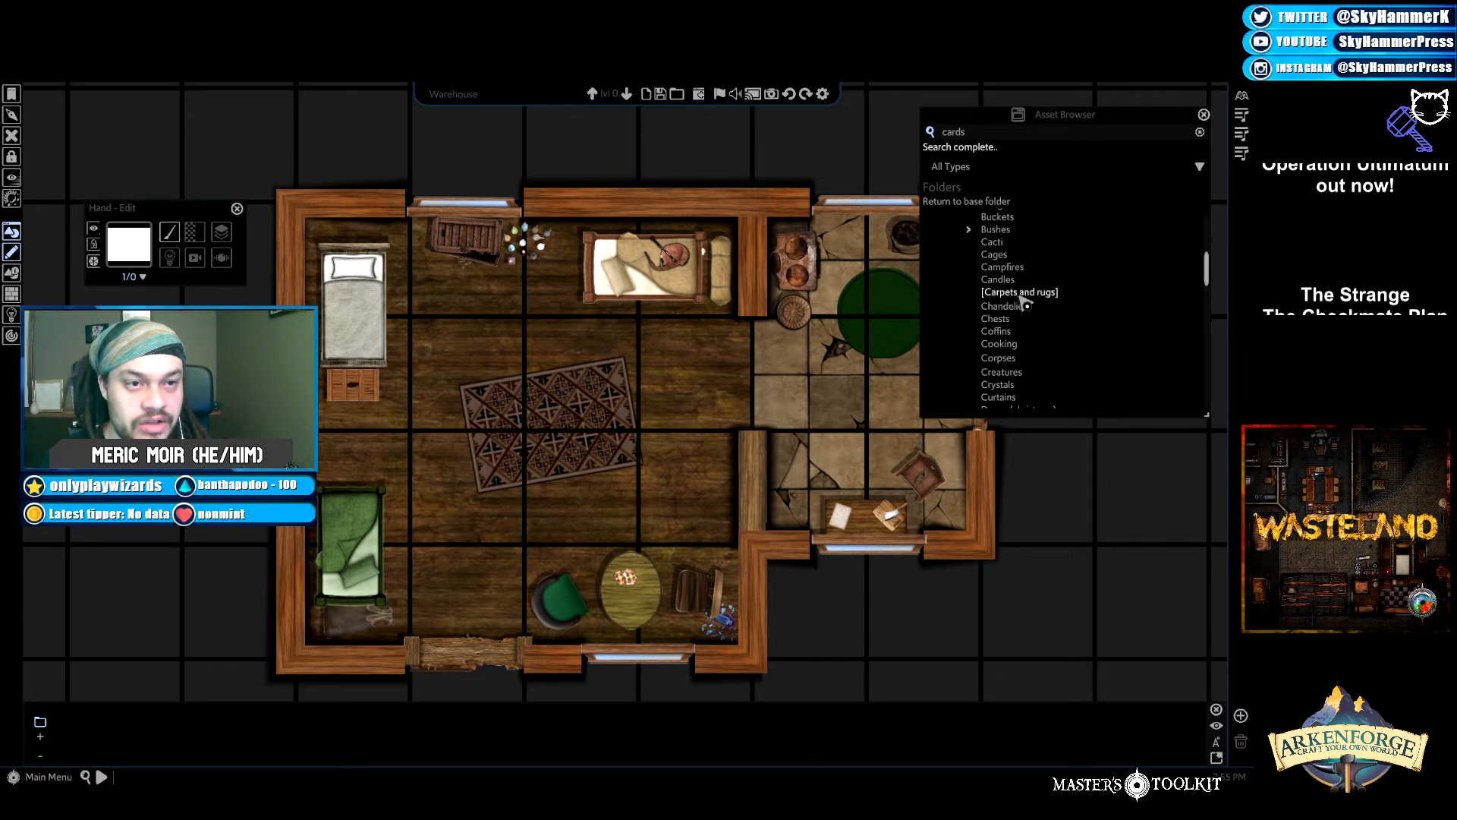
pyautogui.scroll(2, 1021, 264)
pyautogui.click(997, 250)
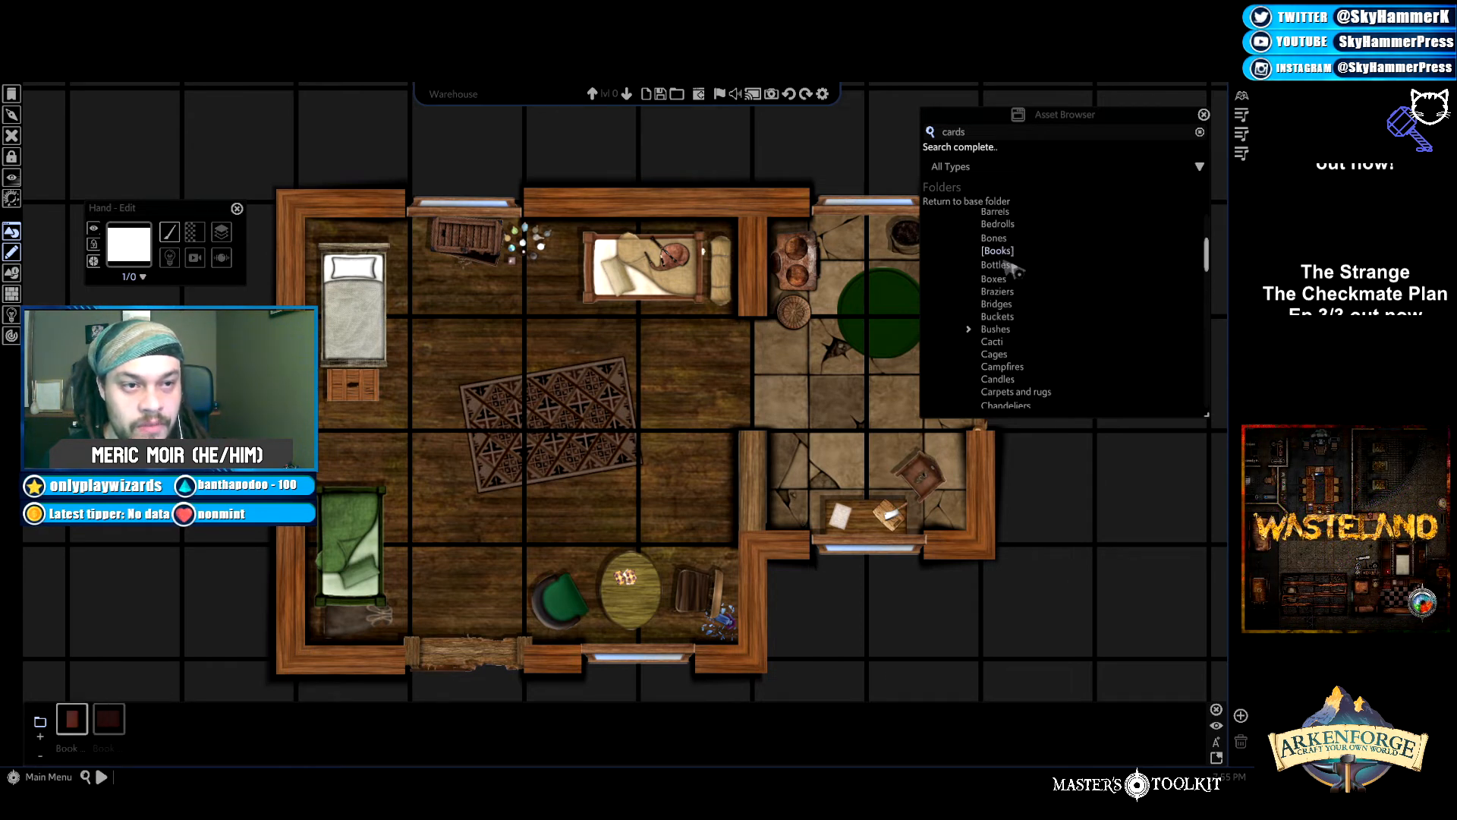
# Place a small open book with blank pages on the grey bed, tilt it and shift it towards the wall.
pyautogui.click(293, 720)
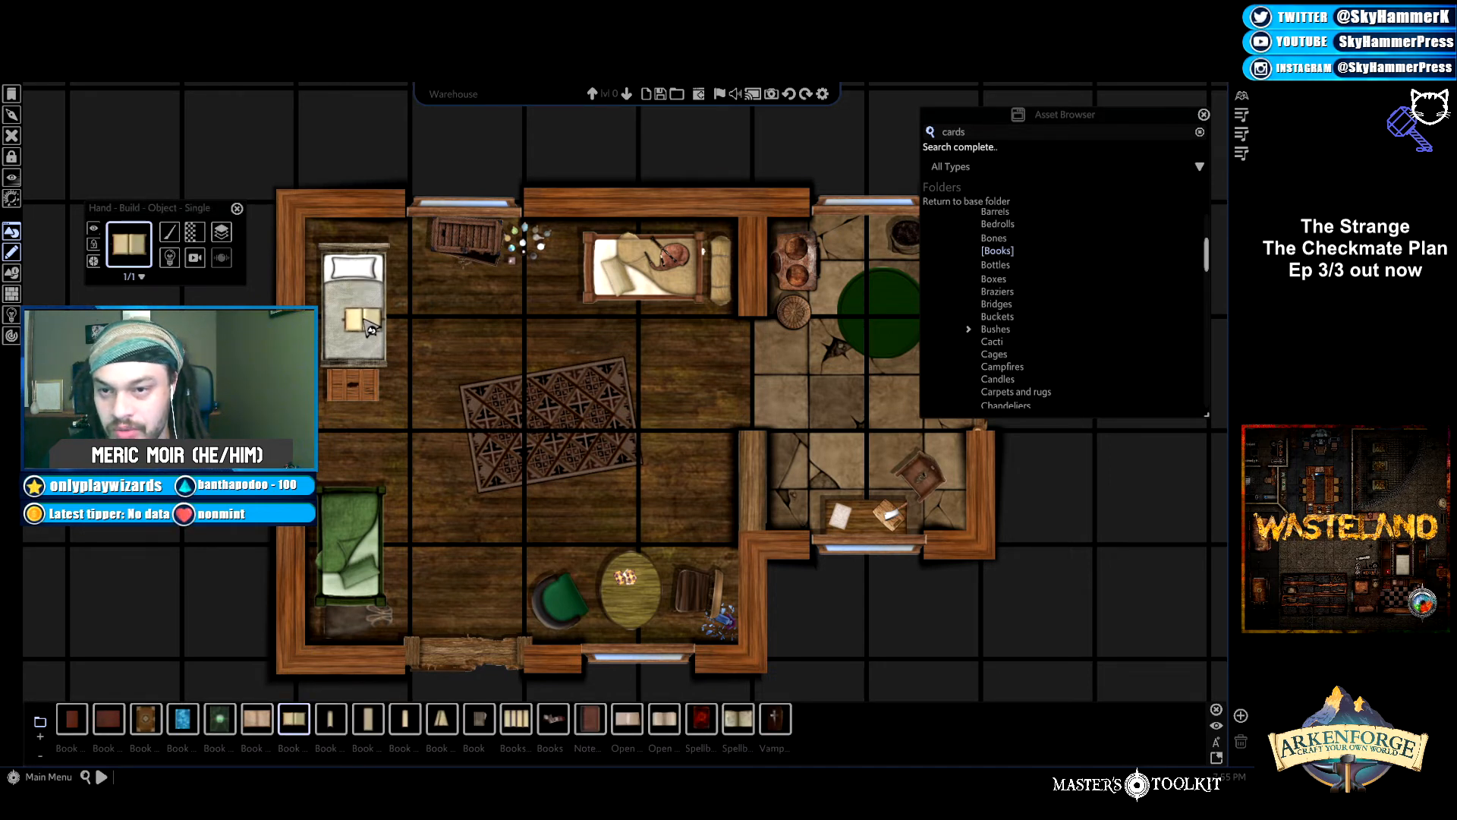
pyautogui.click(368, 325)
pyautogui.scroll(-3, 360, 319)
pyautogui.moveTo(387, 303); pyautogui.dragTo(397, 343)
pyautogui.scroll(-3, 360, 347)
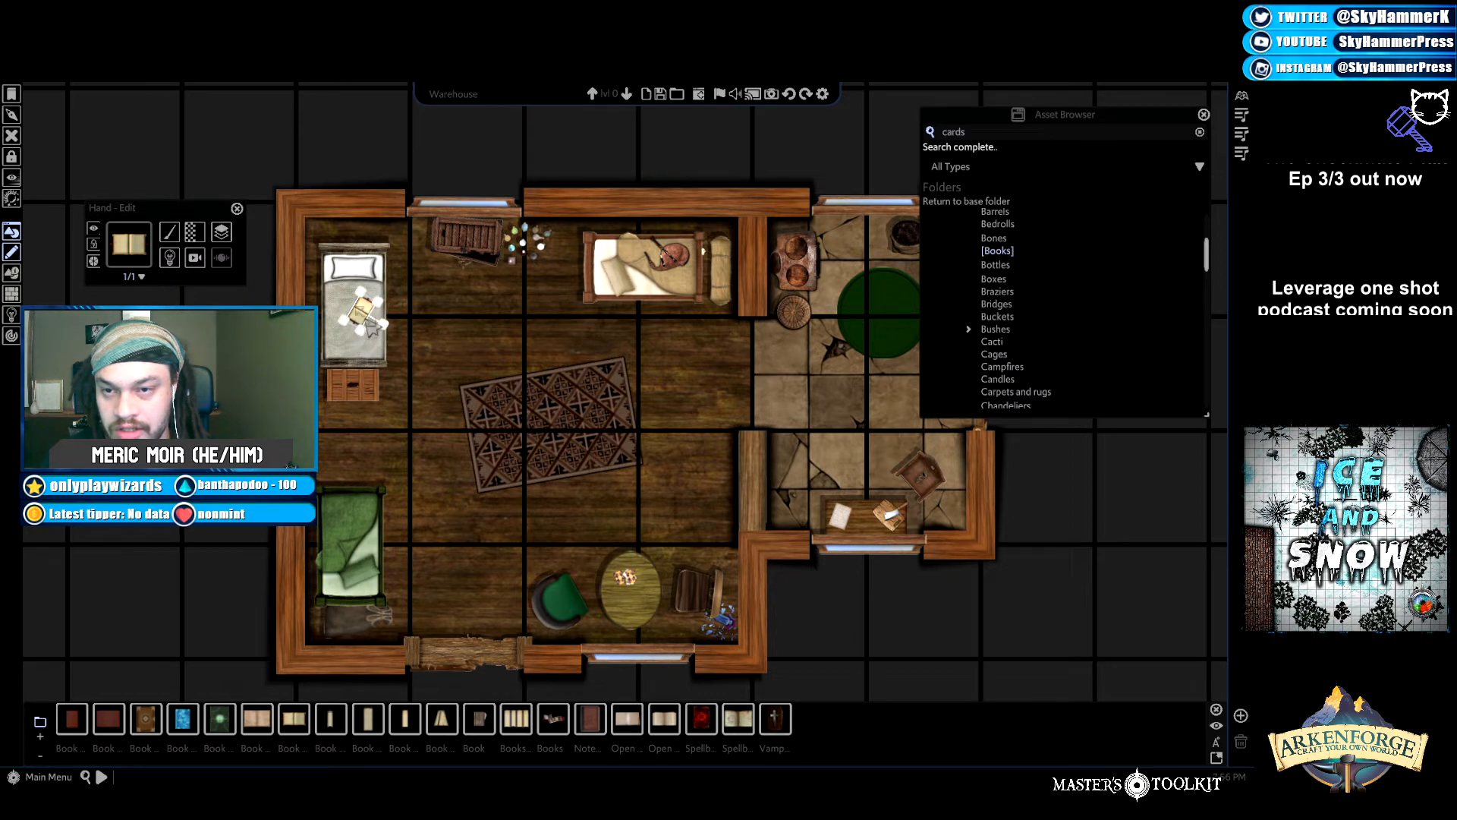
pyautogui.moveTo(361, 323); pyautogui.dragTo(345, 324)
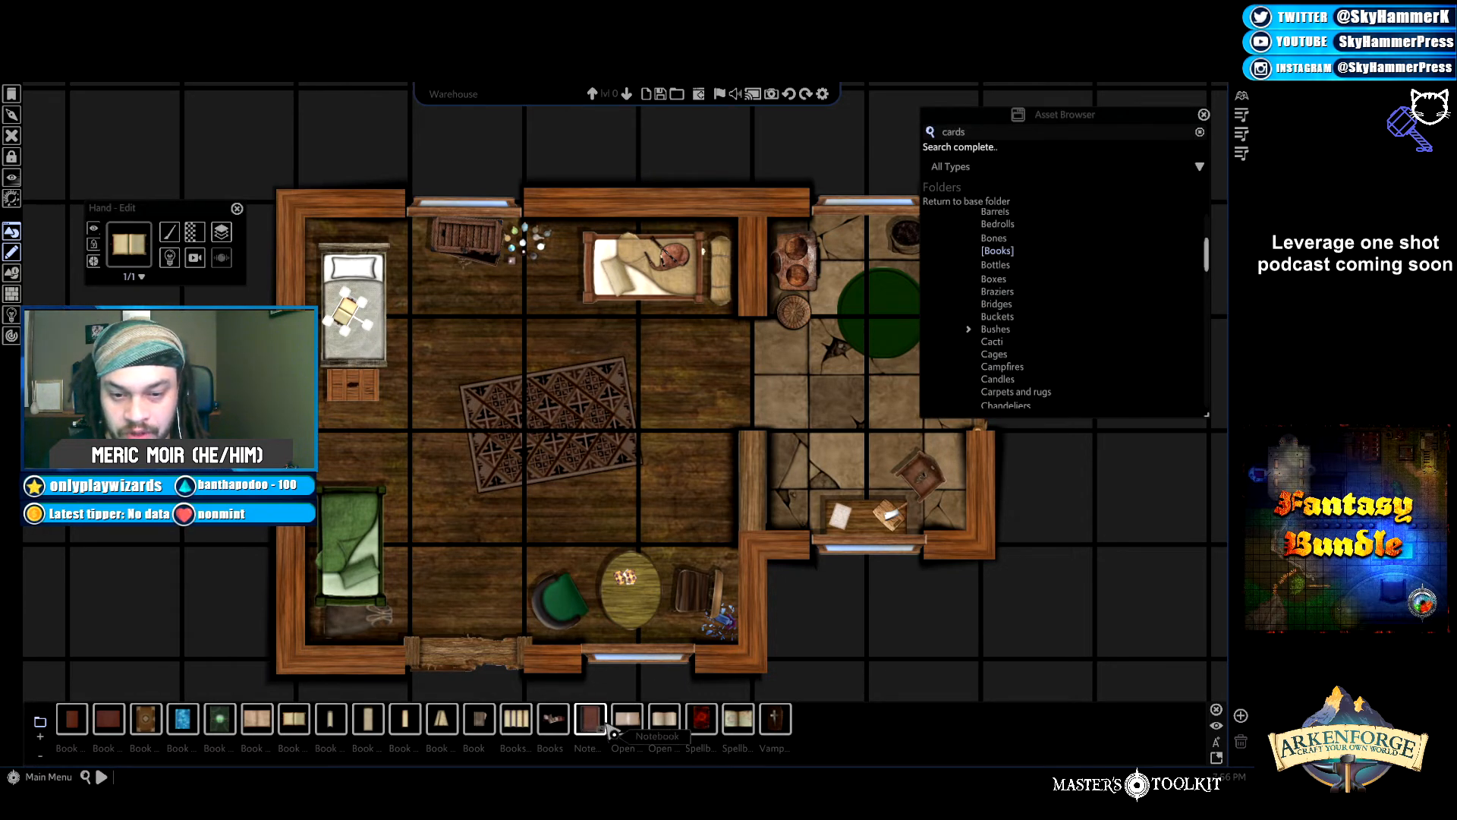
# Try out the red spellbook on the grey bed's blanket and delete it.
pyautogui.click(562, 727)
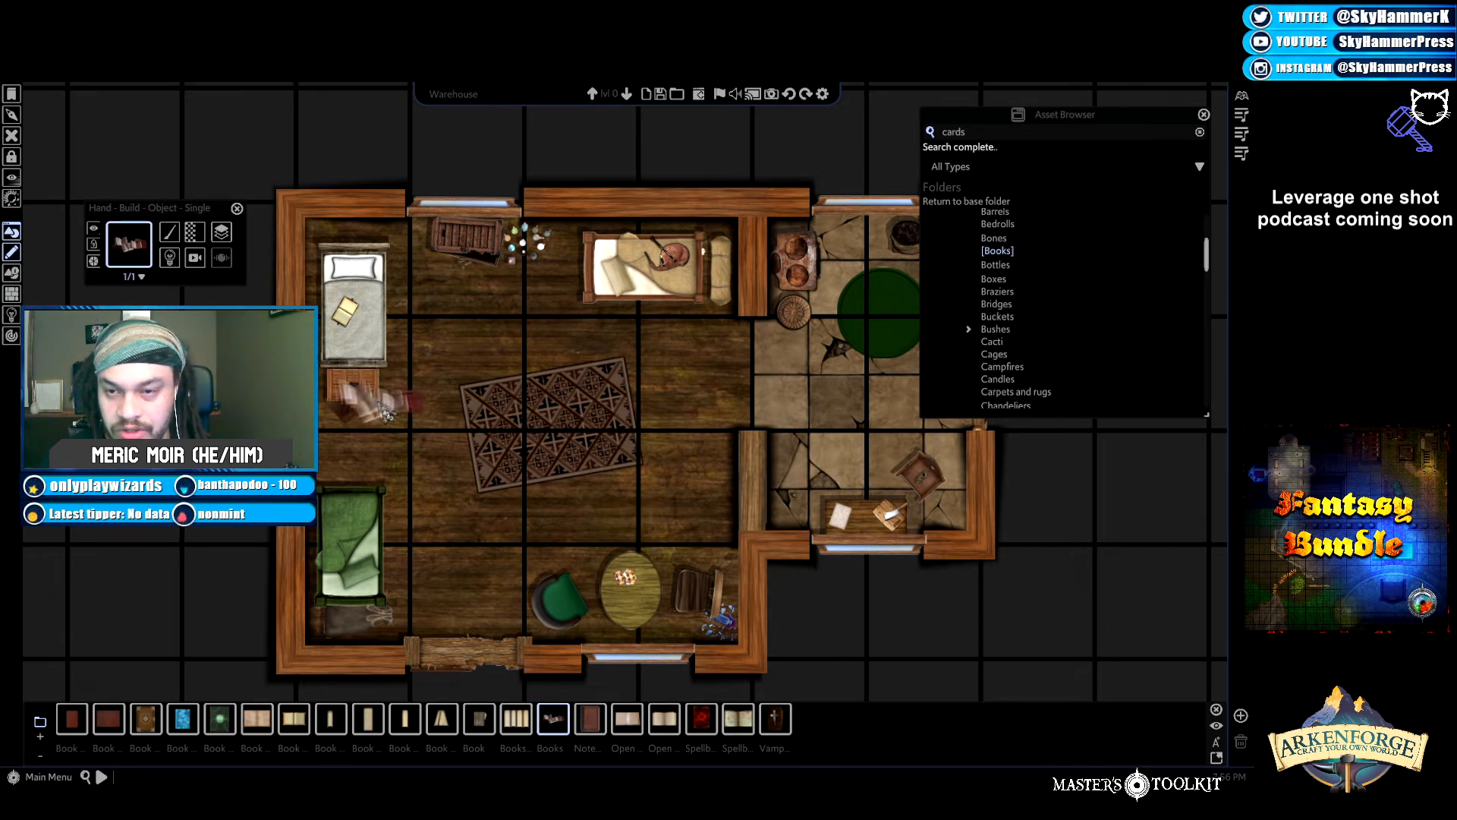
pyautogui.rightClick(700, 722)
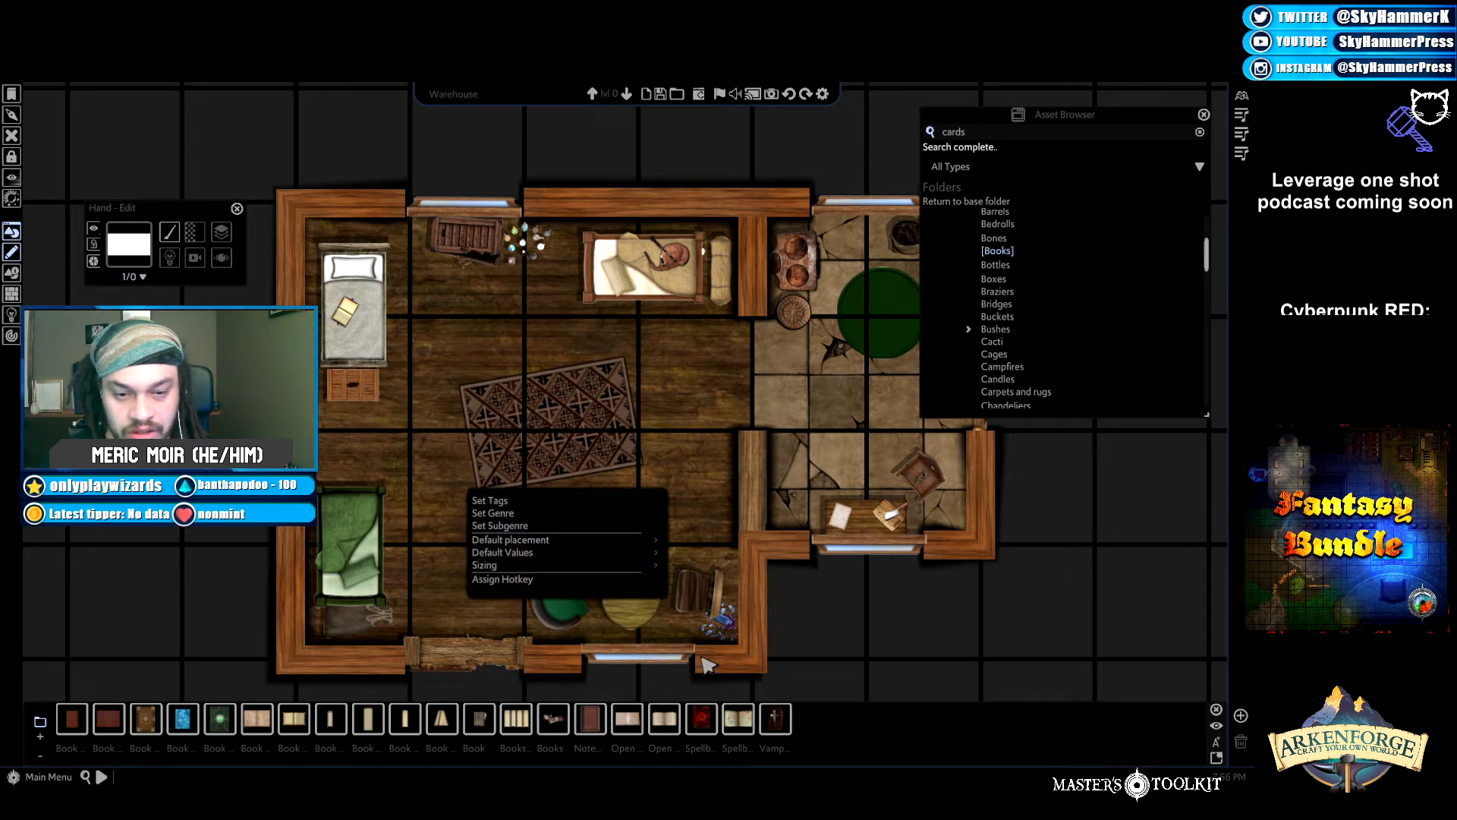
pyautogui.click(700, 723)
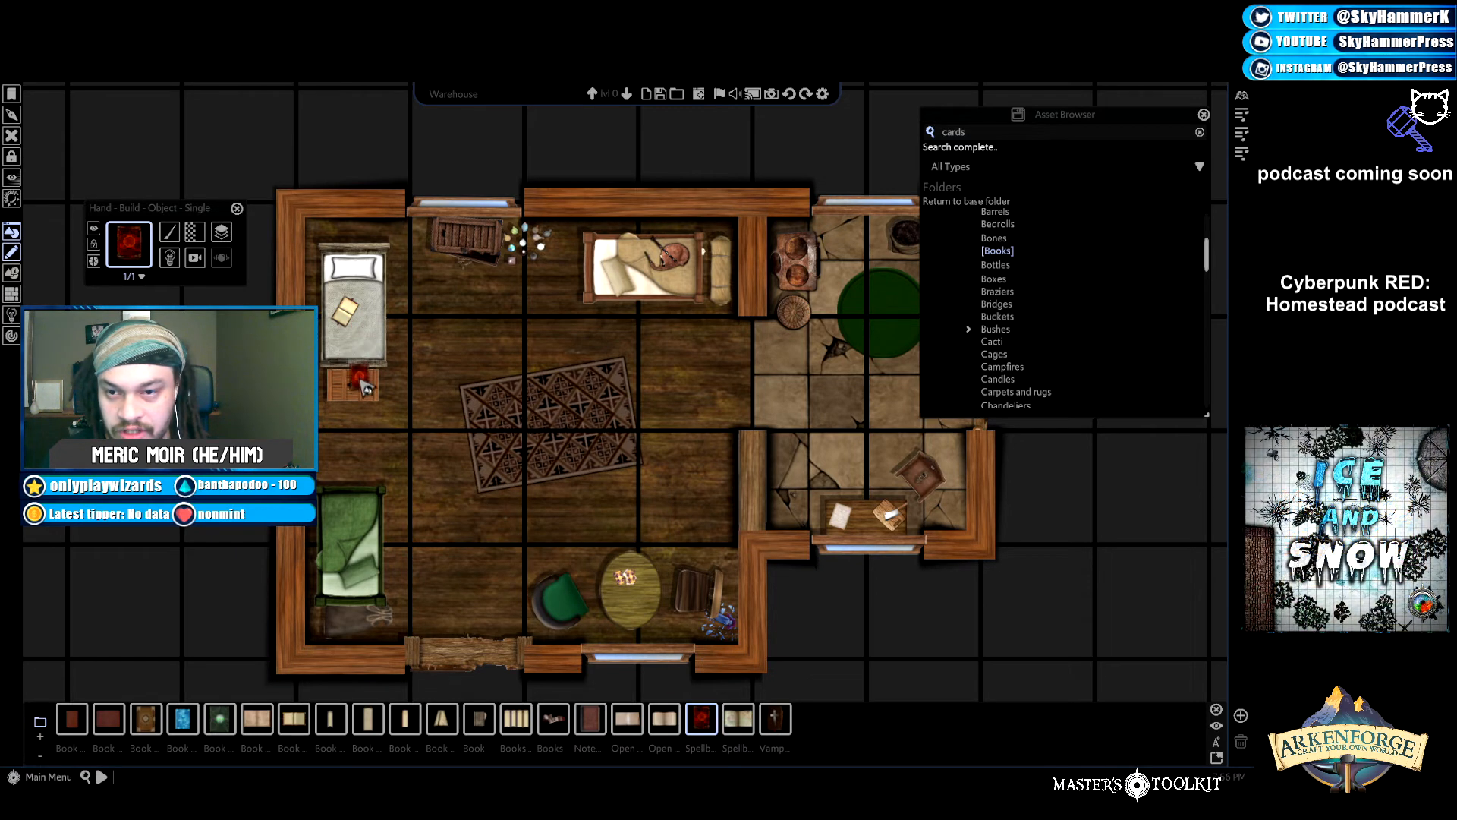
pyautogui.click(371, 340)
pyautogui.scroll(2, 364, 361)
pyautogui.scroll(3, 365, 361)
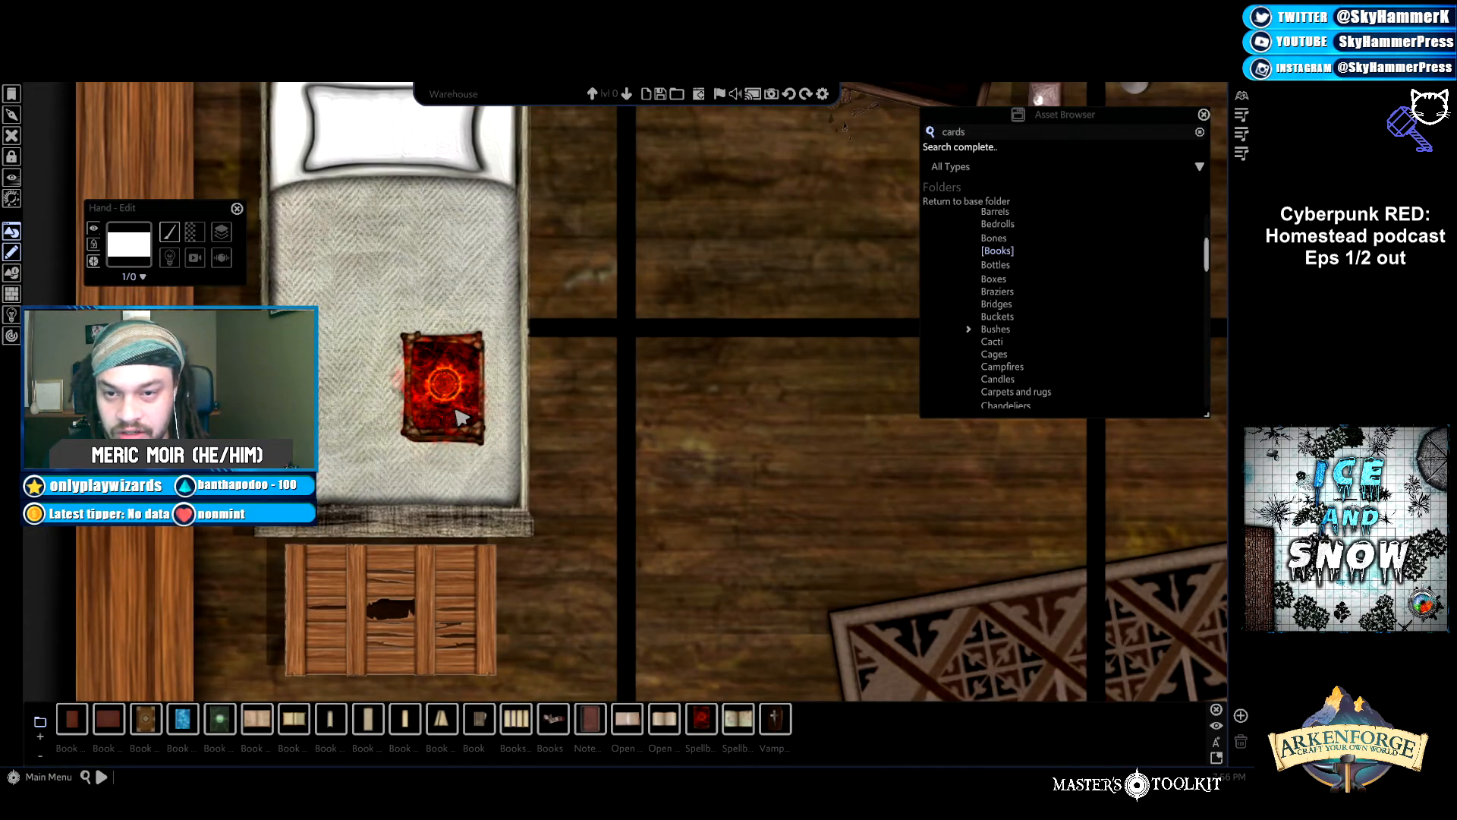
pyautogui.click(462, 417)
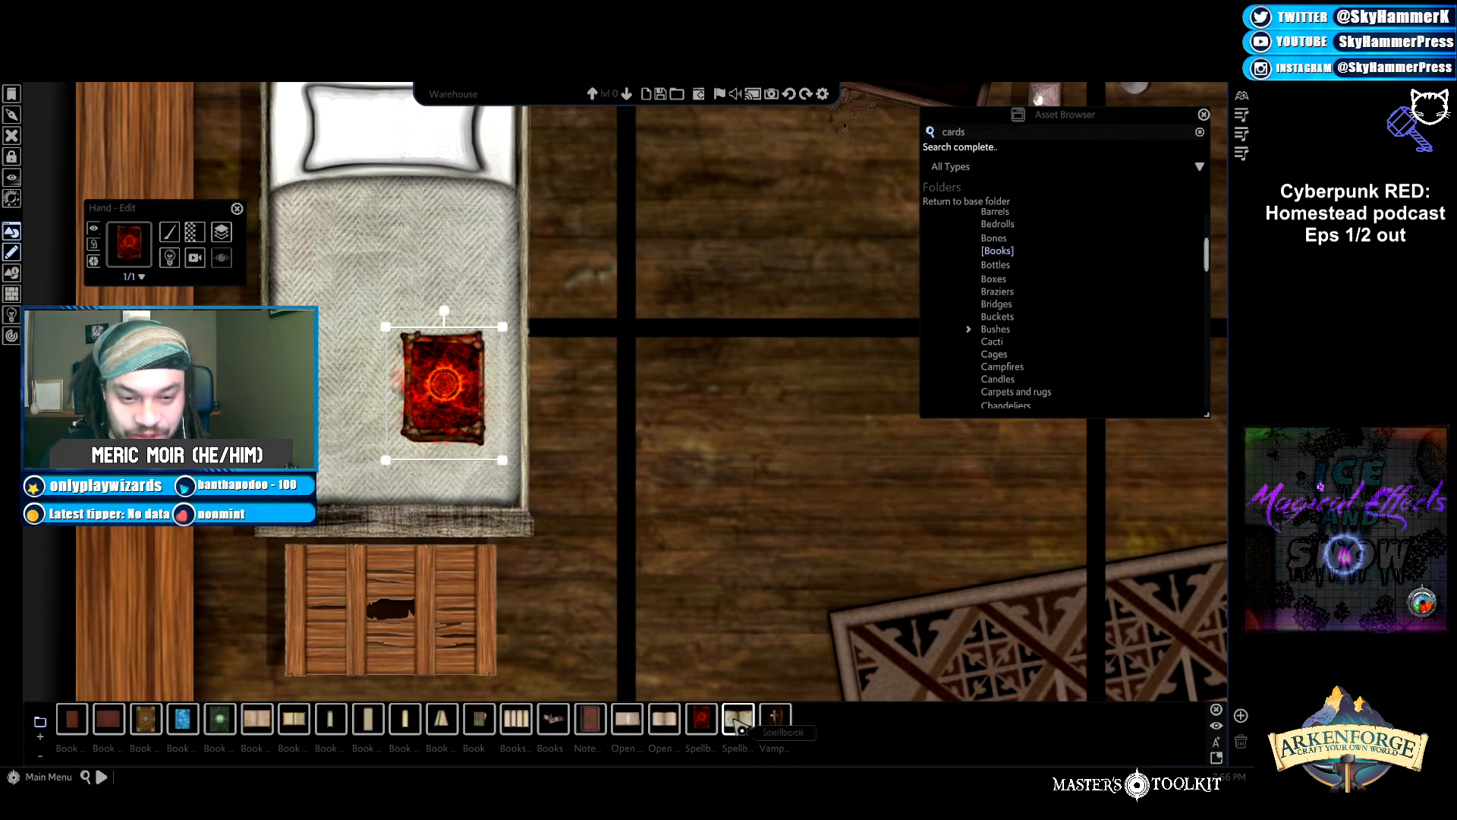
pyautogui.press('Delete')
pyautogui.click(776, 730)
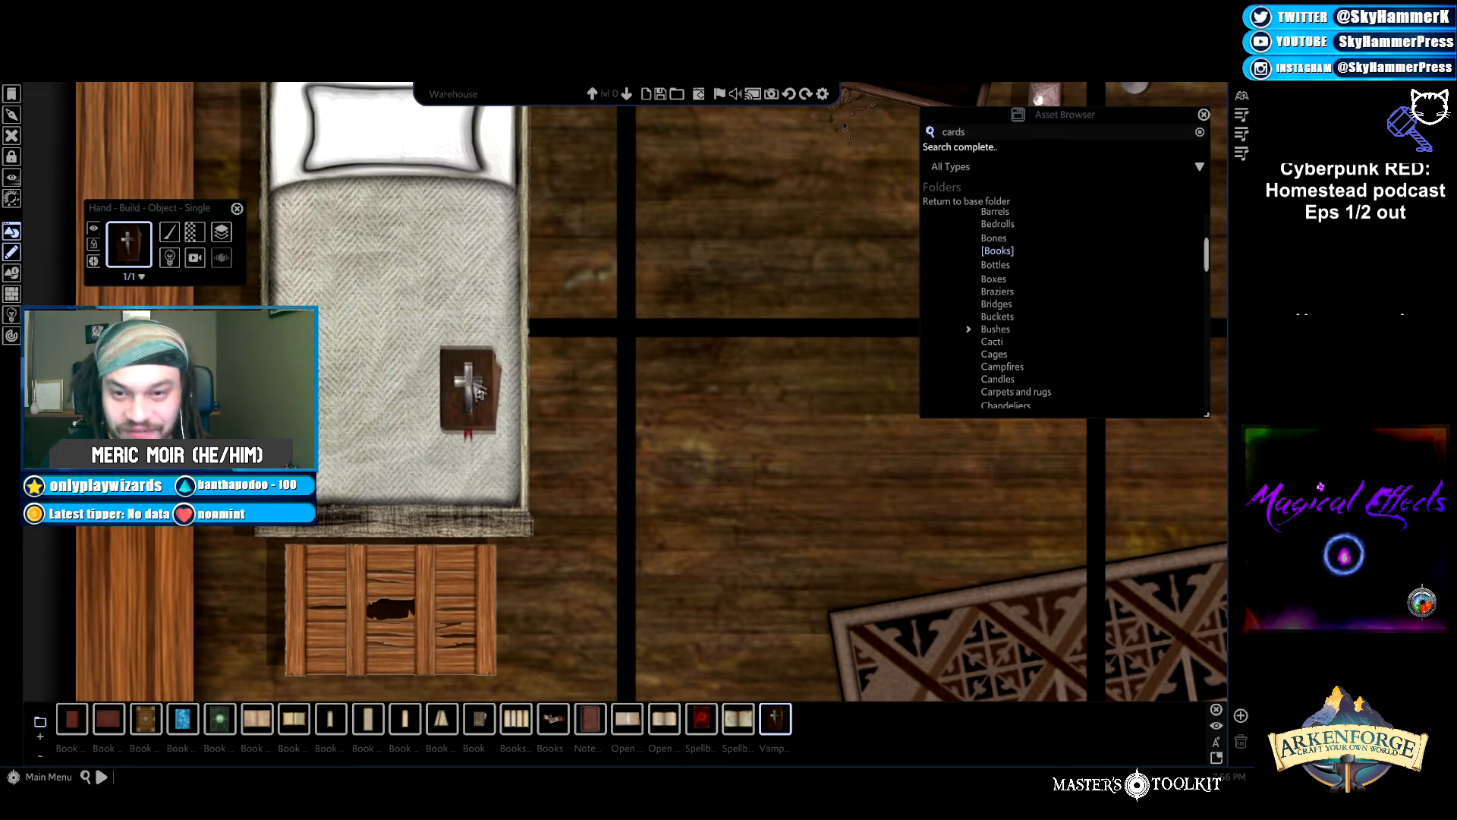
# Place the open Spellbook with illustrated pages on the grey bed's blanket and rotate it counterclockwise.
pyautogui.click(736, 721)
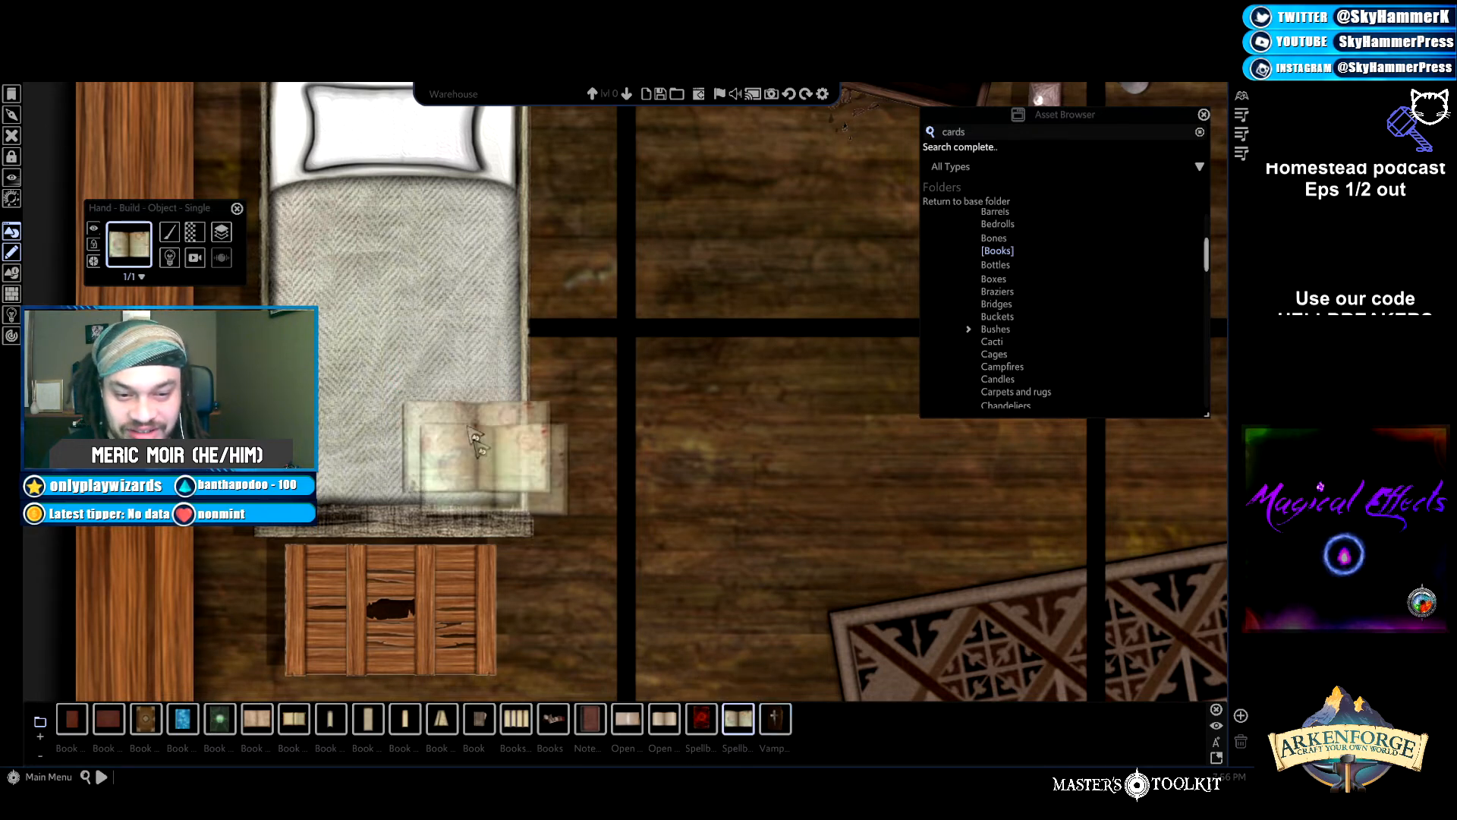
pyautogui.click(435, 307)
pyautogui.rightClick(578, 357)
pyautogui.click(468, 279)
pyautogui.moveTo(429, 236); pyautogui.dragTo(390, 233)
pyautogui.rightClick(586, 468)
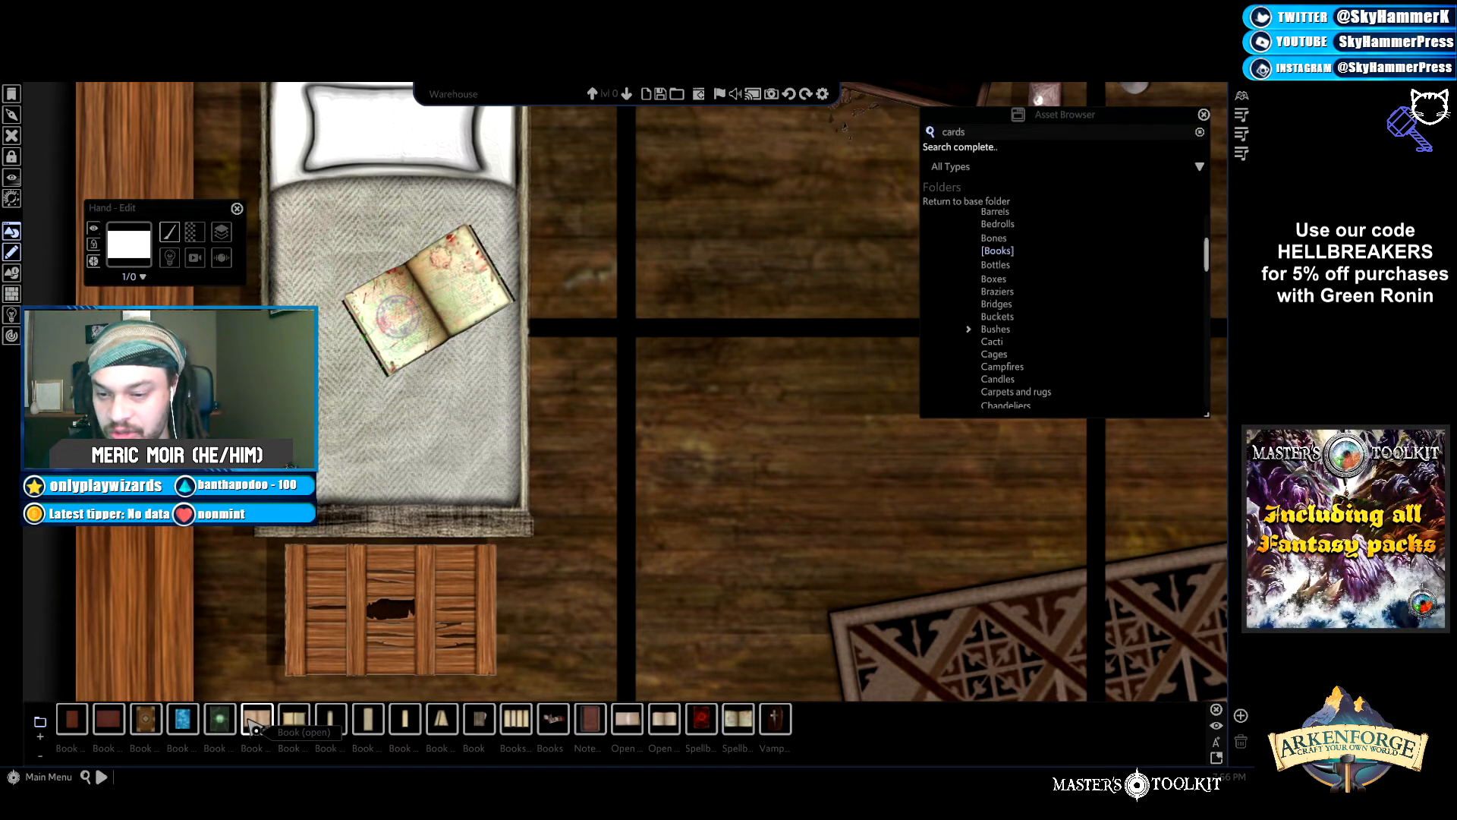
pyautogui.press('s')
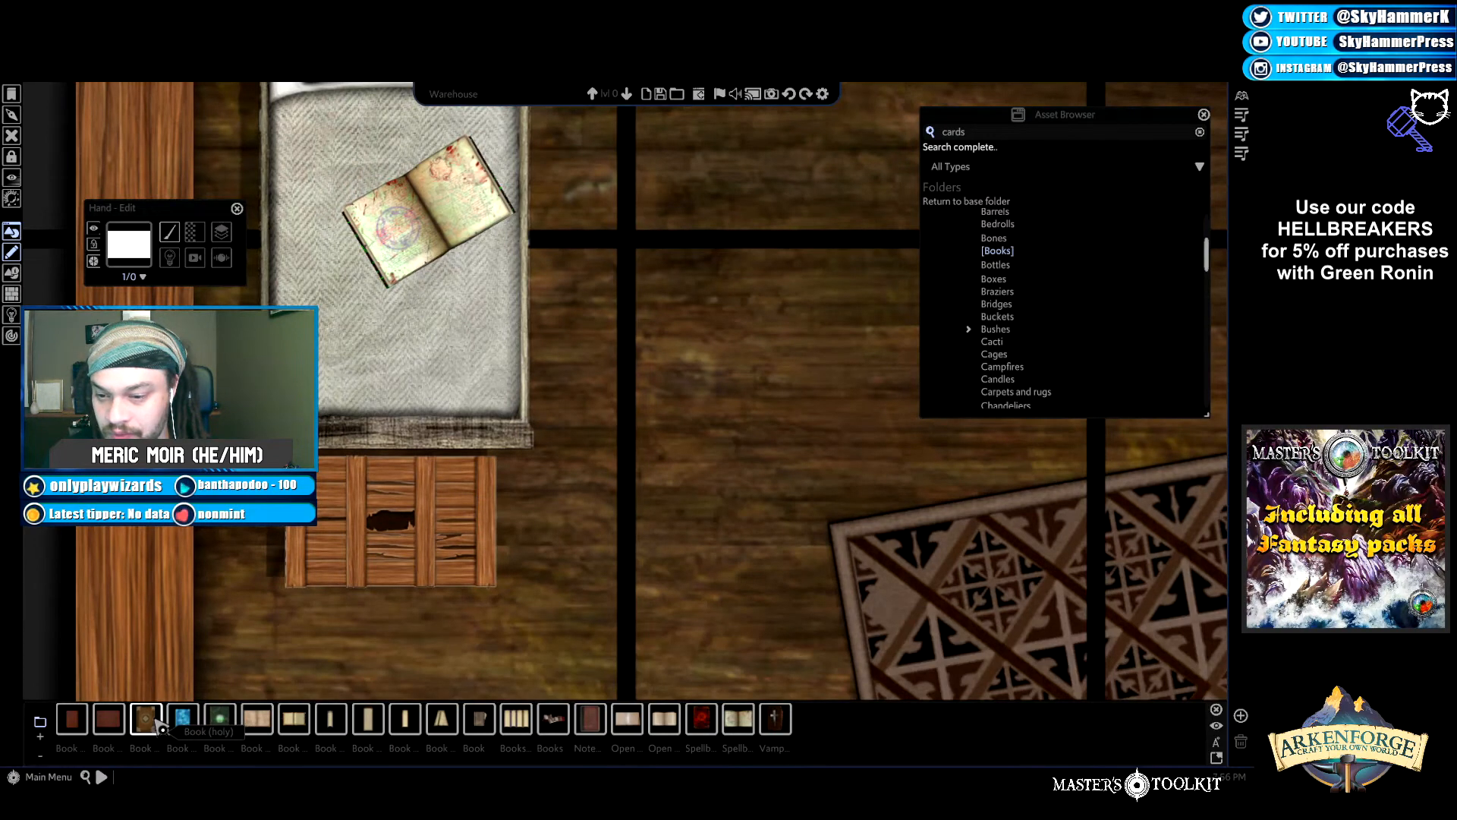
pyautogui.click(118, 725)
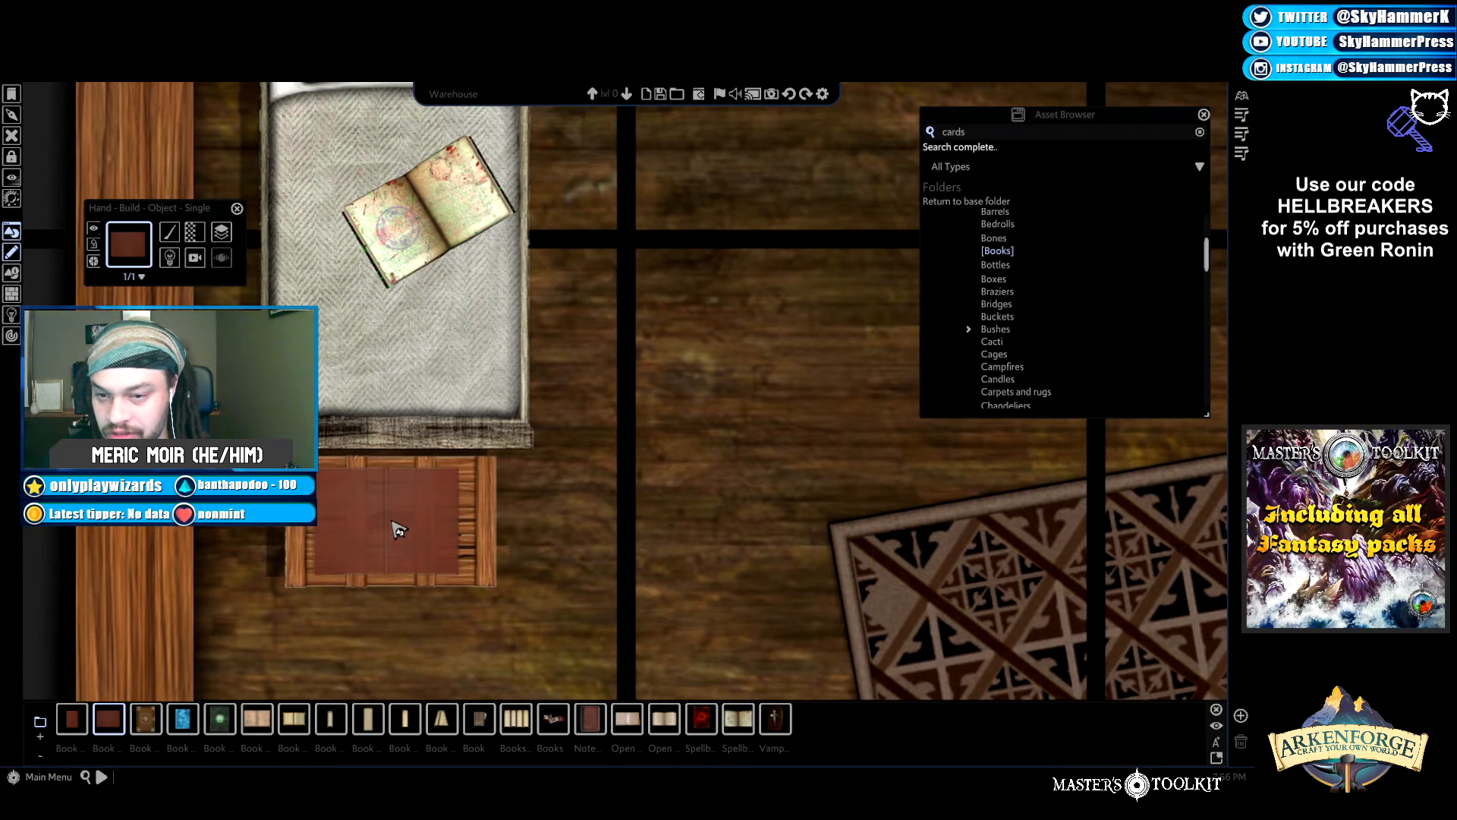
pyautogui.rightClick(365, 541)
pyautogui.click(70, 721)
pyautogui.rightClick(396, 524)
# Place the pile of open books on the wooden crate at the grey bed's foot, shrink it and rotate it clockwise.
pyautogui.click(590, 721)
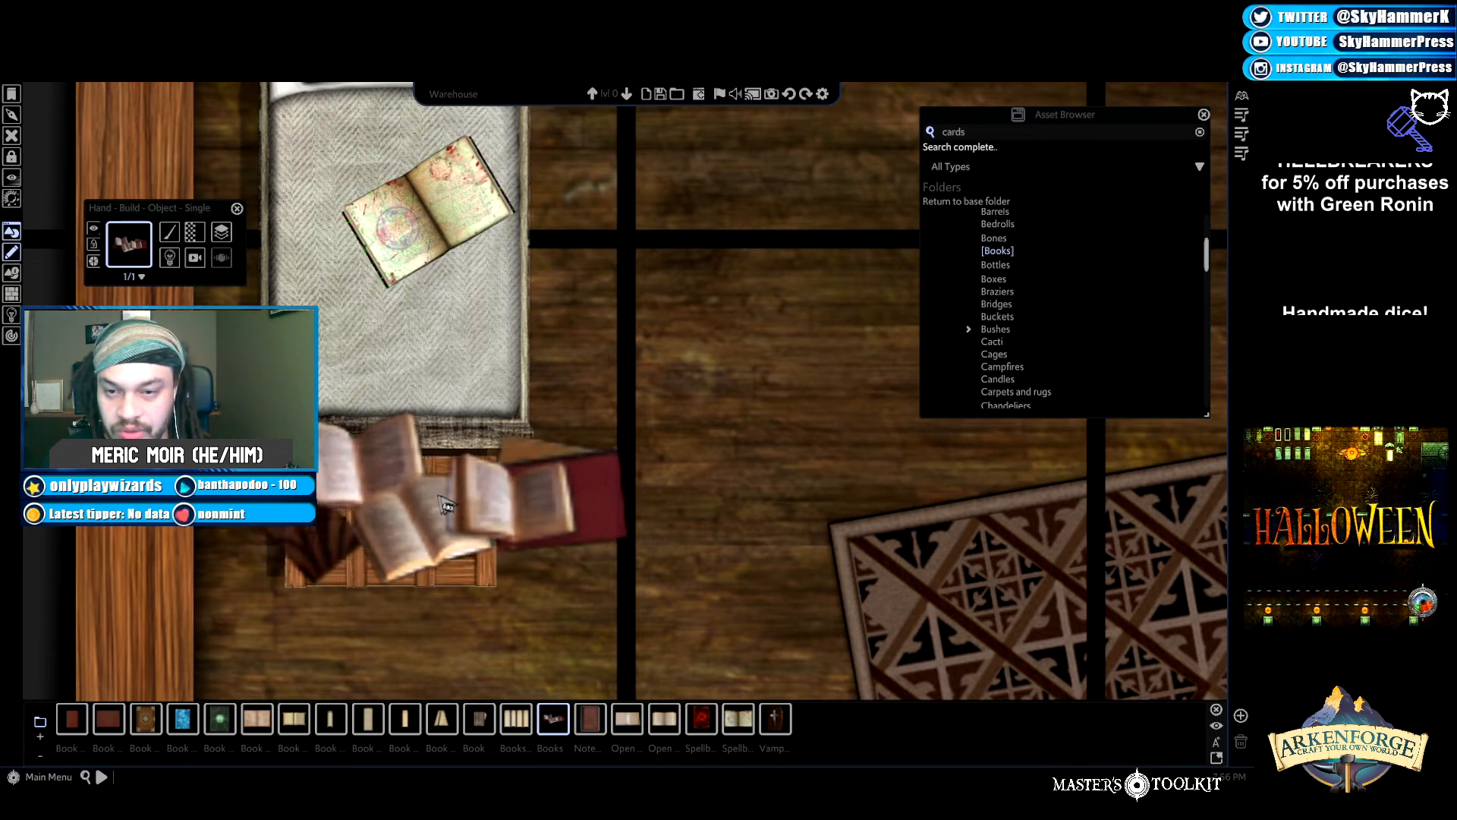
pyautogui.click(561, 508)
pyautogui.moveTo(633, 613); pyautogui.dragTo(389, 463)
pyautogui.moveTo(278, 446); pyautogui.dragTo(380, 543)
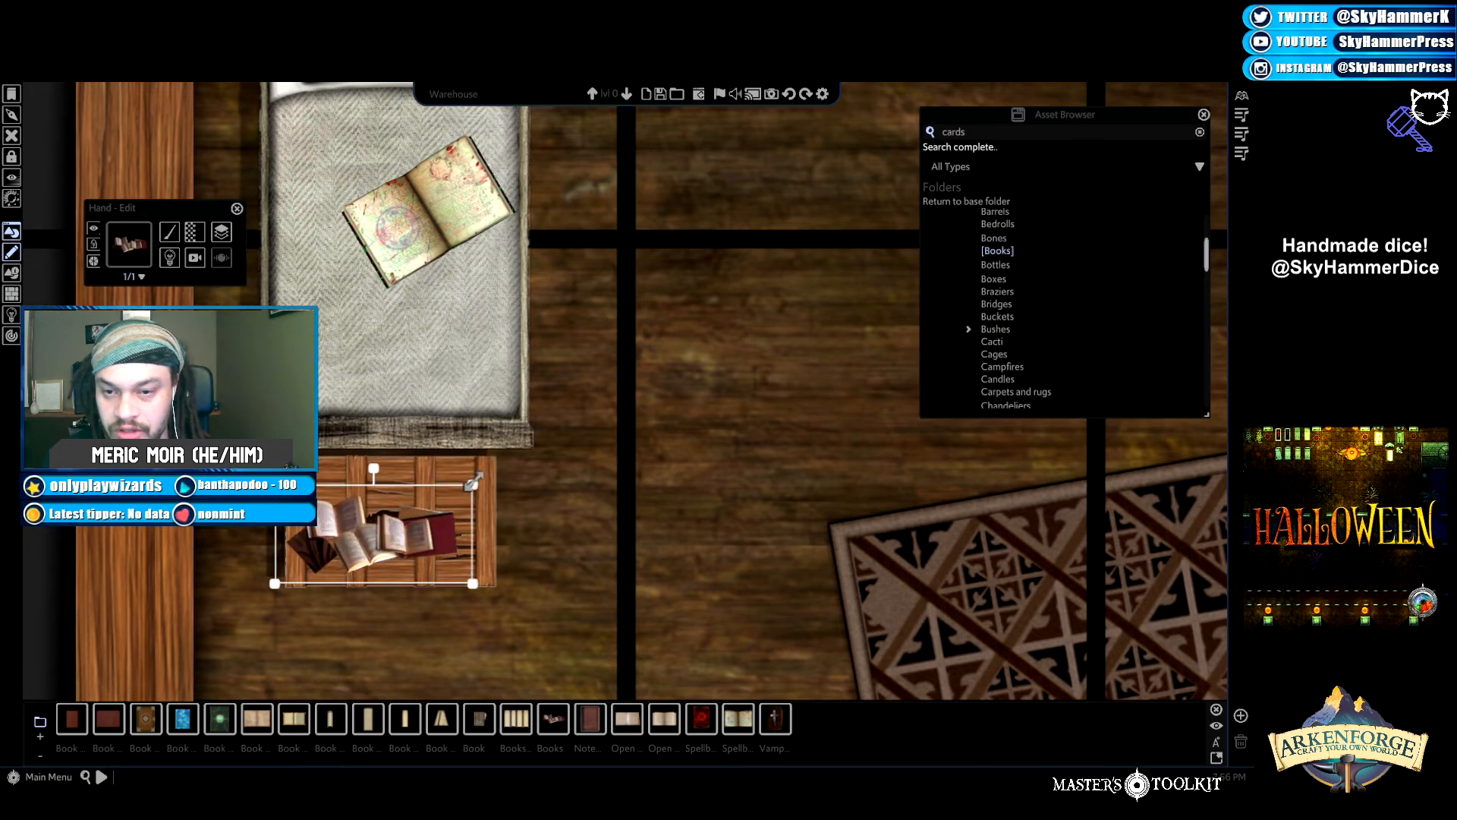
pyautogui.moveTo(488, 486); pyautogui.dragTo(484, 439)
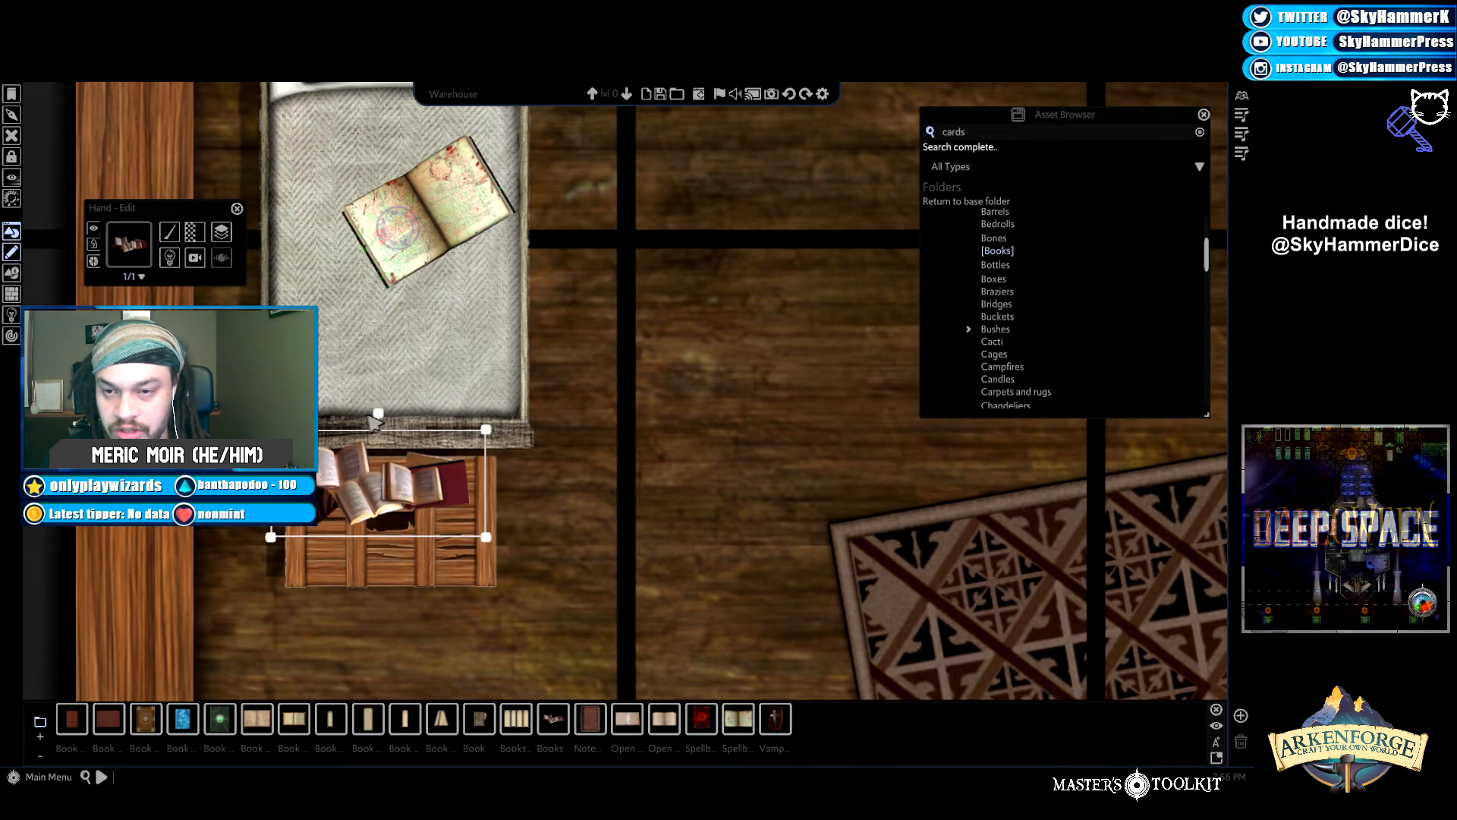
pyautogui.moveTo(377, 416); pyautogui.dragTo(451, 506)
pyautogui.moveTo(362, 444); pyautogui.dragTo(419, 477)
pyautogui.moveTo(388, 530); pyautogui.dragTo(361, 548)
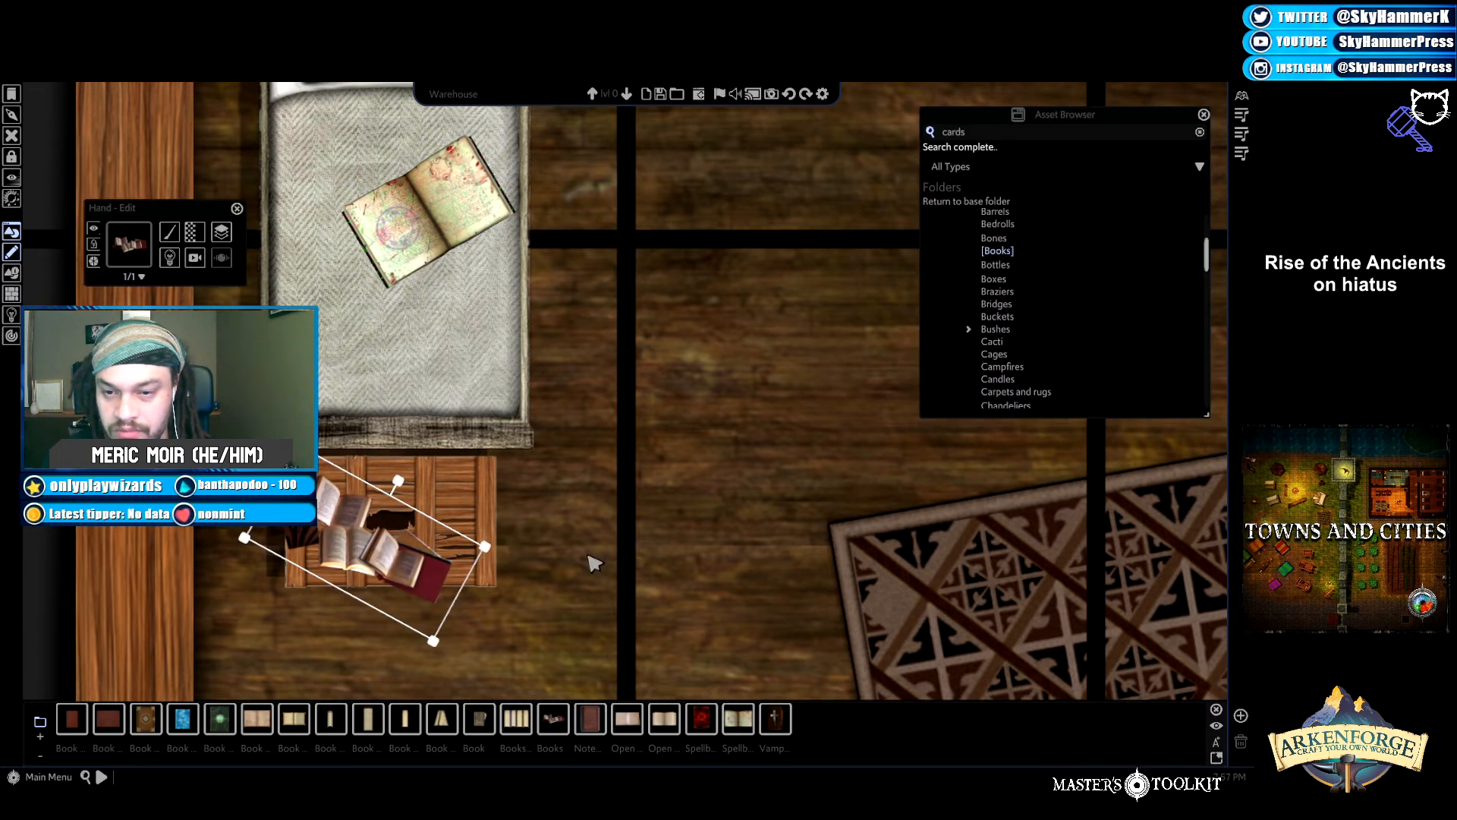
# Delete the pile of open books from the crate at the foot of the grey bed.
pyautogui.click(595, 563)
pyautogui.scroll(-2, 589, 577)
pyautogui.click(456, 562)
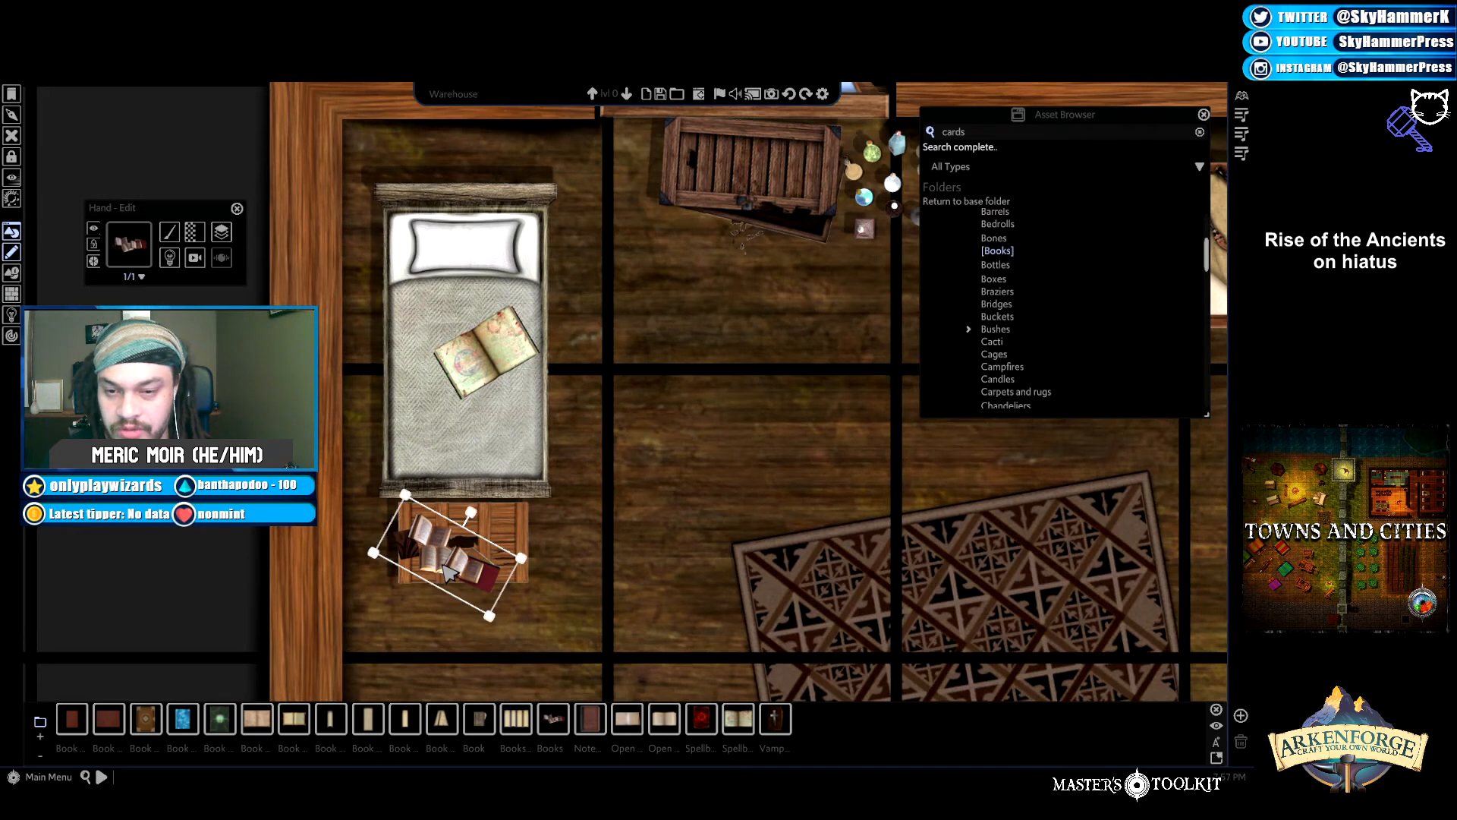
pyautogui.press('Delete')
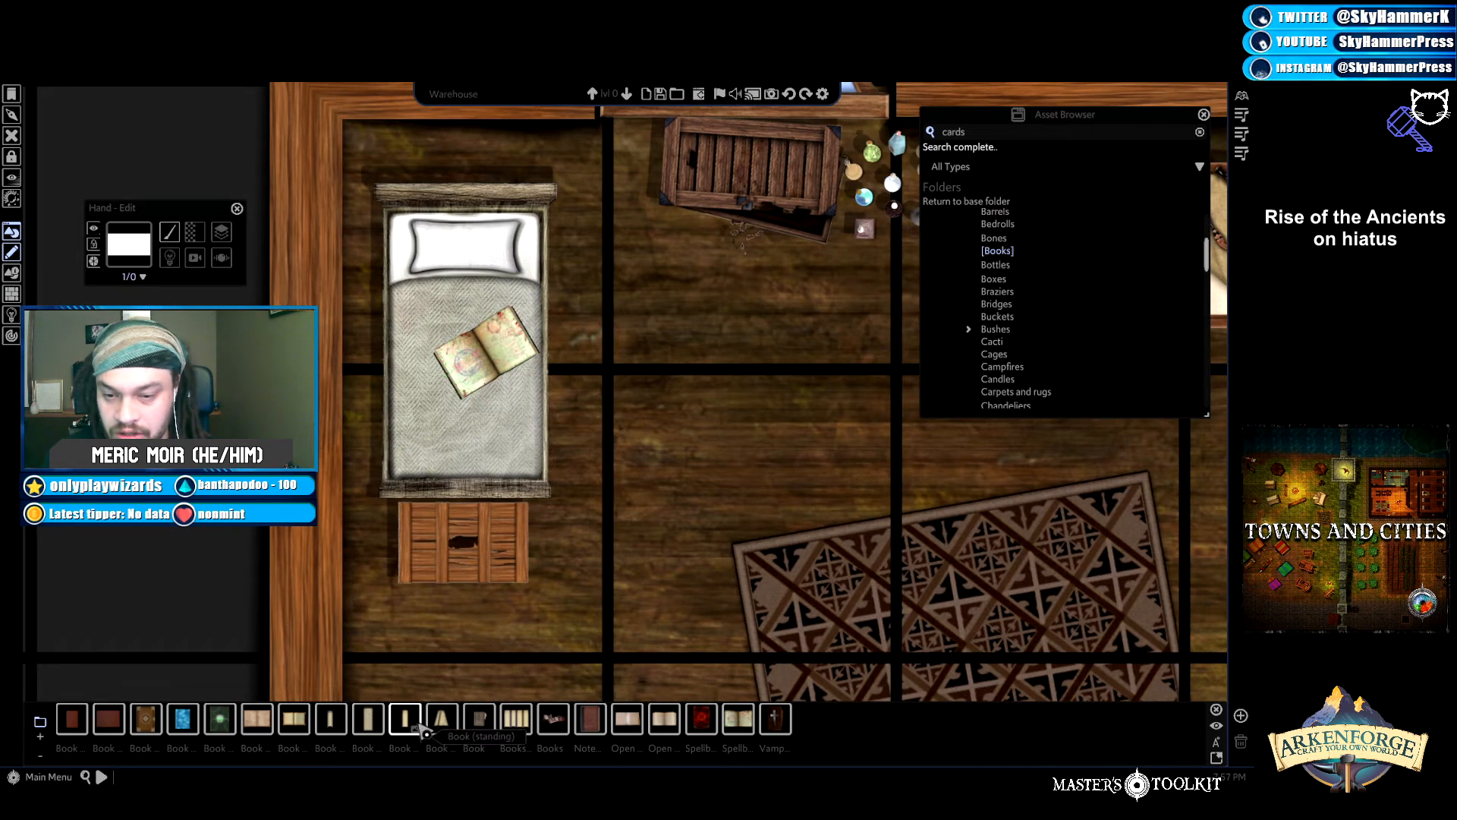
# Place the closed brown Book on the wooden crate at the grey bed's foot and rotate it clockwise.
pyautogui.click(485, 718)
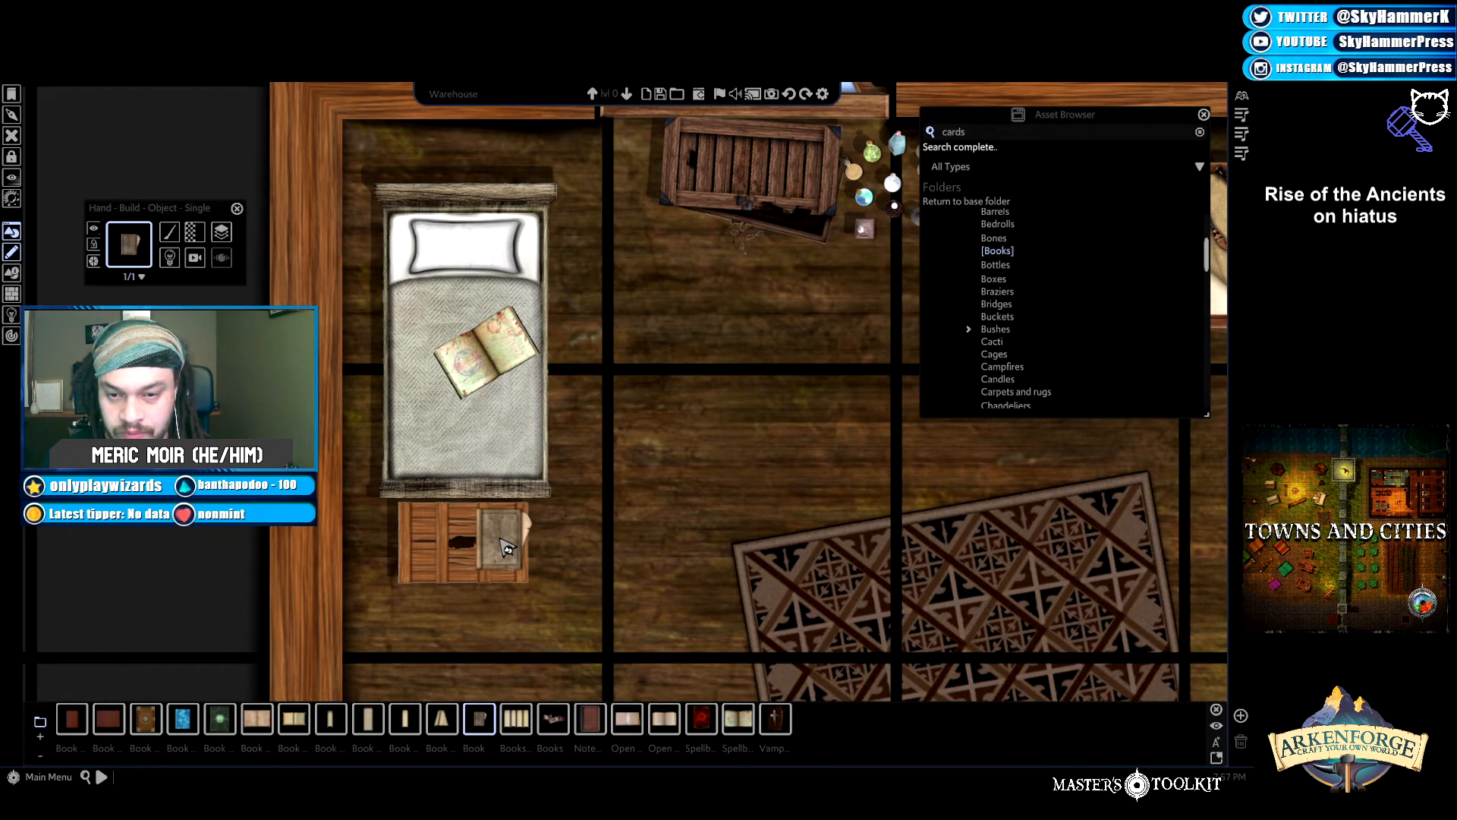
pyautogui.click(425, 543)
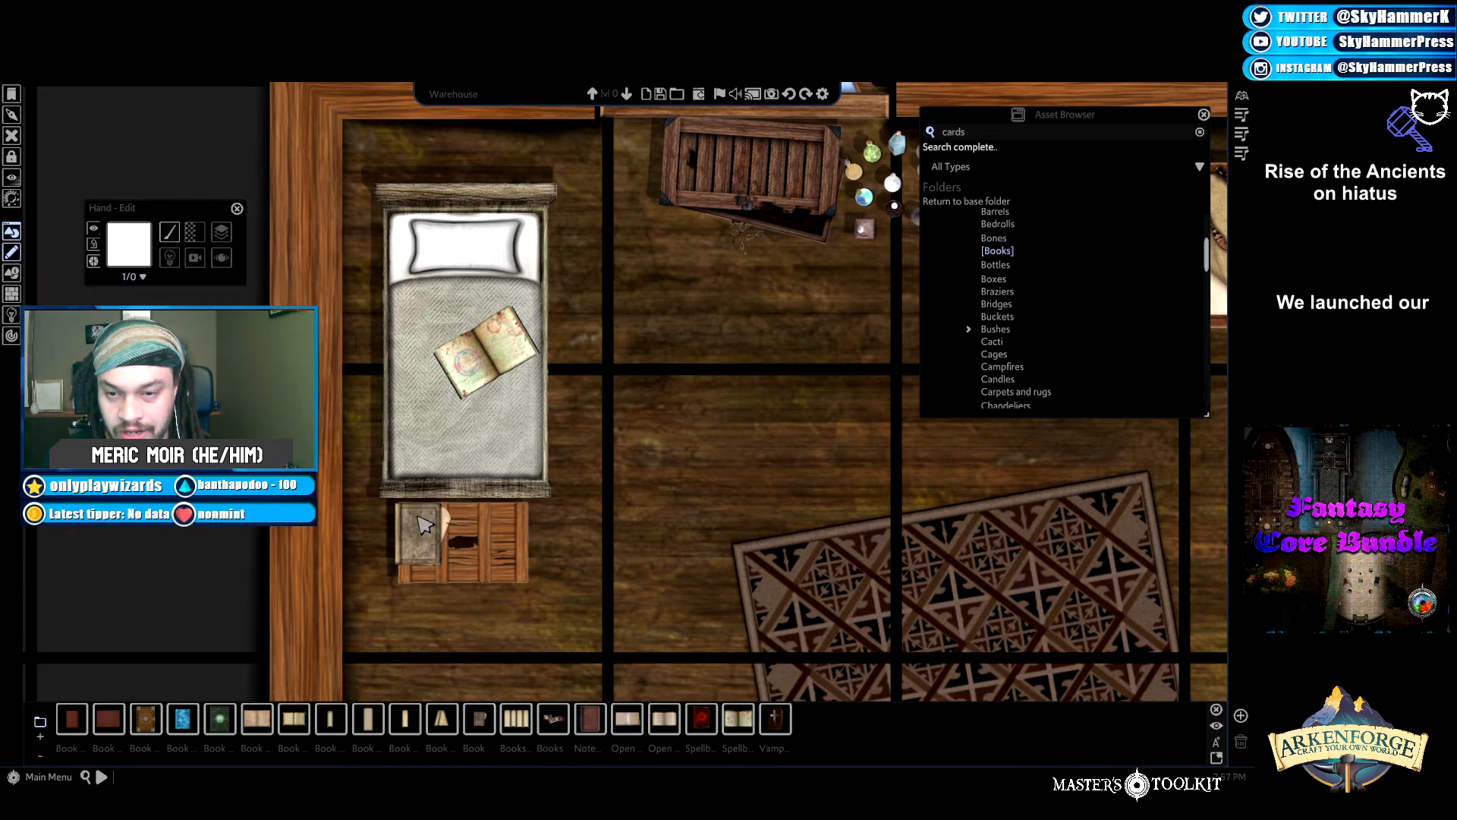
pyautogui.moveTo(422, 467); pyautogui.dragTo(466, 475)
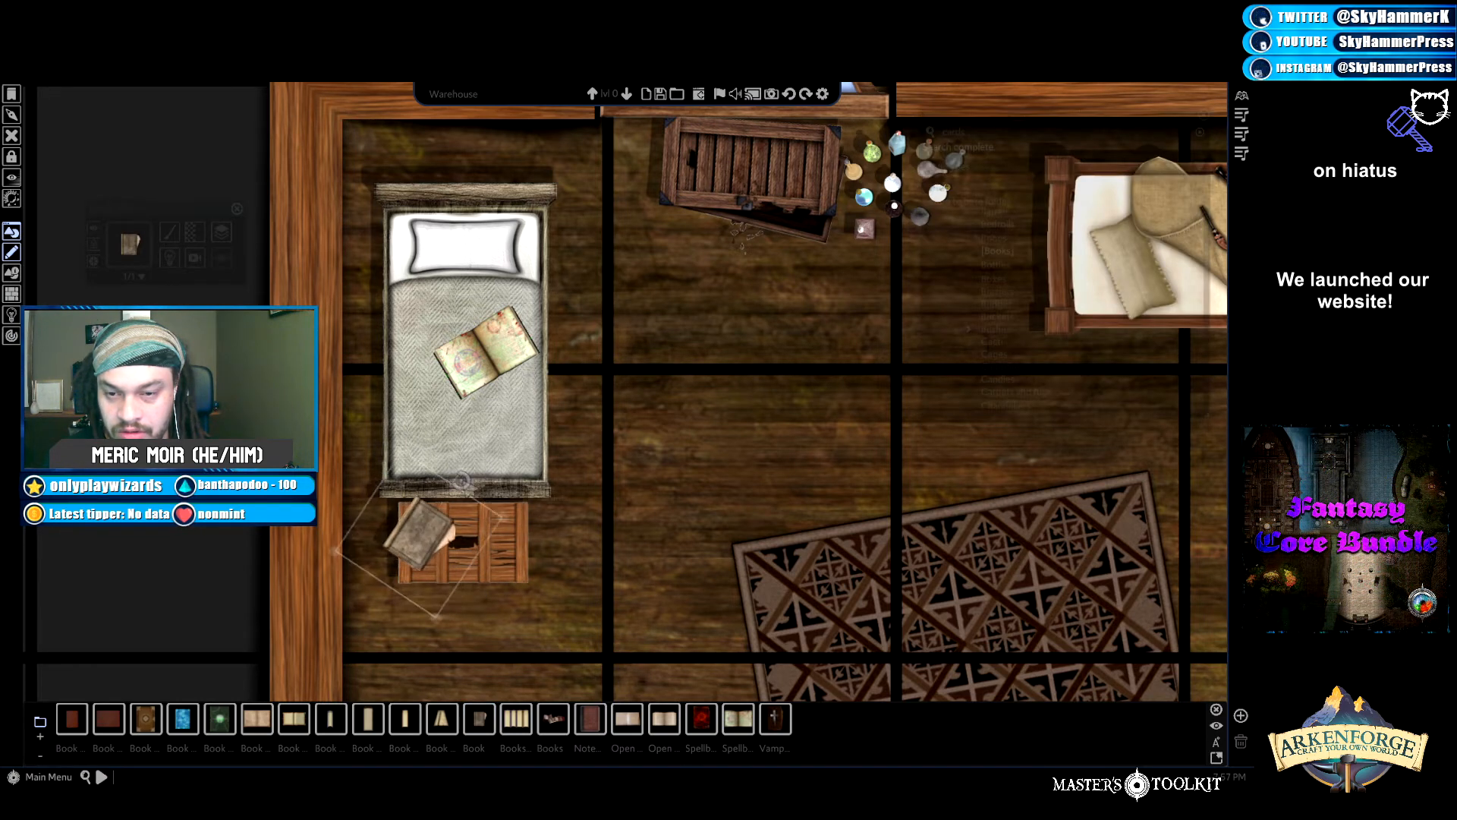
pyautogui.click(442, 718)
pyautogui.rightClick(676, 552)
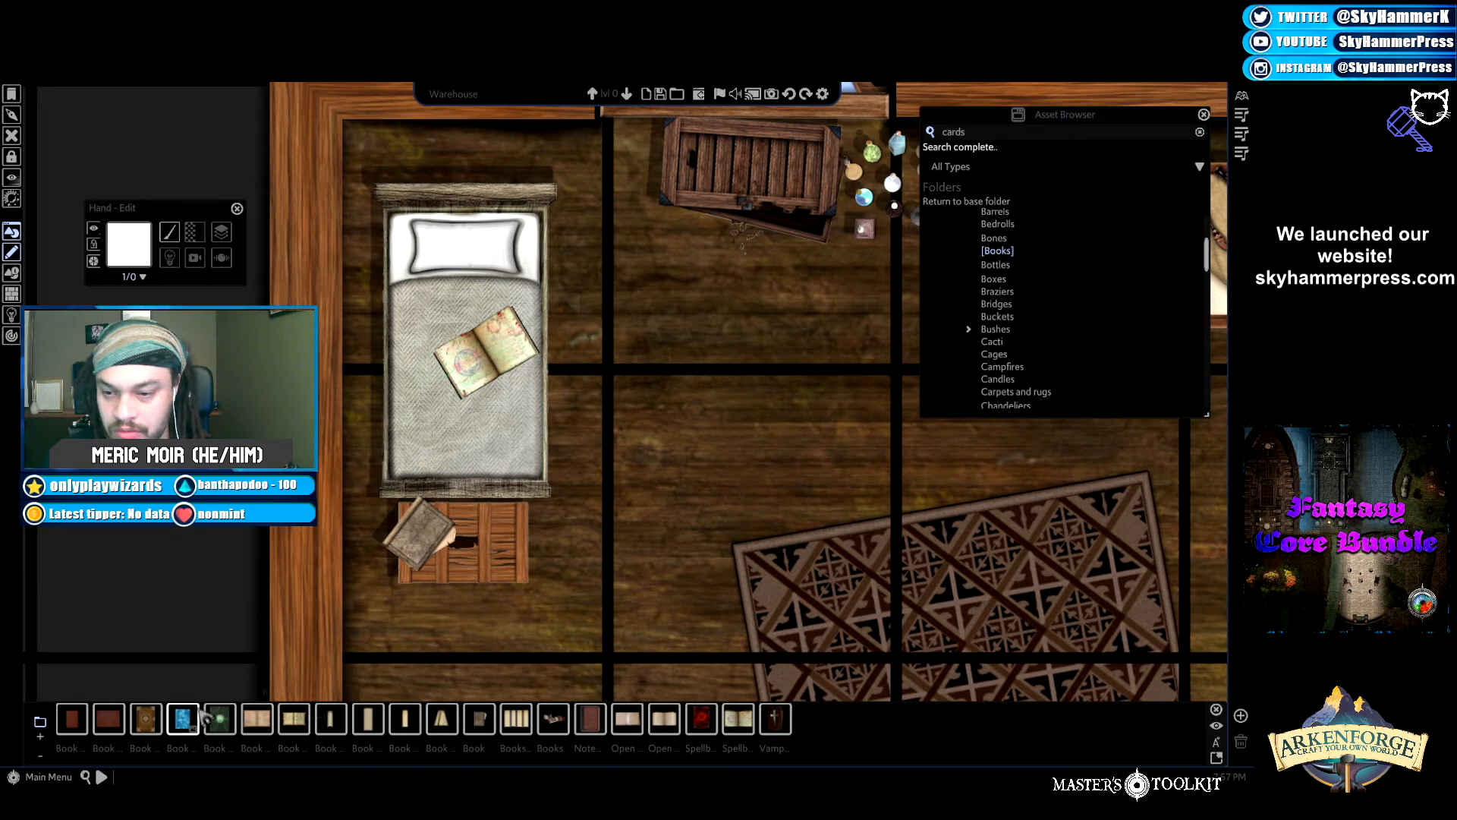
pyautogui.click(121, 727)
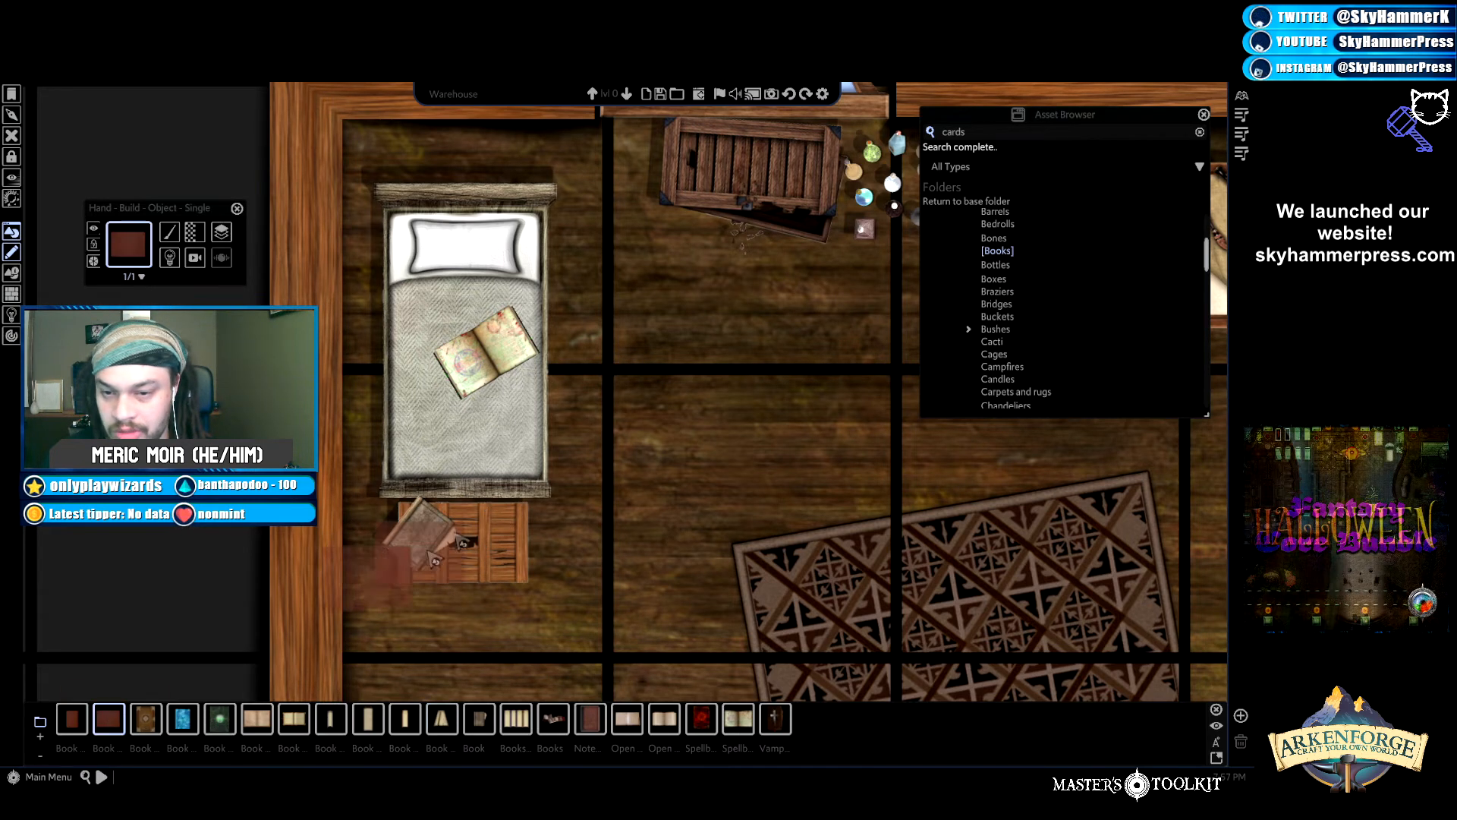
# Place the red book on top of the brown book on the crate, shrink it and rotate it slightly clockwise.
pyautogui.click(69, 727)
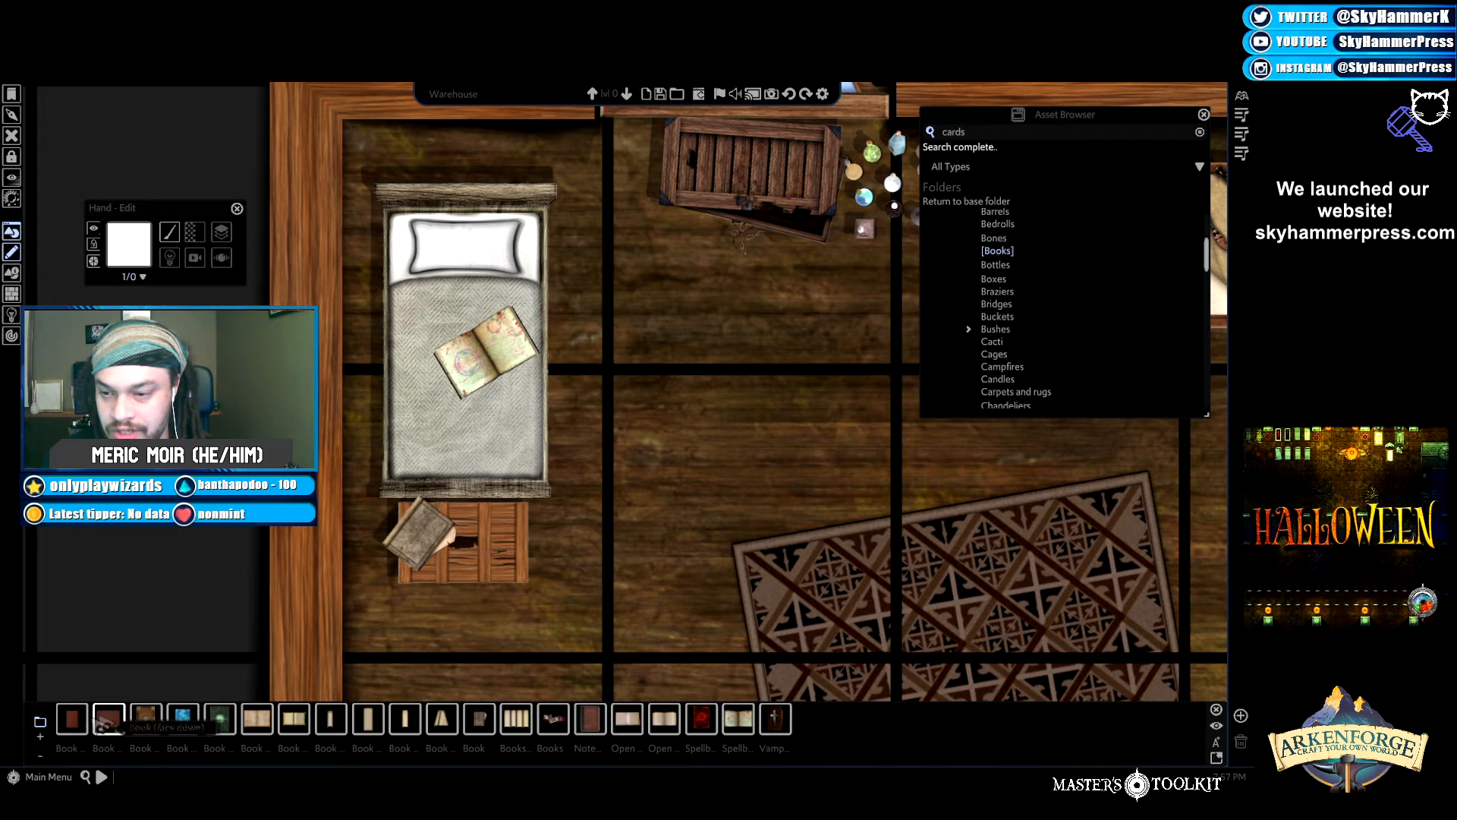
pyautogui.click(414, 517)
pyautogui.rightClick(636, 529)
pyautogui.click(423, 509)
pyautogui.moveTo(468, 460); pyautogui.dragTo(436, 492)
pyautogui.moveTo(409, 543); pyautogui.dragTo(419, 547)
pyautogui.click(616, 529)
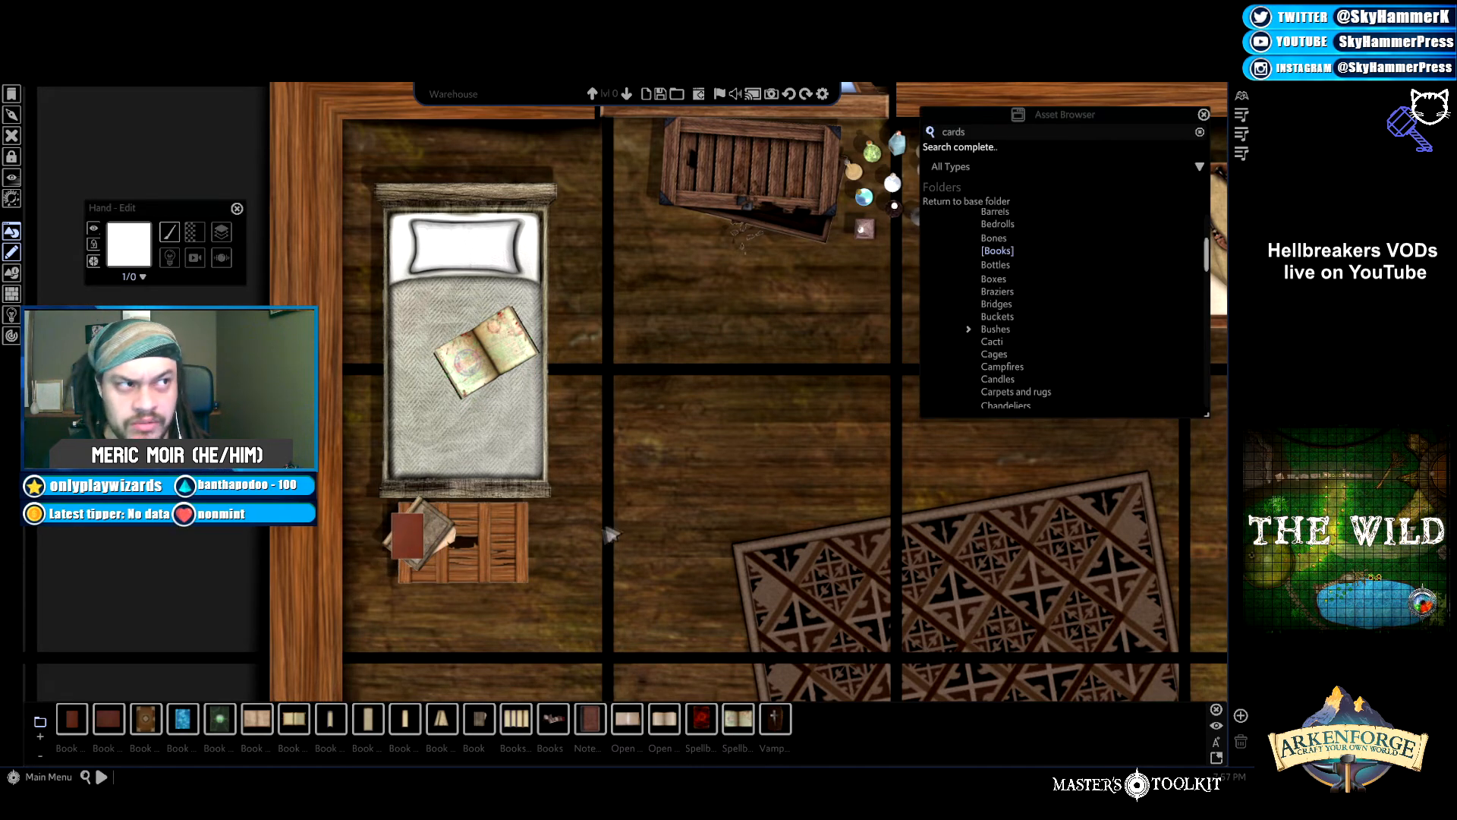
pyautogui.click(407, 540)
pyautogui.moveTo(408, 481); pyautogui.dragTo(421, 485)
pyautogui.click(633, 508)
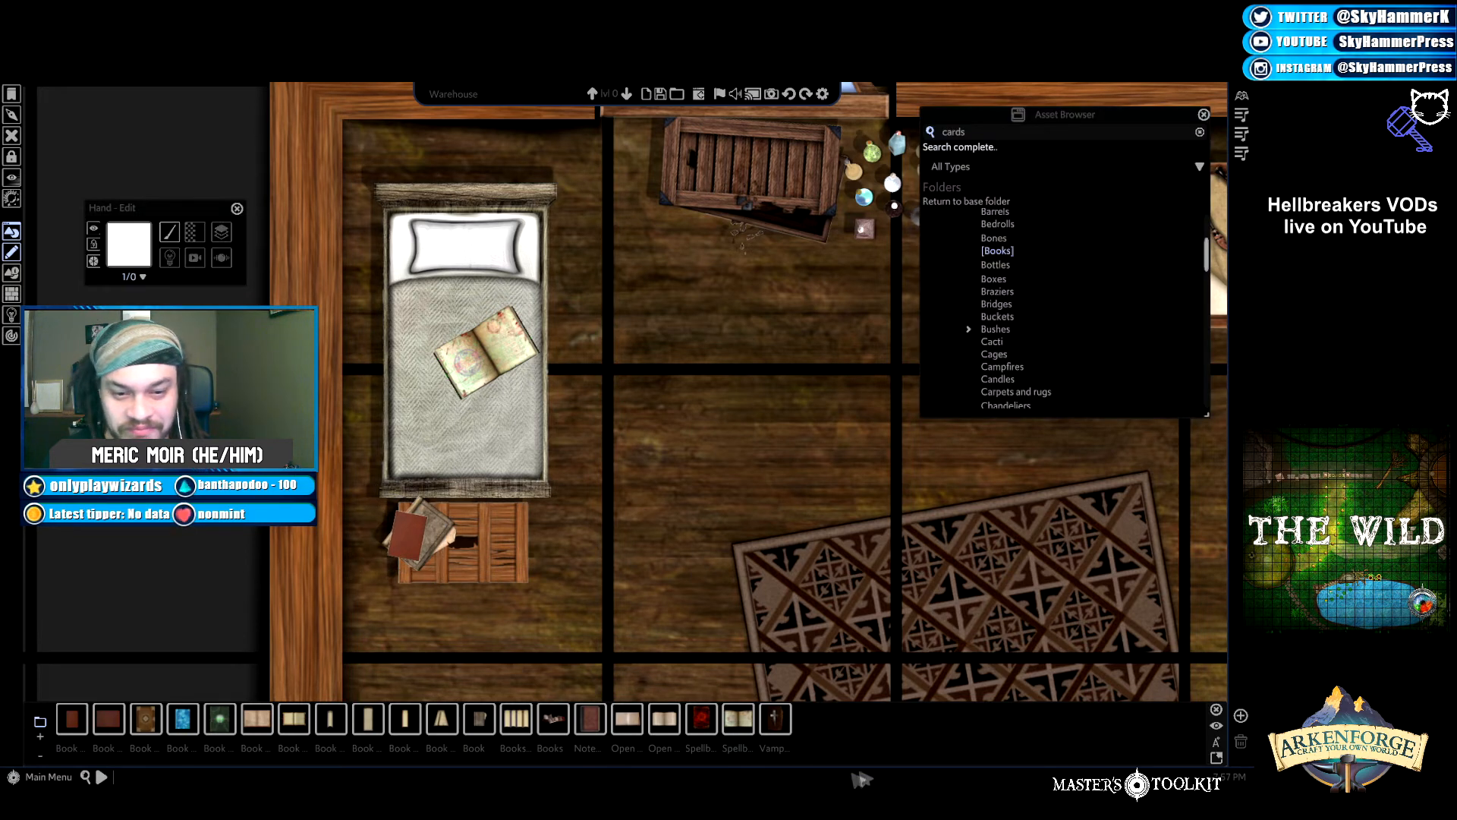
# Shrink the open illustrated Spellbook lying on the grey bed's blanket.
pyautogui.click(516, 334)
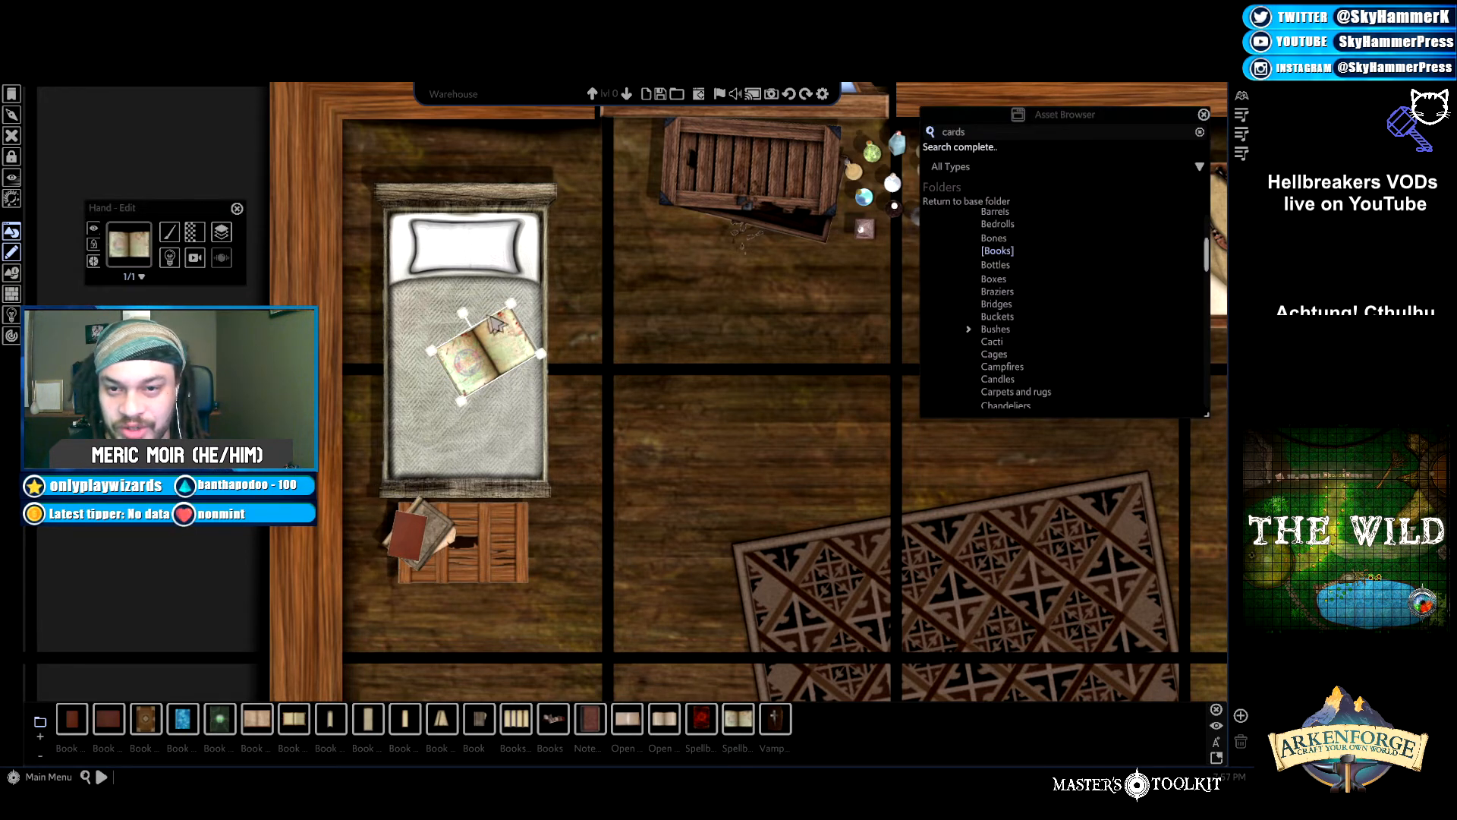
pyautogui.moveTo(540, 354); pyautogui.dragTo(484, 321)
pyautogui.click(754, 353)
# Browse the object asset folders and open the Desktop objects folder.
pyautogui.scroll(-2, 726, 528)
pyautogui.scroll(-3, 726, 536)
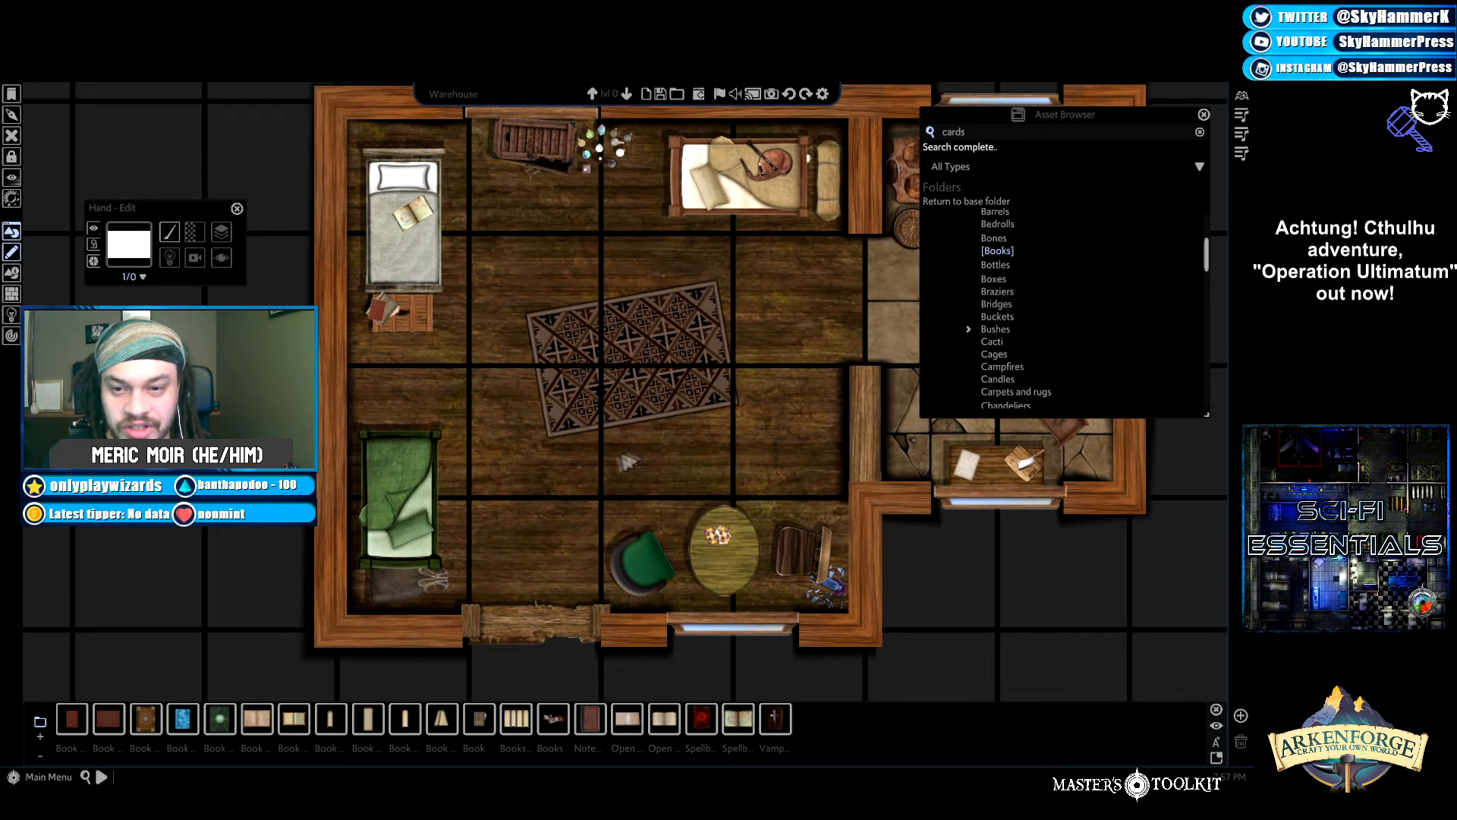
pyautogui.moveTo(622, 458); pyautogui.dragTo(613, 448)
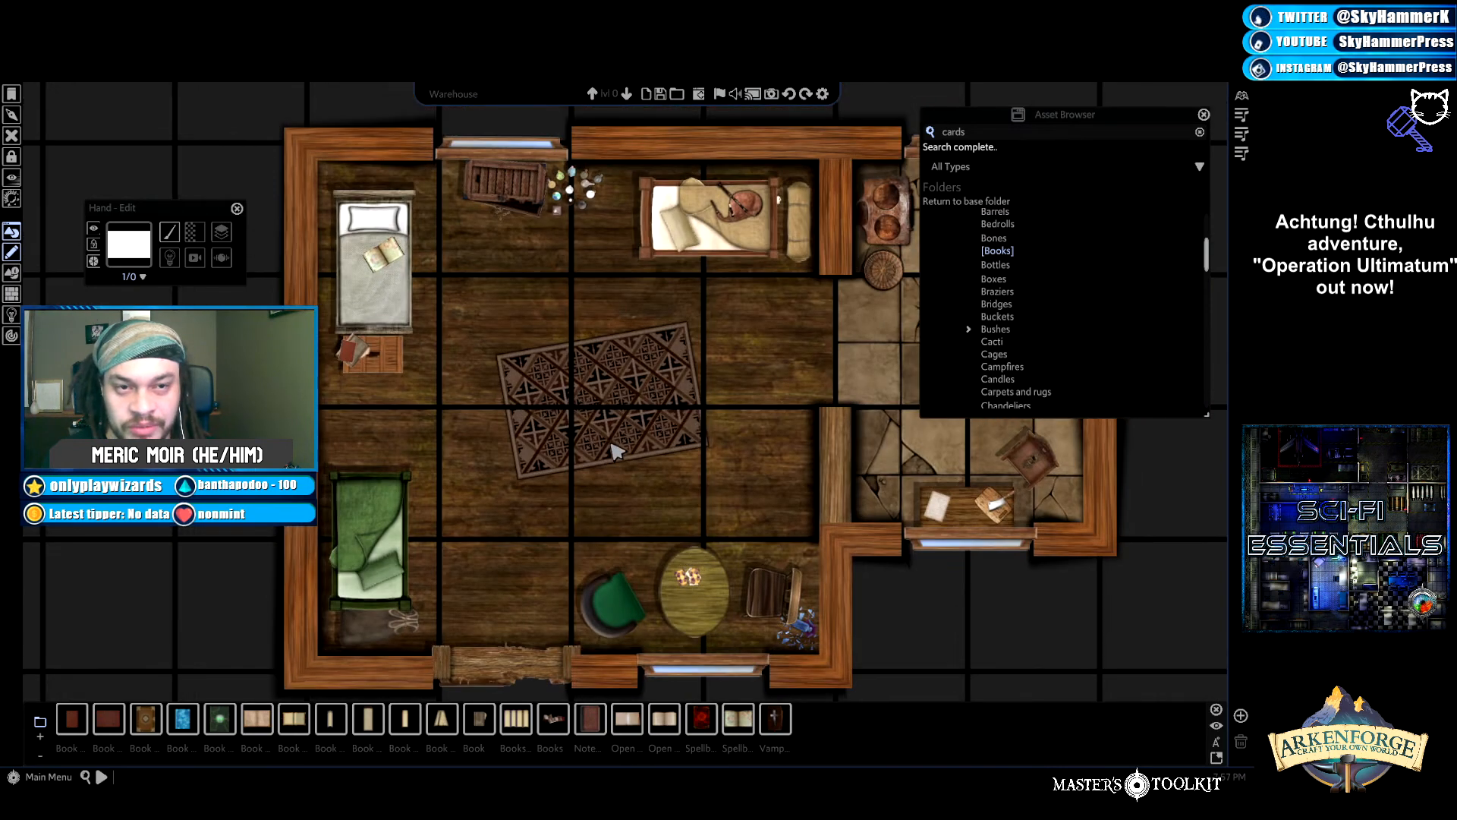
pyautogui.scroll(-6, 1010, 340)
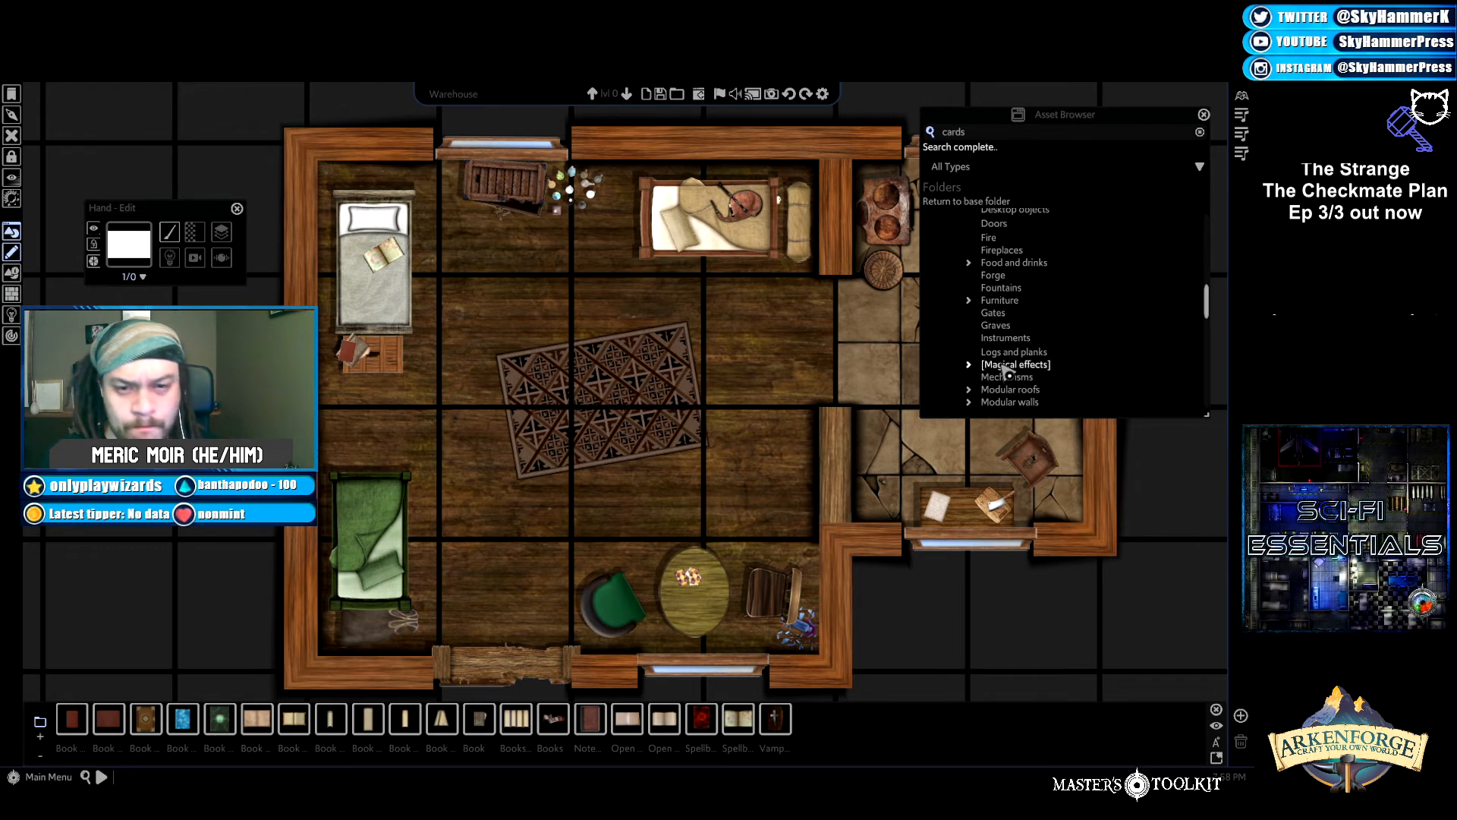
pyautogui.scroll(-3, 1019, 357)
pyautogui.scroll(6, 983, 360)
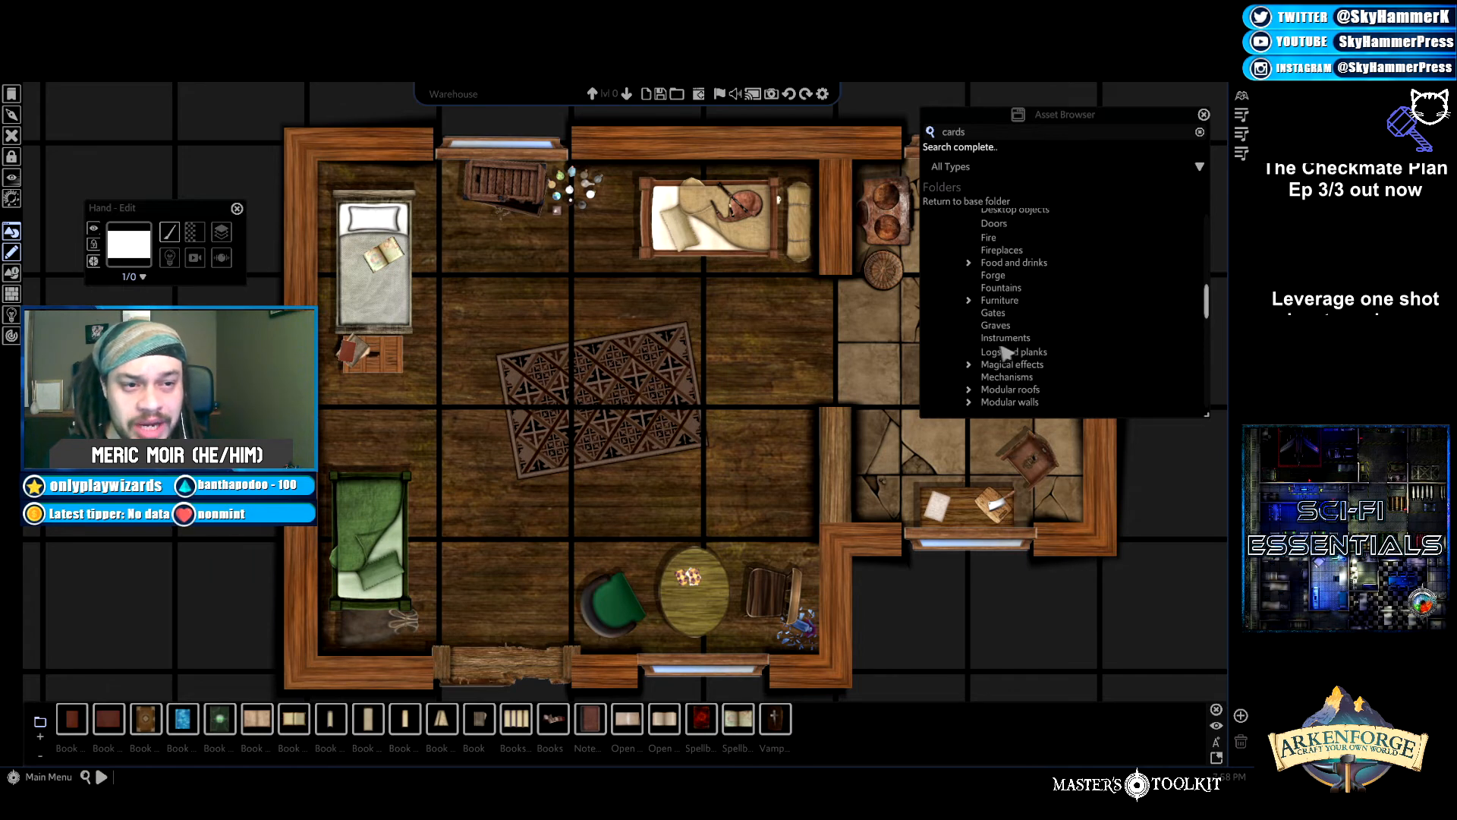
pyautogui.scroll(2, 991, 355)
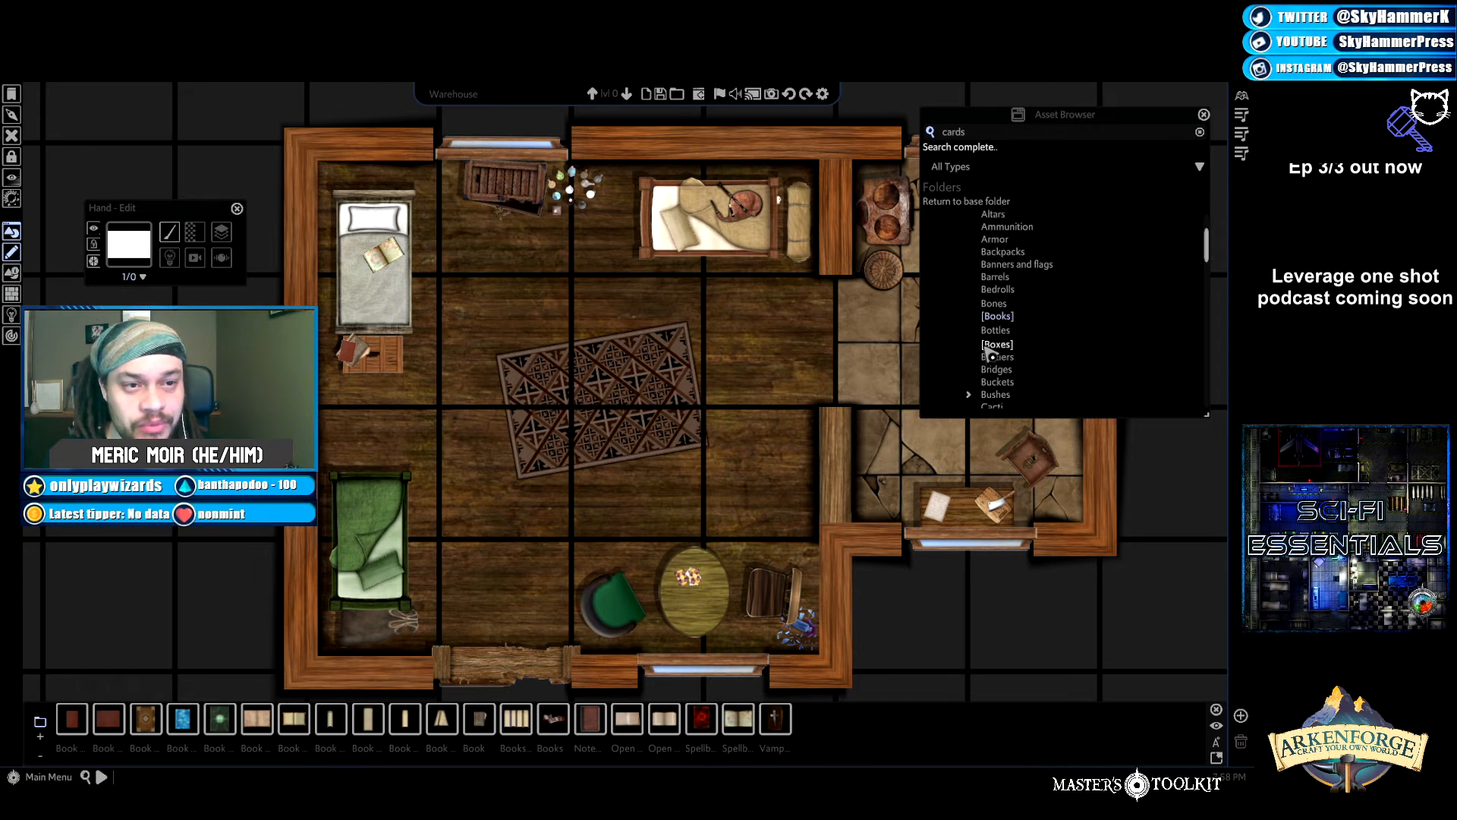
pyautogui.scroll(1, 1047, 342)
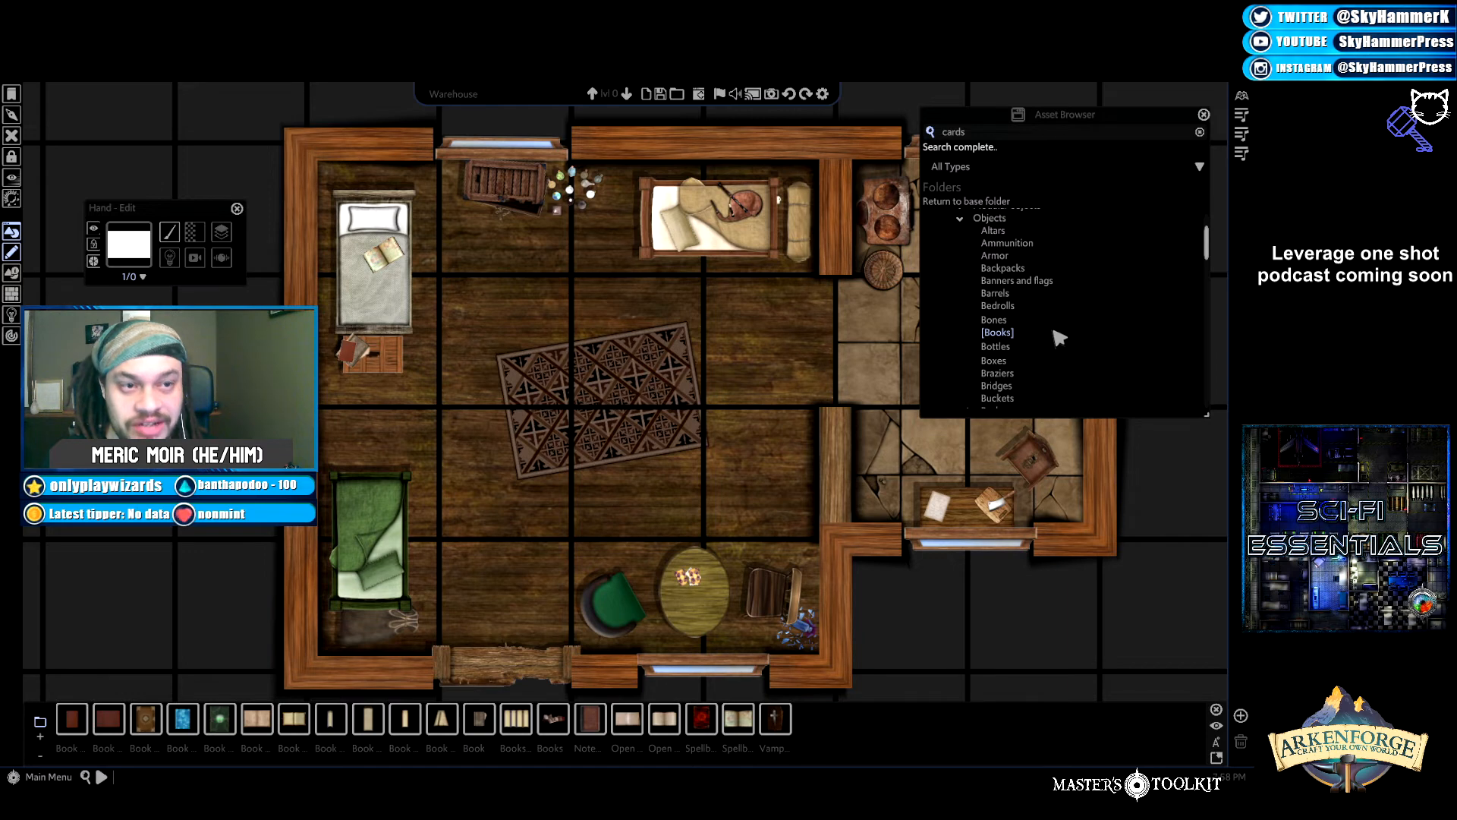
pyautogui.scroll(1, 1059, 338)
pyautogui.scroll(-6, 1059, 338)
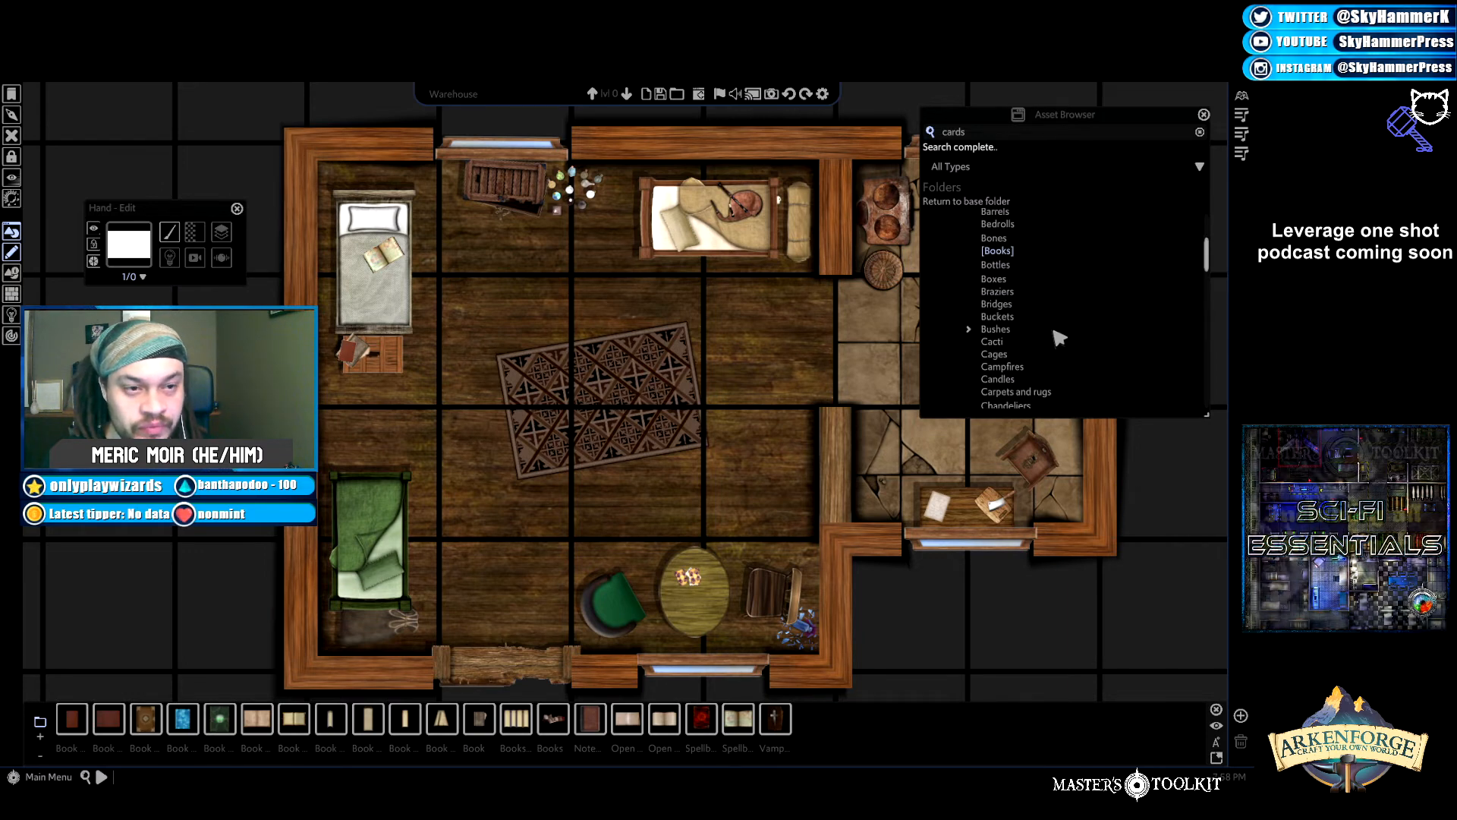
pyautogui.scroll(-3, 1059, 339)
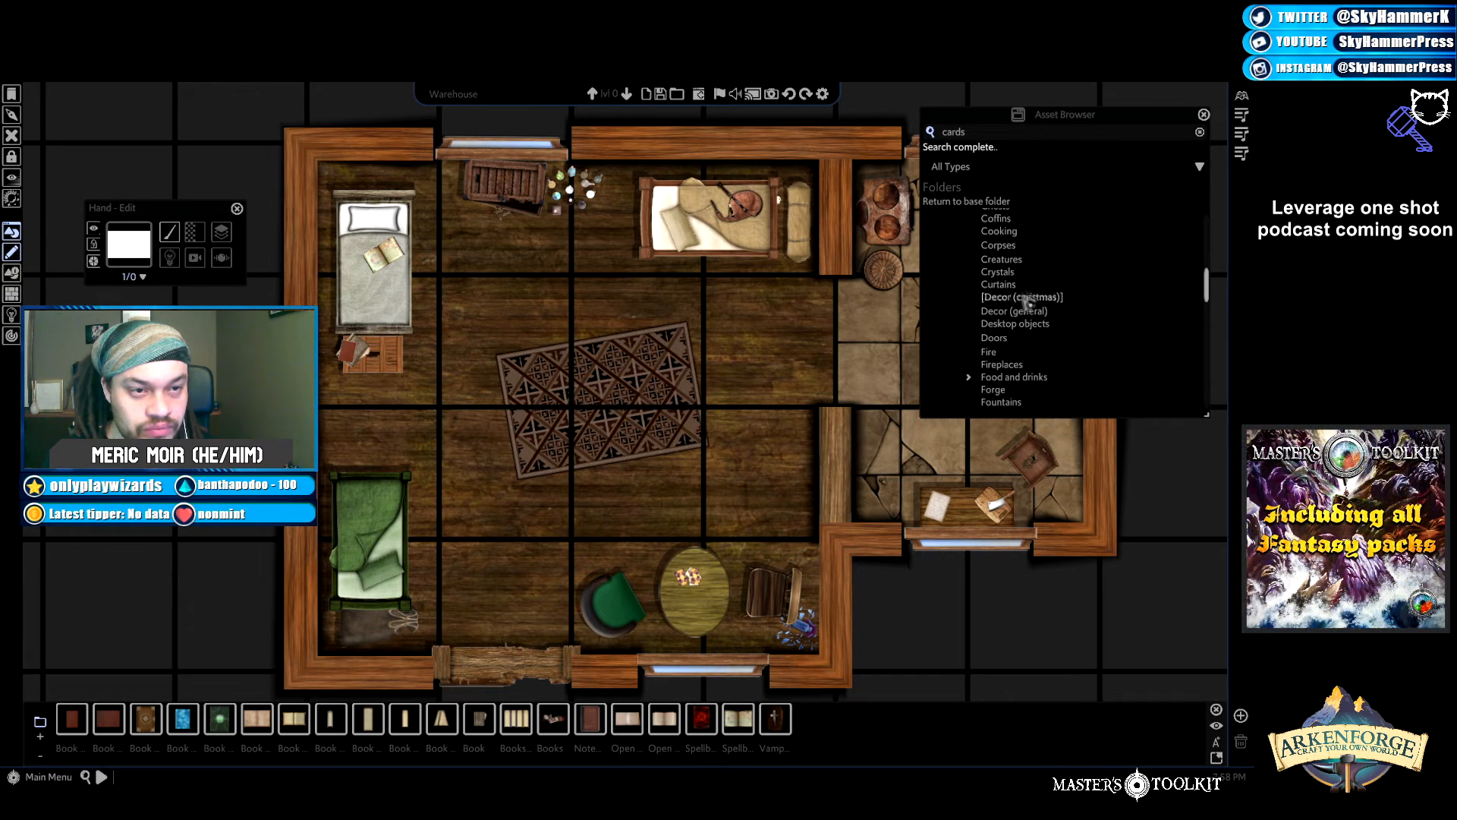
pyautogui.click(1040, 328)
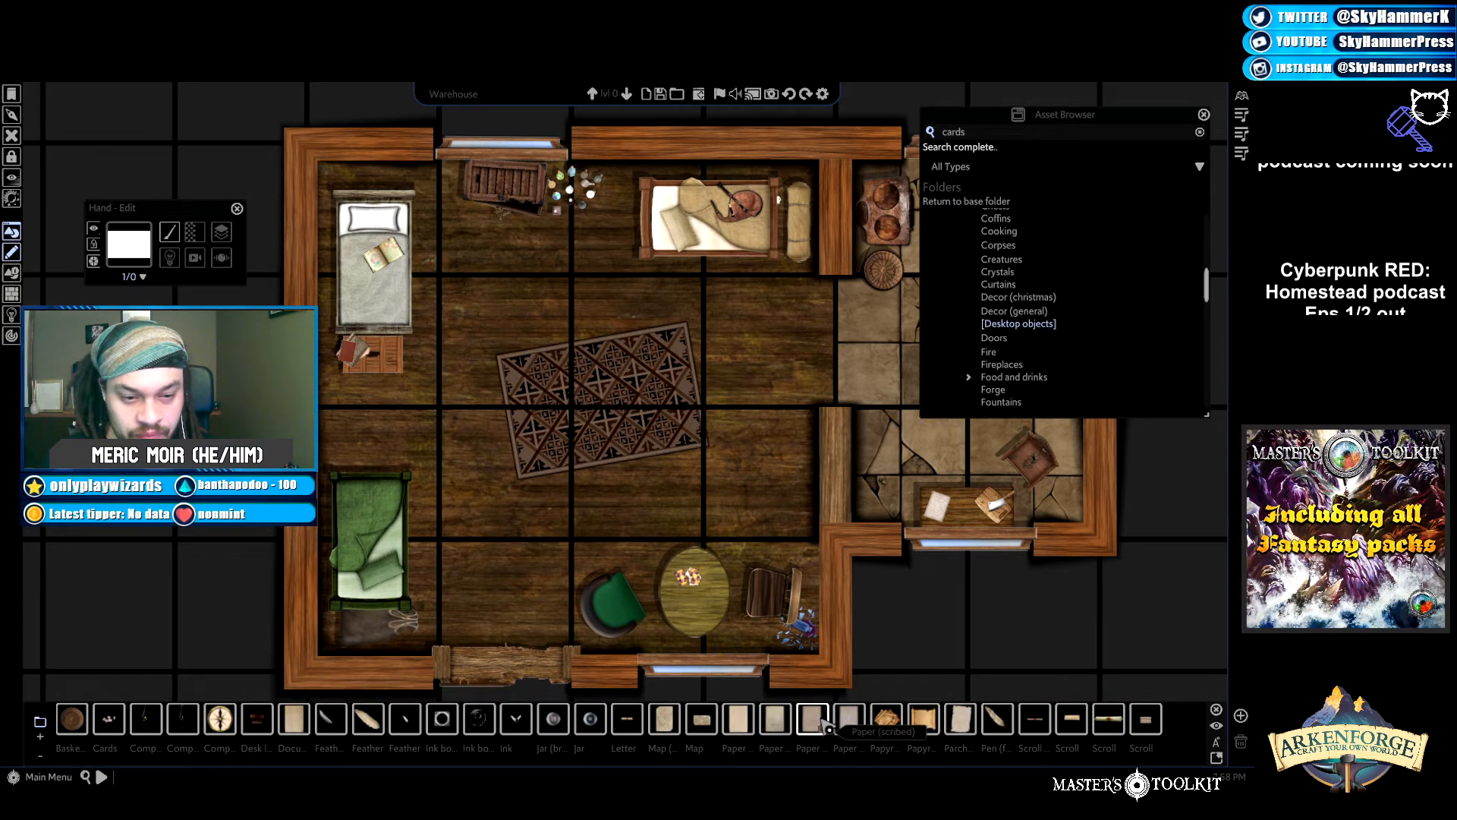
# Try scattering Paper (scribed) sheets over the rug and floor with the Object Fill mode, and undo the placed sheets.
pyautogui.click(823, 723)
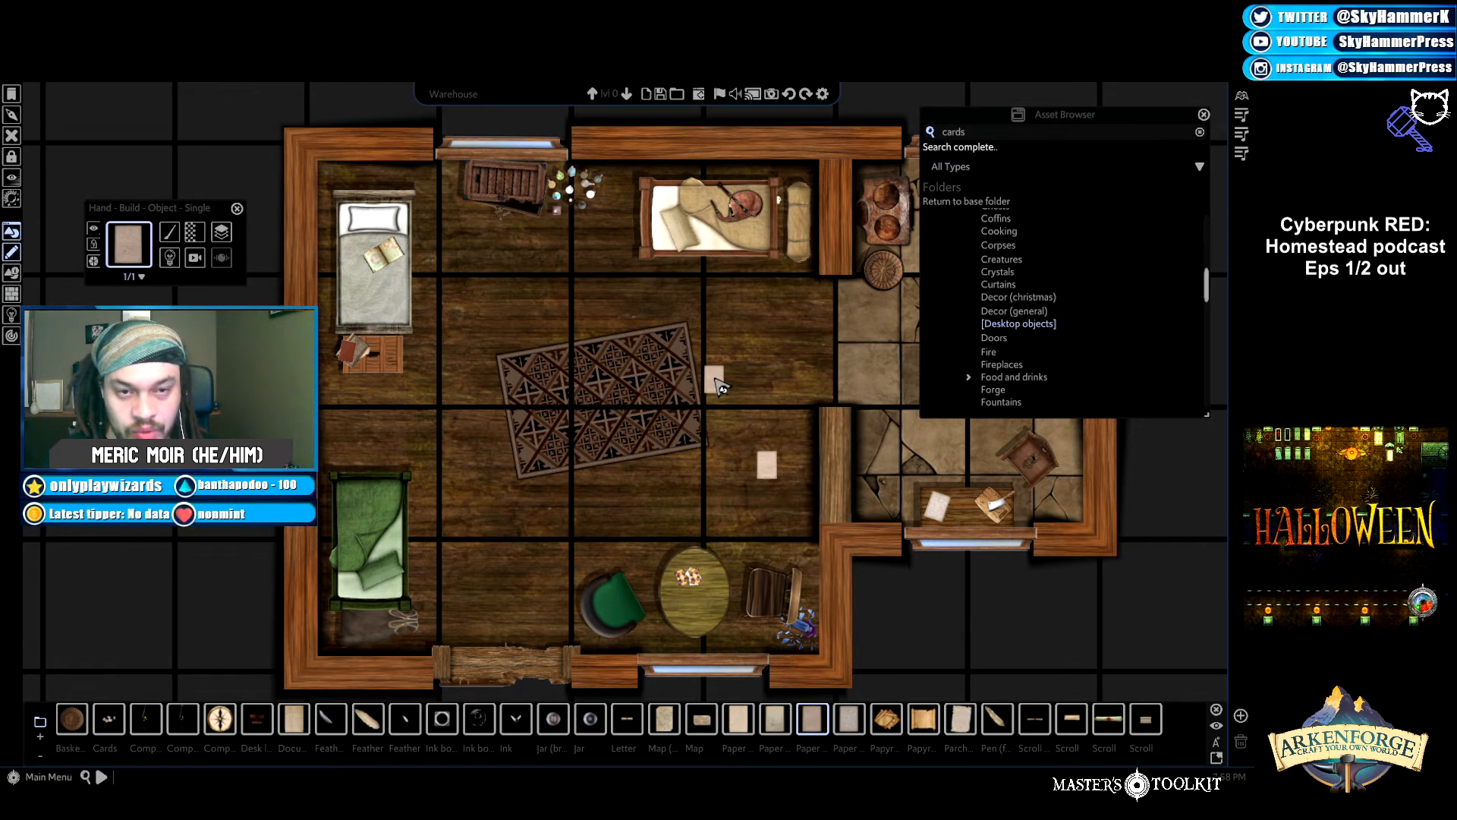
pyautogui.click(176, 226)
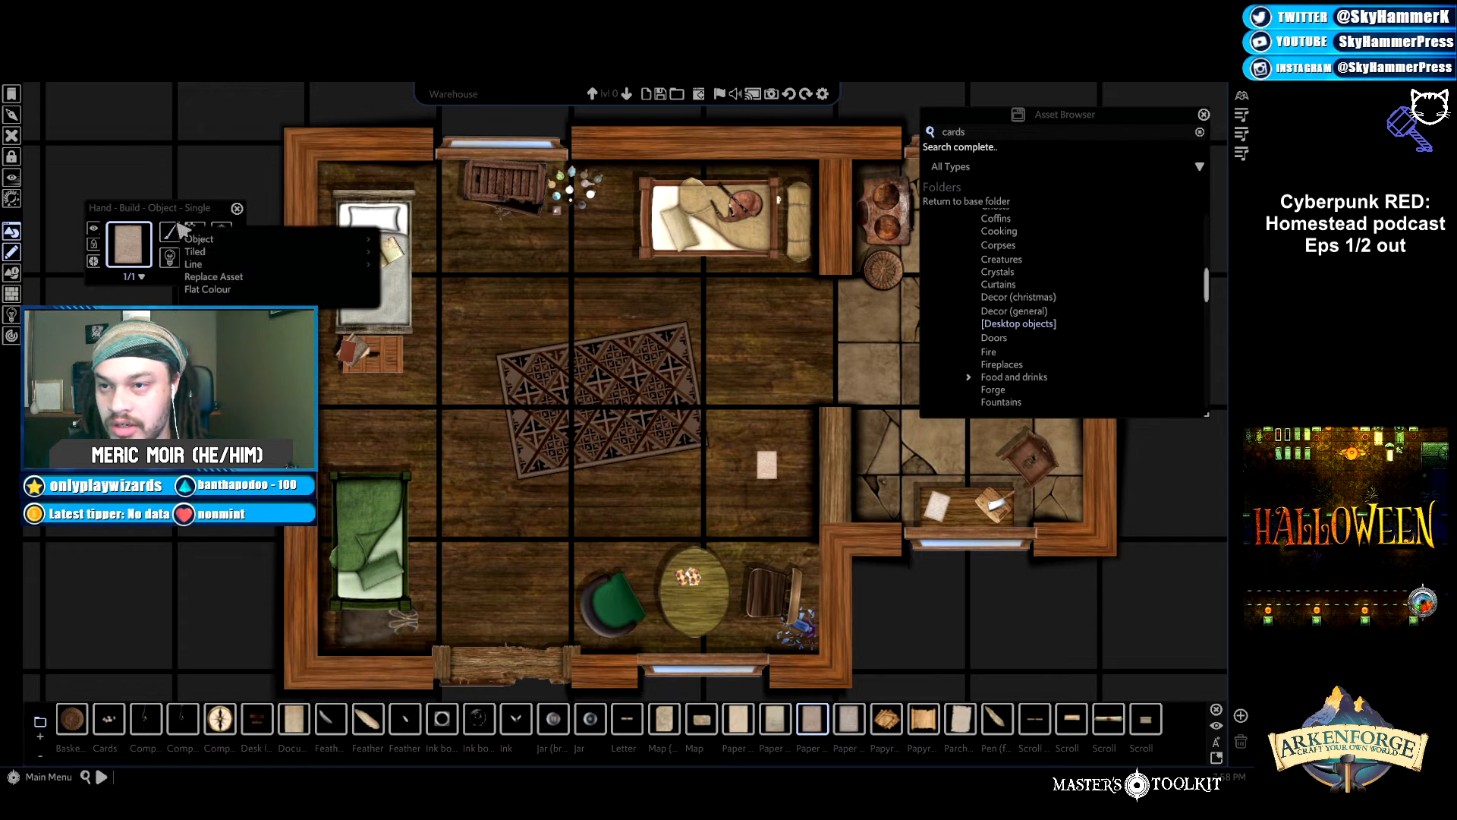
pyautogui.moveTo(198, 243)
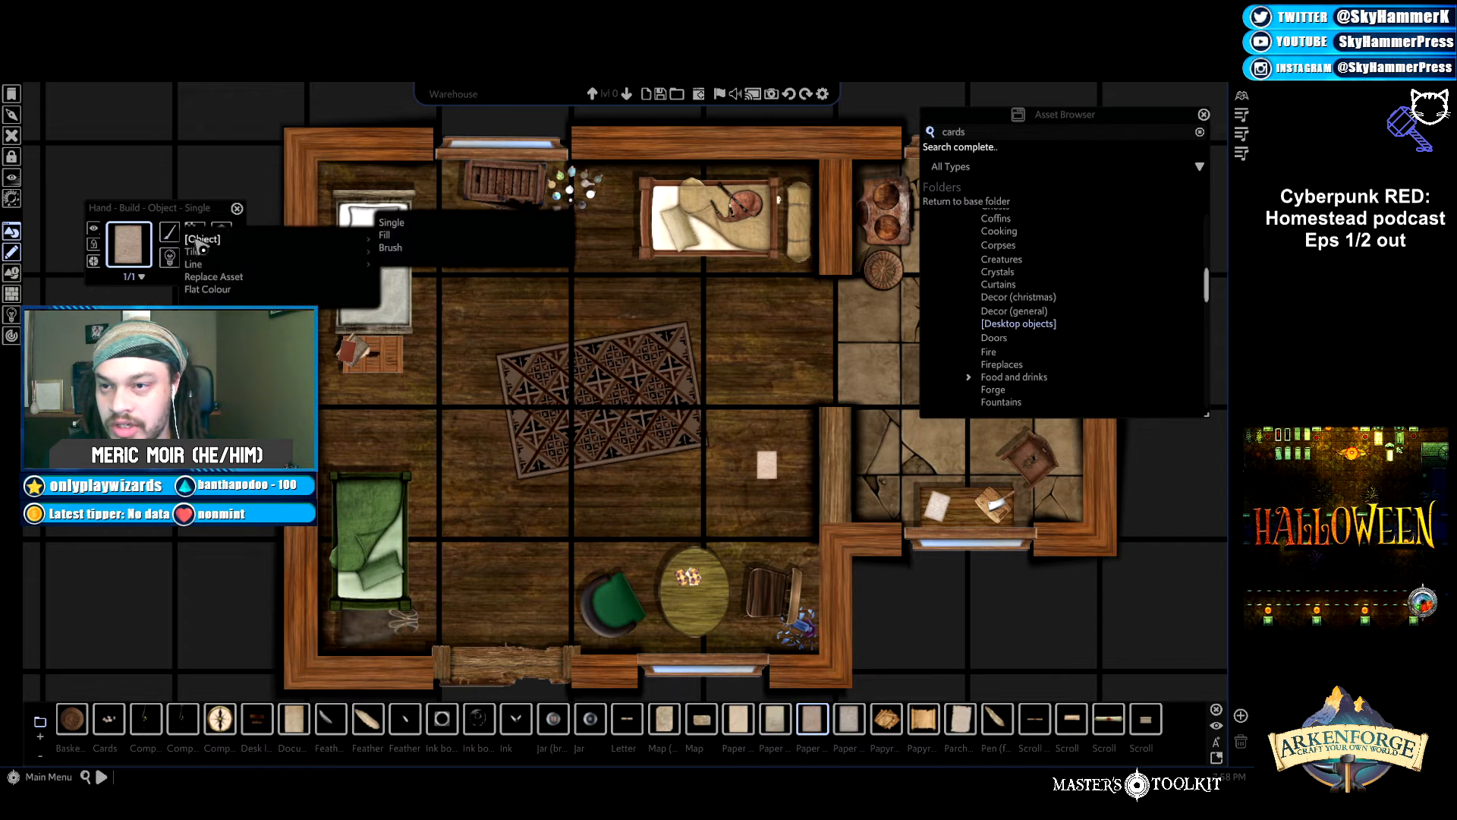
pyautogui.click(400, 237)
pyautogui.moveTo(774, 406); pyautogui.dragTo(774, 406)
pyautogui.moveTo(649, 338); pyautogui.dragTo(731, 421)
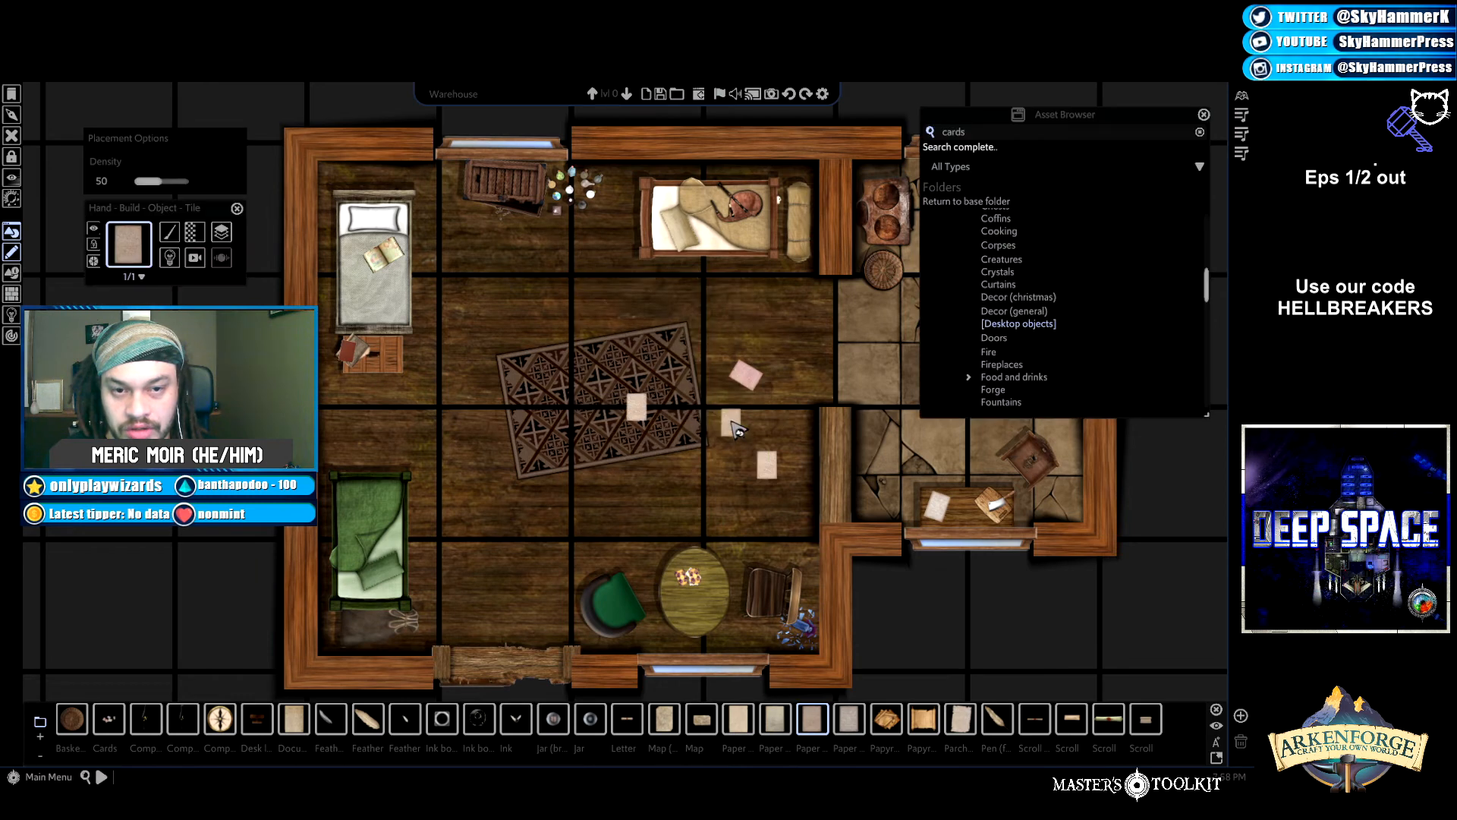
pyautogui.moveTo(531, 300); pyautogui.dragTo(854, 582)
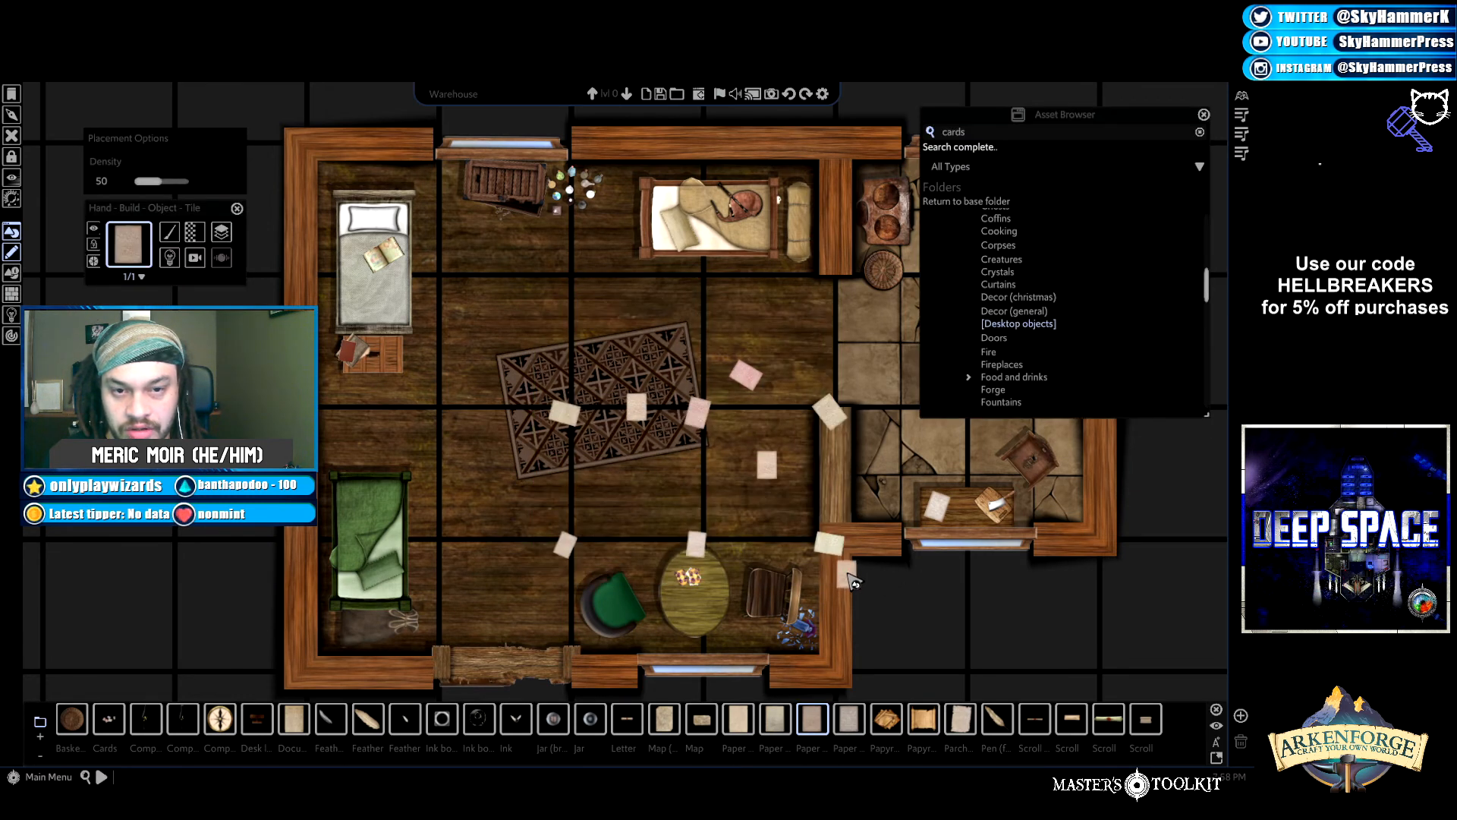
pyautogui.click(168, 232)
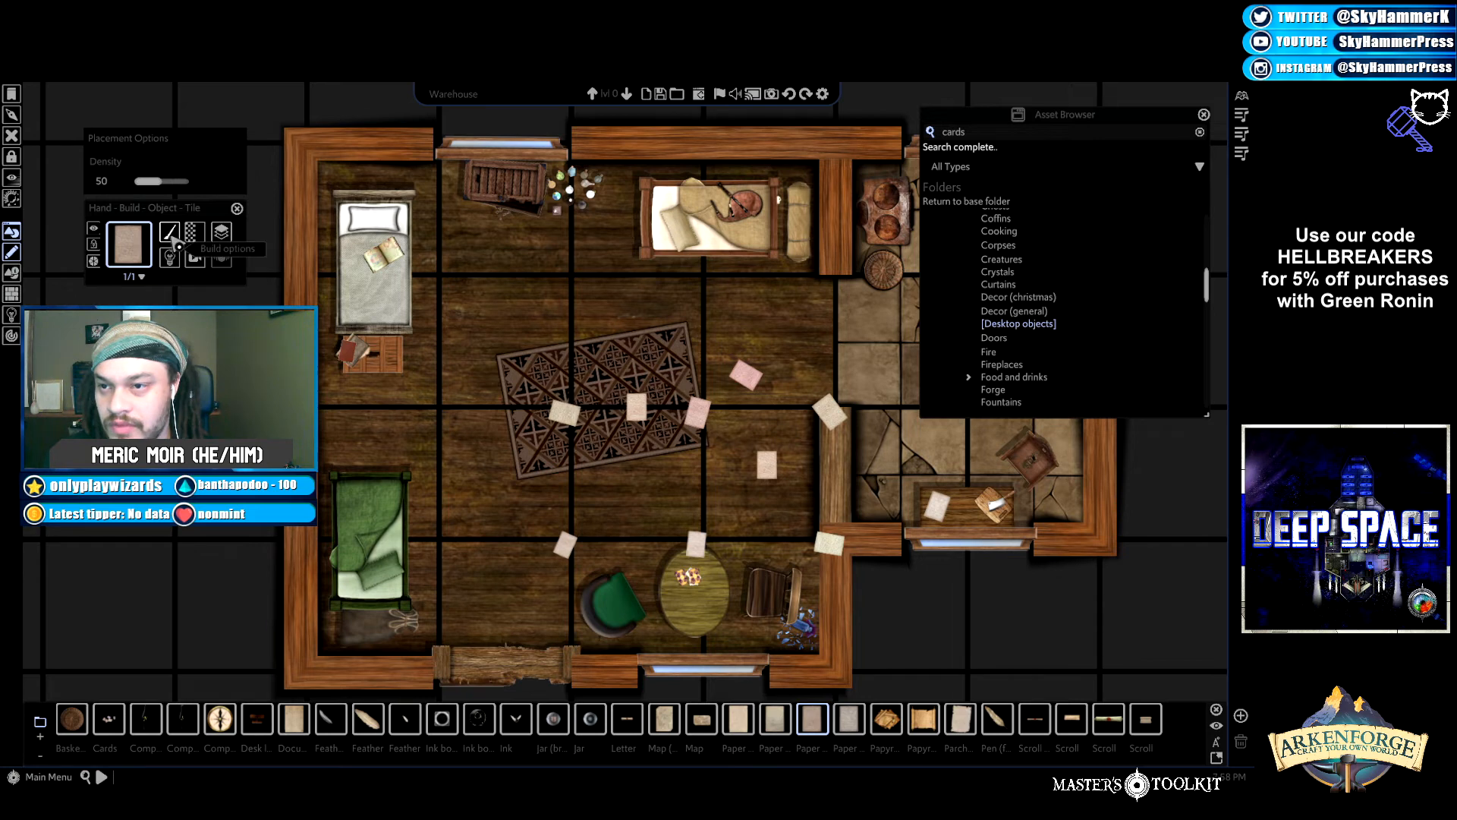
pyautogui.rightClick(475, 283)
pyautogui.hotkey('ctrl', 'z')
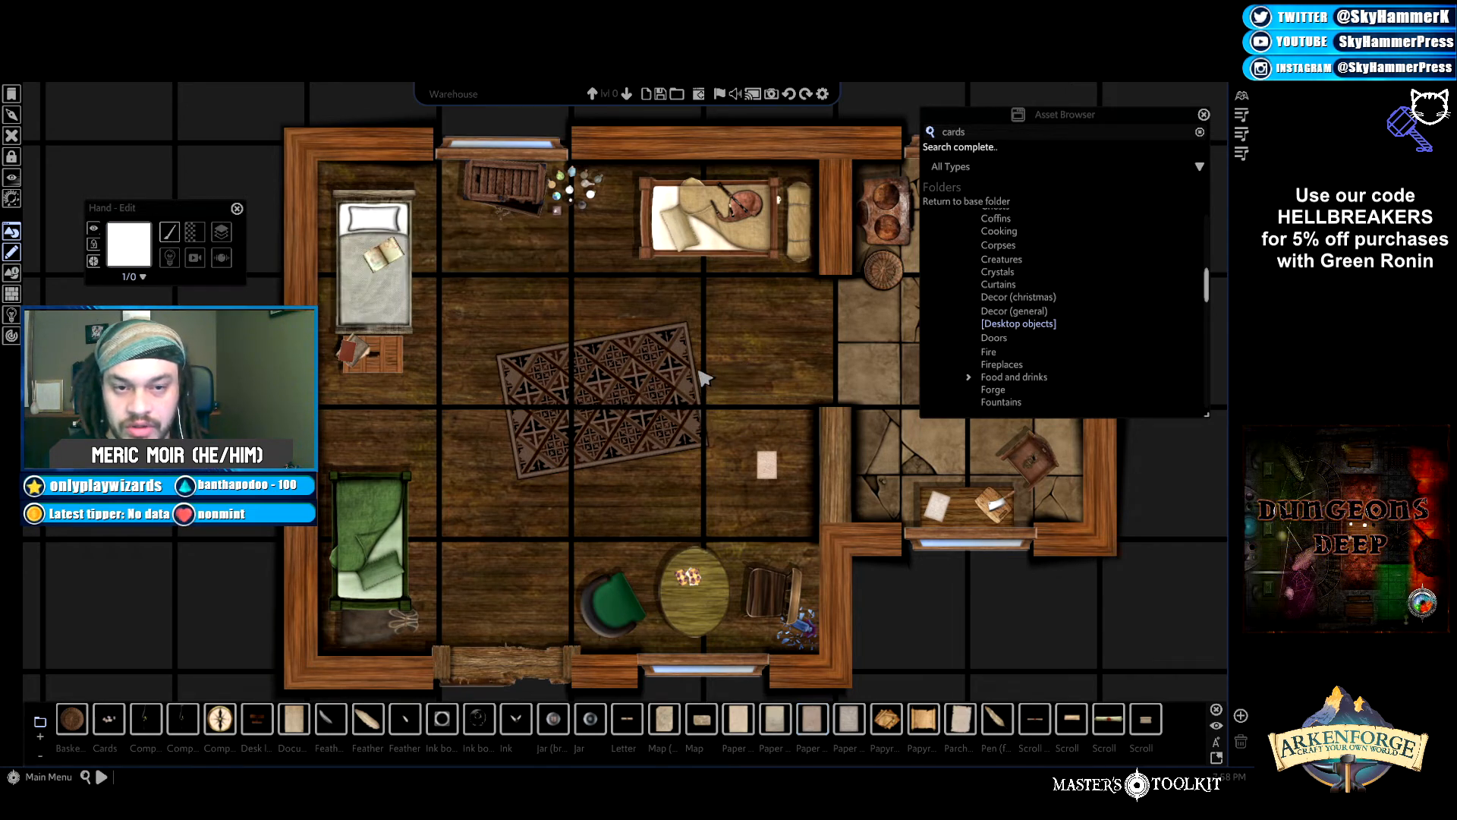
pyautogui.click(180, 234)
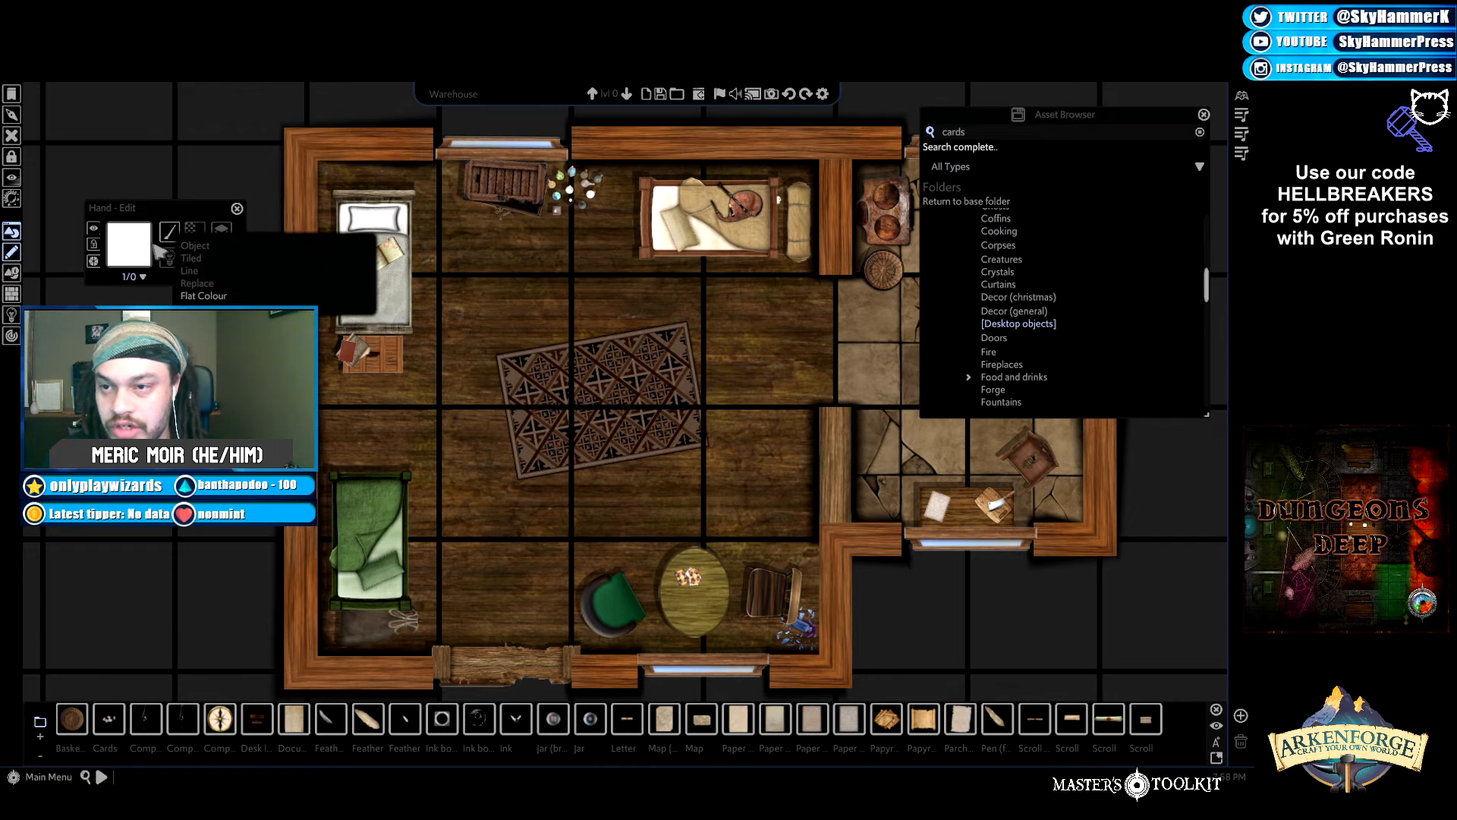
# Scatter Paper (scribed) sheets over the rug and nearby floor with the Object Brush mode at width 1.00 and density 50.
pyautogui.click(839, 721)
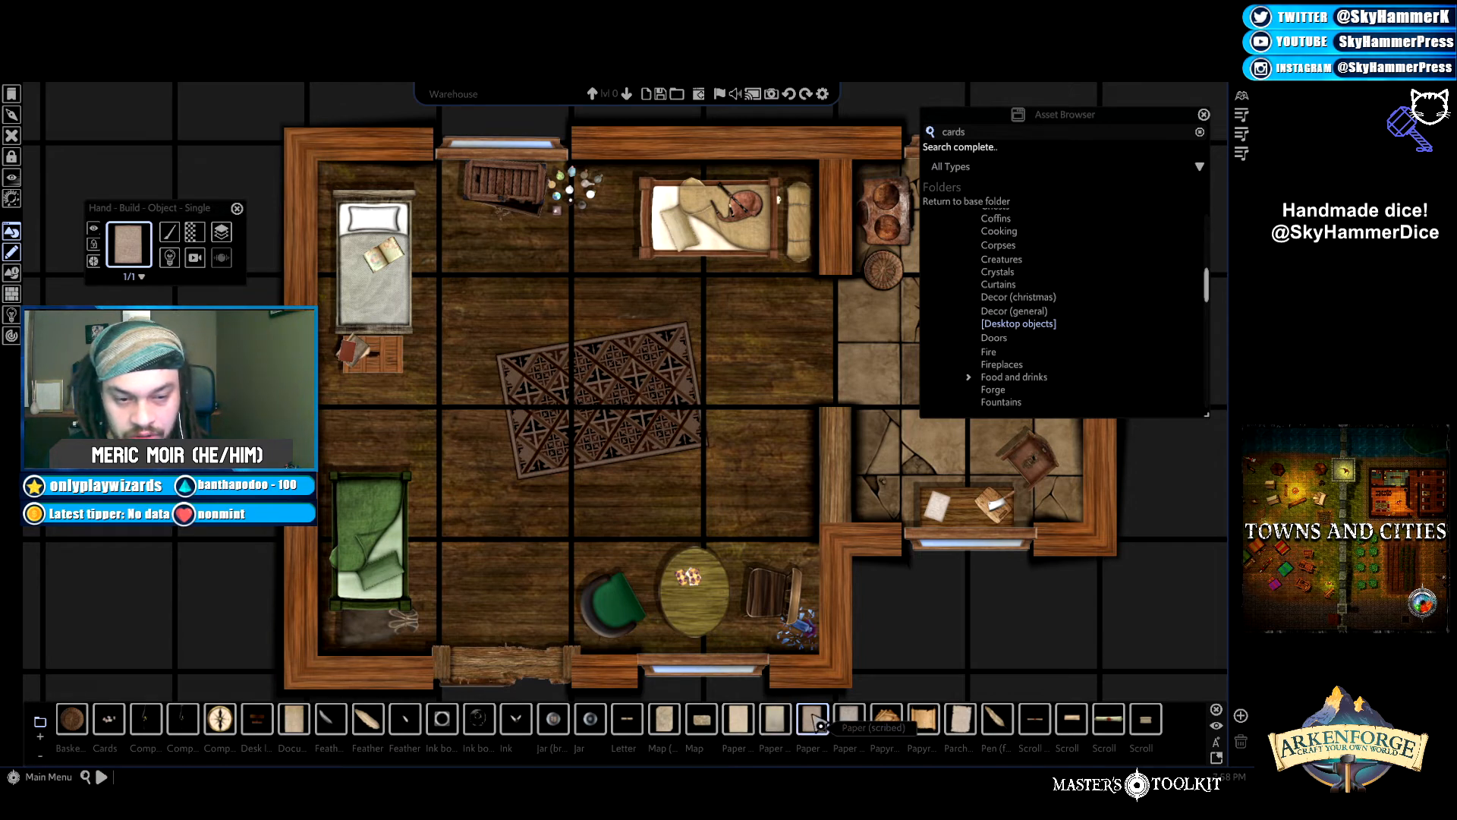
pyautogui.click(174, 242)
pyautogui.moveTo(201, 265)
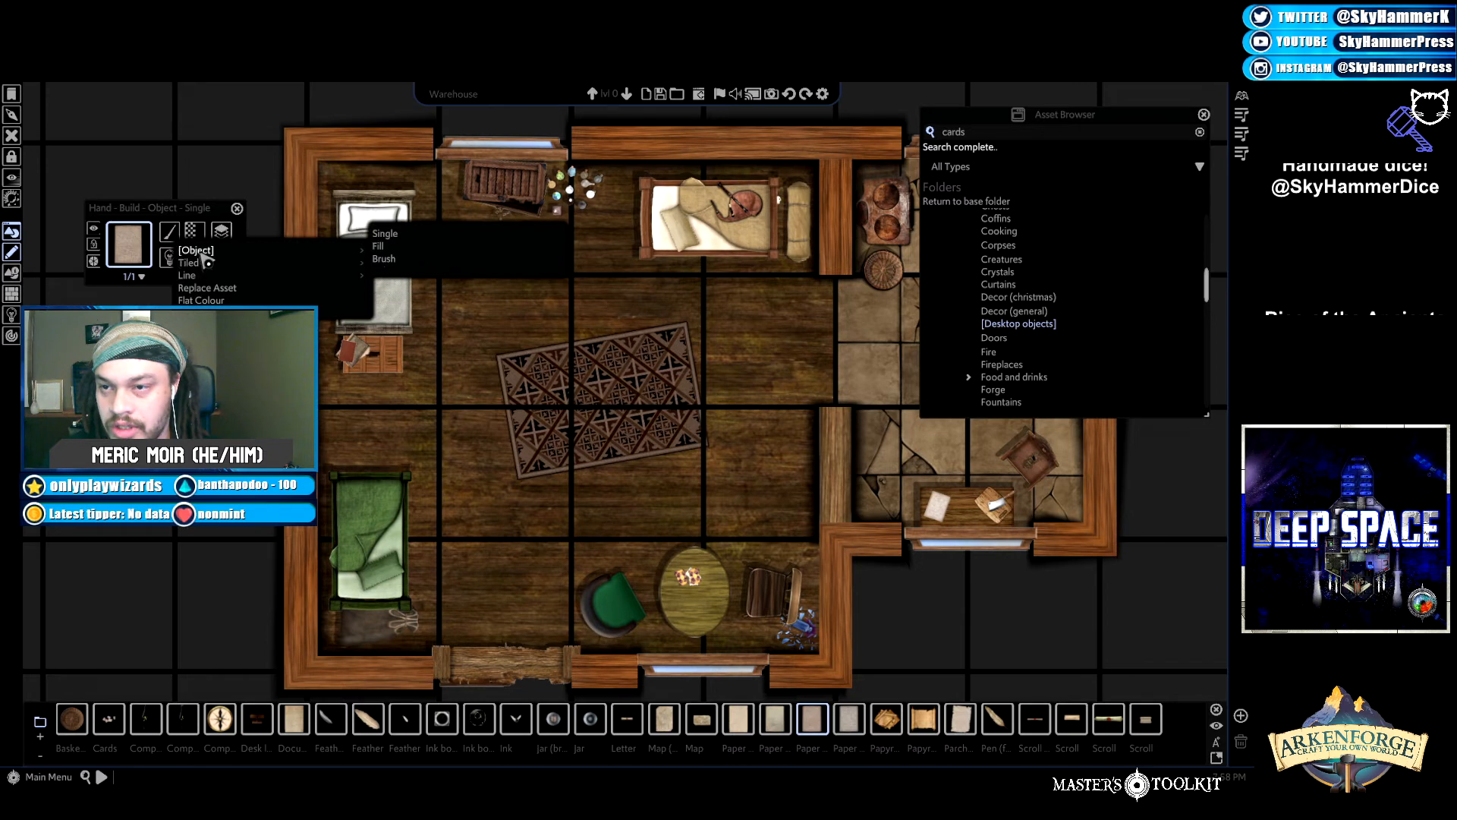
pyautogui.click(396, 261)
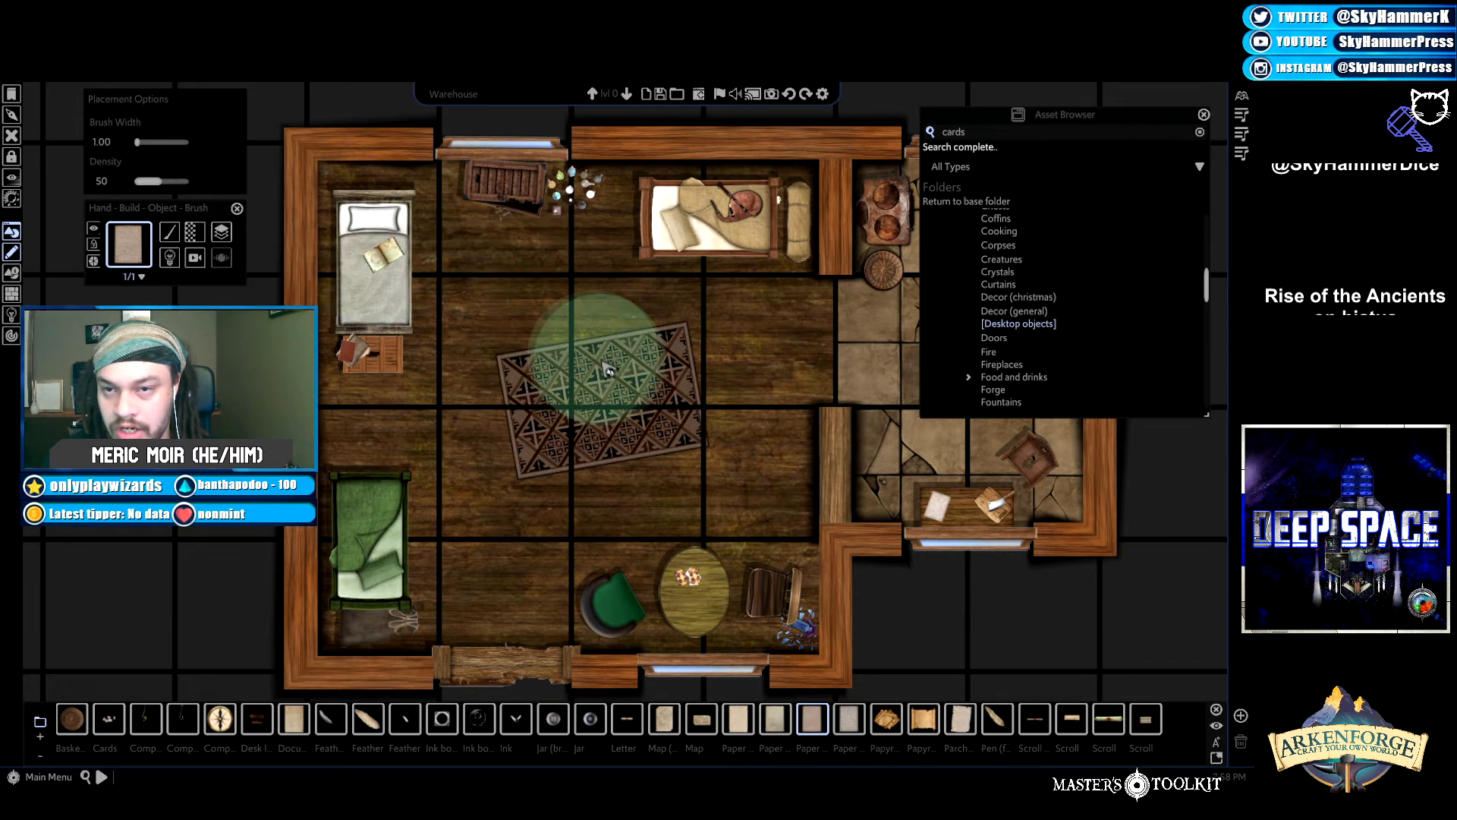
pyautogui.click(602, 352)
pyautogui.moveTo(601, 351)
pyautogui.mouseDown()
pyautogui.moveTo(640, 381)
pyautogui.moveTo(627, 412)
pyautogui.moveTo(689, 374)
pyautogui.mouseUp()
pyautogui.hotkey('ctrl', 'z')
pyautogui.moveTo(534, 348)
pyautogui.mouseDown()
pyautogui.moveTo(591, 371)
pyautogui.moveTo(595, 408)
pyautogui.moveTo(549, 411)
pyautogui.mouseUp()
pyautogui.press('Escape')
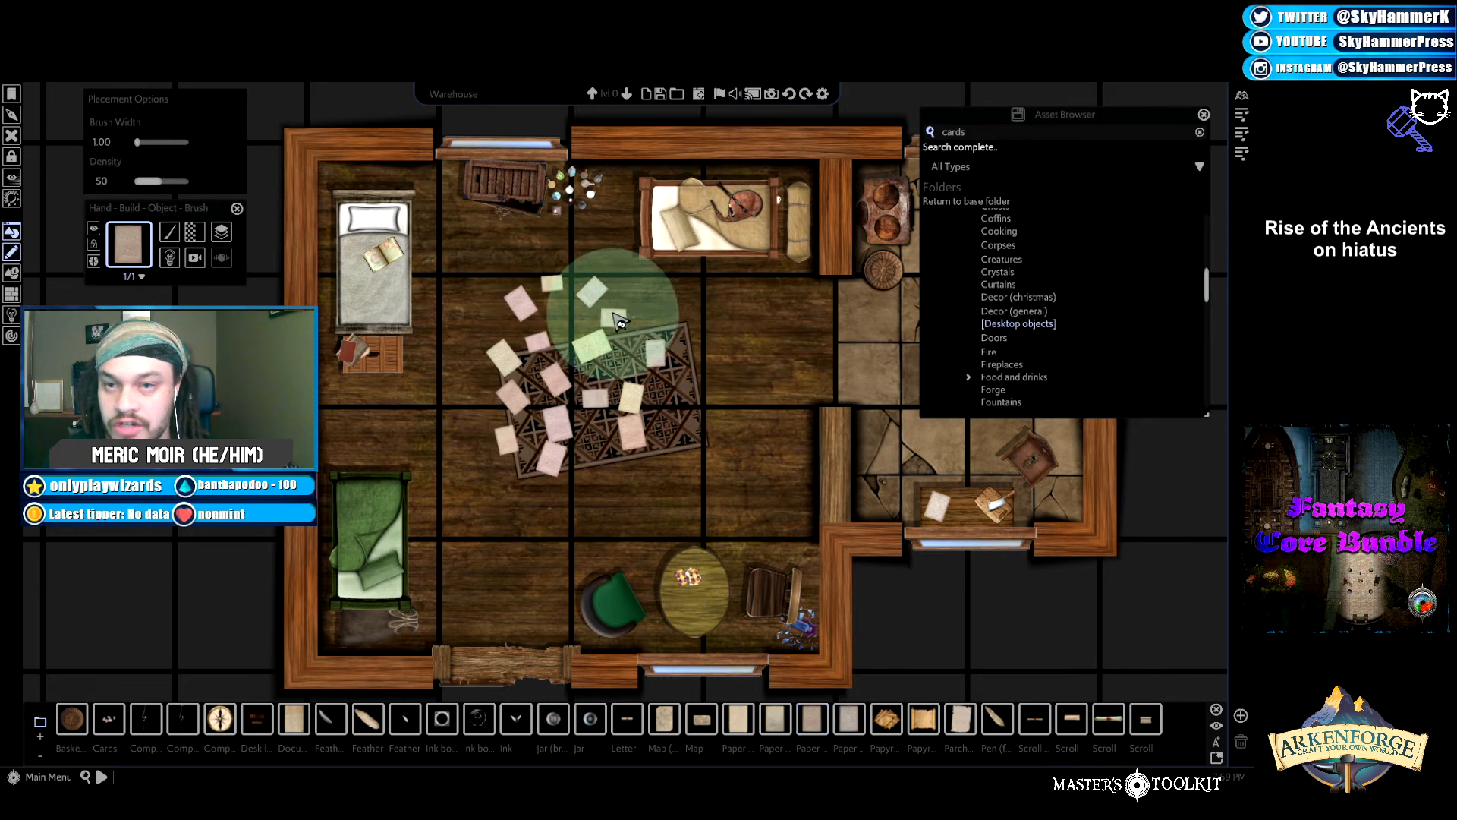
# Select the patterned rug beneath the scattered paper sheets and lock it.
pyautogui.click(595, 293)
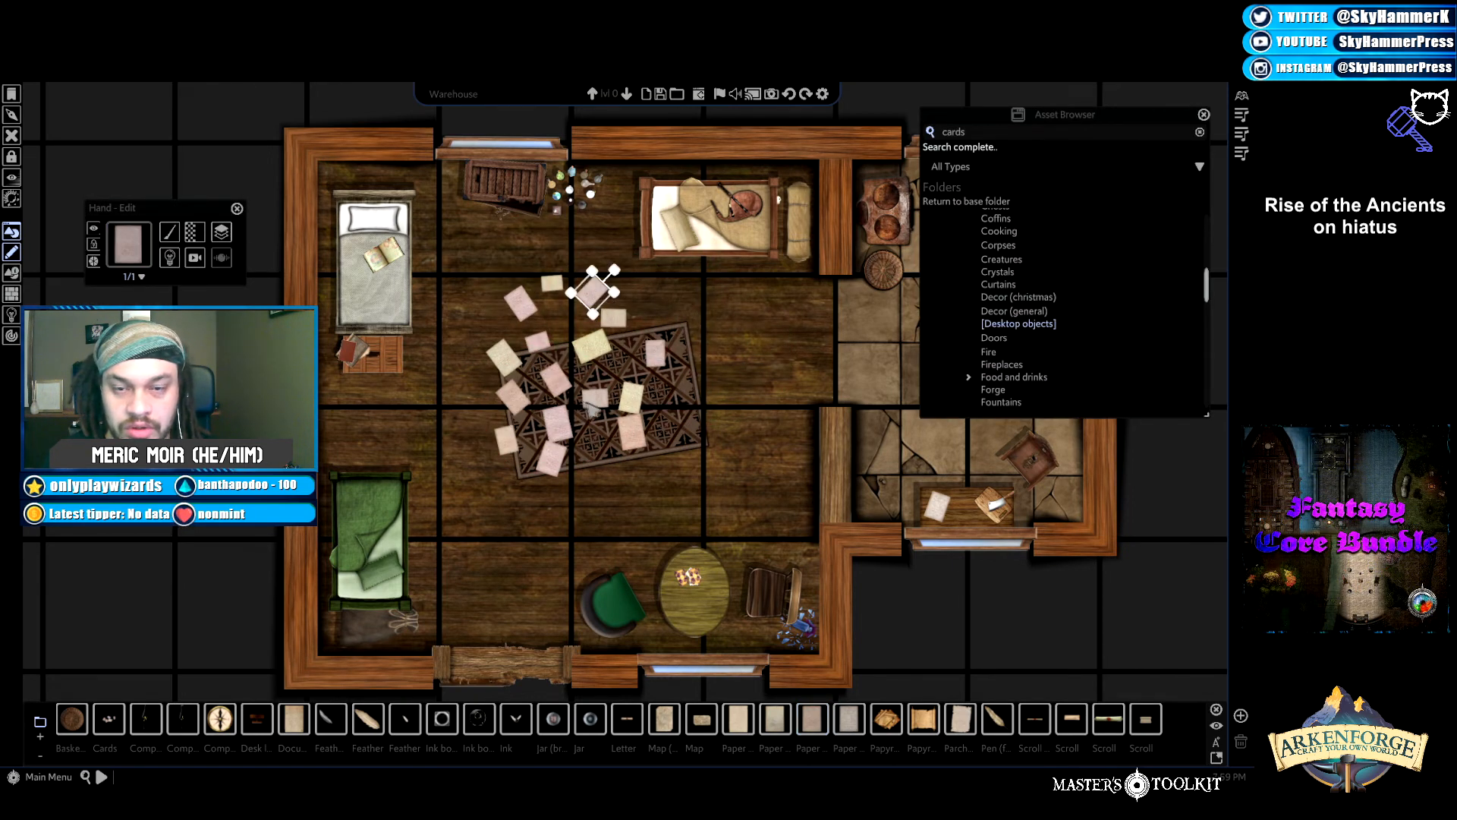
pyautogui.moveTo(654, 354); pyautogui.dragTo(721, 434)
pyautogui.click(630, 391)
pyautogui.click(631, 392)
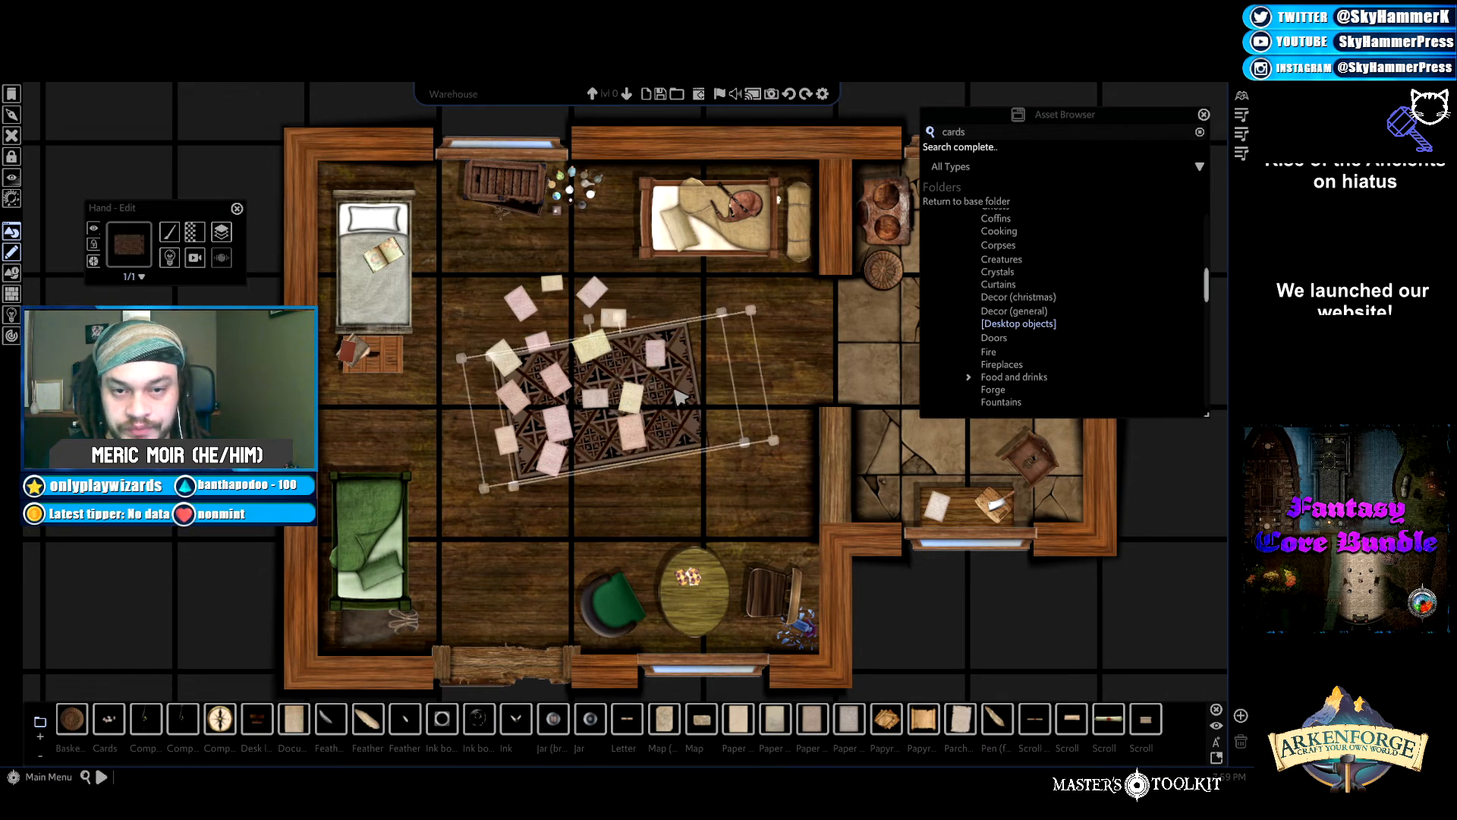
pyautogui.click(94, 244)
pyautogui.click(636, 382)
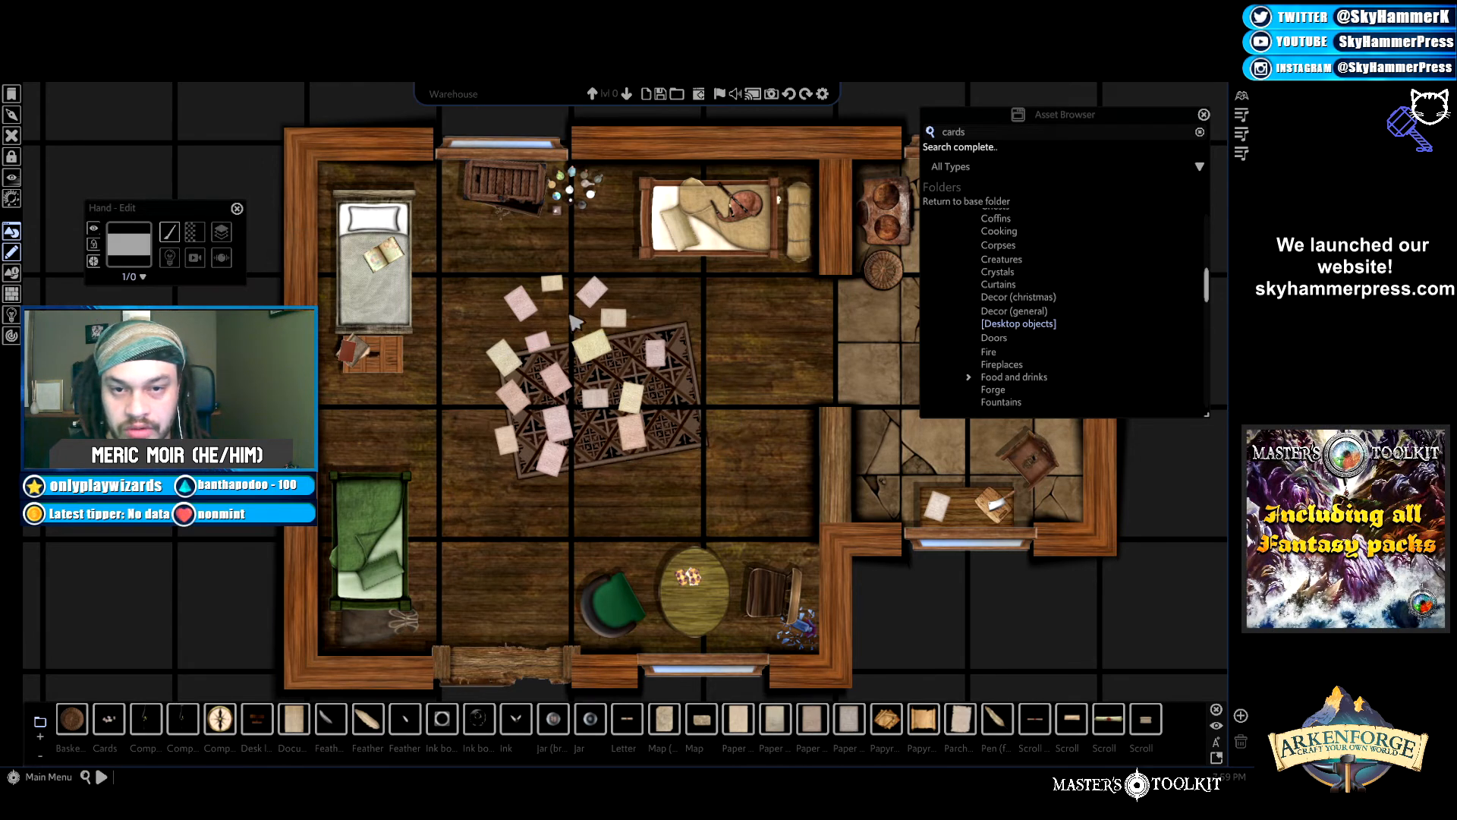
# Delete two groups of surplus paper sheets around the rug and move the remaining cluster of five to the floor beside the grey bed.
pyautogui.moveTo(580, 277); pyautogui.dragTo(662, 426)
pyautogui.press('Delete')
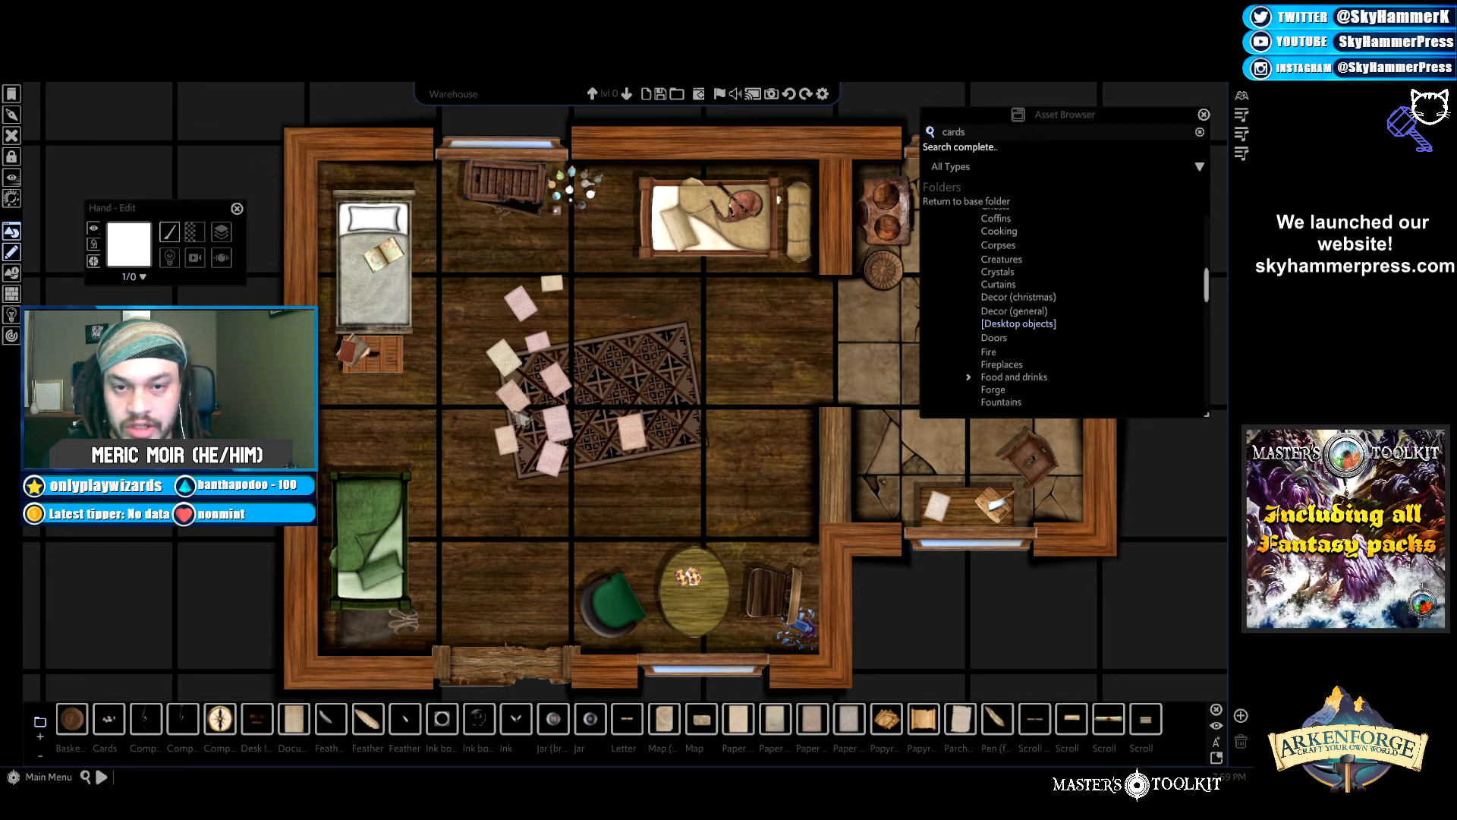
pyautogui.moveTo(478, 427); pyautogui.dragTo(578, 484)
pyautogui.press('Delete')
pyautogui.moveTo(488, 283); pyautogui.dragTo(501, 328)
pyautogui.click(659, 369)
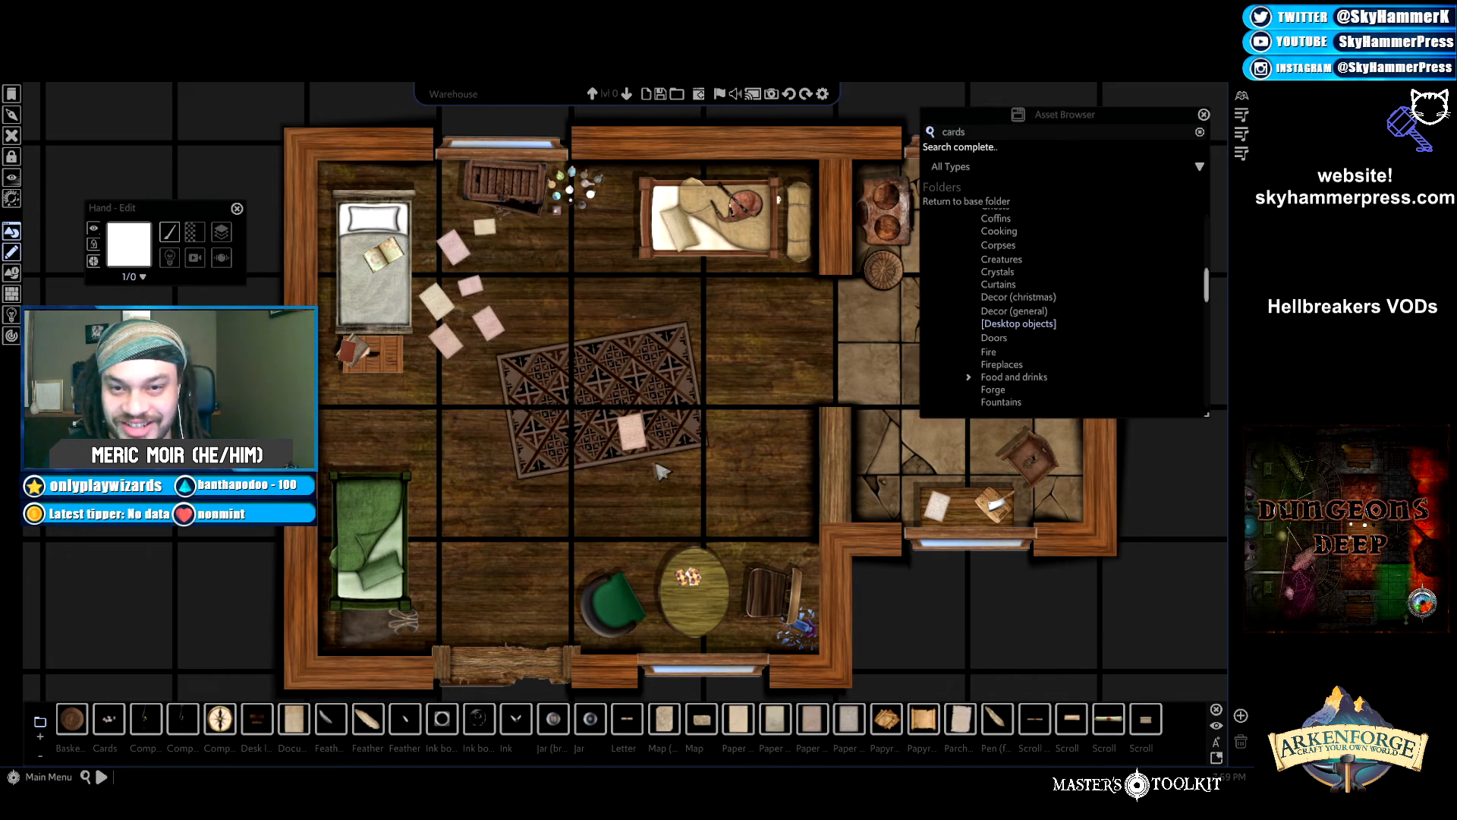
# Move the paper sheet off the rug onto the floor near the inner wall and delete the uppermost pink sheet beside the grey bed.
pyautogui.click(647, 442)
pyautogui.moveTo(636, 439); pyautogui.dragTo(774, 503)
pyautogui.click(791, 361)
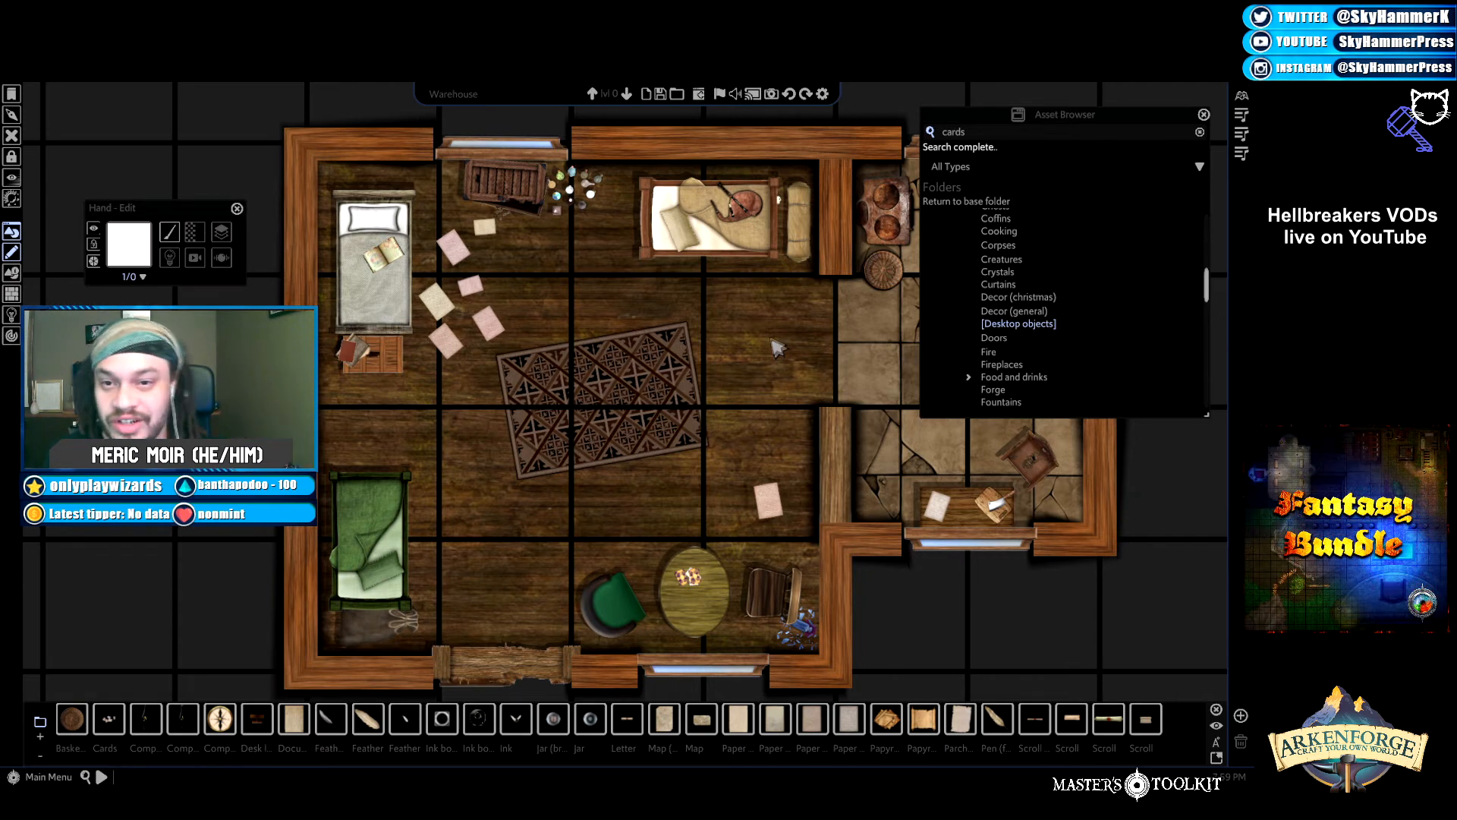
pyautogui.click(454, 256)
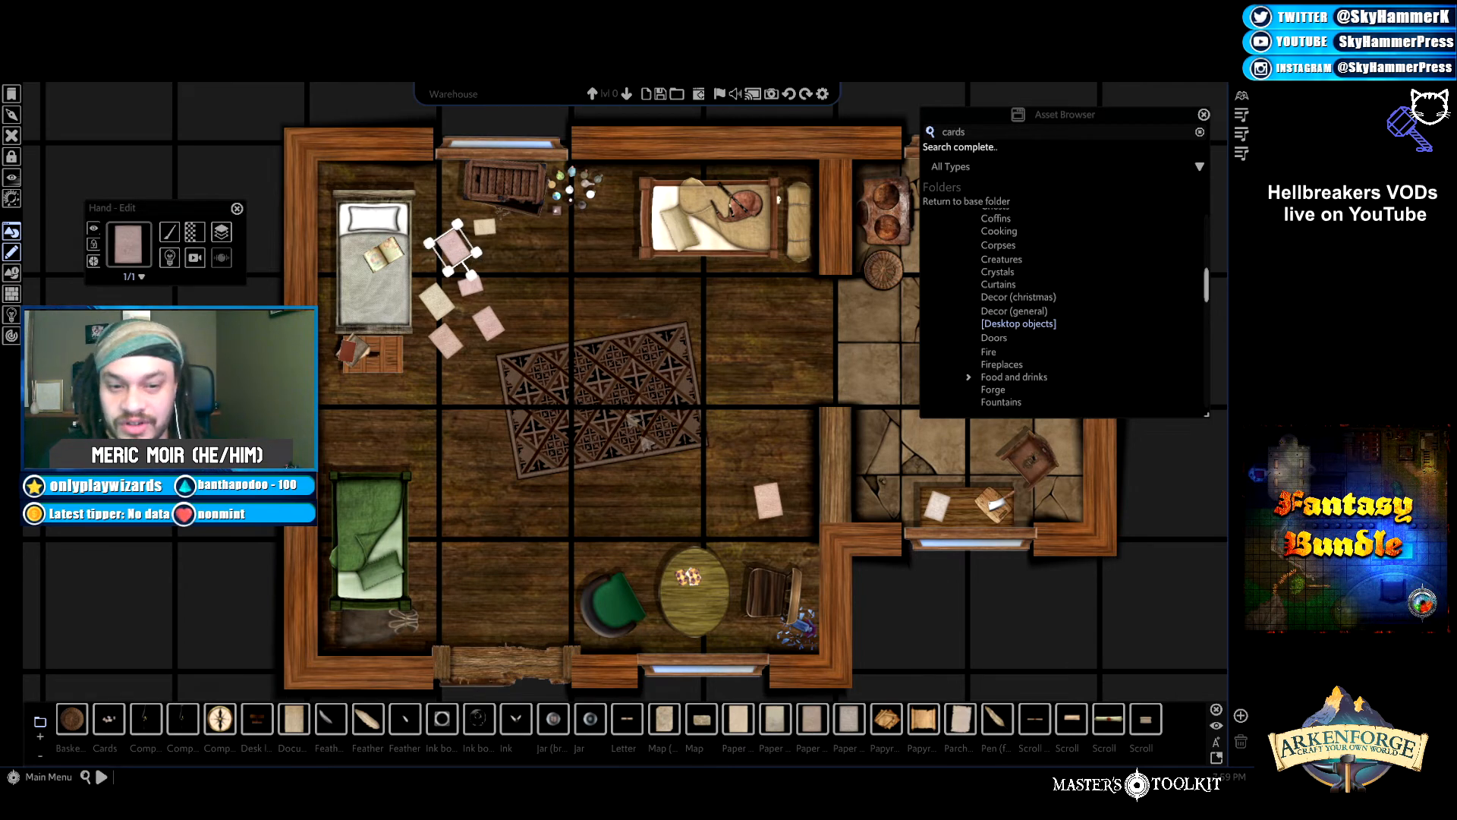
pyautogui.press('Delete')
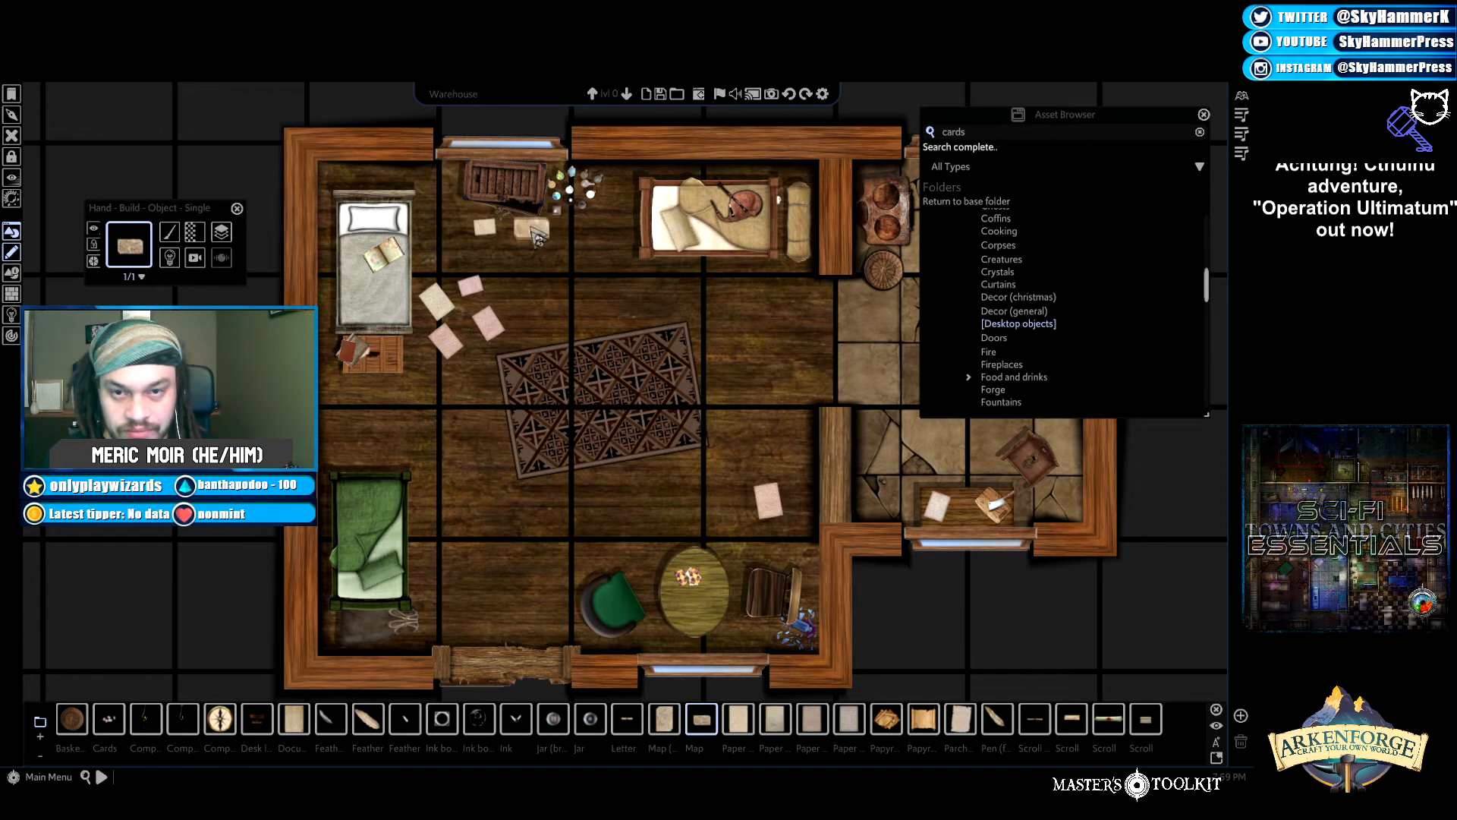
# Scatter Map sheets over the rug and nearby floor with the Object Brush mode and move three of them into the papers beside the grey bed.
pyautogui.click(180, 242)
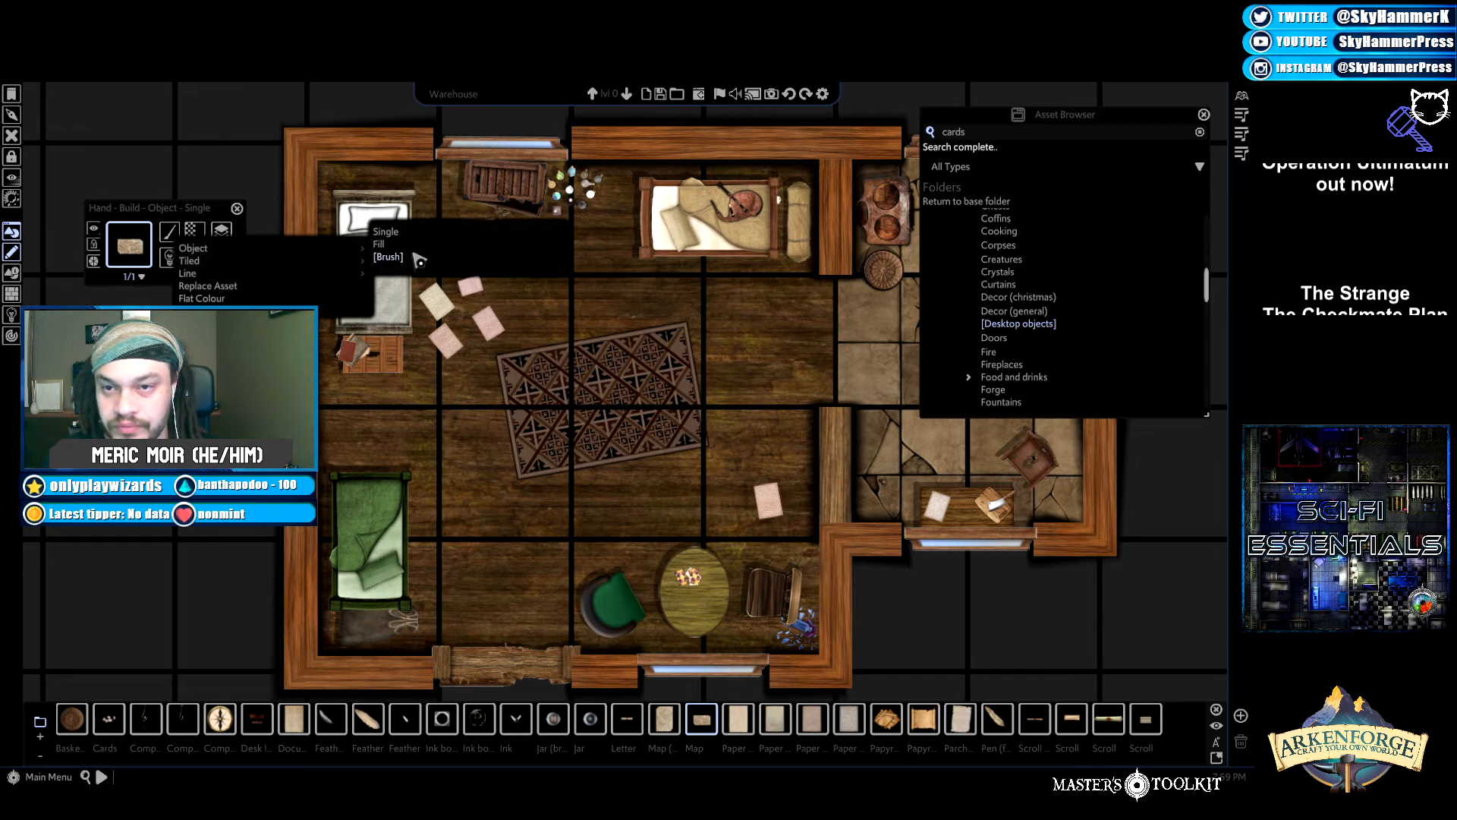
pyautogui.click(387, 257)
pyautogui.moveTo(578, 351)
pyautogui.mouseDown()
pyautogui.moveTo(610, 340)
pyautogui.moveTo(633, 380)
pyautogui.mouseUp()
pyautogui.rightClick(728, 385)
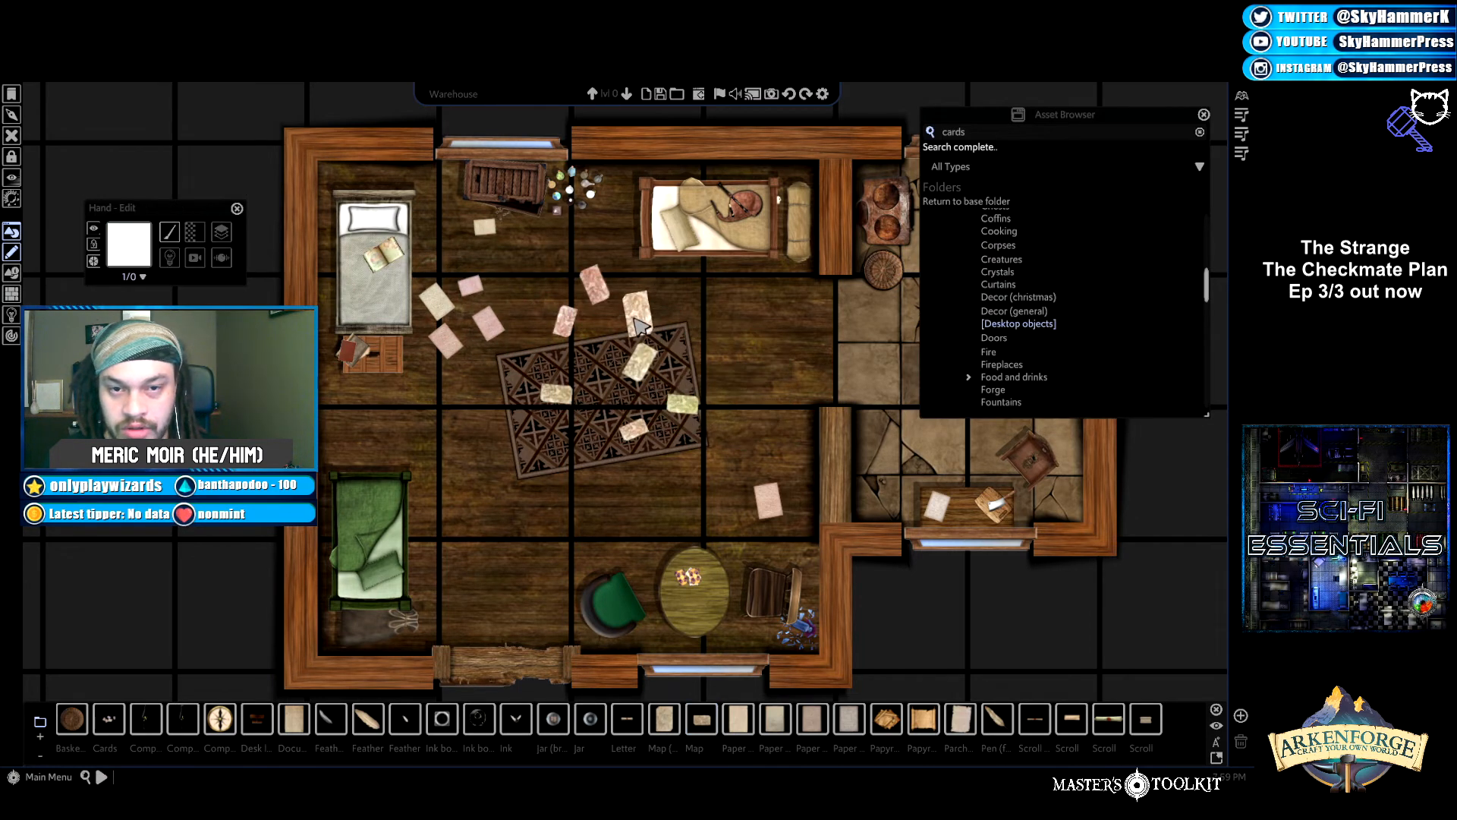
pyautogui.click(636, 319)
pyautogui.moveTo(555, 274); pyautogui.dragTo(507, 295)
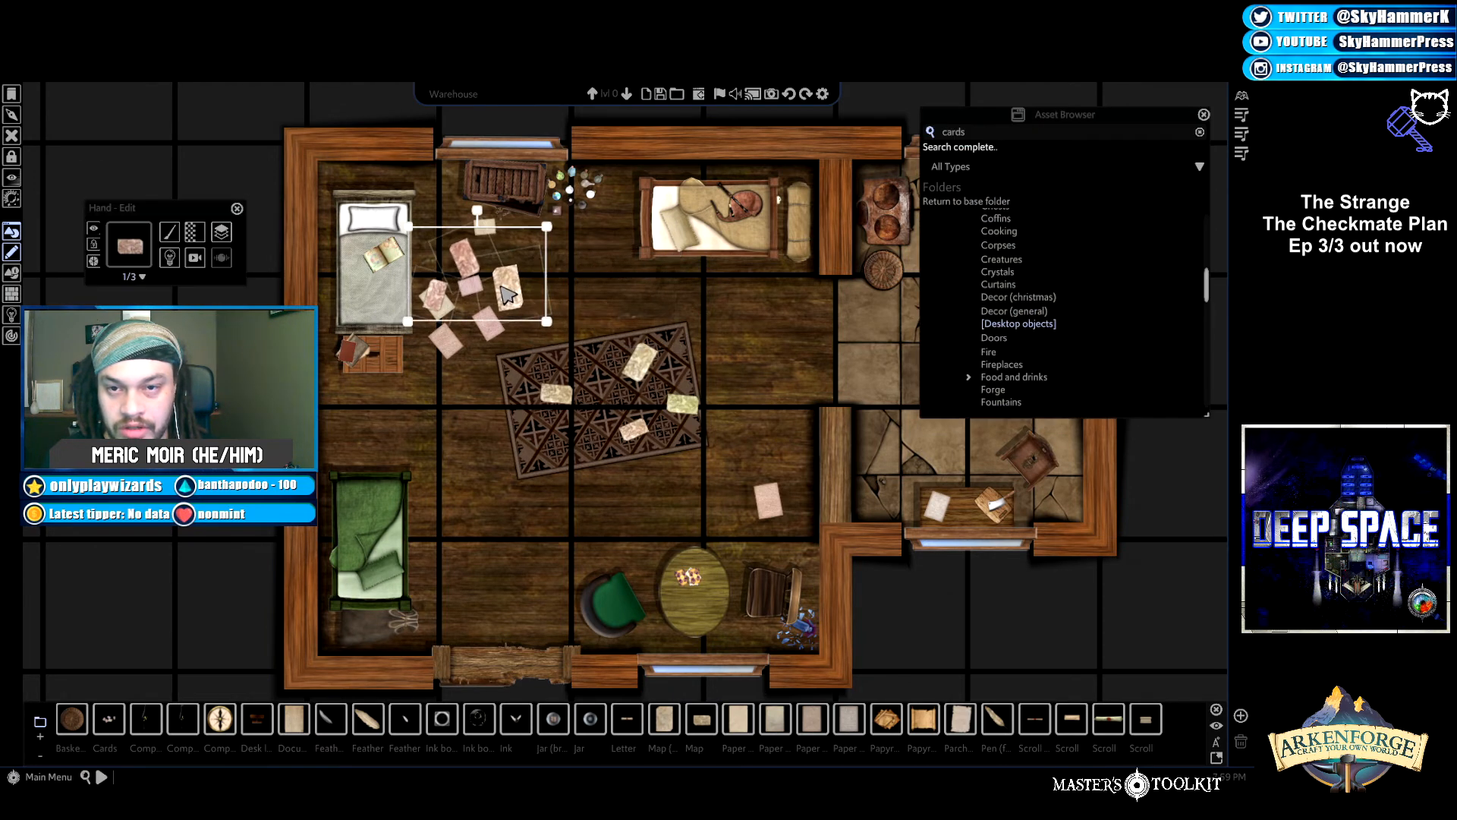
# Move two of the map sheets from the rug to the edge of the round table, overlapping each other.
pyautogui.click(687, 346)
pyautogui.moveTo(562, 368); pyautogui.dragTo(709, 467)
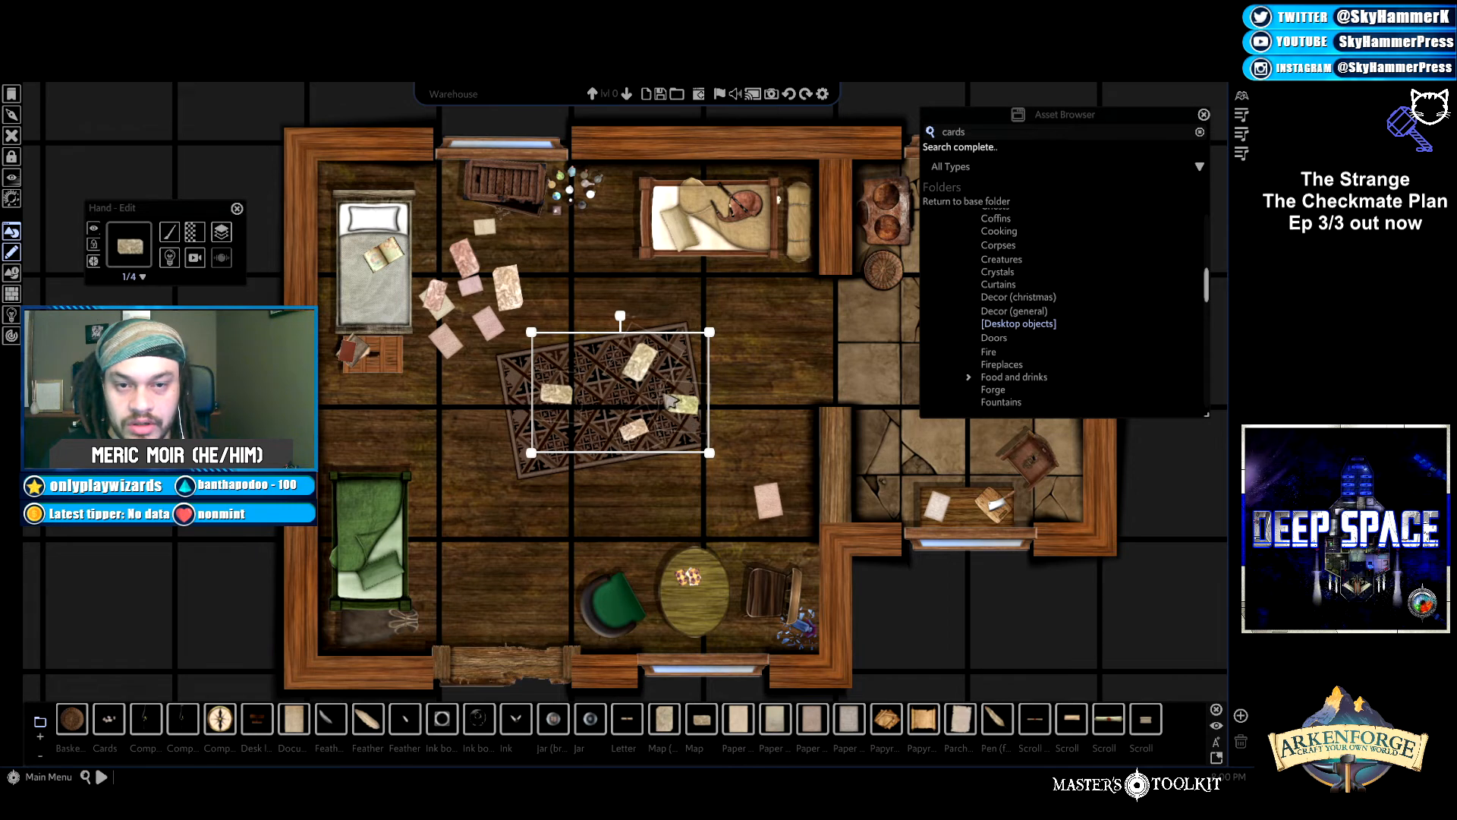
pyautogui.click(627, 438)
pyautogui.click(647, 510)
pyautogui.click(635, 433)
pyautogui.moveTo(637, 436); pyautogui.dragTo(614, 557)
pyautogui.moveTo(687, 413); pyautogui.dragTo(654, 560)
pyautogui.moveTo(582, 510); pyautogui.dragTo(667, 570)
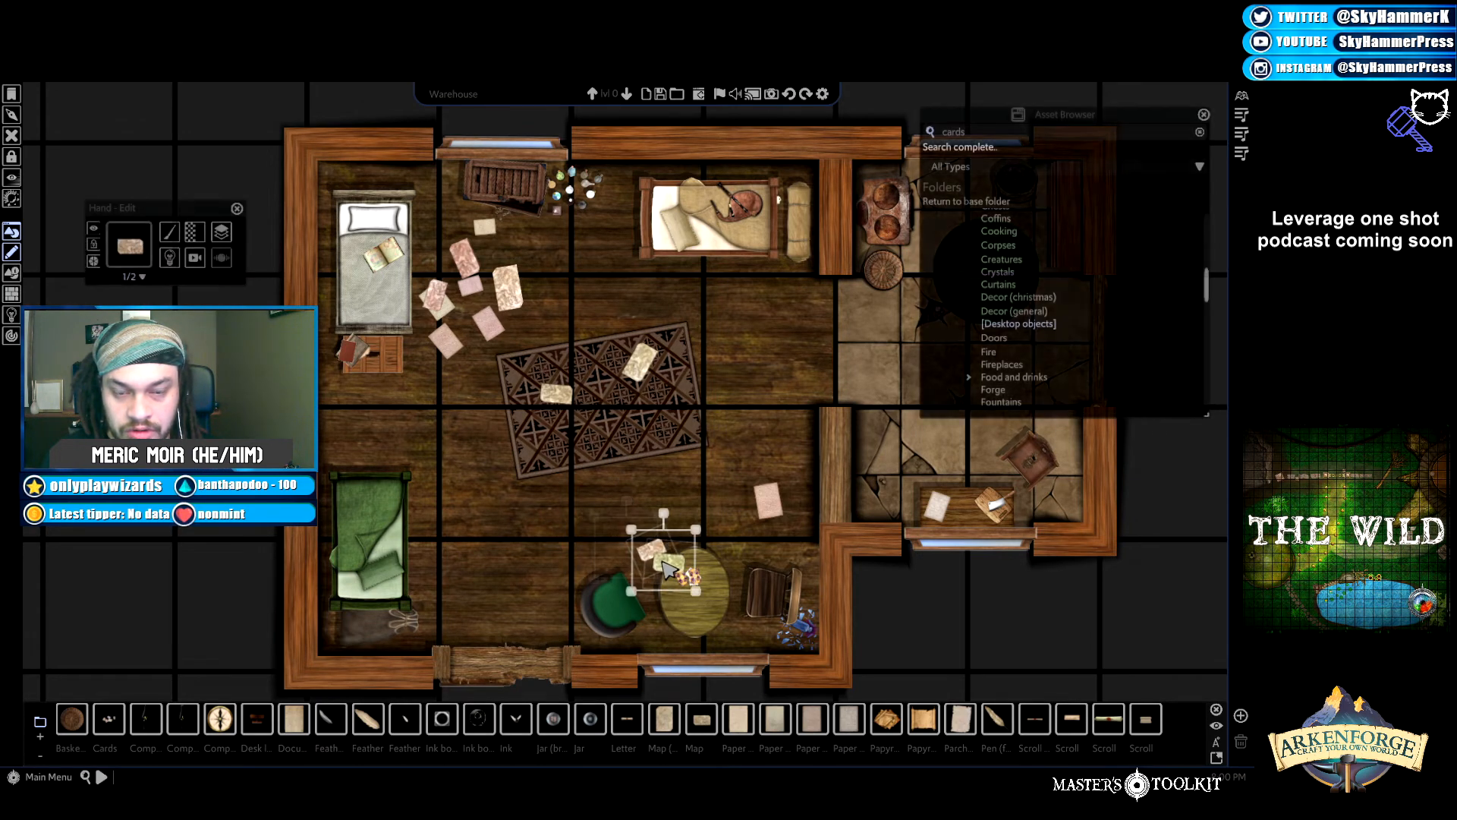
# Send the two map sheets beneath the round table in the layer order and delete the two sheets left on the rug.
pyautogui.click(222, 233)
pyautogui.moveTo(251, 258)
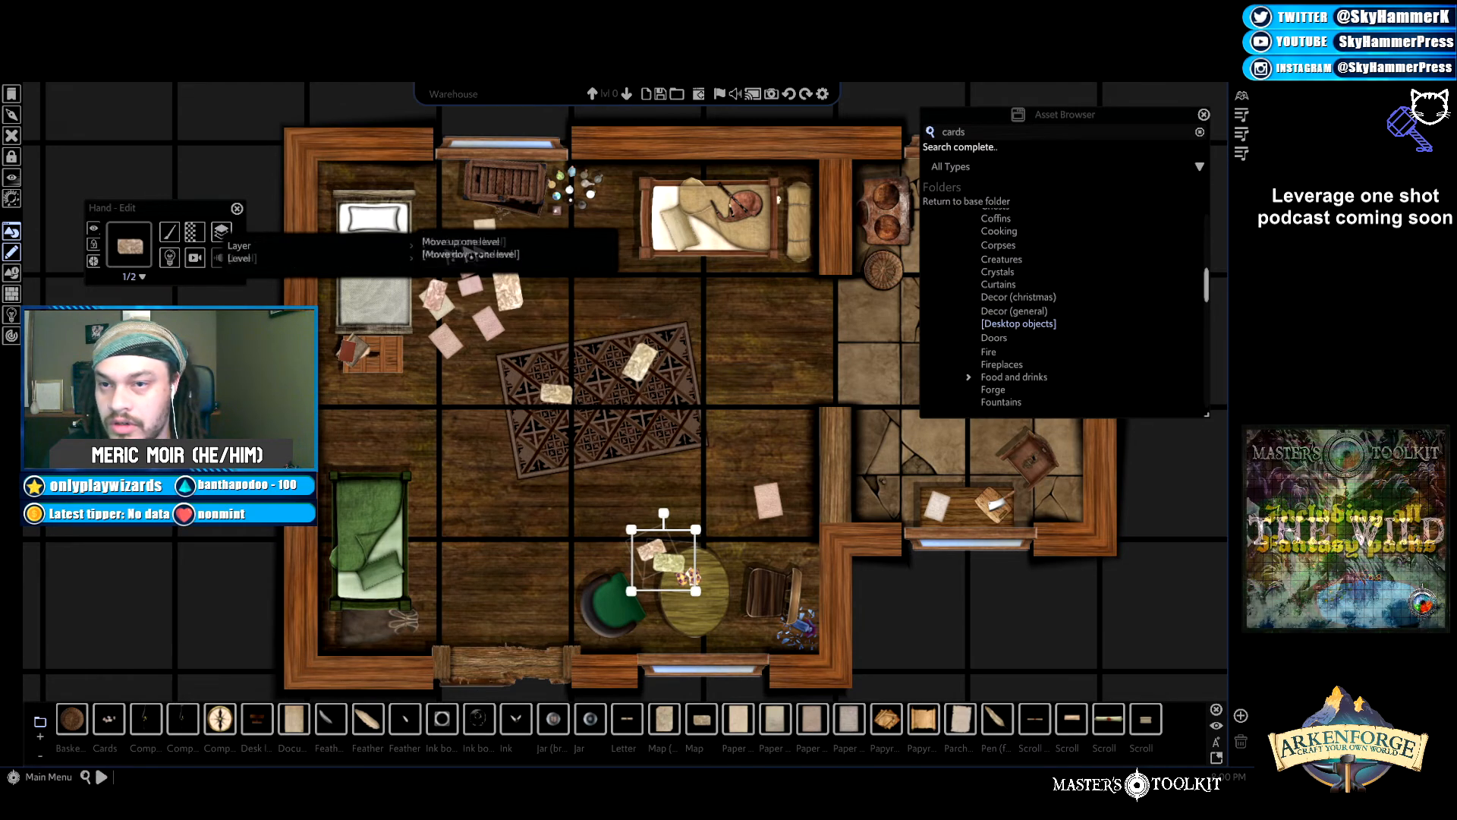
pyautogui.click(478, 267)
pyautogui.click(454, 421)
pyautogui.moveTo(533, 358); pyautogui.dragTo(674, 433)
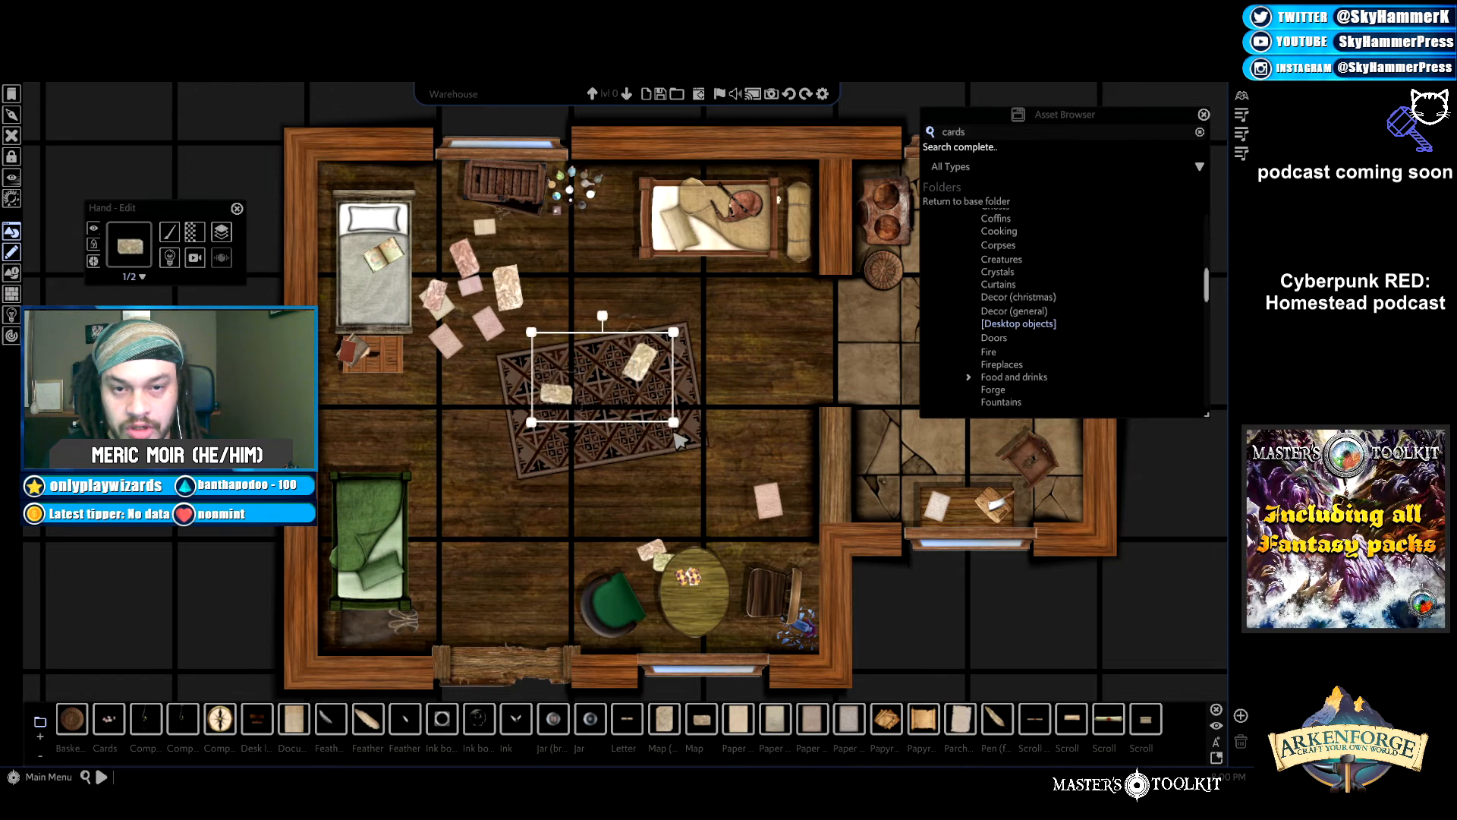
pyautogui.press('Delete')
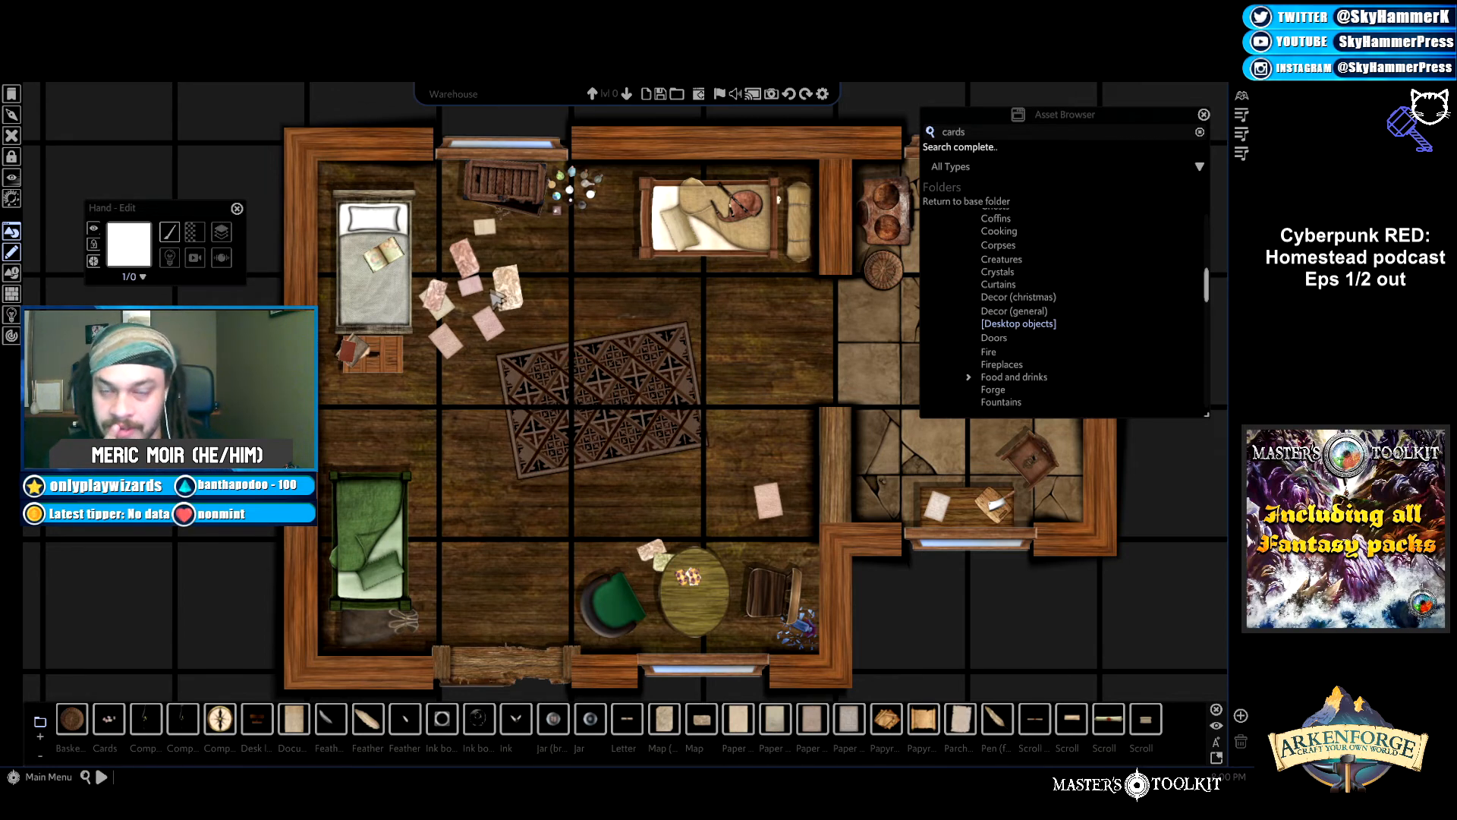
# Reposition the two lower pink sheets so they sit closer to the papers scattered beside the grey bed.
pyautogui.click(493, 325)
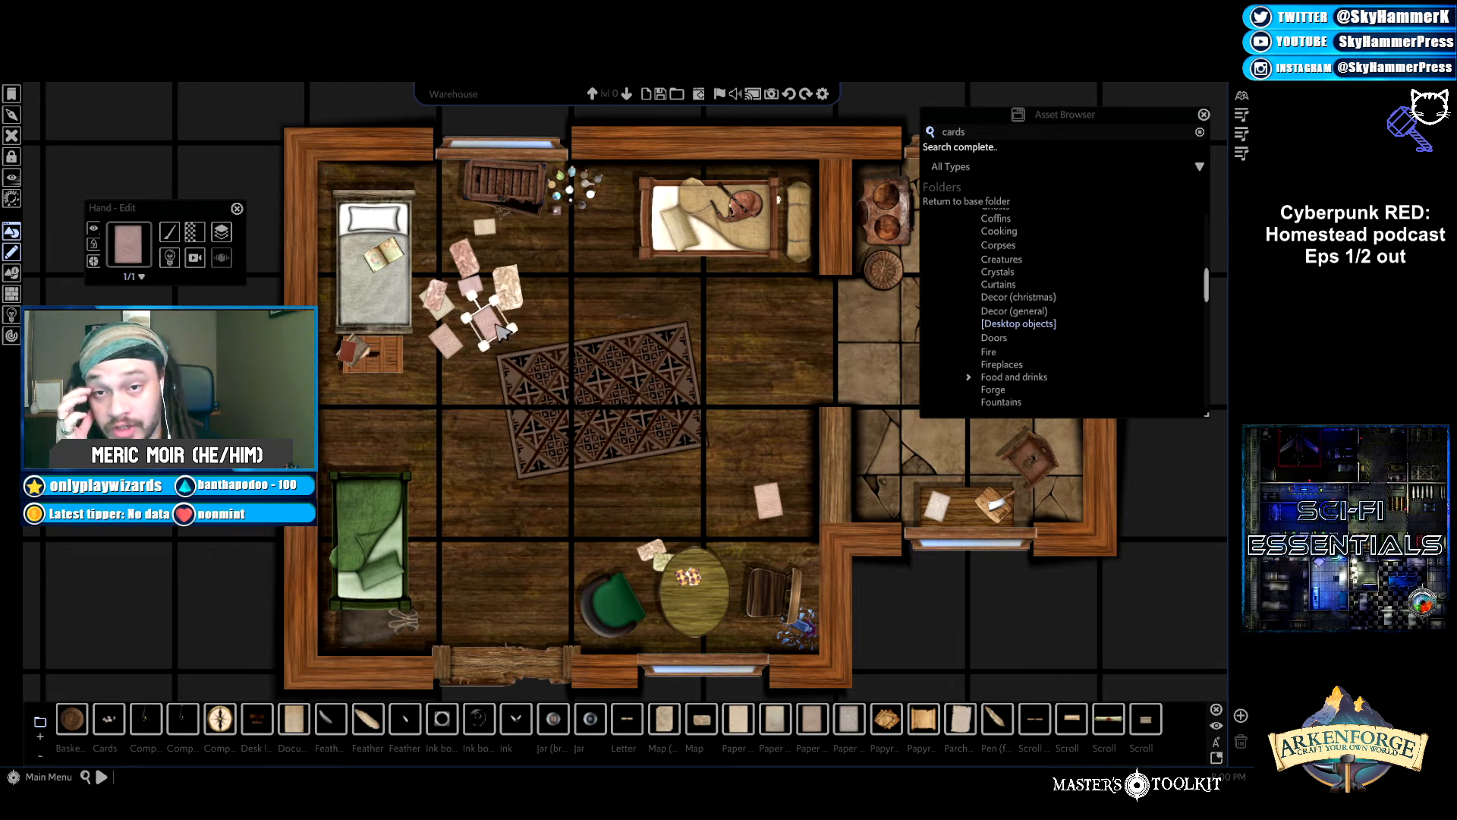
pyautogui.moveTo(497, 331); pyautogui.dragTo(516, 369)
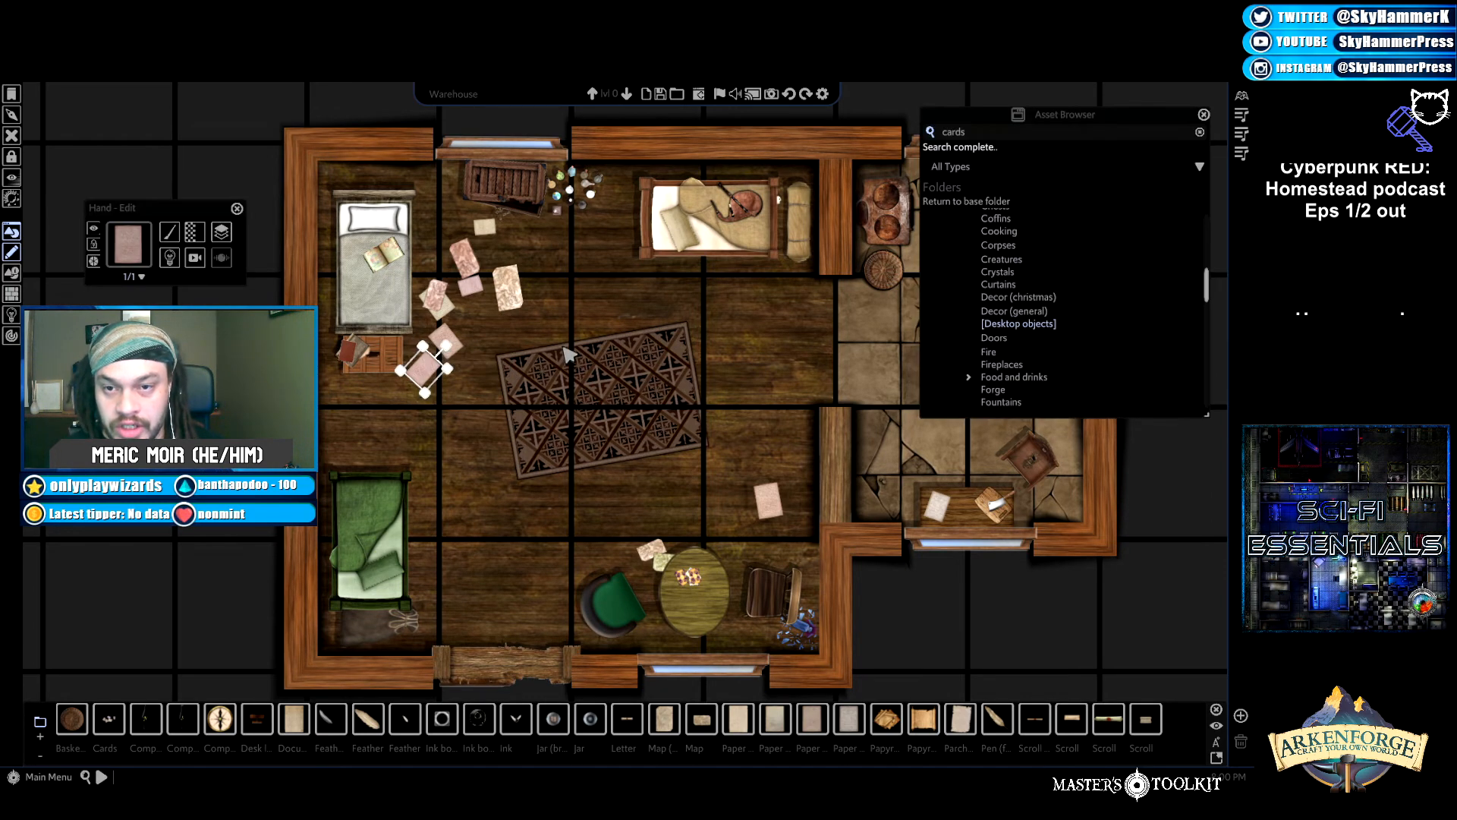
pyautogui.click(548, 366)
pyautogui.click(451, 345)
pyautogui.moveTo(444, 340); pyautogui.dragTo(468, 327)
pyautogui.click(512, 290)
pyautogui.click(437, 343)
pyautogui.click(421, 376)
pyautogui.moveTo(421, 376); pyautogui.dragTo(473, 325)
# Bring the small cream sheet near the wooden shelf down into the cluster of papers beside the grey bed.
pyautogui.click(485, 226)
pyautogui.moveTo(484, 226); pyautogui.dragTo(443, 270)
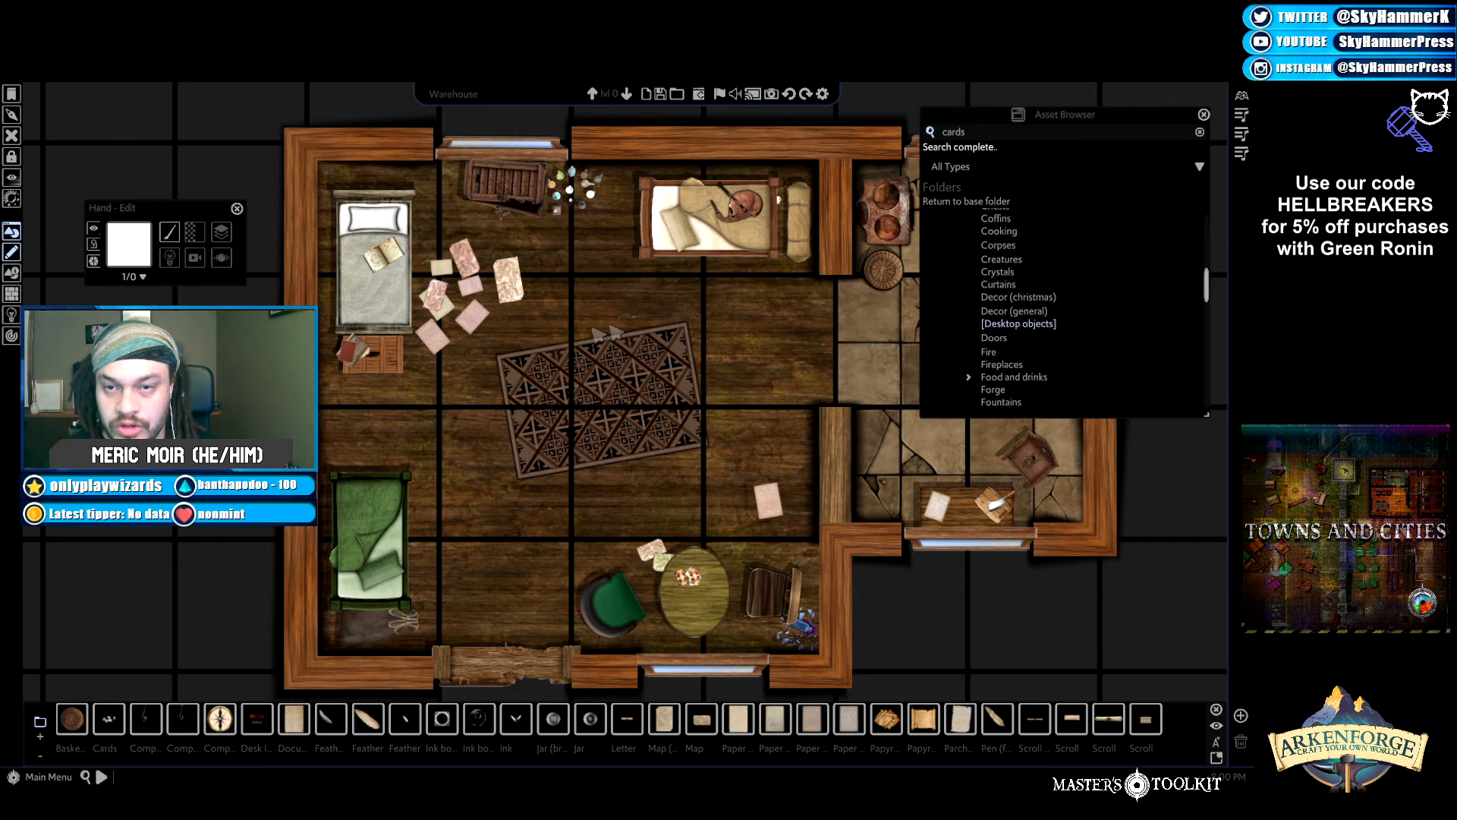
pyautogui.moveTo(552, 238); pyautogui.dragTo(441, 353)
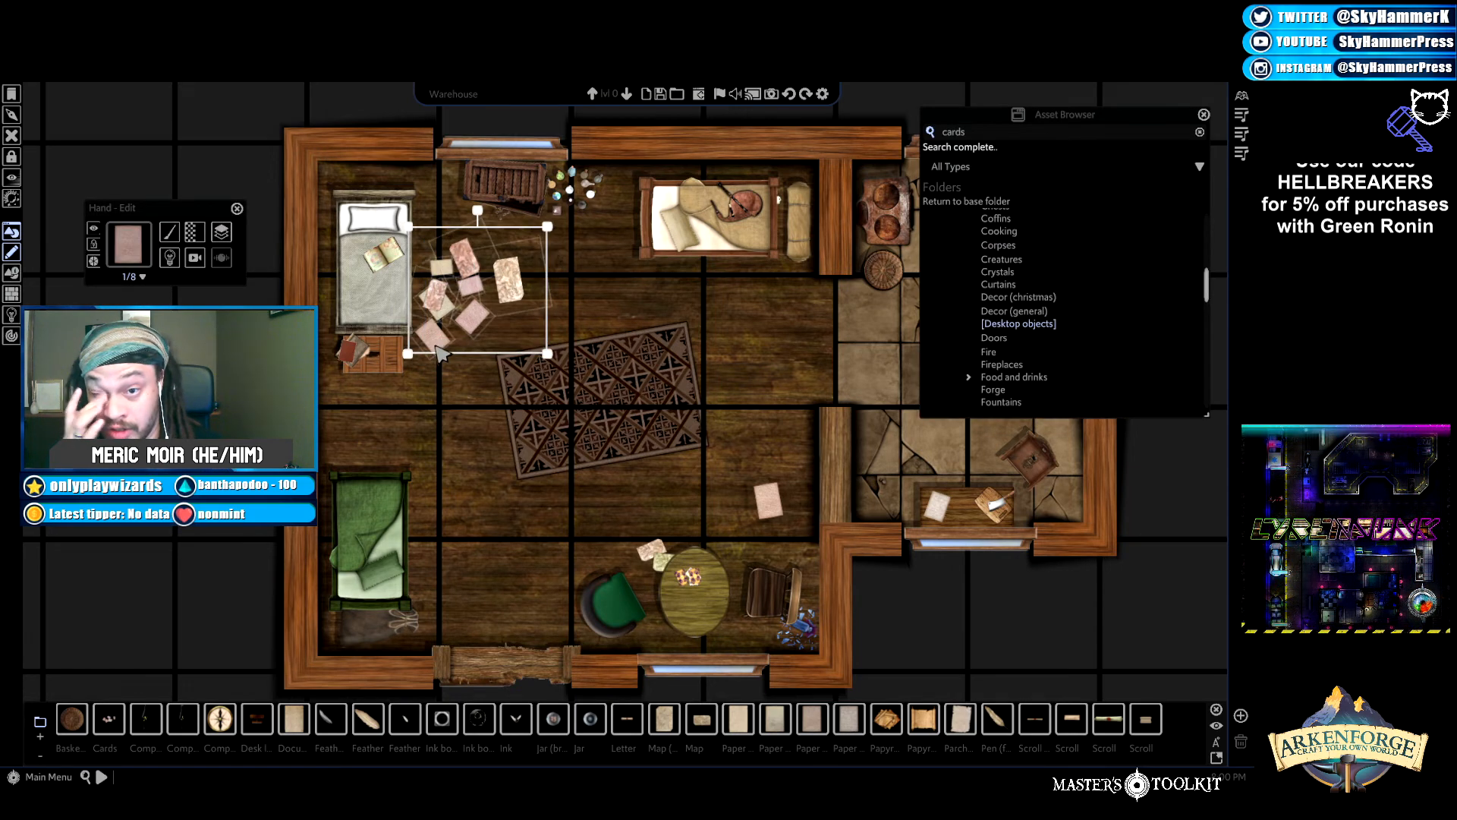
pyautogui.click(503, 382)
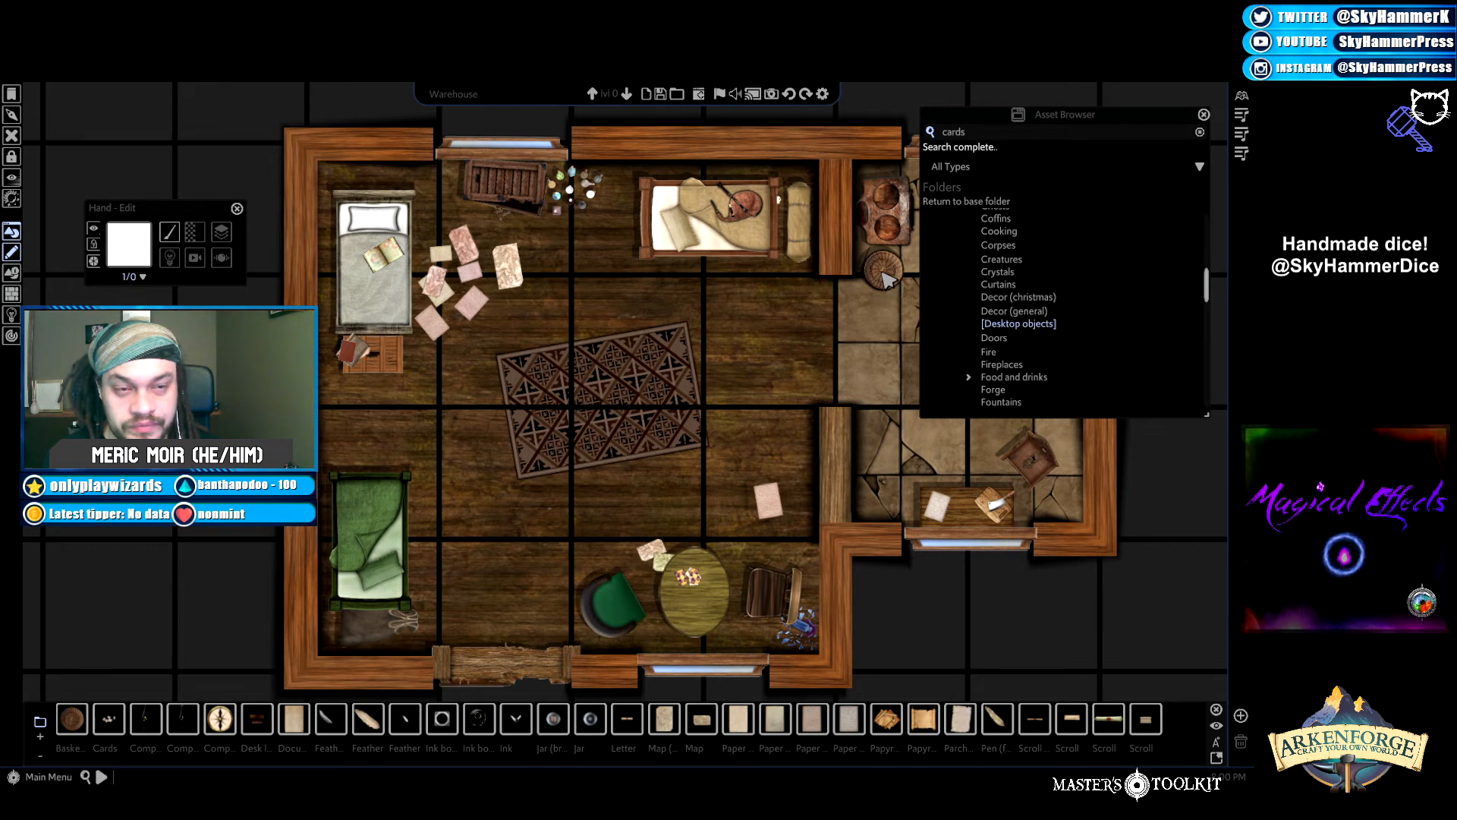
# Place a copy of the kitchen's round wooden barrel against the wall between the grey and green beds.
pyautogui.click(351, 426)
pyautogui.moveTo(351, 426); pyautogui.dragTo(352, 417)
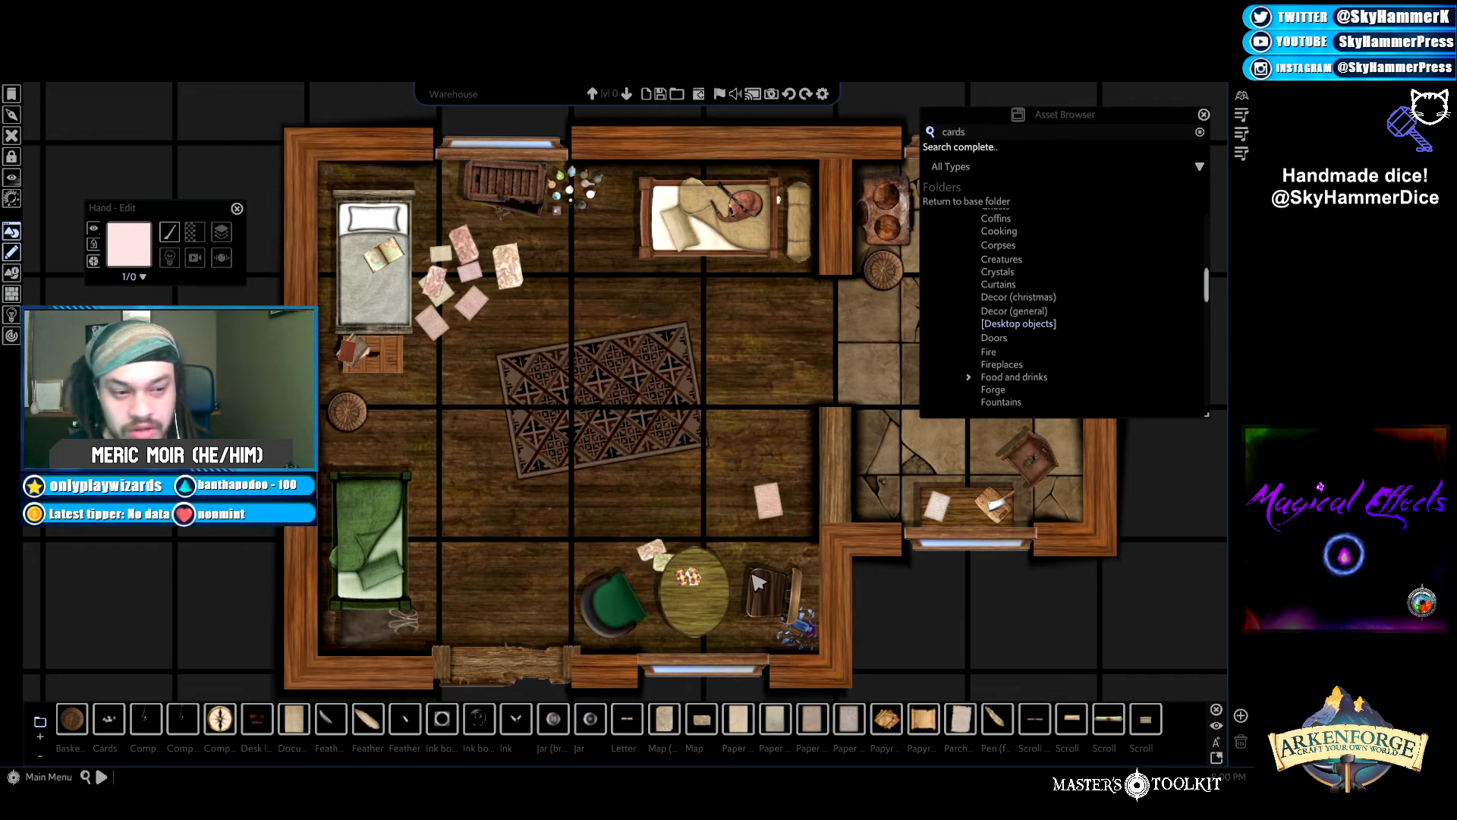
pyautogui.scroll(-5, 759, 578)
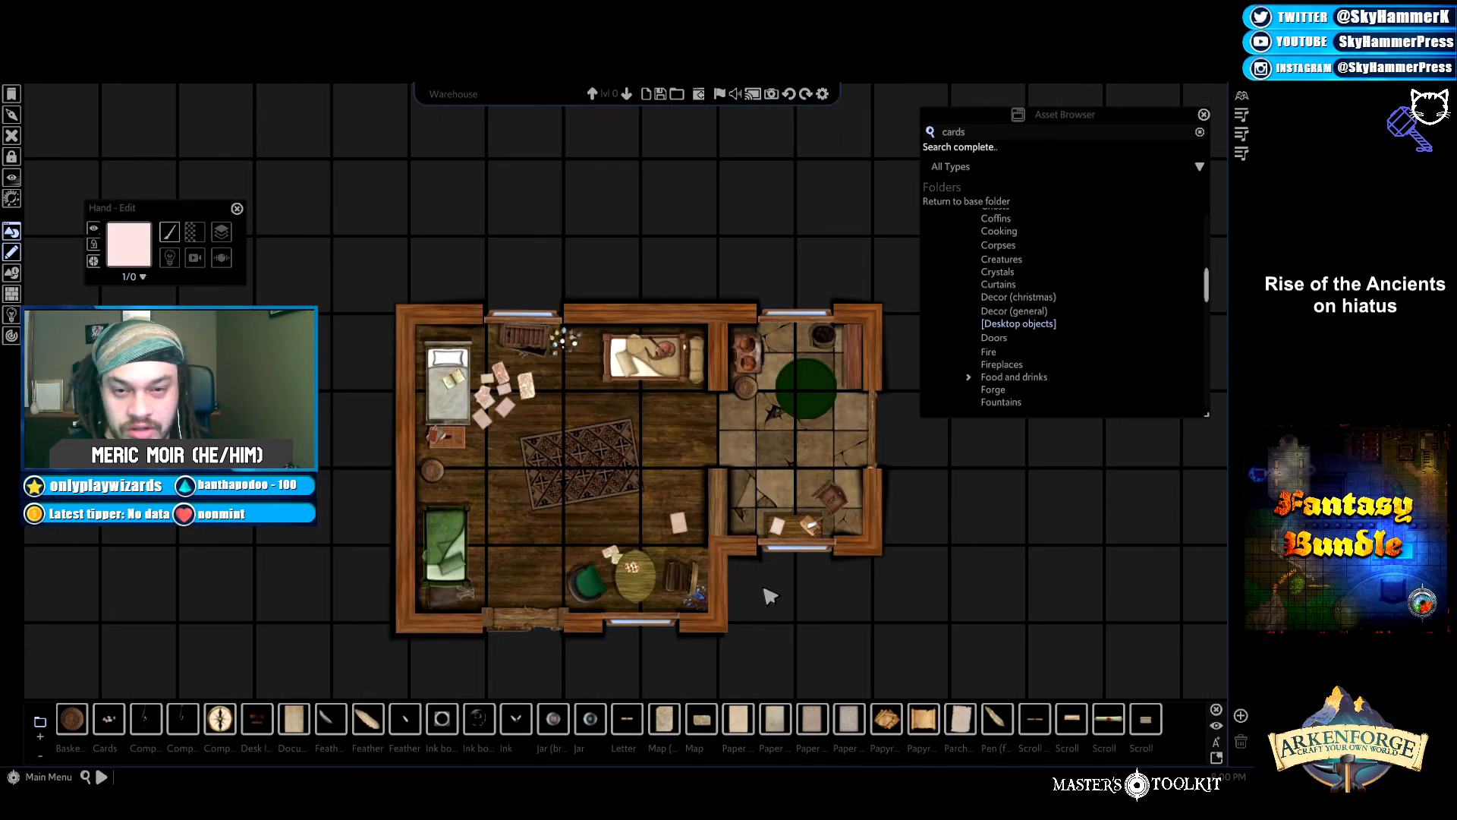
pyautogui.scroll(1, 770, 596)
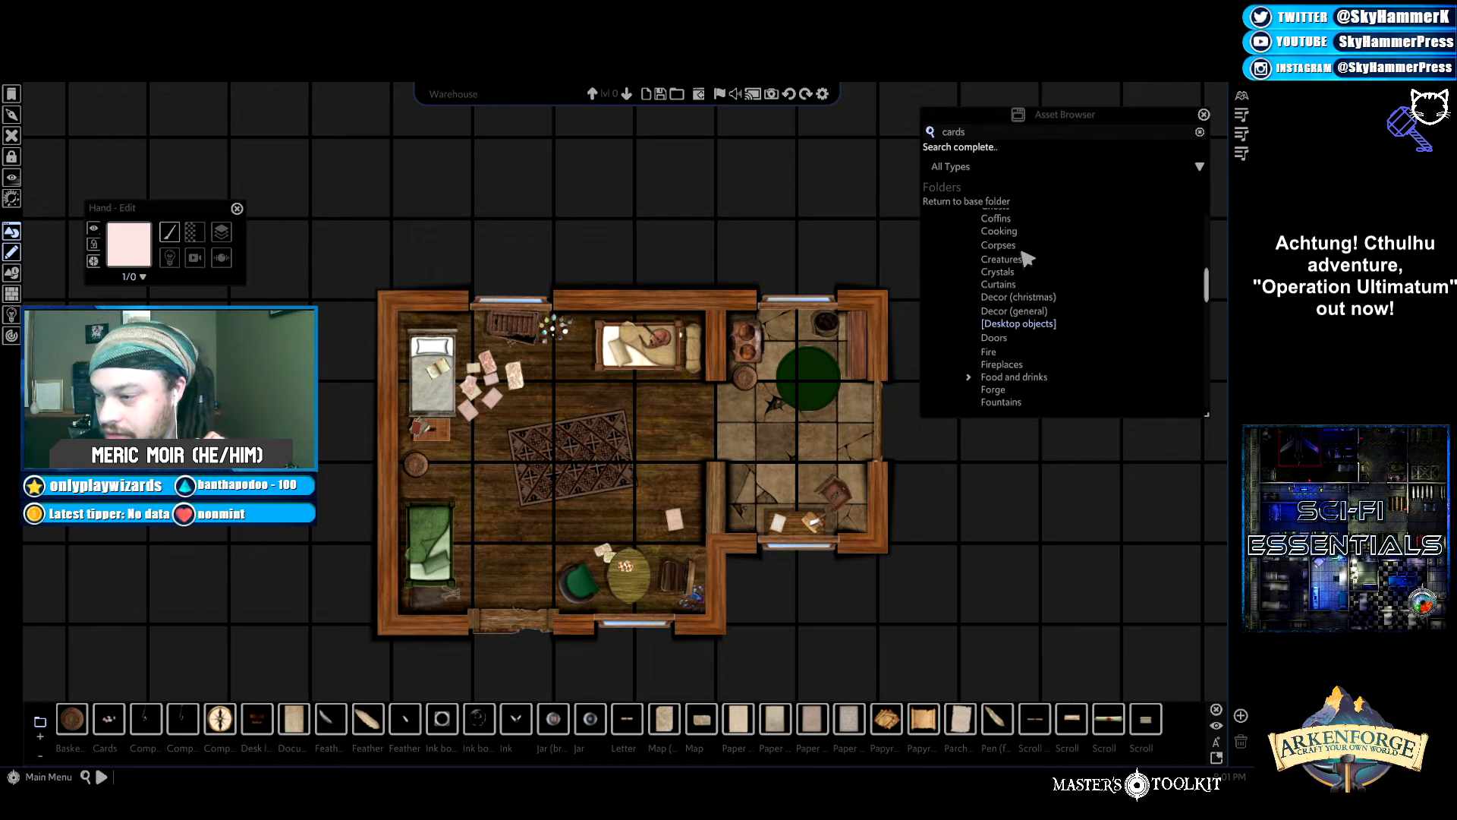
# Search the asset library for "axe" and place one Axe on the green chair beside the round table.
pyautogui.click(980, 124)
pyautogui.write('ax')
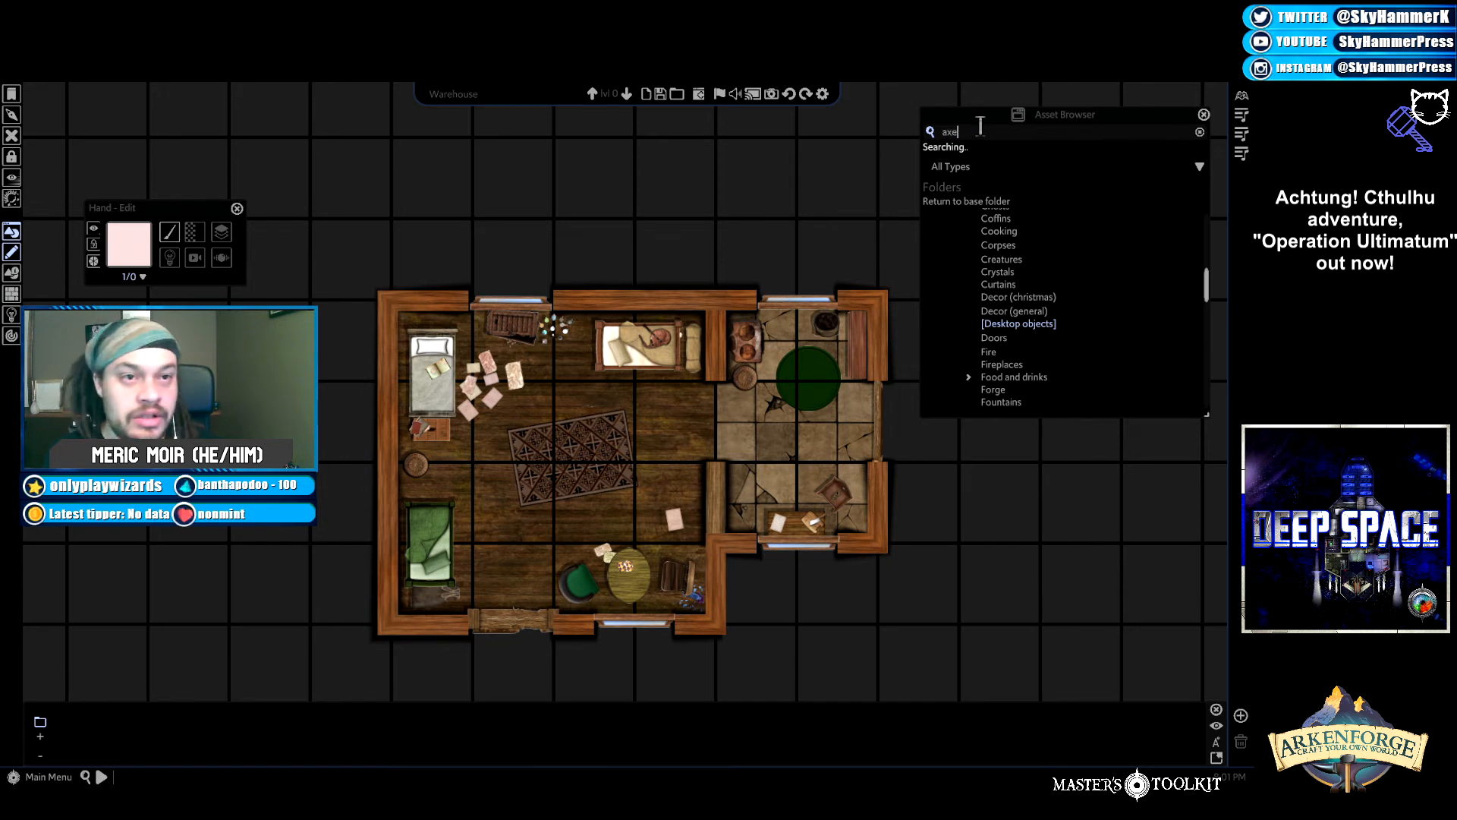
pyautogui.write('e')
pyautogui.scroll(3, 1084, 277)
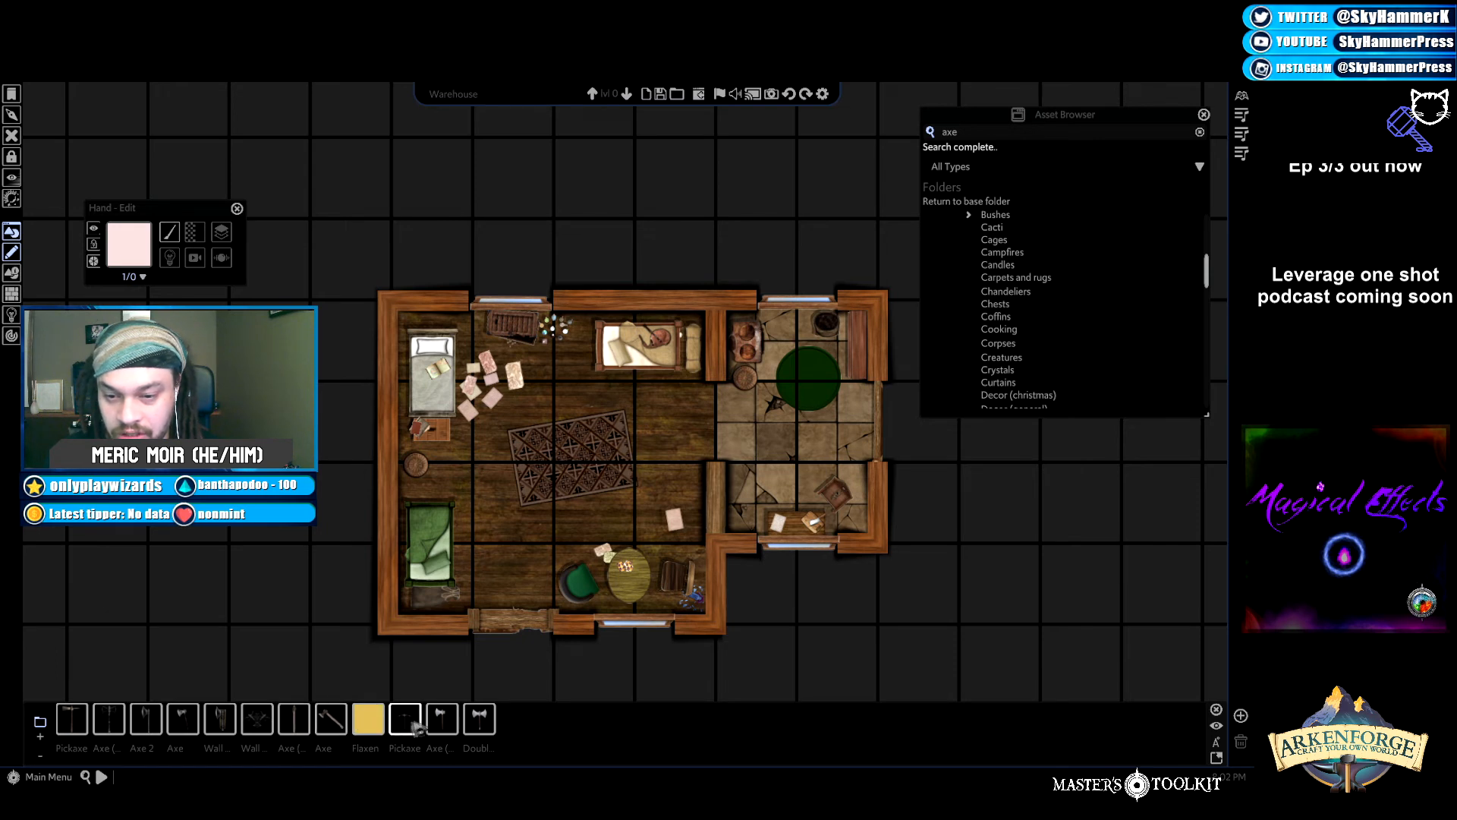
pyautogui.click(120, 728)
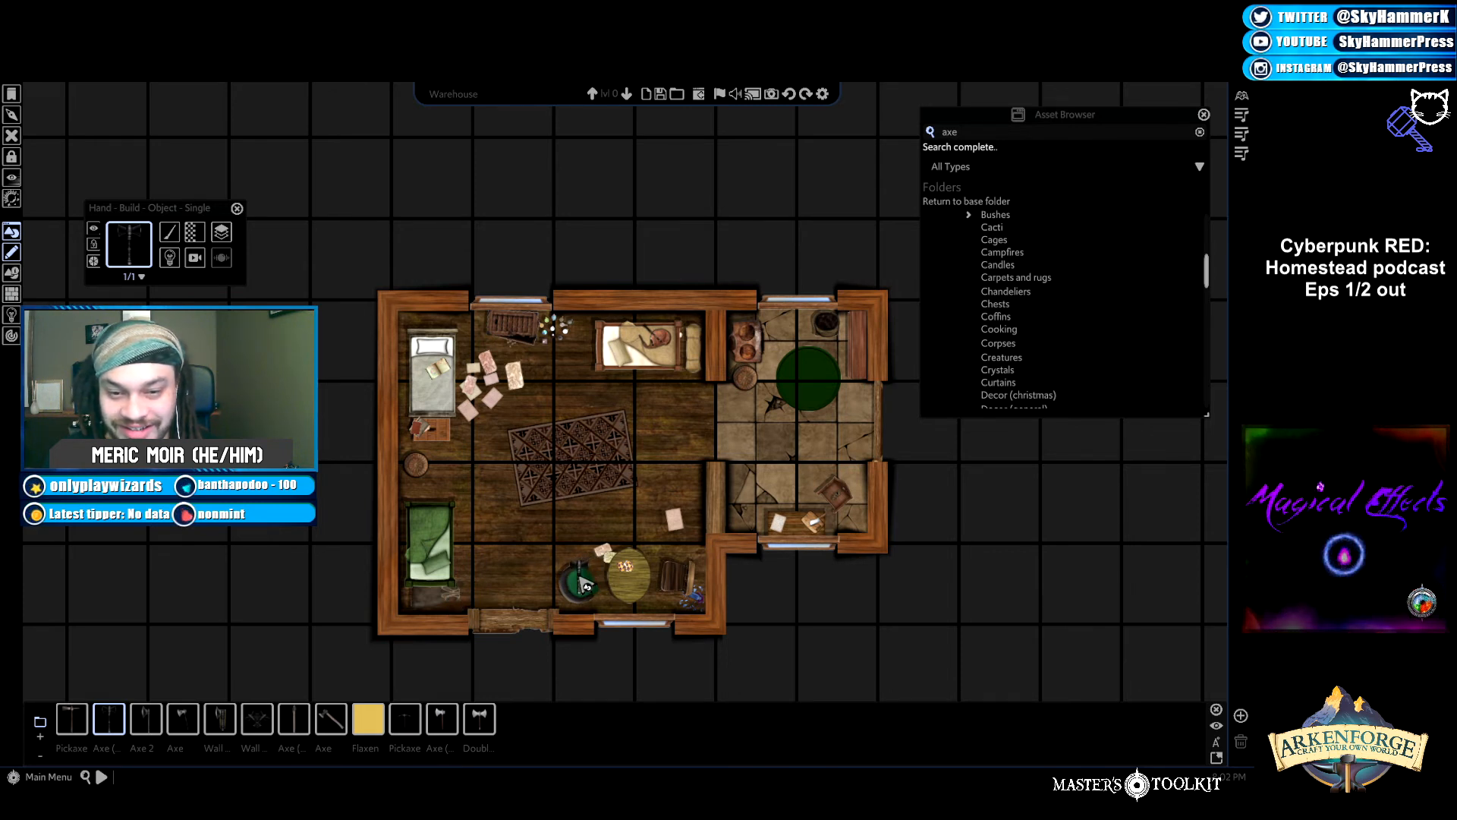
pyautogui.click(580, 589)
pyautogui.rightClick(582, 589)
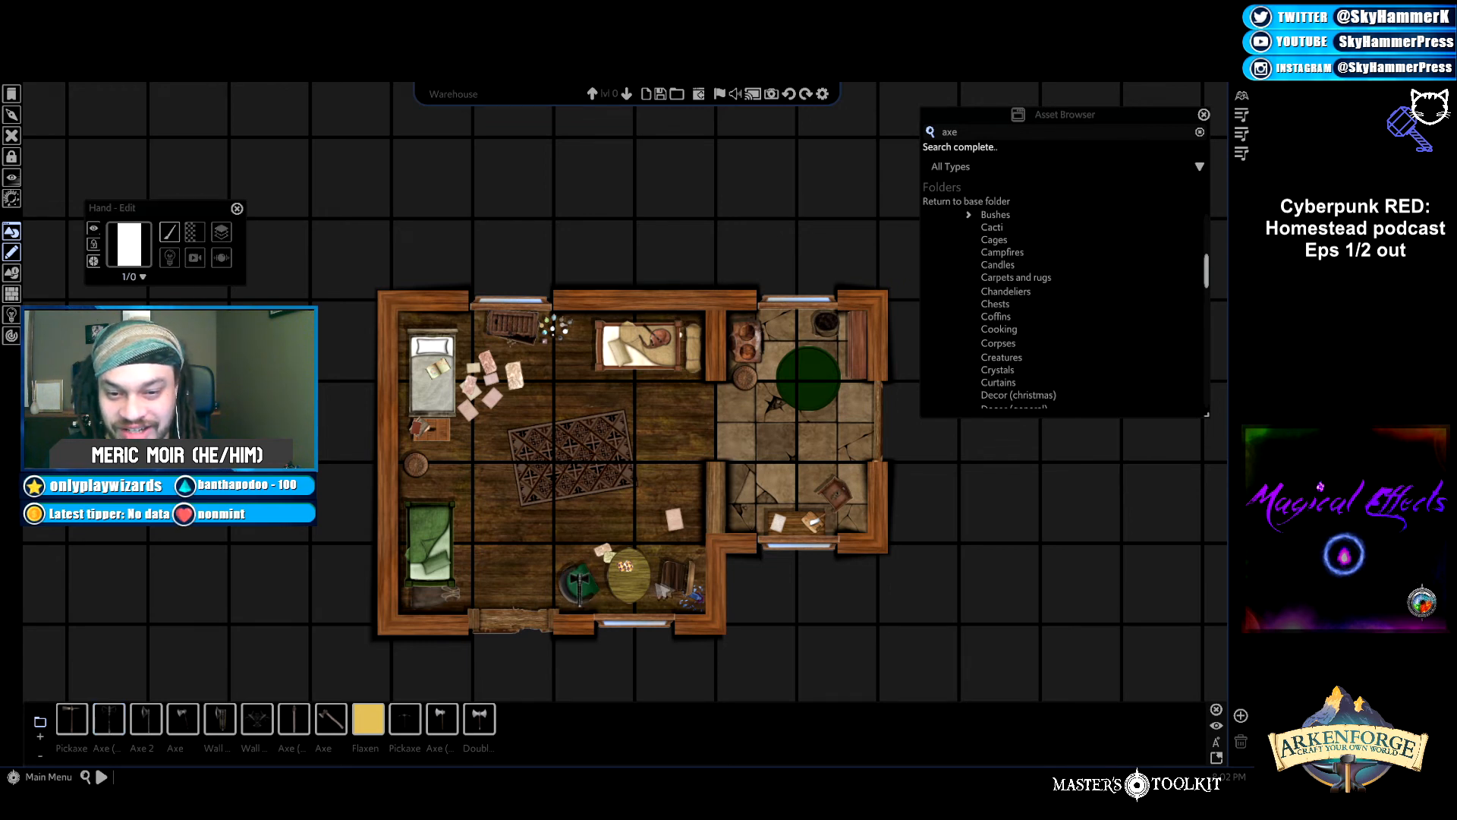
# Rotate the axe on the green chair so it lies at a slight tilt.
pyautogui.click(588, 587)
pyautogui.moveTo(531, 610); pyautogui.dragTo(526, 601)
pyautogui.click(583, 586)
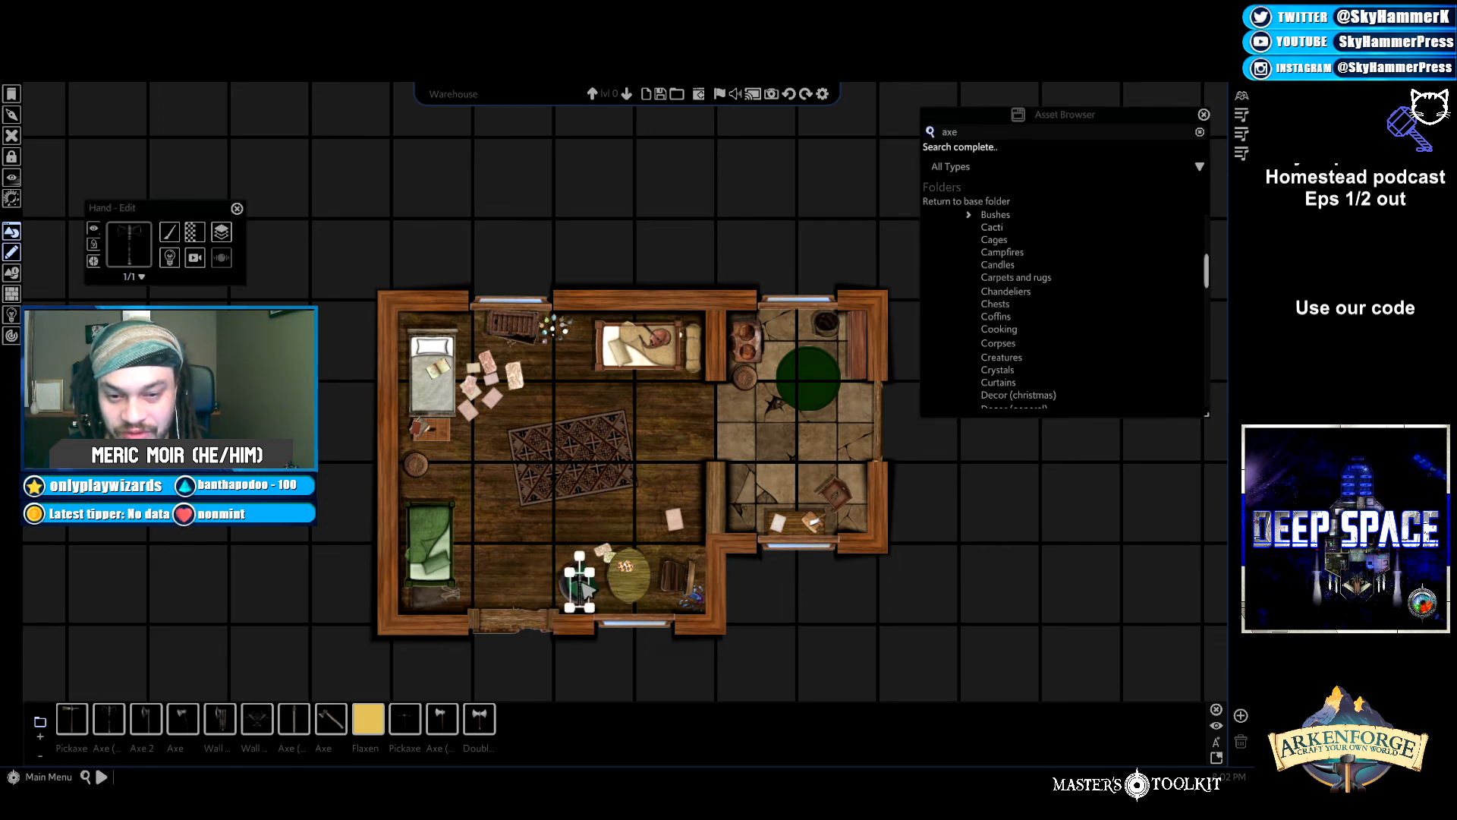
pyautogui.moveTo(580, 557)
pyautogui.mouseDown()
pyautogui.moveTo(600, 559)
pyautogui.moveTo(585, 573)
pyautogui.mouseUp()
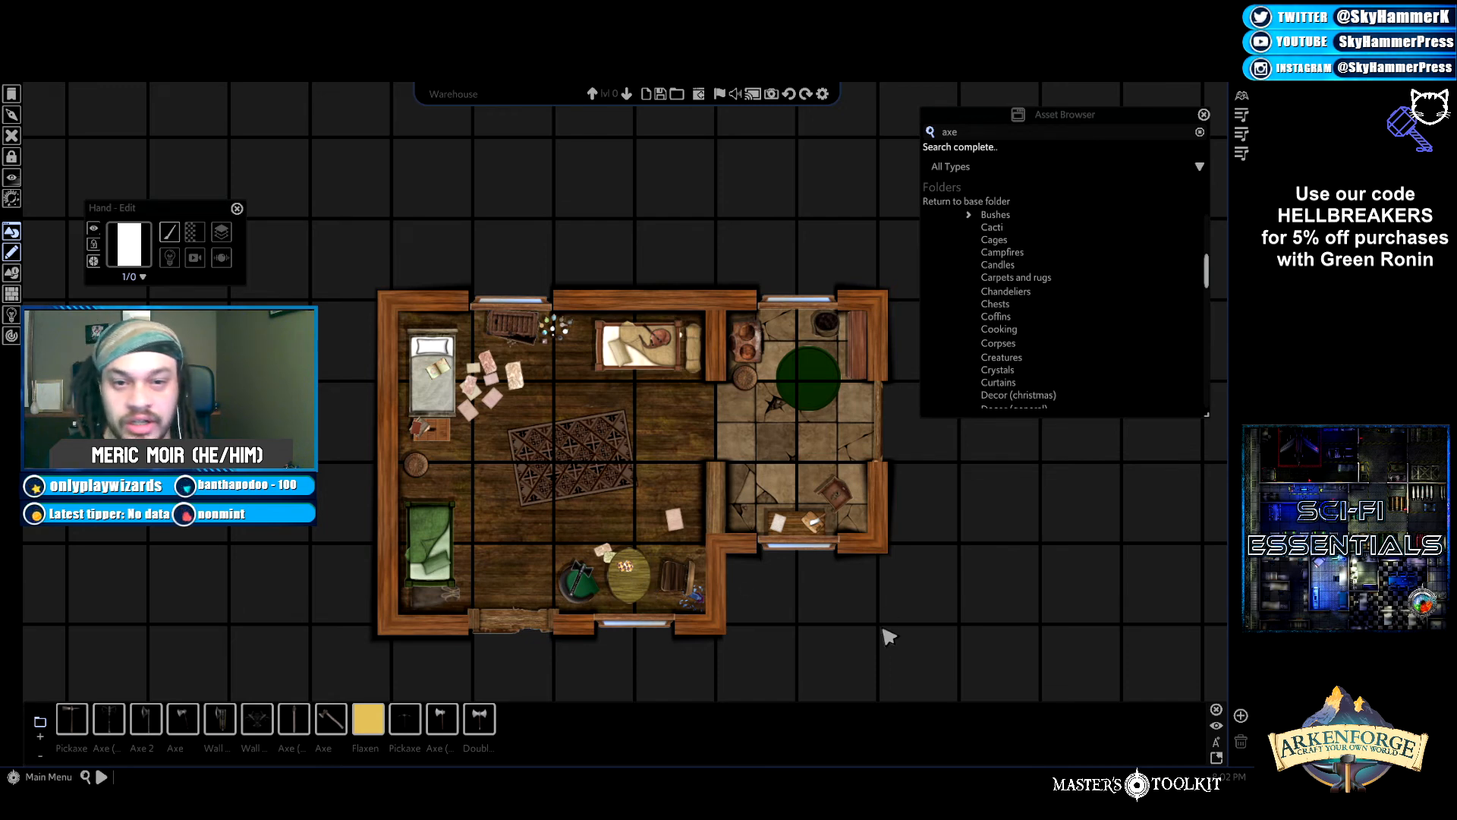
# Close the asset browser and compare the furnished house with the reference floor plan beside it.
pyautogui.press('s')
pyautogui.press('d')
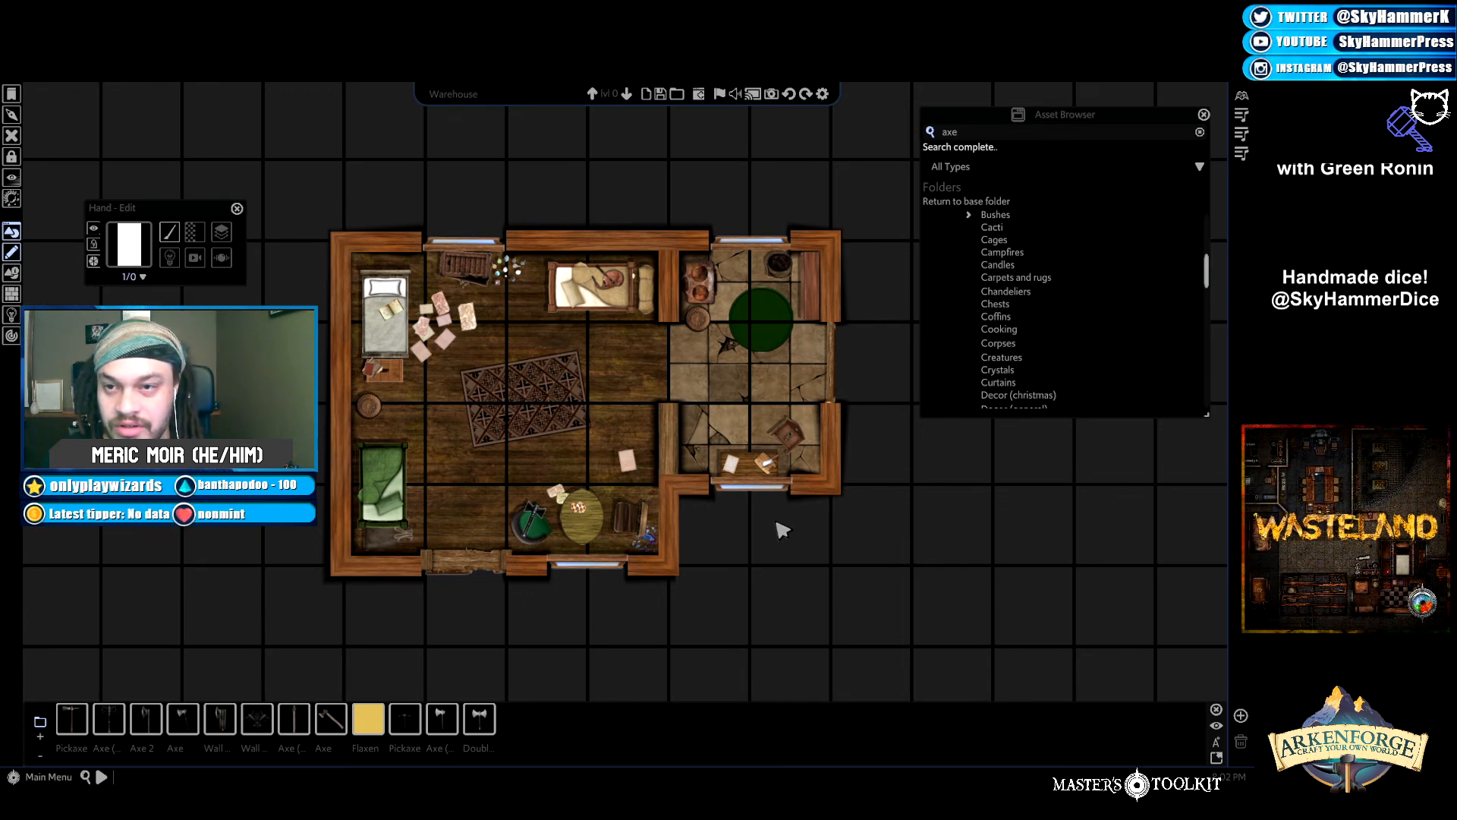
pyautogui.scroll(-2, 782, 529)
pyautogui.press('s')
pyautogui.press('d')
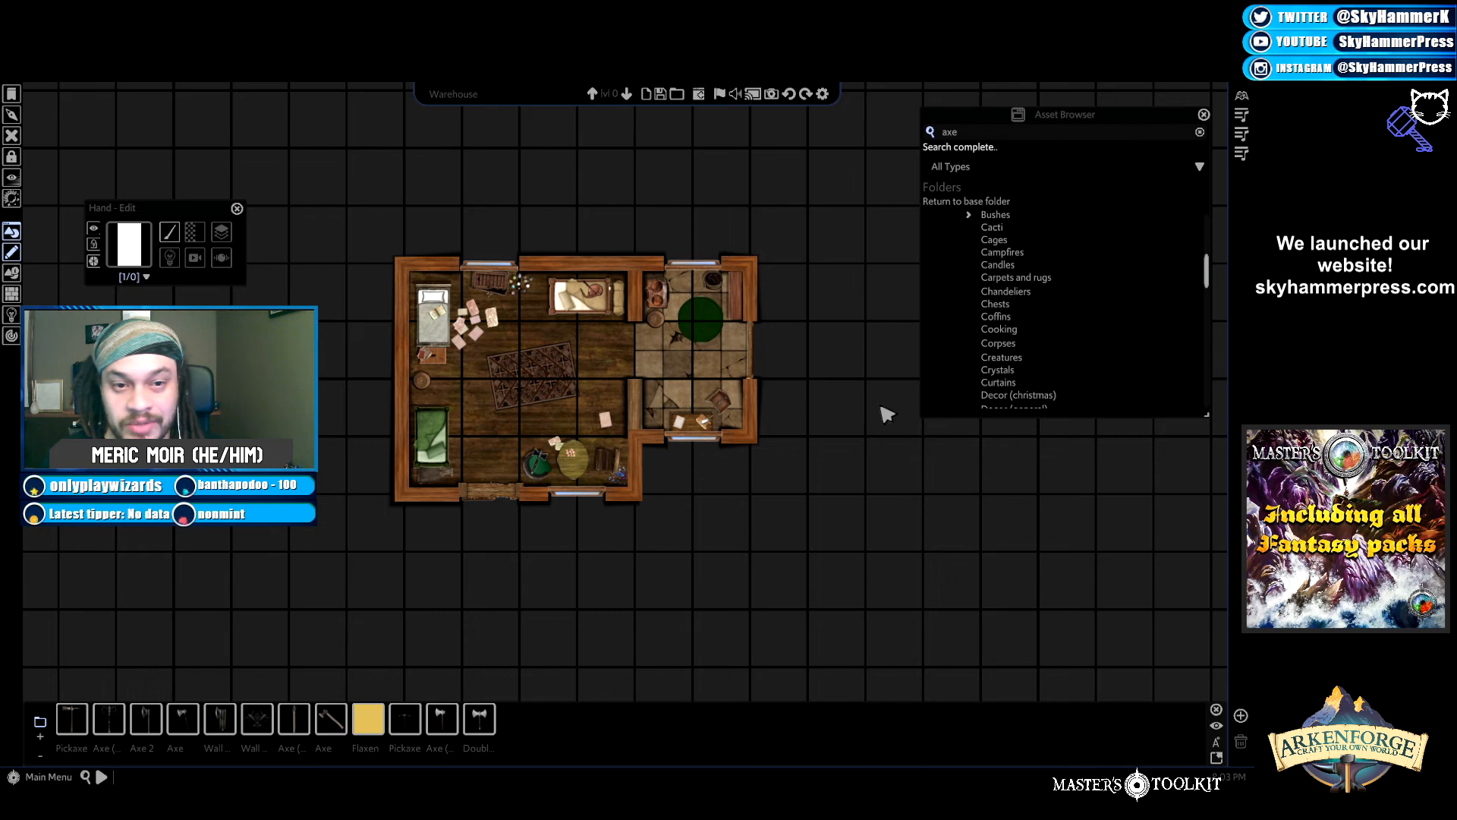
pyautogui.scroll(-3, 848, 484)
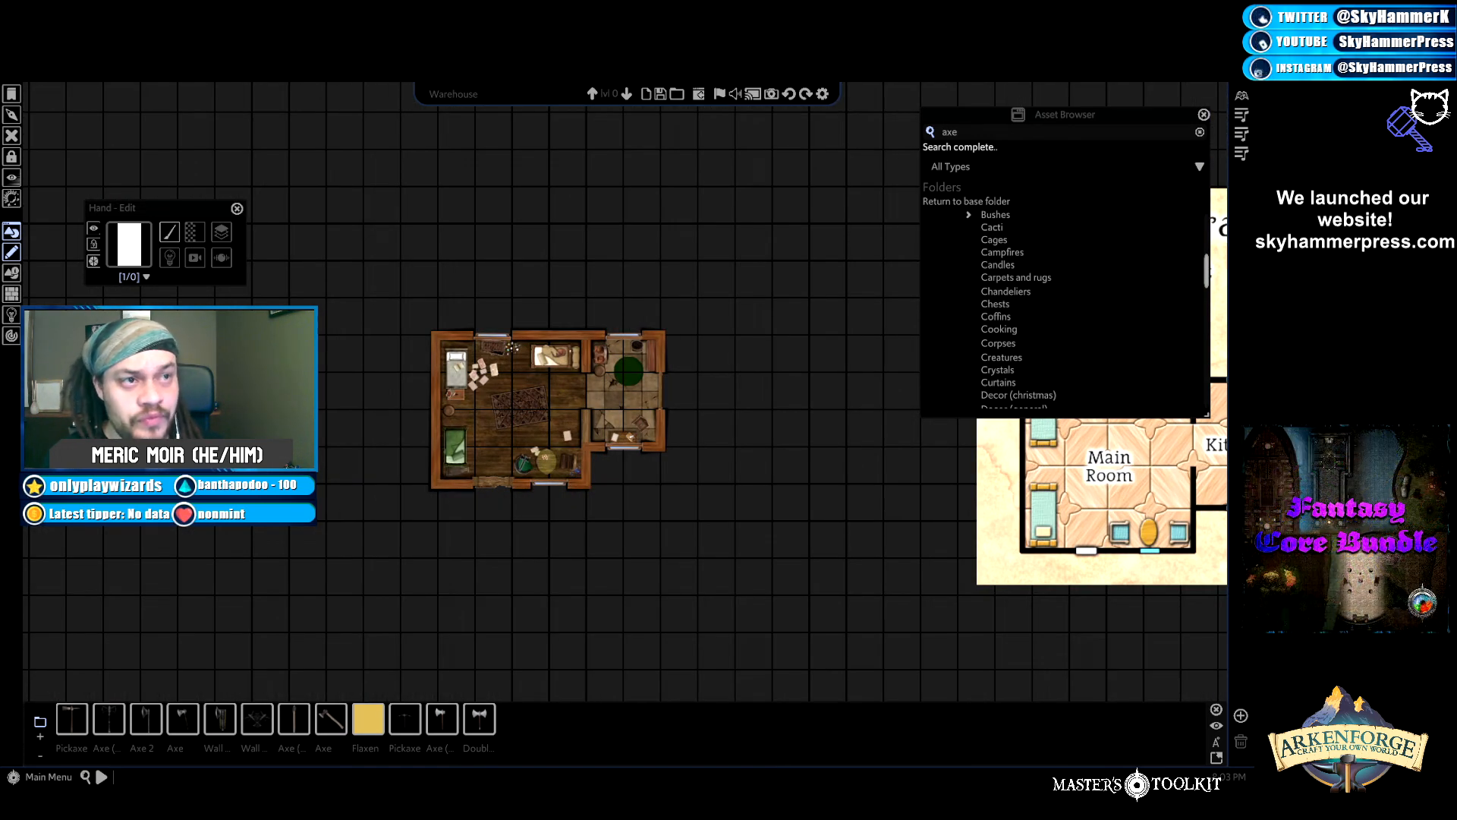
pyautogui.click(1203, 115)
pyautogui.press('d')
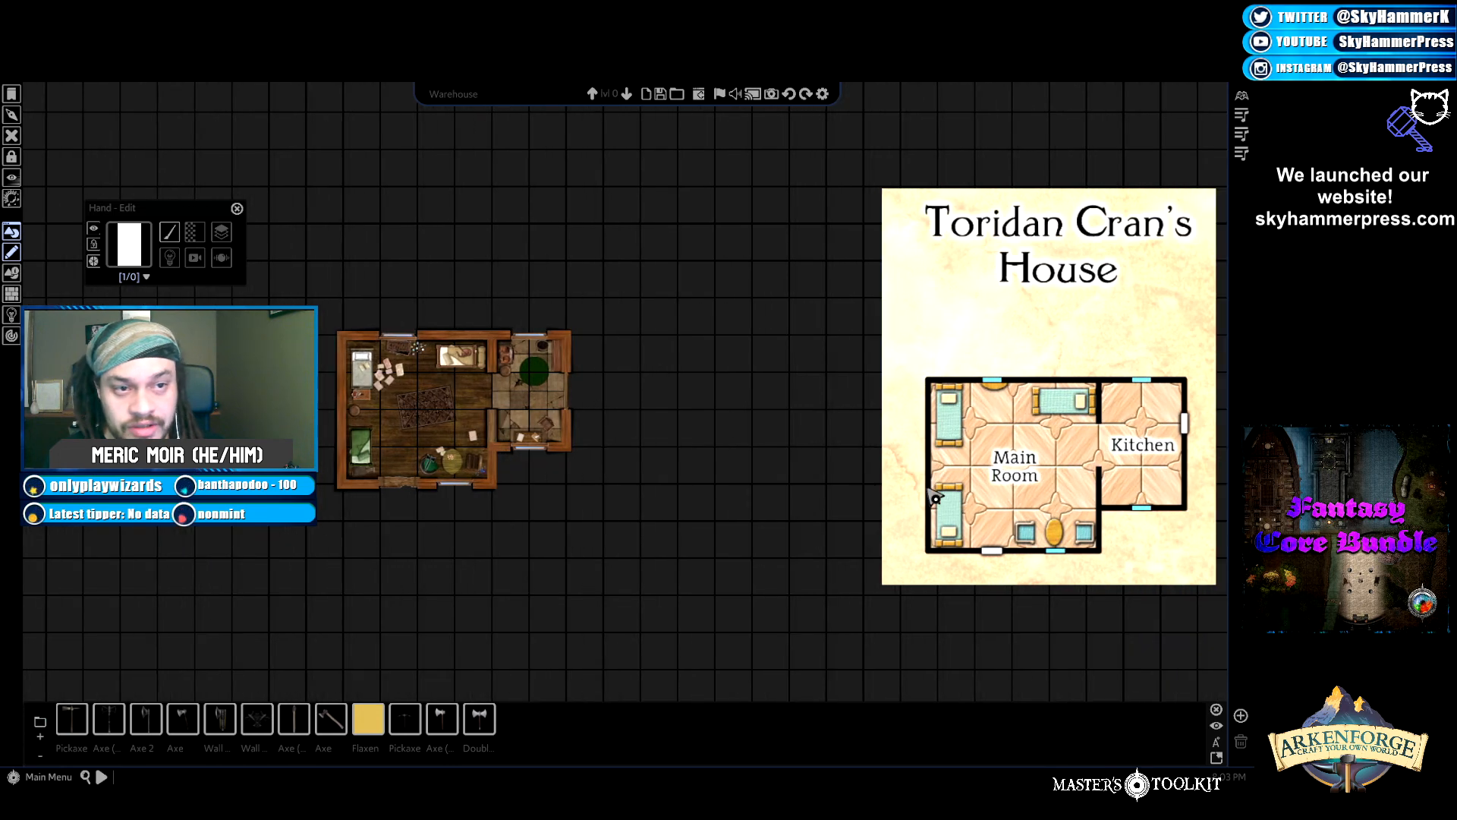
pyautogui.press('a')
pyautogui.press('d')
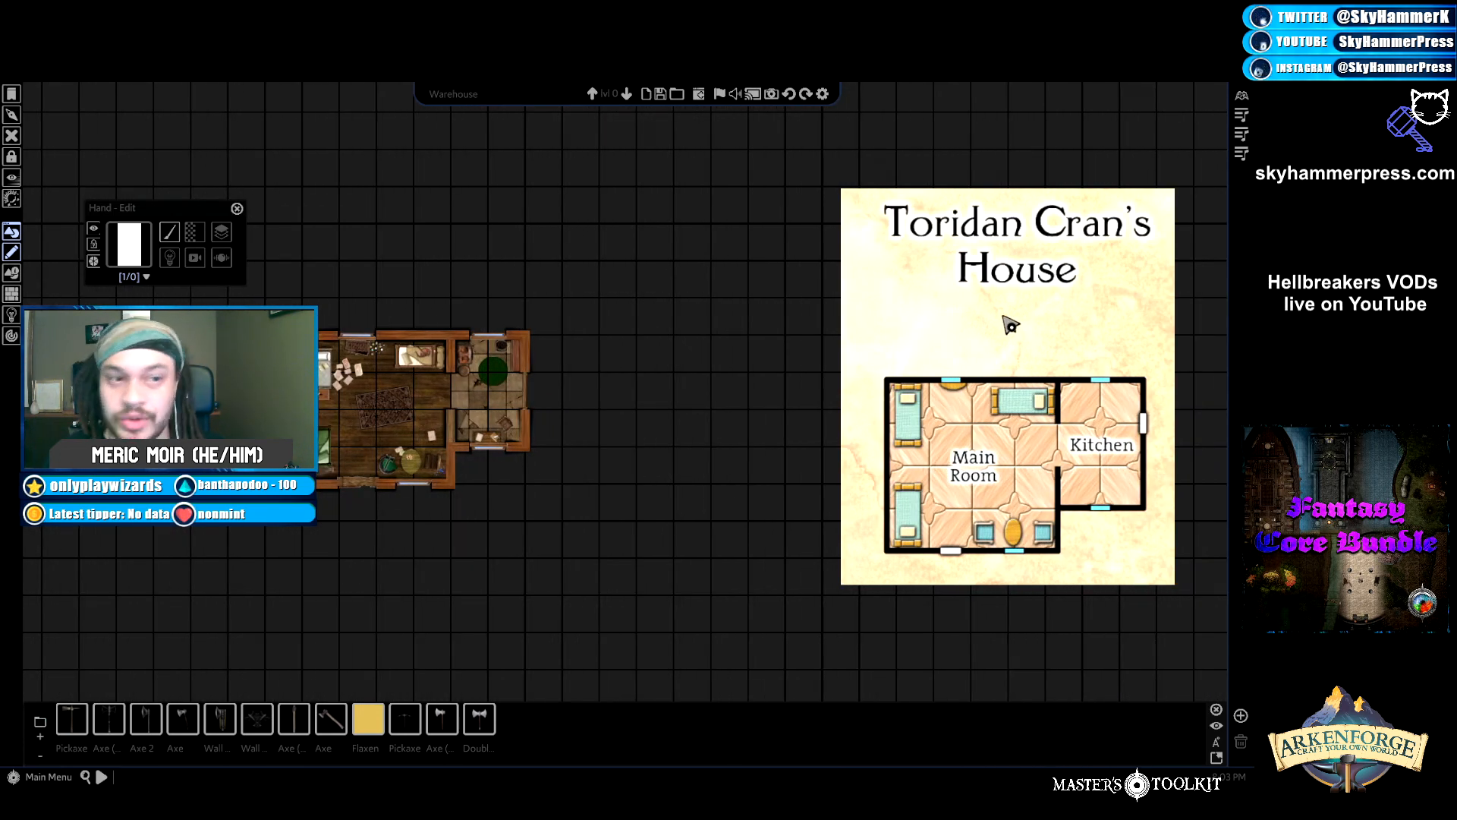
pyautogui.press('a')
pyautogui.scroll(2, 619, 471)
pyautogui.scroll(5, 623, 478)
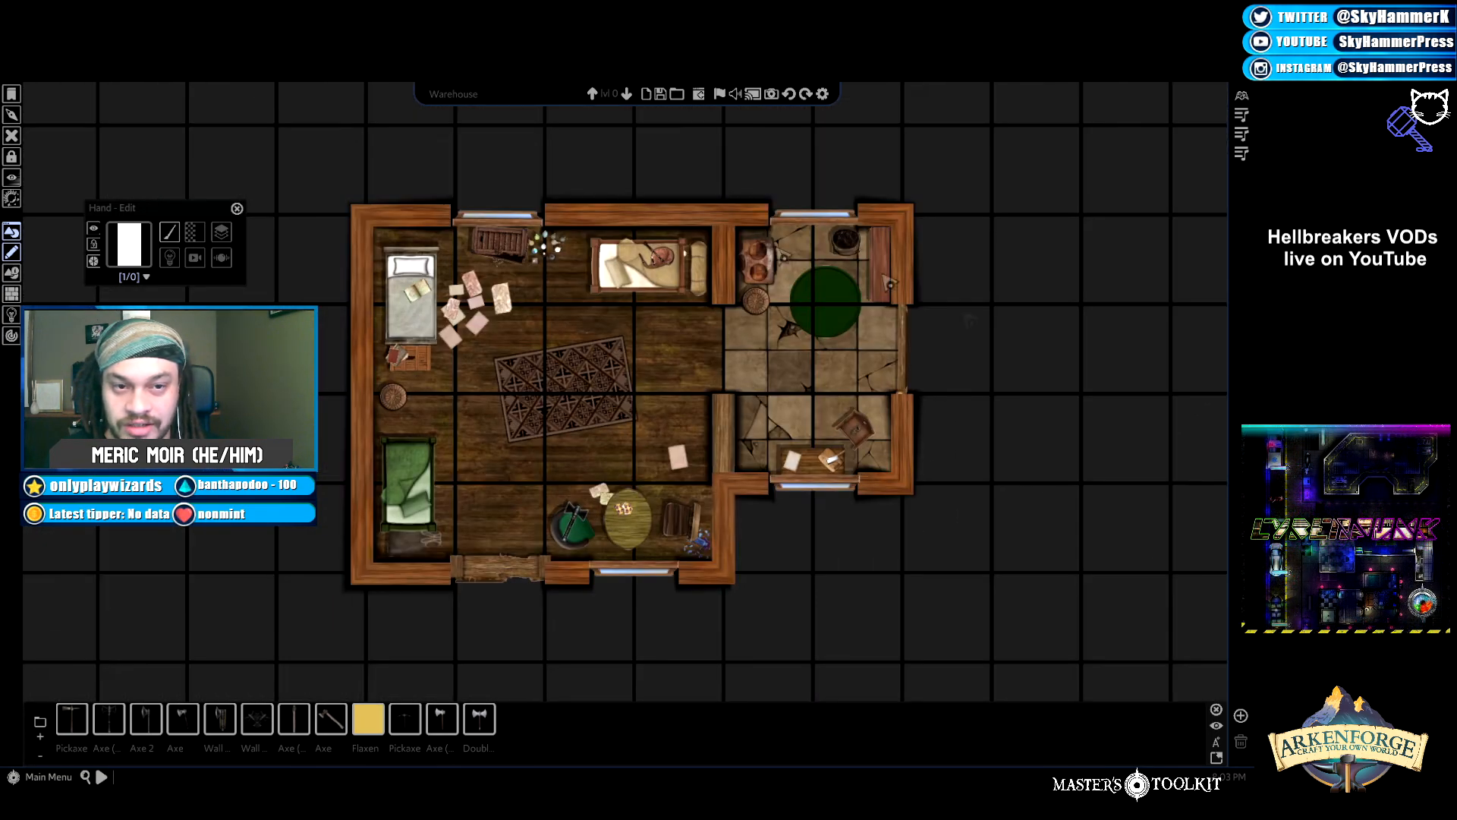
pyautogui.scroll(-1, 744, 218)
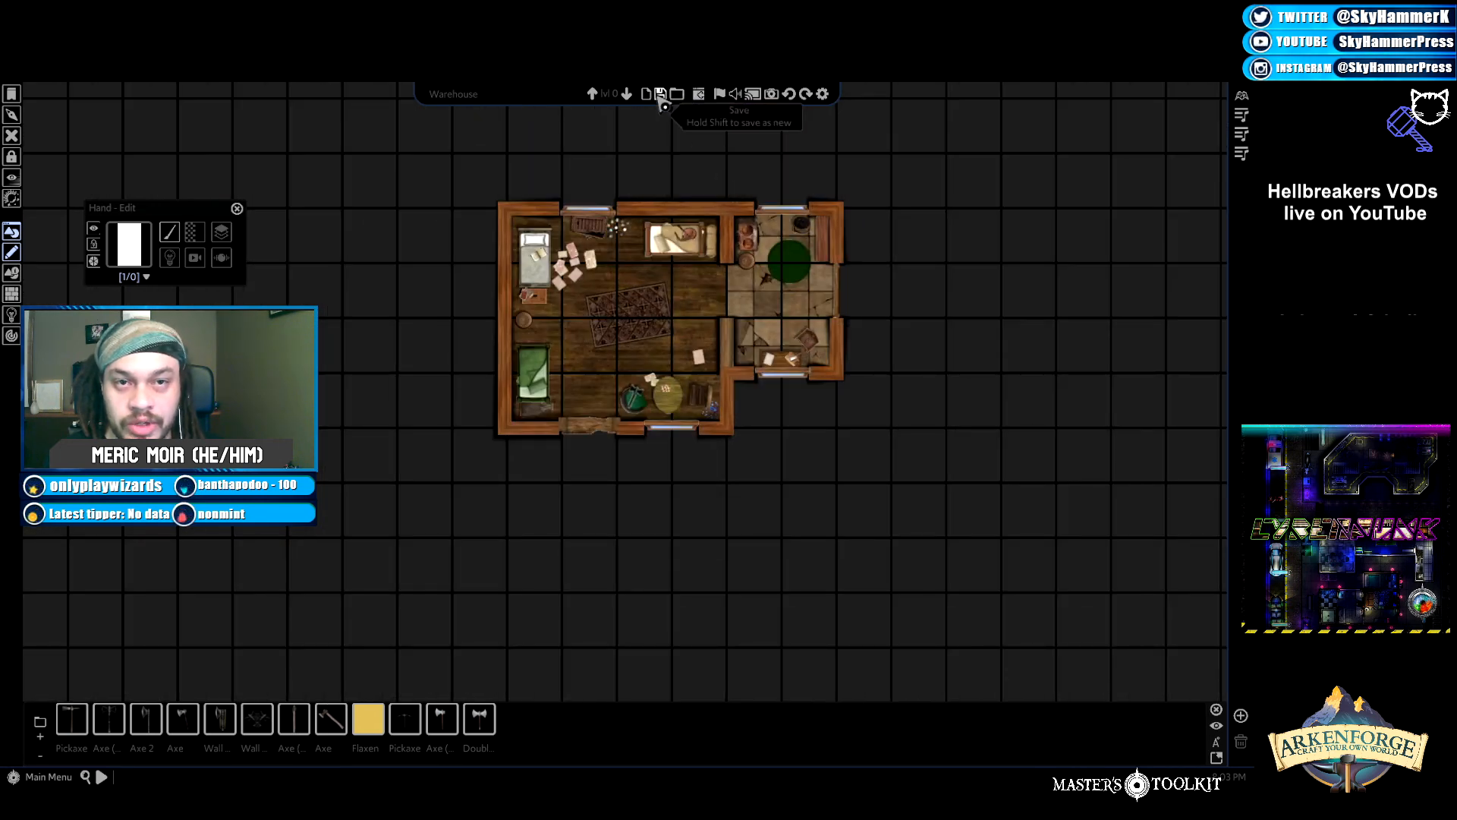
# Save the Warehouse map and move up to level 1 above the house.
pyautogui.click(660, 96)
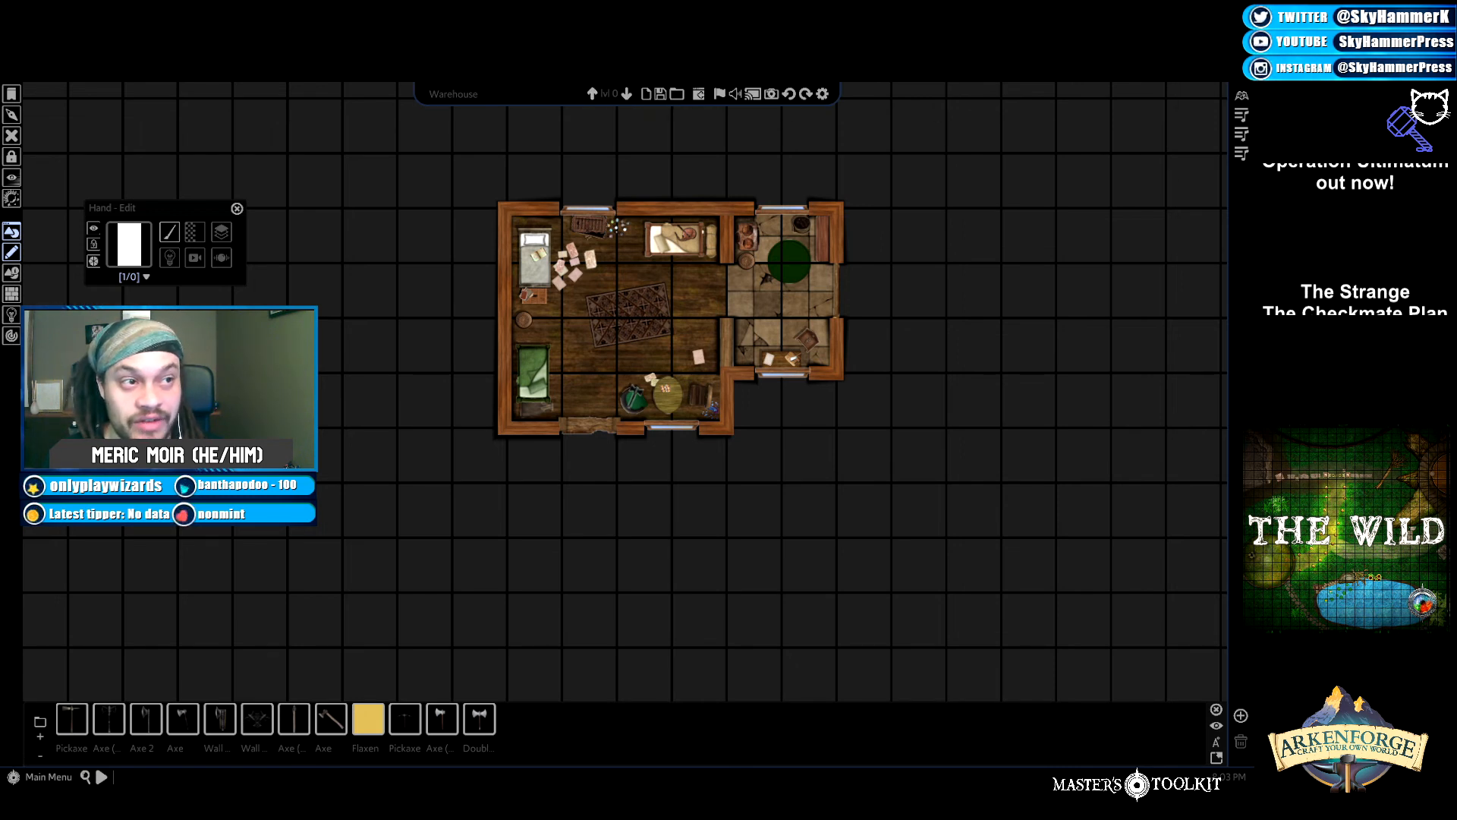
pyautogui.click(592, 95)
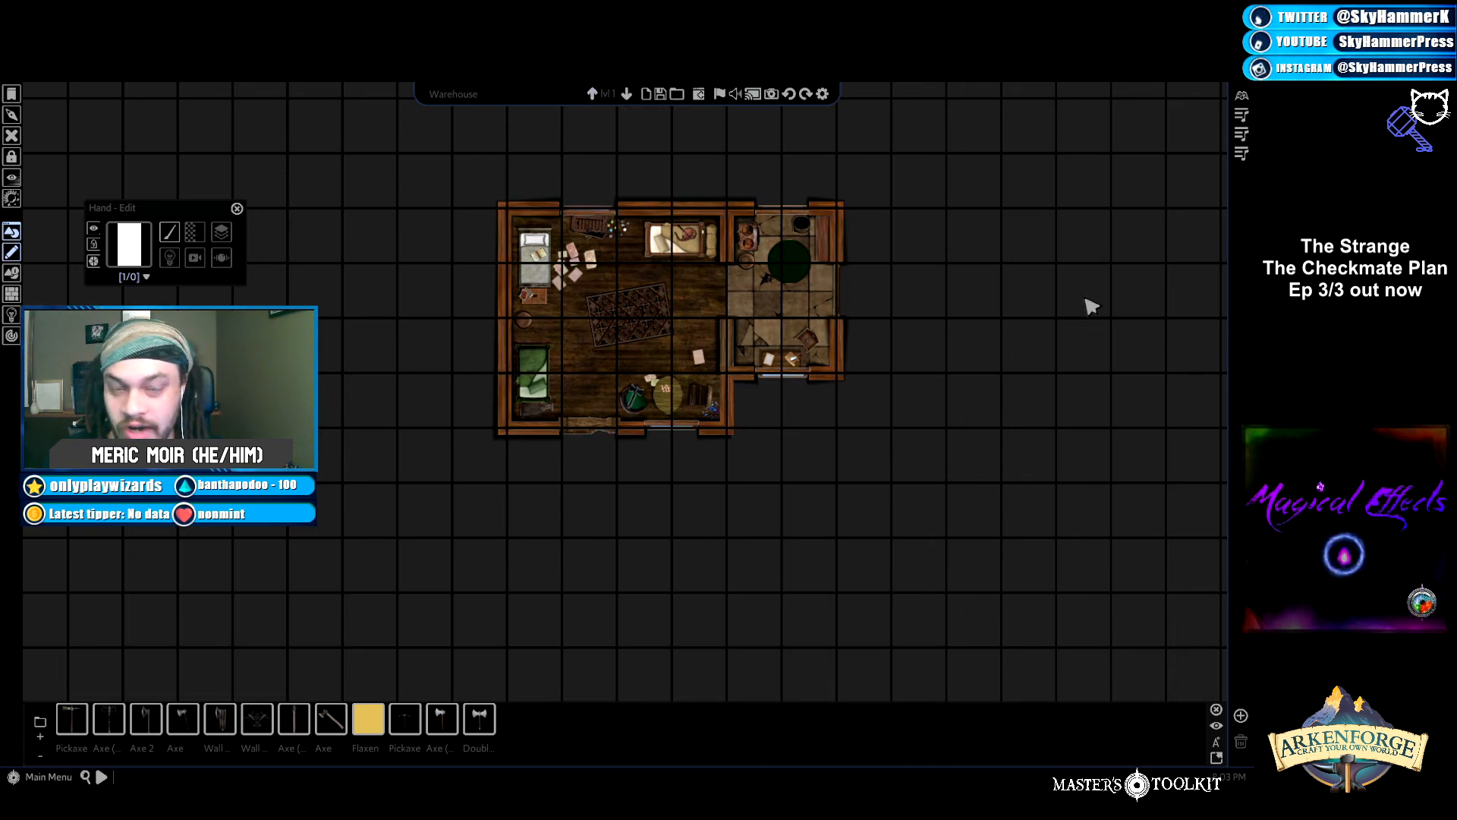
pyautogui.moveTo(1014, 262); pyautogui.dragTo(865, 367)
pyautogui.scroll(5, 865, 367)
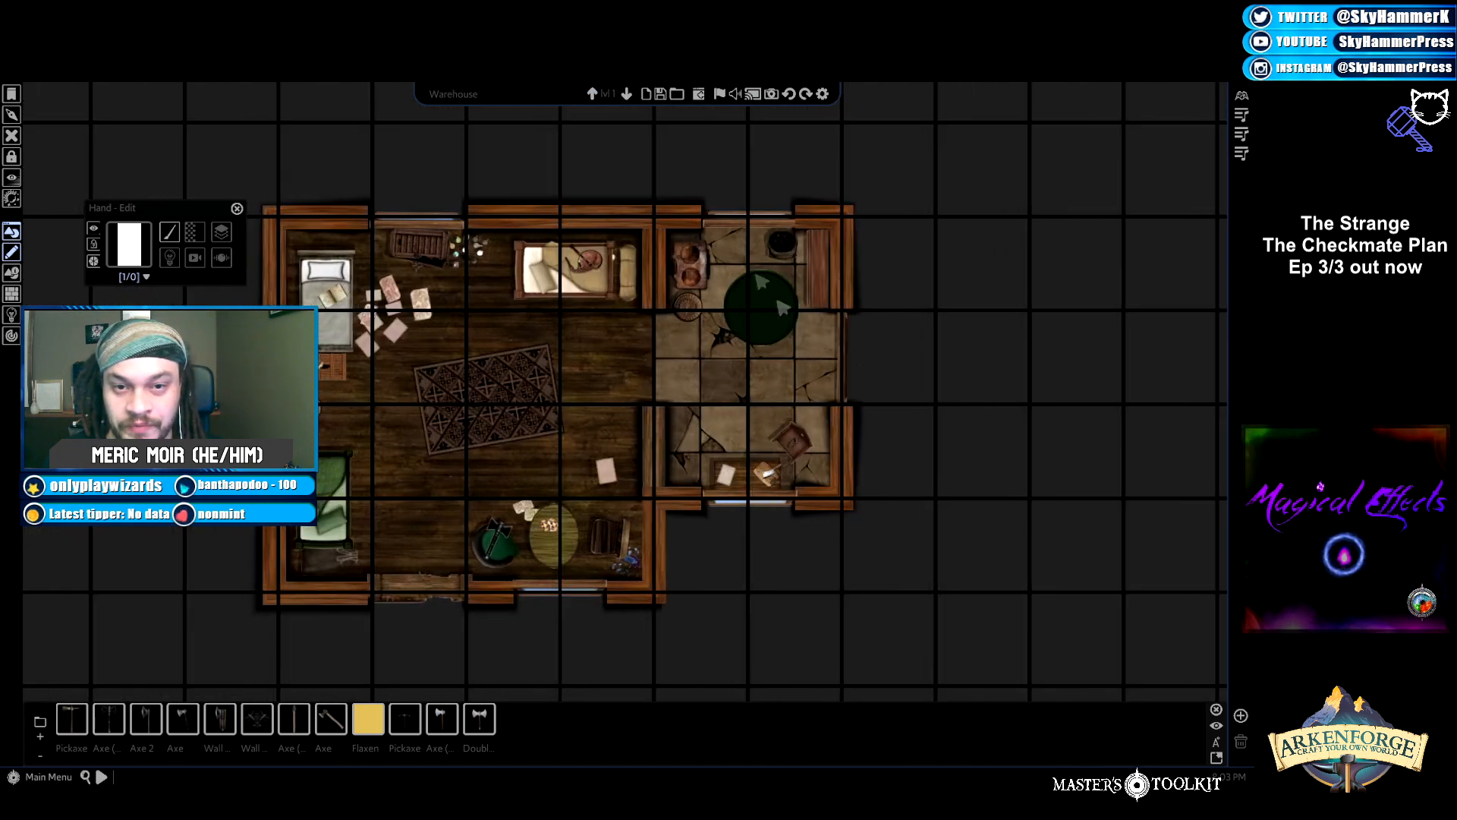
# Switch the Warehouse map between level 0 and level 1 to compare the house's appearance, ending on level 1.
pyautogui.click(626, 93)
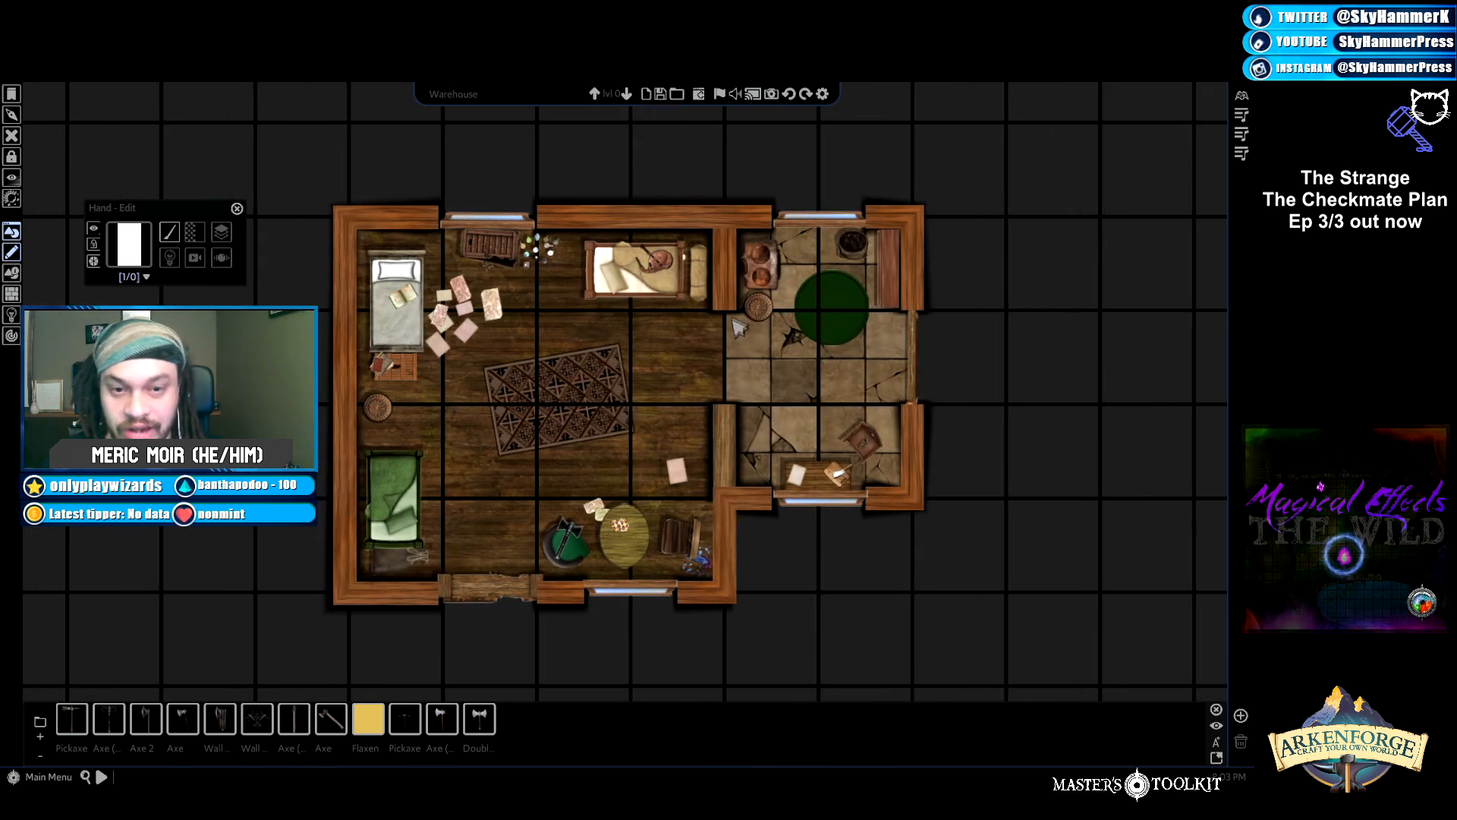
pyautogui.click(595, 93)
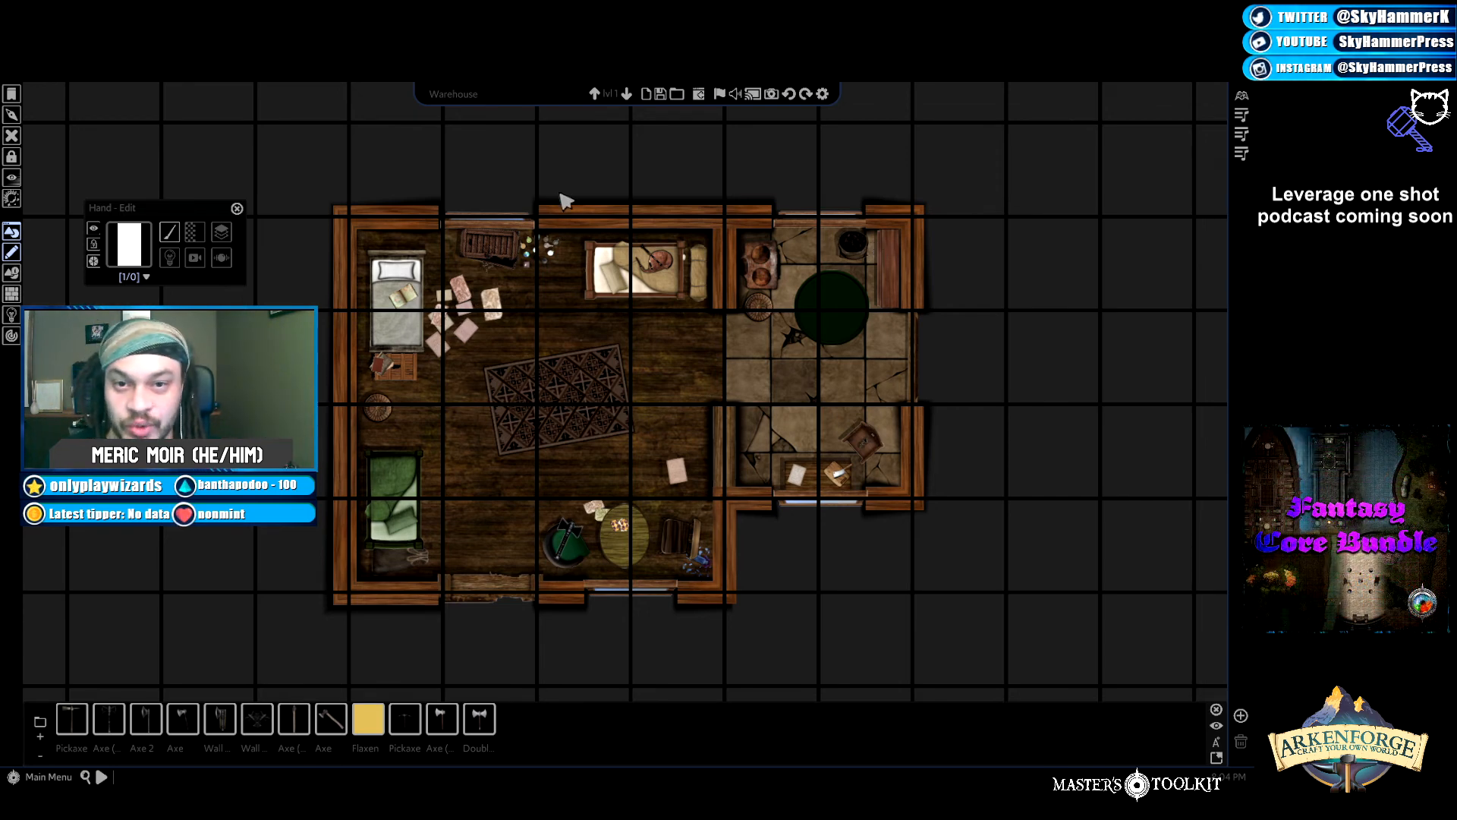
pyautogui.click(627, 94)
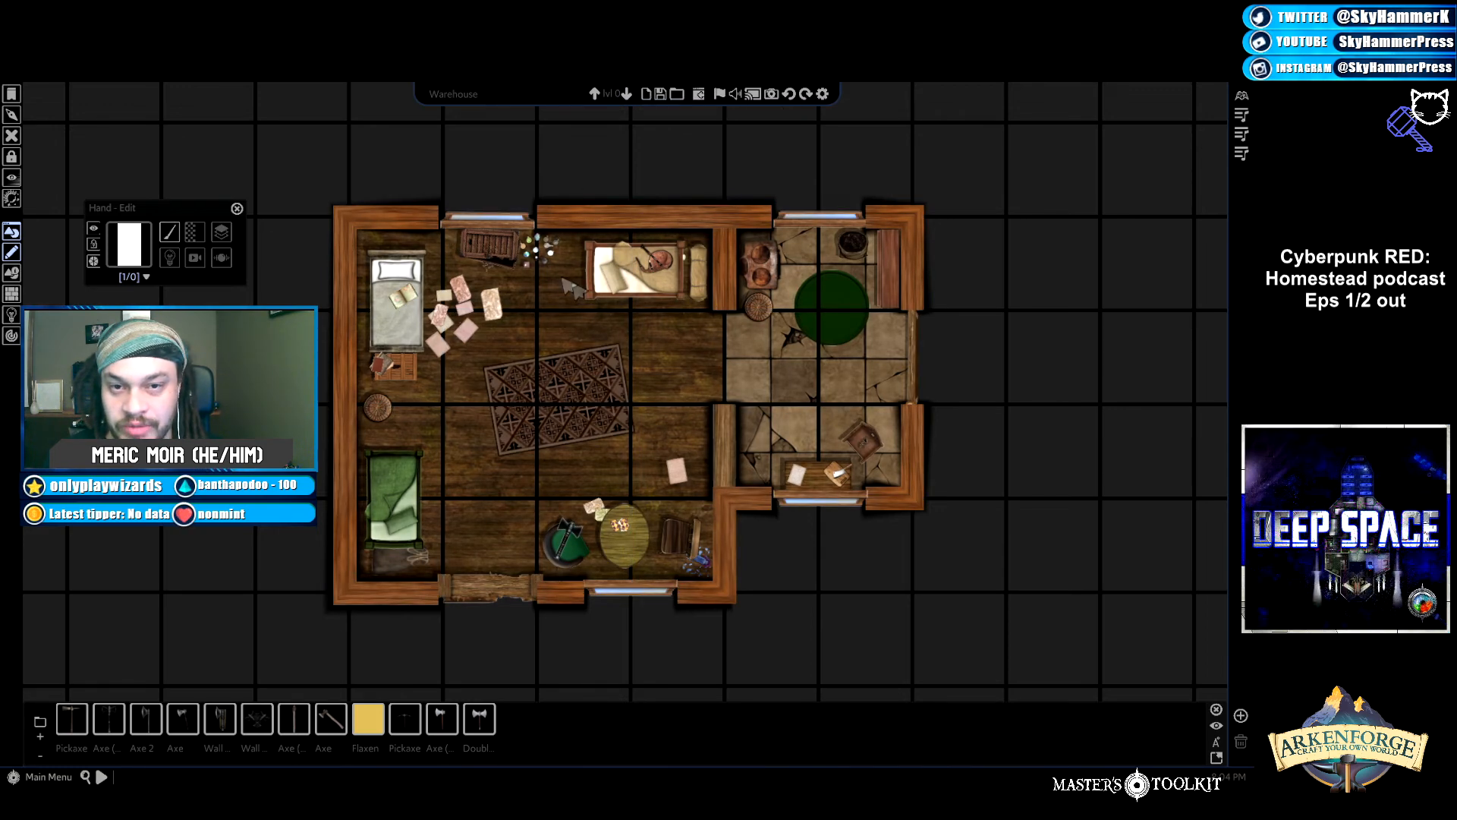
pyautogui.click(594, 94)
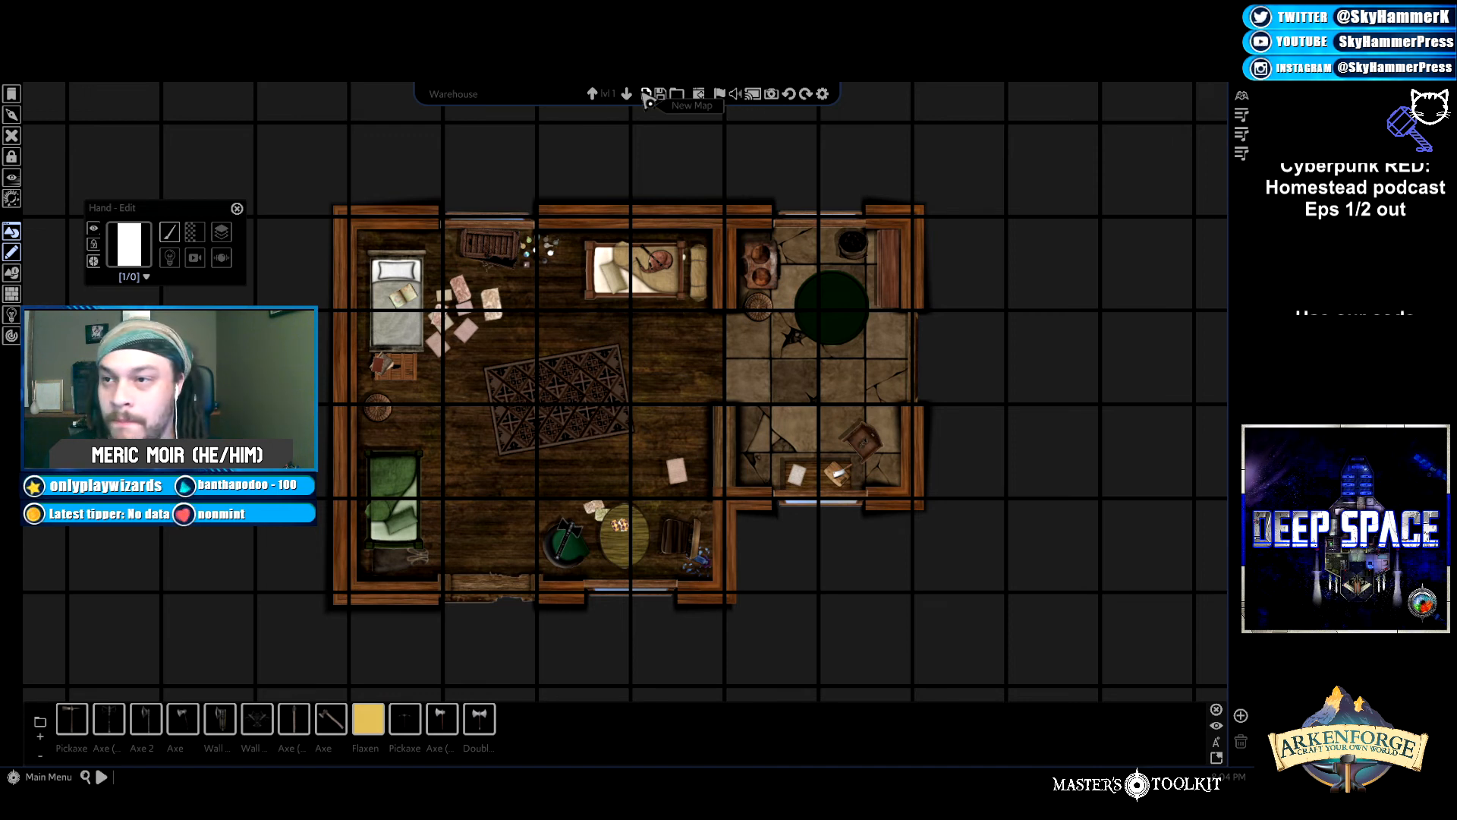
# Open the map export for the Warehouse map and choose Roll20 as the export target.
pyautogui.click(772, 95)
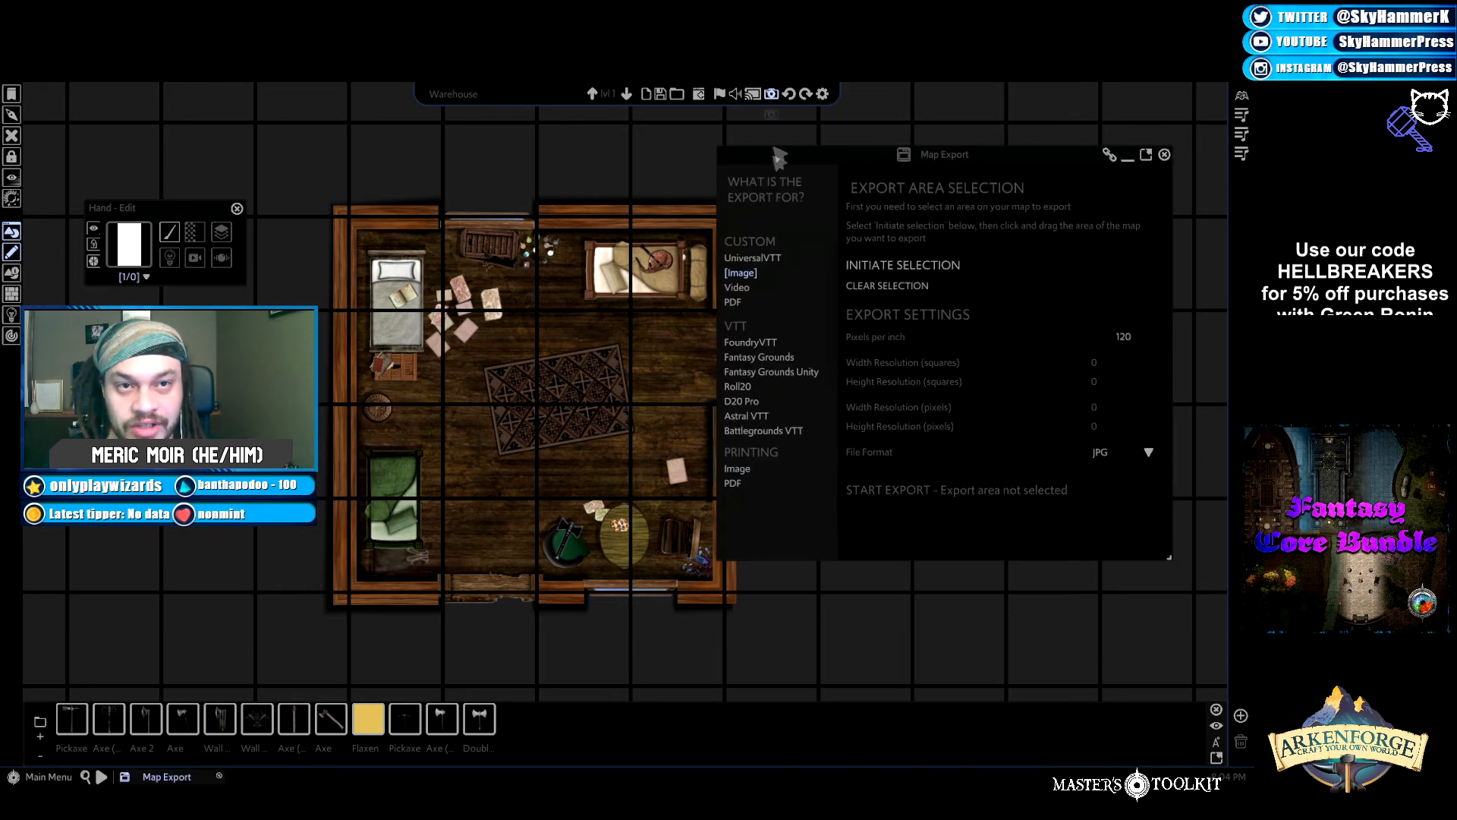
pyautogui.scroll(-3, 524, 275)
pyautogui.scroll(-1, 524, 274)
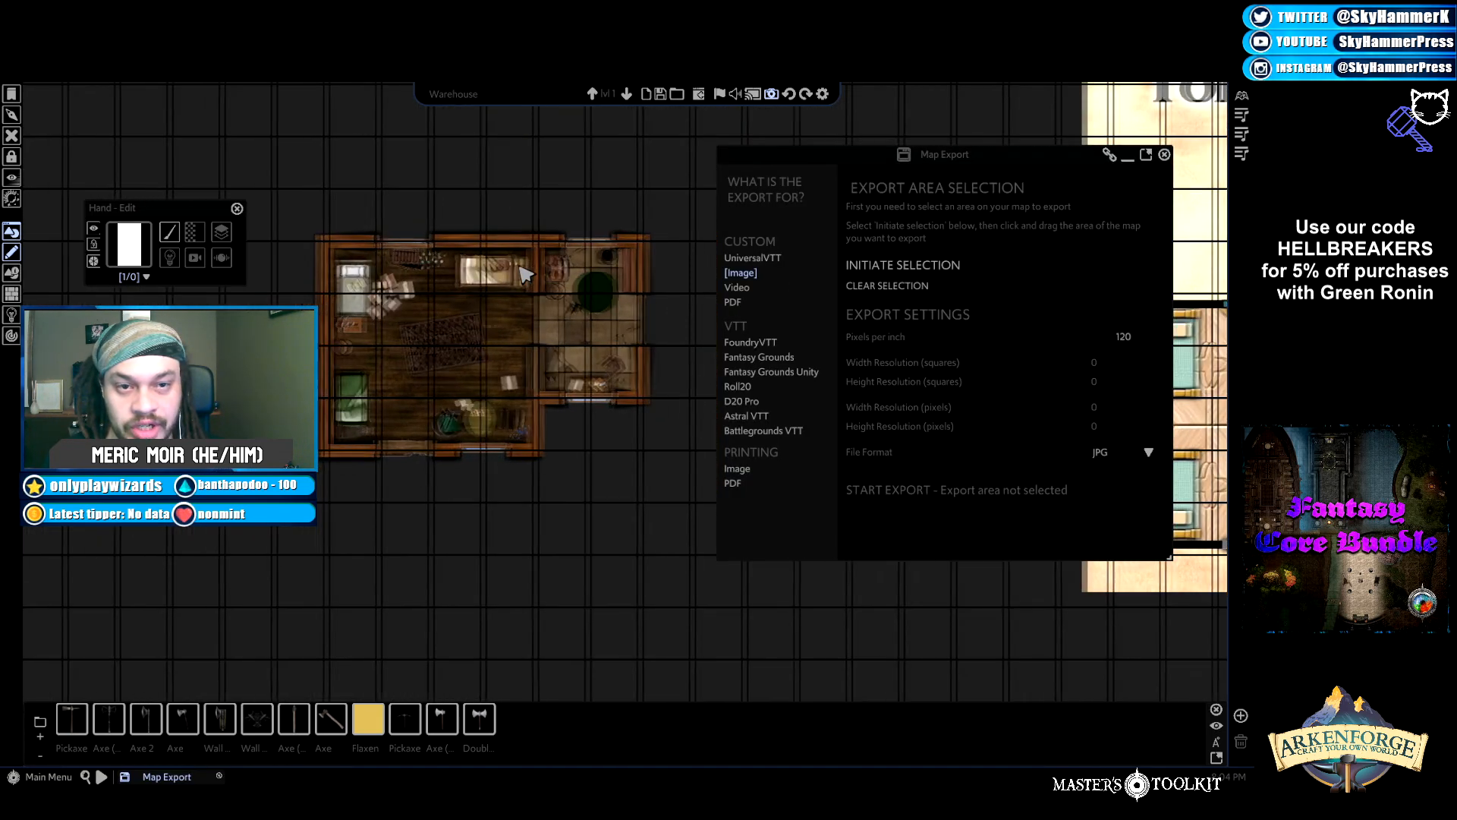
pyautogui.moveTo(524, 273); pyautogui.dragTo(569, 273)
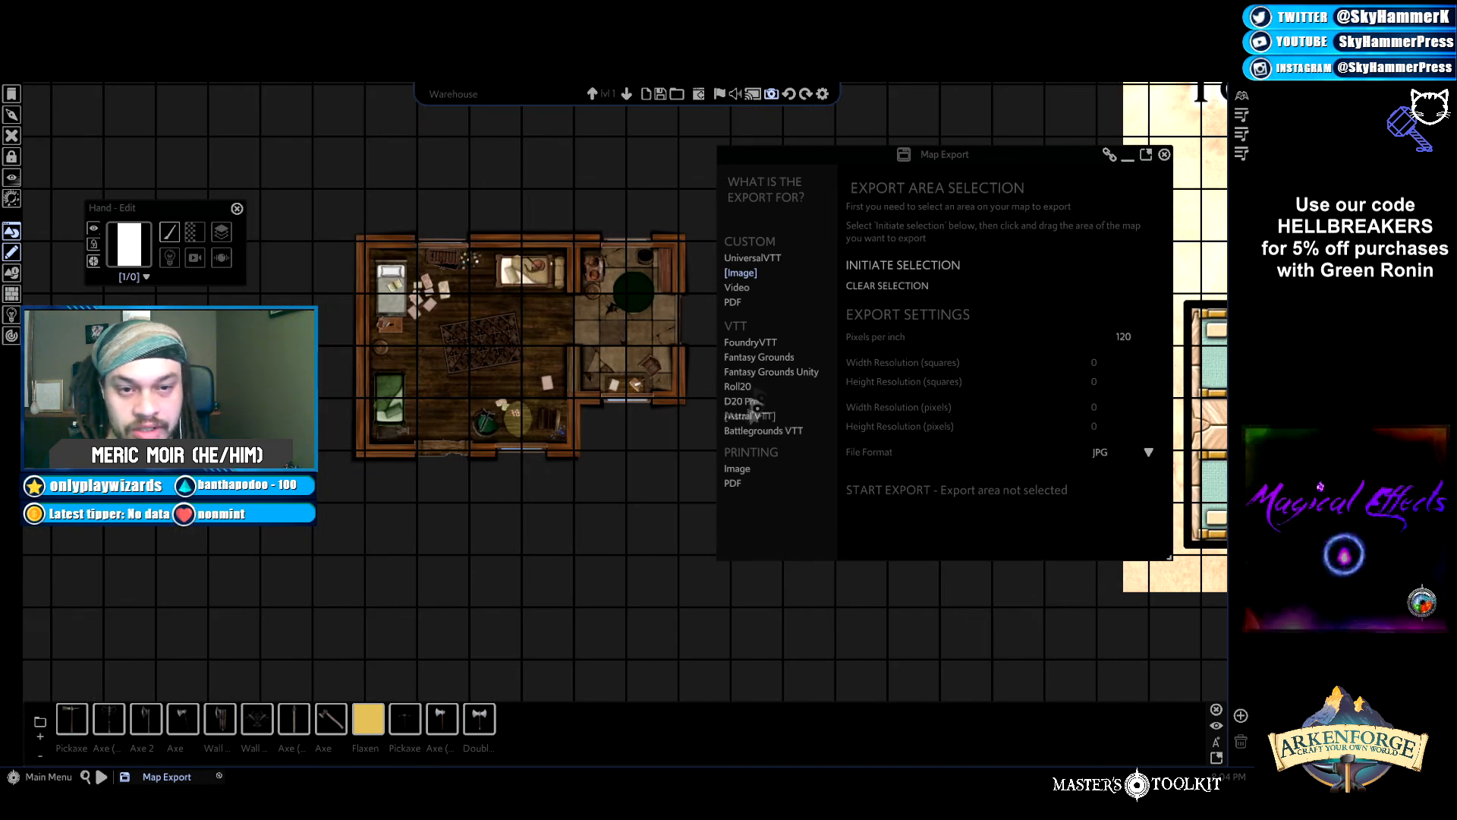
pyautogui.click(742, 387)
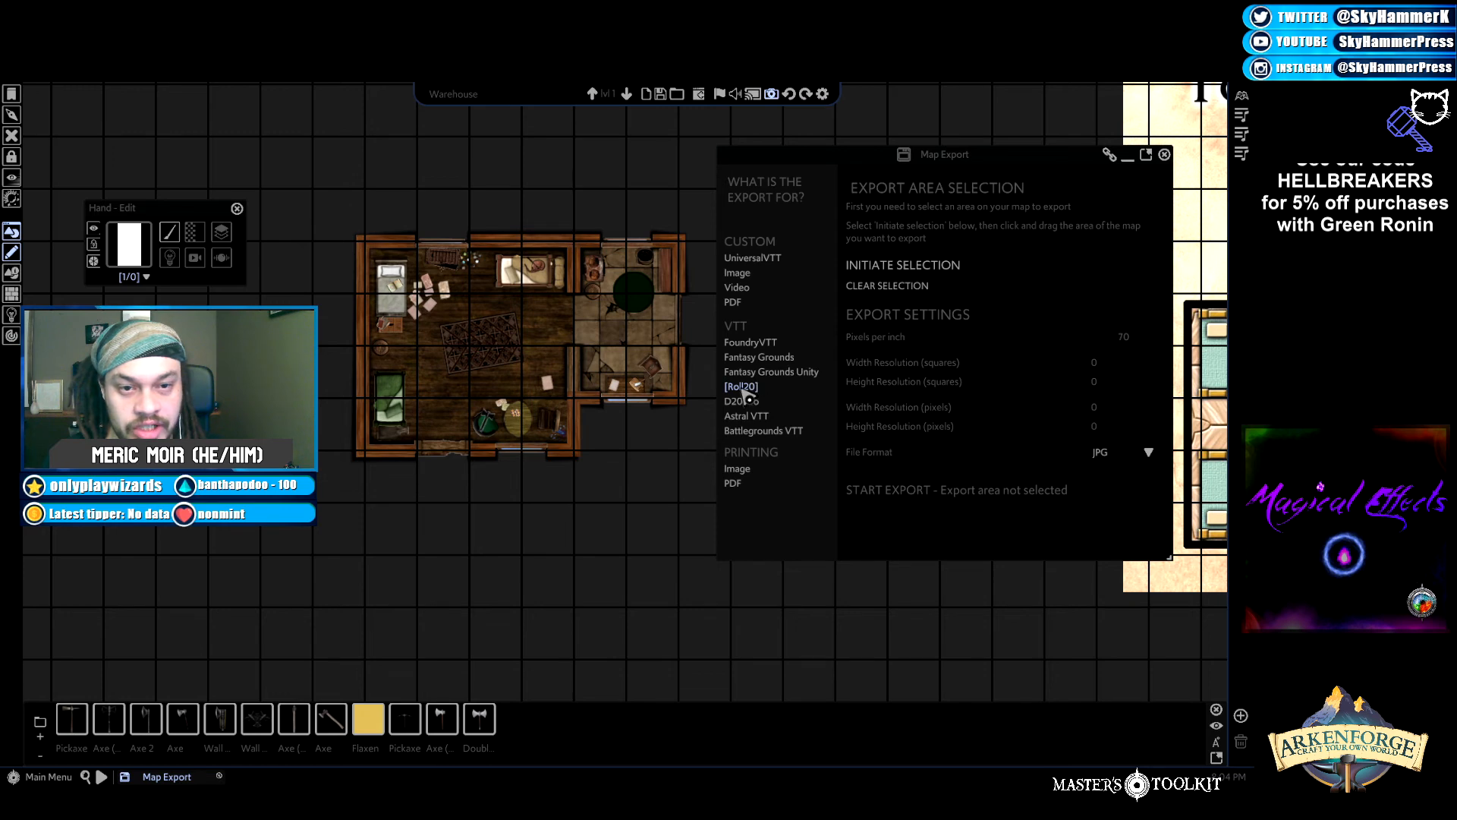
# Select an export area of 8 by 6 squares enclosing the whole furnished house with a margin around it.
pyautogui.click(906, 269)
pyautogui.scroll(-3, 388, 334)
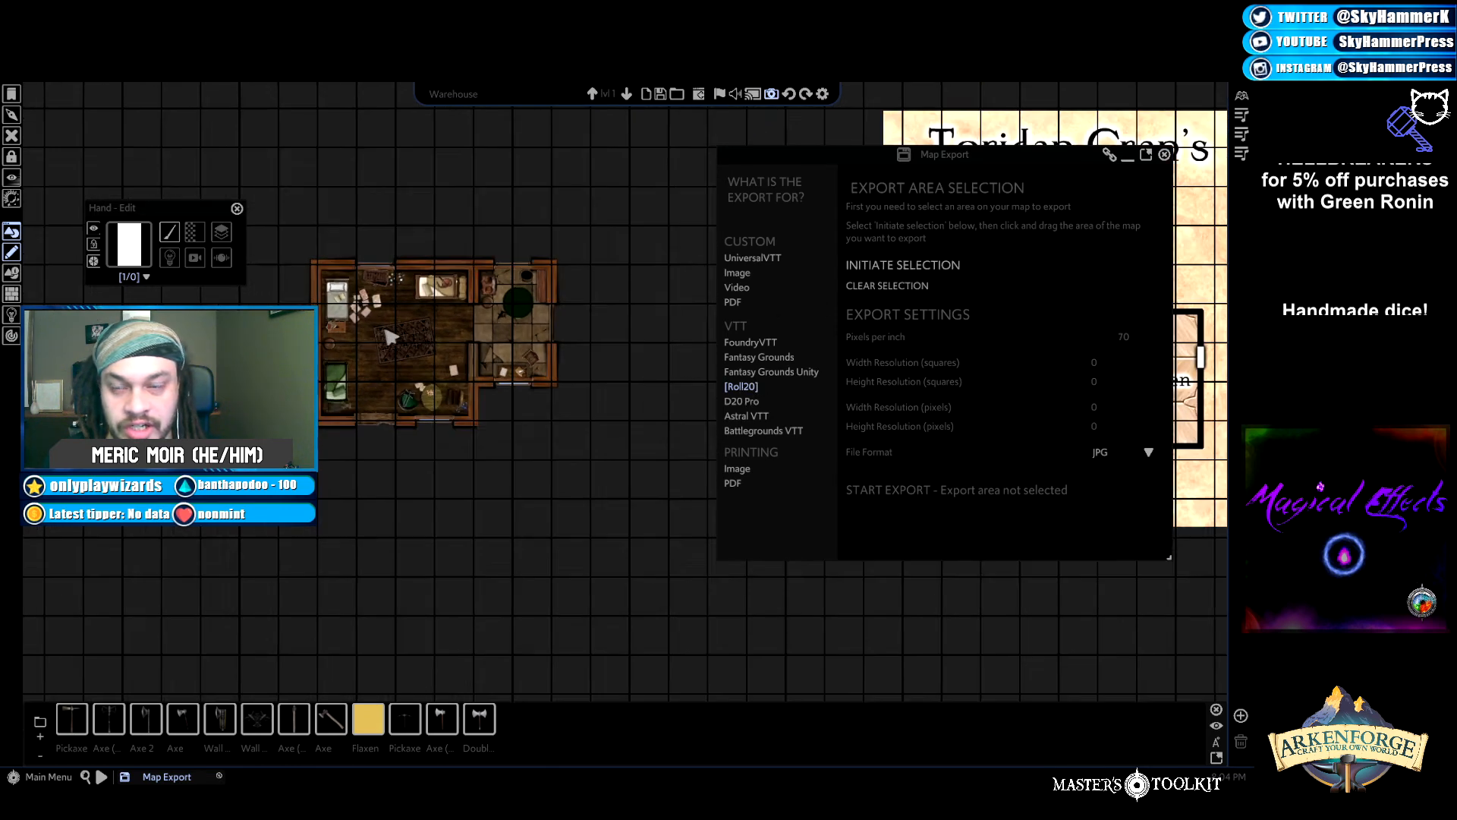
pyautogui.moveTo(386, 331); pyautogui.dragTo(433, 378)
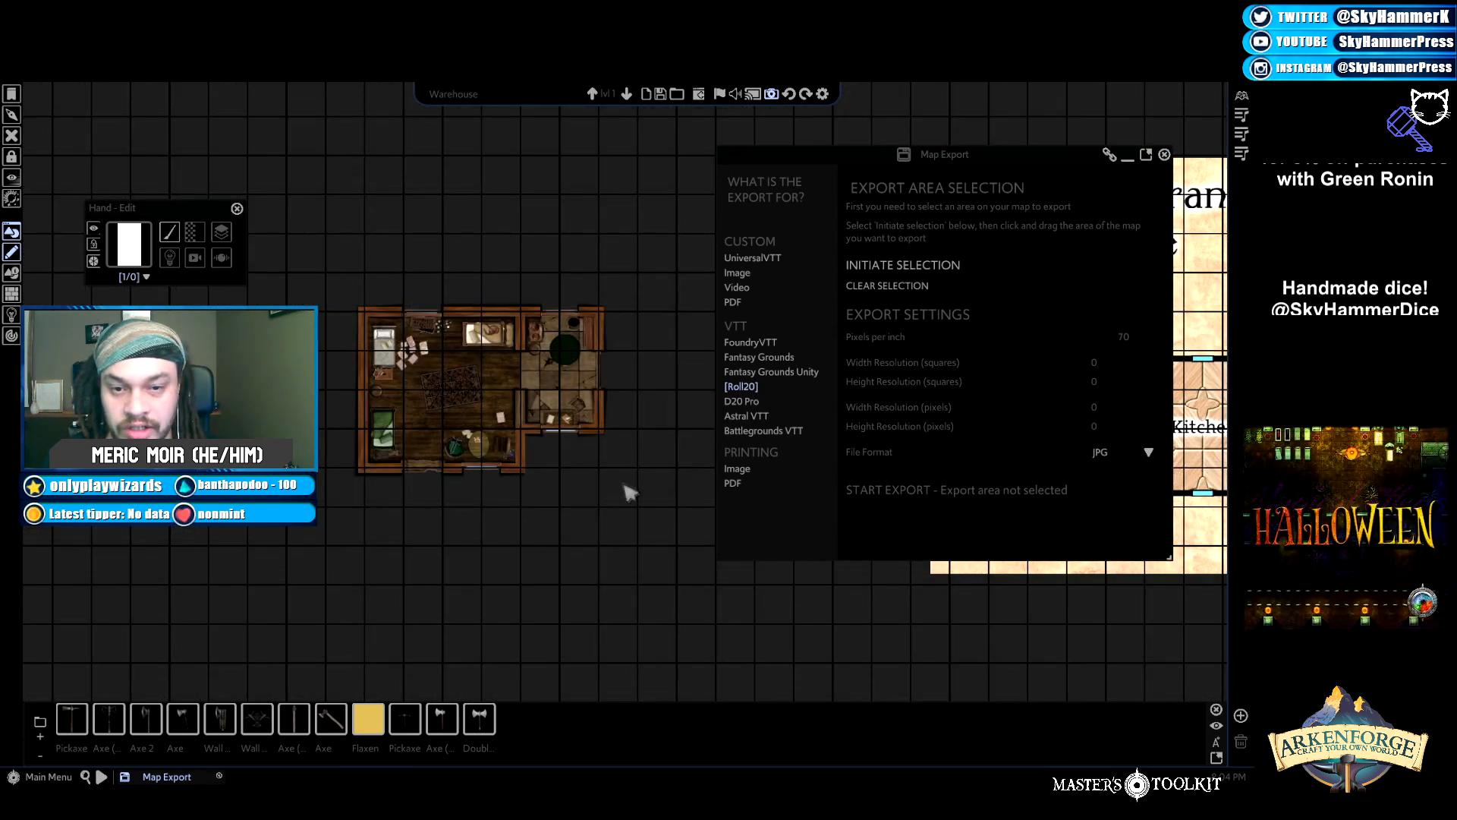
pyautogui.click(896, 269)
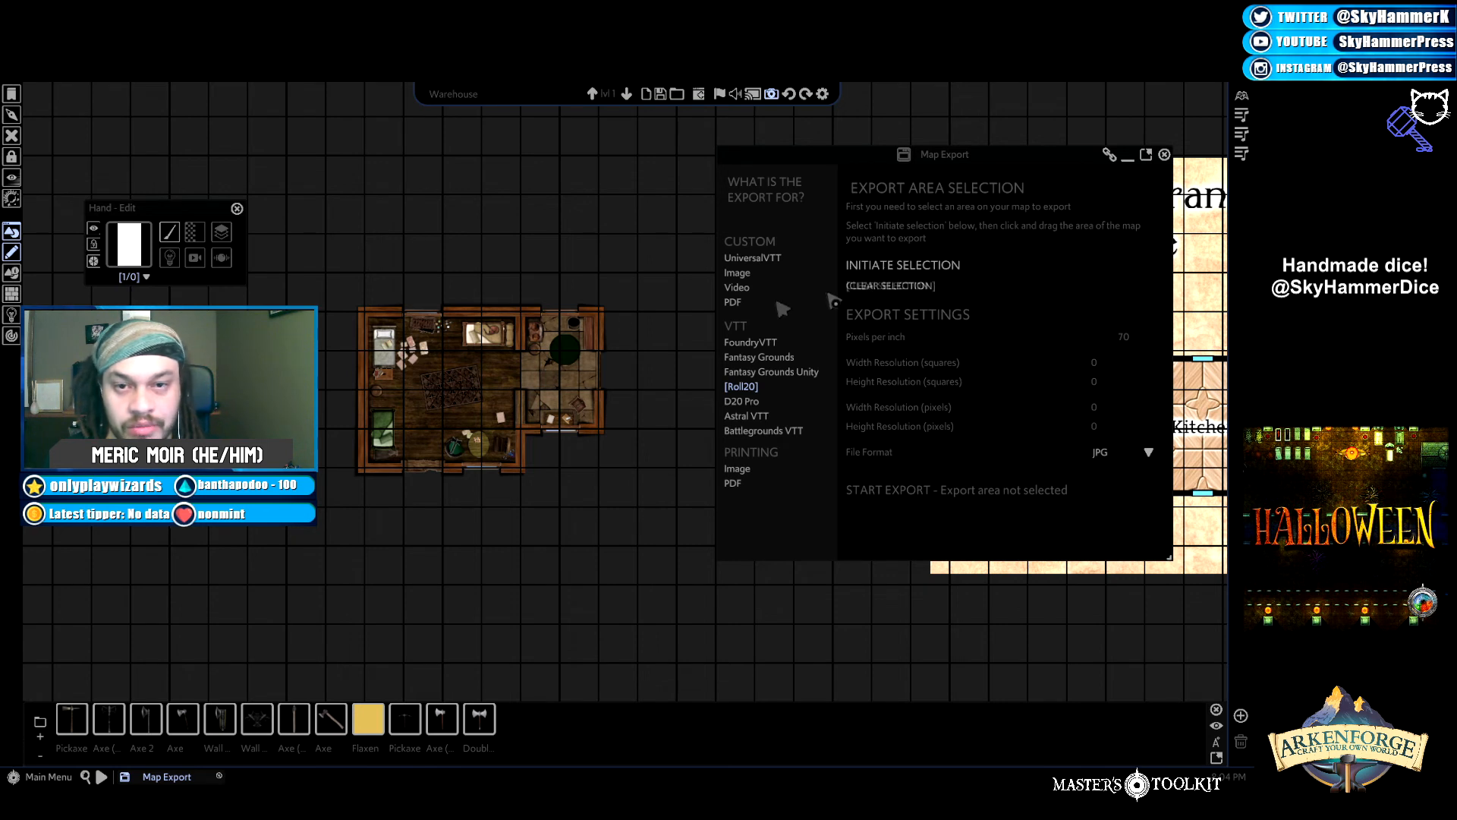
pyautogui.moveTo(366, 314); pyautogui.dragTo(600, 470)
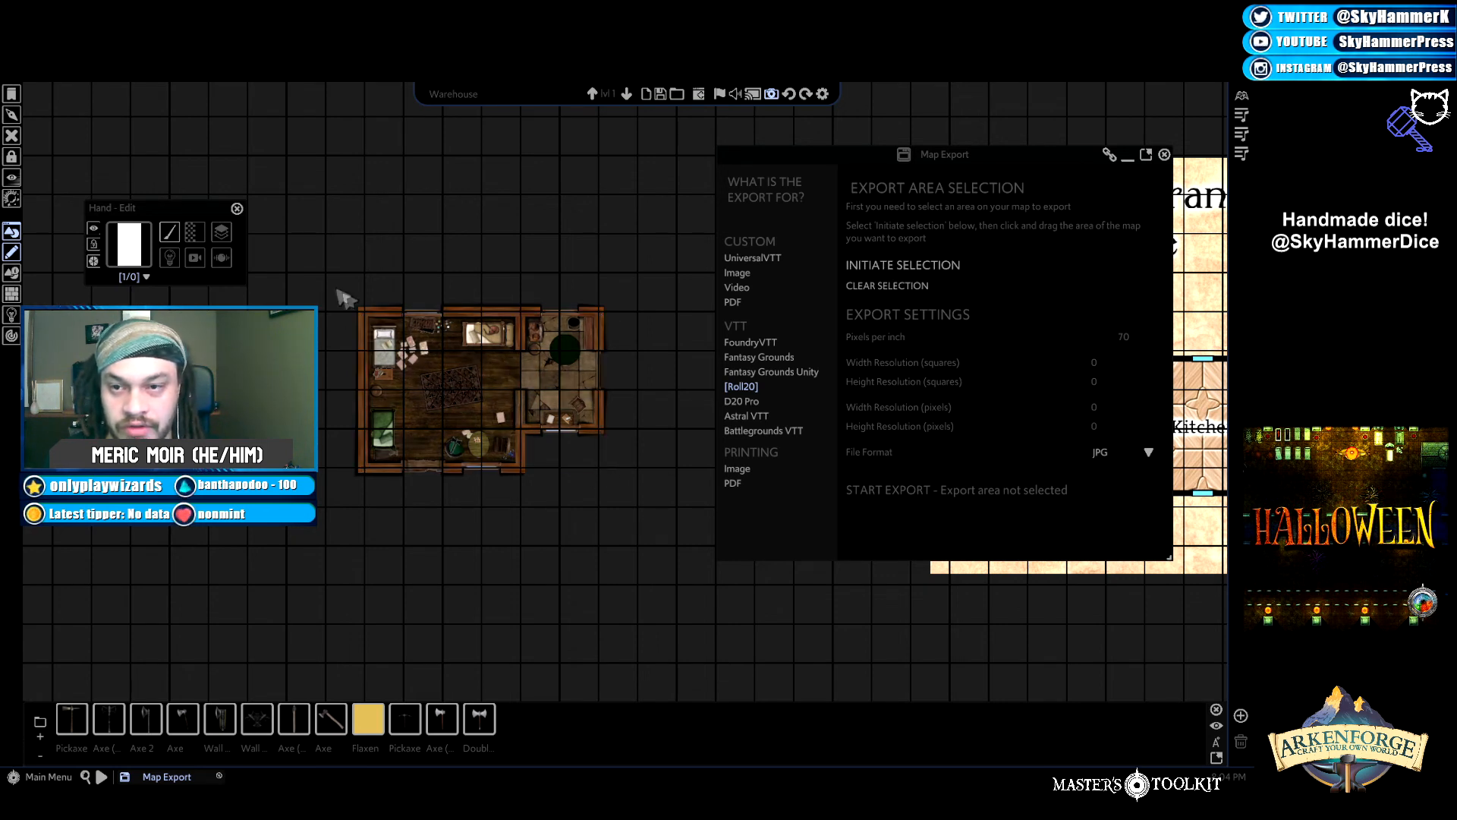
pyautogui.moveTo(328, 275); pyautogui.dragTo(646, 516)
pyautogui.click(902, 266)
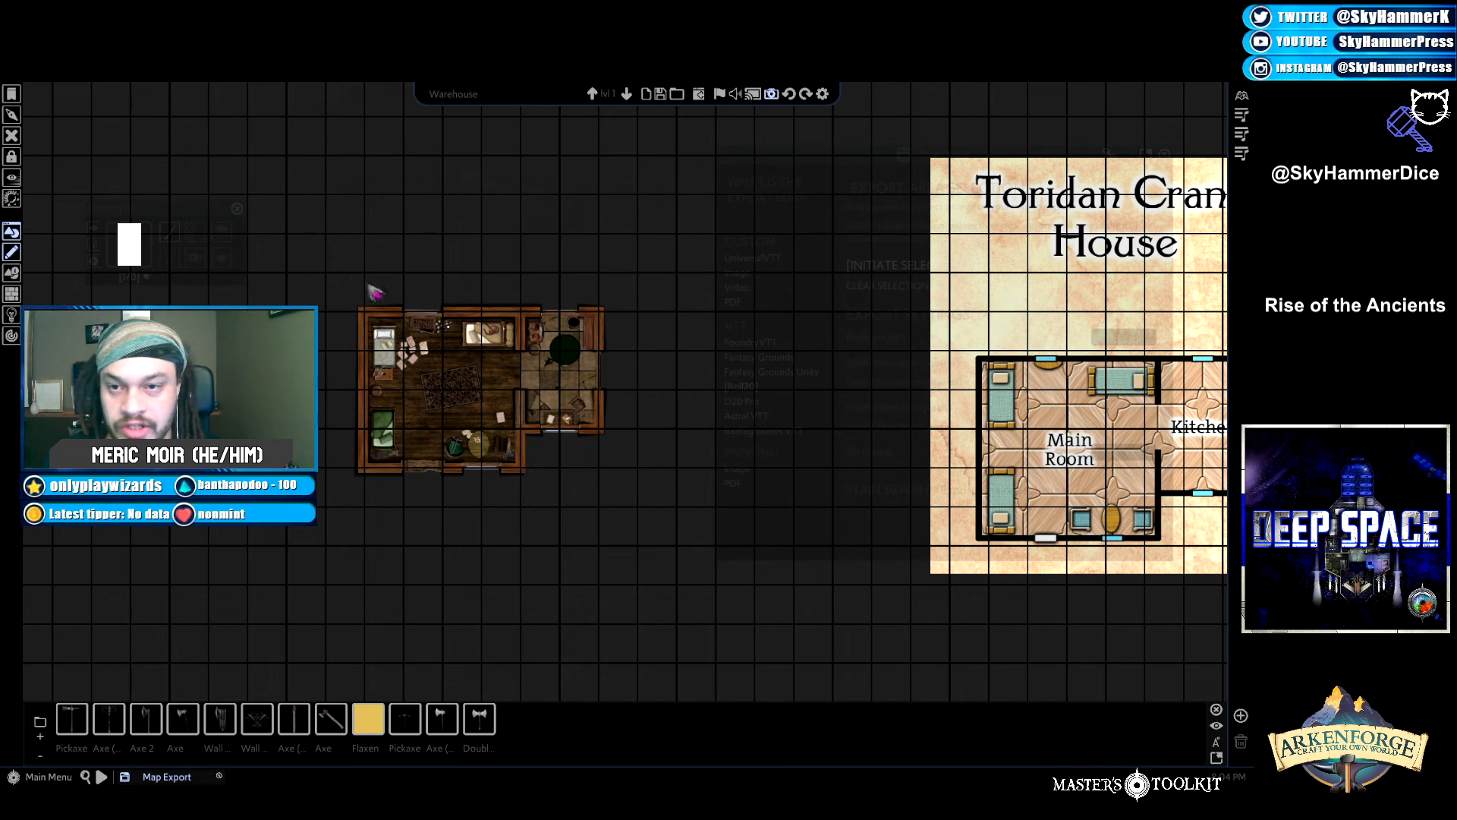
pyautogui.moveTo(327, 275); pyautogui.dragTo(637, 509)
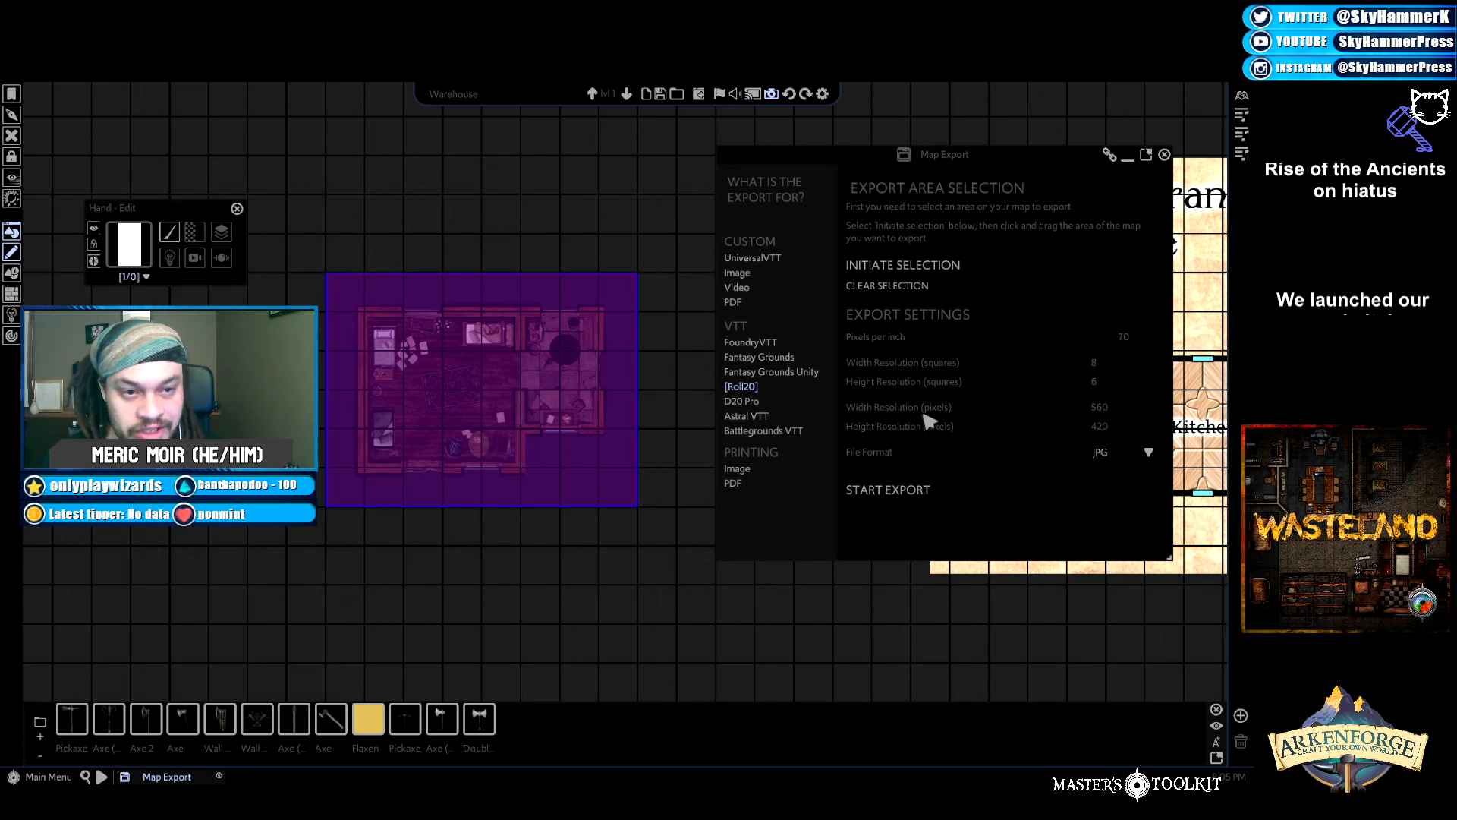
# Set the export file format to PNG and export the selected area of the house.
pyautogui.click(1119, 453)
pyautogui.click(1107, 492)
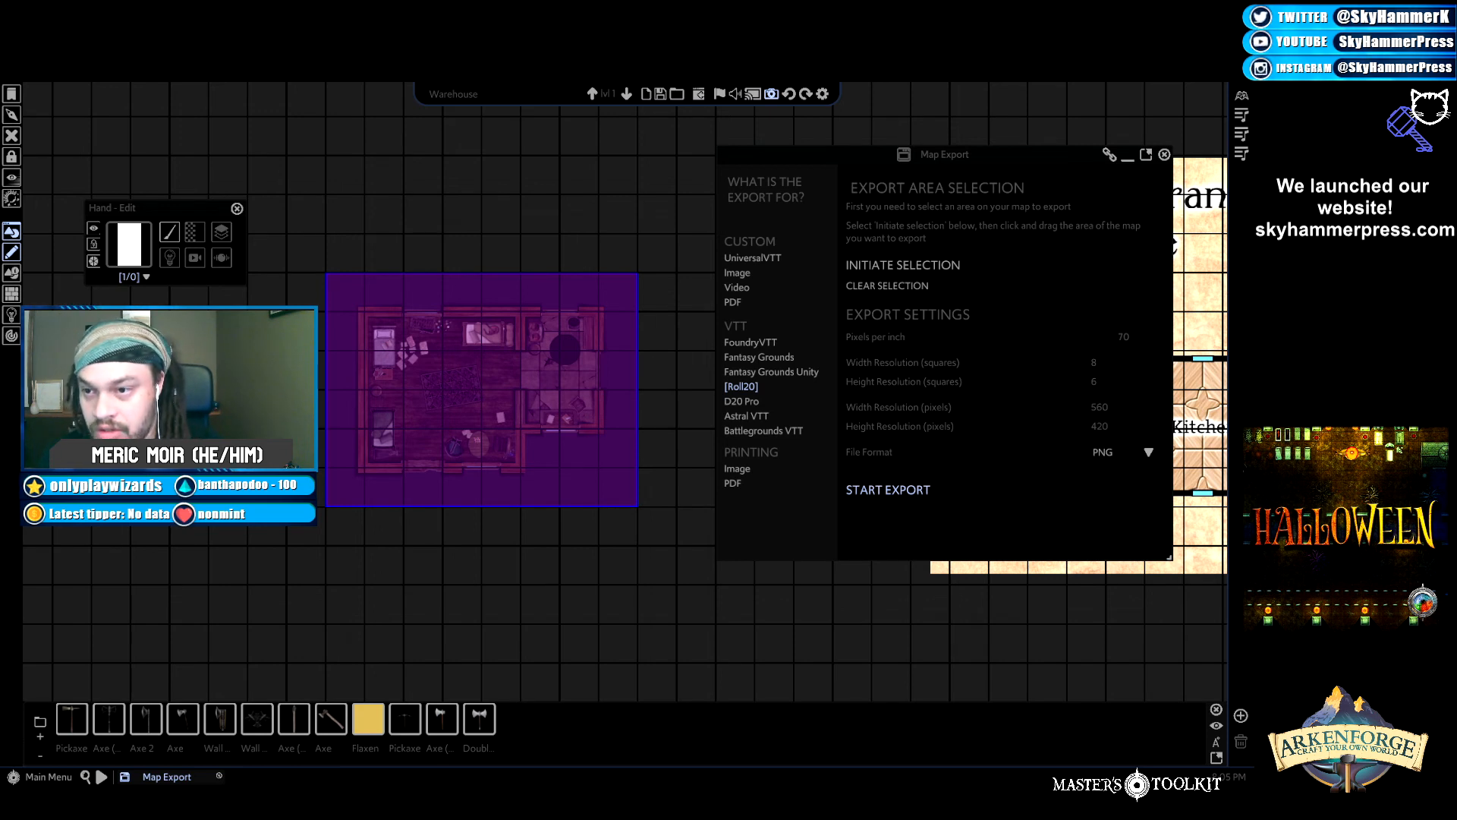
pyautogui.click(344, 371)
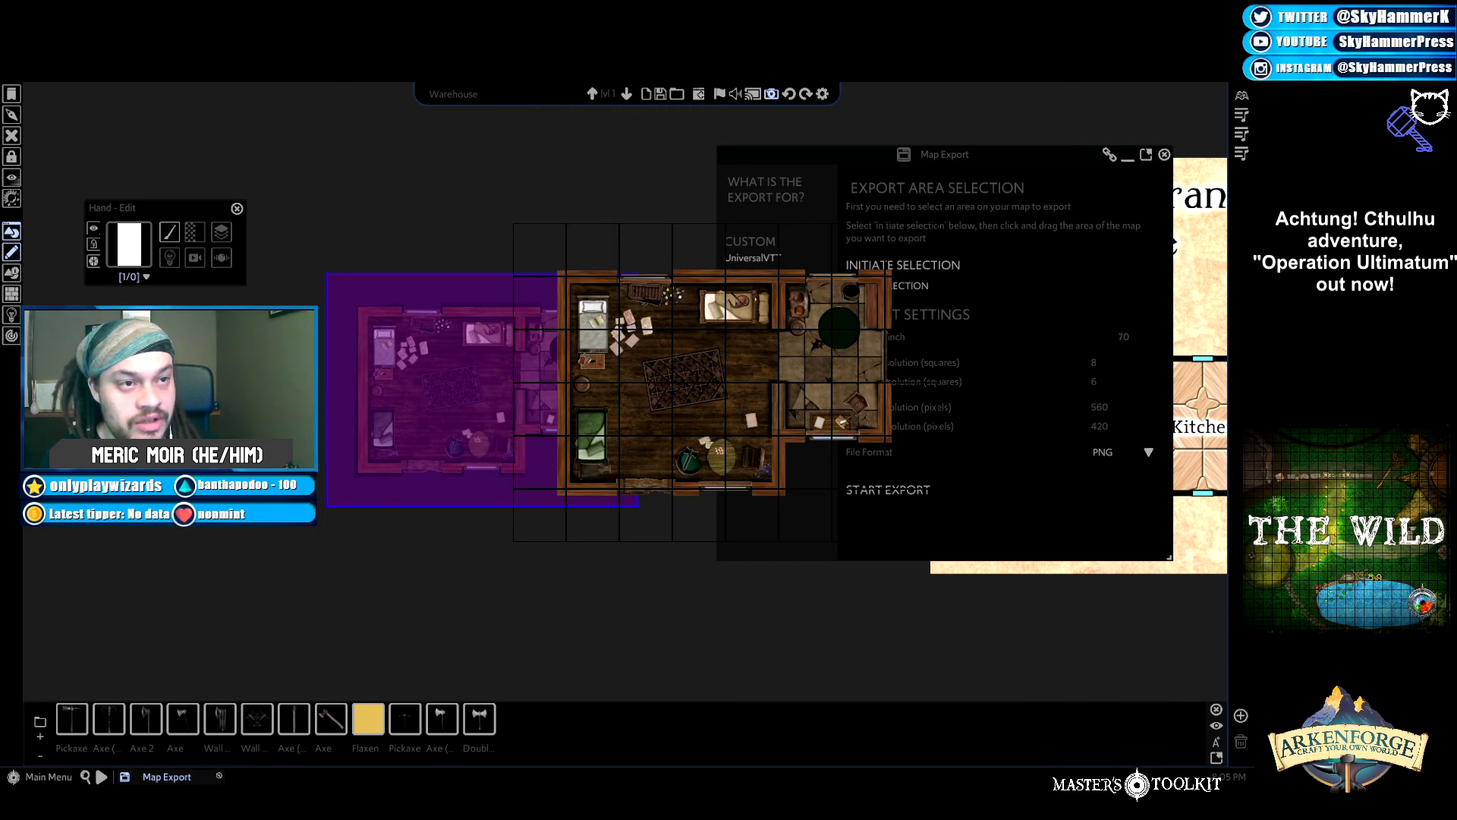
# Close the map export, enlarge and reposition the exported house image to inspect its grid, and delete that image.
pyautogui.click(1164, 155)
pyautogui.moveTo(759, 372); pyautogui.dragTo(822, 393)
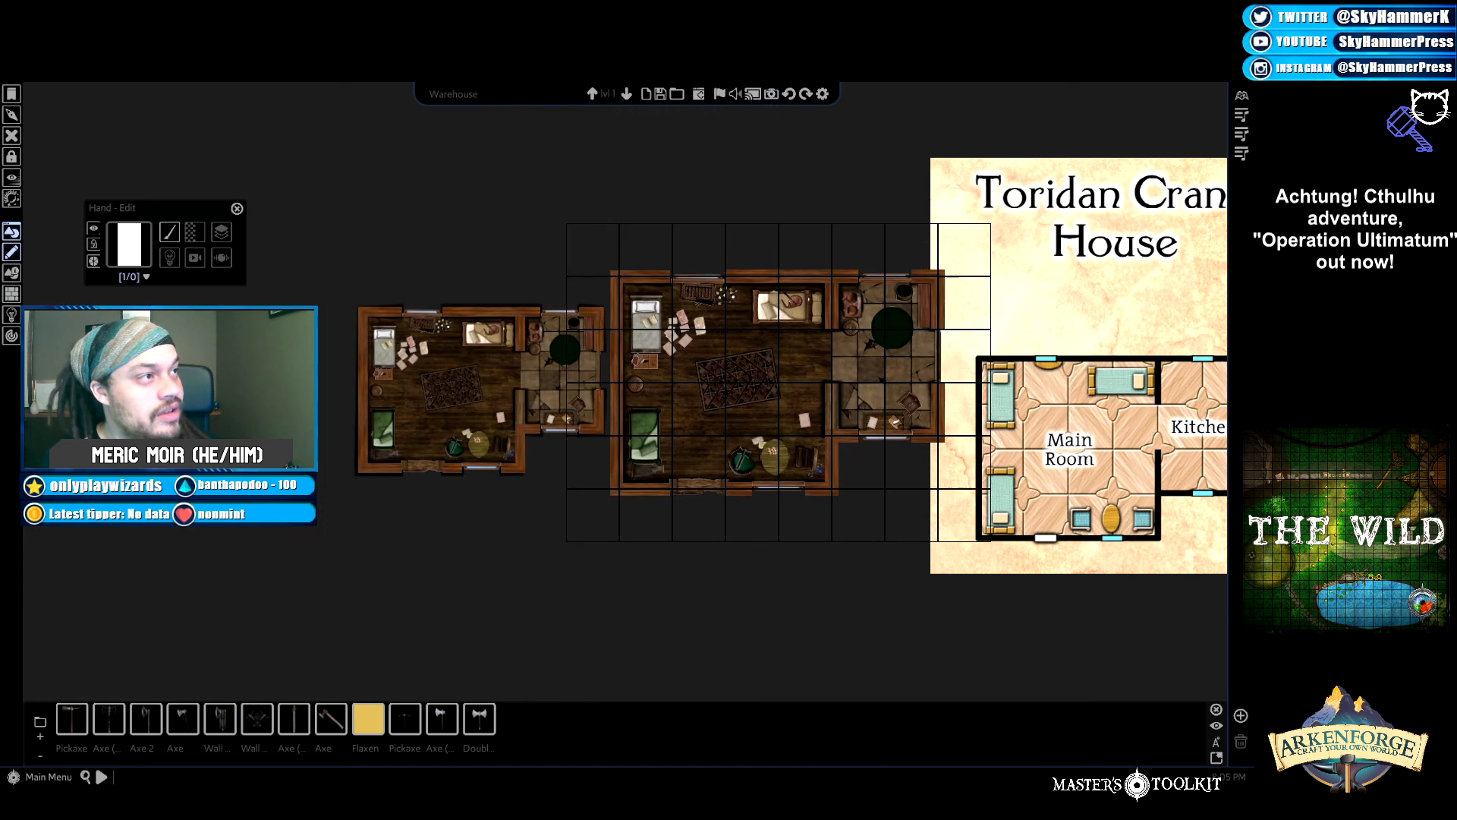
pyautogui.moveTo(990, 541); pyautogui.dragTo(1184, 685)
pyautogui.moveTo(911, 471); pyautogui.dragTo(772, 401)
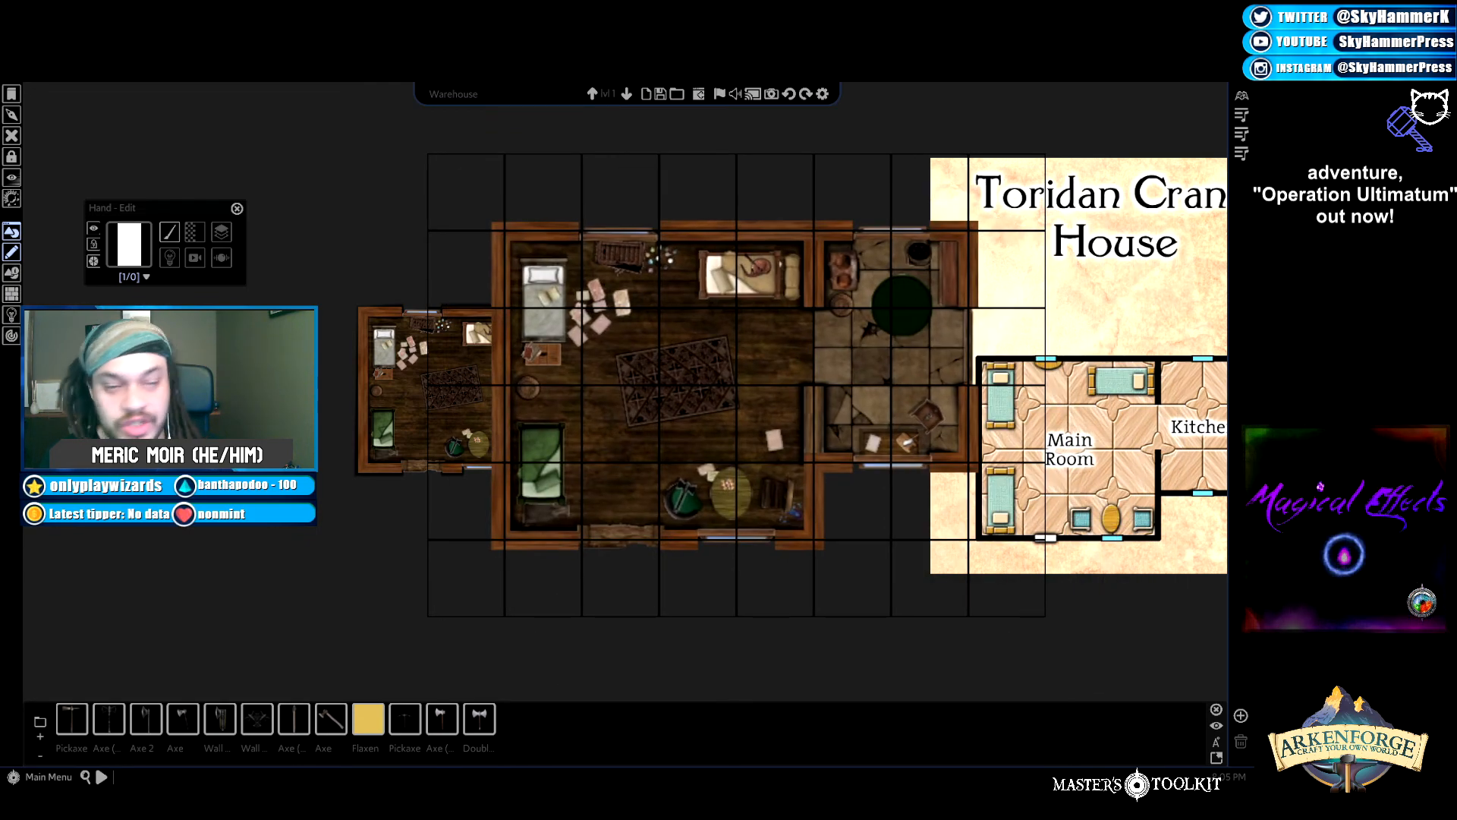
pyautogui.moveTo(772, 402); pyautogui.dragTo(739, 406)
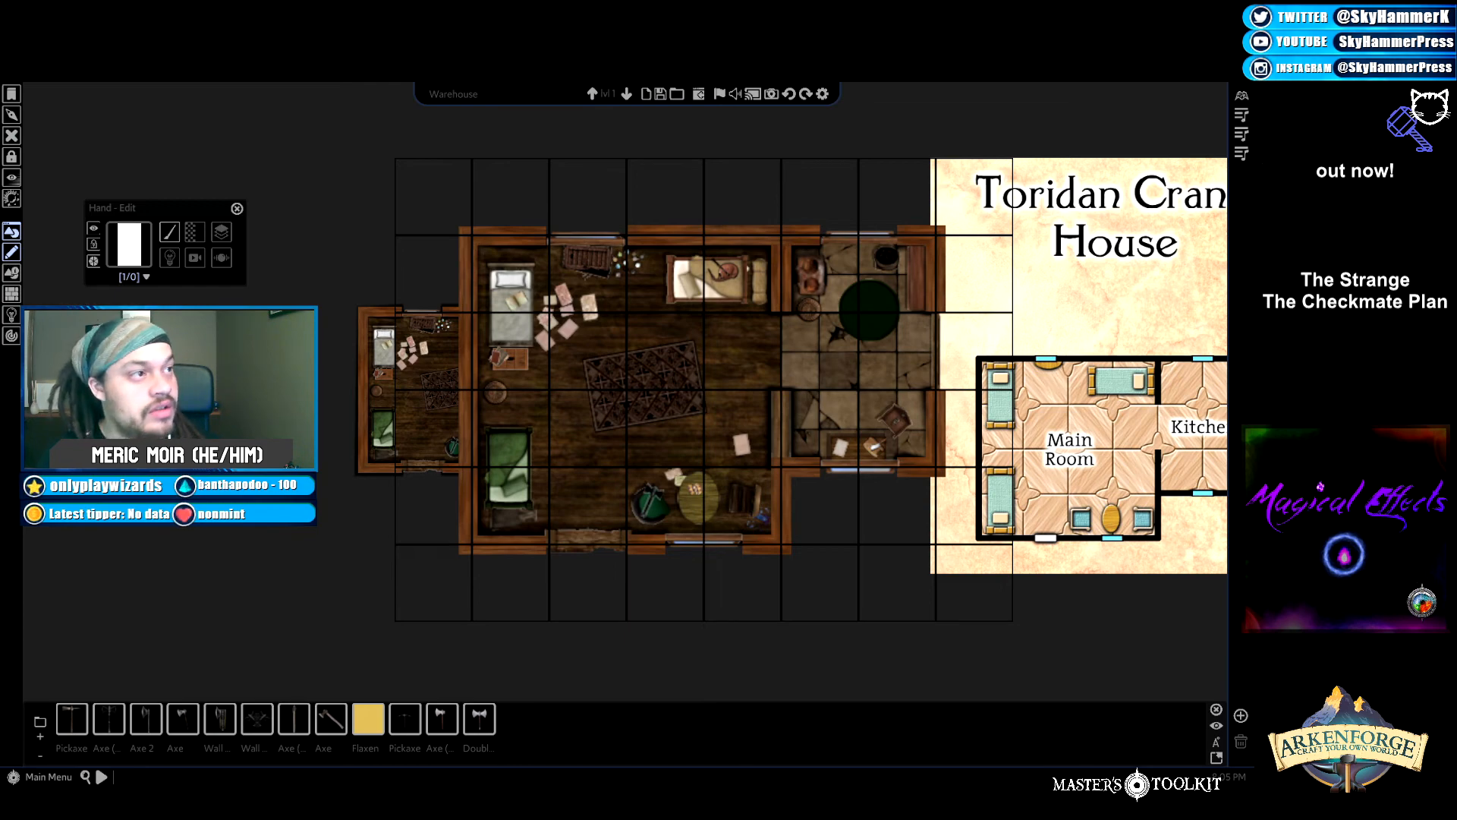
pyautogui.press('Delete')
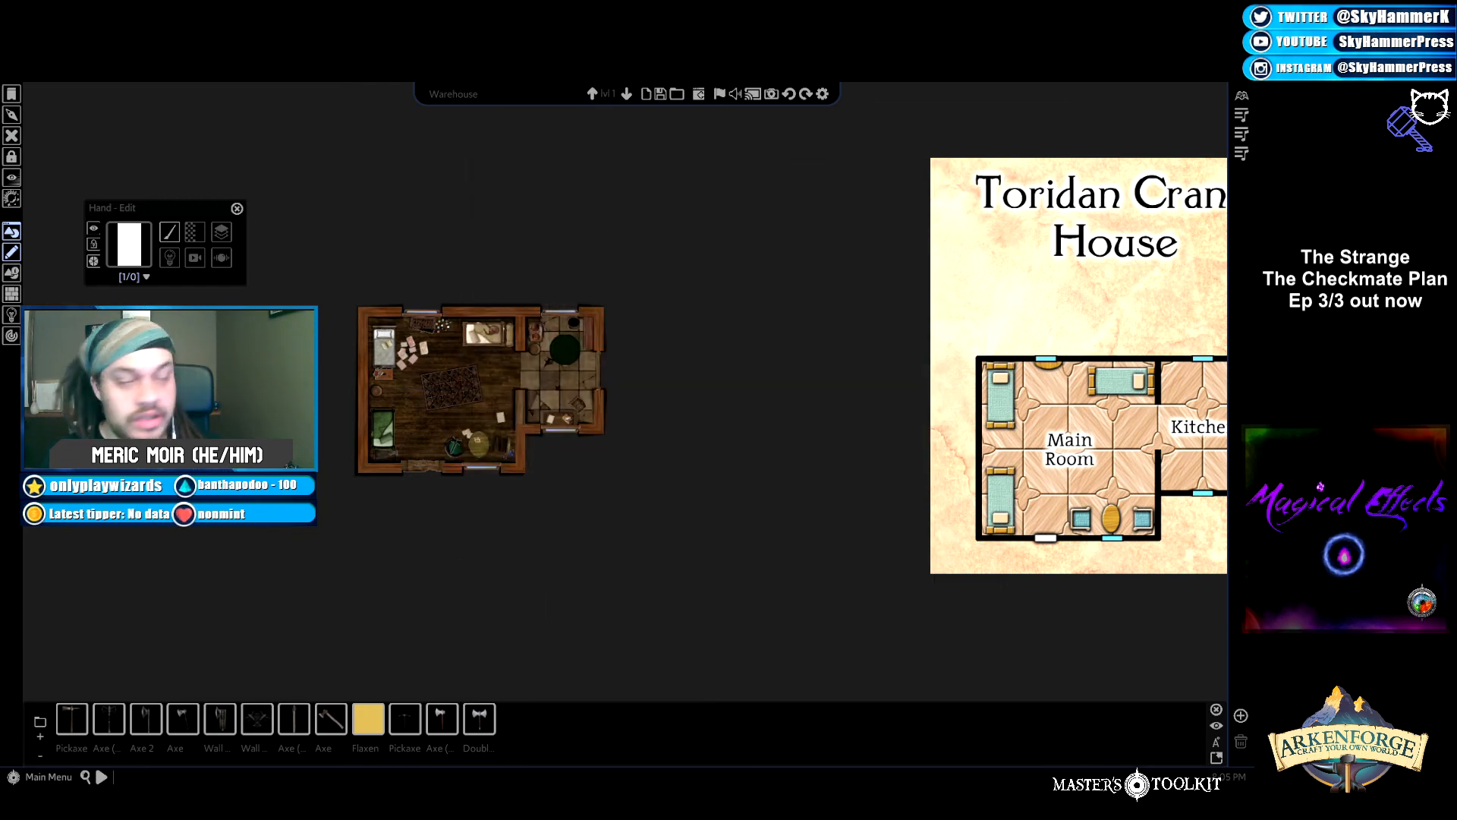
pyautogui.scroll(5, 706, 274)
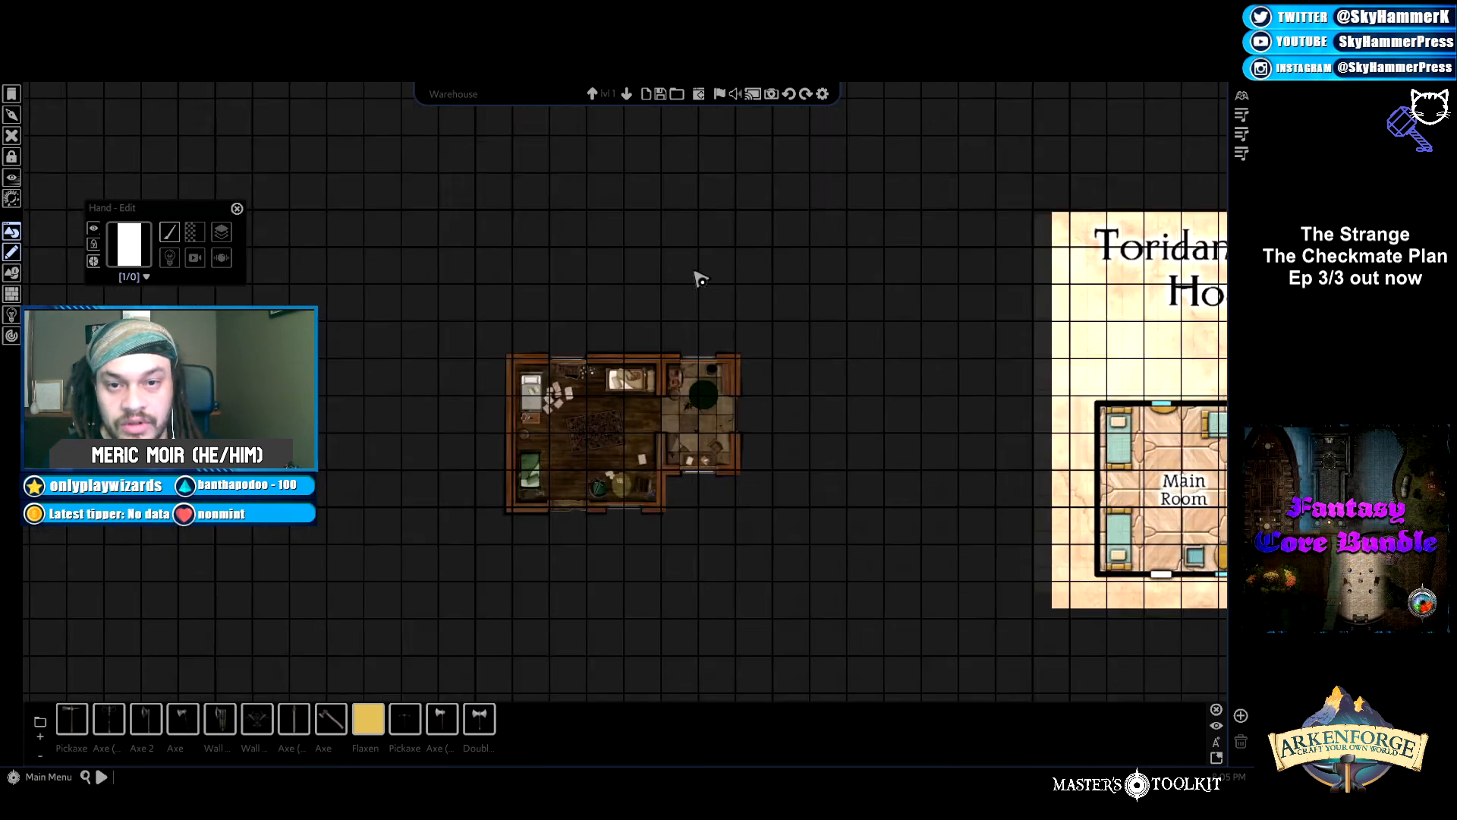
pyautogui.click(772, 94)
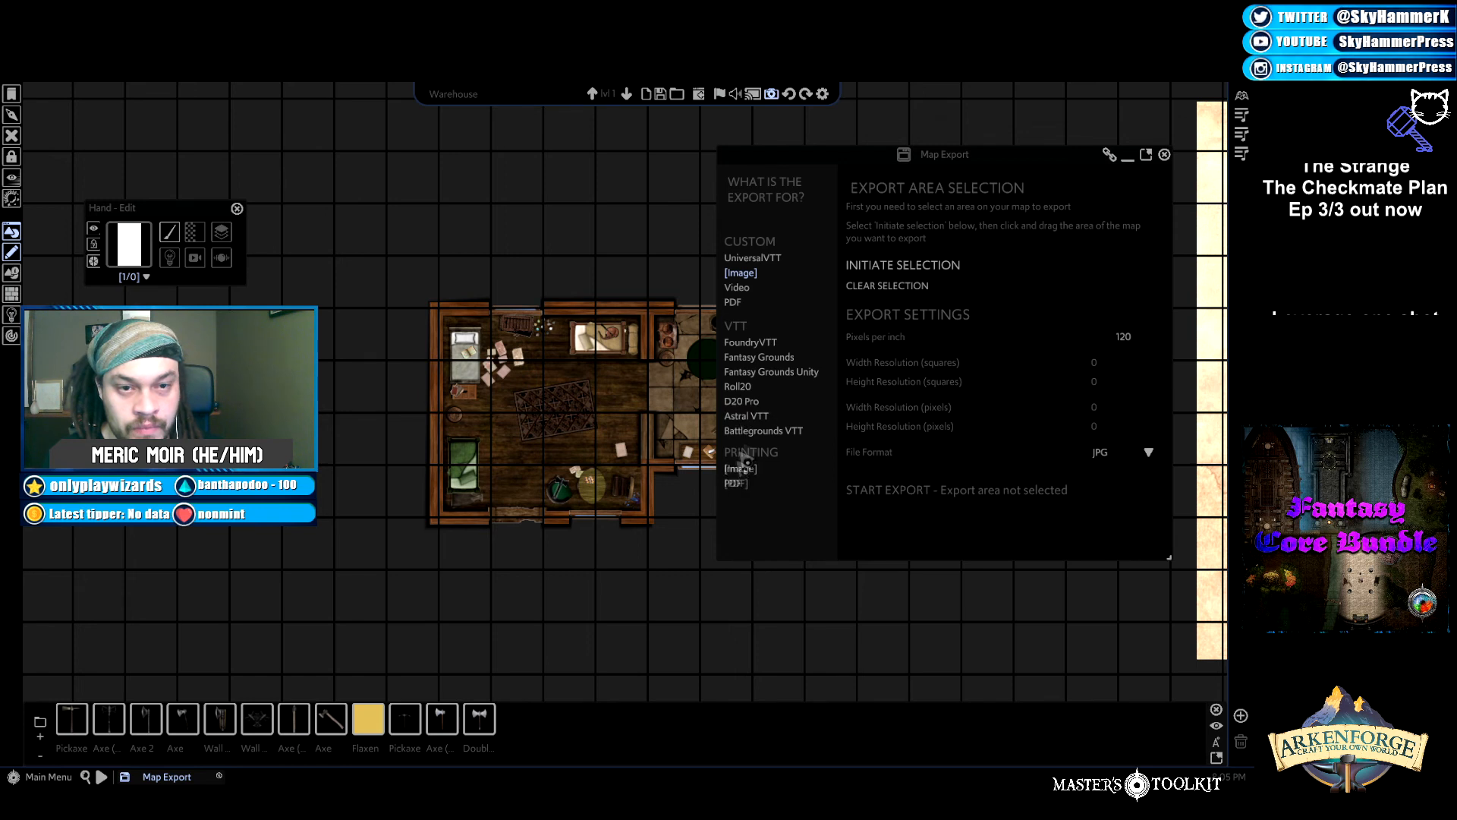
pyautogui.click(1164, 154)
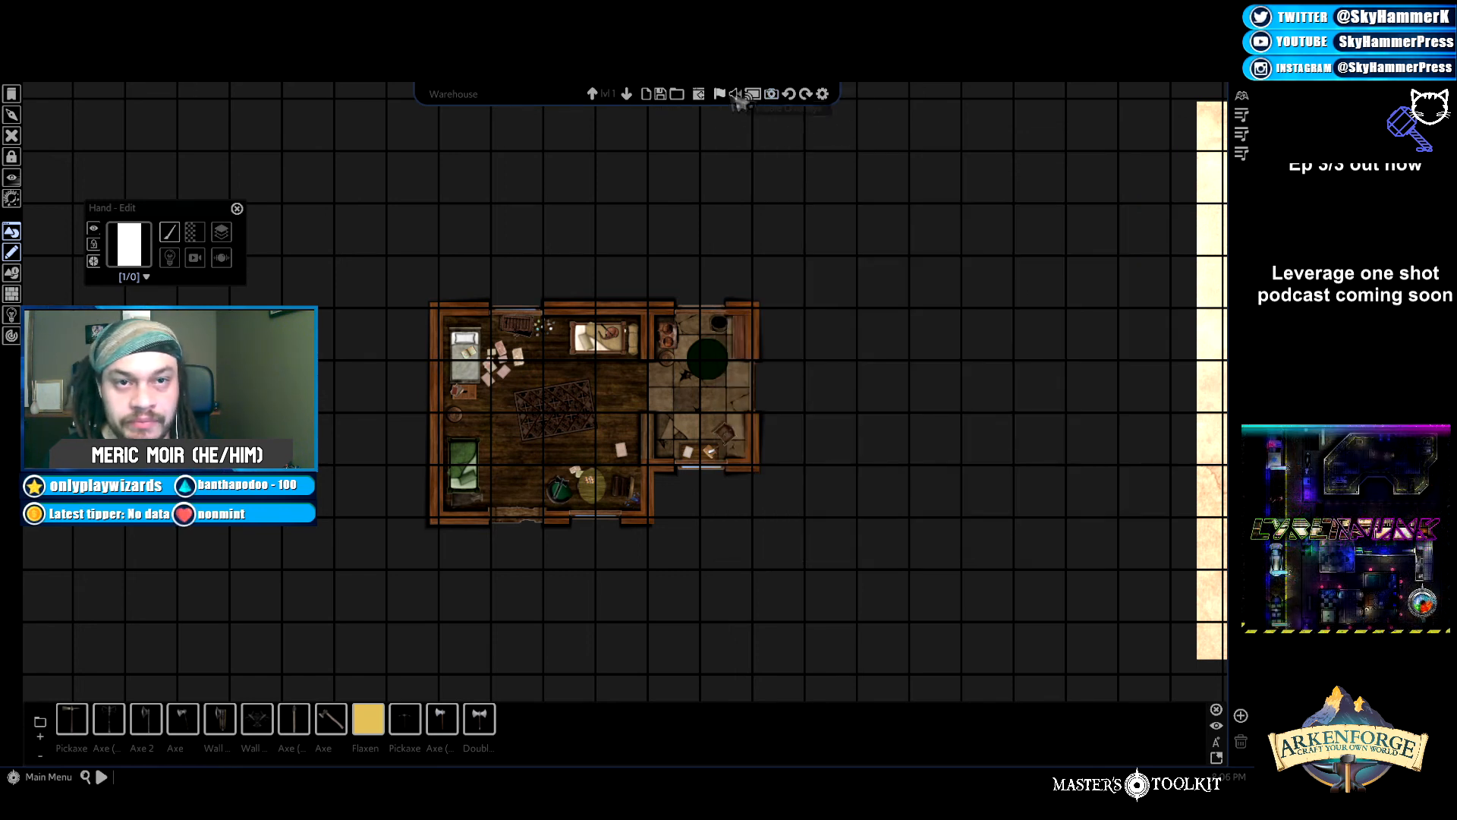
# Set the map's grid marking to Half Grid and close the map settings.
pyautogui.click(825, 97)
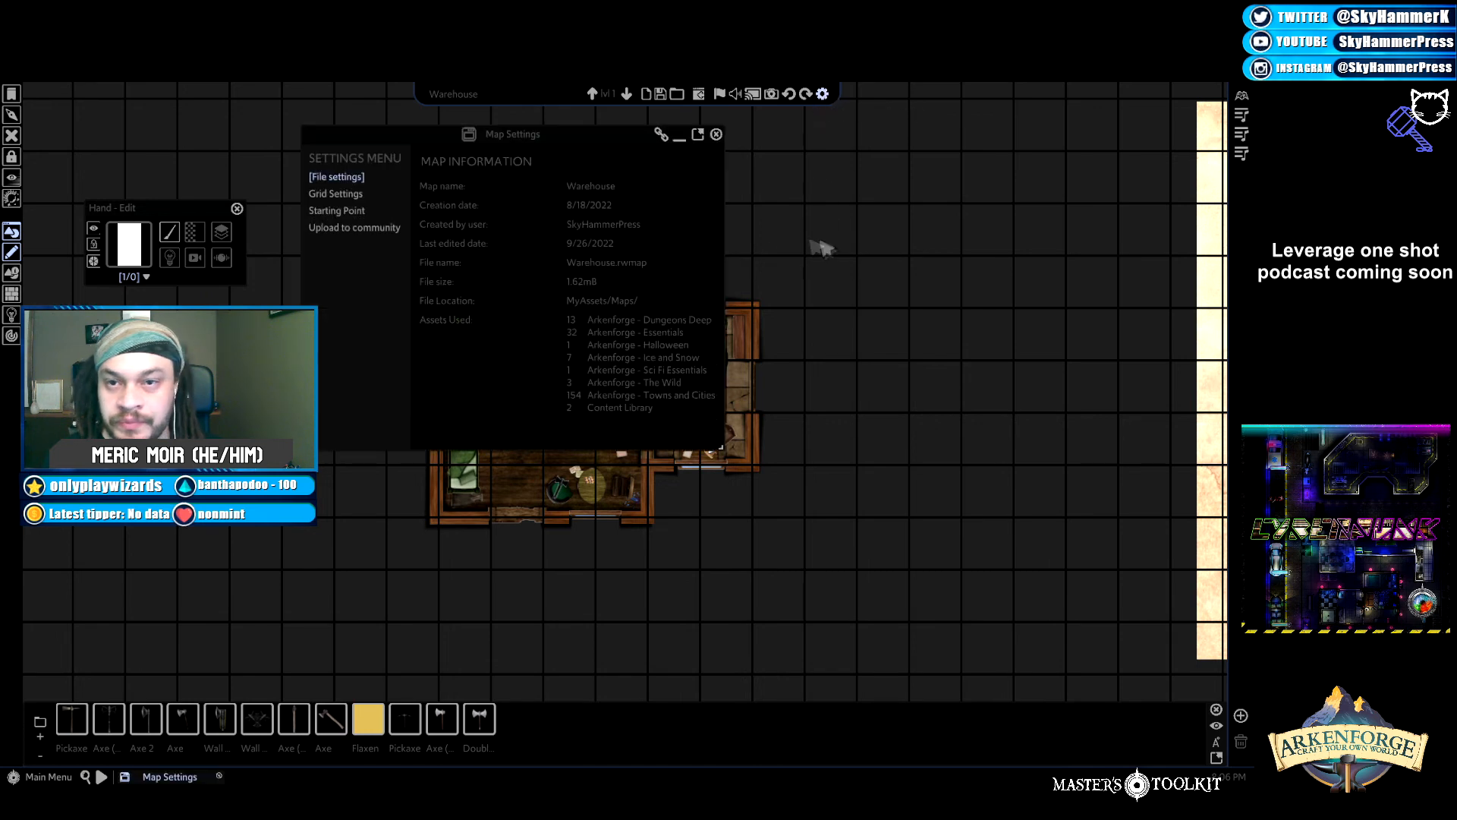
pyautogui.click(351, 196)
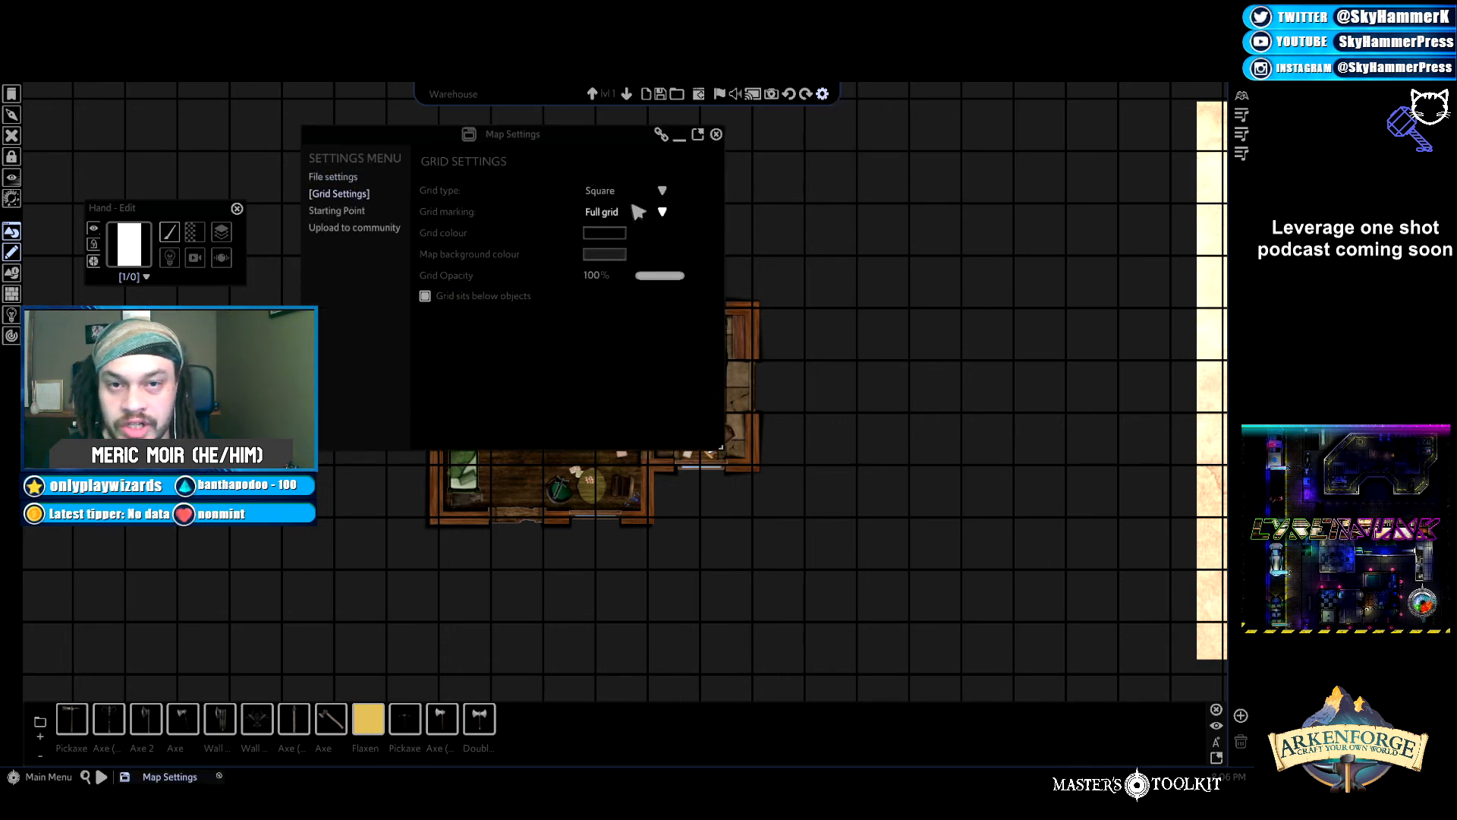
pyautogui.click(665, 209)
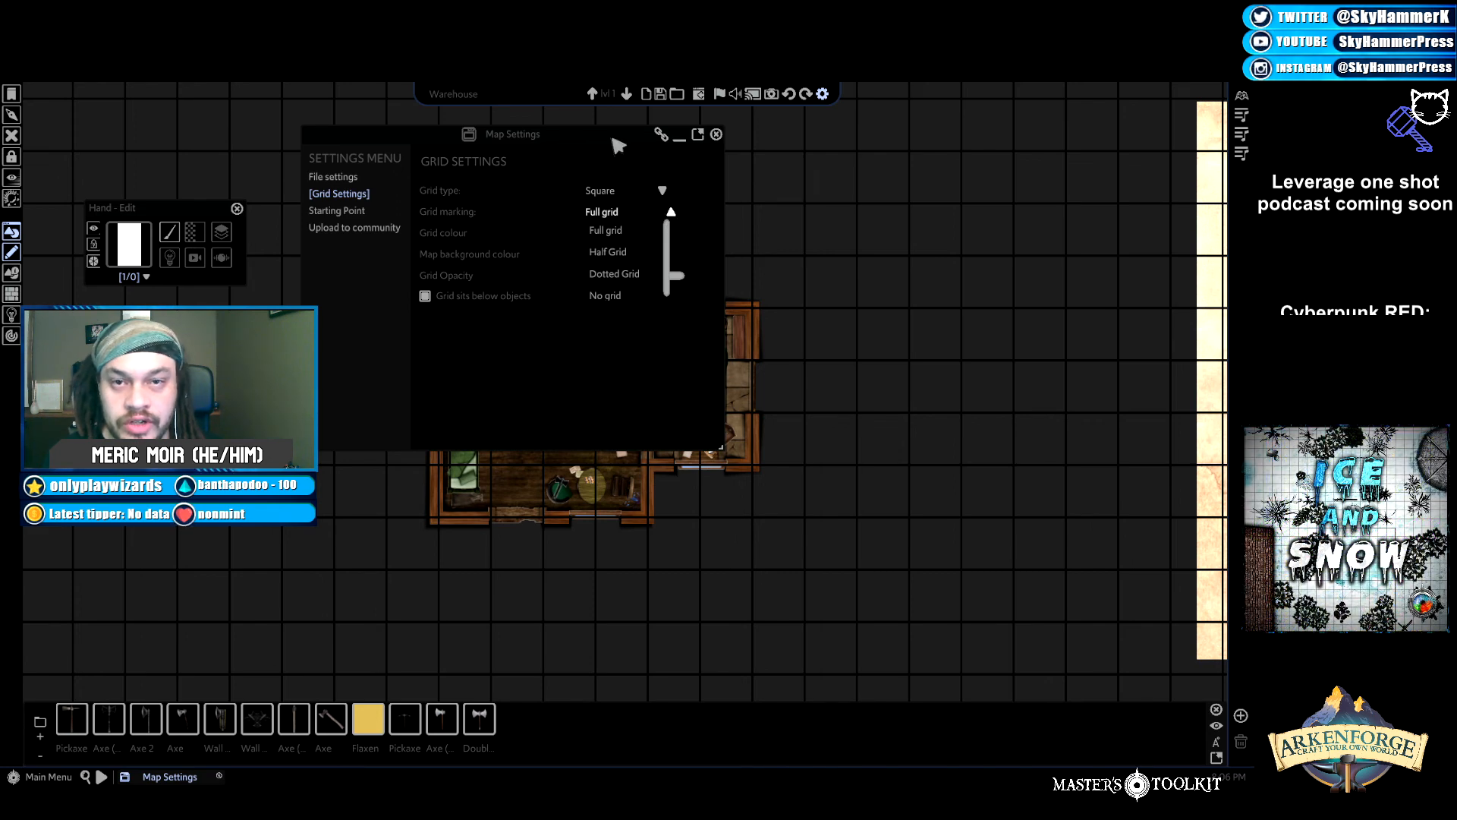
pyautogui.click(622, 255)
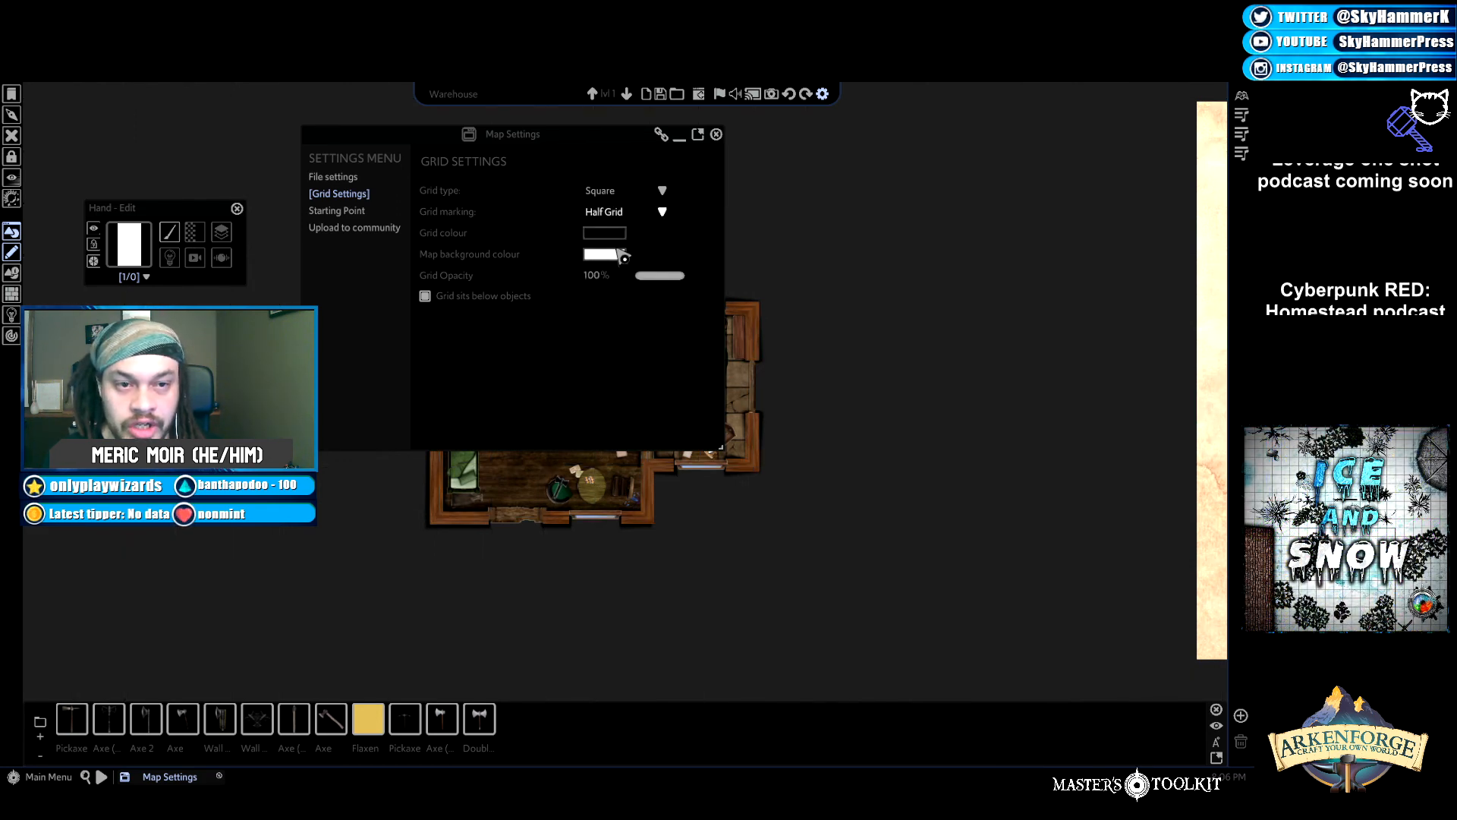
pyautogui.click(716, 133)
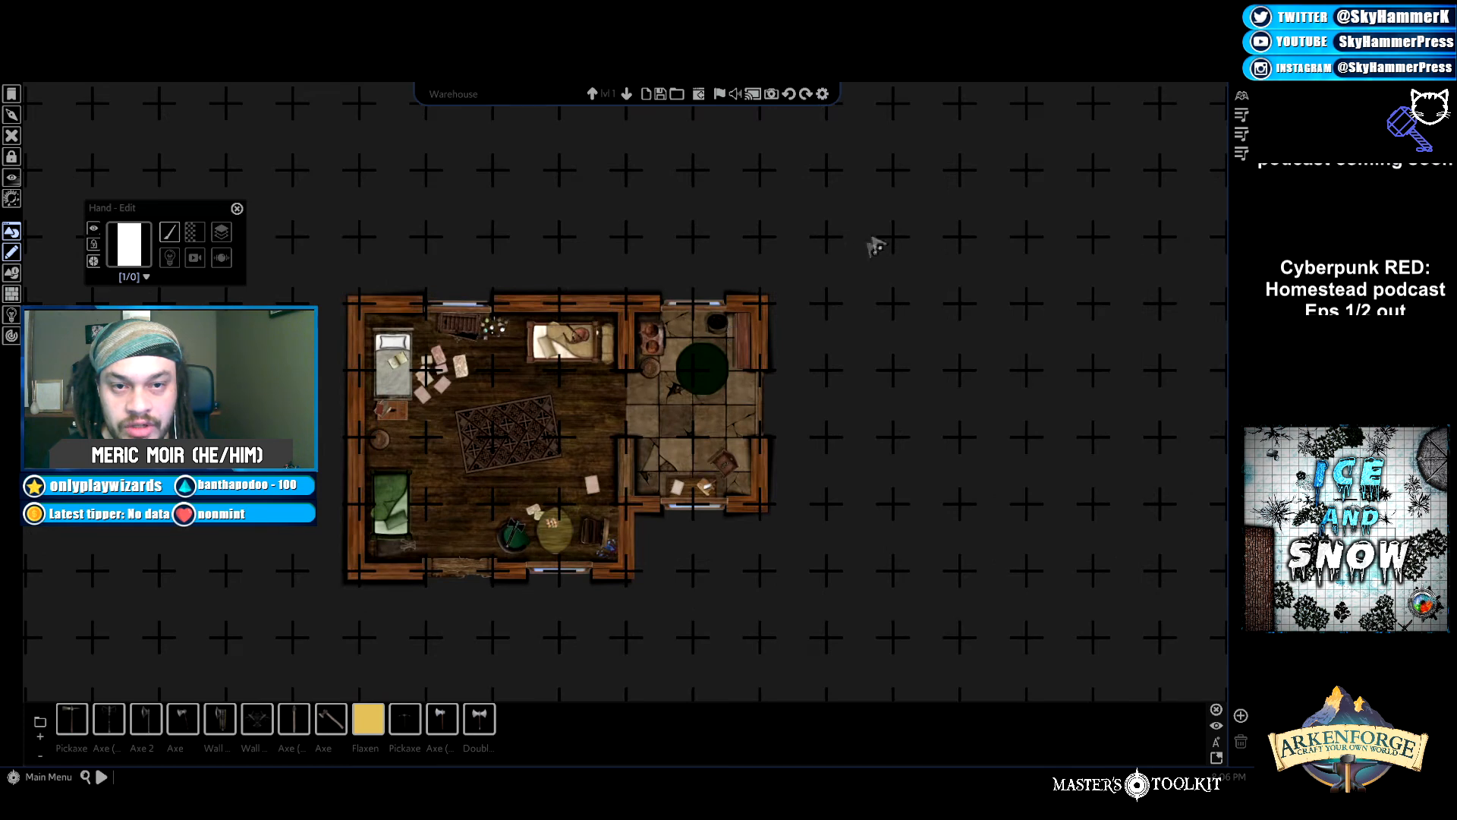
# Change the map's grid marking to Dotted Grid, close the map settings and check the dots over the house.
pyautogui.click(823, 93)
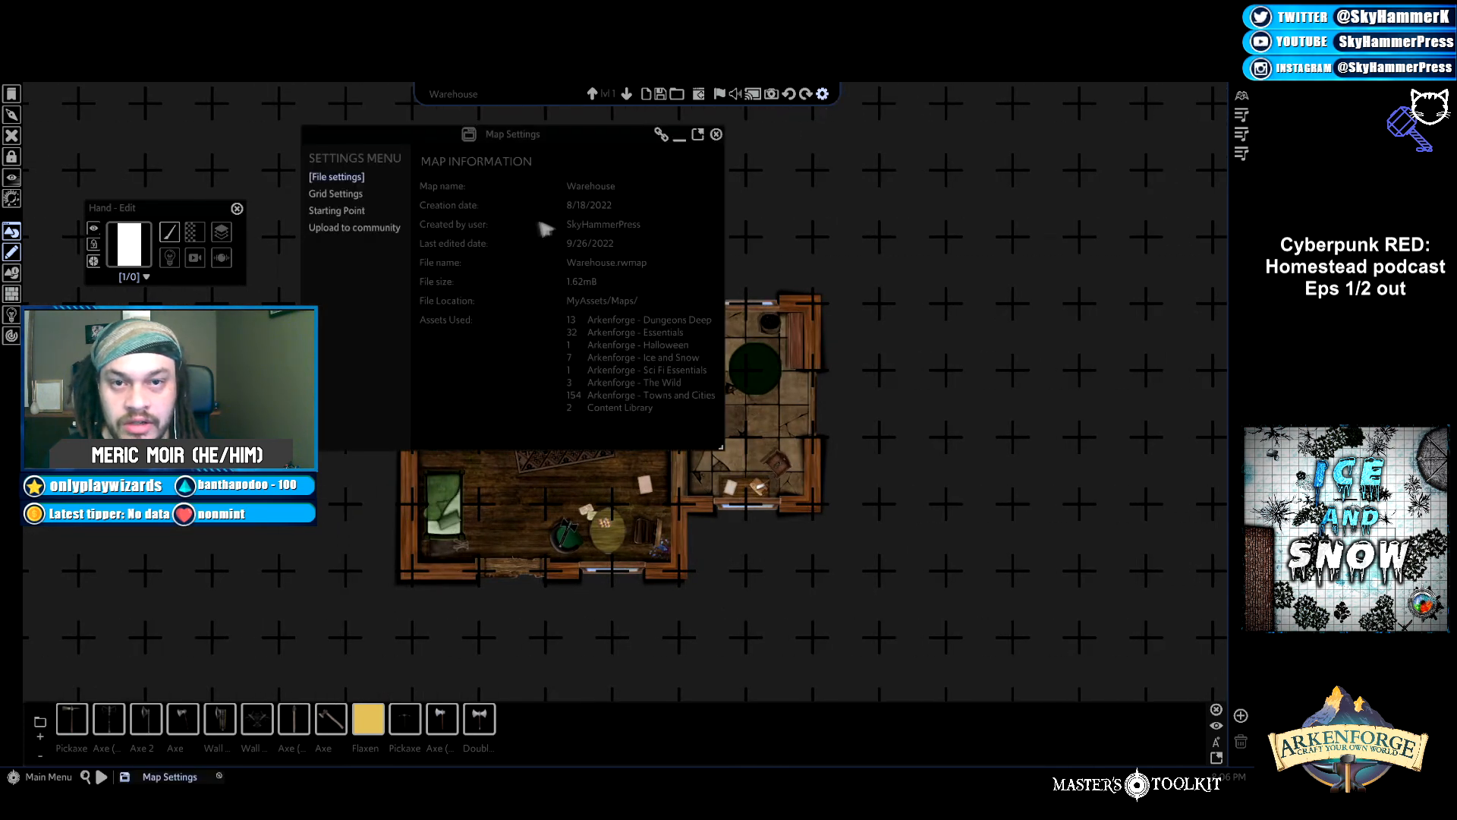
pyautogui.click(337, 194)
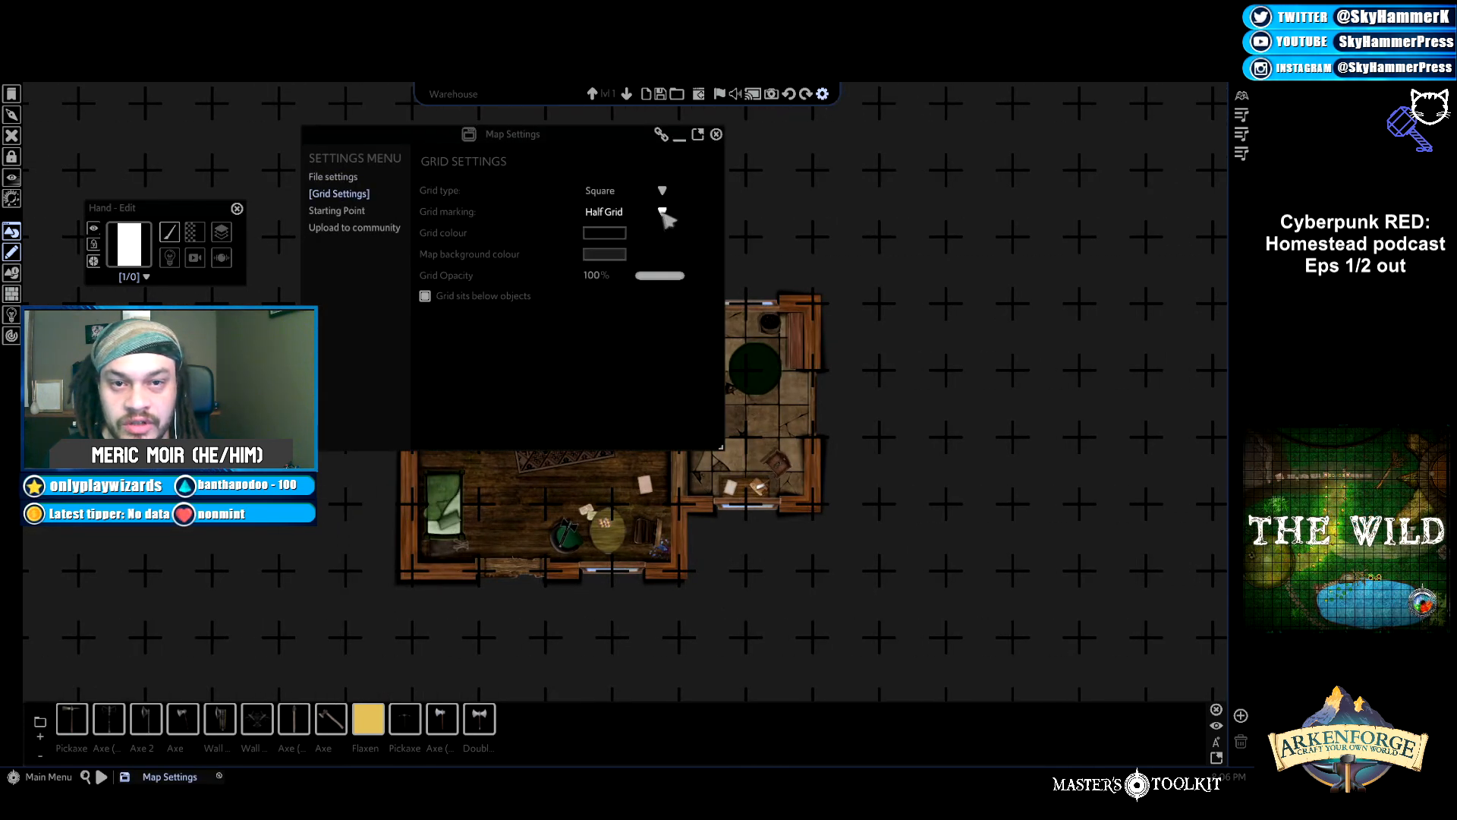
pyautogui.click(663, 212)
pyautogui.click(615, 274)
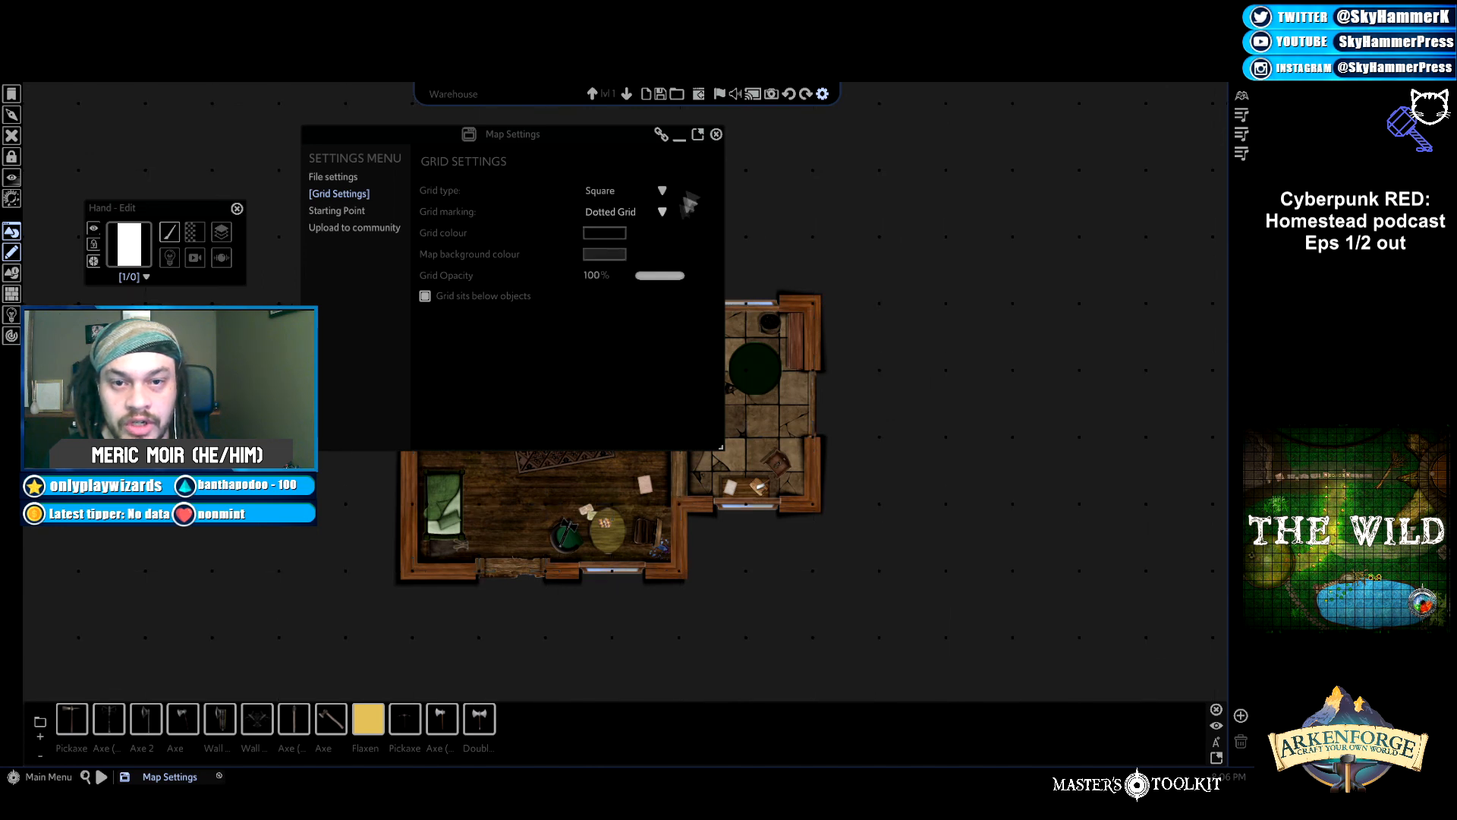
pyautogui.click(716, 134)
pyautogui.scroll(2, 611, 372)
pyautogui.scroll(-2, 620, 379)
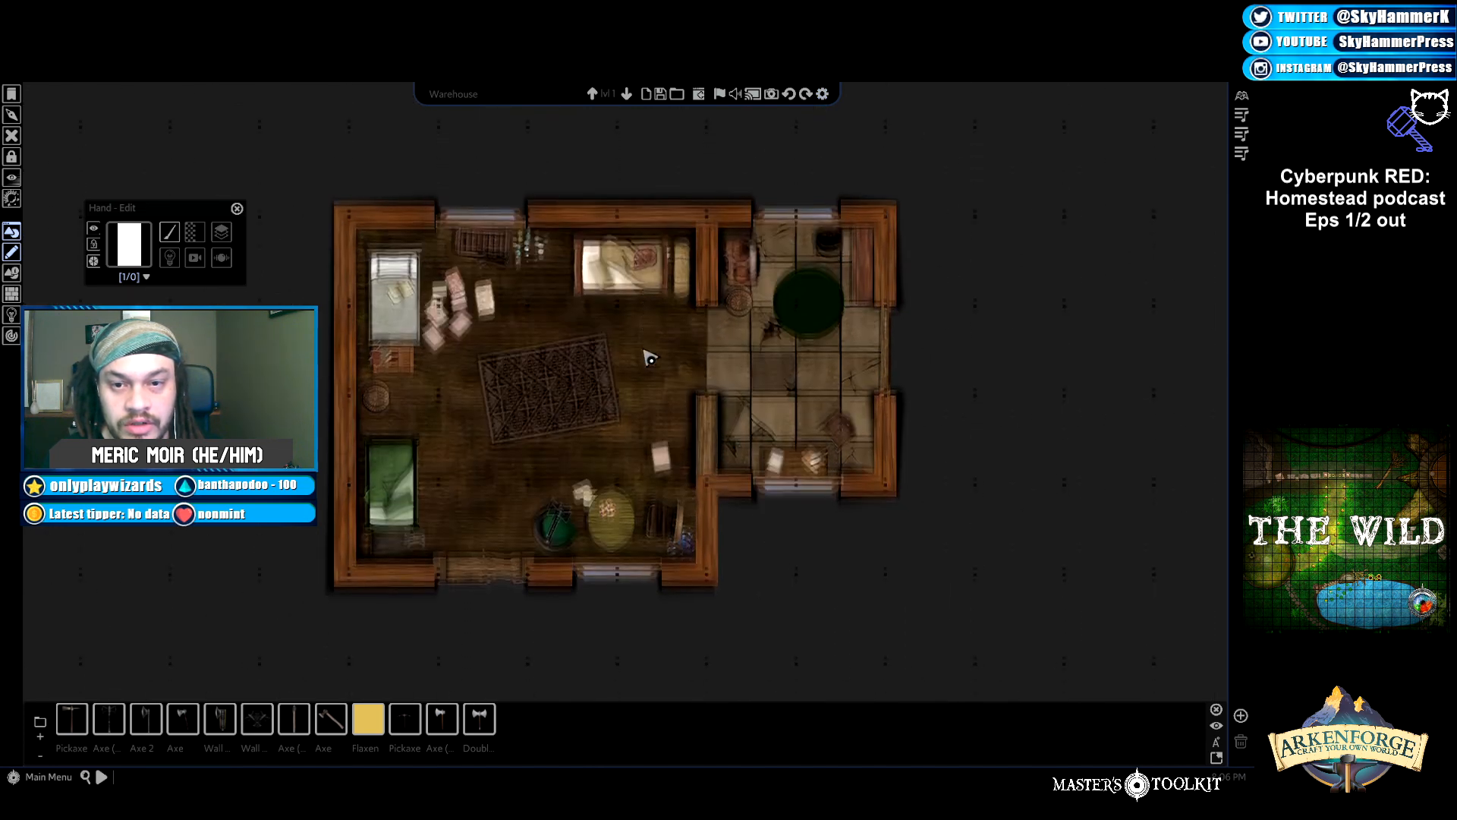
# Set the map's grid marking to No grid in the grid settings.
pyautogui.click(823, 94)
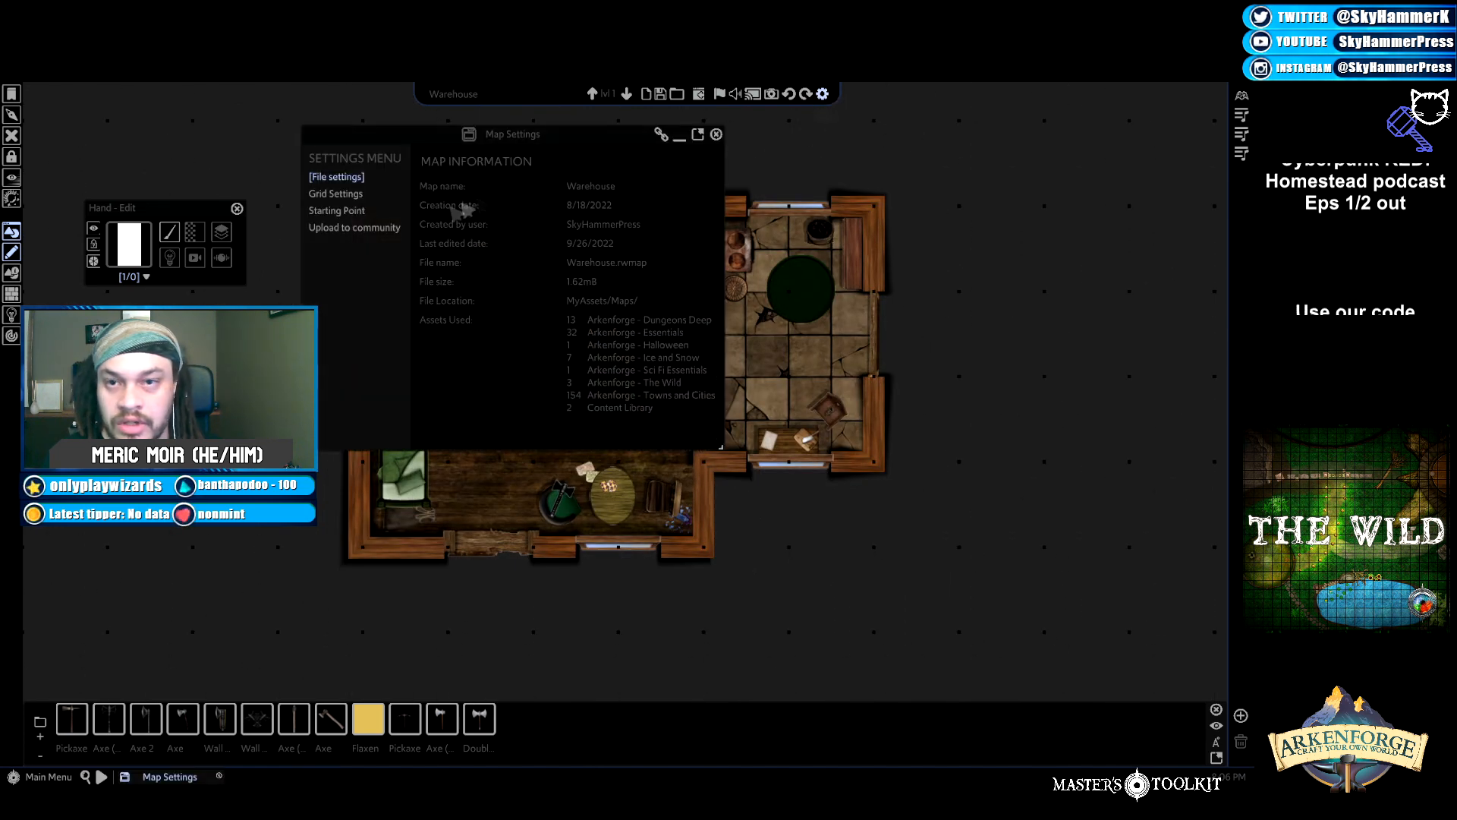
pyautogui.click(334, 194)
pyautogui.click(669, 209)
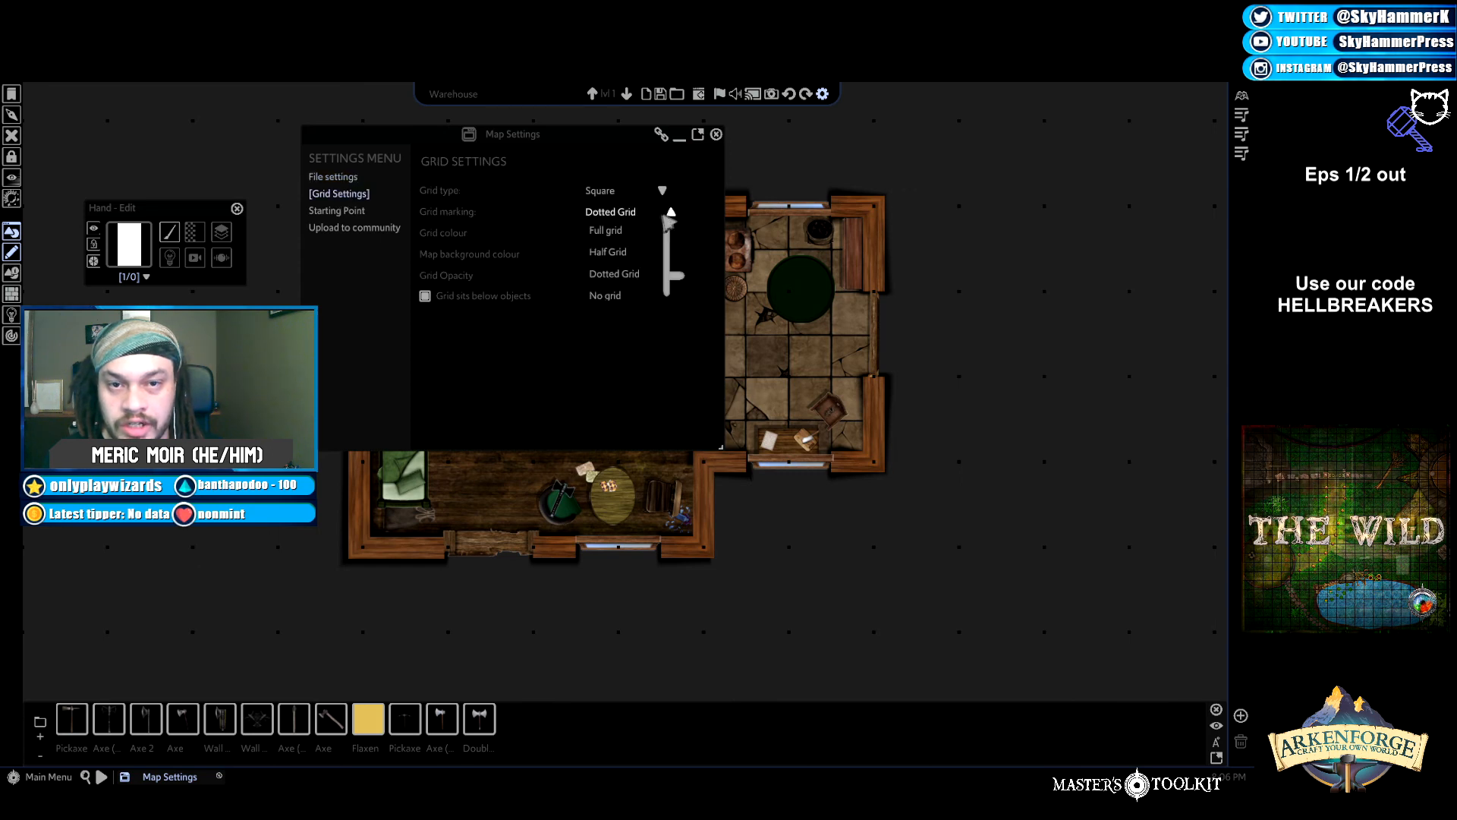
pyautogui.click(621, 299)
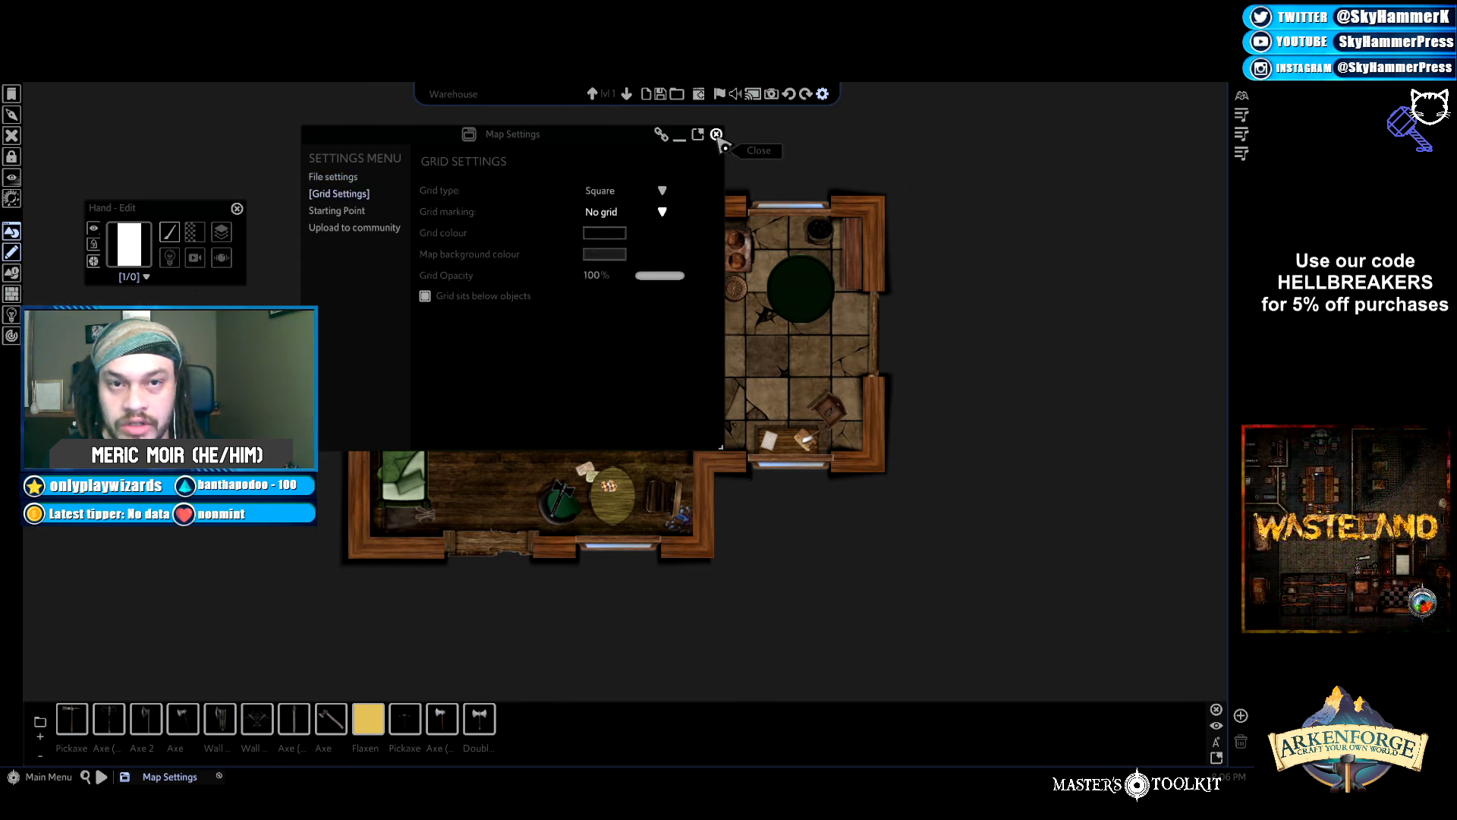
# Close the map settings and set up a Roll20 map export covering an area of 8 by 6 squares around the house.
pyautogui.click(716, 134)
pyautogui.click(772, 93)
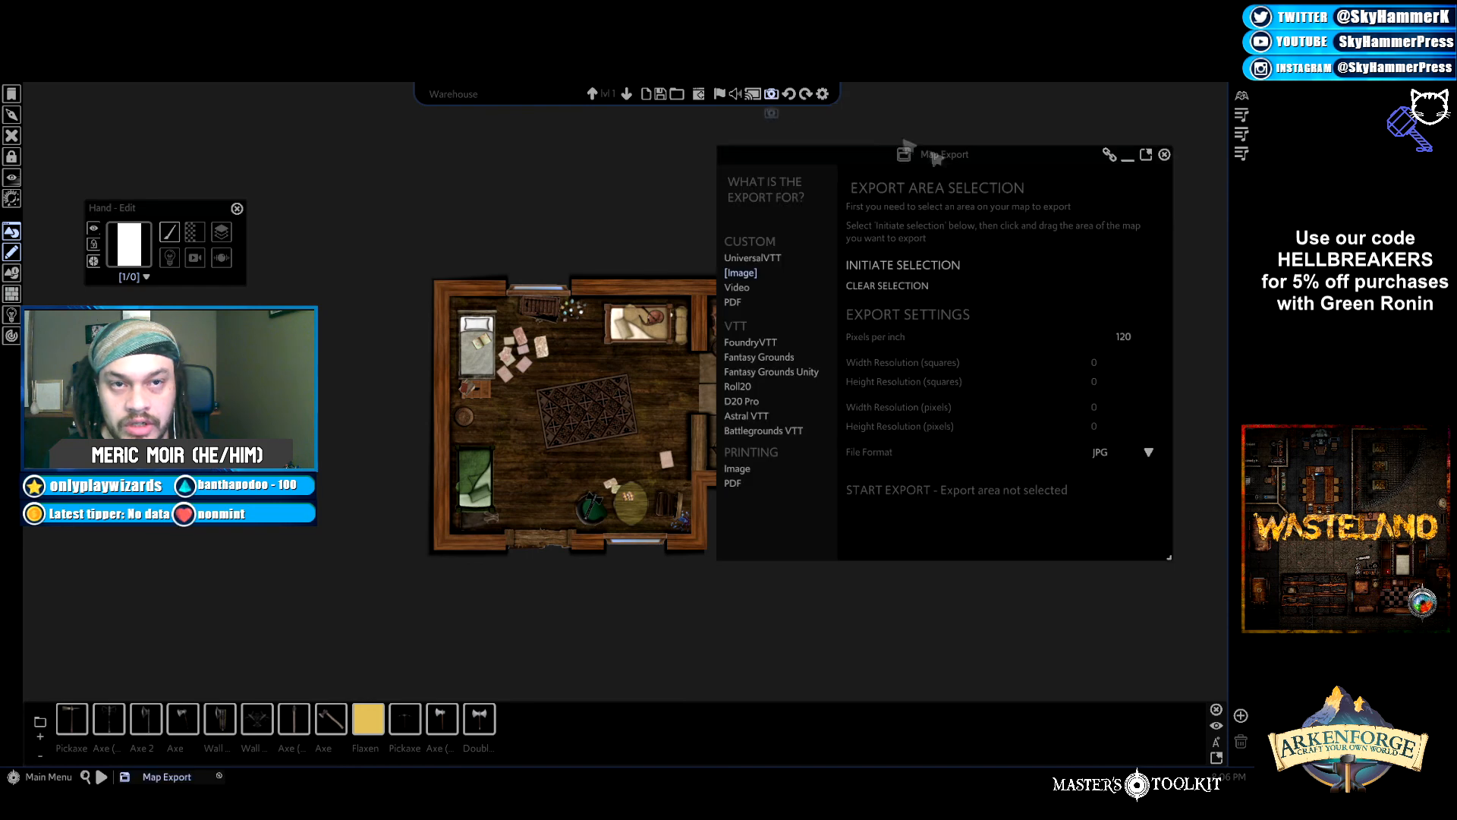
pyautogui.click(738, 389)
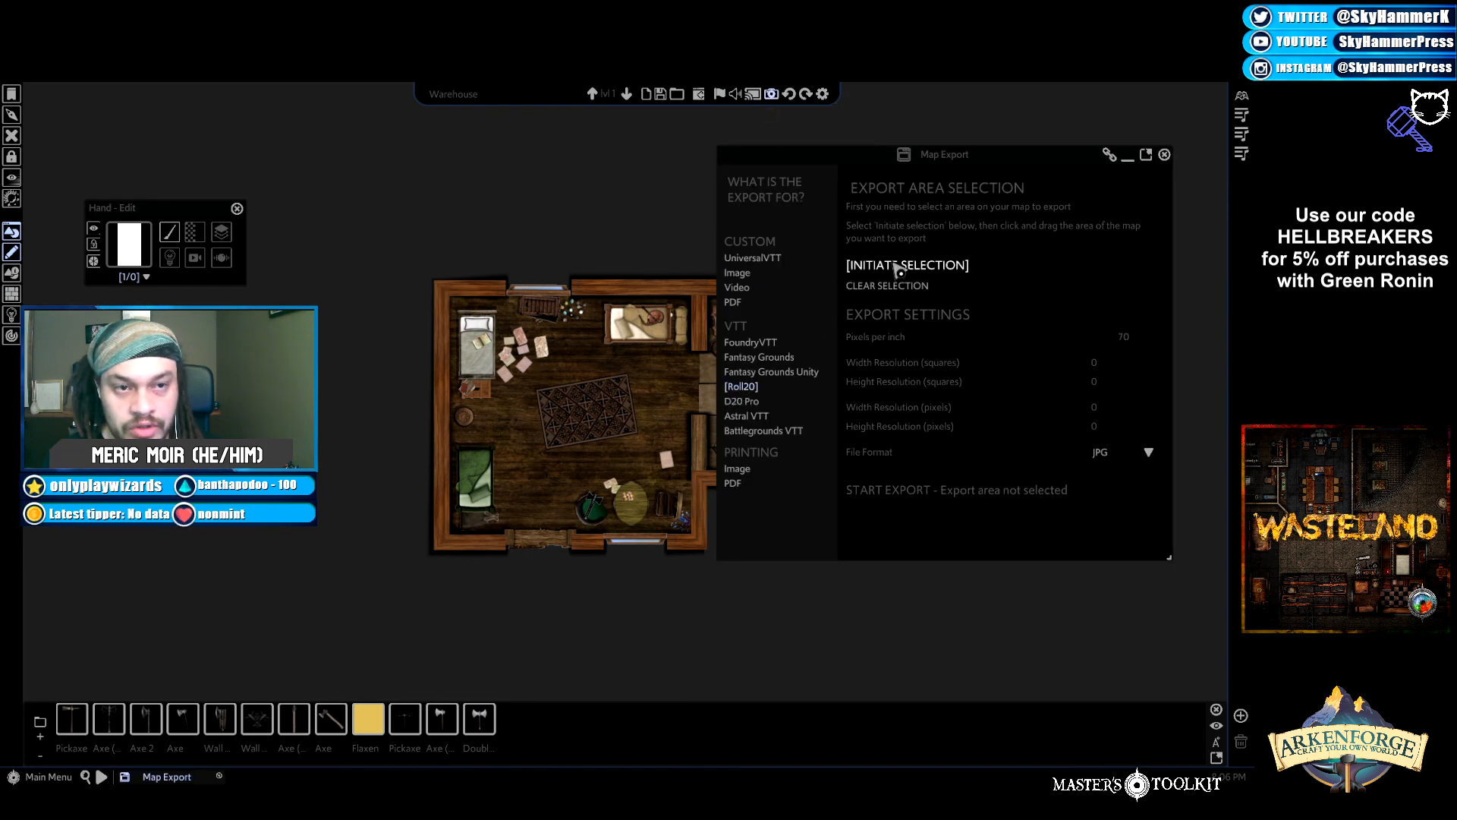
pyautogui.click(899, 266)
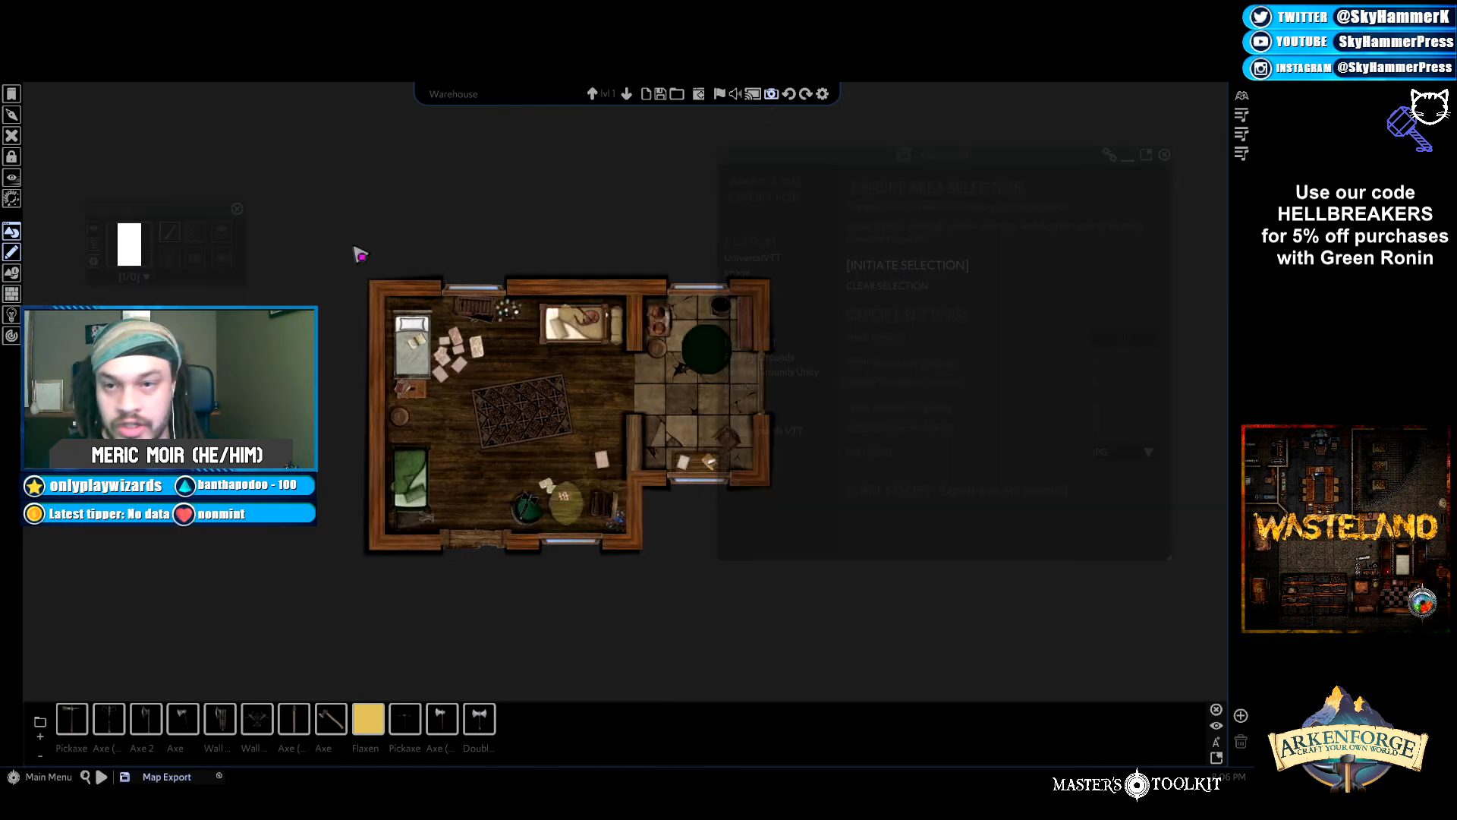
pyautogui.moveTo(331, 241); pyautogui.dragTo(823, 605)
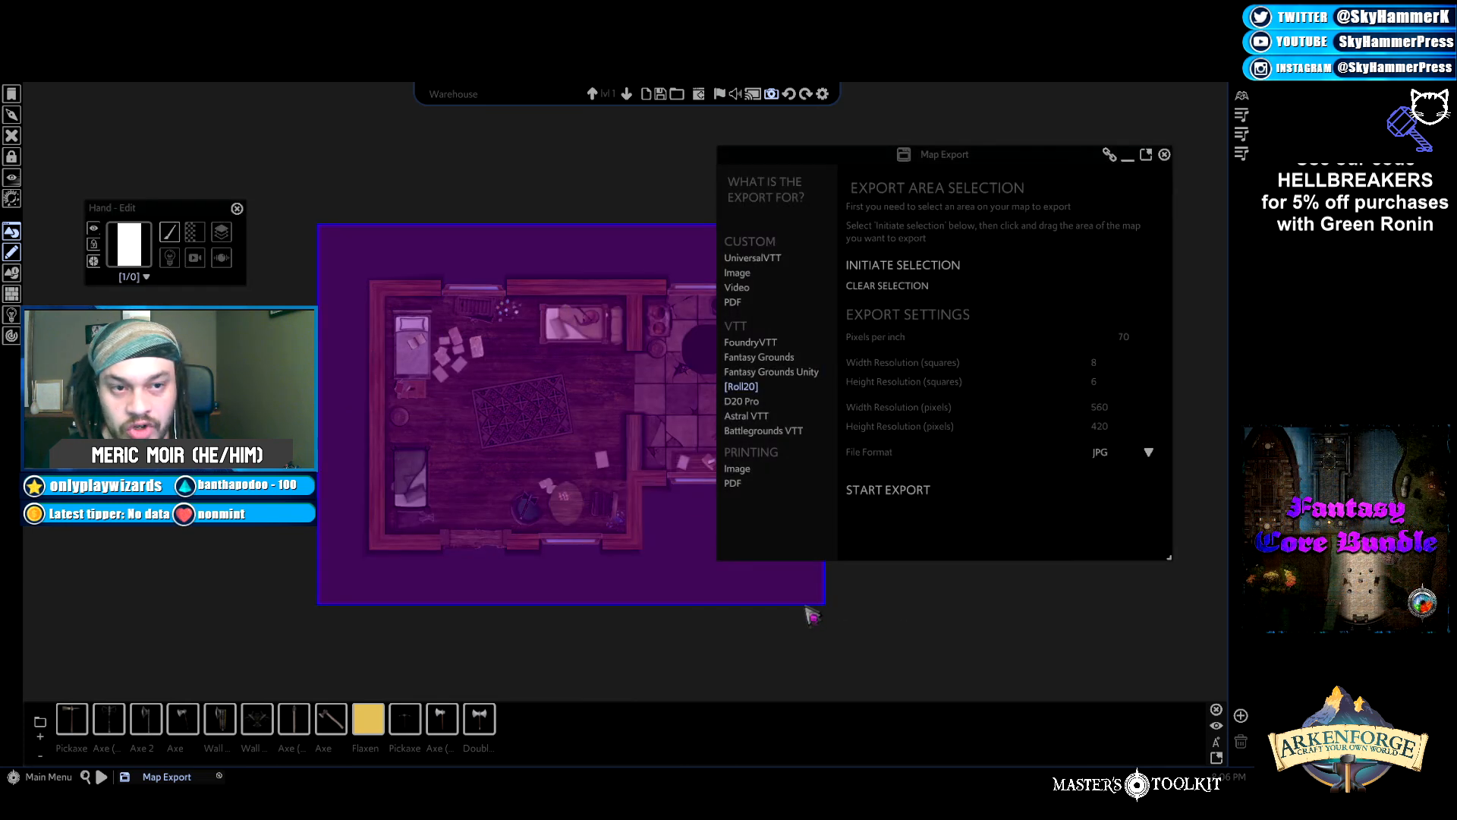
# Export the selected house area in PNG format and close the map export.
pyautogui.click(1149, 452)
pyautogui.click(1114, 492)
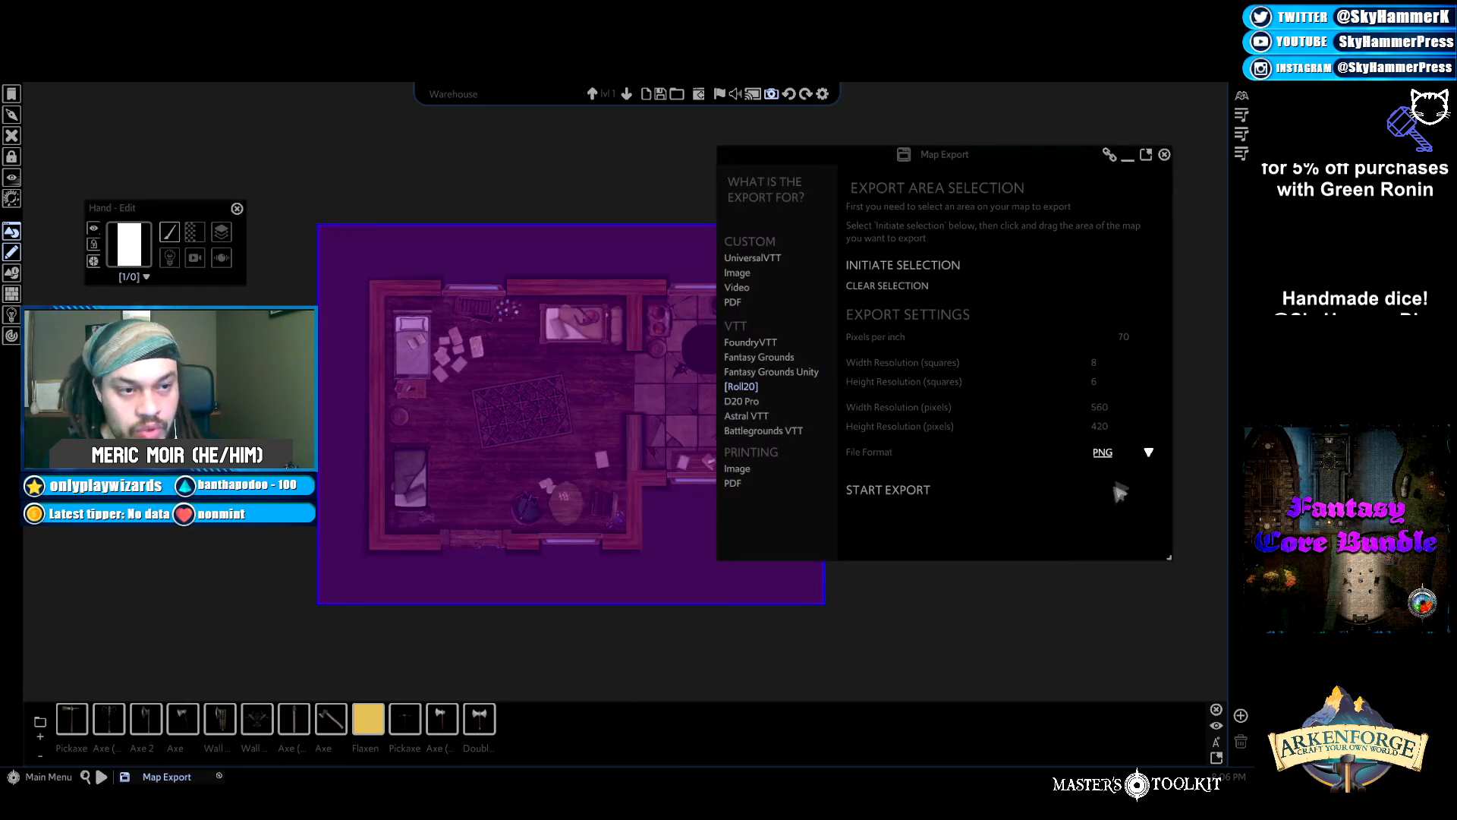
pyautogui.click(901, 492)
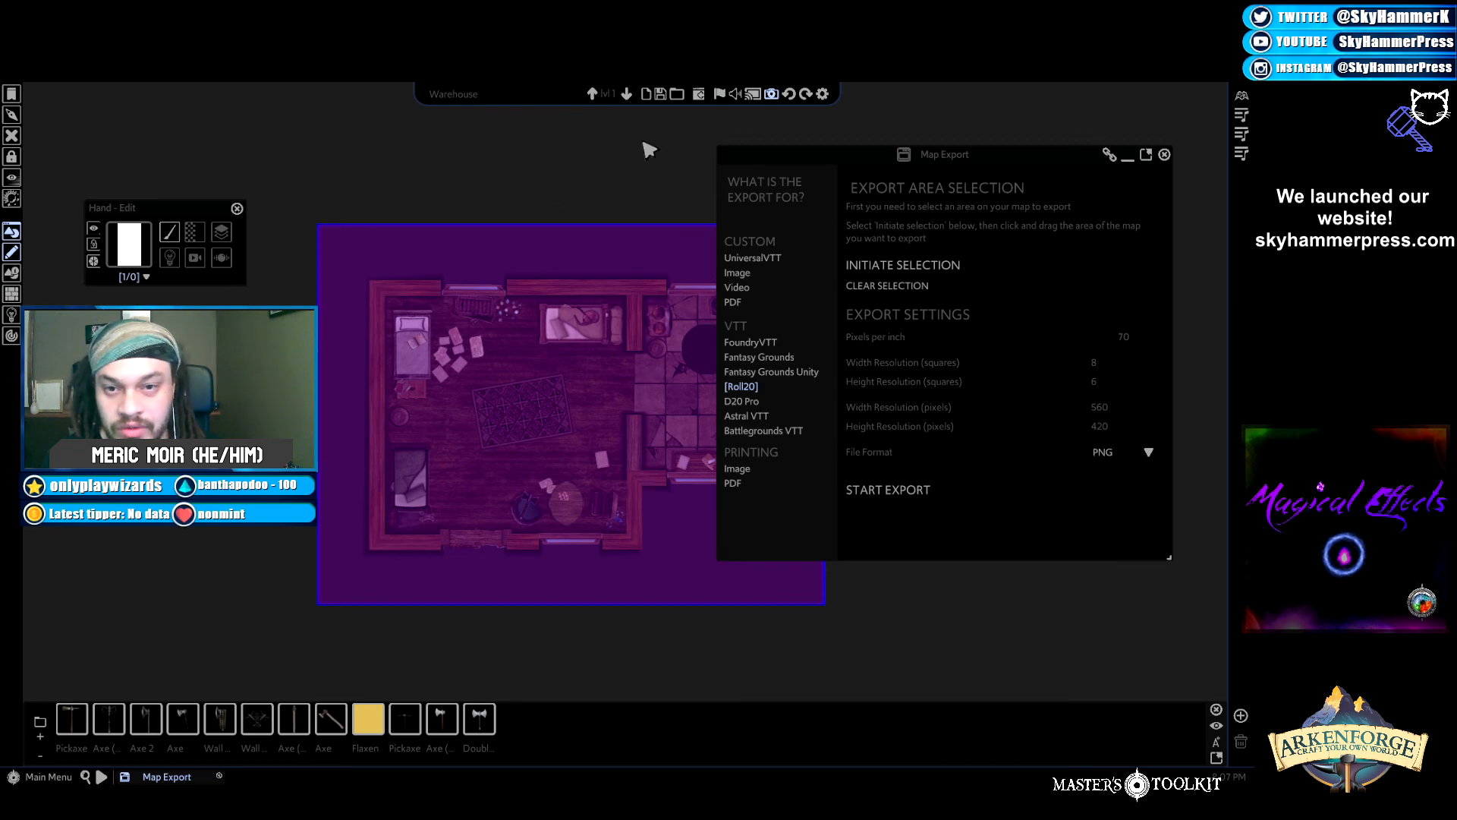
pyautogui.click(1165, 154)
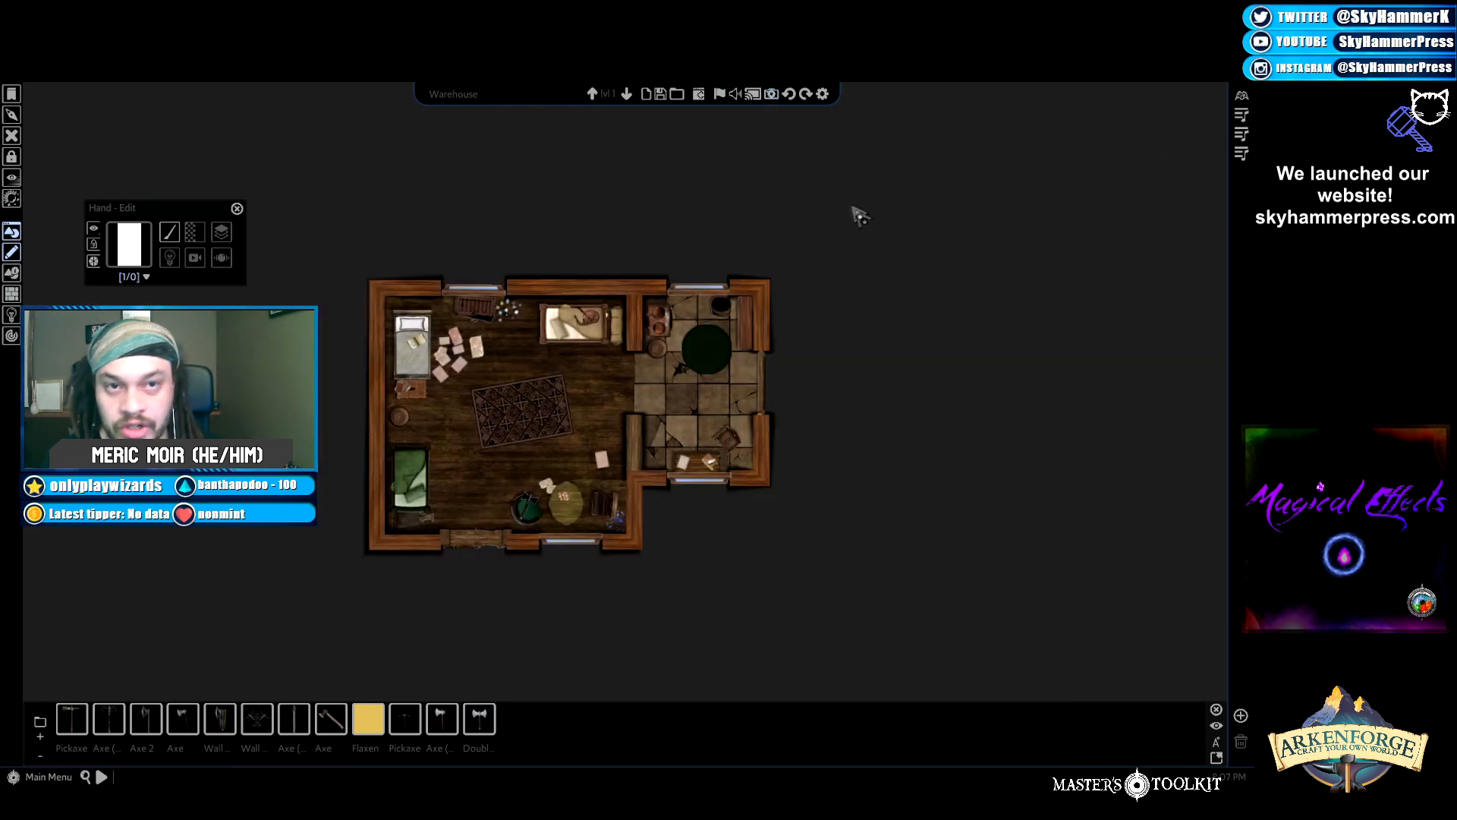
# Set the map's grid marking to Full grid and close the map settings.
pyautogui.click(822, 93)
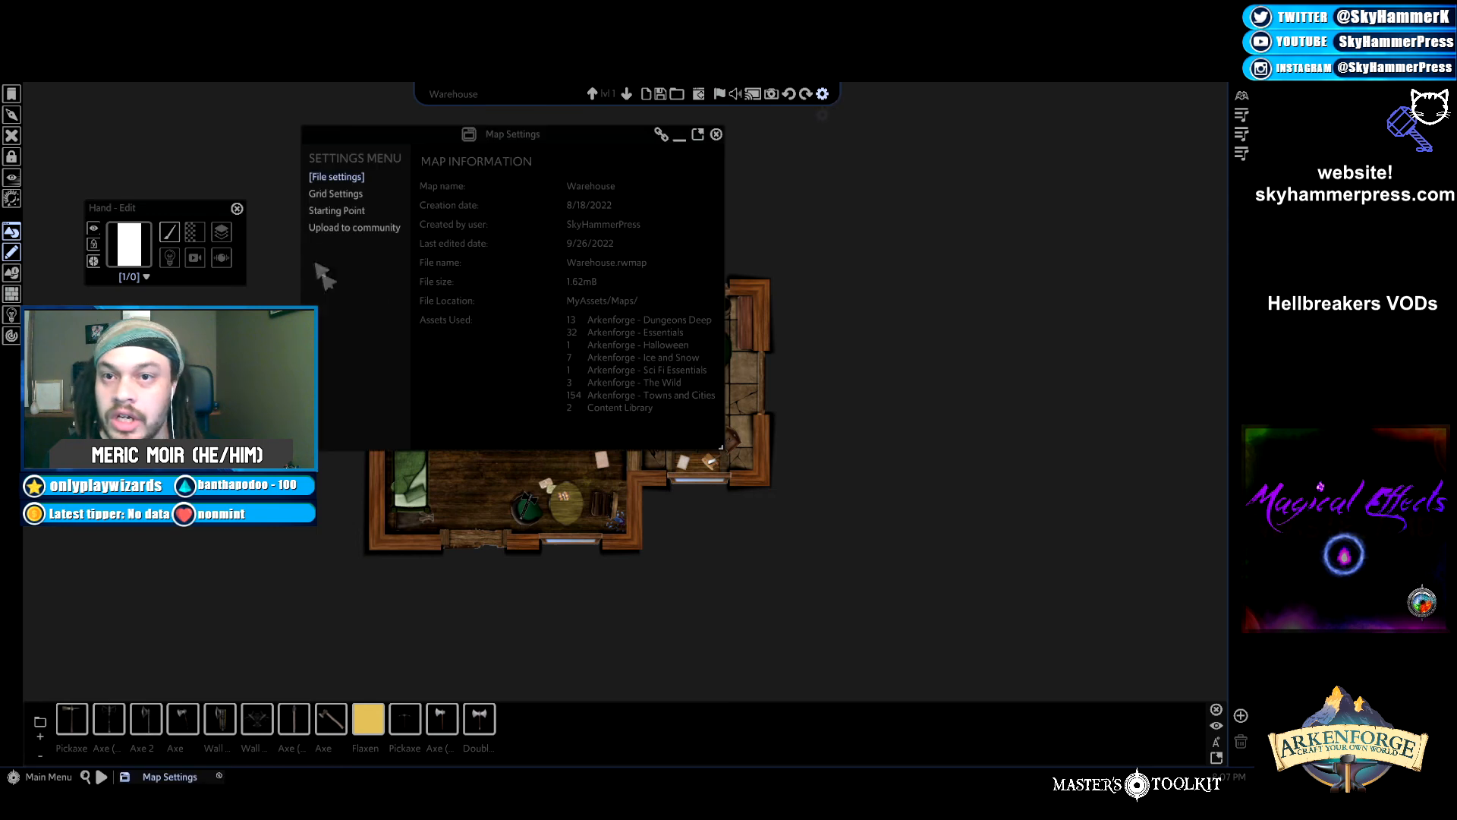
pyautogui.click(339, 195)
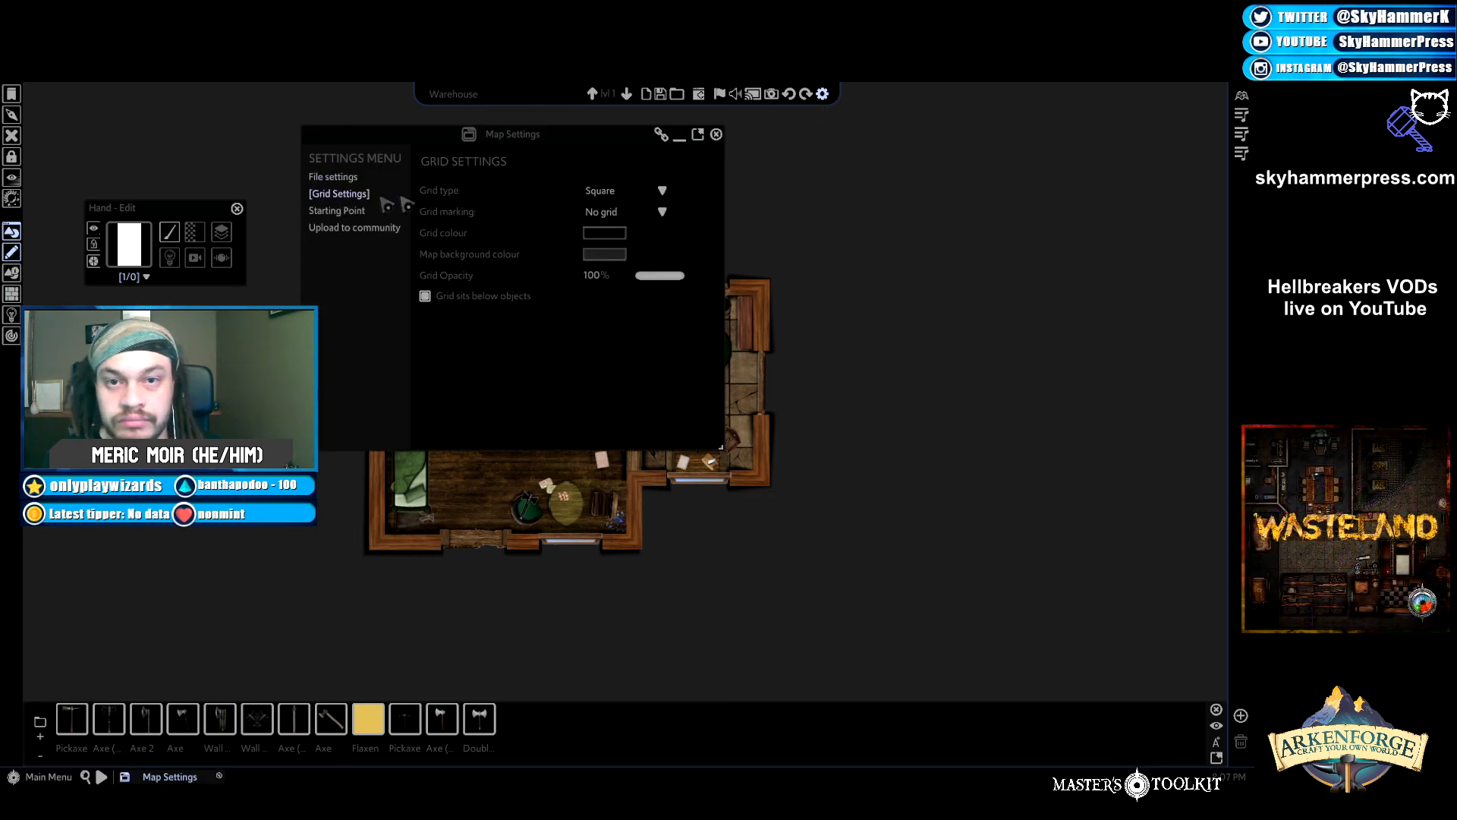
pyautogui.click(665, 215)
pyautogui.click(606, 230)
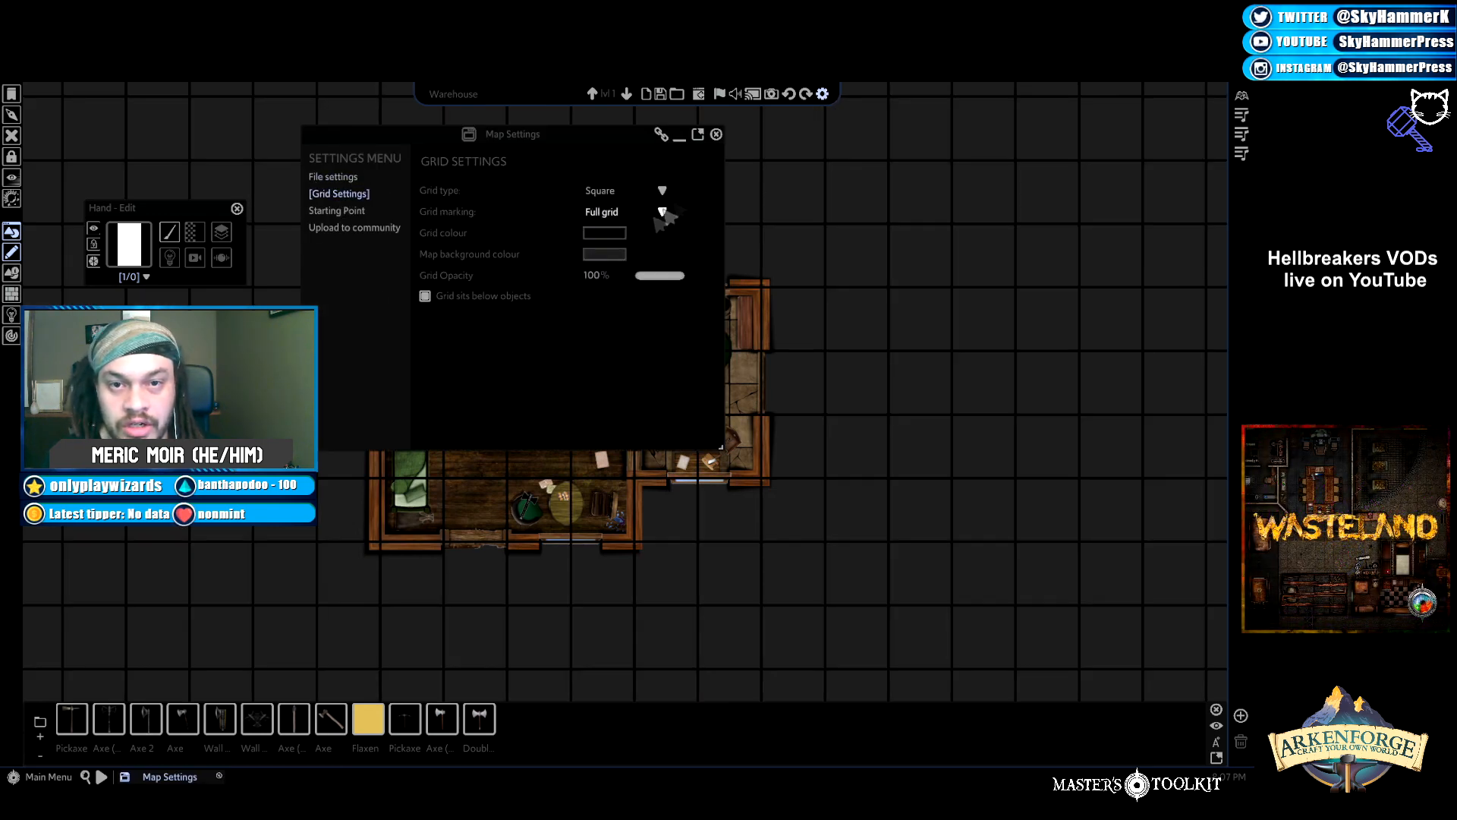
pyautogui.click(715, 133)
pyautogui.moveTo(767, 424); pyautogui.dragTo(821, 423)
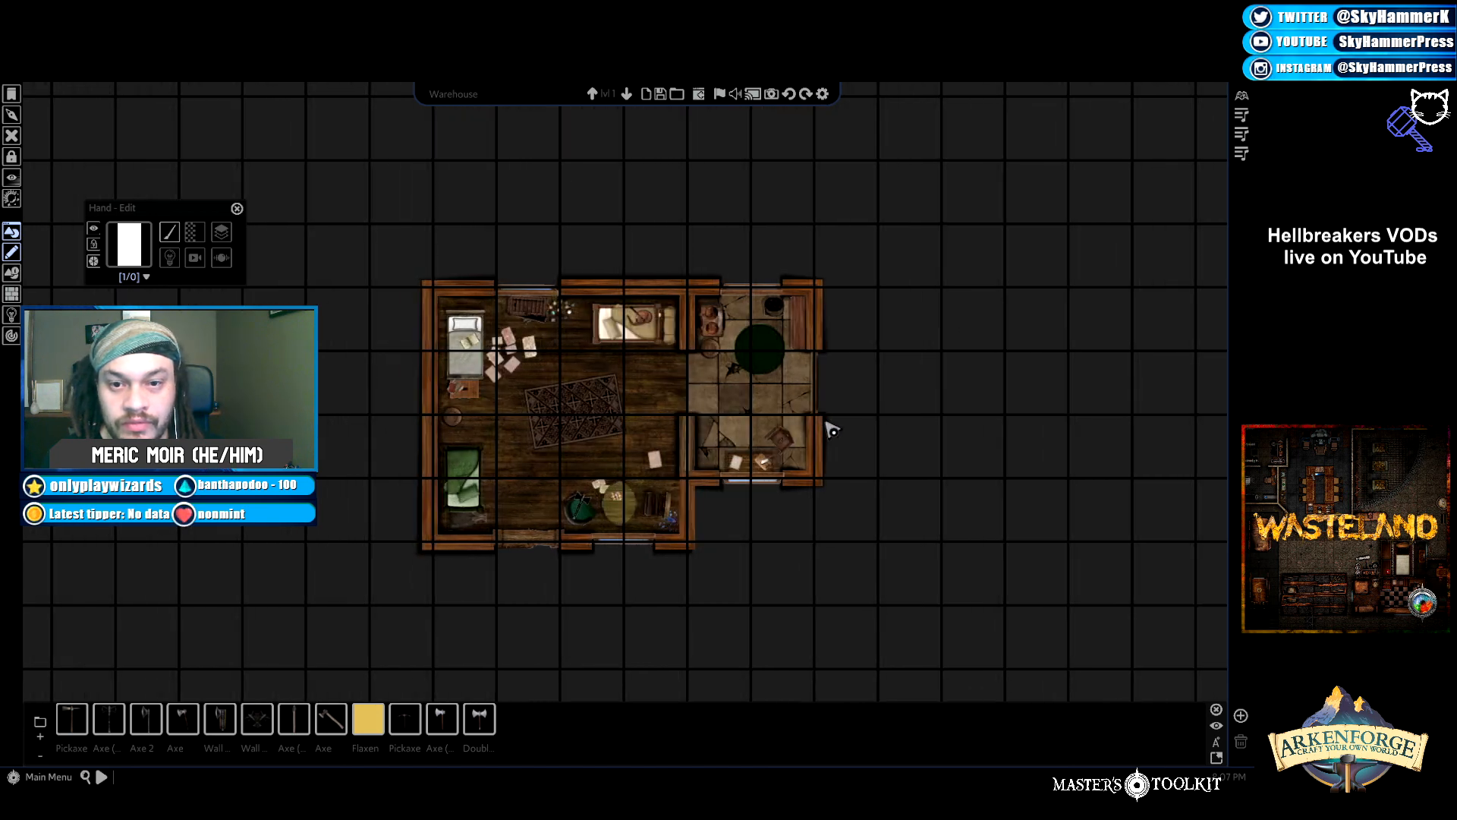